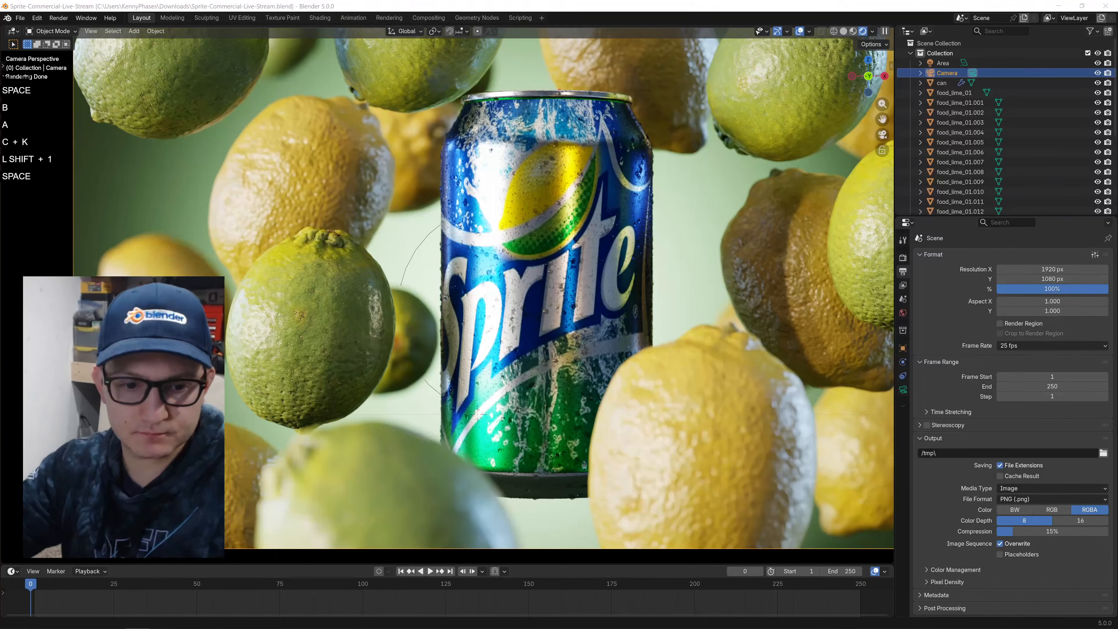
text(Welcome back! )
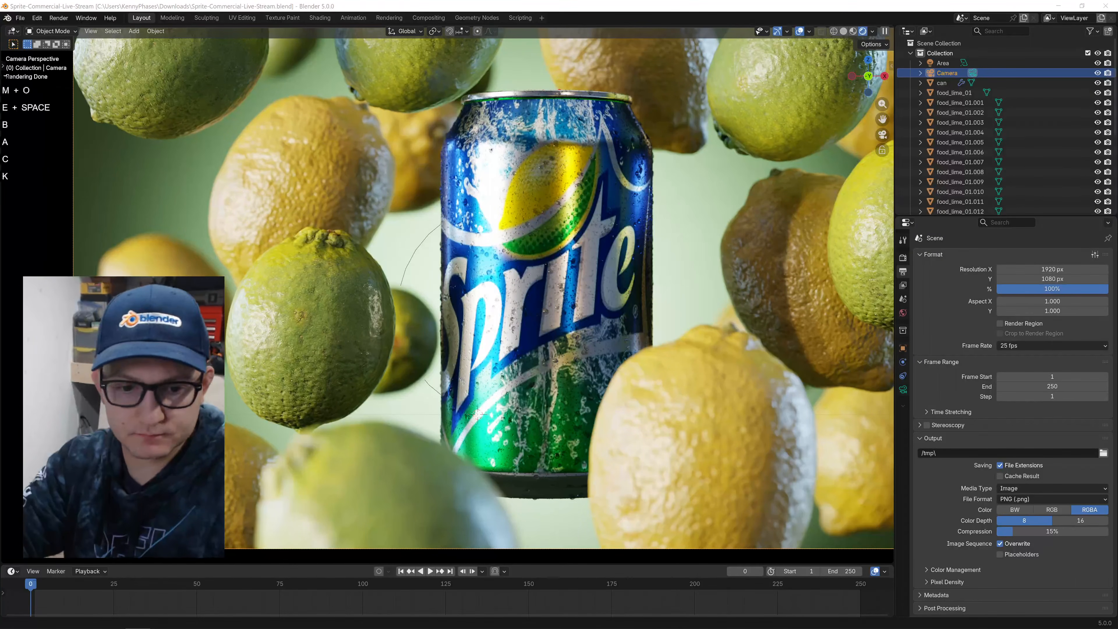
text(your B)
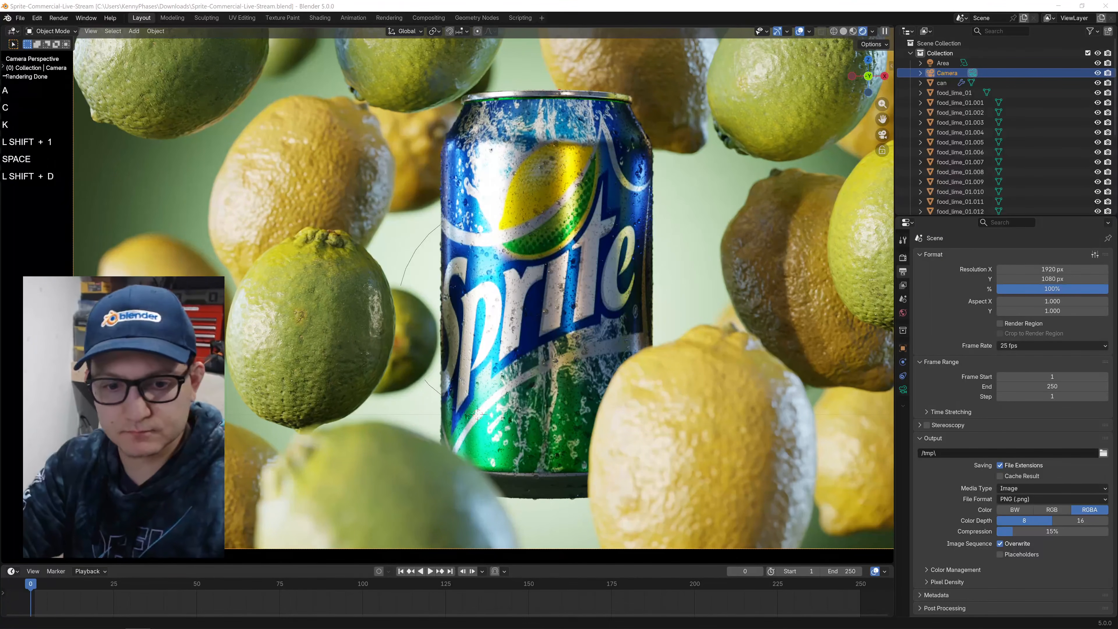
text(LENDER questions )
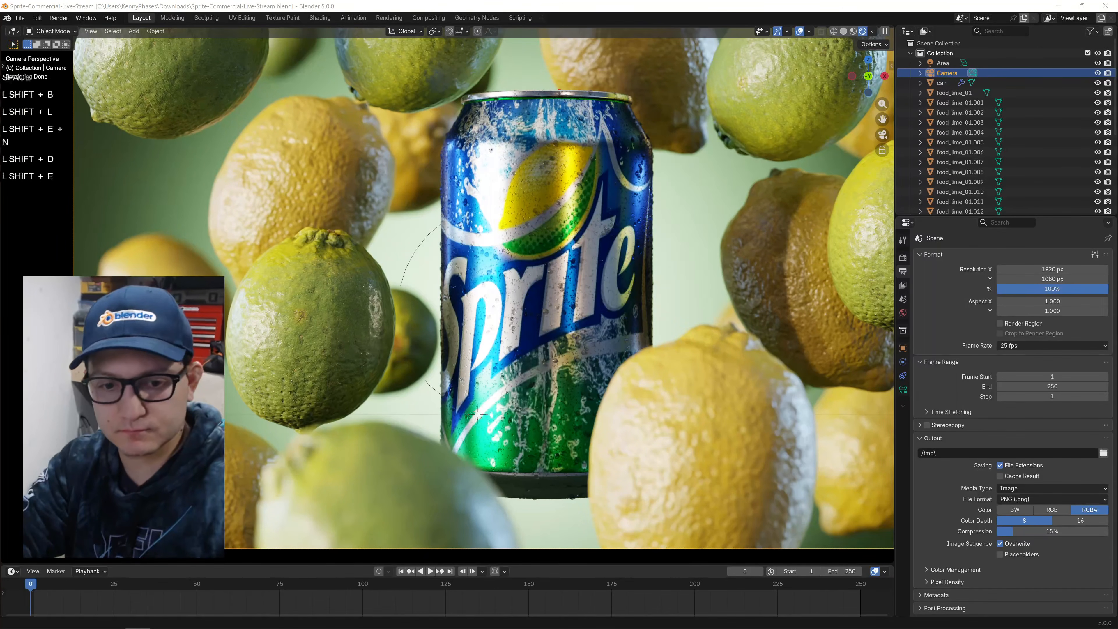
text(or concerns in)
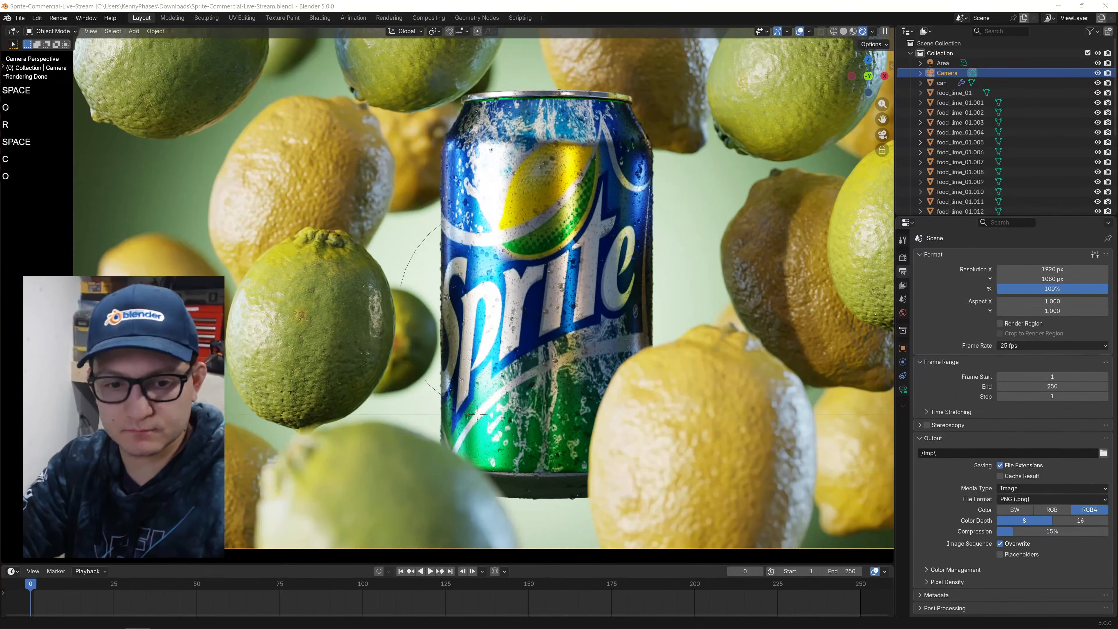
key(BackSpace)
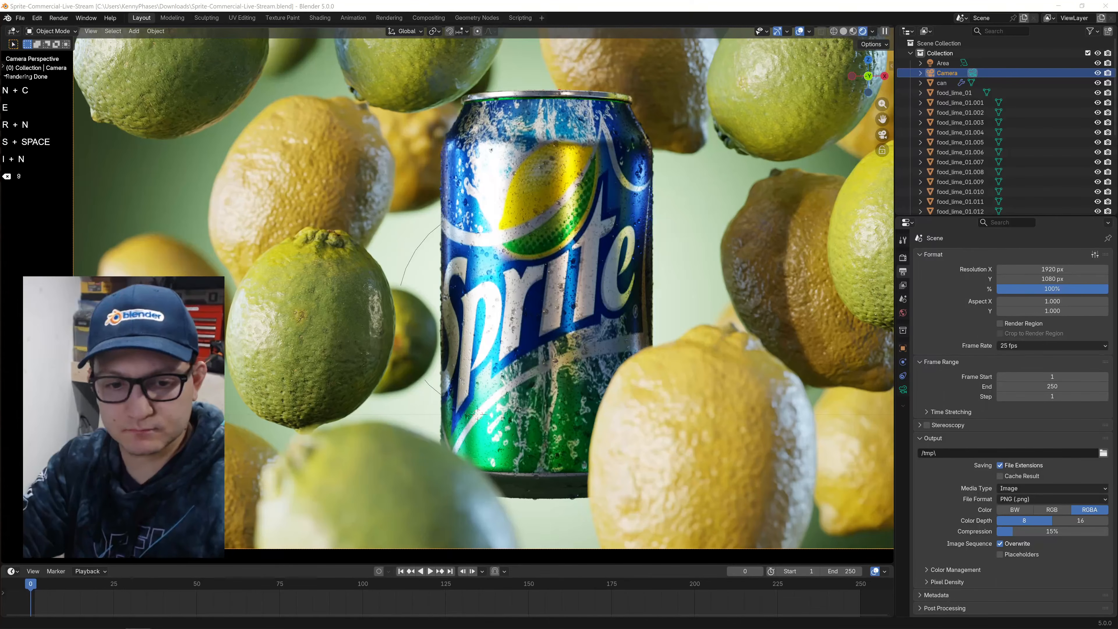
key(BackSpace)
text(hallenges )
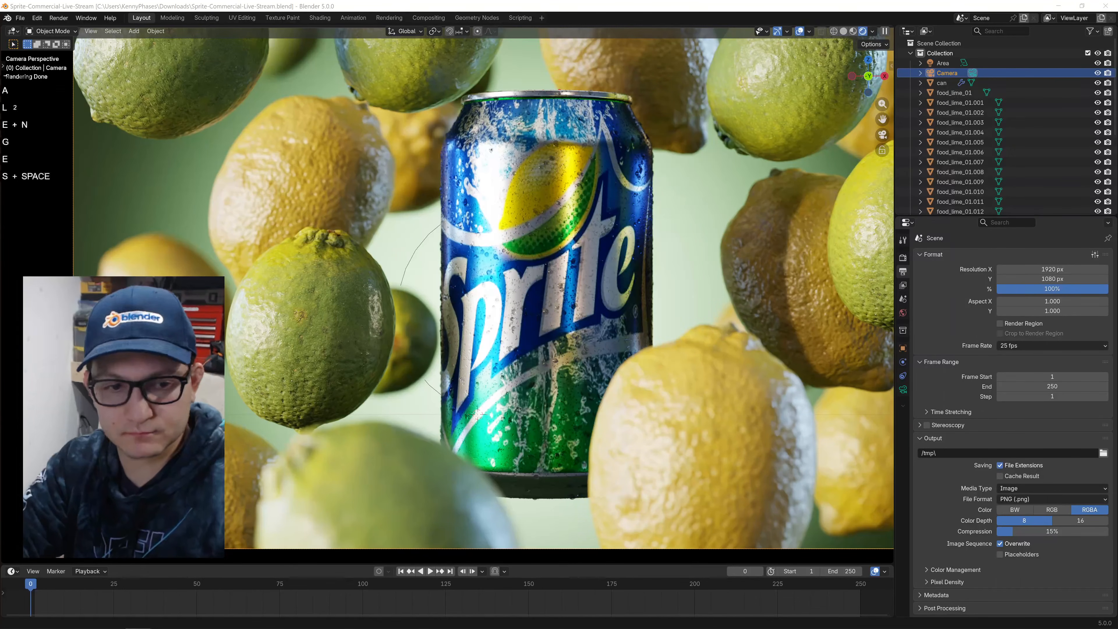
text(in the chat!)
key(Return)
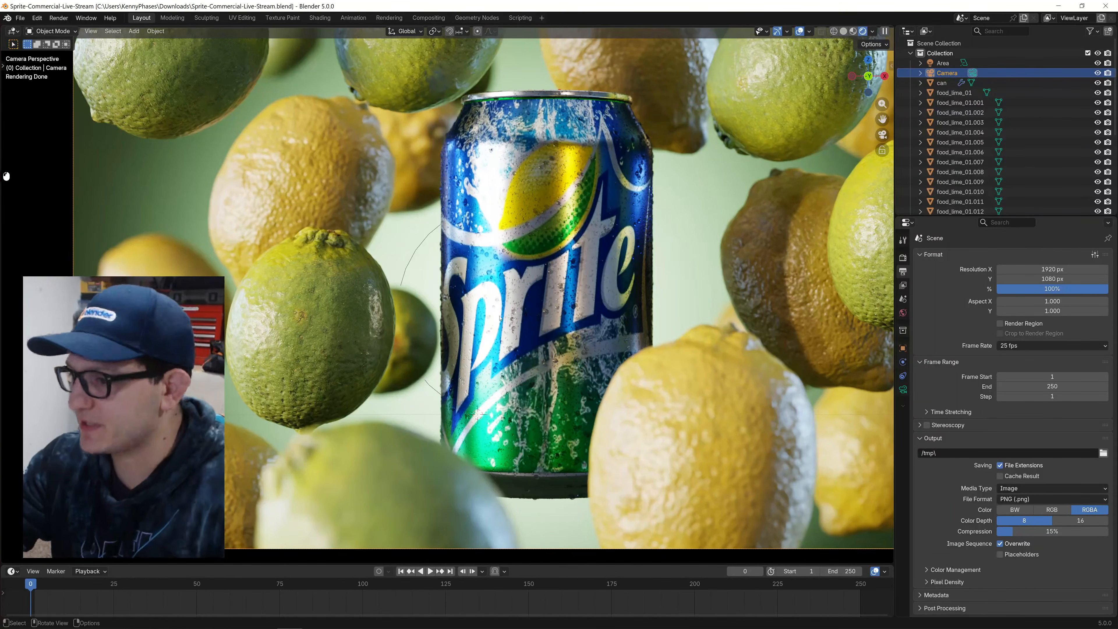
Examine the rendered Sprite can and the surrounding fruit up close in the camera view.
scroll(585, 245, up, 2)
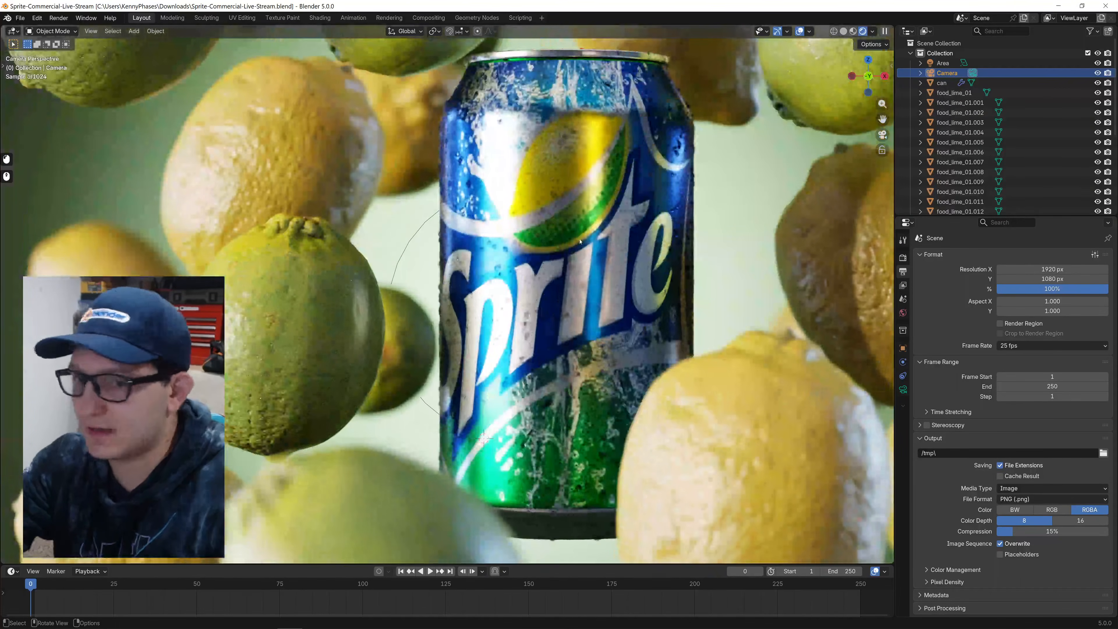
scroll(595, 247, up, 2)
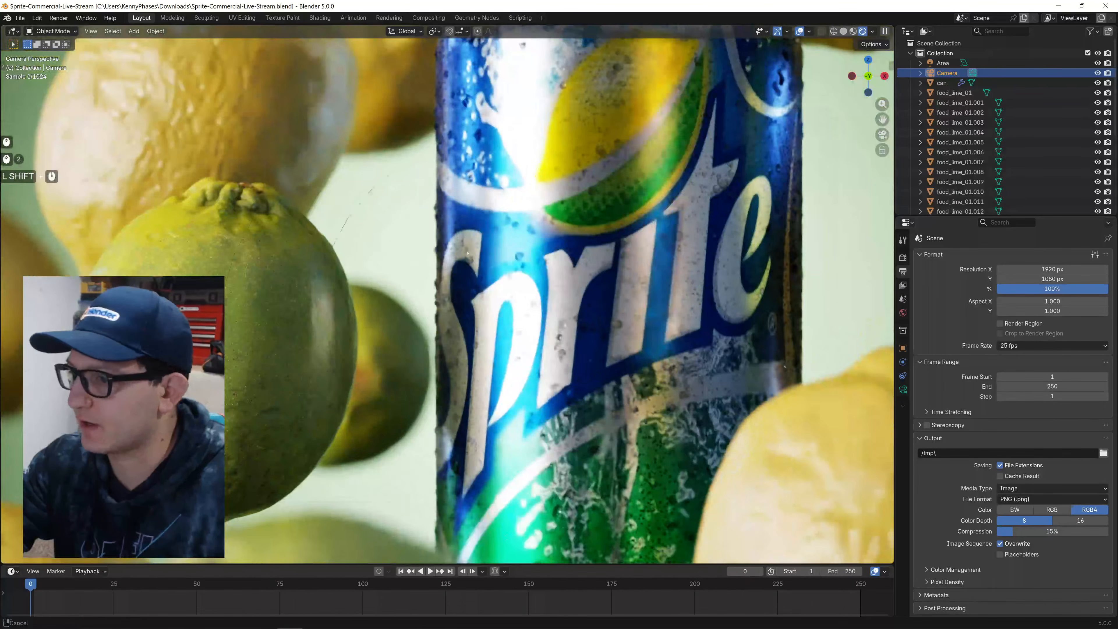
shift+middle_drag(598, 248, 398, 251)
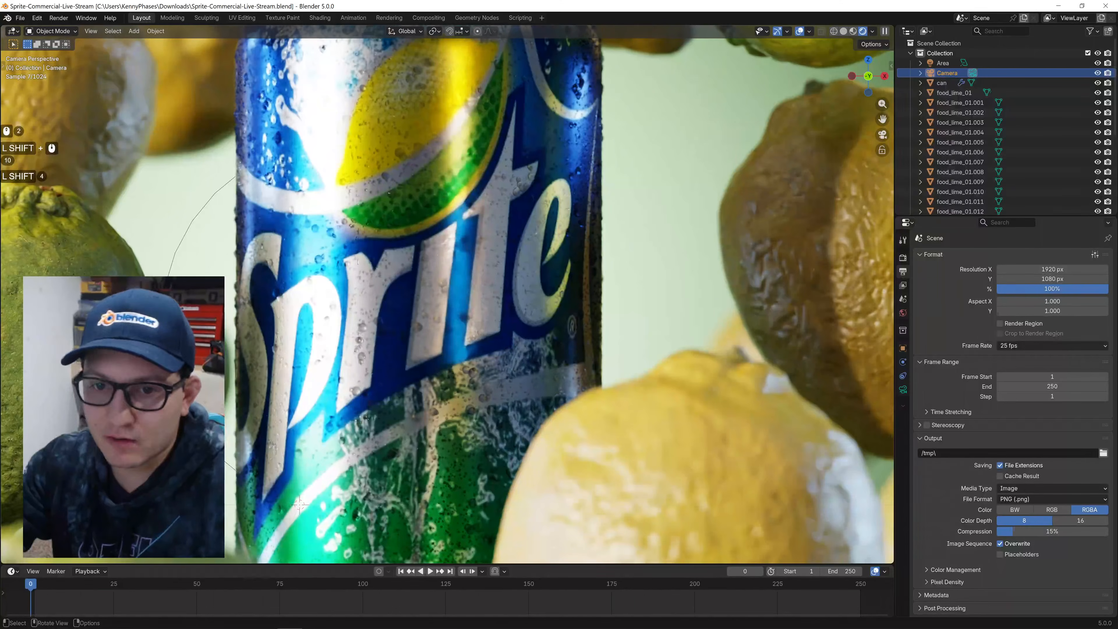
scroll(400, 254, down, 2)
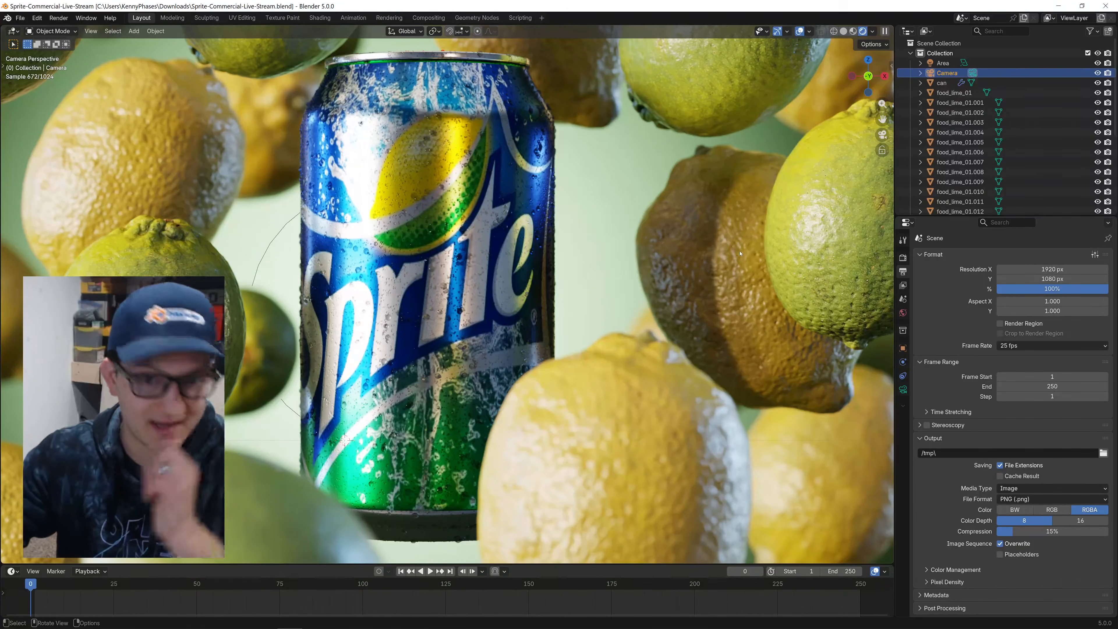
Show the scene in solid shading and set the viewport object color to Random.
click(844, 31)
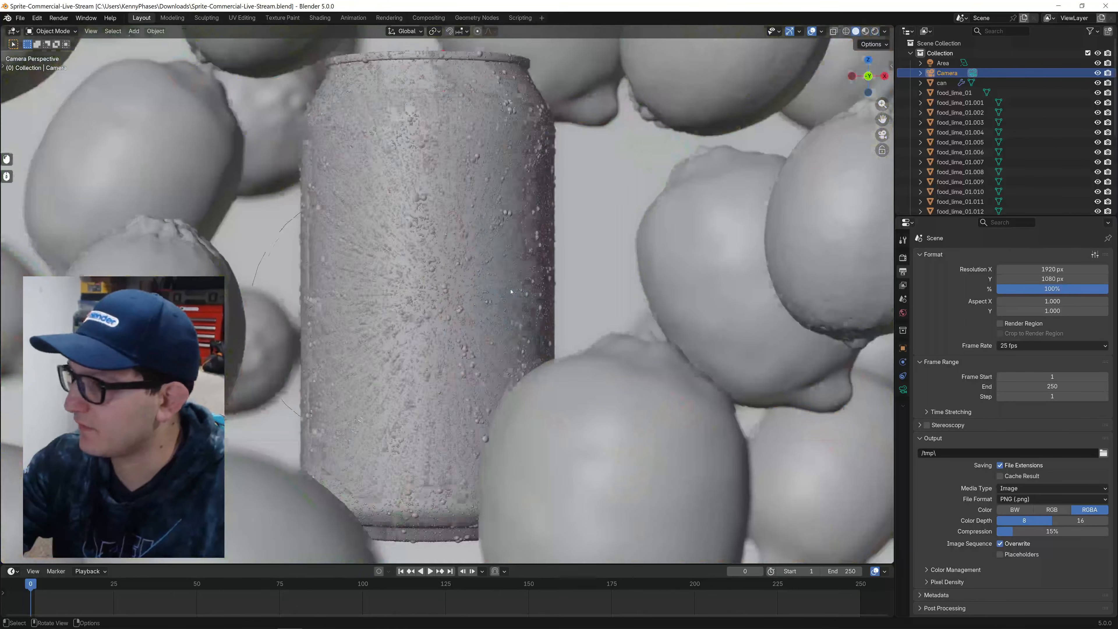
scroll(513, 284, down, 2)
mouse_move(512, 284)
middle_down()
mouse_move(440, 277)
mouse_move(606, 254)
mouse_move(525, 263)
middle_up()
scroll(550, 264, down, 3)
click(885, 31)
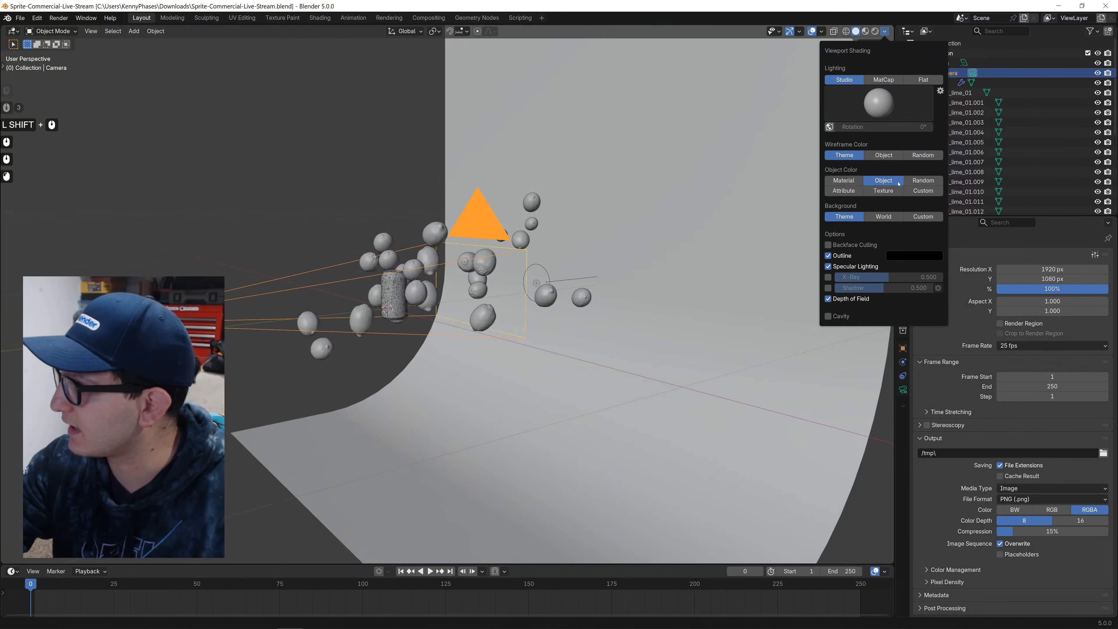
click(915, 180)
Examine the water droplets on the can's lid and body, both in free perspective and through the camera.
scroll(383, 227, up, 5)
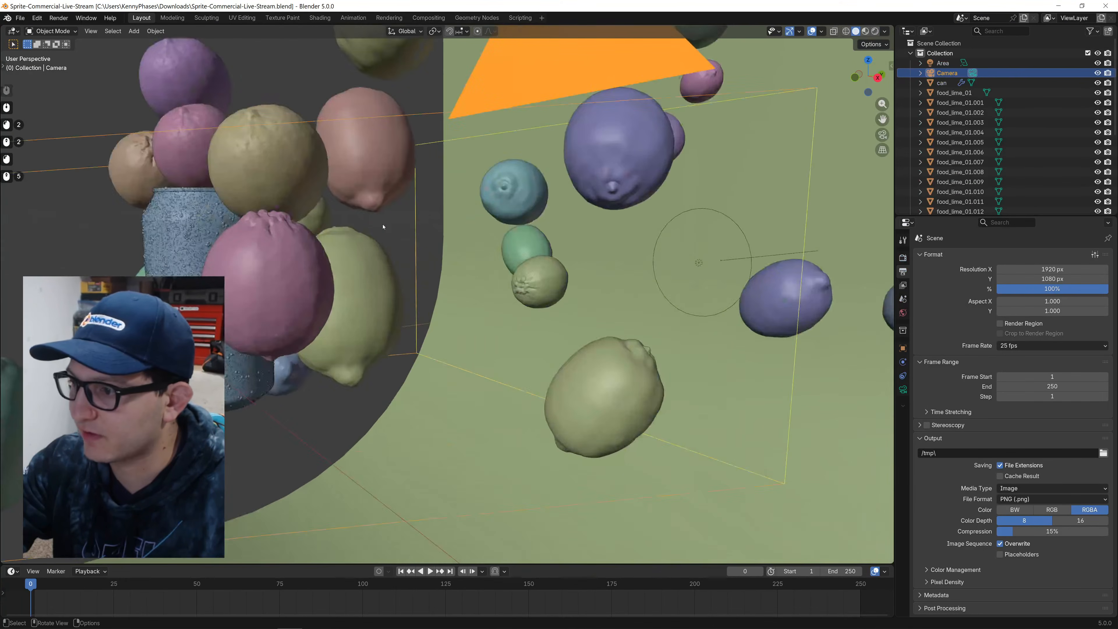
middle_drag(275, 233, 299, 233)
scroll(440, 251, up, 1)
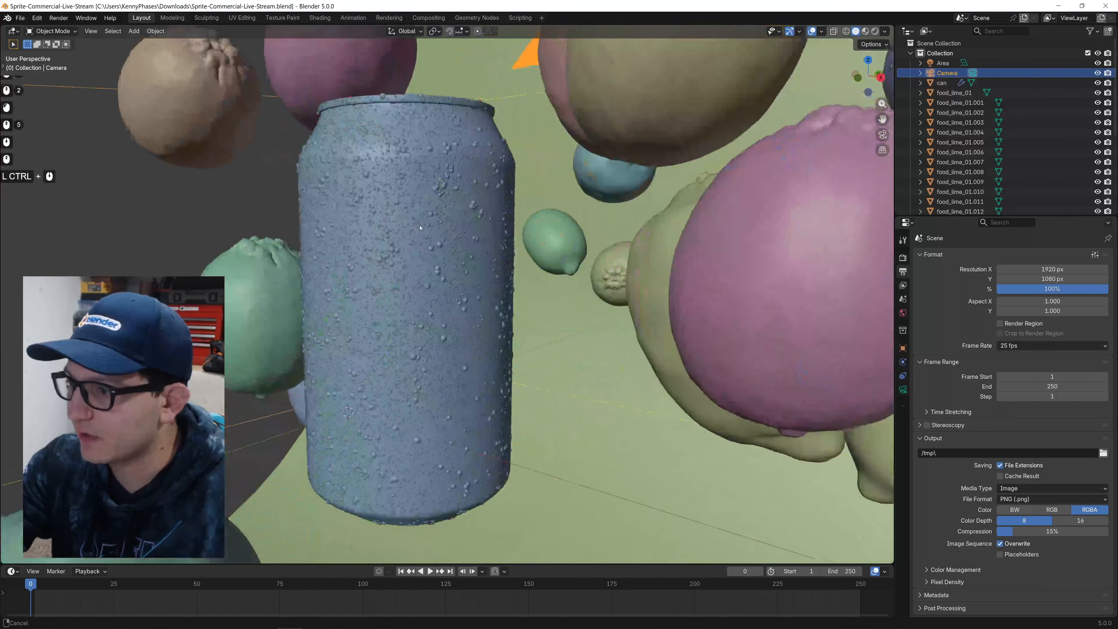
mouse_move(436, 260)
ctrl+middle_down()
mouse_move(429, 196)
mouse_move(431, 261)
mouse_move(483, 236)
mouse_move(456, 247)
mouse_move(448, 284)
mouse_move(448, 271)
ctrl+middle_up()
shift+middle_drag(448, 271, 482, 293)
click(869, 136)
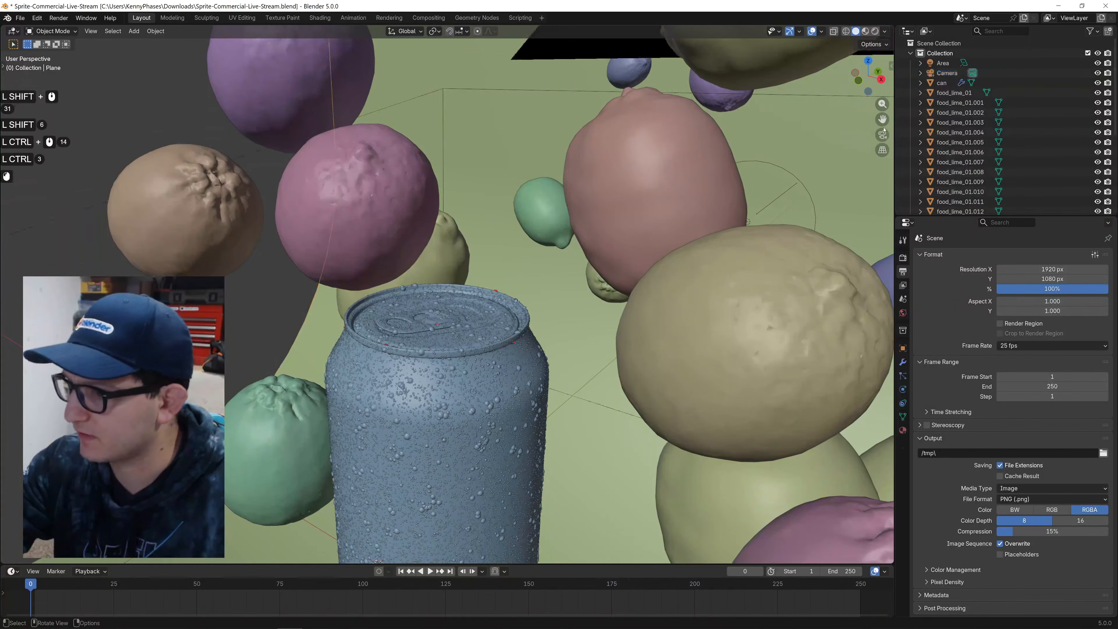
click(882, 135)
scroll(500, 327, up, 4)
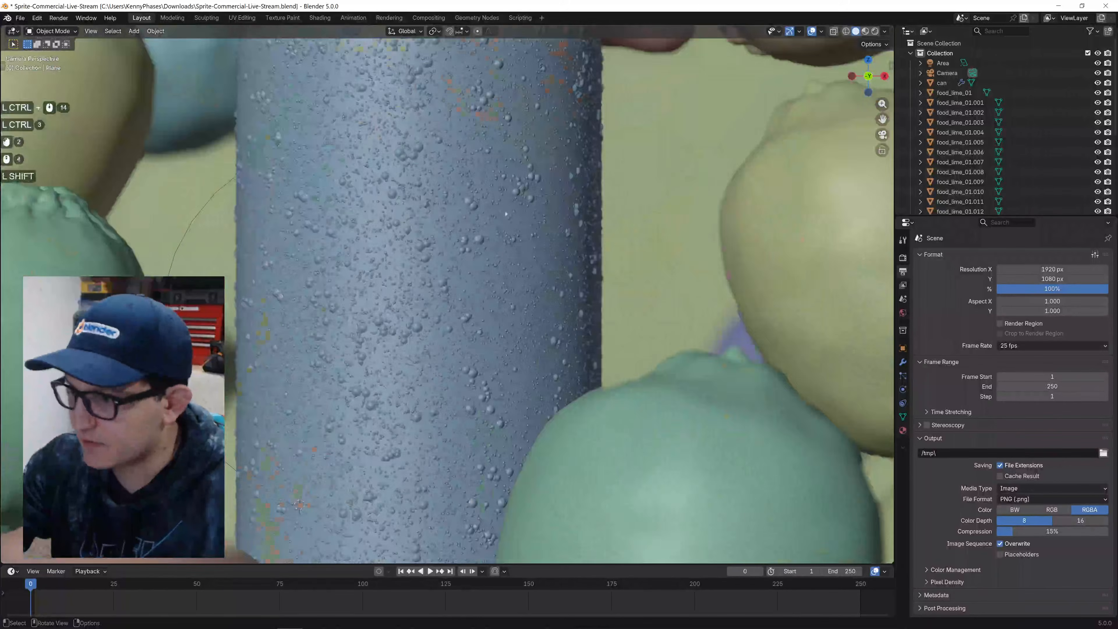
shift+middle_drag(499, 309, 595, 489)
shift+middle_drag(529, 238, 516, 317)
scroll(516, 317, up, 6)
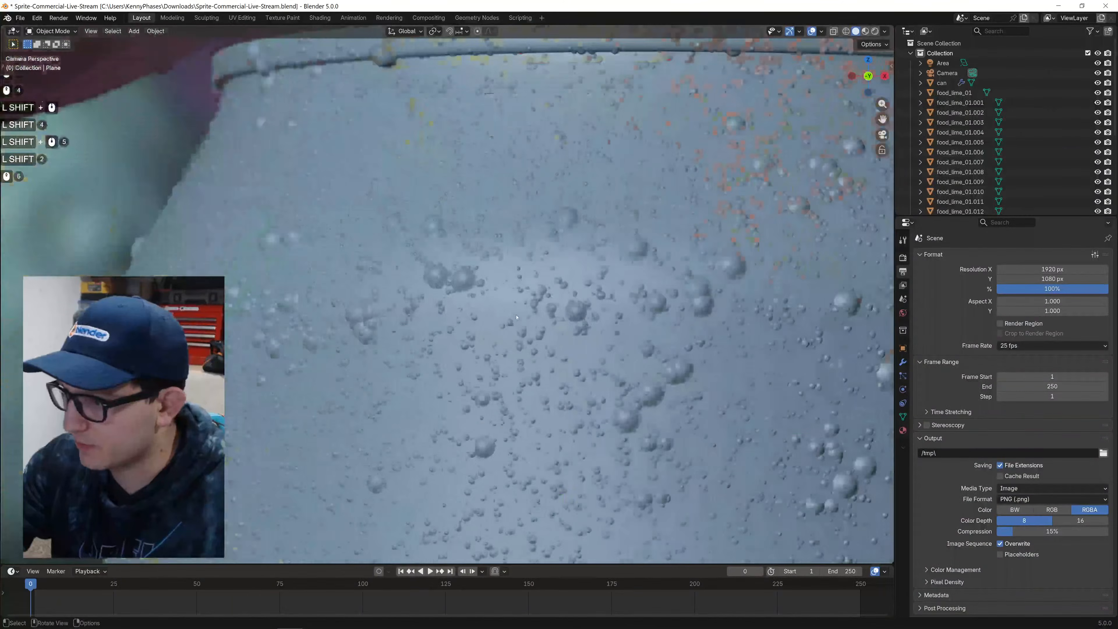
Return to rendered shading and examine how the droplets look across the can's label from its rim to its base.
key(z)
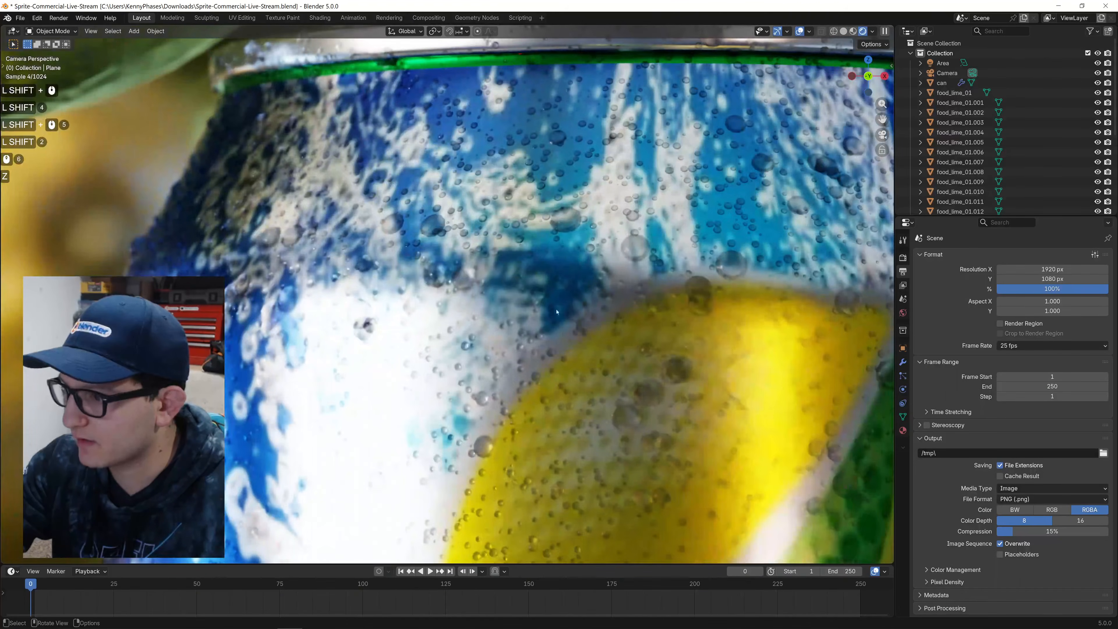
scroll(557, 349, down, 5)
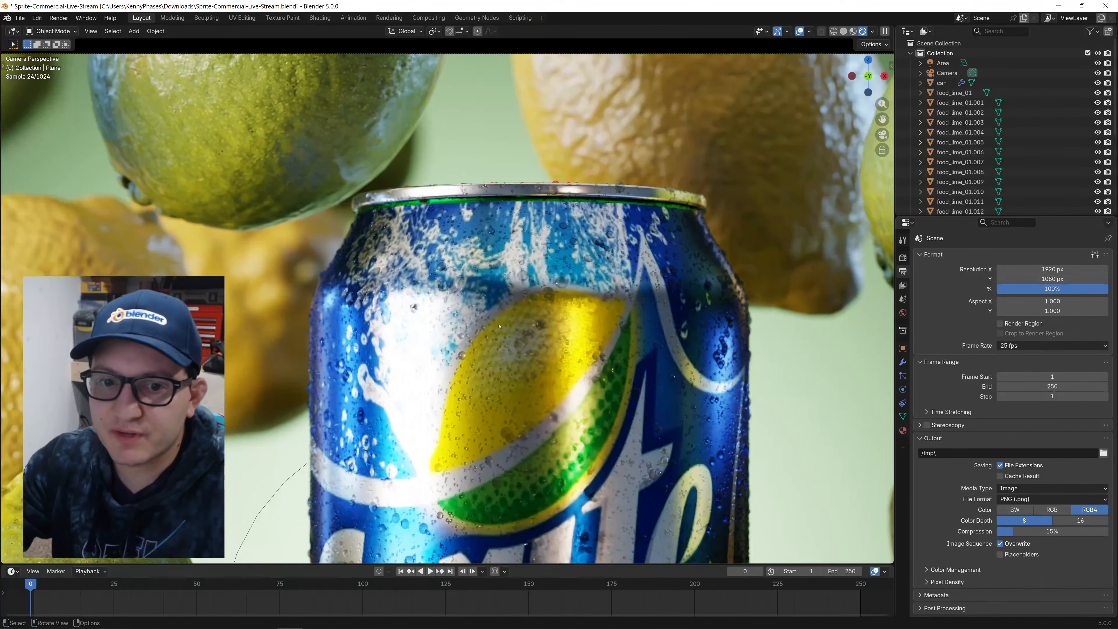
scroll(499, 327, down, 2)
shift+middle_drag(436, 323, 484, 206)
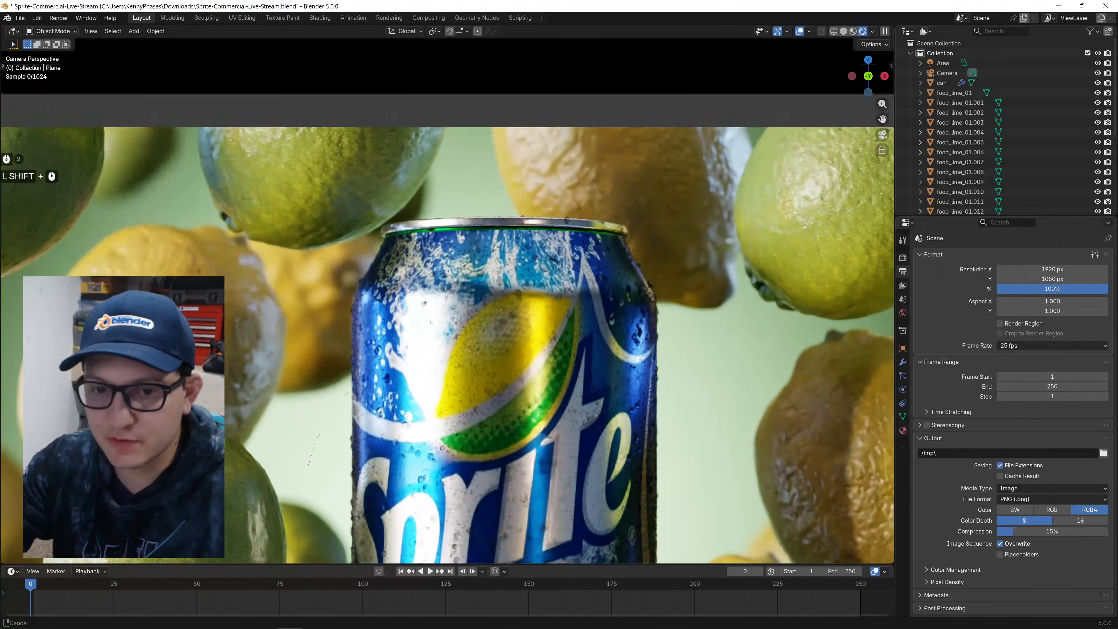
shift+middle_drag(527, 461, 554, 343)
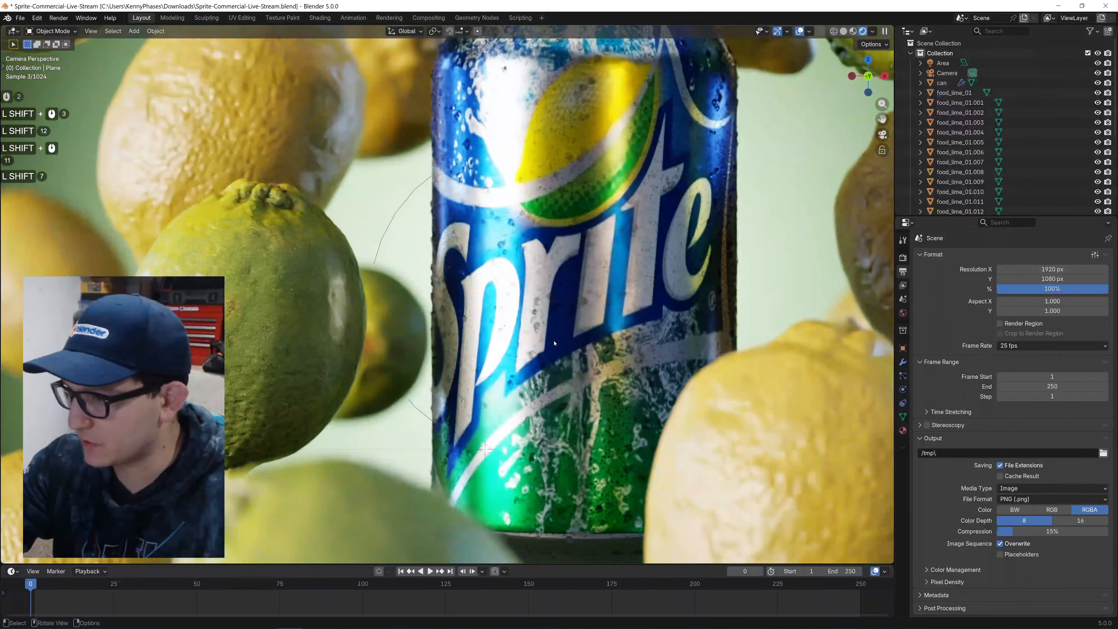
scroll(555, 346, down, 1)
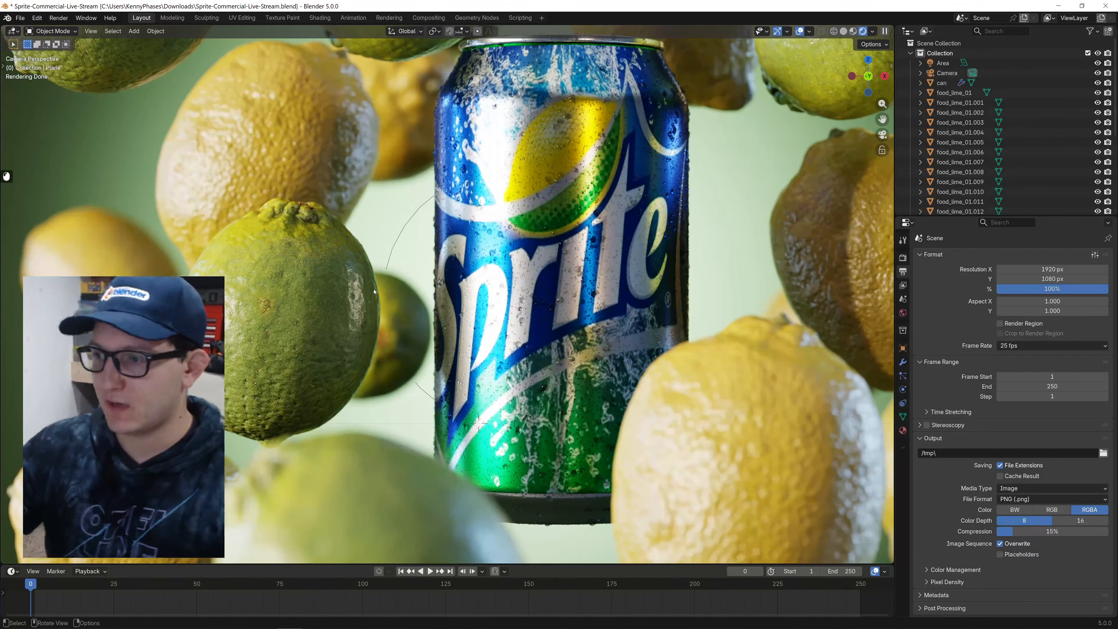
Start a new General file, saving the changes to the Sprite commercial file.
key(ctrl+n)
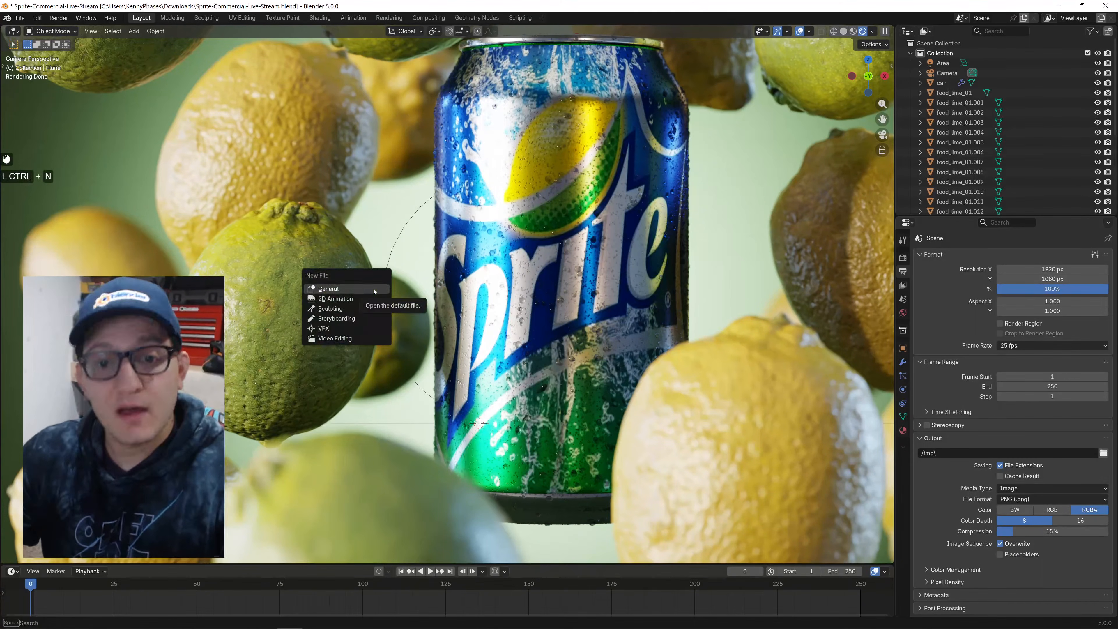
key(Return)
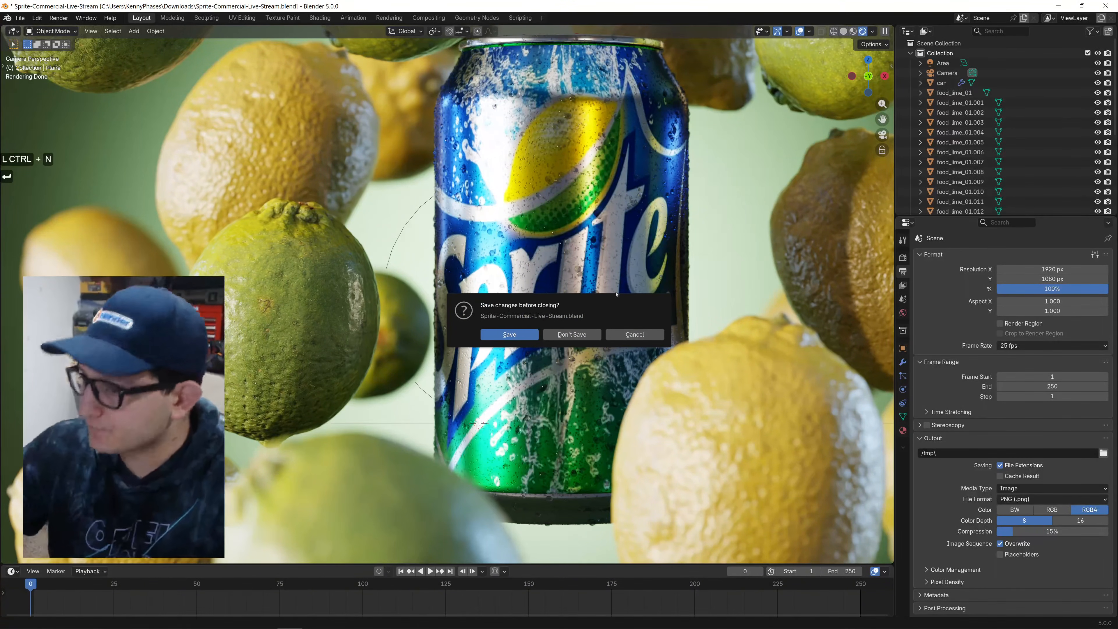
click(509, 334)
Delete all default objects from the new scene.
key(a)
key(x)
click(494, 201)
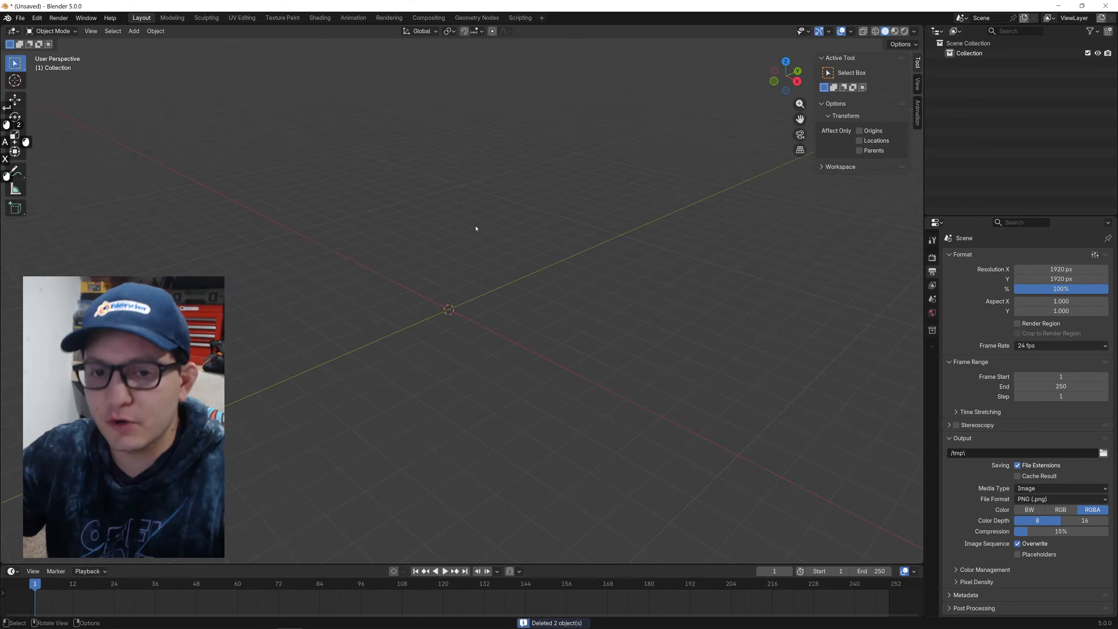
Add a text object to the empty scene.
key(shift+a)
text(y)
key(BackSpace)
text(text)
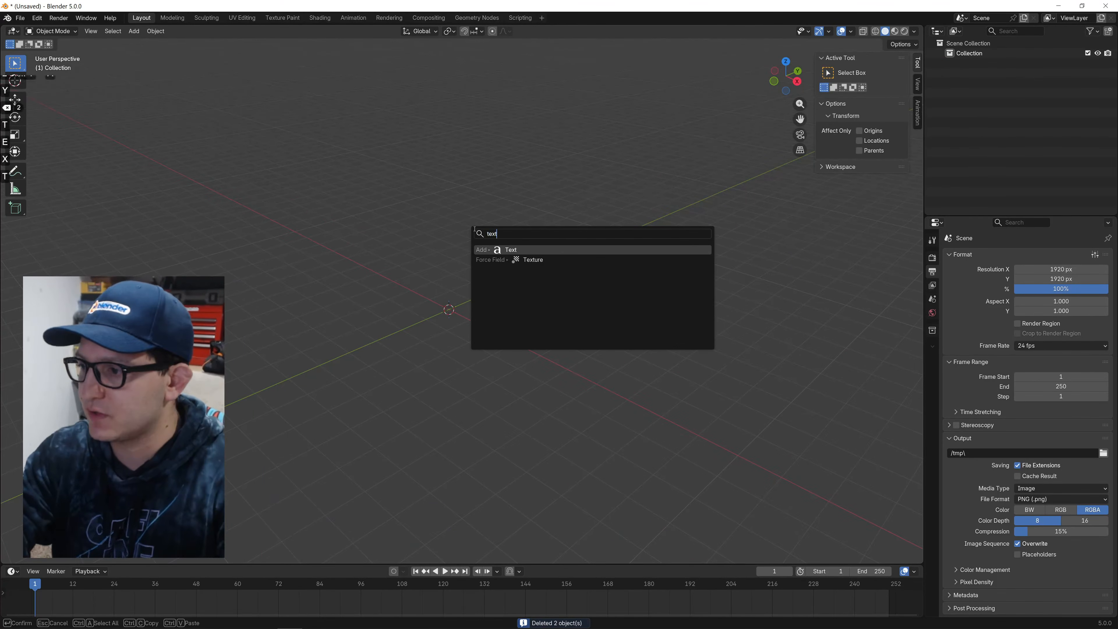
key(Return)
scroll(469, 395, up, 5)
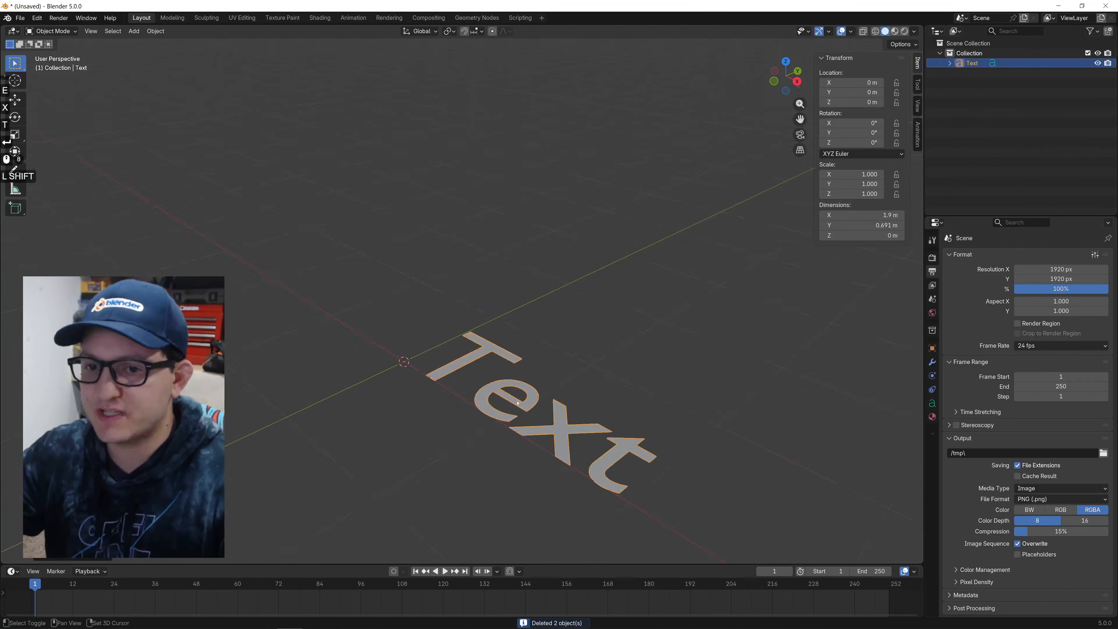
Replace the text object's default content with COMMENT in capital letters.
shift+middle_drag(468, 395, 489, 229)
shift+middle_drag(488, 229, 545, 259)
key(Tab)
key(BackSpace)
key(BackSpace)
key(BackSpace)
key(BackSpace)
key(Caps_Lock)
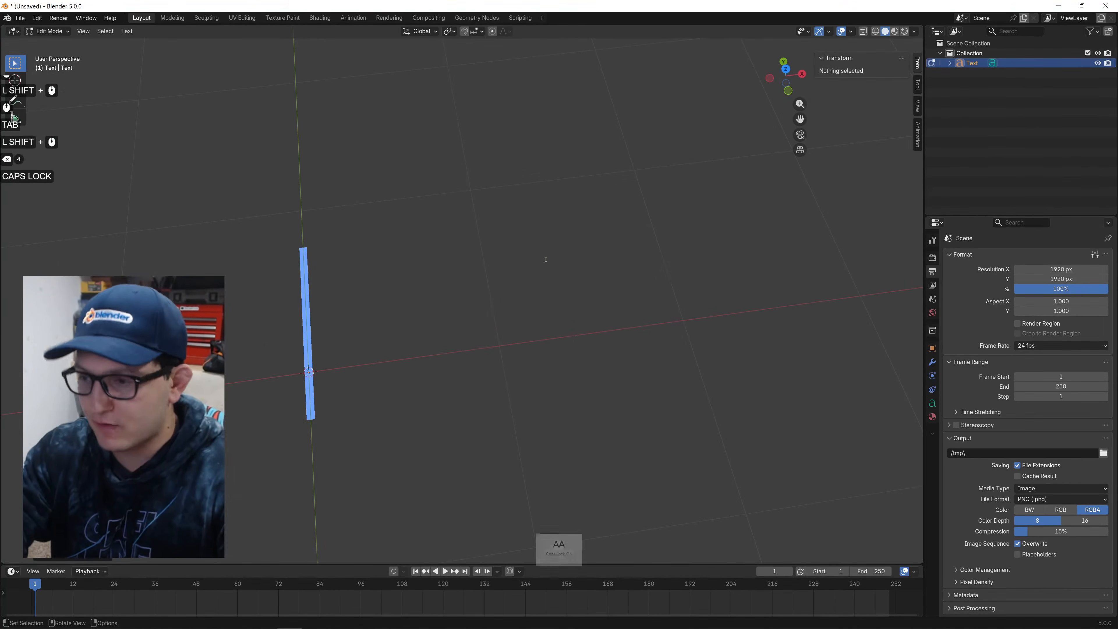
text(COMMENT)
scroll(565, 227, down, 2)
key(Tab)
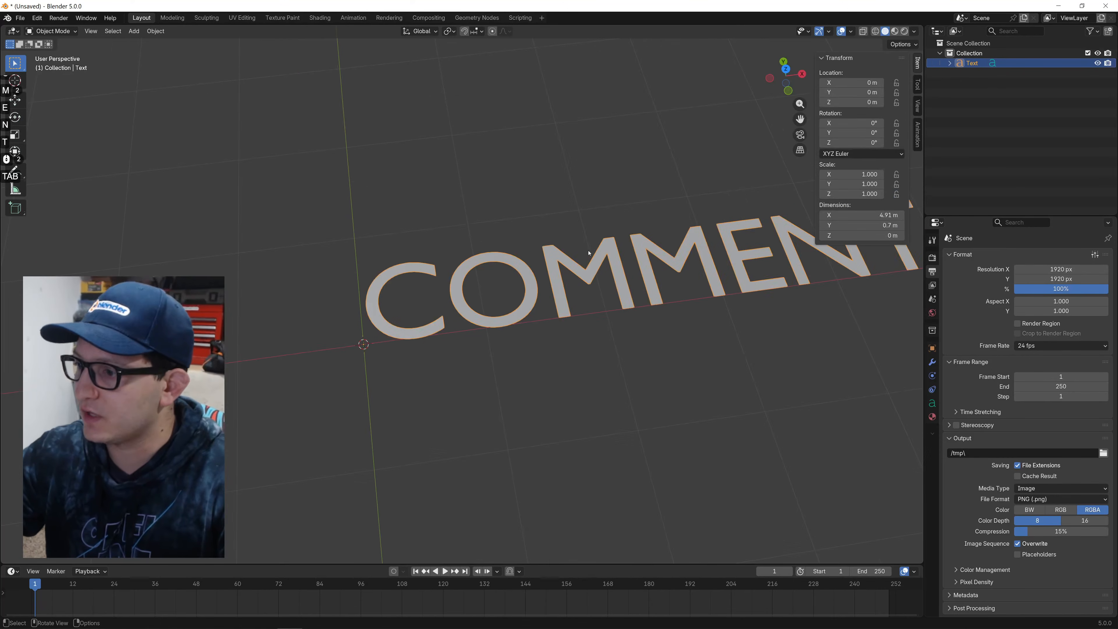
Replace the text object's whole content with the word DROP.
drag(788, 79, 790, 72)
click(786, 71)
shift+middle_drag(660, 176, 540, 133)
scroll(541, 133, up, 2)
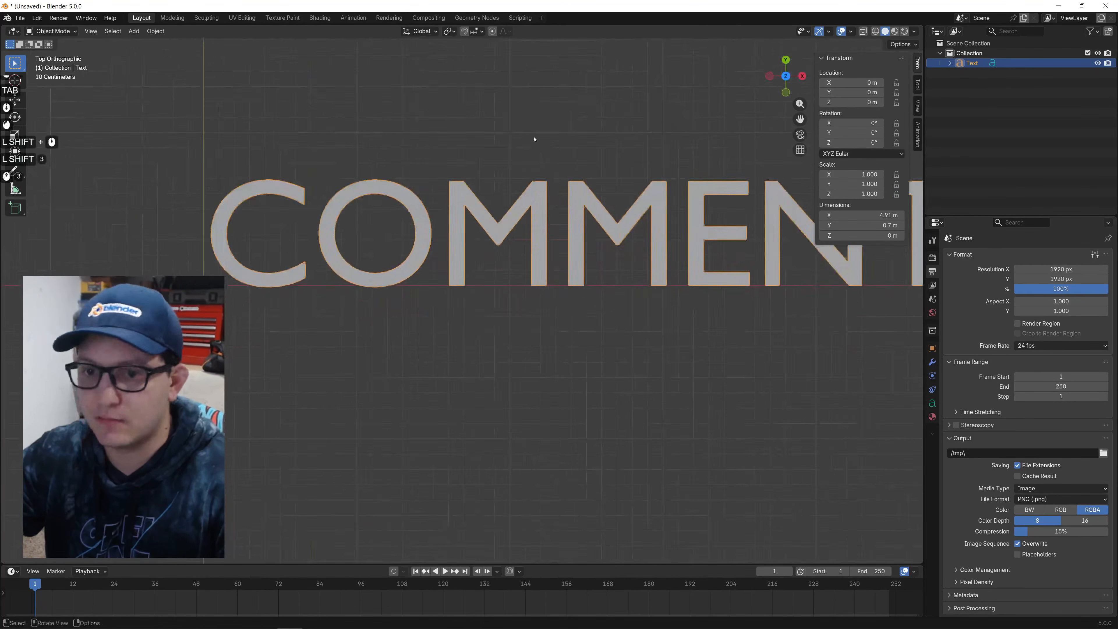
scroll(512, 155, down, 3)
key(Tab)
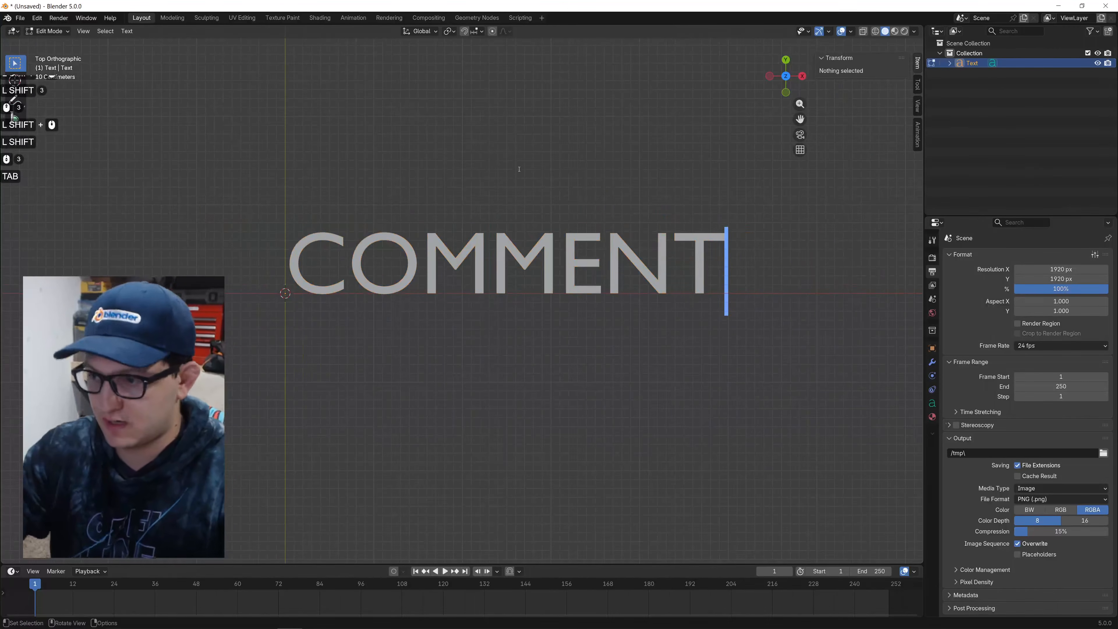
key(ctrl+a)
text(DRP[)
key(BackSpace)
key(BackSpace)
key(BackSpace)
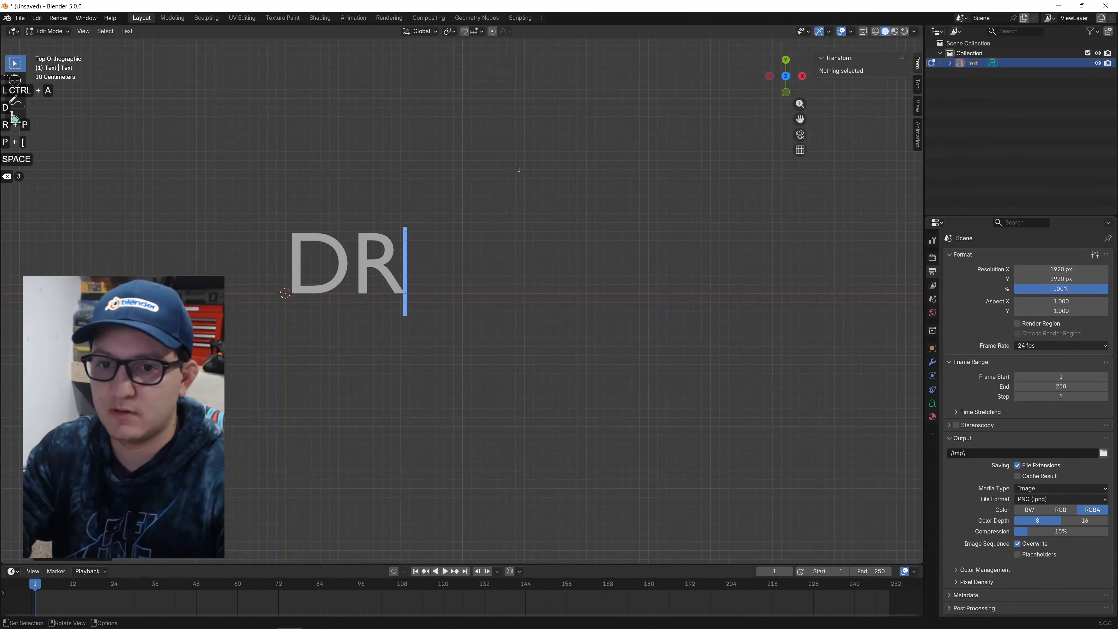
key(BackSpace)
text(ROP)
Complete the text object with YOUR and COMMENTS! on separate lines below DROP, and finish editing it.
key(Return)
text(Y)
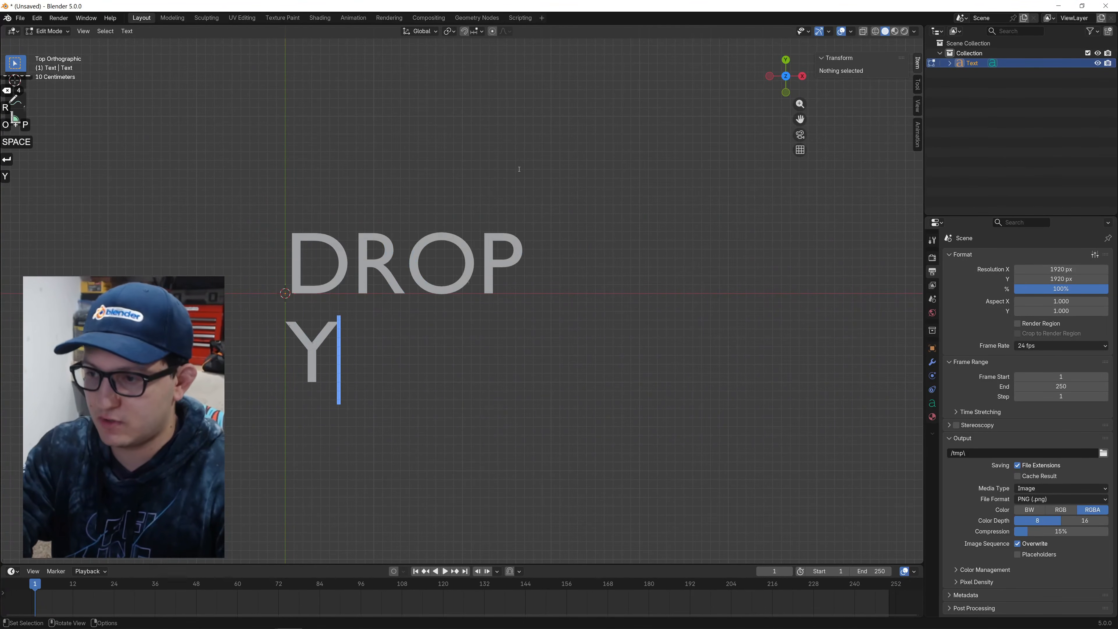
text(OUR)
key(Return)
text(COMMENTDS!)
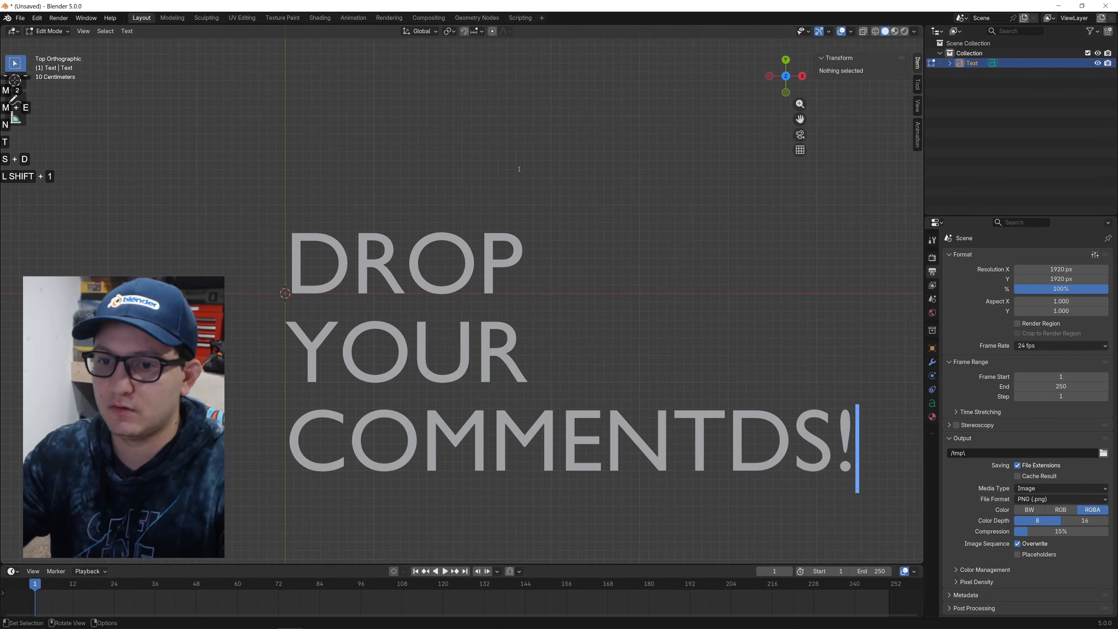
key(BackSpace)
key(BackSpace)
key(BackSpace)
text(S!)
key(Tab)
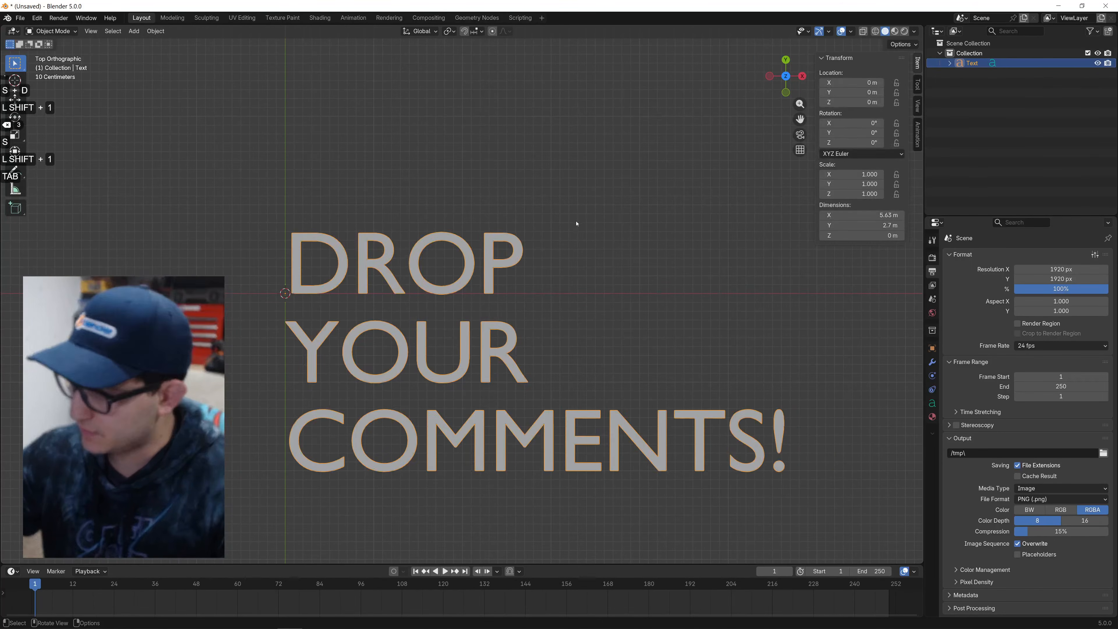
scroll(591, 250, up, 1)
scroll(594, 246, up, 1)
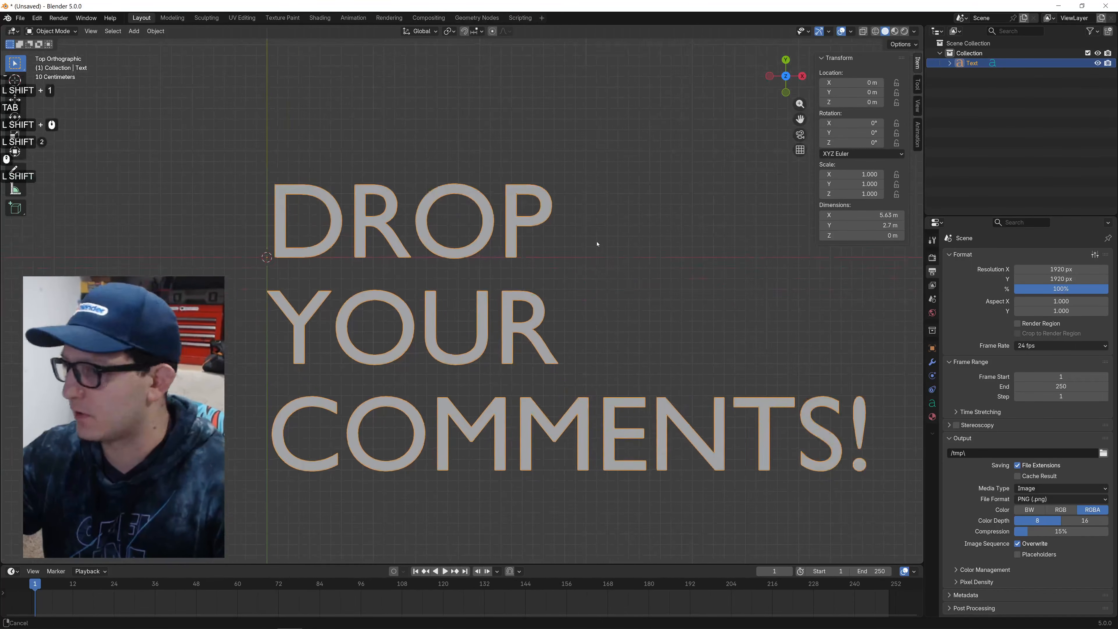
shift+scroll(597, 245, down, 2)
key(shift)
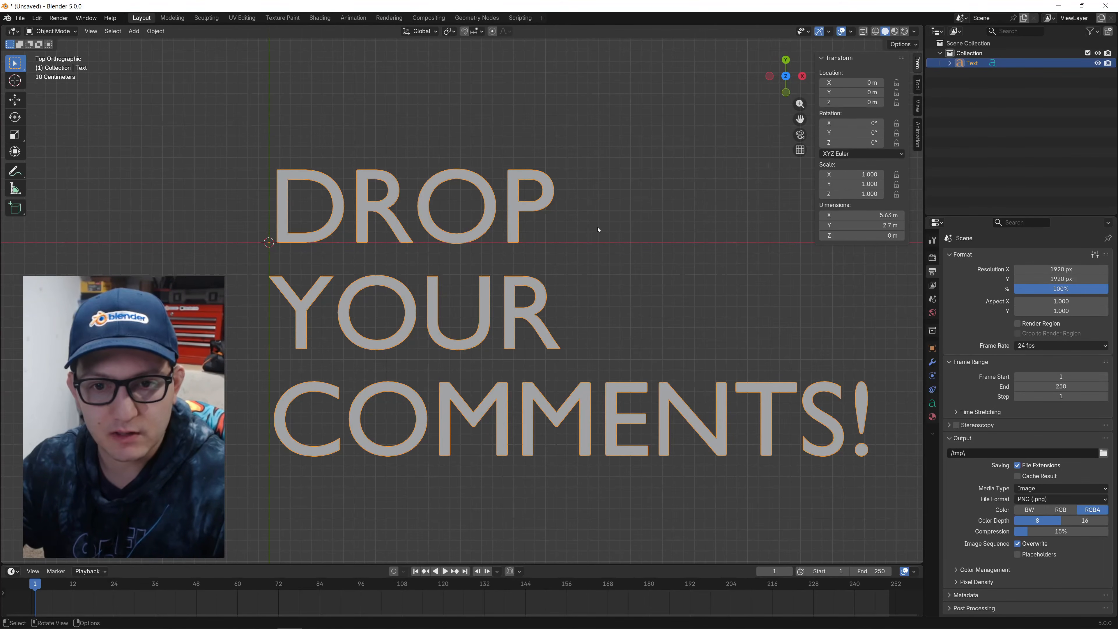
click(598, 229)
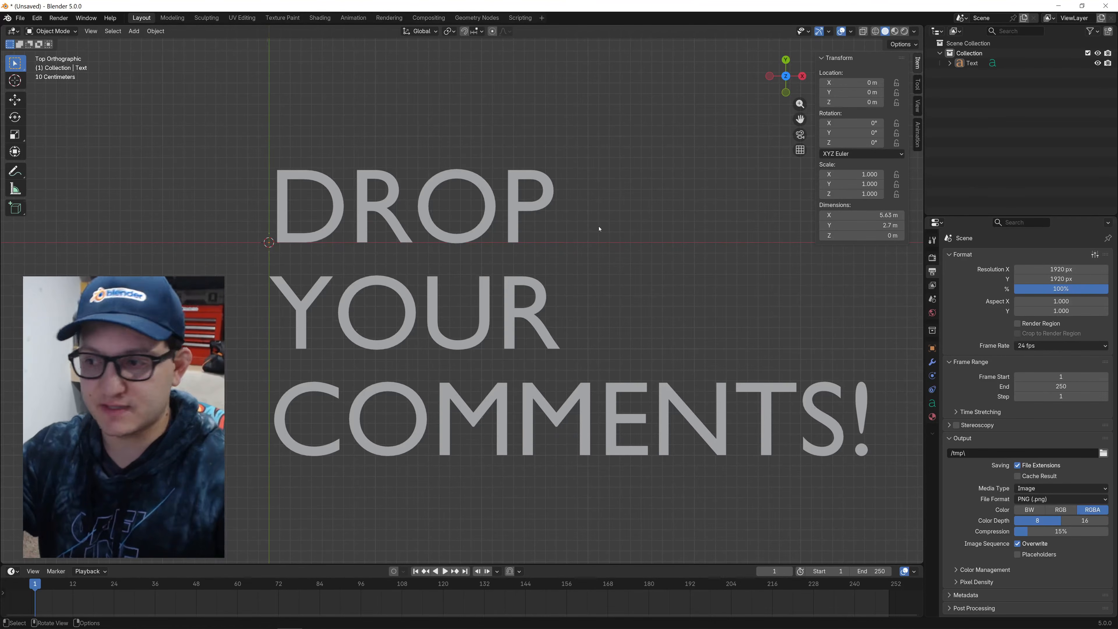
Start a new file without saving the text scene, and delete all its default objects.
key(ctrl+n)
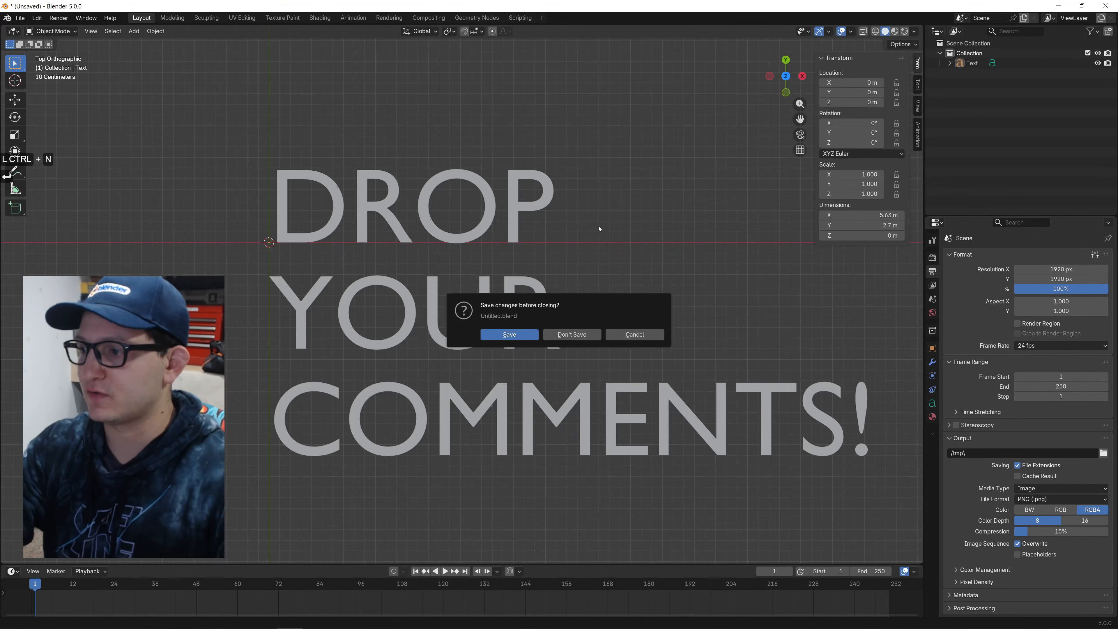
click(554, 339)
key(a)
key(shift+x)
click(506, 262)
Add a Round Cube to the empty scene and set its radius to 1, making it a full sphere.
key(shift+a)
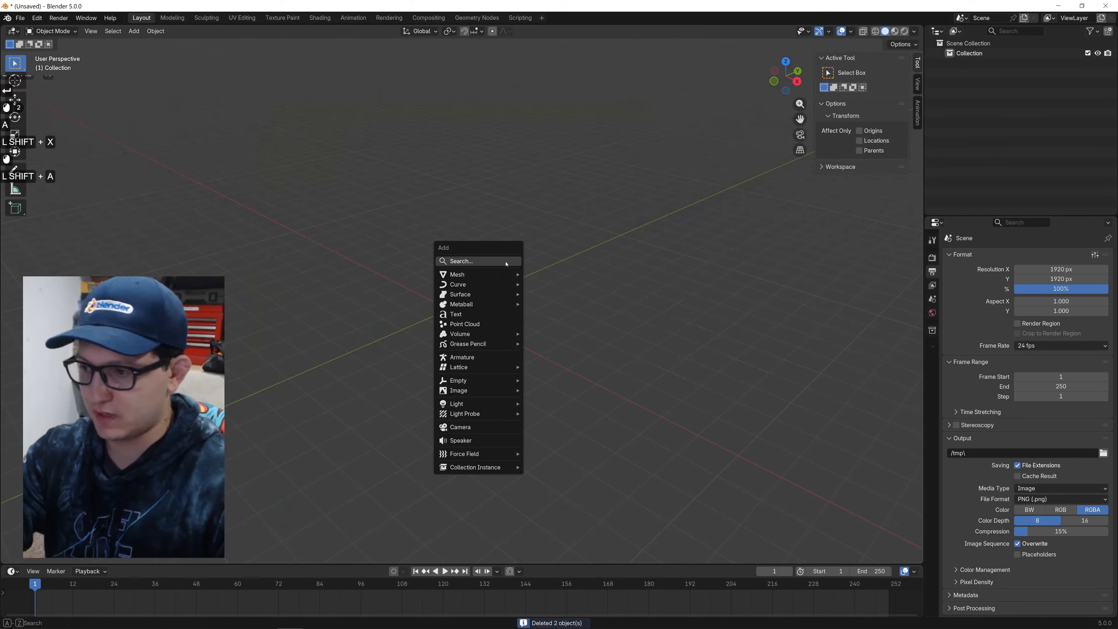
text(round)
key(Return)
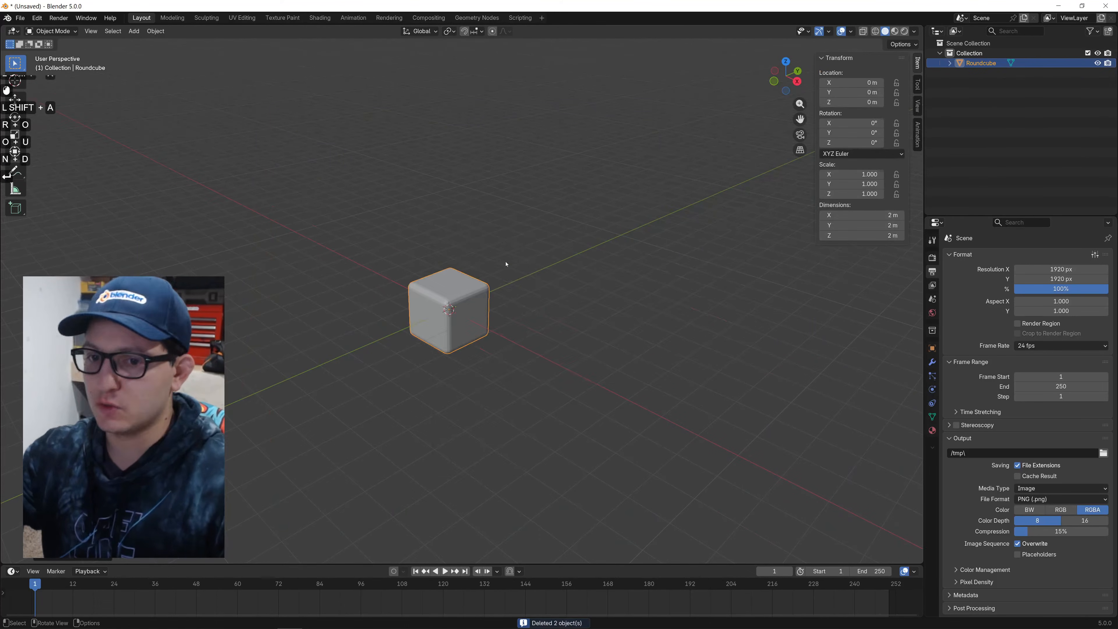
scroll(458, 318, up, 5)
shift+middle_drag(504, 296, 619, 289)
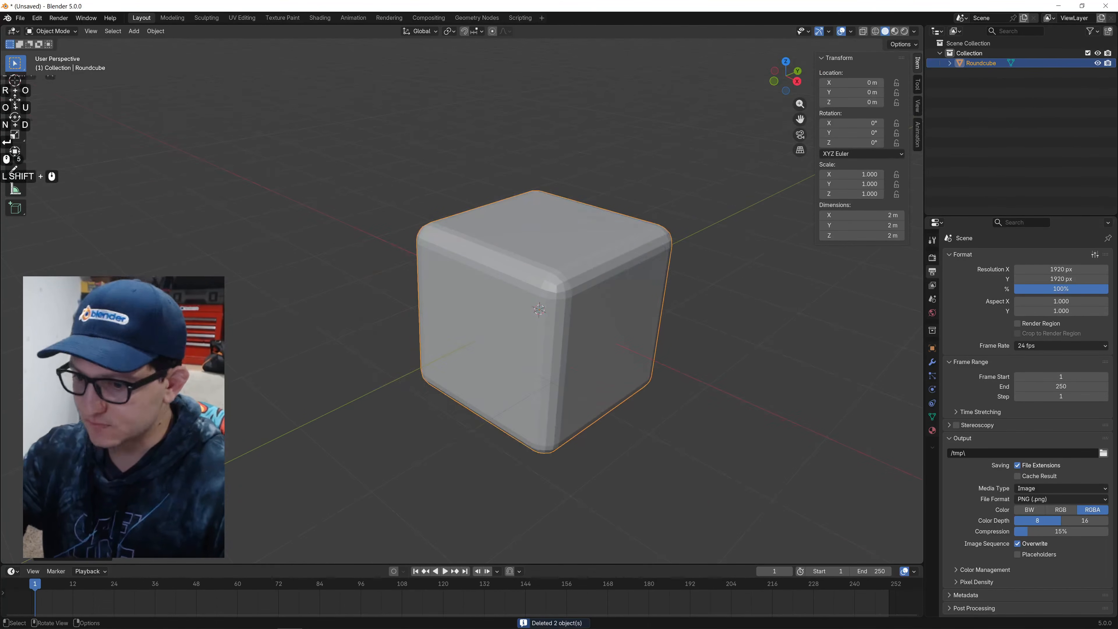
click(45, 554)
double_click(132, 399)
text(1)
Raise the round cube's arc divisions repeatedly until the sphere has a dense, finely divided surface.
click(132, 419)
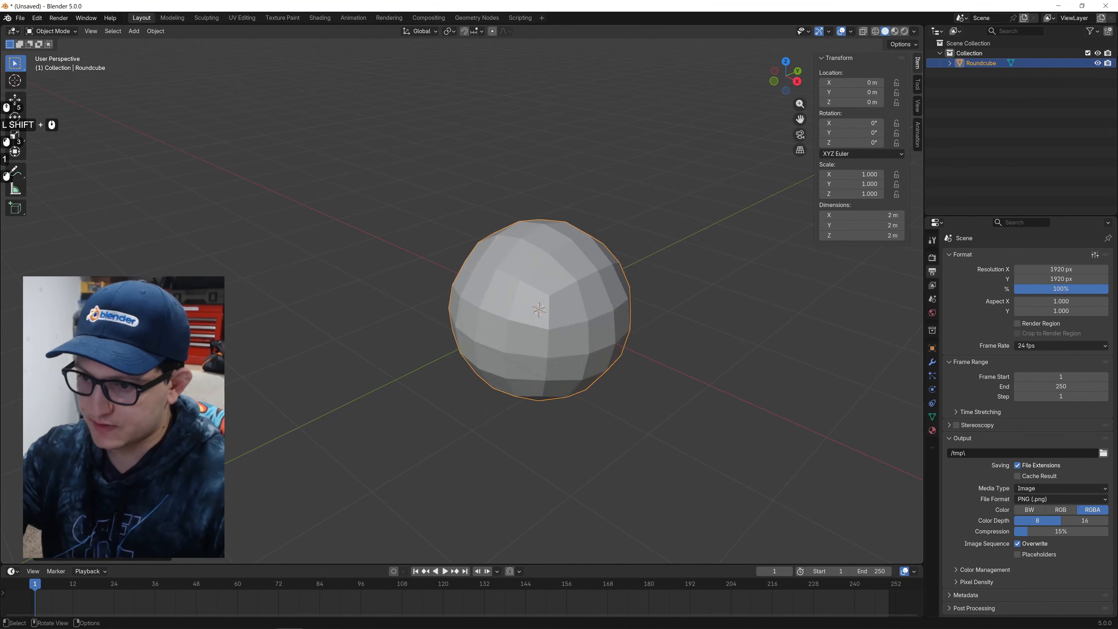
triple_click(164, 421)
triple_click(163, 421)
triple_click(164, 421)
triple_click(164, 421)
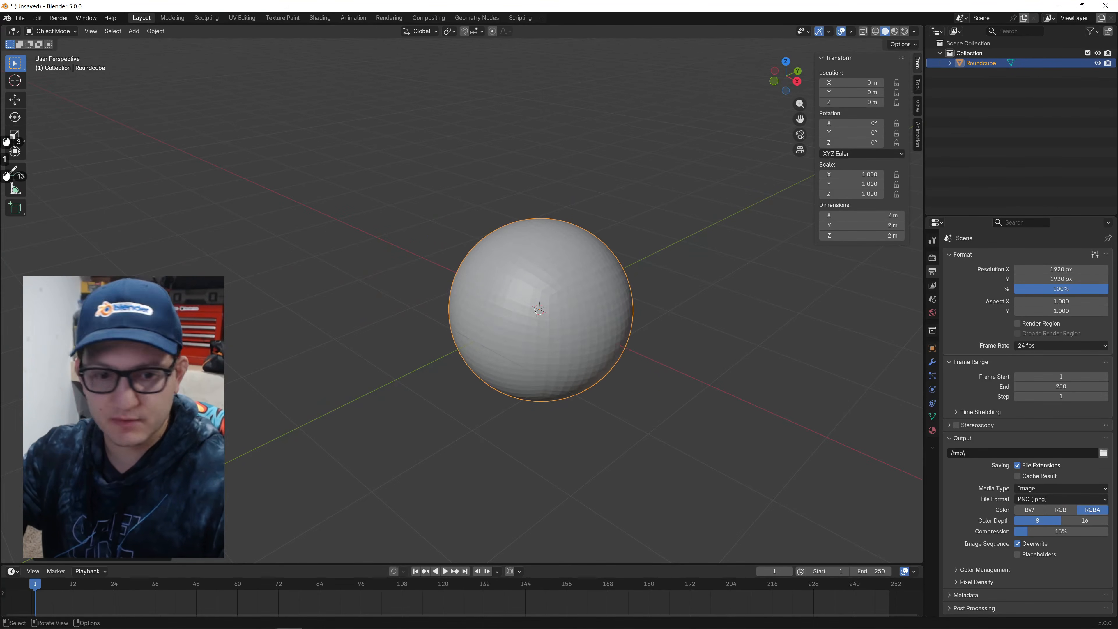
click(163, 421)
click(164, 420)
click(164, 420)
click(164, 420)
click(164, 421)
click(164, 421)
click(164, 421)
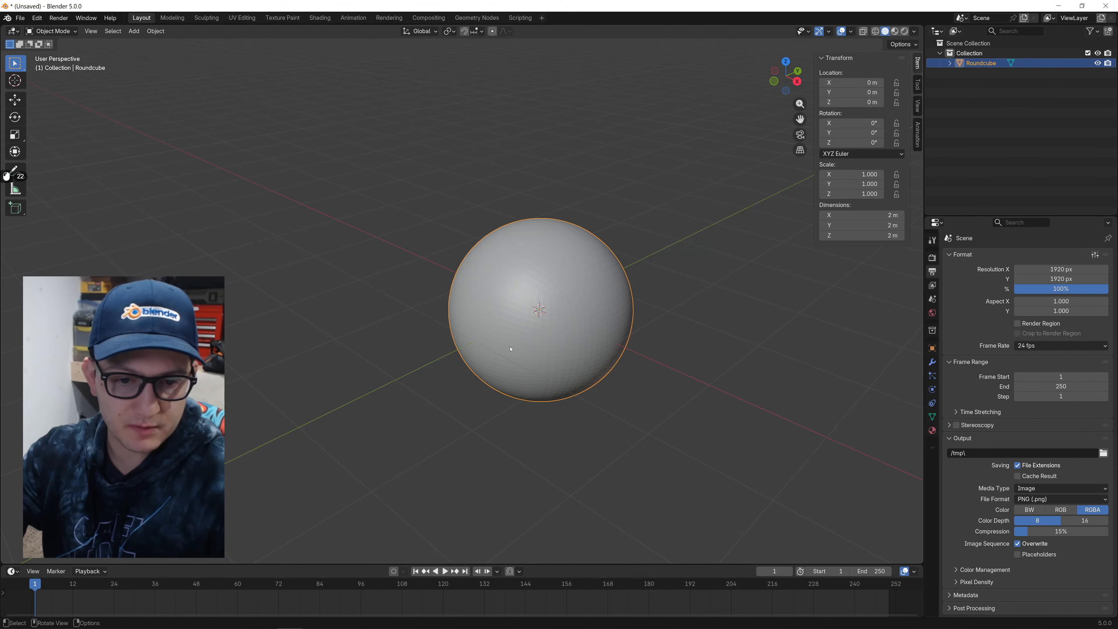
Apply Shade Smooth to the sphere.
scroll(459, 372, up, 4)
right_click(578, 301)
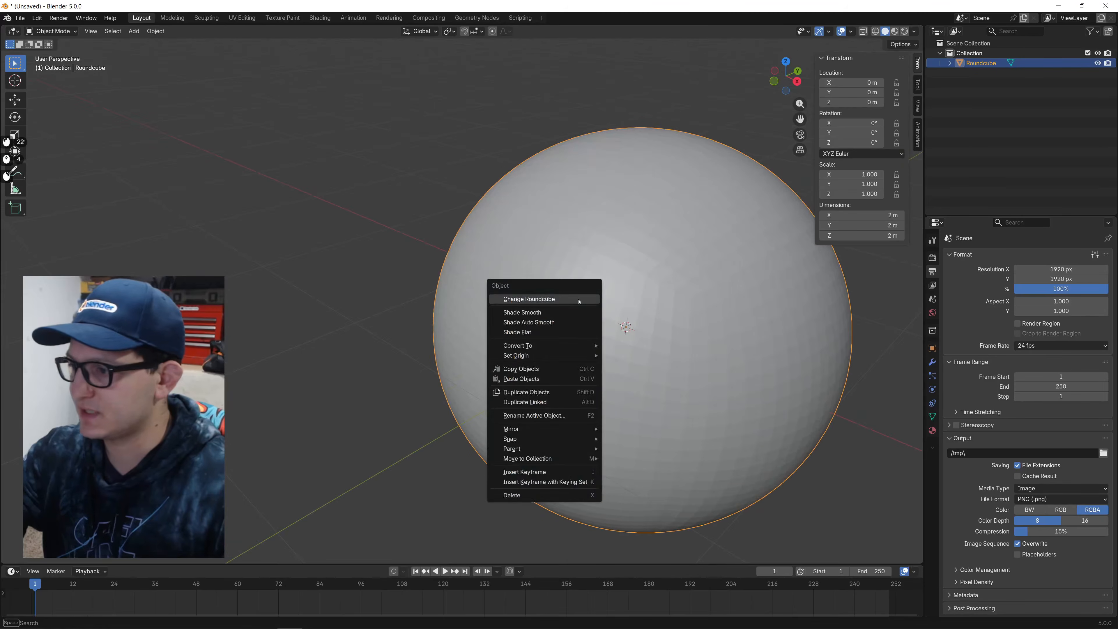
click(577, 301)
right_click(571, 296)
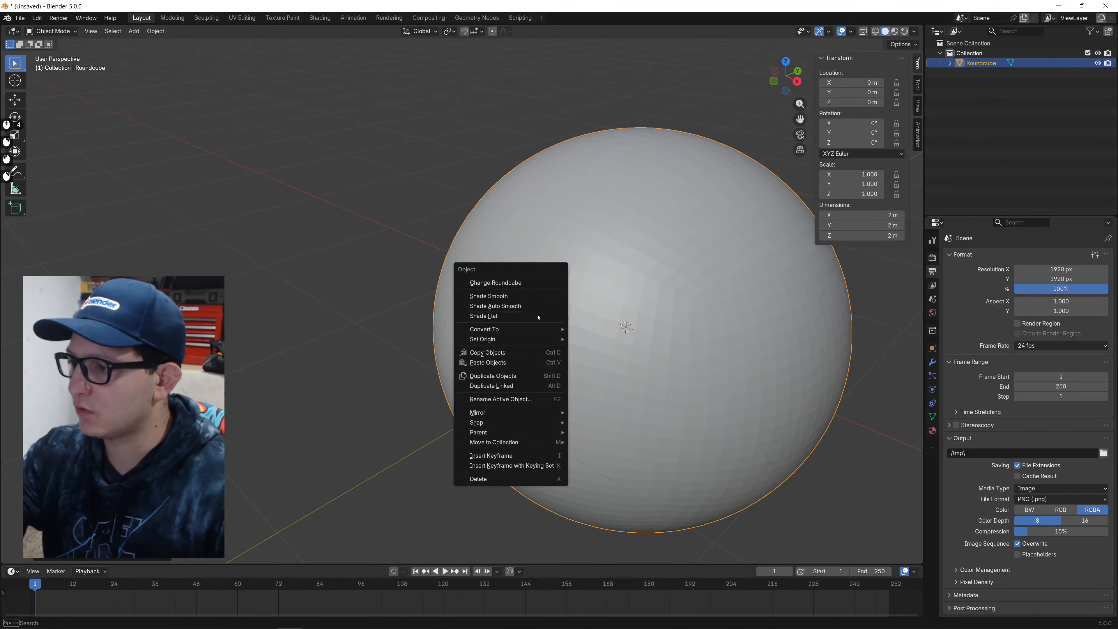
click(539, 299)
Switch to the Geometry Nodes workspace, widen the 3D viewport, and create a new geometry node tree on the sphere.
click(476, 17)
shift+middle_drag(673, 176, 654, 150)
scroll(656, 175, up, 2)
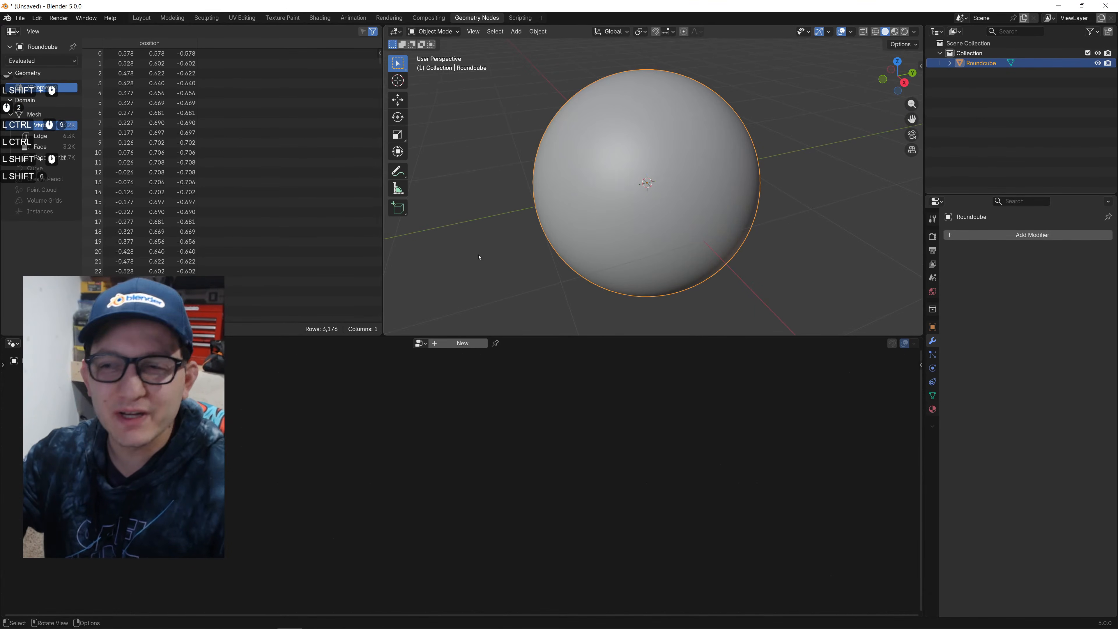
drag(384, 117, 187, 133)
shift+middle_drag(523, 189, 529, 191)
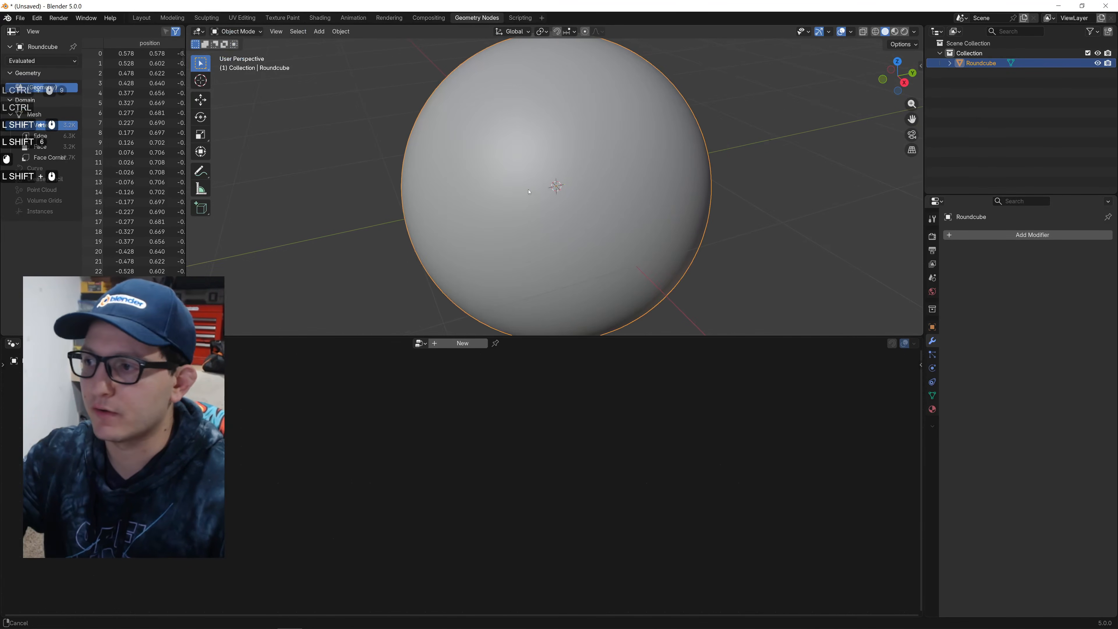
scroll(529, 191, down, 1)
click(479, 345)
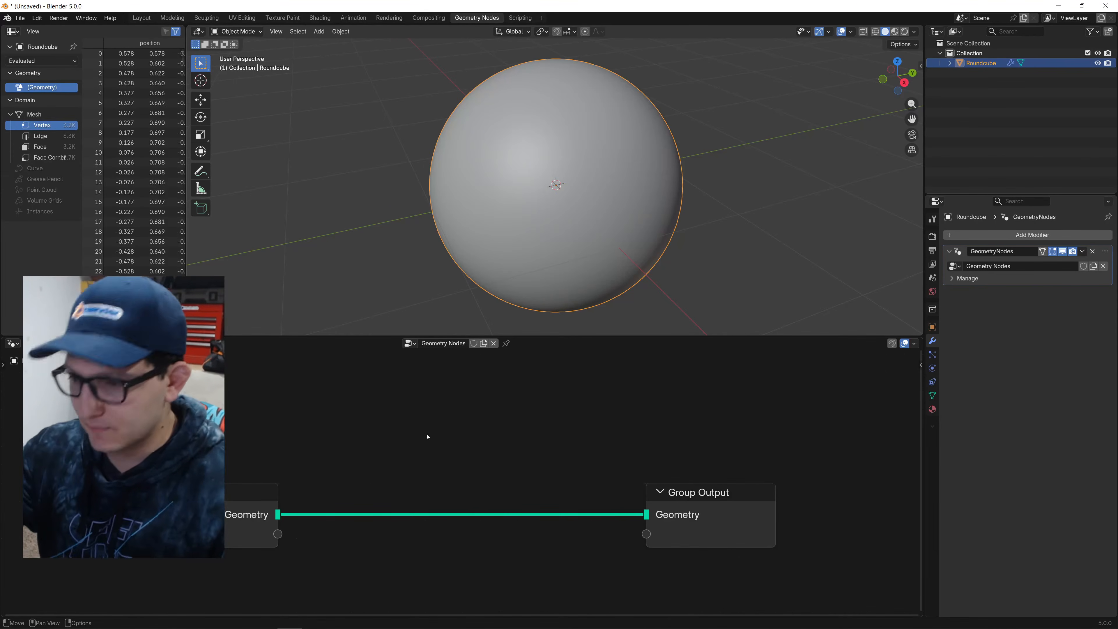
Insert a Distribute Points on Faces node on the link between Group Input and Group Output.
scroll(428, 435, down, 1)
middle_drag(451, 418, 538, 389)
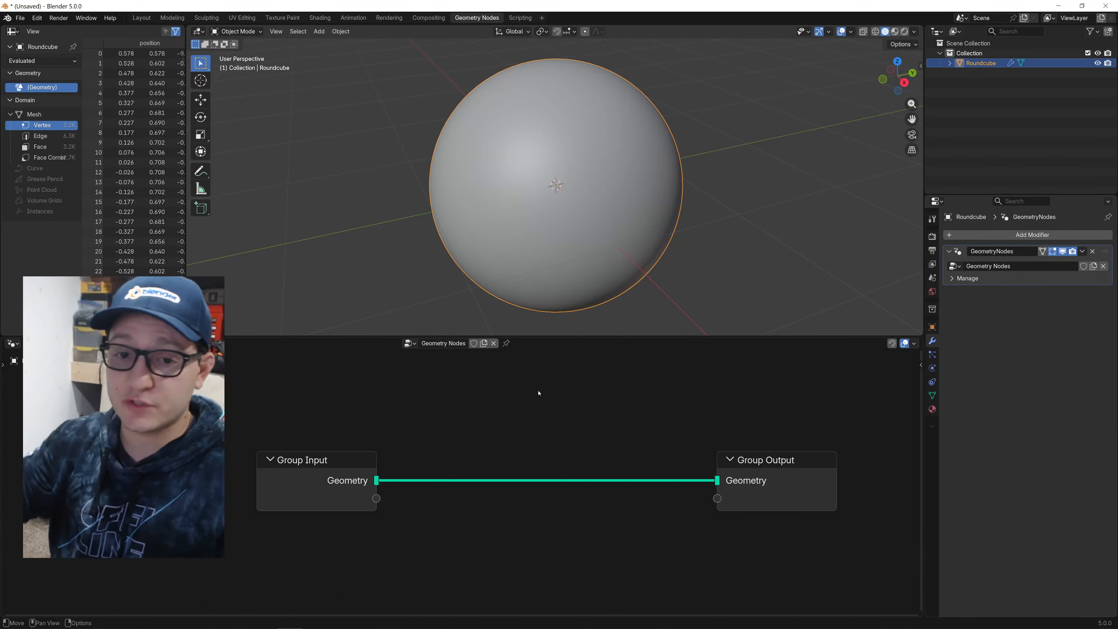
key(shift+d)
key(s)
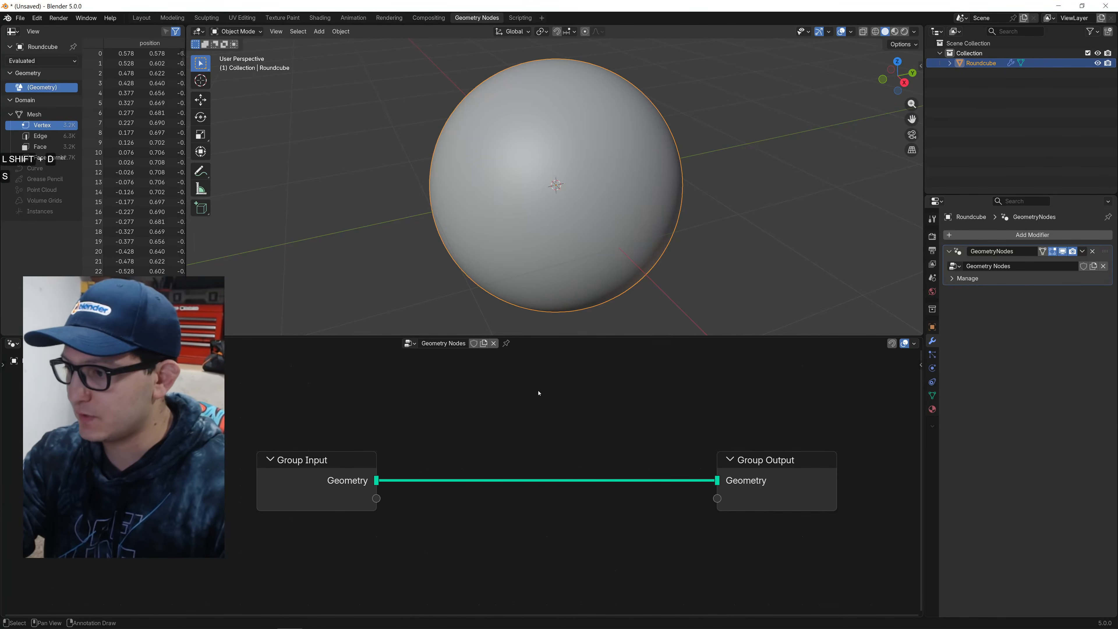
key(shift+a)
text(DISTYR)
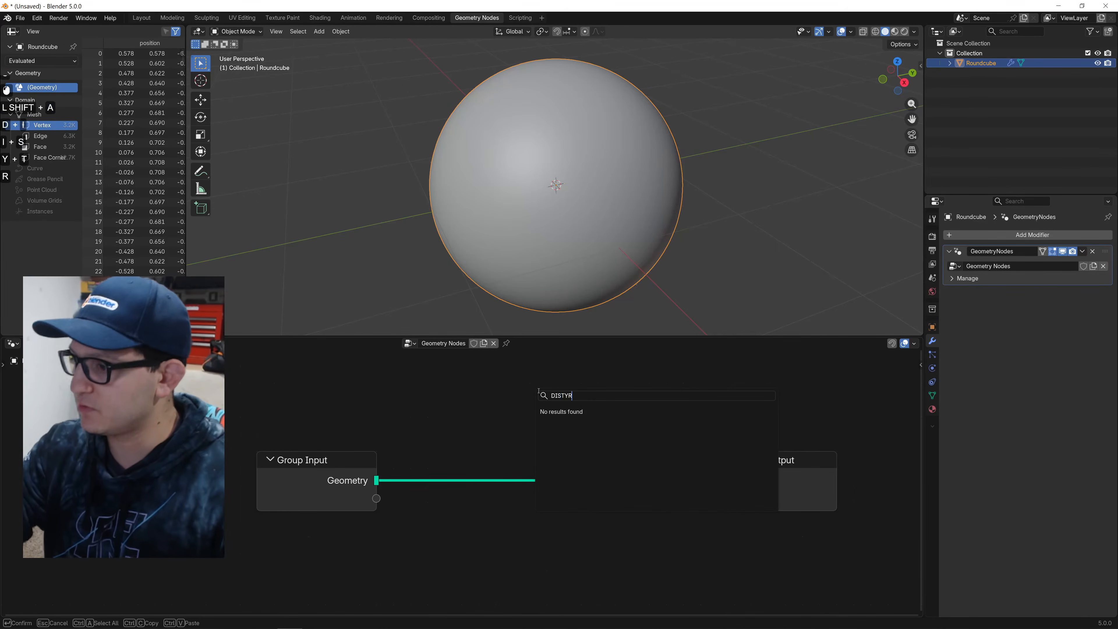
key(ctrl+a)
key(Caps_Lock)
text(dis)
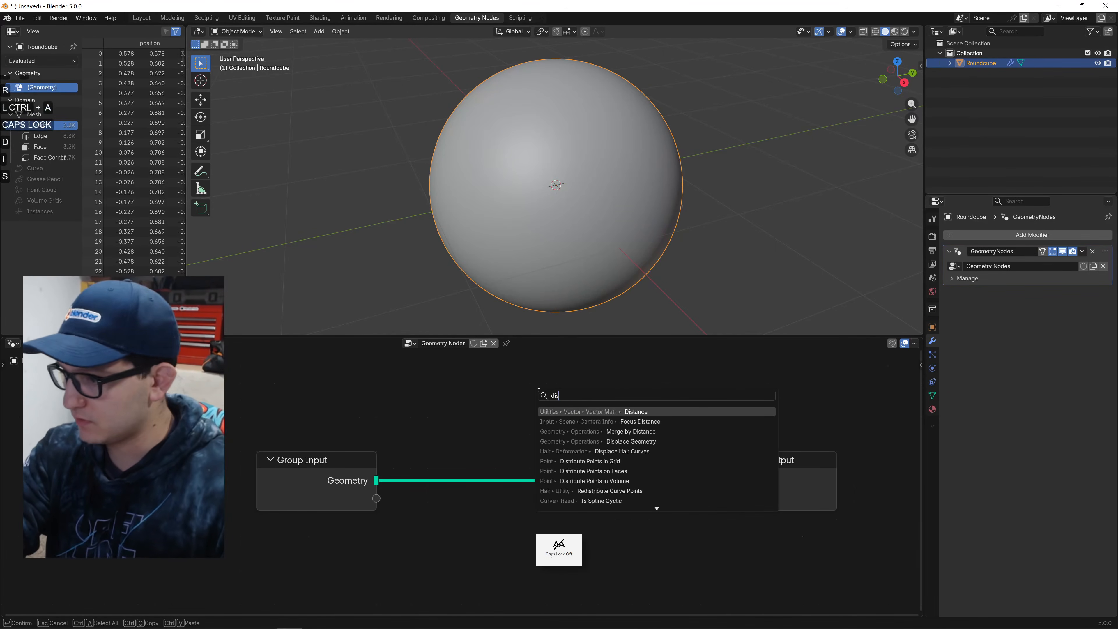
text(trib)
key(Down)
key(Down)
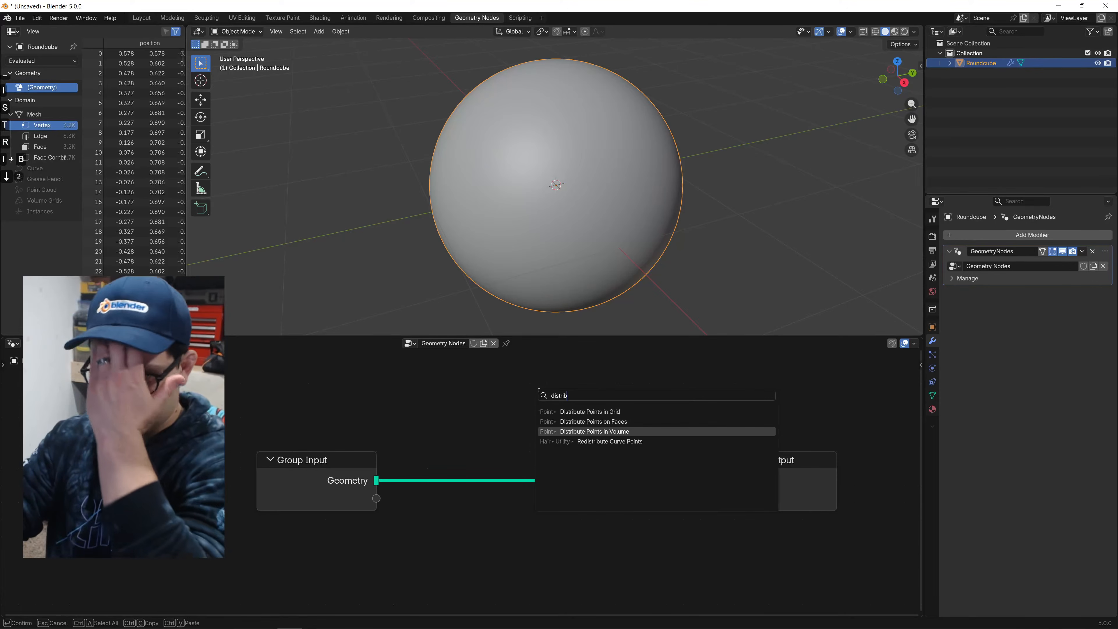
key(Up)
key(Return)
click(462, 412)
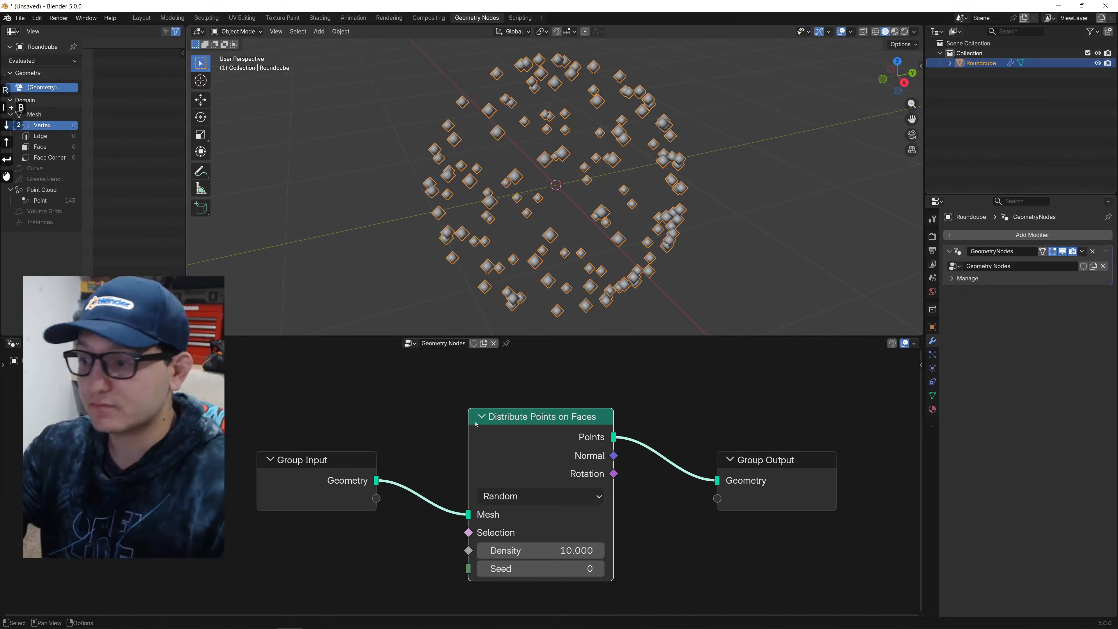
Insert an Instance on Points node after Distribute Points on Faces, and move Group Input and the distribute node to spread out the layout.
click(634, 392)
key(shift+a)
text(ion)
key(Return)
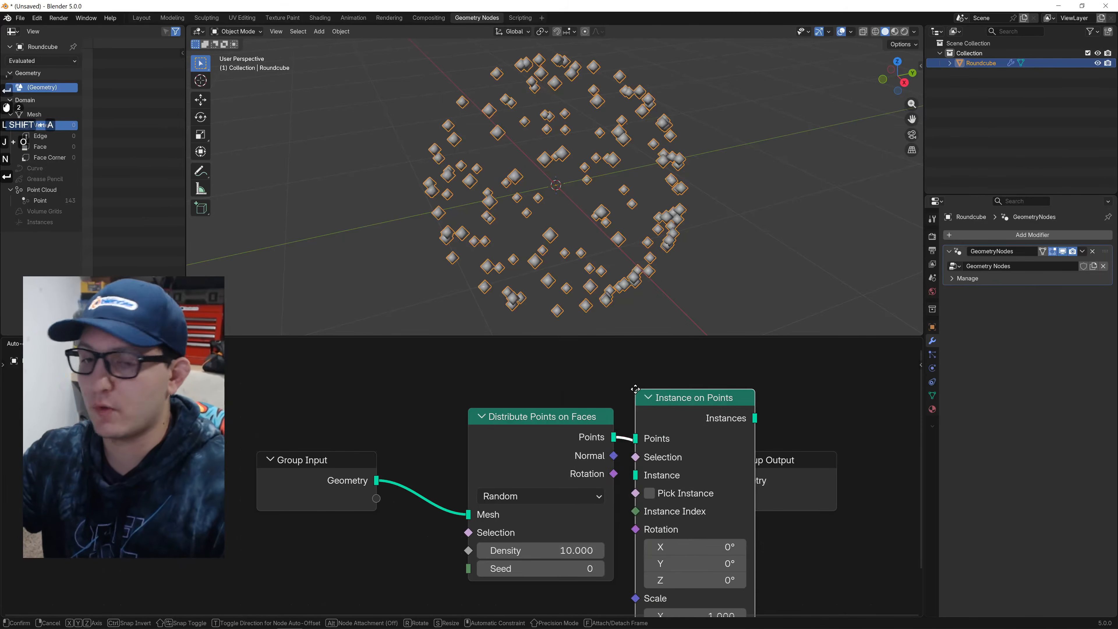
click(647, 373)
drag(380, 477, 646, 422)
drag(338, 462, 275, 364)
drag(547, 437, 647, 422)
Insert a Join Geometry node before Group Output and connect the Group Input geometry directly to it.
key(shift+a)
text(join)
key(Return)
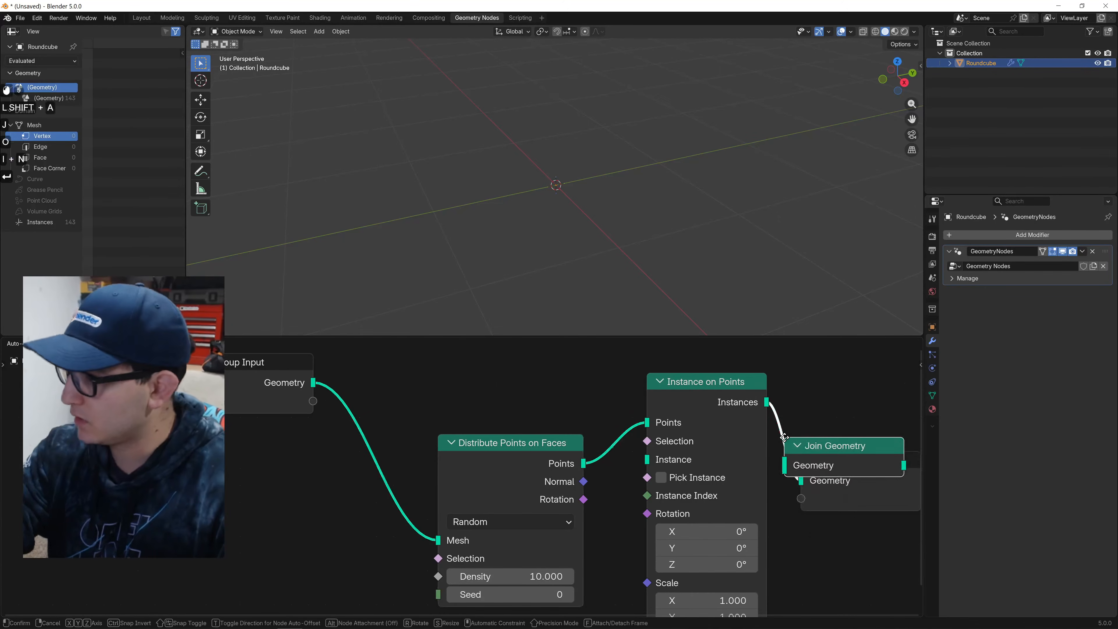
drag(872, 435, 815, 436)
middle_drag(724, 414, 507, 469)
drag(96, 437, 581, 499)
Add a reroute point to the link from Group Input to Join Geometry, and place it above Distribute Points on Faces.
key(shift+a)
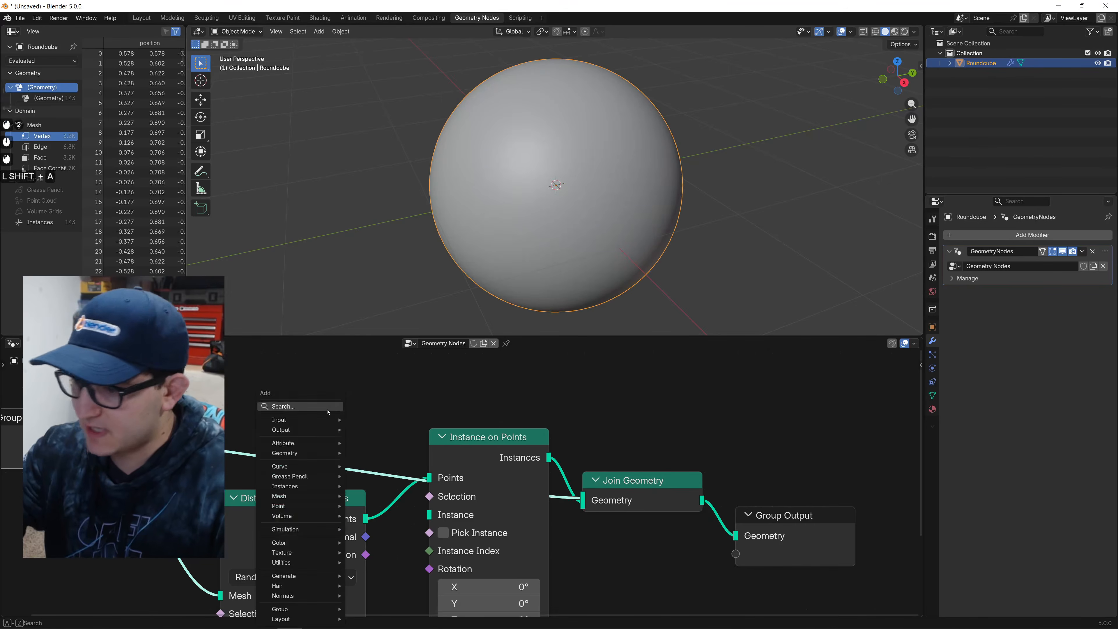
text(rer)
key(Return)
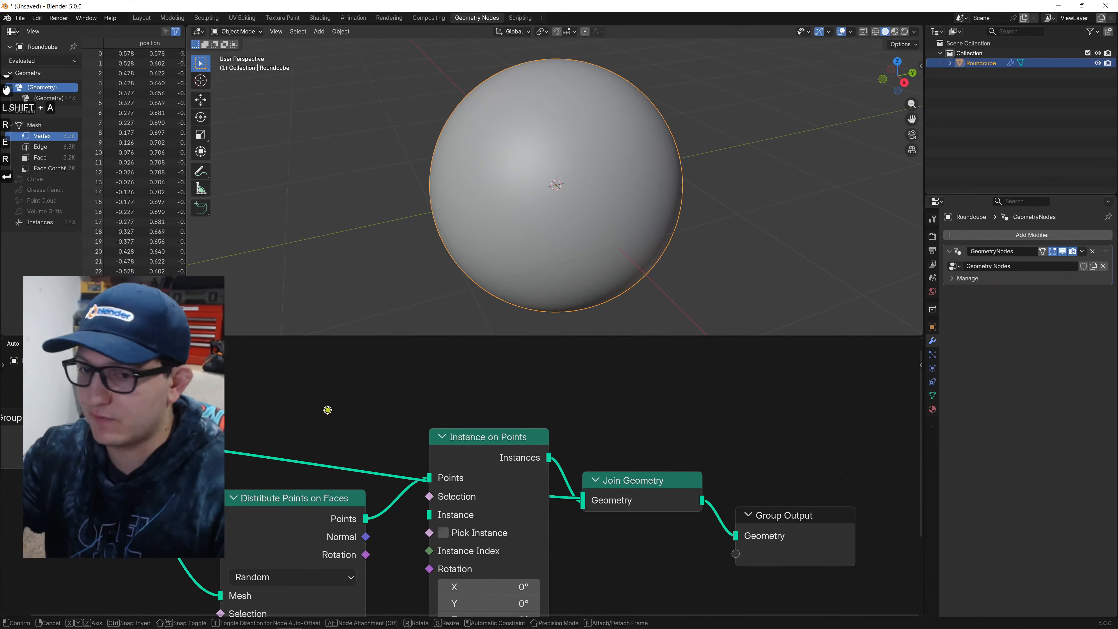
click(320, 460)
key(g)
click(343, 382)
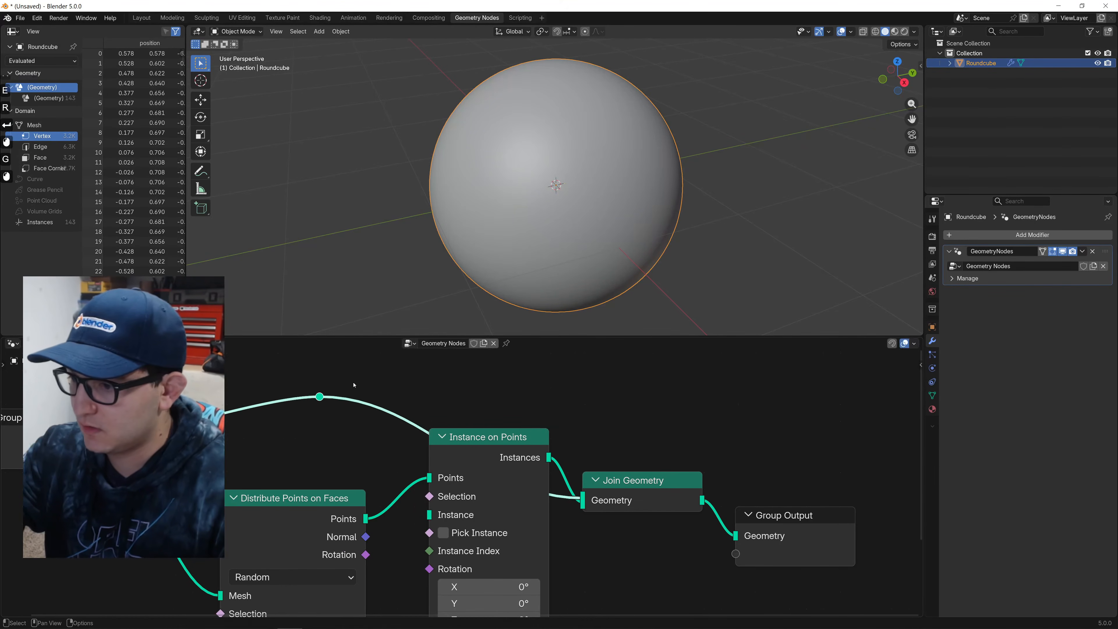
Duplicate the reroute onto the same link above Join Geometry's input, and move Instance on Points slightly closer to Distribute Points on Faces.
key(shift+d)
click(422, 400)
key(g)
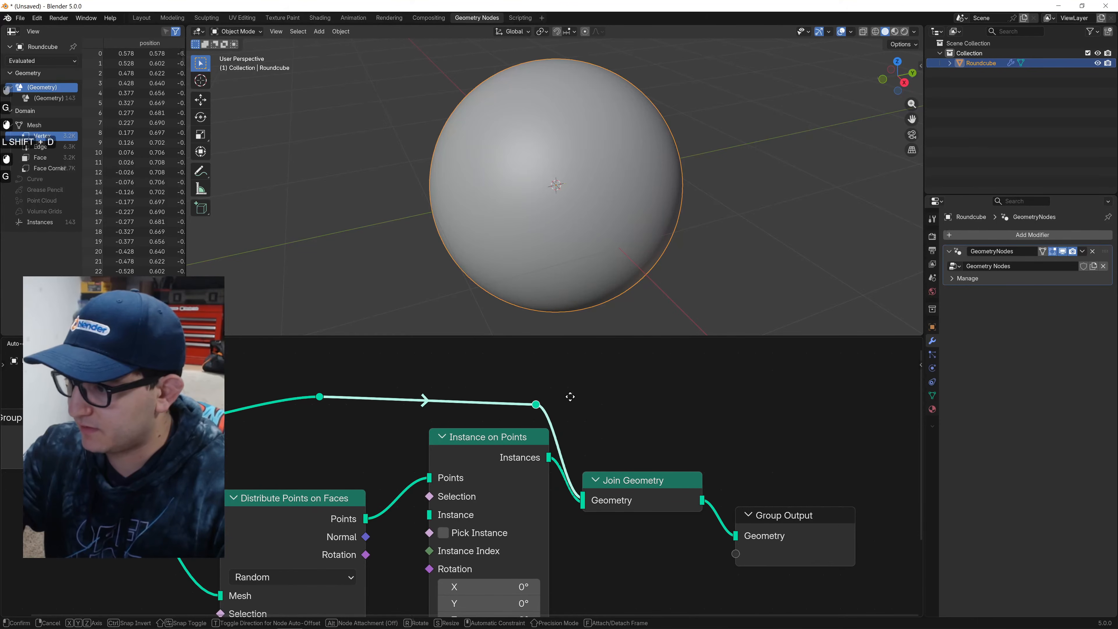
click(581, 395)
middle_drag(593, 454, 690, 443)
scroll(635, 456, down, 2)
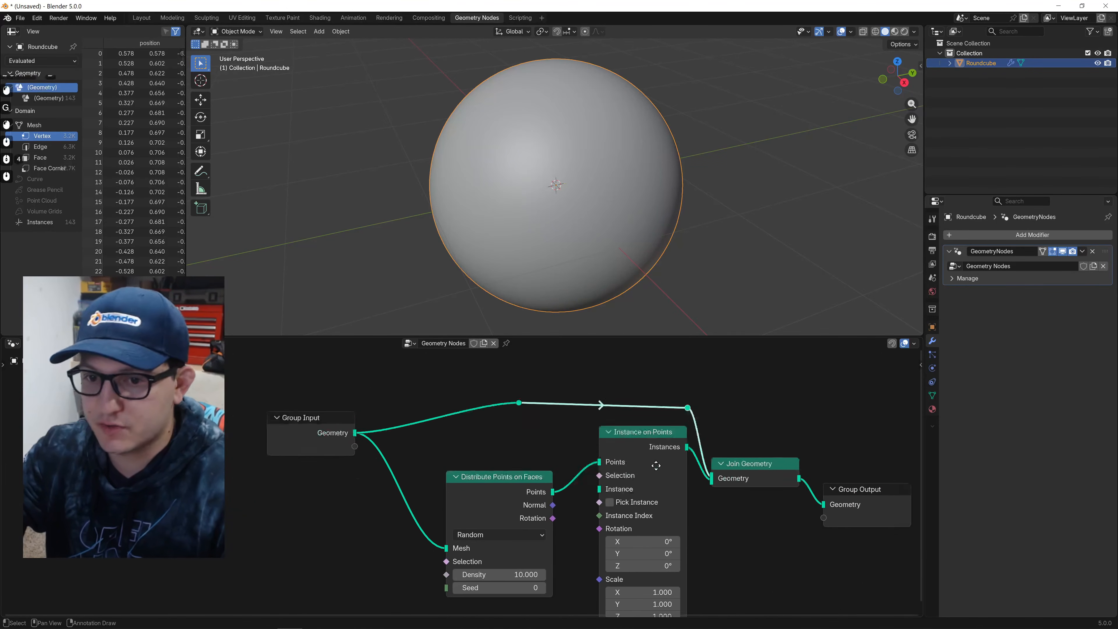
click(643, 433)
click(706, 403)
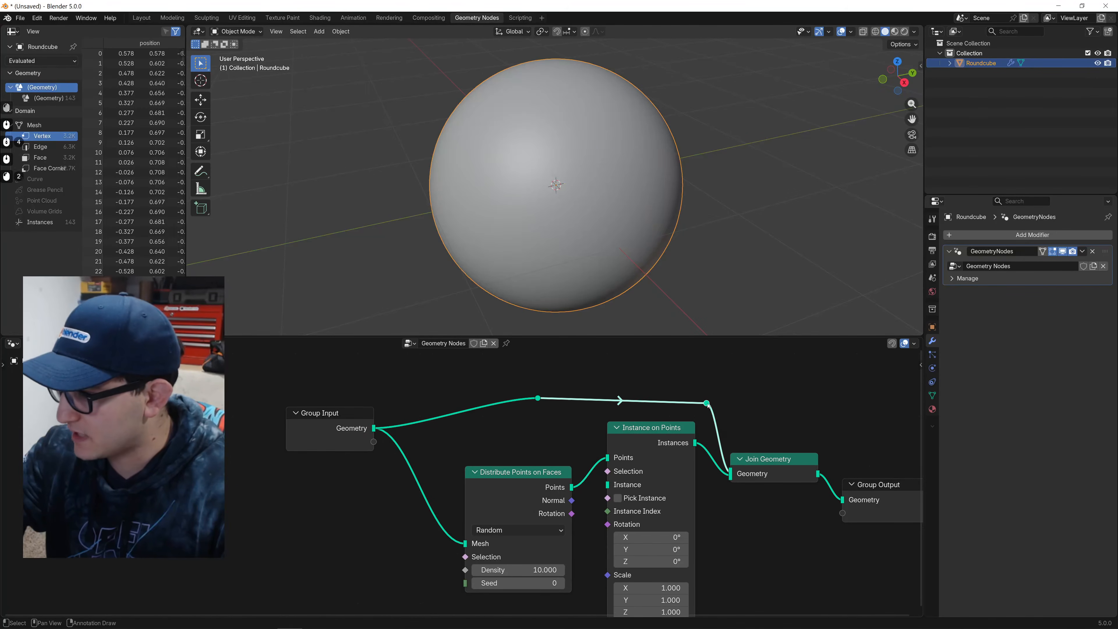
drag(706, 403, 457, 440)
key(ctrl+z)
click(103, 343)
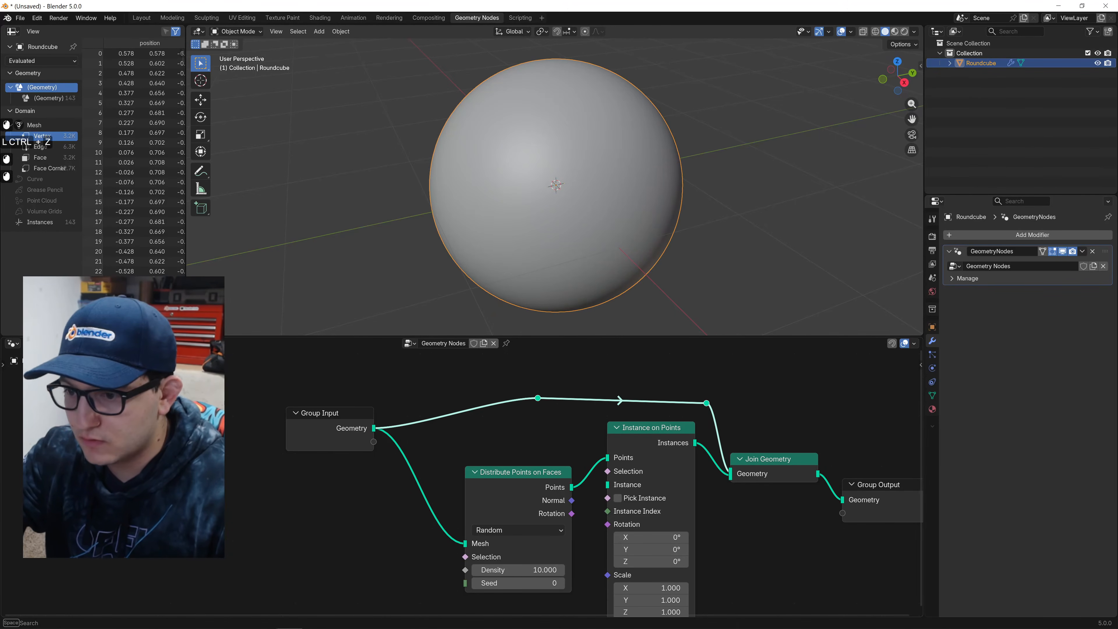
mouse_move(141, 343)
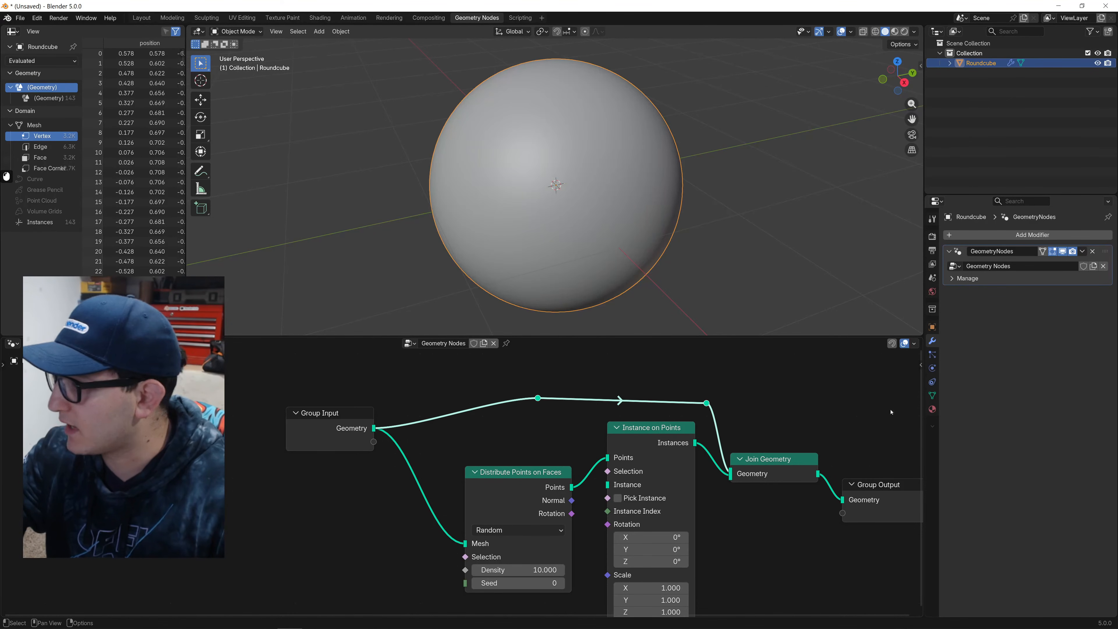
Open the node editor's sidebar and display the properties of the active node.
click(920, 365)
click(918, 427)
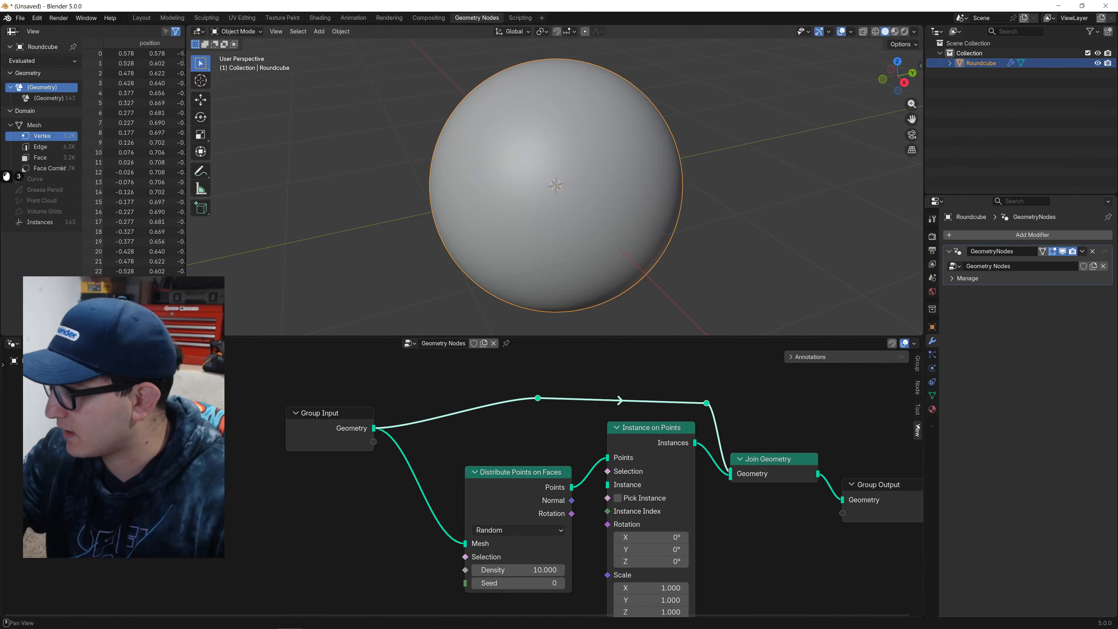
click(916, 391)
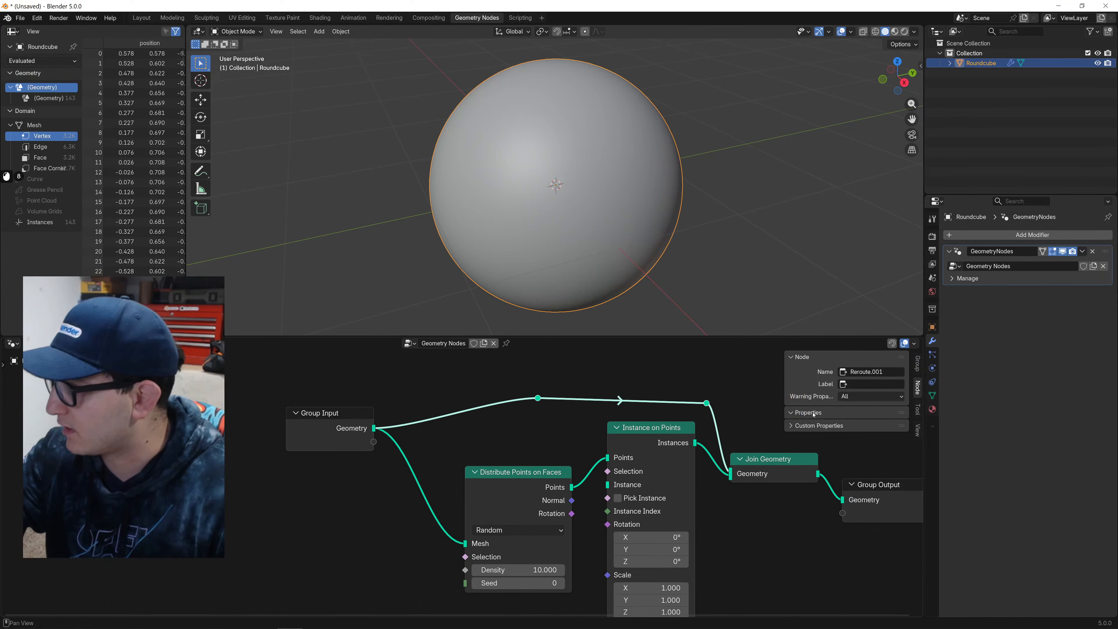
middle_drag(618, 374, 536, 372)
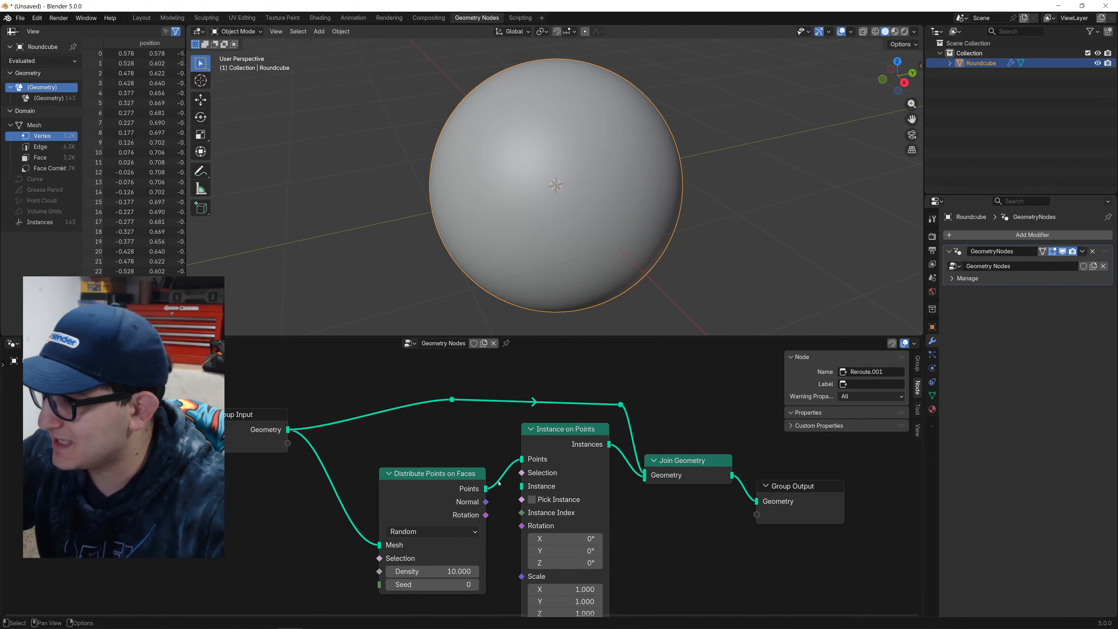
Add a UV Sphere node before Distribute Points on Faces and connect its Mesh to the Instance input of Instance on Points.
middle_drag(472, 454, 486, 434)
key(shift+a)
text(spher)
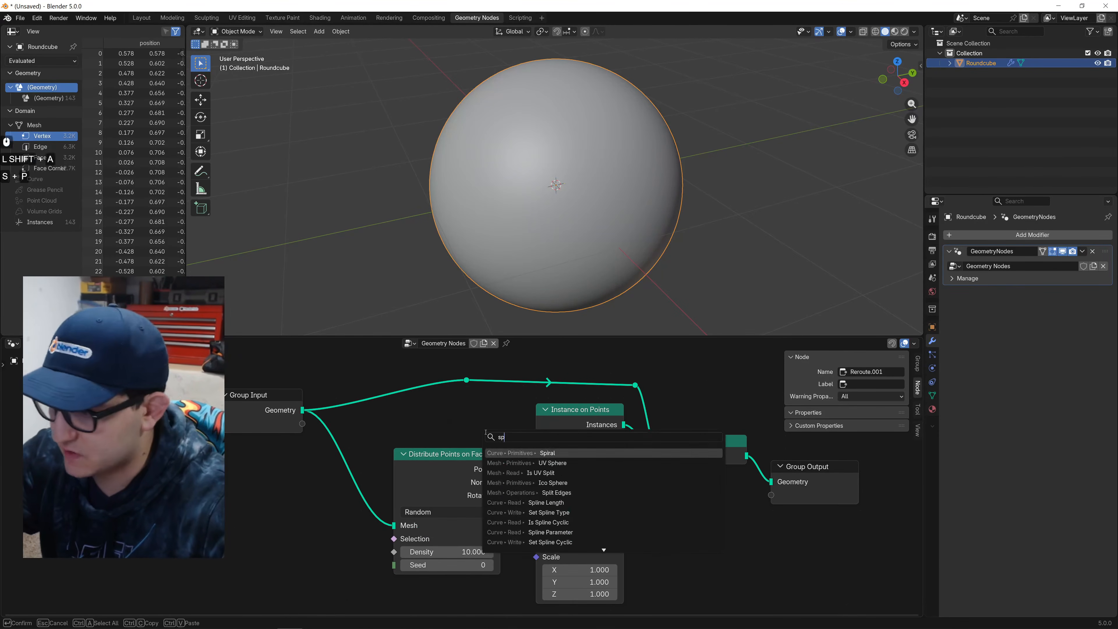
key(Up)
key(Up)
key(Return)
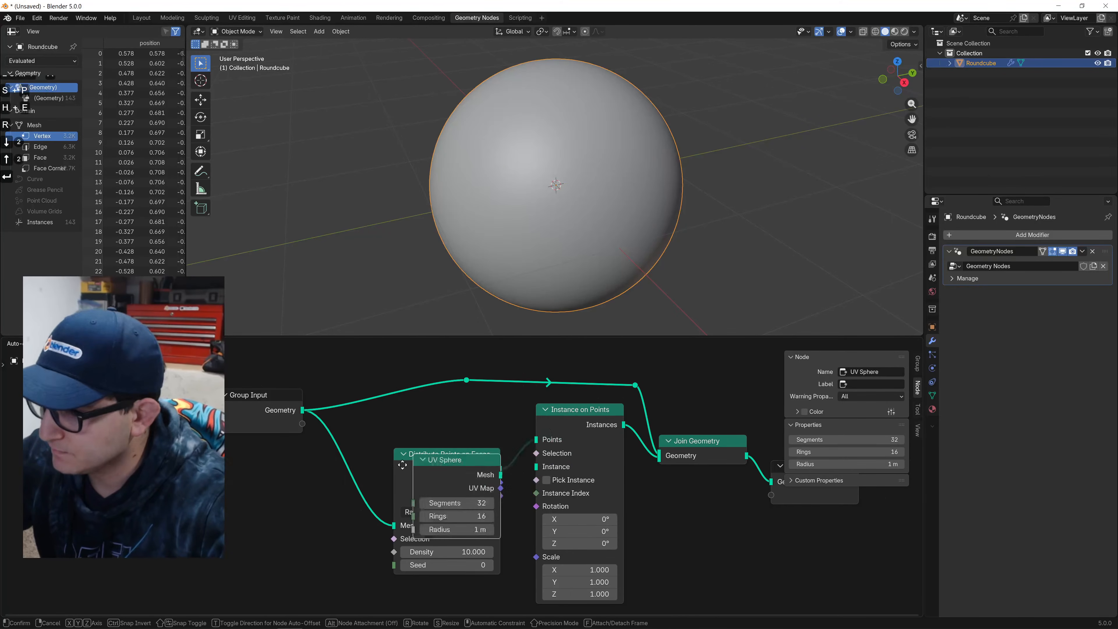
click(308, 502)
drag(347, 504, 536, 466)
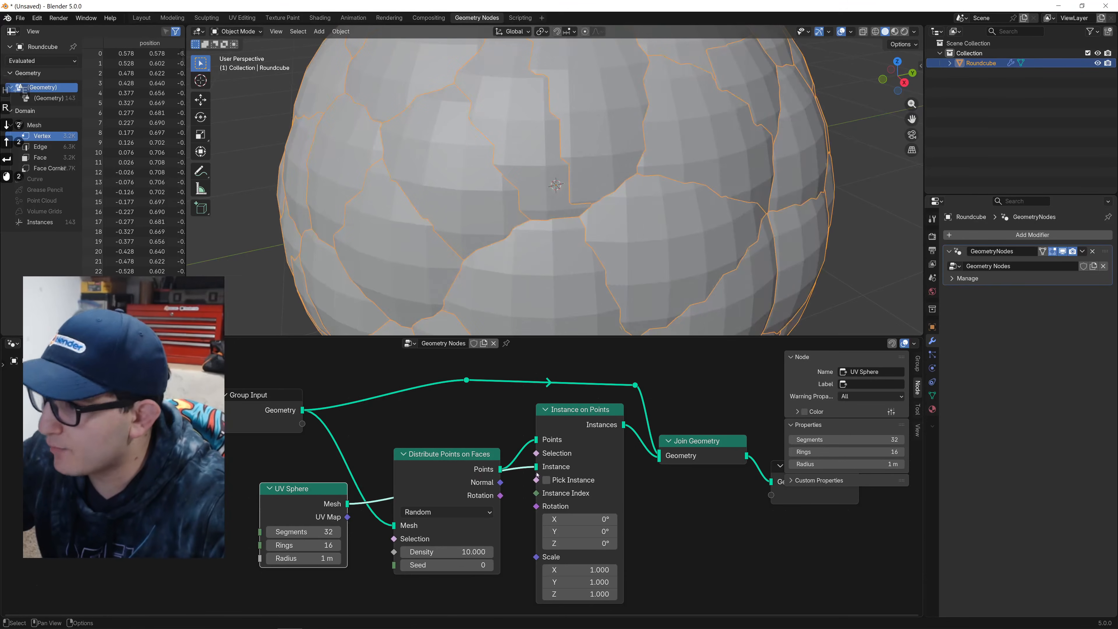
Reduce the UV Sphere node's radius to 0.07 m and look closely at the scattered spheres.
drag(312, 554, 268, 554)
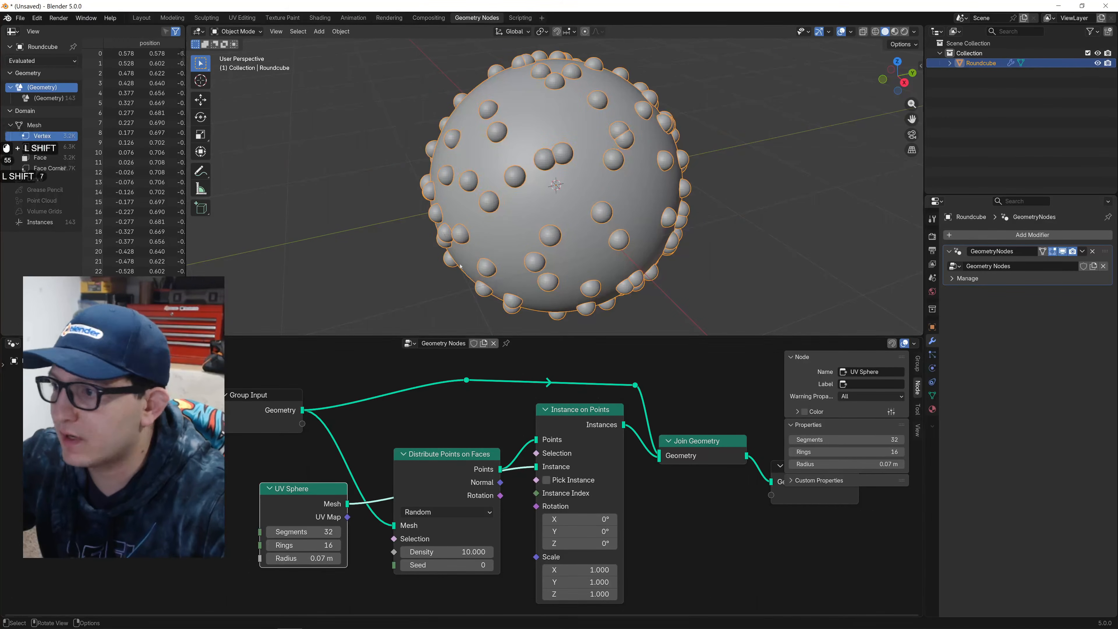
scroll(506, 281, up, 5)
shift+middle_drag(507, 282, 505, 281)
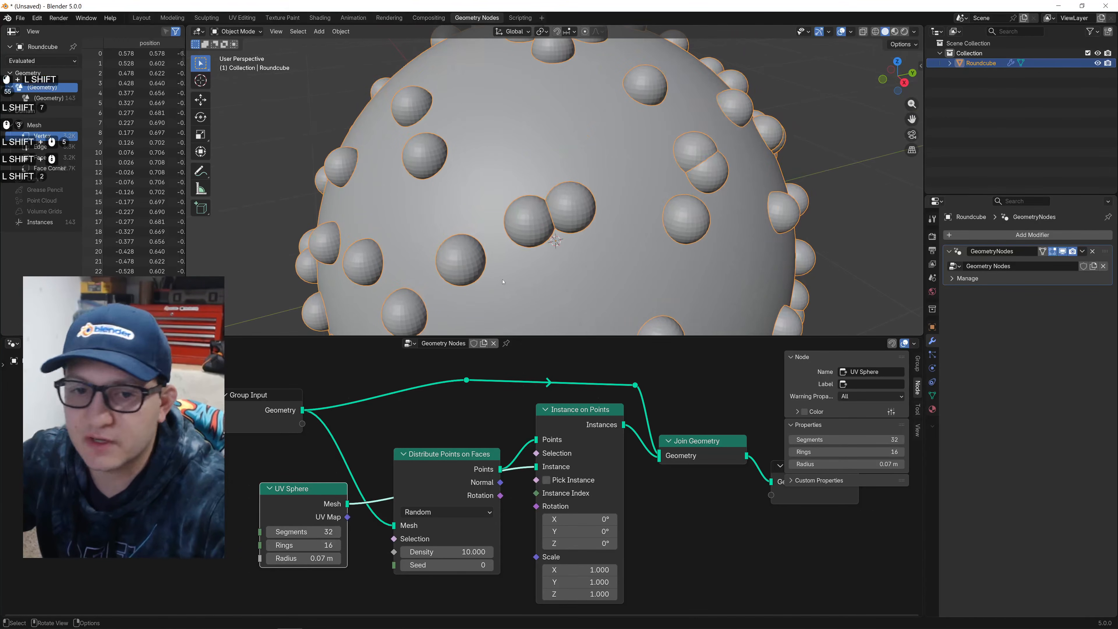
Connect the UV Sphere's Mesh directly to Group Output and move the node below Join Geometry.
middle_drag(471, 482, 286, 476)
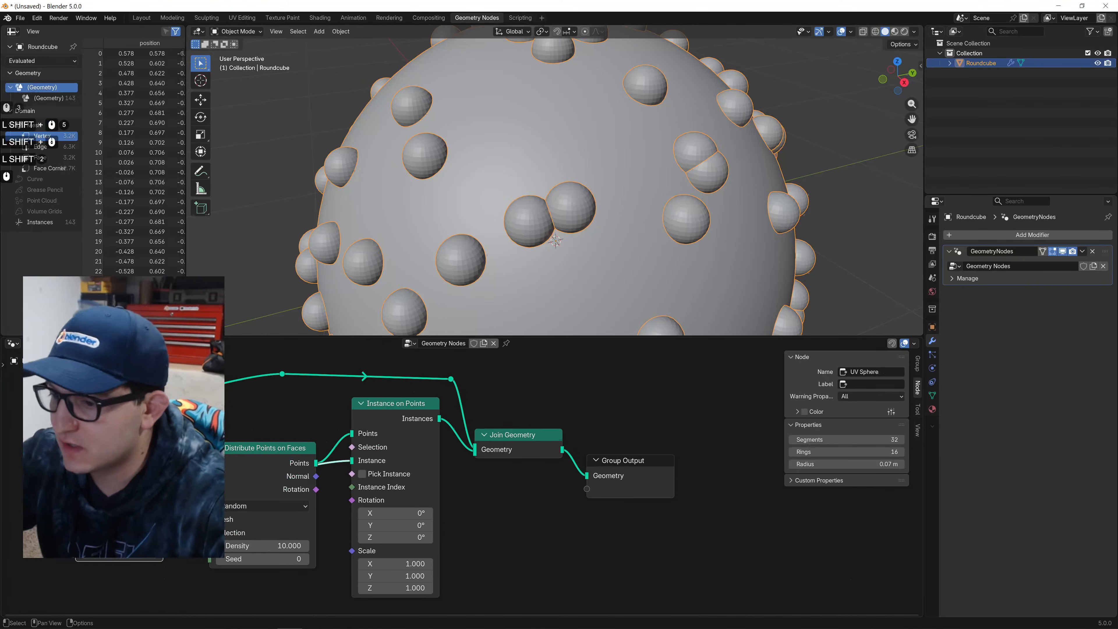
drag(164, 499, 579, 480)
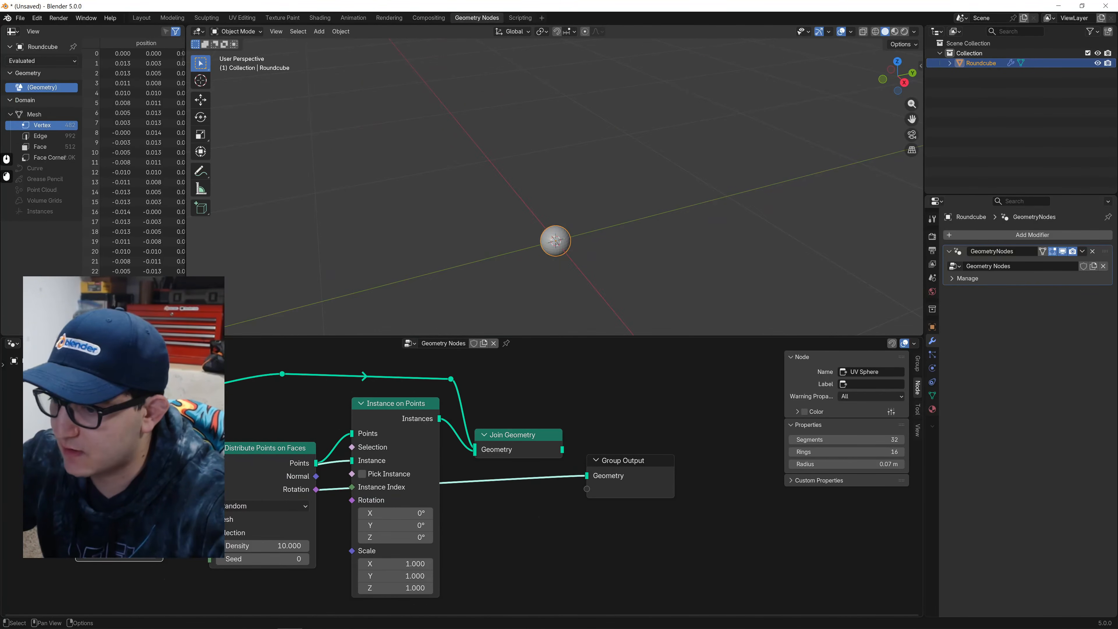
drag(135, 508, 508, 504)
scroll(532, 507, up, 4)
middle_drag(541, 491, 472, 426)
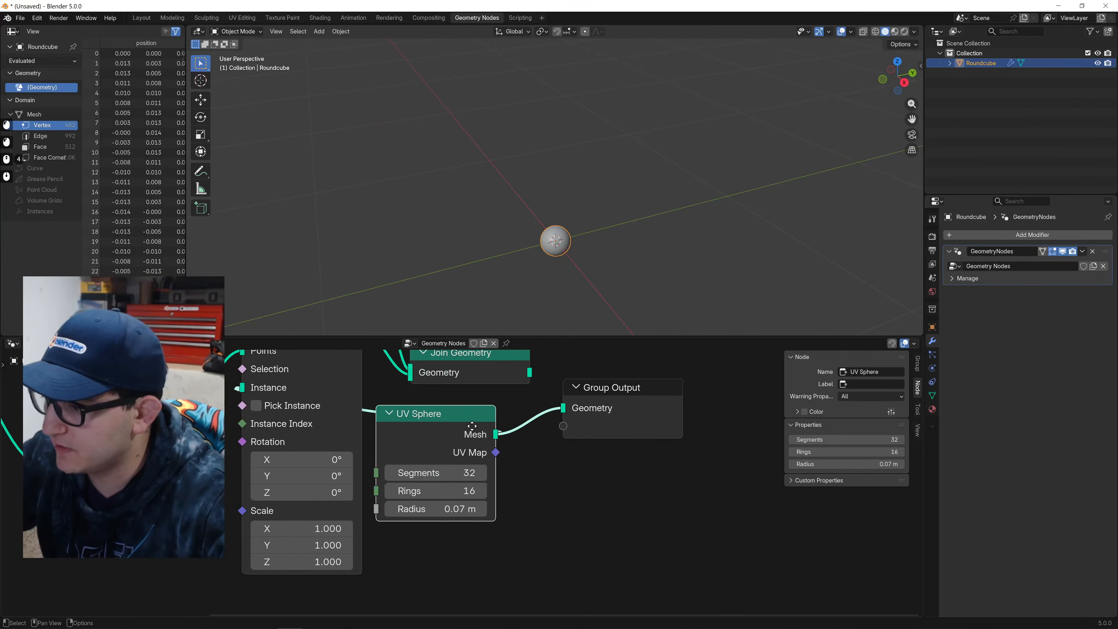
Replace the UV Sphere node with an unlinked duplicate, then connect its Mesh to Group Output with more space between the two nodes.
key(shift+d)
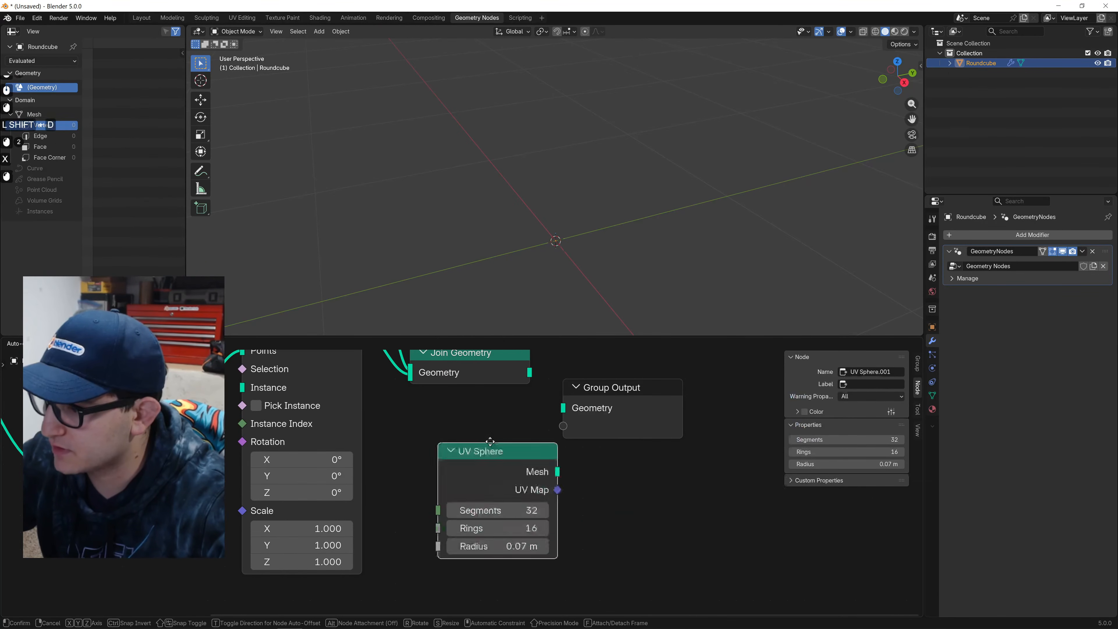
drag(490, 441, 576, 409)
middle_drag(579, 410, 487, 441)
drag(516, 437, 642, 444)
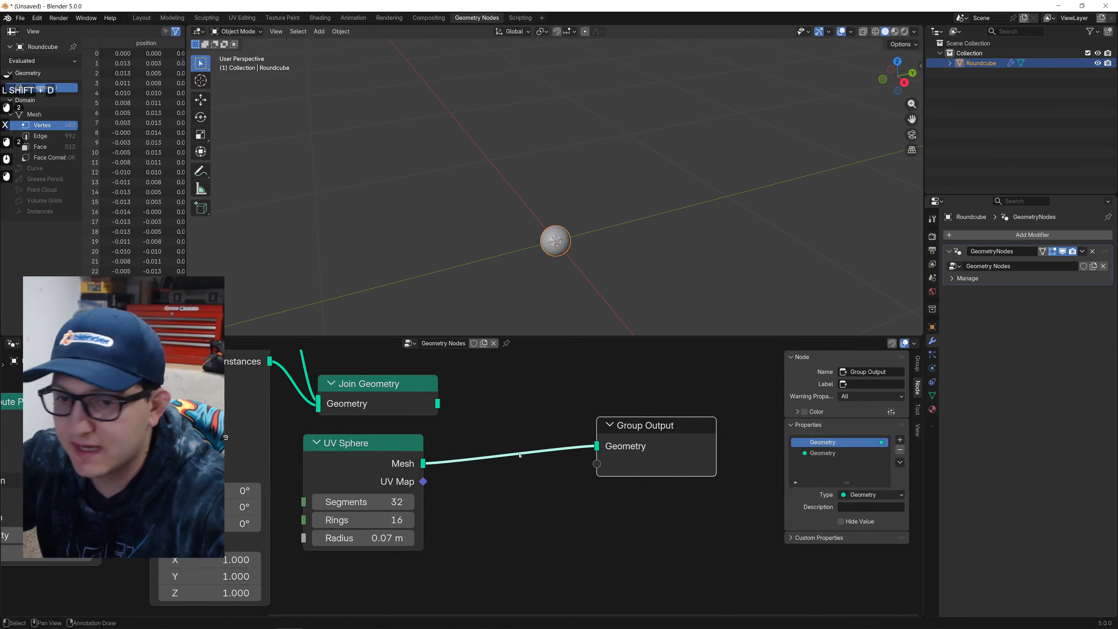
scroll(551, 476, up, 1)
key(shift+a)
text(dsel)
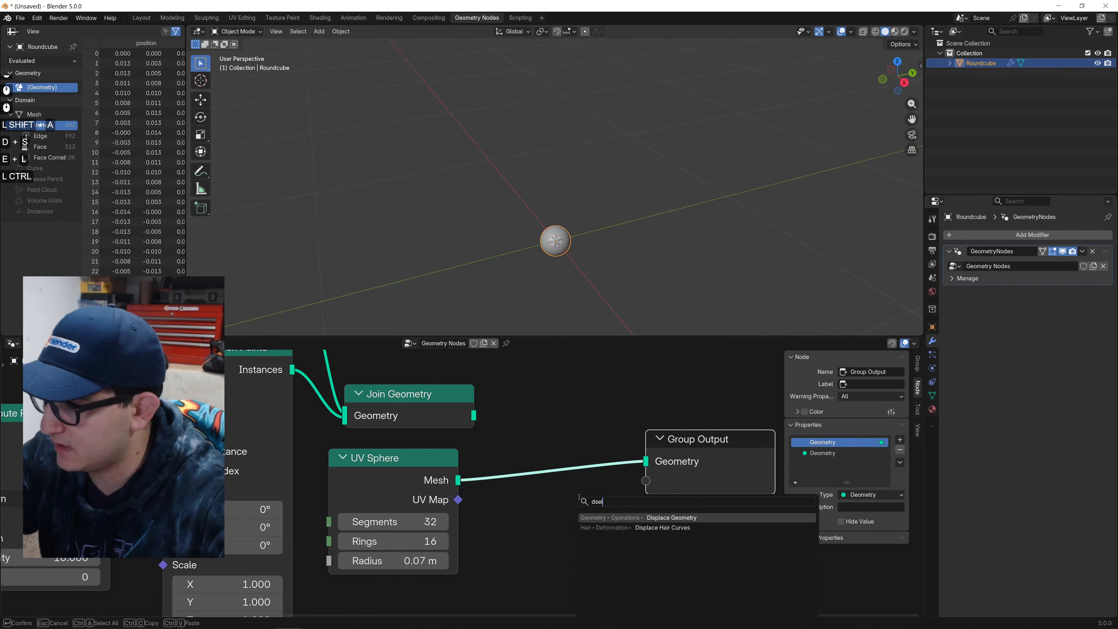
key(Return)
click(515, 458)
scroll(458, 488, down, 2)
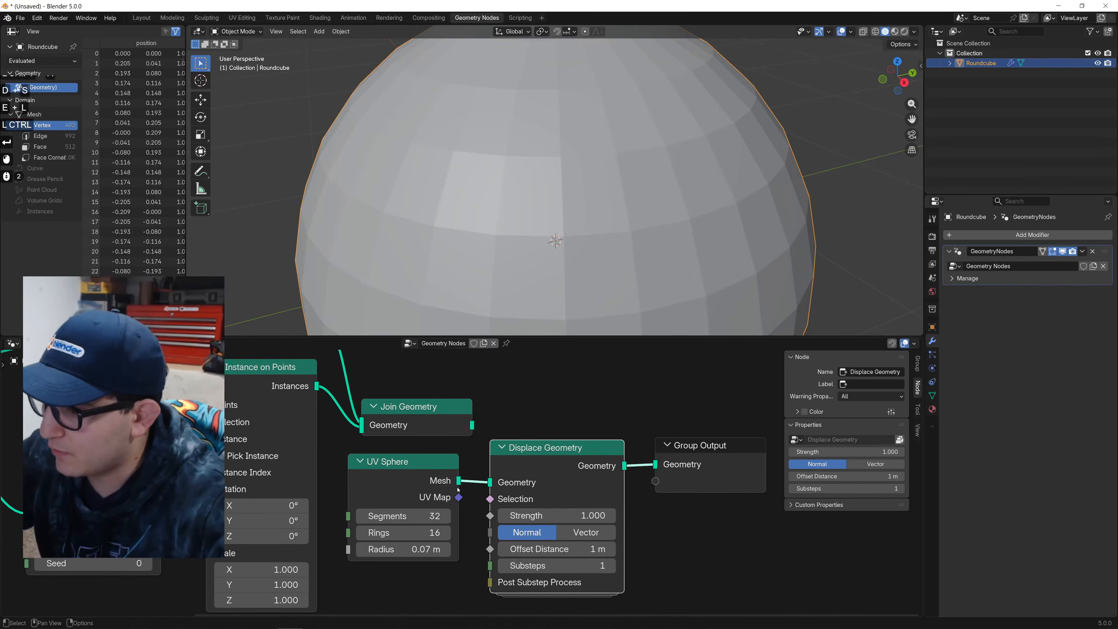
scroll(515, 286, down, 2)
middle_drag(576, 512, 586, 503)
drag(583, 457, 591, 461)
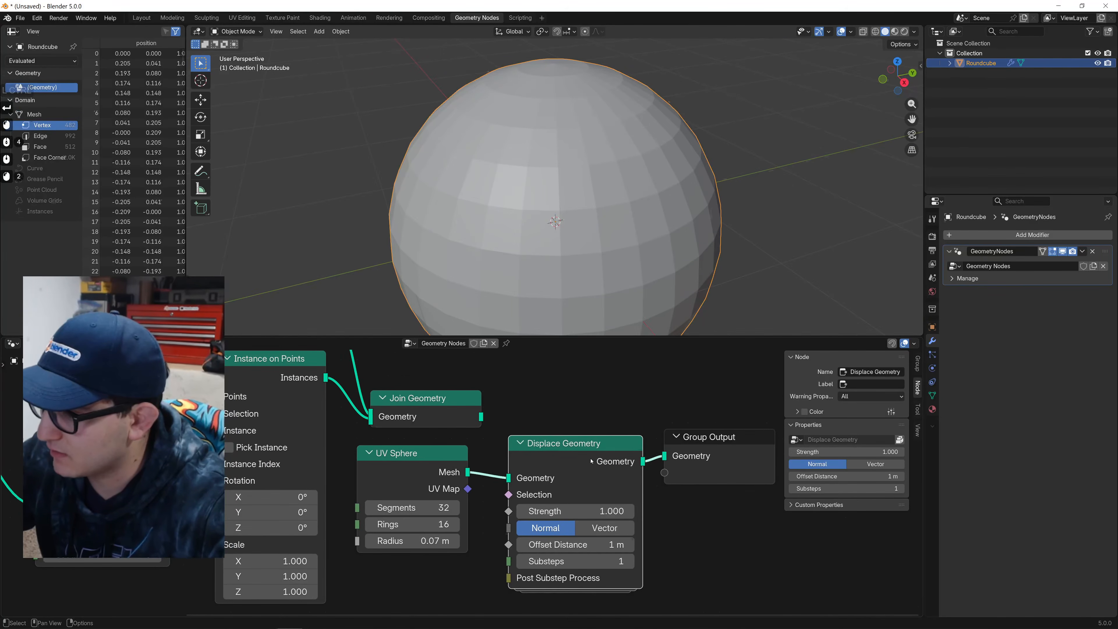
key(x)
drag(468, 472, 665, 456)
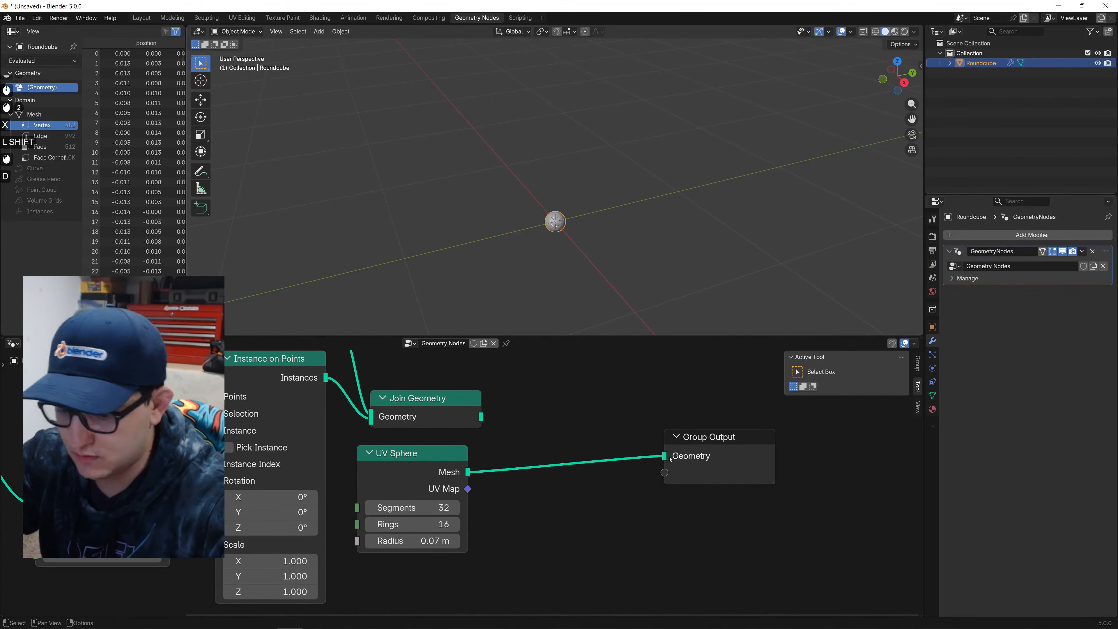
Insert a Delete Geometry node between UV Sphere and Group Output.
key(shift+a)
text(dele)
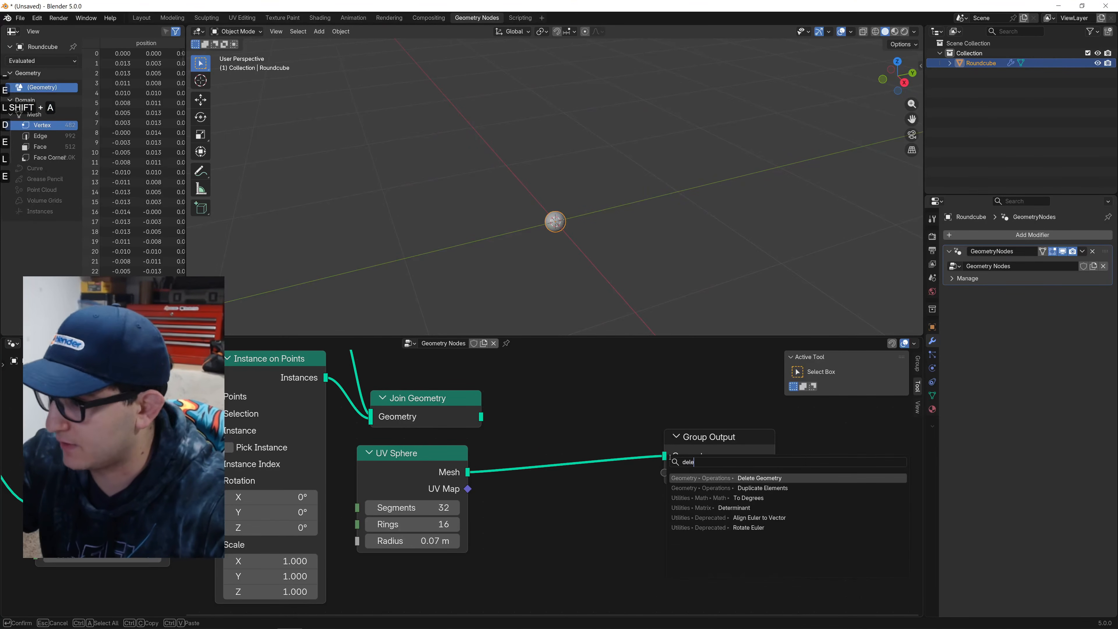
key(Return)
click(520, 479)
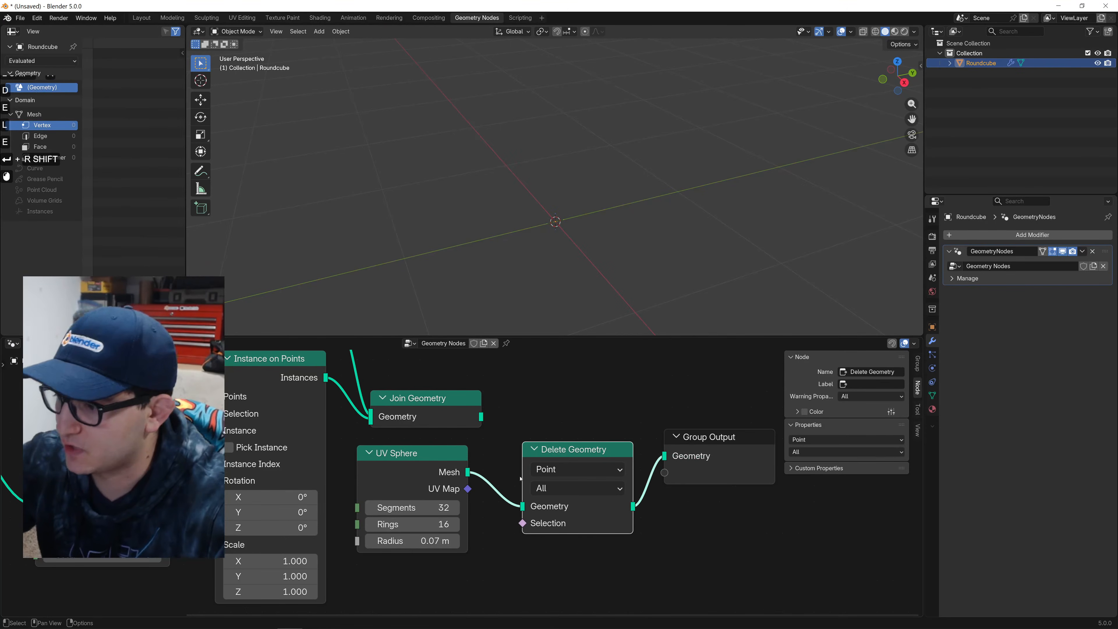
Add a Position node beneath the UV Sphere node.
middle_drag(488, 527, 534, 521)
click(533, 518)
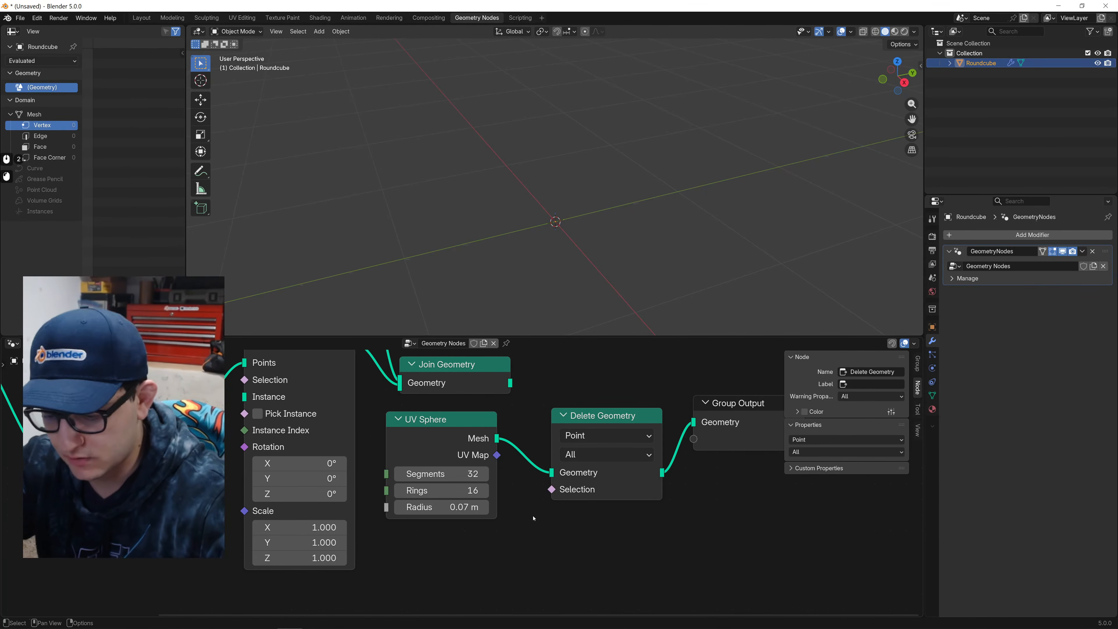
key(shift+a)
text(pos)
key(Return)
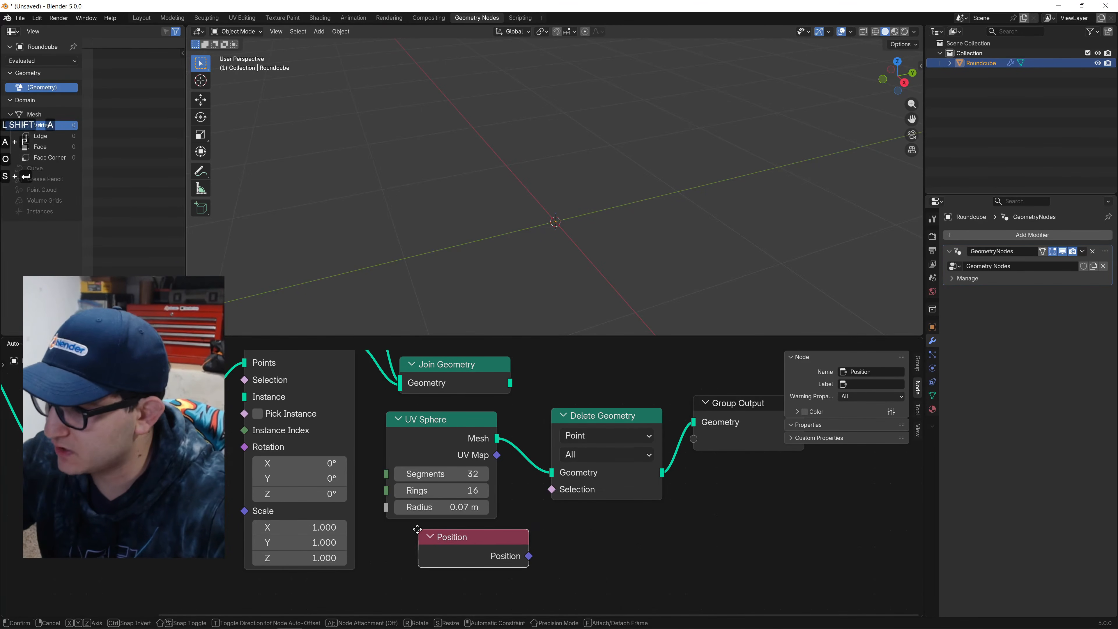
click(512, 551)
drag(508, 559, 554, 545)
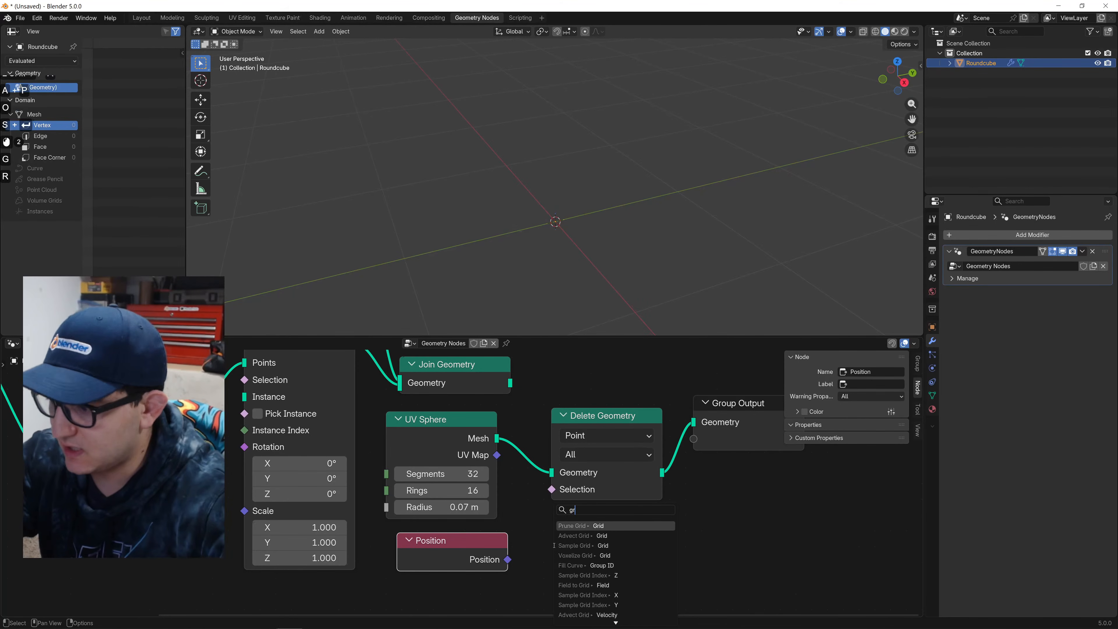
text(less)
key(Return)
click(554, 545)
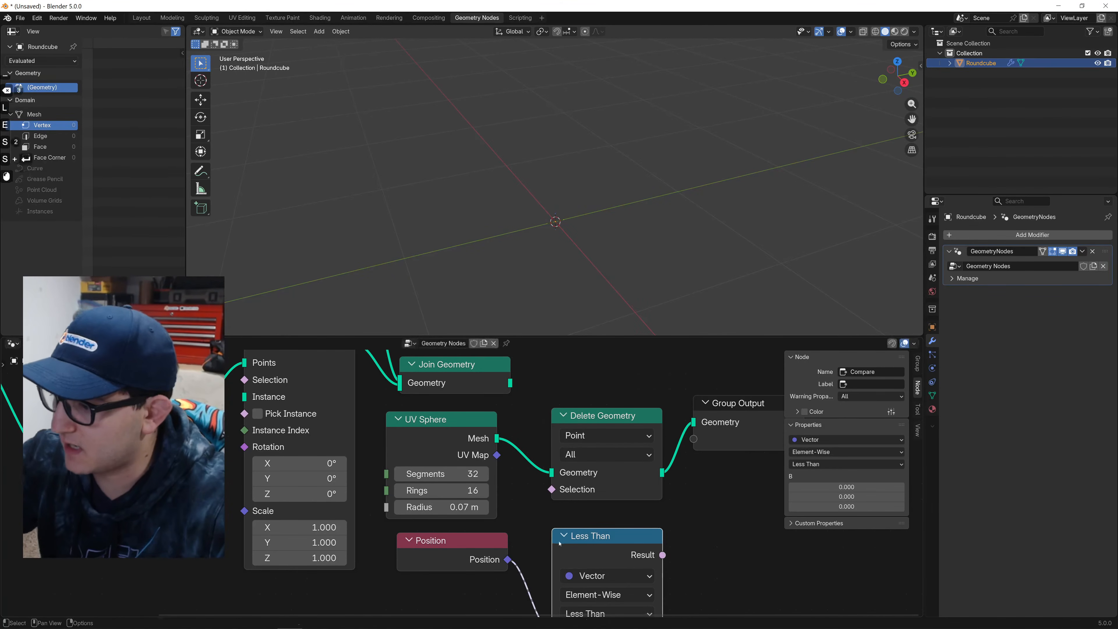
middle_drag(552, 491, 510, 438)
key(x)
Add a Less Than math node beneath Delete Geometry.
key(shift+a)
text(less)
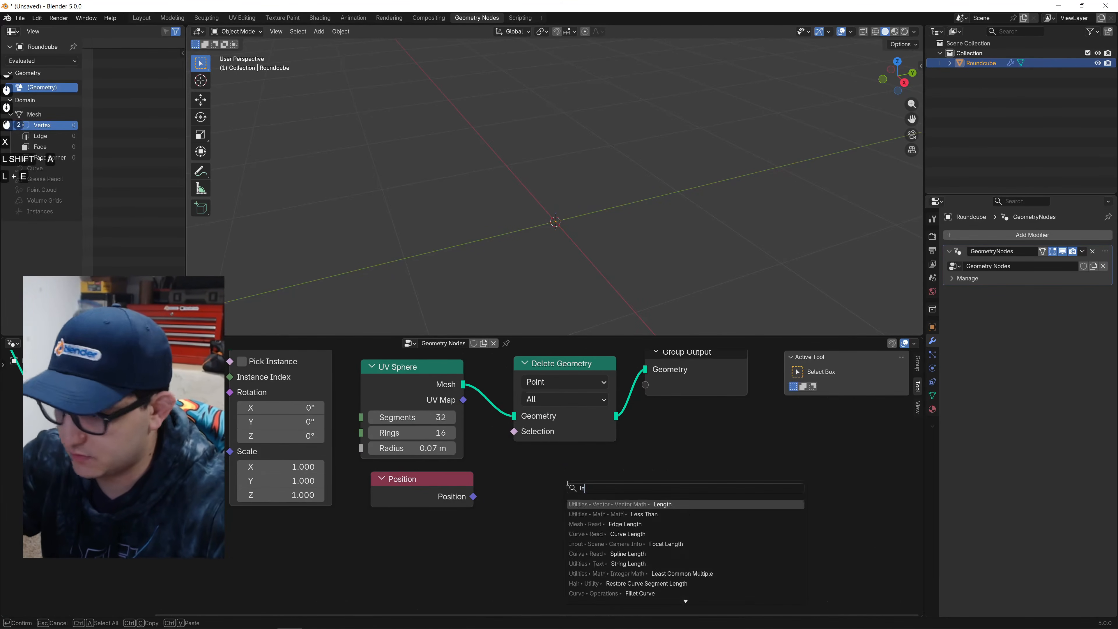
key(Return)
click(495, 462)
Move Position aside, feed it into a new Separate XYZ node, and connect the Z output to the Less Than Value input.
drag(431, 487, 310, 566)
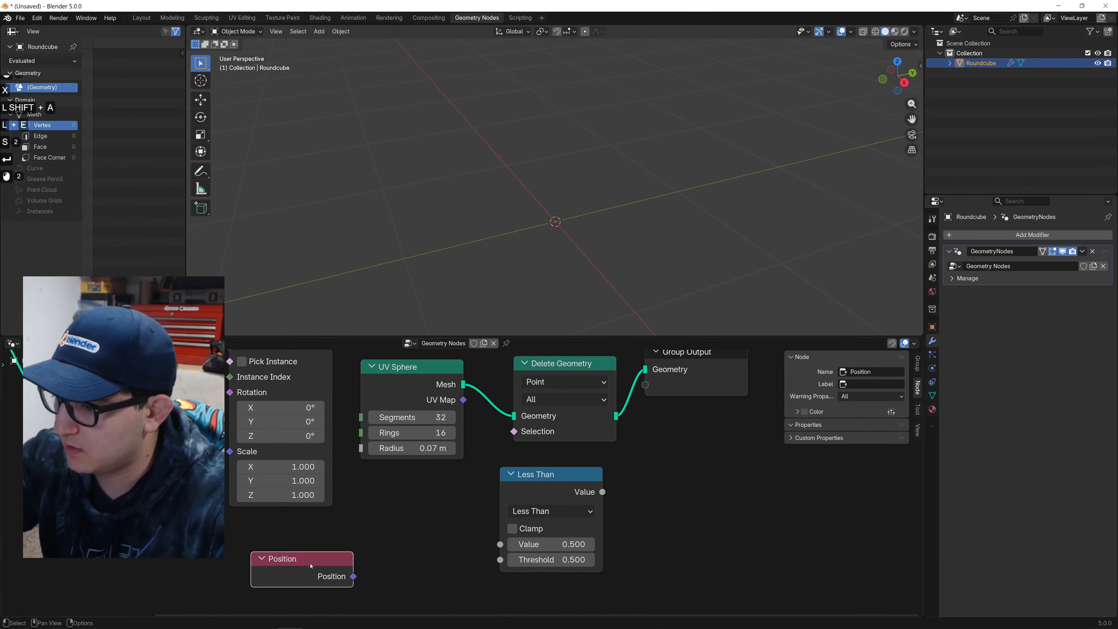
drag(383, 554, 389, 544)
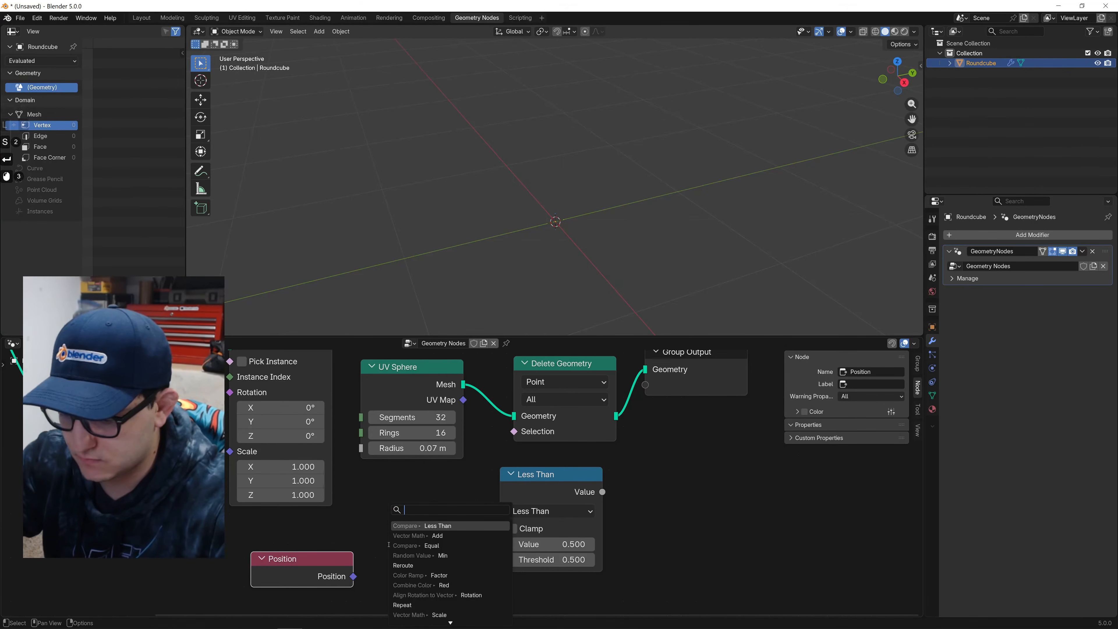
text(seper)
key(Return)
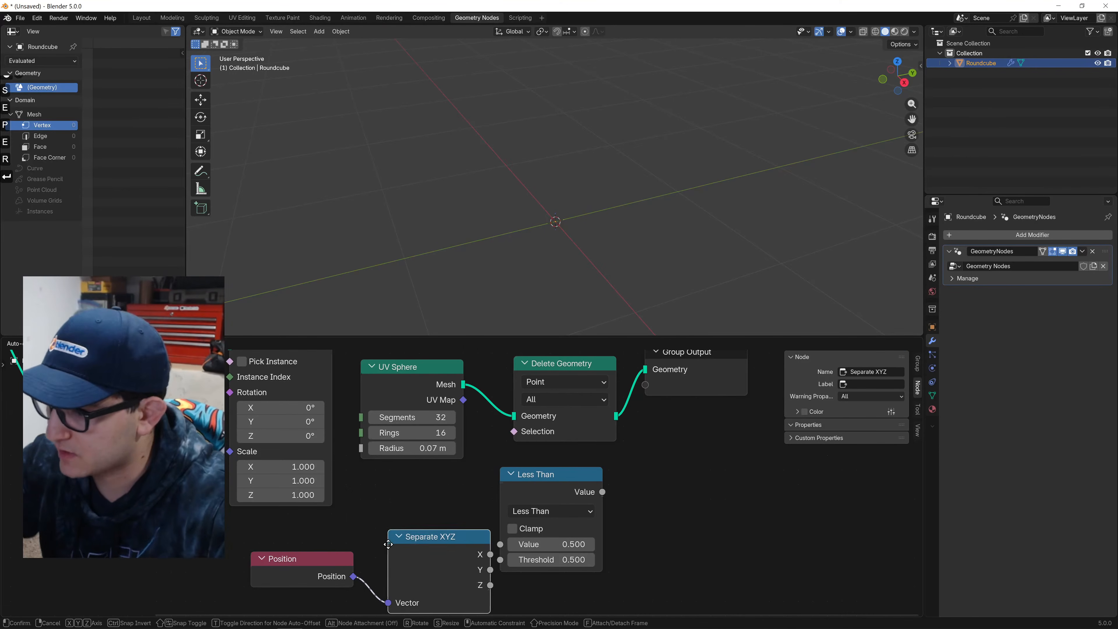
click(375, 546)
drag(475, 561, 500, 545)
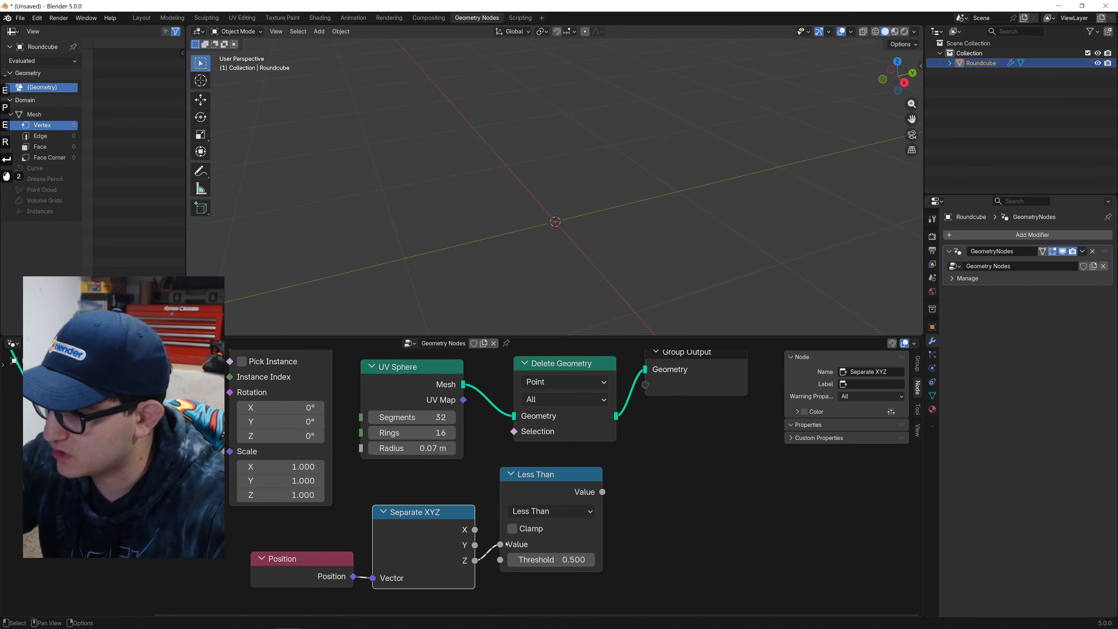
Set the Less Than threshold to 0 and connect its Value output to the Selection of Delete Geometry.
click(550, 559)
text(0)
key(Return)
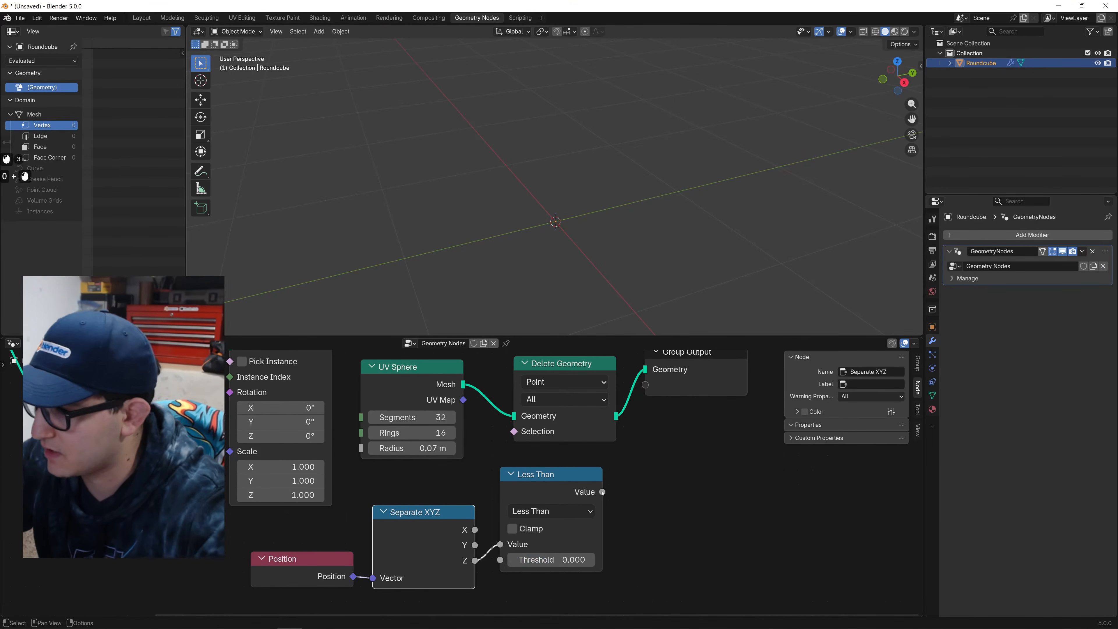
drag(602, 492, 511, 438)
scroll(542, 235, up, 5)
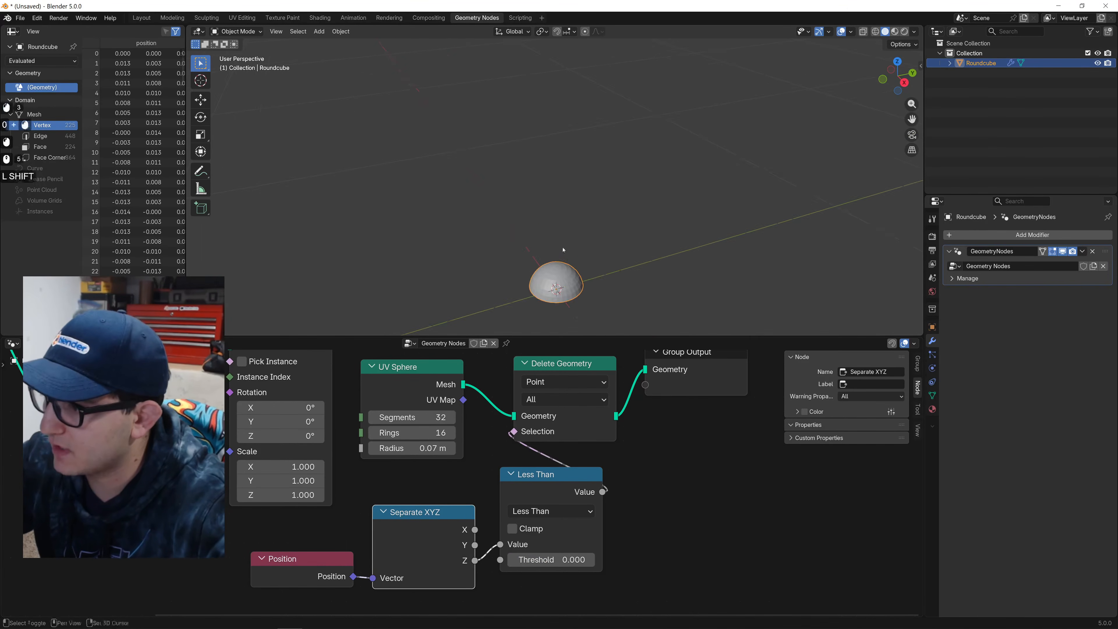
shift+middle_drag(571, 280, 585, 164)
scroll(549, 485, down, 1)
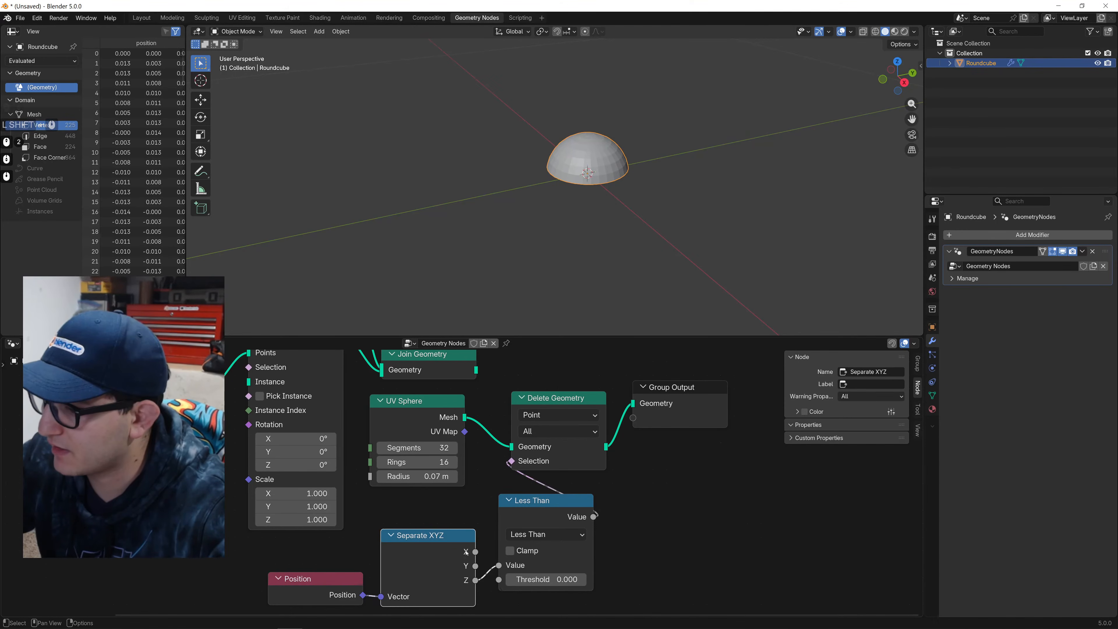
Move the Position, Separate XYZ and Less Than nodes together so that Less Than sits beneath UV Sphere.
shift+click(314, 579)
shift+click(546, 500)
key(g)
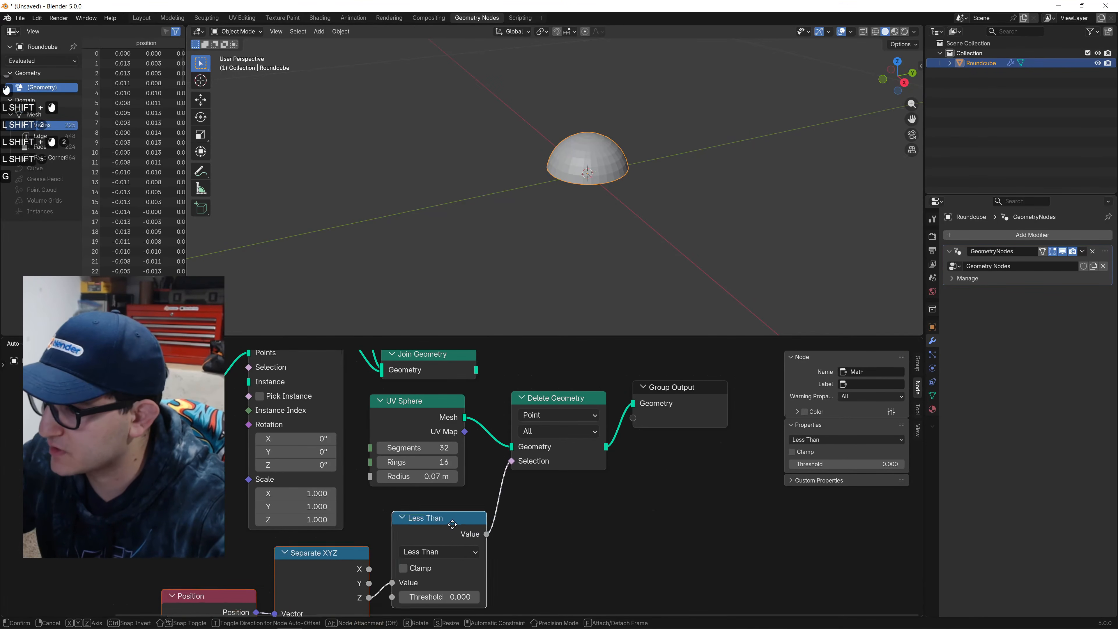
click(431, 497)
Increase the UV Sphere node's radius to 0.35 m.
shift+drag(425, 477, 482, 477)
scroll(633, 213, down, 5)
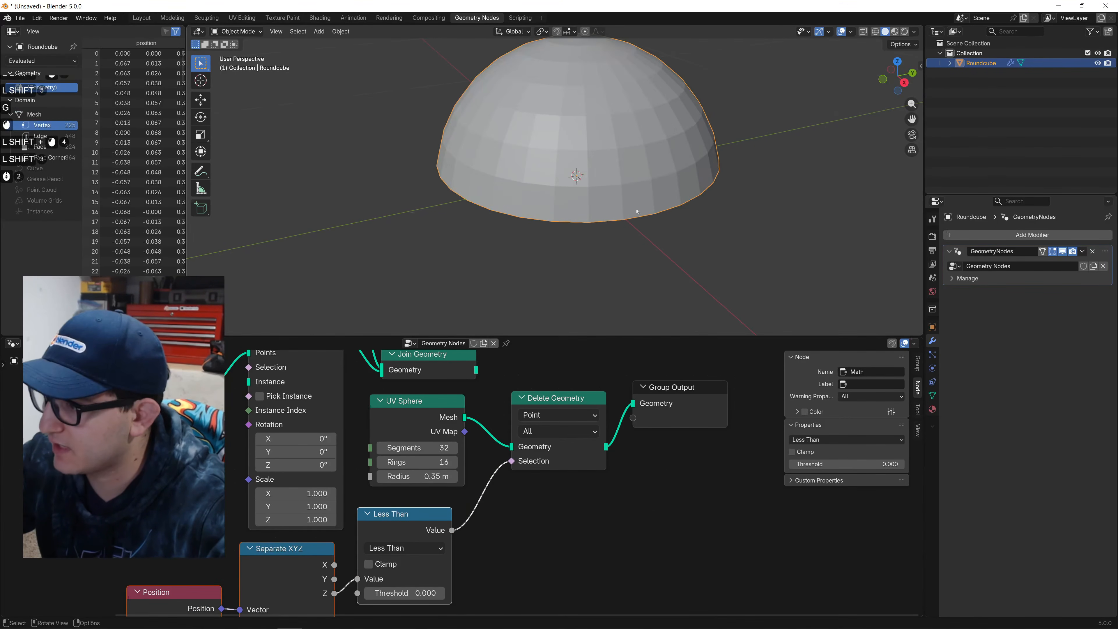
middle_drag(493, 576, 567, 507)
middle_drag(600, 415, 567, 452)
scroll(621, 594, down, 1)
drag(599, 507, 553, 452)
middle_drag(555, 449, 555, 488)
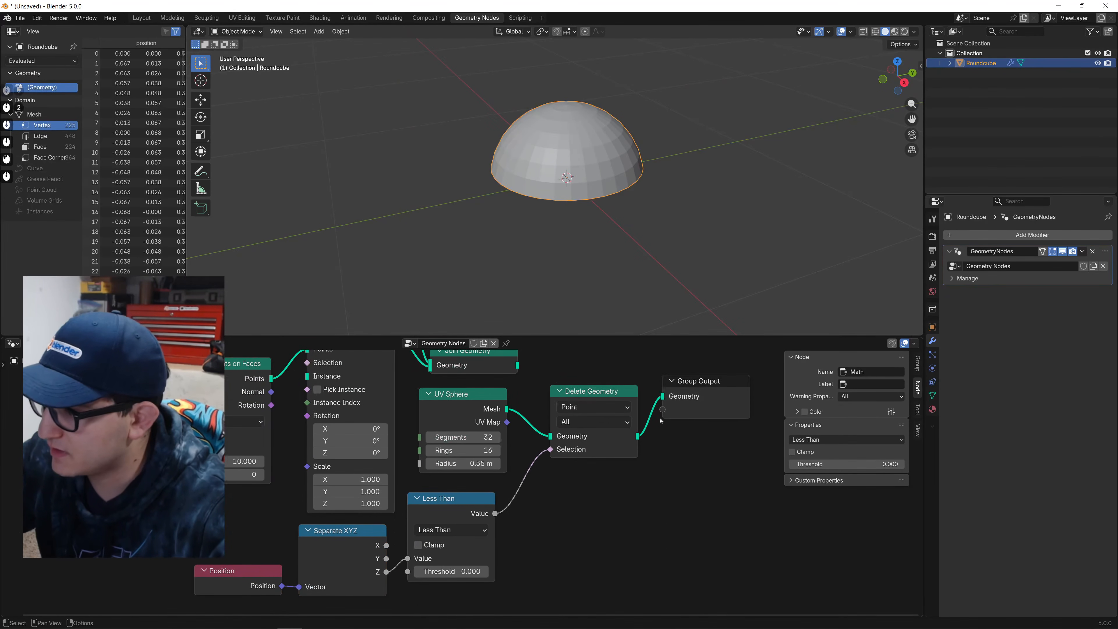
Disconnect Delete Geometry from Group Output and collect the UV Sphere, Delete Geometry, Less Than, Separate XYZ and Position nodes into a group.
drag(662, 396, 646, 402)
drag(628, 551, 484, 409)
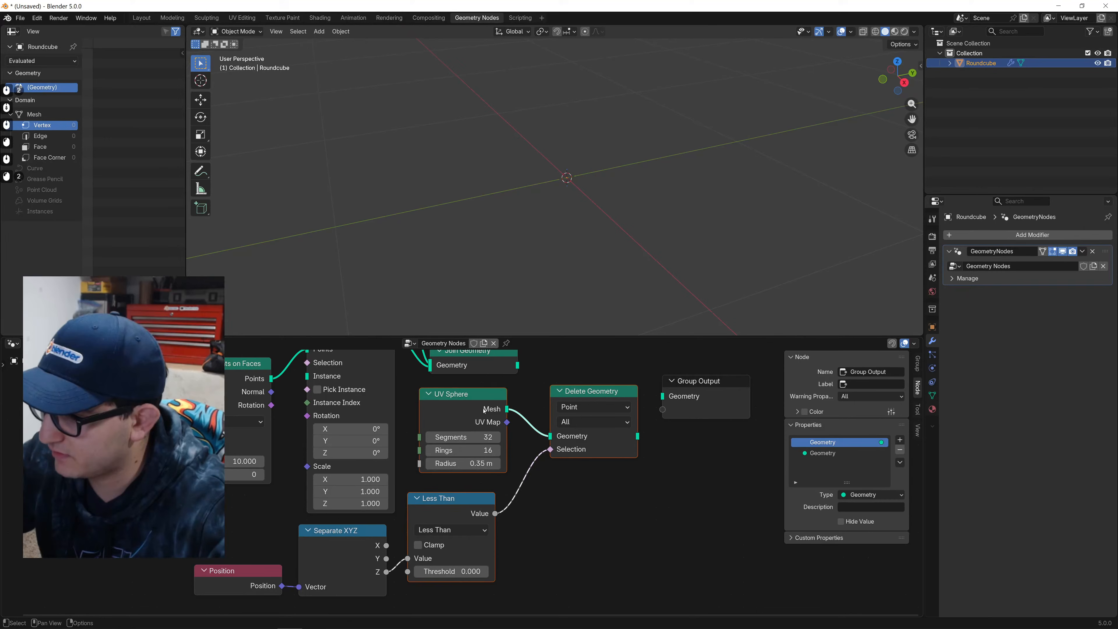
shift+click(338, 550)
shift+click(240, 581)
key(ctrl+g)
key(Tab)
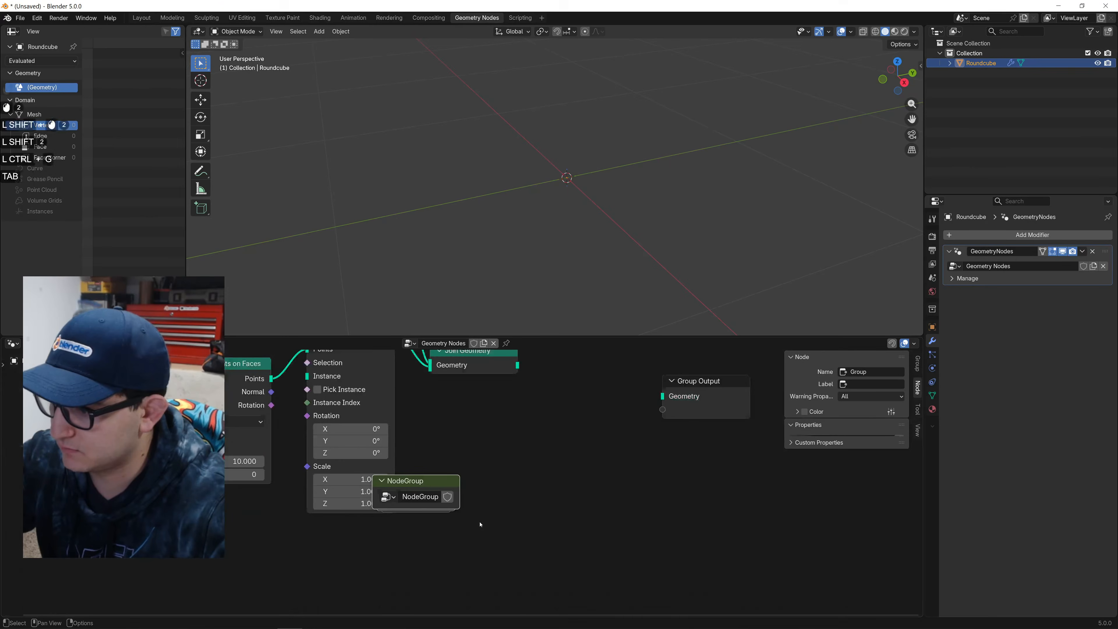
Move the new node group beside Distribute Points on Faces and label it Half-Sphere.
drag(416, 489, 91, 492)
middle_drag(90, 493, 422, 525)
scroll(402, 541, up, 5)
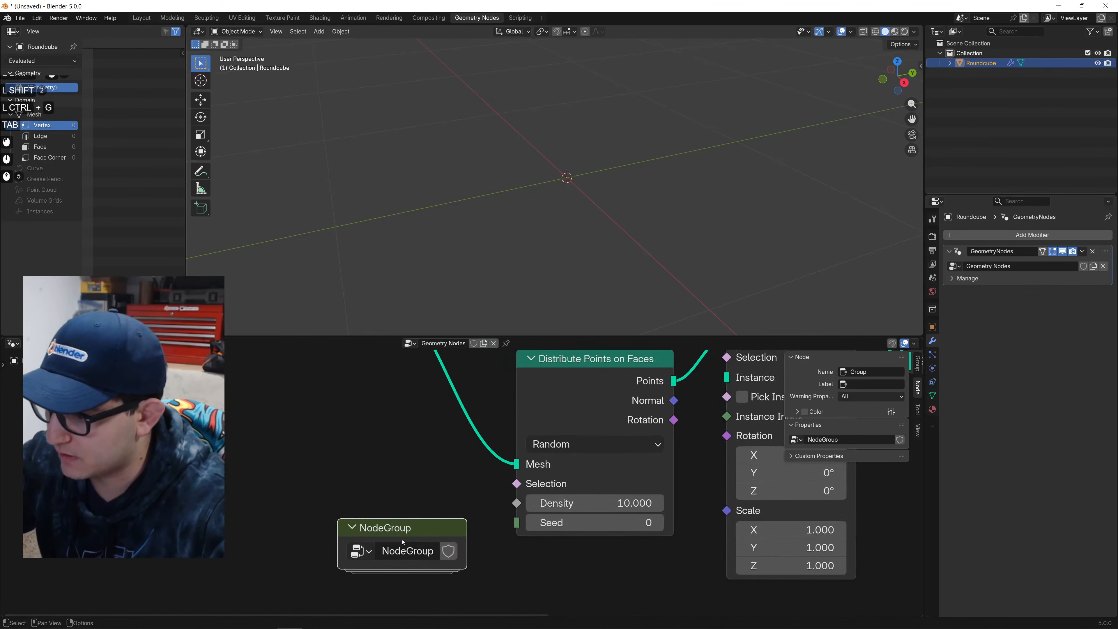
right_click(402, 542)
click(377, 581)
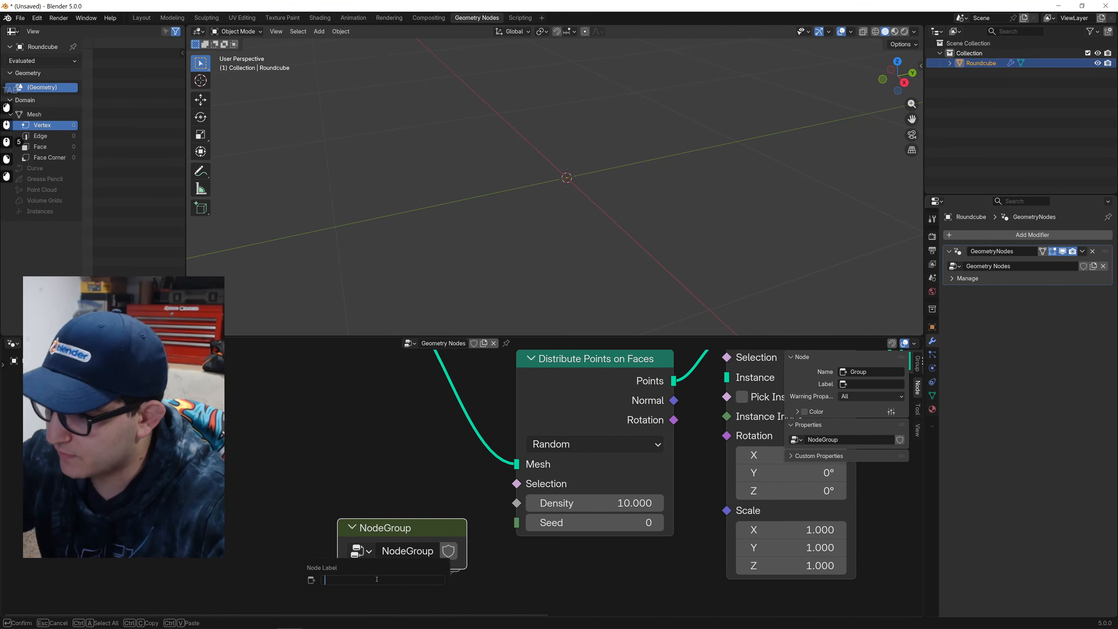
text(Half-Spher)
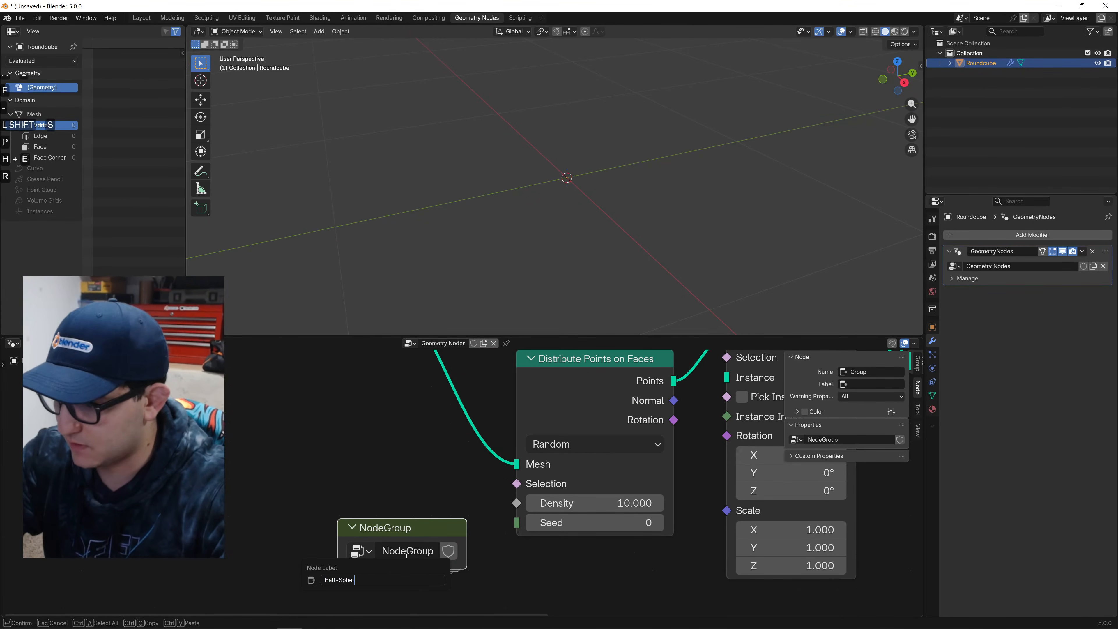
text(e)
key(Return)
scroll(414, 533, down, 2)
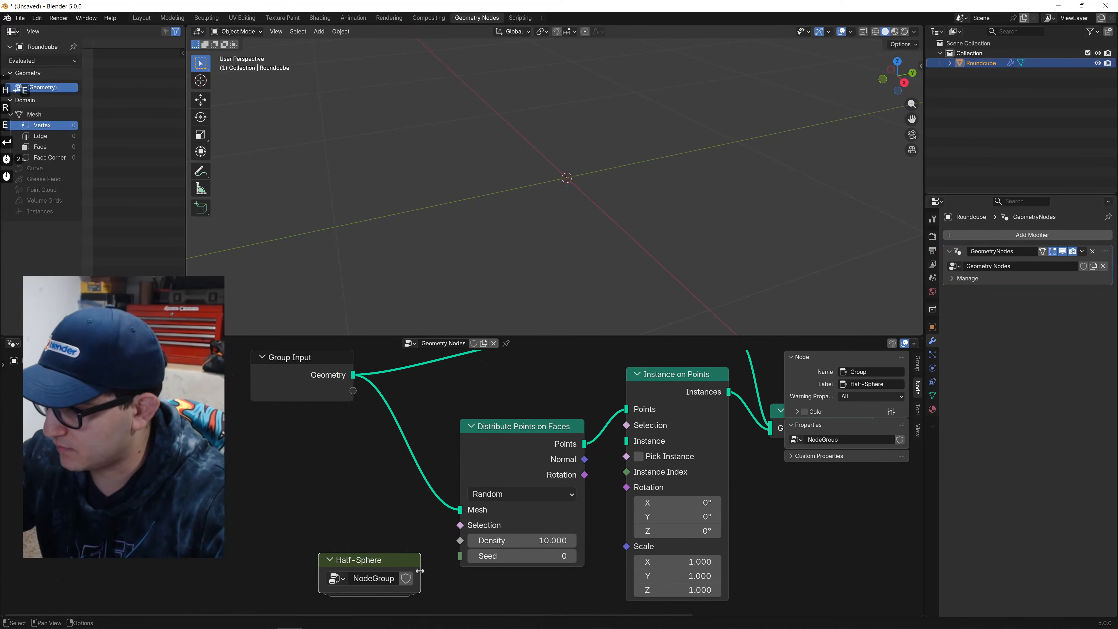
Inside Half-Sphere, connect Delete Geometry to the Group Output, and outside it connect the group's Geometry to Instance on Points' Instance input.
key(Tab)
middle_drag(506, 528, 211, 549)
drag(480, 464, 533, 539)
key(Tab)
drag(417, 548, 626, 442)
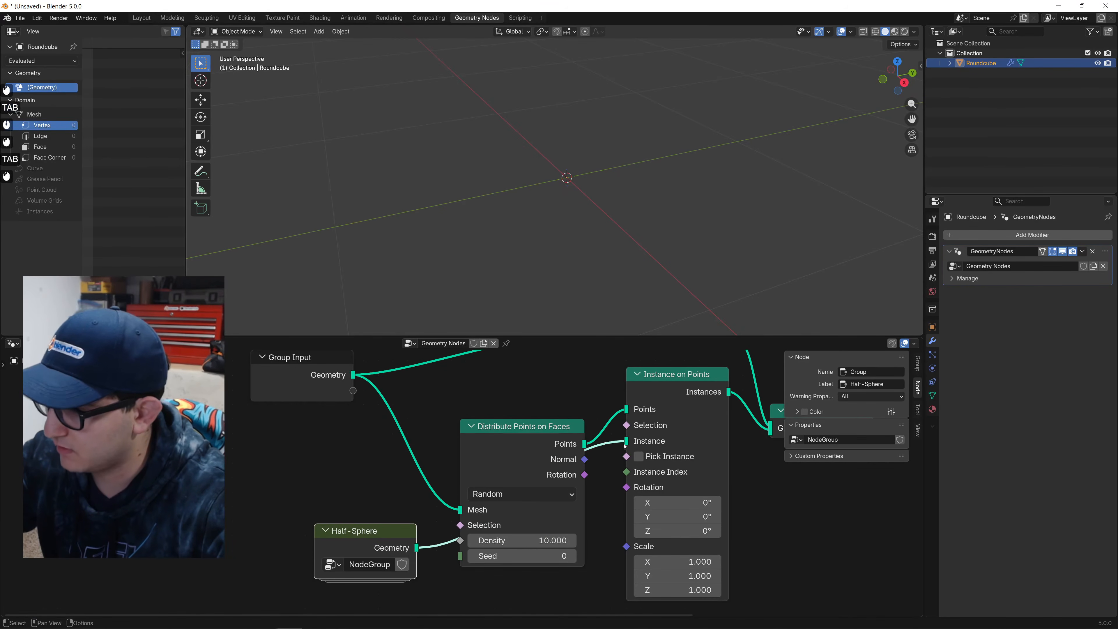
Connect Join Geometry to the main Group Output and inspect the half-sphere instances on the sphere up close.
middle_drag(621, 453, 257, 507)
drag(508, 483, 586, 490)
scroll(590, 184, down, 7)
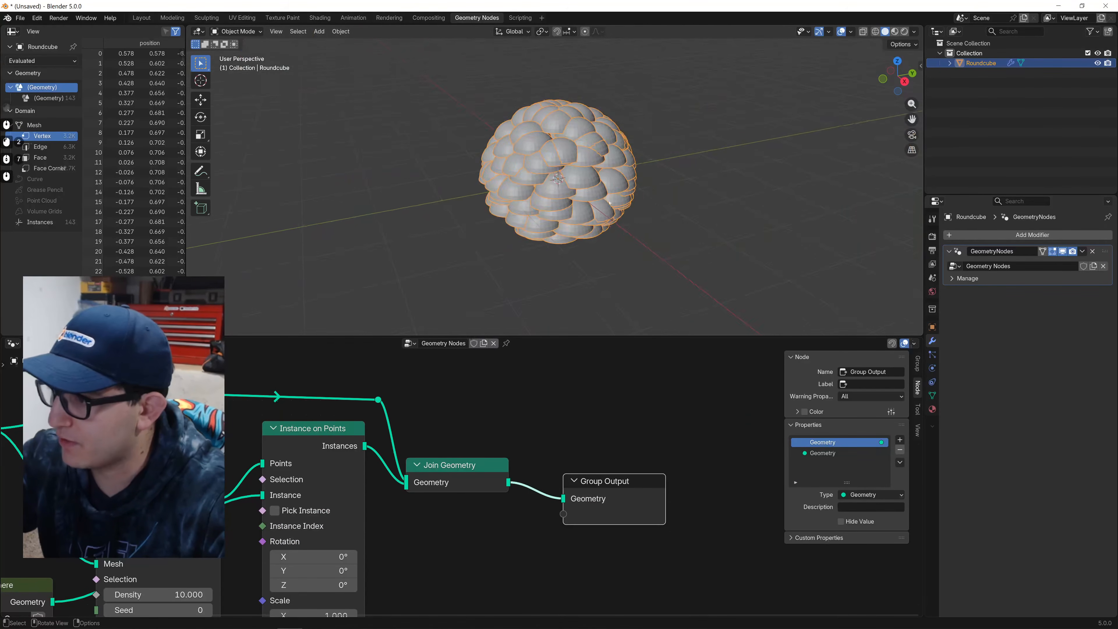
scroll(591, 184, up, 5)
shift+middle_drag(591, 185, 588, 210)
mouse_move(588, 210)
middle_down()
mouse_move(588, 178)
mouse_move(588, 198)
middle_up()
middle_drag(251, 482, 470, 442)
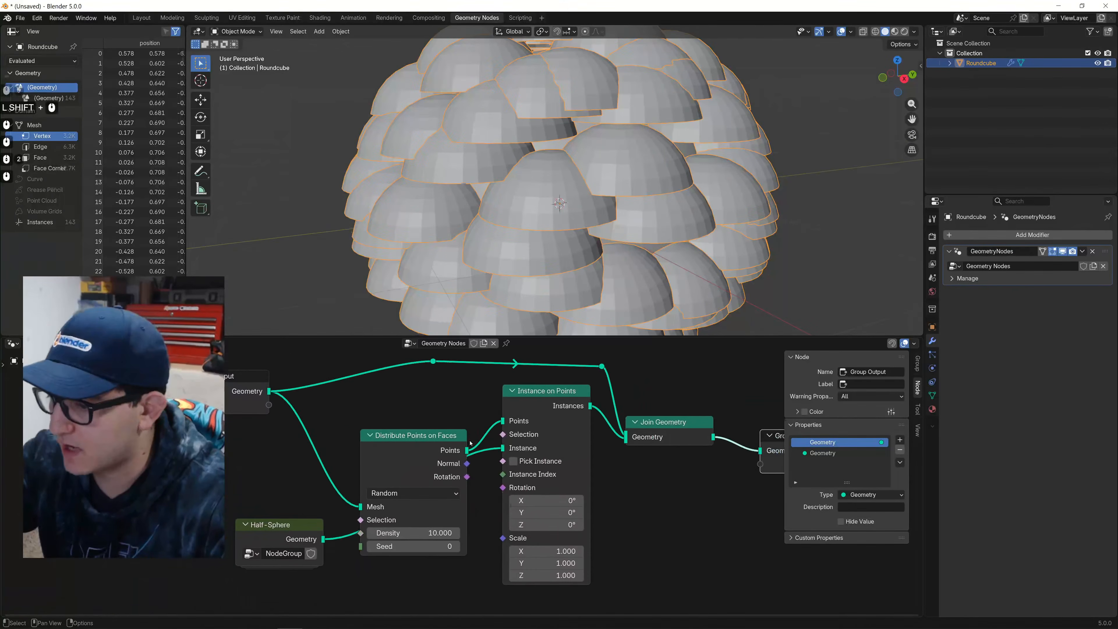
Move the Distribute Points on Faces and Half-Sphere nodes away from Instance on Points to make room.
drag(169, 380, 435, 540)
key(g)
click(360, 518)
middle_drag(440, 502, 491, 474)
scroll(586, 493, up, 1)
scroll(491, 474, up, 1)
Add an Align Rotation to Vector node, feed its Vector from the distribution's Normal, and connect it to Instance on Points' Rotation.
key(shift+a)
text(al;ign)
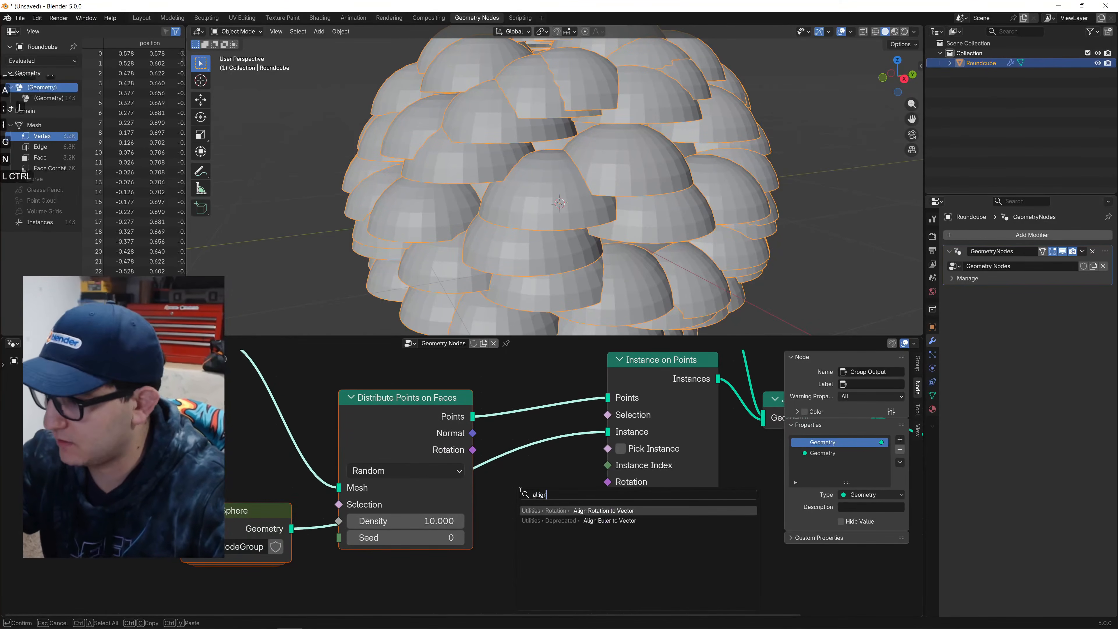
key(ctrl+a)
text(align)
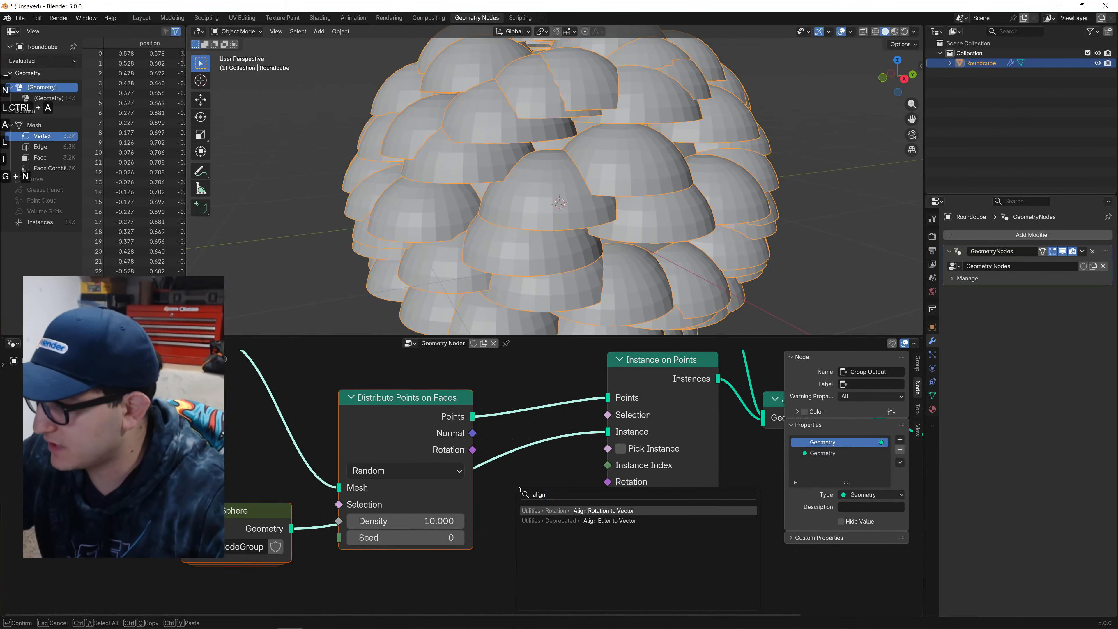
key(Return)
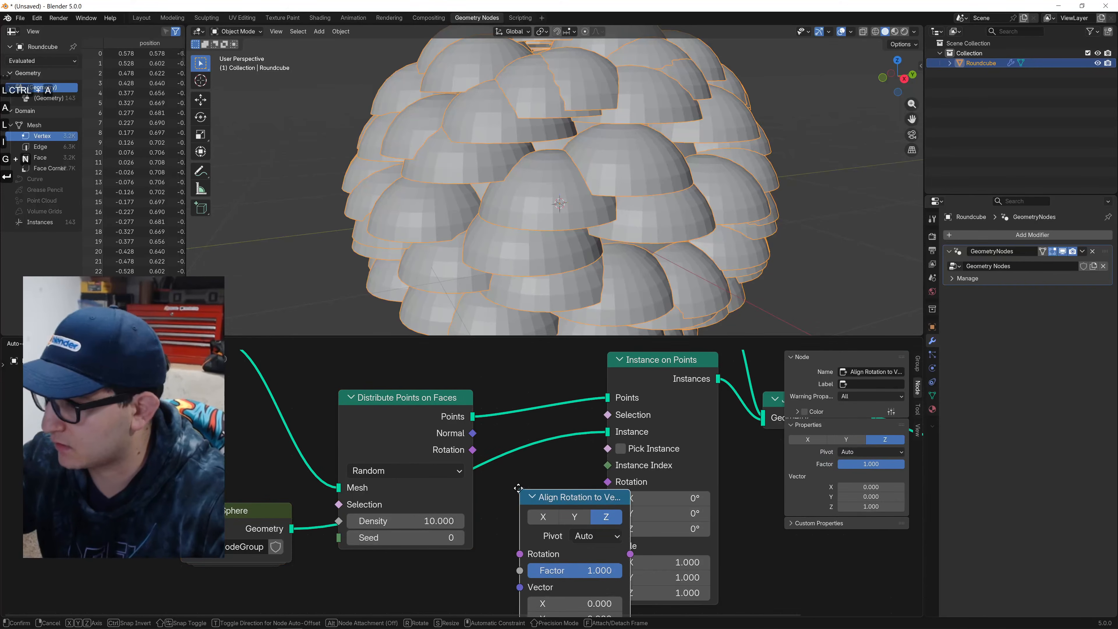
click(501, 476)
drag(506, 579, 506, 579)
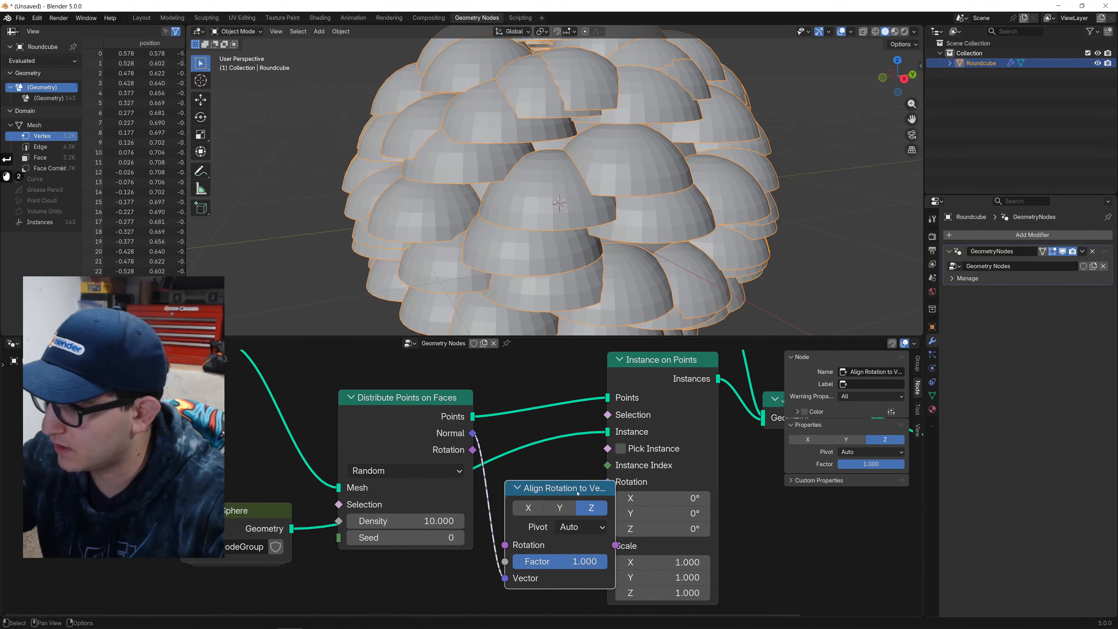
drag(570, 487, 543, 475)
drag(611, 492, 604, 484)
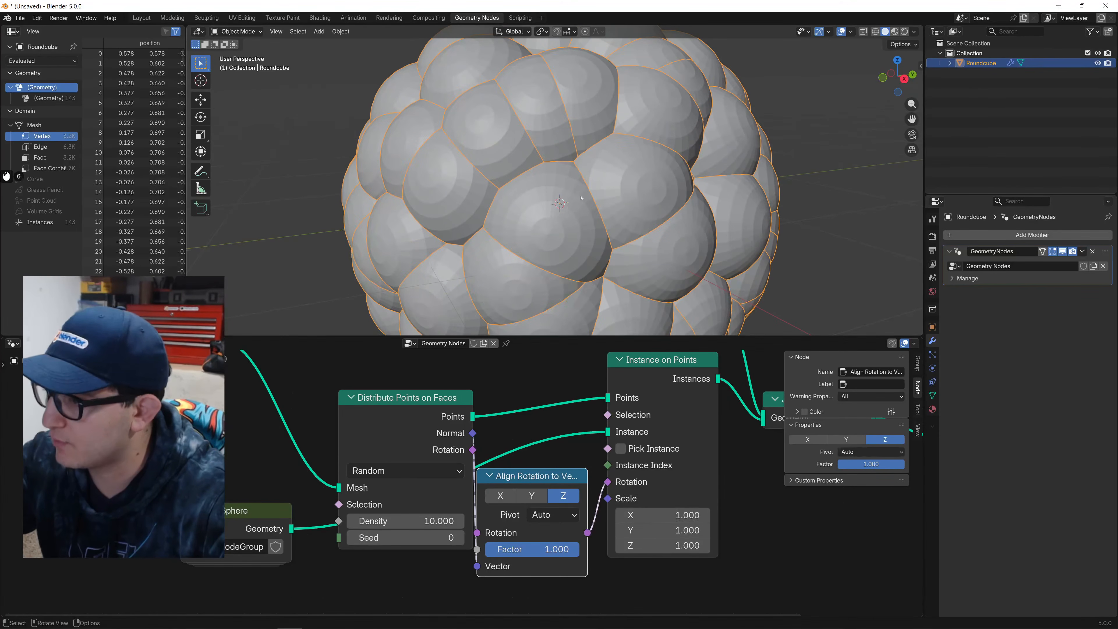
Space out the Half-Sphere, Distribute Points on Faces and Align Rotation to Vector nodes to free the area beneath them.
middle_drag(505, 495, 455, 487)
scroll(455, 486, down, 3)
drag(366, 424, 344, 422)
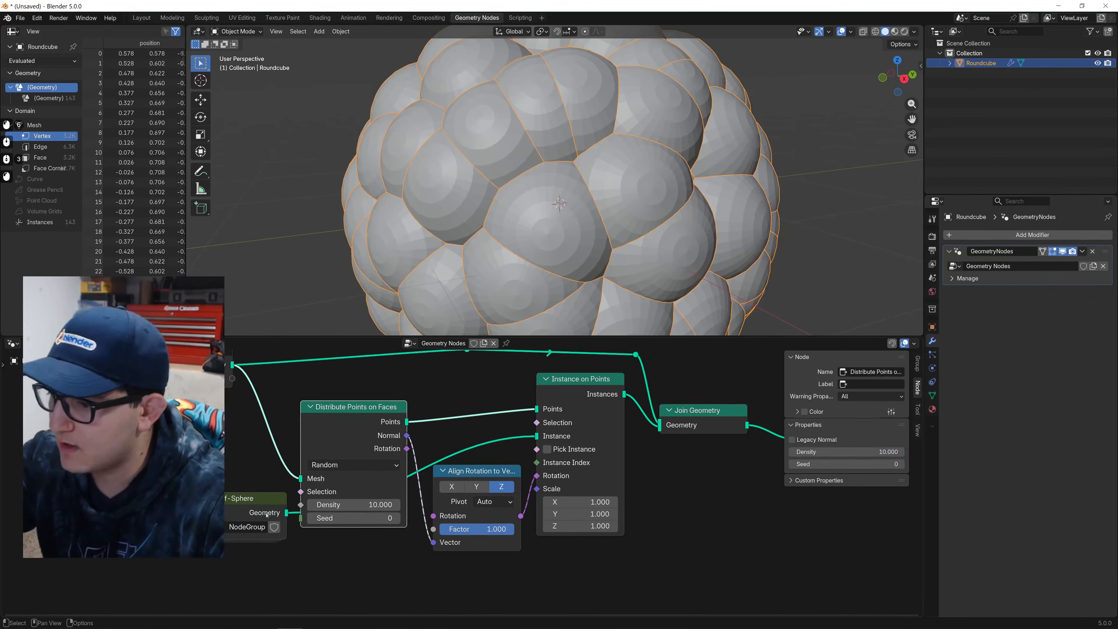
drag(267, 515, 189, 502)
drag(346, 443, 302, 419)
drag(480, 516, 445, 470)
Add a Value node, connect it to Instance on Points' Scale, and set it to 0.110.
key(shift+a)
text(val)
key(Return)
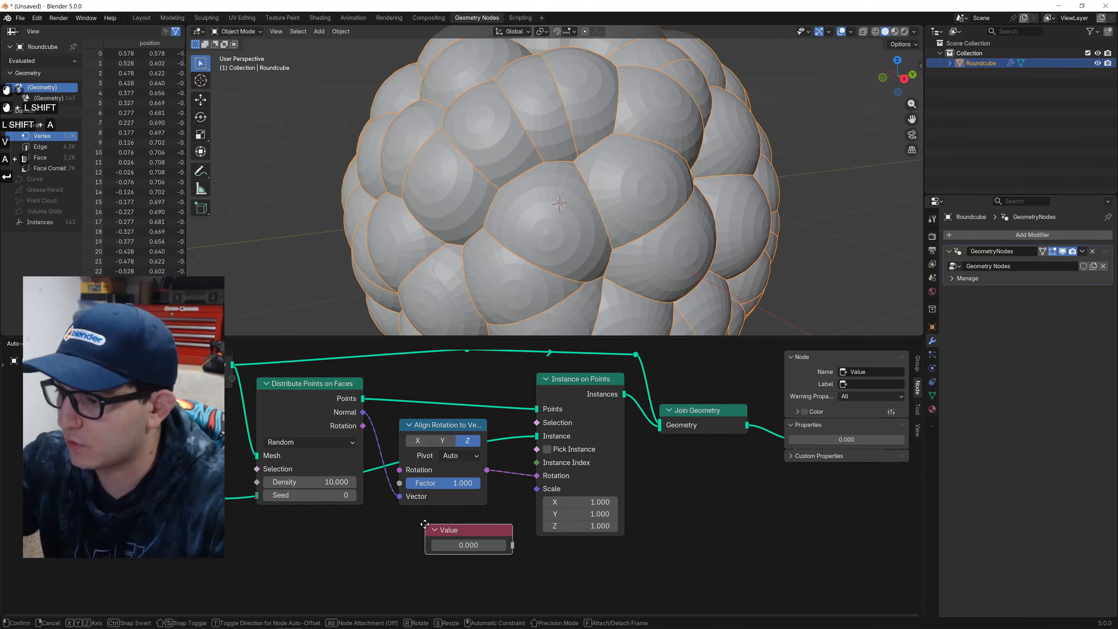
click(457, 551)
drag(457, 550, 537, 488)
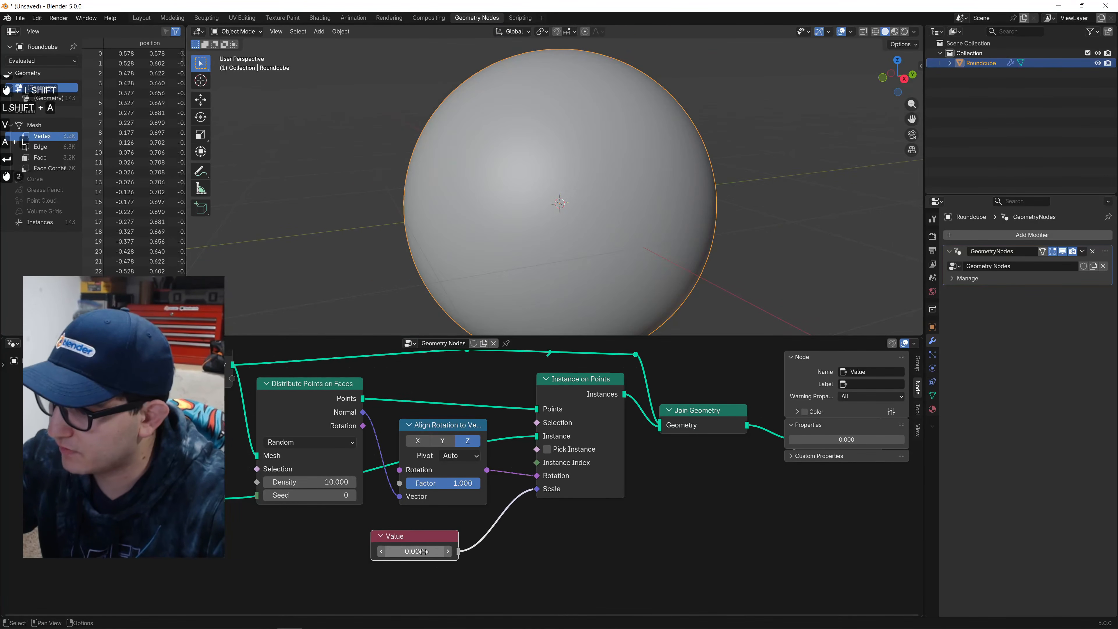
mouse_move(413, 551)
shift+mouse_down()
mouse_move(436, 551)
mouse_move(421, 551)
shift+mouse_up()
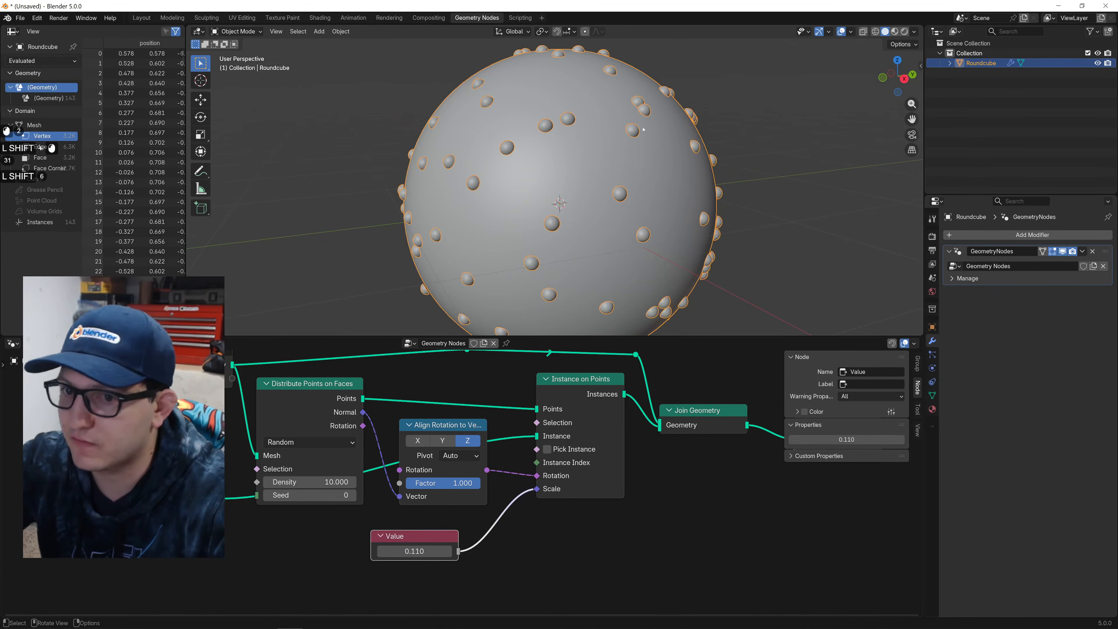
Insert a Set Shade Smooth node between Delete Geometry and Group Output inside the Half-Sphere group.
scroll(601, 208, up, 6)
middle_drag(602, 208, 603, 146)
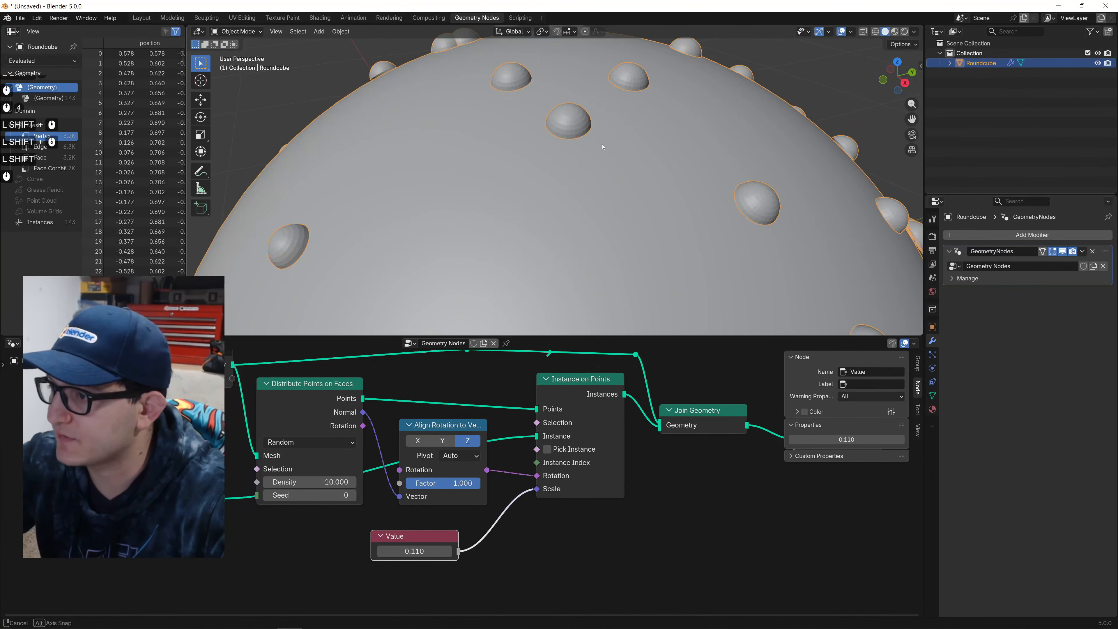
key(Tab)
scroll(496, 463, up, 2)
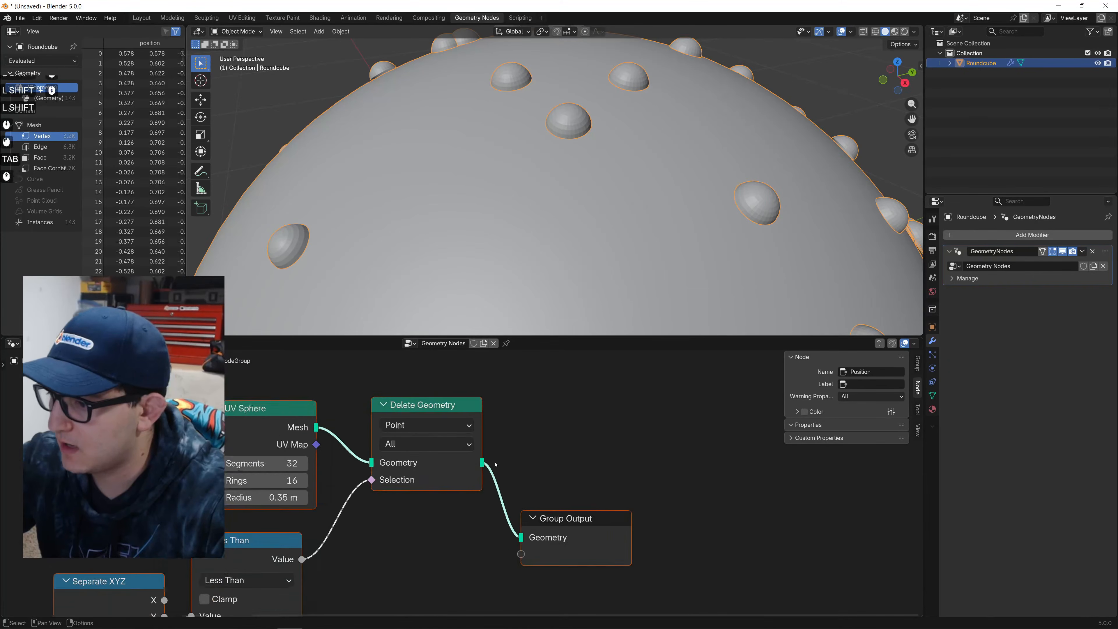
key(shift+a)
text(shade)
key(Return)
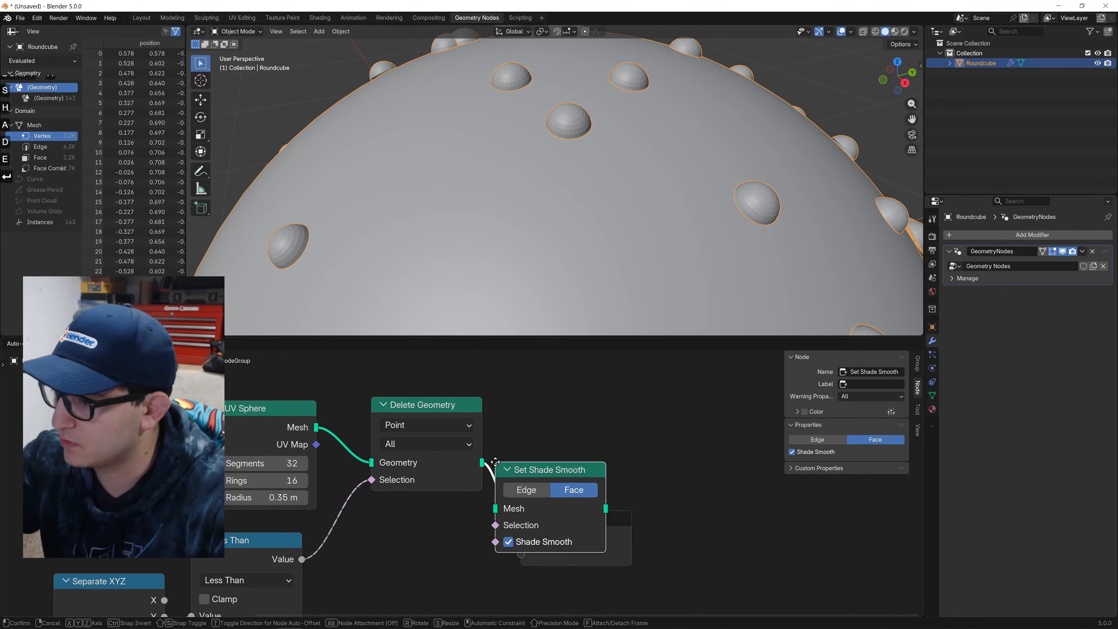
click(529, 464)
key(Tab)
scroll(529, 464, down, 5)
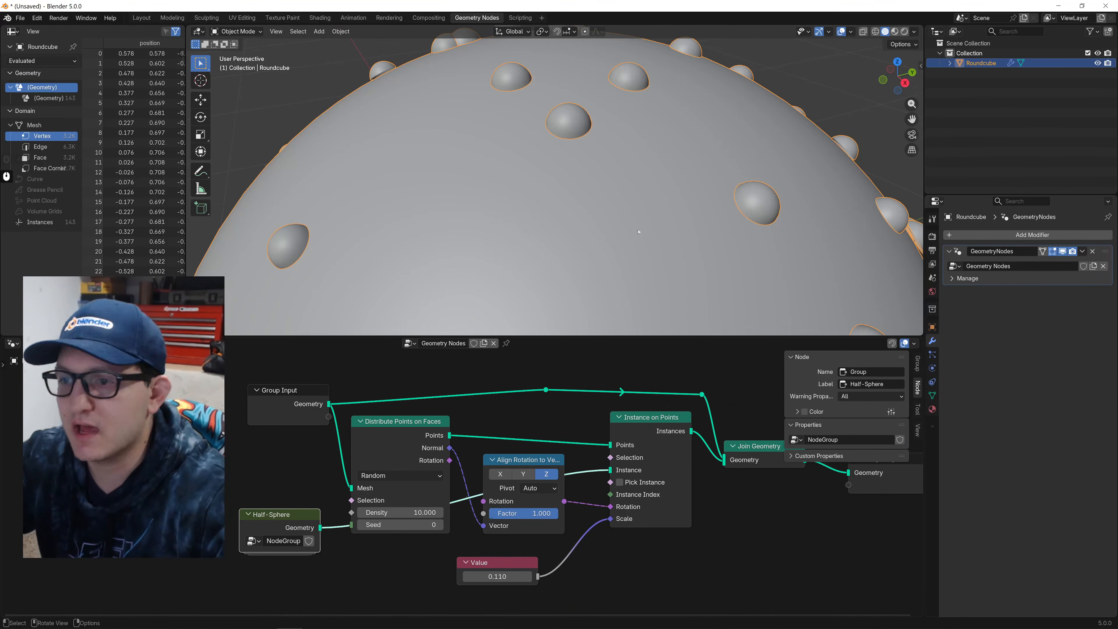
Move Join Geometry and Group Output farther from Instance on Points to make room for another node.
scroll(639, 231, down, 4)
shift+middle_drag(639, 232, 627, 157)
shift+middle_drag(629, 491, 405, 503)
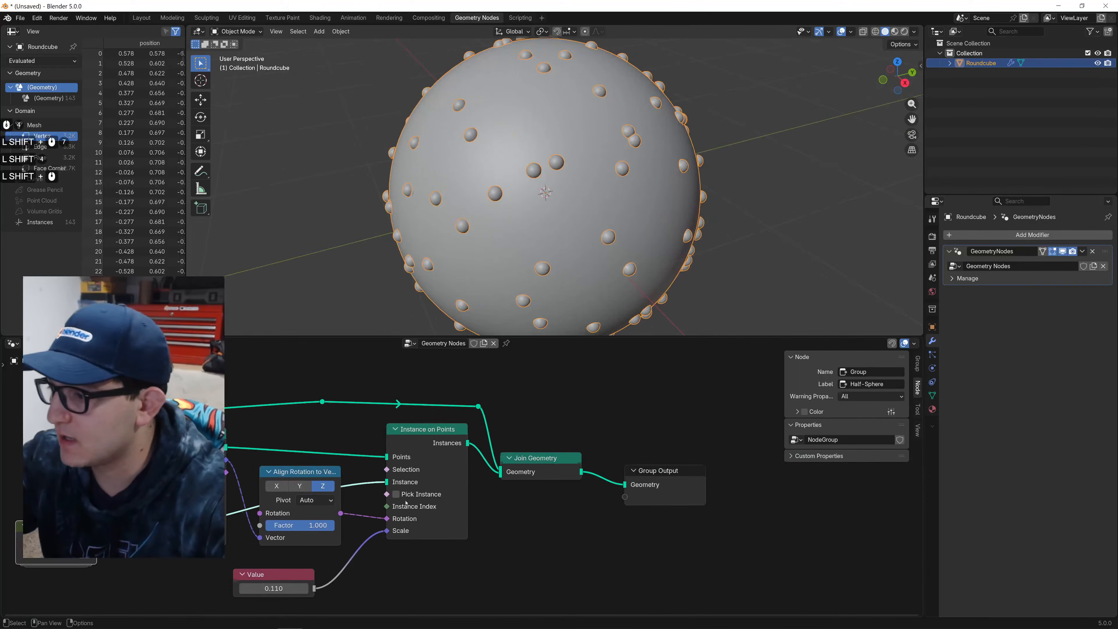
scroll(520, 472, up, 5)
middle_drag(521, 472, 404, 462)
drag(587, 556, 436, 414)
key(g)
click(589, 402)
click(412, 411)
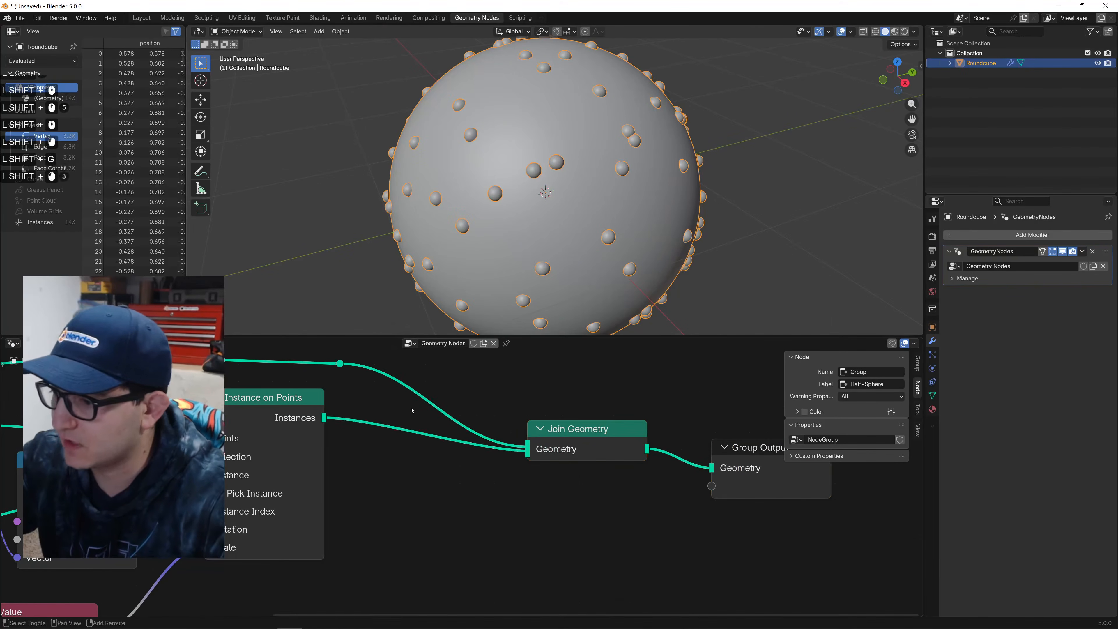
Insert a Scale Instances node between Instance on Points and Join Geometry.
key(shift+a)
text(scale in)
key(Return)
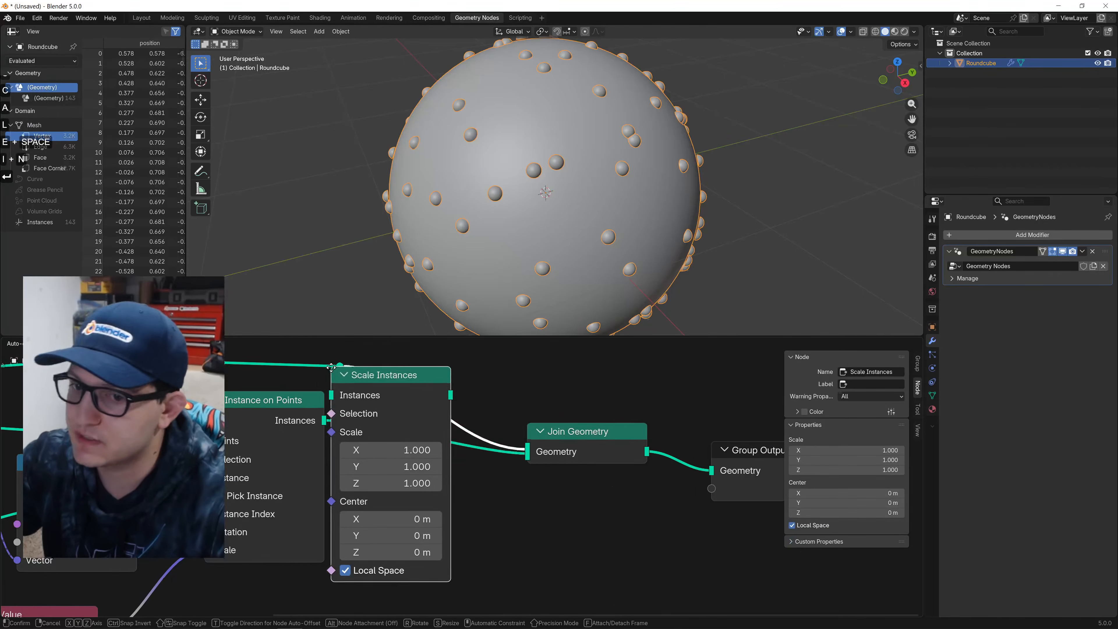
click(358, 403)
Move Join Geometry higher and reposition Scale Instances between it and Instance on Points.
middle_drag(389, 429, 453, 420)
scroll(452, 421, down, 2)
scroll(453, 421, up, 1)
middle_drag(625, 436, 494, 395)
drag(497, 390, 508, 352)
middle_drag(461, 444, 537, 462)
drag(541, 455, 435, 415)
click(429, 411)
key(g)
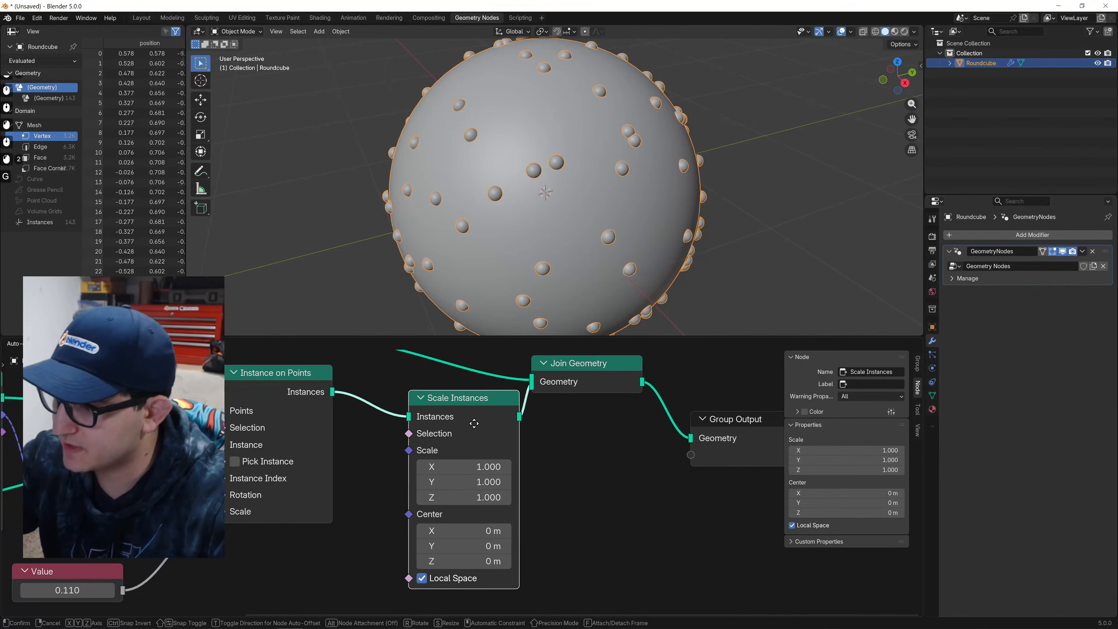
click(481, 418)
Add a Random Value node below Instance on Points and connect its Value to the Scale of Scale Instances.
middle_drag(481, 419, 512, 408)
key(shift+a)
text(random)
key(Return)
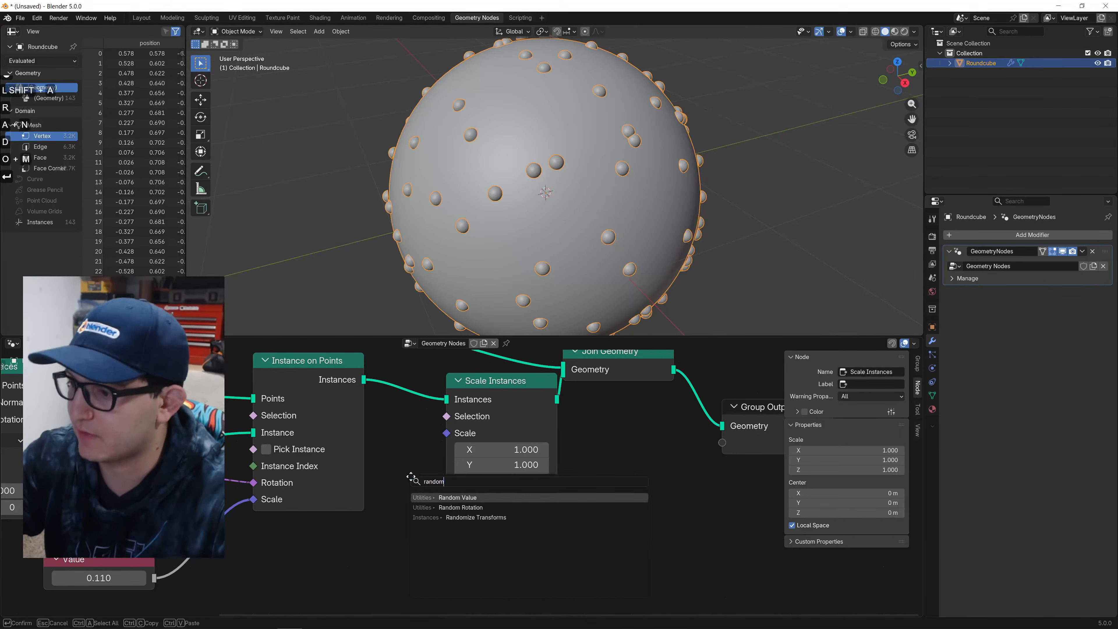
click(260, 511)
drag(370, 534, 446, 433)
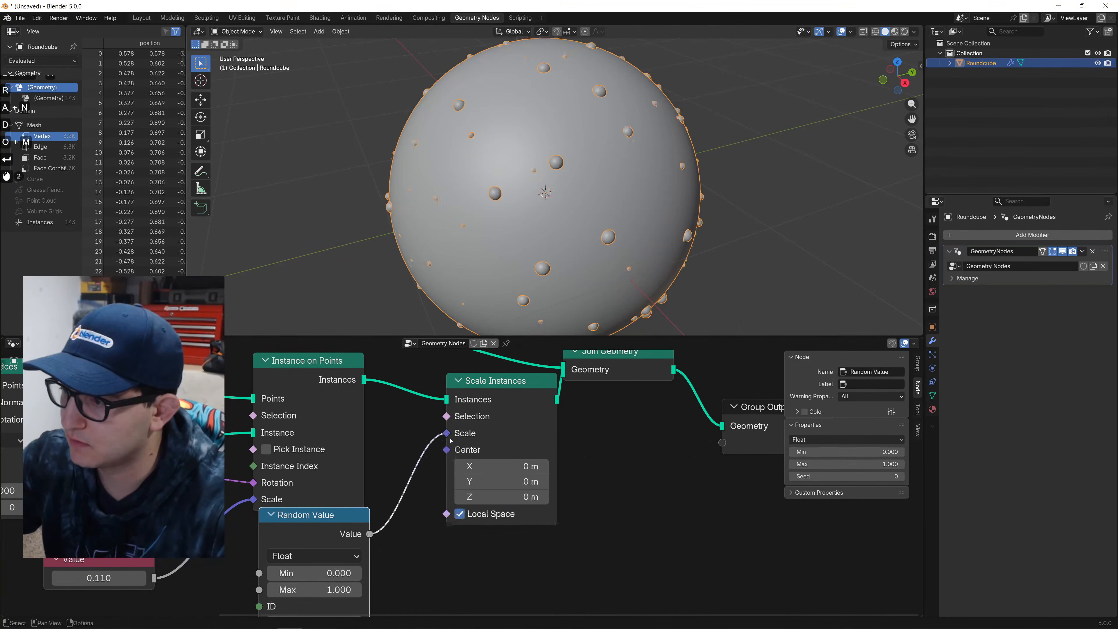
middle_drag(404, 425, 520, 441)
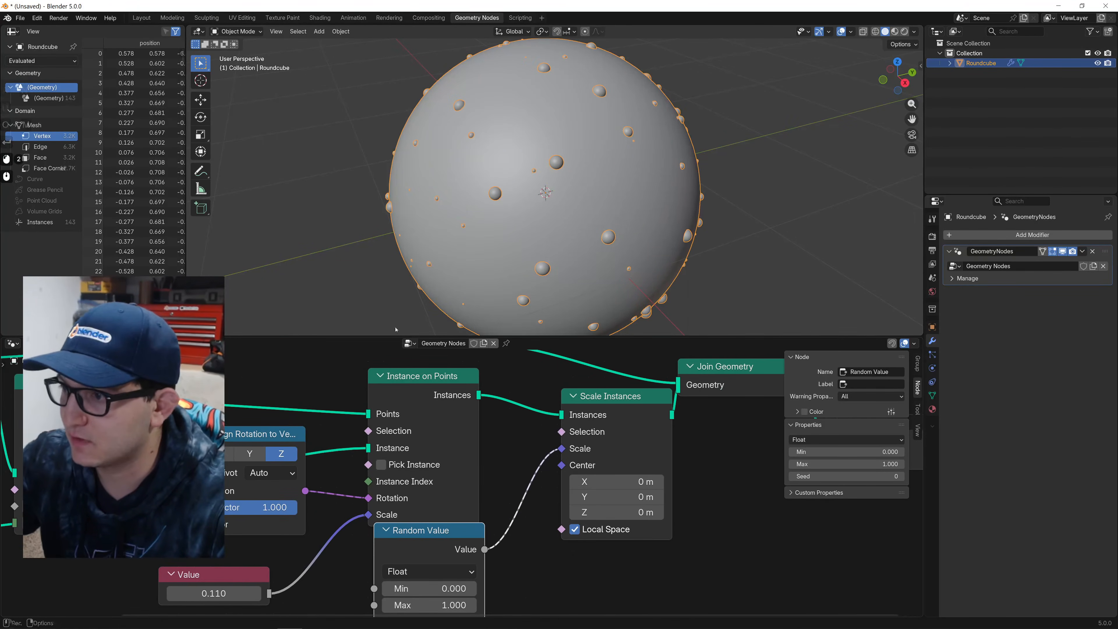
Increase the Distribute Points on Faces density to 235.
scroll(567, 189, down, 2)
middle_drag(592, 182, 530, 241)
scroll(549, 216, up, 4)
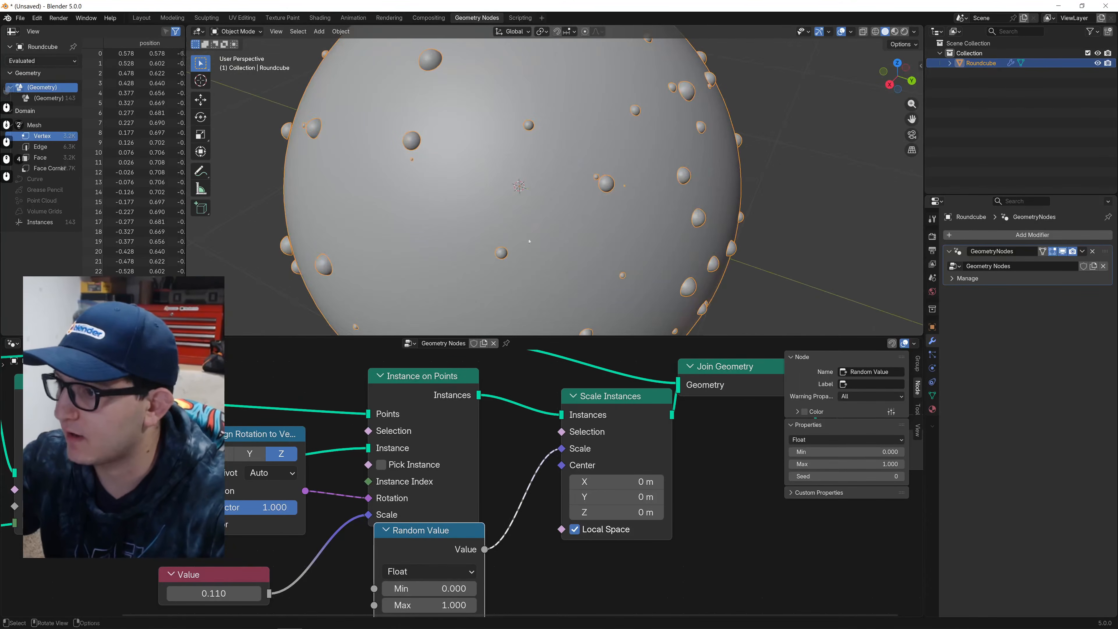
middle_drag(304, 480, 579, 487)
drag(352, 514, 561, 514)
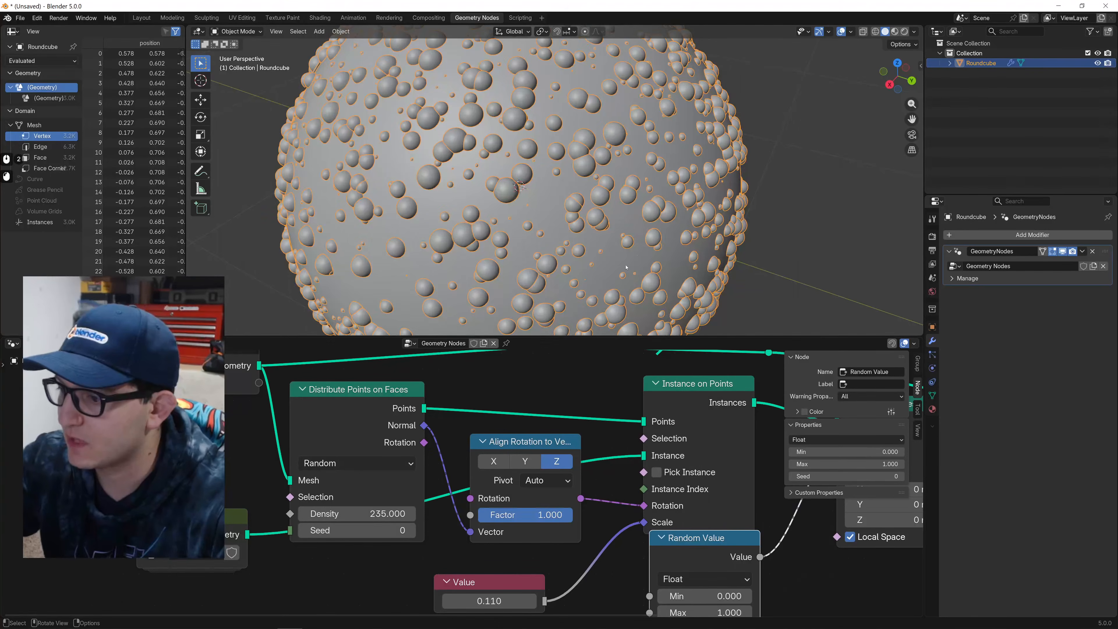
Set the Value node driving the instance scale to 0.05 and deselect the Roundcube object.
scroll(592, 207, down, 3)
middle_drag(592, 207, 593, 208)
scroll(593, 208, up, 4)
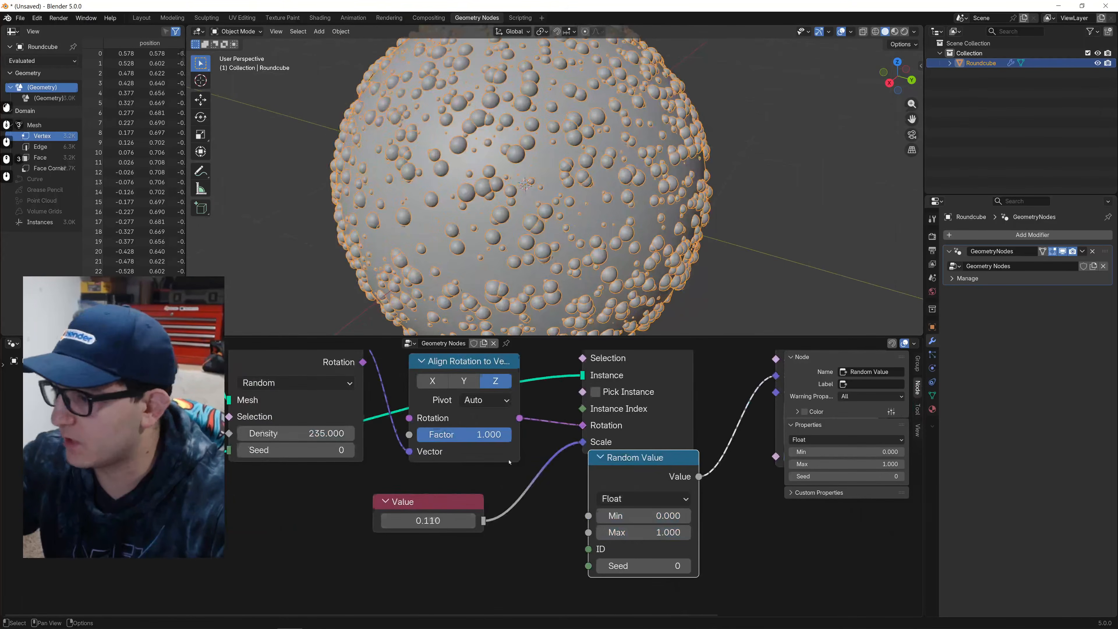
middle_drag(487, 601, 426, 521)
click(433, 528)
text(0.1)
key(BackSpace)
text(05)
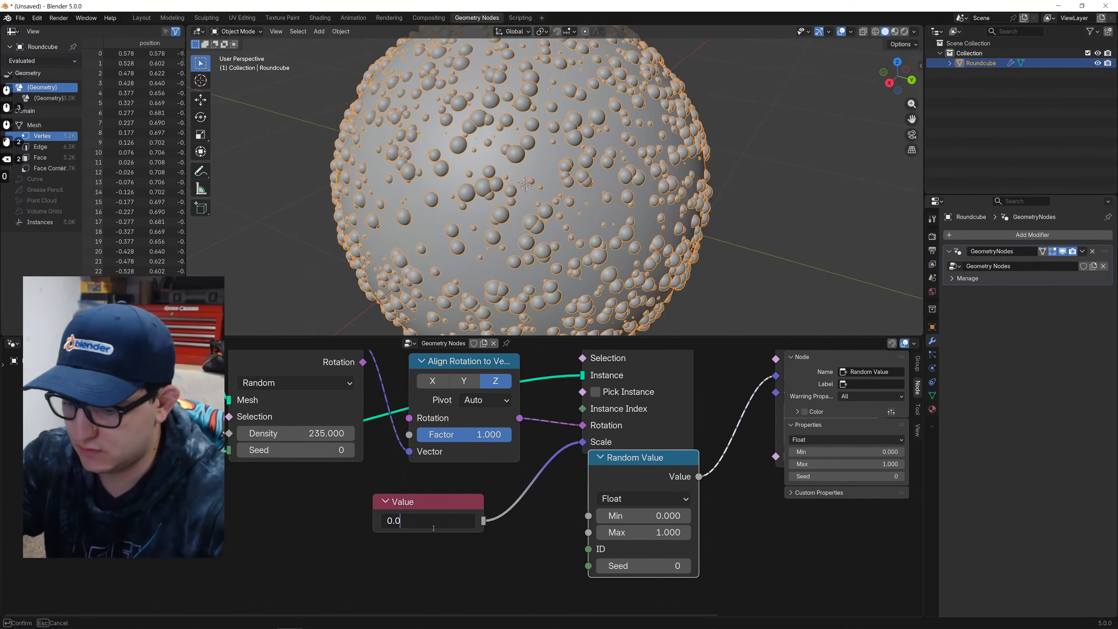
key(Return)
click(746, 191)
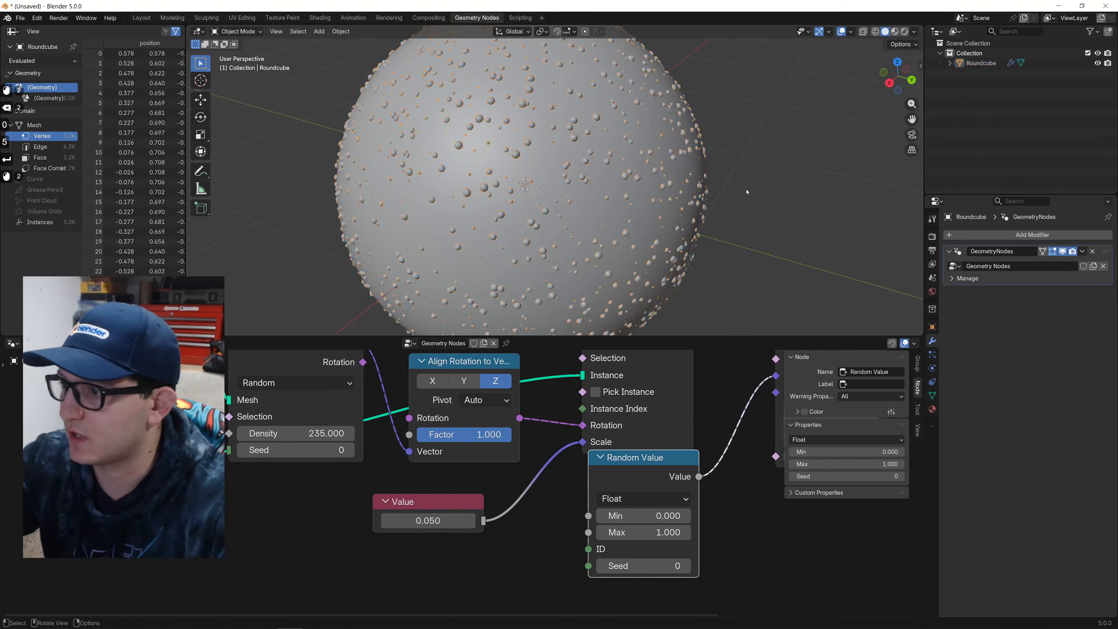
middle_drag(746, 190, 719, 270)
scroll(720, 271, up, 1)
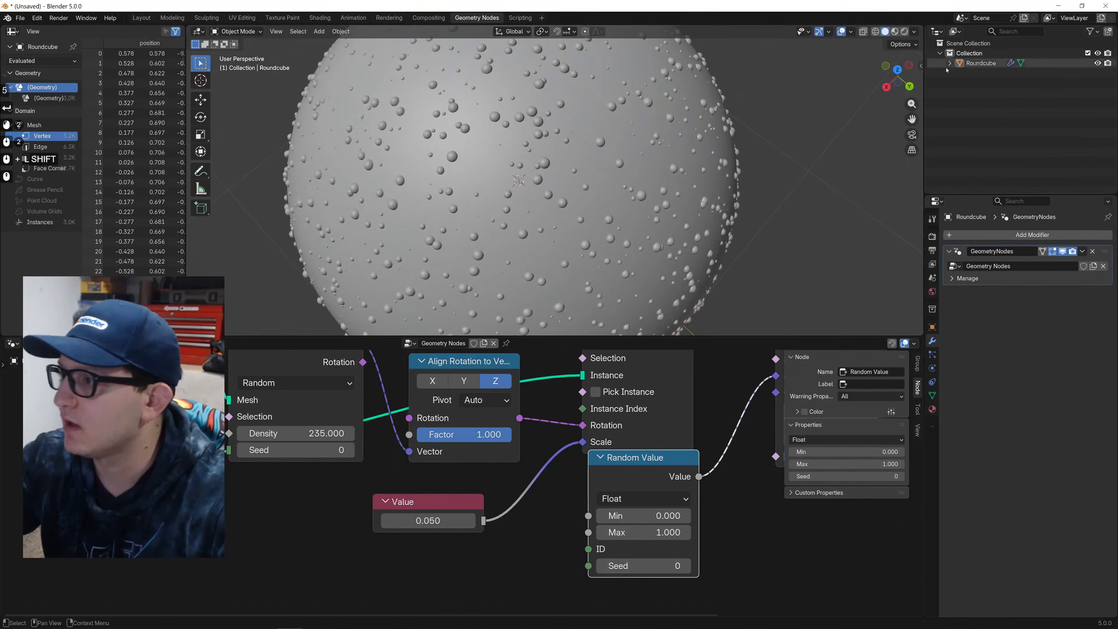
Examine the scattered half spheres along the sphere's silhouette in the right orthographic view.
click(886, 87)
shift+middle_drag(626, 112, 621, 232)
scroll(610, 137, up, 4)
shift+middle_drag(612, 148, 642, 233)
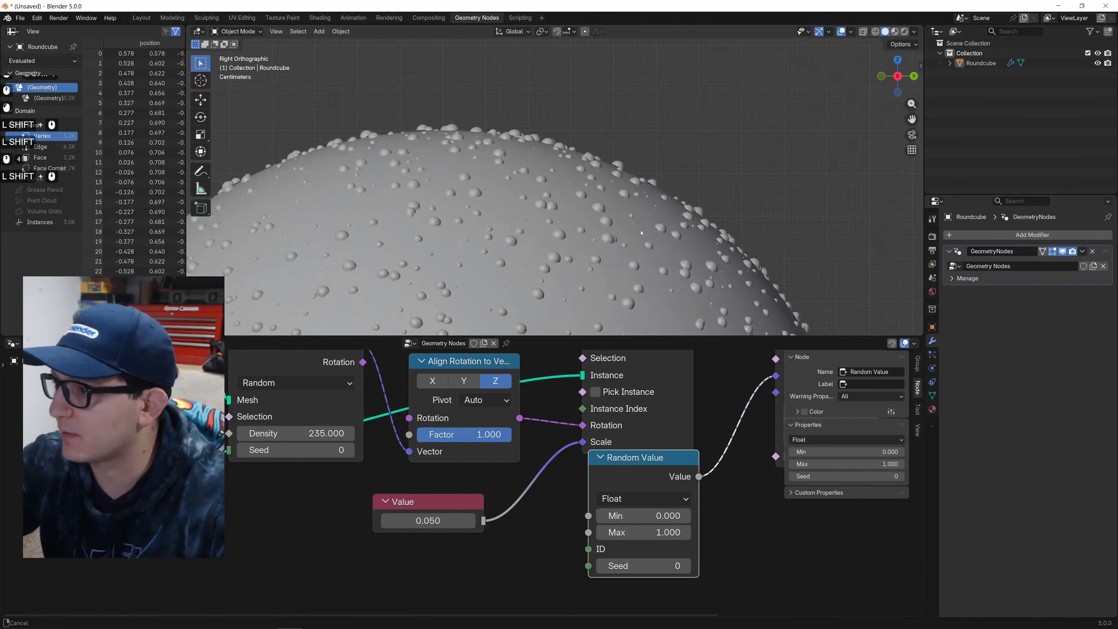
scroll(570, 214, down, 7)
shift+middle_drag(646, 143, 650, 164)
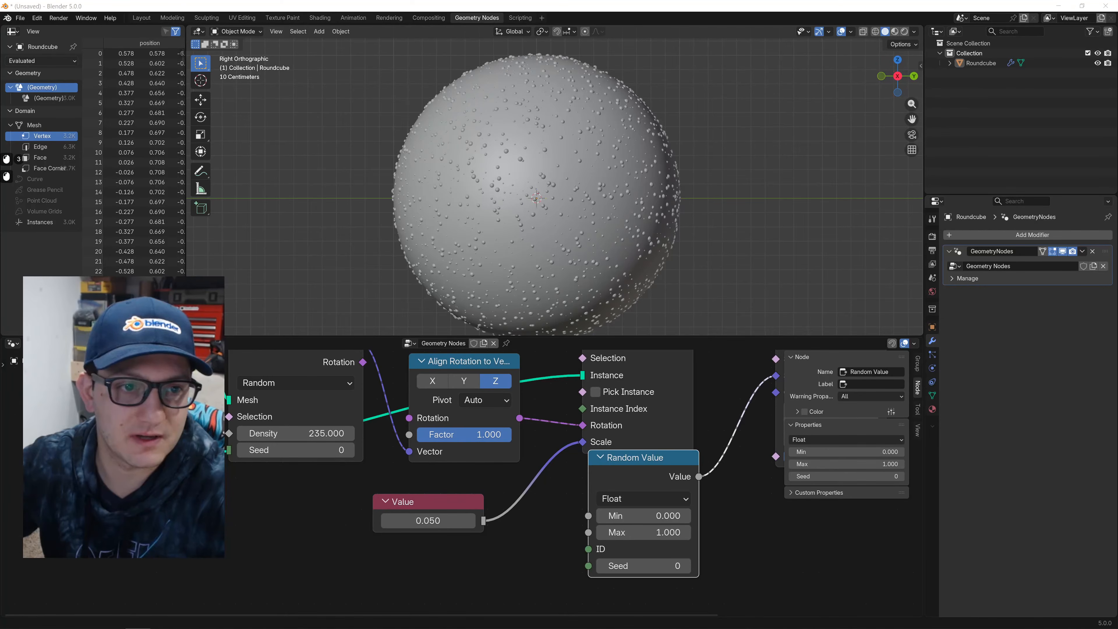
text(Blender Bites )
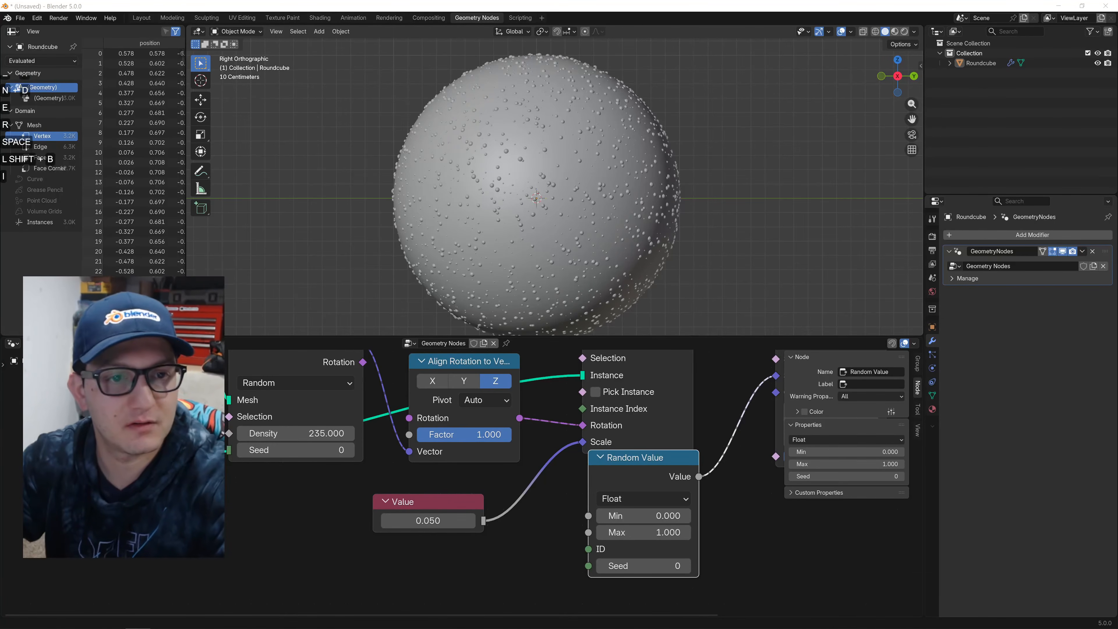
text(-)
key(BackSpace)
key(BackSpace)
text(-)
key(BackSpace)
key(BackSpace)
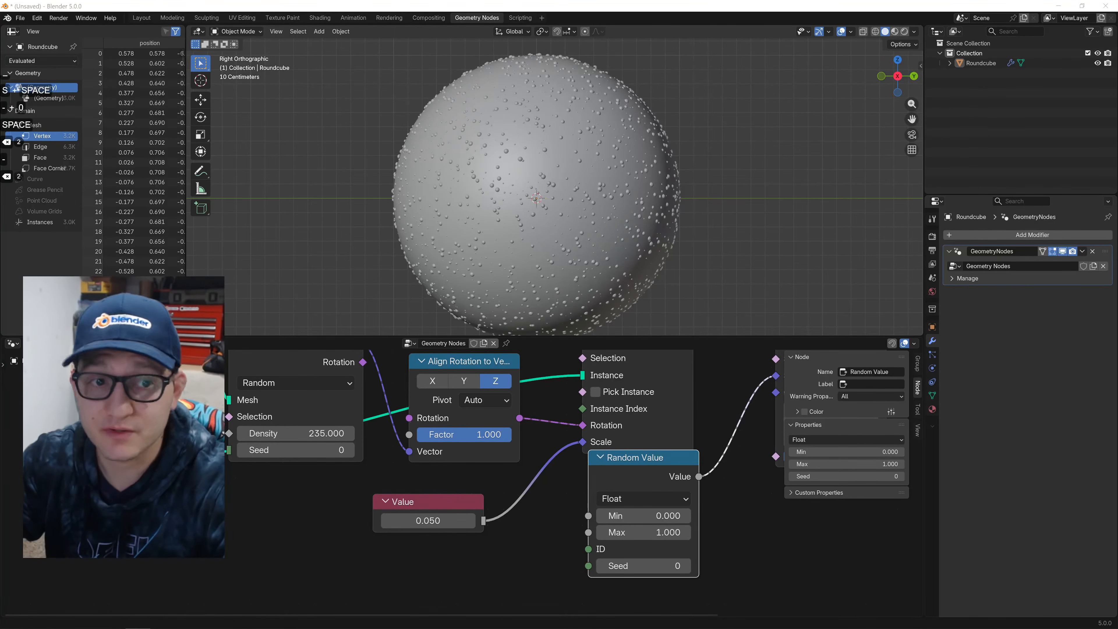
text(-)
key(shift+BackSpace)
key(shift+BackSpace)
text(Dropl)
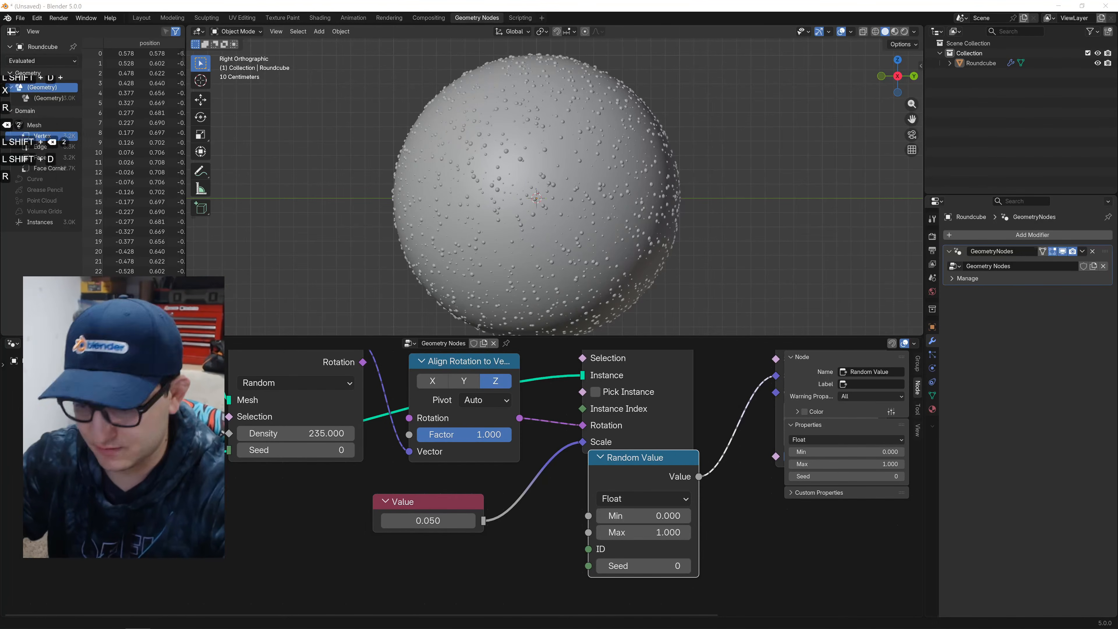
text(et GHene)
key(BackSpace)
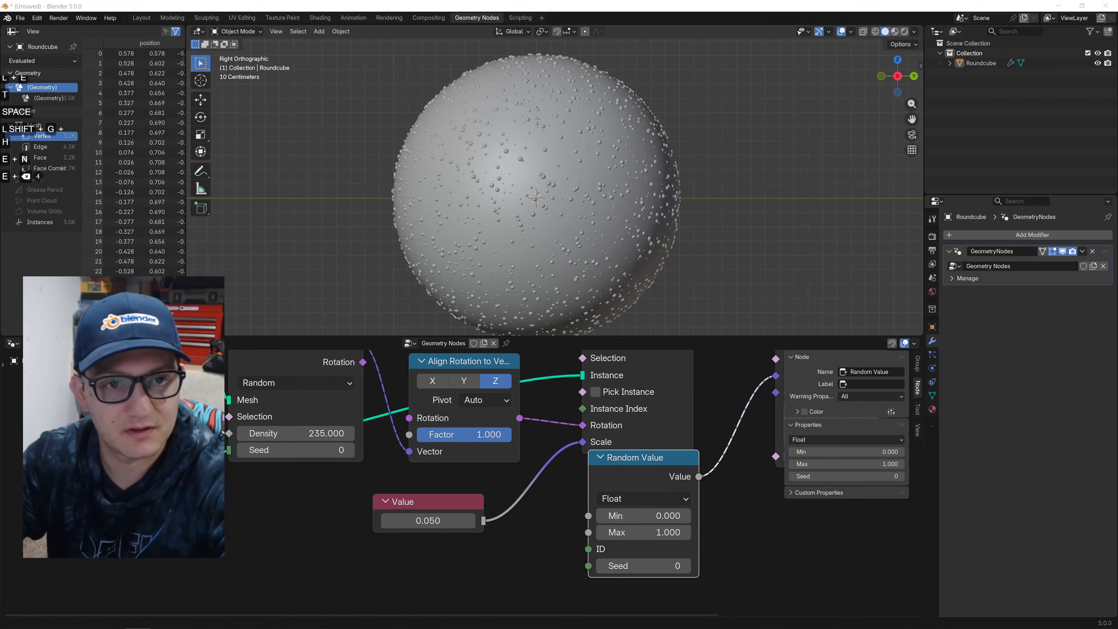
text(enerato)
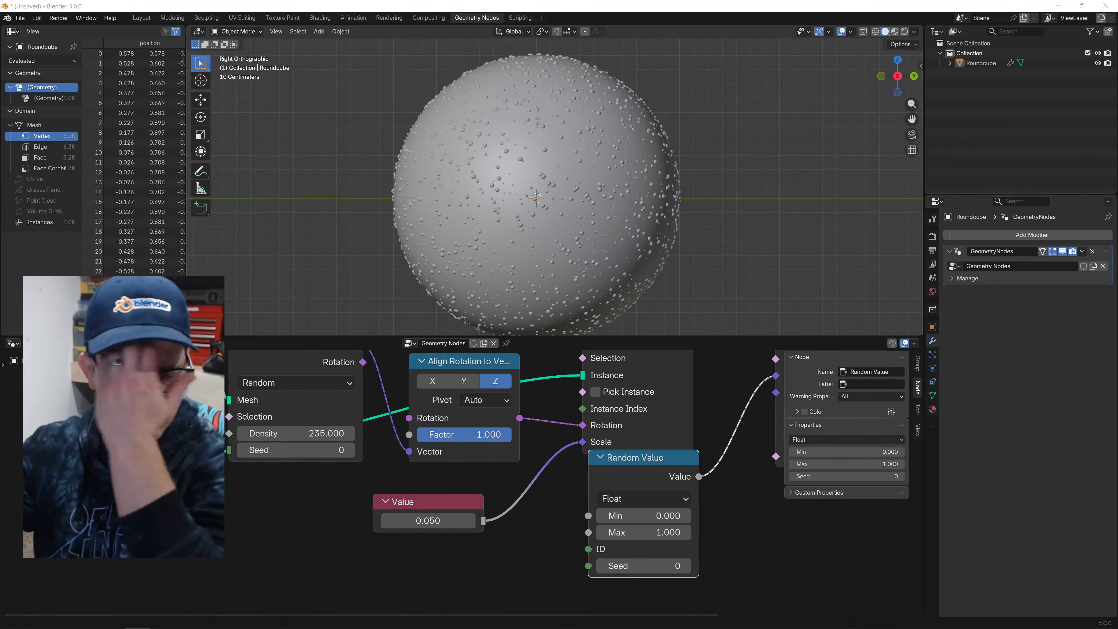
Switch to the Layout workspace, hide the viewport's sidebar and toolbar, and examine the scattered half spheres up close.
mouse_move(663, 171)
shift+middle_down()
mouse_move(651, 168)
mouse_move(677, 255)
mouse_move(640, 175)
shift+middle_up()
scroll(651, 168, up, 4)
scroll(638, 165, up, 2)
scroll(632, 165, down, 4)
scroll(641, 176, up, 1)
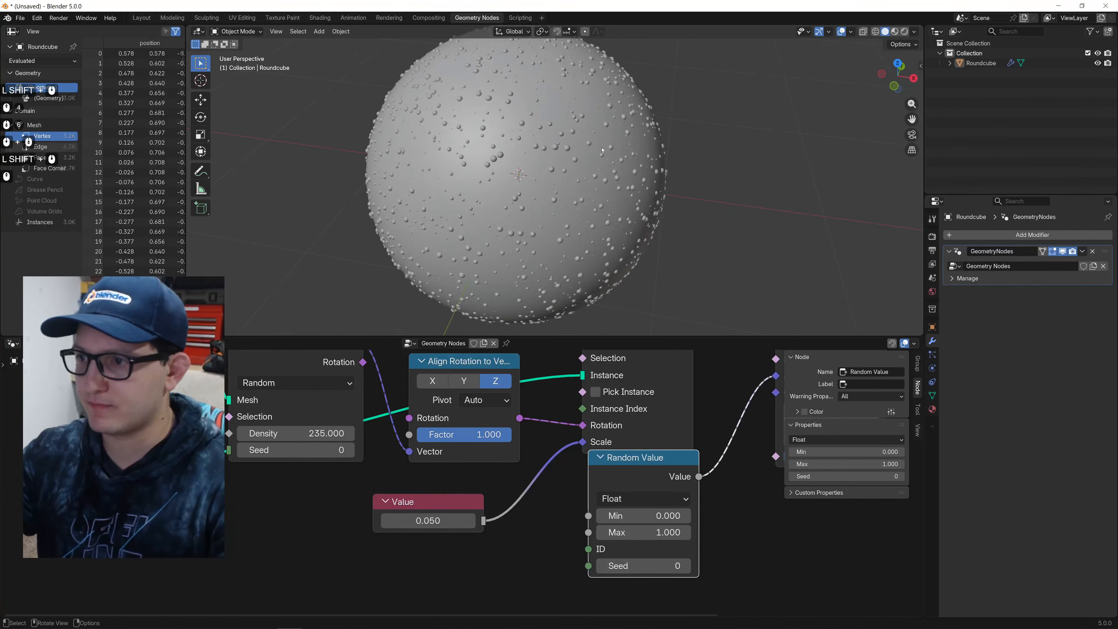
click(141, 18)
shift+middle_drag(652, 312, 558, 273)
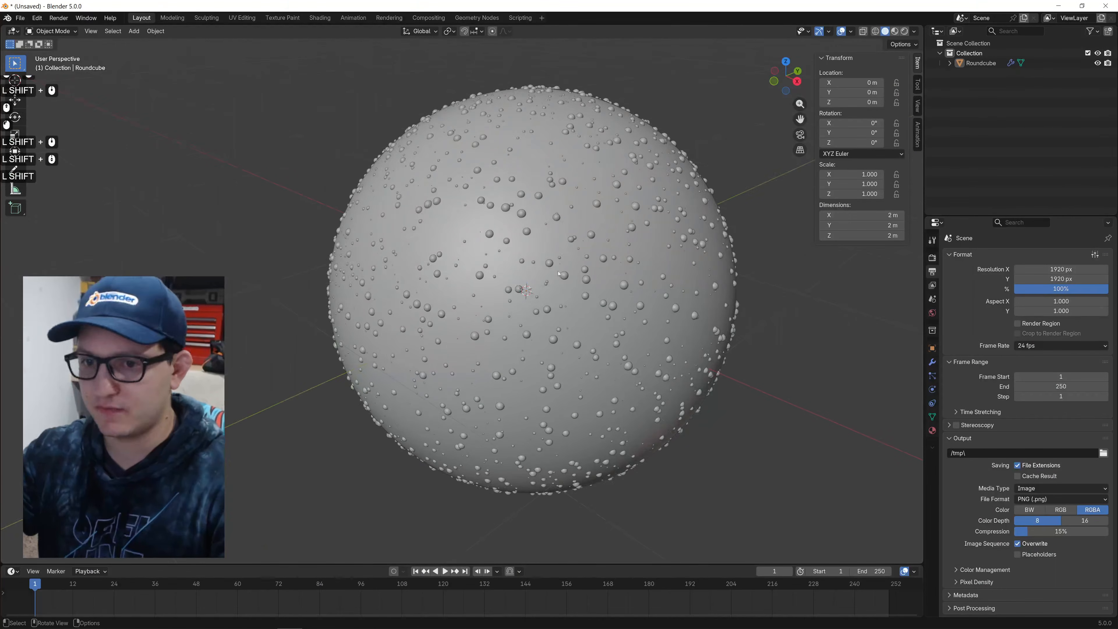
key(n)
key(t)
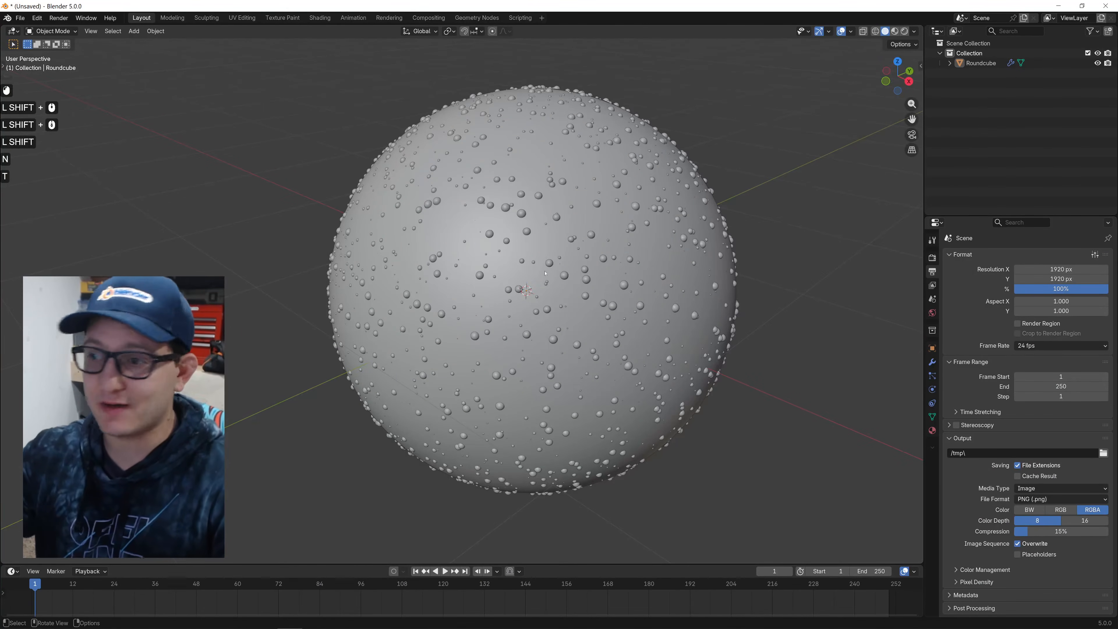
scroll(545, 273, up, 2)
shift+middle_drag(545, 273, 494, 323)
middle_drag(494, 324, 517, 298)
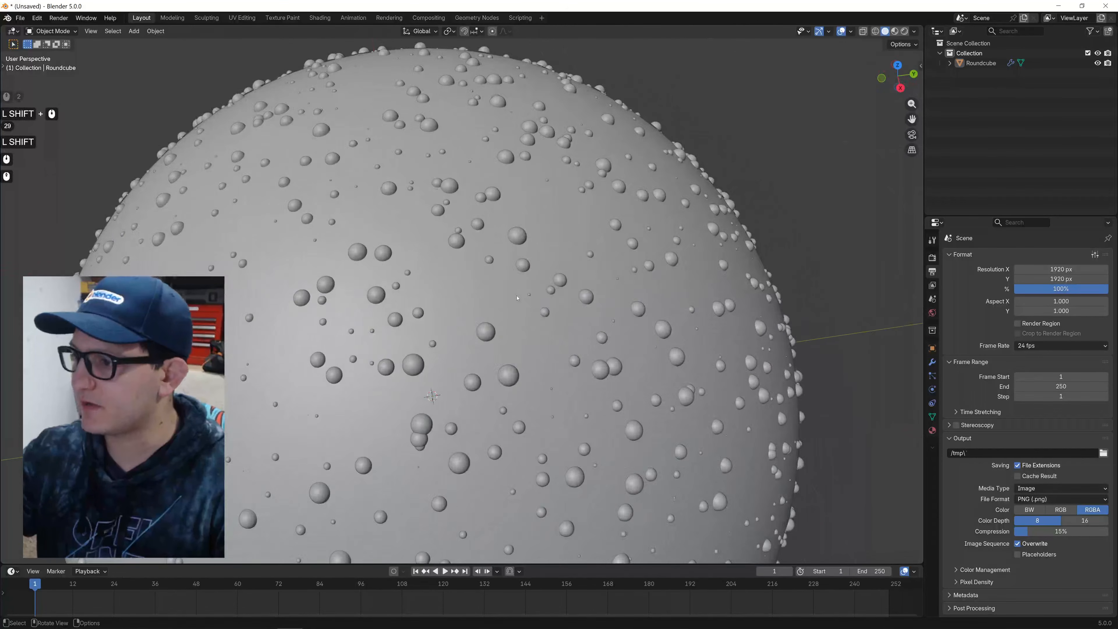
scroll(518, 298, up, 3)
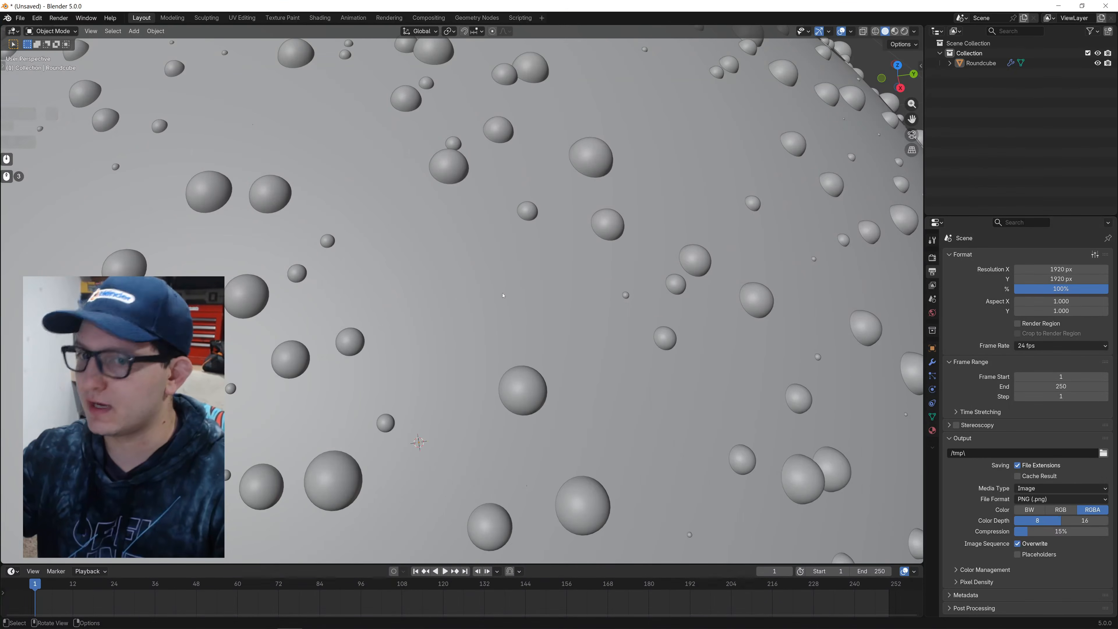
scroll(542, 212, down, 2)
Return to the Geometry Nodes workspace, select the Roundcube and open its half-sphere node group for editing.
click(472, 18)
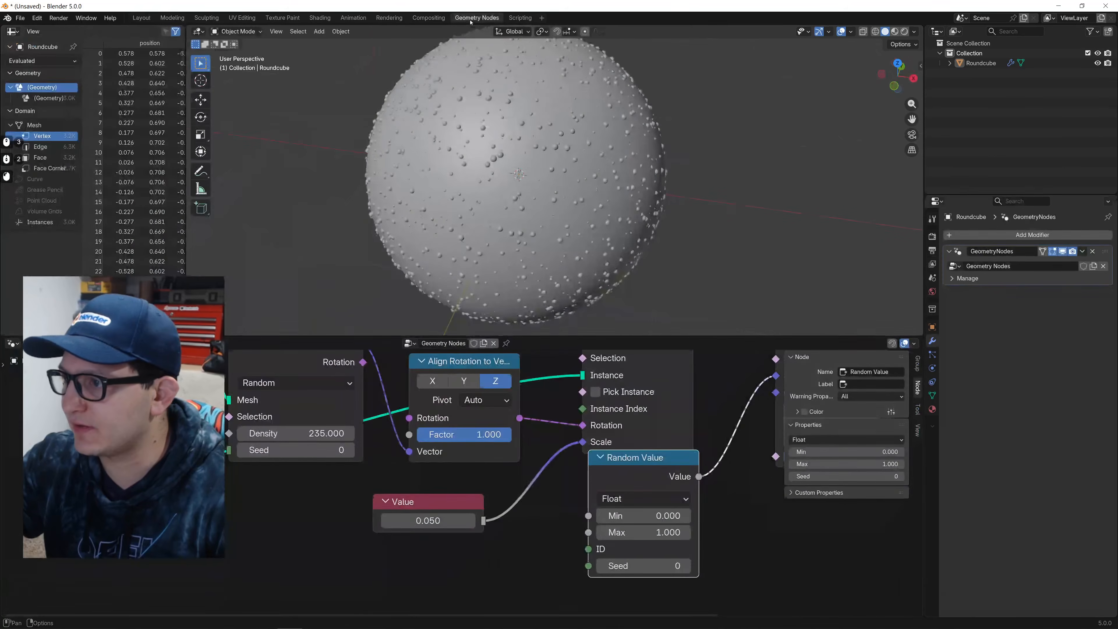
click(528, 279)
click(106, 453)
key(Tab)
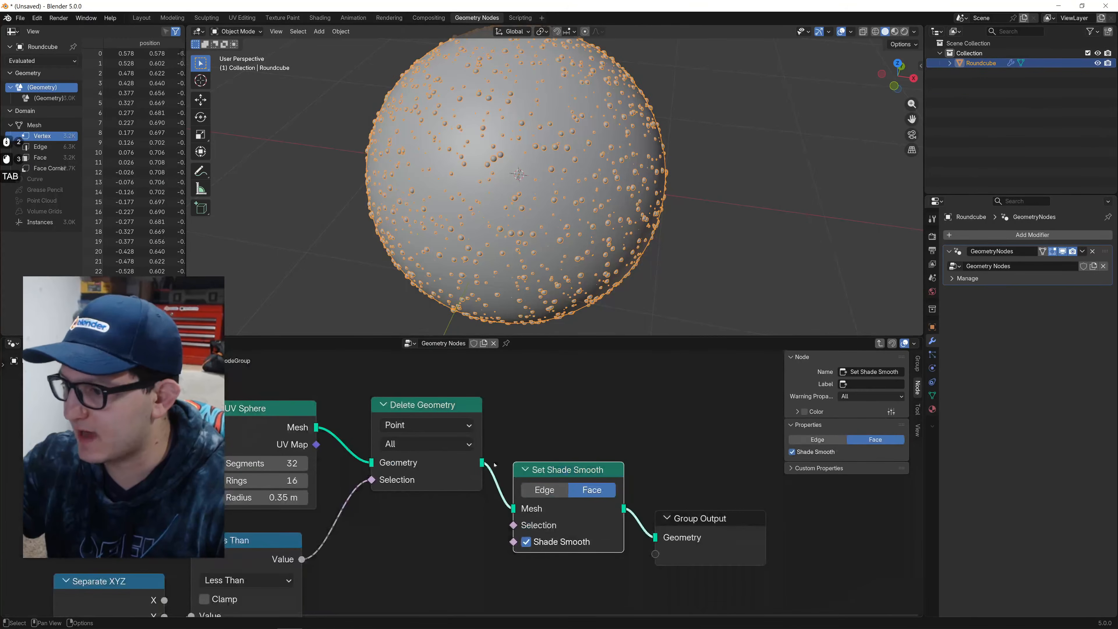
Spread the Group Output, Set Shade Smooth and UV Sphere nodes apart to make room in the node group.
middle_drag(526, 440, 375, 414)
scroll(562, 452, up, 3)
click(707, 482)
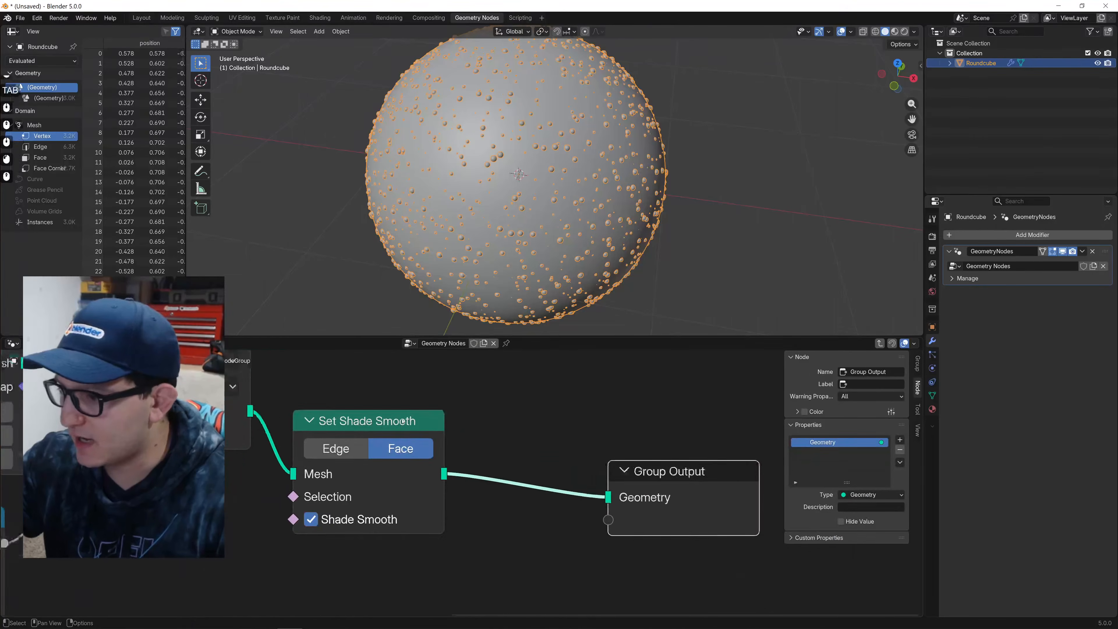
drag(352, 420, 472, 429)
middle_drag(349, 422, 550, 450)
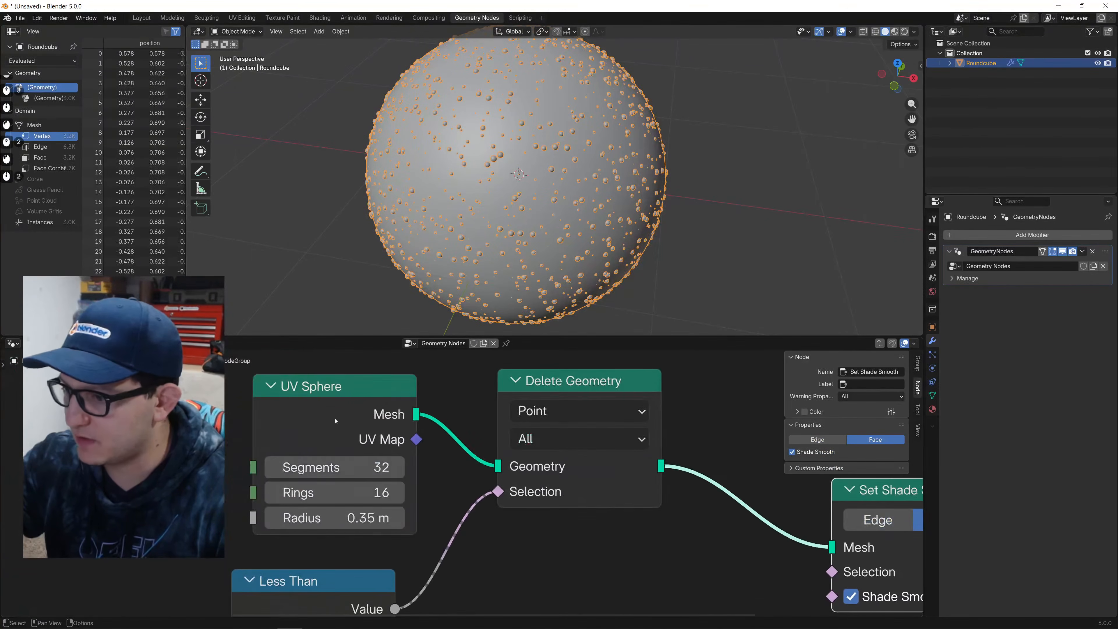
drag(308, 379, 88, 384)
middle_drag(225, 412, 419, 439)
Insert a Set Position node between UV Sphere and Delete Geometry.
key(shift+a)
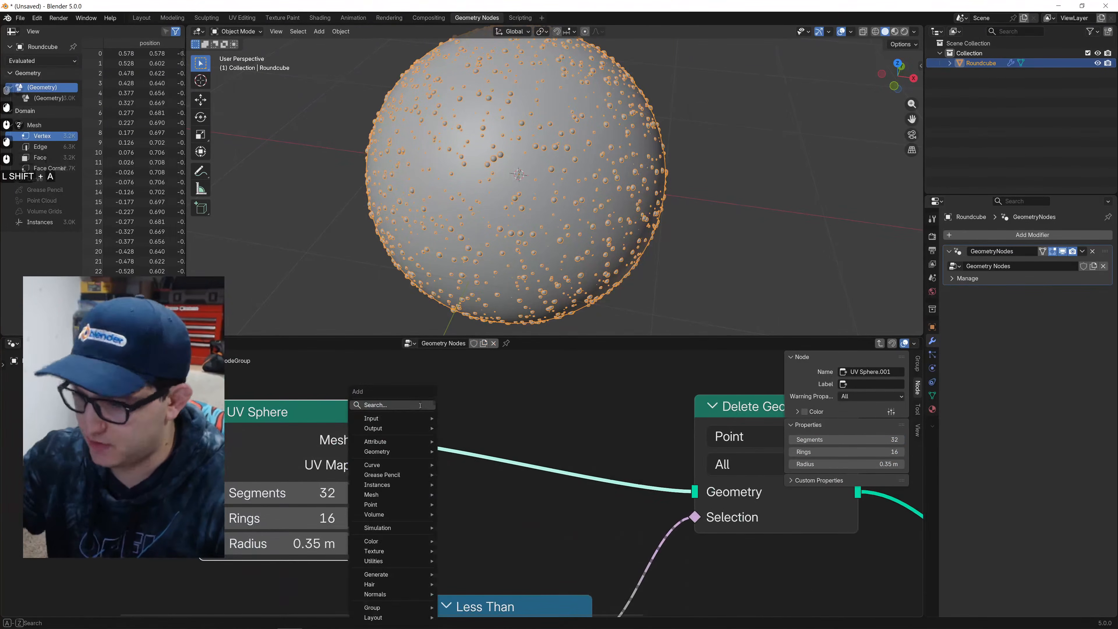
text(sdet)
key(Return)
click(420, 408)
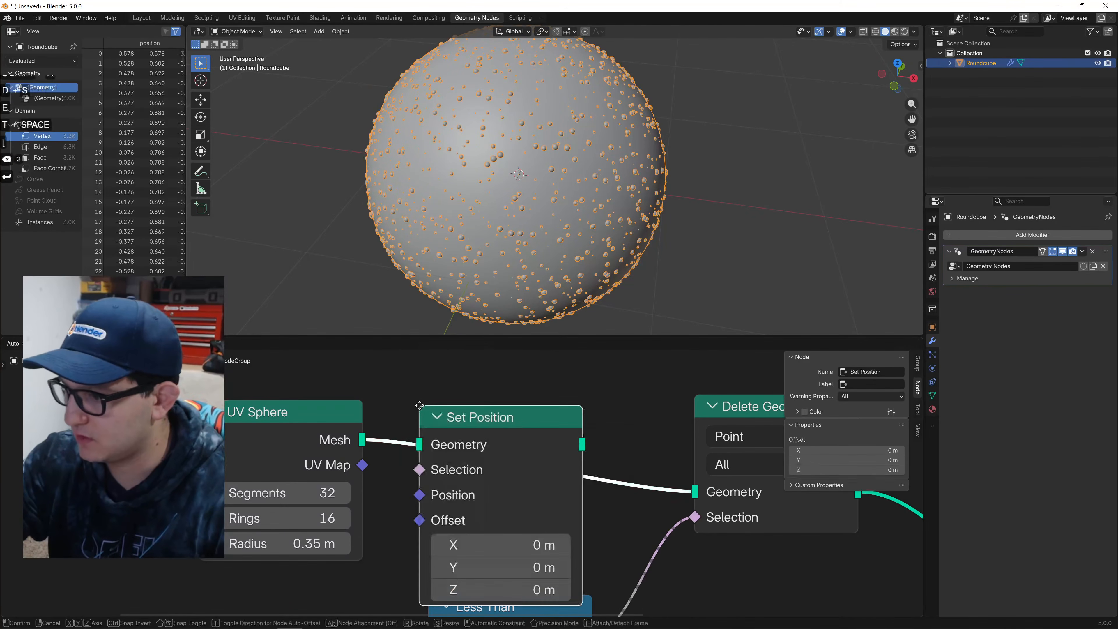
scroll(421, 458, down, 1)
middle_drag(420, 458, 446, 420)
scroll(511, 223, up, 8)
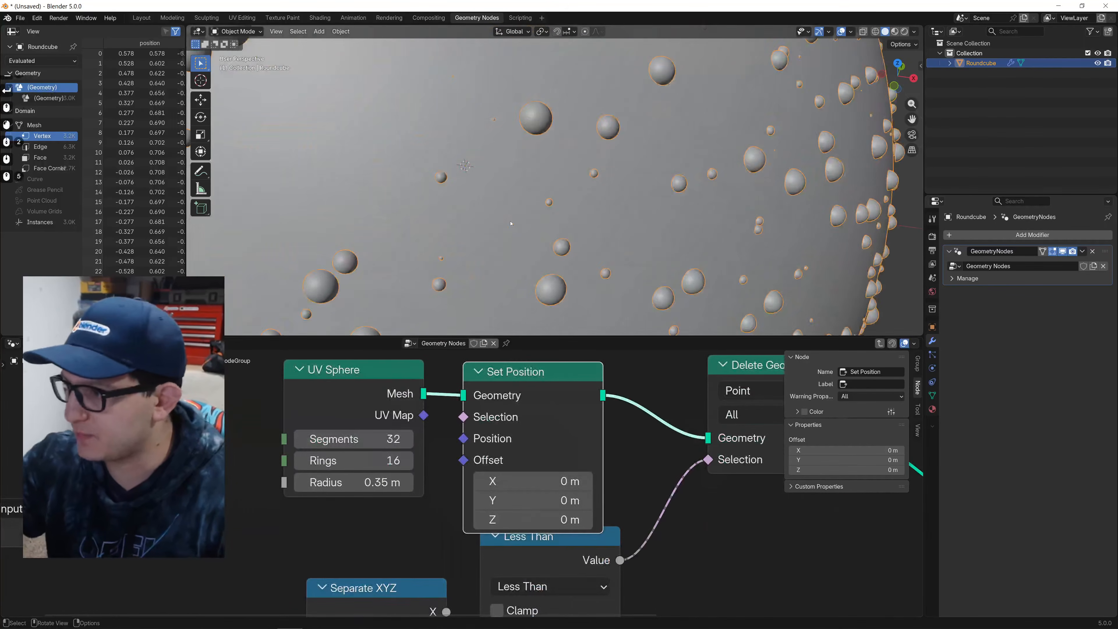
Add a Noise Texture node and connect its Factor to the Position of the Set Position node after UV Sphere.
key(shift+a)
text(nois)
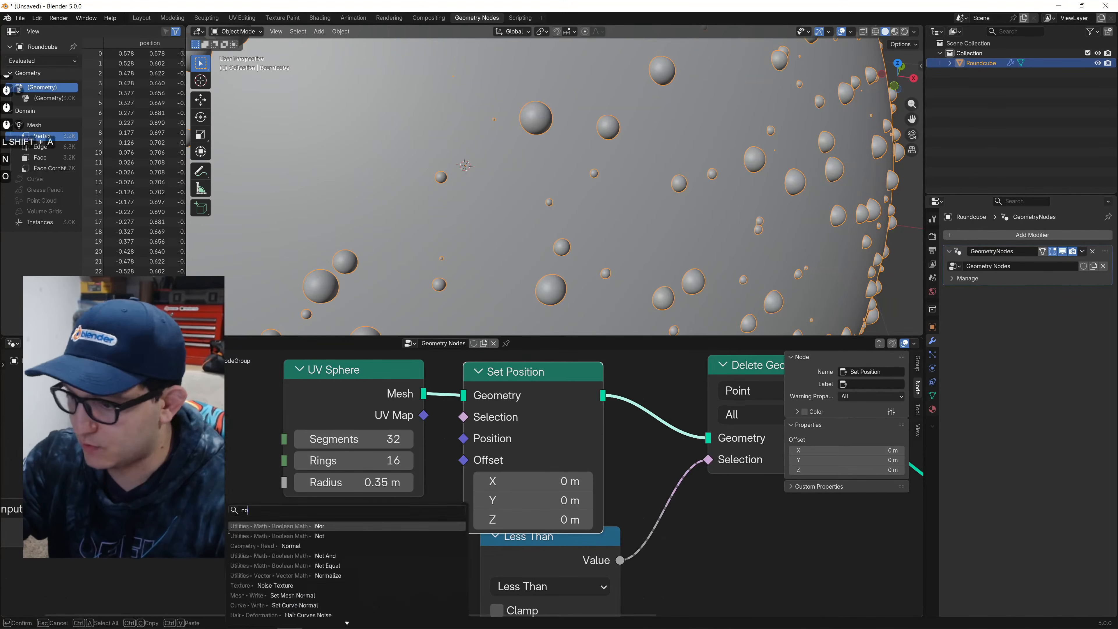
key(Return)
click(88, 456)
drag(233, 490, 464, 438)
scroll(466, 441, down, 2)
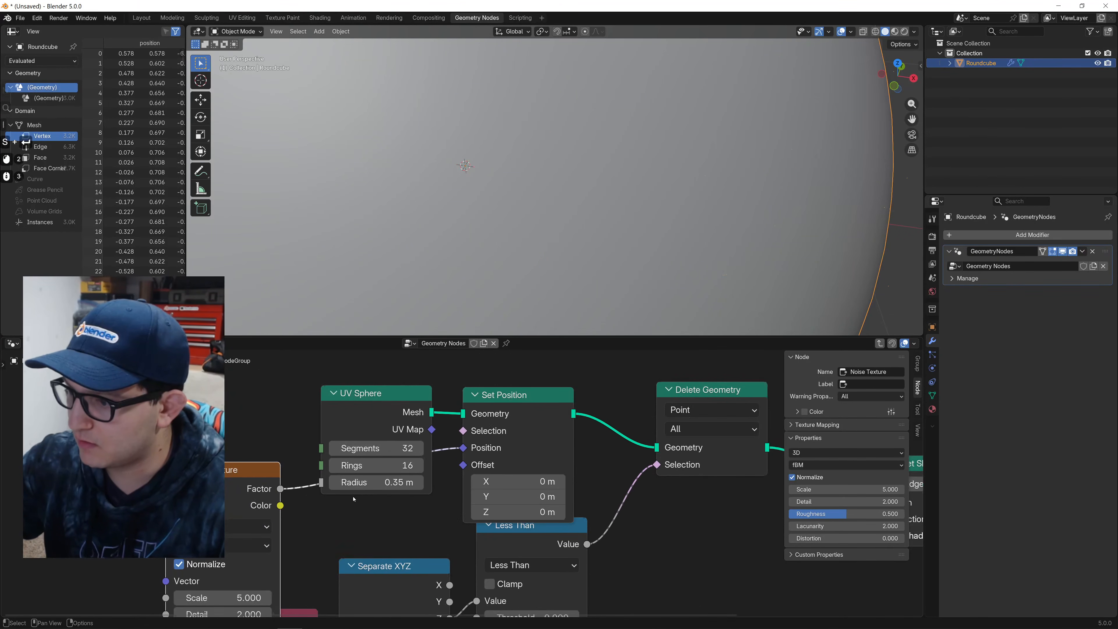
middle_drag(362, 494, 441, 476)
scroll(572, 225, down, 3)
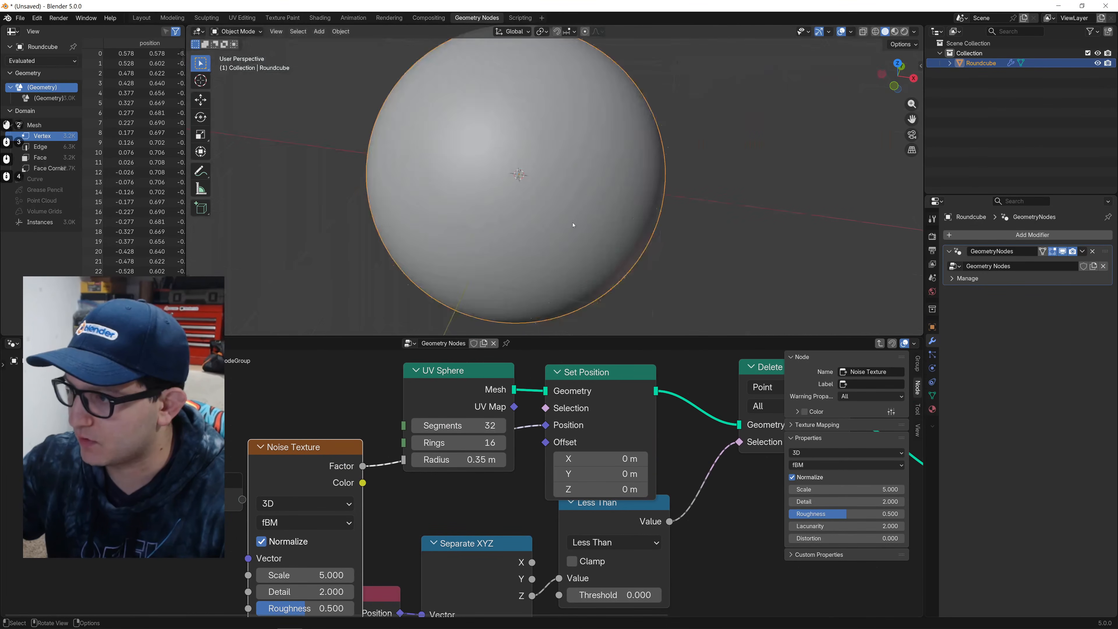
Try Noise Texture scales of 1, 0.01 and 80.21, and delete the Noise Texture node.
scroll(572, 226, up, 1)
click(305, 575)
text(1)
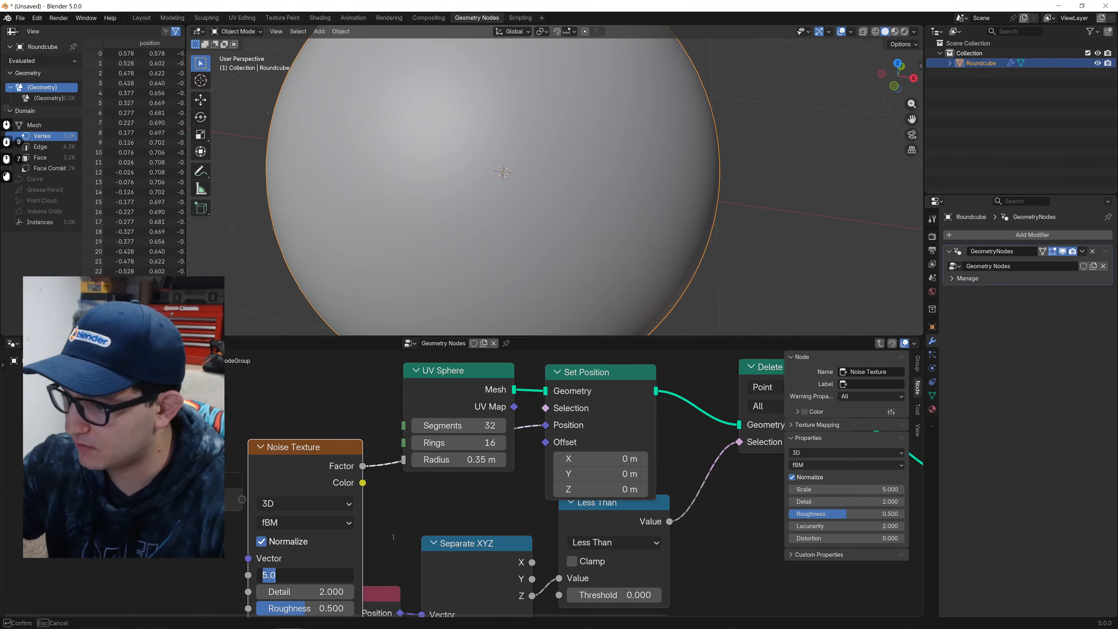
key(Return)
click(308, 575)
text(.01)
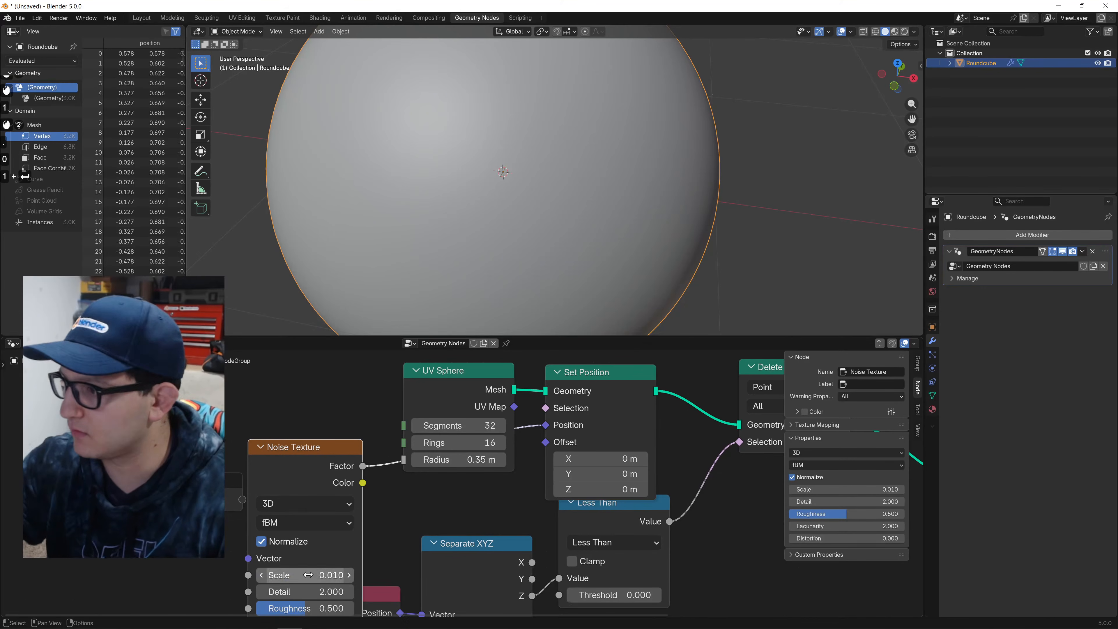
key(Return)
drag(308, 575, 352, 575)
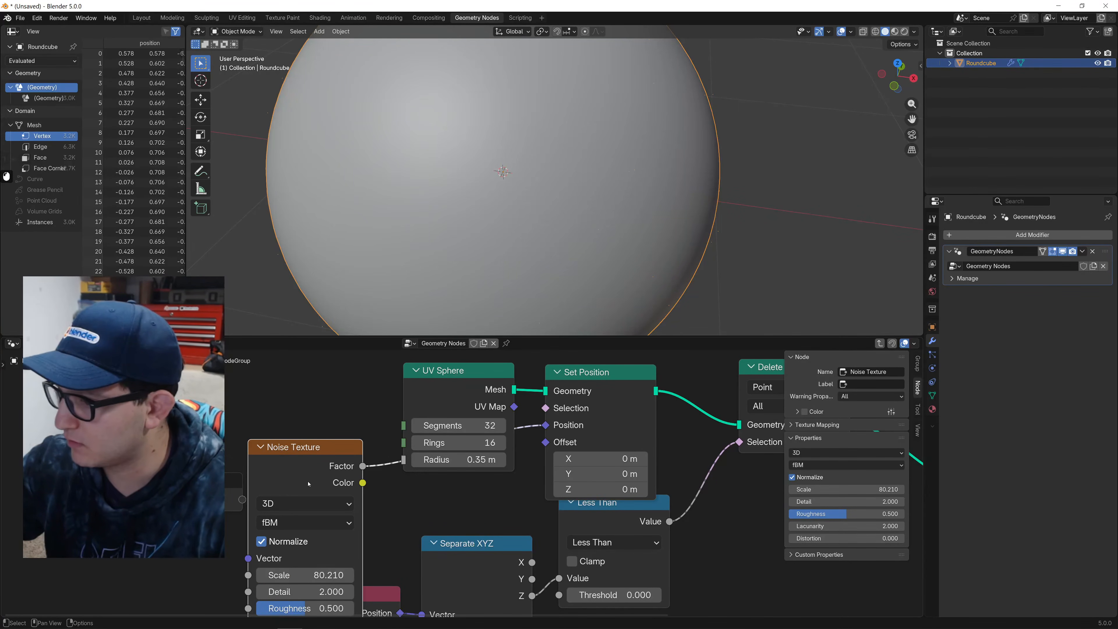
key(x)
Insert a second Set Position node between Delete Geometry and Set Shade Smooth.
middle_drag(586, 485, 292, 488)
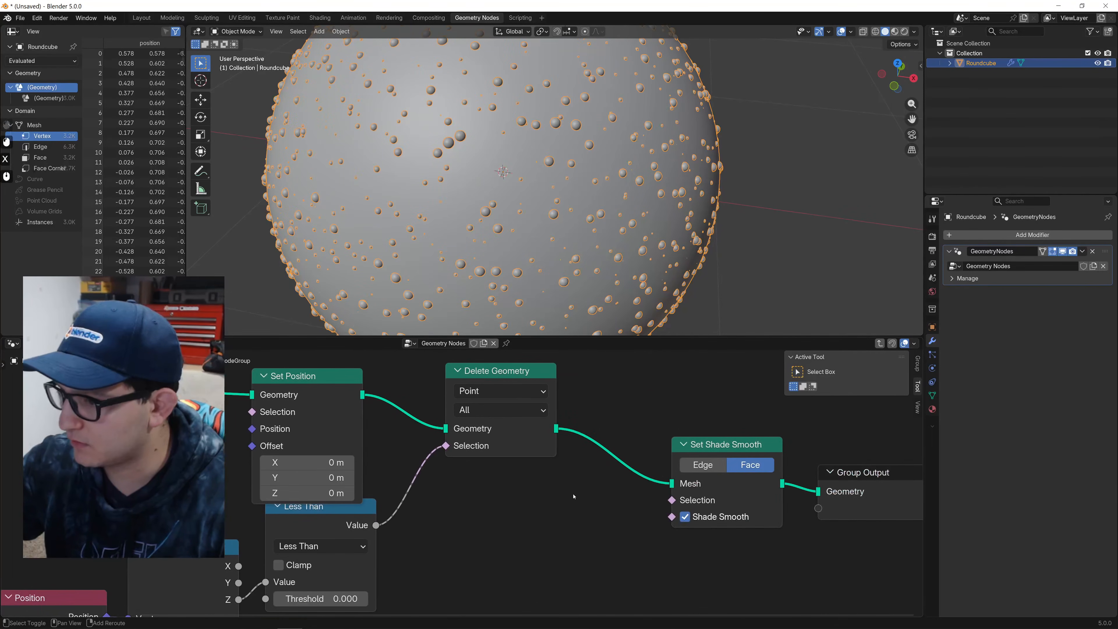
key(shift+a)
mouse_move(571, 496)
text(set p)
key(Return)
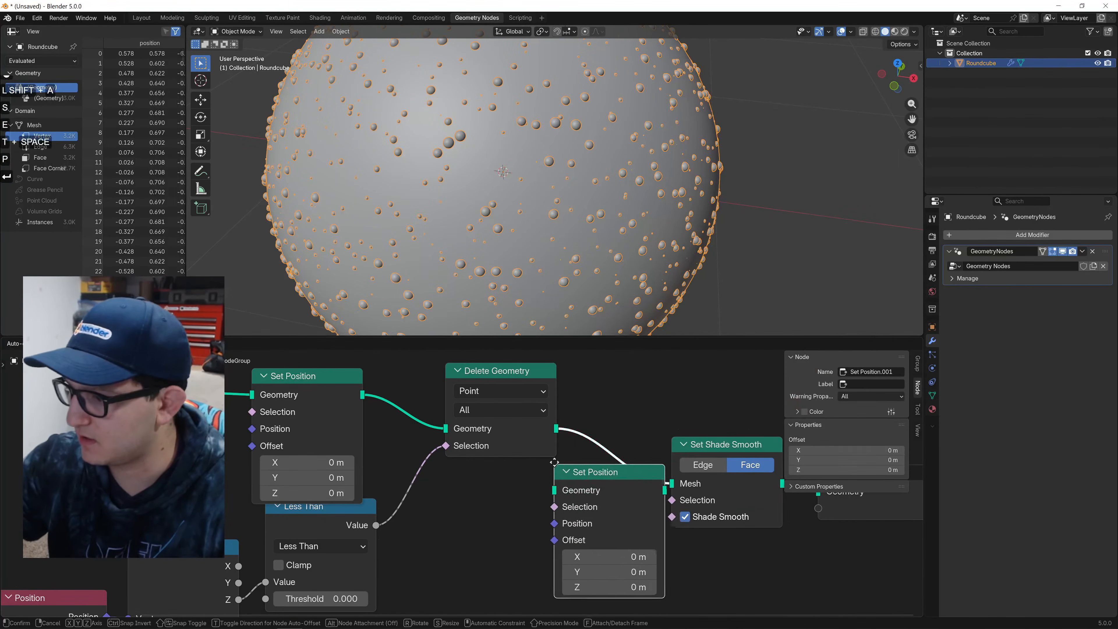
click(529, 531)
Add a Noise Texture node and connect its Factor to the Position of the second Set Position node.
key(shift+a)
mouse_move(528, 530)
text(nois)
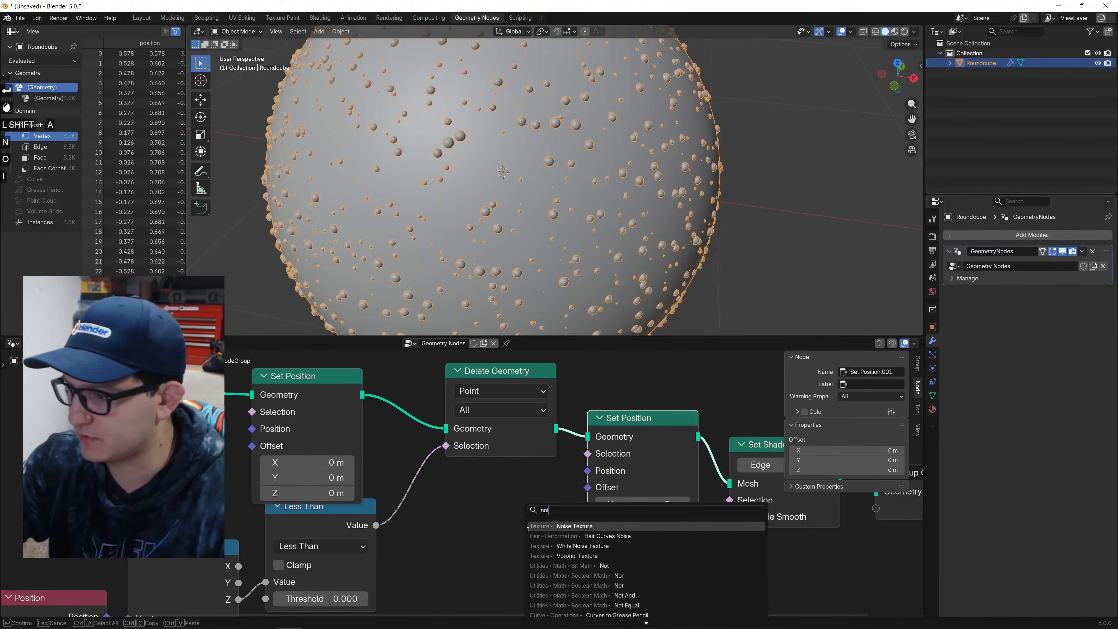
key(Return)
click(547, 511)
drag(546, 511, 588, 470)
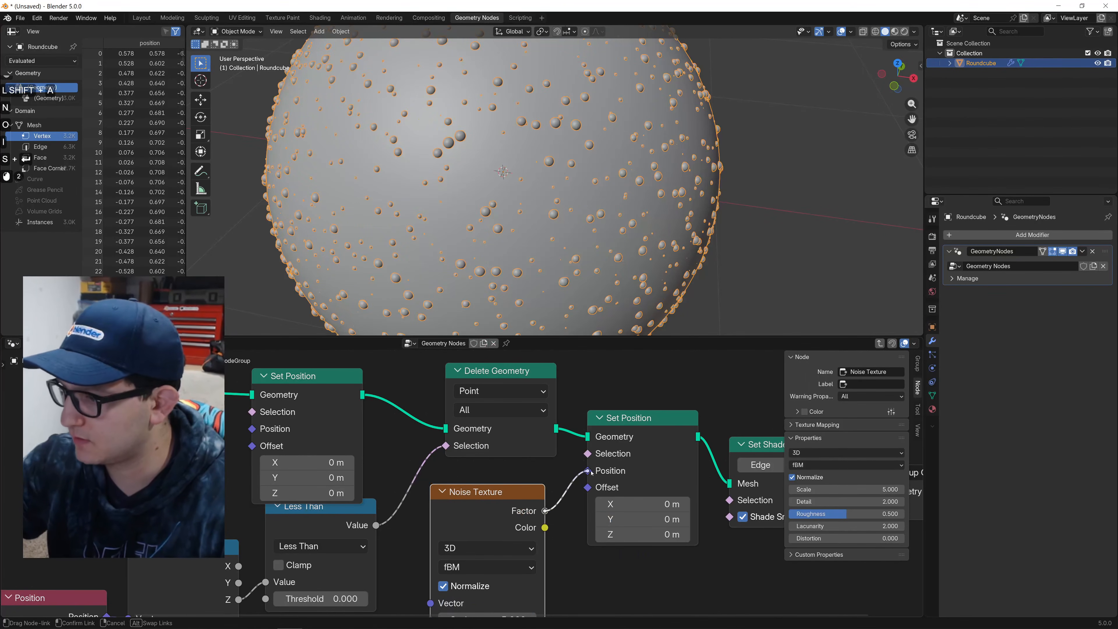
Turn off Normalize on the Noise Texture and try different noise scale values.
shift+scroll(536, 558, down, 2)
click(438, 526)
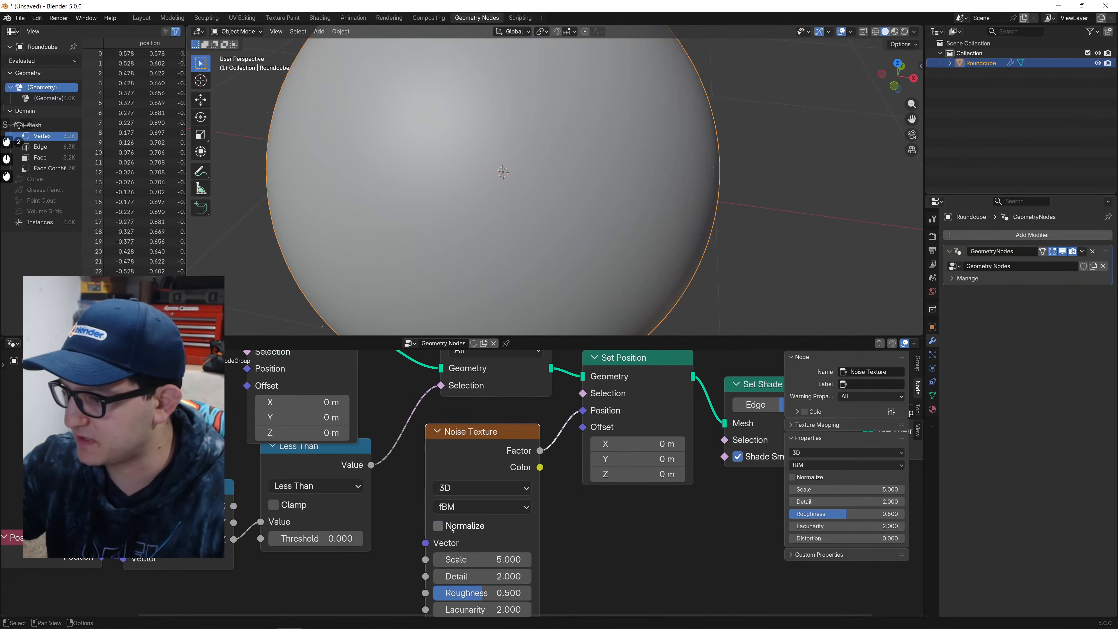
drag(495, 557, 434, 558)
drag(523, 559, 527, 559)
mouse_move(586, 561)
middle_down()
mouse_move(577, 507)
mouse_move(579, 574)
middle_up()
Delete the Noise Texture and the second Set Position node, and reconnect Delete Geometry to the Mesh input of Set Shade Smooth.
click(479, 467)
key(x)
middle_drag(487, 501, 400, 530)
click(526, 427)
key(x)
drag(456, 410, 629, 465)
Insert a new Set Position node between Delete Geometry and Set Shade Smooth.
scroll(481, 233, up, 6)
shift+middle_drag(481, 232, 654, 227)
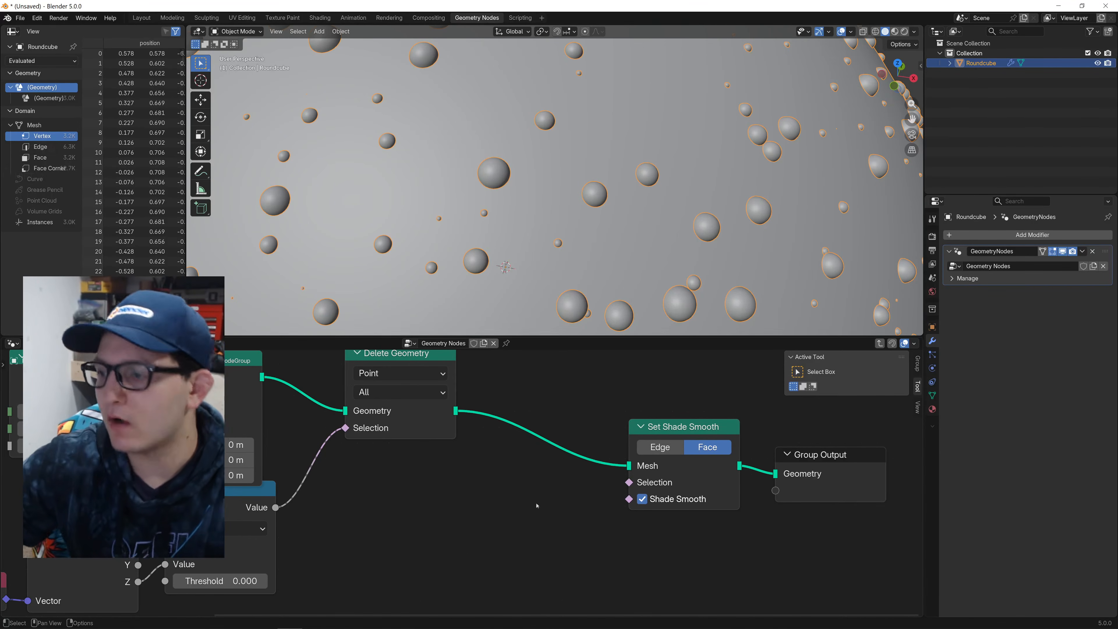
key(shift+a)
text(set)
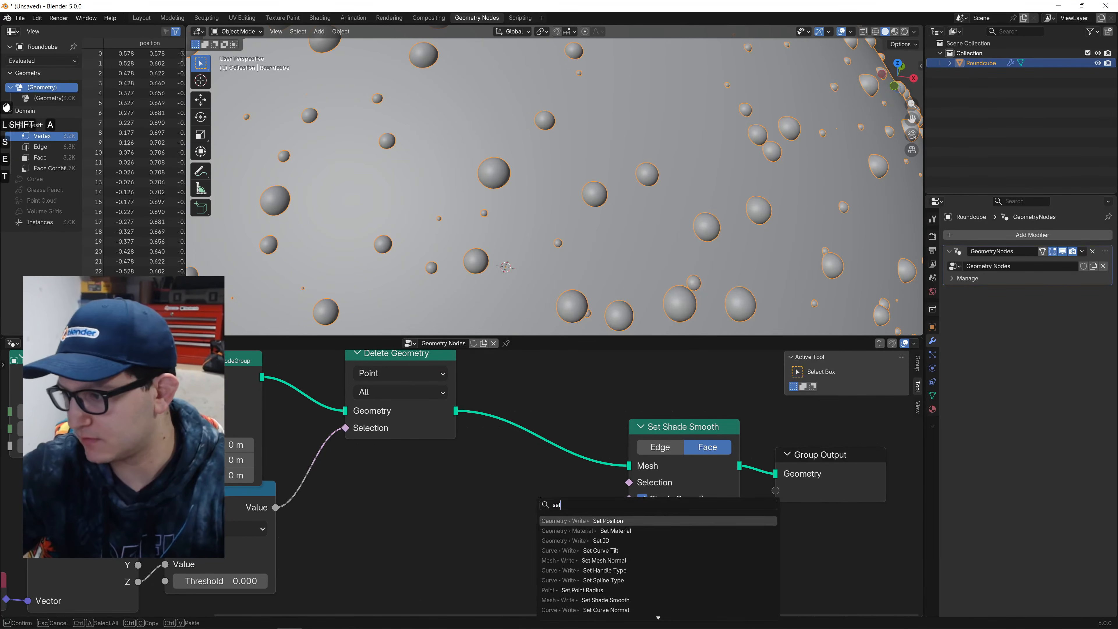
key(Return)
click(487, 496)
Add a Noise Texture node and connect its Factor to the Offset of the new Set Position node.
key(shift+a)
text(nois)
key(Return)
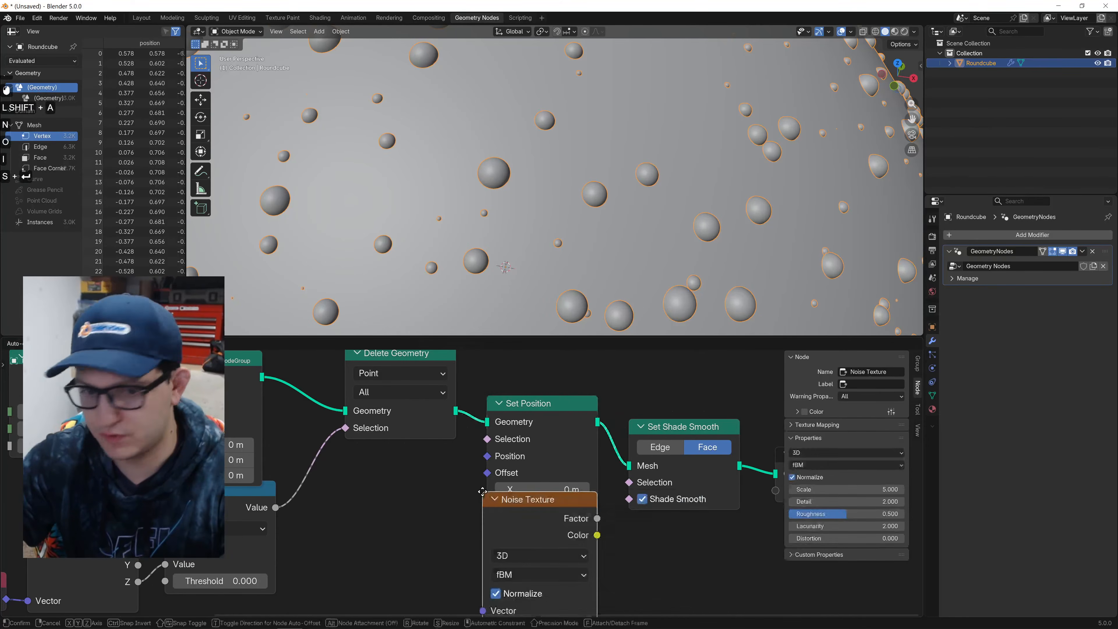
click(348, 469)
drag(472, 496, 487, 473)
Set the Noise Texture's scale to -0.170 and roughness to 1.000, checking the displaced droplets on the sphere.
middle_drag(533, 541, 570, 441)
drag(449, 522, 418, 522)
scroll(622, 182, down, 4)
scroll(622, 183, up, 4)
scroll(336, 79, down, 2)
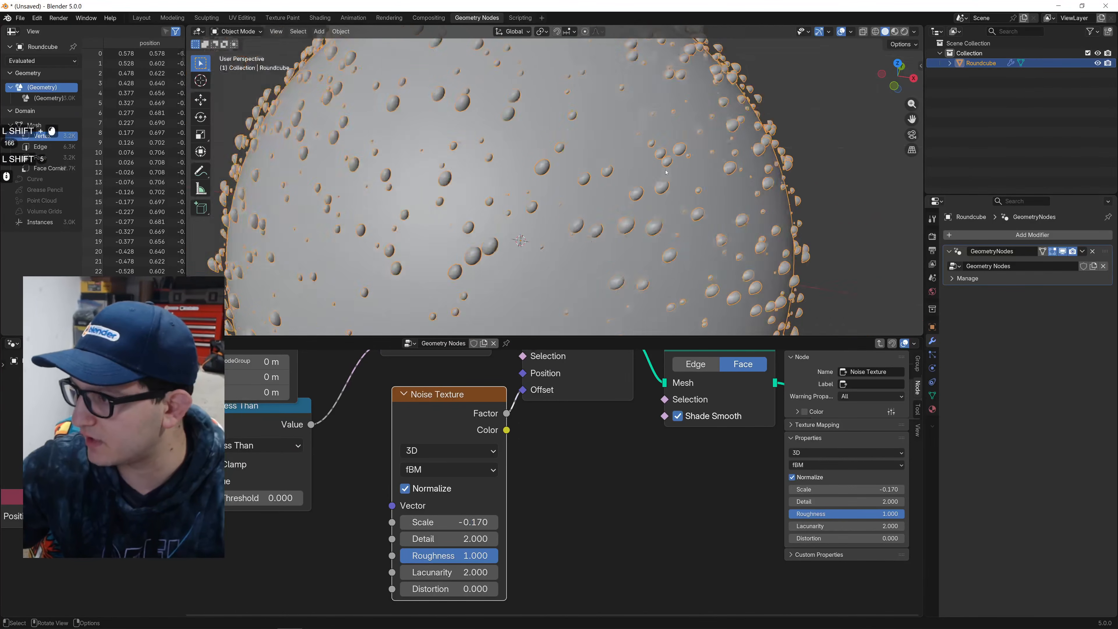
middle_drag(336, 79, 353, 74)
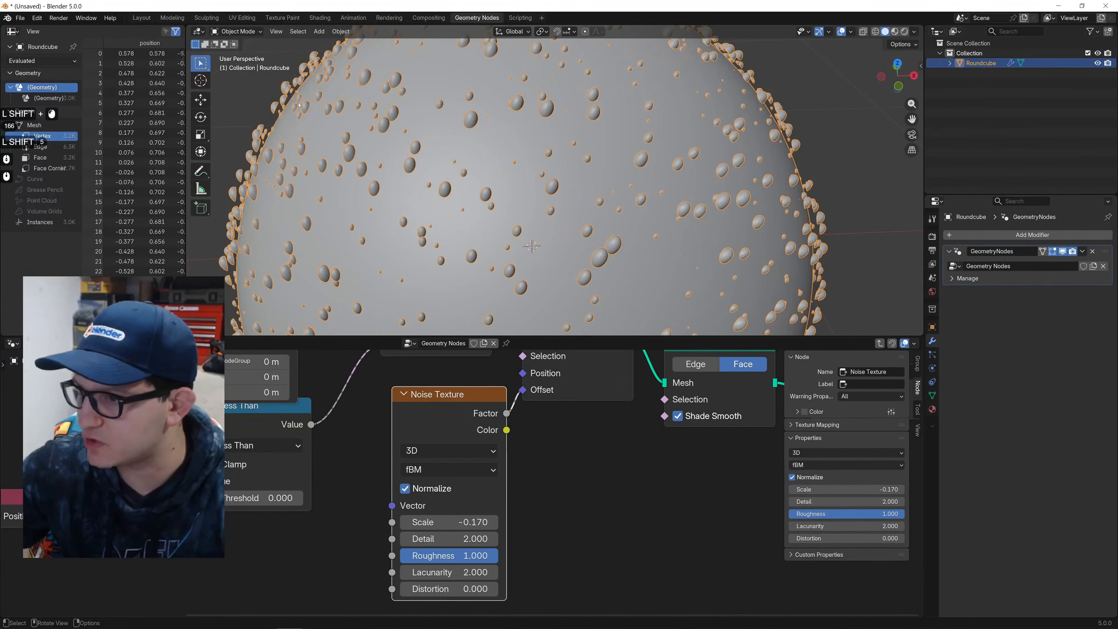
Duplicate the Set Position node in right after the UV Sphere and connect a duplicated Noise Texture's Factor to its Offset.
scroll(524, 453, down, 4)
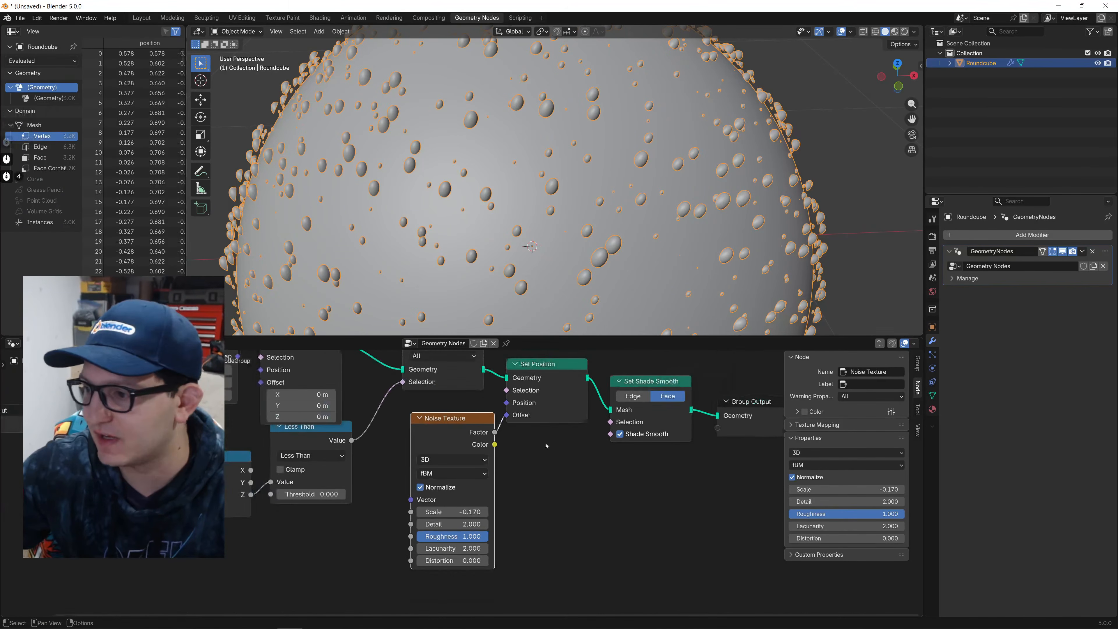
scroll(546, 447, up, 1)
middle_drag(547, 447, 612, 493)
click(600, 428)
key(shift+d)
click(272, 399)
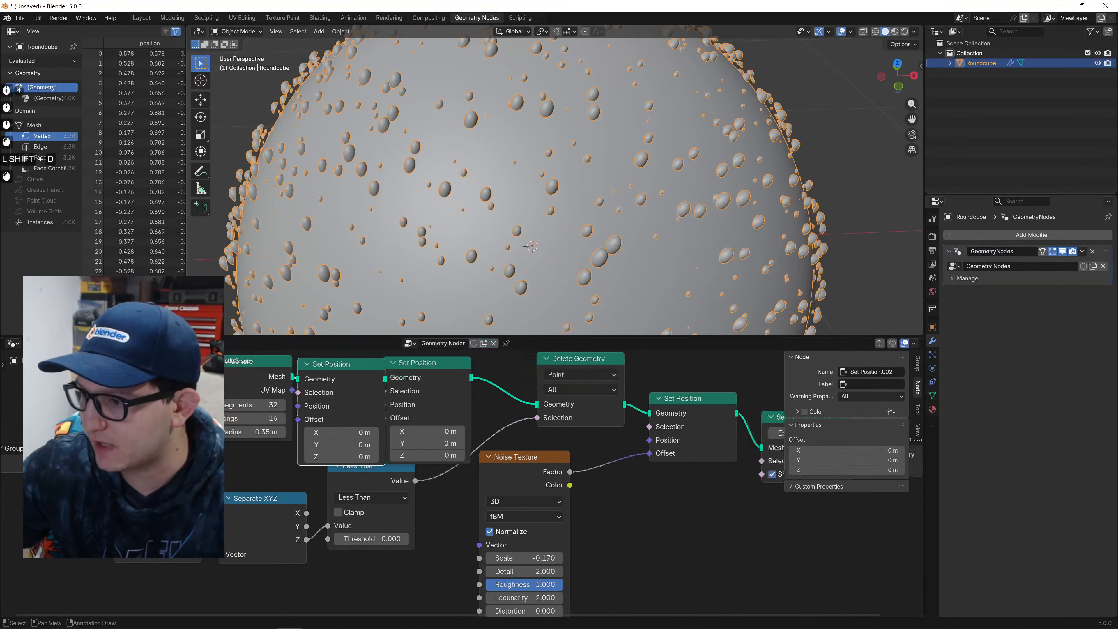
click(545, 473)
key(shift+d)
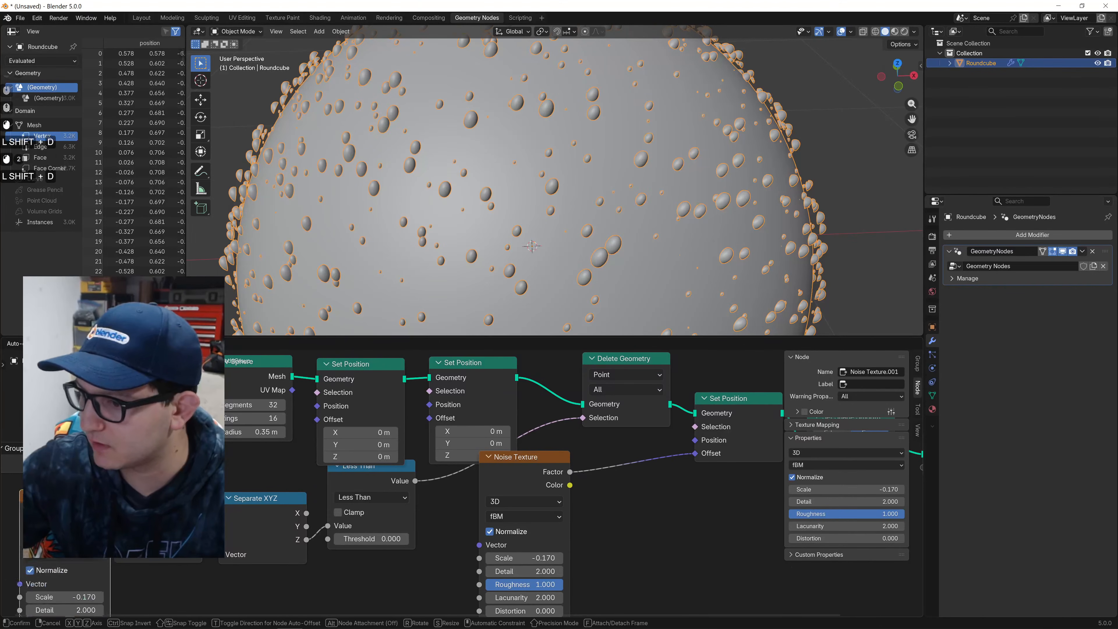
click(79, 515)
drag(105, 513, 317, 419)
Delete the Set Position after Delete Geometry and its Noise Texture, reconnecting Delete Geometry to the Mesh input of Set Shade Smooth.
middle_drag(603, 468, 381, 492)
click(509, 424)
key(x)
drag(448, 428, 585, 473)
click(306, 495)
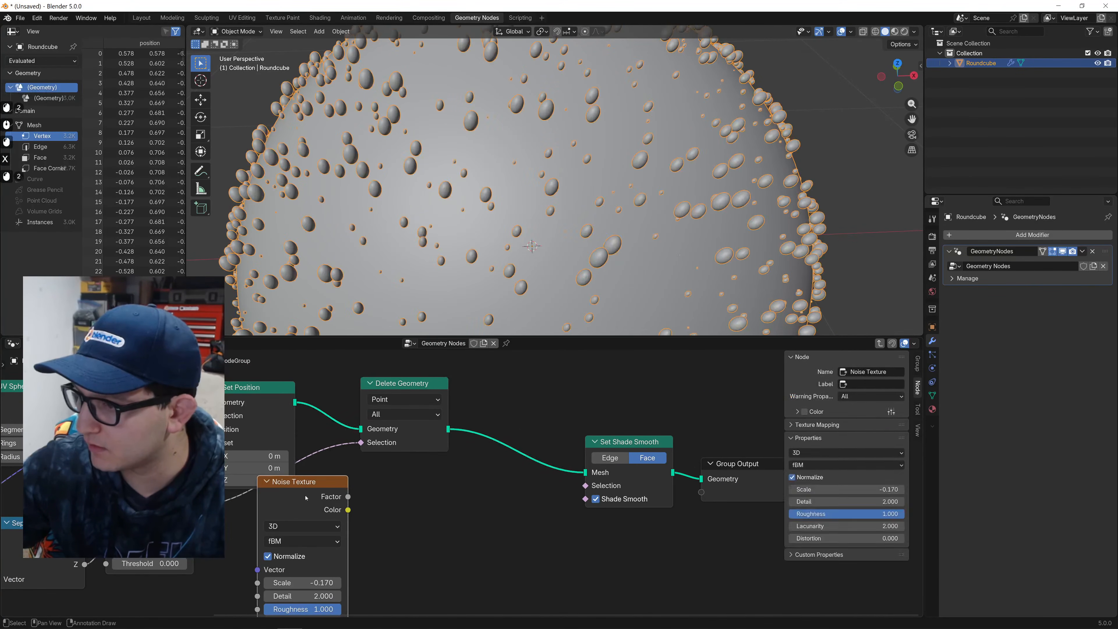
key(x)
middle_drag(322, 535, 570, 524)
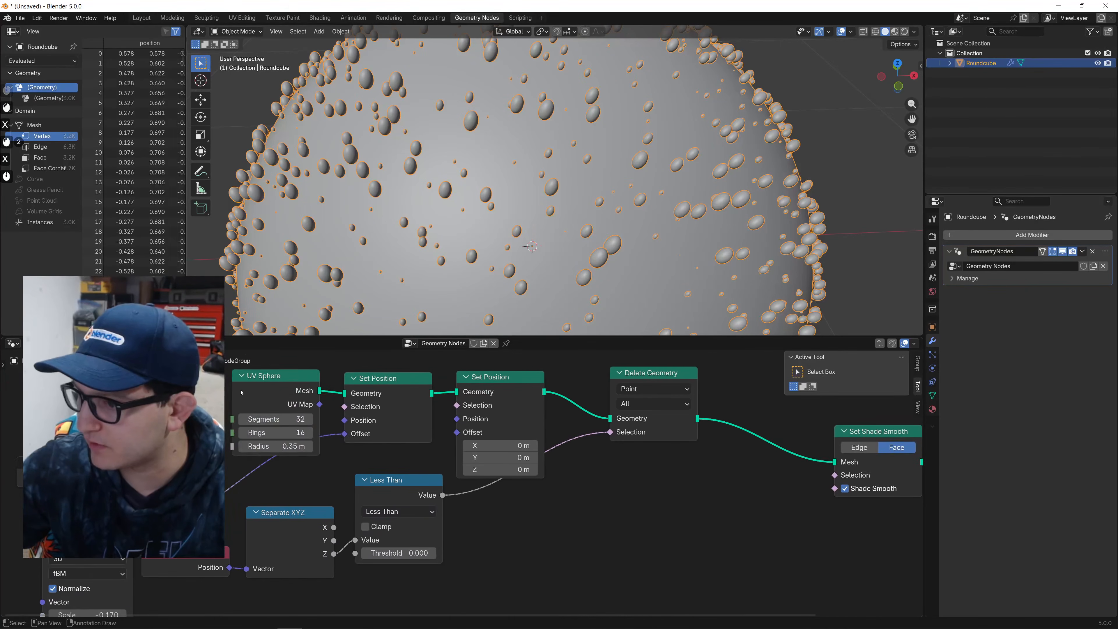
Reconnect the UV Sphere to the original Set Position and delete the duplicated Set Position and Noise Texture nodes.
drag(284, 390, 460, 395)
scroll(407, 253, up, 3)
click(373, 396)
key(x)
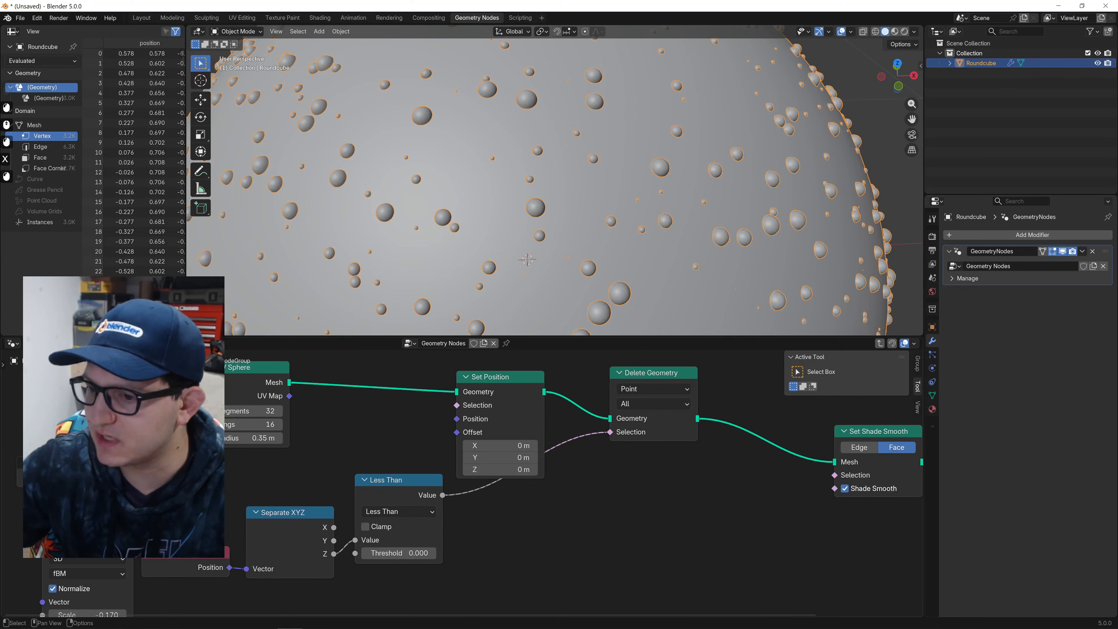
click(105, 531)
key(x)
Switch to the Layout workspace and inspect the droplets on the sphere with the object deselected.
click(141, 18)
middle_drag(423, 273, 436, 268)
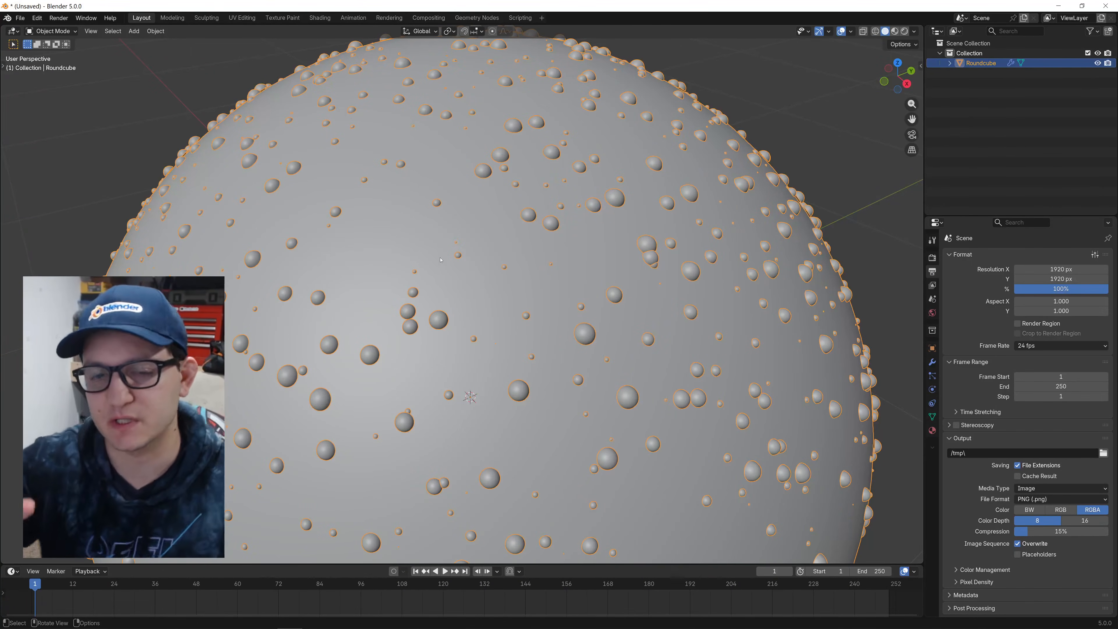
click(161, 134)
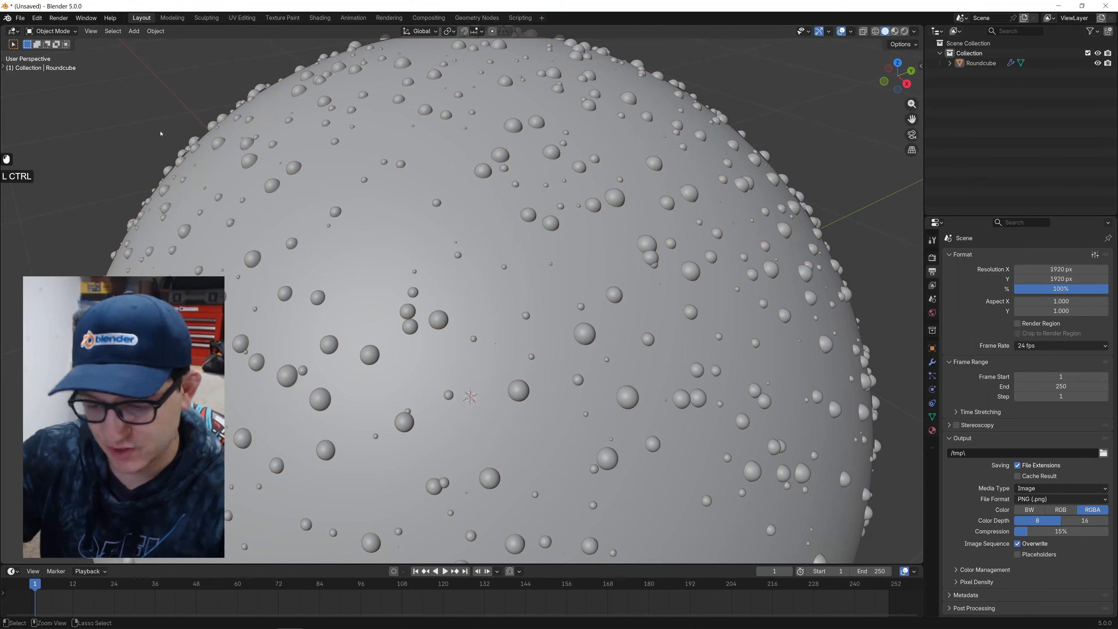
Start a new General file without saving the droplet scene and delete all default objects.
key(ctrl+n)
key(Return)
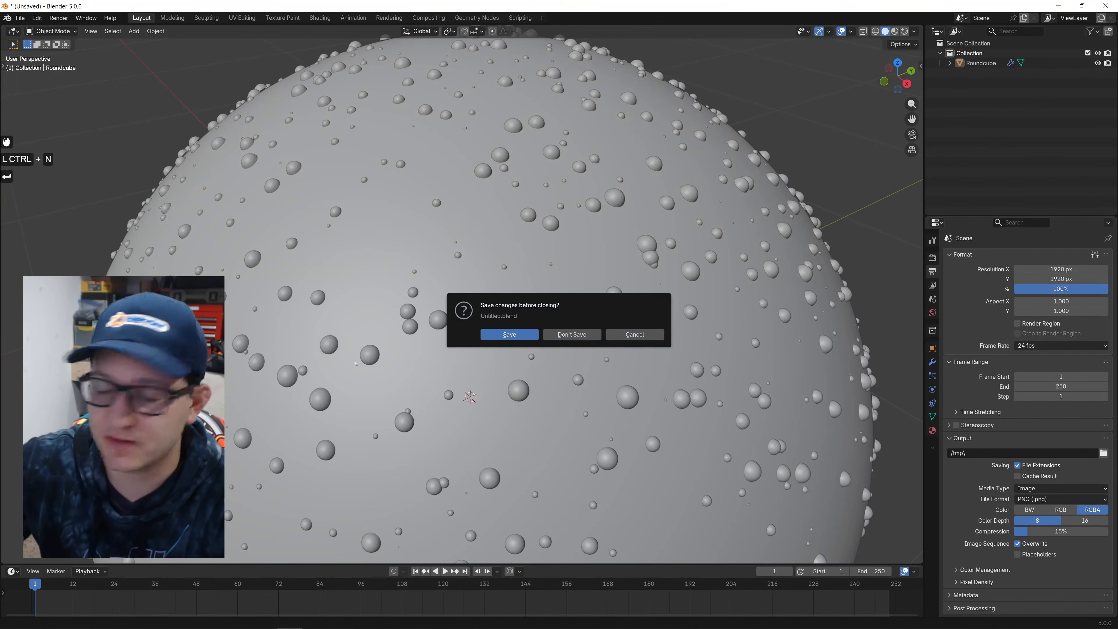
click(556, 337)
key(a)
key(x)
click(529, 311)
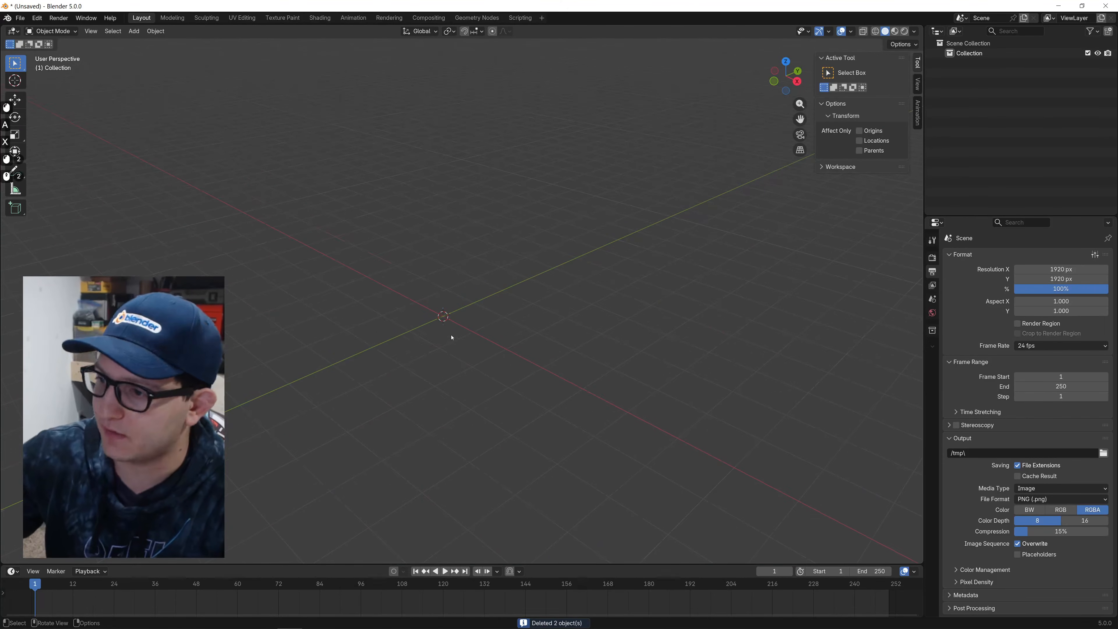
Add a cube to the empty scene and frame it in the viewport.
key(shift+a)
text(cube)
key(Return)
scroll(414, 321, up, 2)
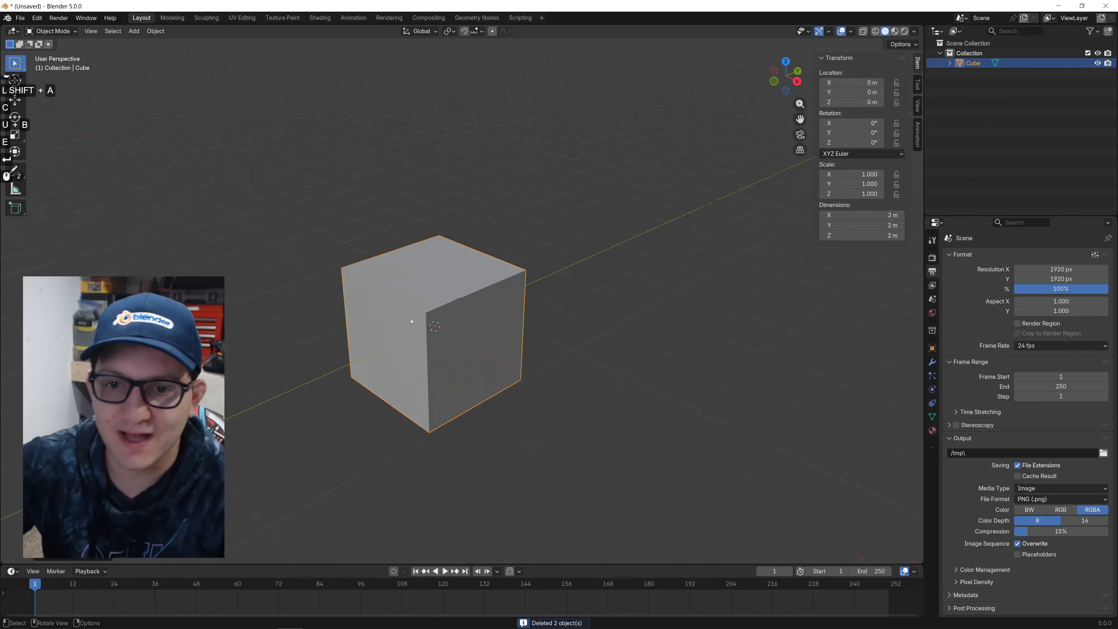
shift+middle_drag(412, 319, 448, 292)
scroll(440, 291, up, 2)
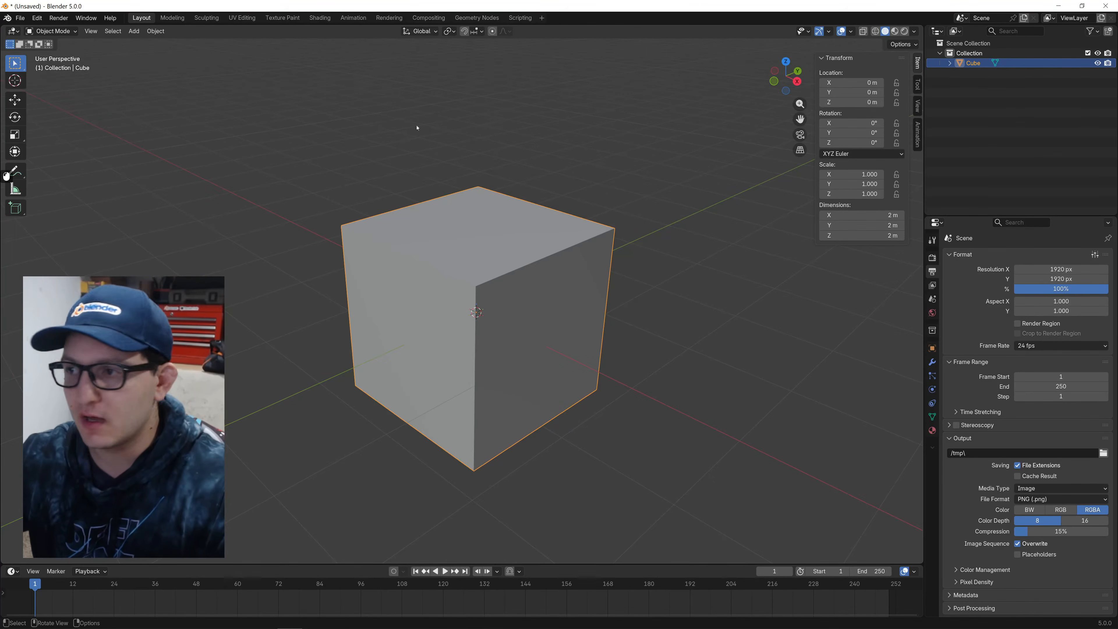
Create a geometry node tree on the cube and insert a Displace Geometry node between Group Input and Group Output.
click(477, 18)
click(458, 344)
key(shift+a)
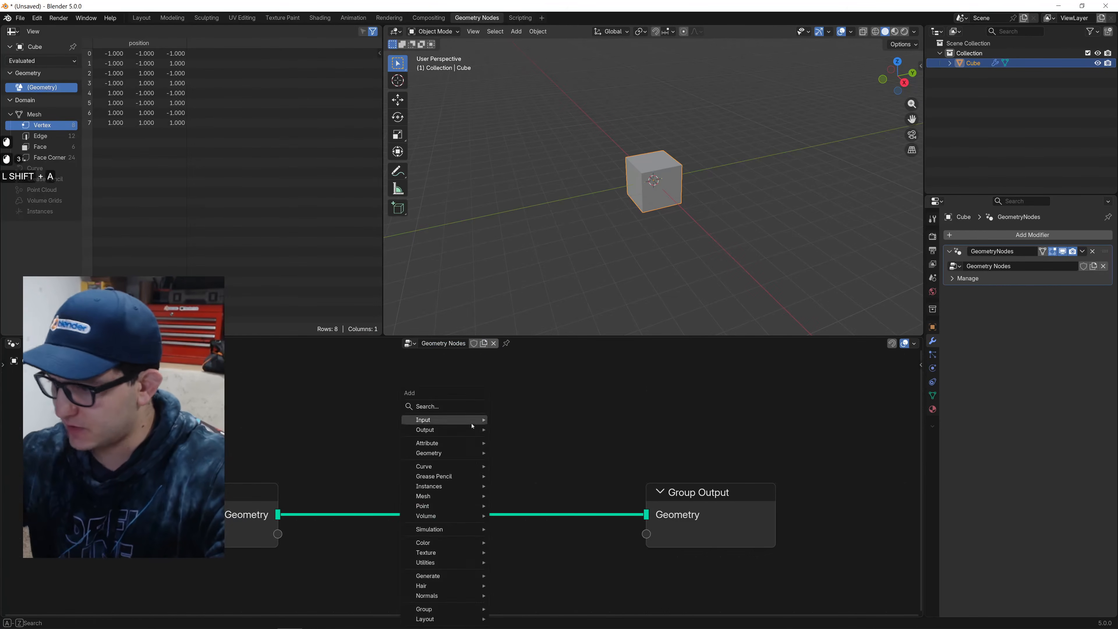
text(disp[la\)
key(BackSpace)
key(BackSpace)
key(BackSpace)
key(BackSpace)
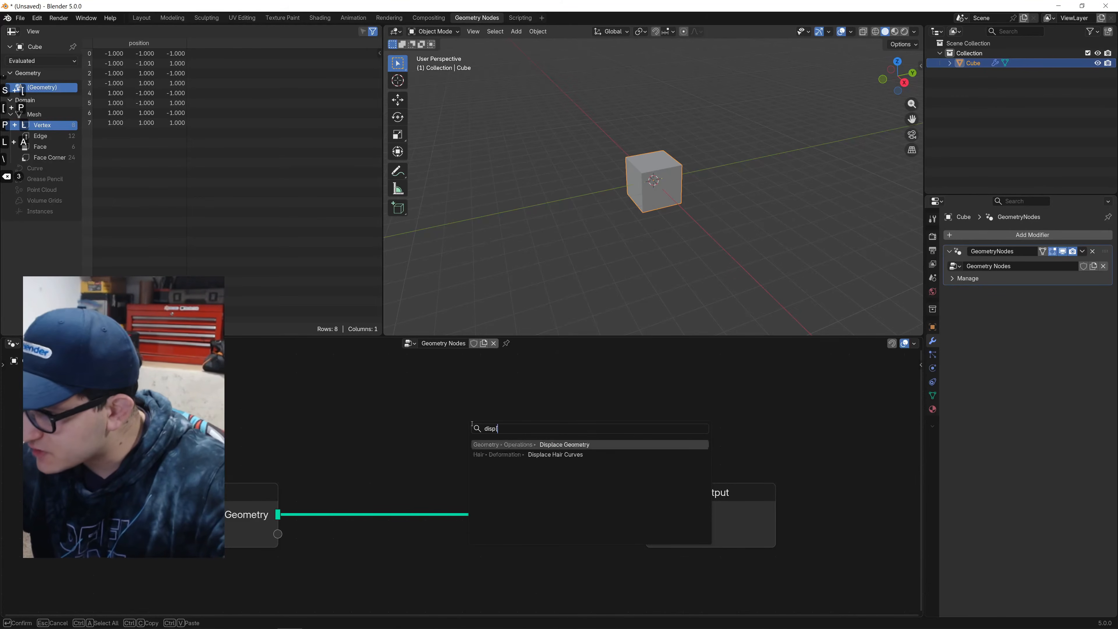
key(Return)
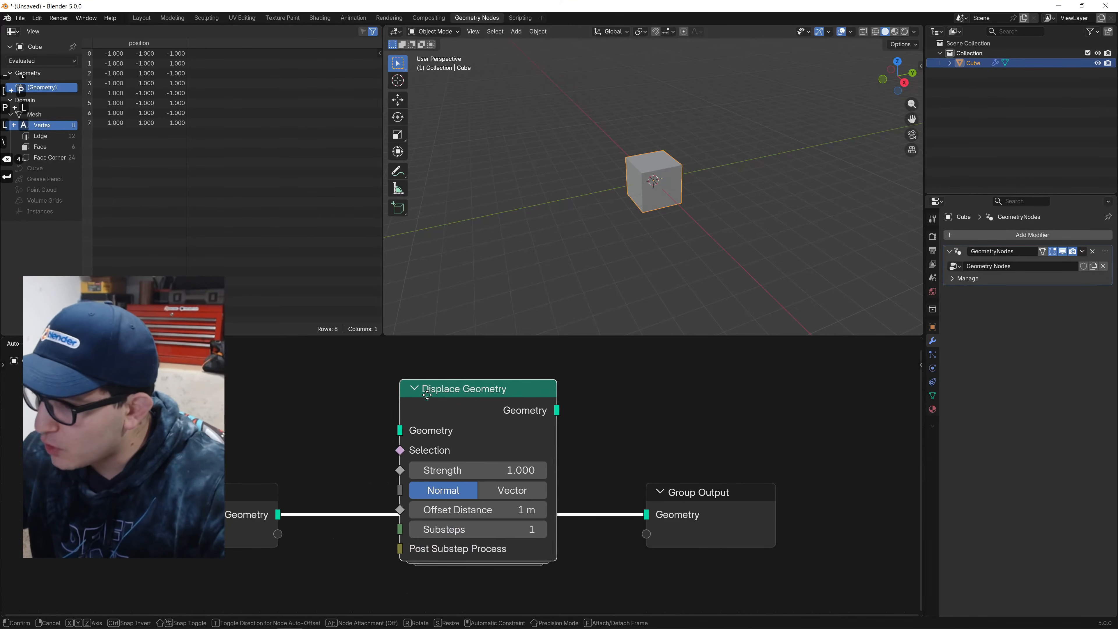
click(442, 417)
Set the Displace Geometry strength to 2.200 and try the Vector mode before returning to Normal.
drag(484, 498, 537, 499)
click(495, 518)
click(461, 520)
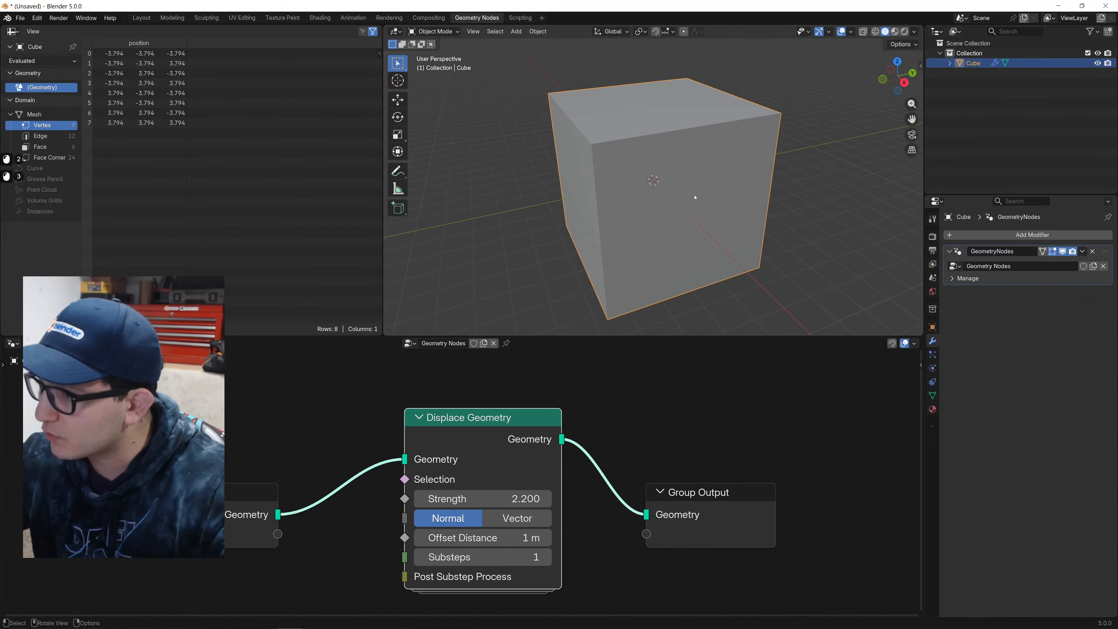
Replace the cube's mesh with a Monkey mesh in Edit Mode, using X-ray while editing.
key(Tab)
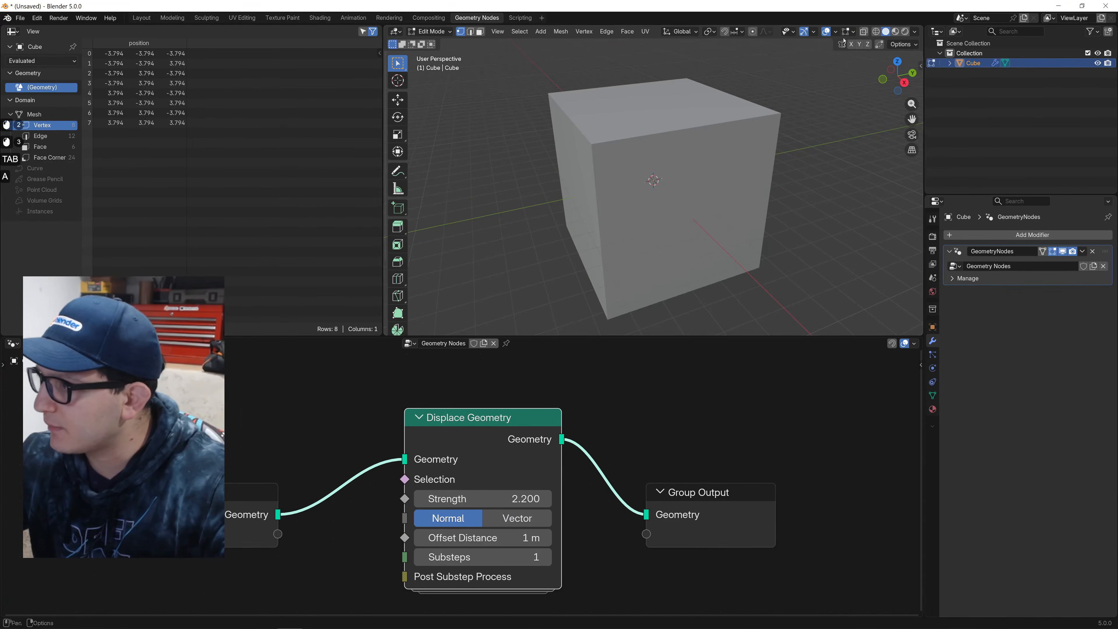
click(864, 31)
key(x)
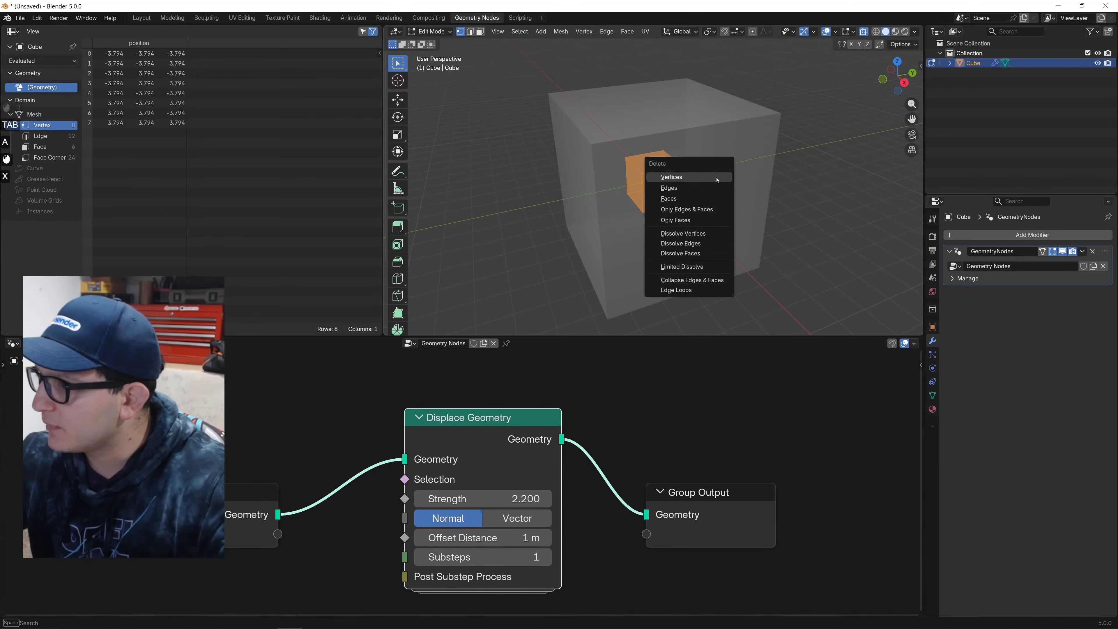
click(722, 174)
key(shift+a)
text(monke)
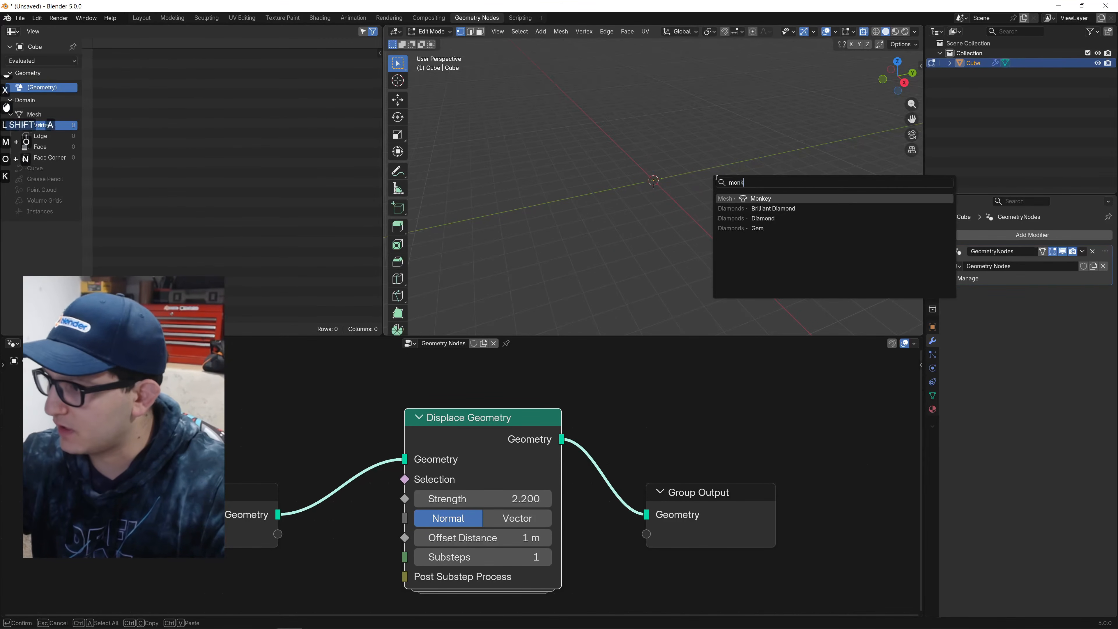
key(Return)
key(Tab)
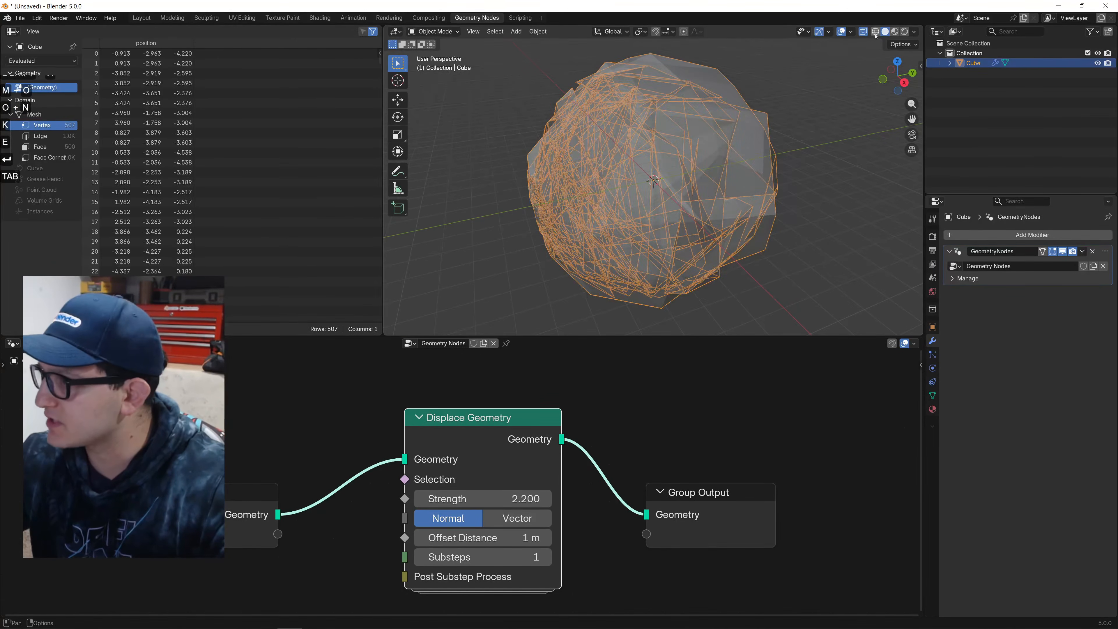
click(864, 32)
middle_drag(652, 110, 685, 105)
scroll(678, 119, down, 1)
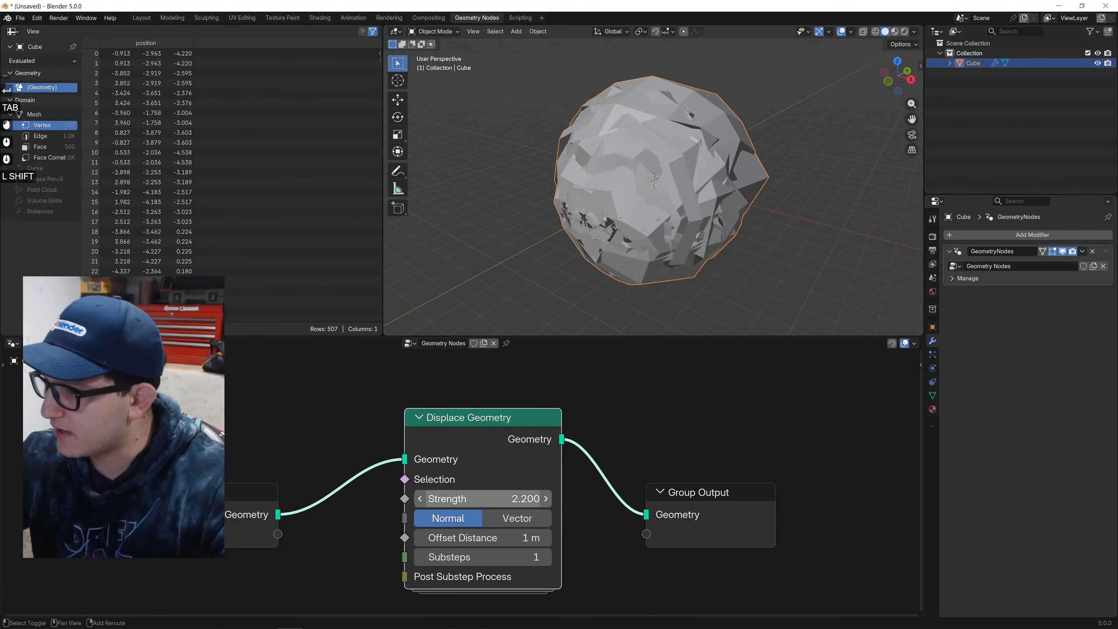
Set the Displace Geometry strength to -0.730 and compare the Vector and Normal modes on the monkey.
mouse_move(484, 499)
shift+mouse_down()
mouse_move(442, 499)
mouse_move(524, 497)
mouse_move(485, 497)
shift+mouse_up()
scroll(696, 194, up, 4)
click(517, 518)
click(448, 518)
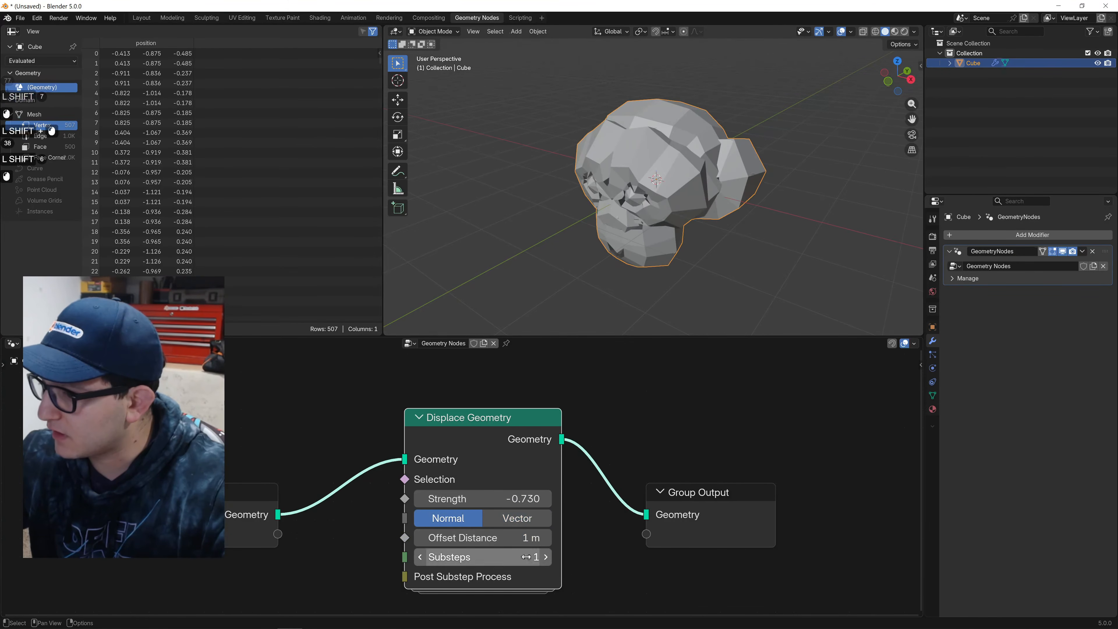
Set the Displace Geometry node to 4 substeps, 0.5 m offset distance and 1.770 strength.
click(545, 557)
click(546, 557)
click(546, 557)
mouse_move(521, 539)
mouse_down()
mouse_move(548, 539)
mouse_move(519, 539)
mouse_up()
drag(483, 498, 556, 499)
Look through the internal nodes of the Displace Geometry group and return to the main node tree.
key(Tab)
scroll(484, 475, down, 13)
middle_drag(479, 466, 292, 433)
key(Tab)
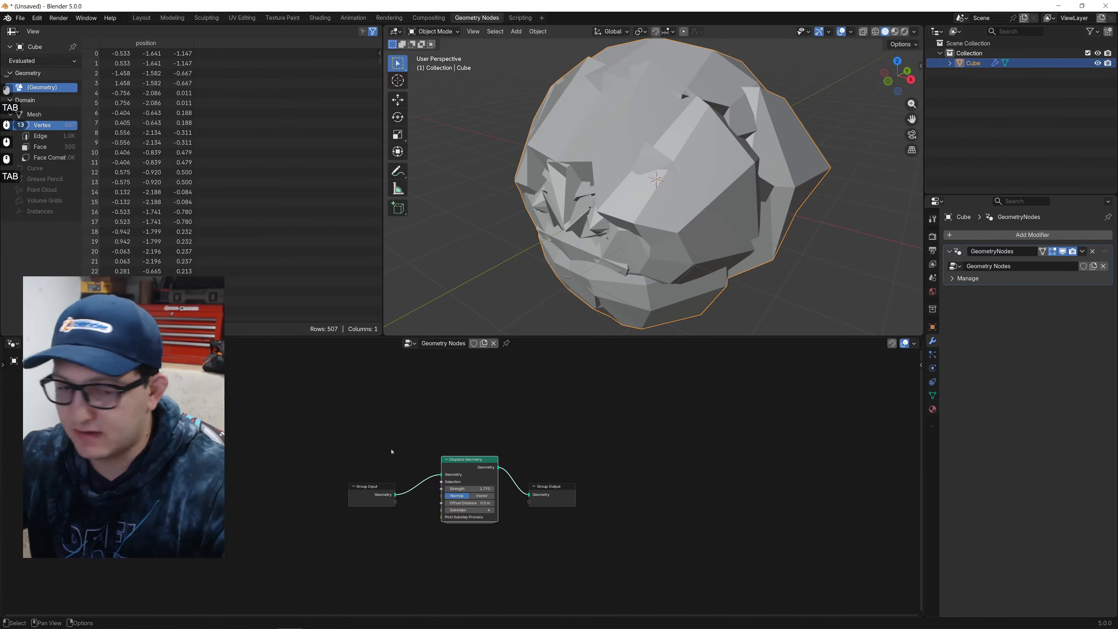
scroll(396, 452, up, 2)
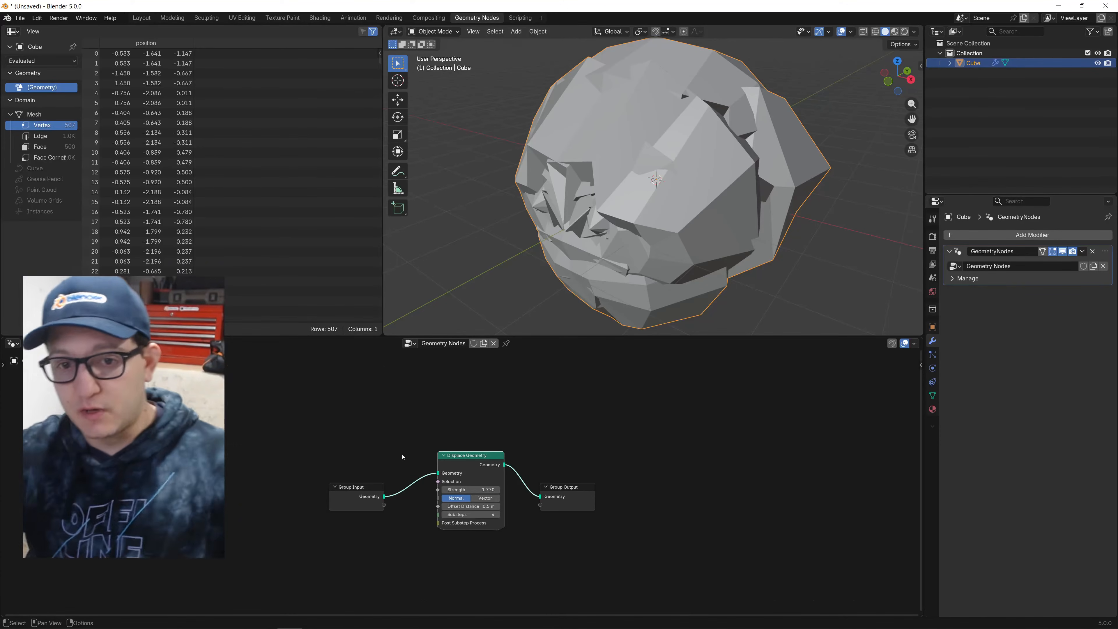
Start a new General file without saving the displaced monkey and clear out the default objects.
key(ctrl+n)
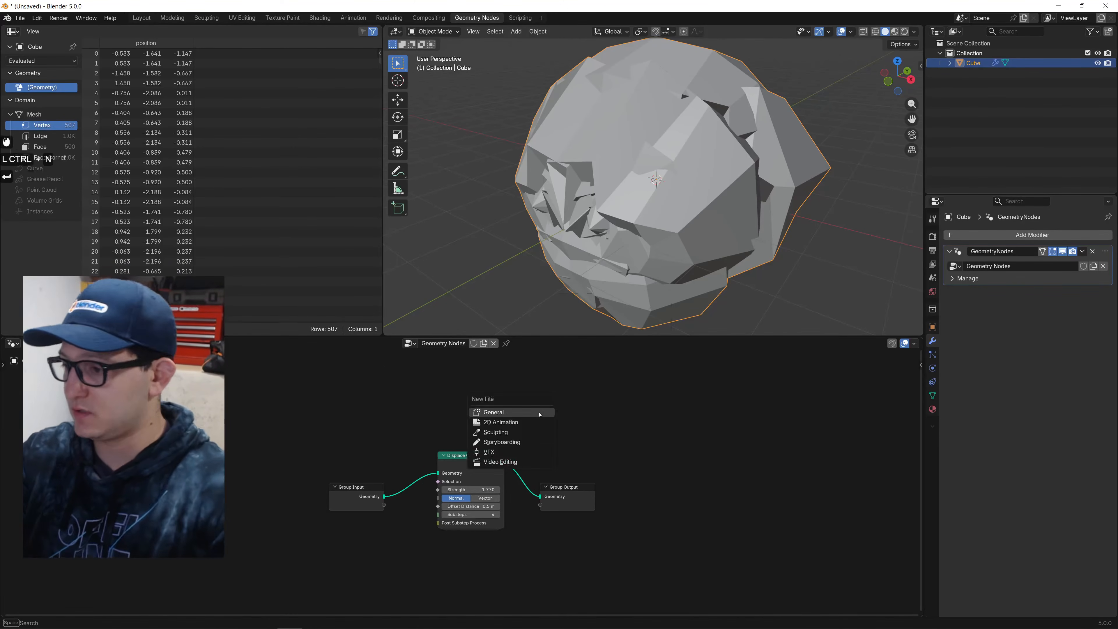
key(Return)
click(572, 334)
key(a)
key(x)
click(592, 265)
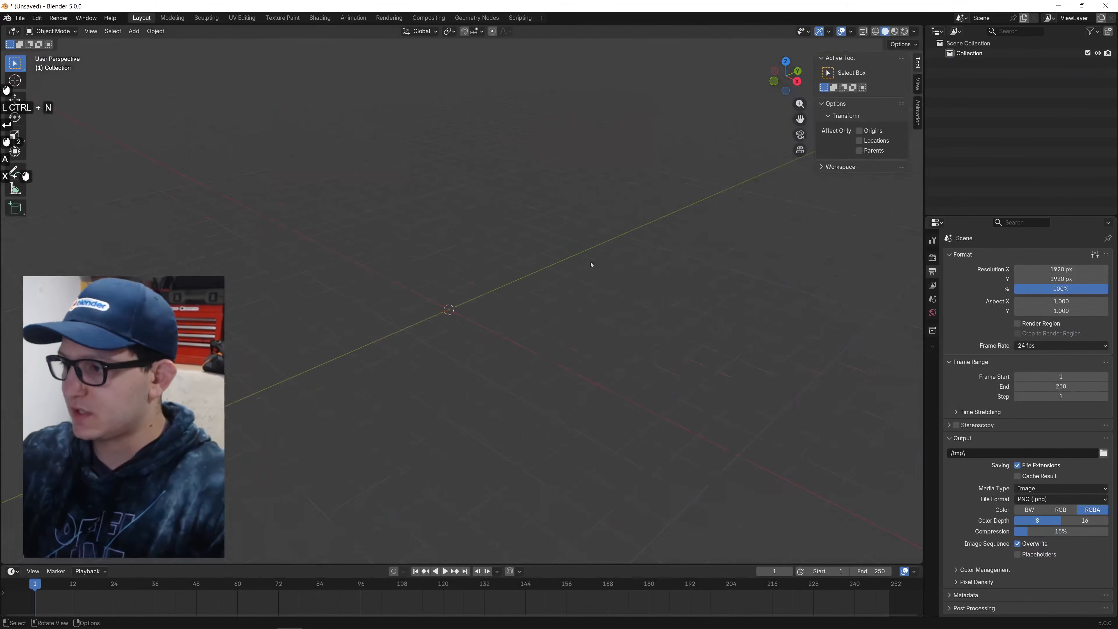
Add a new cube at the origin of the empty scene.
key(shift+a)
text(cube)
key(Return)
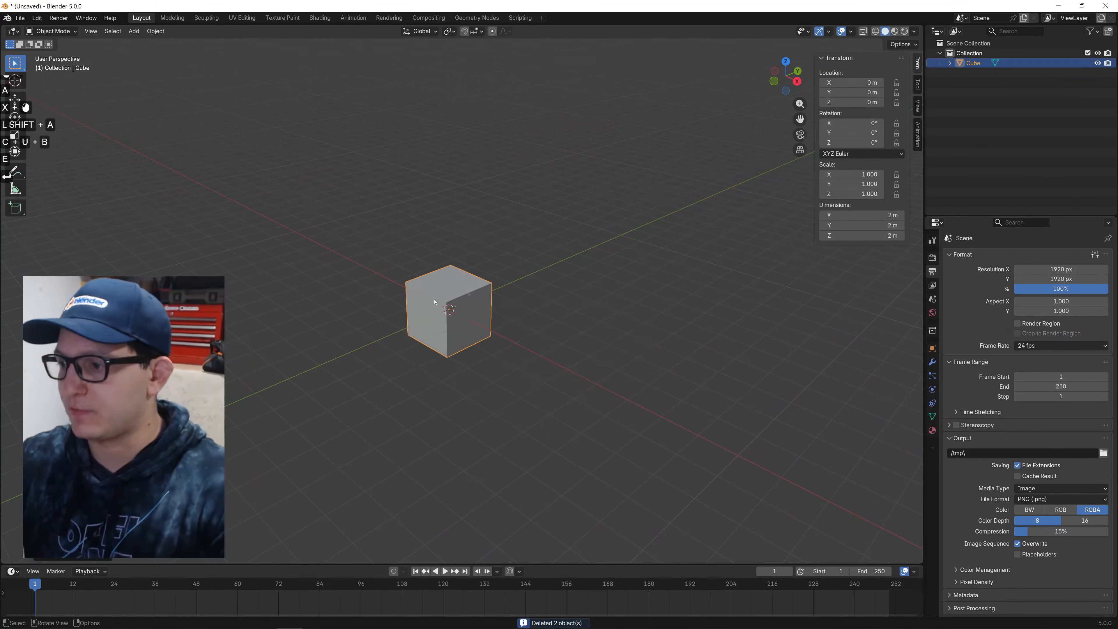
Open the Geometry Nodes workspace and create a new geometry node tree on the cube.
click(477, 17)
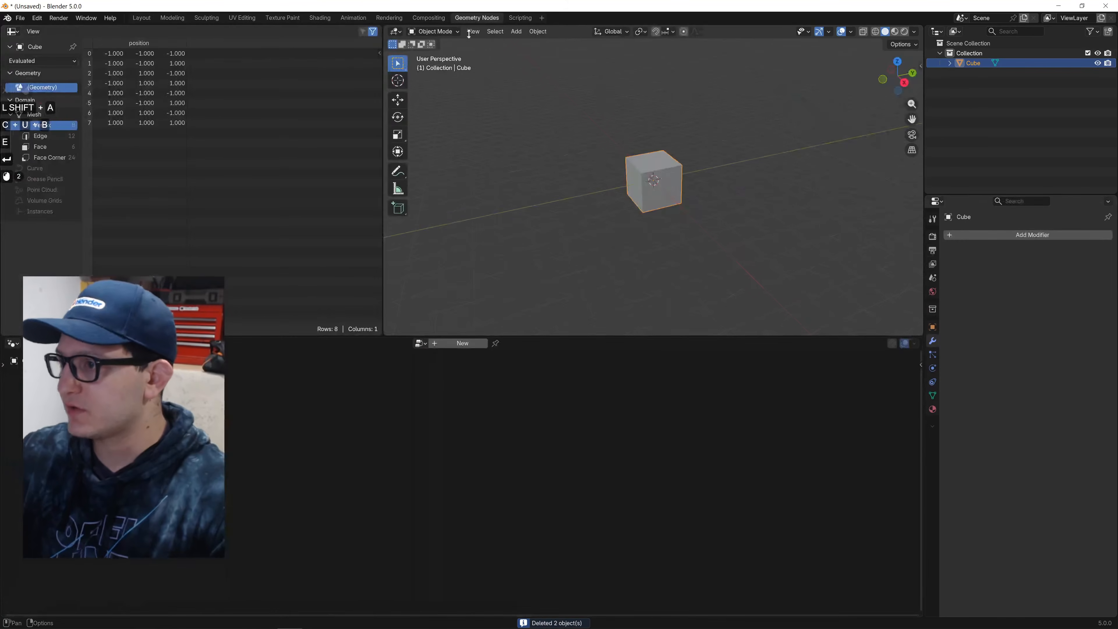
scroll(656, 190, up, 6)
shift+middle_drag(666, 189, 642, 190)
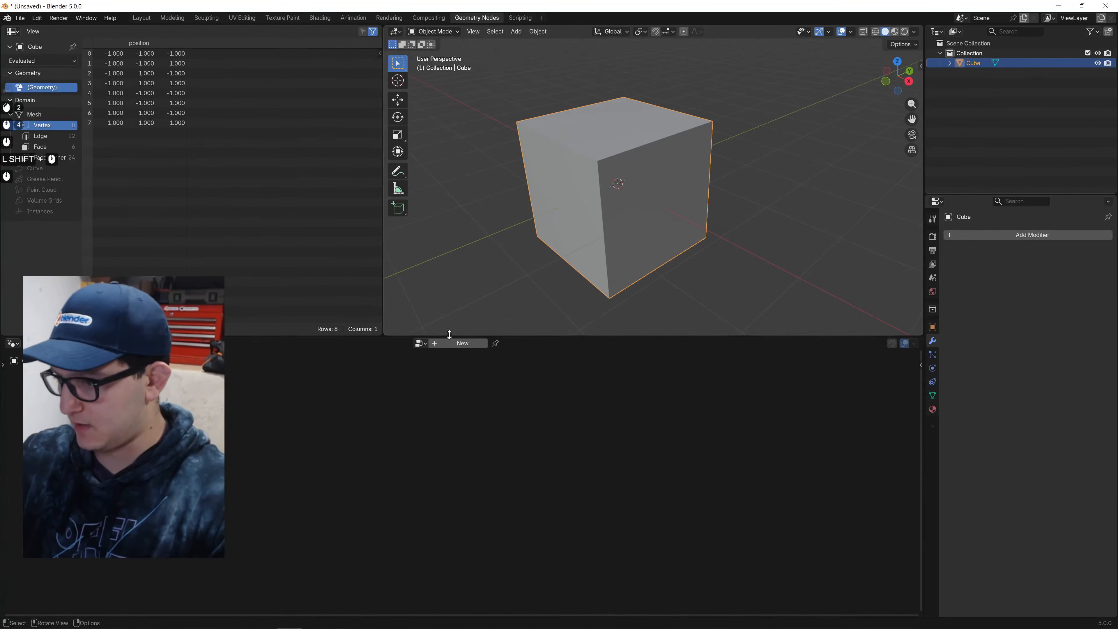
click(459, 343)
shift+middle_drag(460, 447, 521, 435)
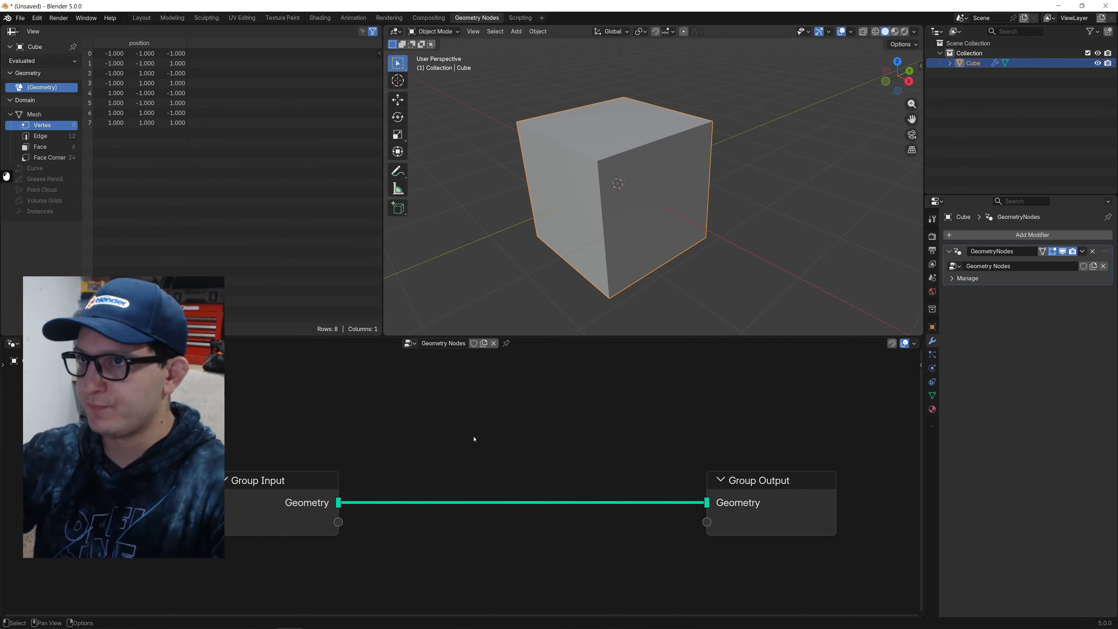
Add a Cylinder node, connect its Mesh to the Group Output's Geometry, and move the Group Input node aside.
key(shift+a)
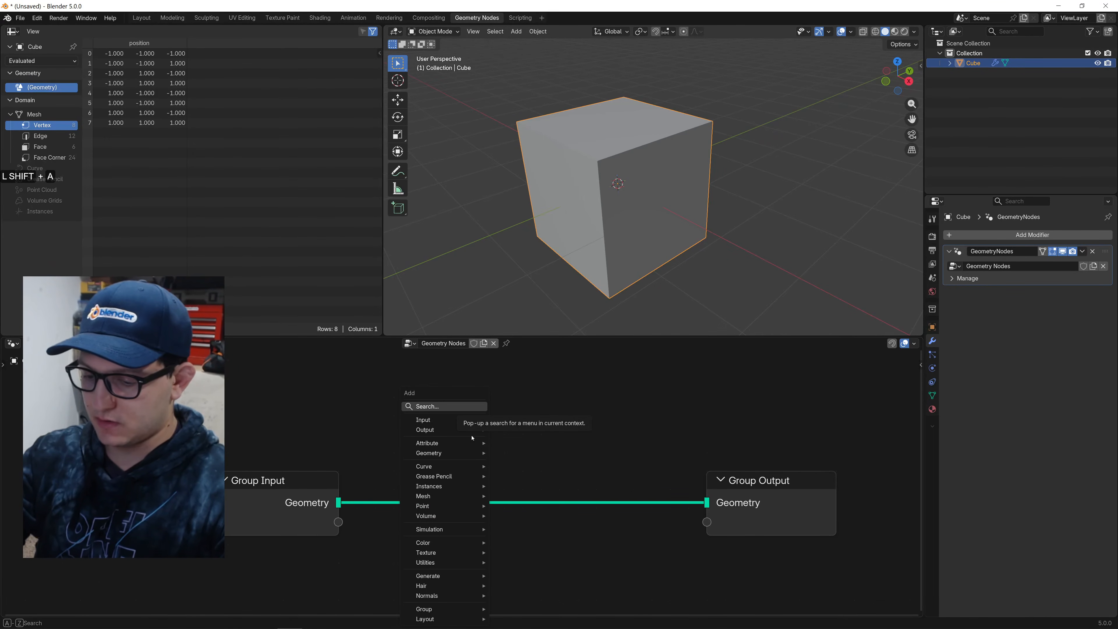
text(cyl)
key(Return)
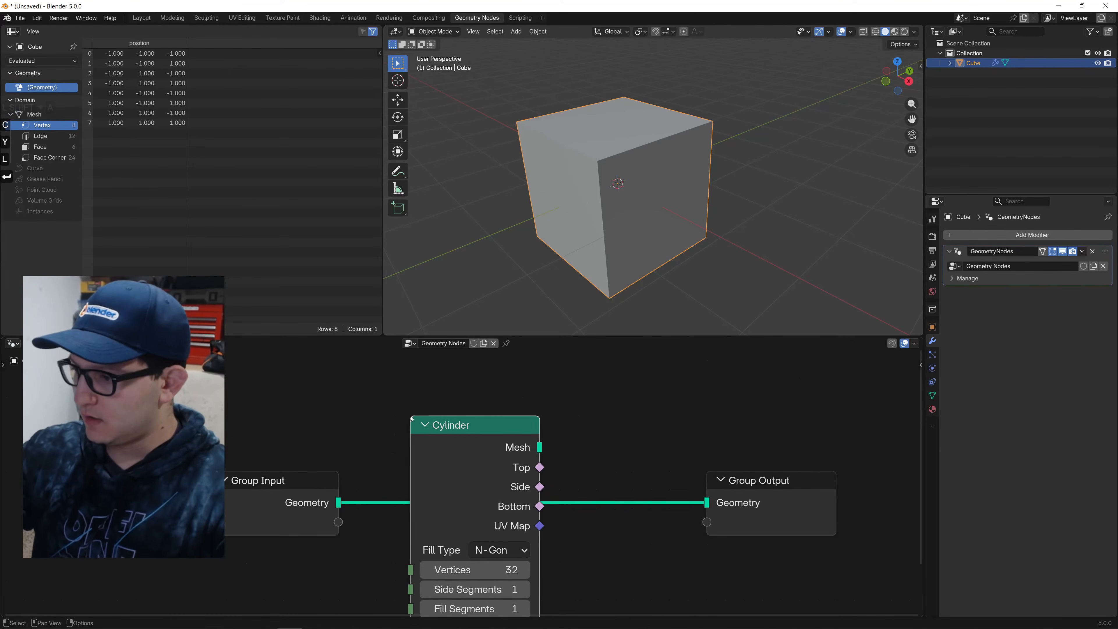
click(538, 447)
drag(538, 447, 707, 503)
drag(282, 480, 229, 458)
Set the Cylinder node's radius to 0.19 m.
middle_drag(438, 517, 395, 417)
shift+drag(431, 528, 389, 529)
middle_drag(497, 430, 446, 469)
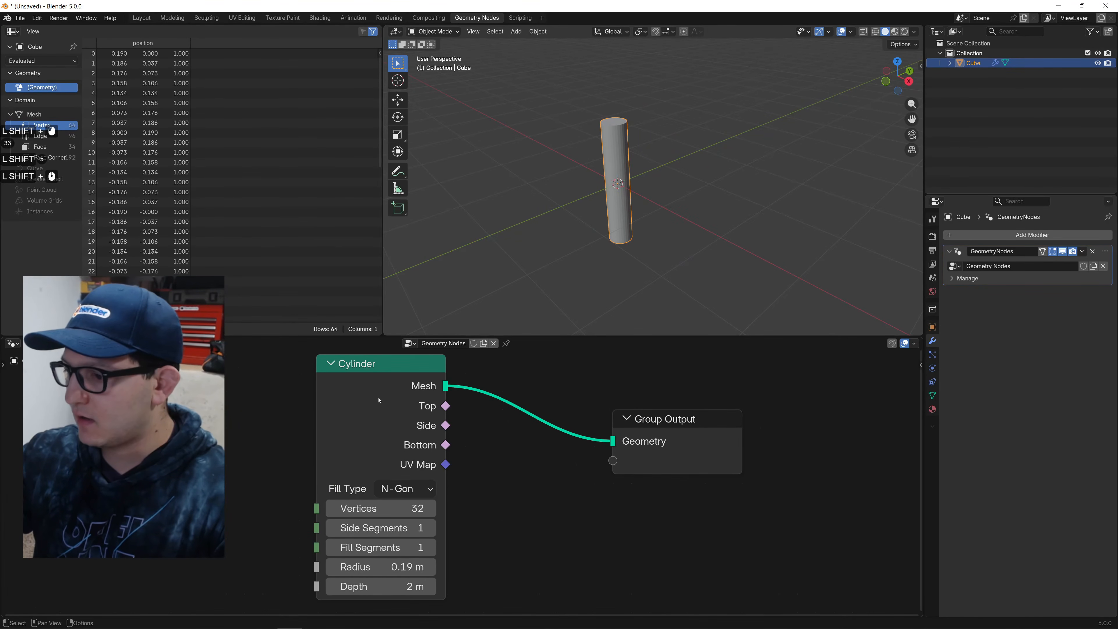
Insert a Set Position node between the Cylinder and the Group Output.
key(shift+a)
text(set p)
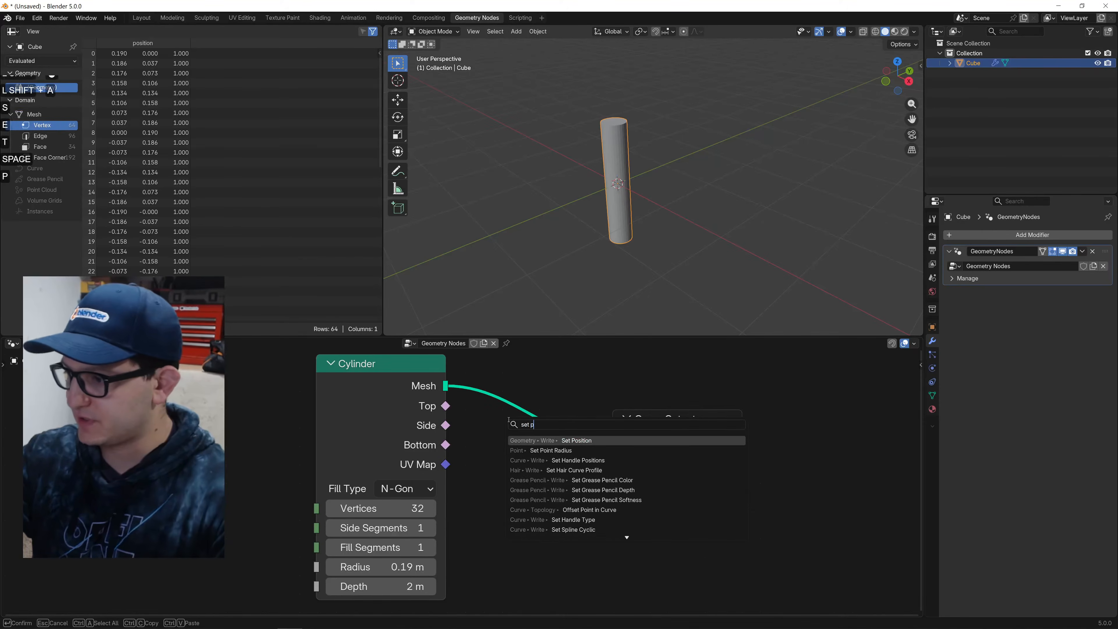
key(Return)
click(490, 467)
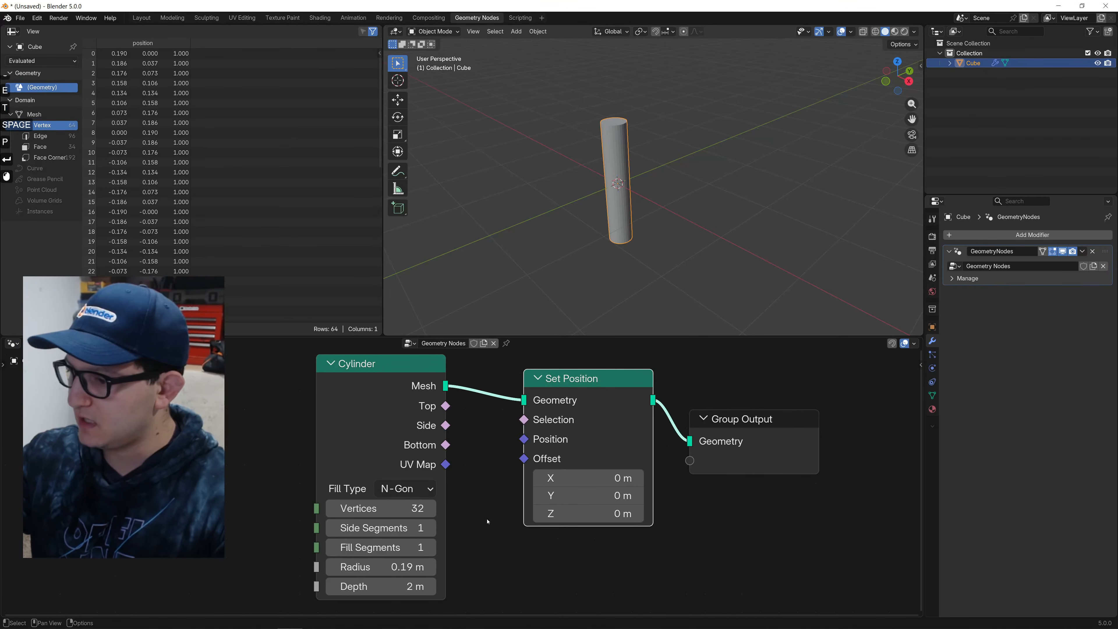
Set the Cylinder node's depth to 1 m.
click(382, 587)
text(1)
click(465, 554)
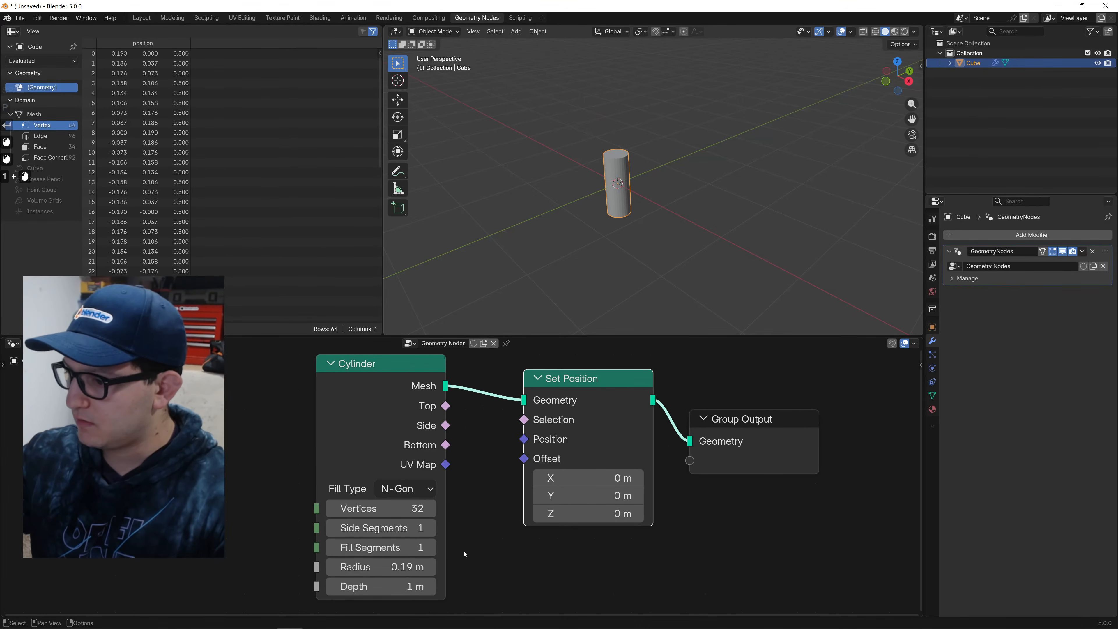
middle_drag(465, 554, 474, 537)
click(276, 506)
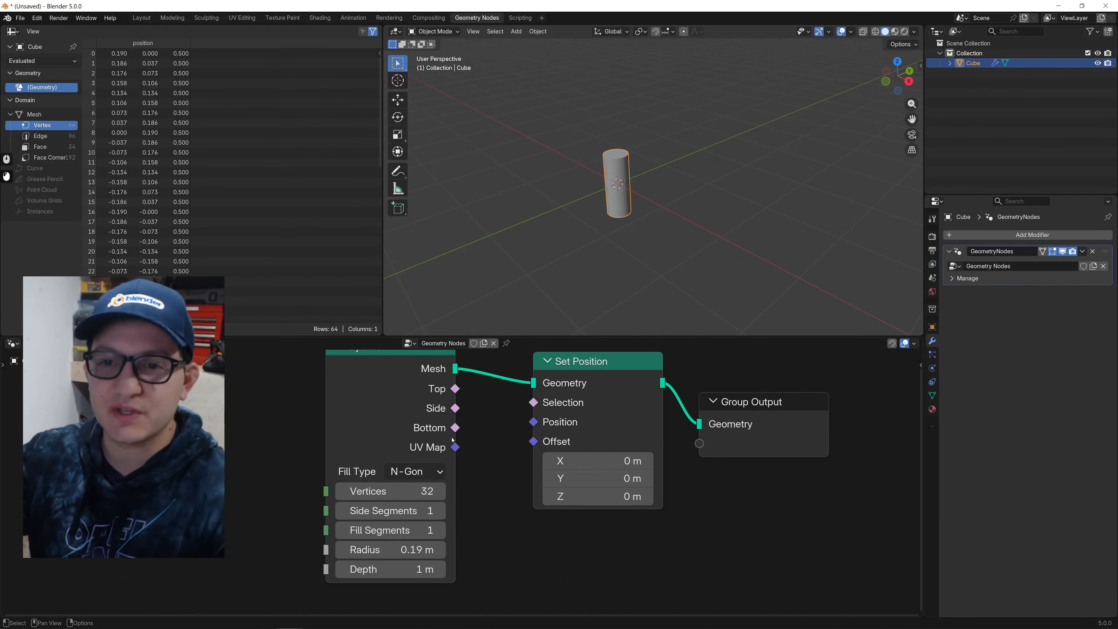
scroll(618, 202, up, 4)
shift+middle_drag(619, 202, 669, 194)
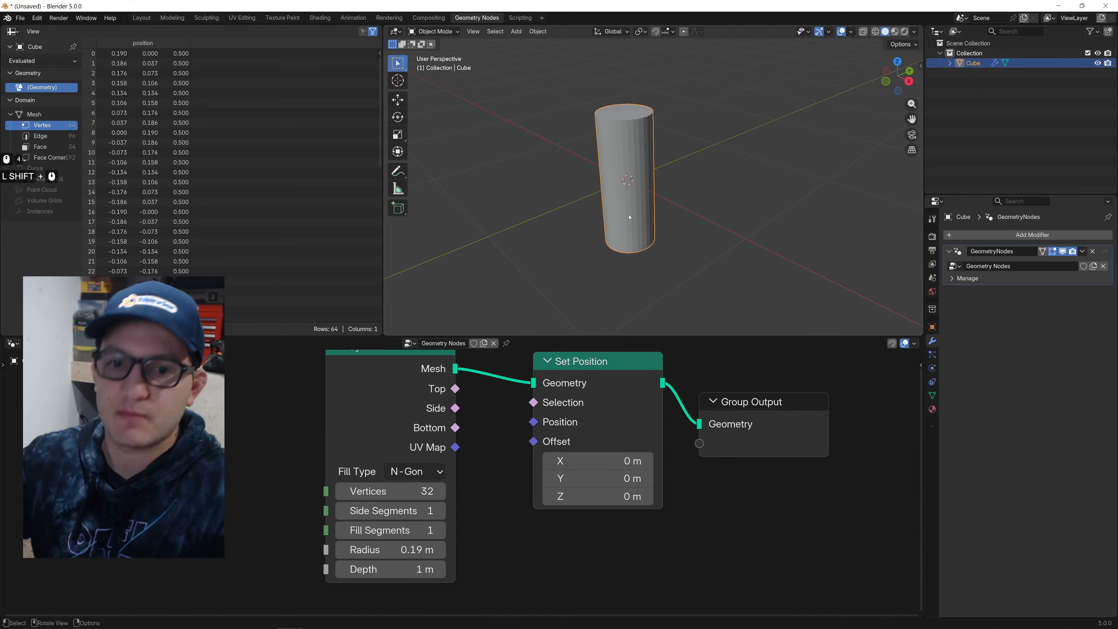
Add a Value node and place it beside the Cylinder node's inputs.
shift+middle_drag(250, 458, 324, 447)
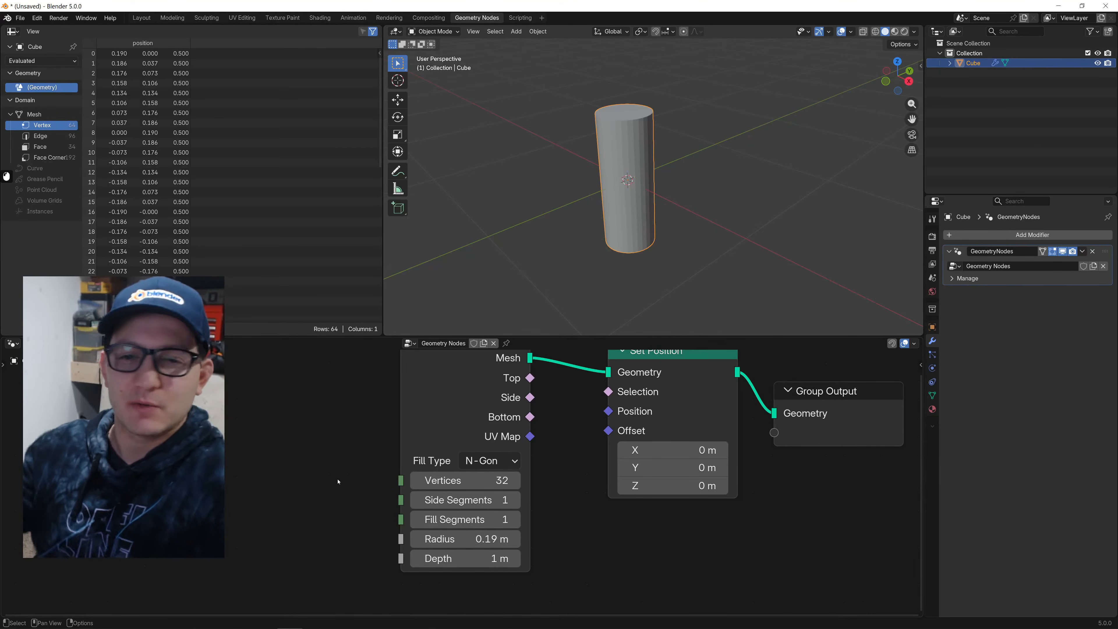
scroll(338, 482, up, 2)
scroll(319, 486, down, 3)
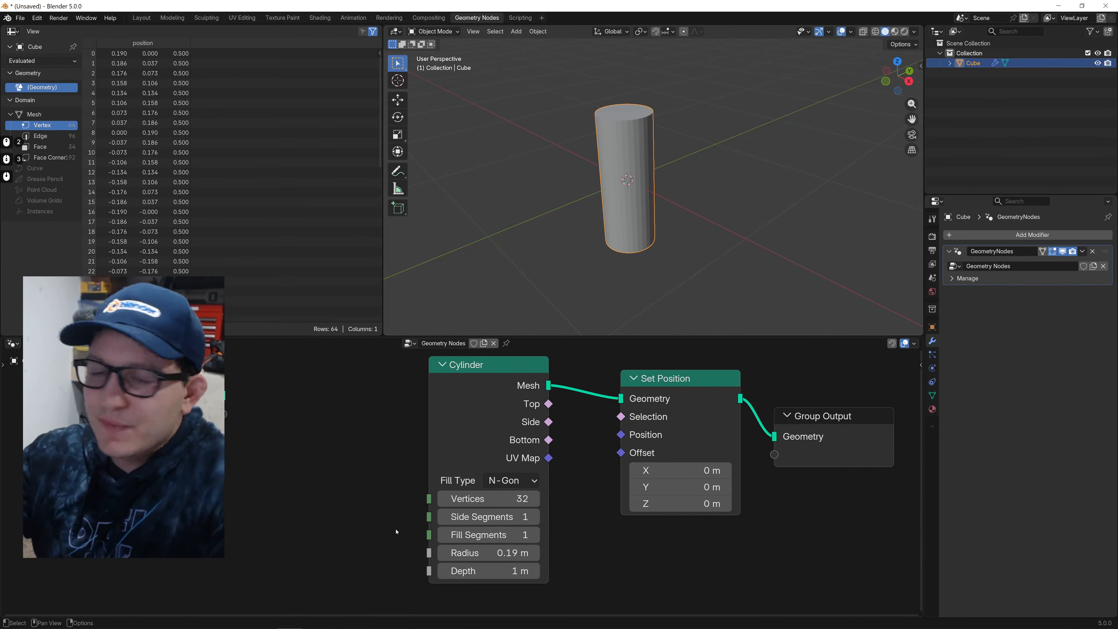
click(301, 499)
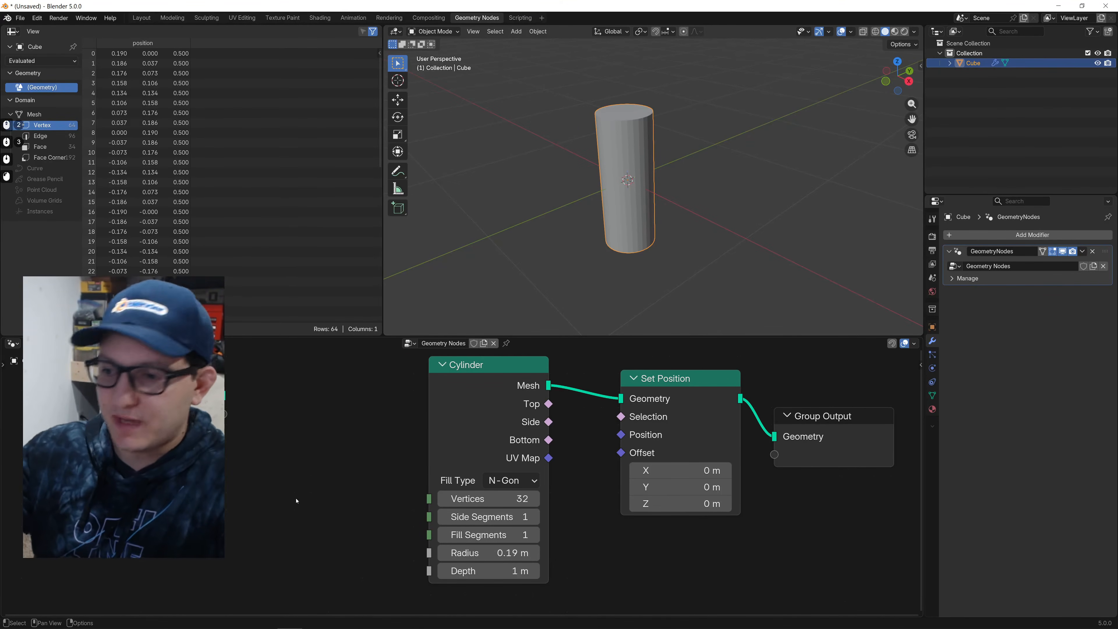
key(shift+a)
text(vl)
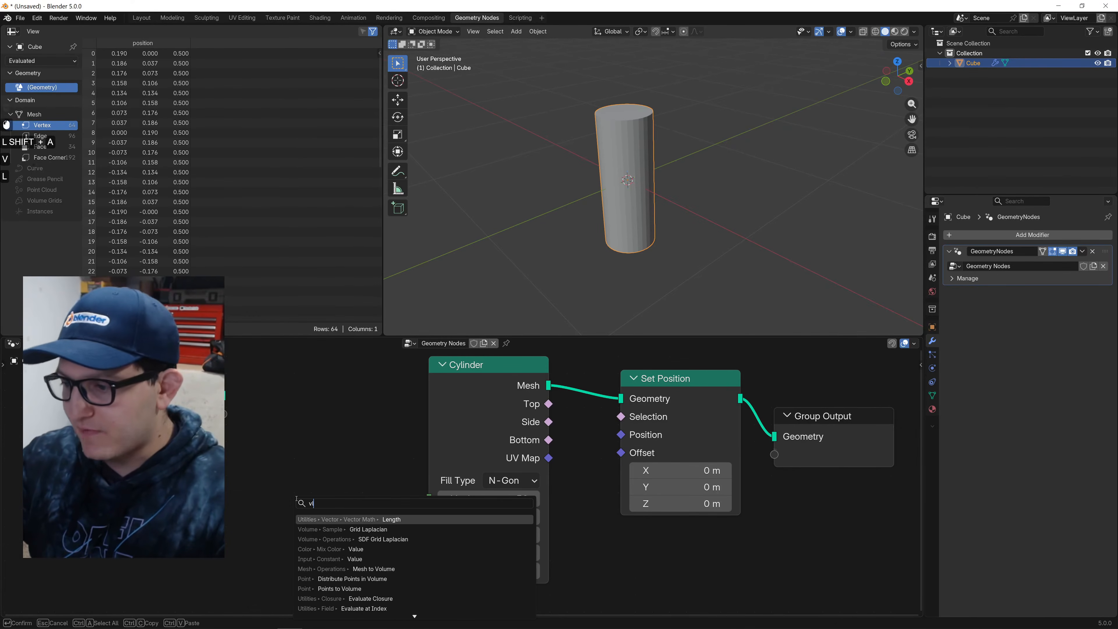
key(shift+super+Print)
text(al)
key(Return)
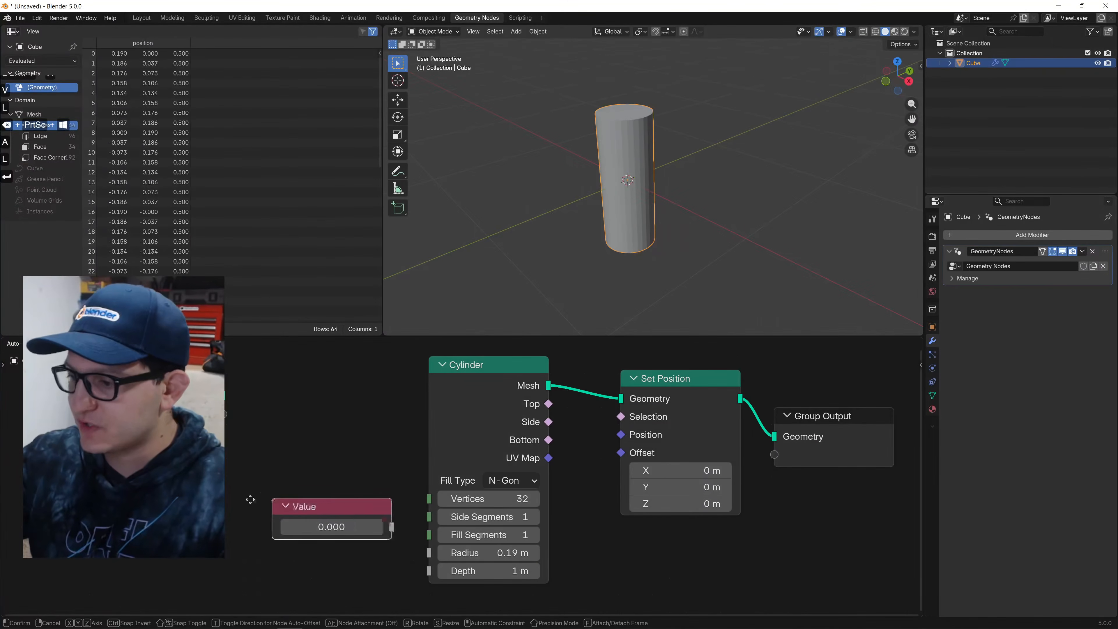
click(246, 531)
Set the Value node to 1, connect it to the Cylinder's Depth, and move it closer to the Cylinder node.
click(246, 532)
text(1)
click(288, 510)
drag(289, 512, 421, 560)
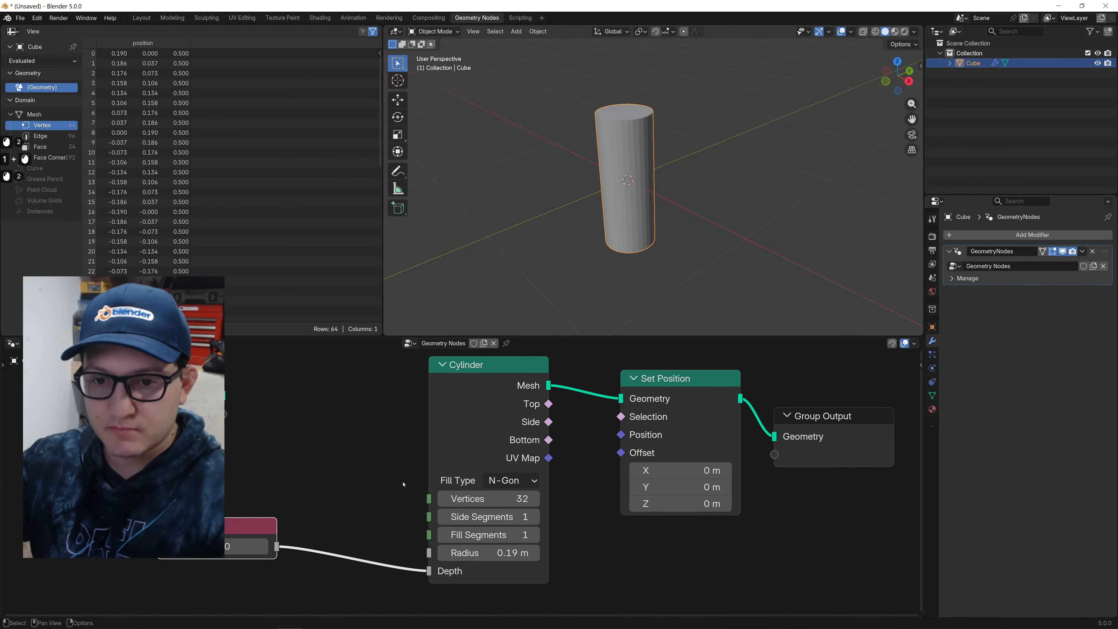
middle_drag(304, 489, 391, 490)
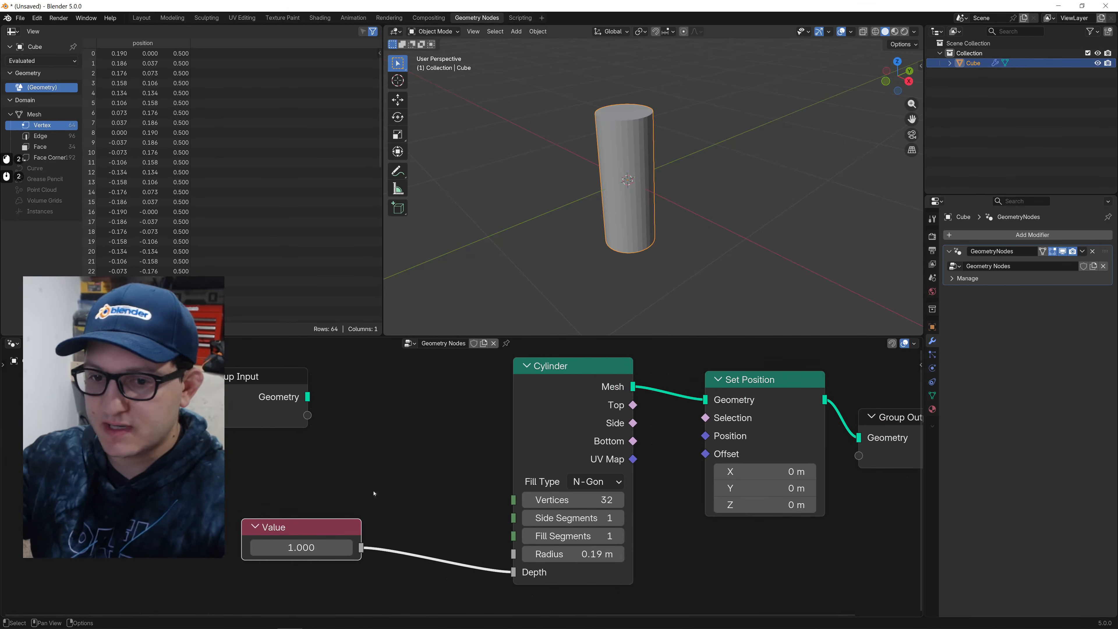
drag(308, 528, 404, 528)
middle_drag(443, 492, 387, 494)
Set the Set Position node's Z offset to 0.5 m.
drag(692, 467, 686, 466)
drag(687, 506, 739, 506)
click(705, 506)
text(.5)
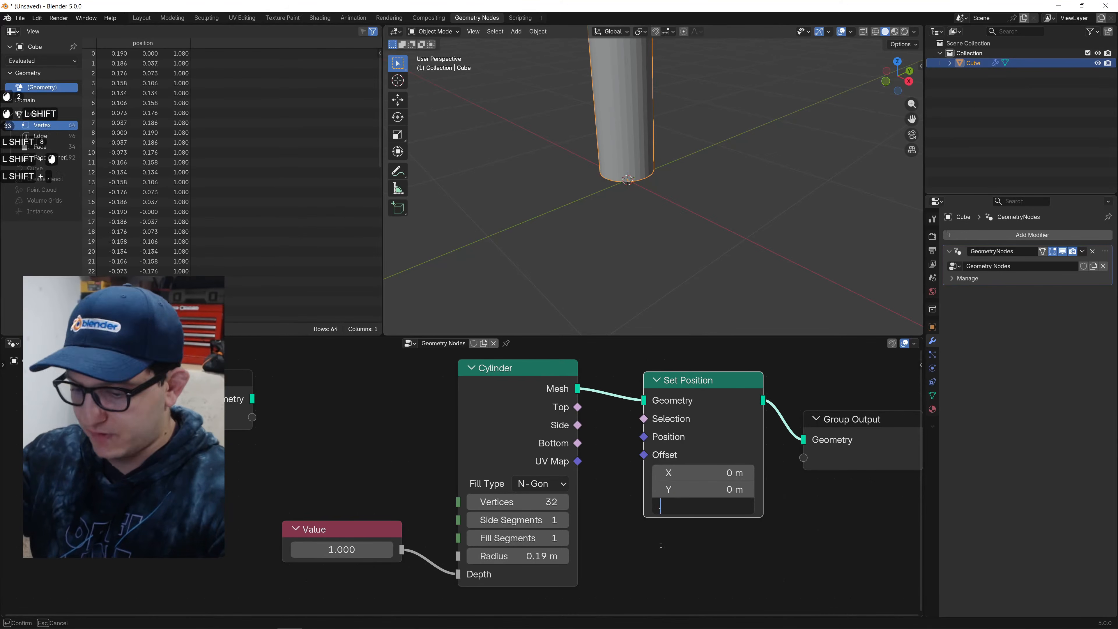
key(Return)
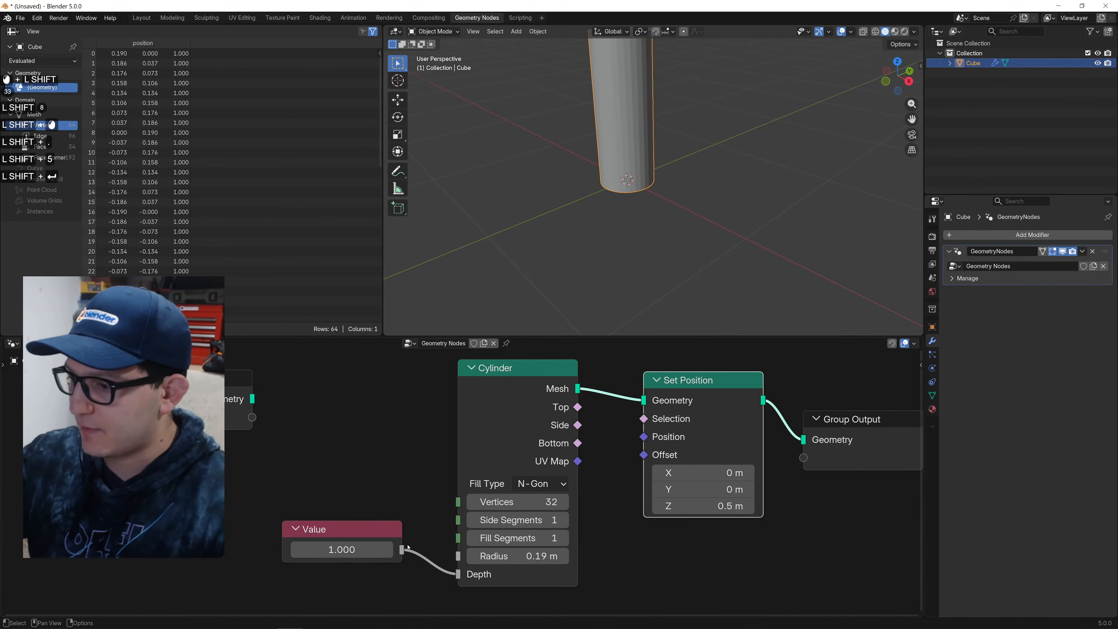
Add a Math node fed by the Value node, change its operation to Multiply, and place it below the Cylinder node.
drag(402, 549, 621, 559)
text(math)
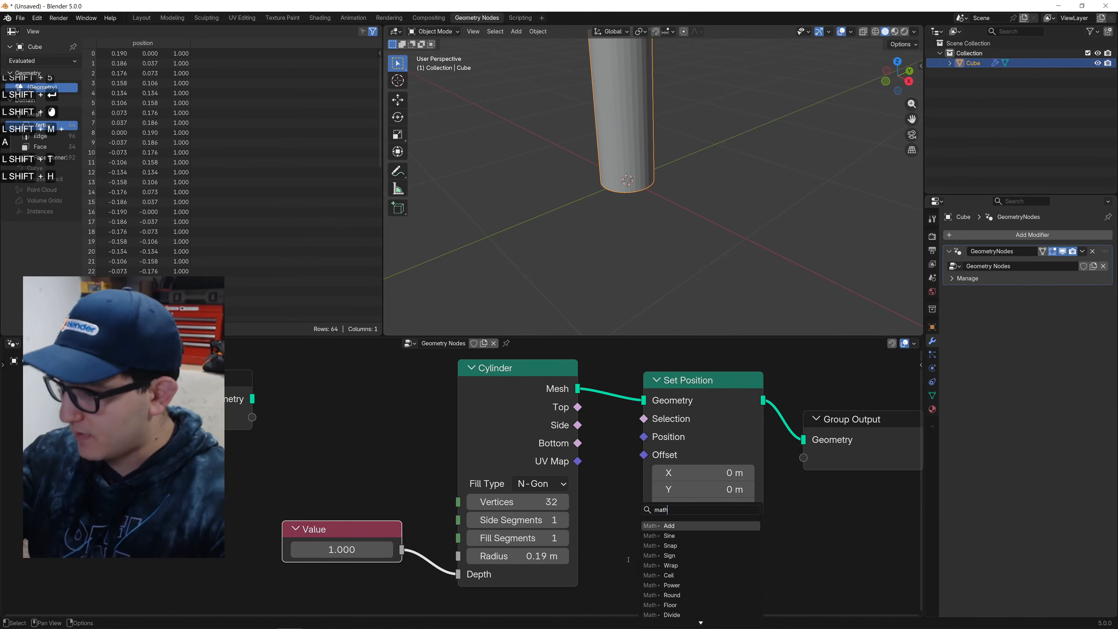
key(Return)
click(629, 559)
middle_drag(584, 535, 458, 458)
click(572, 510)
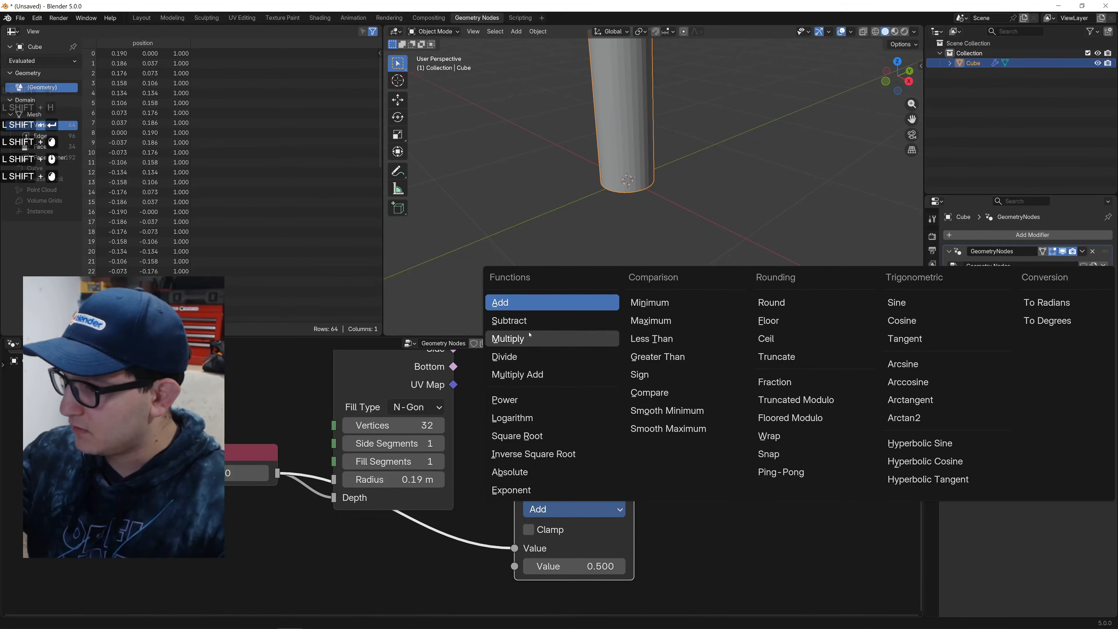
click(508, 339)
drag(634, 487, 720, 453)
drag(582, 472, 391, 529)
middle_drag(519, 443, 602, 467)
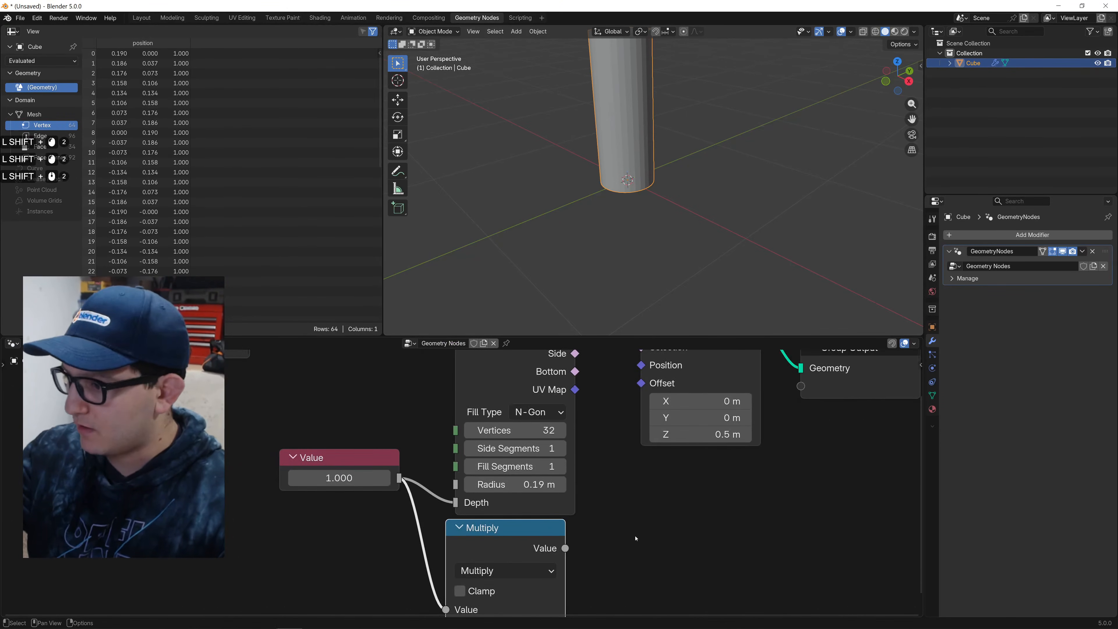
Add a Combine XYZ node, link its Vector to Set Position's Offset, and feed the Multiply result into its Z.
key(shift+a)
text(combine)
key(Return)
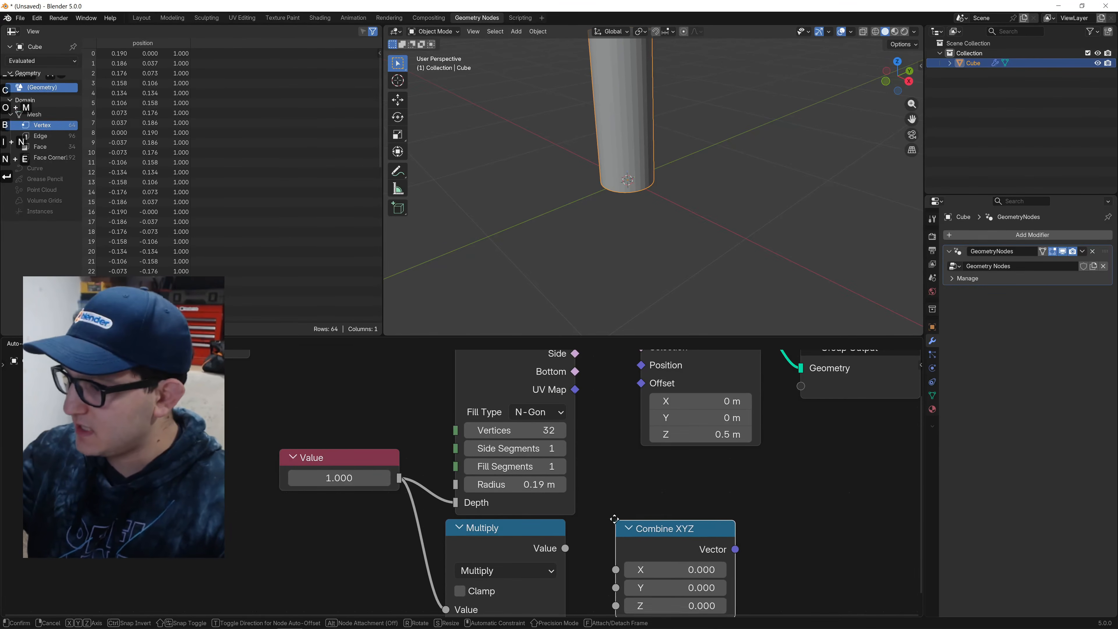
click(598, 500)
drag(718, 531, 641, 383)
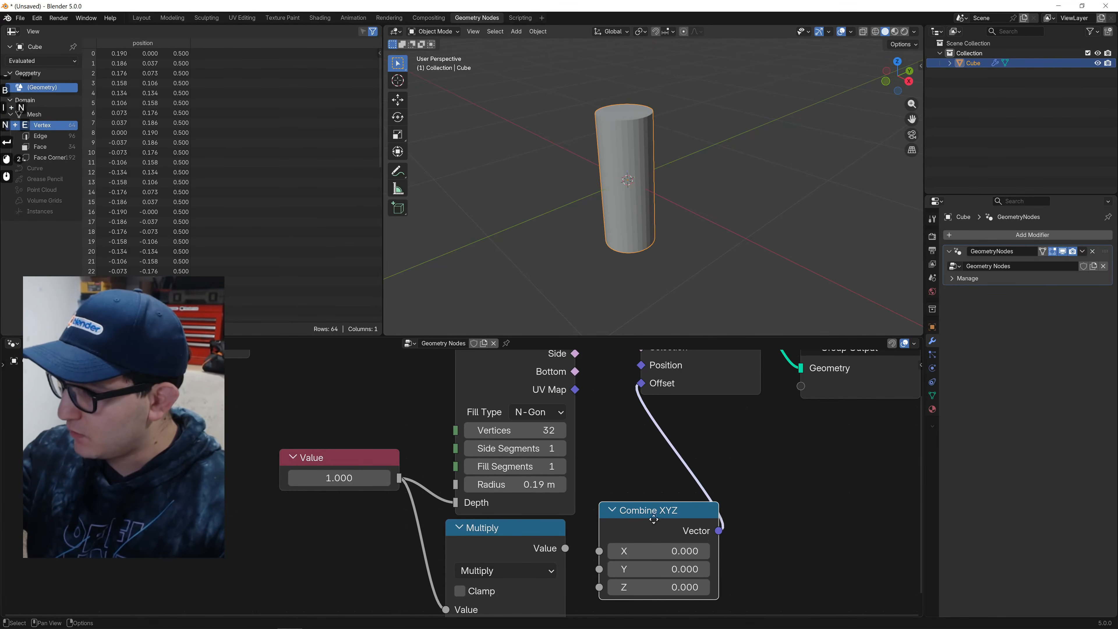
middle_drag(653, 519, 654, 468)
drag(565, 496, 600, 535)
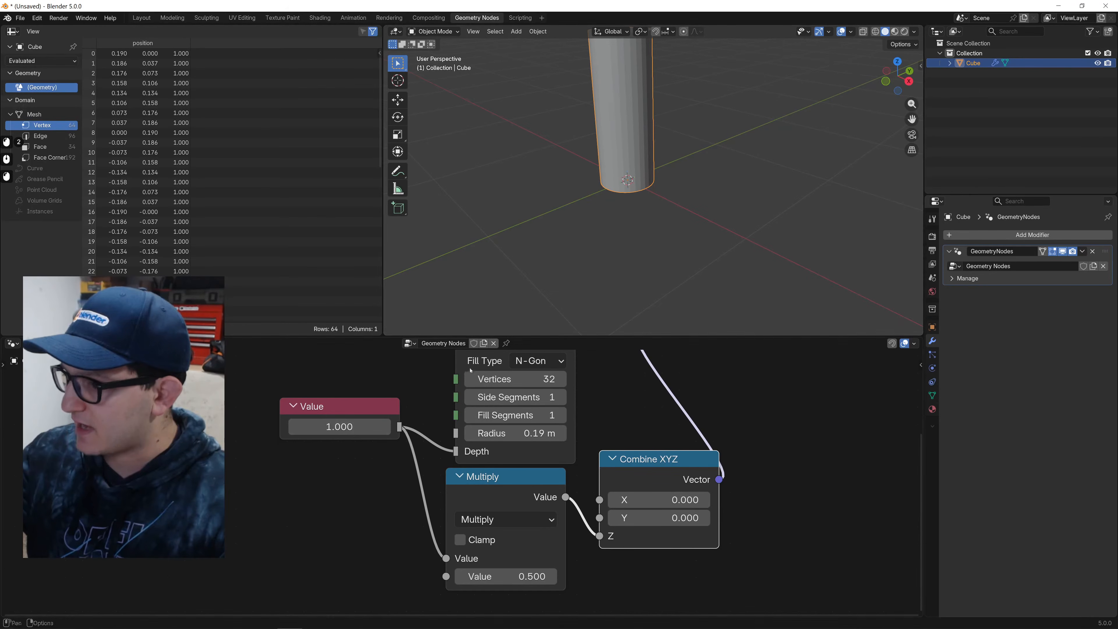
Vary the Value node's number to test the cylinder's height, finishing at 1.27.
scroll(655, 181, down, 2)
mouse_move(654, 181)
shift+middle_down()
mouse_move(651, 235)
mouse_move(655, 190)
shift+middle_up()
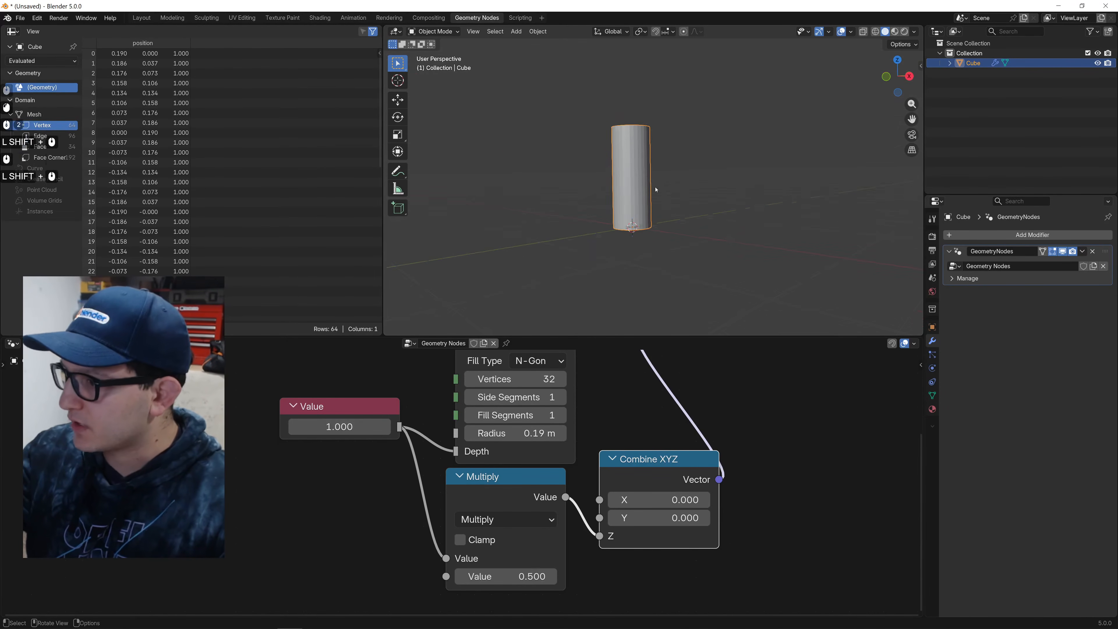
mouse_move(340, 427)
mouse_down()
mouse_move(362, 427)
mouse_move(302, 427)
mouse_move(365, 426)
mouse_move(316, 426)
mouse_move(355, 426)
mouse_up()
middle_drag(562, 462, 517, 518)
scroll(663, 229, up, 2)
mouse_move(663, 228)
middle_down()
mouse_move(667, 188)
mouse_move(634, 226)
mouse_move(691, 228)
mouse_move(673, 240)
middle_up()
scroll(641, 186, down, 3)
scroll(654, 210, up, 1)
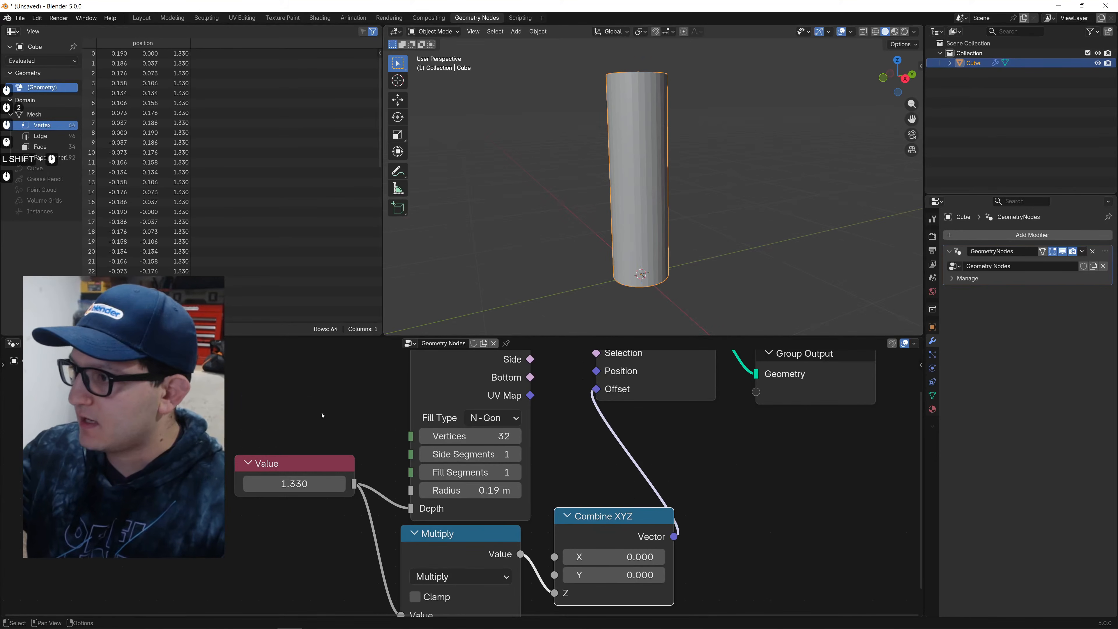
mouse_move(294, 484)
mouse_down()
mouse_move(308, 484)
mouse_move(284, 484)
mouse_move(304, 480)
mouse_up()
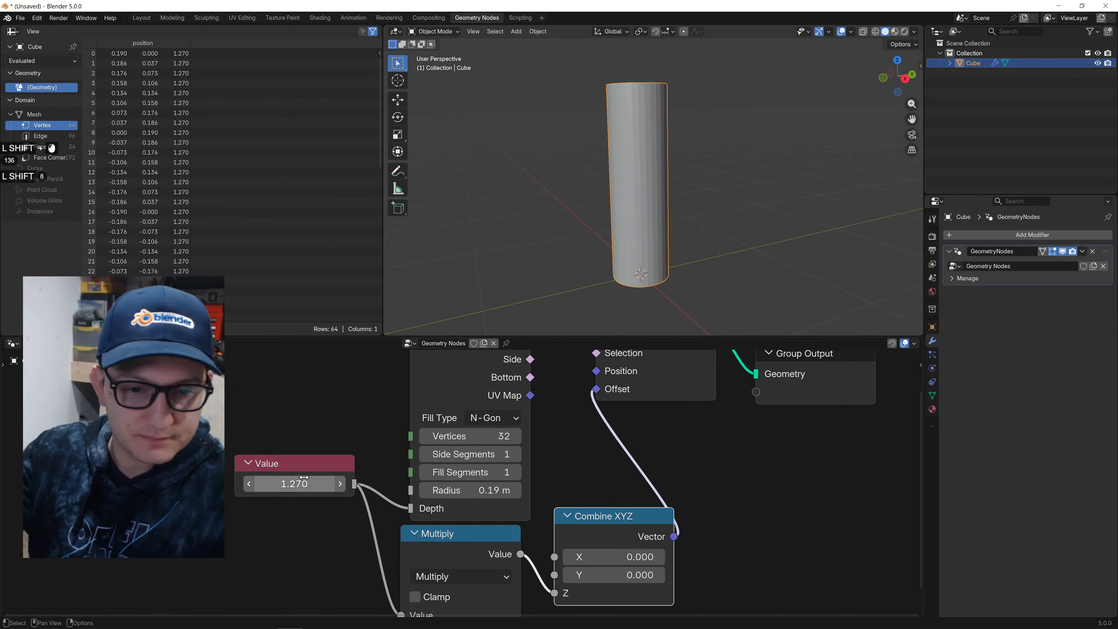
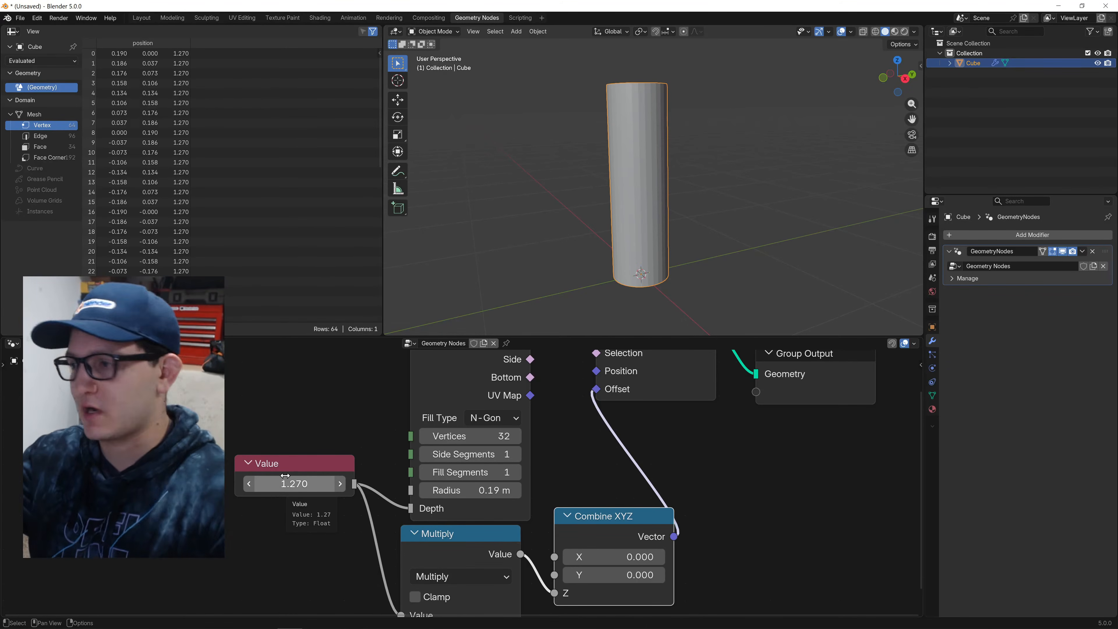
Move the Group Output node away from Set Position to make room for another node.
scroll(456, 482, down, 1)
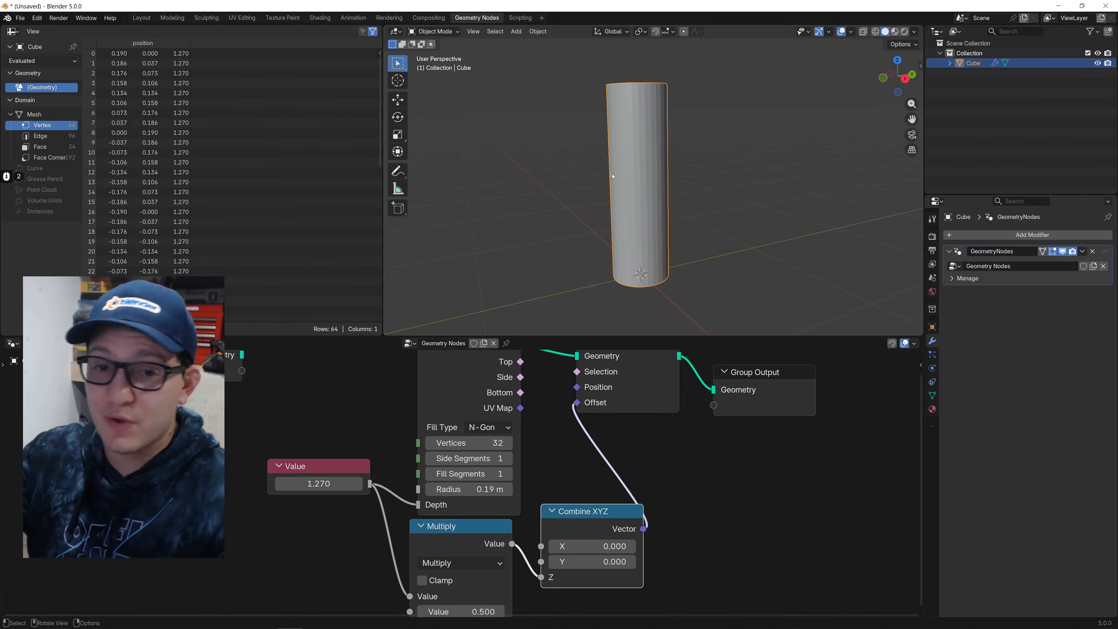
scroll(611, 177, down, 2)
middle_drag(610, 177, 636, 195)
shift+middle_drag(634, 198, 620, 189)
middle_drag(689, 438, 612, 480)
drag(685, 430, 819, 429)
middle_drag(614, 424, 494, 422)
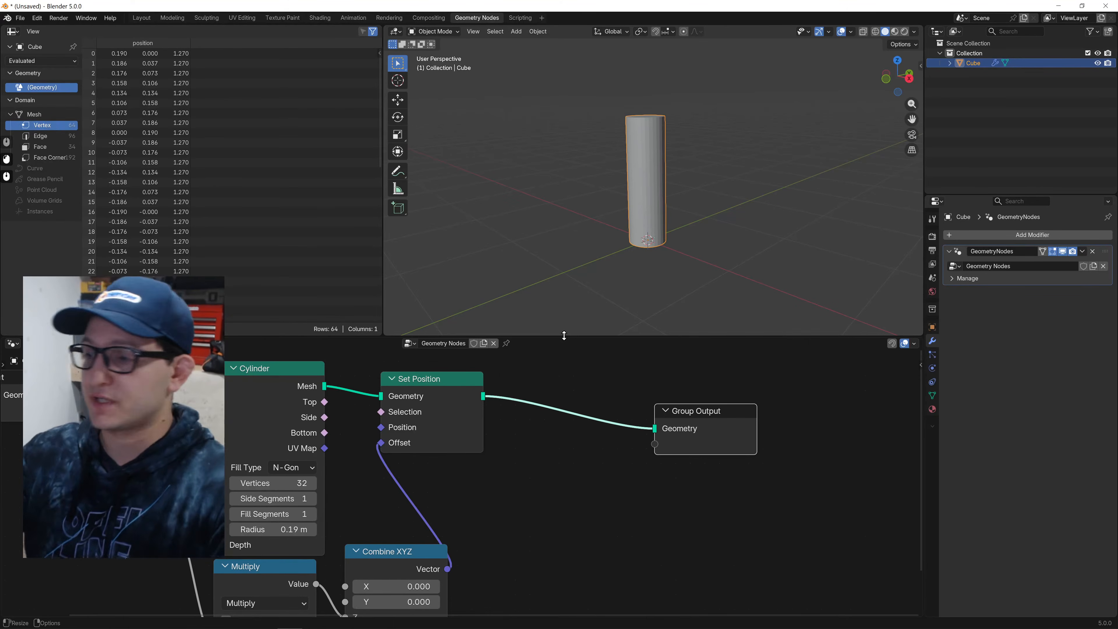
Insert a Transform Geometry node between Set Position and the Group Output.
key(shift+a)
text(s)
key(BackSpace)
key(BackSpace)
text(t)
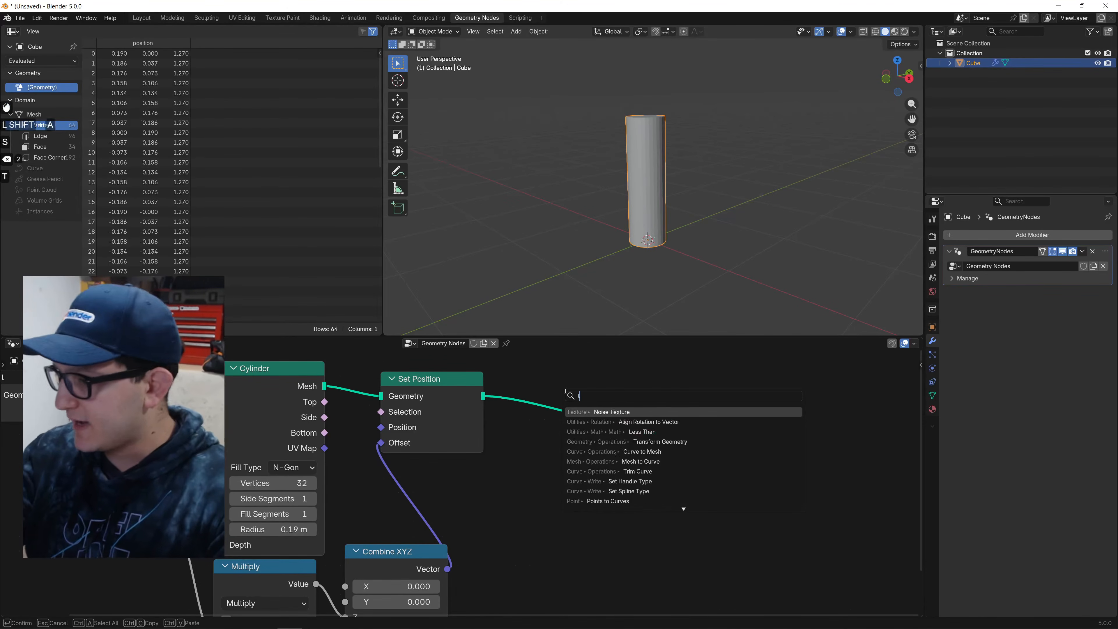
text(ra)
key(Return)
click(572, 498)
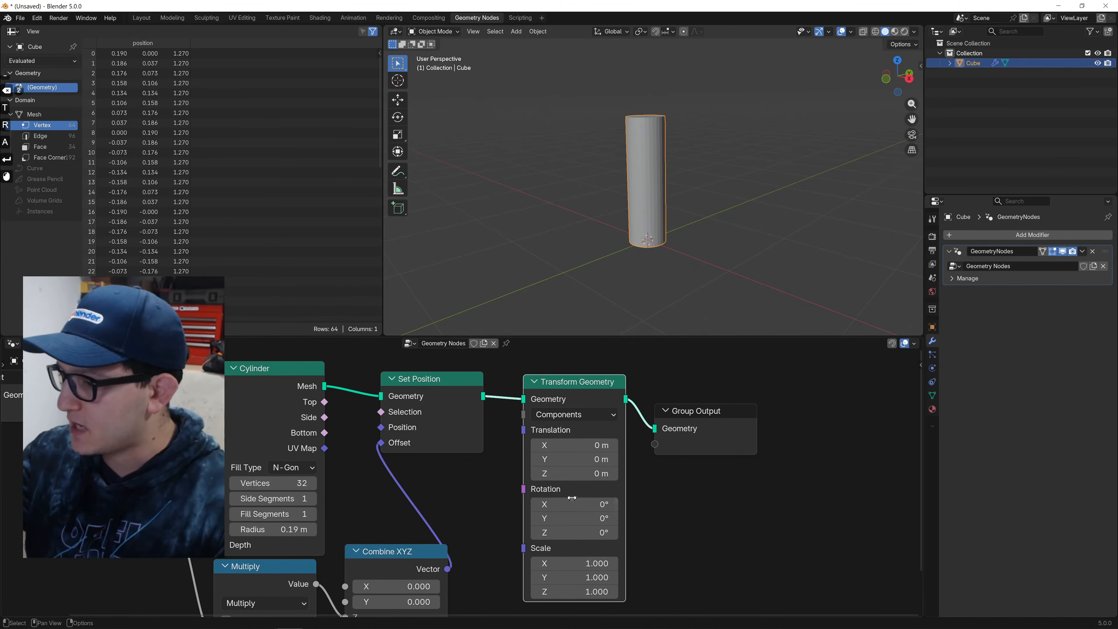
Try adjusting the Transform Geometry node's transform values, and undo the changes.
shift+drag(572, 497, 605, 505)
key(ctrl+z)
key(ctrl+z)
key(ctrl+z)
key(ctrl+z)
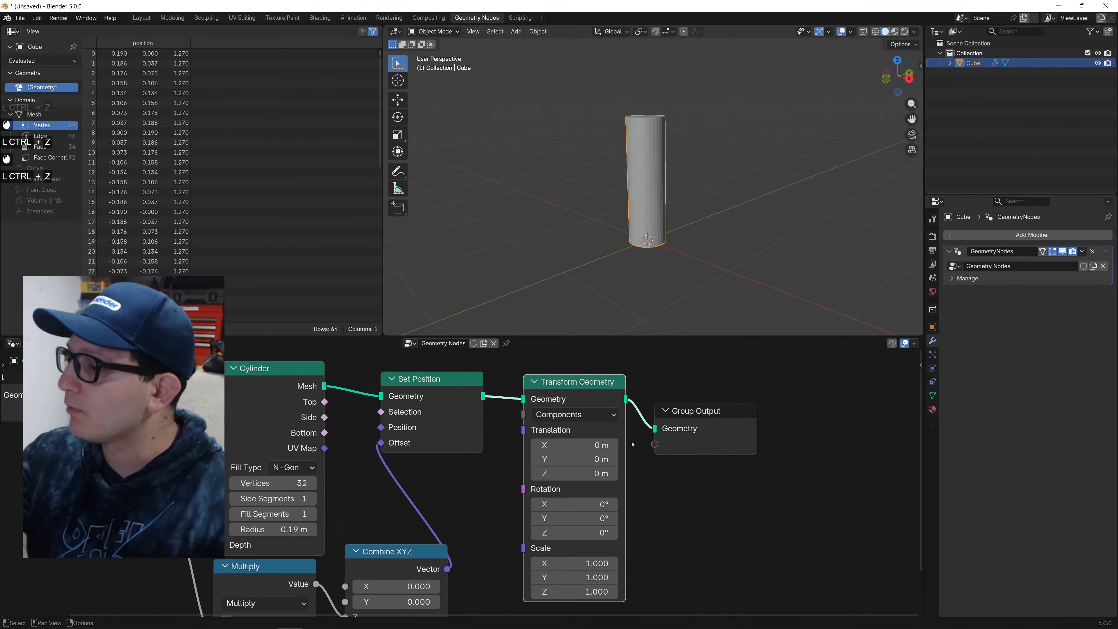
Duplicate the Value node, place the unconnected copy away from the Cylinder, and delete the original.
middle_drag(702, 444, 689, 467)
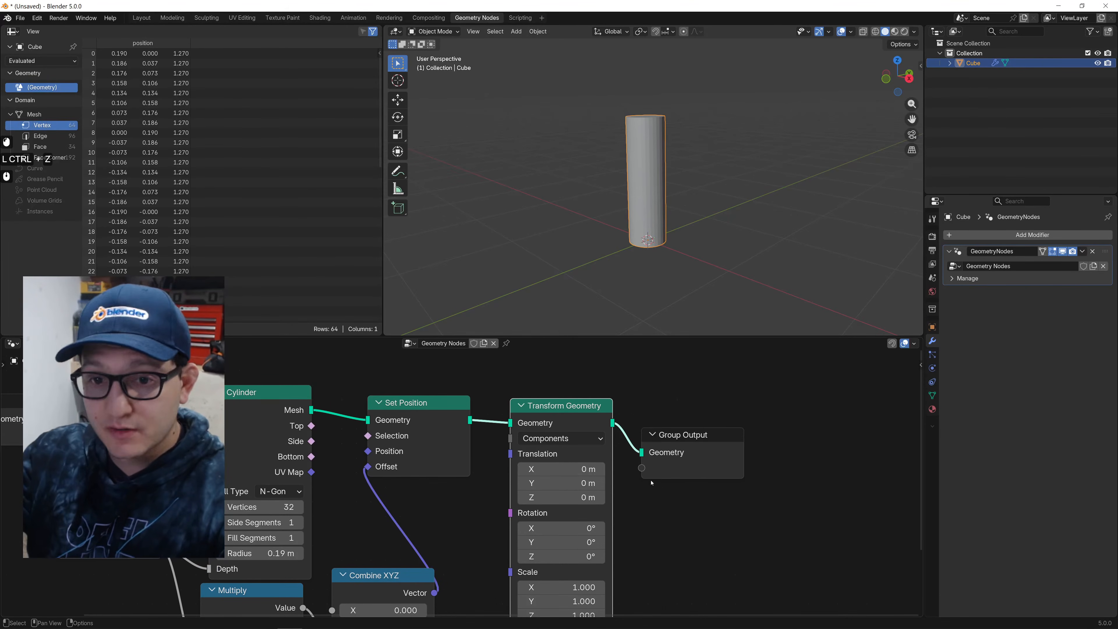
scroll(664, 477, down, 4)
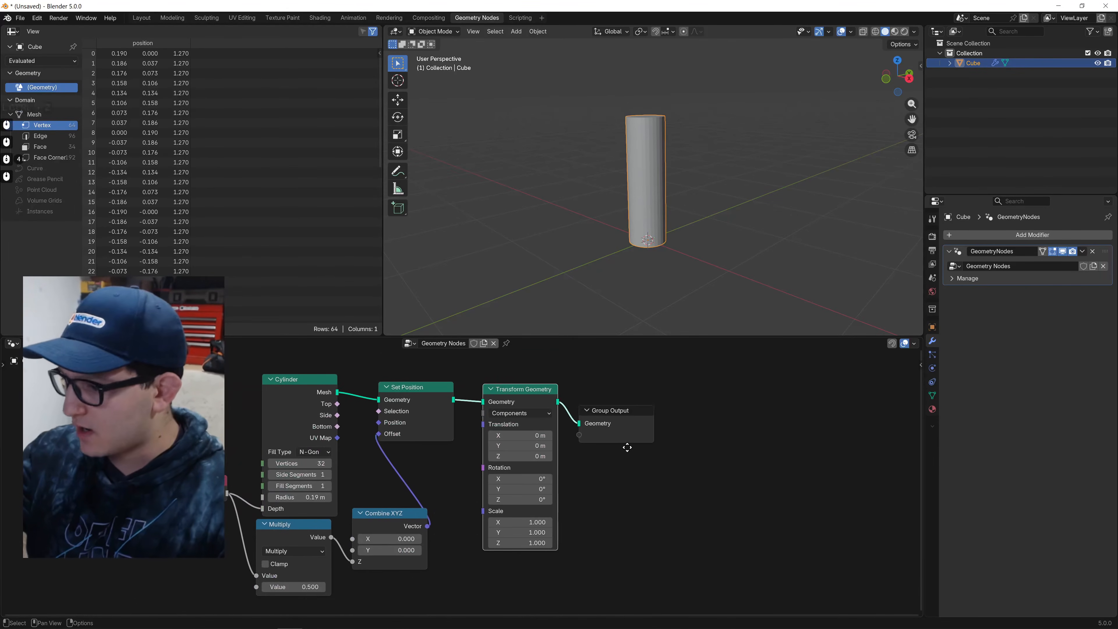
middle_drag(614, 452, 639, 457)
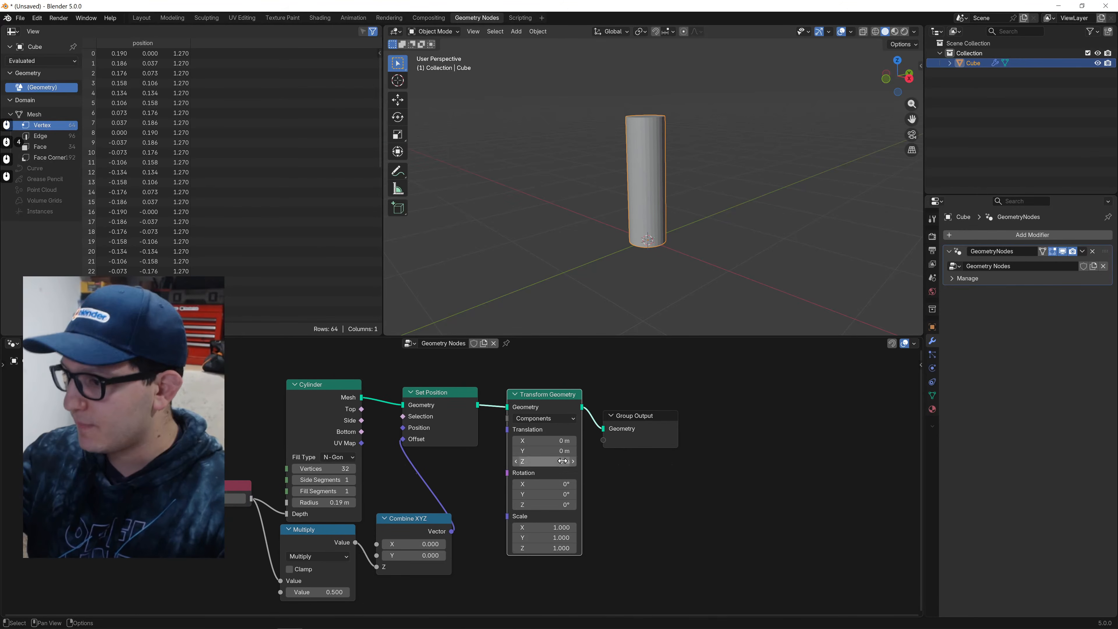
drag(478, 585, 221, 415)
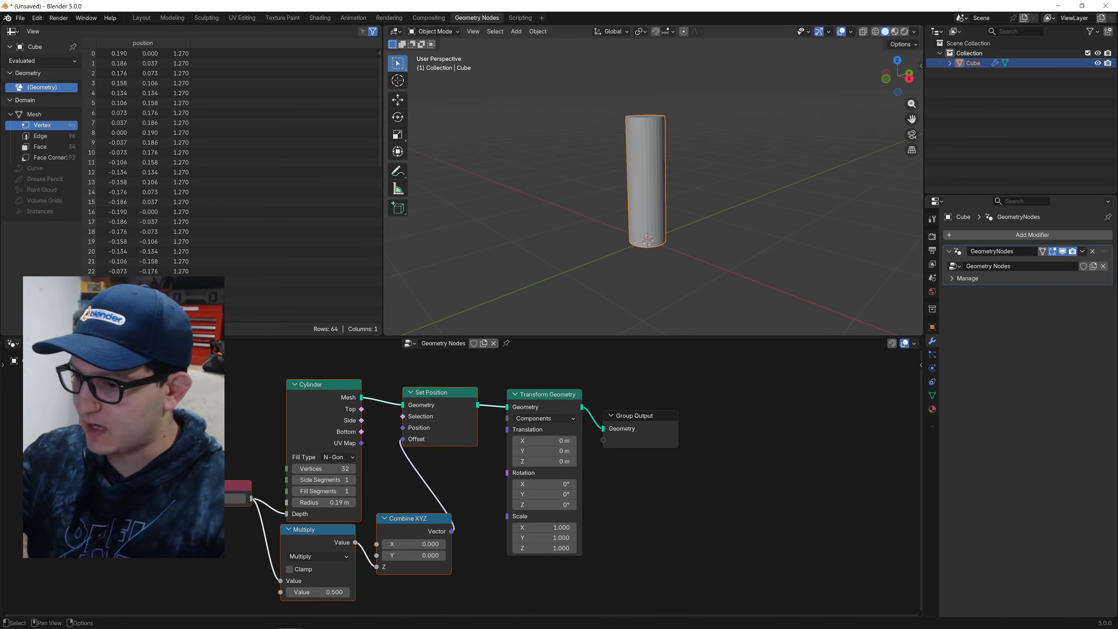
click(217, 485)
key(shift+d)
click(23, 461)
click(217, 485)
key(x)
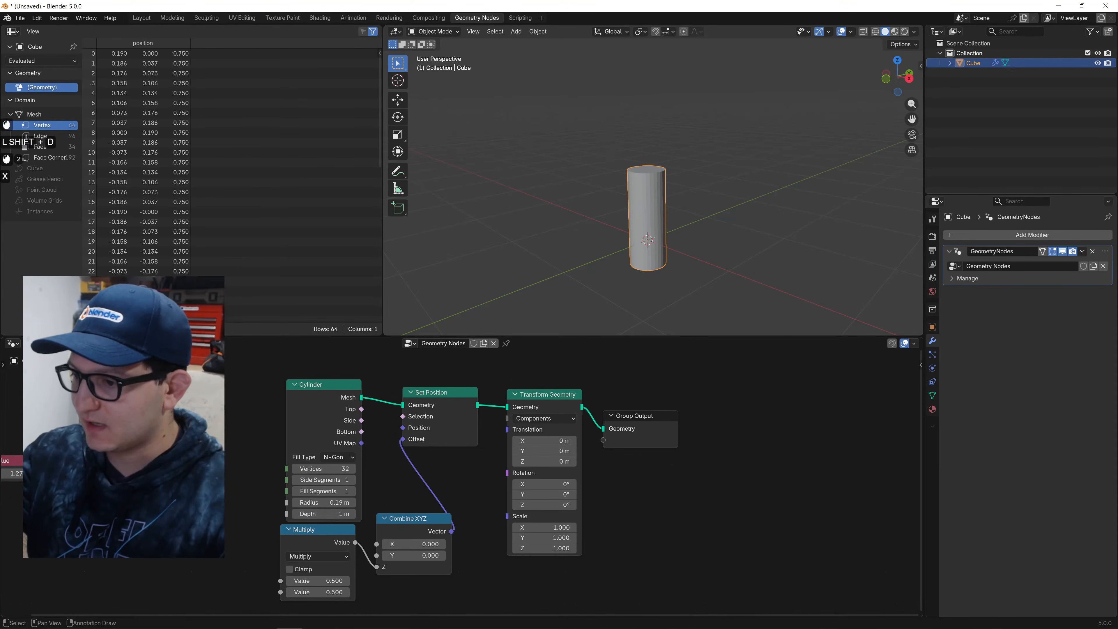
Group the Cylinder, Set Position, Multiply and Combine XYZ nodes, and link the Group Input to Cylinder's Radius and Multiply's first Value.
drag(222, 374, 425, 555)
key(ctrl+g)
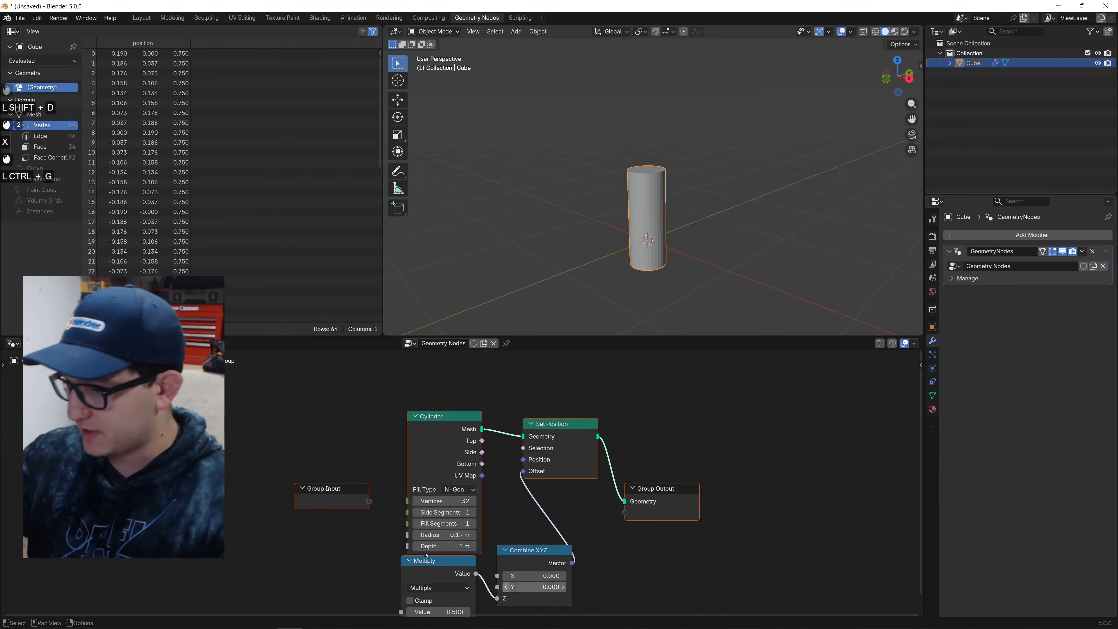
middle_drag(489, 508, 483, 453)
scroll(365, 469, up, 2)
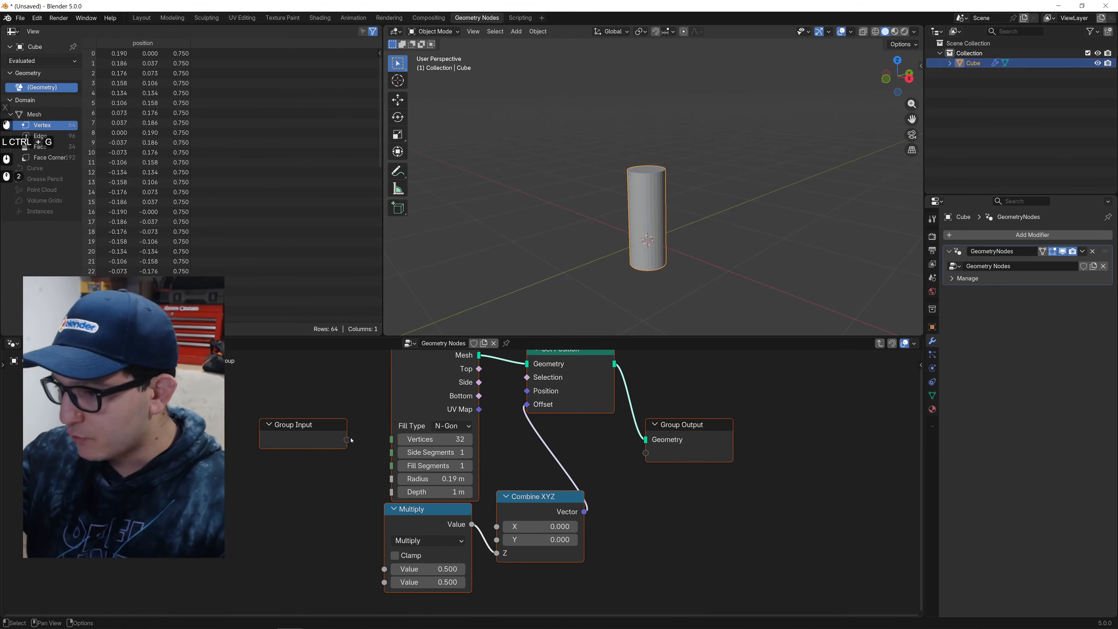
drag(347, 440, 390, 479)
drag(347, 439, 385, 568)
Exit the node group and connect the Value node to the group's Radius input.
key(Tab)
middle_drag(373, 462, 499, 464)
drag(149, 475, 444, 498)
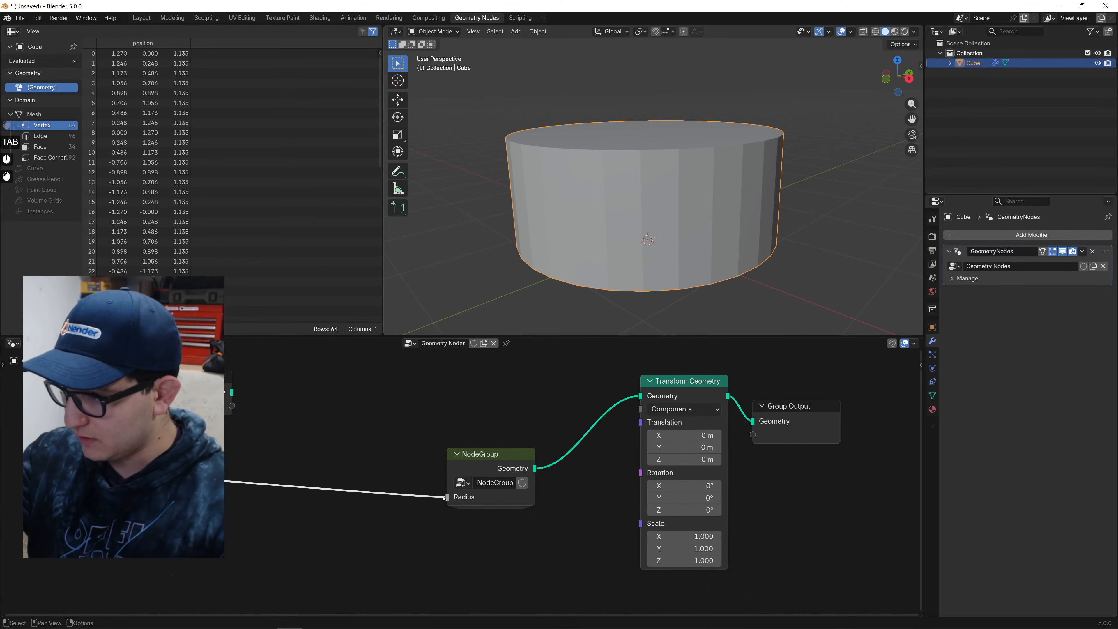
Inside the node group, link the Group Input's Radius to the Cylinder's Depth instead of its Radius, and exit the group.
click(484, 496)
key(Tab)
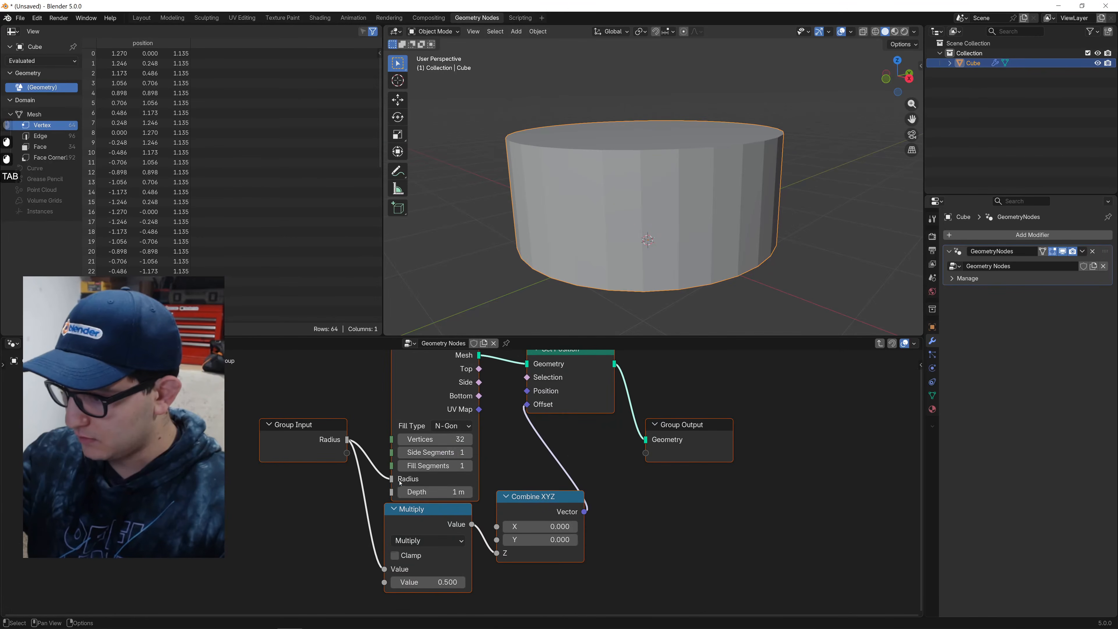
drag(347, 439, 392, 495)
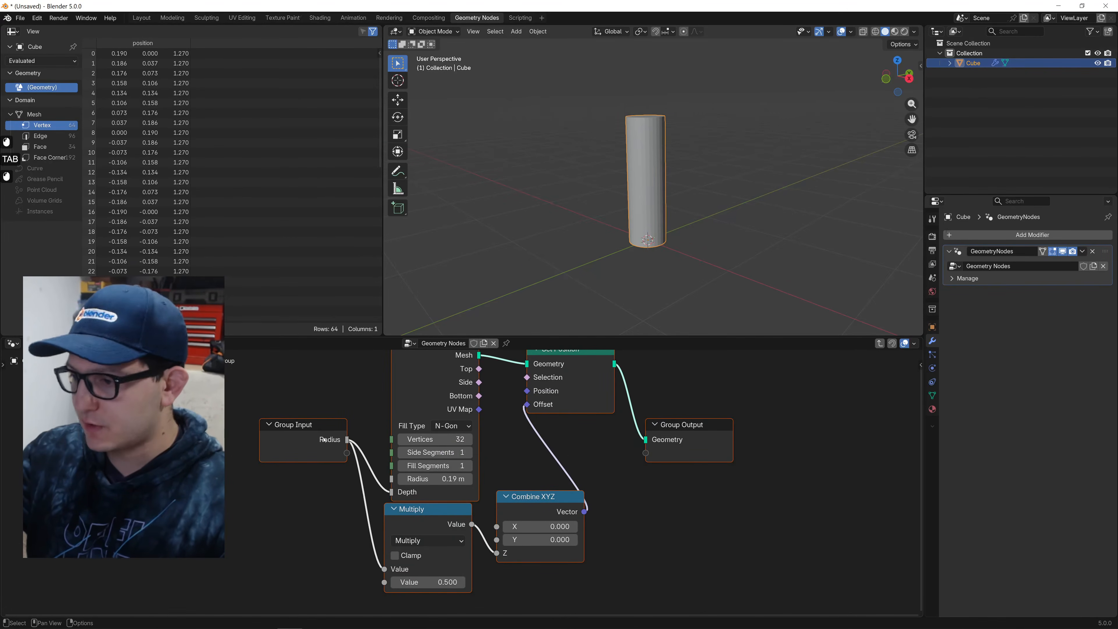
click(421, 493)
key(Tab)
Duplicate the NodeGroup and Transform Geometry nodes, space the copies out, and link the duplicated group's Geometry to the duplicated Transform Geometry.
drag(500, 455, 460, 484)
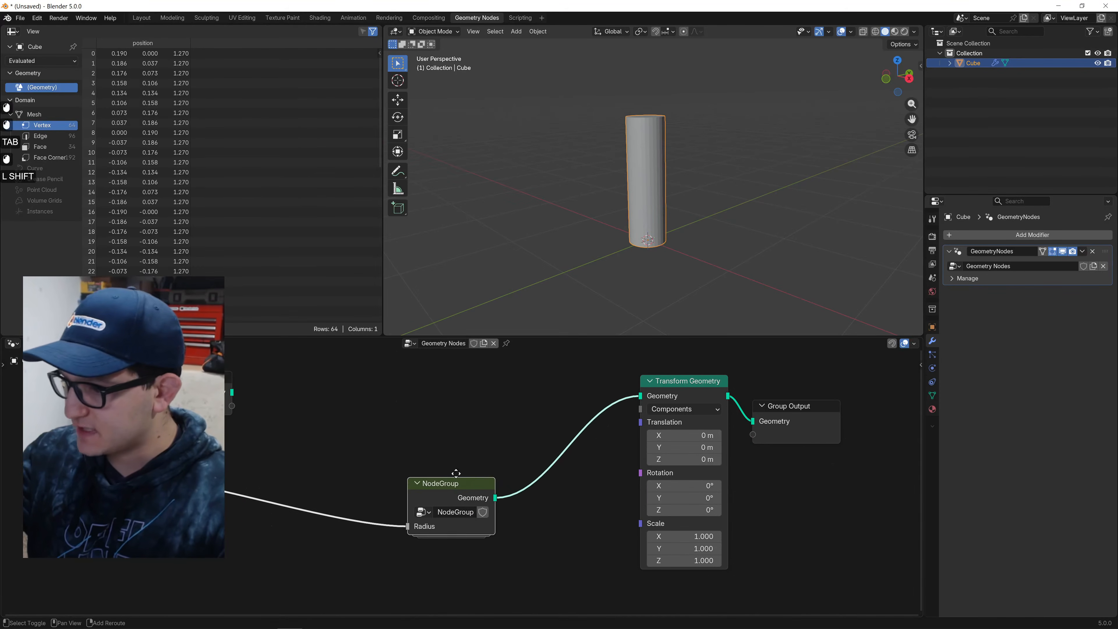
key(shift+d)
click(456, 405)
middle_drag(585, 433, 551, 467)
drag(620, 421, 524, 519)
key(shift+d)
click(529, 382)
drag(597, 527, 730, 461)
drag(461, 456, 605, 385)
Insert a Join Geometry node before the Group Output and connect both Transform Geometry nodes to it.
key(shift+a)
text(join)
key(Return)
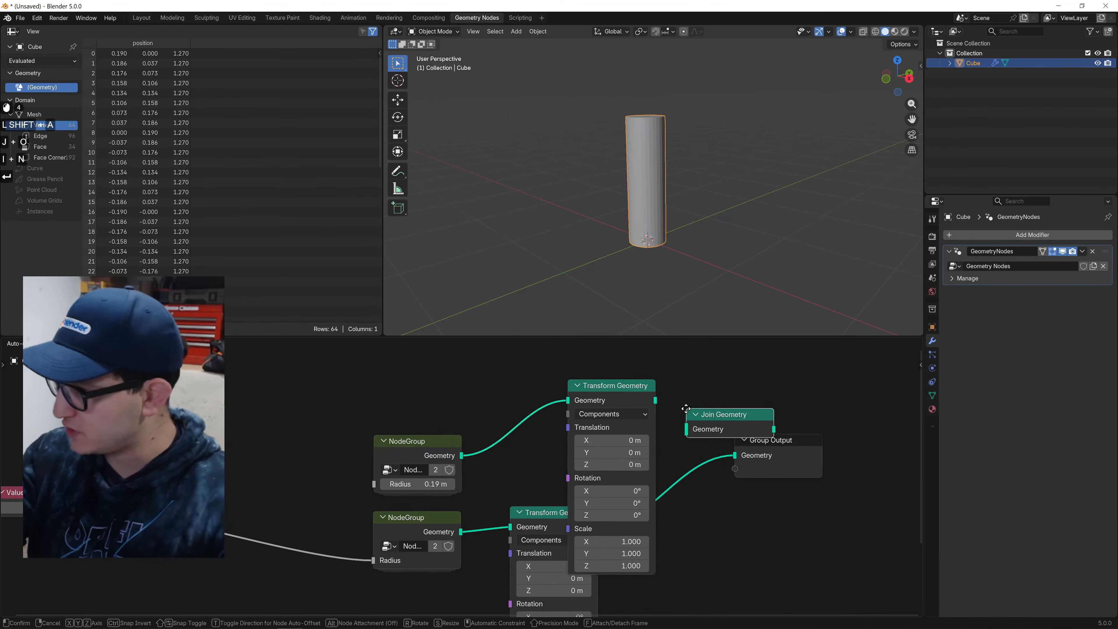
click(674, 438)
drag(683, 388, 821, 480)
key(g)
click(897, 481)
drag(655, 401, 710, 479)
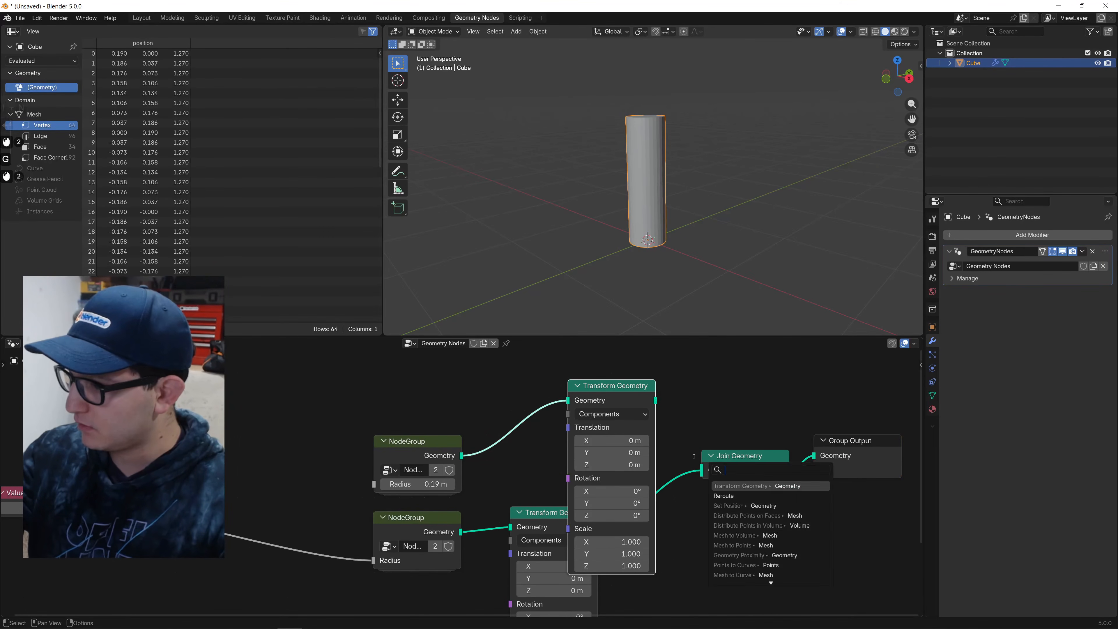
drag(655, 401, 701, 470)
Connect the Value node to the duplicated NodeGroup's Radius input.
click(403, 453)
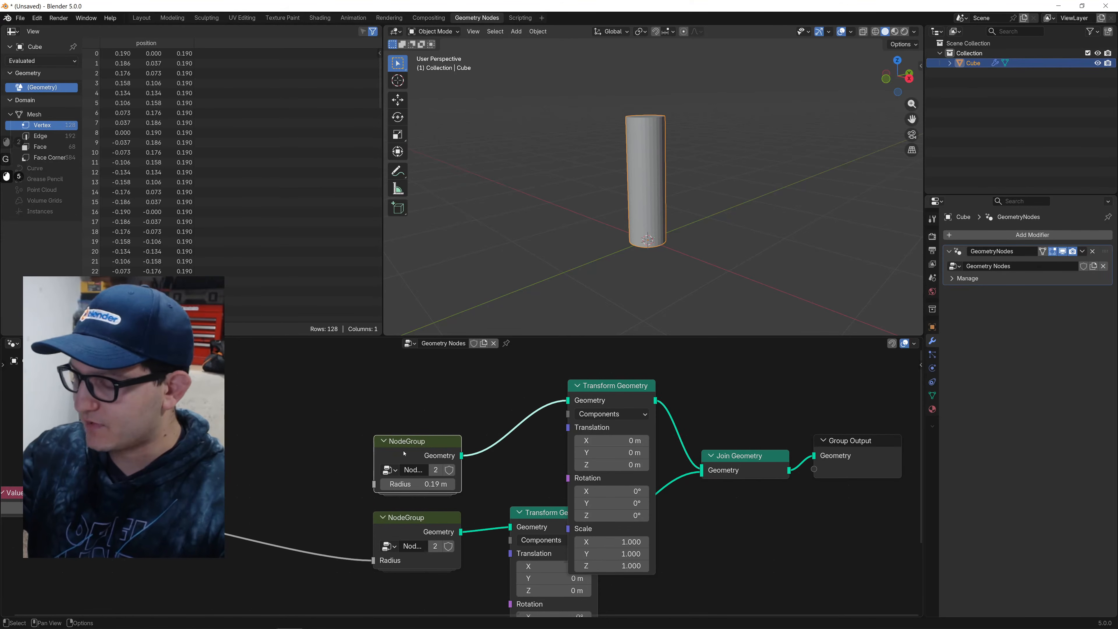
drag(411, 469, 375, 484)
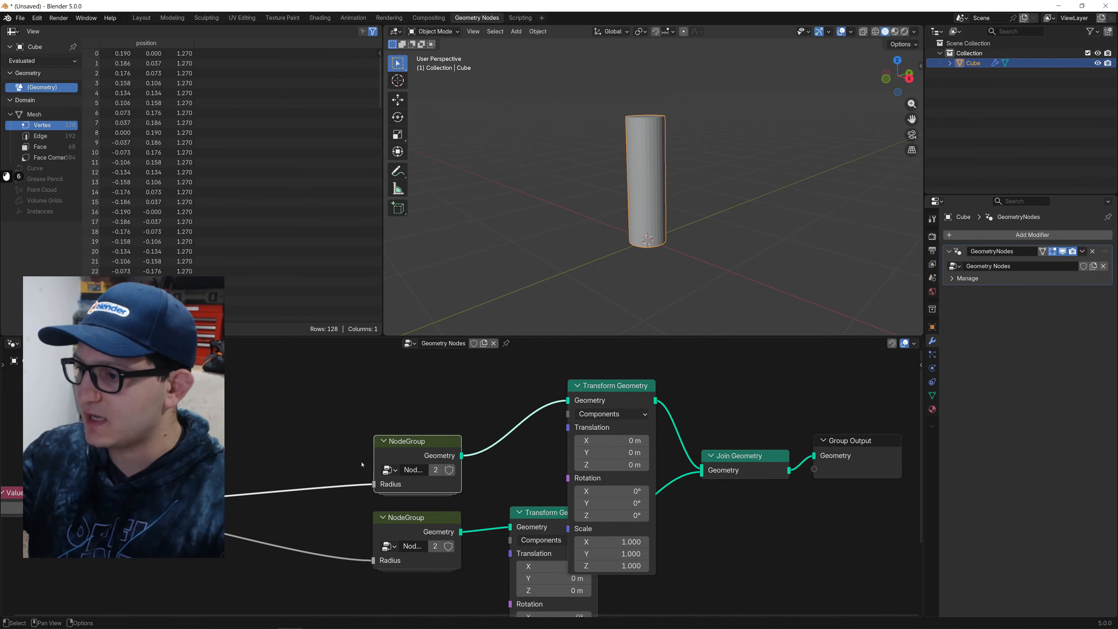
middle_drag(413, 439, 485, 434)
drag(484, 434, 486, 438)
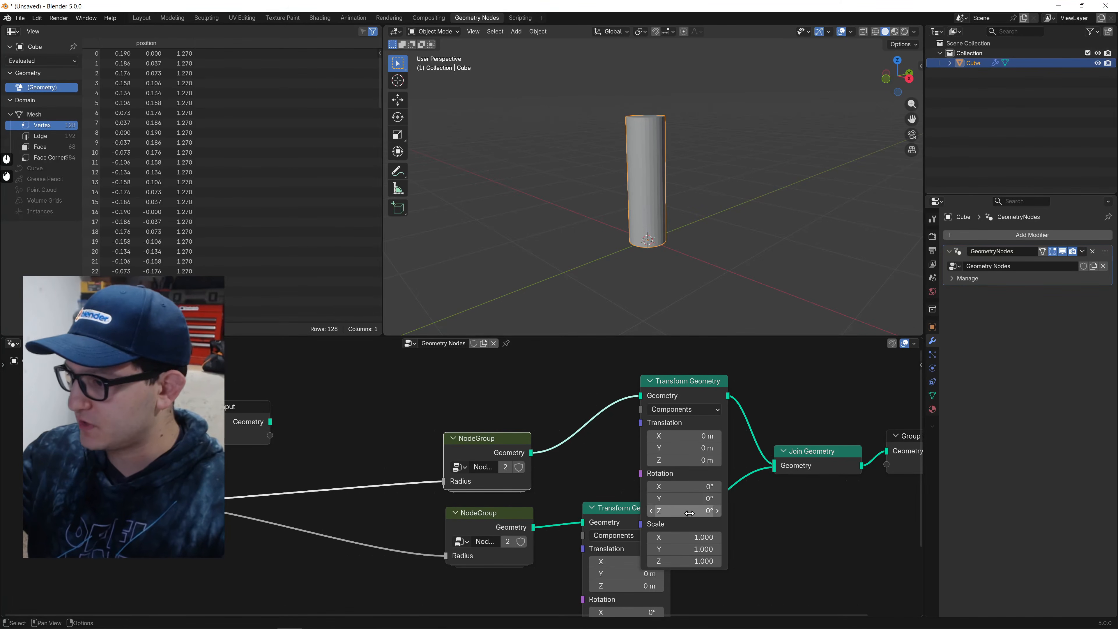
key(ctrl+z)
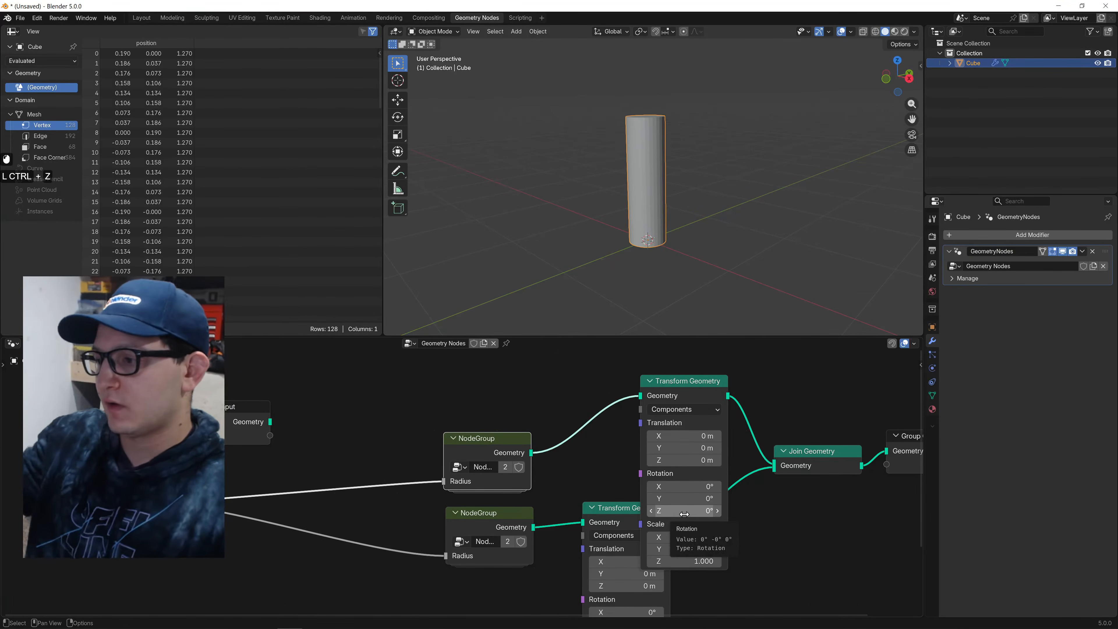
Set the duplicated Transform Geometry's X rotation to -180° and collapse that node beside its NodeGroup.
mouse_move(684, 487)
mouse_down()
mouse_move(606, 486)
mouse_move(695, 485)
mouse_up()
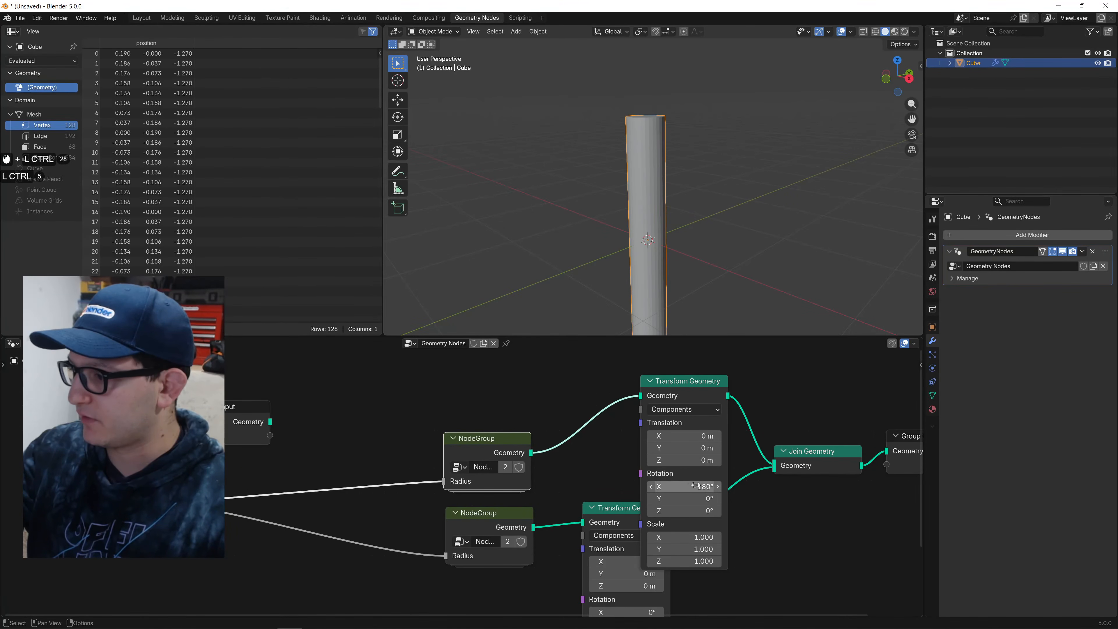
ctrl+scroll(613, 416, down, 2)
ctrl+scroll(614, 398, down, 1)
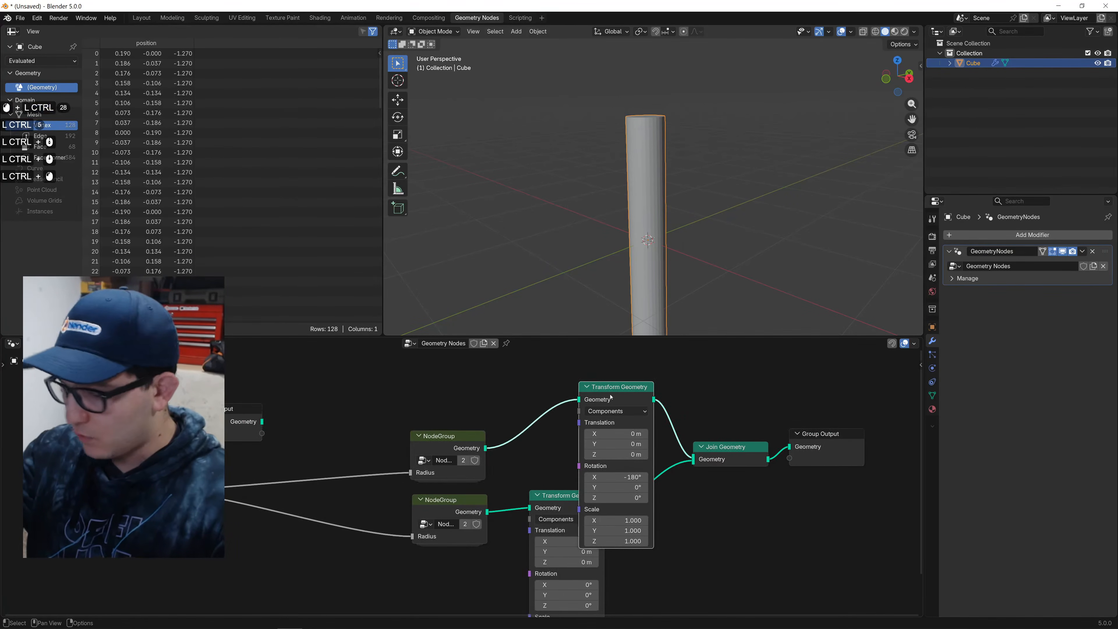
key(ctrl+h)
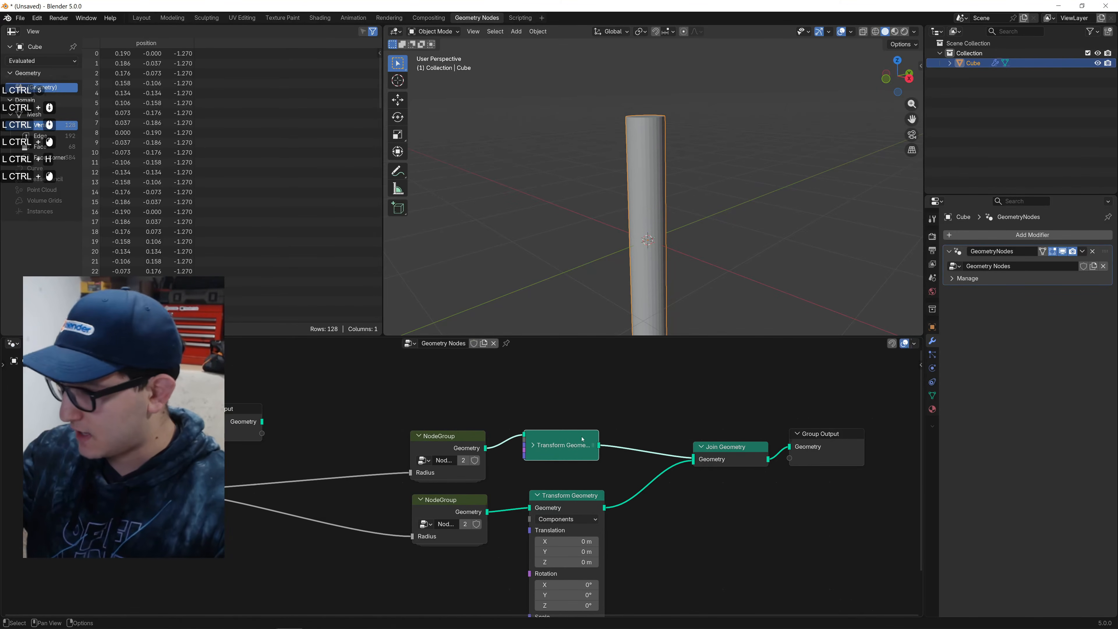
Insert another Transform Geometry copy between the collapsed one and Join Geometry, and set its X rotation to -50.5°.
key(shift+d)
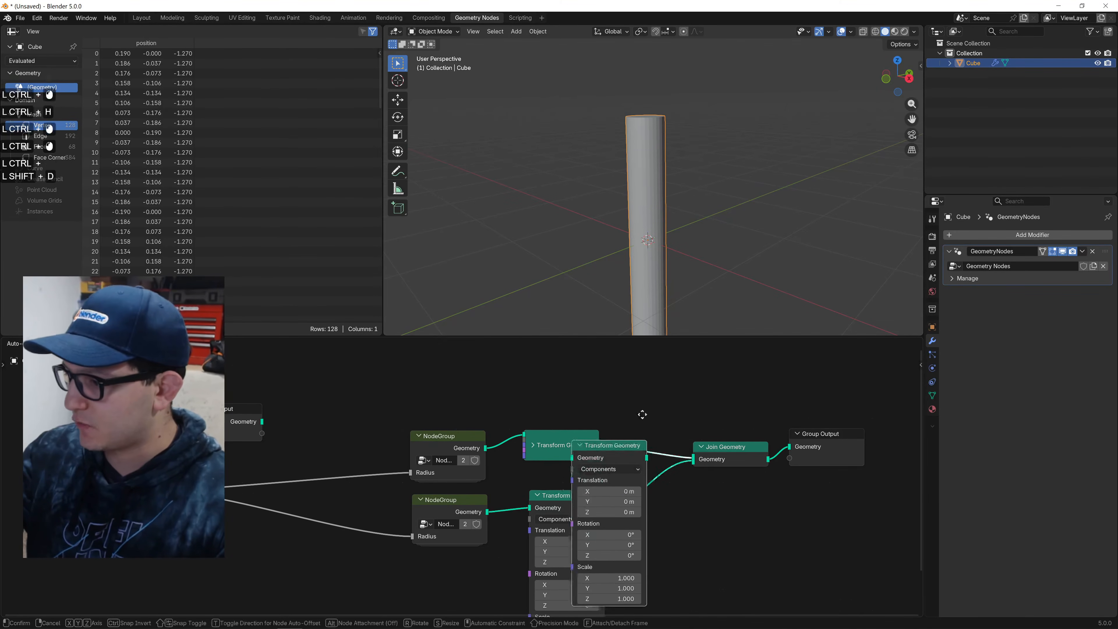
click(671, 425)
drag(656, 509, 670, 461)
middle_drag(726, 196, 672, 214)
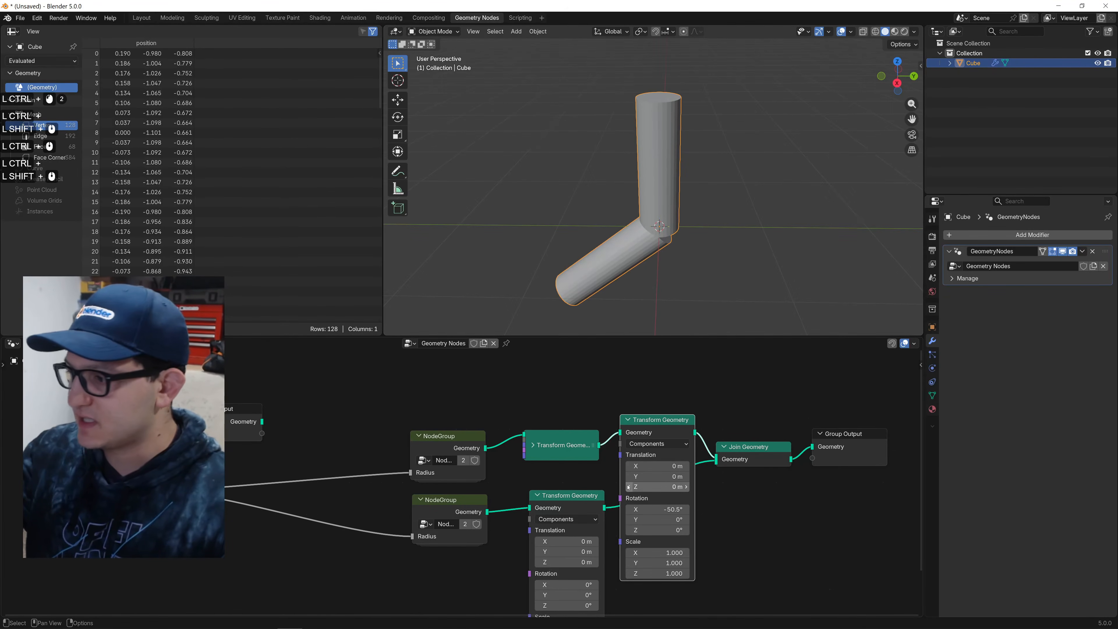
Make room before the Group Output, add a UV Sphere node, and connect its Mesh to Join Geometry.
ctrl+scroll(628, 486, down, 4)
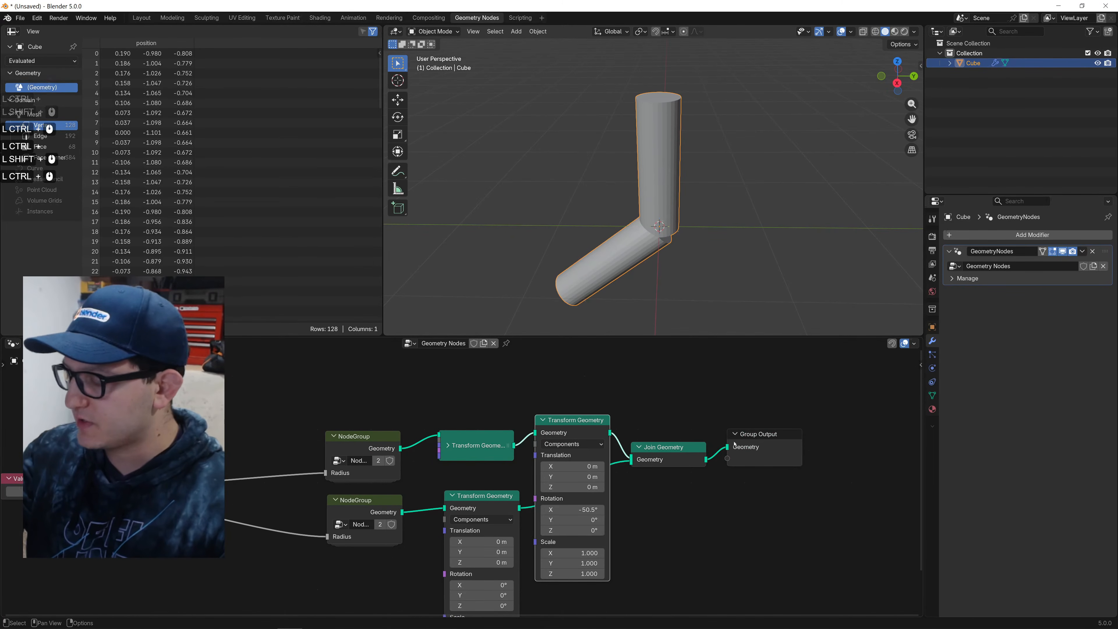
drag(758, 434, 805, 439)
drag(669, 447, 698, 448)
key(shift+a)
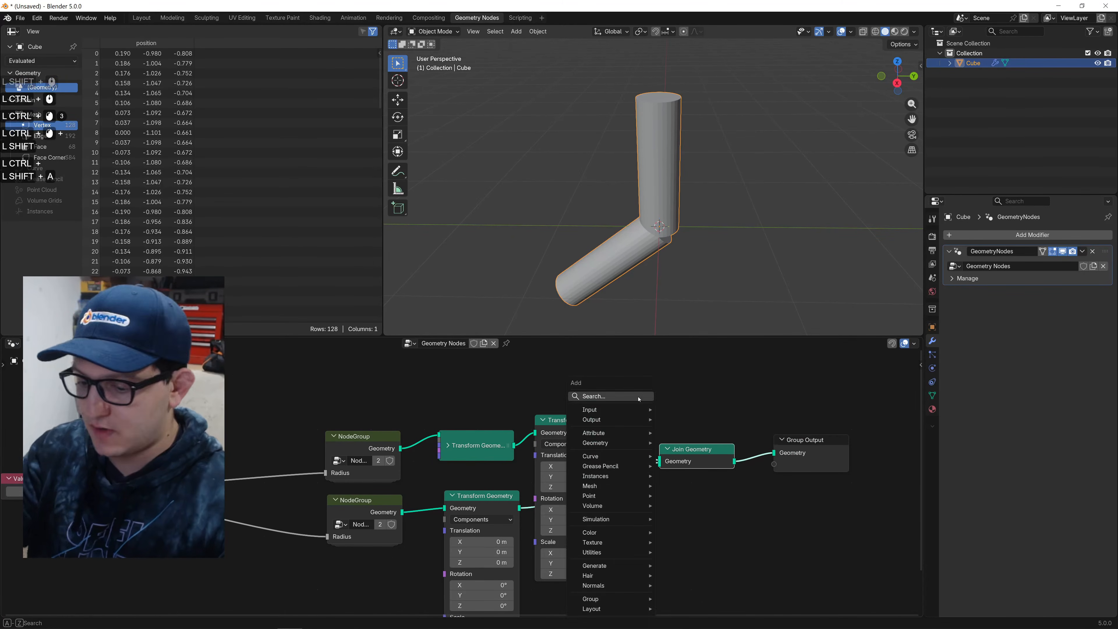
text(uv spher)
key(Return)
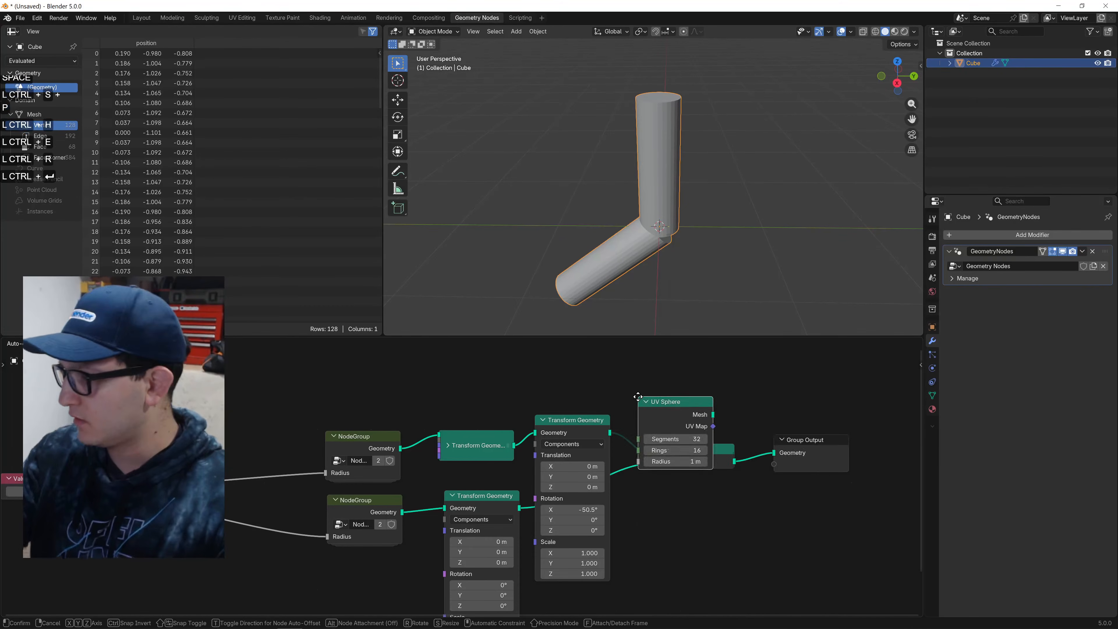
click(615, 406)
drag(599, 405, 649, 461)
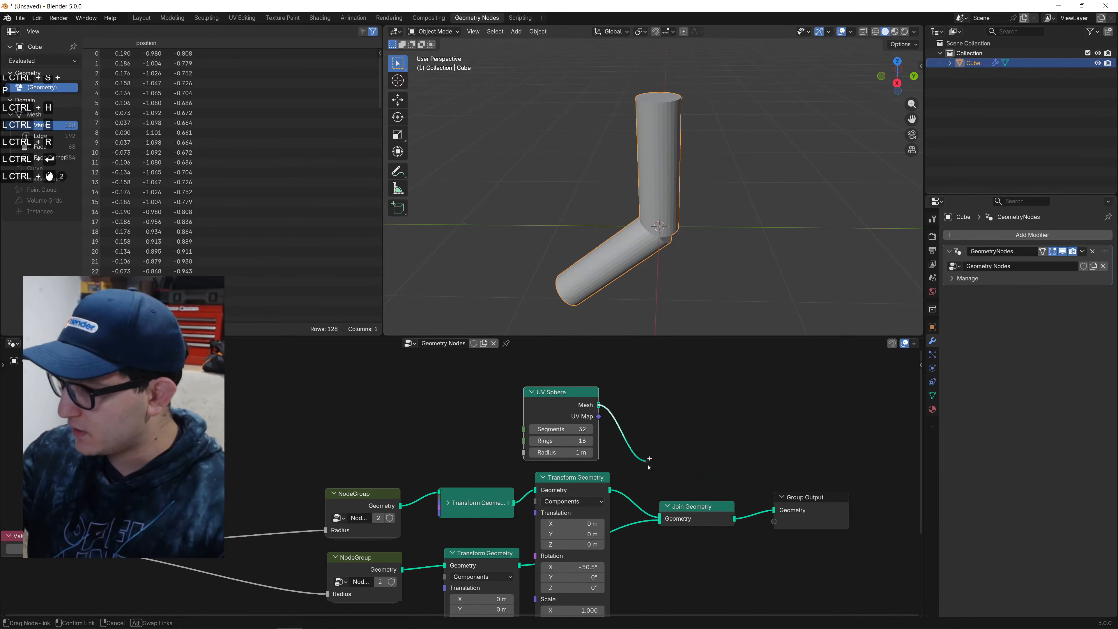
drag(660, 511, 659, 519)
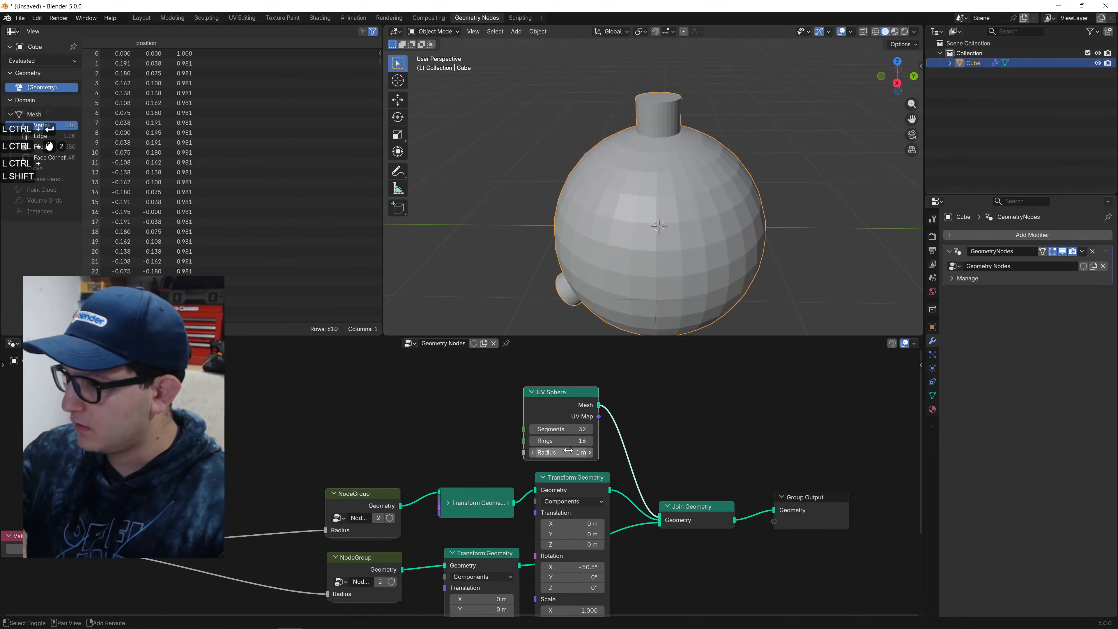
Set the UV Sphere's radius to 0.35 m and view the model from the right in orthographic view.
mouse_move(562, 452)
mouse_down()
mouse_move(528, 452)
mouse_move(541, 452)
mouse_up()
middle_drag(672, 189, 712, 203)
click(898, 78)
scroll(704, 165, up, 1)
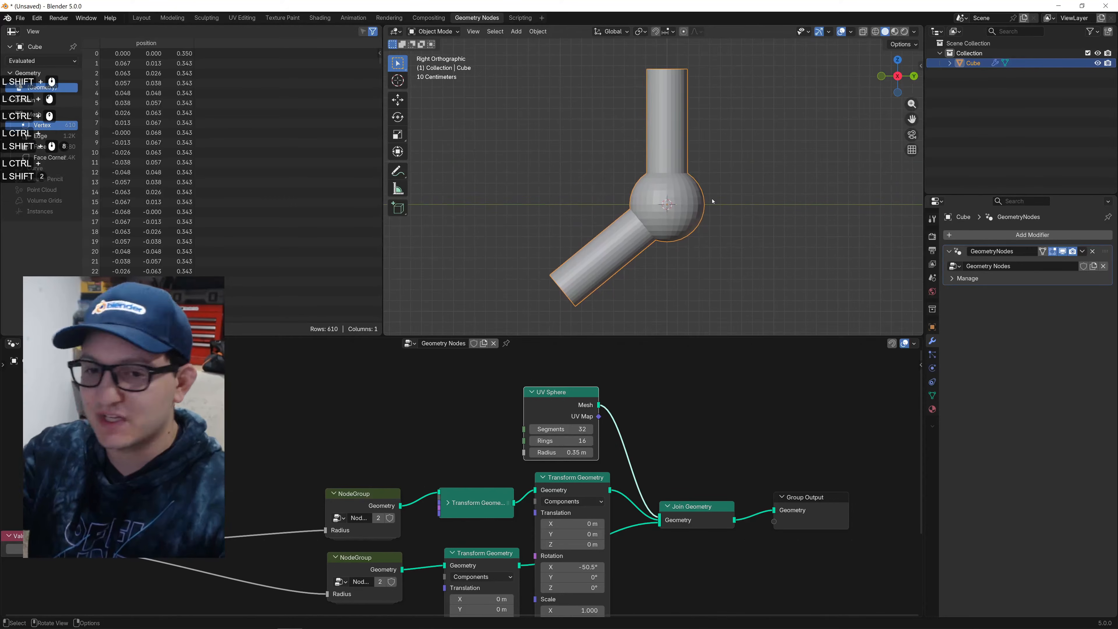
Reposition the last Transform Geometry node and set its X rotation to 36.3° to swing the lower cylinder.
middle_drag(519, 483, 506, 461)
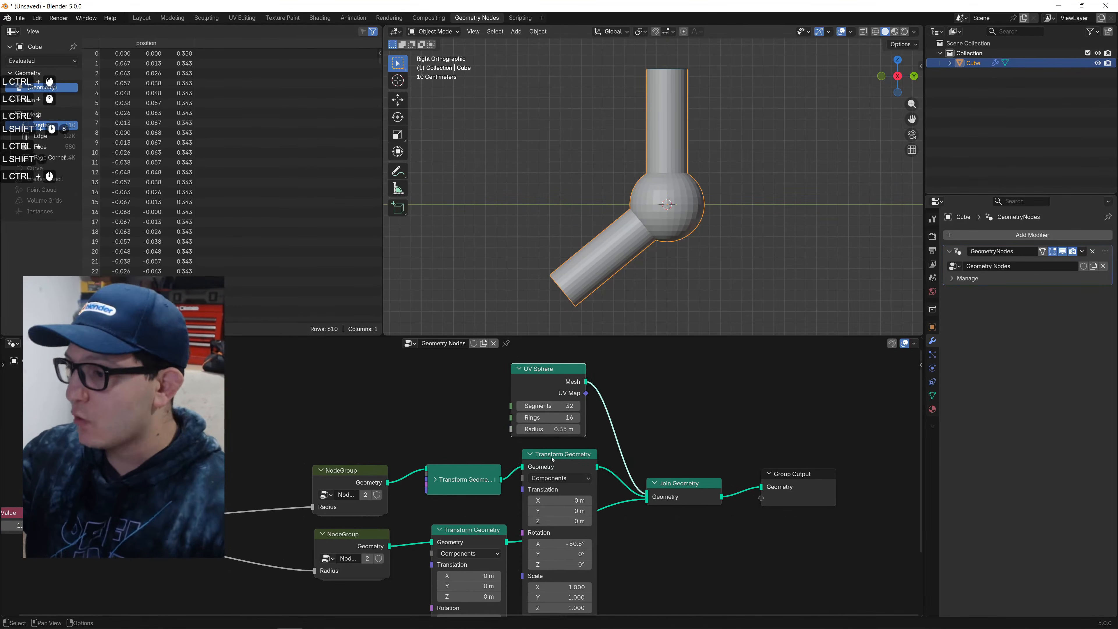
drag(551, 456, 561, 468)
middle_drag(561, 468, 552, 433)
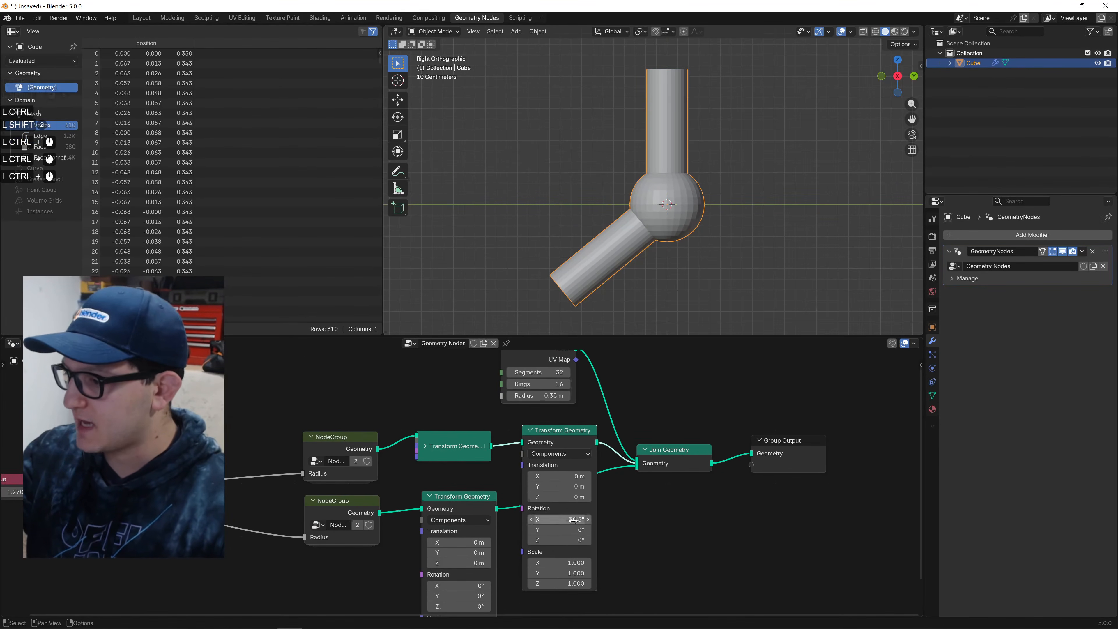
drag(567, 520, 592, 520)
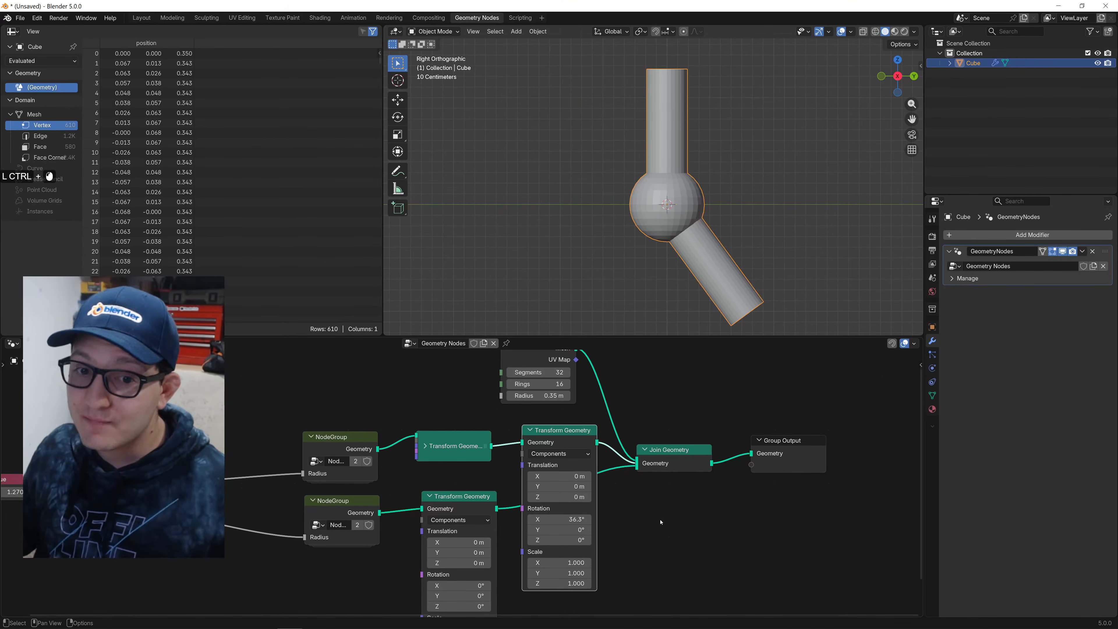
key(ctrl+KP_Enter)
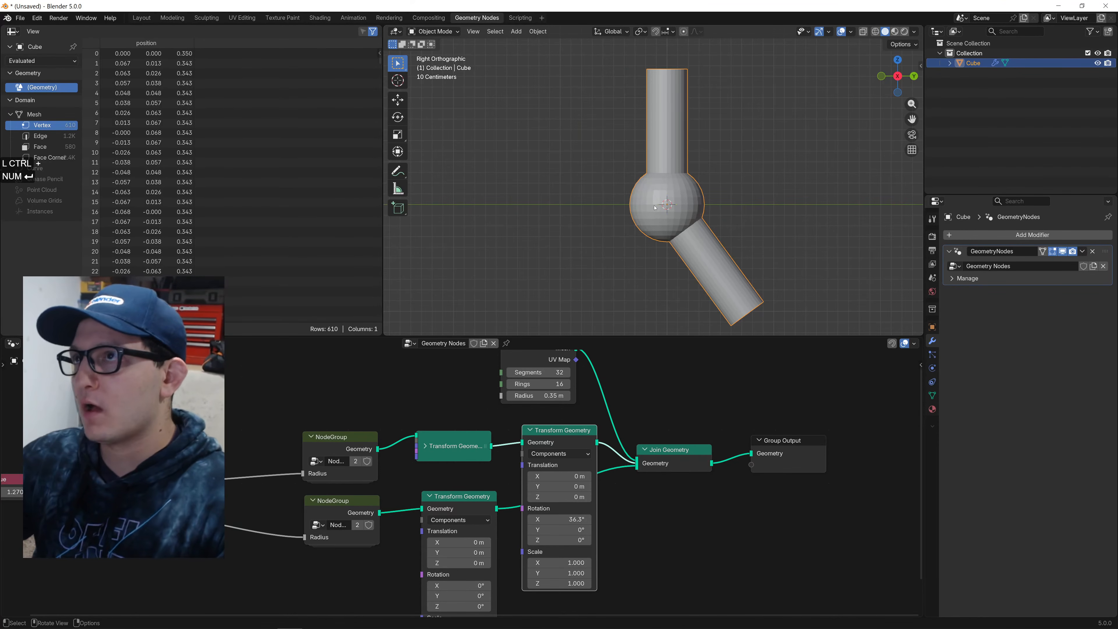
ctrl+click(676, 193)
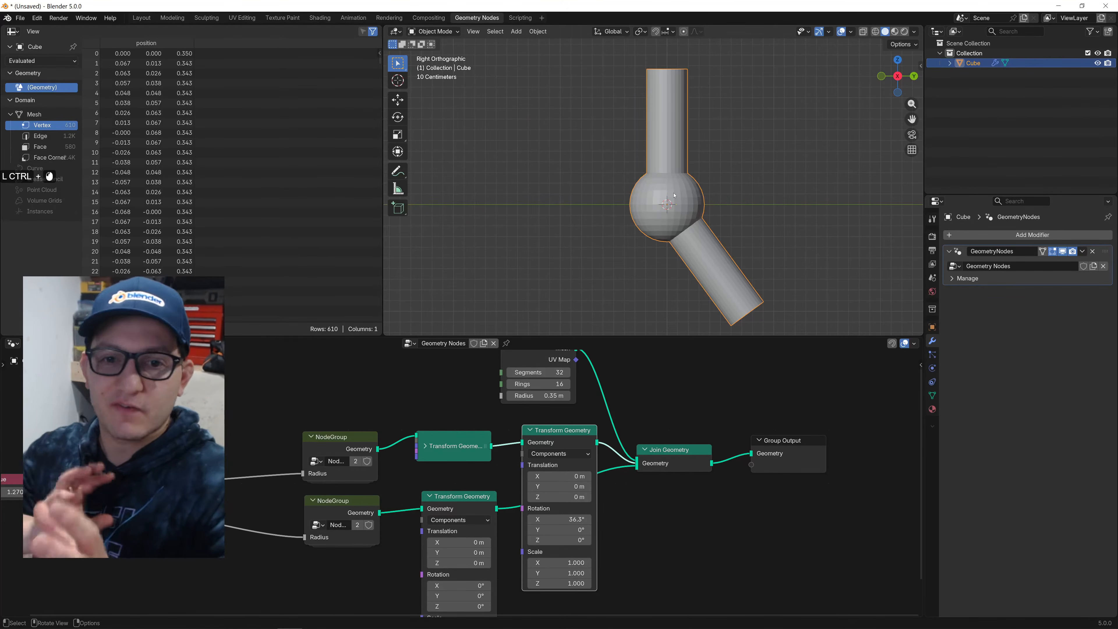
ctrl+click(616, 210)
Save the project in the Downloads folder as Bones-Geometry-Nodes.blend.
key(ctrl+s)
click(455, 477)
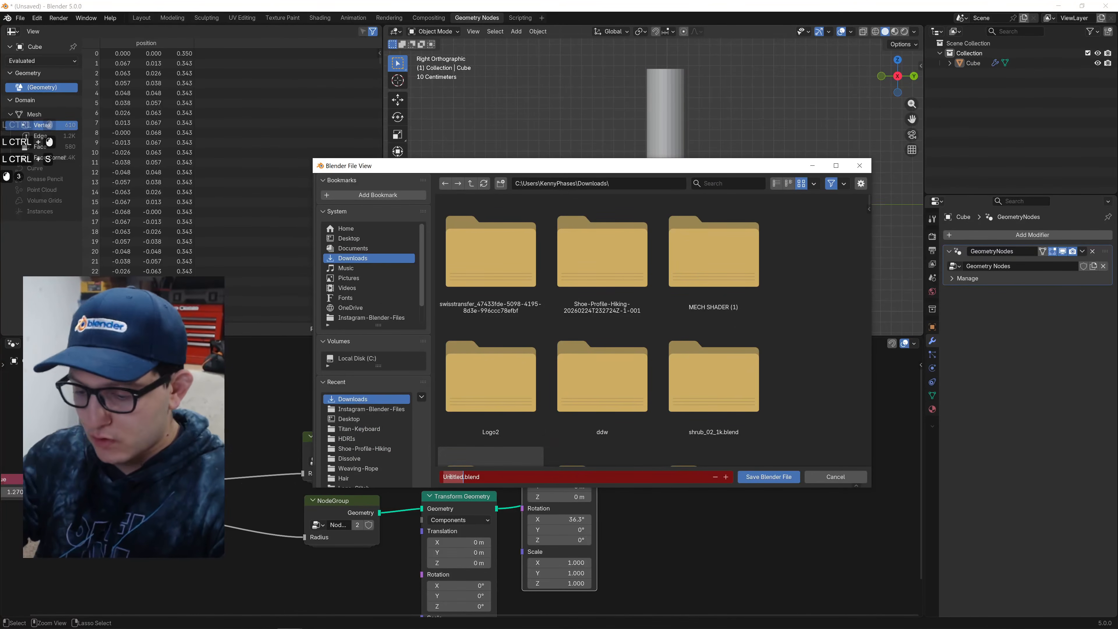
text(Bones-Geopmetry)
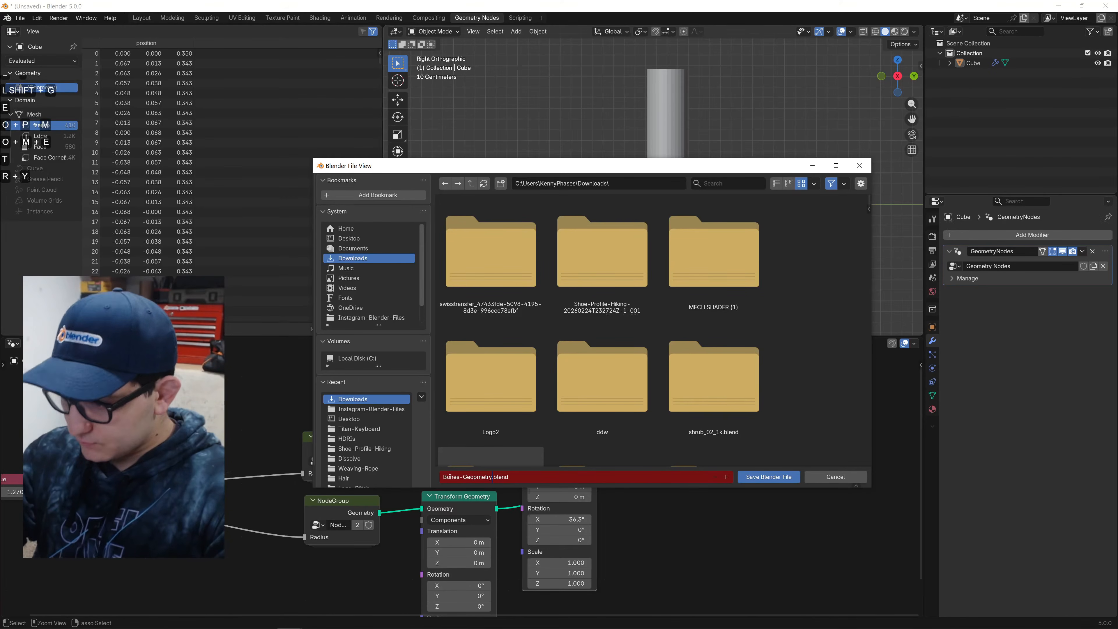
key(BackSpace)
key(BackSpace)
key(BackSpace)
text(metry-Nodes)
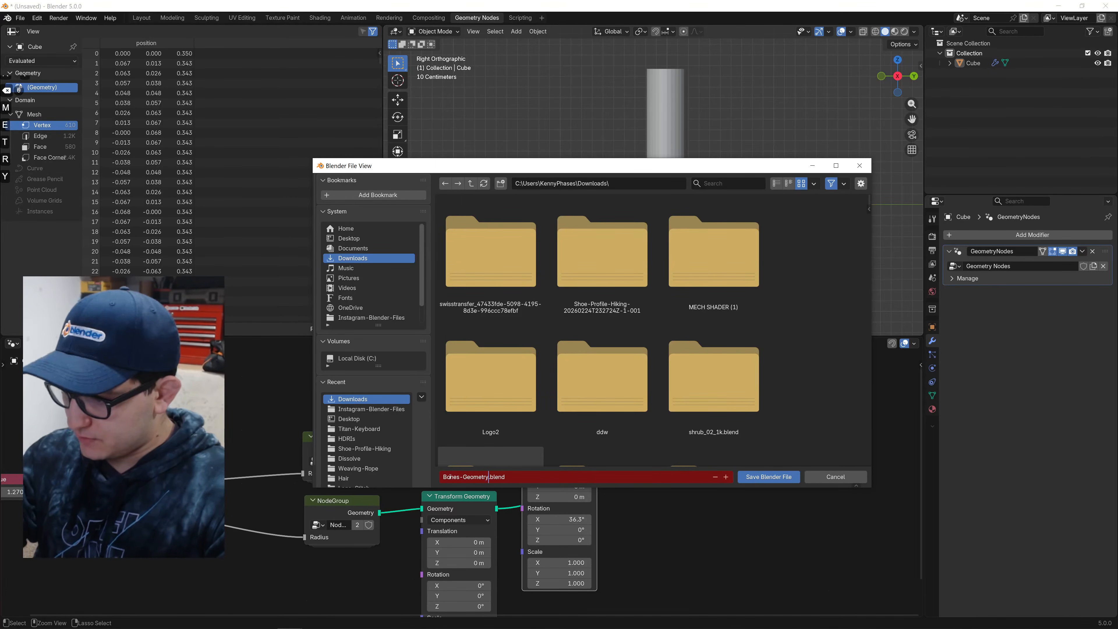
key(Return)
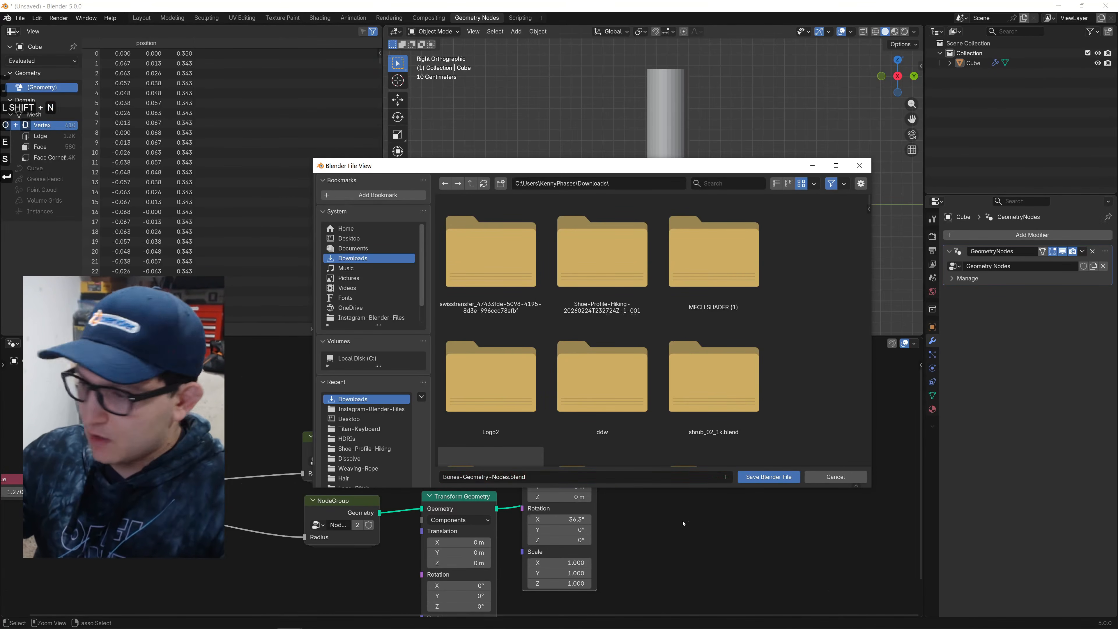
click(752, 477)
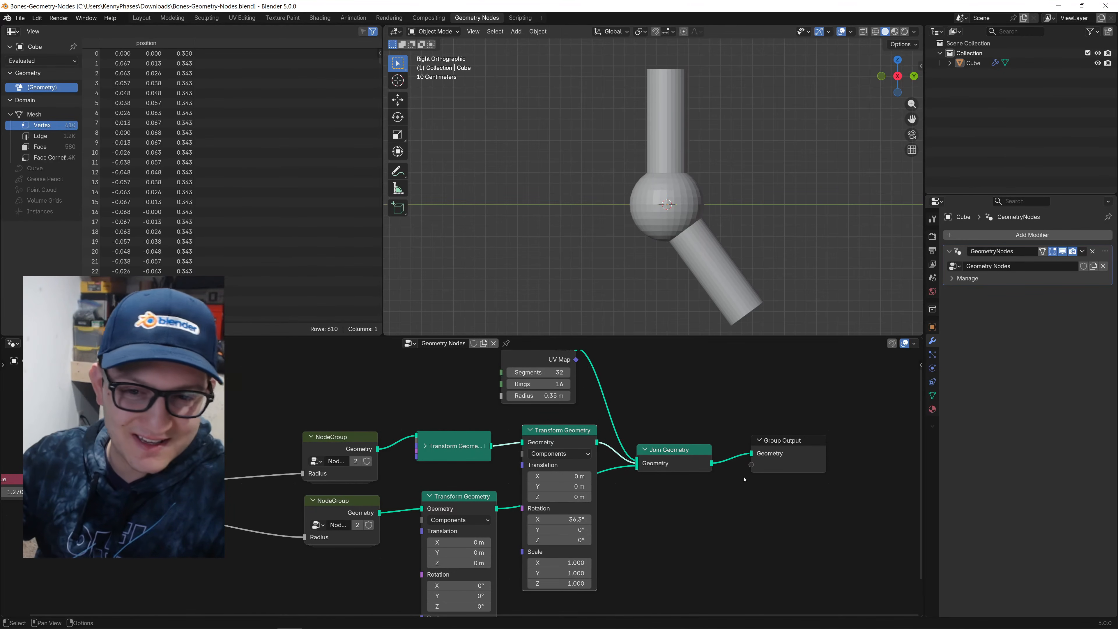
Create a new General file and delete all of its default objects.
key(ctrl+n)
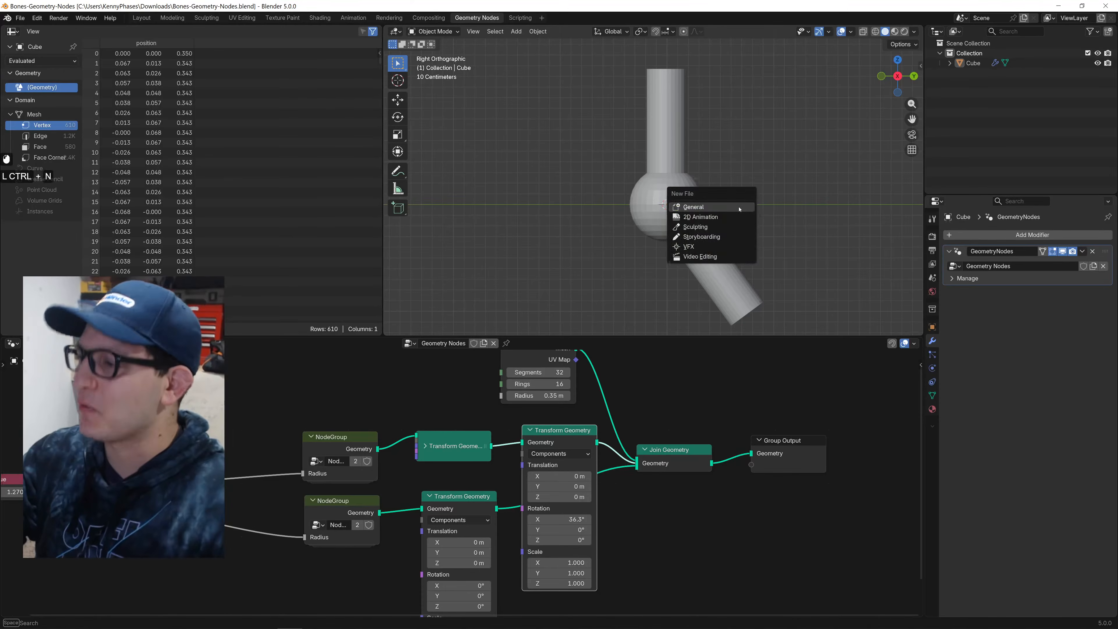
click(739, 209)
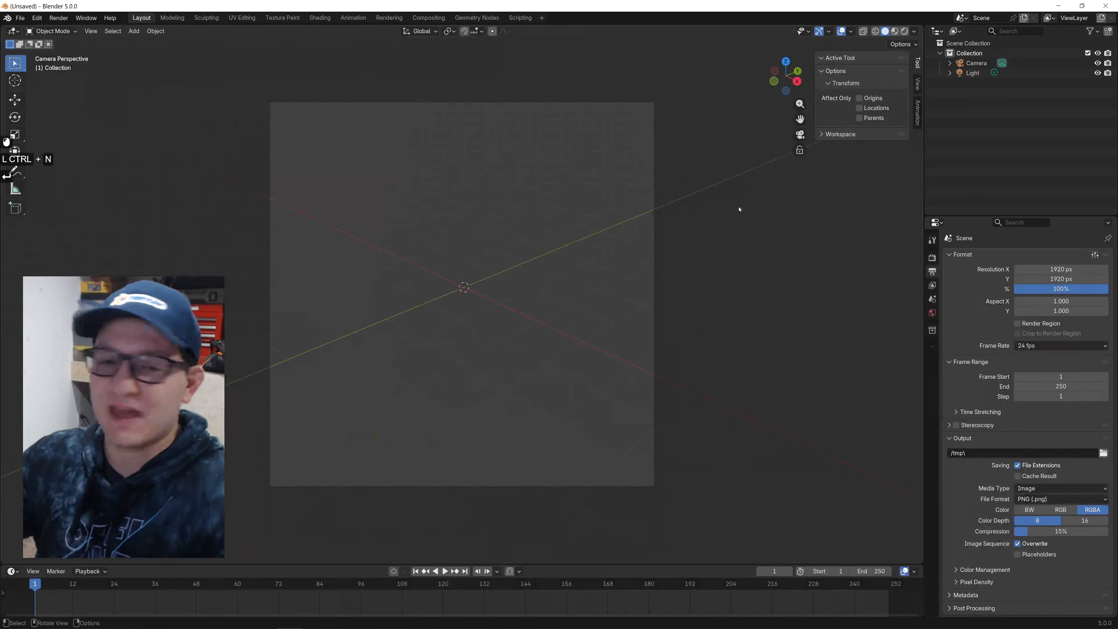
key(a)
key(x)
click(617, 271)
Add a UV sphere at the origin and scale it to about 0.525.
key(shift+a)
text(spher)
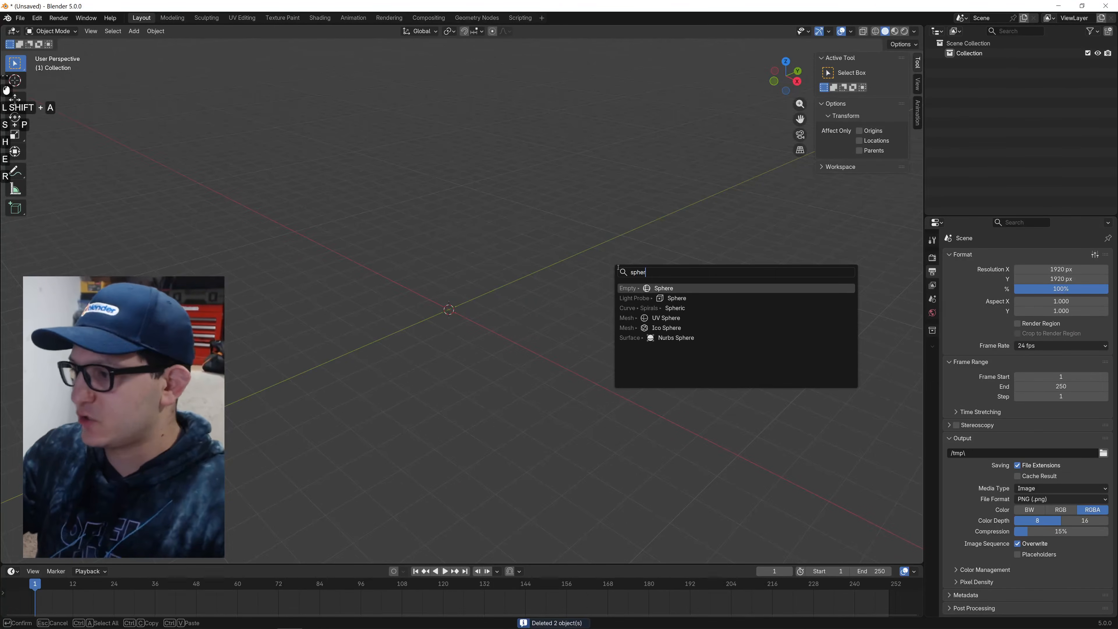
key(Down)
key(Down)
key(Down)
key(Return)
middle_drag(476, 259, 468, 256)
scroll(468, 256, up, 3)
key(s)
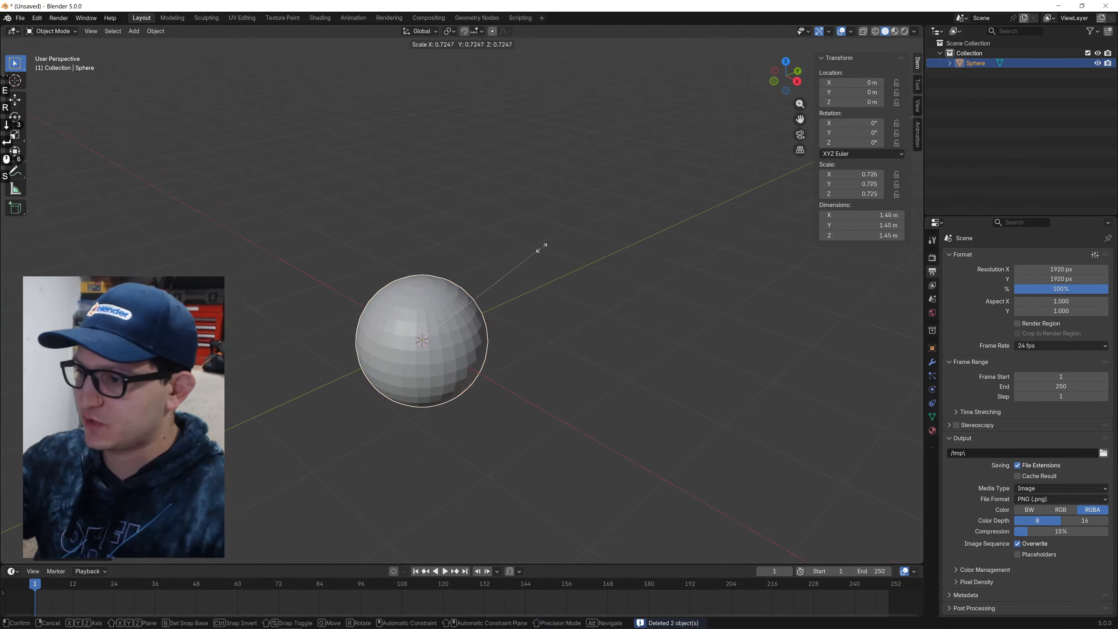
click(494, 253)
key(shift+a)
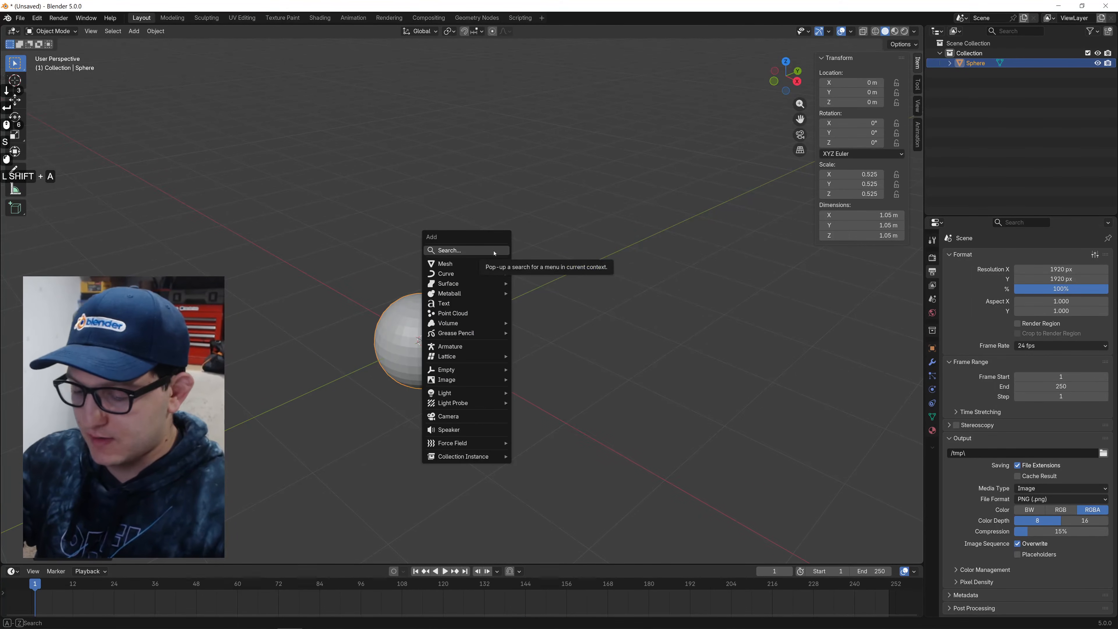
text(cy)
key(Return)
key(ctrl+z)
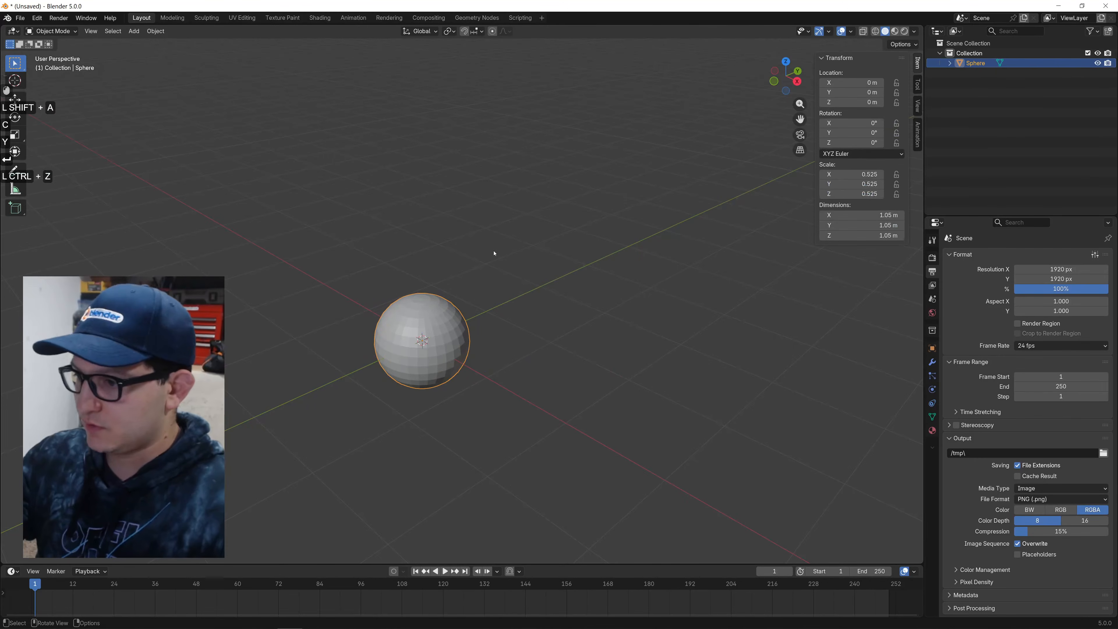
Add a mesh cylinder at the origin.
key(shift+a)
text(cxy)
key(BackSpace)
key(BackSpace)
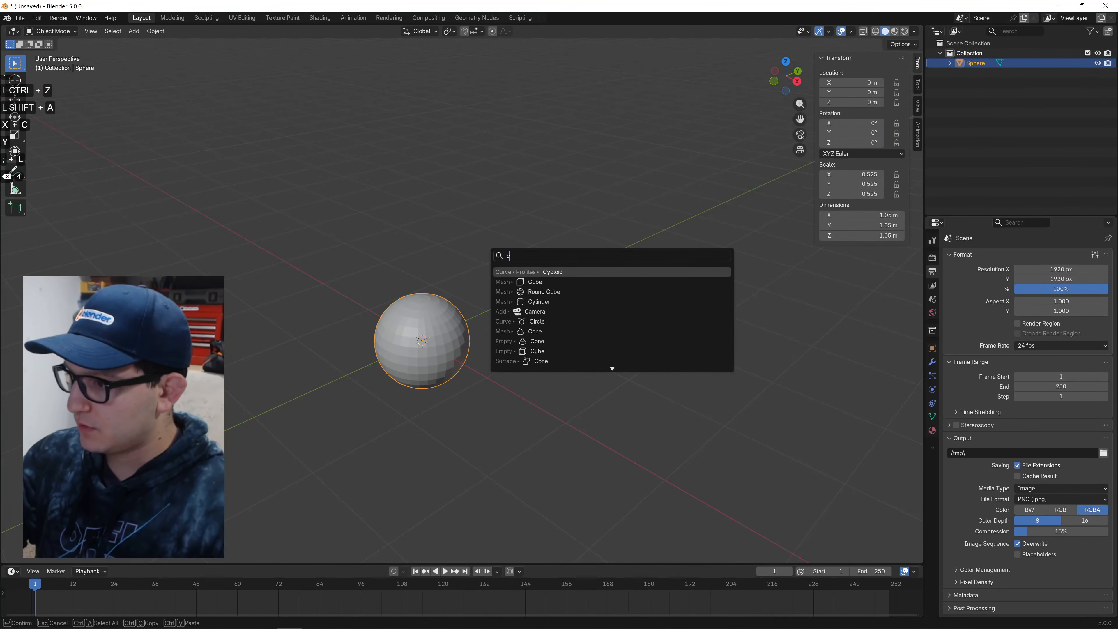
text(yu)
key(BackSpace)
key(BackSpace)
text(yl)
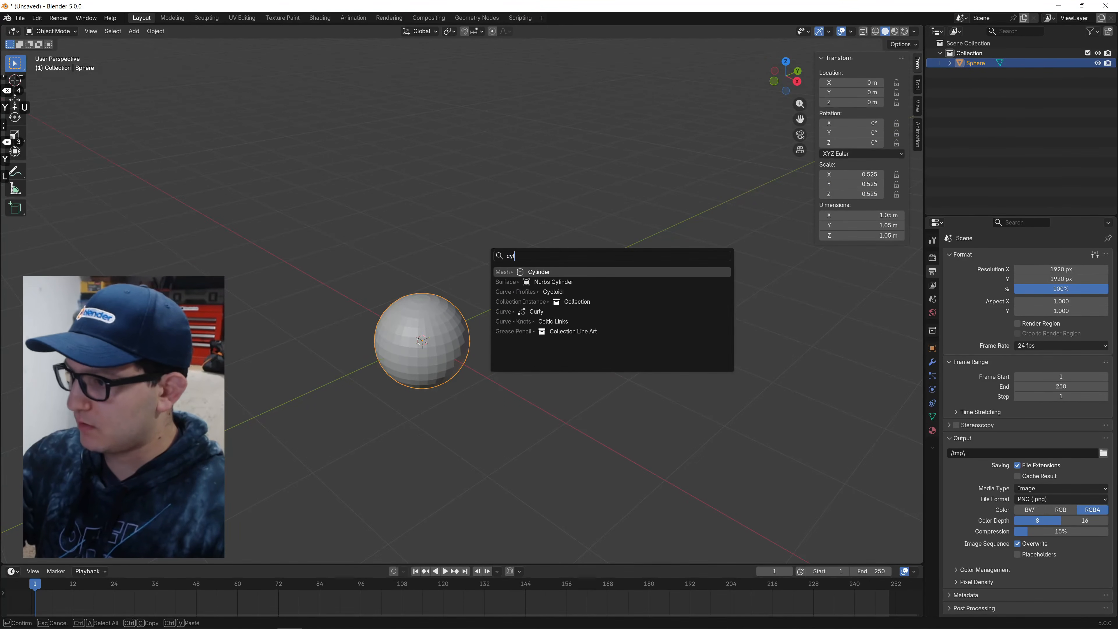
key(Return)
Shrink the cylinder to a scale of about -0.115 and raise it along Z to about 0.69 m, above the sphere.
key(s)
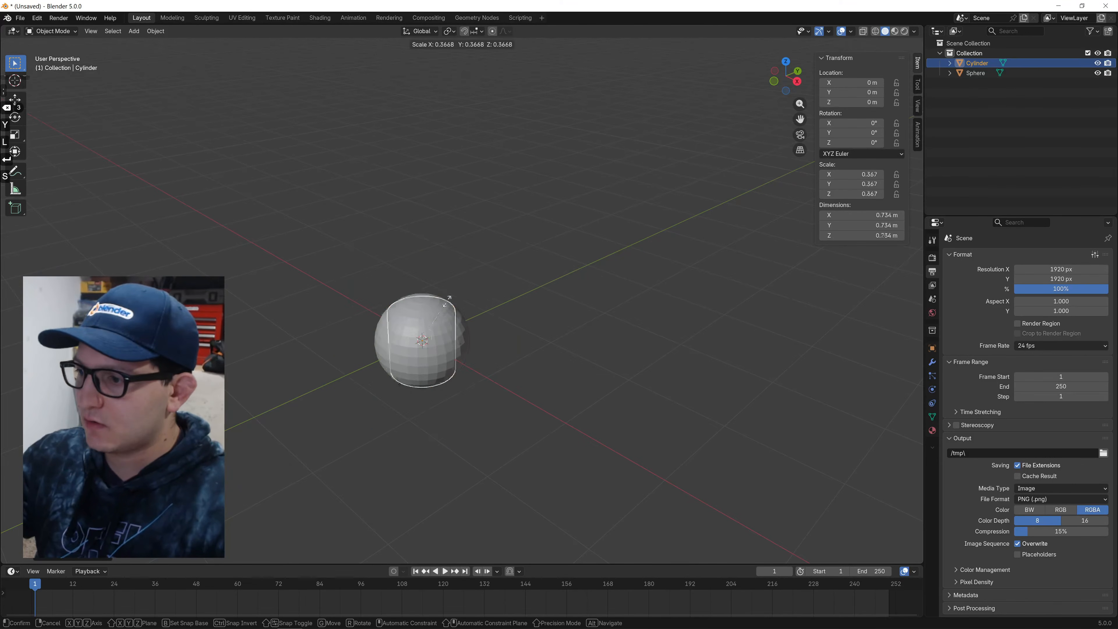
click(418, 344)
key(g)
key(z)
click(437, 275)
key(s)
click(499, 261)
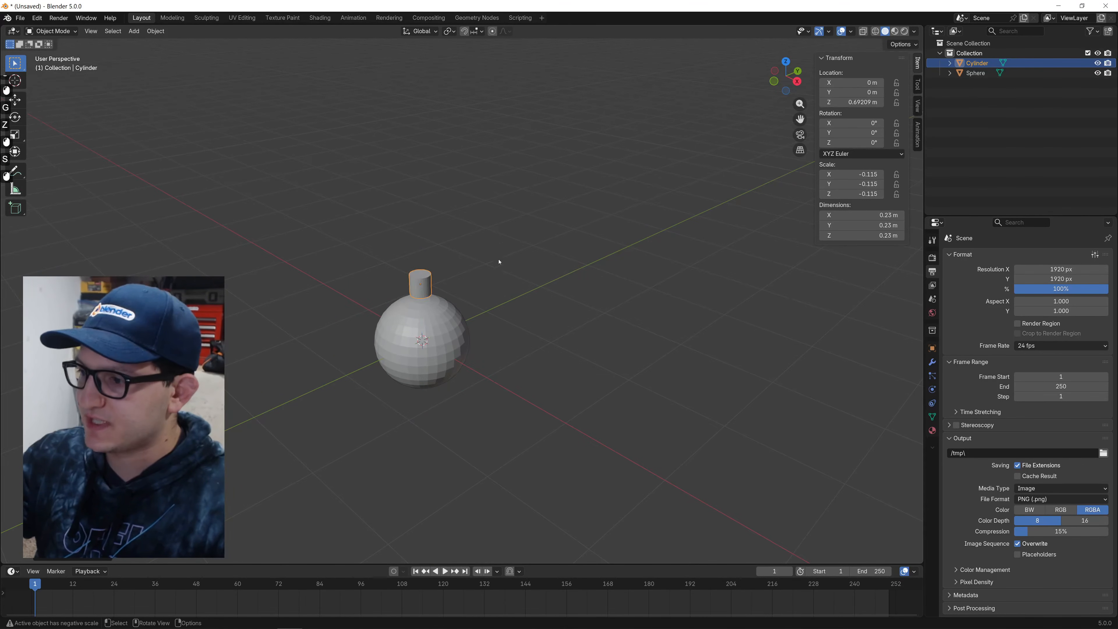
Stretch the cylinder's mesh along Z in Edit Mode to a length of about 2 m and shift it upward above the sphere.
key(Tab)
key(s)
key(z)
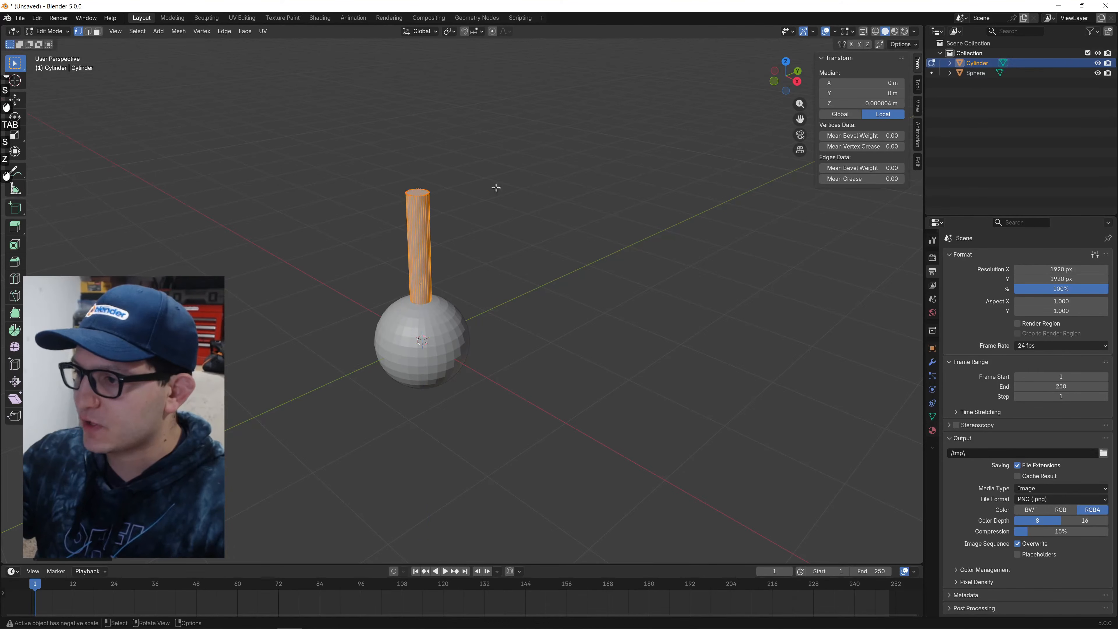
click(493, 189)
key(g)
key(z)
click(498, 174)
key(Tab)
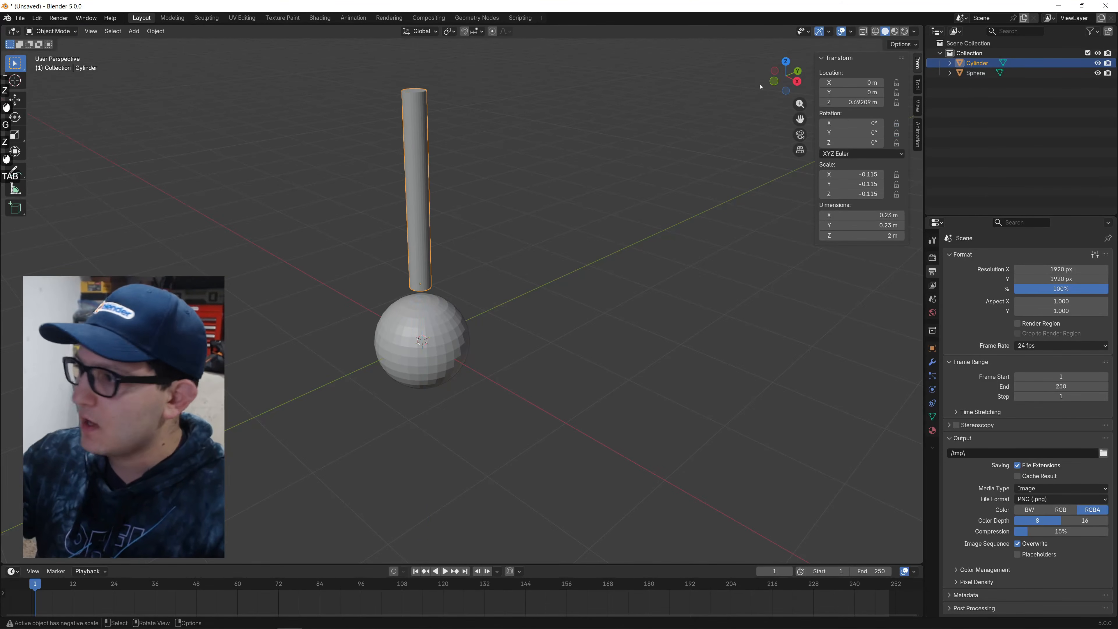
Lower the cylinder along Z to about 0.518 m so its lower end meets the sphere.
click(797, 81)
key(g)
key(z)
click(664, 106)
Duplicate the cylinder and move the copy straight down along Z to about -2.45 m, beneath the sphere.
shift+middle_drag(443, 214, 524, 240)
key(shift+d)
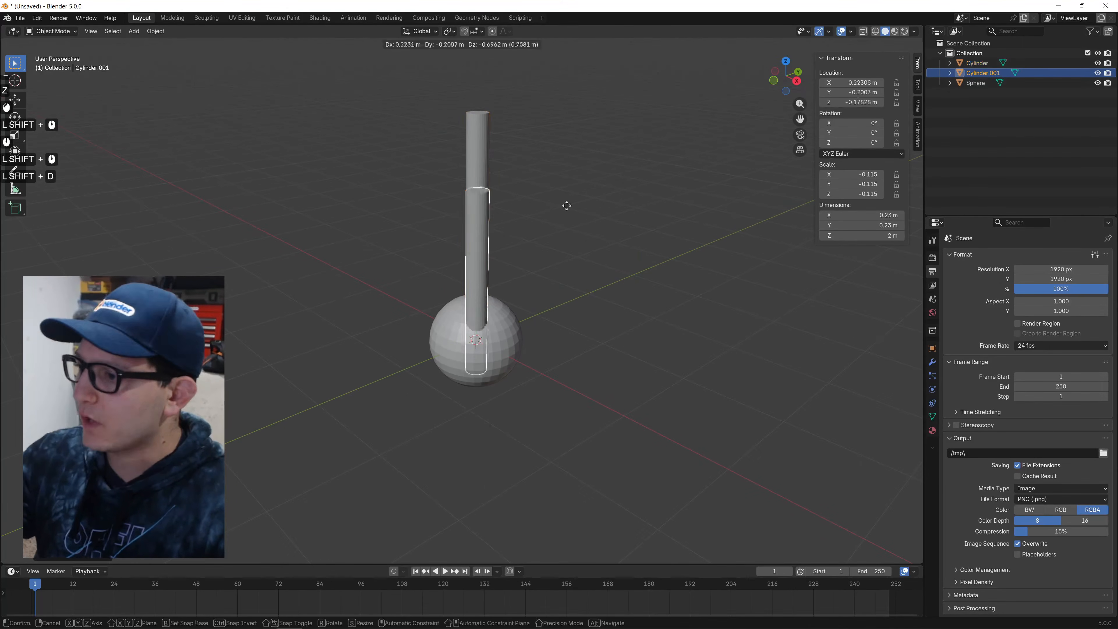
key(z)
click(587, 329)
middle_drag(587, 328, 507, 238)
middle_drag(506, 237, 536, 269)
key(g)
key(z)
click(523, 245)
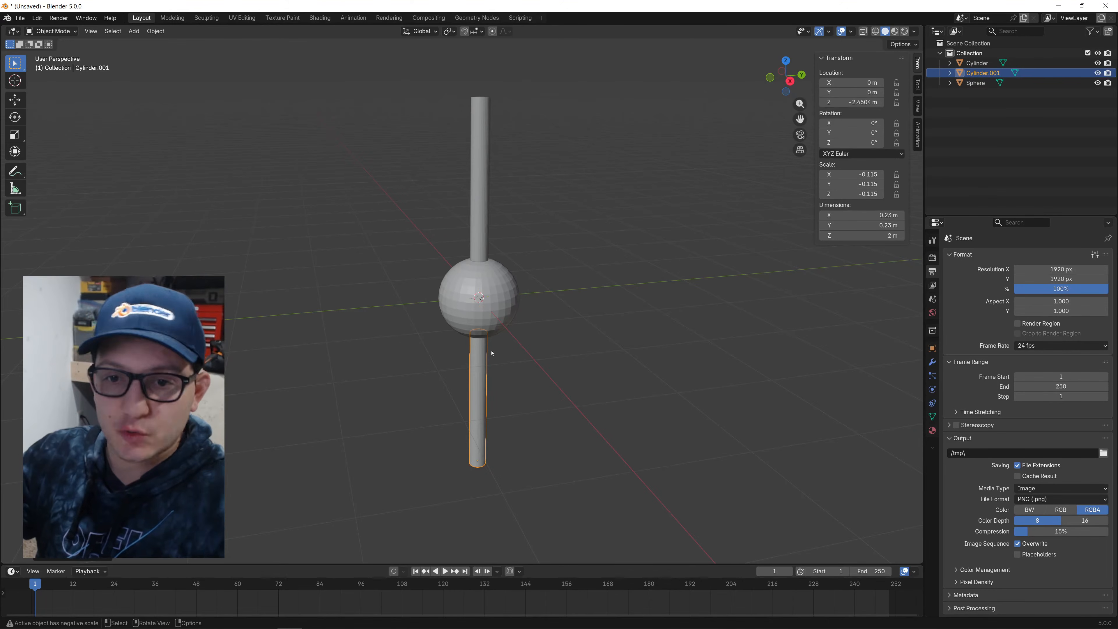
Add a Track To constraint to the lower cylinder with the sphere as its target.
click(932, 417)
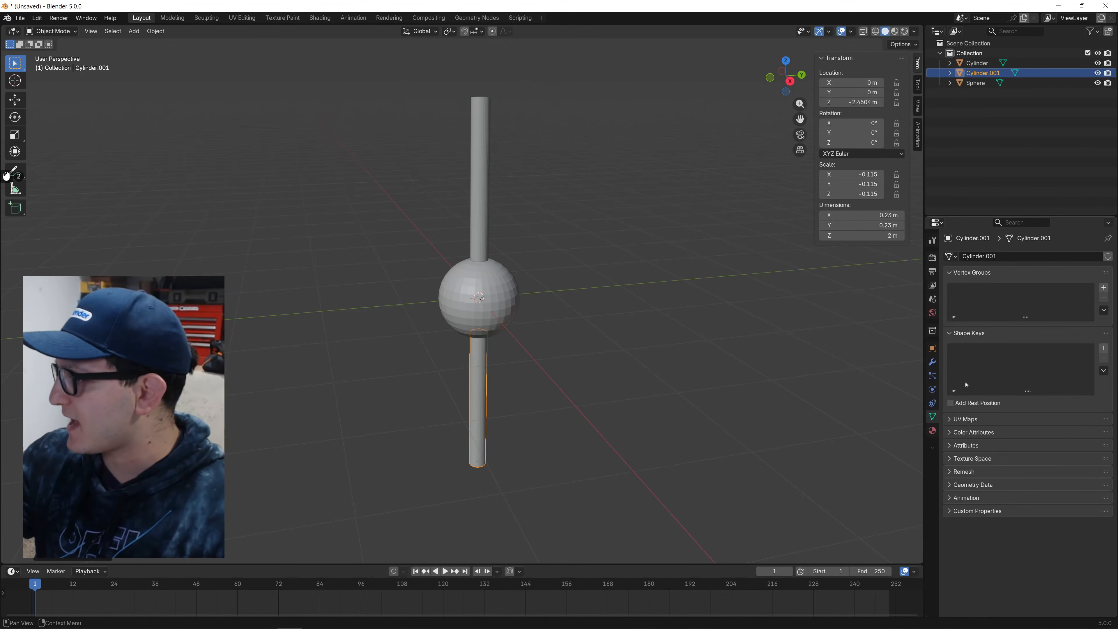
click(932, 404)
click(981, 256)
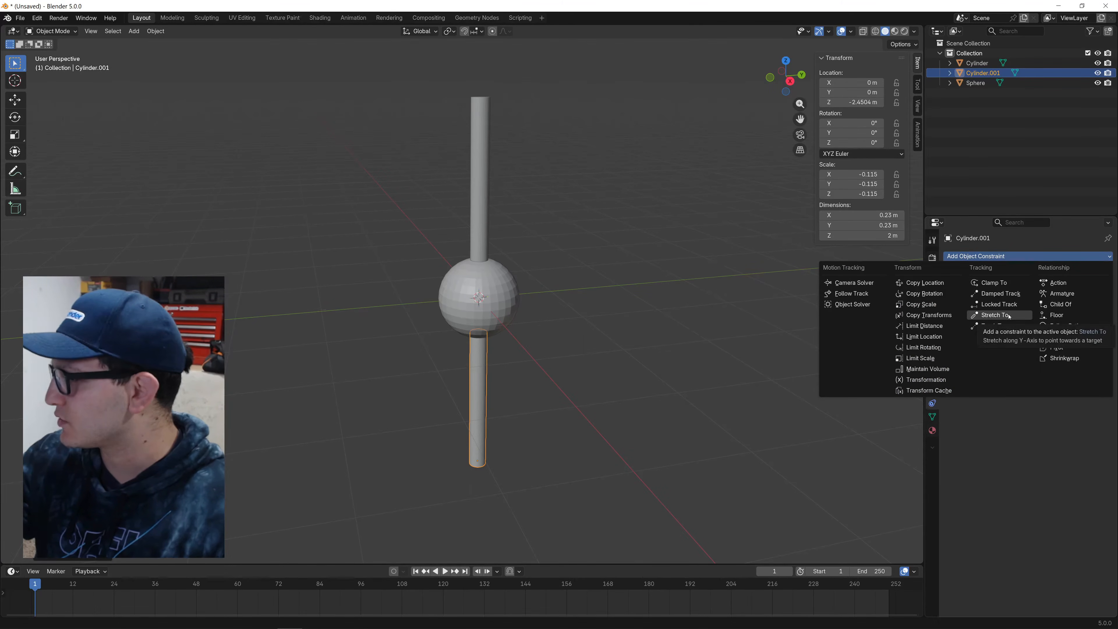
click(997, 326)
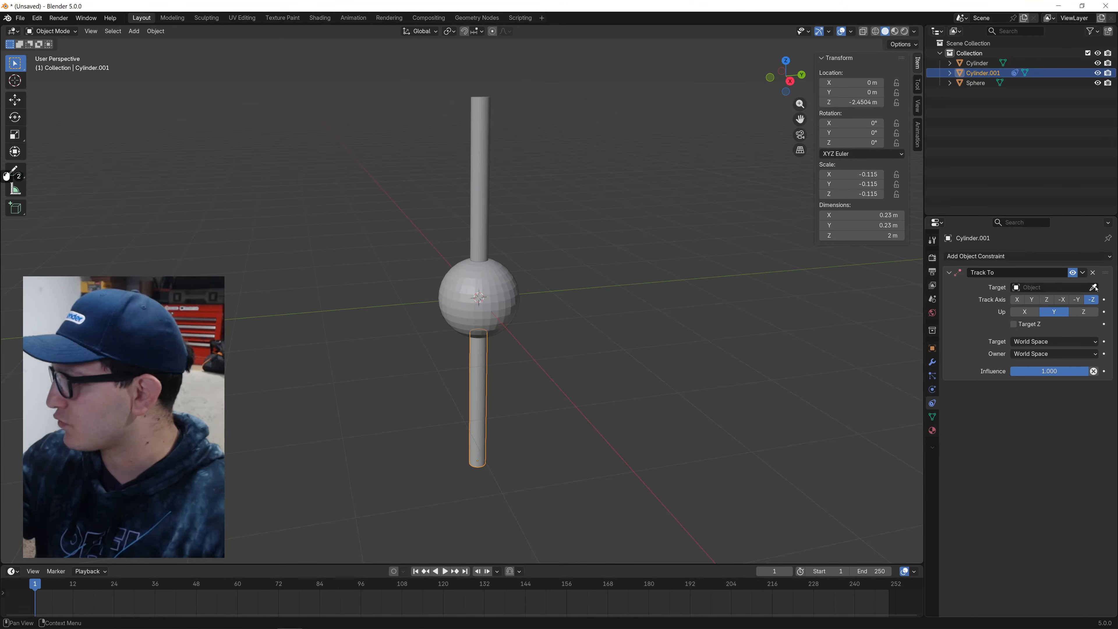
click(482, 286)
Move the sphere sideways to test the lower cylinder's tracking, and undo the move.
click(481, 291)
key(g)
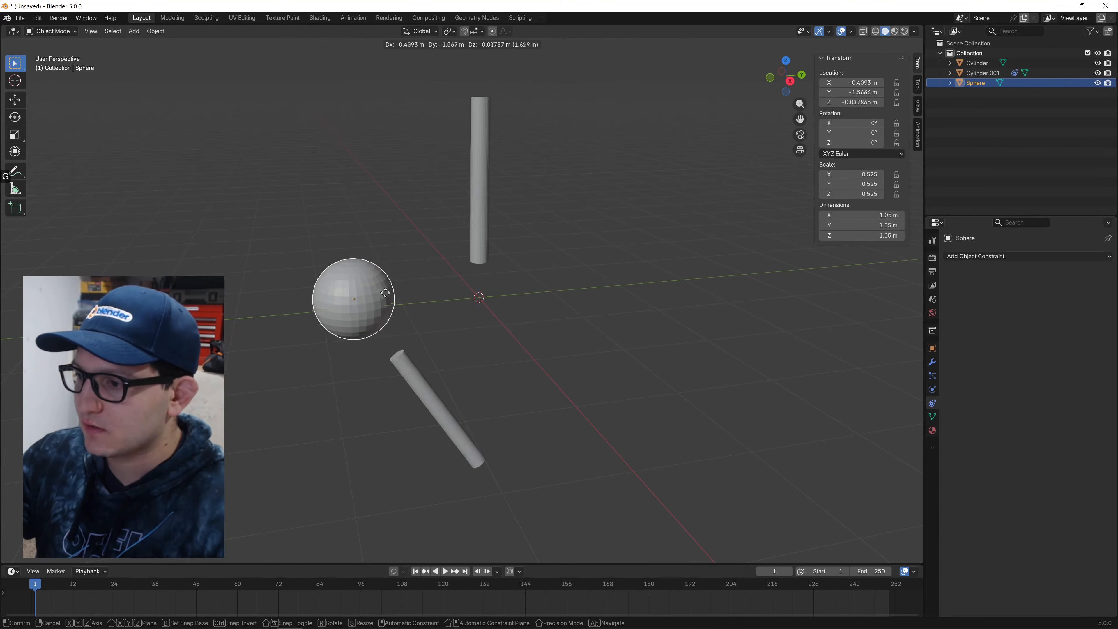
click(595, 289)
key(ctrl+z)
Try to copy the lower cylinder's Track To constraint to the upper cylinder, and undo it.
click(480, 240)
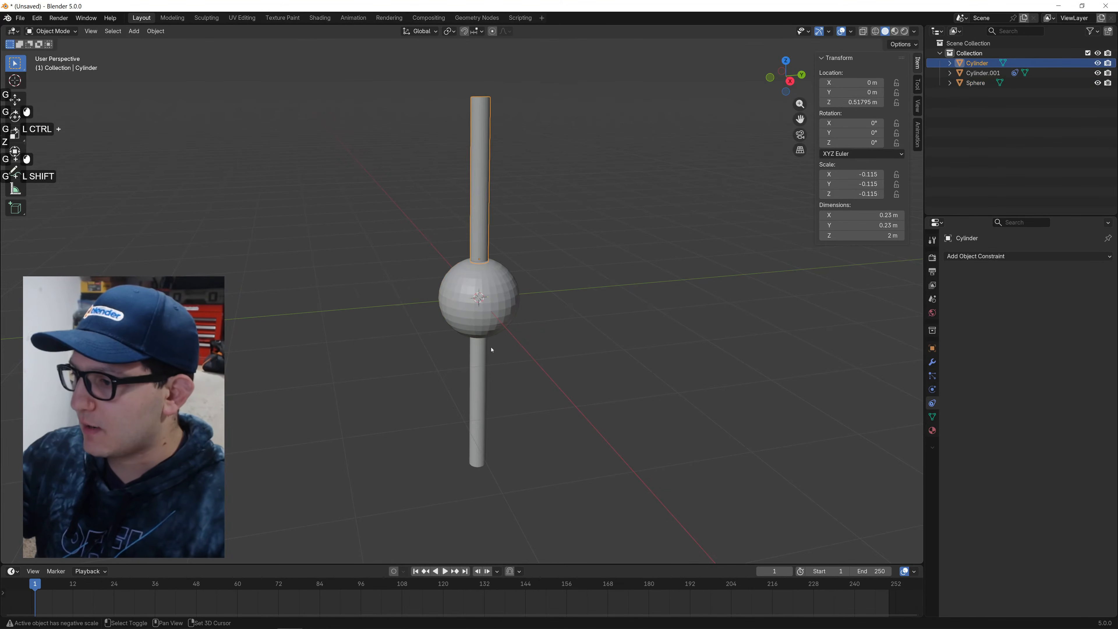
shift+click(485, 355)
key(ctrl+l)
mouse_move(481, 367)
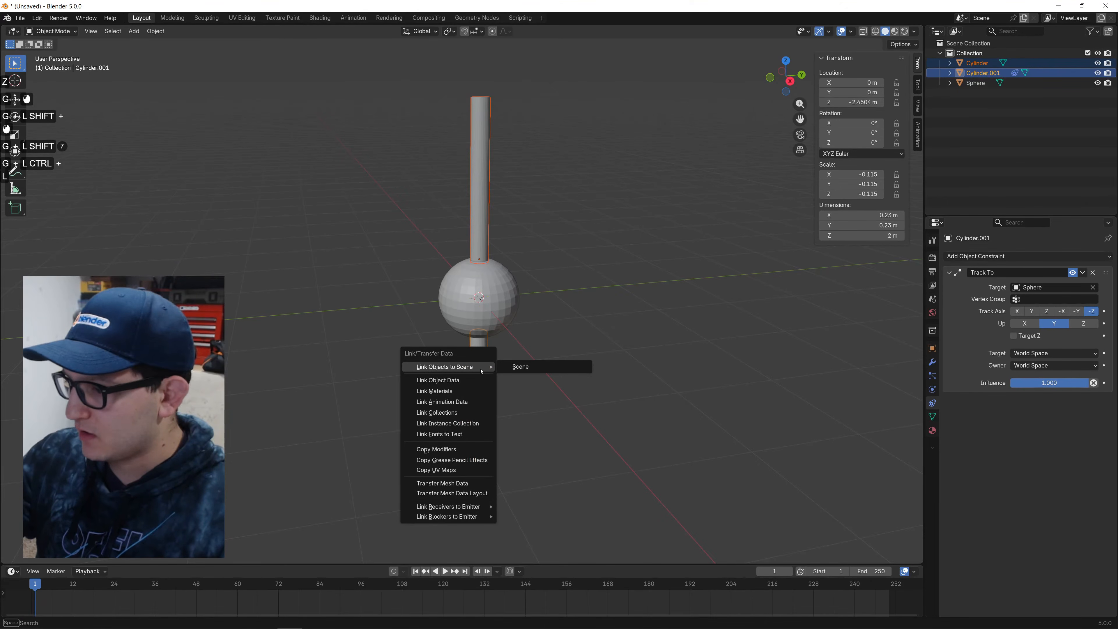
key(Escape)
click(156, 31)
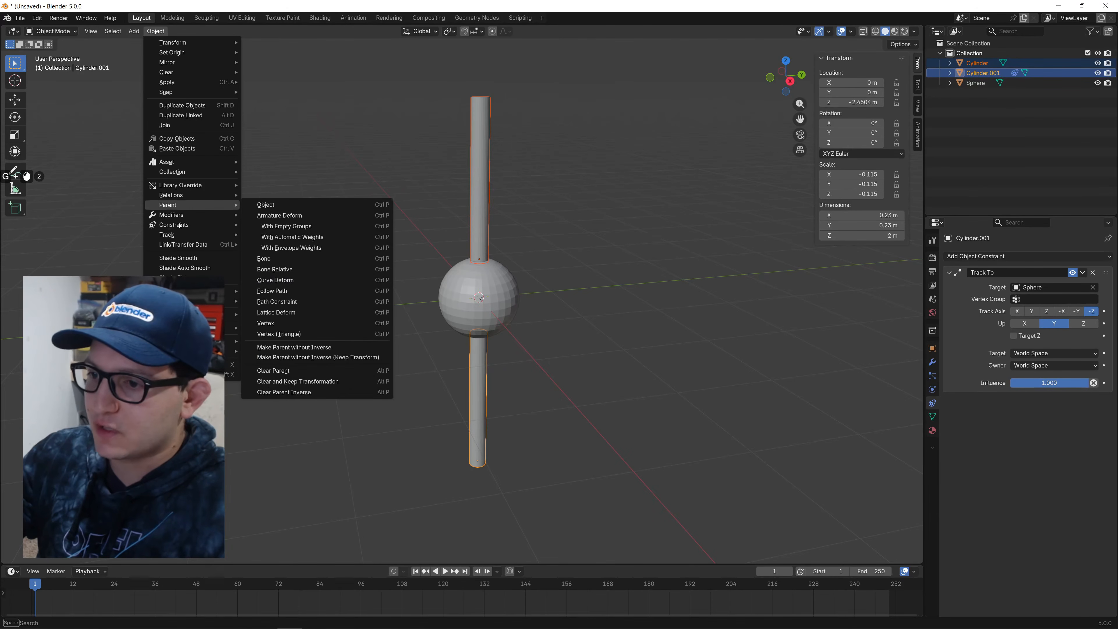
mouse_move(180, 225)
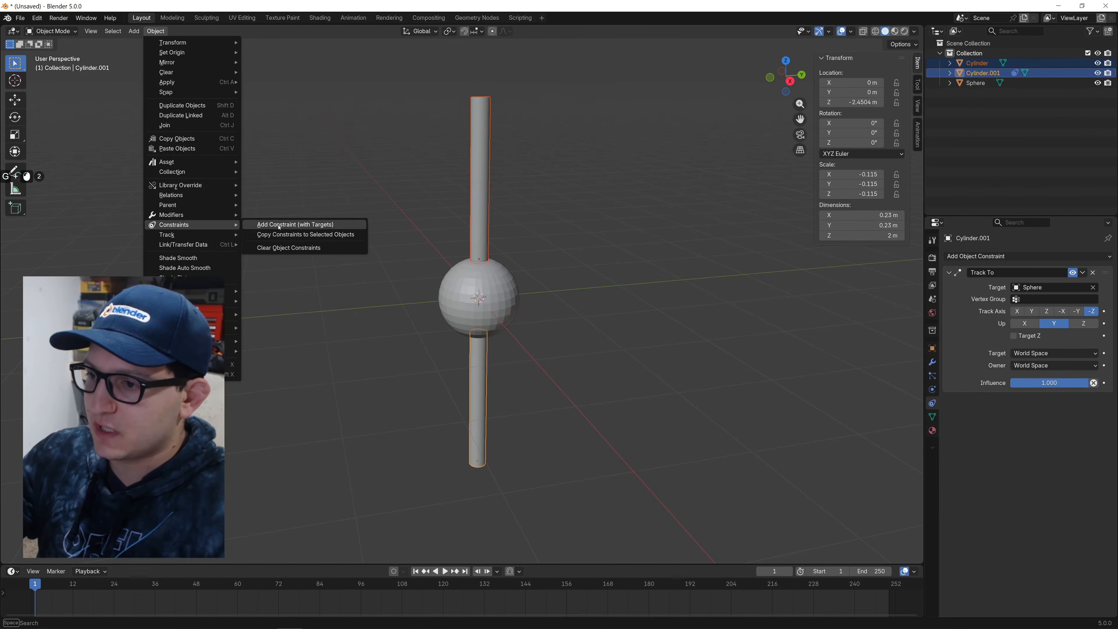
click(348, 235)
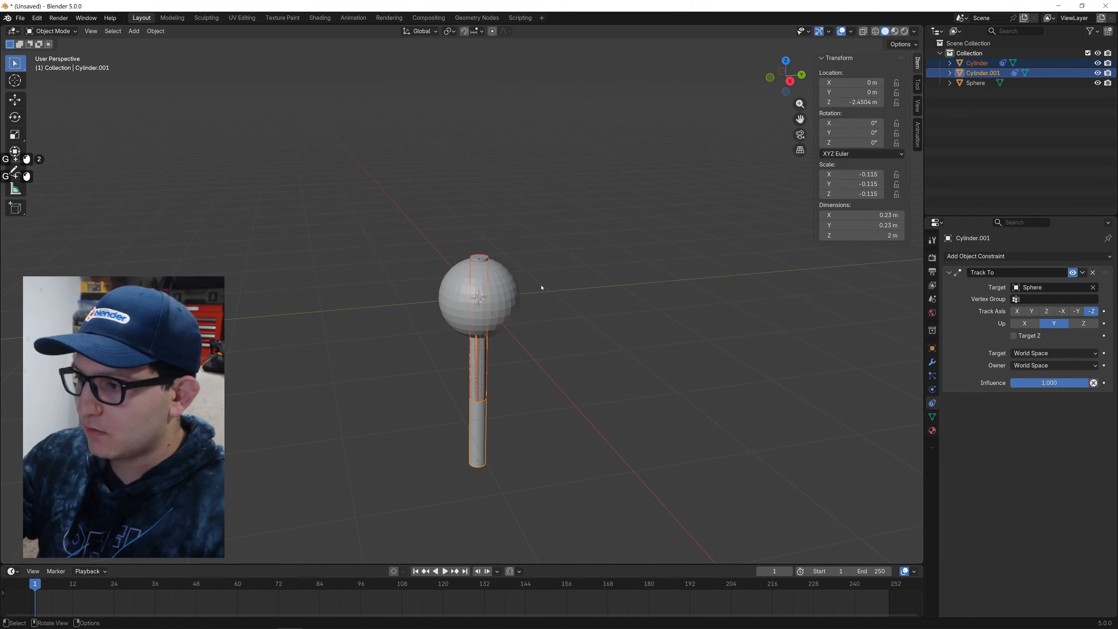
key(ctrl+z)
key(ctrl+z)
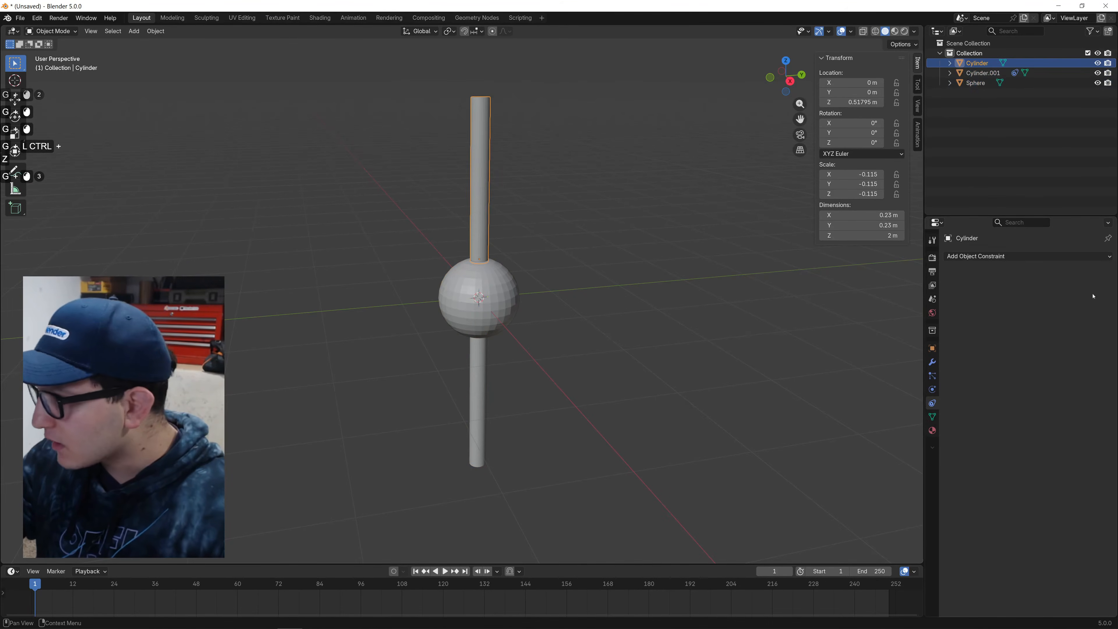
Add a Track To constraint to the upper cylinder with the sphere as its target.
click(1012, 256)
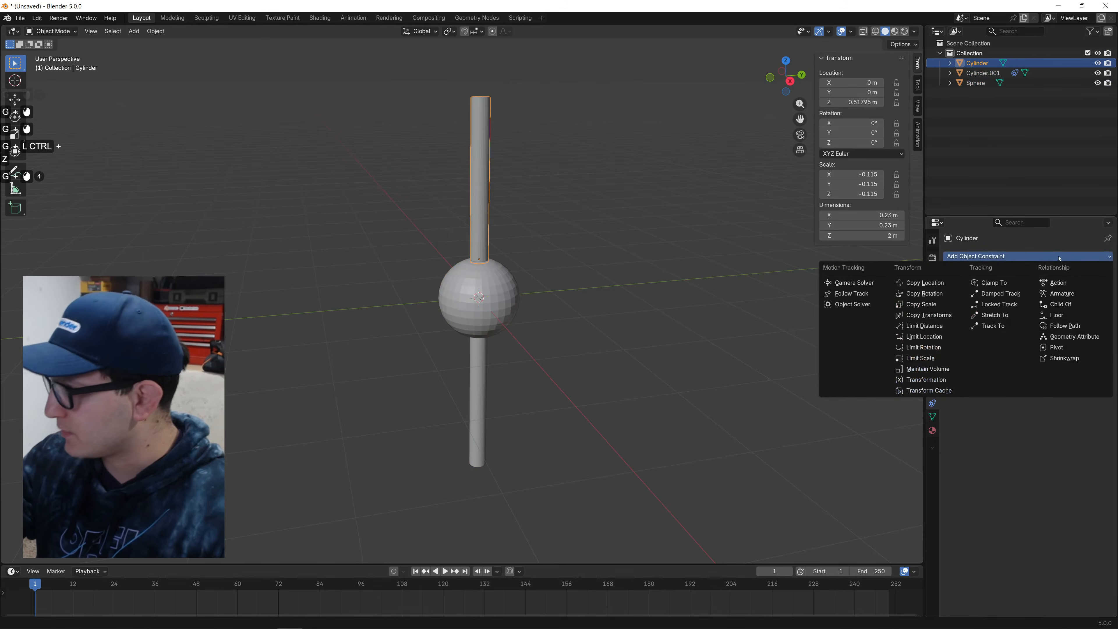
click(1009, 325)
click(1093, 287)
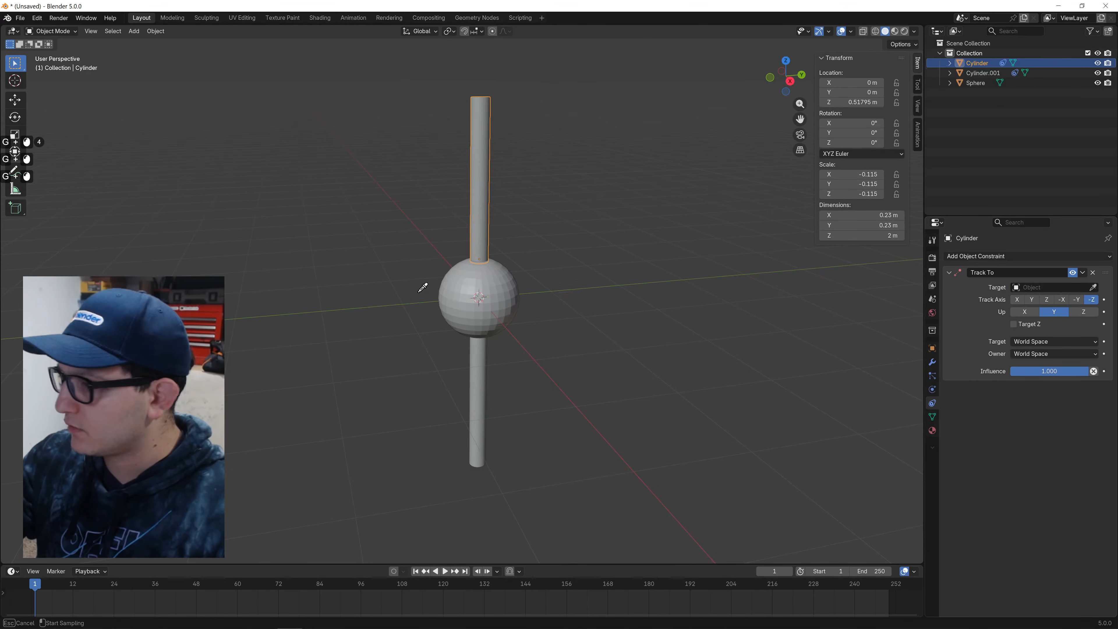
click(488, 284)
Move the sphere to test how the upper cylinder tracks it, and undo the move.
click(488, 284)
key(g)
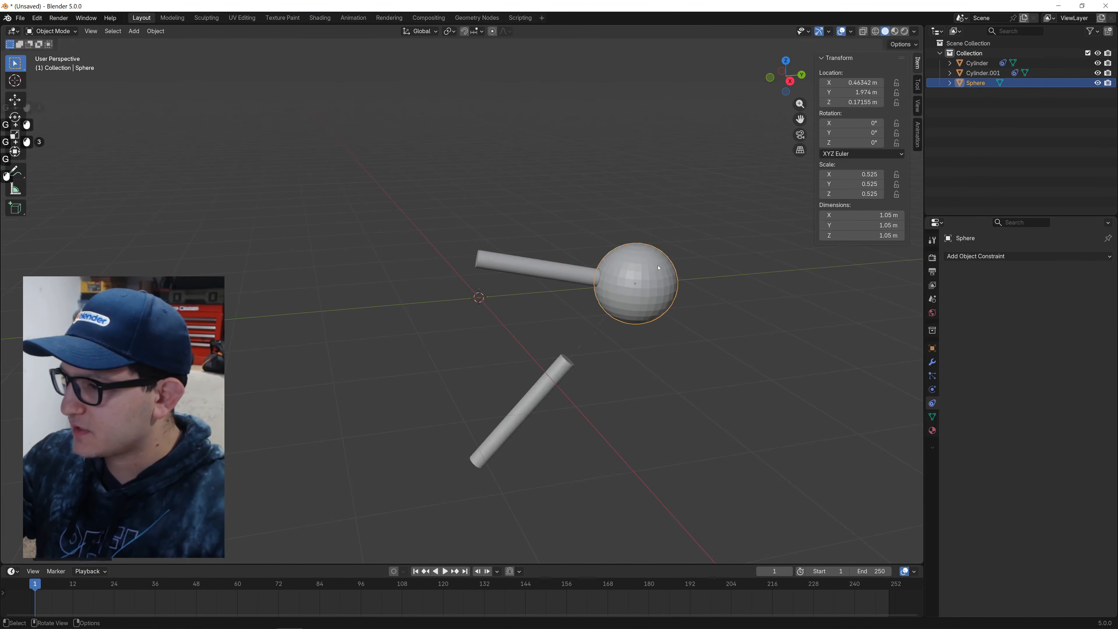
click(642, 275)
key(ctrl+z)
Raise the upper cylinder along Z to about 1.97 m so it stands above the sphere.
click(496, 296)
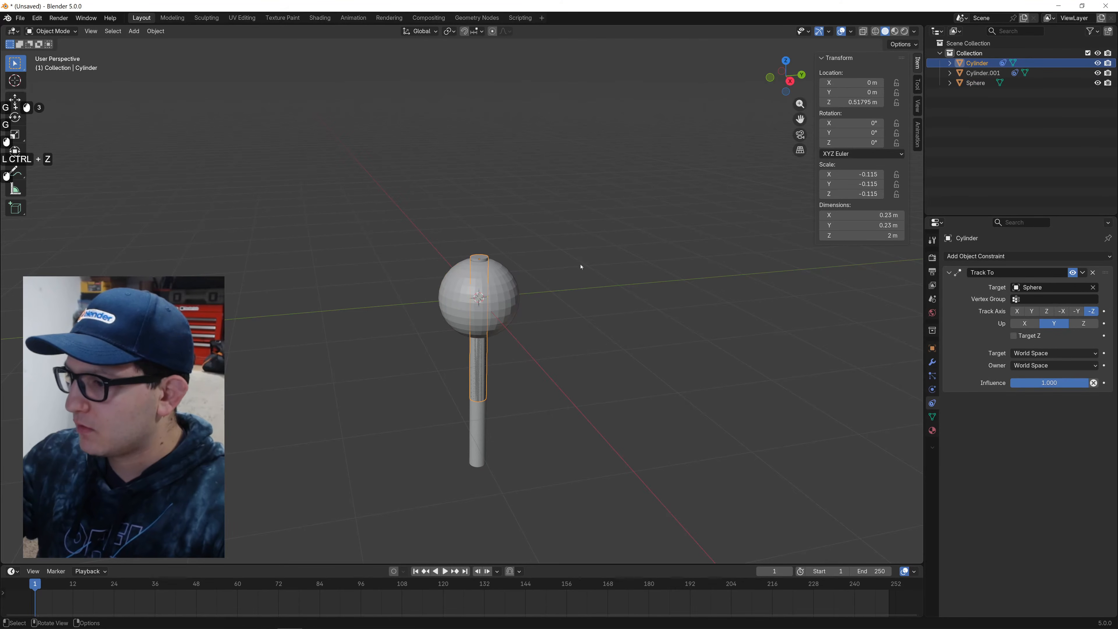
click(790, 81)
key(g)
key(z)
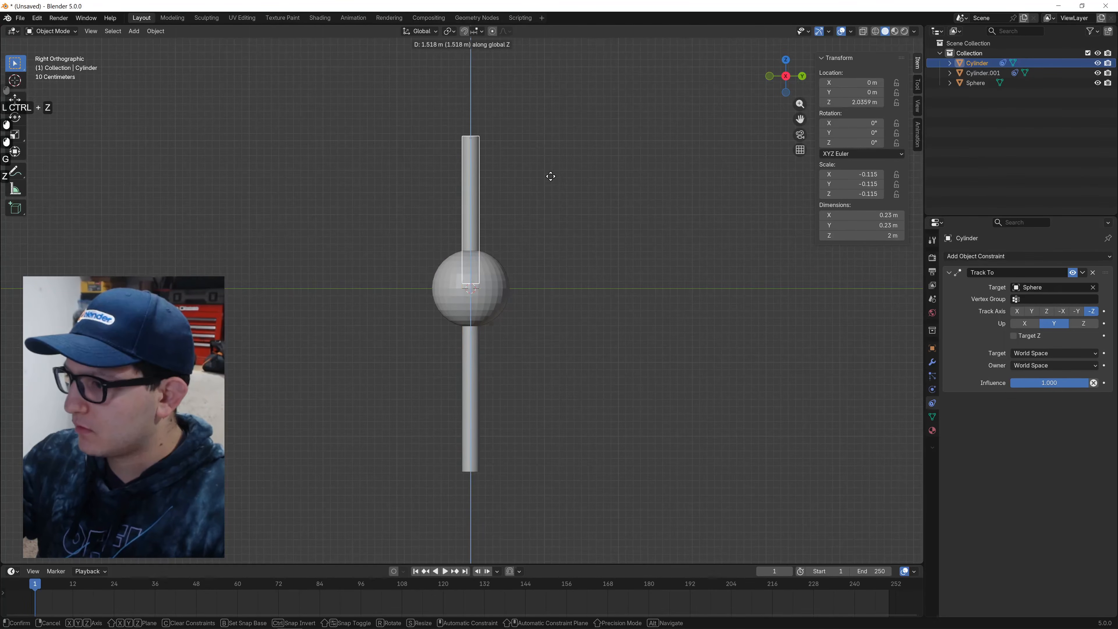
click(550, 177)
Move the sphere around twice to test how both cylinders follow it, undoing each move.
click(490, 280)
middle_drag(537, 294, 531, 304)
key(g)
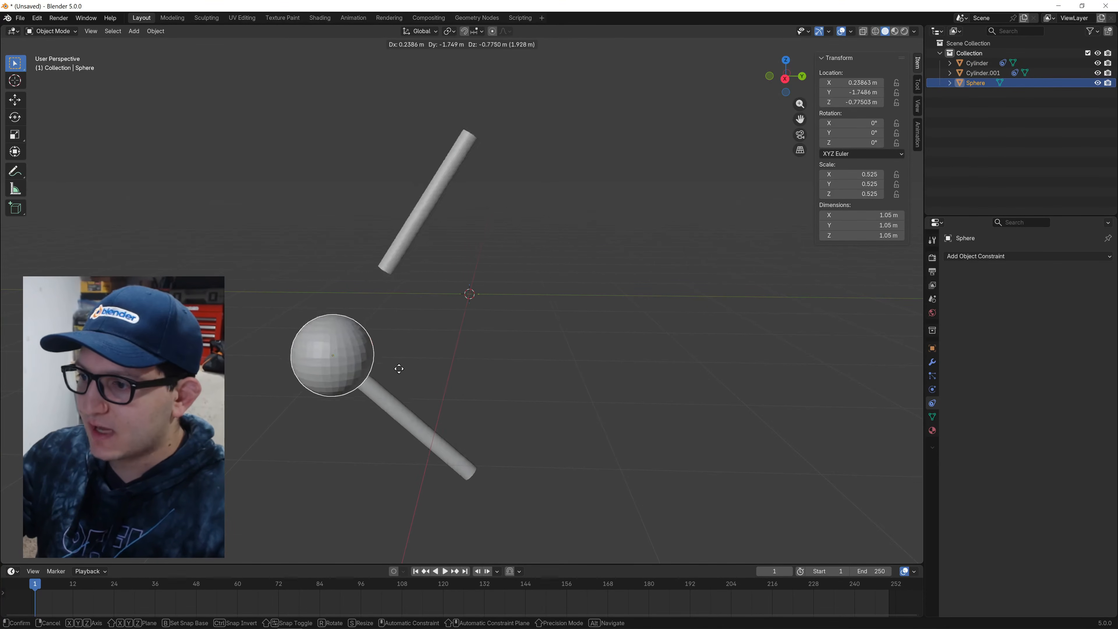
click(503, 330)
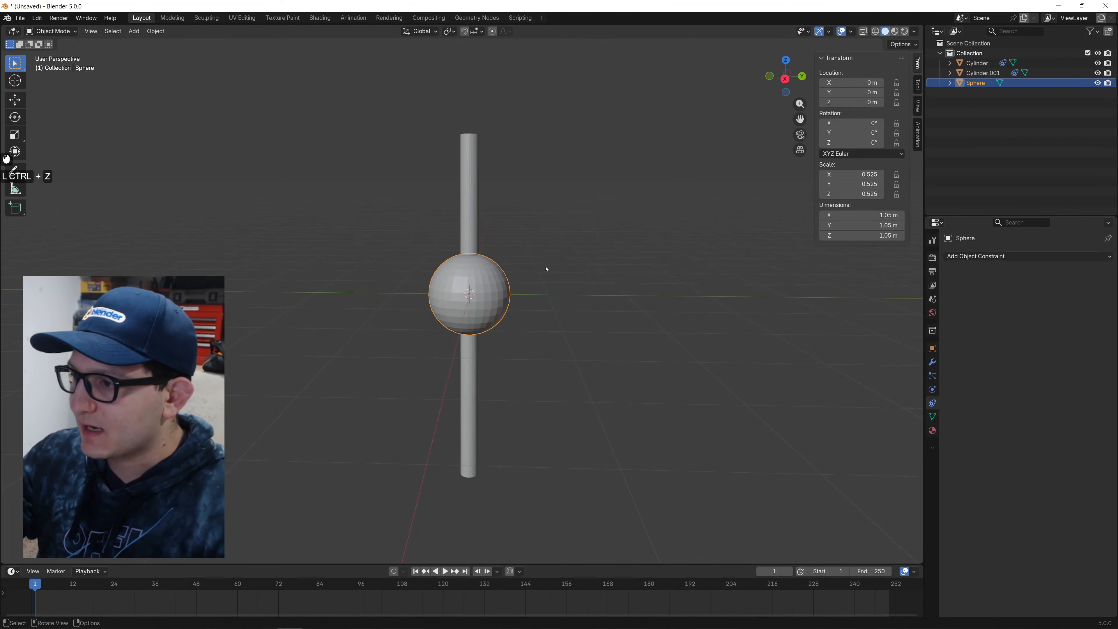
key(g)
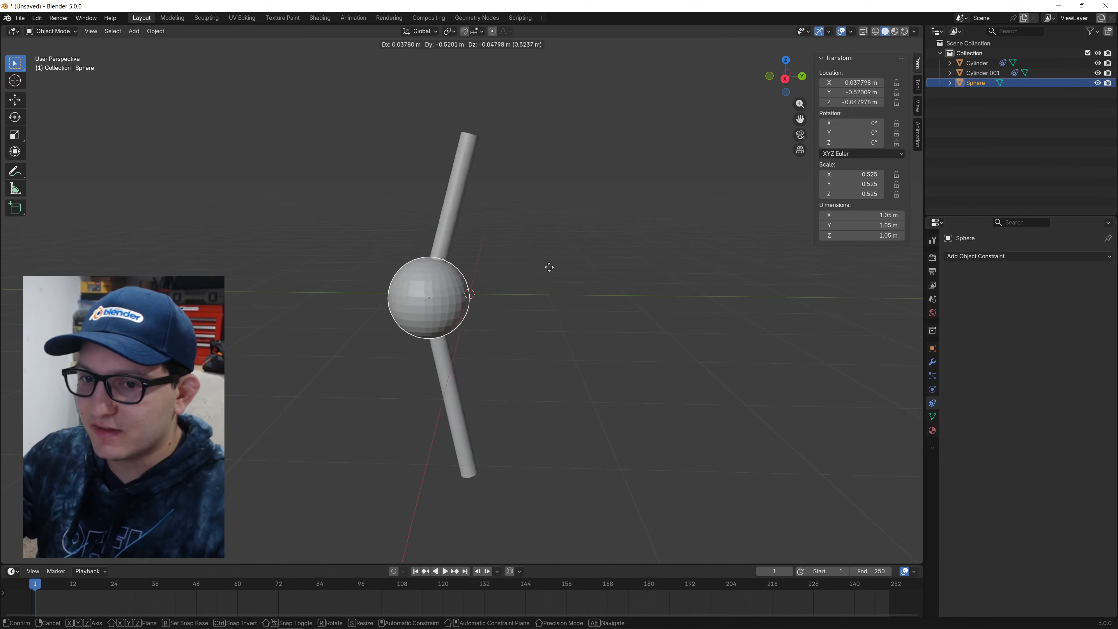
click(572, 259)
key(ctrl+z)
Add a Copy Location constraint to the upper cylinder, targeting the sphere on the X and Y axes only.
click(473, 219)
scroll(514, 369, up, 2)
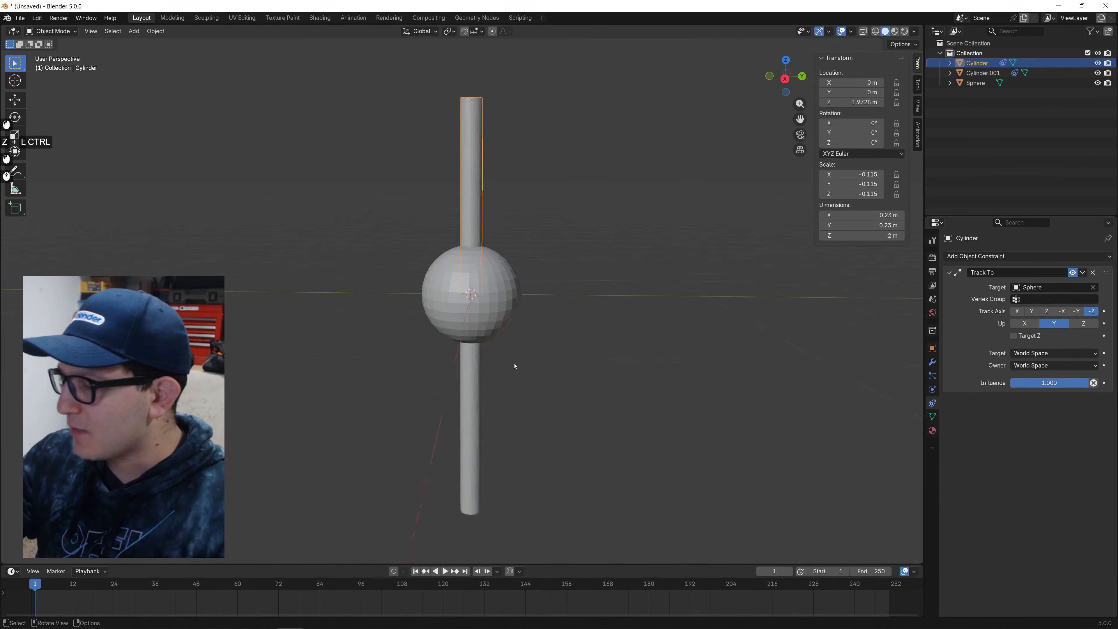
scroll(621, 314, down, 1)
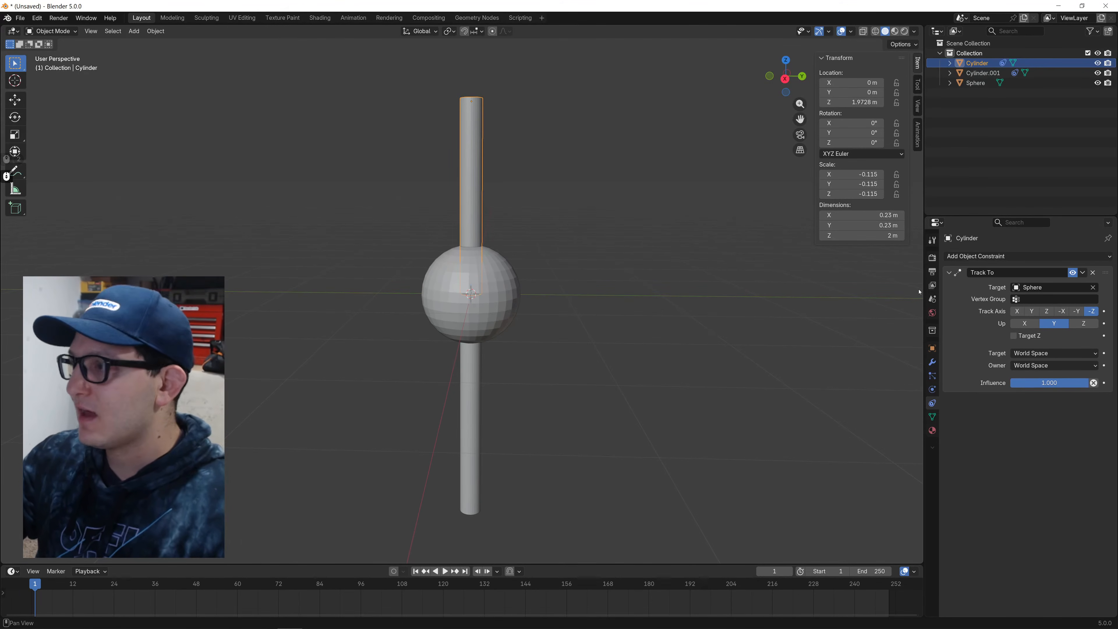
click(1007, 259)
click(948, 284)
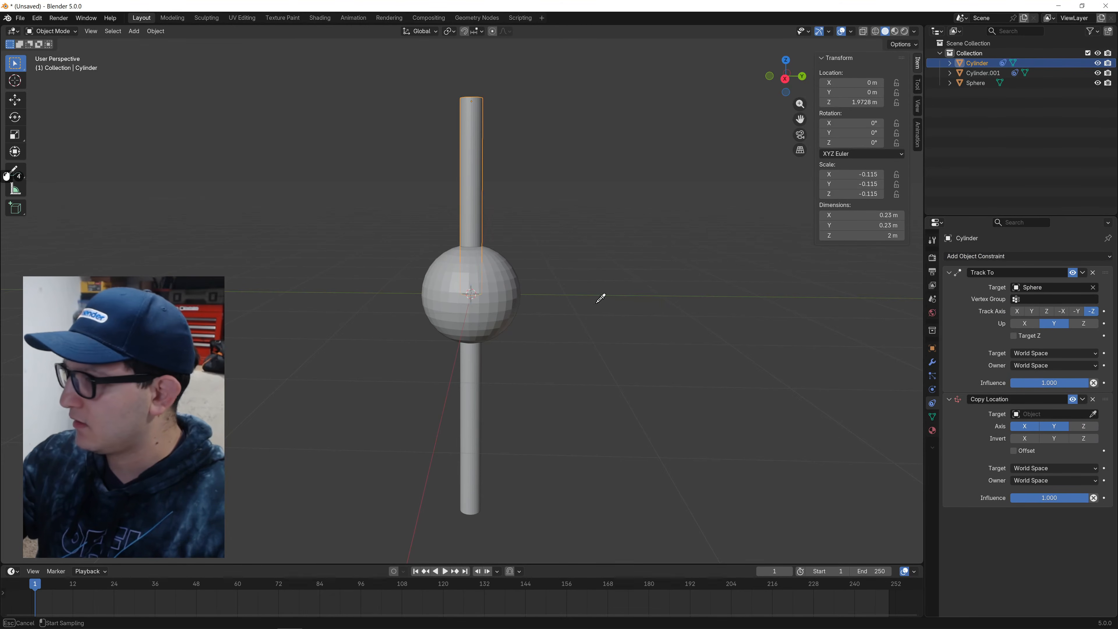
click(497, 296)
Test the Copy Location constraint by moving the sphere from two viewing angles, undoing each move.
key(g)
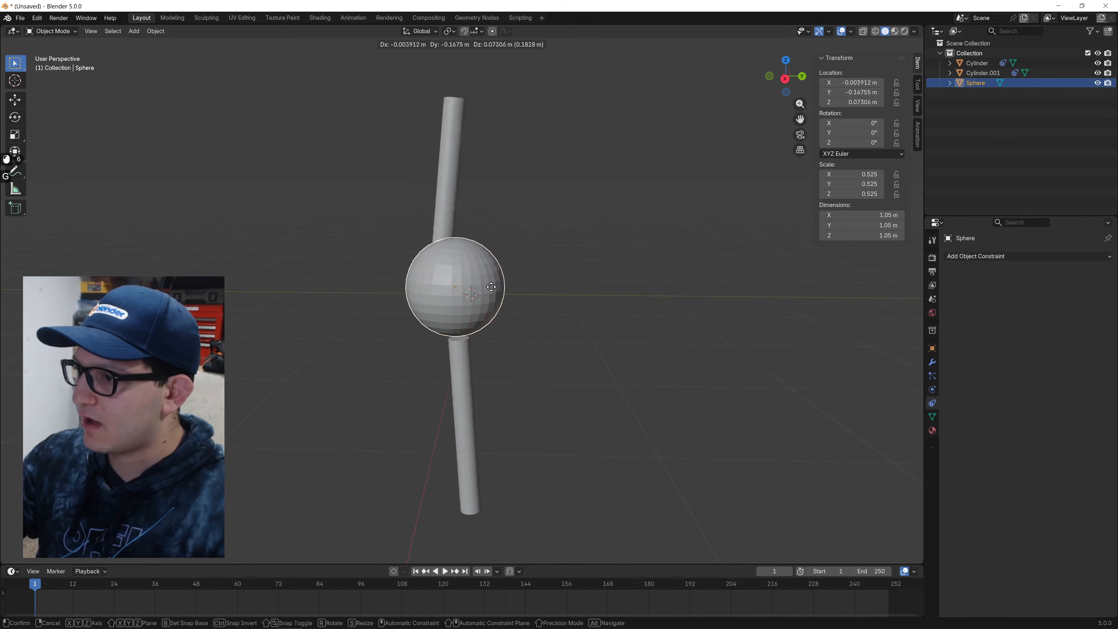
click(533, 289)
key(ctrl+z)
middle_drag(534, 288, 484, 295)
key(g)
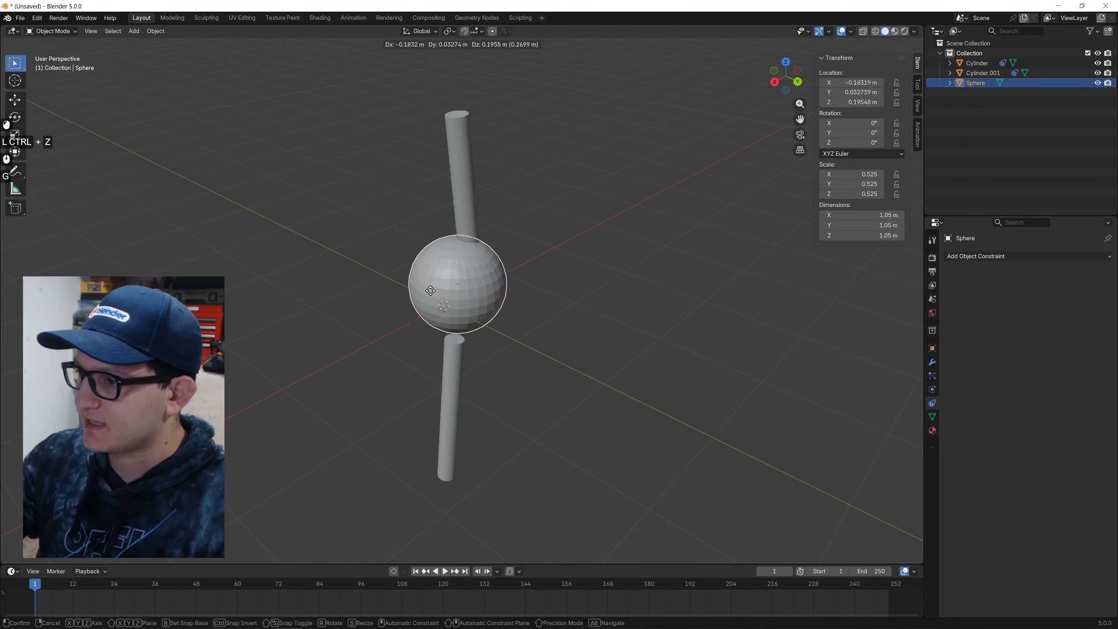
click(422, 305)
key(ctrl+z)
middle_drag(422, 304, 324, 156)
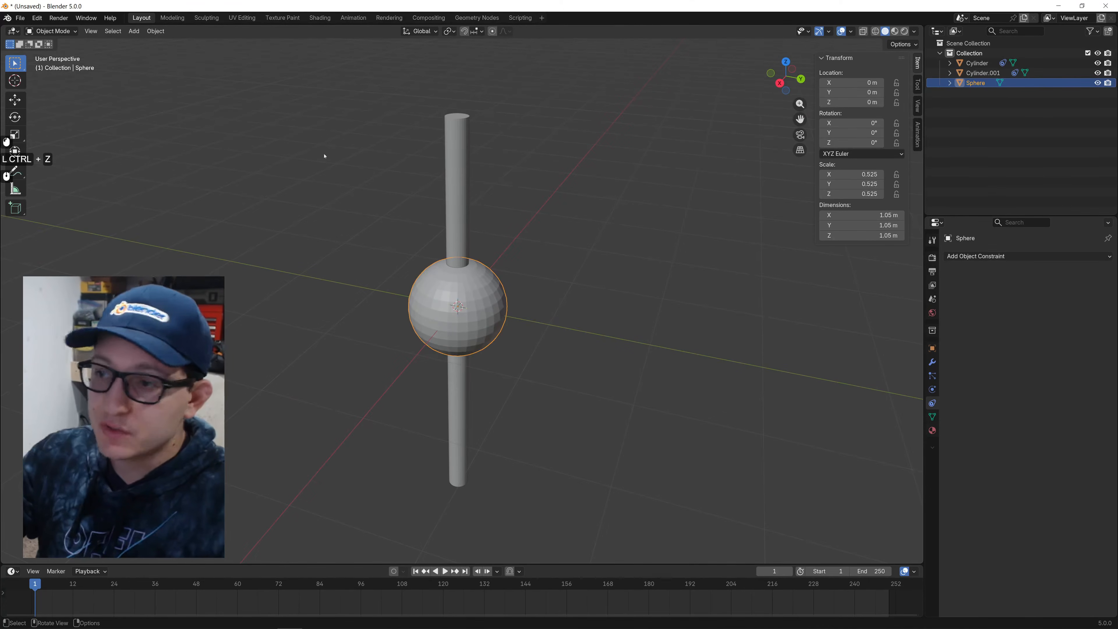
Open the recent file Bones-Geometry-Nodes.blend and discard the changes to the untitled sphere joint file.
click(20, 18)
mouse_move(44, 49)
click(184, 57)
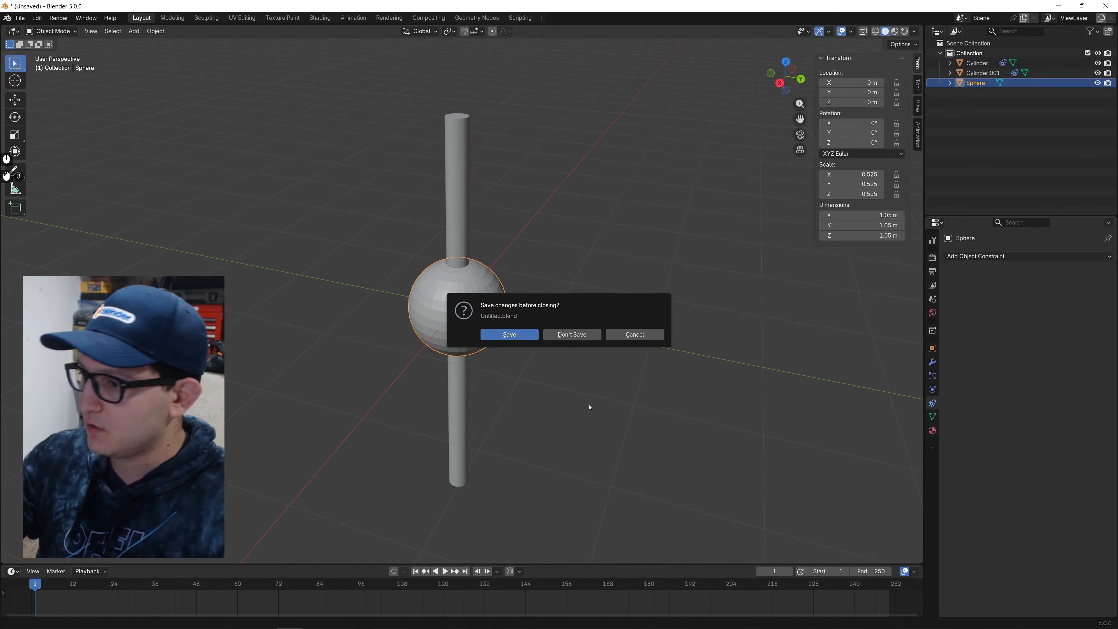
click(571, 334)
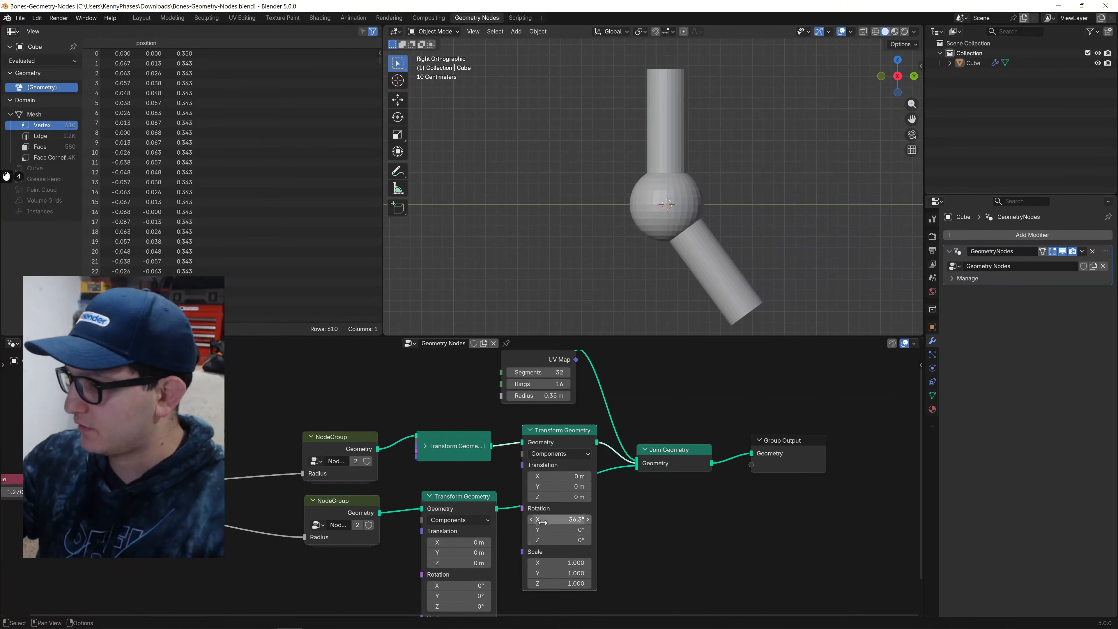
Set the Transform Geometry node's X rotation to 48° to bend the lower cylinder, and search the addable nodes for "bone".
mouse_move(565, 520)
mouse_down()
mouse_move(551, 519)
mouse_move(561, 516)
mouse_up()
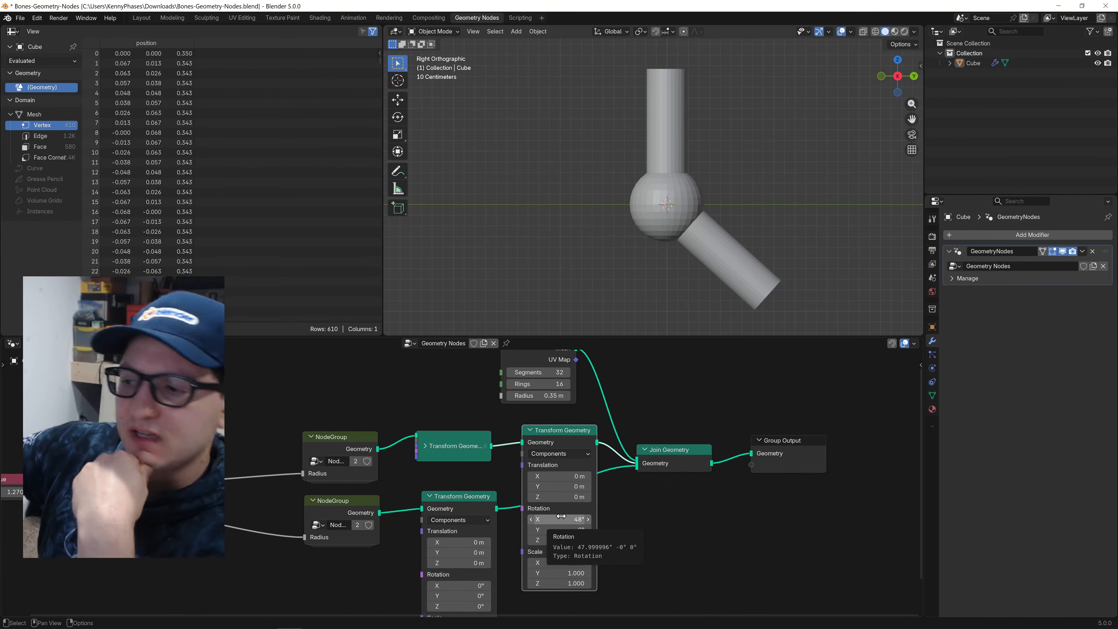
key(shift+a)
text(bone)
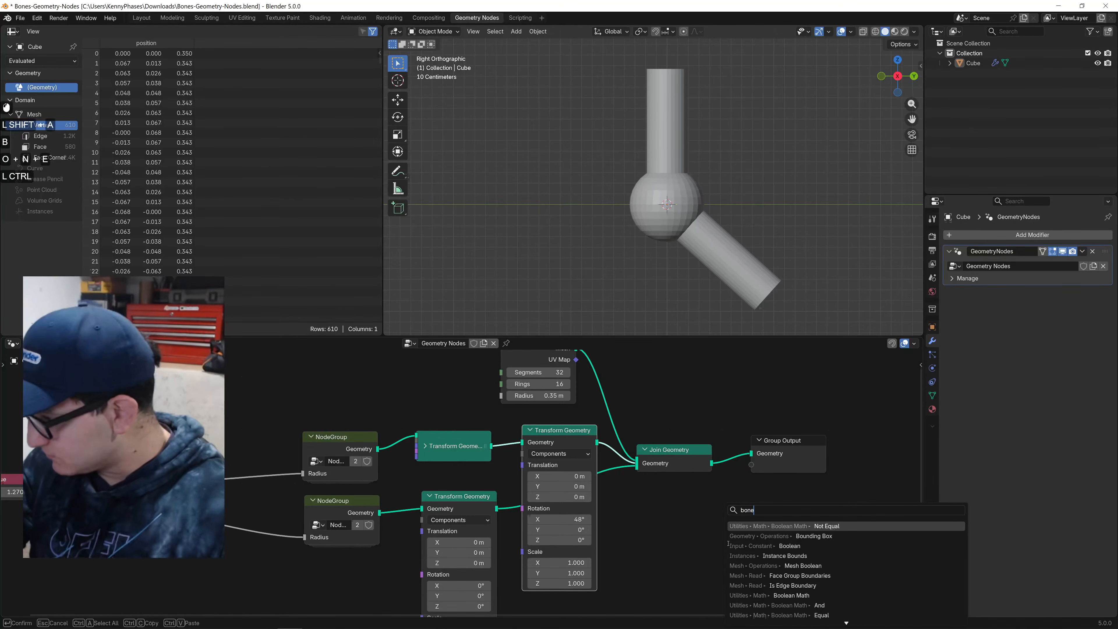
key(ctrl+a)
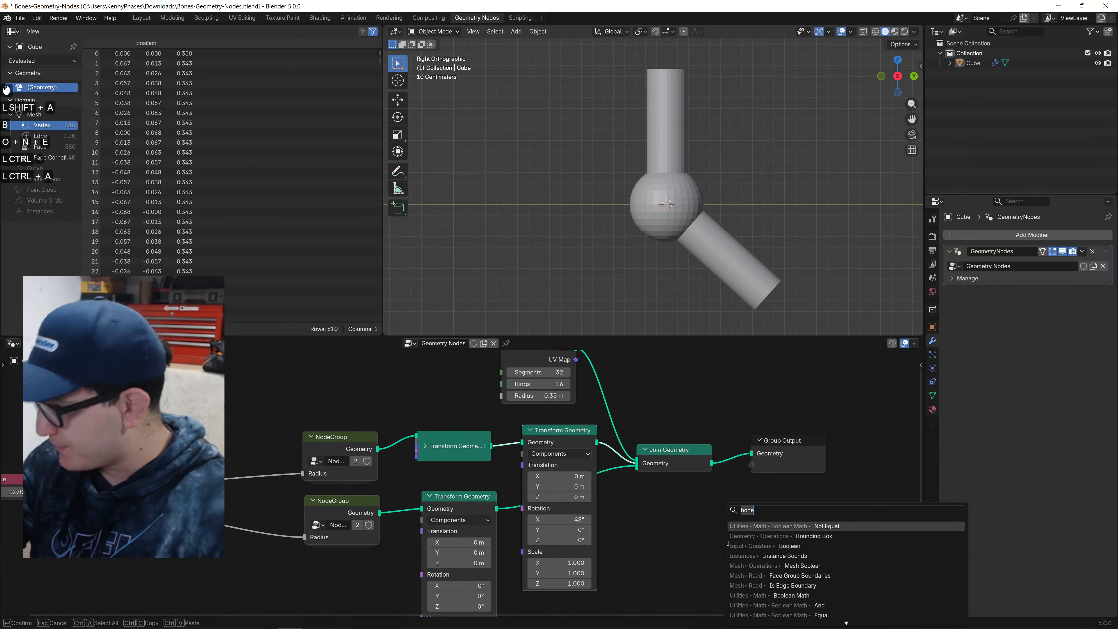
key(BackSpace)
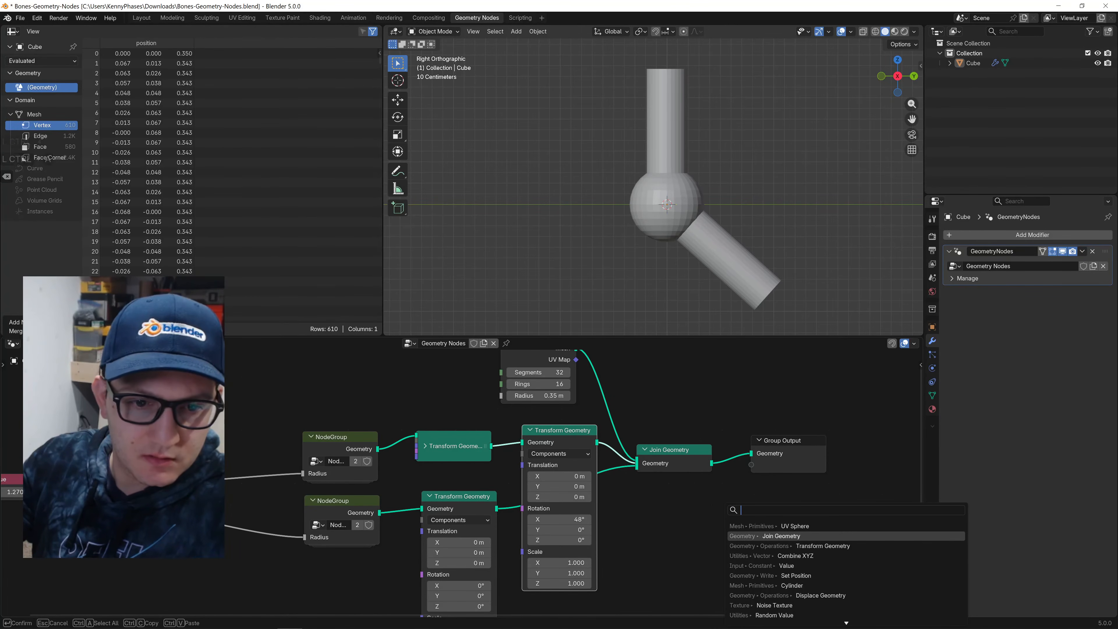
Open the recent file Sprite-Commercial-Live-Stream.blend without saving the changes to the geometry nodes file.
click(19, 18)
mouse_move(45, 49)
click(181, 59)
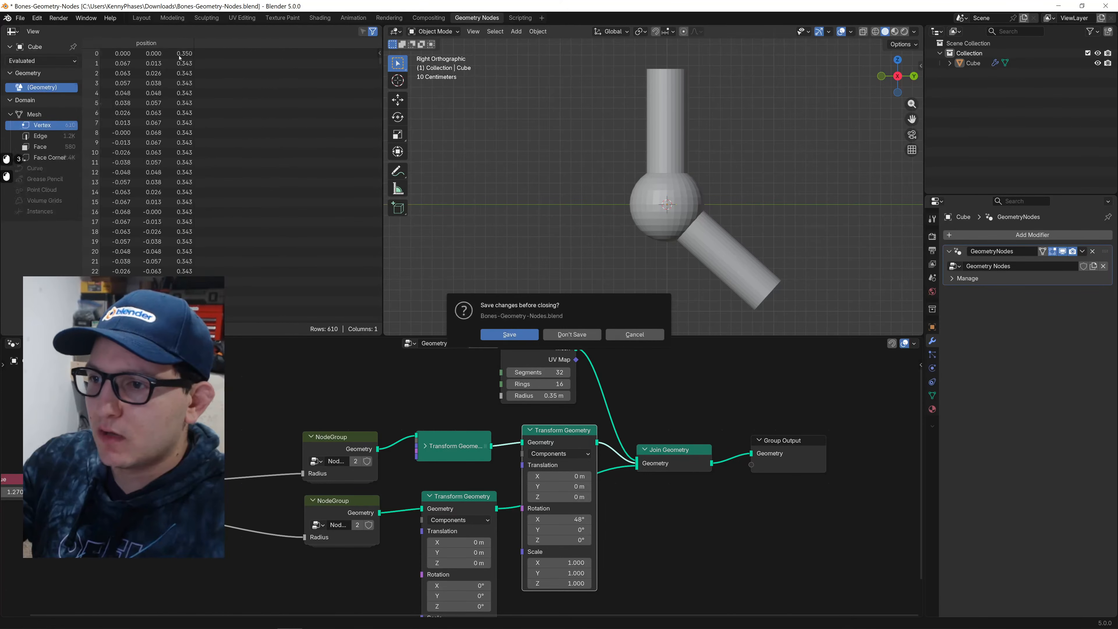
click(578, 334)
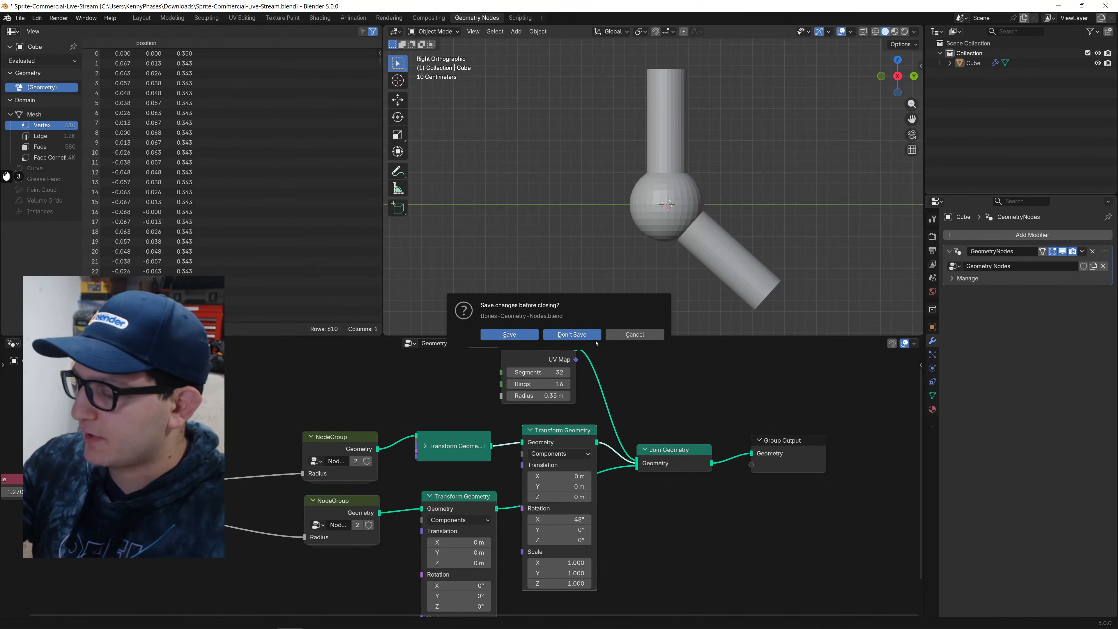
Show the whole can and citrus scene in Rendered shading from outside the camera, and enlarge the Outliner to list every object.
scroll(572, 281, down, 3)
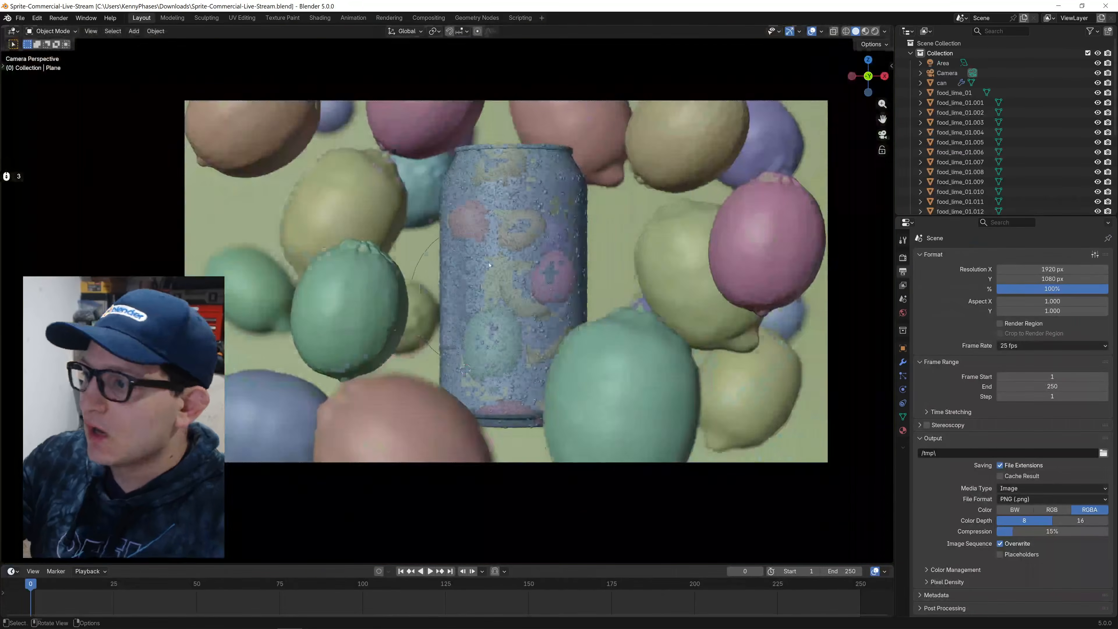
scroll(391, 289, down, 3)
mouse_move(567, 273)
middle_down()
mouse_move(391, 290)
mouse_move(577, 226)
middle_up()
scroll(391, 289, down, 5)
key(z)
click(574, 203)
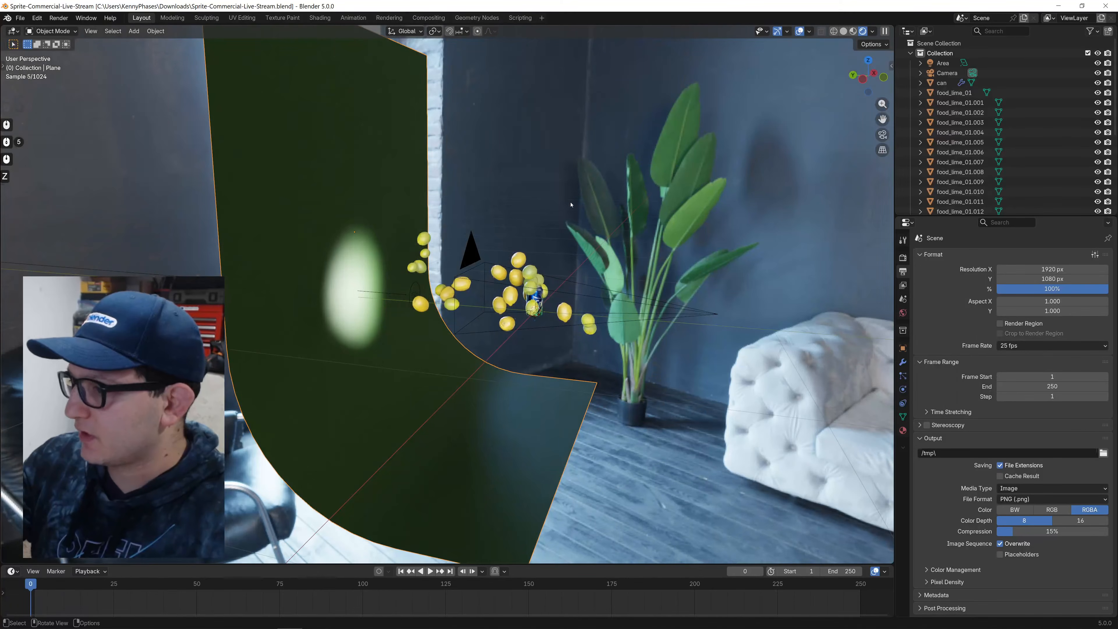
middle_drag(571, 204, 462, 207)
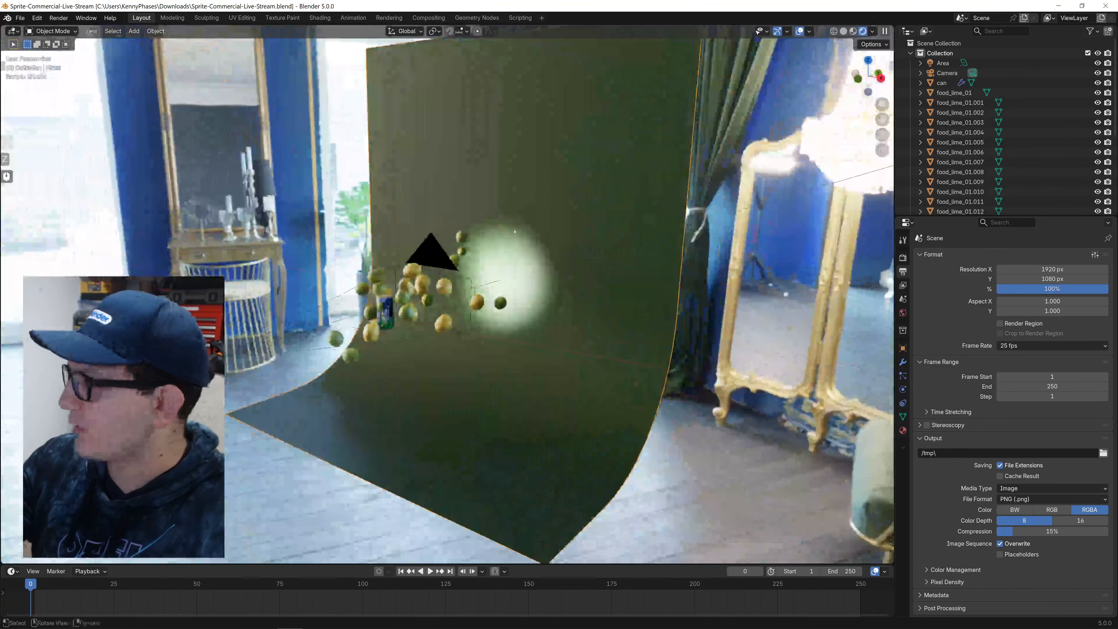
drag(1008, 216, 1008, 391)
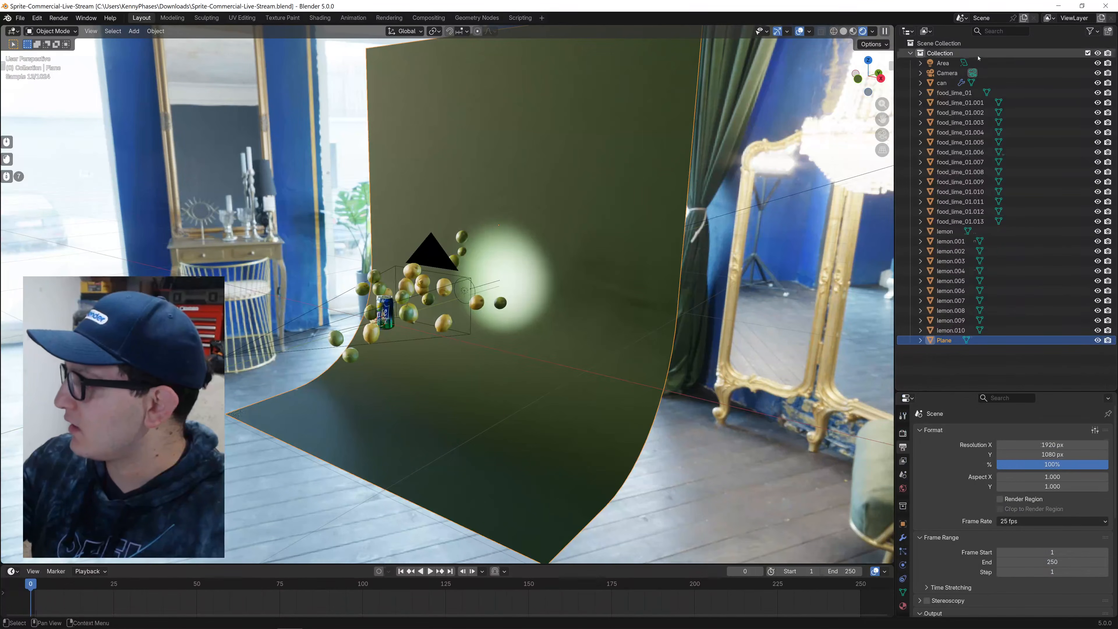
Select the area light in front of the backdrop using Solid shading, and return the viewport to Rendered shading.
click(843, 31)
scroll(513, 299, up, 4)
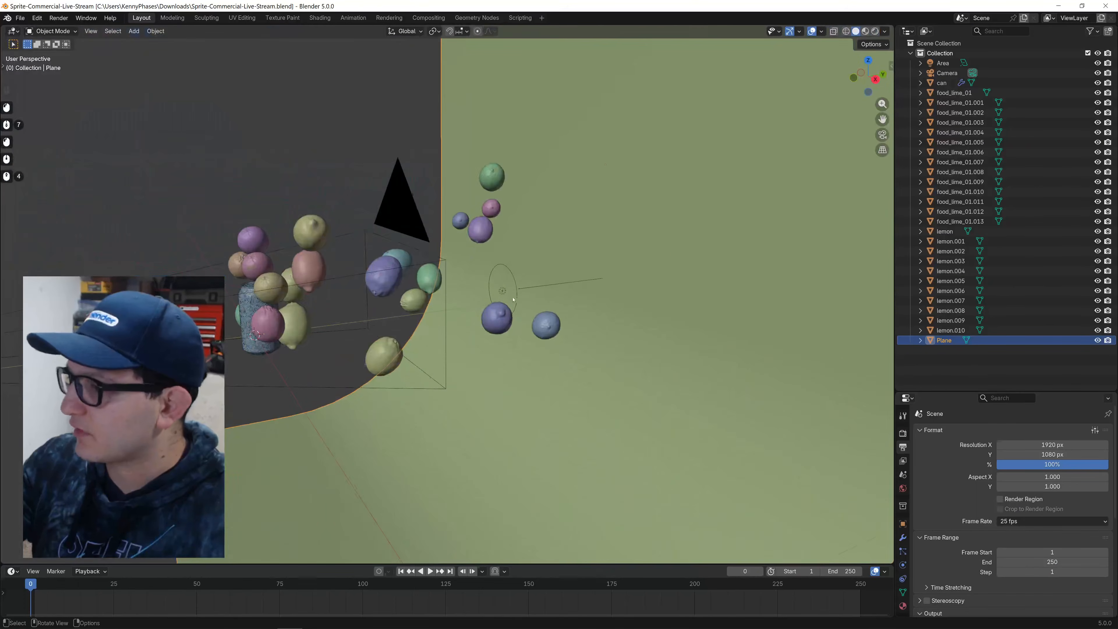
click(514, 299)
middle_drag(524, 289, 534, 277)
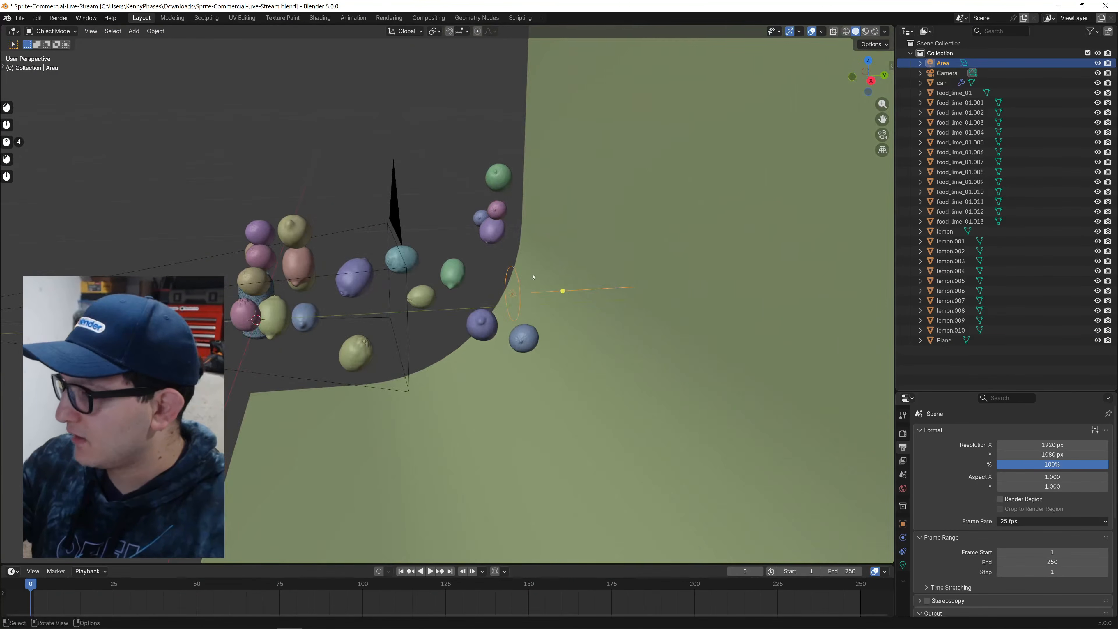
key(z)
click(549, 132)
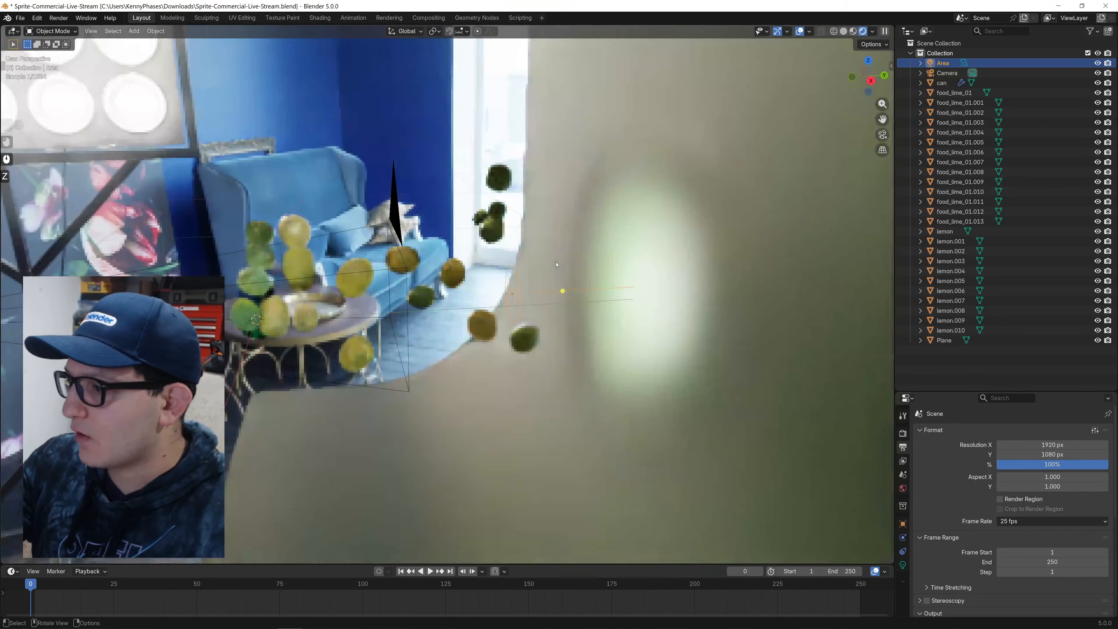
Compare the rendered camera view with the area light hidden and shown, leaving the light visible.
middle_drag(577, 248, 608, 254)
click(882, 134)
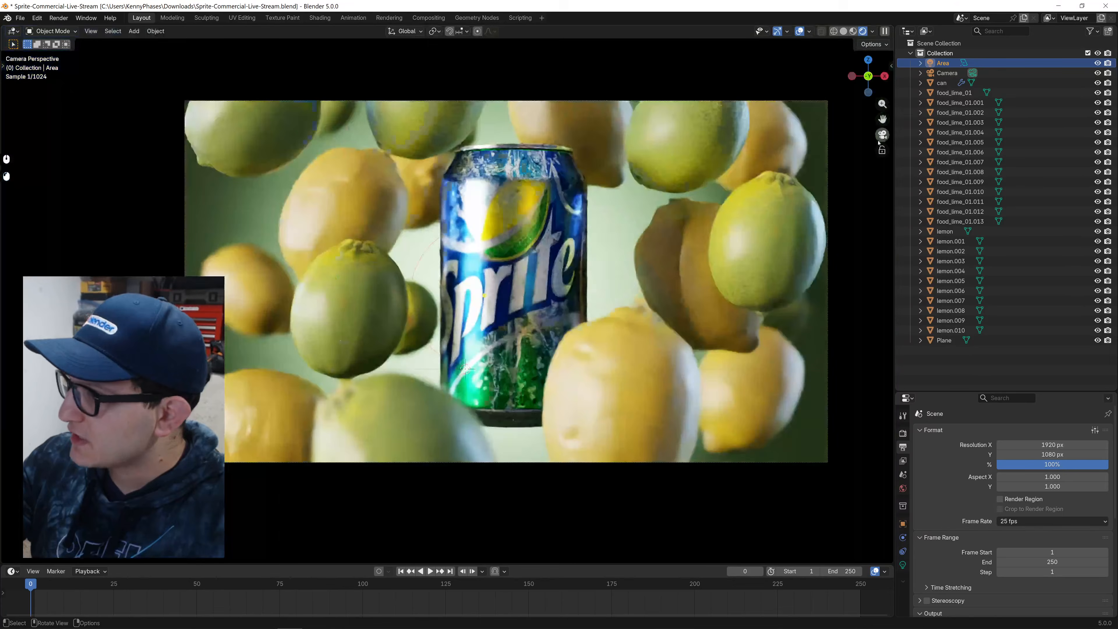
click(1098, 63)
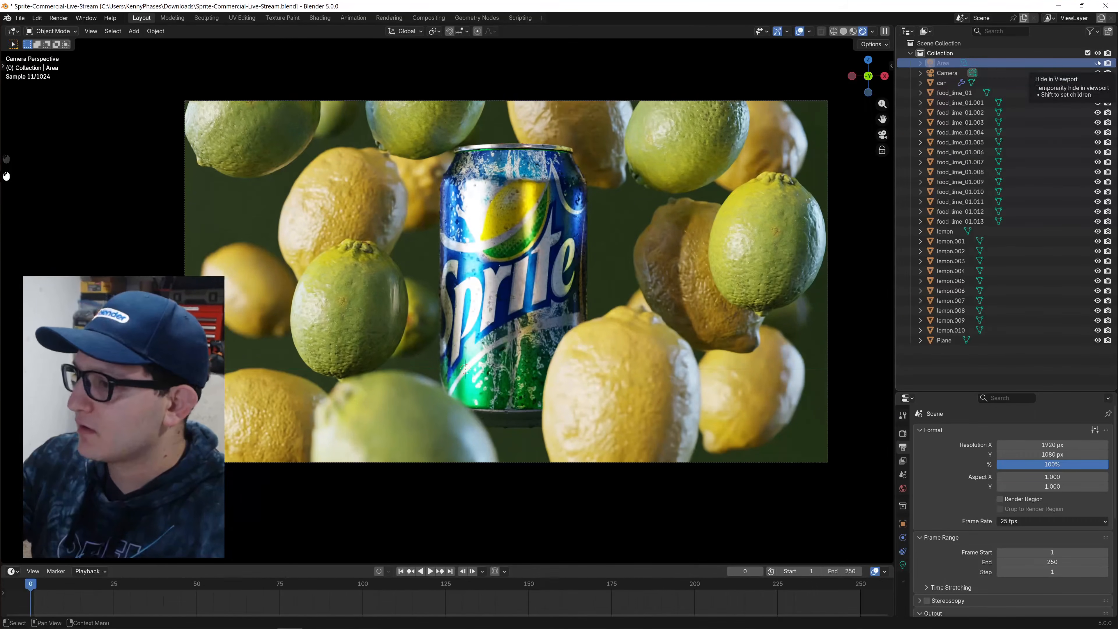
click(1098, 63)
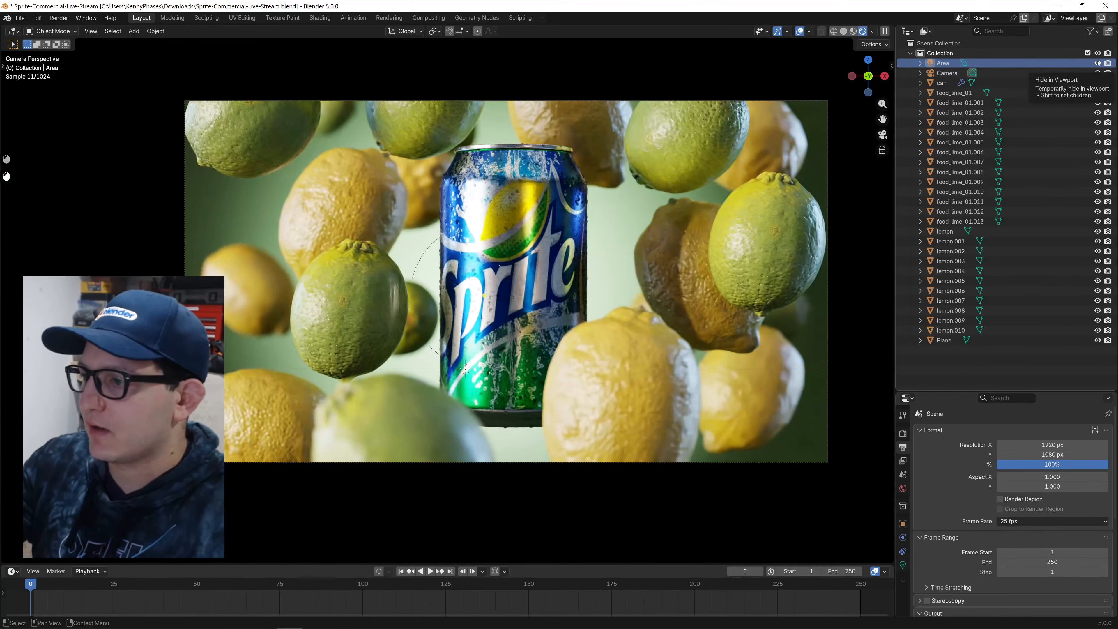
Inspect the backdrop lighting from outside the camera, and examine the rendered Sprite can up close in the camera view.
middle_drag(572, 282, 440, 308)
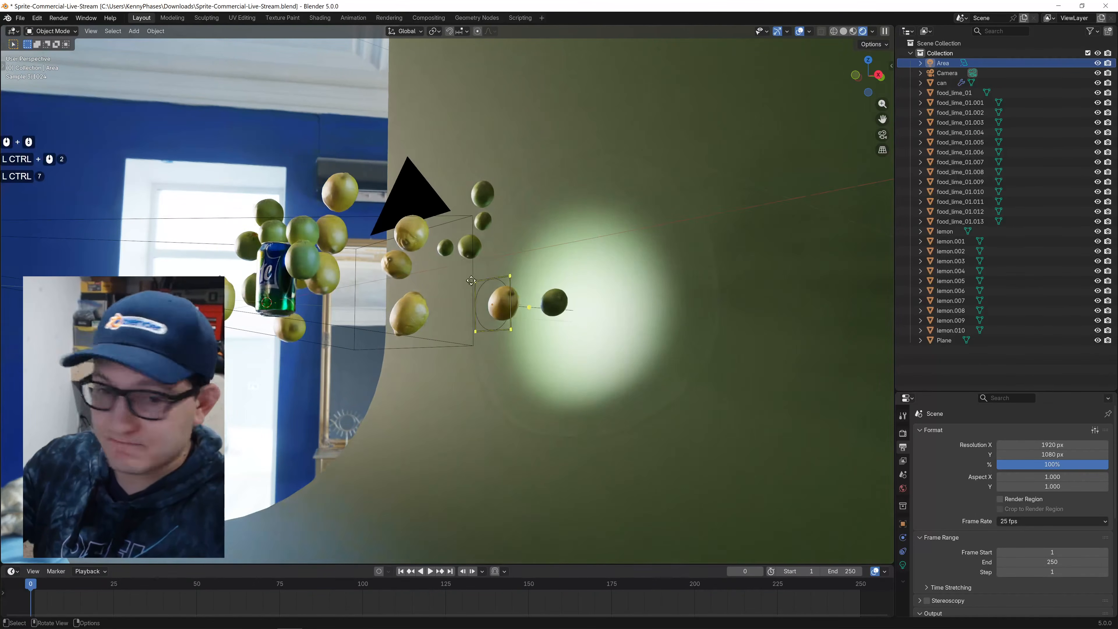
shift+middle_drag(485, 267, 643, 284)
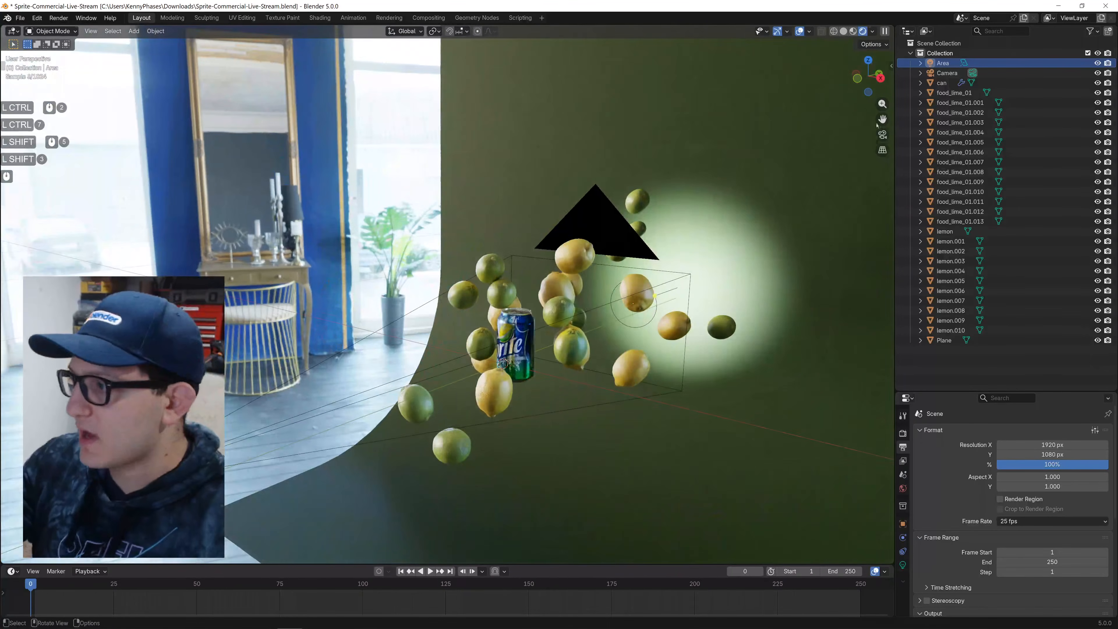
click(882, 135)
scroll(573, 305, up, 3)
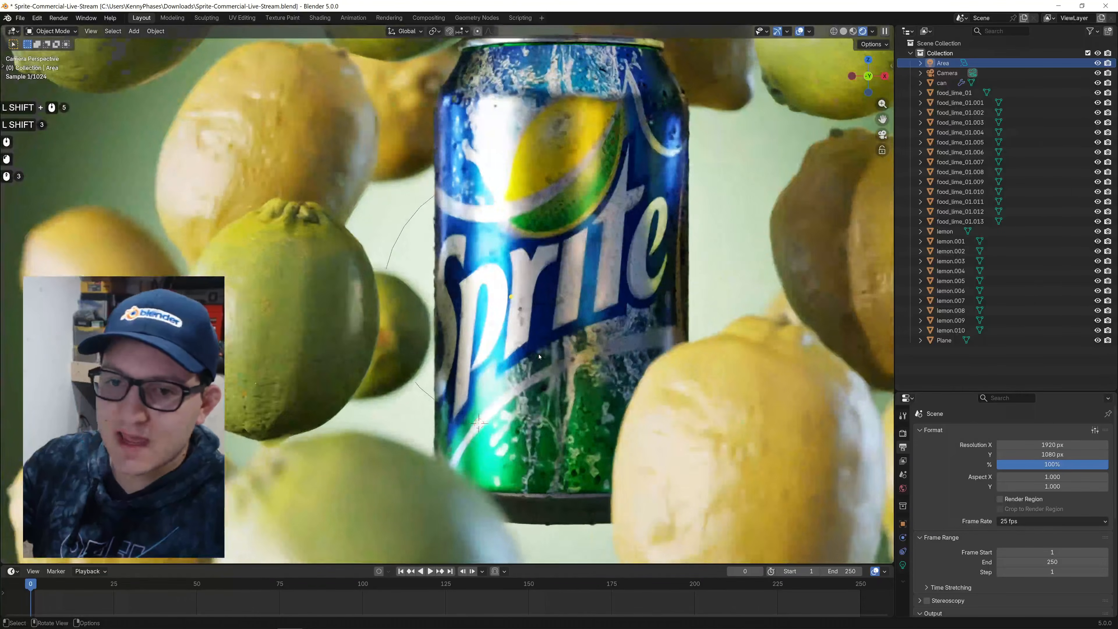
shift+middle_drag(573, 305, 568, 314)
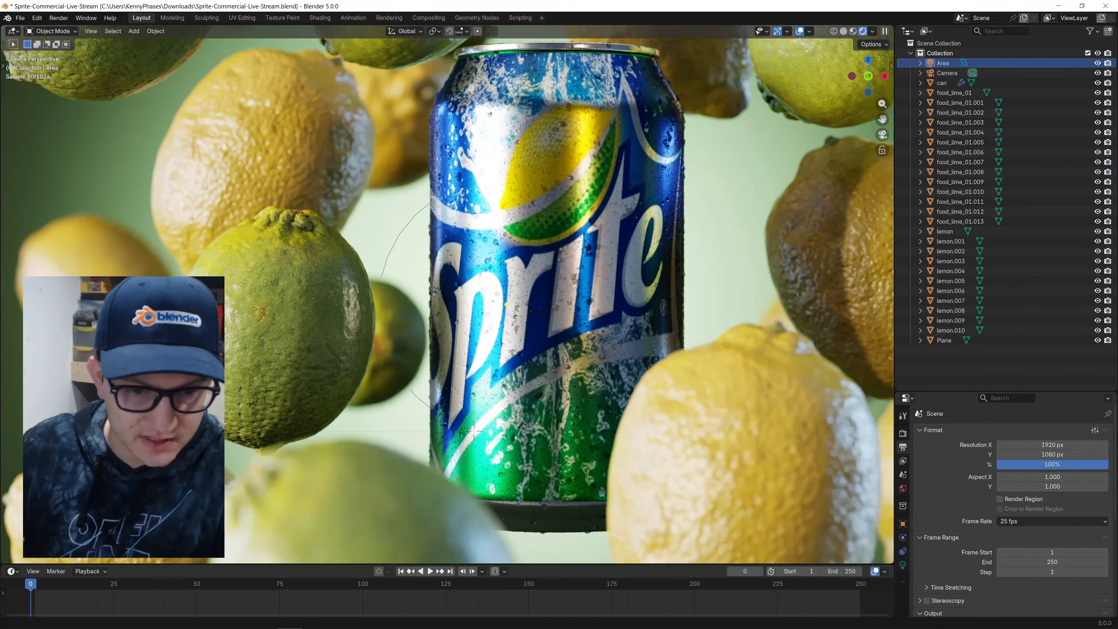
scroll(544, 223, down, 3)
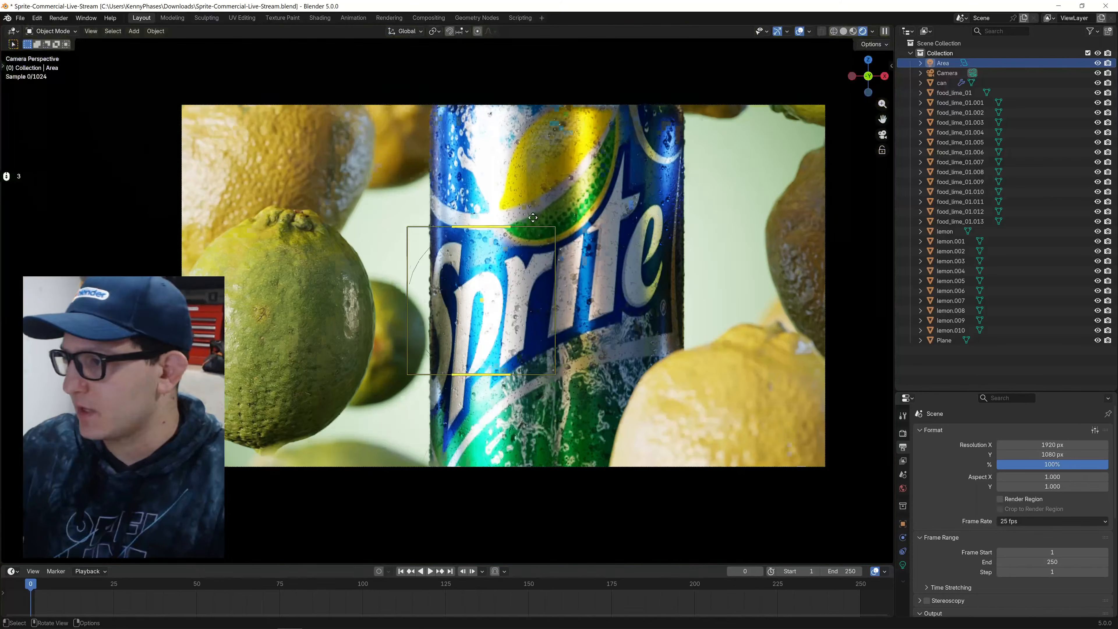
Examine how the area light, fruit and curved backdrop are arranged in Solid shading, and compare them in Rendered shading.
middle_drag(544, 223, 516, 220)
scroll(523, 237, down, 3)
scroll(523, 237, down, 4)
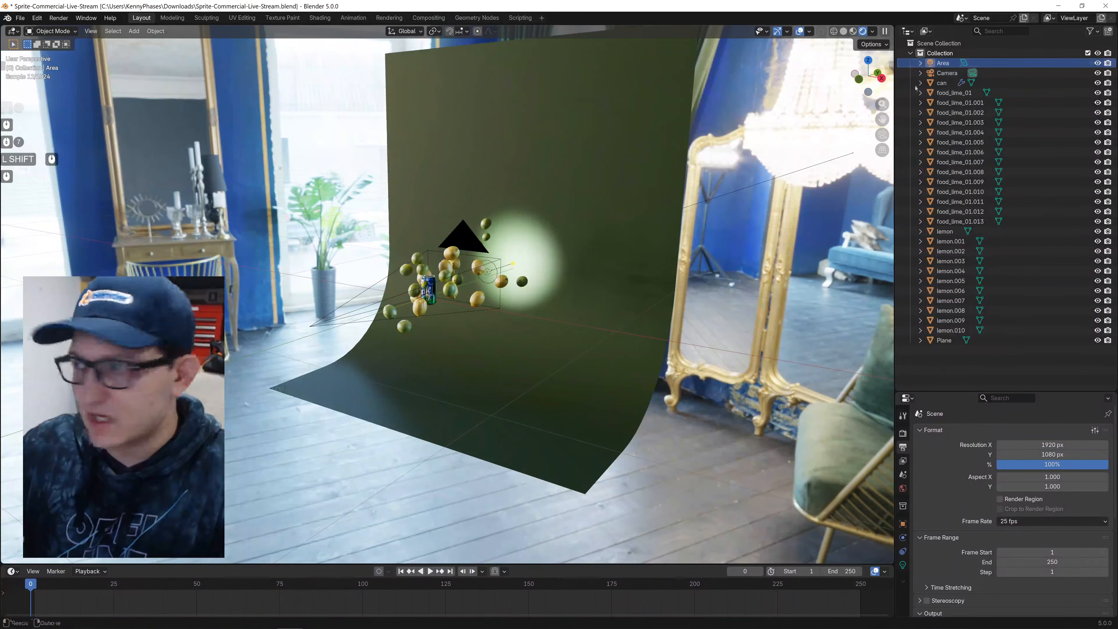
scroll(514, 342, up, 4)
middle_drag(513, 342, 470, 347)
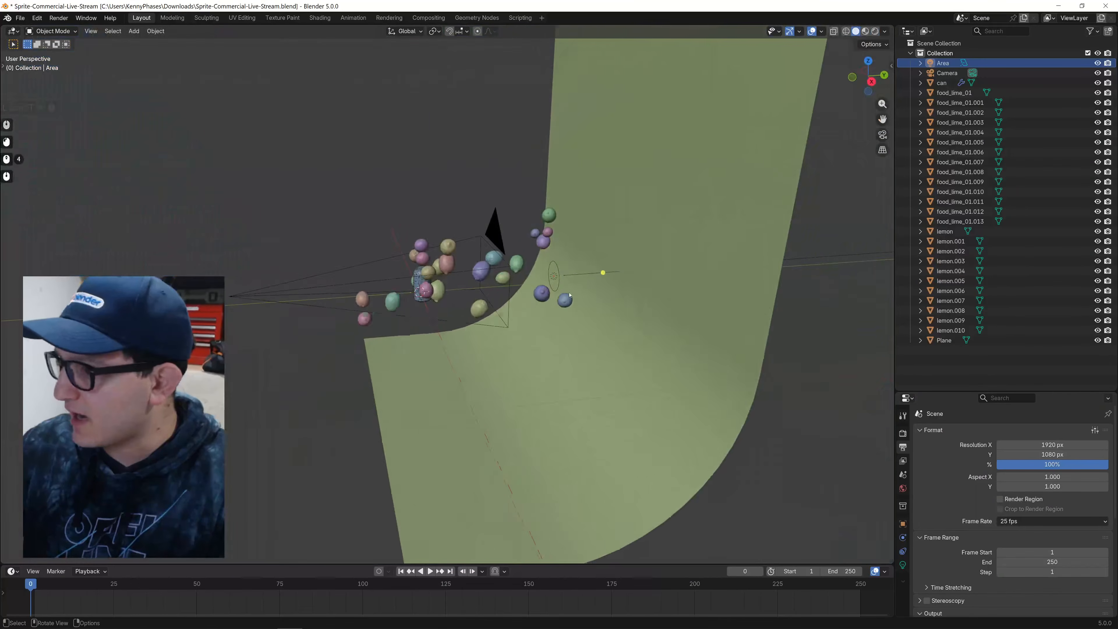
scroll(476, 344, up, 4)
click(658, 262)
click(658, 262)
scroll(712, 270, down, 2)
middle_drag(712, 269, 742, 278)
key(z)
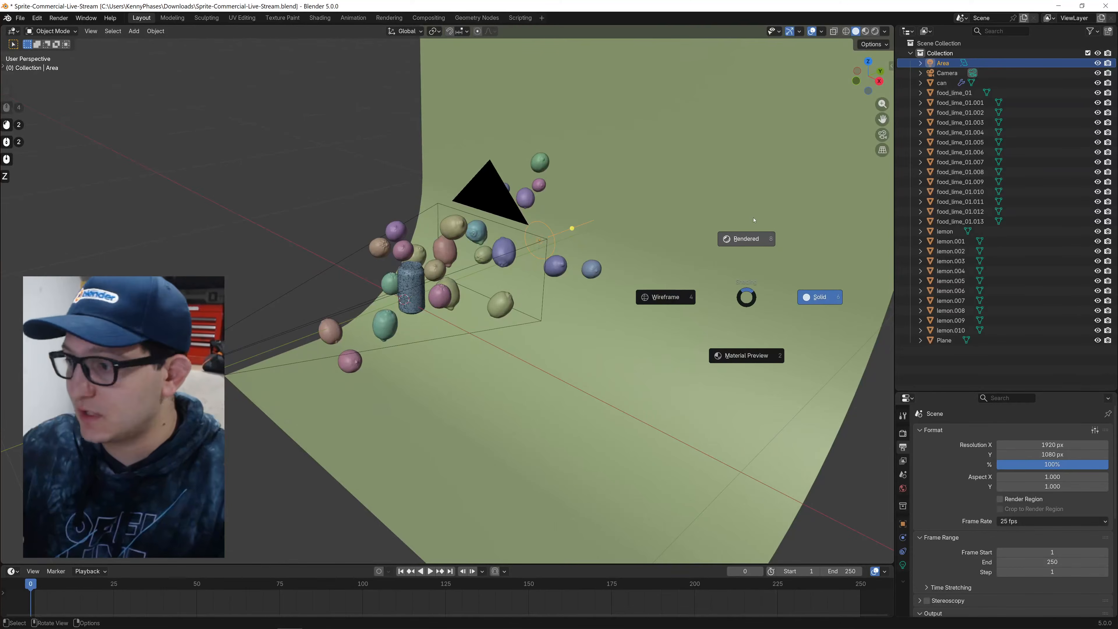
click(801, 295)
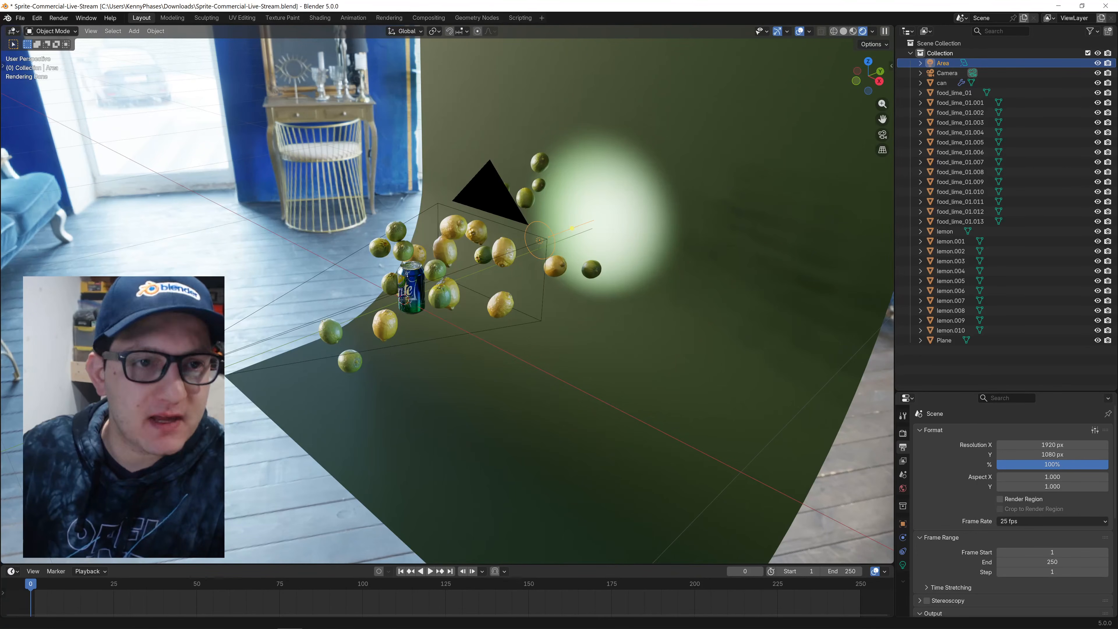
Switch to the web browser, search Google for "xpg starker air gaming case" and bring its window into view.
text(tarker)
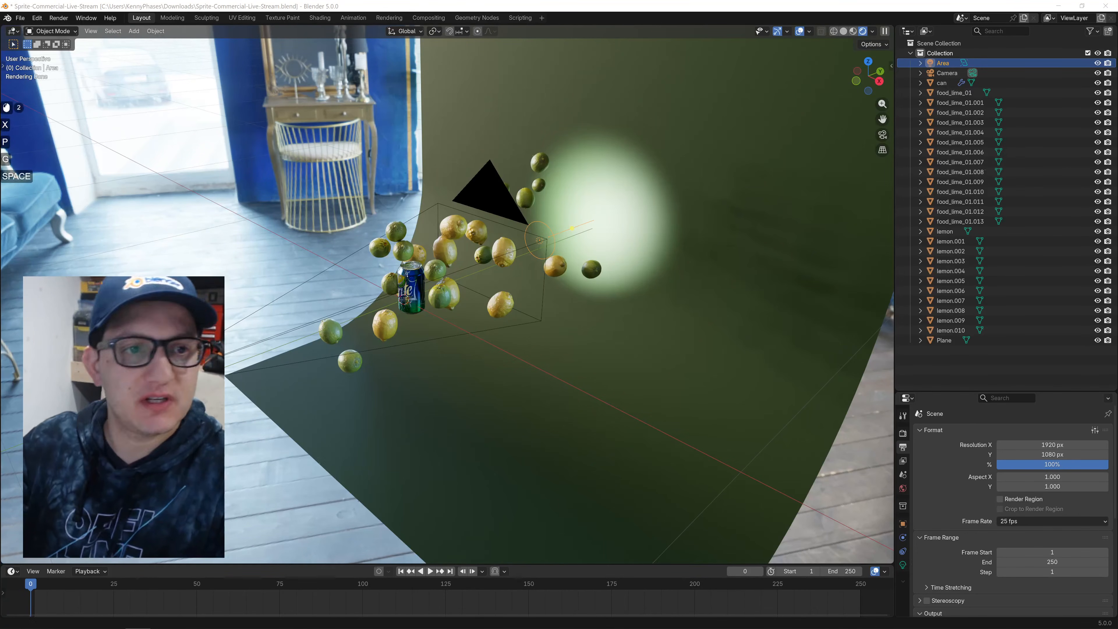
text( streaming c)
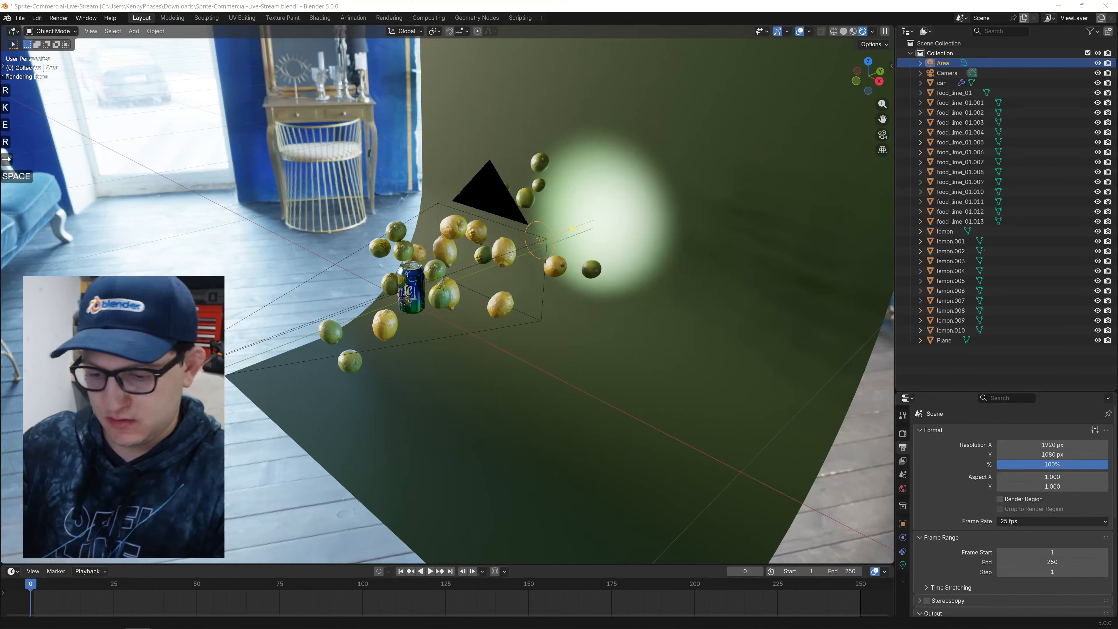
text(ase)
key(Return)
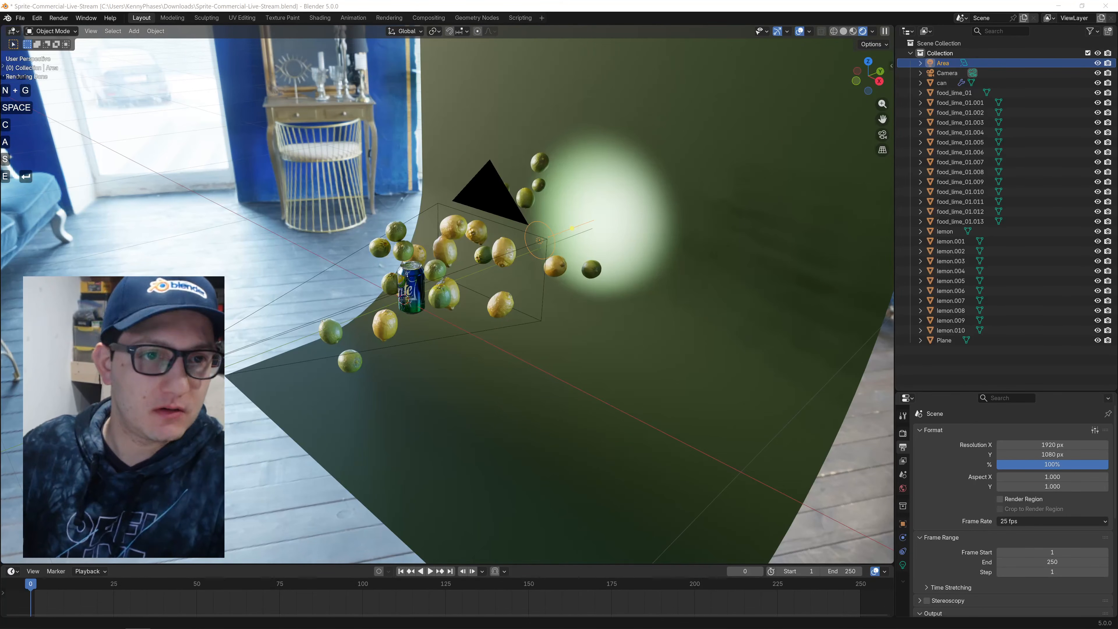
drag(0, 5, 572, 0)
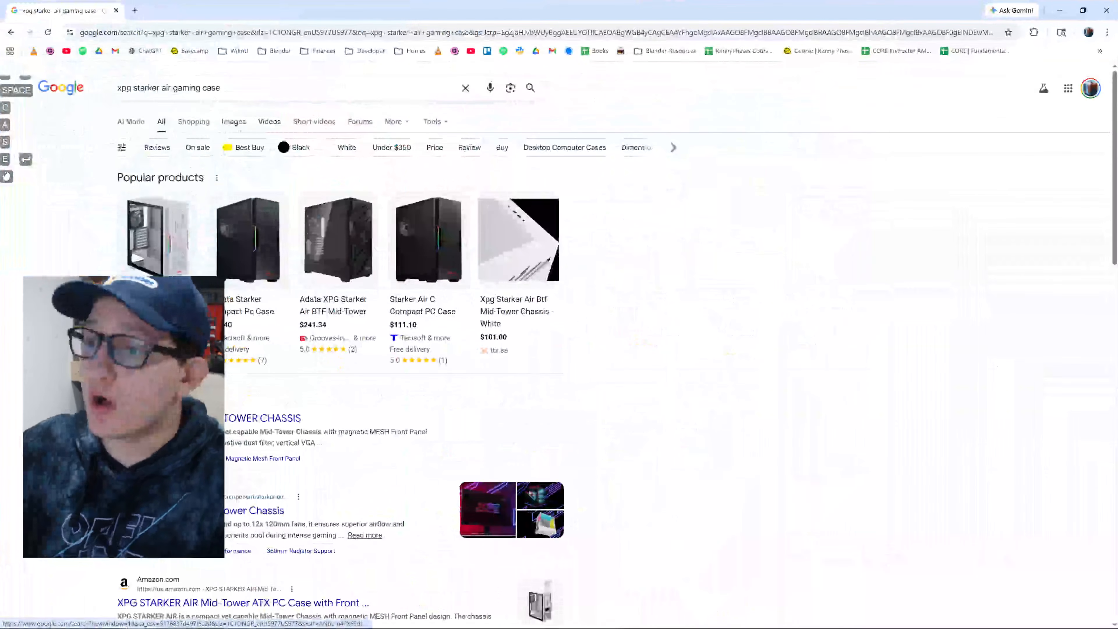
Show the image results for the case and preview the black, white and pink XPG Starker Air models.
click(234, 122)
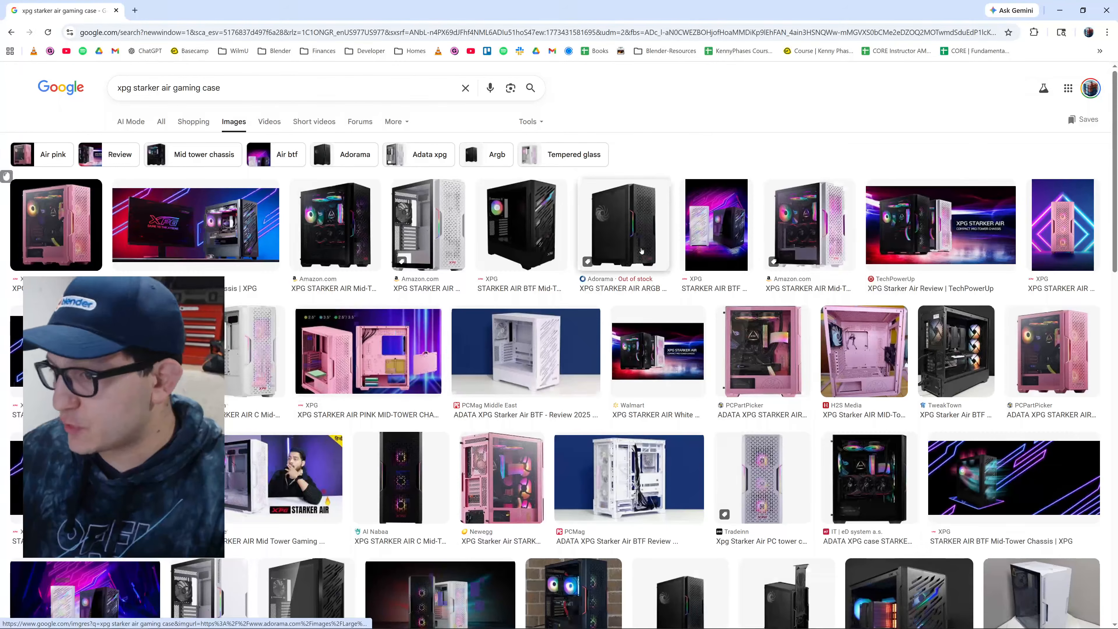
click(624, 230)
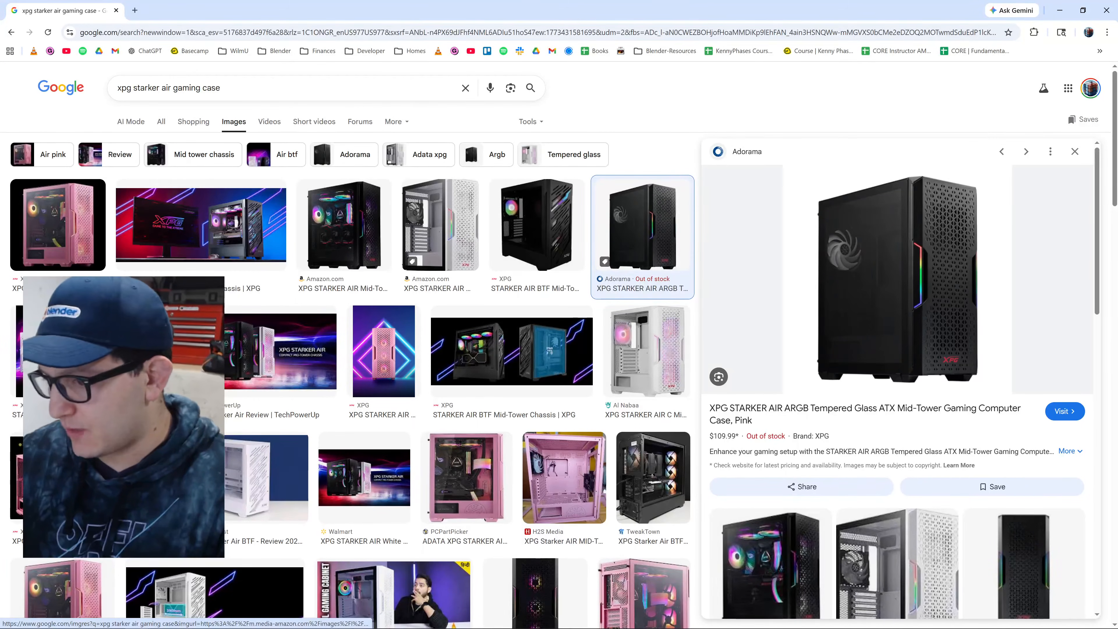
click(440, 225)
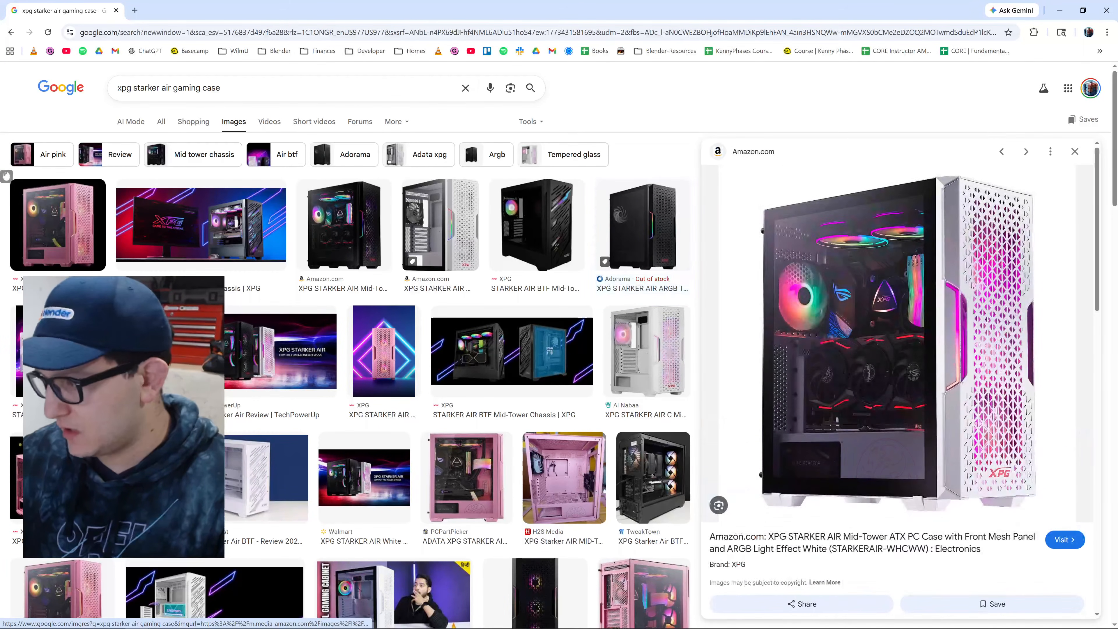
click(68, 241)
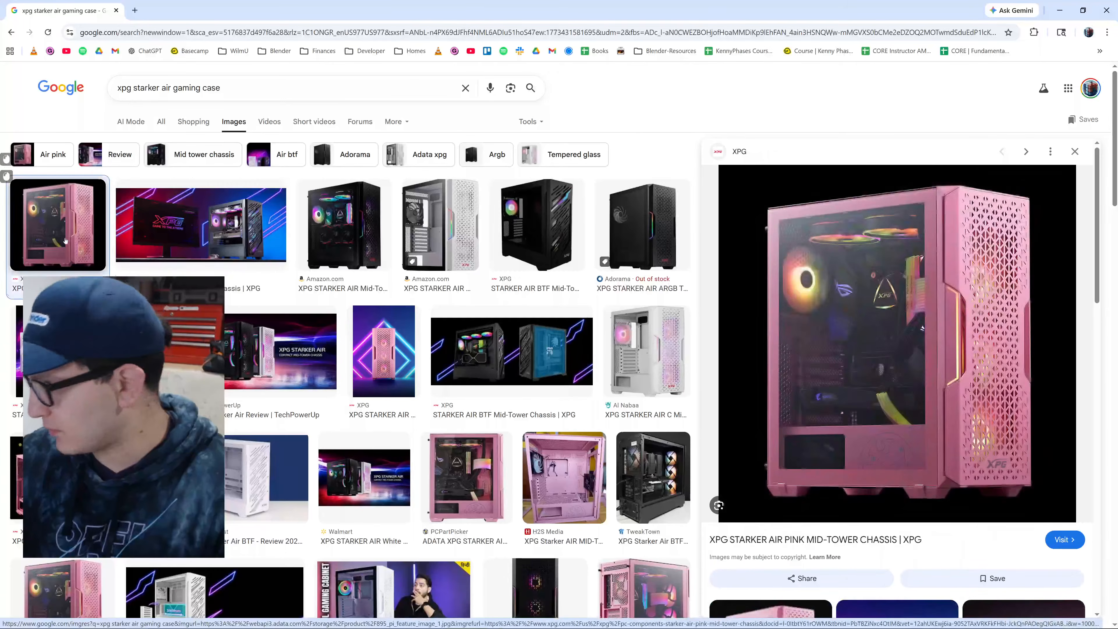
Browse the image results for a straight front view of the pink XPG Starker Air and preview the H2S Media photo.
click(648, 230)
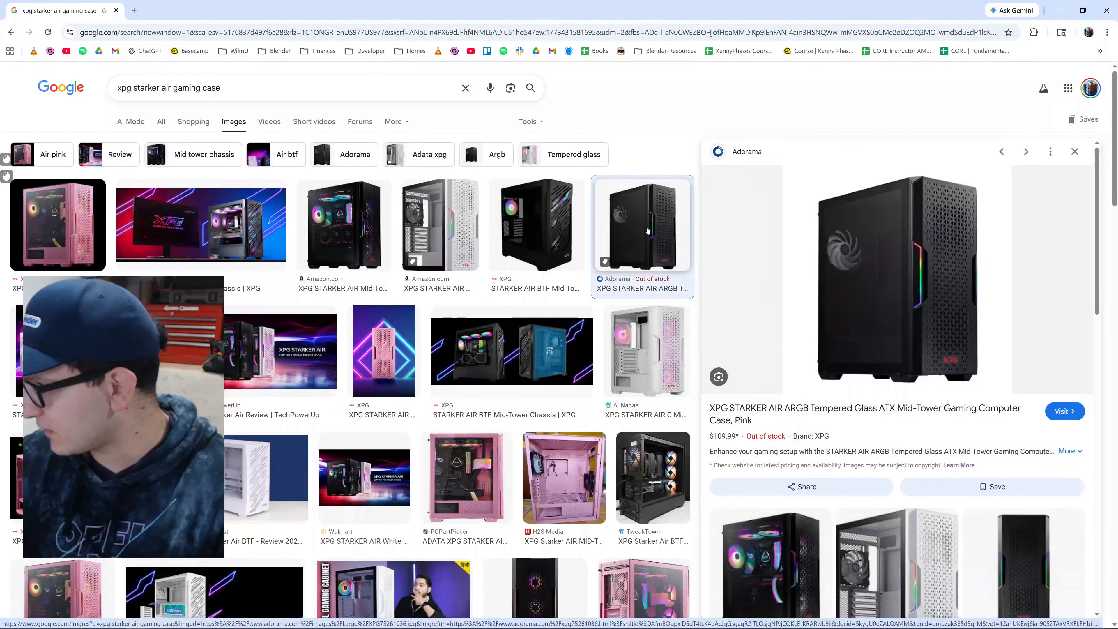
click(87, 222)
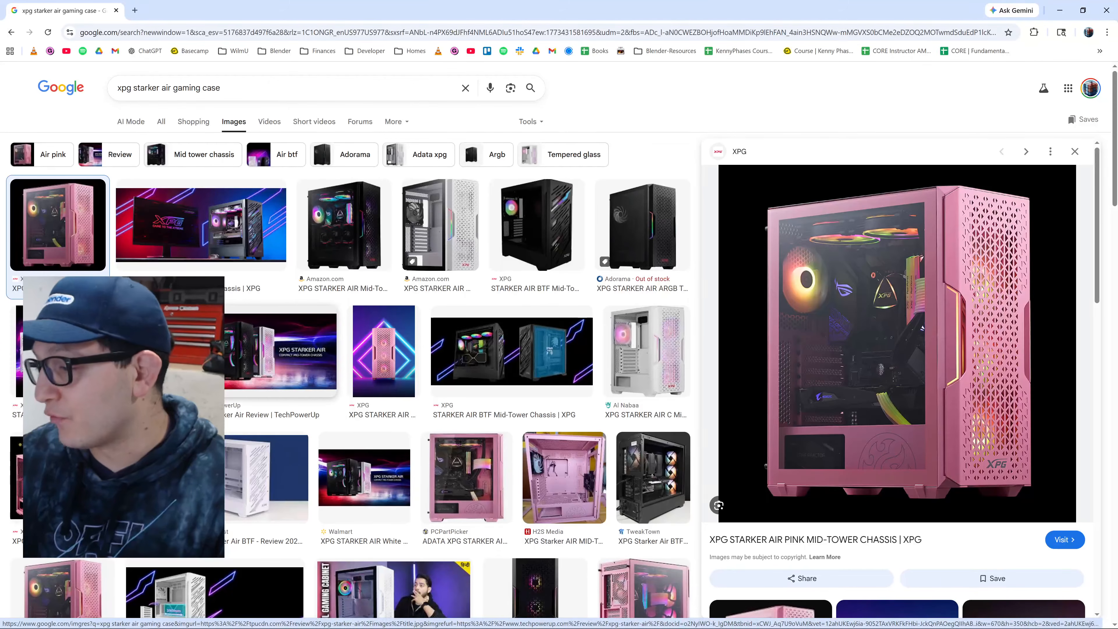
scroll(228, 380, down, 5)
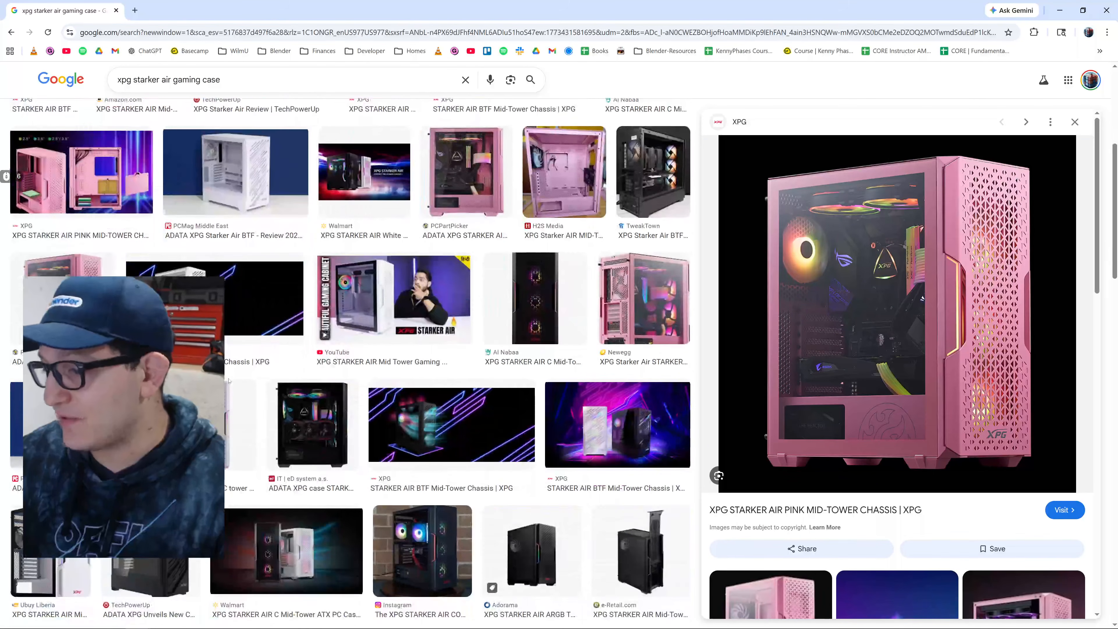
scroll(232, 378, down, 5)
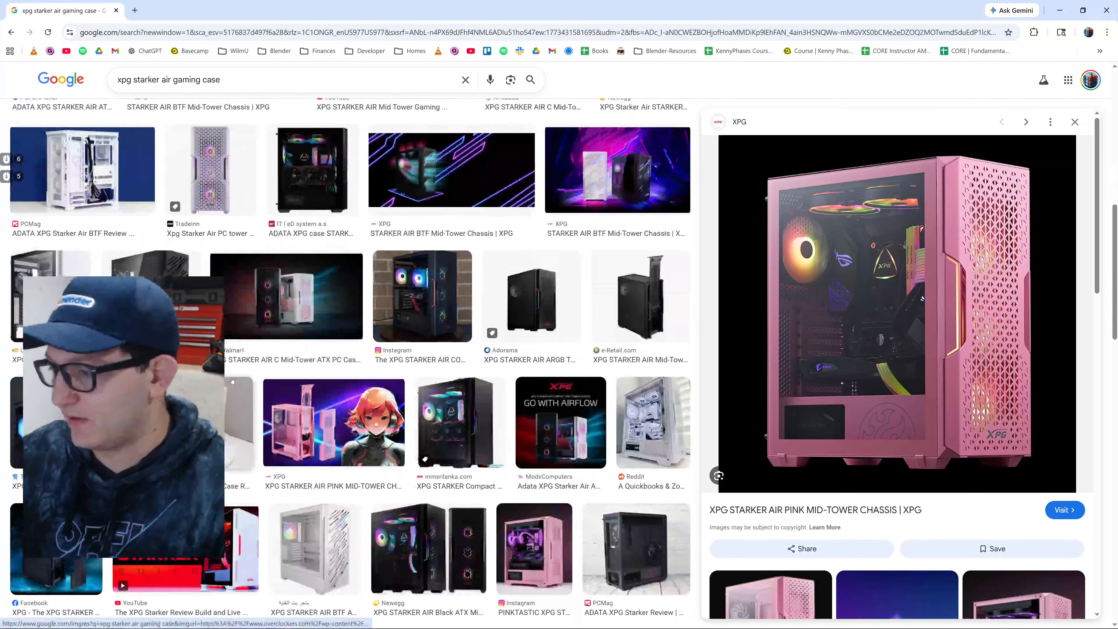
scroll(232, 380, down, 5)
scroll(233, 381, down, 5)
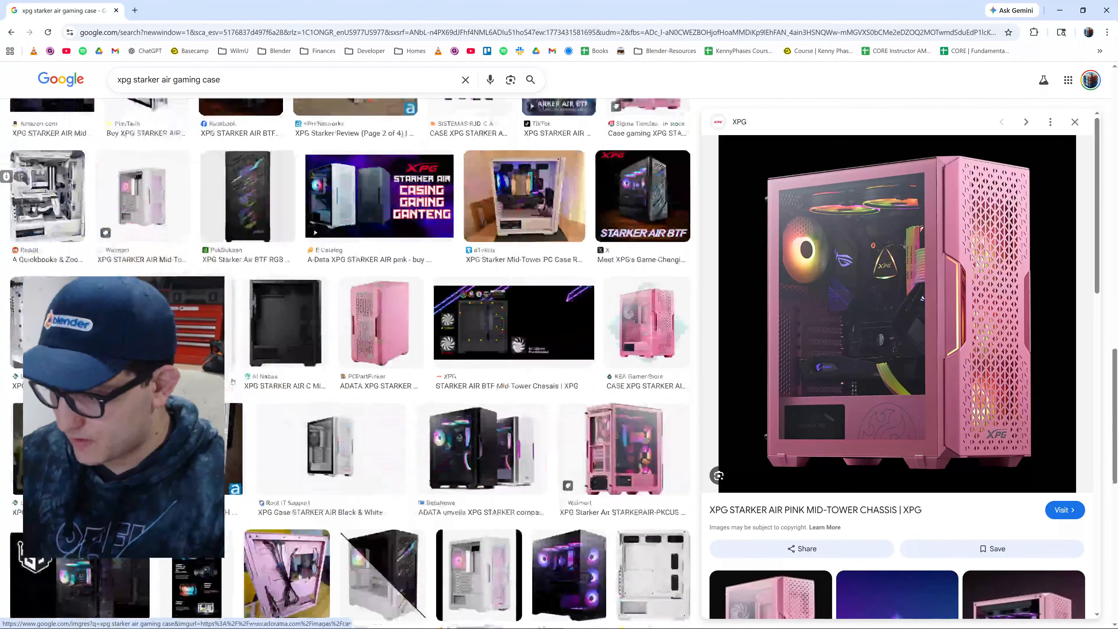
scroll(238, 375, down, 3)
scroll(239, 373, down, 3)
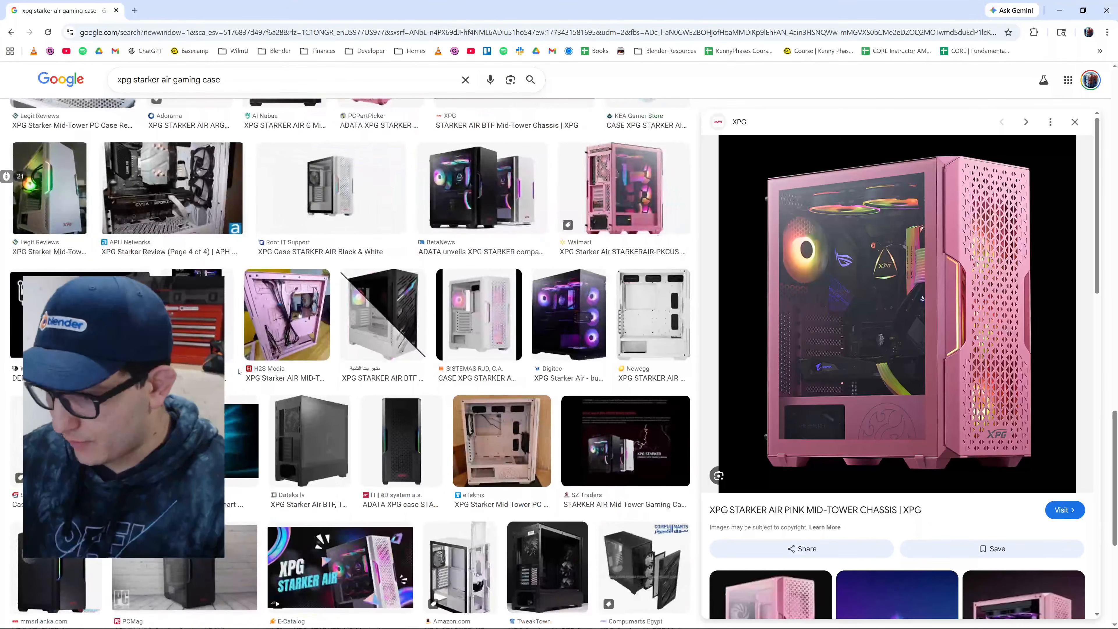
scroll(237, 374, down, 3)
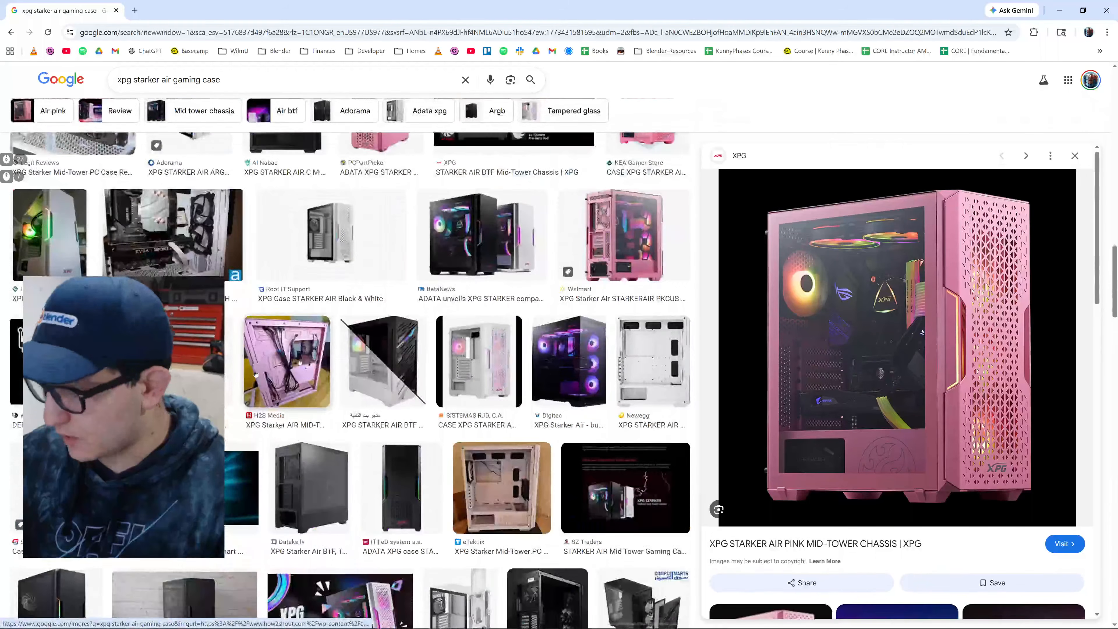
scroll(238, 377, down, 5)
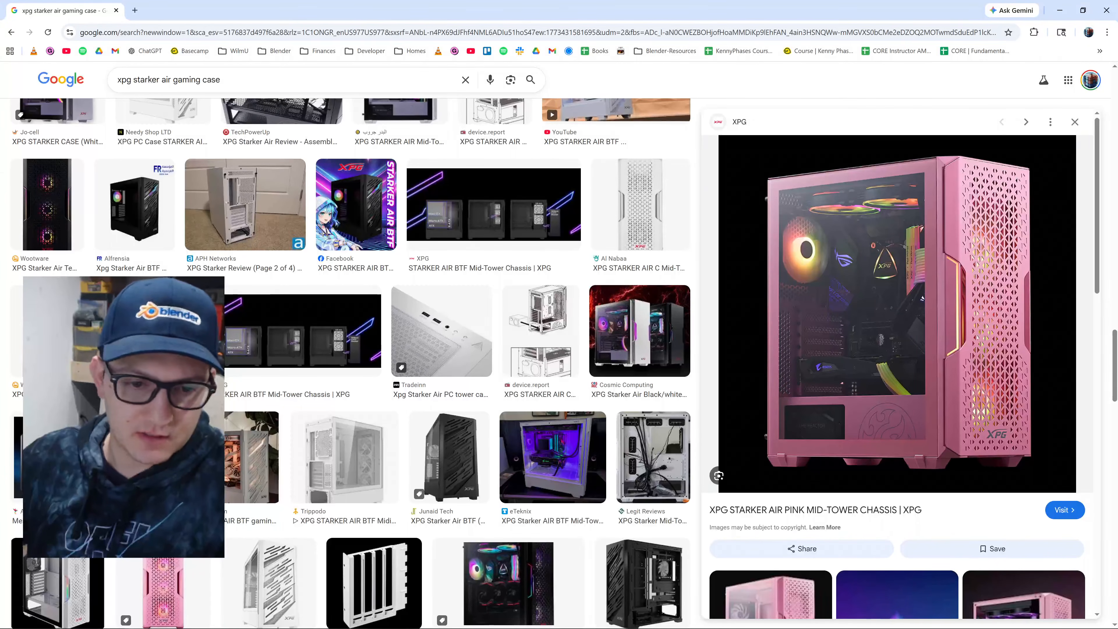
scroll(375, 432, down, 3)
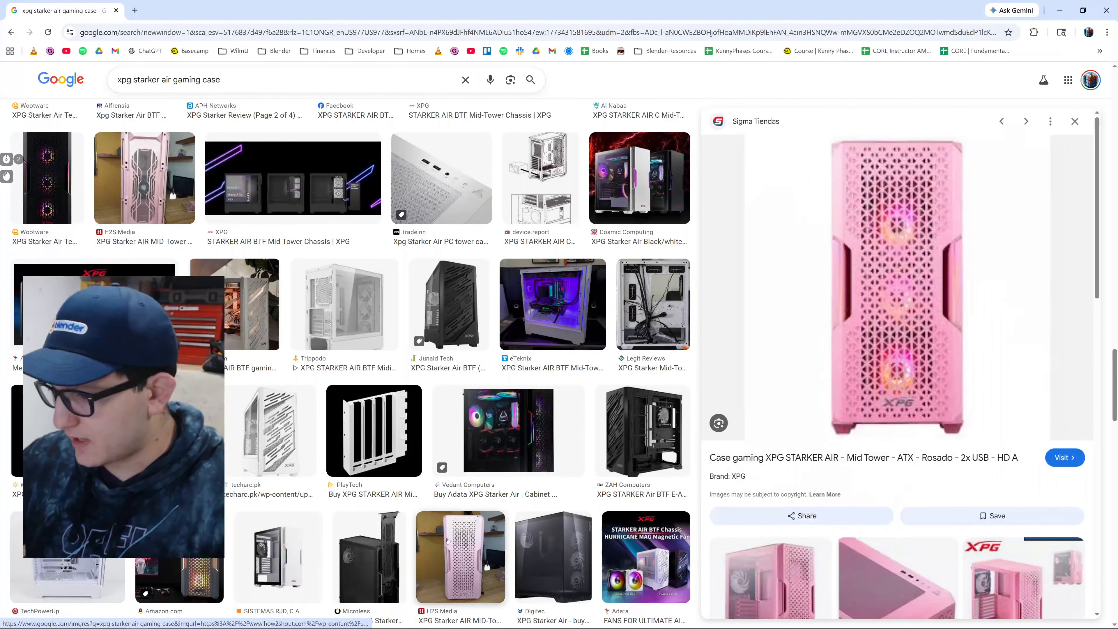
click(458, 564)
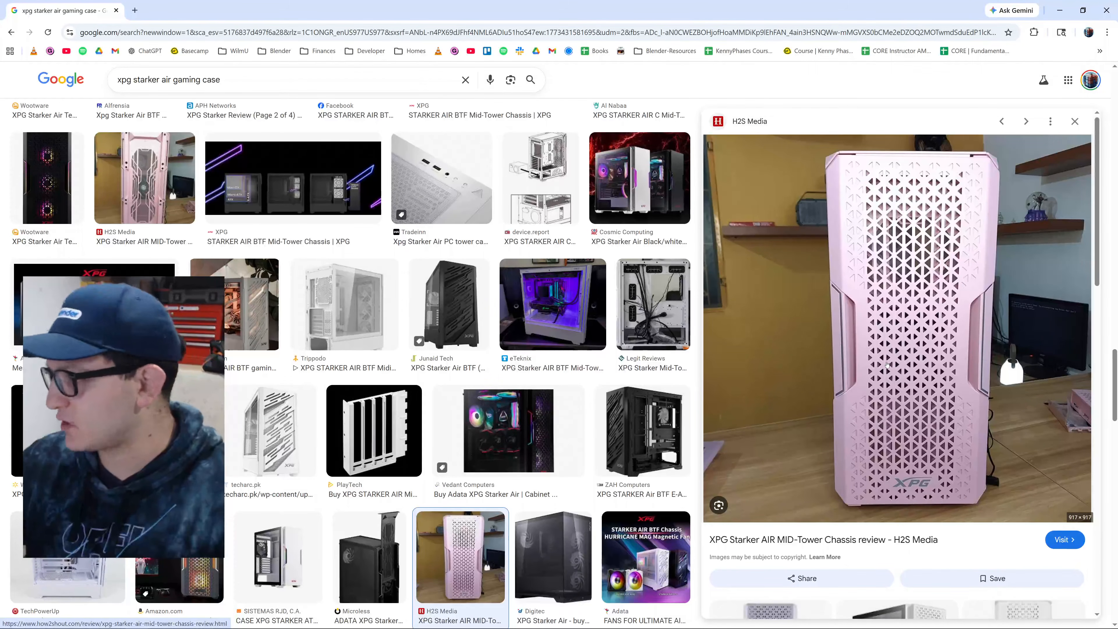
Capture a screen snip of the pink case's perforated front panel from the H2S Media preview.
click(37, 621)
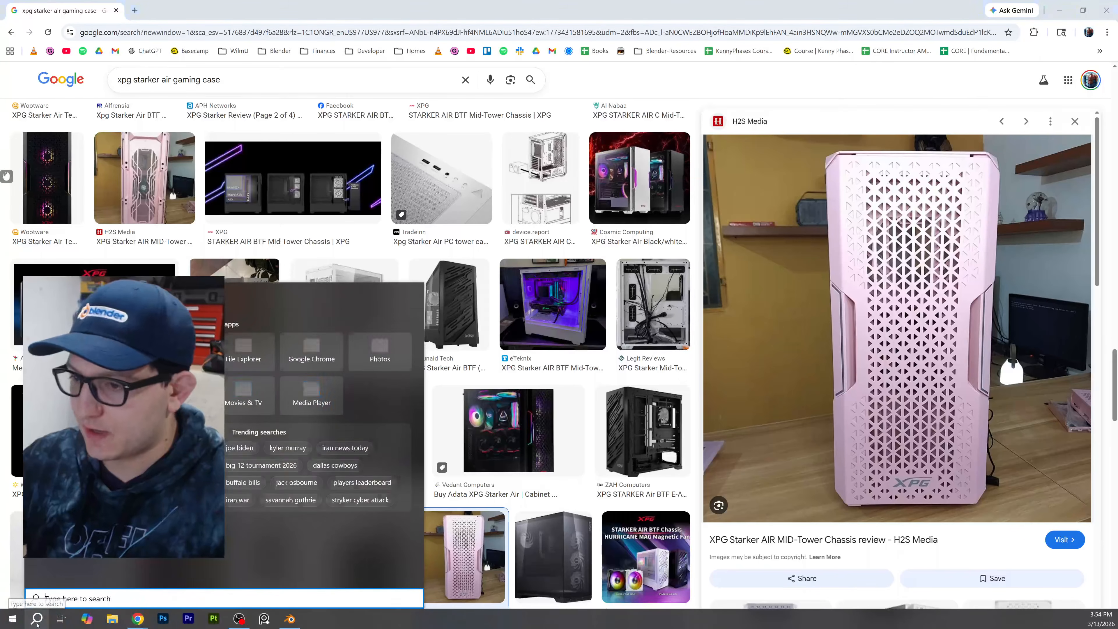
click(37, 621)
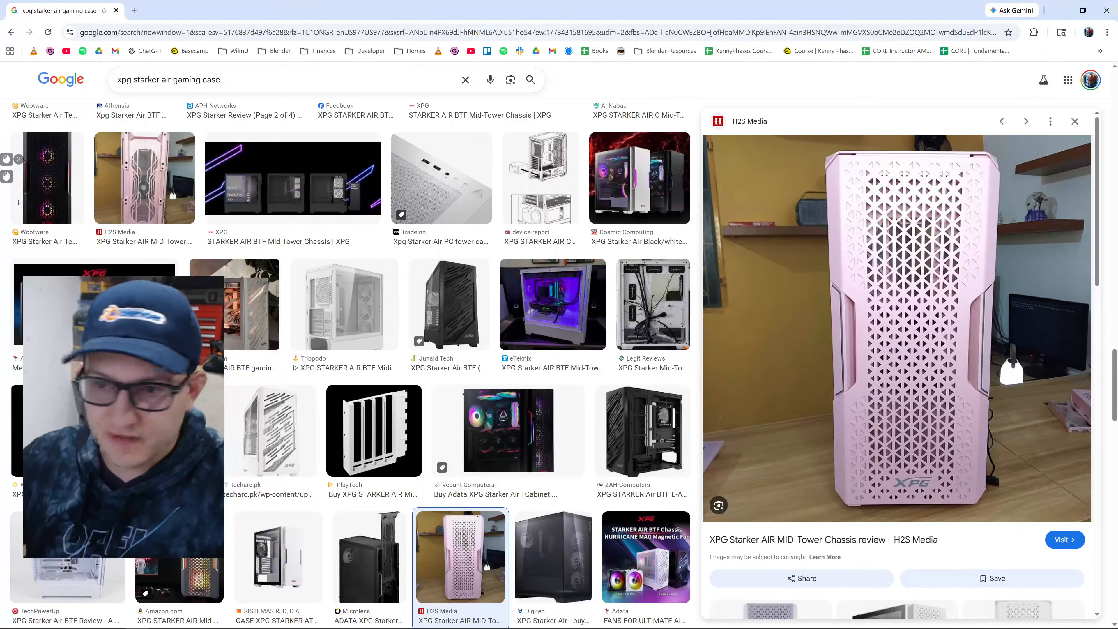
key(super+shift+s)
drag(836, 155, 985, 503)
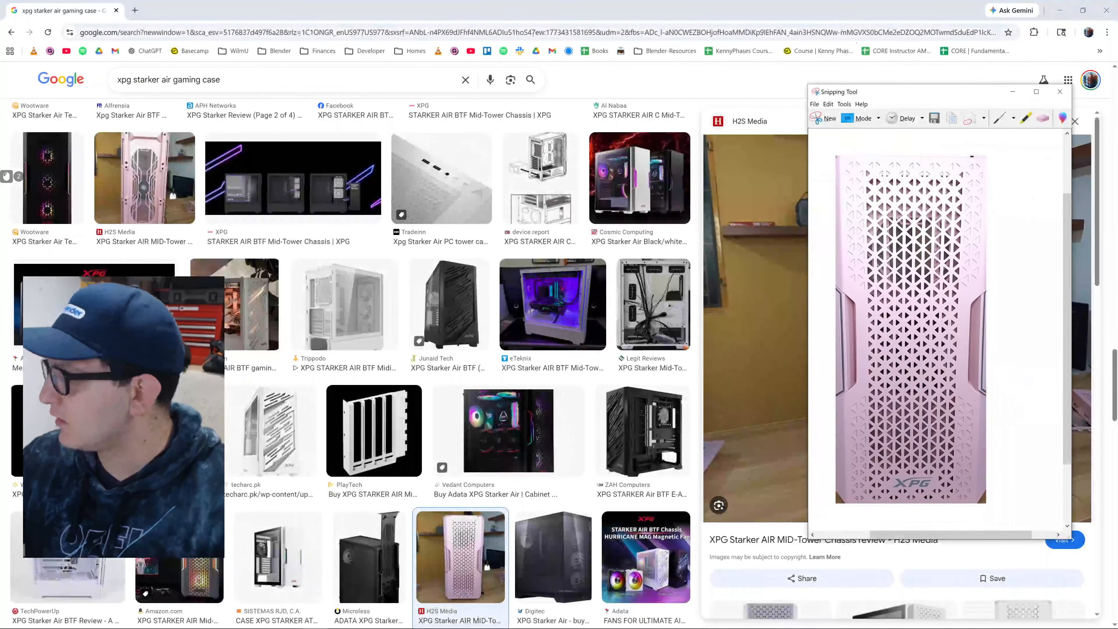
Save the snip as a JPEG file named deddwwwe in the Downloads folder.
click(934, 118)
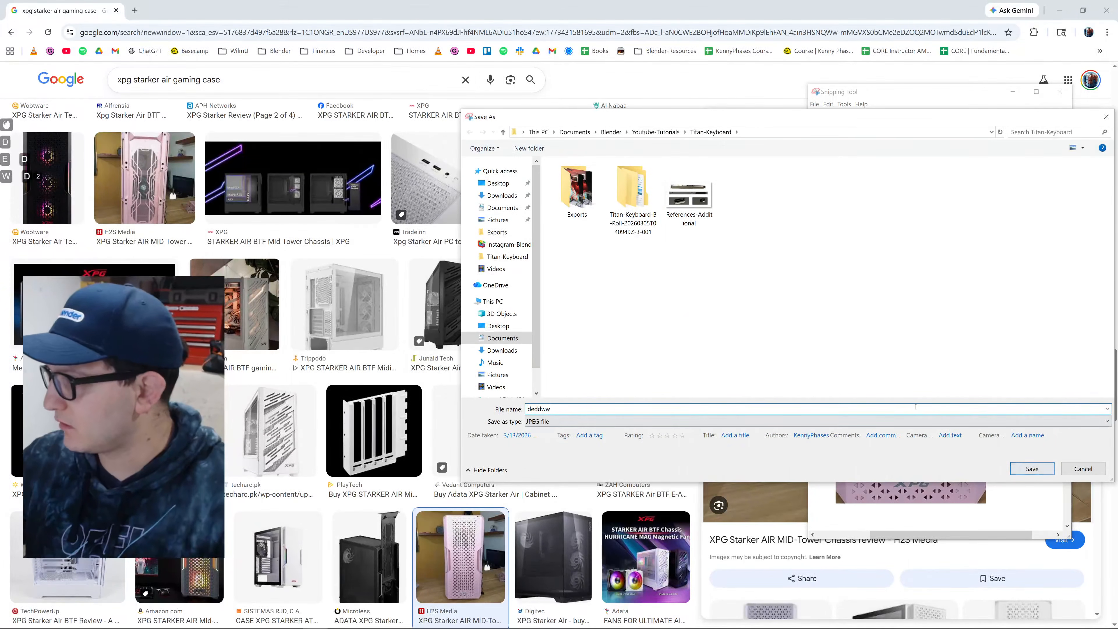
text(we)
click(501, 195)
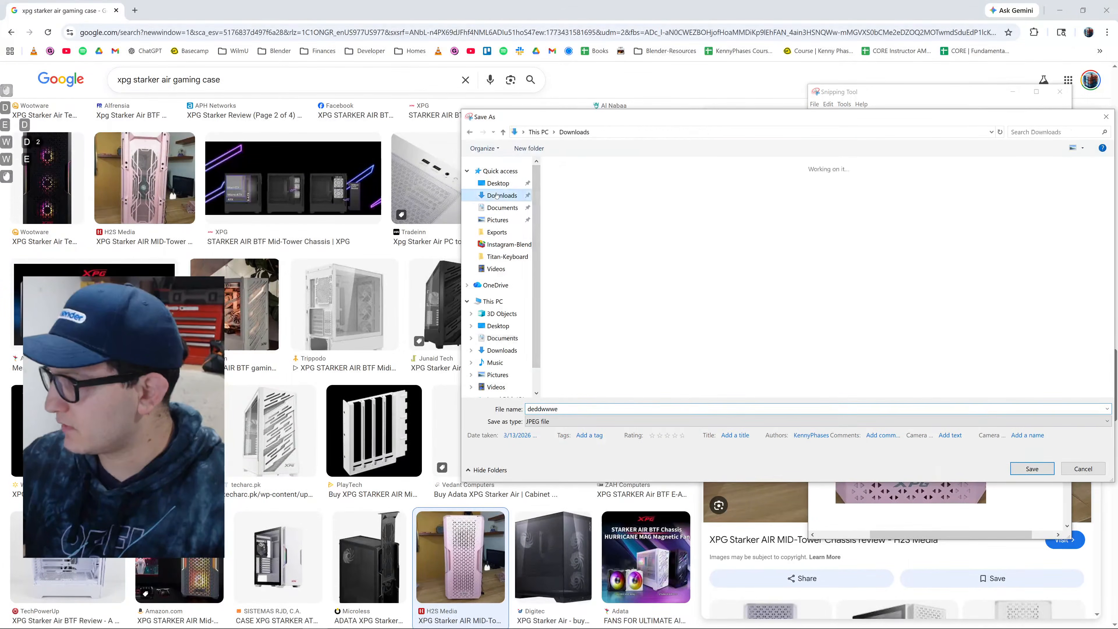
click(1032, 468)
Switch back to Blender and start a new file in place of the Sprite commercial scene.
click(1059, 5)
click(613, 171)
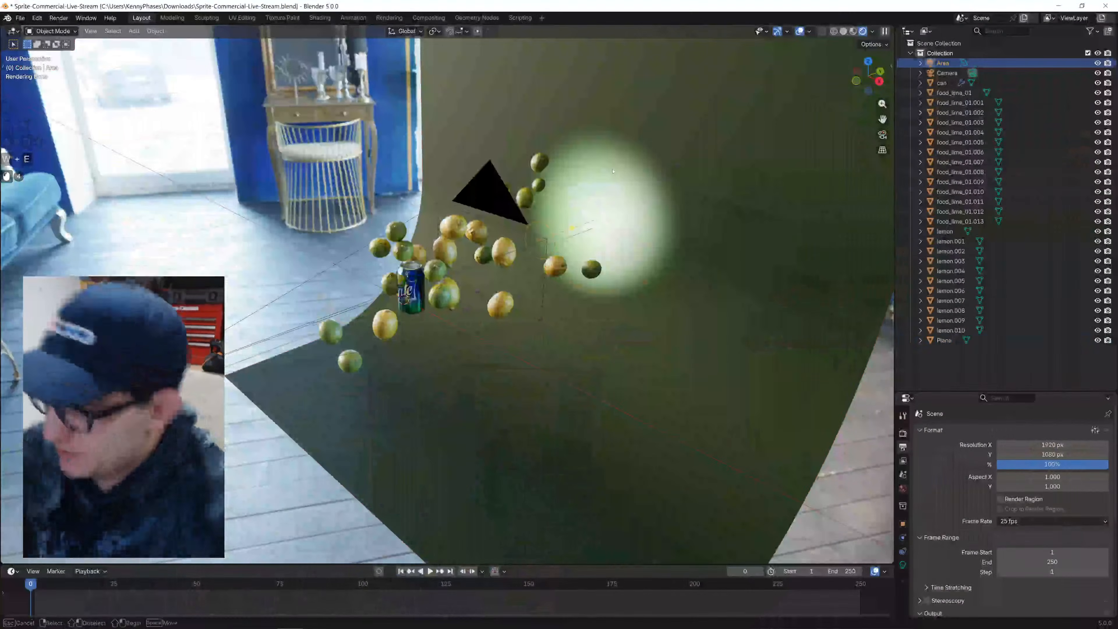
key(ctrl+n)
key(Return)
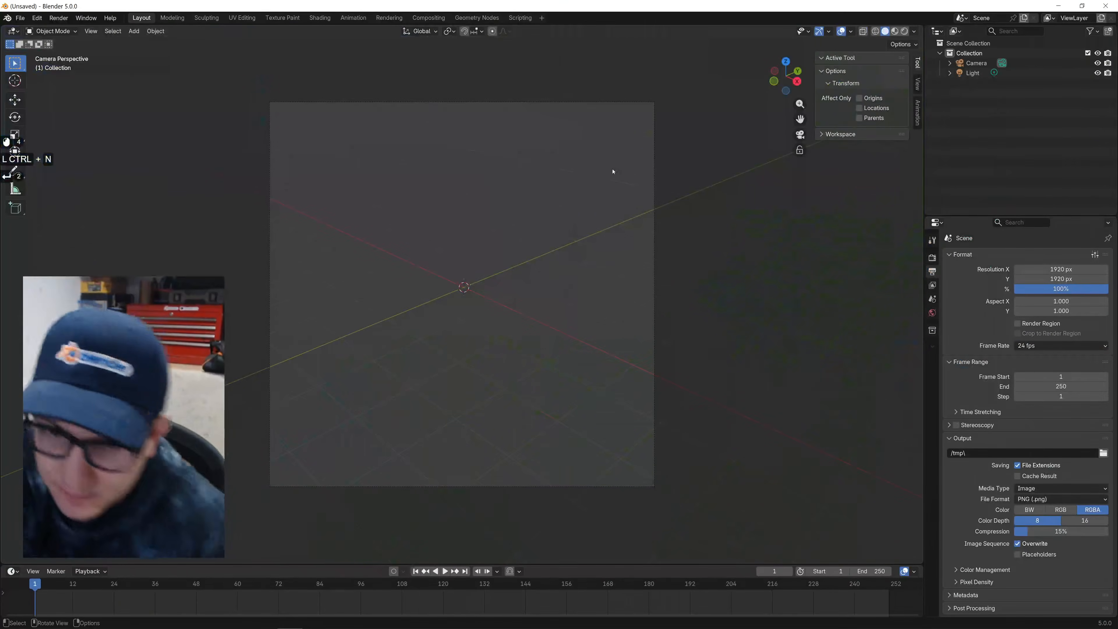
Delete the default camera and light, and add a cube at the origin of the empty scene.
click(470, 243)
key(a)
key(x)
click(466, 231)
middle_drag(464, 229, 457, 296)
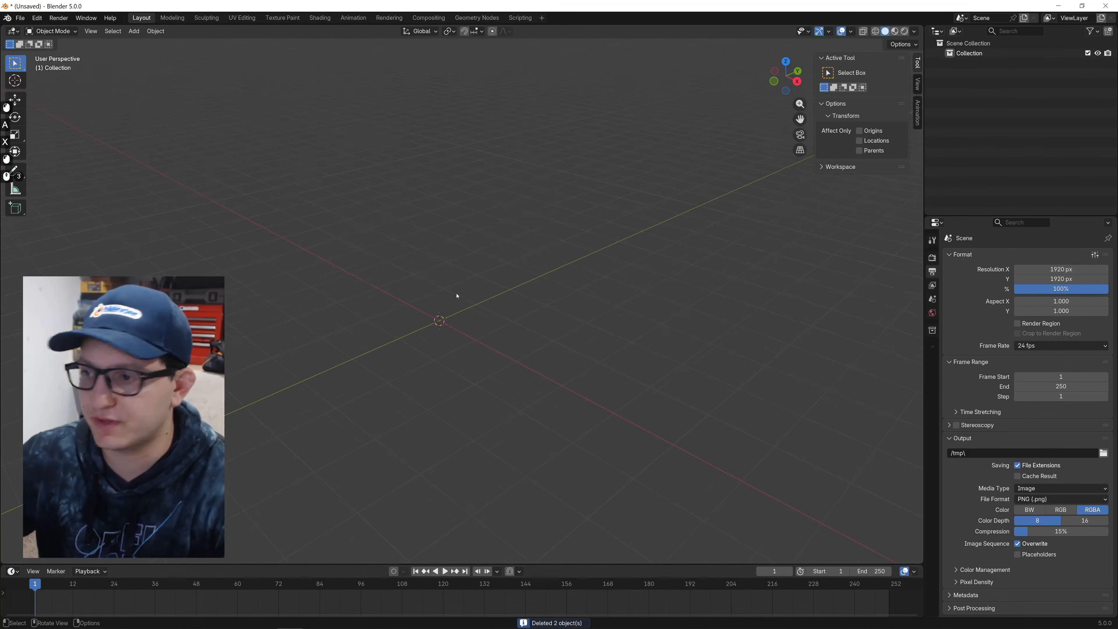
key(shift+a)
text(cube)
key(Return)
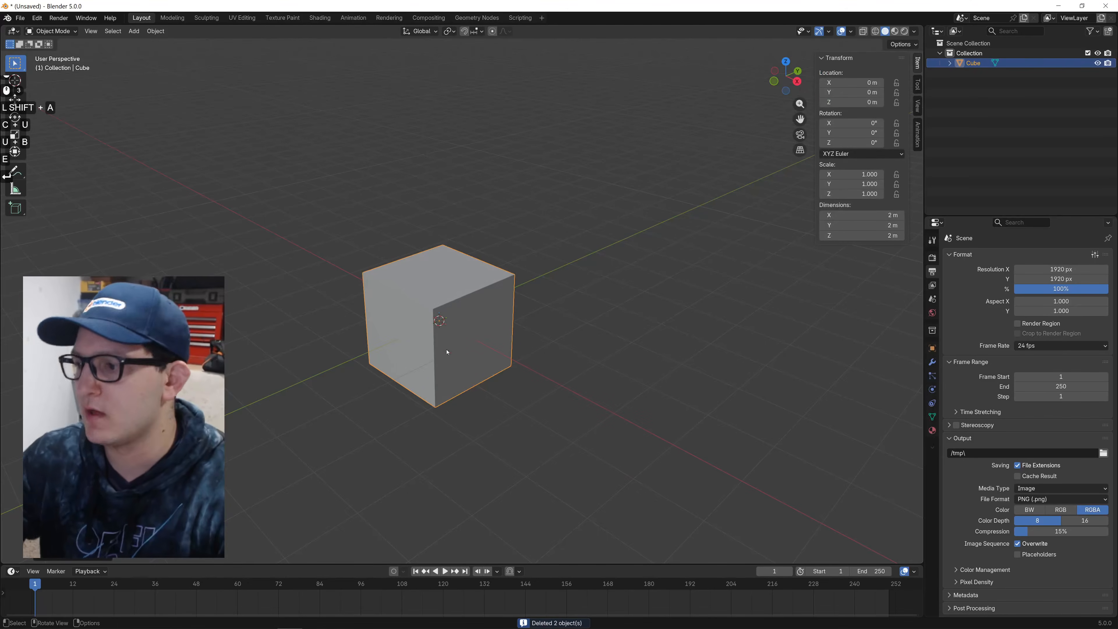
Create a new geometry node tree on the cube in the Geometry Nodes workspace.
click(501, 20)
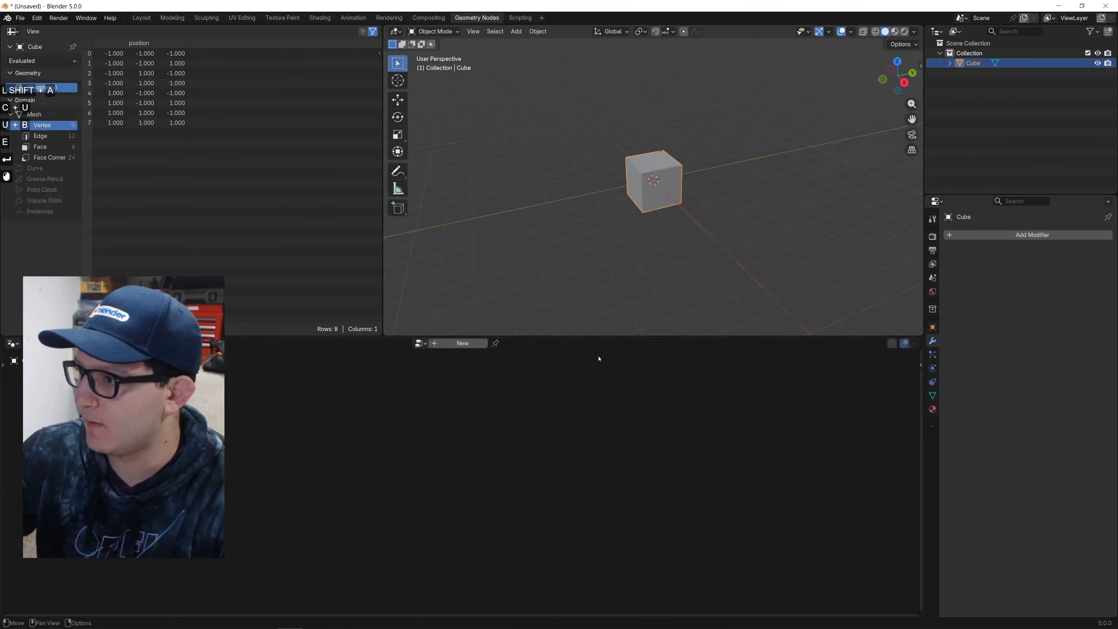
scroll(644, 268, up, 5)
click(458, 344)
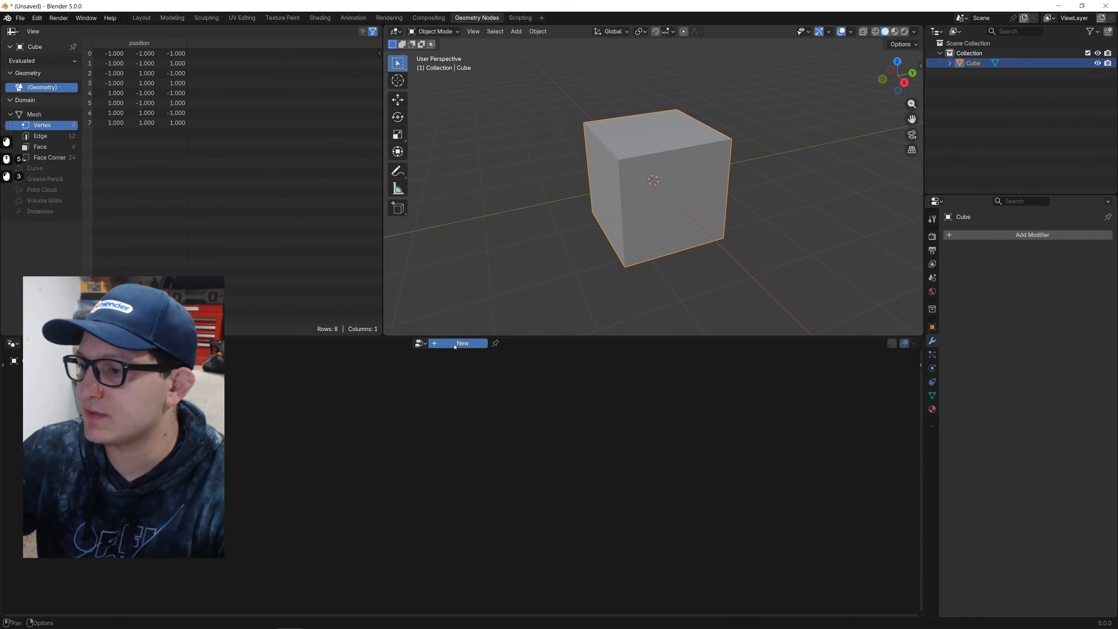
Add a Grid node to the cube's geometry node tree.
key(shift+a)
text(grid)
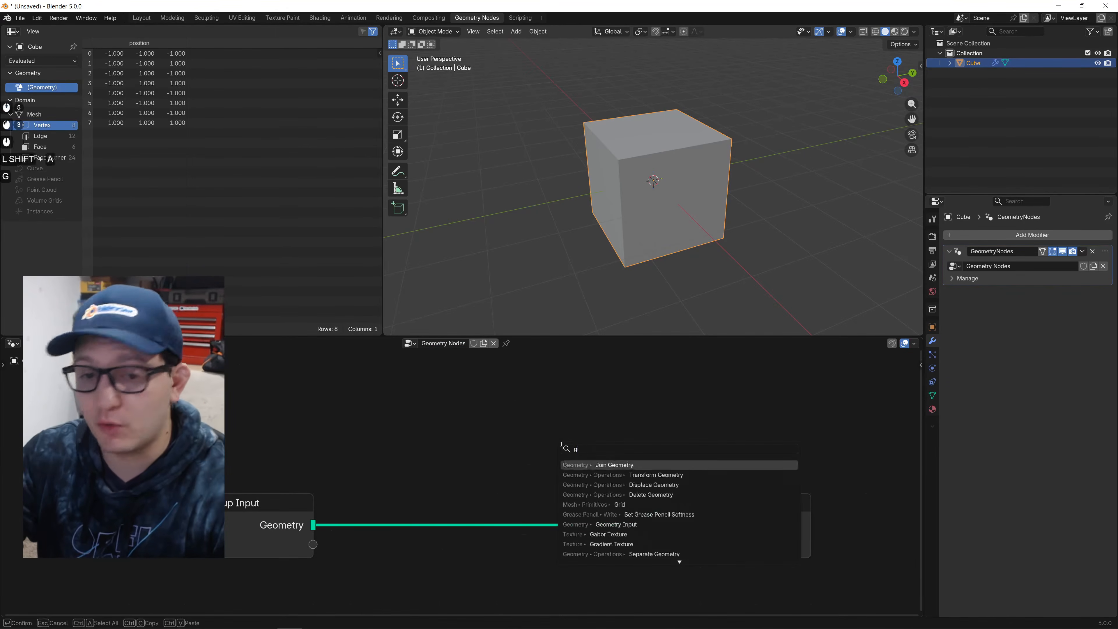
Add a Grid node, connect its Mesh output to the Group Output, and set its Size X to 2.6 m.
key(Return)
click(404, 467)
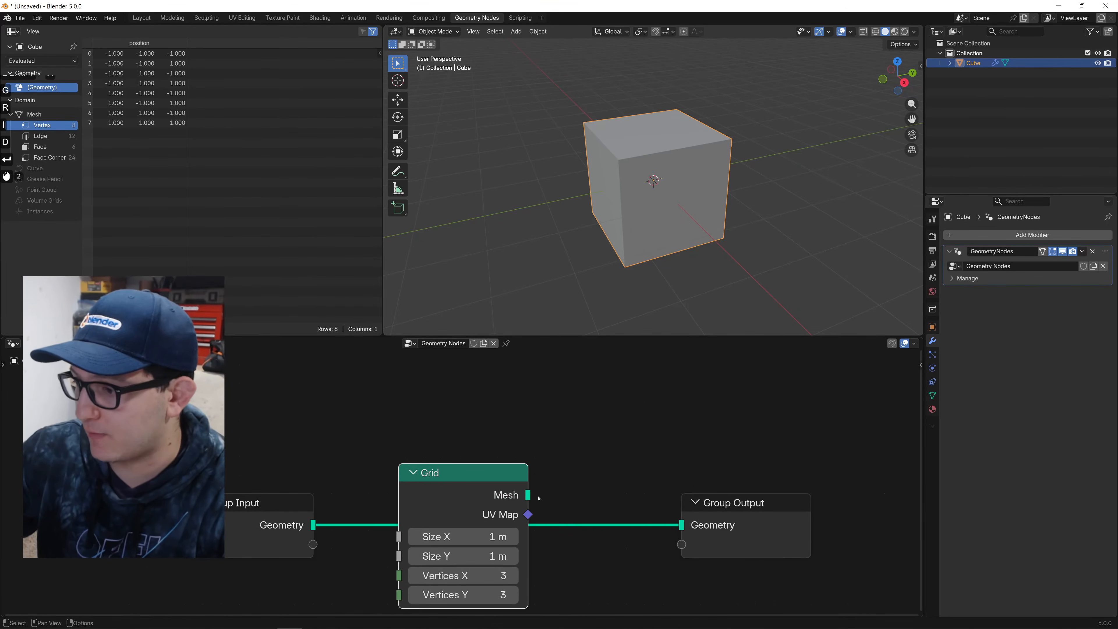
drag(528, 495, 681, 525)
middle_drag(658, 430, 643, 406)
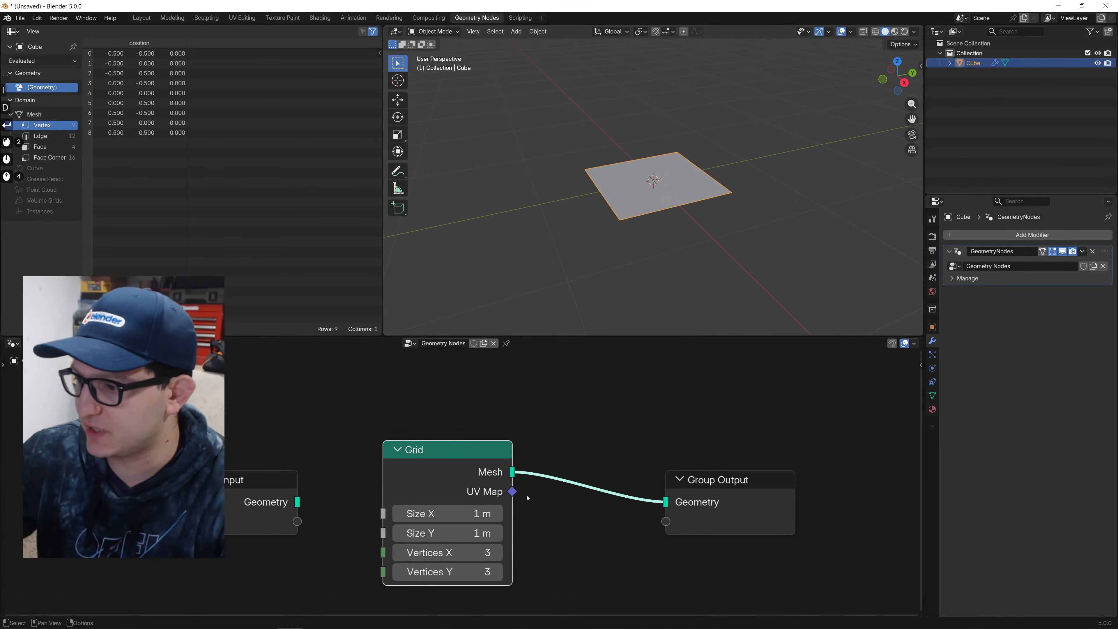
drag(449, 514, 515, 514)
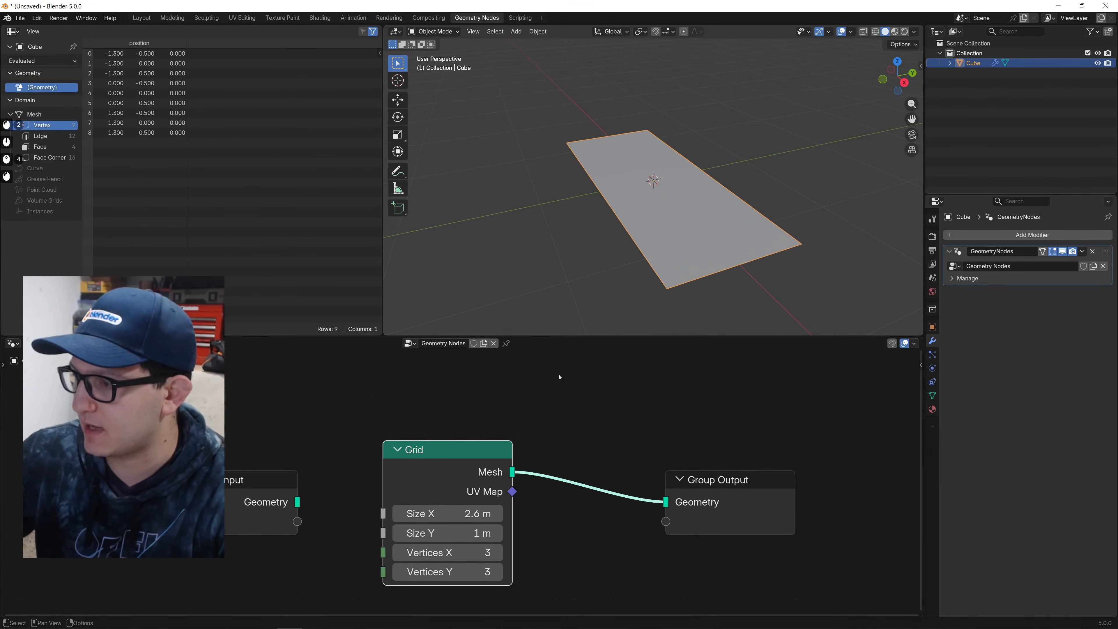
Add the pink perforated XPG panel image from the Downloads folder to the scene as an image empty.
click(516, 31)
mouse_move(575, 156)
click(625, 160)
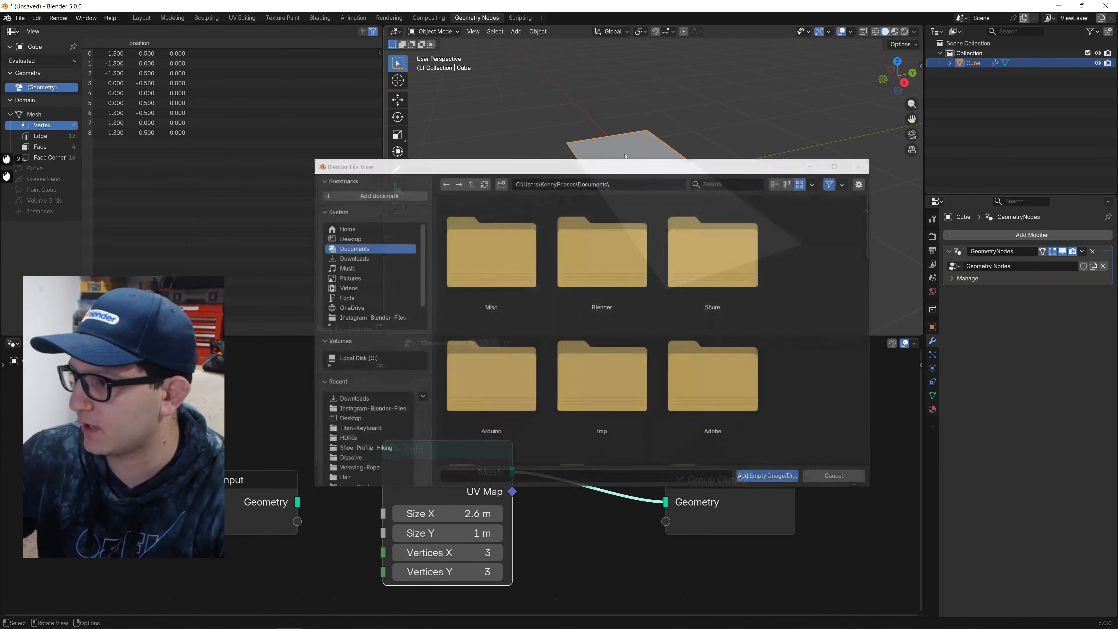
scroll(641, 310, down, 10)
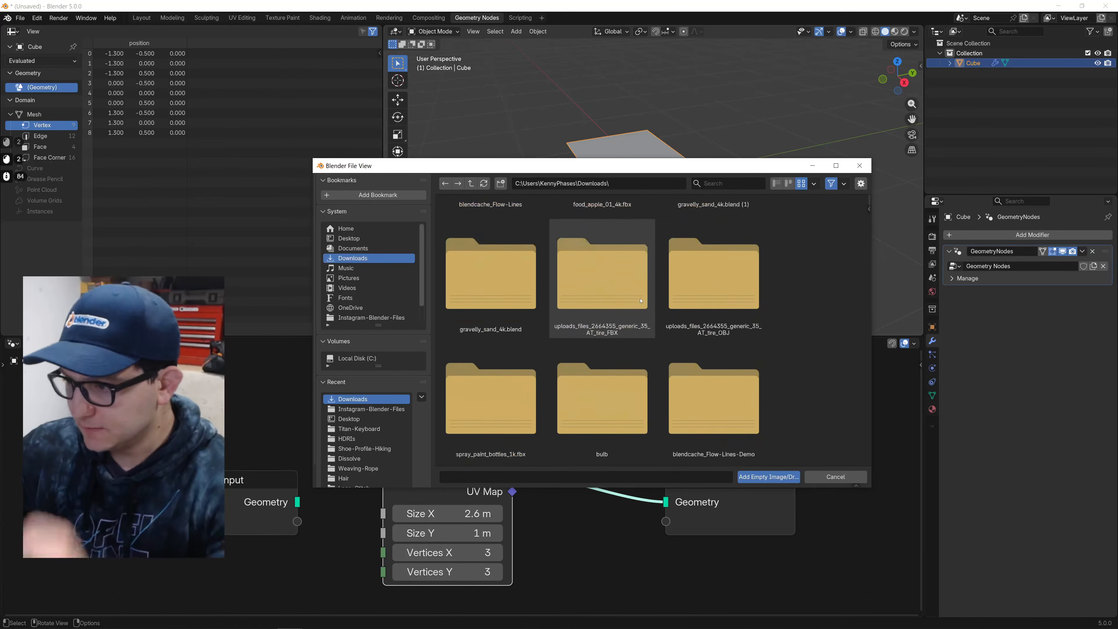
scroll(618, 306, down, 3)
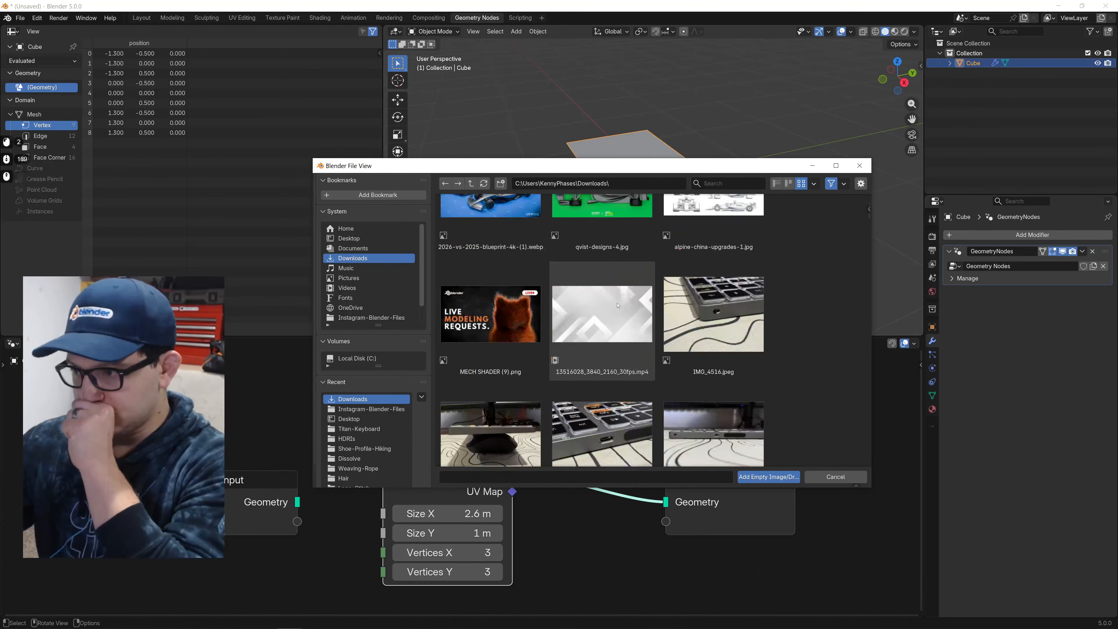
scroll(618, 305, up, 8)
double_click(602, 275)
scroll(698, 183, down, 2)
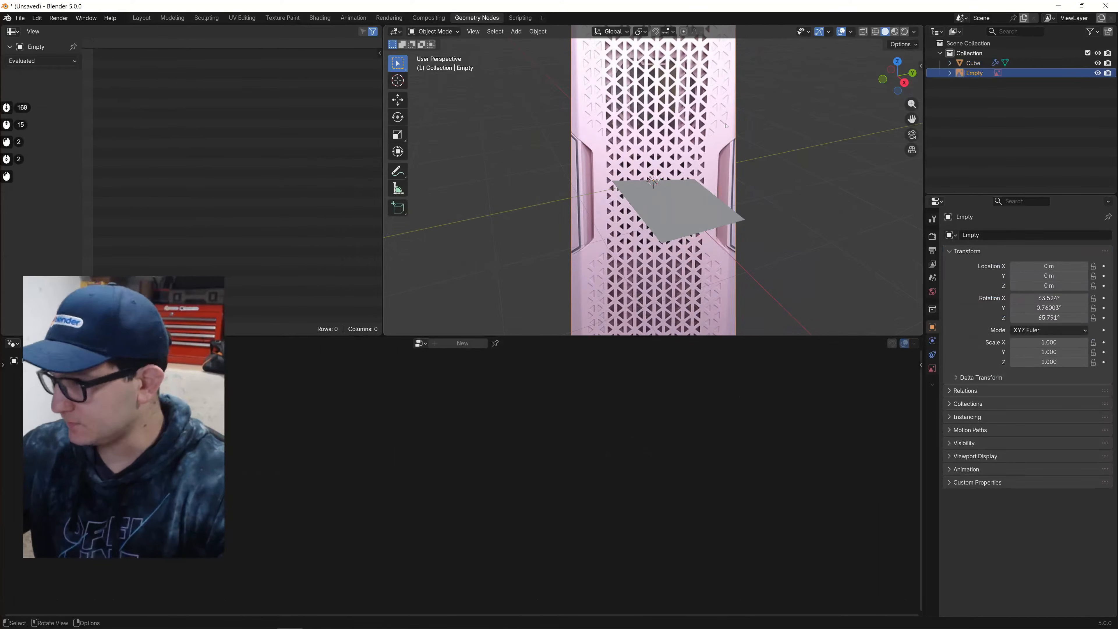
Set the image empty's X, Y and Z rotation to 0° so it lies flat.
click(921, 66)
double_click(851, 123)
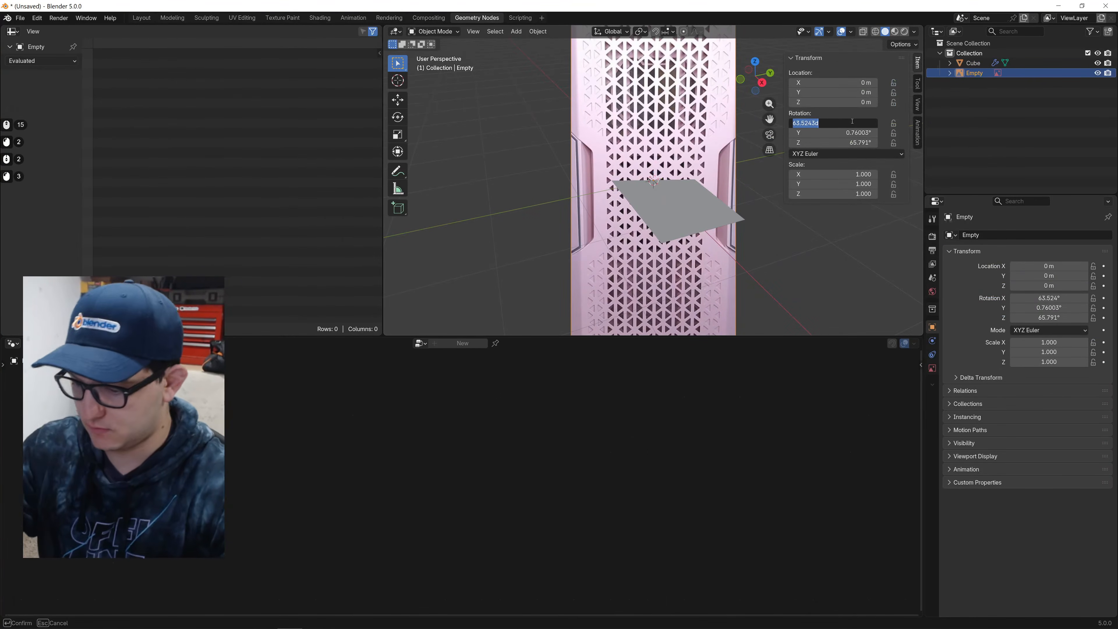
text(0)
key(Tab)
text(0)
key(Tab)
text(090)
key(Return)
click(850, 141)
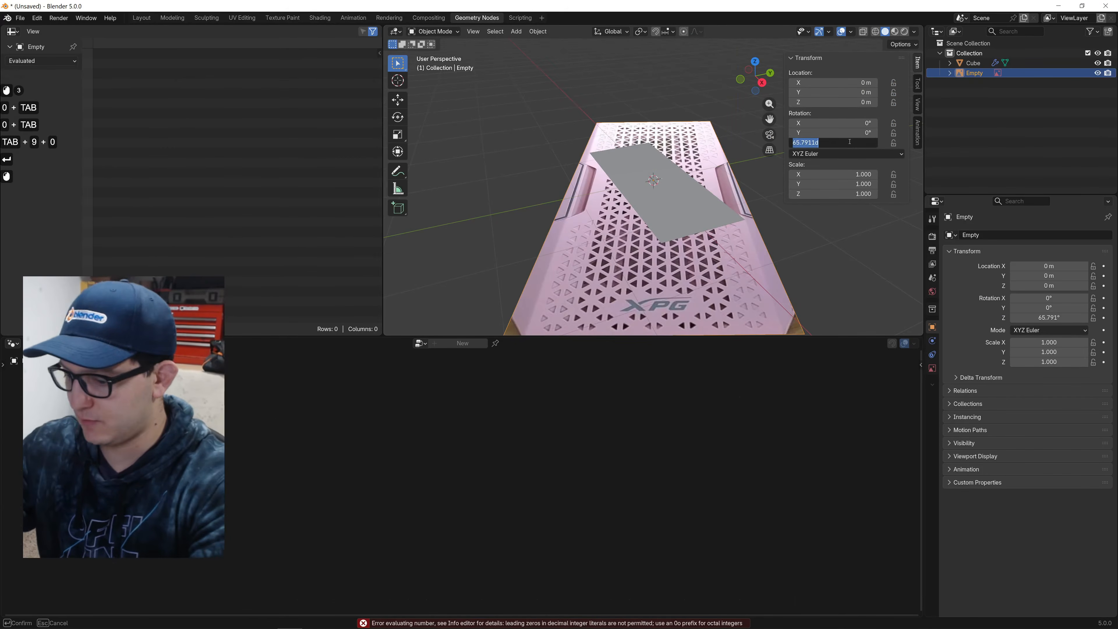
text(0)
click(743, 122)
Size the Grid node to match the reference image, with Size X about 2.11 m and Size Y about 4.94 m.
click(647, 199)
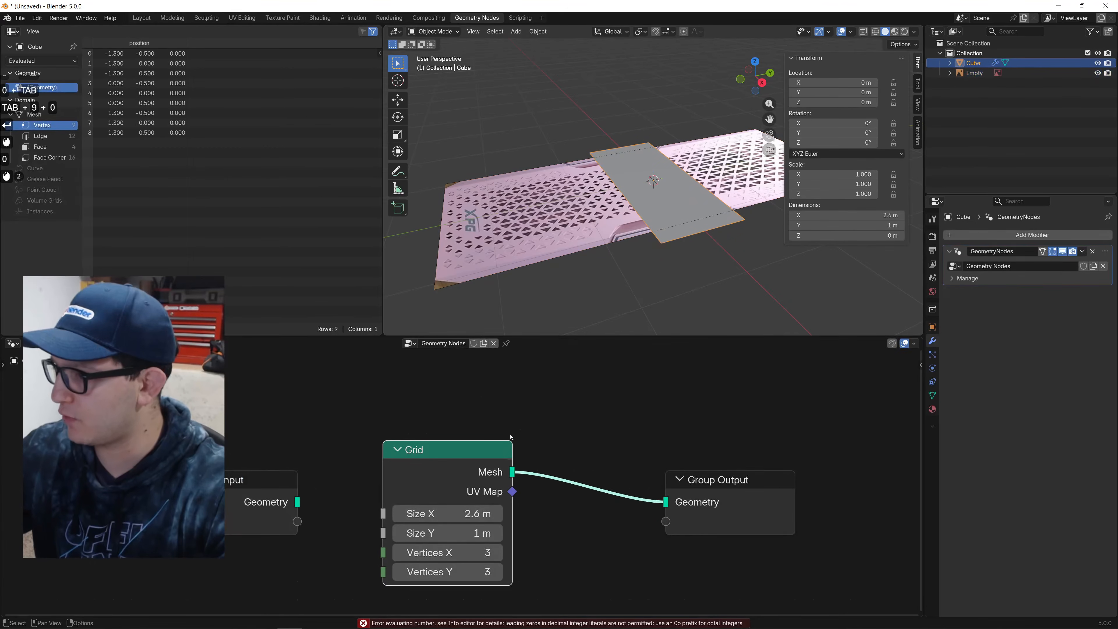
shift+drag(454, 514, 614, 533)
middle_drag(686, 245, 733, 223)
shift+middle_drag(733, 224, 730, 196)
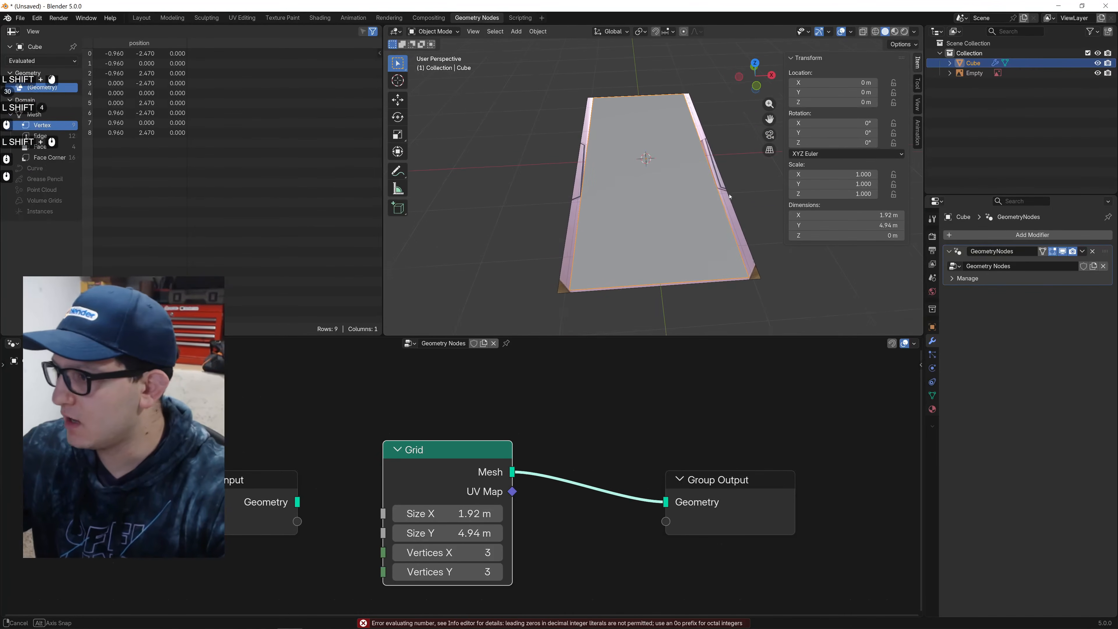
mouse_move(449, 513)
shift+mouse_down()
mouse_move(466, 513)
mouse_move(457, 514)
shift+mouse_up()
Insert a Delete Geometry node between the Grid and the Group Output.
scroll(540, 447, down, 2)
key(shift+a)
mouse_move(603, 466)
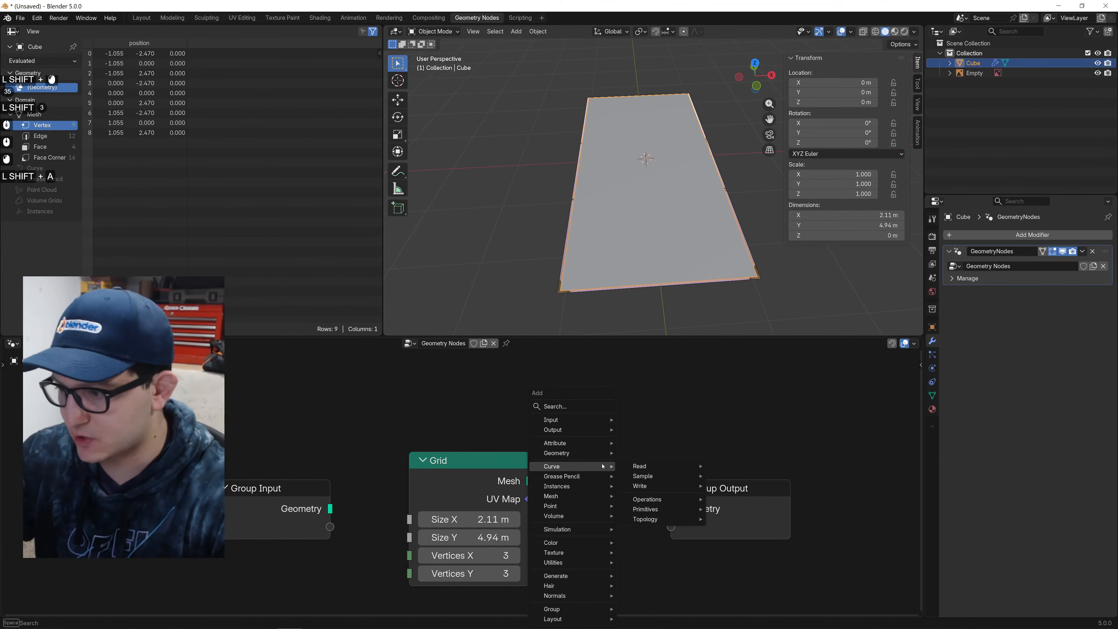
text(dele)
key(Return)
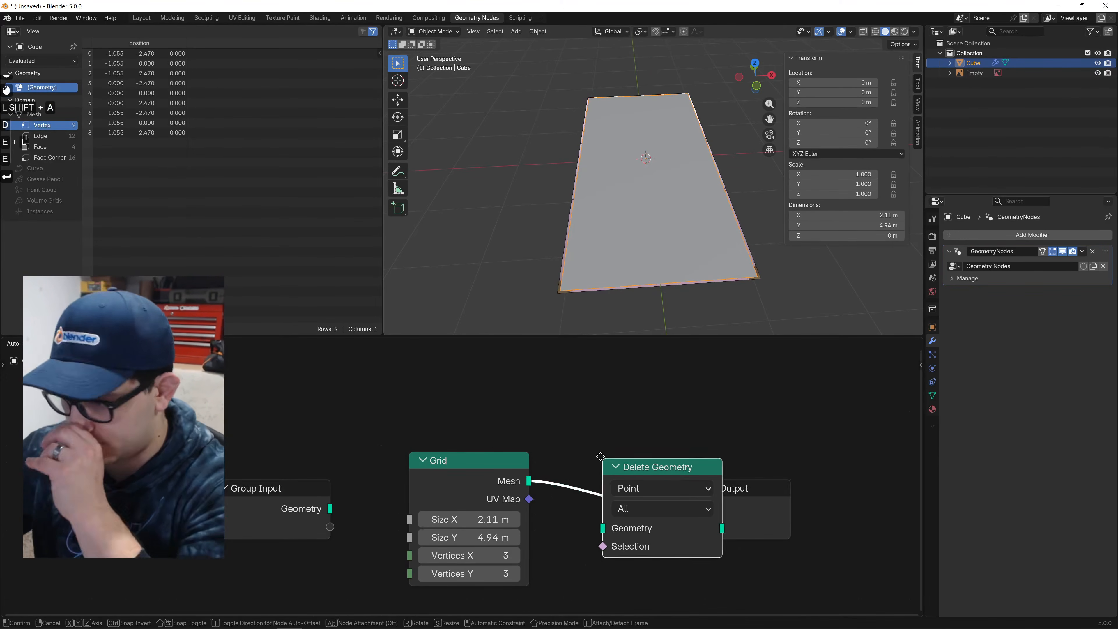
click(651, 460)
Set both Vertices X and Vertices Y of the Grid node to 400.
double_click(446, 555)
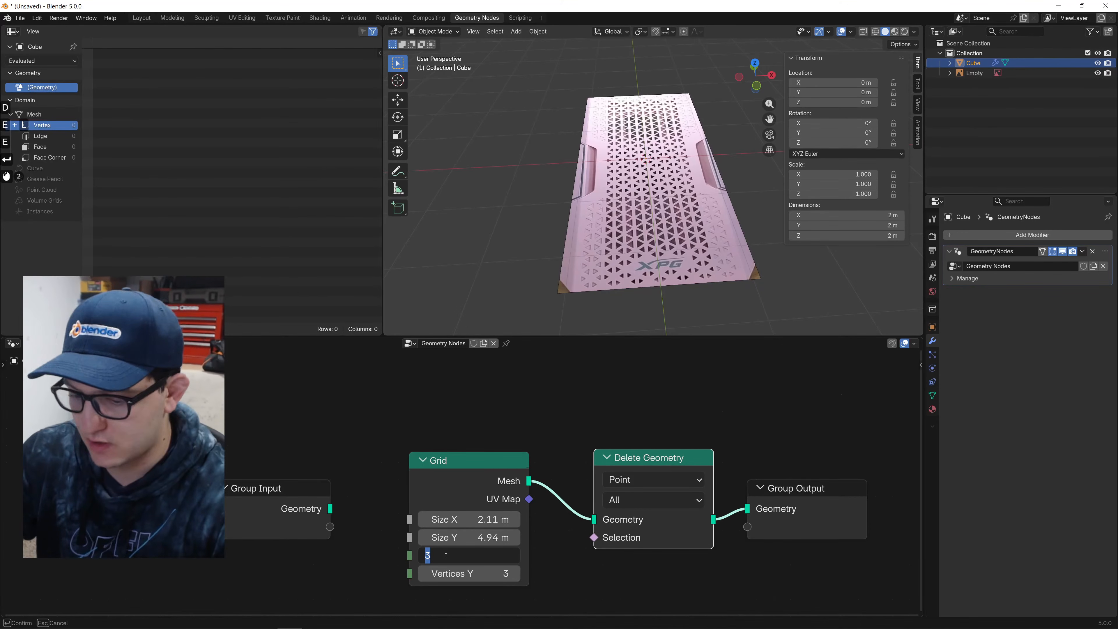
text(400)
key(Tab)
text(400)
key(Return)
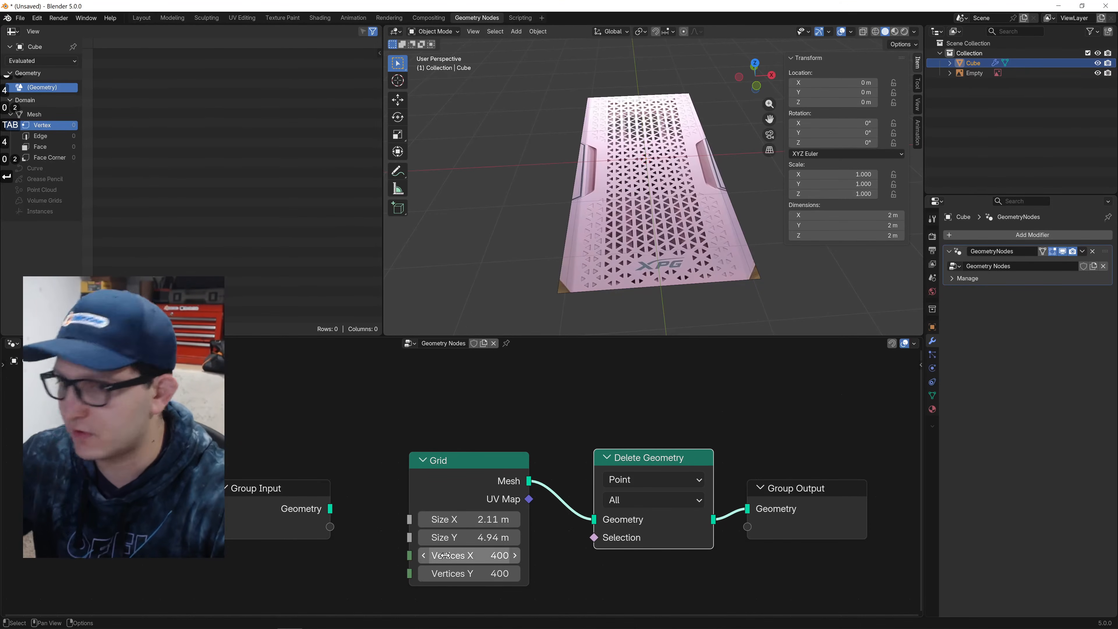
Hide the reference image empty and reselect the Cube object to return to its node tree.
key(z)
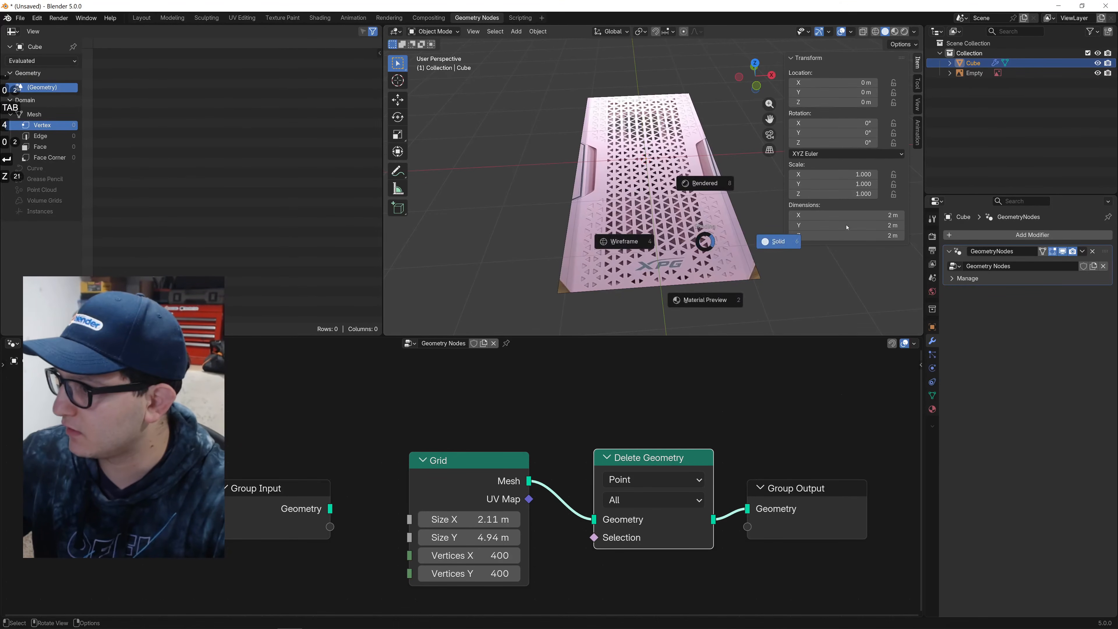
click(683, 210)
key(h)
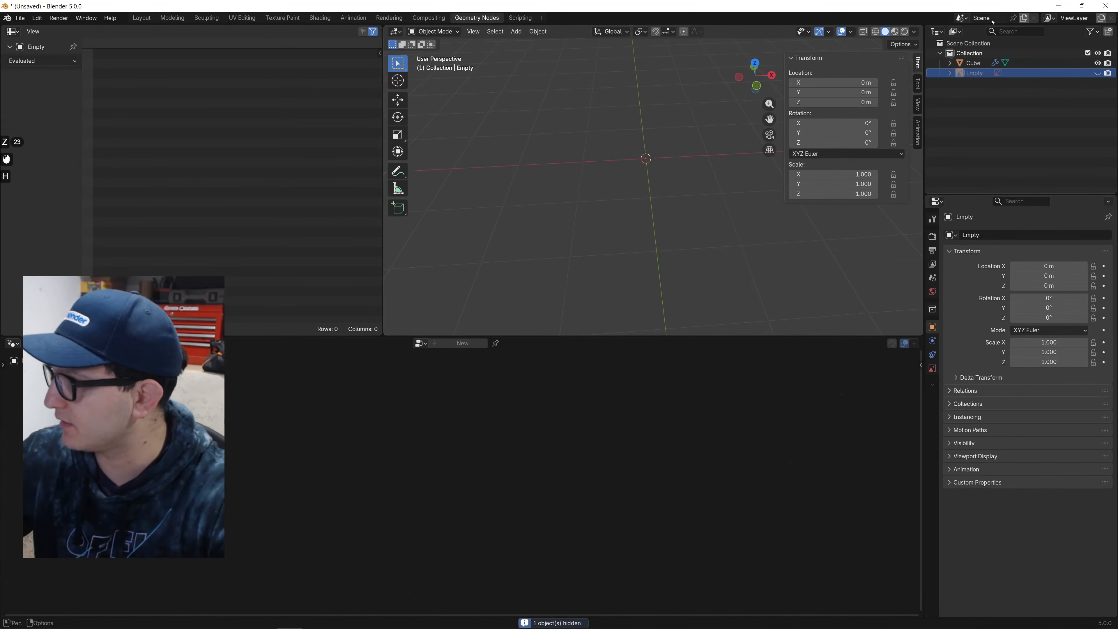
click(974, 63)
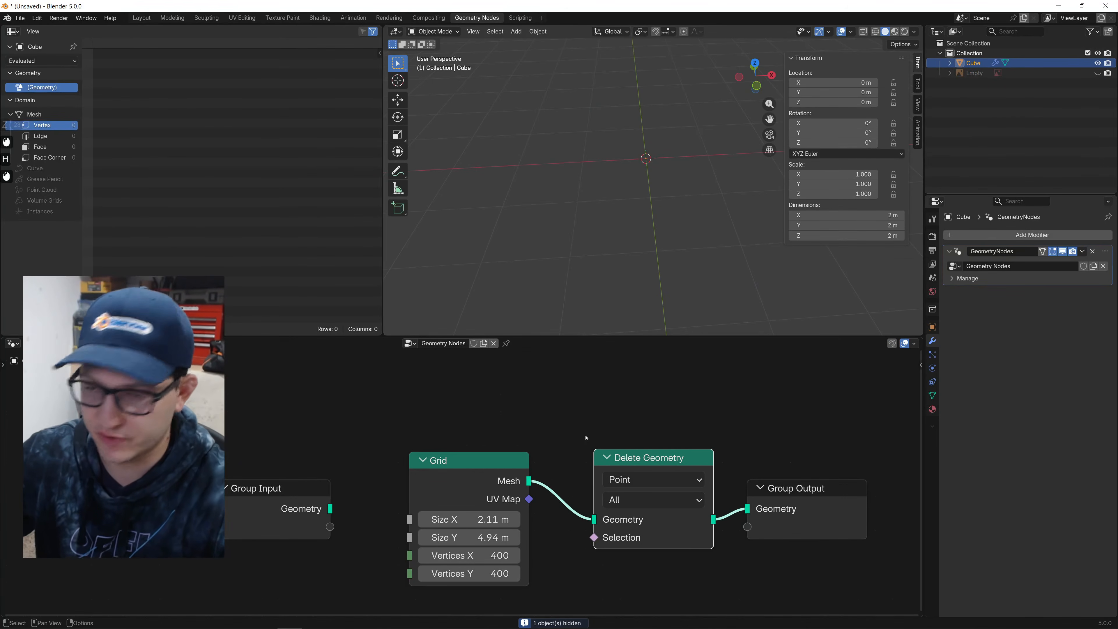
Add an Image Texture node and place it beside the Group Input node.
key(shift+a)
text(image)
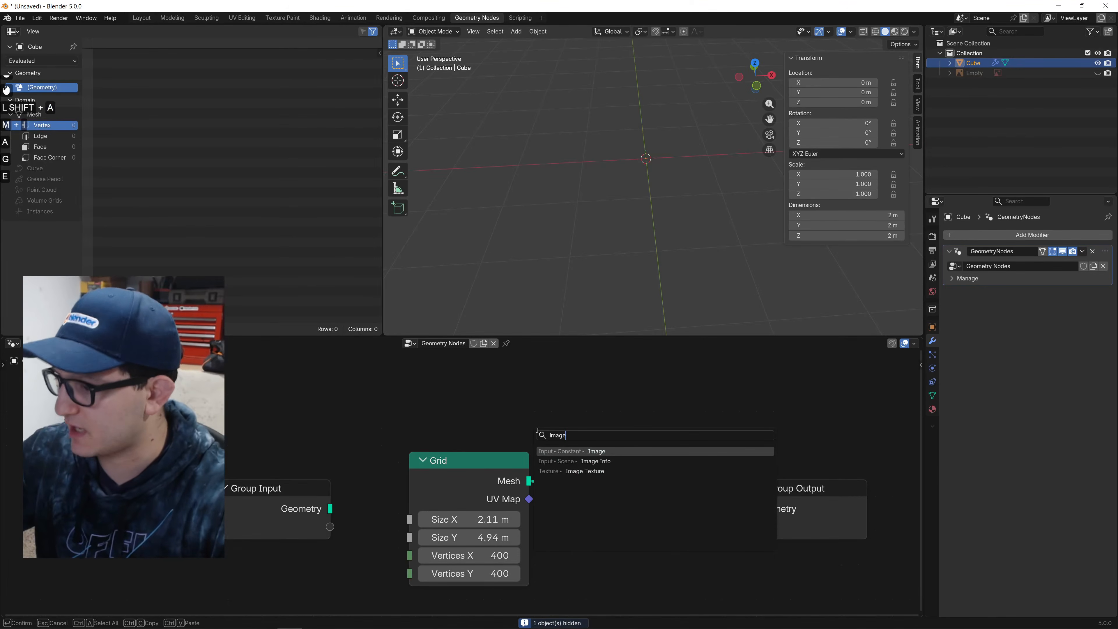
key(Down)
key(Down)
key(Return)
click(73, 412)
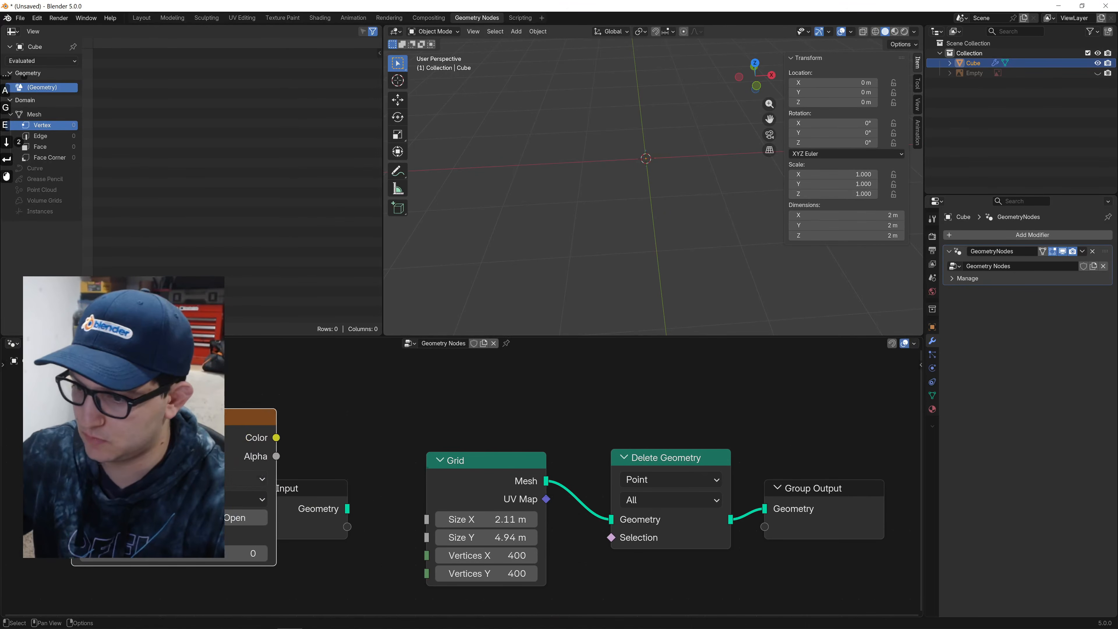
Load the same XPG panel image from the Downloads folder into the Image Texture node.
click(238, 517)
scroll(646, 305, down, 14)
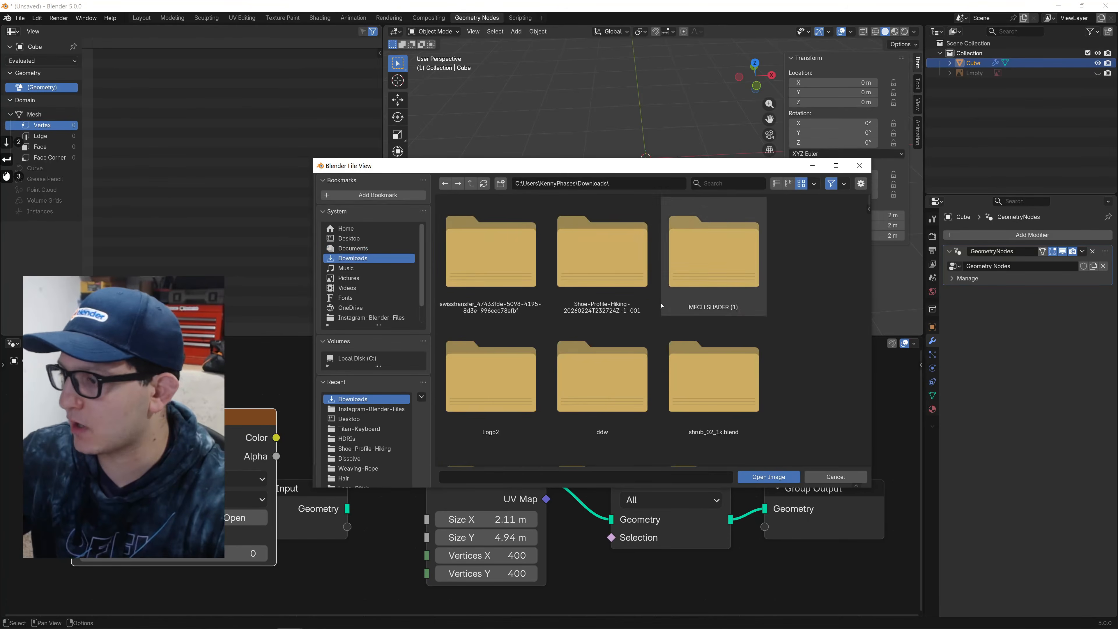
scroll(646, 305, down, 15)
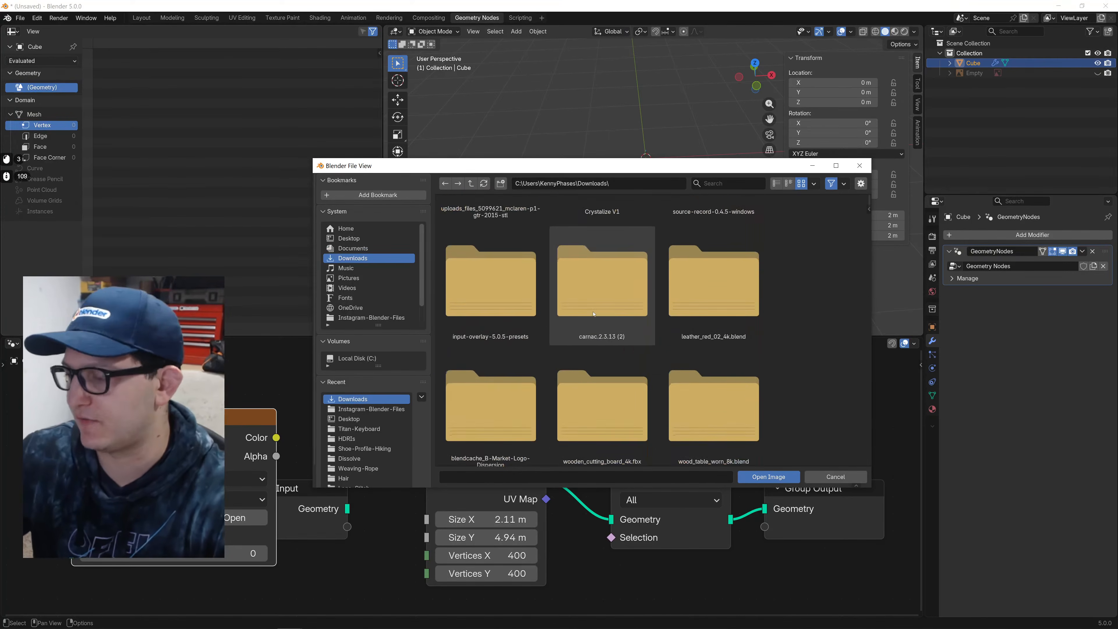
scroll(594, 314, down, 15)
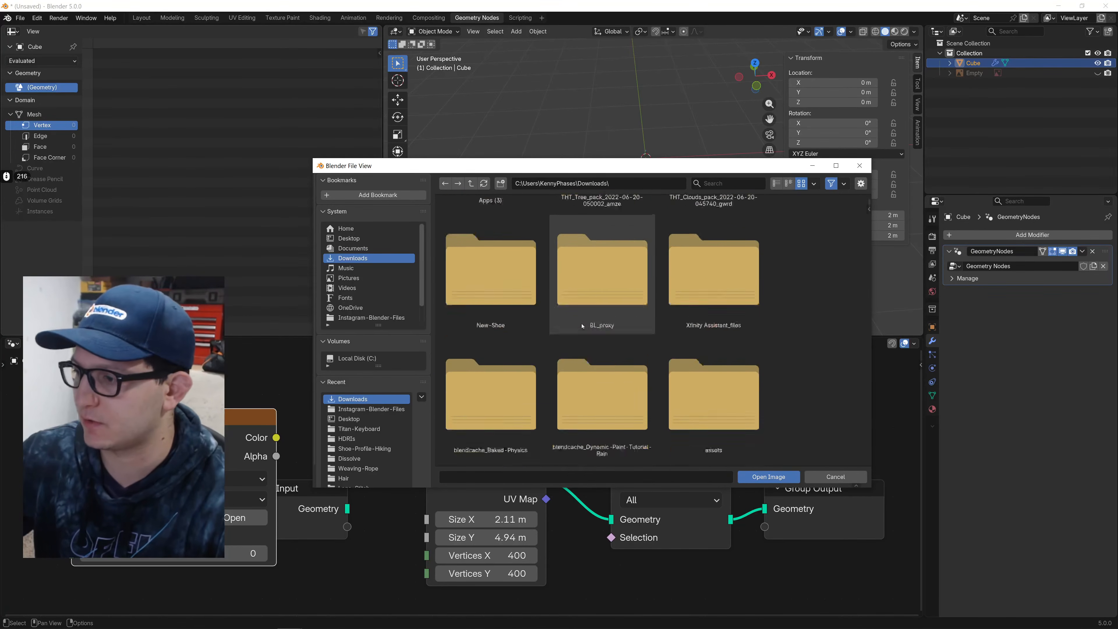
scroll(580, 324, down, 9)
scroll(592, 247, up, 3)
double_click(592, 247)
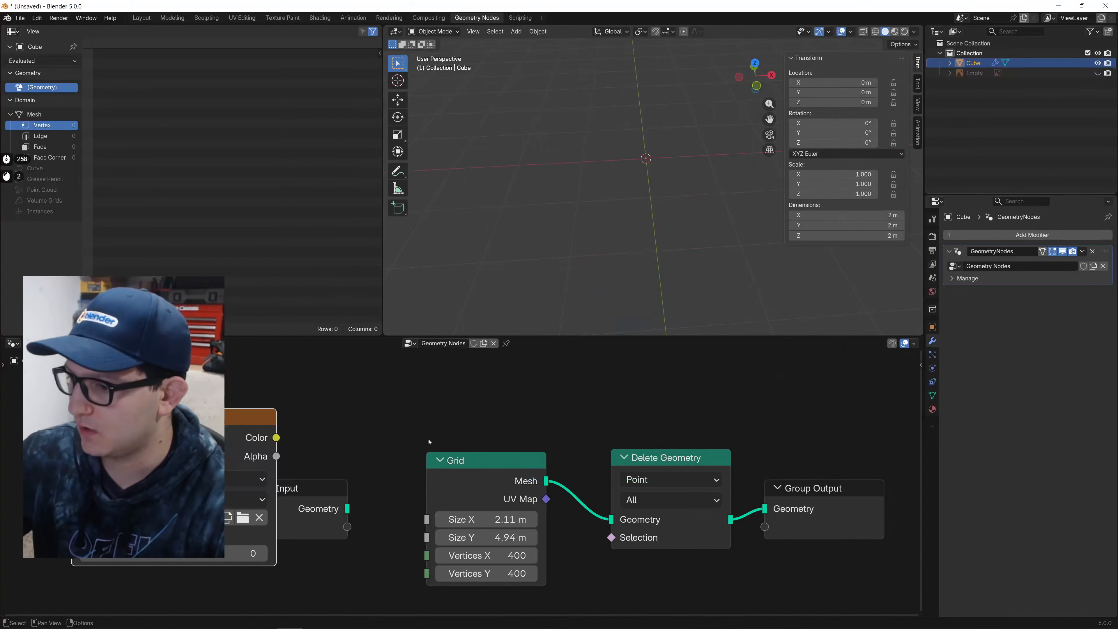
Connect the Image Texture's Color to the Delete Geometry node's Selection and reposition the texture node above the Group Input.
drag(240, 417, 612, 538)
middle_drag(453, 478, 455, 493)
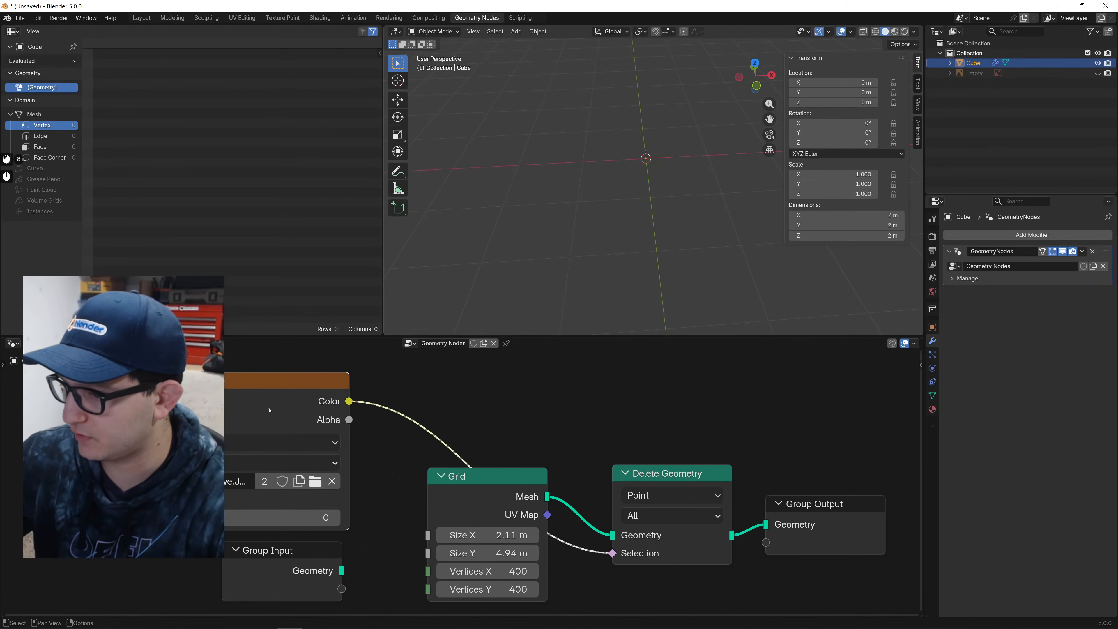
drag(270, 407, 307, 392)
Insert a Color Ramp between the Image Texture and Delete Geometry and move its black stop to about 0.363.
key(shift+a)
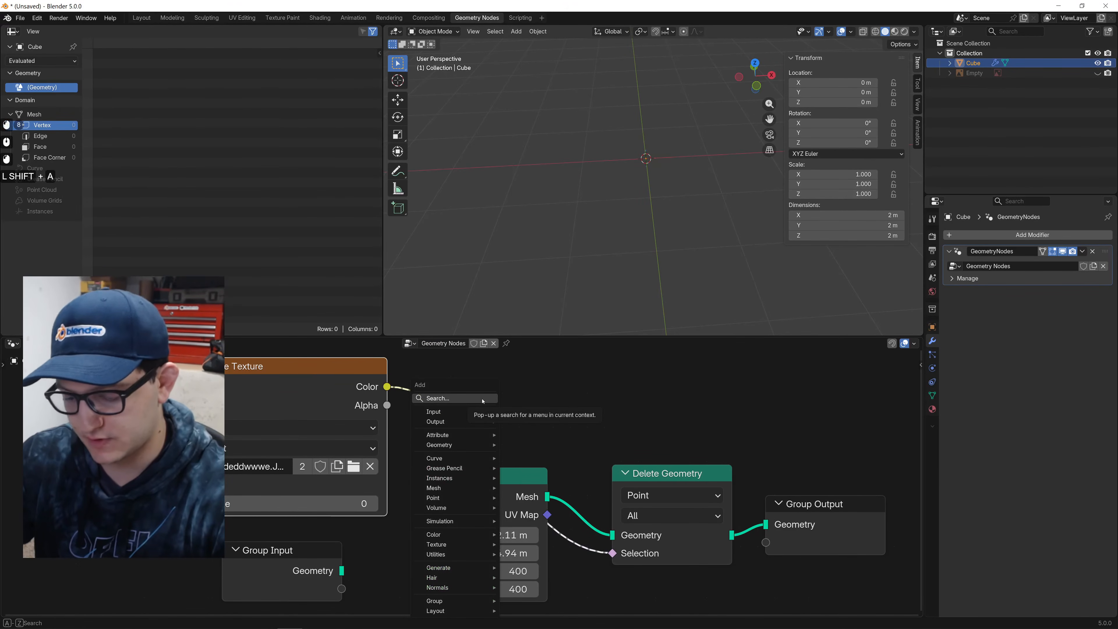
text(color ra)
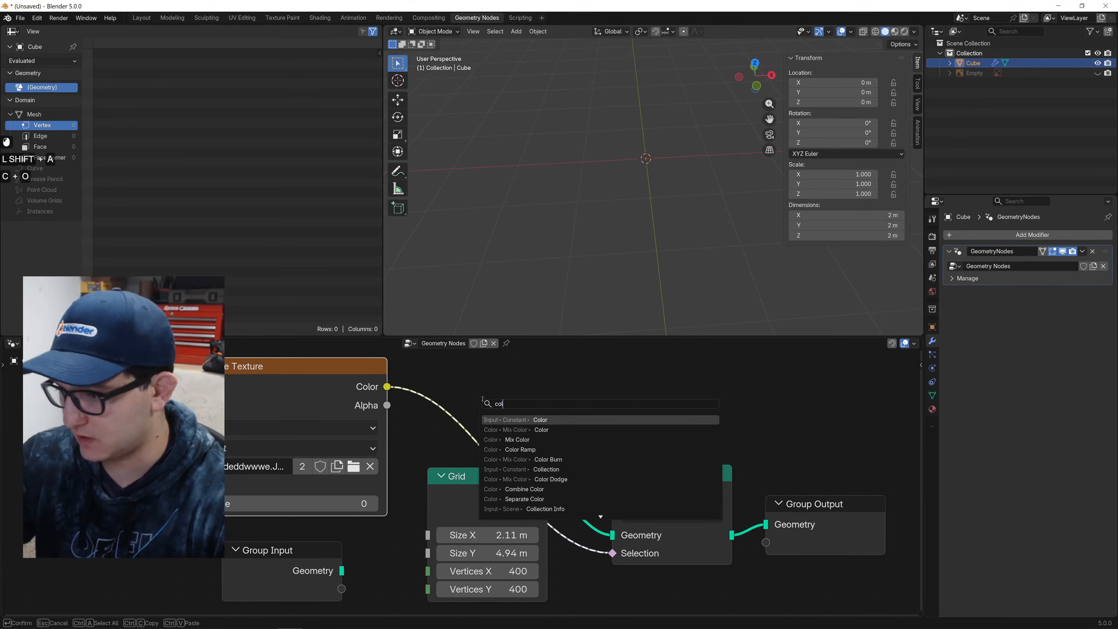
key(Return)
click(419, 371)
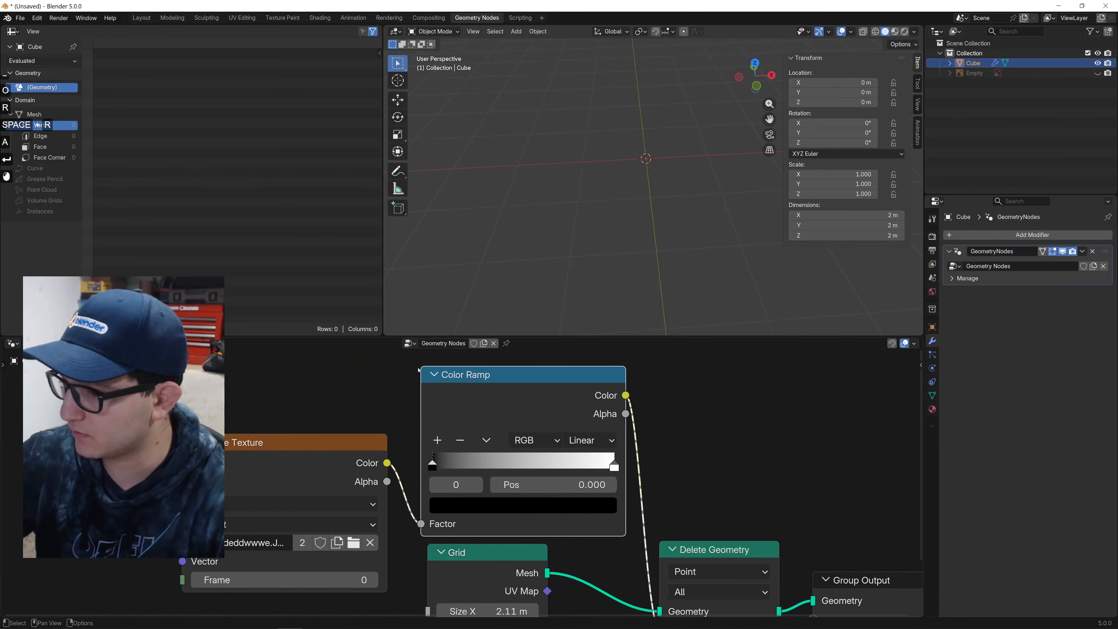
drag(449, 468, 515, 470)
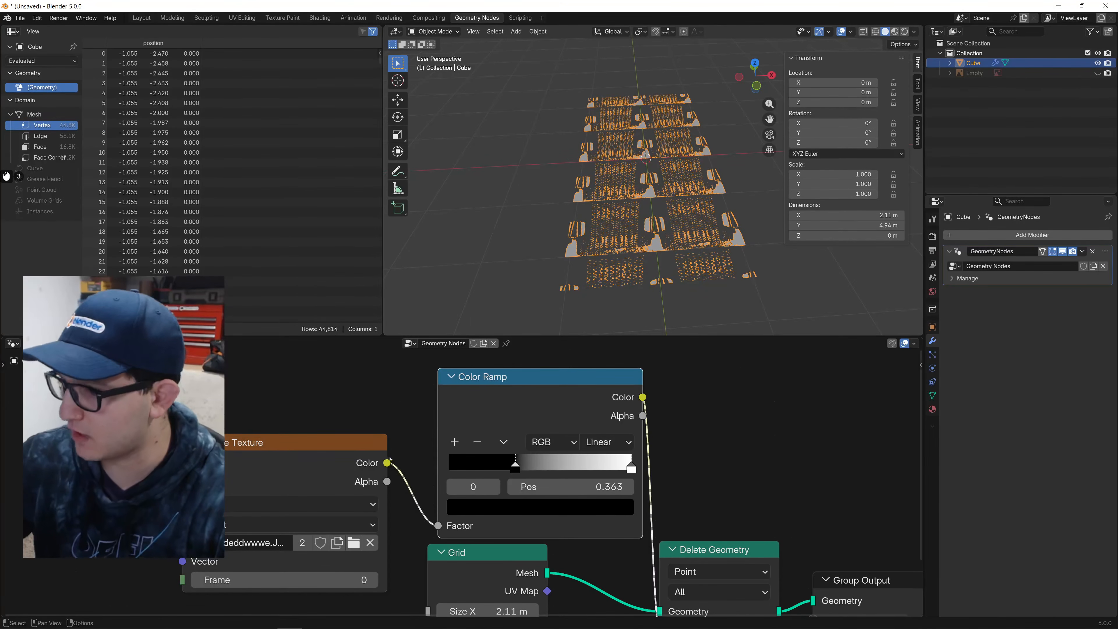
Move the Image Texture node clear and connect the Grid's UV Map output to its Vector input.
drag(299, 450, 294, 399)
middle_drag(308, 495, 423, 469)
scroll(423, 471, down, 2)
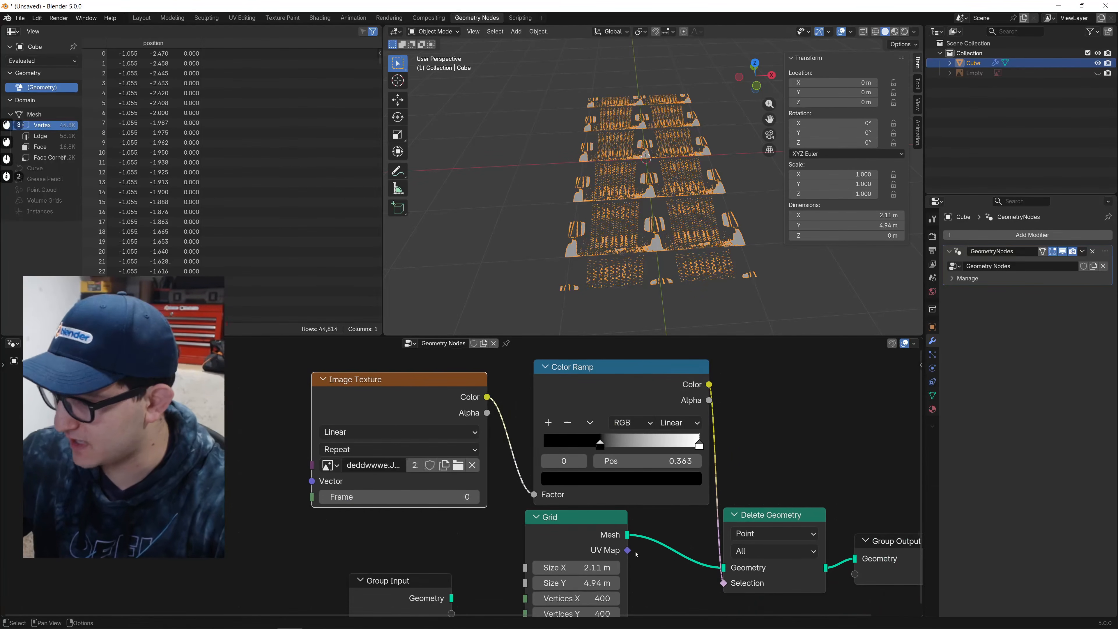
drag(630, 550, 313, 481)
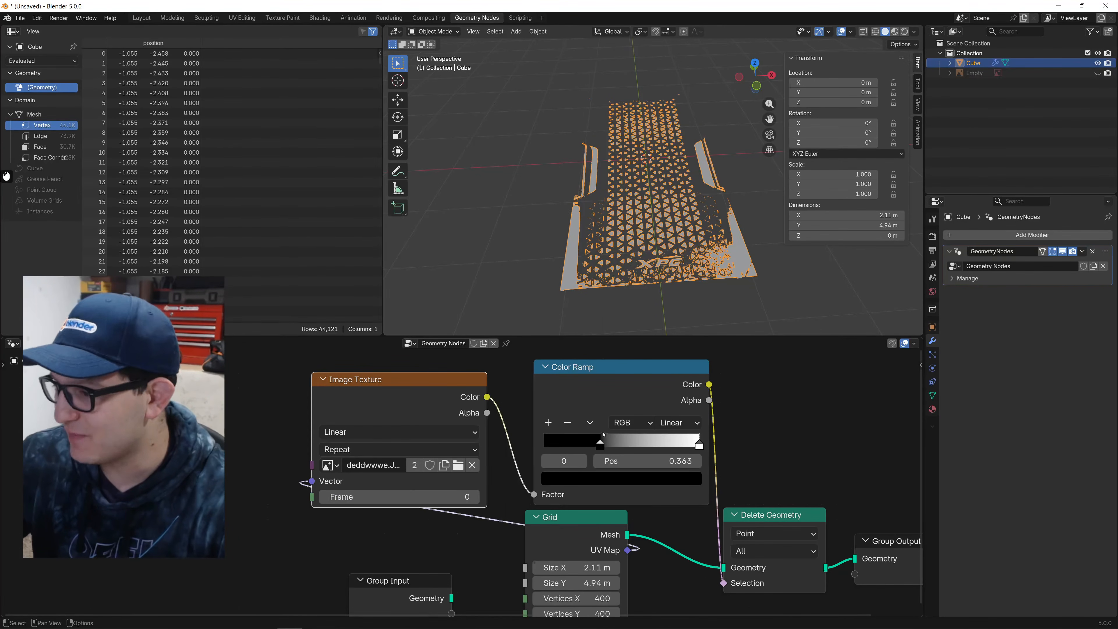
Rearrange the Group Input, Grid, Image Texture and Color Ramp nodes into a tidier layout reading along the data flow.
scroll(534, 467, down, 2)
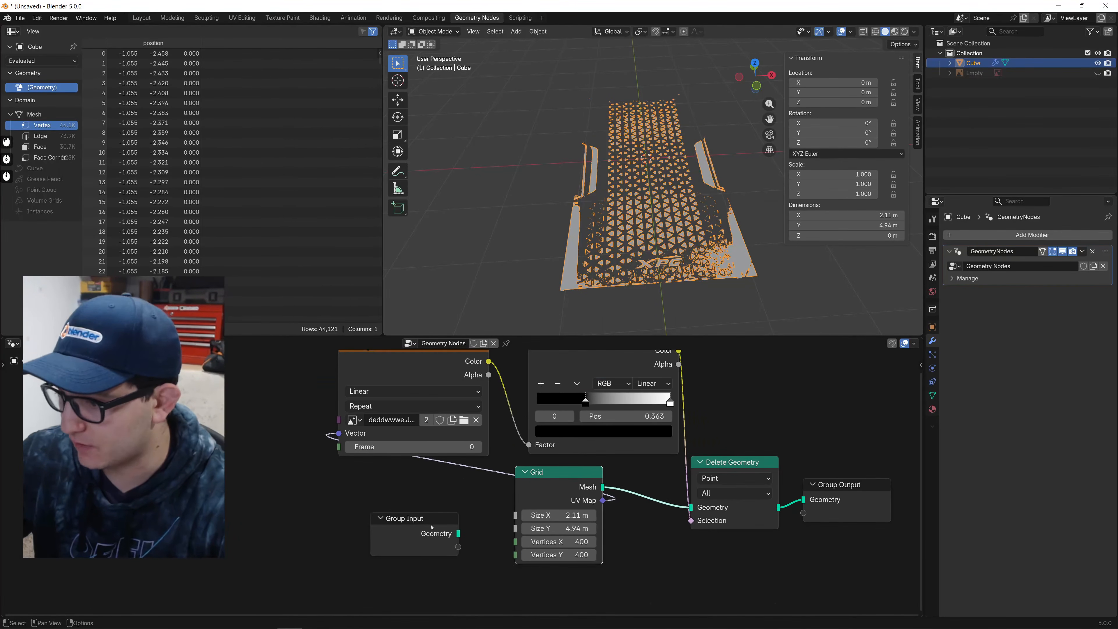
drag(431, 527, 236, 517)
drag(555, 472, 331, 473)
drag(421, 369, 471, 384)
drag(594, 368, 627, 382)
Inspect the cut-out pattern up close and move the Color Ramp's black stop to about 0.199.
scroll(669, 219, up, 5)
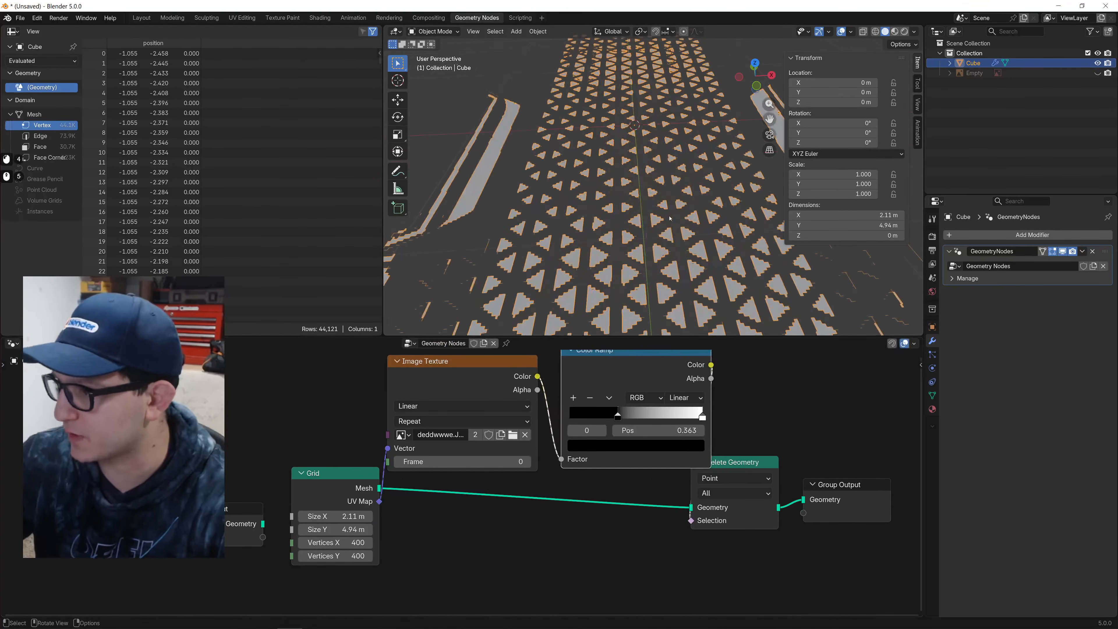
scroll(668, 220, down, 4)
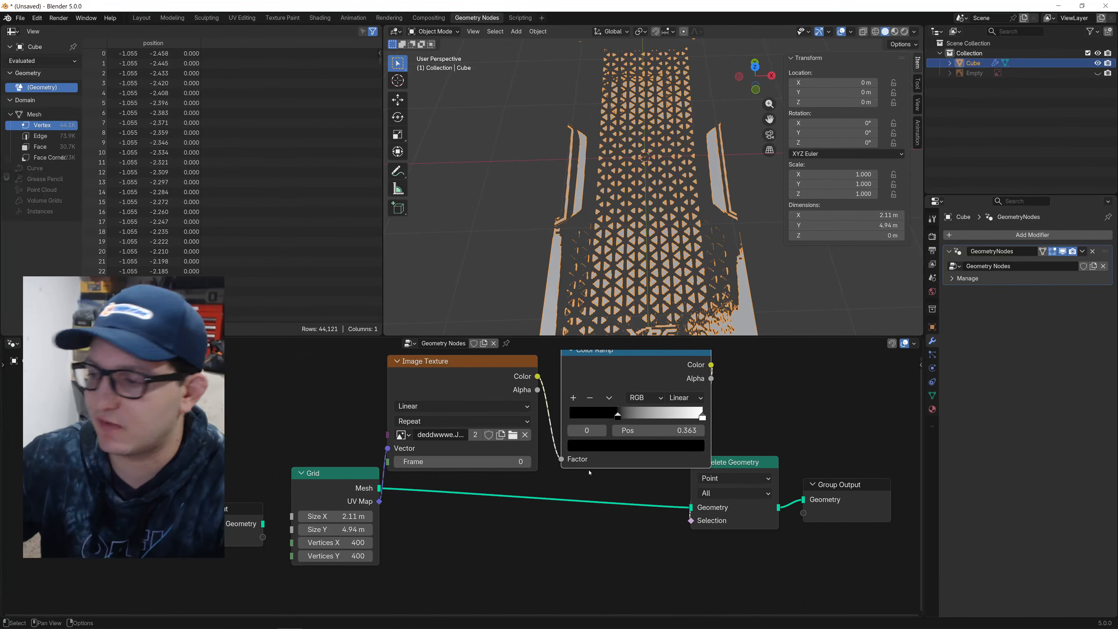
drag(640, 414, 598, 422)
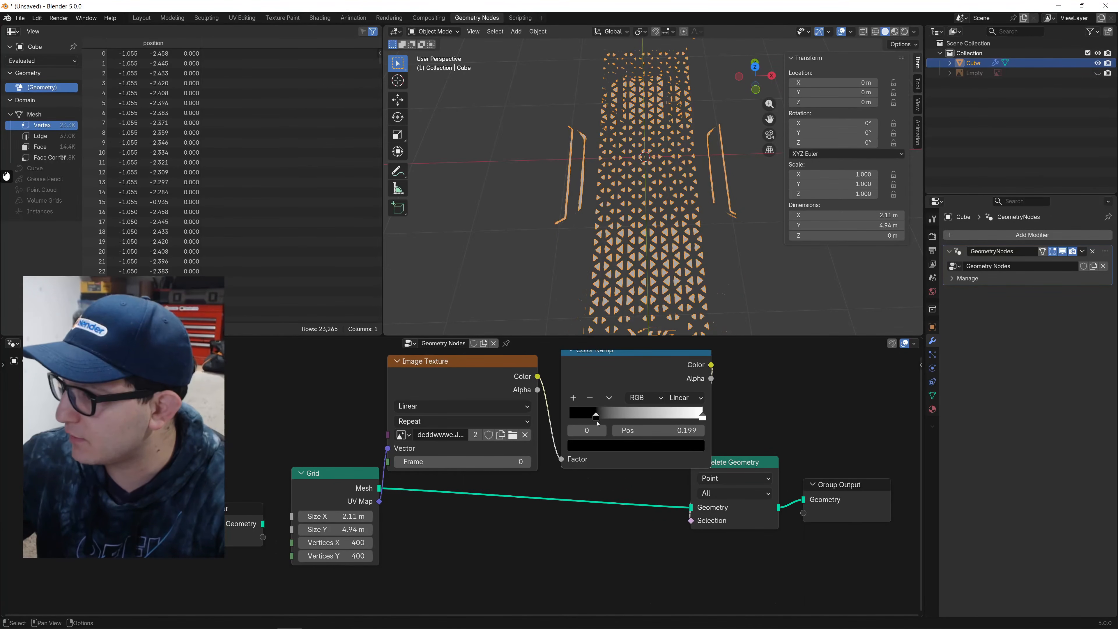
Reverse the Color Ramp's stops so white sits at about 0.303 and black at about 0.339.
drag(688, 416, 618, 421)
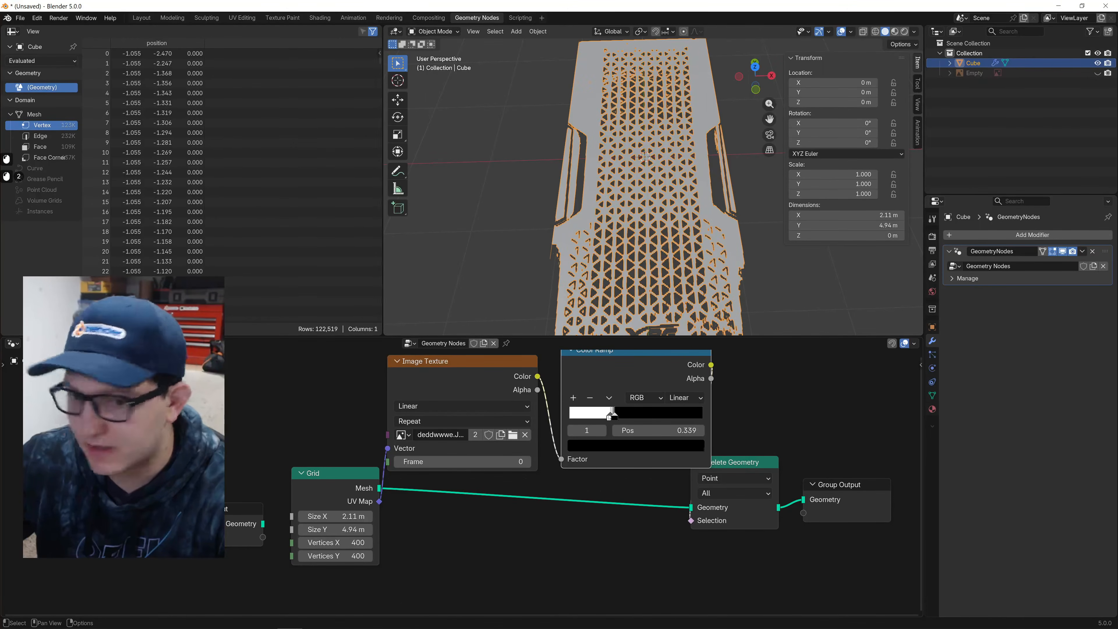
click(608, 416)
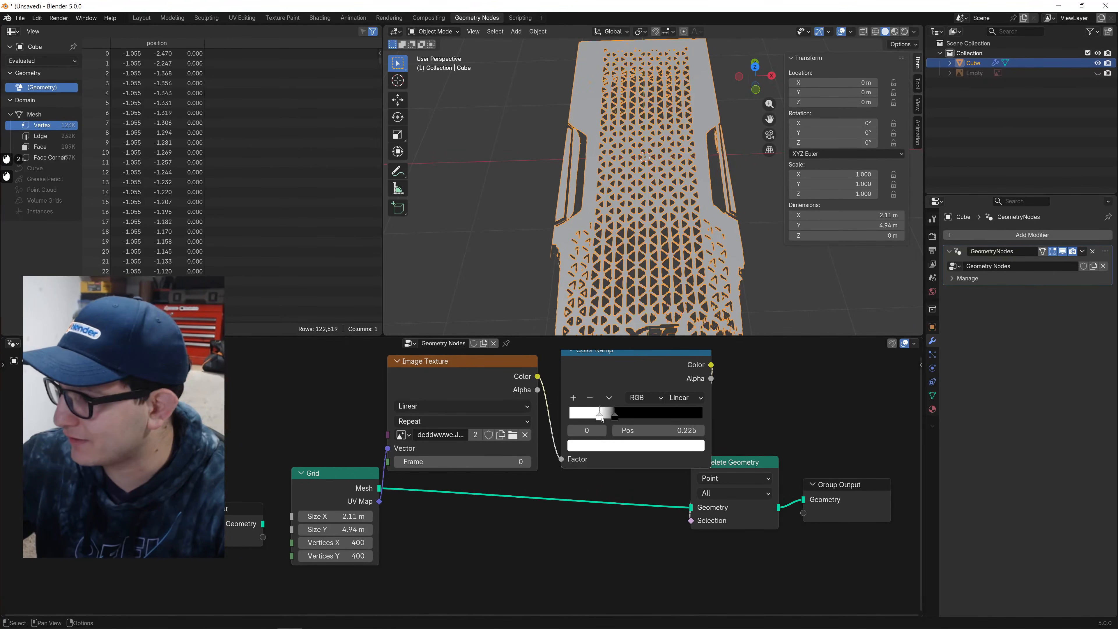
scroll(690, 231, down, 1)
mouse_move(690, 231)
middle_down()
mouse_move(701, 230)
mouse_move(687, 232)
middle_up()
scroll(686, 232, up, 8)
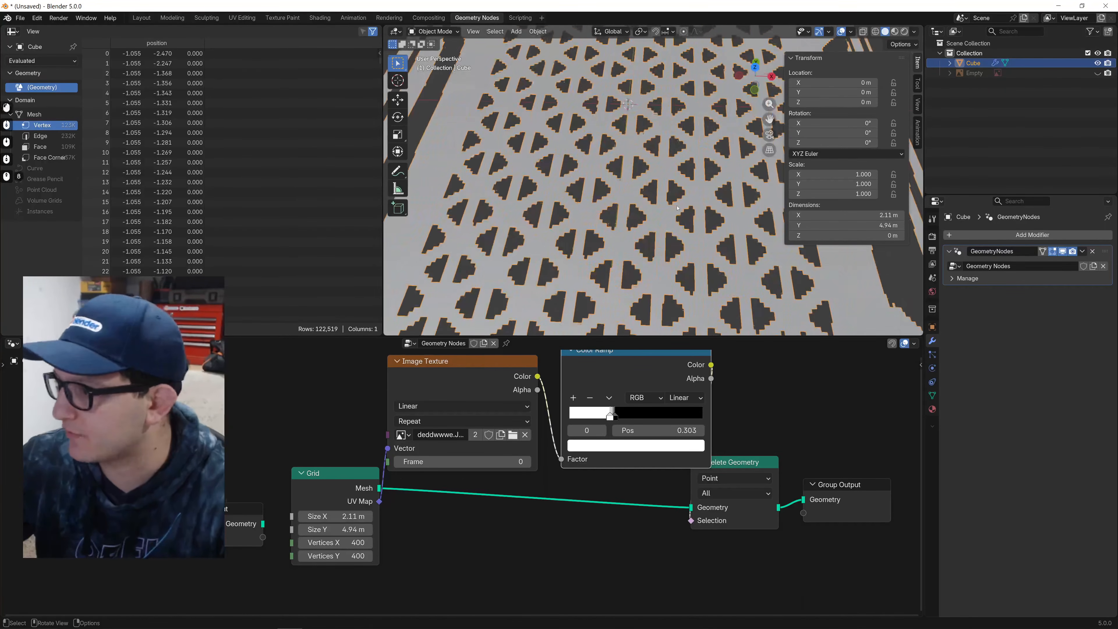
Raise the Grid's resolution to 1000 vertices in both X and Y.
drag(337, 543, 337, 543)
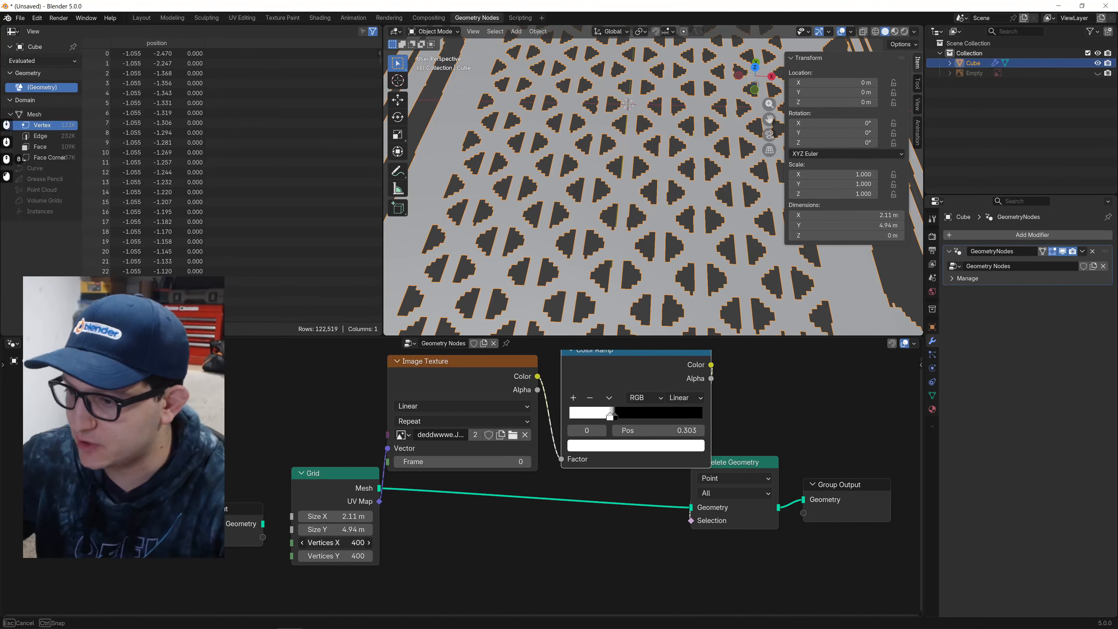
text(1000)
key(Tab)
text(1)
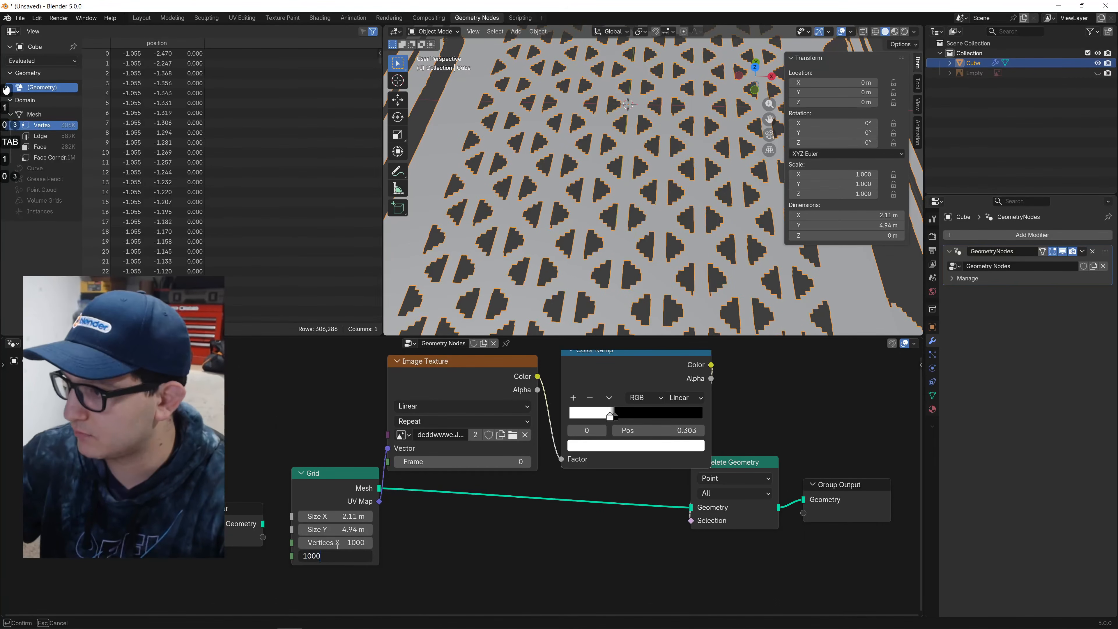
text(000)
key(Return)
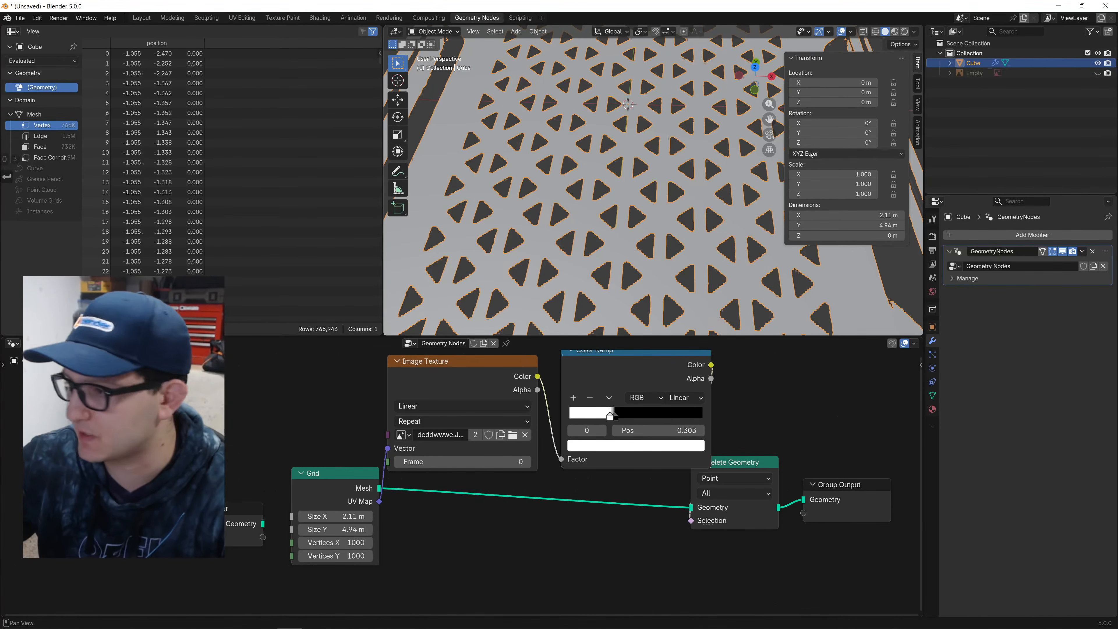
Move the Group Output node farther from Delete Geometry to make room for another node.
scroll(651, 189, down, 4)
middle_drag(625, 194, 645, 206)
scroll(568, 145, up, 2)
scroll(645, 206, down, 2)
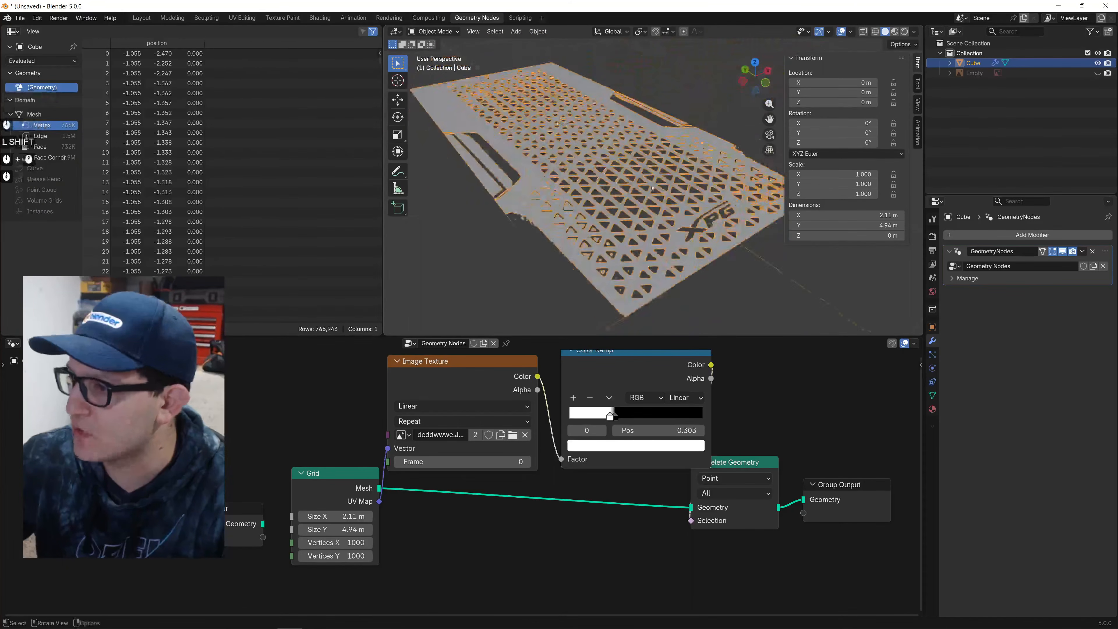
scroll(645, 205, up, 2)
middle_drag(718, 392, 513, 390)
drag(664, 482, 779, 474)
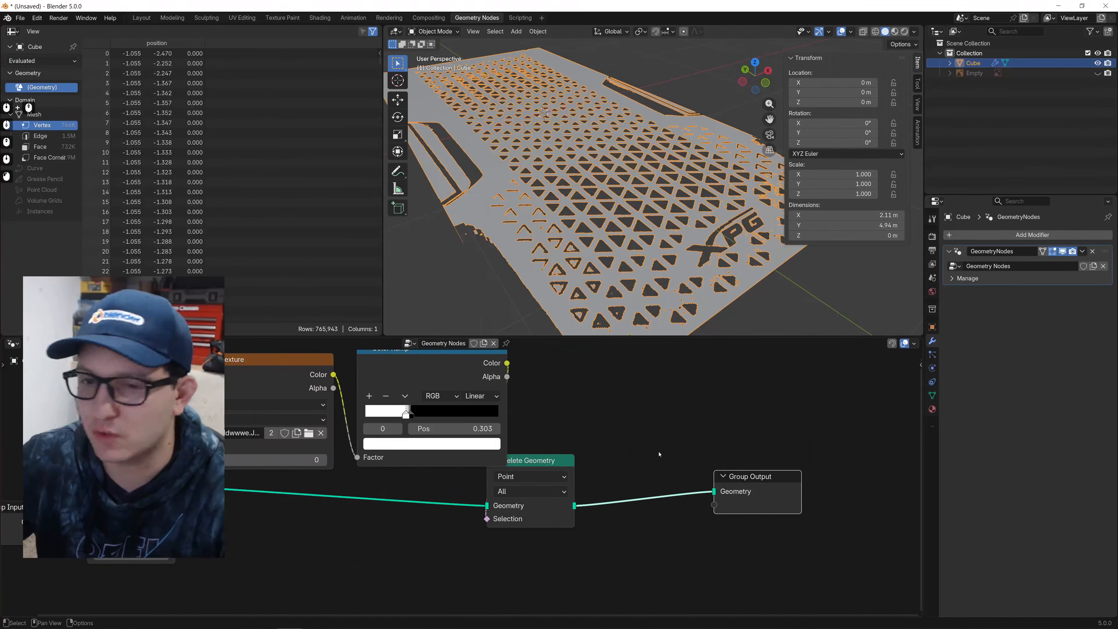
Insert an Extrude Mesh node between Delete Geometry and Group Output with its Offset Scale set to 0.1.
key(shift+a)
text(extr)
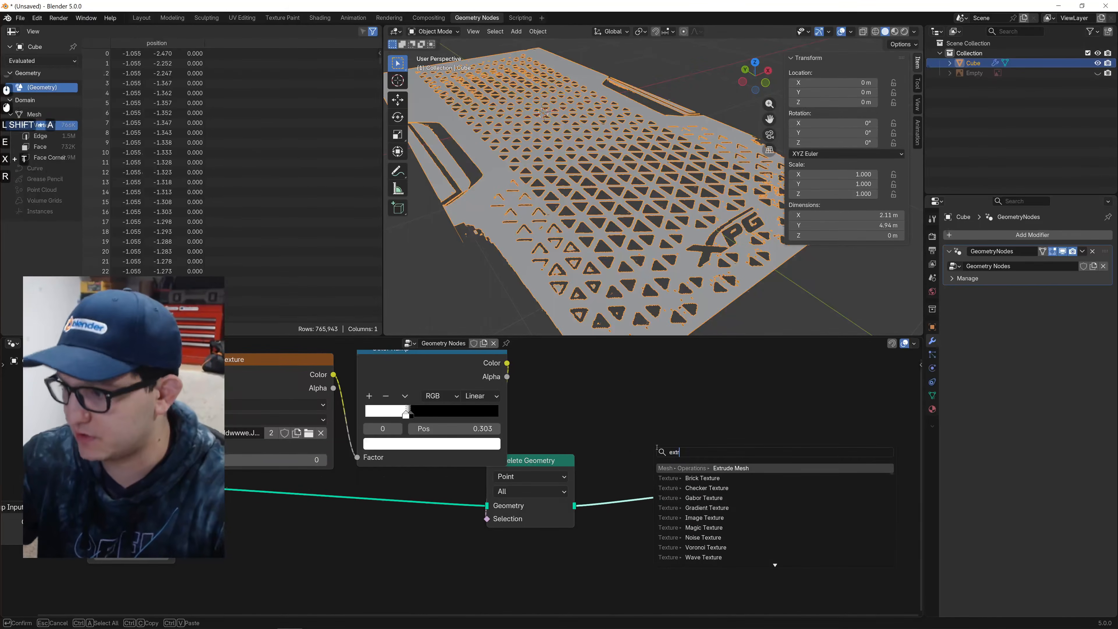
key(Return)
click(615, 459)
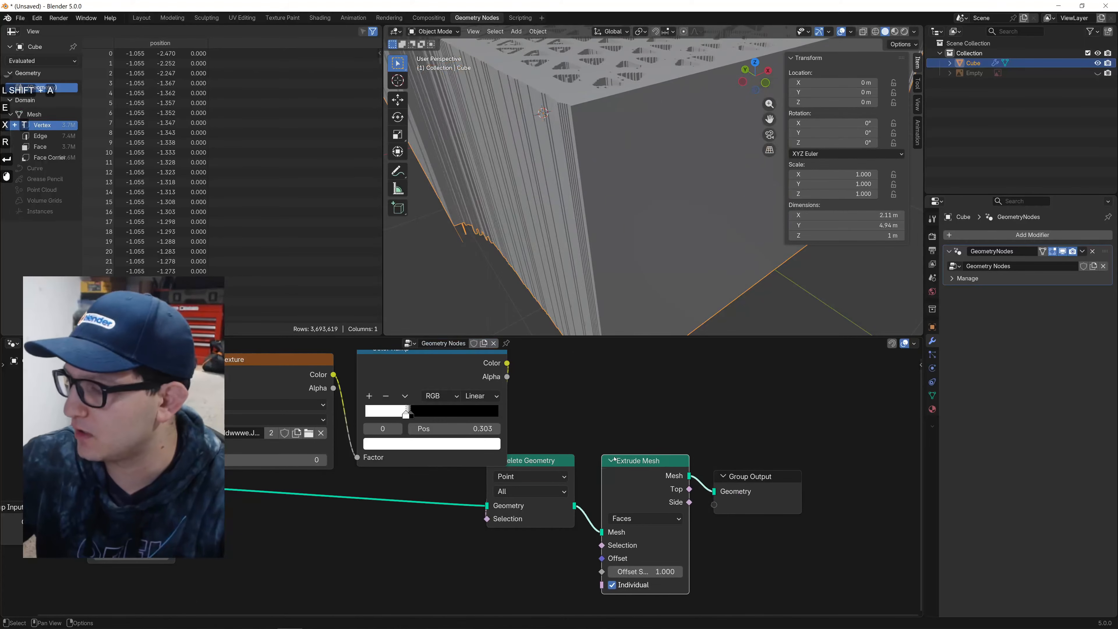
click(656, 569)
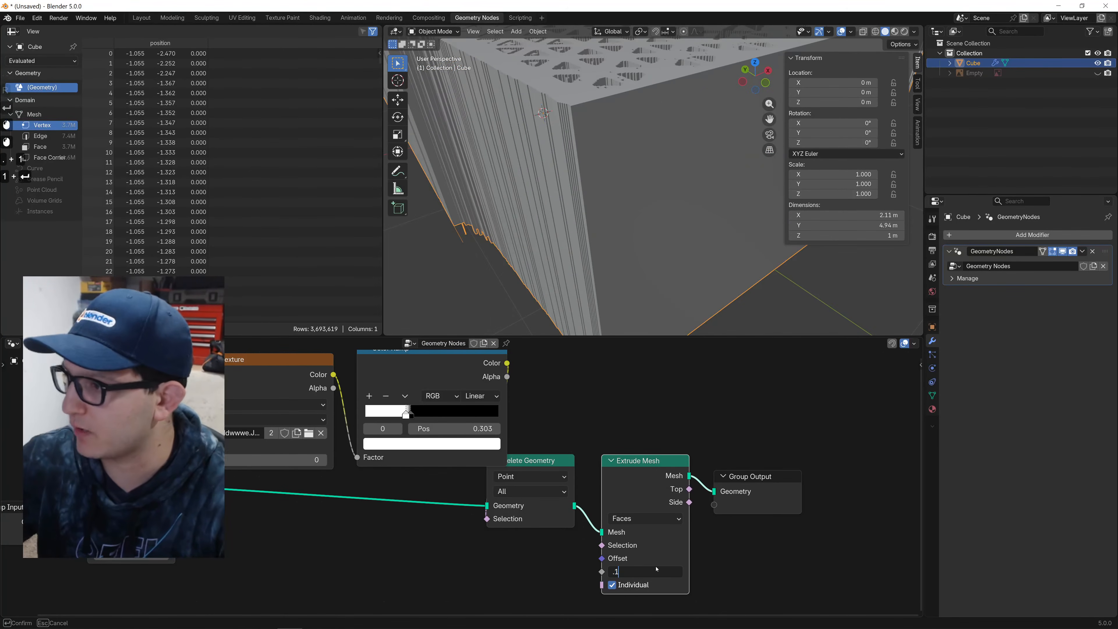
text(.1)
key(Return)
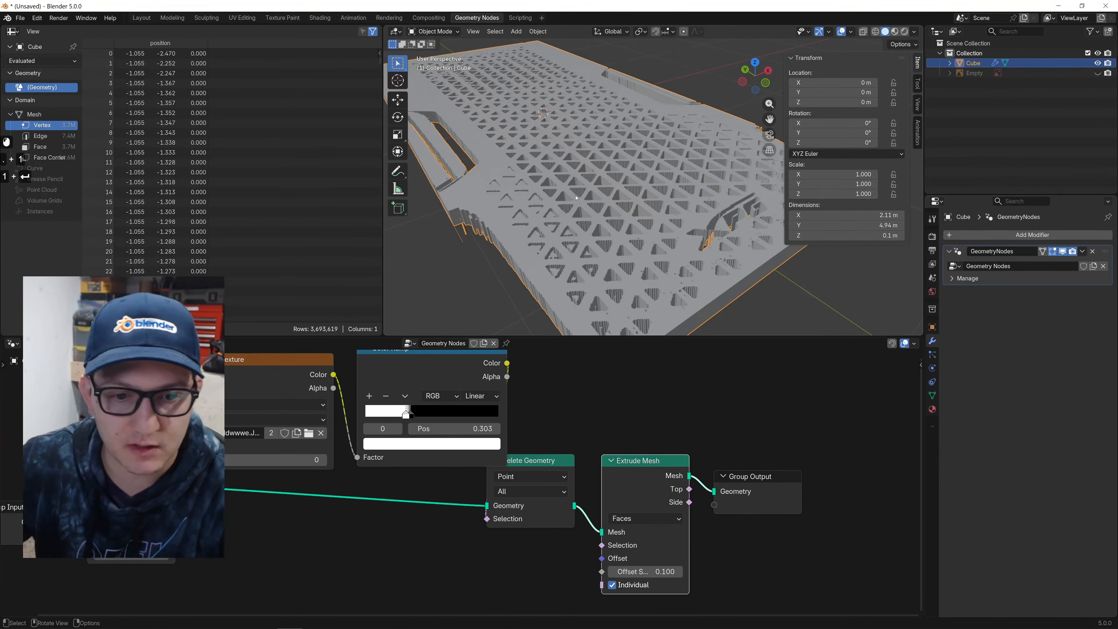
Inspect the extruded panel's triangular cut-outs, side walls and outer edges from straight above and at an angle.
middle_drag(574, 197, 569, 201)
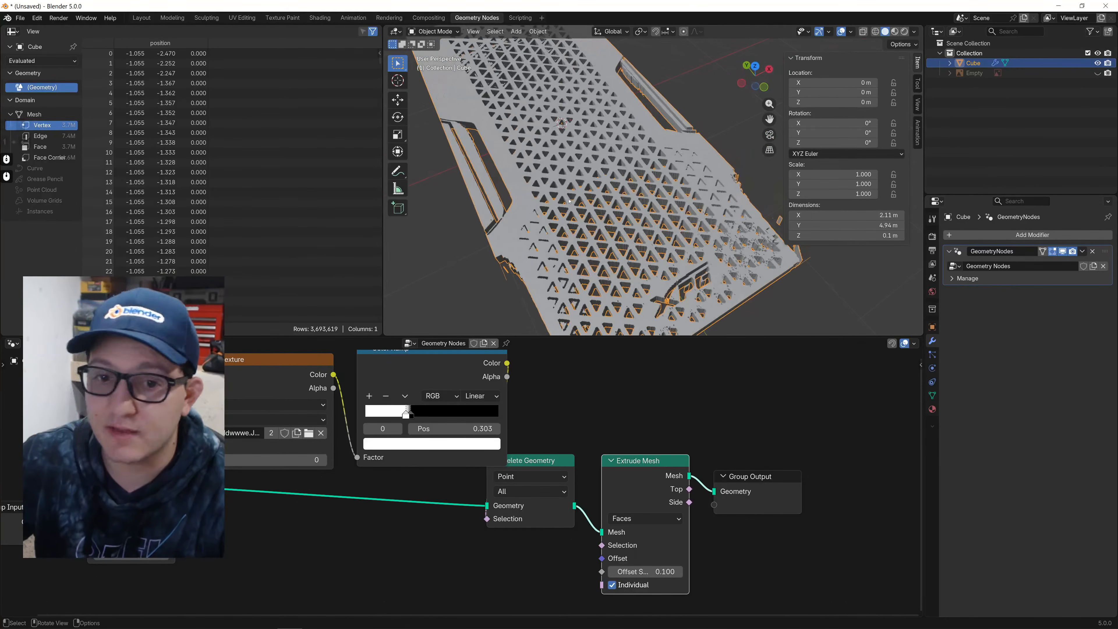
scroll(456, 414, down, 6)
middle_drag(456, 414, 585, 412)
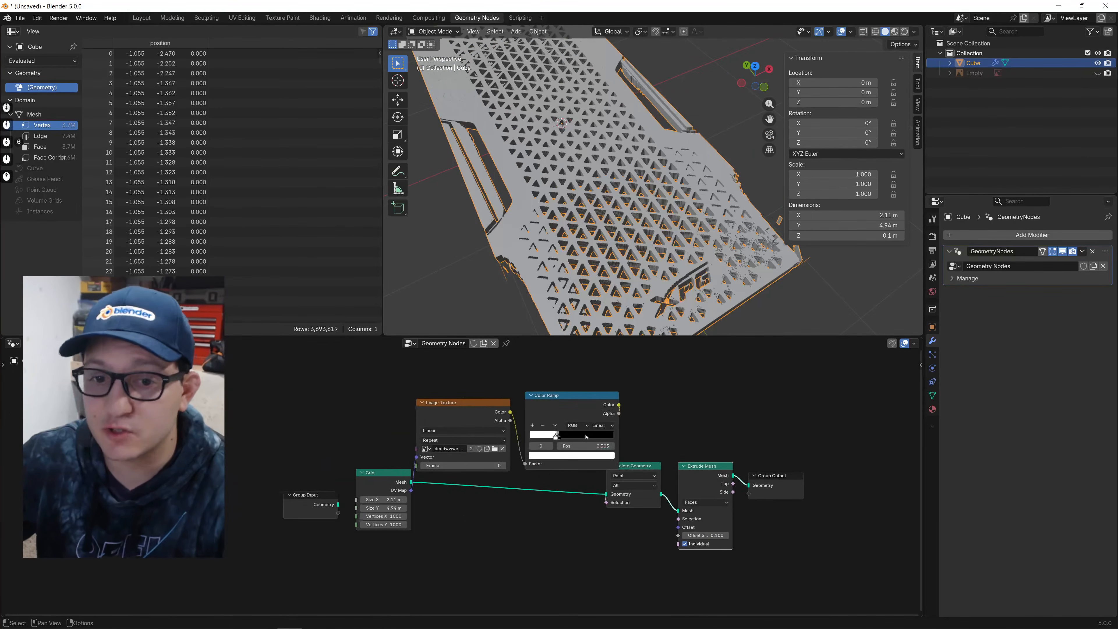
scroll(587, 419, up, 3)
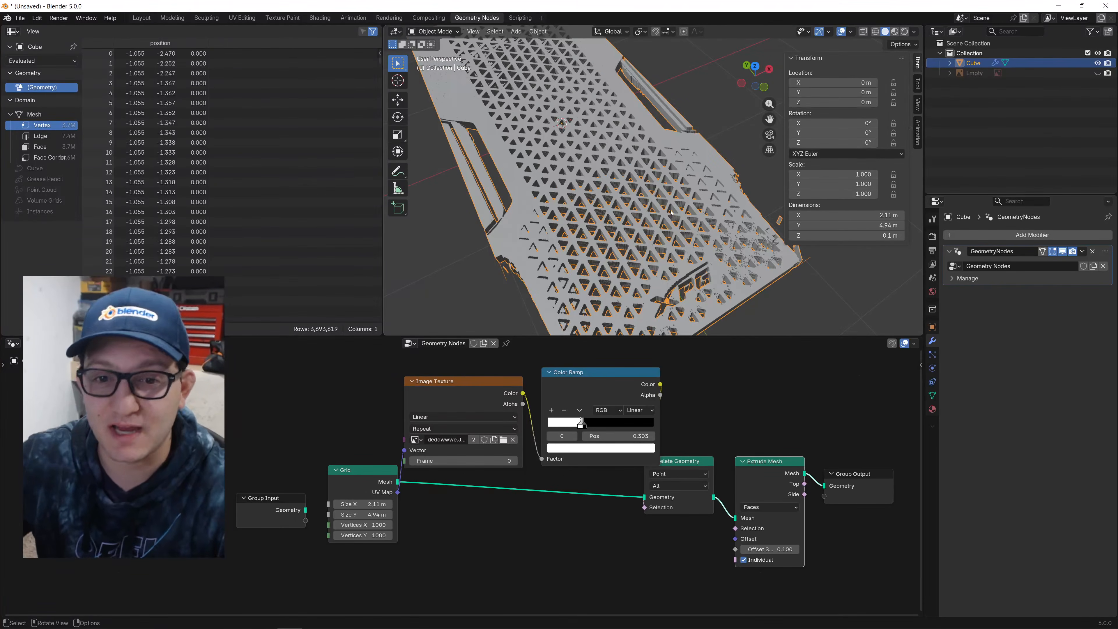
scroll(633, 198, up, 3)
shift+middle_drag(605, 198, 695, 308)
click(753, 78)
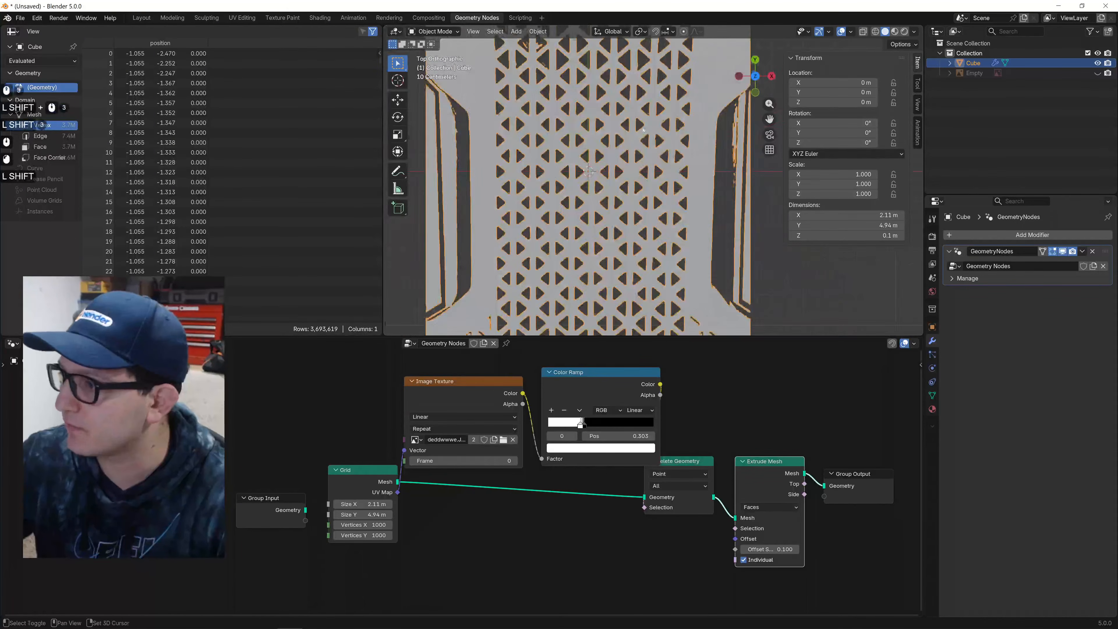
shift+middle_drag(617, 97, 633, 216)
shift+middle_drag(618, 69, 615, 159)
scroll(617, 163, down, 3)
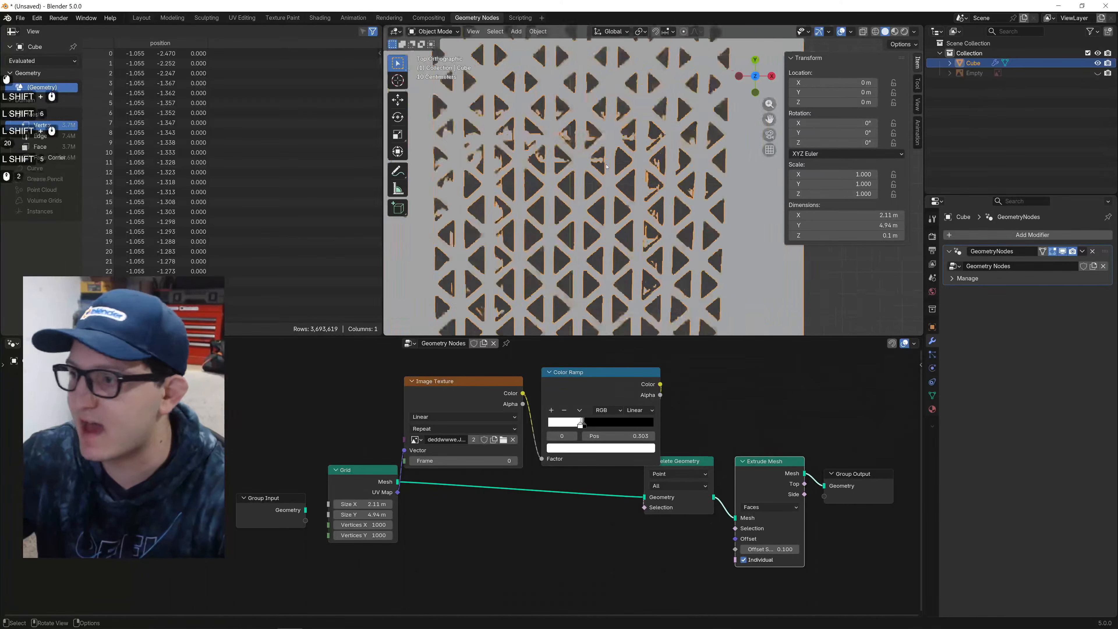
scroll(647, 229, down, 6)
shift+scroll(646, 190, down, 3)
shift+middle_drag(648, 232, 668, 154)
shift+middle_drag(667, 224, 692, 226)
scroll(665, 146, up, 3)
scroll(667, 137, down, 4)
middle_drag(667, 137, 671, 129)
scroll(670, 132, up, 1)
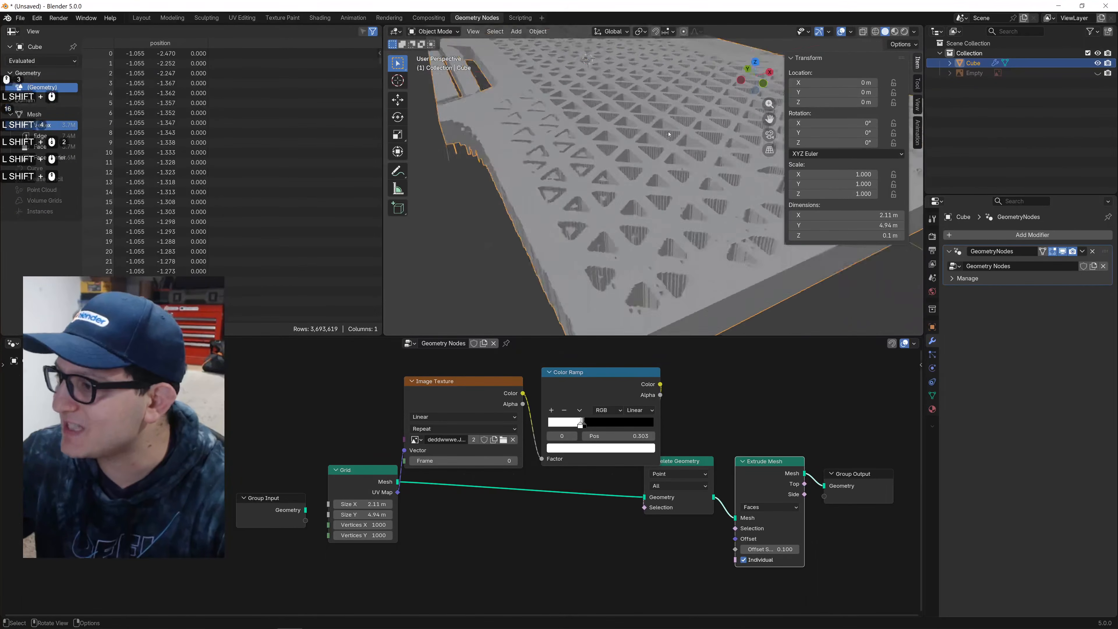
middle_drag(671, 183, 676, 173)
scroll(676, 172, up, 3)
scroll(675, 171, down, 2)
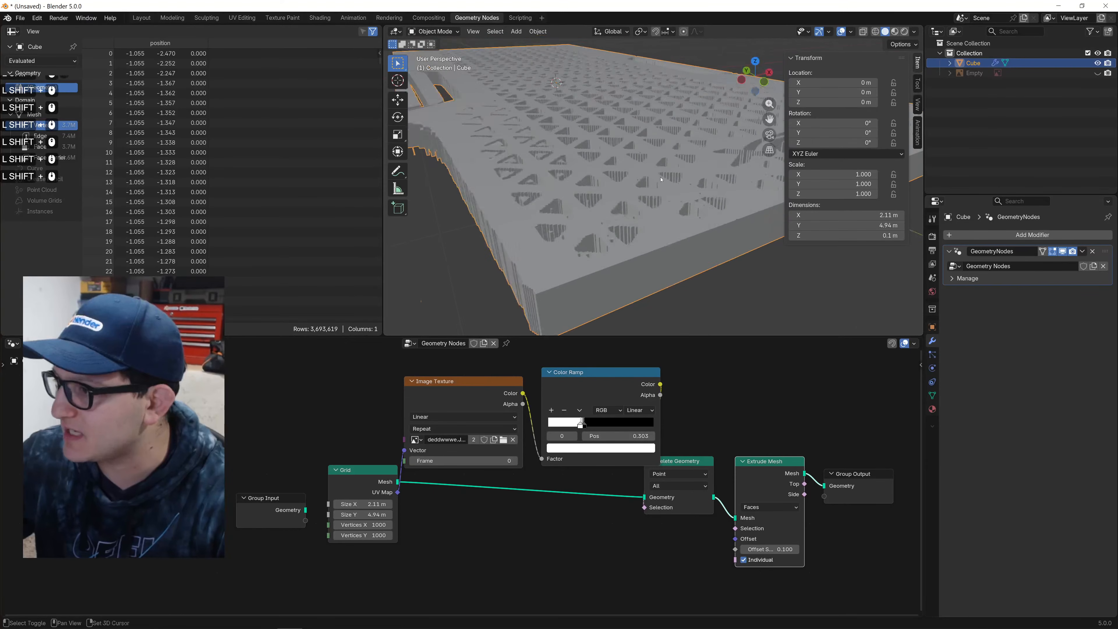
Delete the Extrude Mesh node and connect Delete Geometry's Geometry output directly to the Group Output.
middle_drag(718, 489, 586, 505)
key(x)
drag(587, 506, 693, 502)
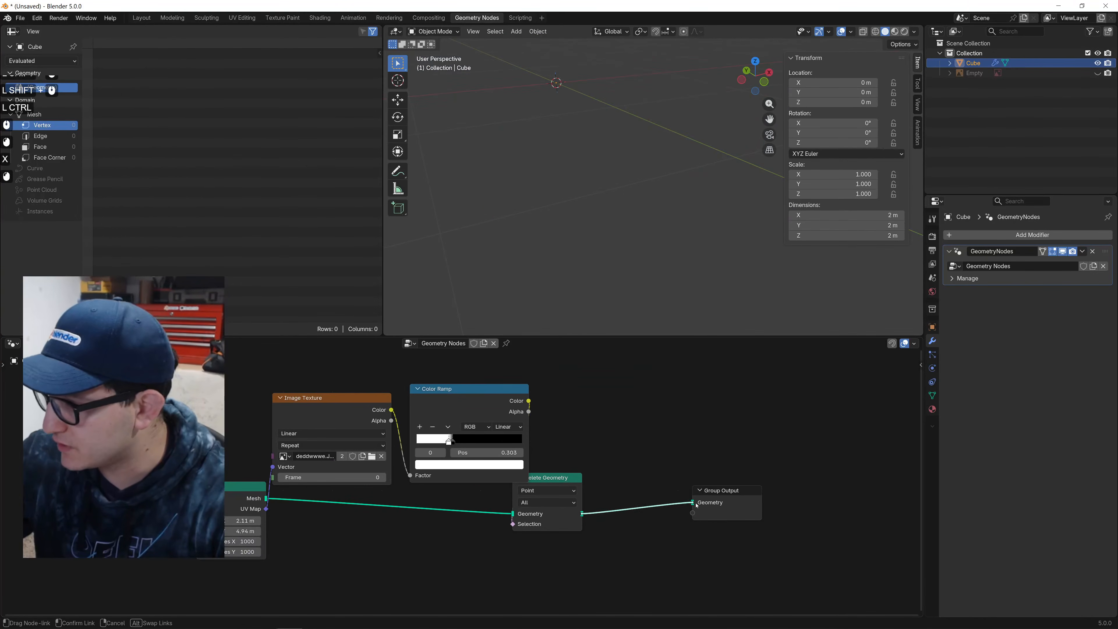
Insert a Set Position node between Delete Geometry and the Group Output.
scroll(639, 216, up, 5)
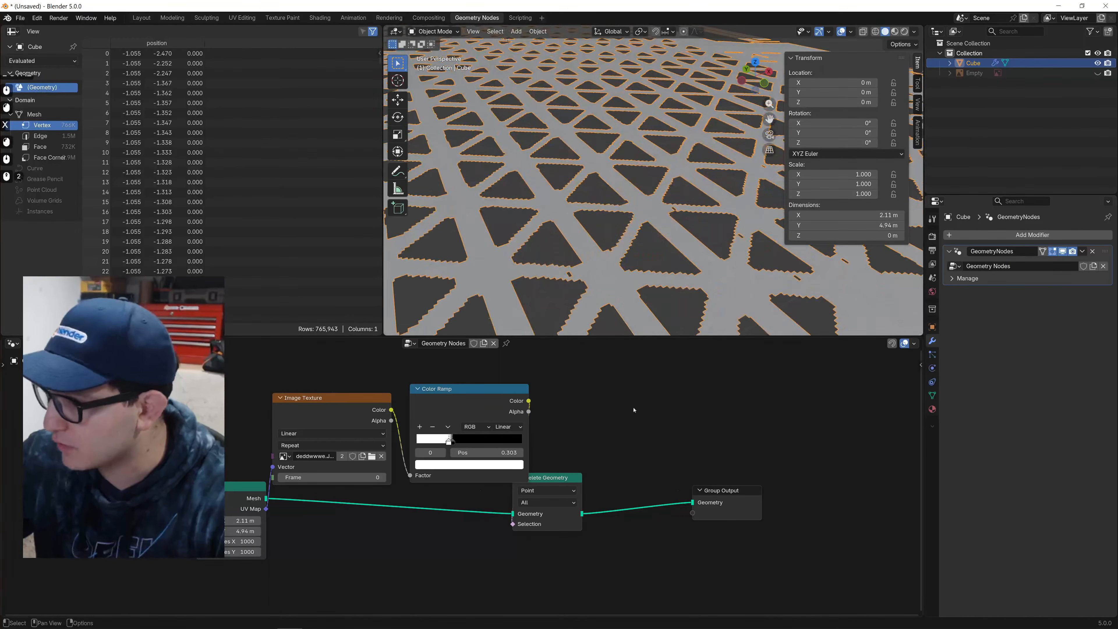
key(shift+a)
text(set pos)
key(Return)
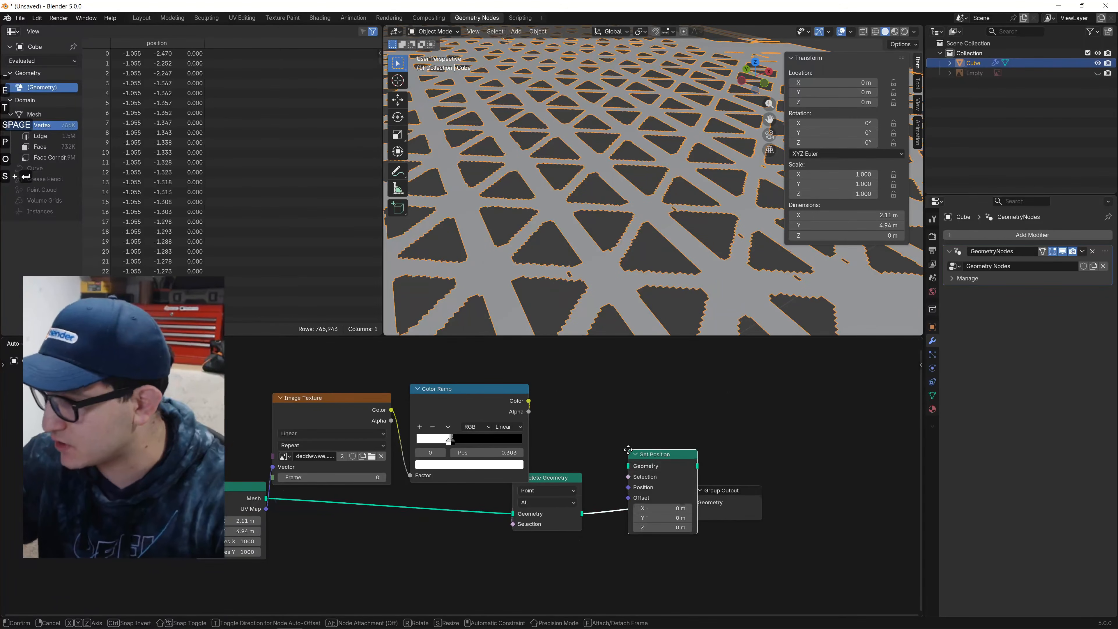
click(628, 434)
Add a Blur Attribute node below the Delete Geometry node.
key(shift+a)
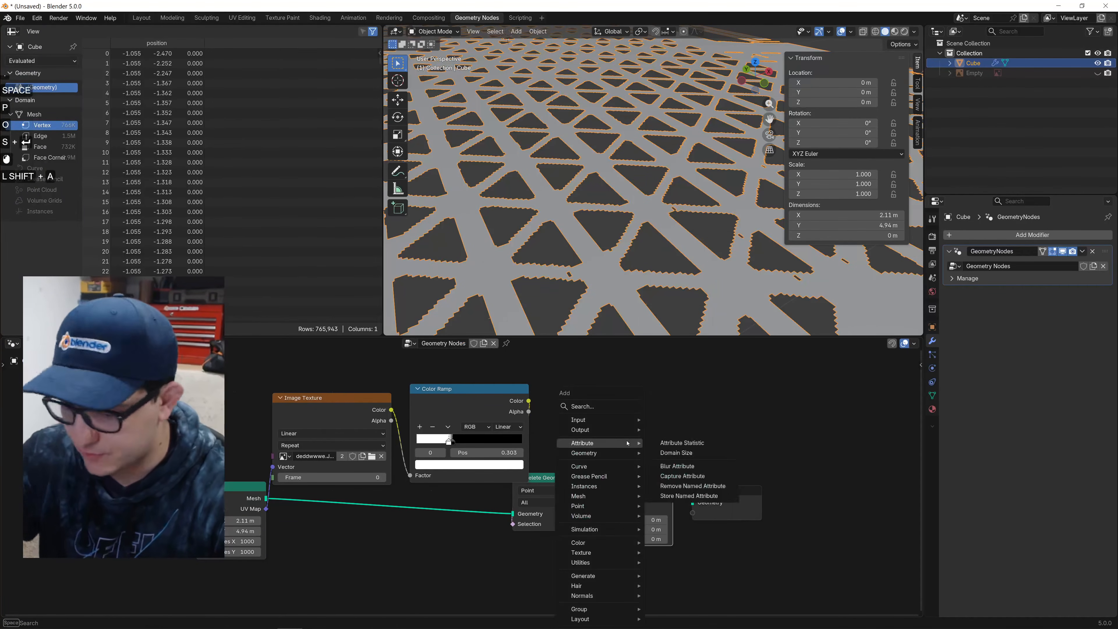
text(blur a)
key(Return)
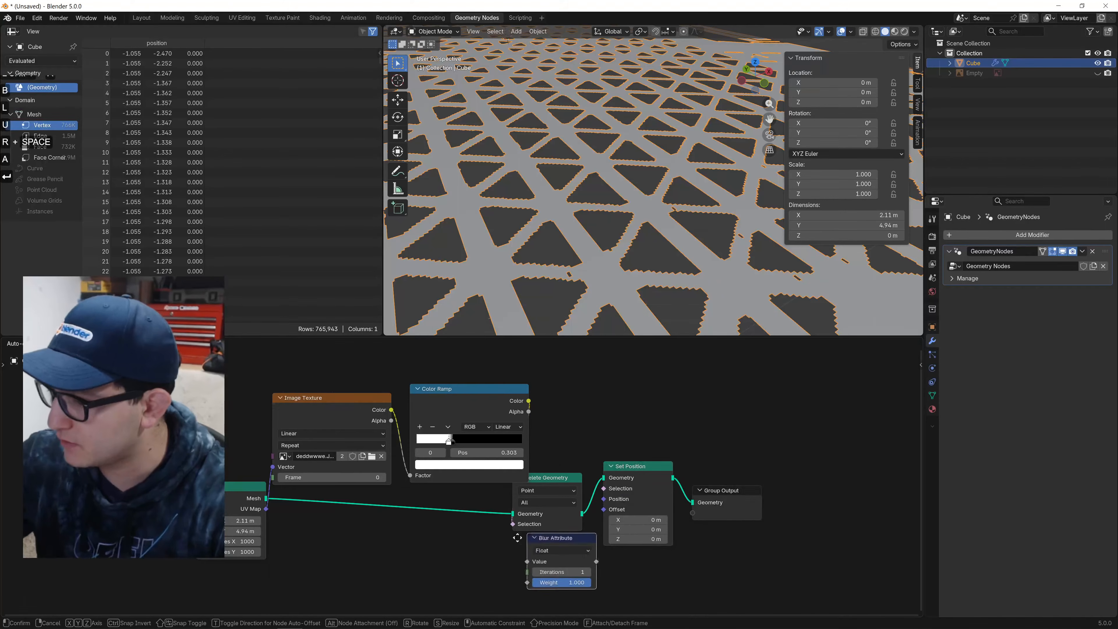
click(492, 538)
Connect the Blur Attribute's Value output to Set Position's Offset and set the blur Iterations to 40.
scroll(546, 524, up, 2)
middle_drag(593, 576, 589, 518)
drag(584, 529, 636, 457)
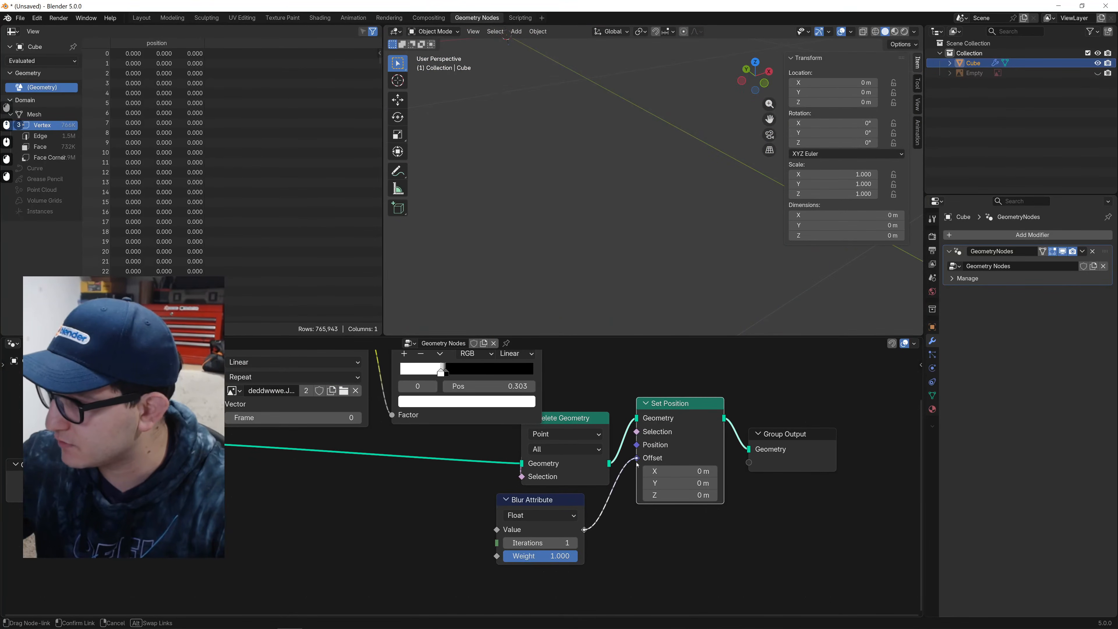
double_click(540, 543)
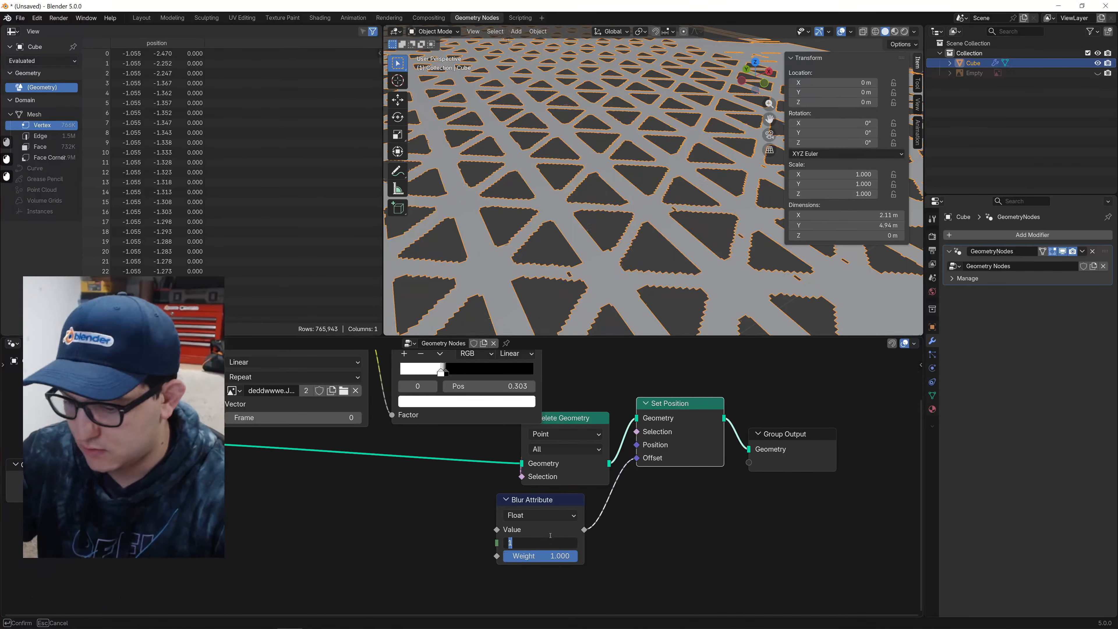
text(40)
key(Return)
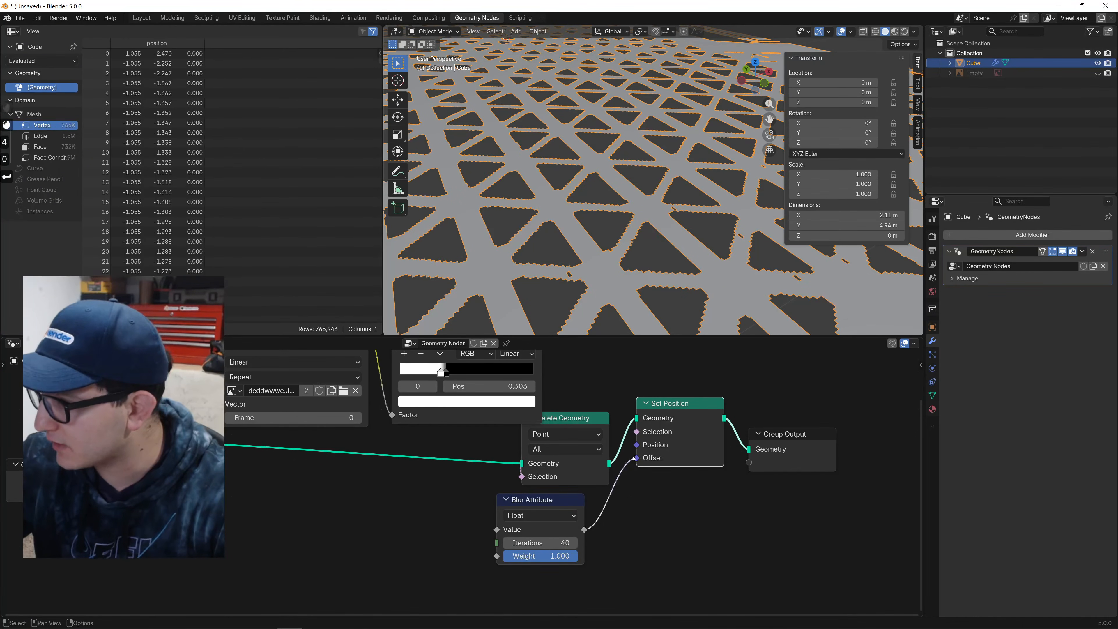
Switch the Blur Attribute to Vector and reroute its output from Set Position's Offset to its Position input.
drag(635, 458, 608, 484)
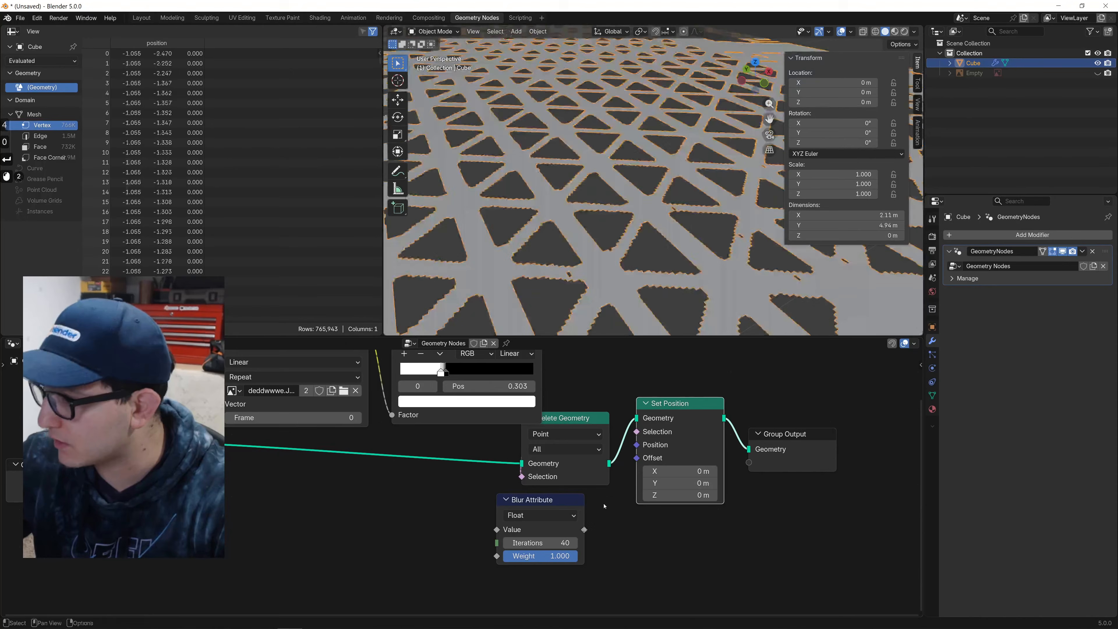
click(540, 515)
click(548, 572)
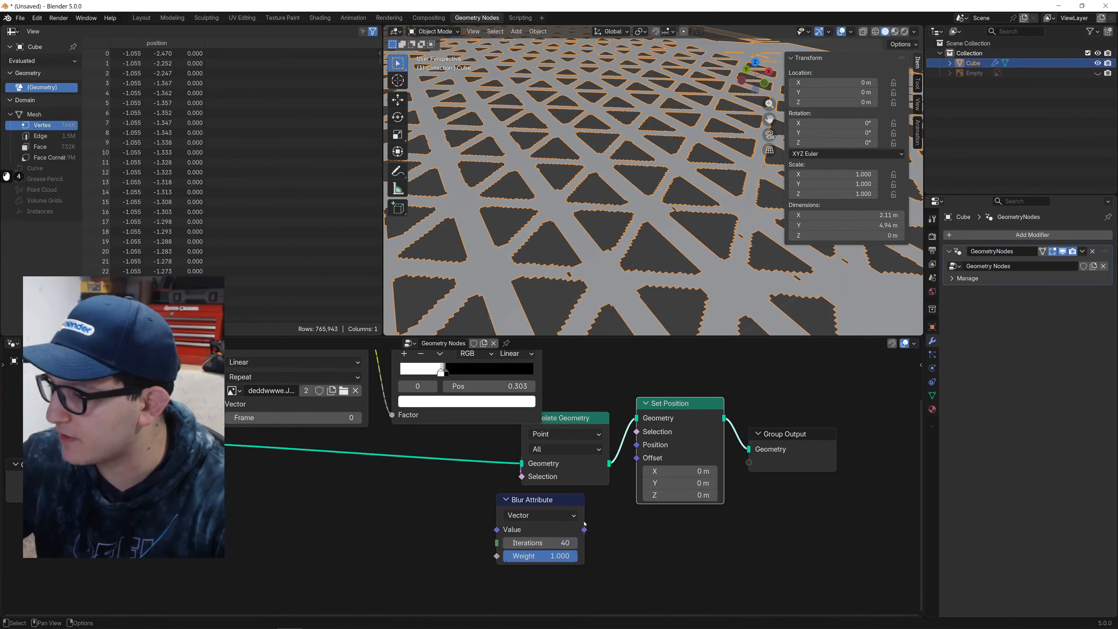
drag(584, 529, 637, 445)
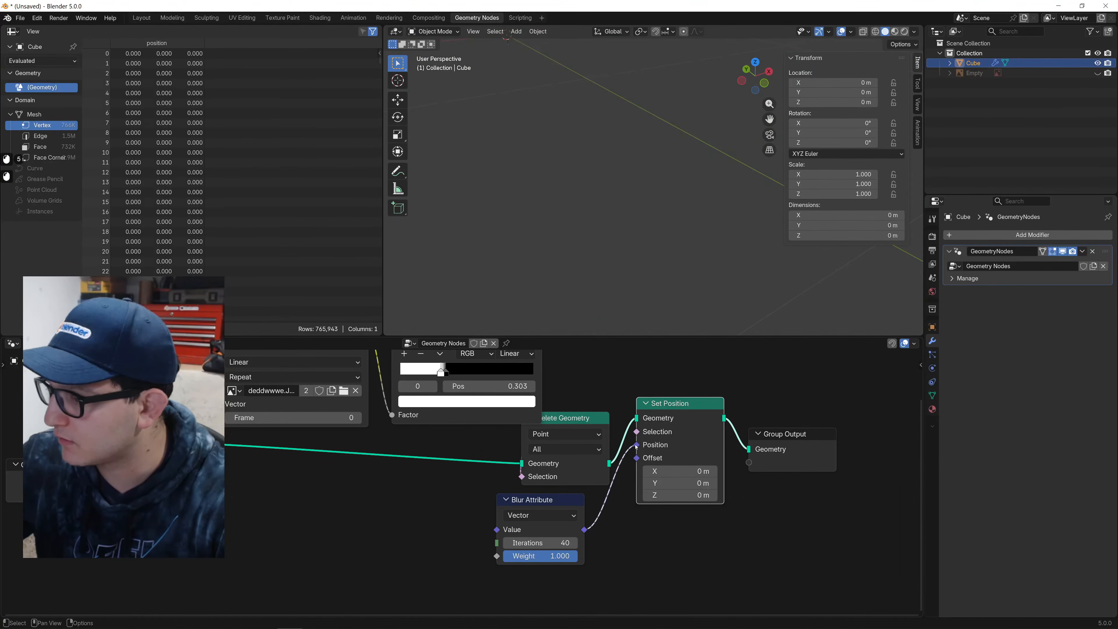
click(557, 515)
click(558, 516)
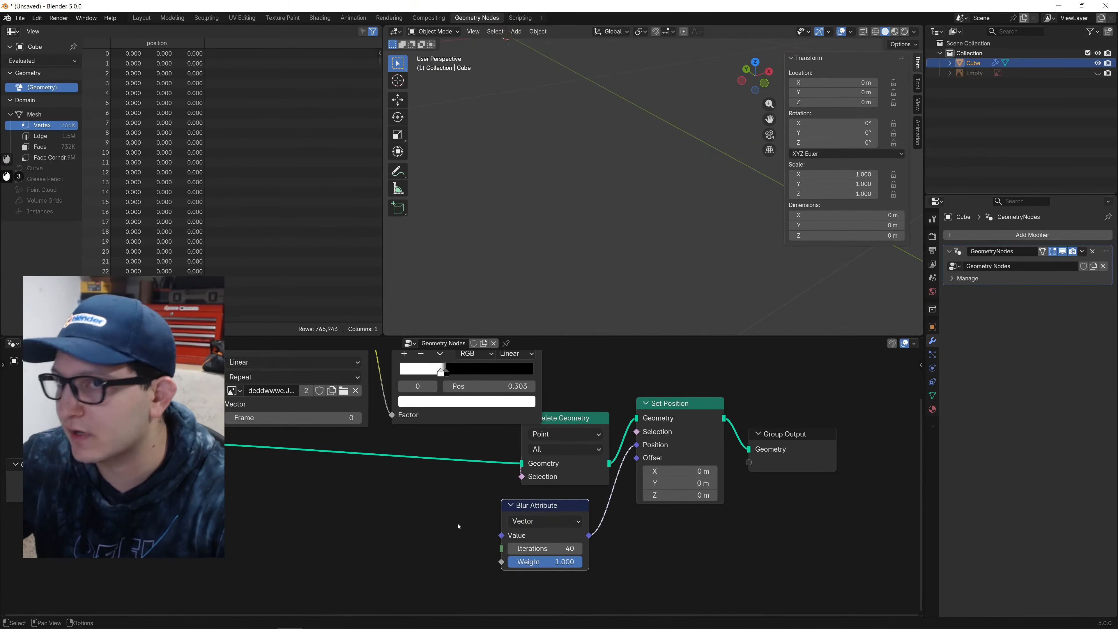
Add a Position node and connect it to the Blur Attribute's Value input.
key(shift+a)
text(pos)
key(Return)
click(352, 534)
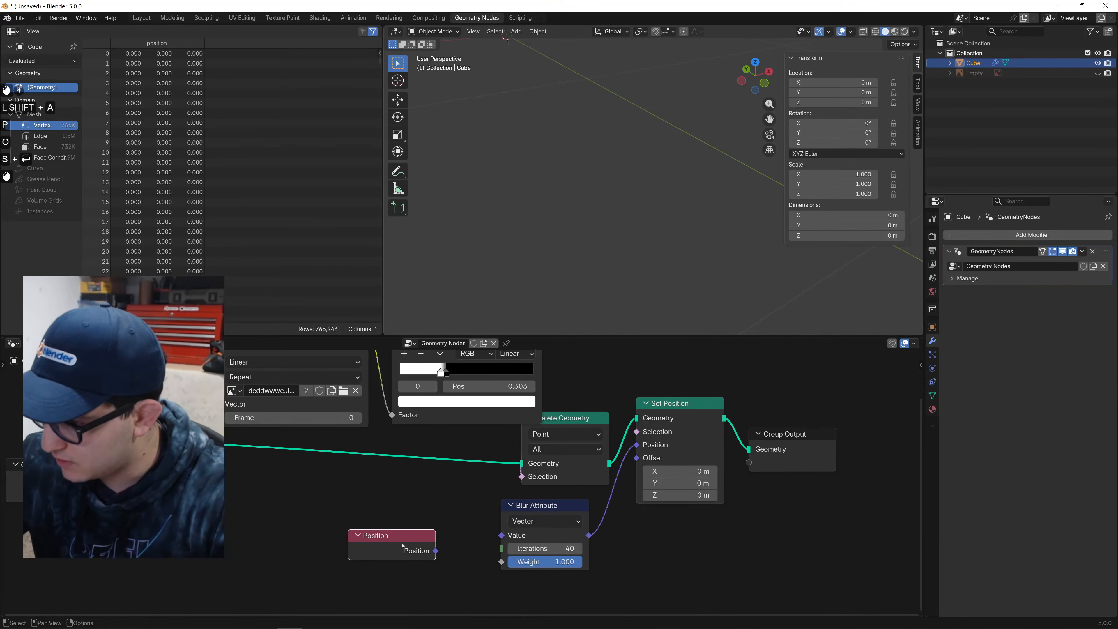
drag(436, 551, 505, 537)
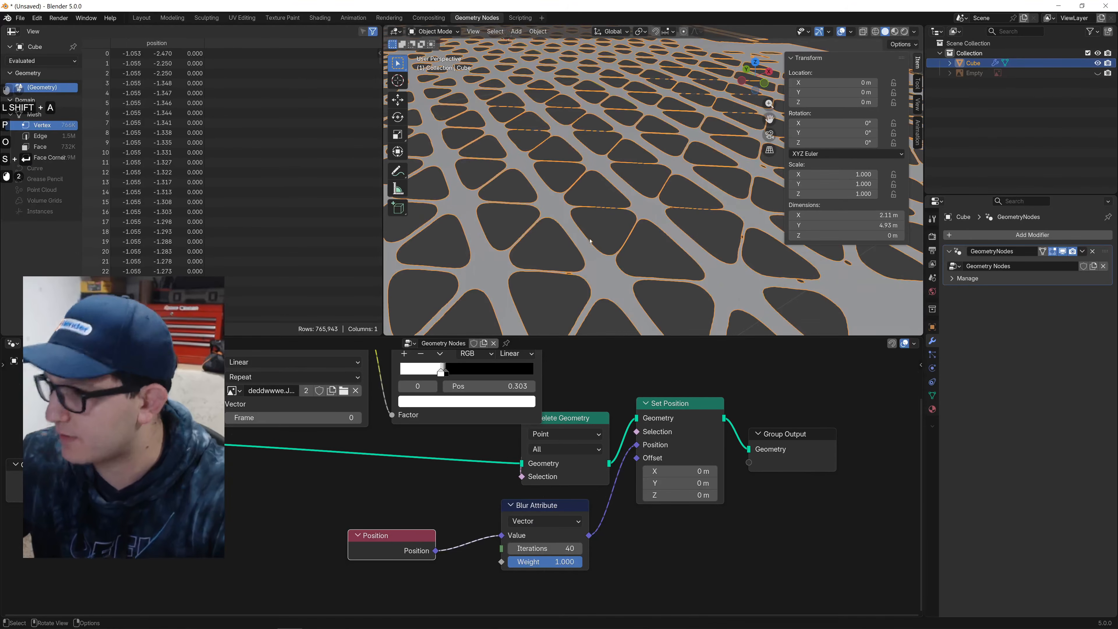
Set the Blur Attribute's Iterations to 10 and check the smoothed cut-out edges.
double_click(566, 548)
text(10)
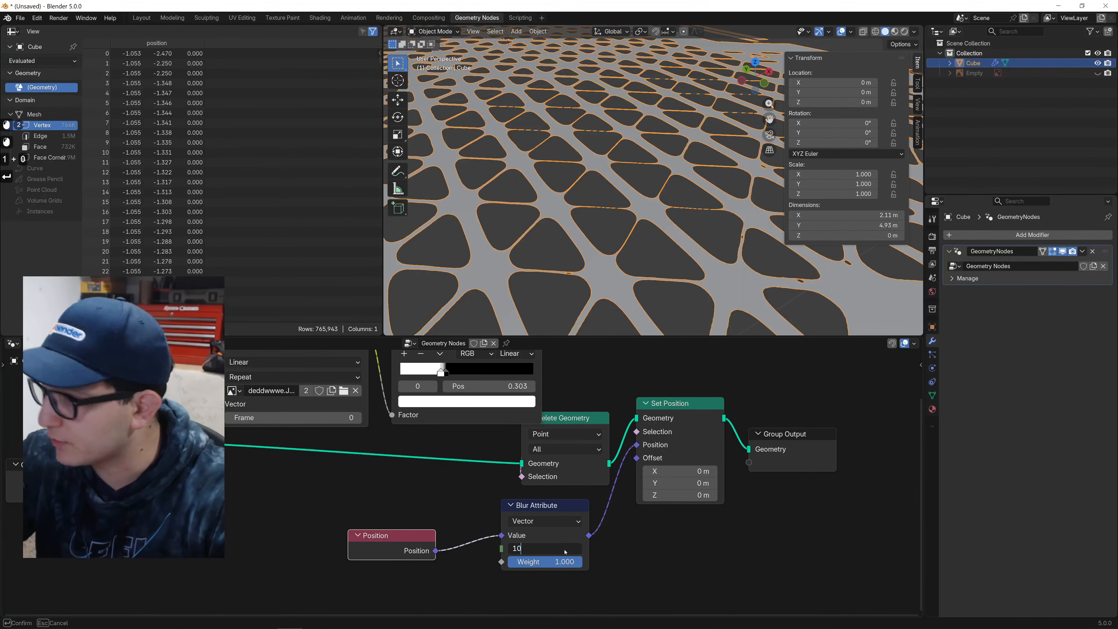
key(Return)
scroll(641, 177, down, 2)
scroll(634, 199, up, 4)
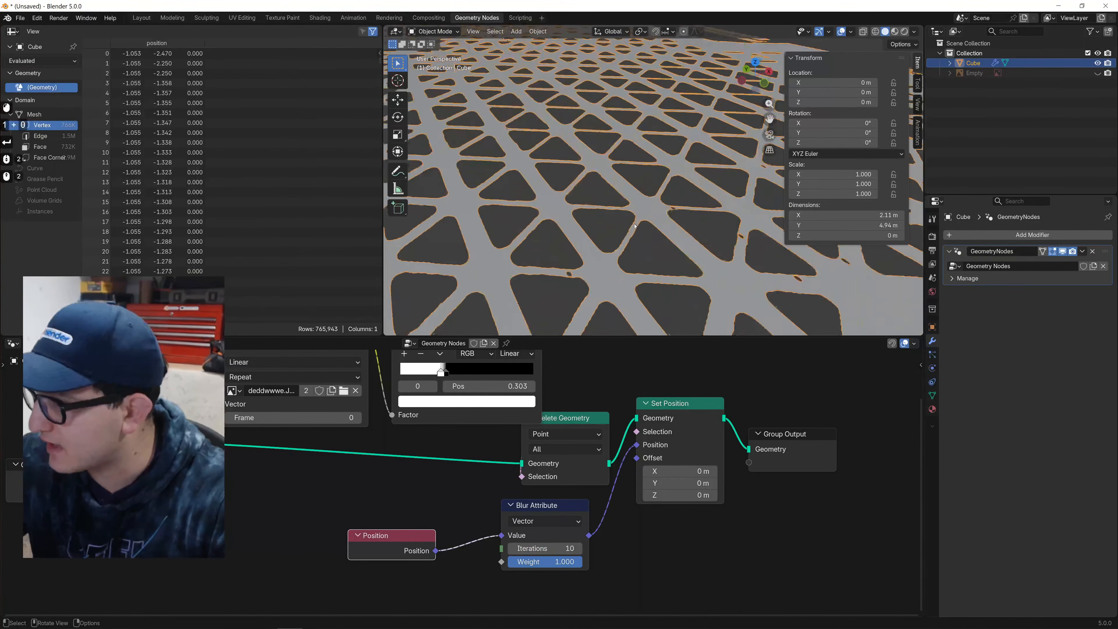
Set the Grid's Vertices X and Vertices Y both to 2000.
shift+middle_drag(612, 269, 655, 181)
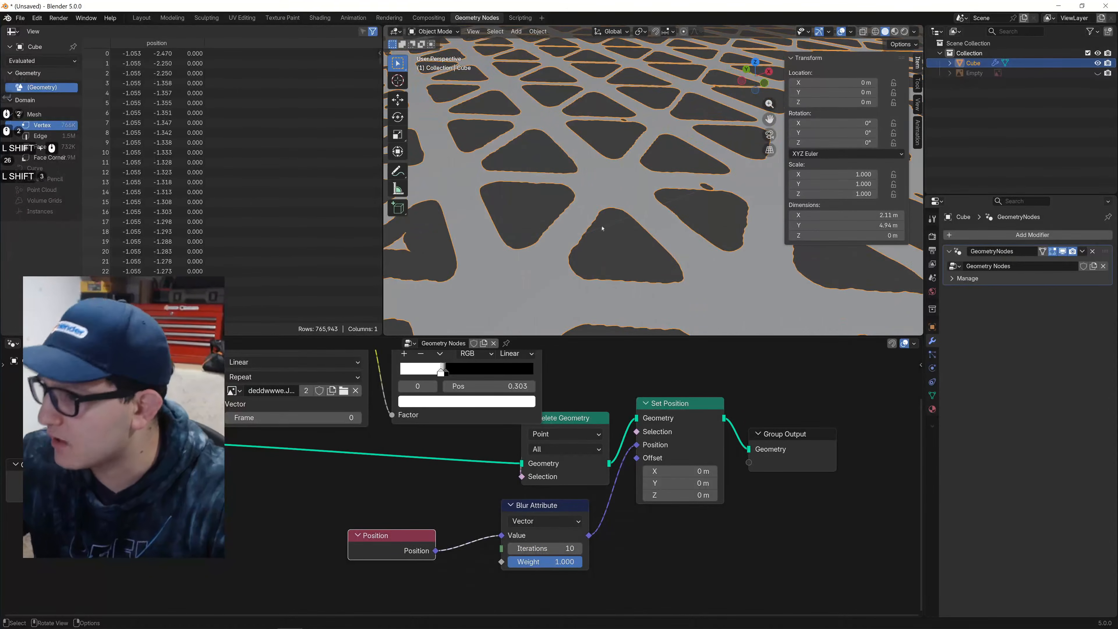
click(546, 548)
text(2000)
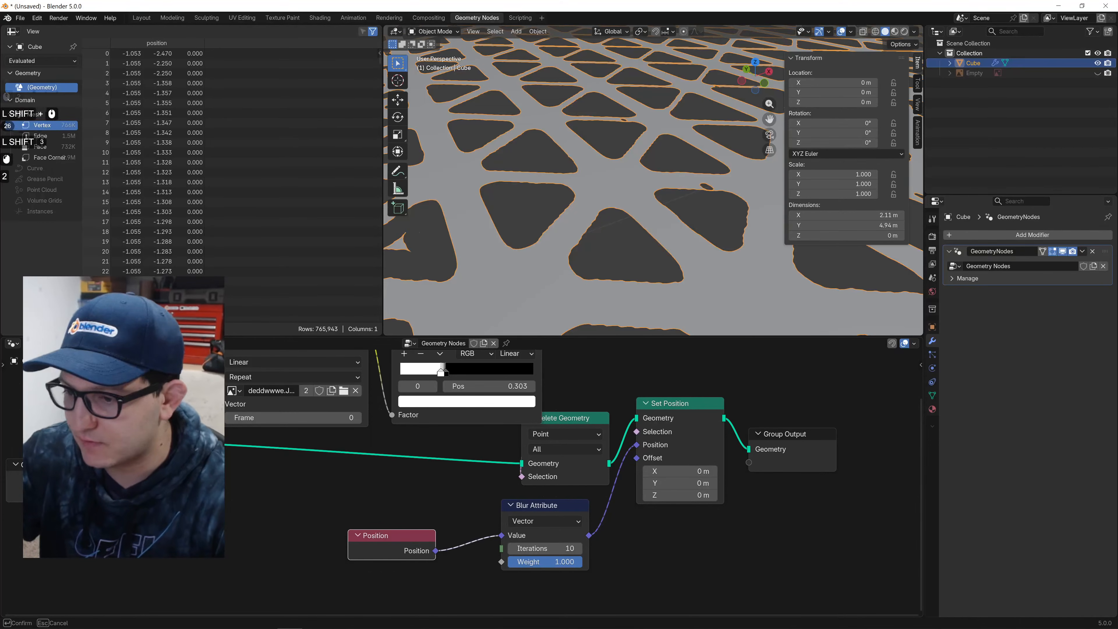
key(Tab)
text(2000)
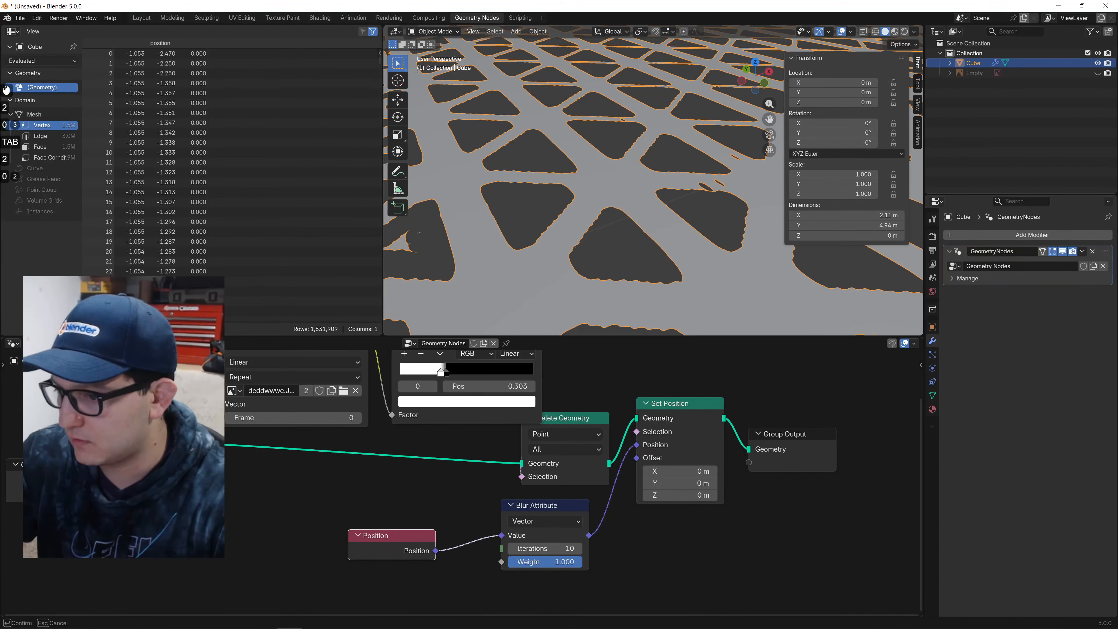
key(Return)
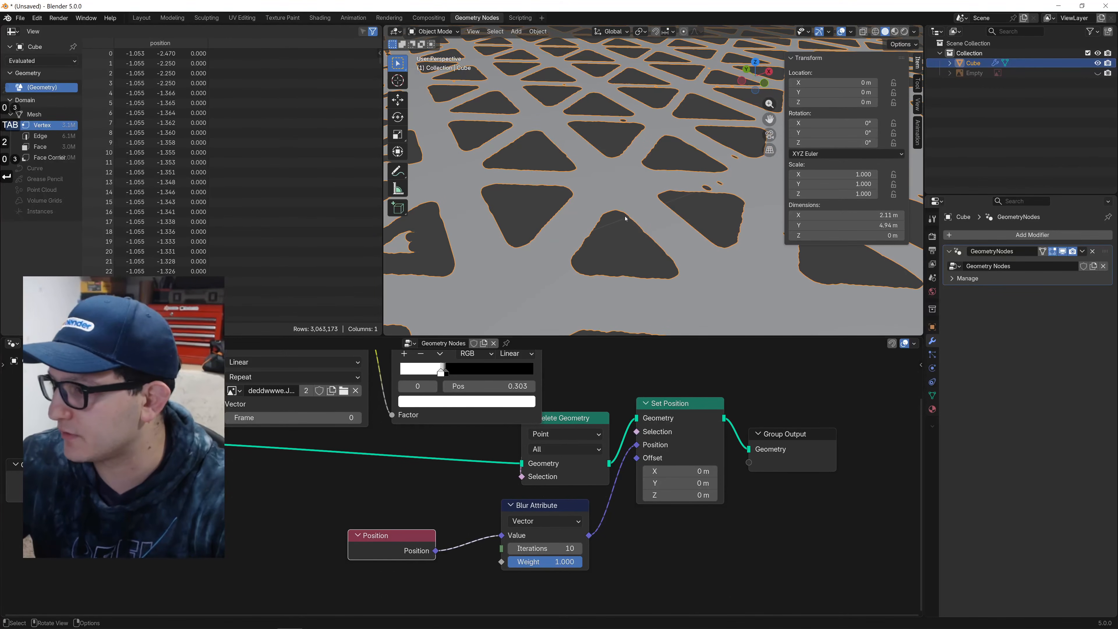
Set the Blur Attribute's Iterations to 20.
click(557, 549)
text(20)
key(Return)
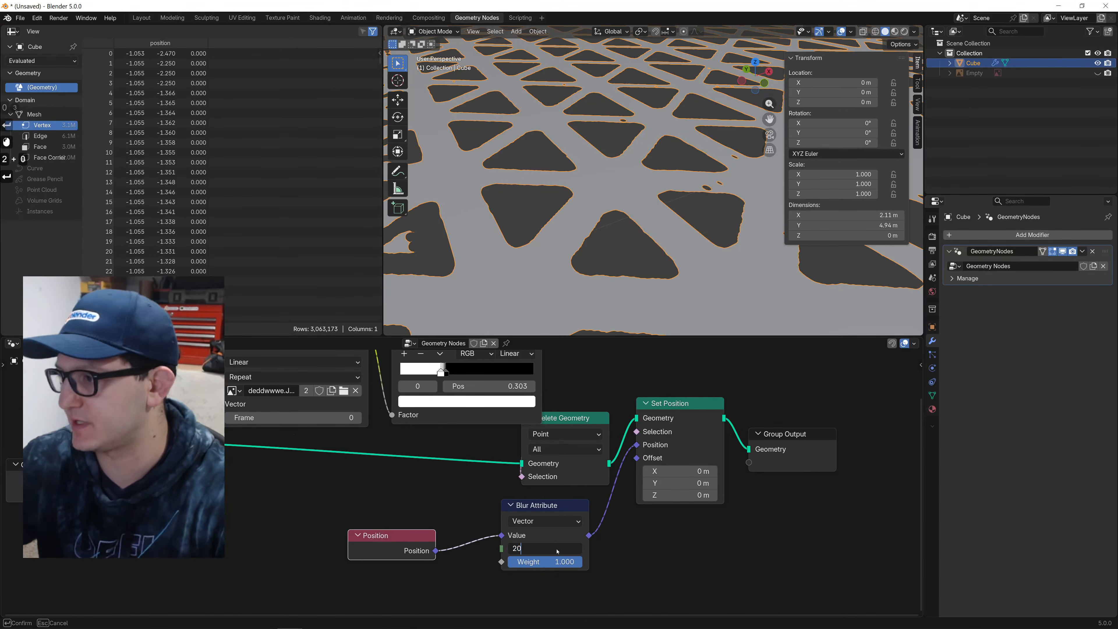
Examine the smoothed triangular cut-outs close up near the logo and corner, and view the whole panel.
scroll(573, 242, down, 3)
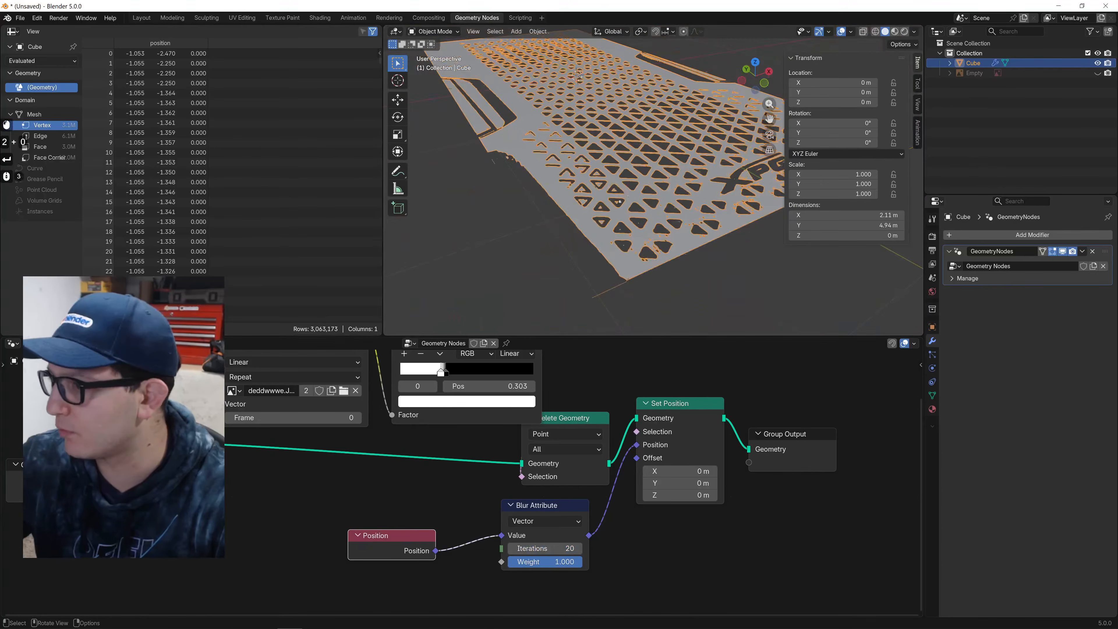
scroll(634, 185, up, 2)
mouse_move(639, 177)
middle_down()
mouse_move(646, 220)
mouse_move(694, 235)
mouse_move(674, 193)
mouse_move(646, 183)
mouse_move(659, 177)
middle_up()
scroll(651, 215, down, 1)
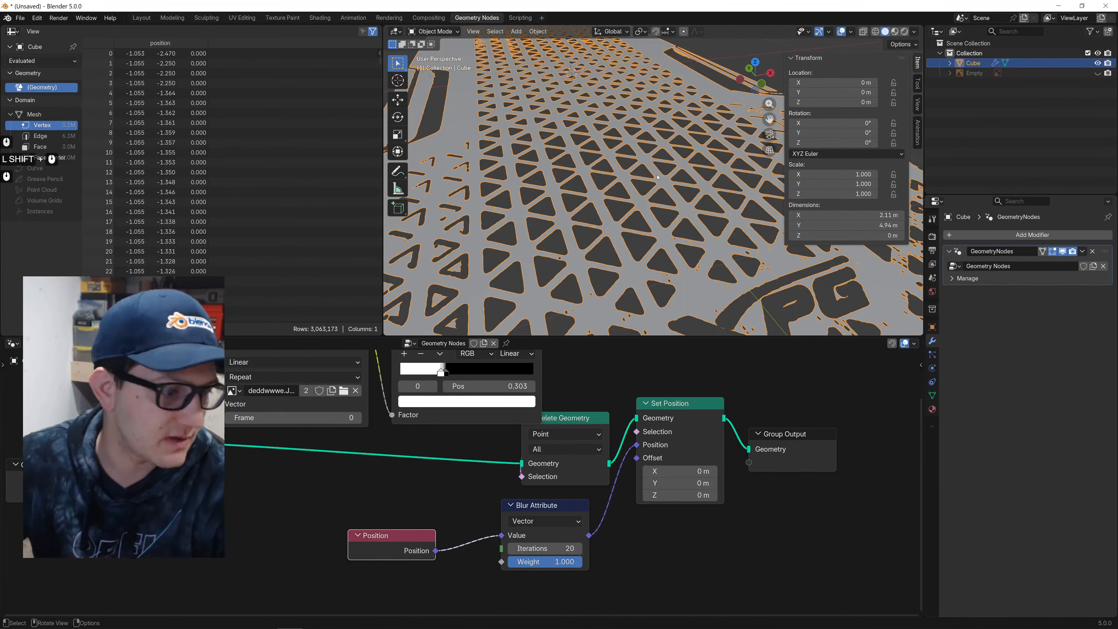
scroll(658, 181, down, 2)
scroll(658, 182, up, 3)
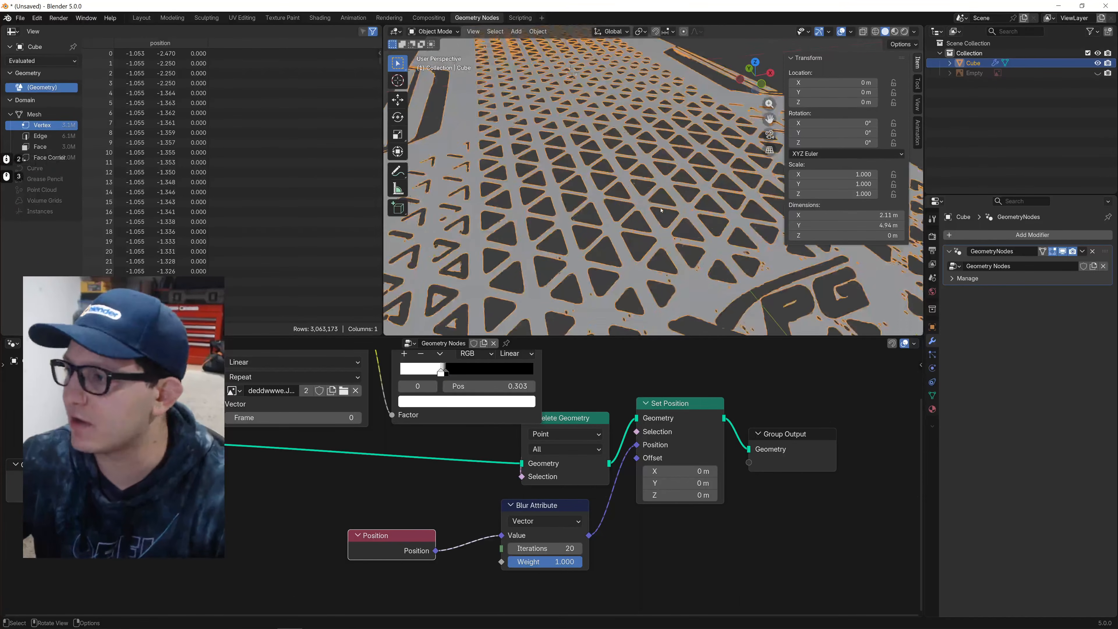
shift+middle_drag(658, 182, 660, 185)
shift+middle_drag(590, 251, 556, 229)
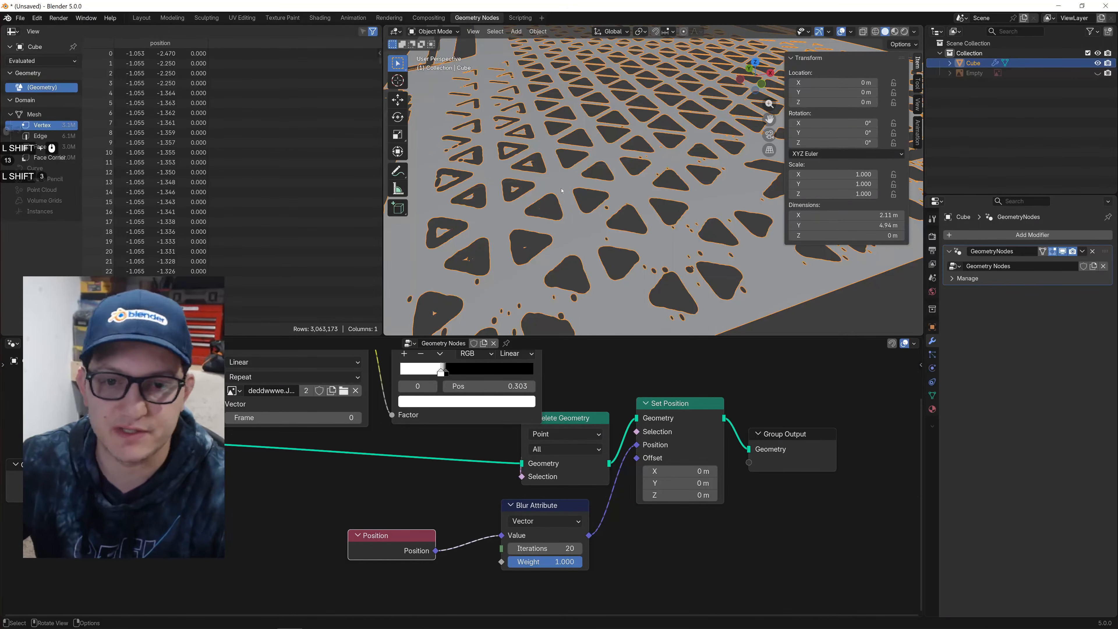
scroll(615, 178, down, 3)
middle_drag(615, 178, 637, 183)
scroll(603, 213, down, 3)
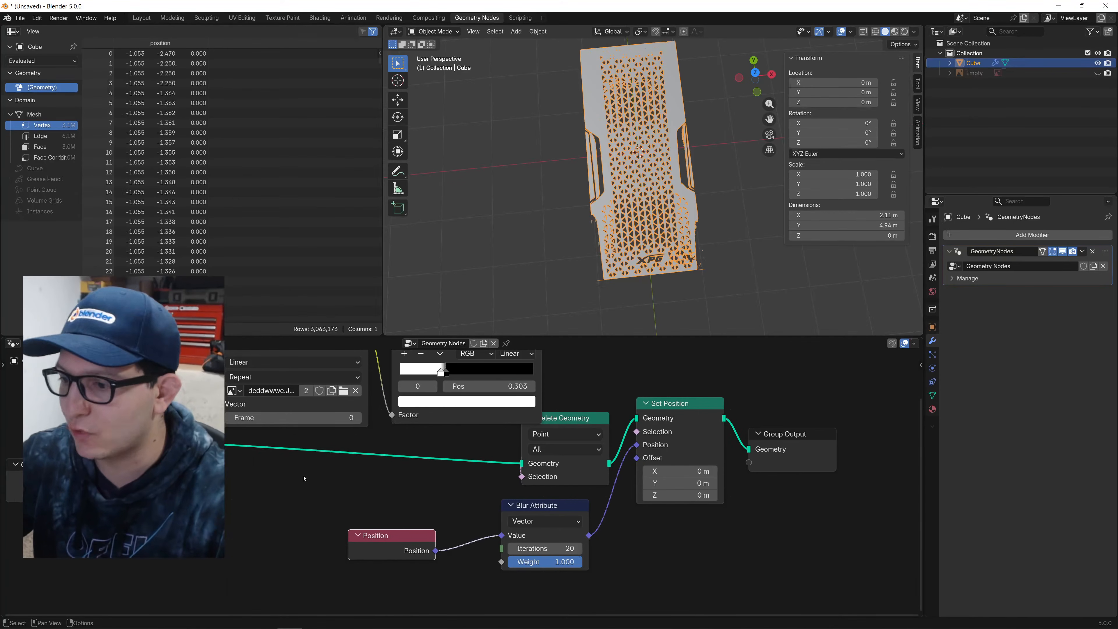
Replace the Image Texture's image with the YETI logo file s-l1200 (1).jpg from the Downloads folder.
middle_drag(303, 479, 347, 501)
click(387, 415)
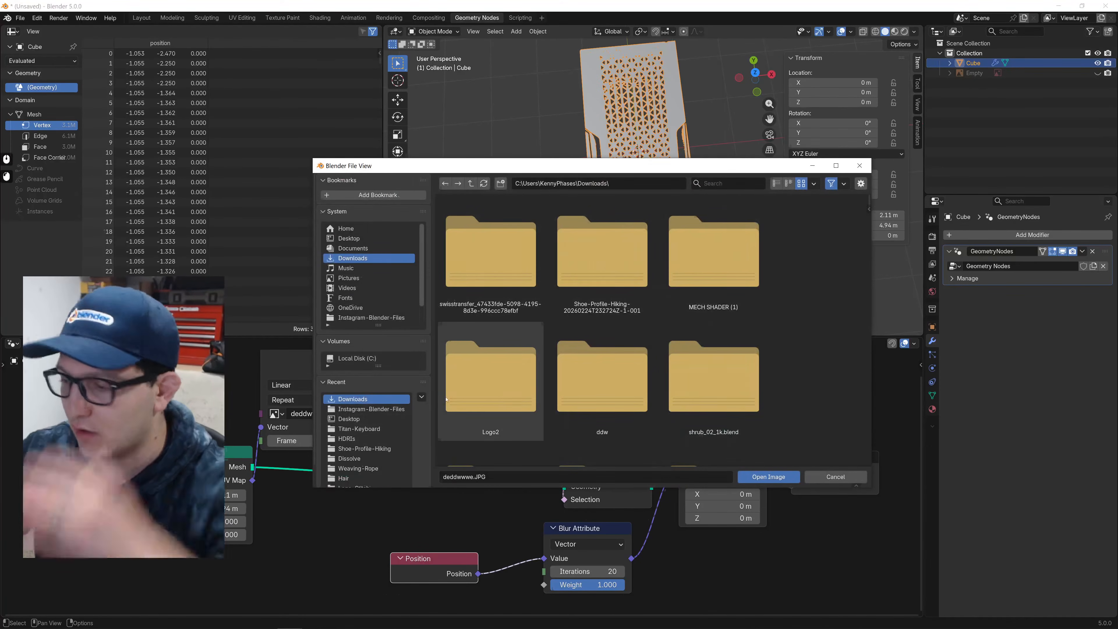
scroll(594, 339, down, 8)
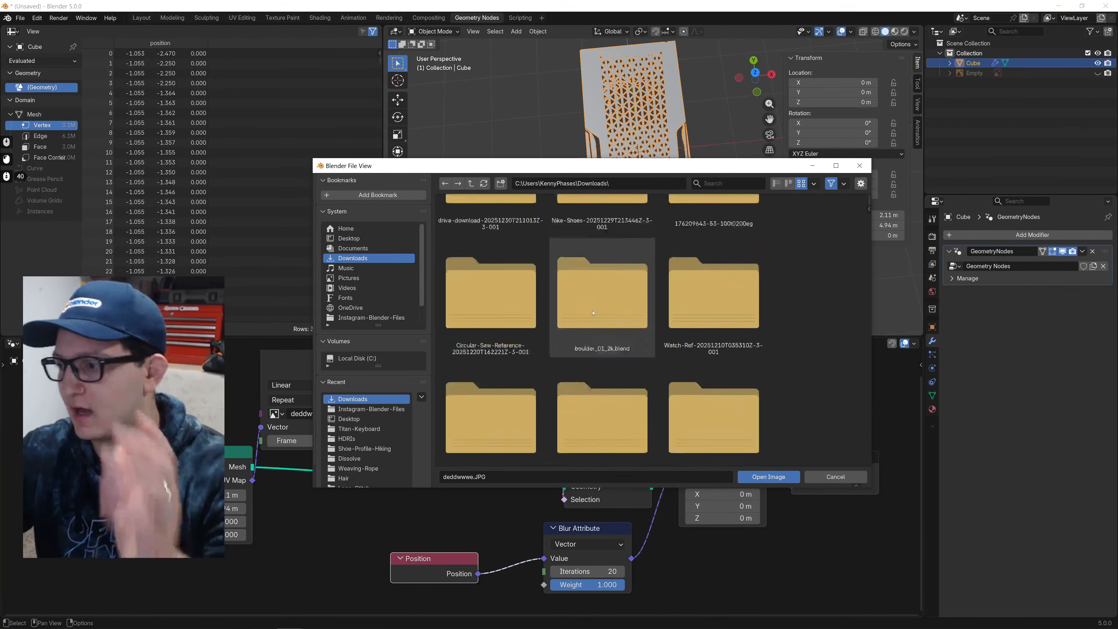
scroll(662, 310, up, 6)
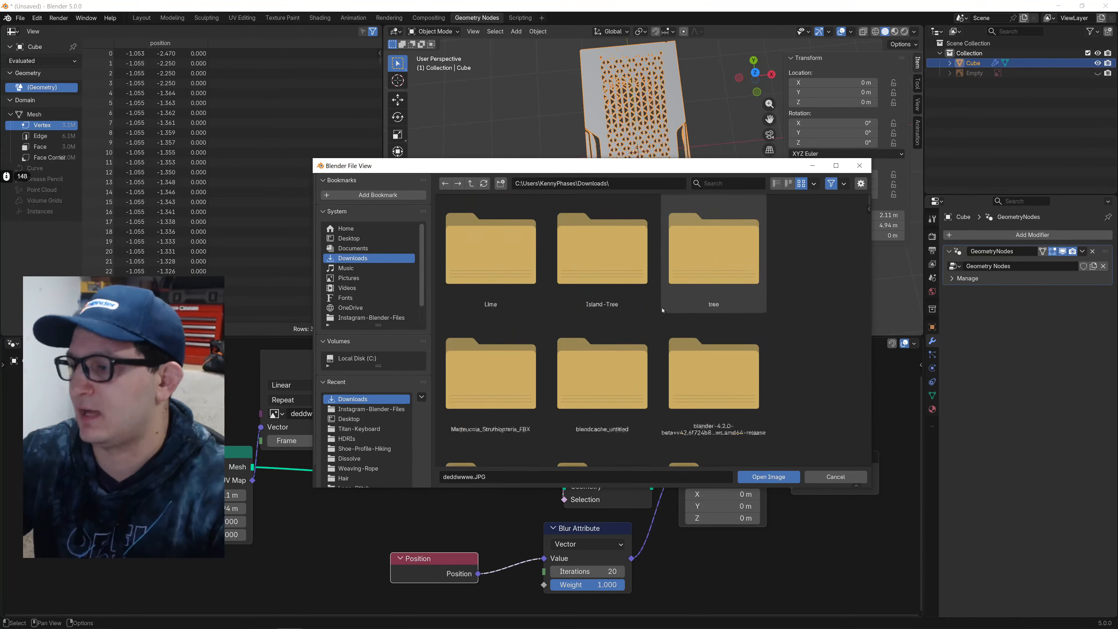
scroll(647, 317, down, 10)
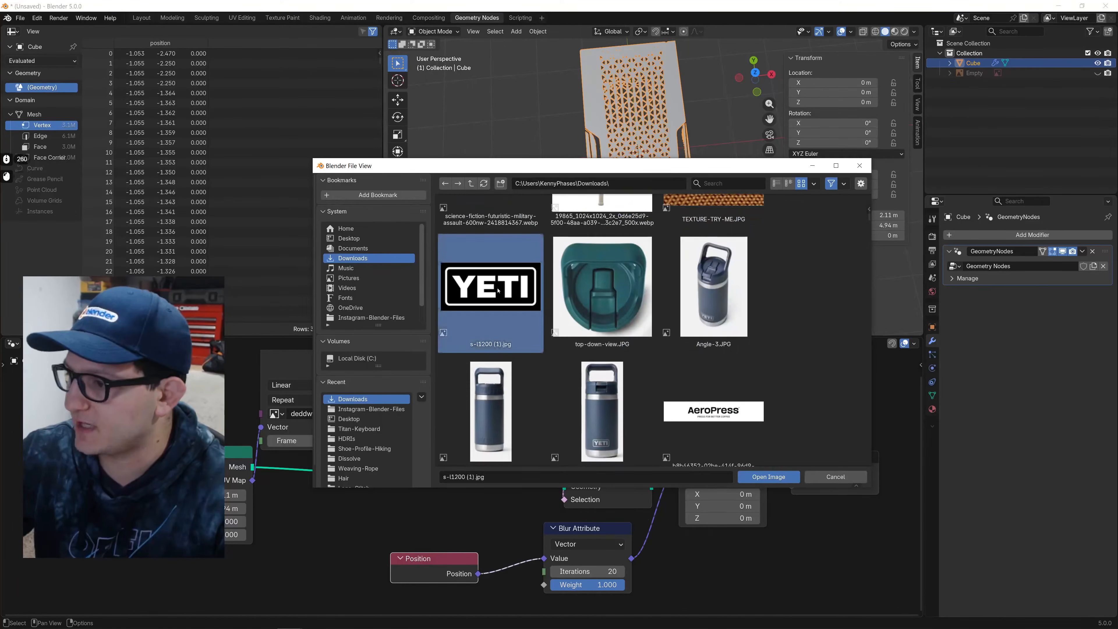
double_click(497, 295)
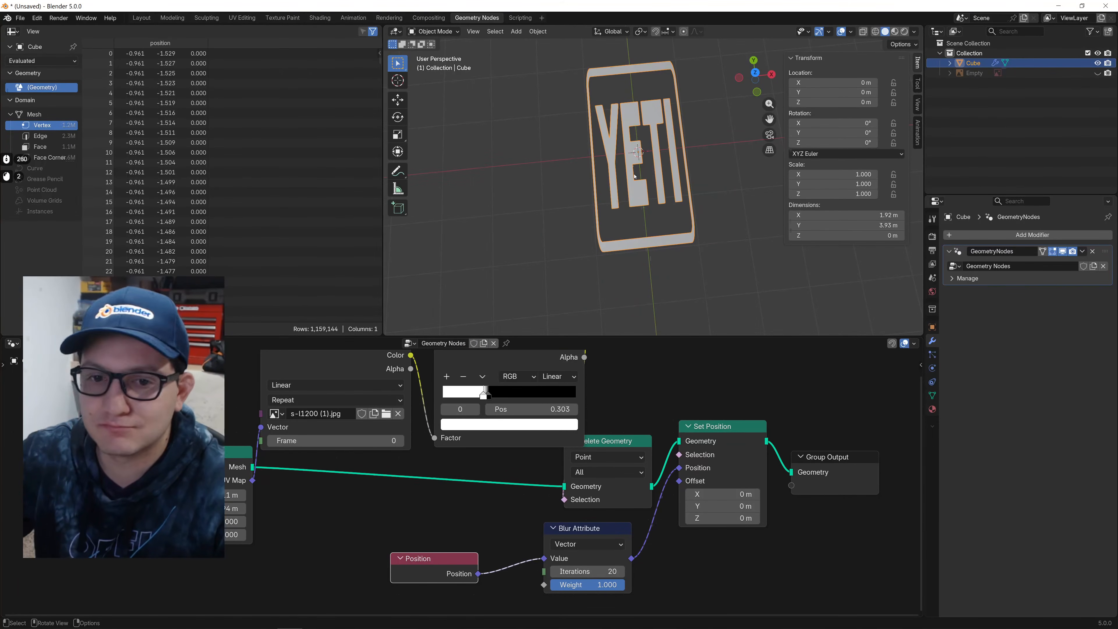
Set the Grid's Size Y to 2 m to reduce the YETI logo's vertical stretch.
click(208, 495)
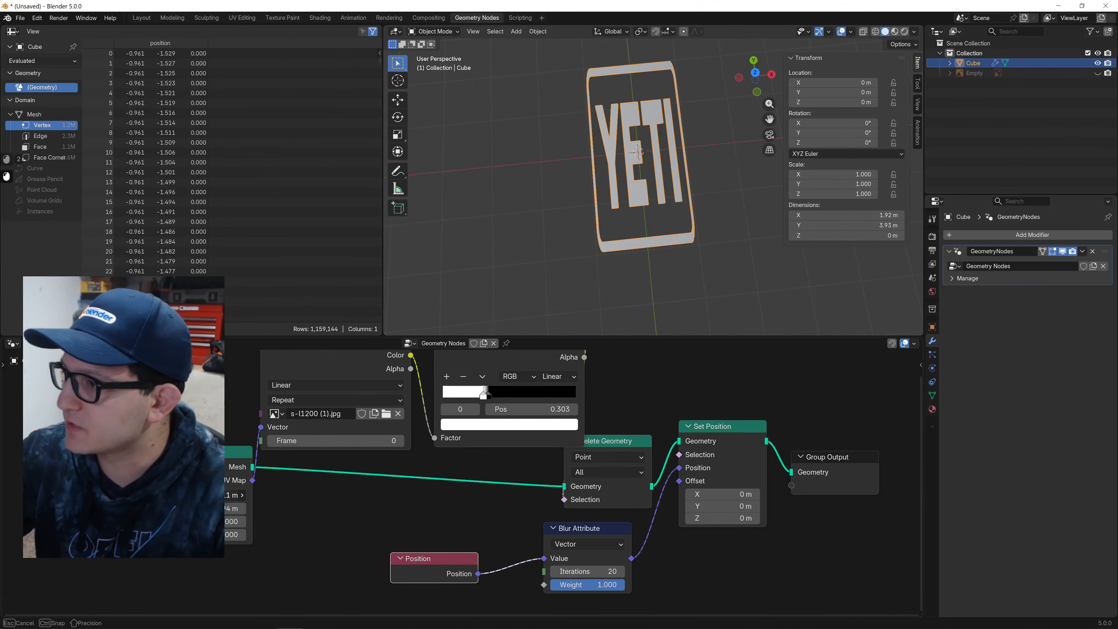
drag(208, 495, 176, 495)
key(ctrl+z)
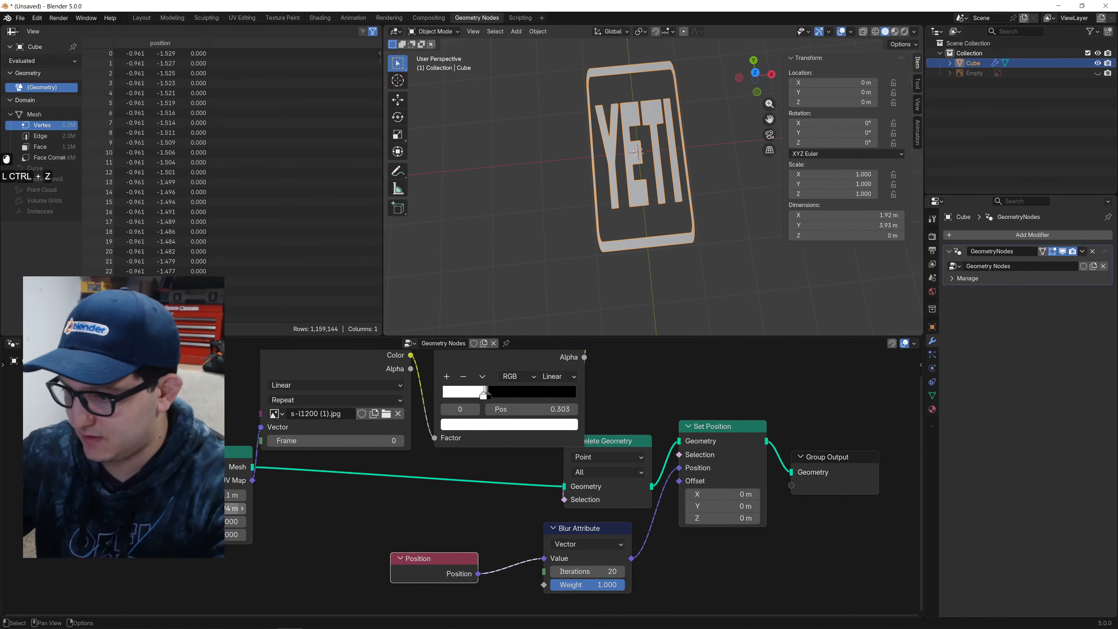
text(2)
key(Return)
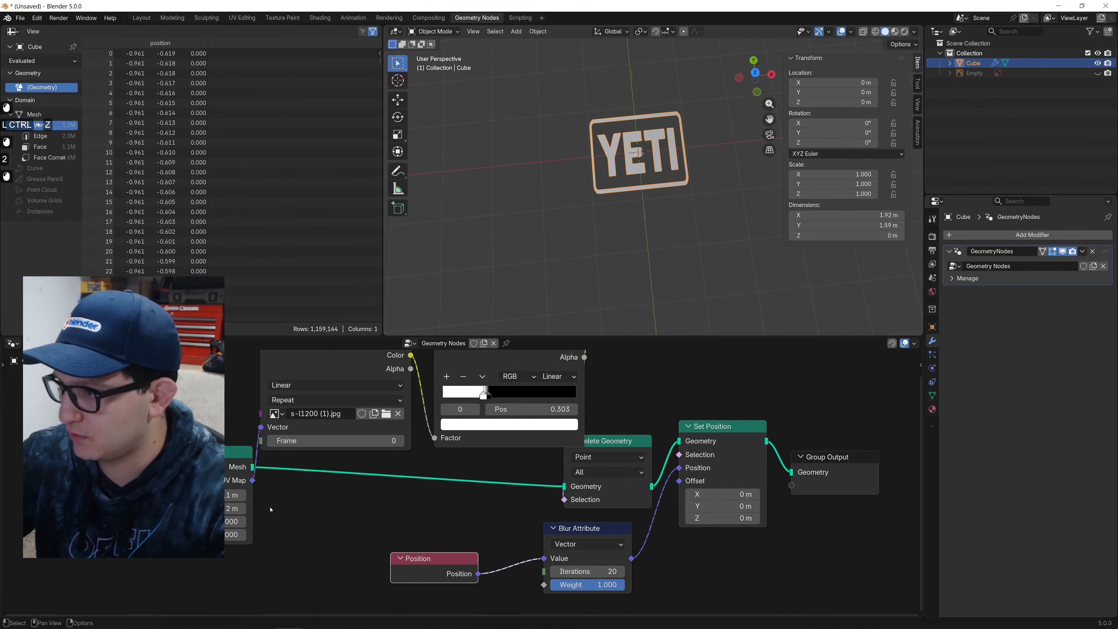
Try the Grid's Size X at 1 m, settle on 3 m, and check the YETI logo's proportions.
click(213, 495)
text(1)
click(298, 500)
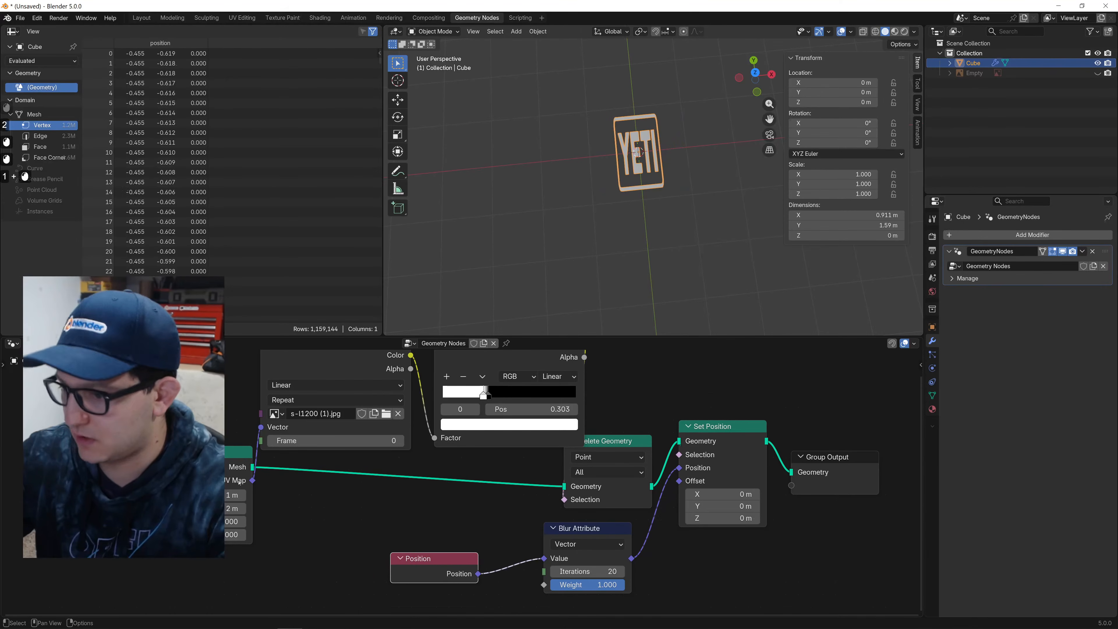
click(237, 495)
text(3)
click(312, 487)
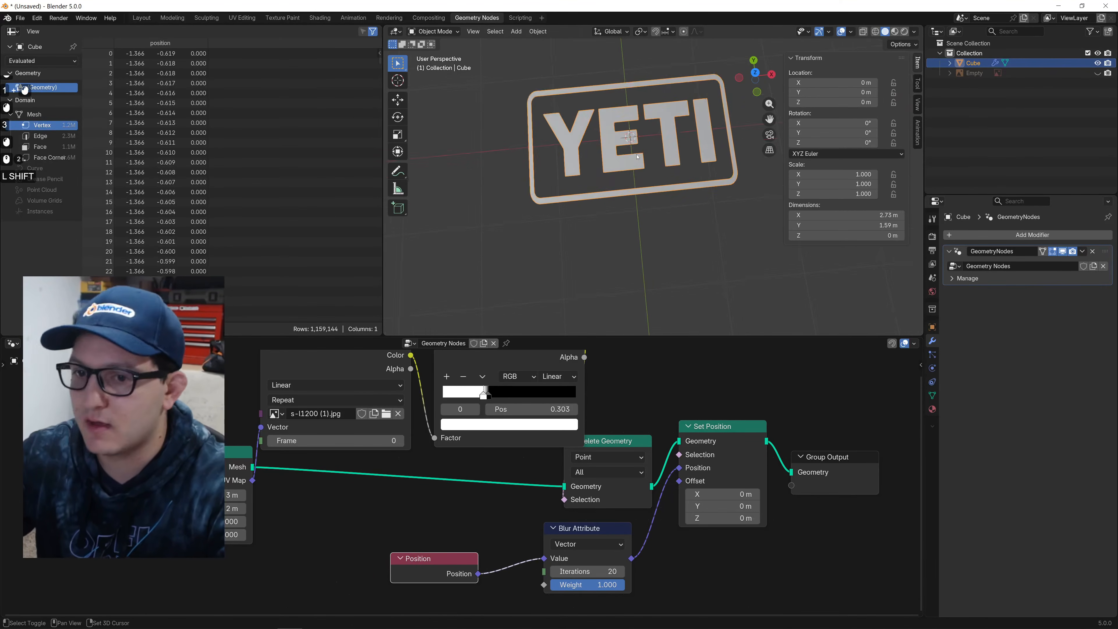
scroll(645, 190, up, 2)
shift+middle_drag(637, 157, 642, 193)
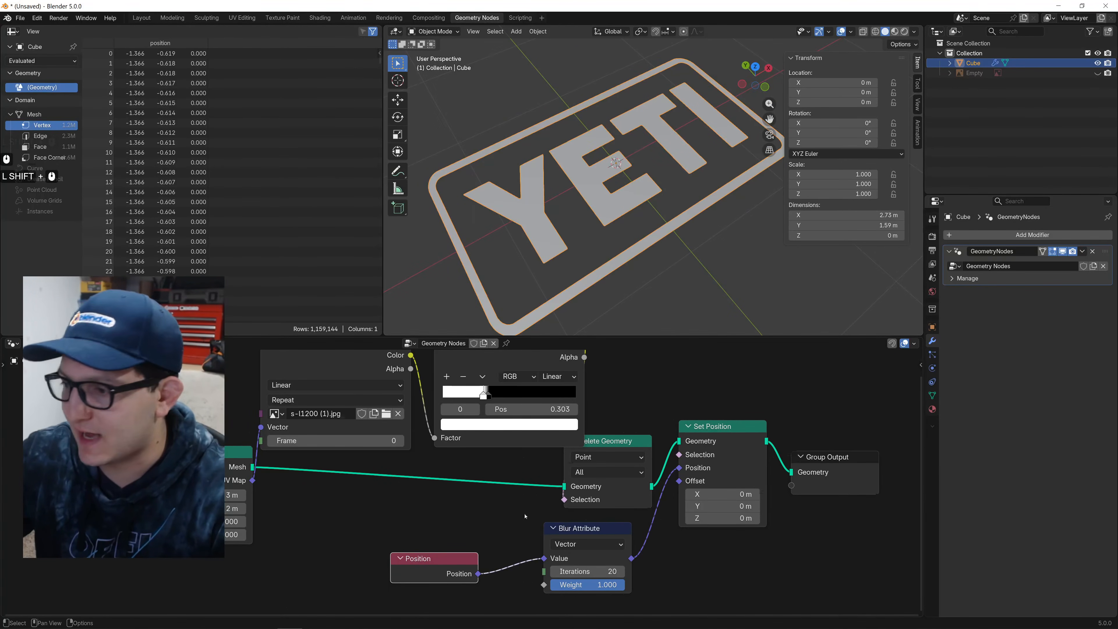
Replace the Image Texture's image with hops.png from the Downloads folder and check the resulting cut-out shape.
scroll(525, 516, down, 4)
scroll(389, 496, down, 2)
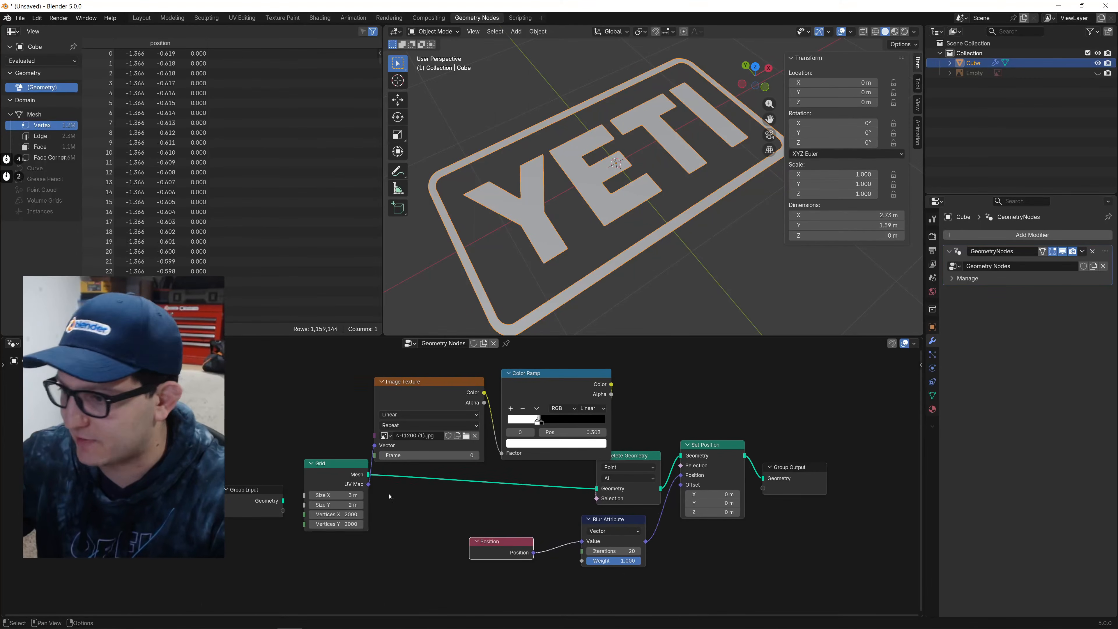
click(342, 465)
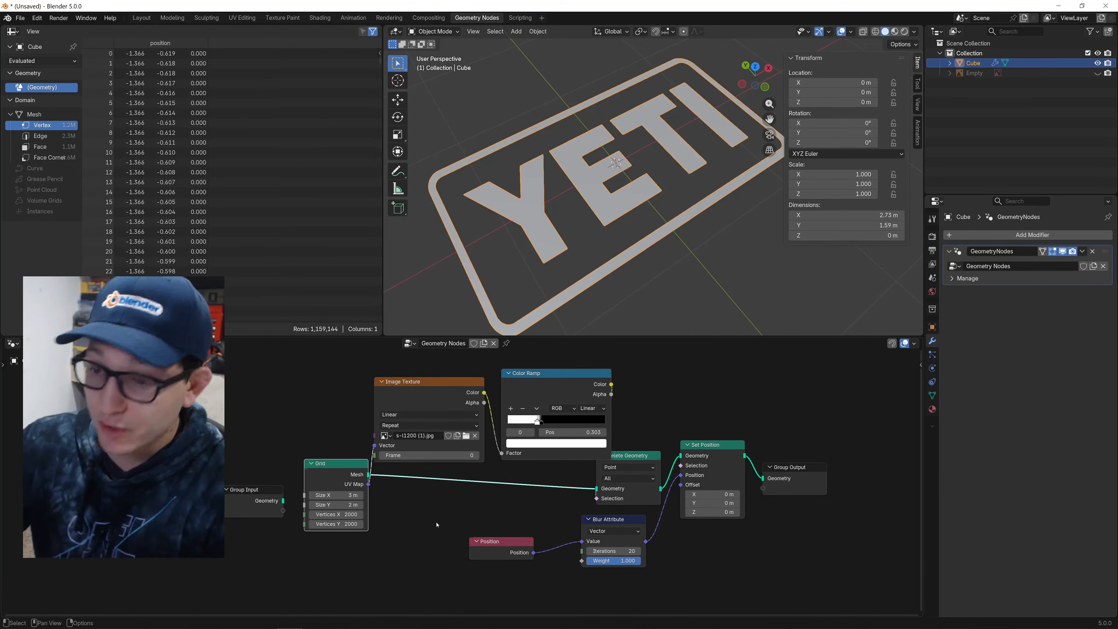
click(466, 438)
scroll(512, 380, down, 4)
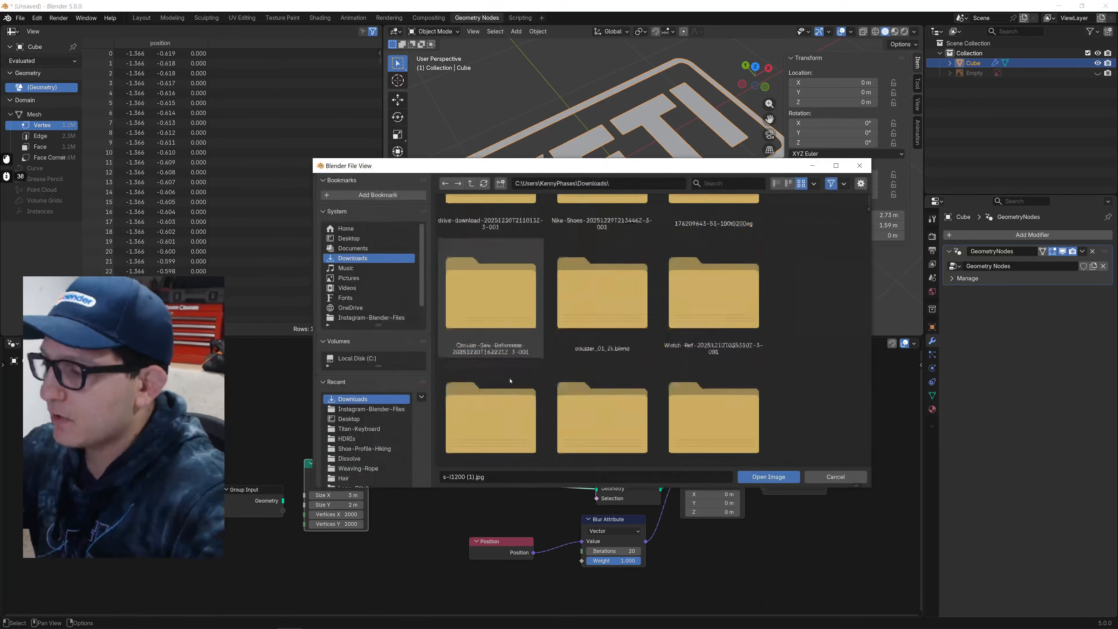
scroll(512, 380, down, 6)
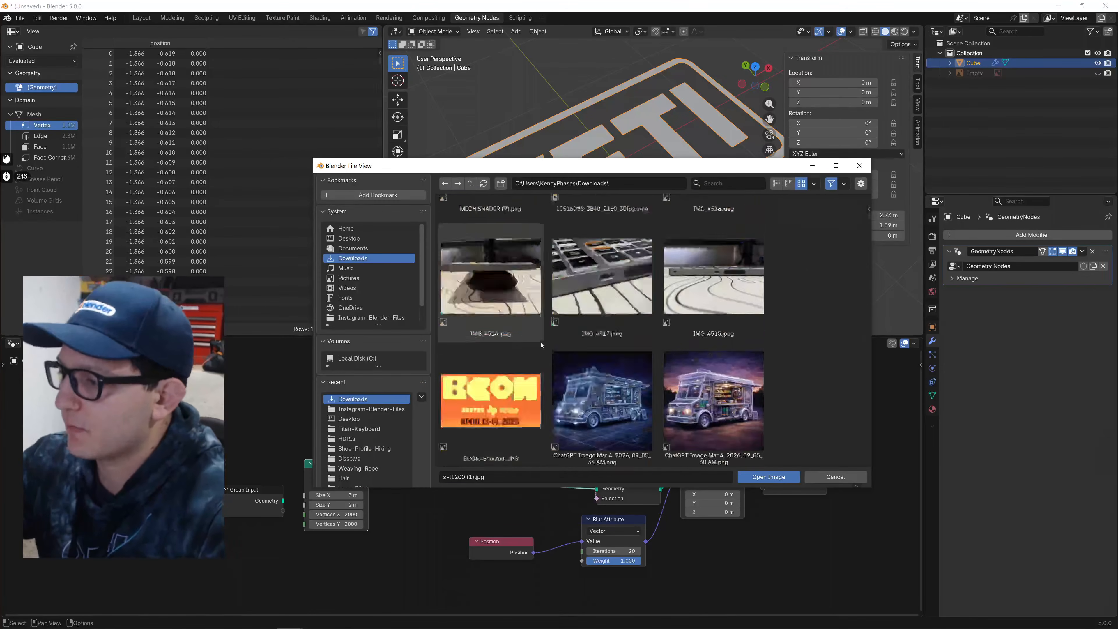
scroll(541, 346, down, 8)
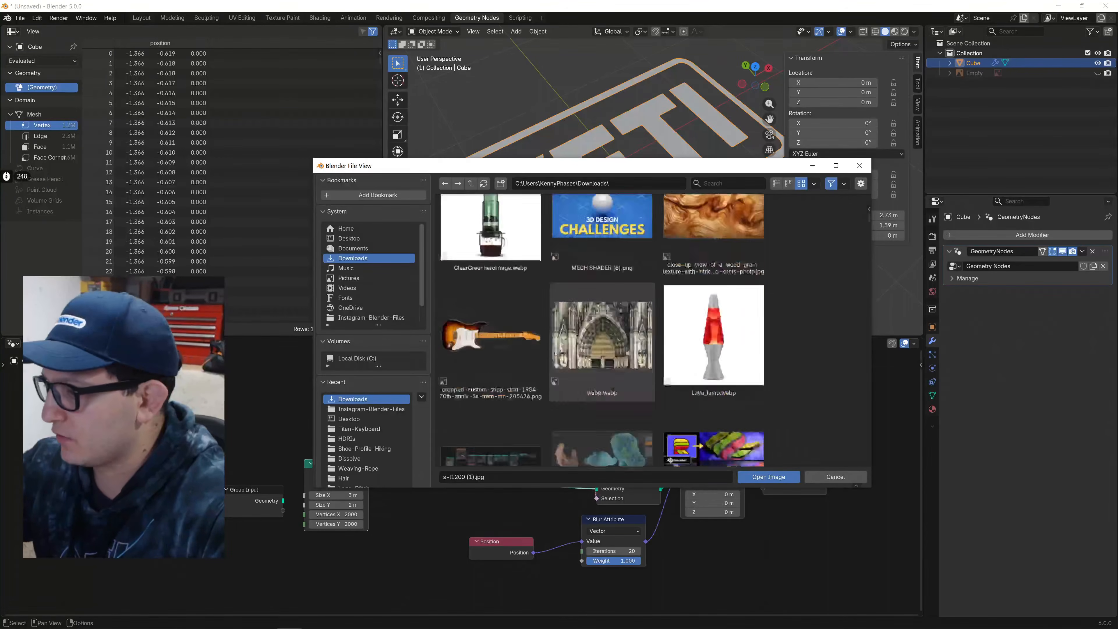
scroll(555, 354, down, 10)
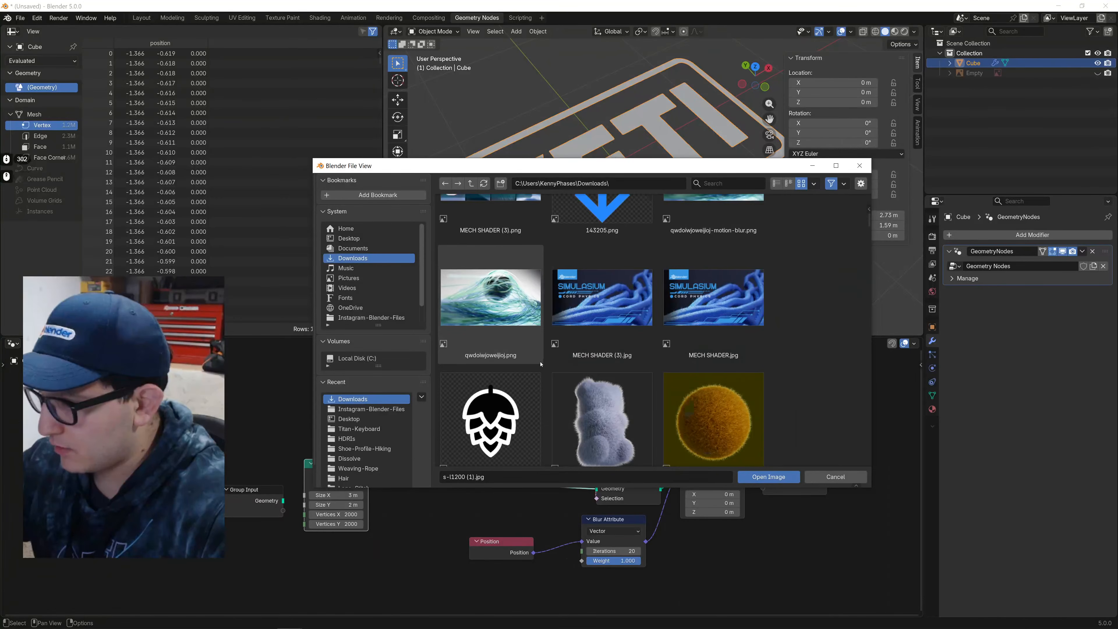
scroll(541, 365, up, 3)
scroll(542, 364, down, 4)
click(497, 384)
double_click(497, 384)
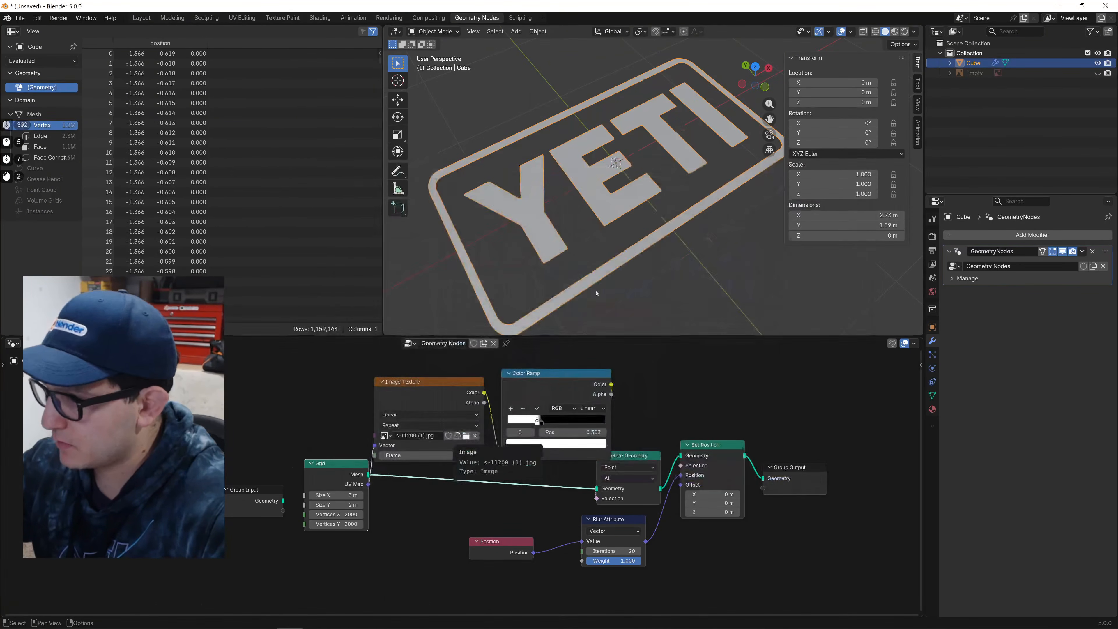
middle_drag(619, 248, 631, 249)
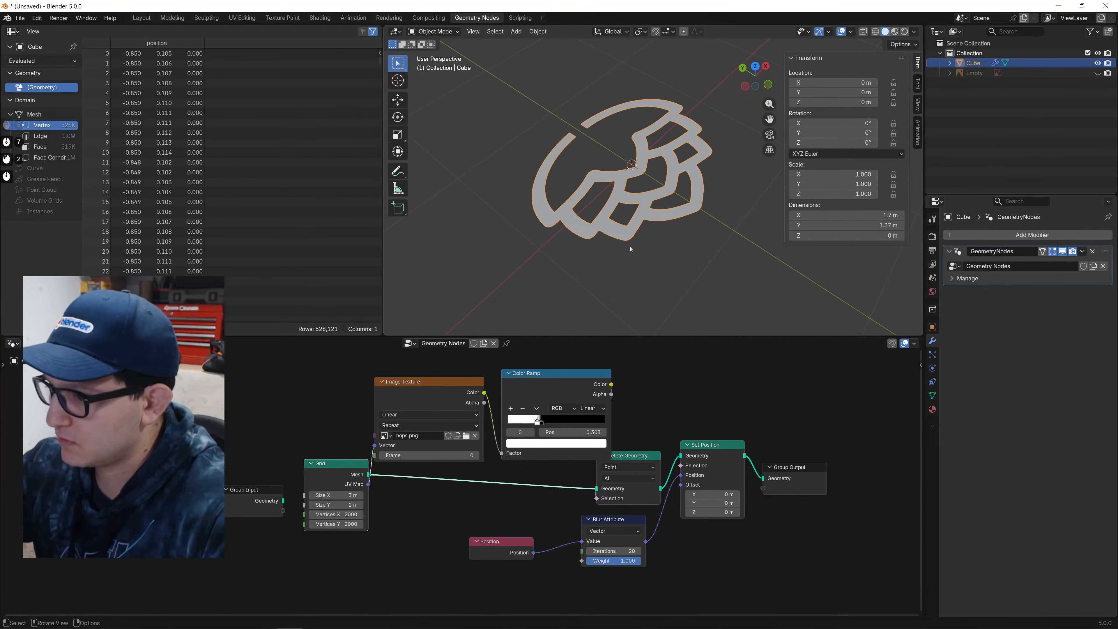
Replace the Image Texture's image with chromebee (1).png from the Downloads folder.
click(467, 436)
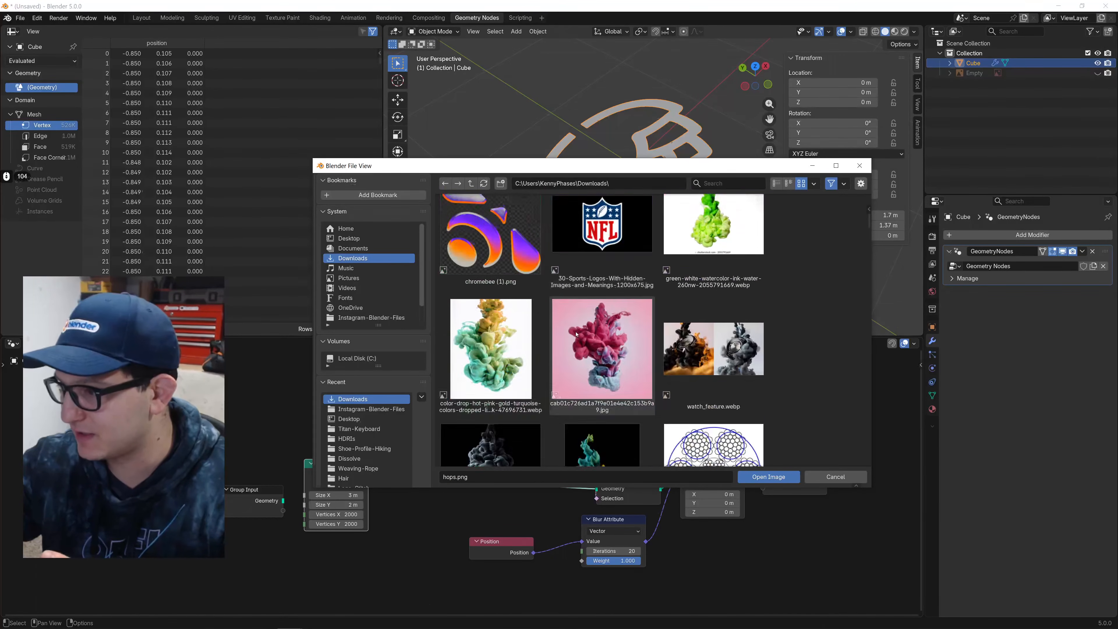
double_click(468, 326)
scroll(616, 208, up, 3)
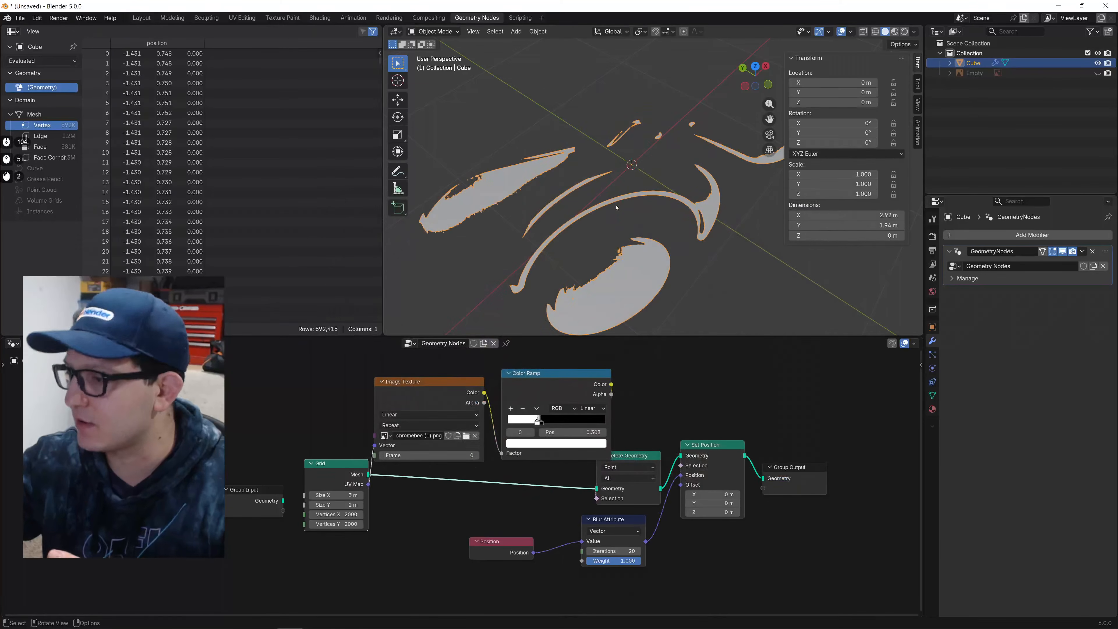
Replace the Image Texture's image with the topographic-multicolored-linear-background line pattern JPG from the Downloads folder.
click(467, 436)
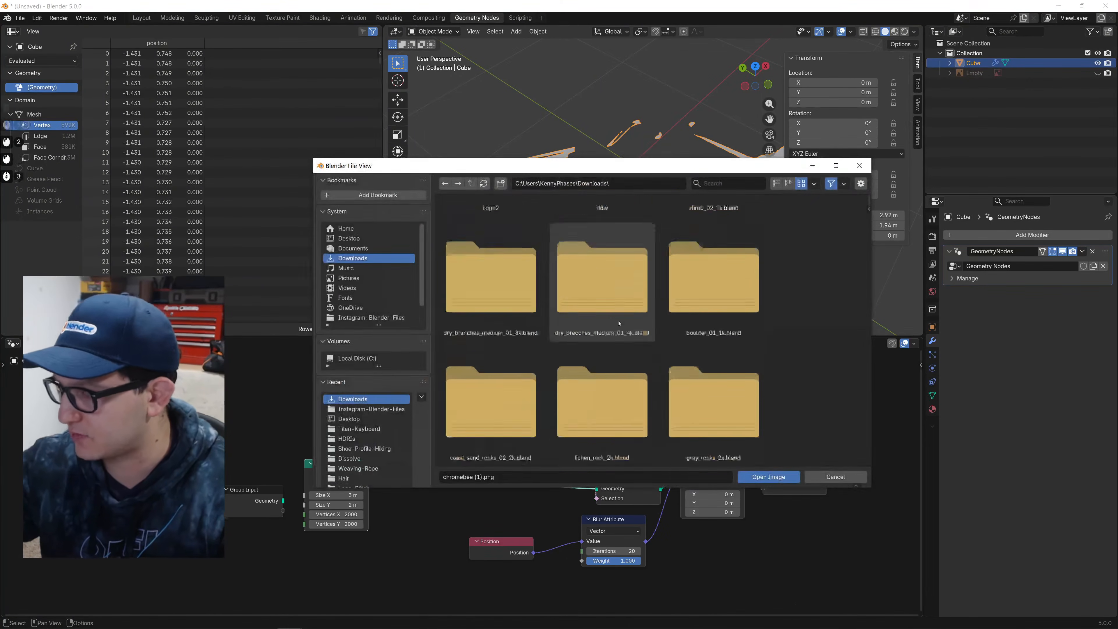
scroll(589, 373, down, 15)
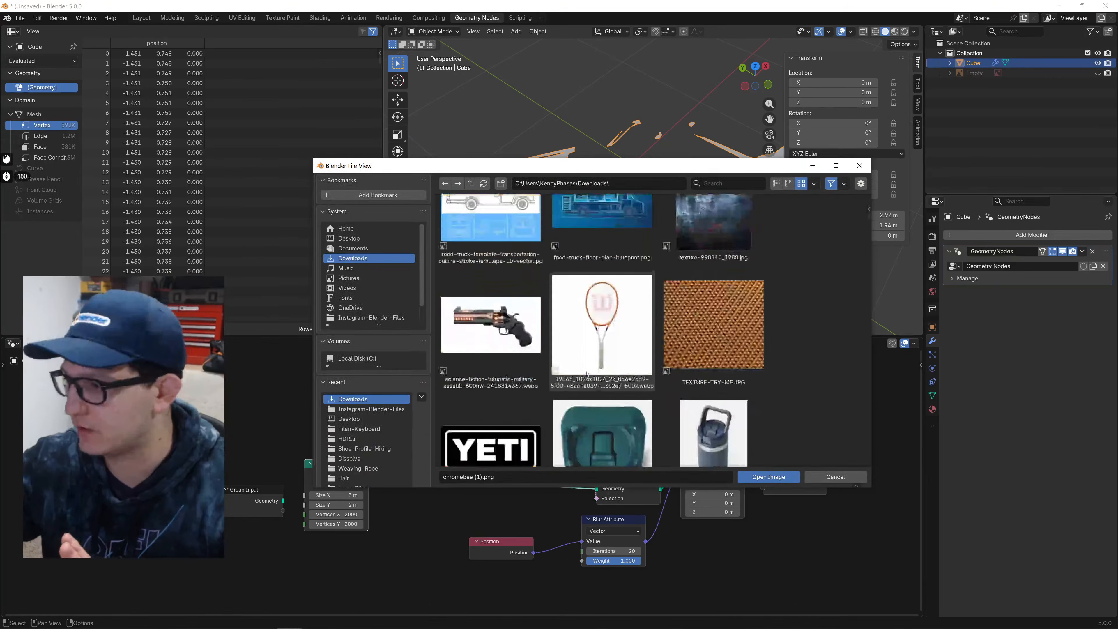
scroll(590, 357, down, 8)
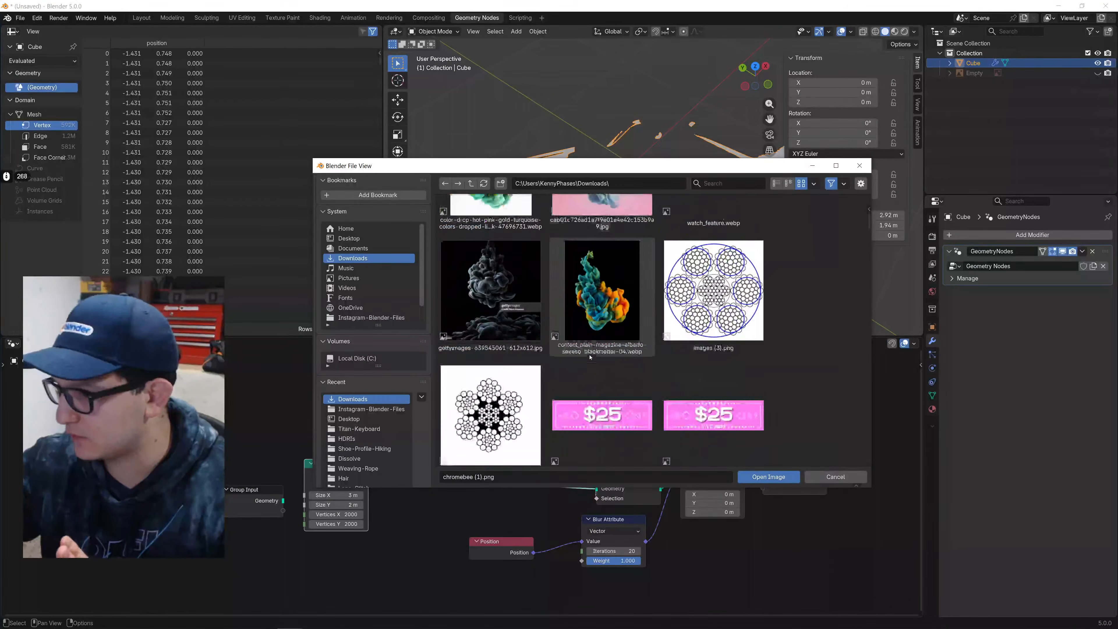
scroll(592, 356, down, 9)
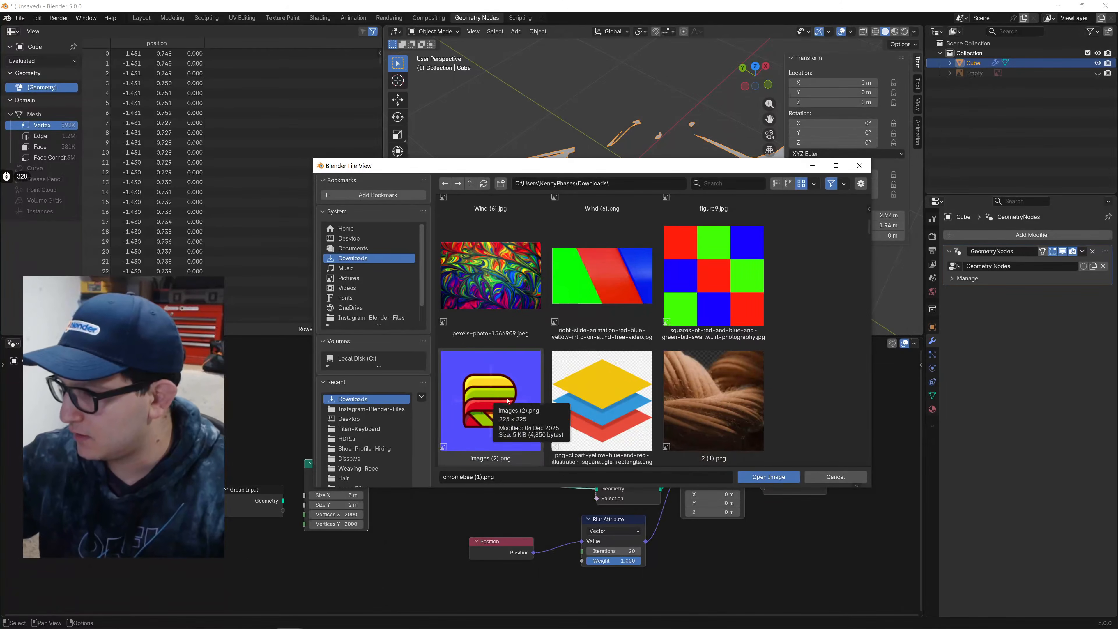
scroll(556, 356, down, 20)
scroll(557, 354, up, 7)
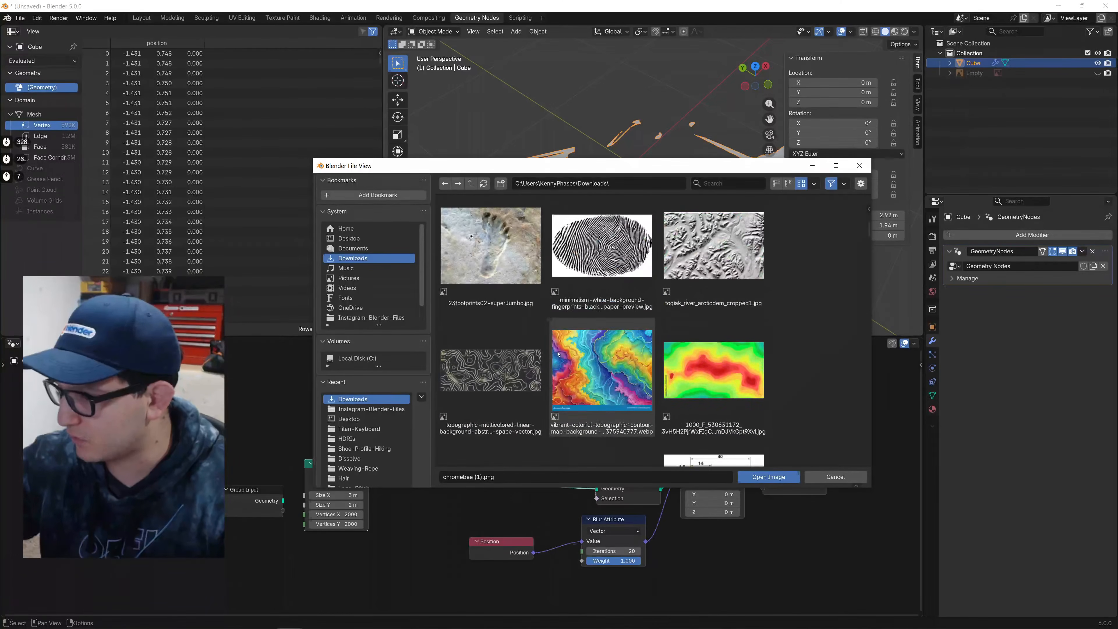
double_click(493, 370)
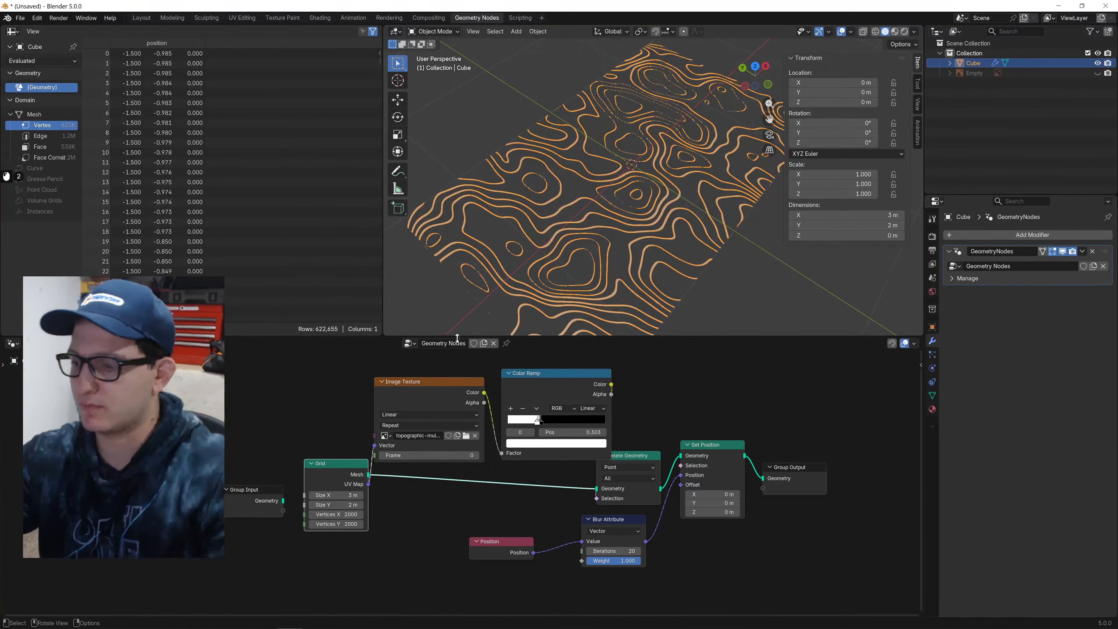
Add an Image Info node and place it before the Grid node in the node tree.
middle_drag(339, 423, 414, 438)
key(shift+a)
text(image)
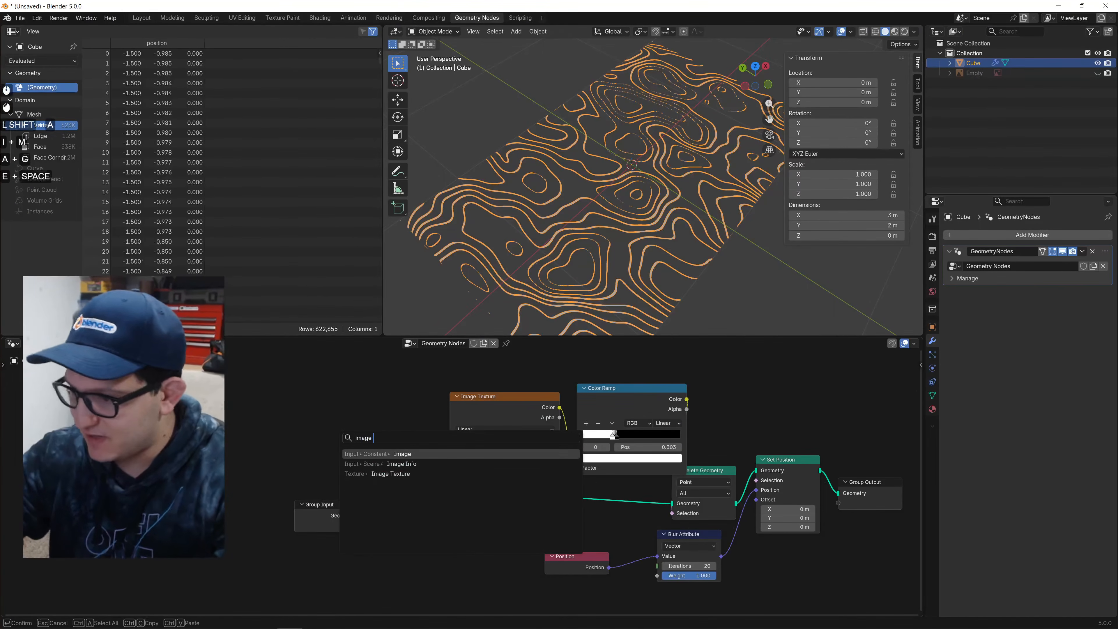
key(Down)
key(Return)
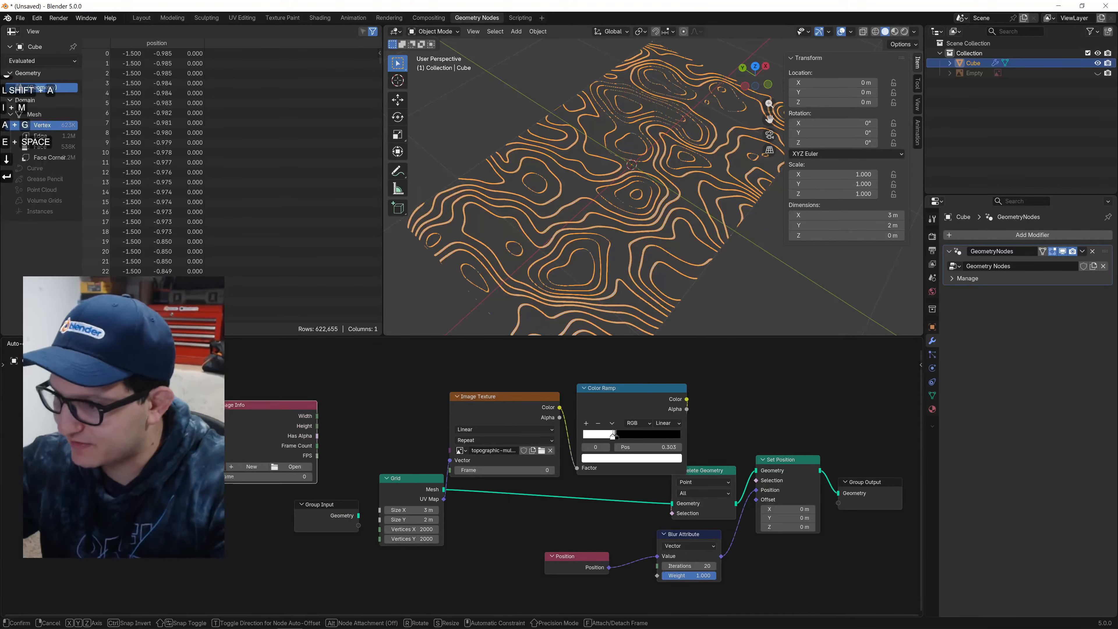
click(260, 398)
scroll(259, 397, up, 2)
scroll(392, 463, up, 5)
middle_drag(332, 450, 578, 504)
drag(364, 437, 473, 437)
middle_drag(577, 456, 490, 436)
scroll(479, 441, up, 5)
scroll(477, 441, down, 2)
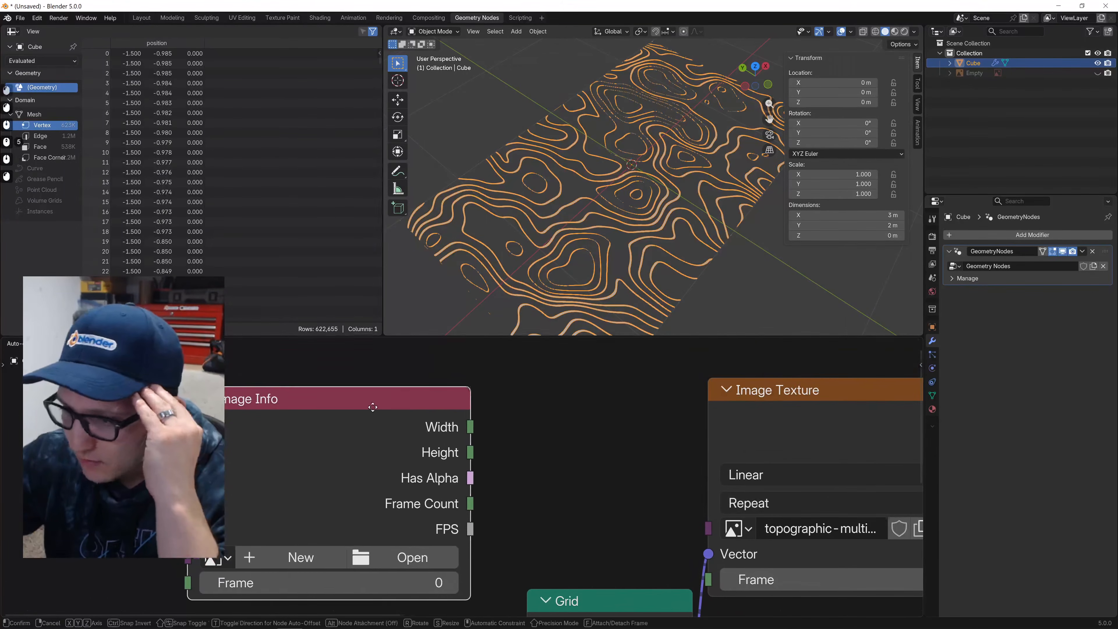
scroll(529, 441, down, 2)
middle_drag(529, 441, 528, 434)
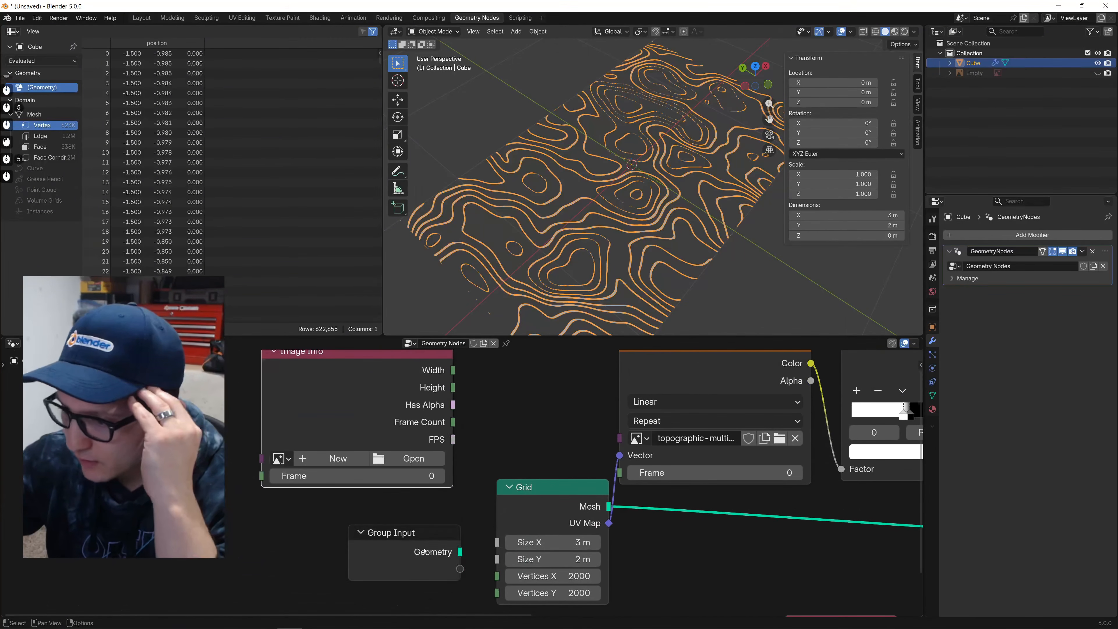
Make room around the Image Info node and connect its Width to the Grid's Size X and its Height to Size Y.
drag(409, 551, 315, 568)
drag(362, 406, 351, 458)
middle_drag(461, 486, 436, 479)
drag(416, 416, 472, 535)
drag(412, 444, 465, 542)
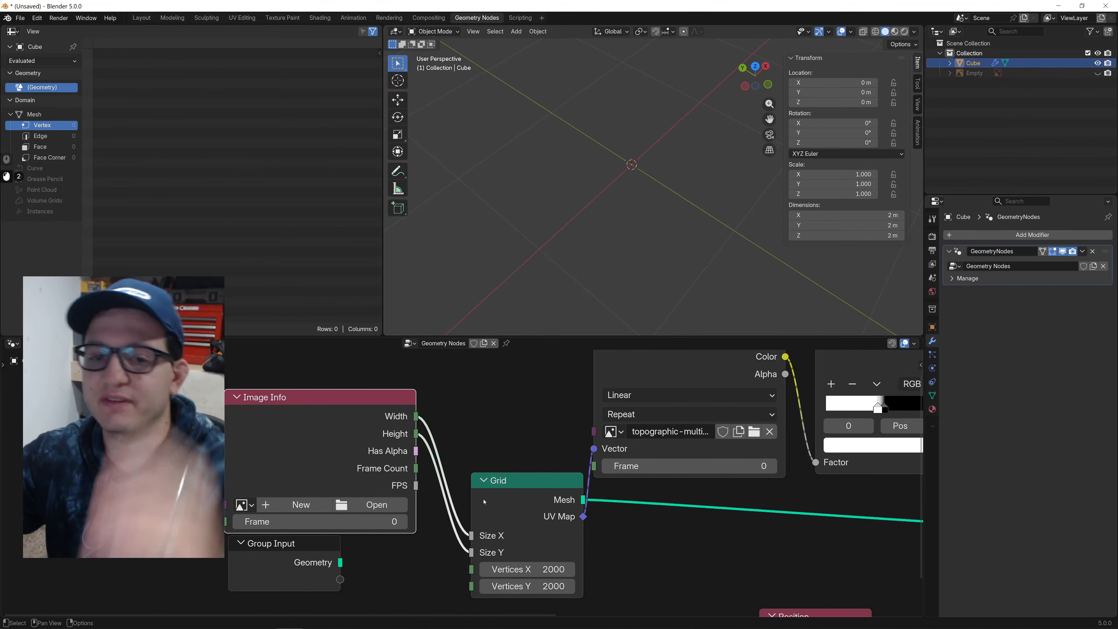
Expose the image as a Group Input socket and connect it to the Image inputs of Image Info and Image Texture.
scroll(324, 493, down, 2)
drag(277, 550, 115, 488)
drag(194, 503, 575, 439)
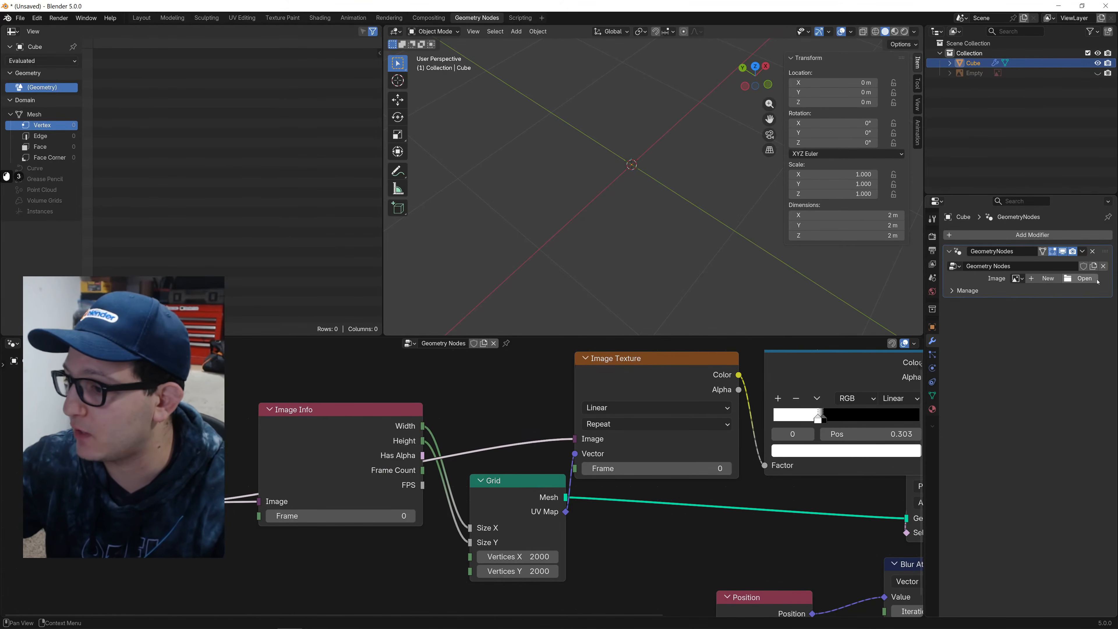
Load the YETI logo s-l1200 (1).jpg from the Downloads folder into the modifier's Image input.
click(1095, 280)
scroll(617, 317, down, 3)
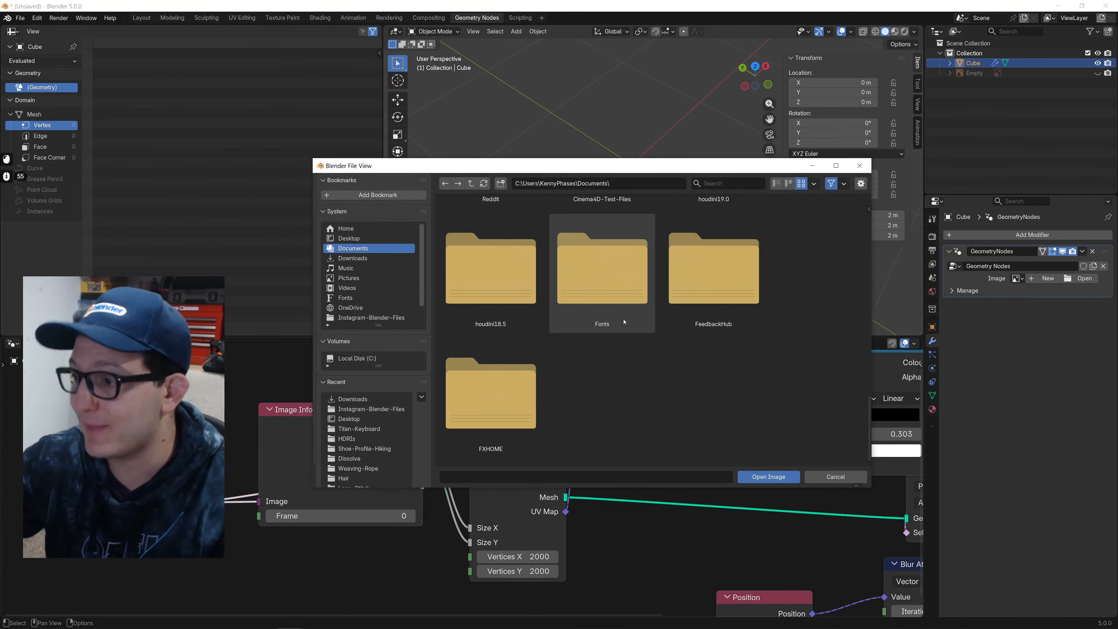
click(352, 258)
scroll(370, 273, down, 2)
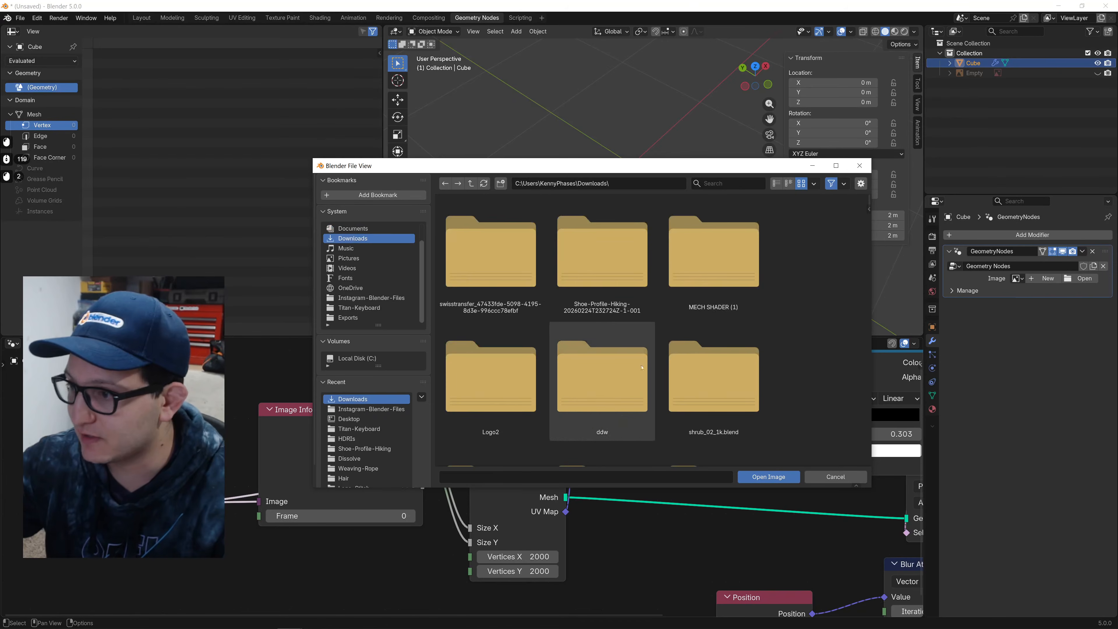
scroll(642, 367, down, 8)
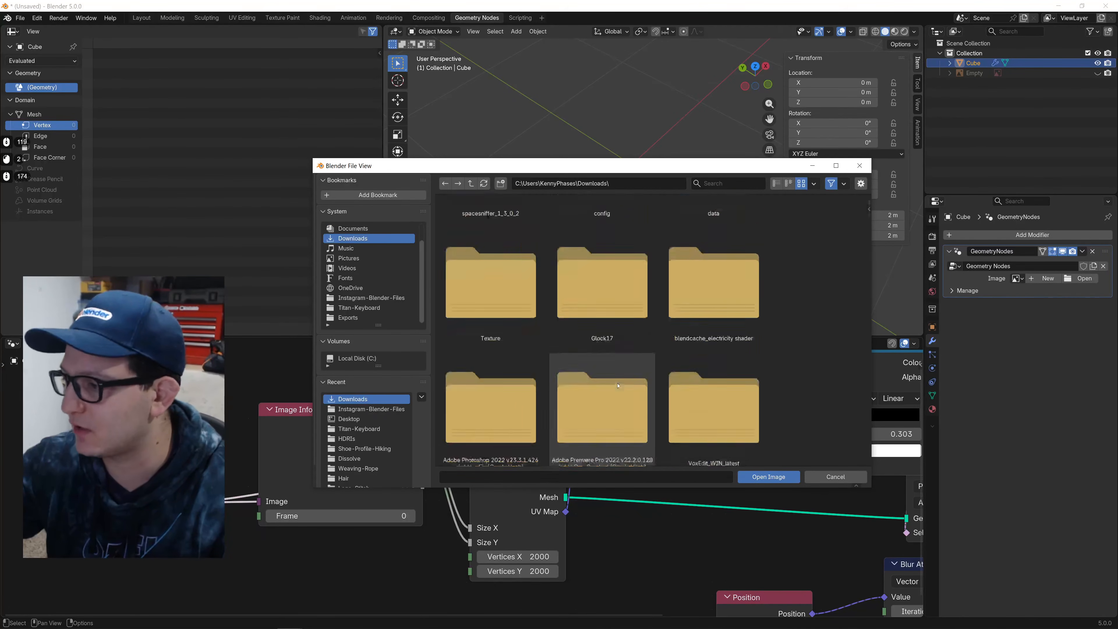
scroll(618, 386, down, 12)
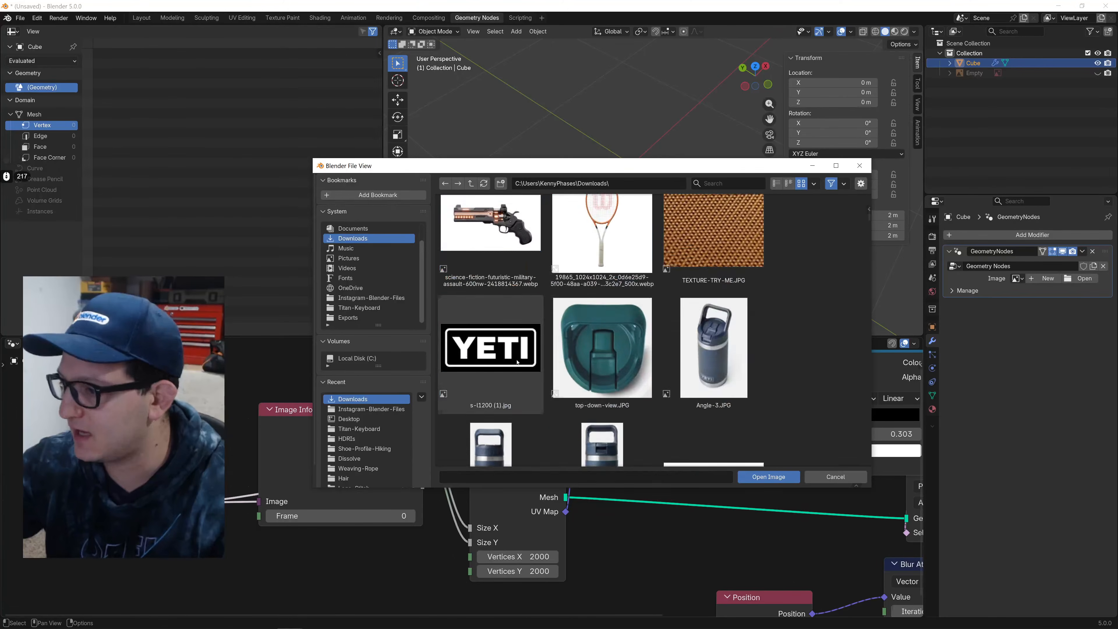
double_click(518, 362)
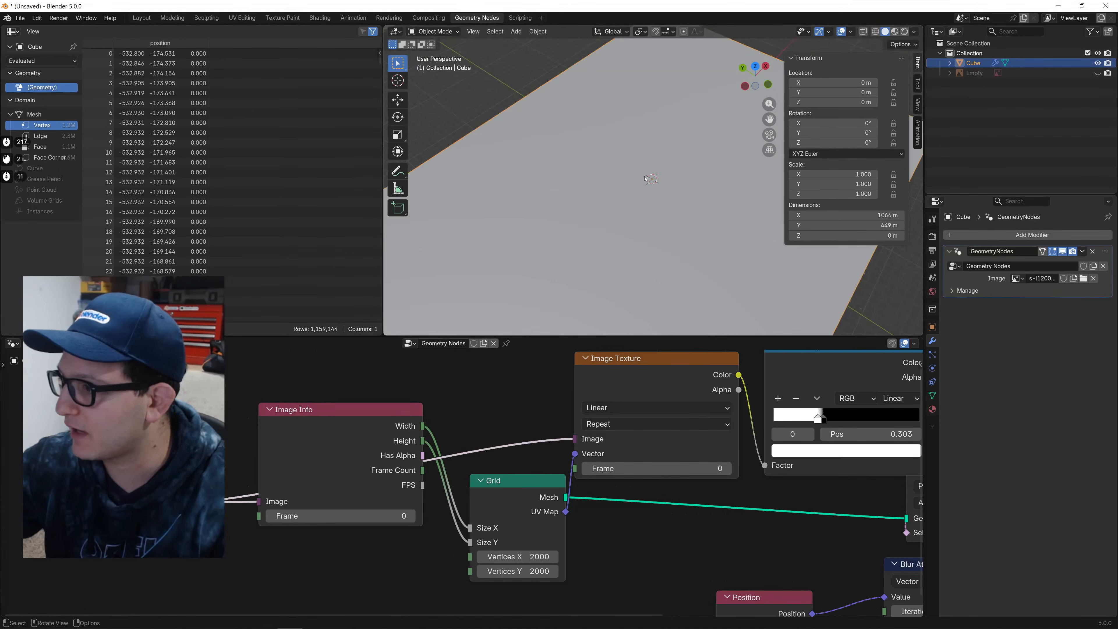
Widen the 3D viewport over the spreadsheet and inspect the whole YETI cut-out's proportions.
scroll(645, 174, down, 15)
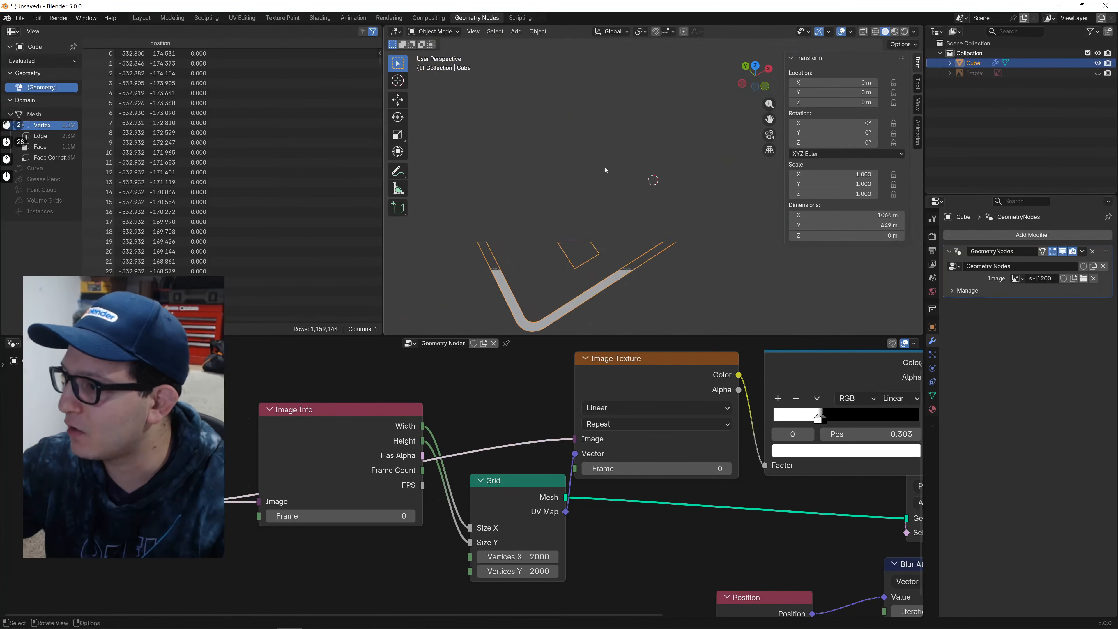
scroll(606, 170, up, 3)
middle_drag(589, 168, 443, 142)
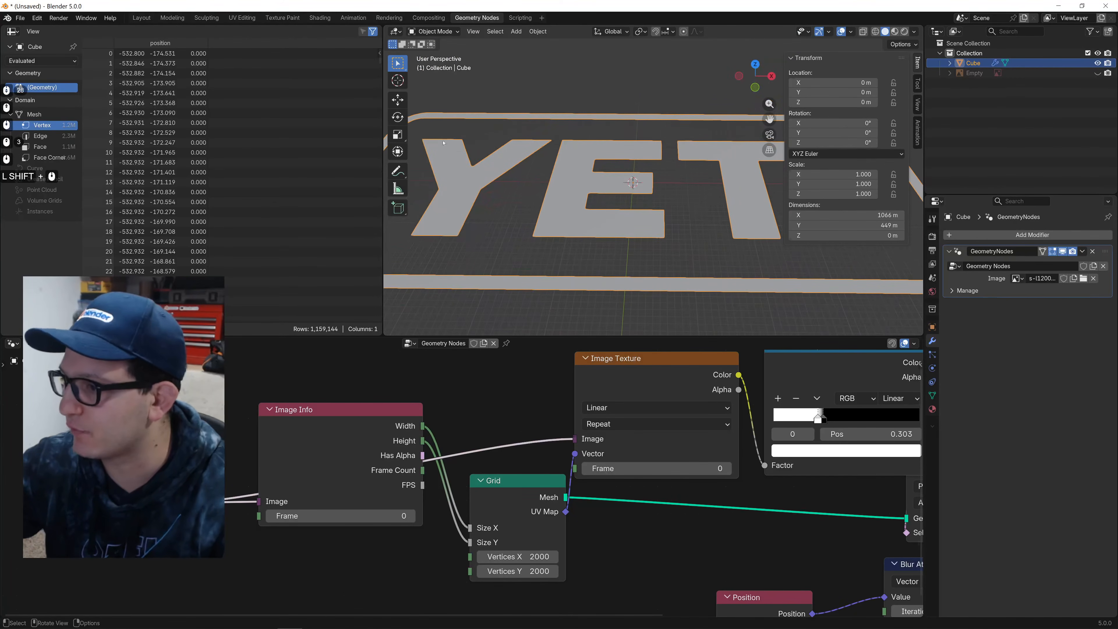
drag(383, 117, 252, 117)
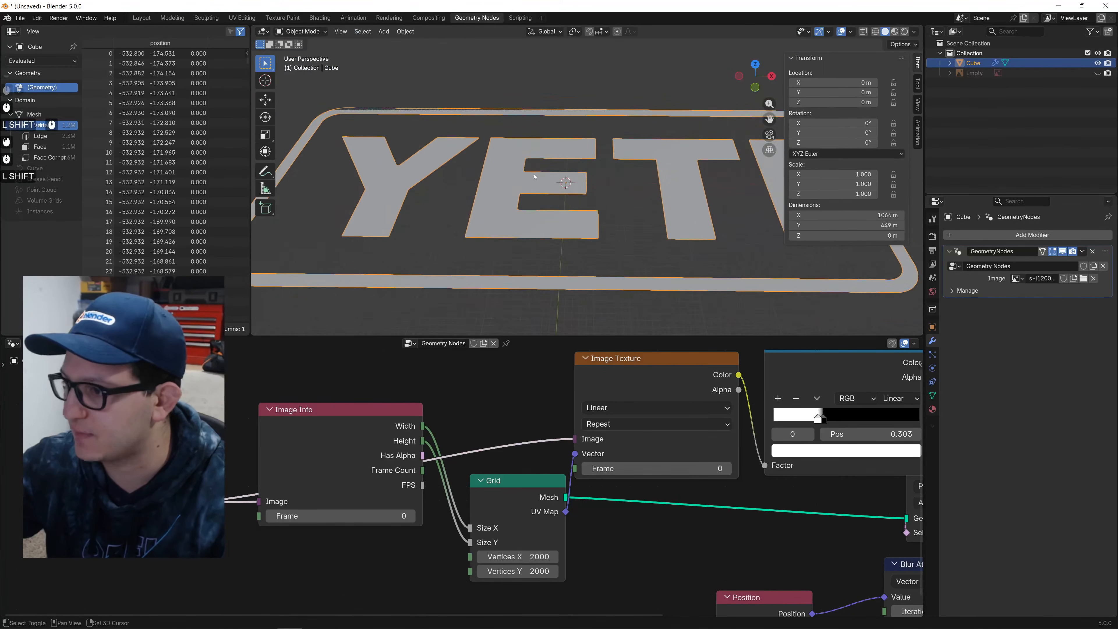
middle_drag(534, 177, 541, 179)
shift+middle_drag(535, 181, 568, 179)
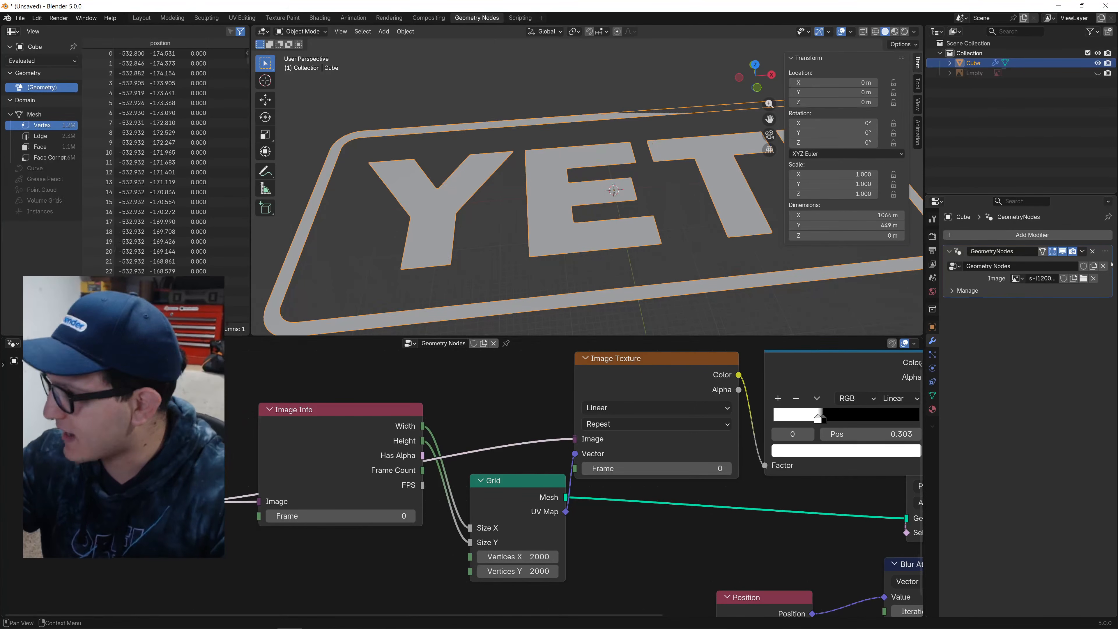
Replace the modifier's Image input with the cartoon eyes image (Eyes-fu...) from the Downloads folder.
click(1084, 278)
scroll(587, 381, down, 3)
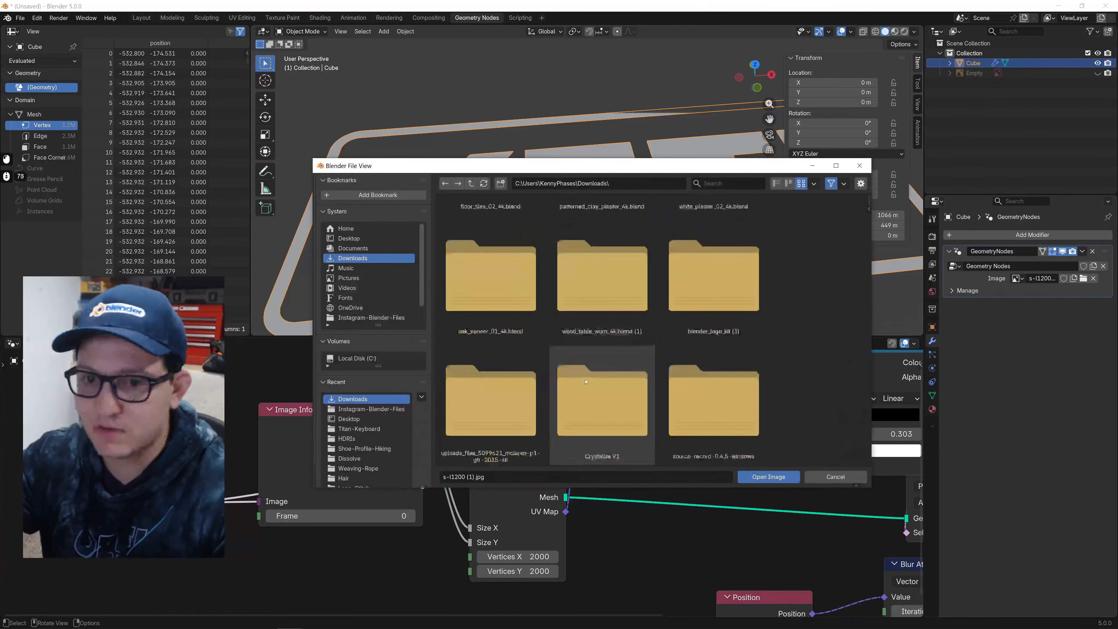
scroll(587, 381, down, 10)
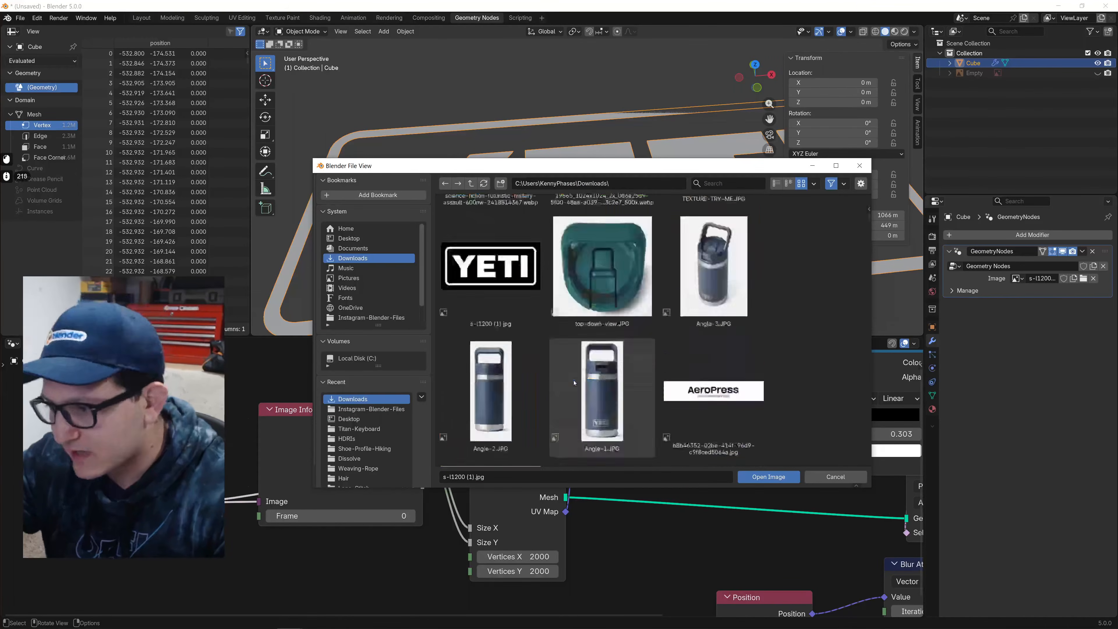
scroll(572, 365, down, 10)
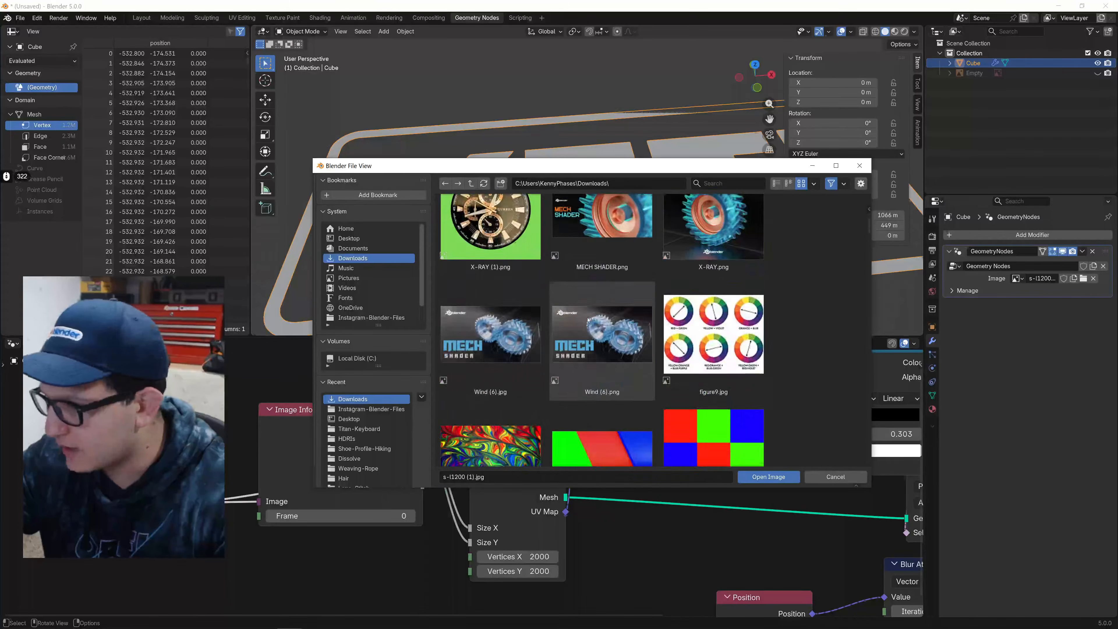
scroll(590, 316, down, 5)
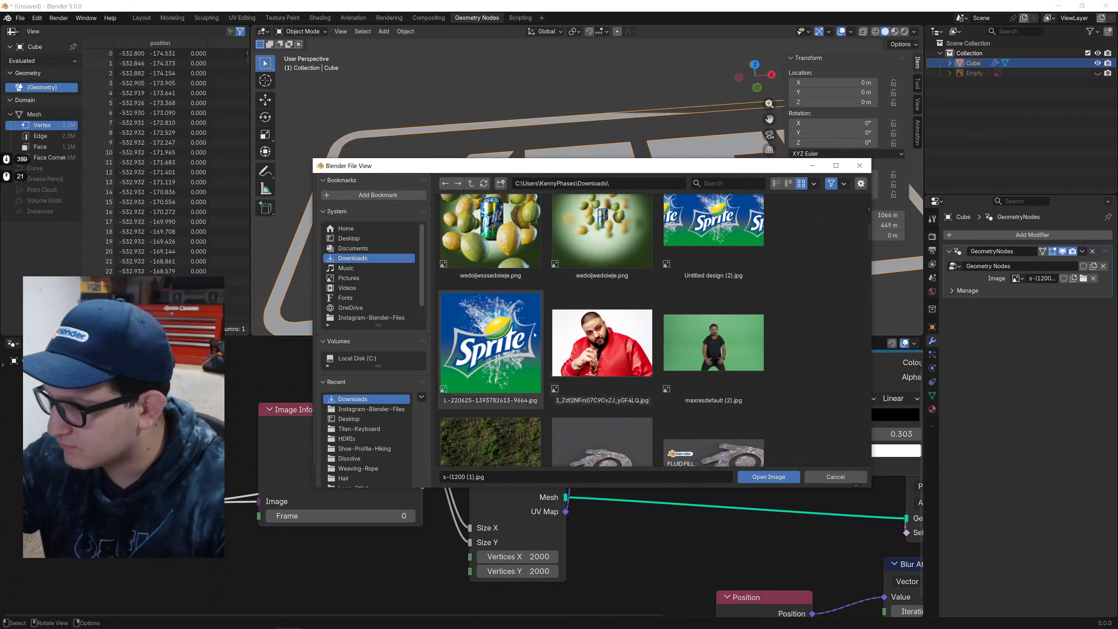
scroll(585, 310, down, 8)
scroll(586, 316, down, 10)
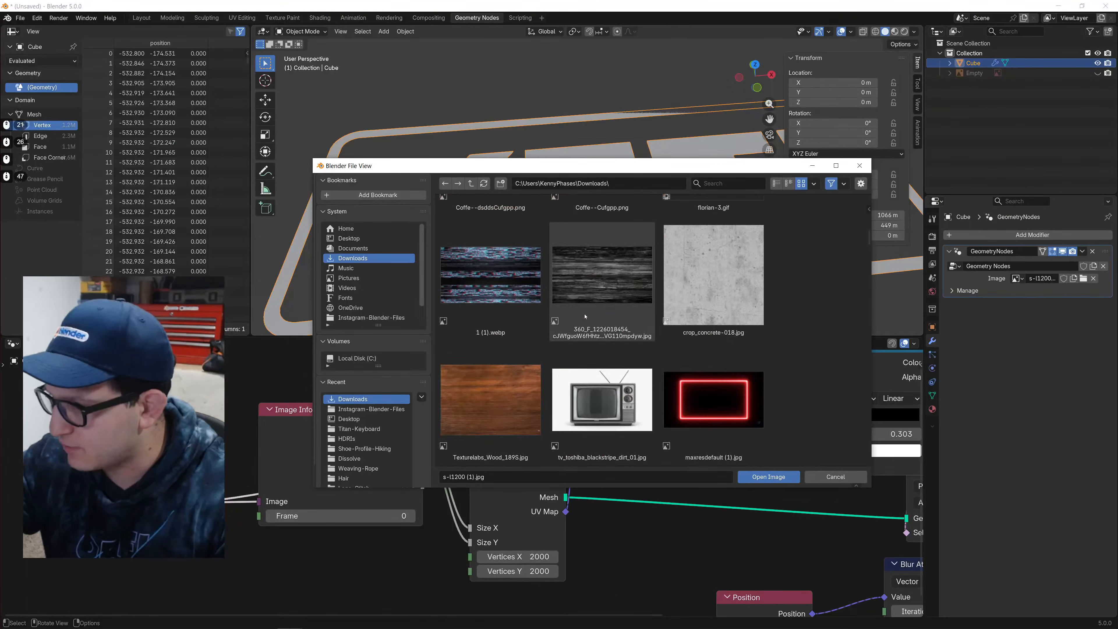
scroll(577, 319, down, 6)
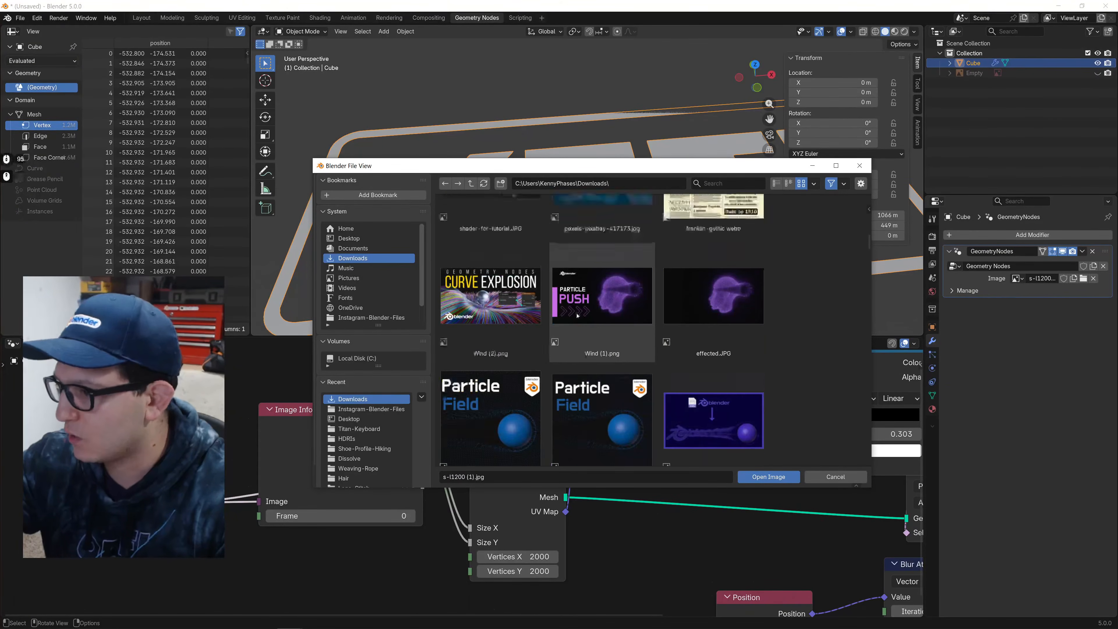
scroll(575, 317, up, 8)
scroll(567, 316, down, 8)
scroll(568, 316, down, 8)
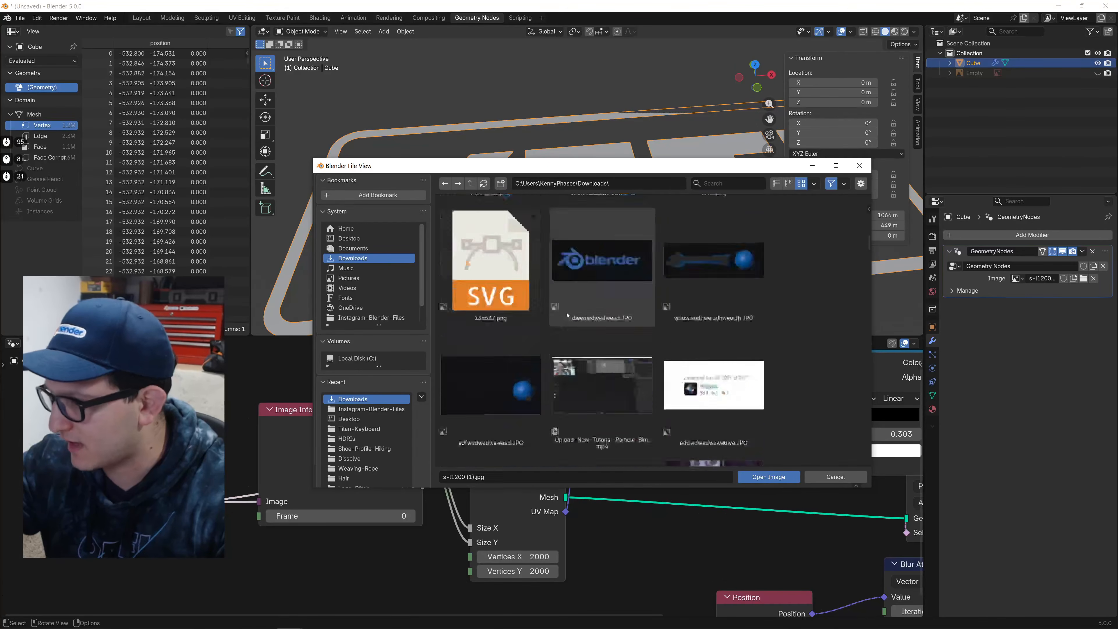
double_click(489, 325)
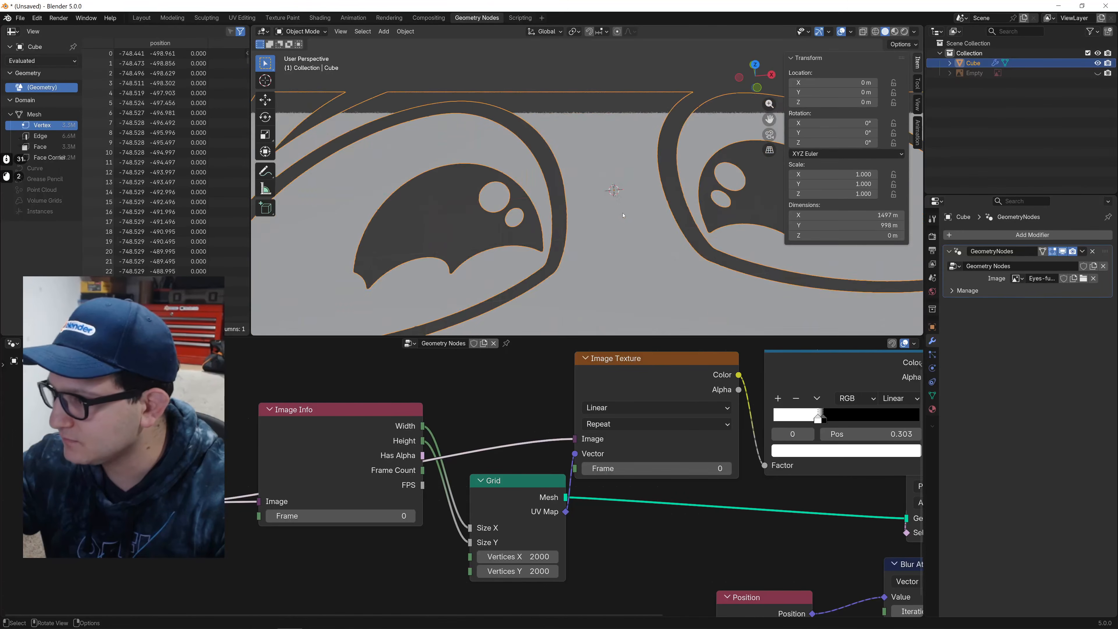
Set the 3D view's clip End to 10000 m and check the full cartoon eyes cut-out.
scroll(623, 215, down, 4)
scroll(622, 215, up, 4)
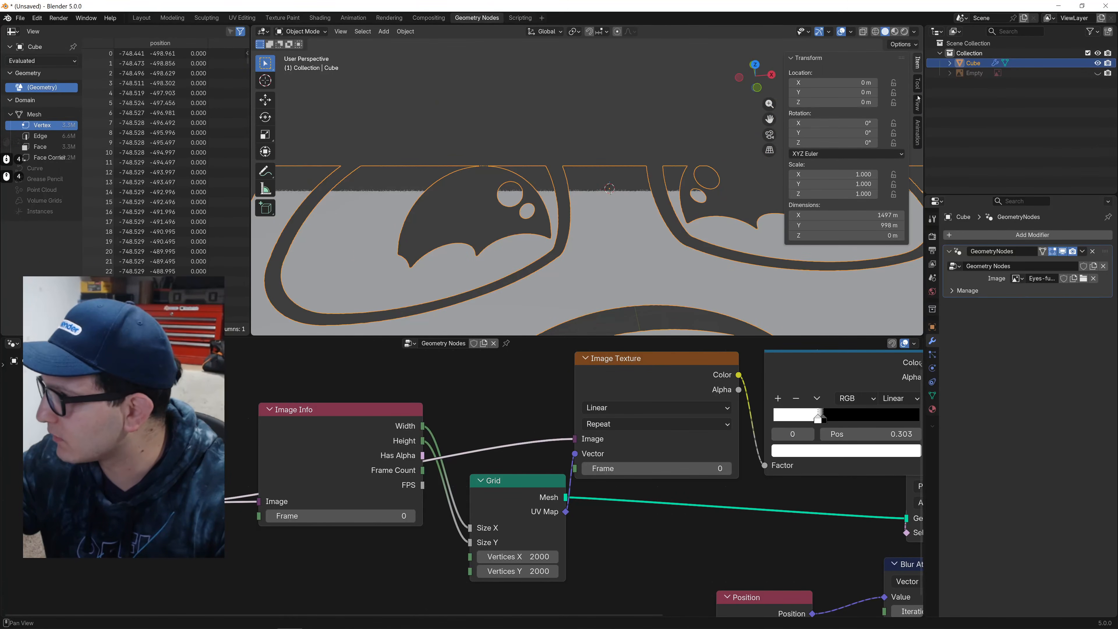
click(918, 101)
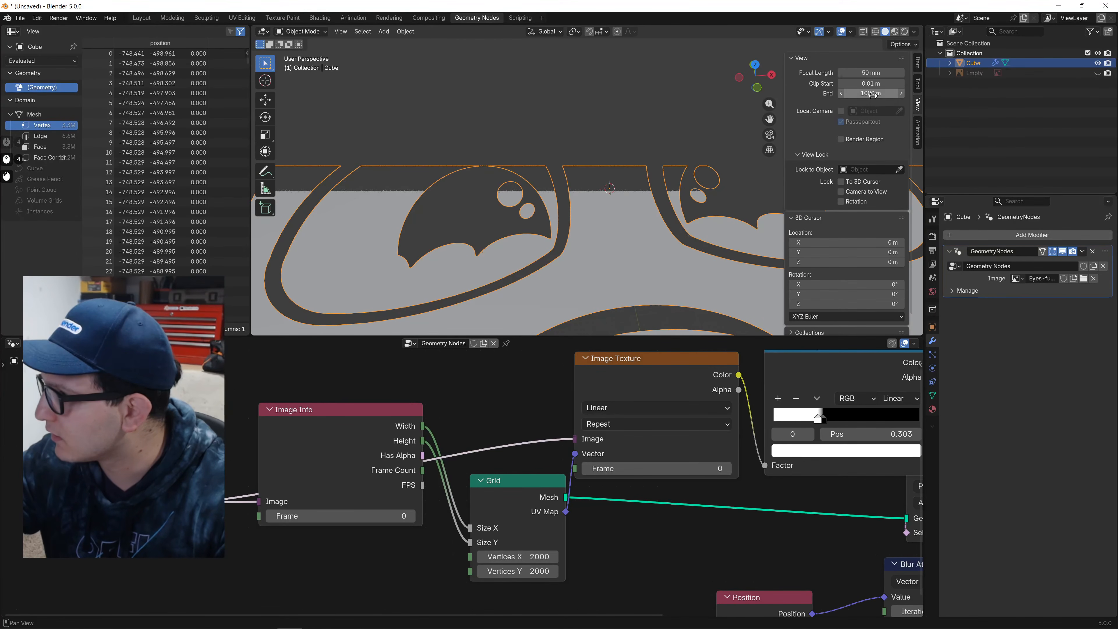
drag(867, 95, 881, 94)
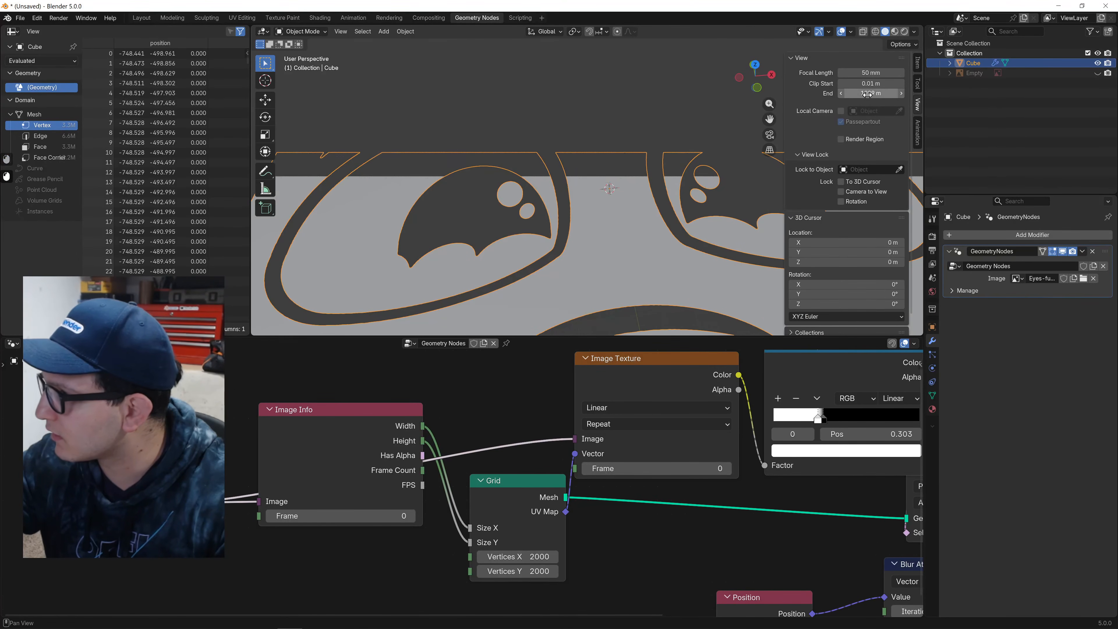
click(867, 94)
text(10000)
key(Return)
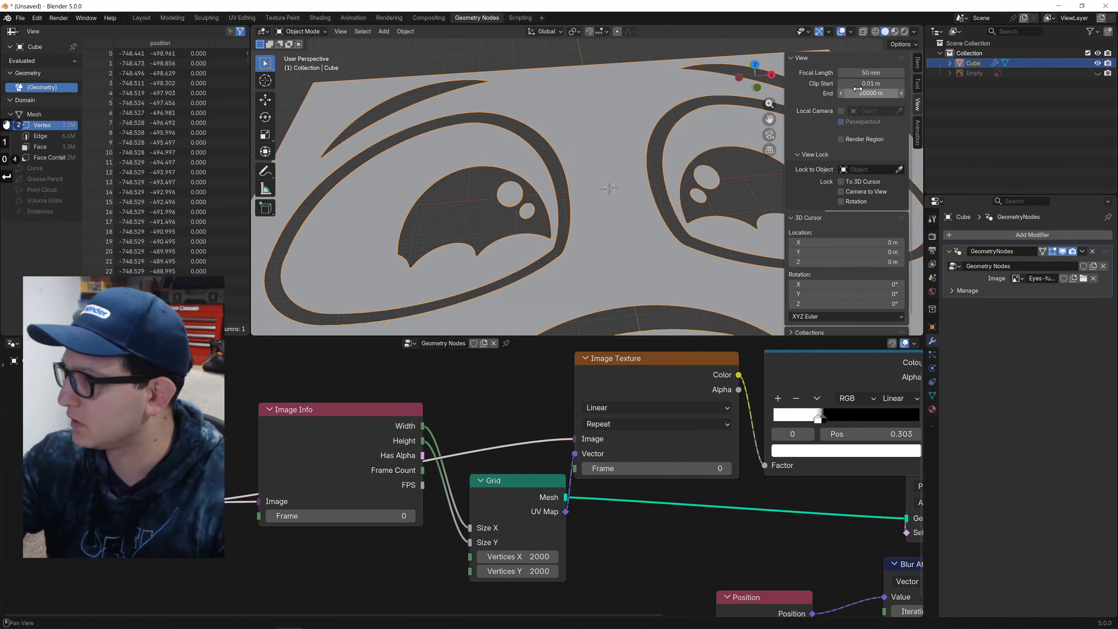
scroll(618, 227, down, 4)
middle_drag(617, 227, 611, 221)
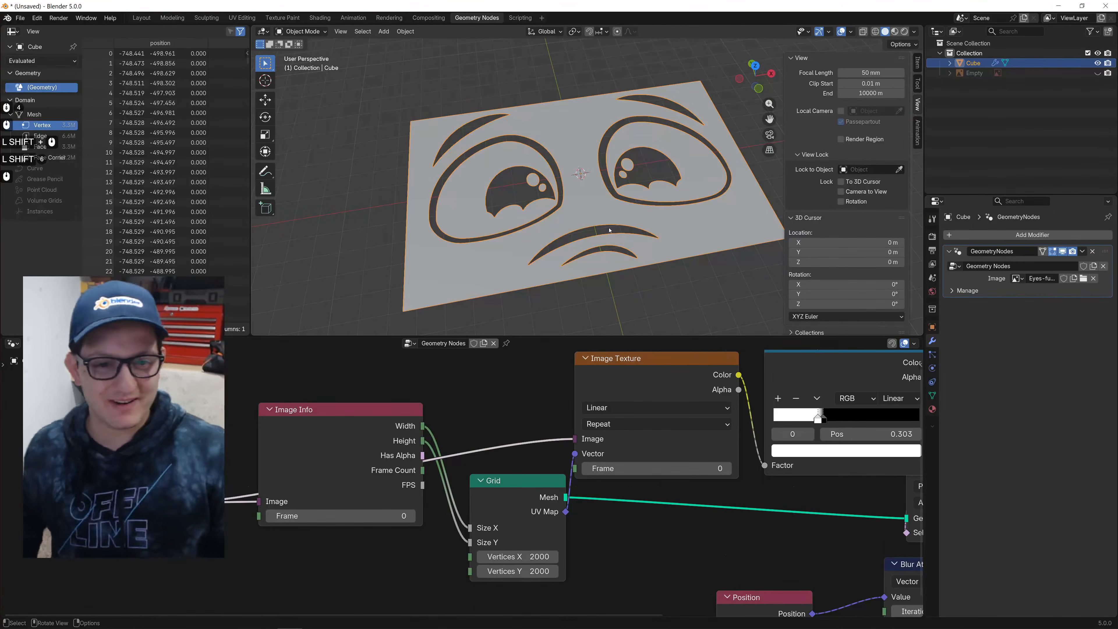
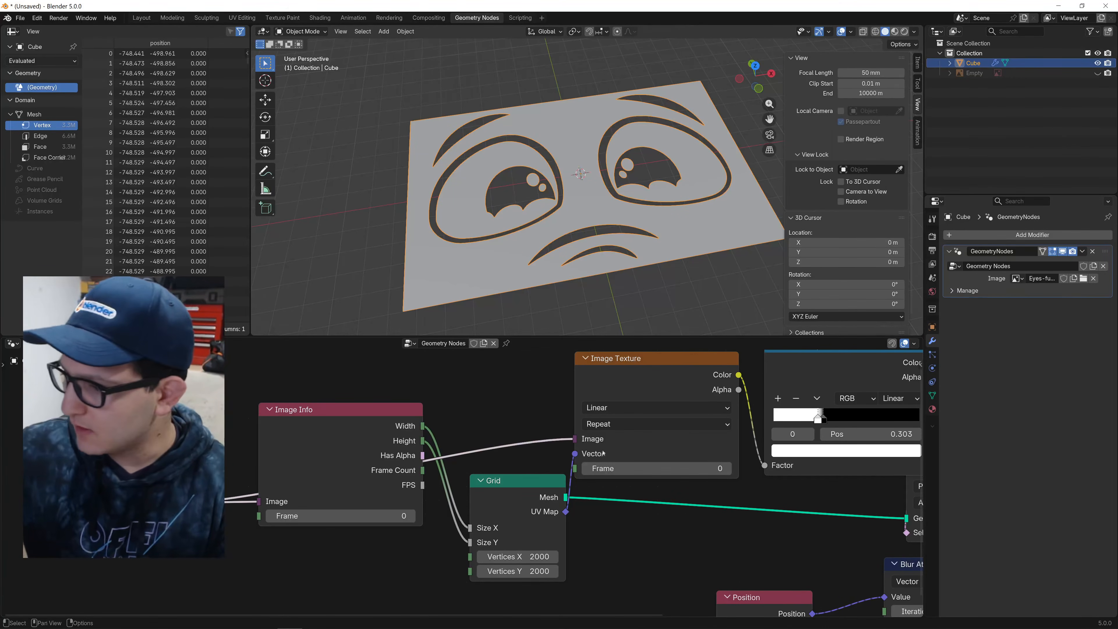
Replace the modifier's Image input with blender_logo_no_socket_white.png from the Downloads folder.
click(1084, 278)
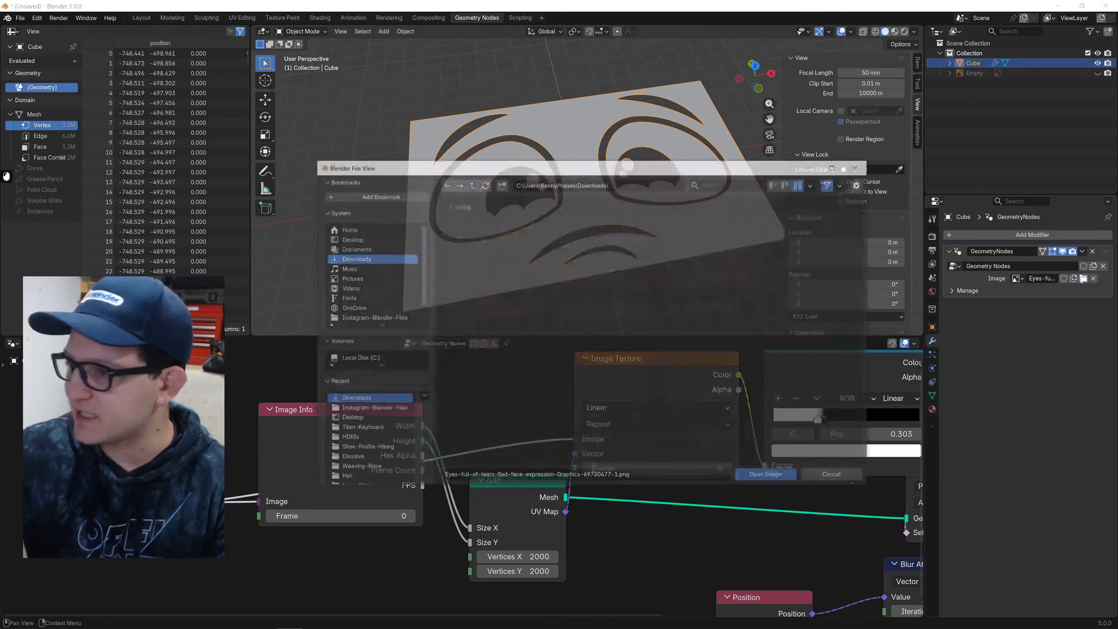
scroll(641, 298, down, 5)
scroll(640, 298, down, 10)
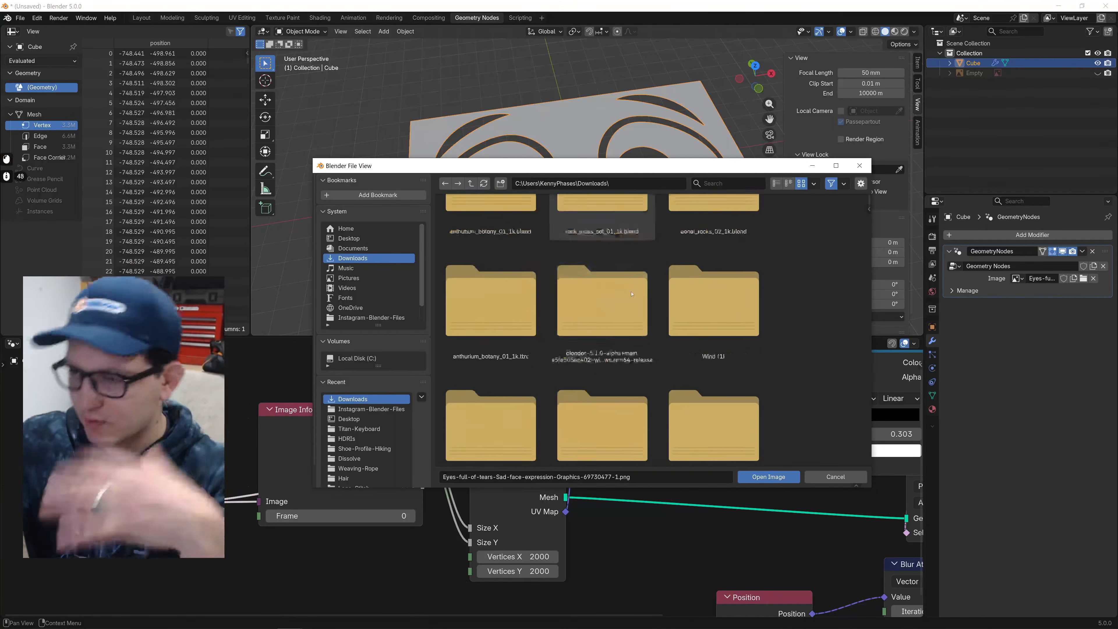
scroll(623, 308, down, 20)
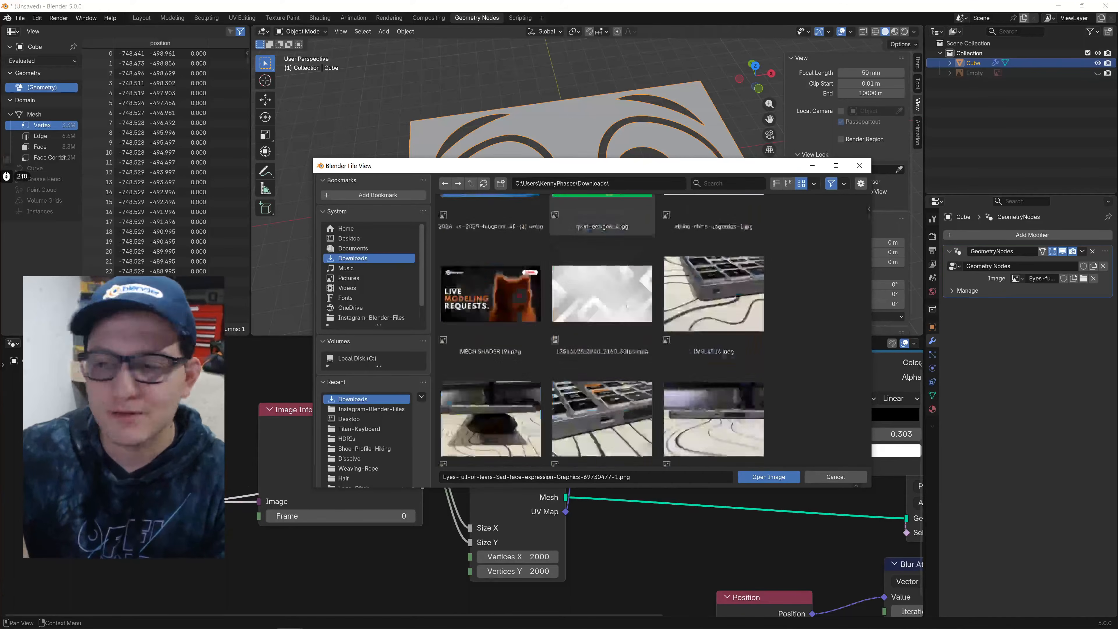
drag(868, 220, 865, 270)
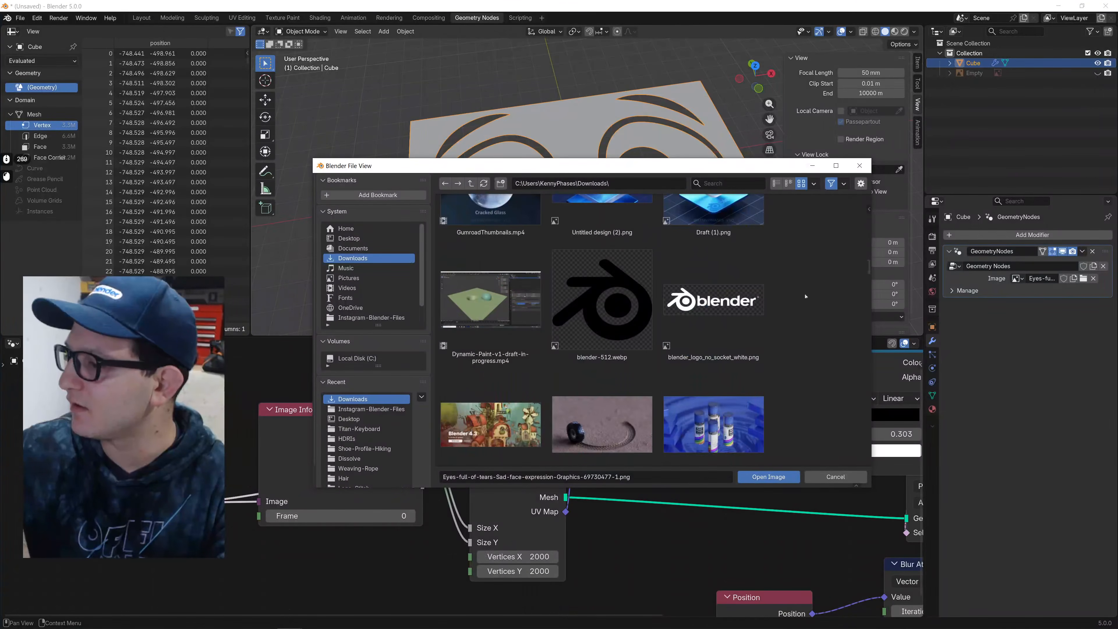
double_click(731, 303)
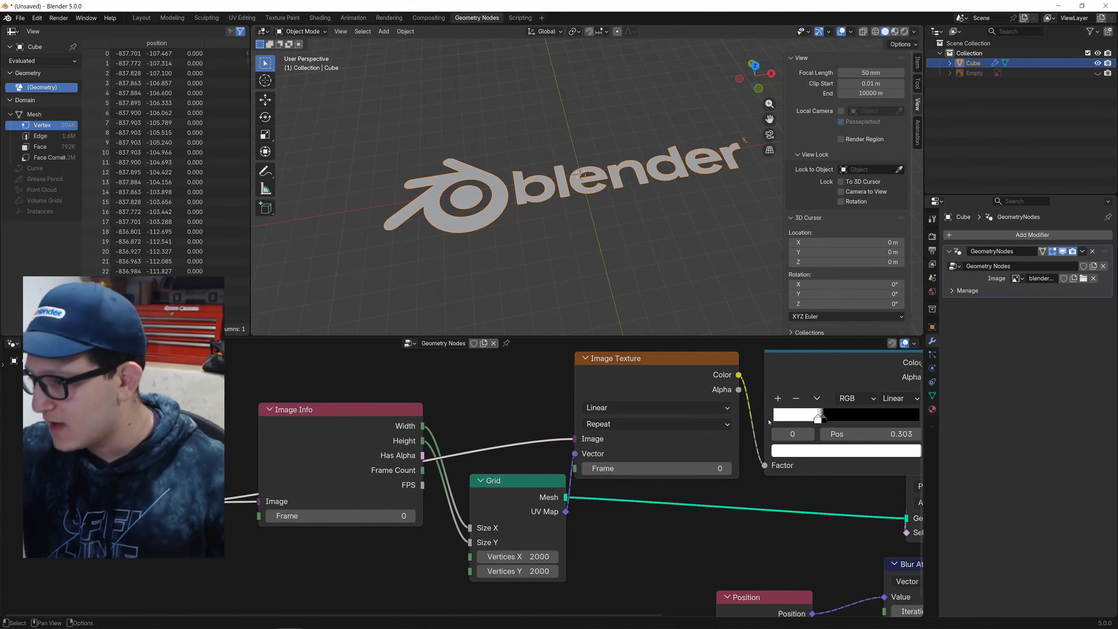
Examine the Blur Attribute node and the Blender logo cut-out's edges up close and as a whole.
middle_drag(776, 552, 535, 462)
scroll(612, 482, up, 6)
middle_drag(699, 484, 359, 451)
scroll(443, 435, down, 1)
drag(443, 435, 461, 433)
scroll(484, 444, up, 6)
middle_drag(488, 446, 500, 461)
scroll(554, 185, up, 5)
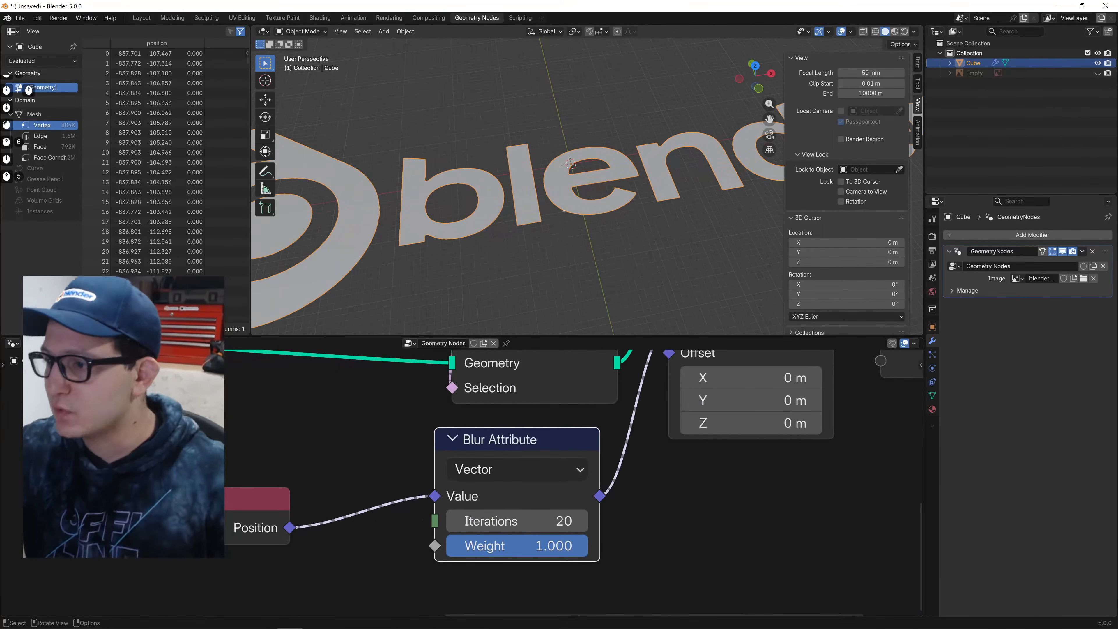
middle_drag(554, 184, 583, 179)
shift+middle_drag(462, 229, 543, 170)
scroll(543, 171, up, 1)
scroll(542, 170, down, 5)
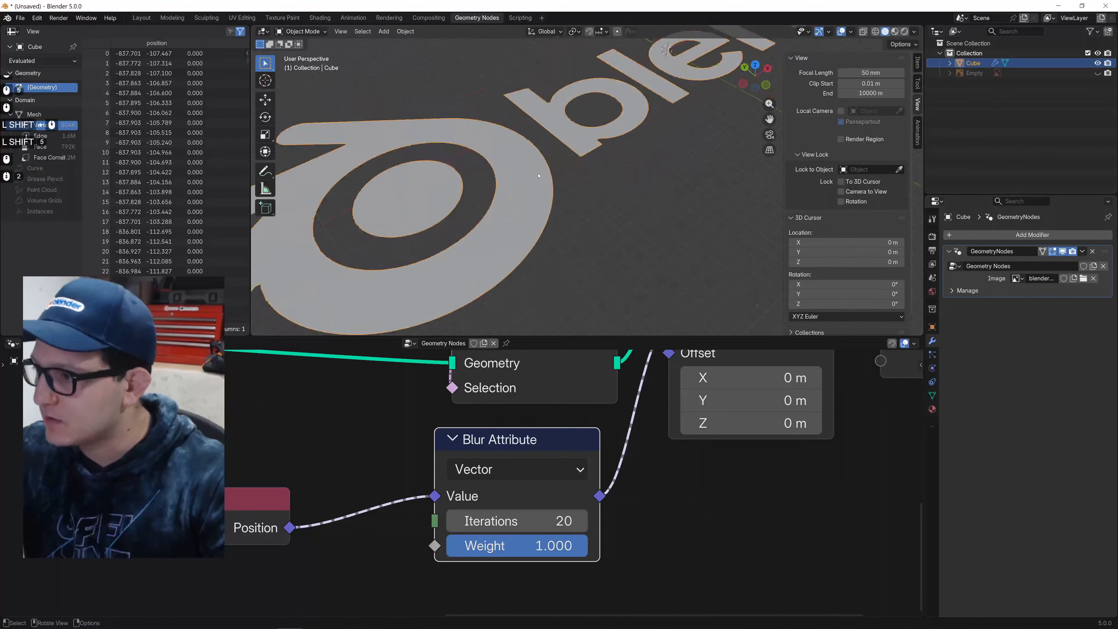
middle_drag(666, 150, 639, 152)
shift+middle_drag(642, 210, 614, 237)
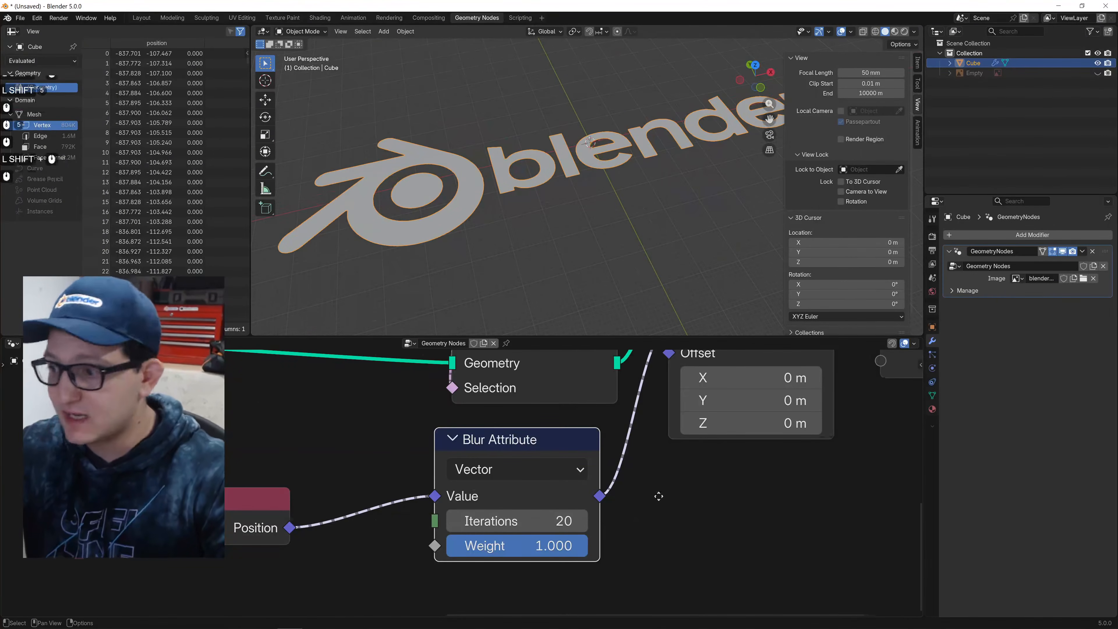
Examine the mesh density of the logo cut-out in wireframe, then return to solid shading.
middle_drag(748, 397, 369, 505)
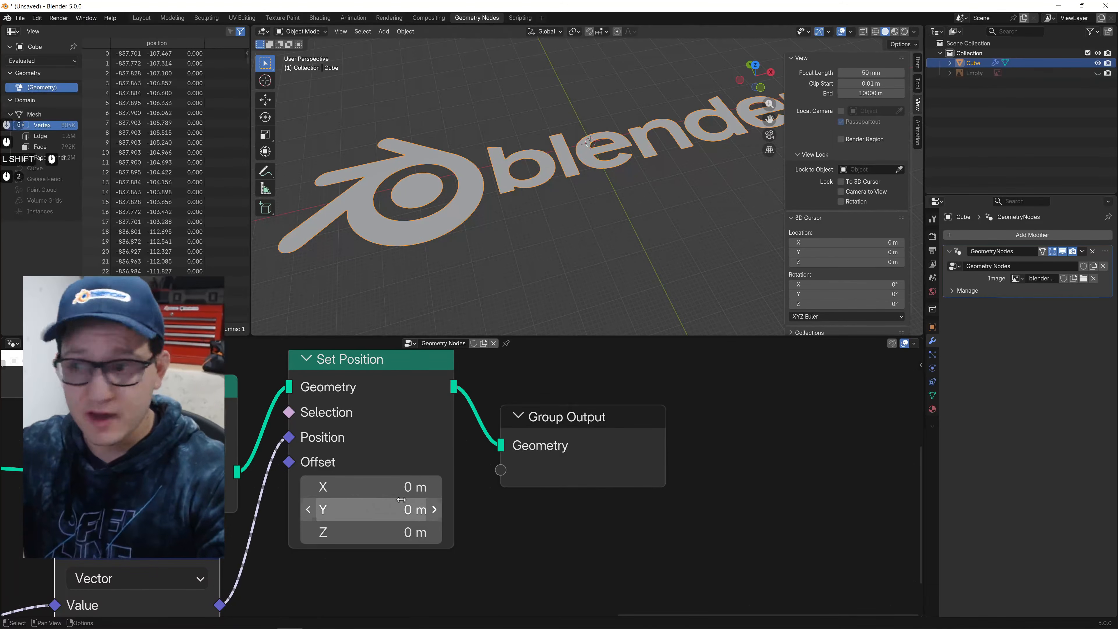
key(z)
click(475, 237)
scroll(472, 213, up, 3)
scroll(654, 279, up, 2)
mouse_move(471, 213)
shift+middle_down()
mouse_move(654, 280)
mouse_move(642, 160)
shift+middle_up()
scroll(634, 218, up, 3)
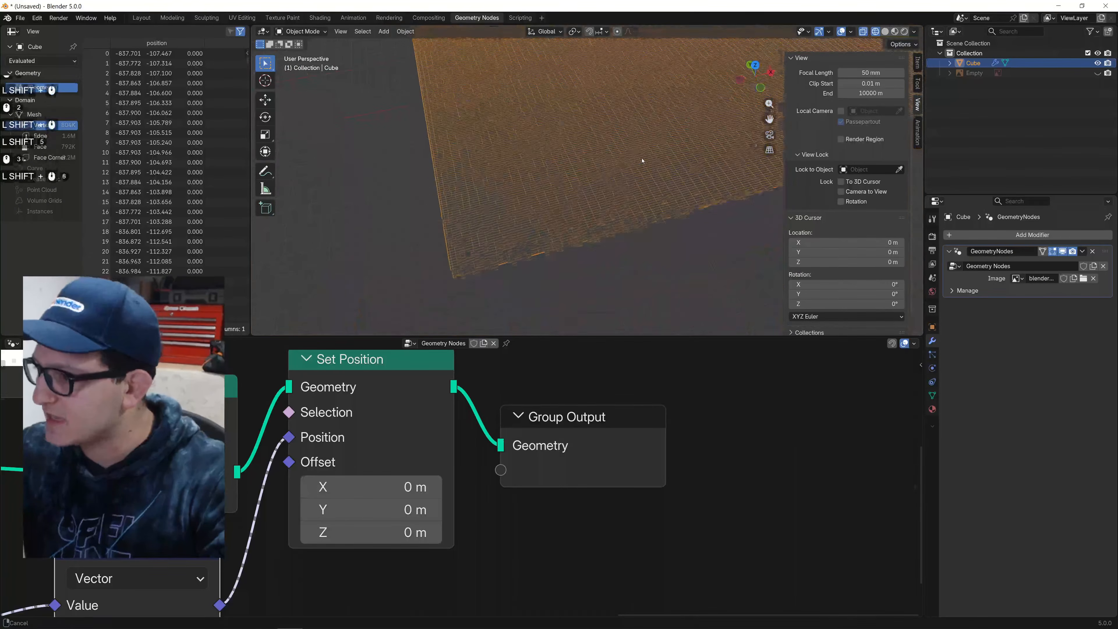
scroll(625, 191, down, 6)
key(z)
click(693, 217)
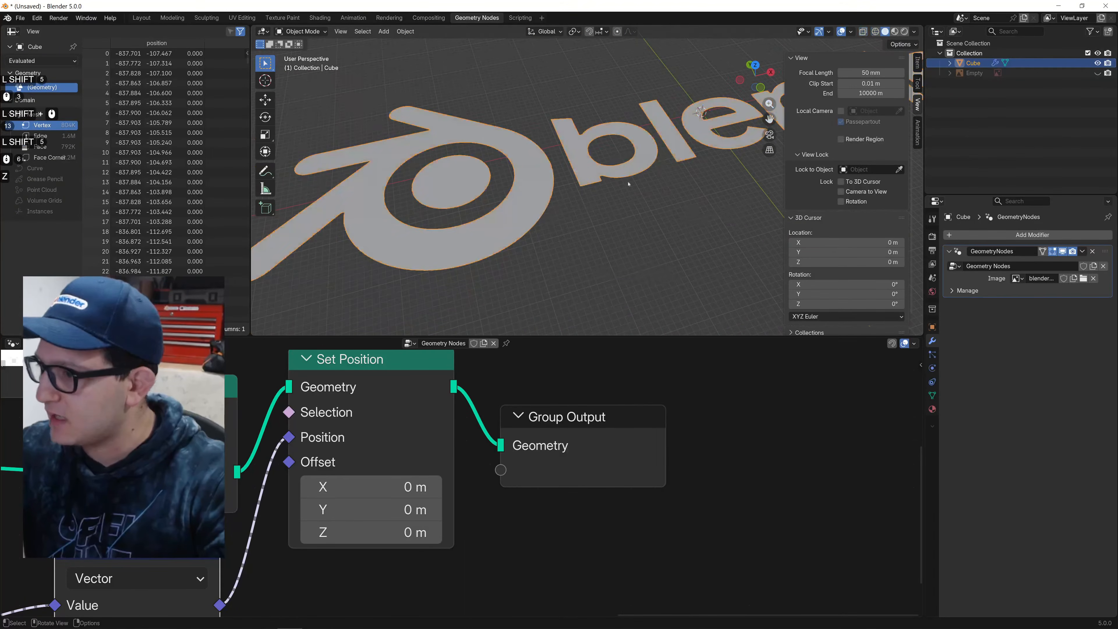
Make room before Group Output and insert a Merge by Distance node after Set Position.
middle_drag(675, 485, 694, 517)
drag(619, 474, 812, 464)
middle_drag(599, 408, 697, 421)
key(shift+a)
mouse_move(688, 422)
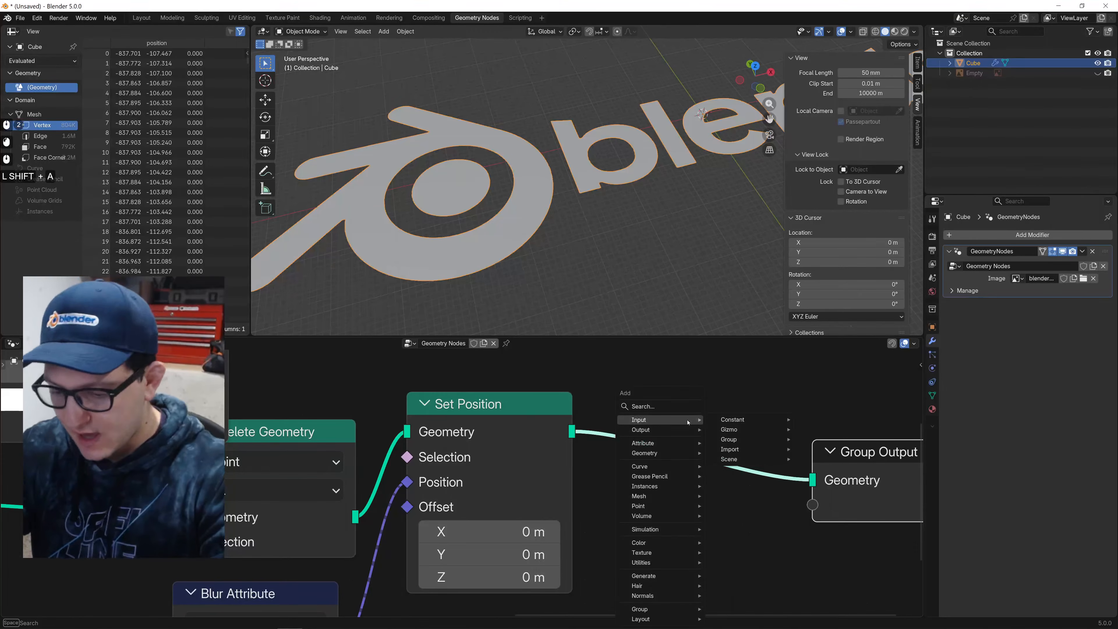
text(mere)
key(ctrl+a)
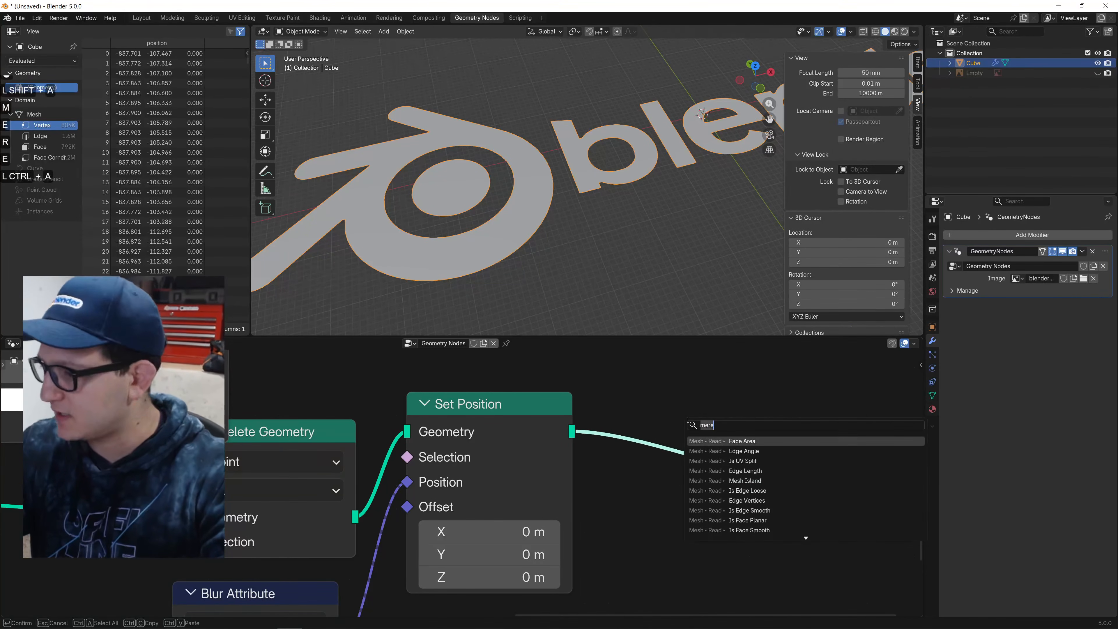
text(,)
key(BackSpace)
text(mee)
key(BackSpace)
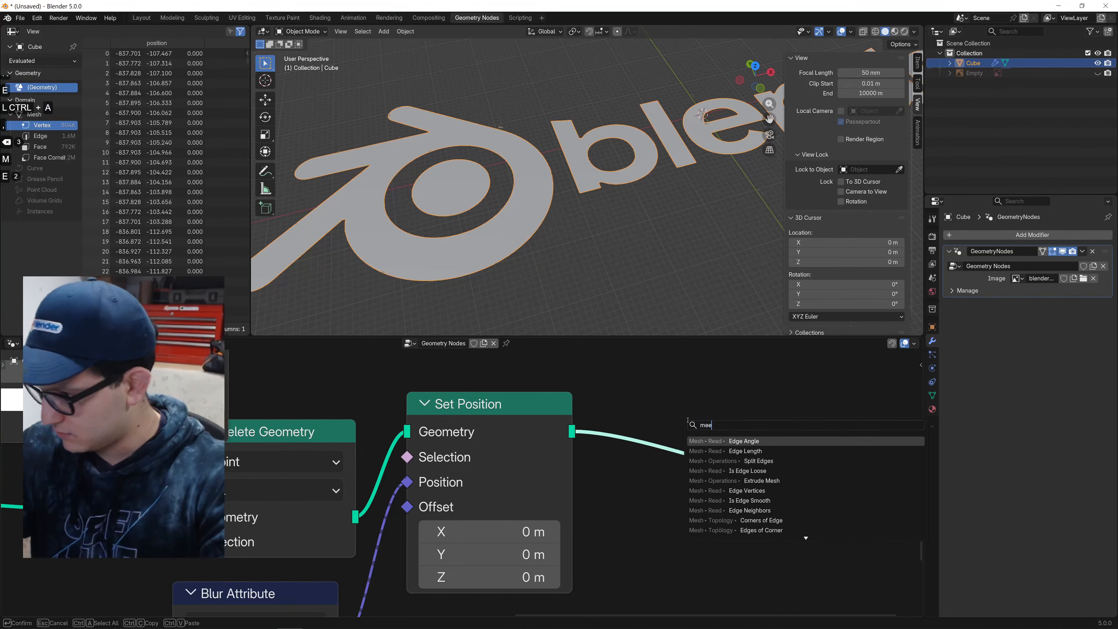
text(rge b)
key(Return)
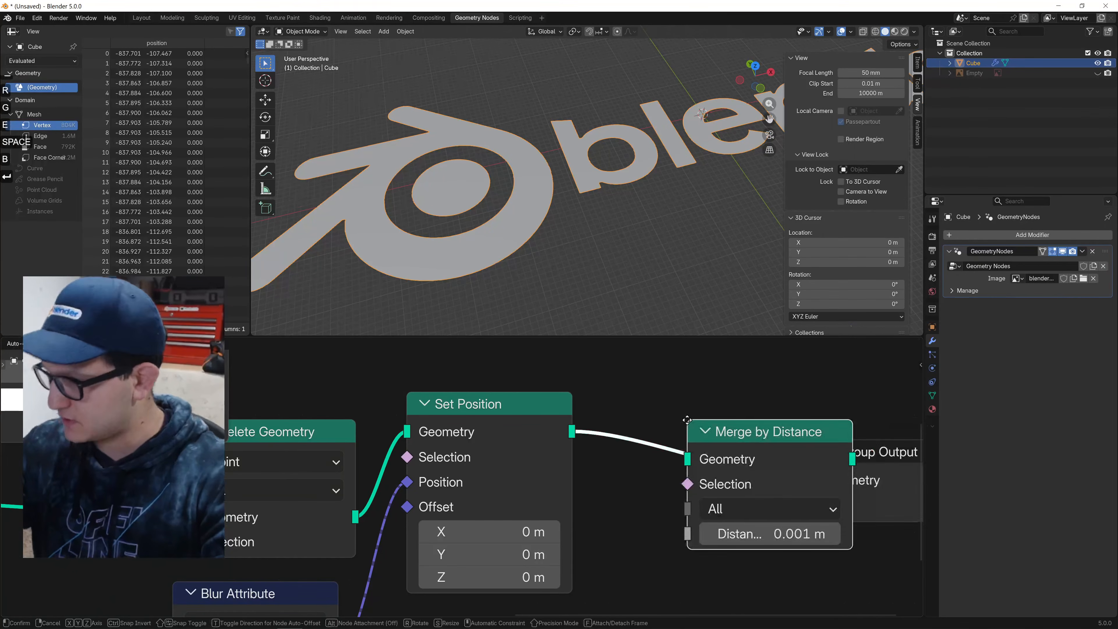
click(621, 403)
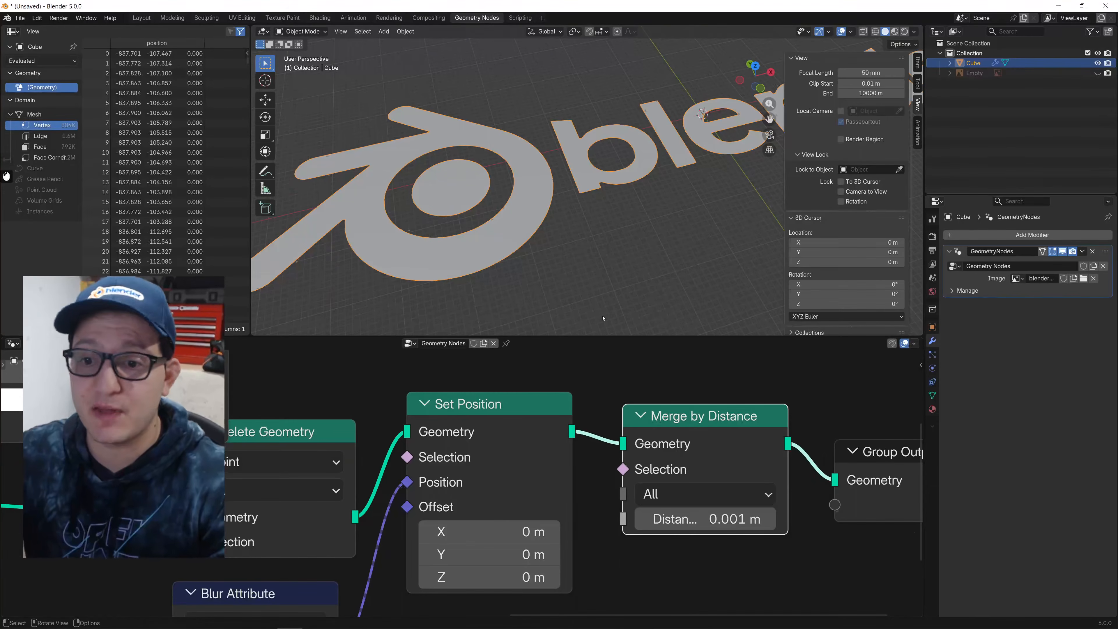
Try a Merge by Distance value of 0.1 m and check the letter b's mesh in wireframe.
click(734, 518)
text(.1)
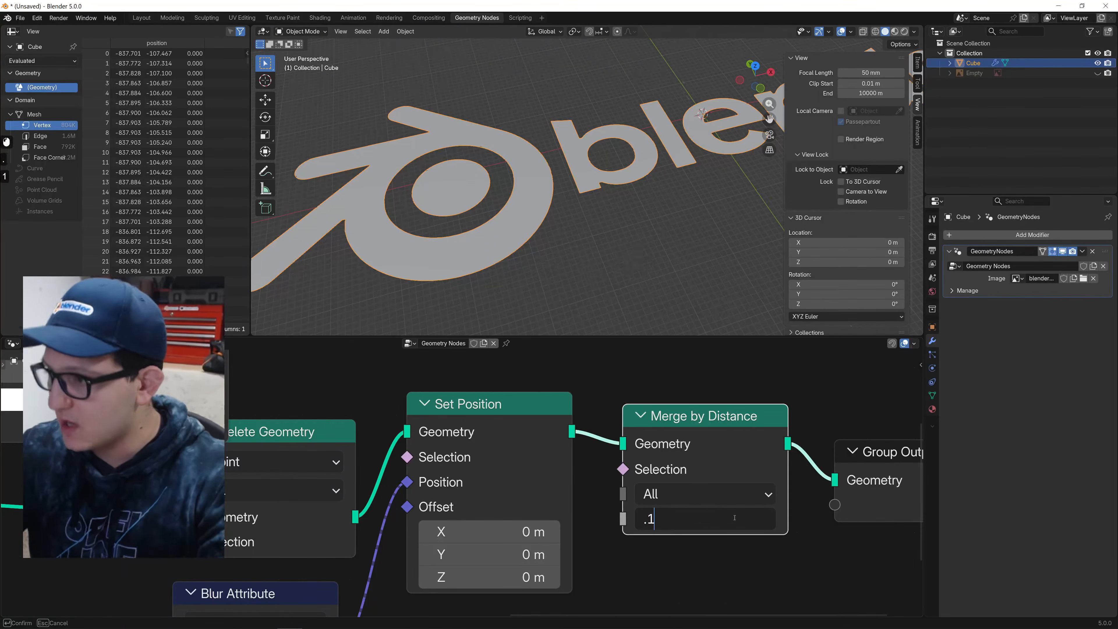
key(Return)
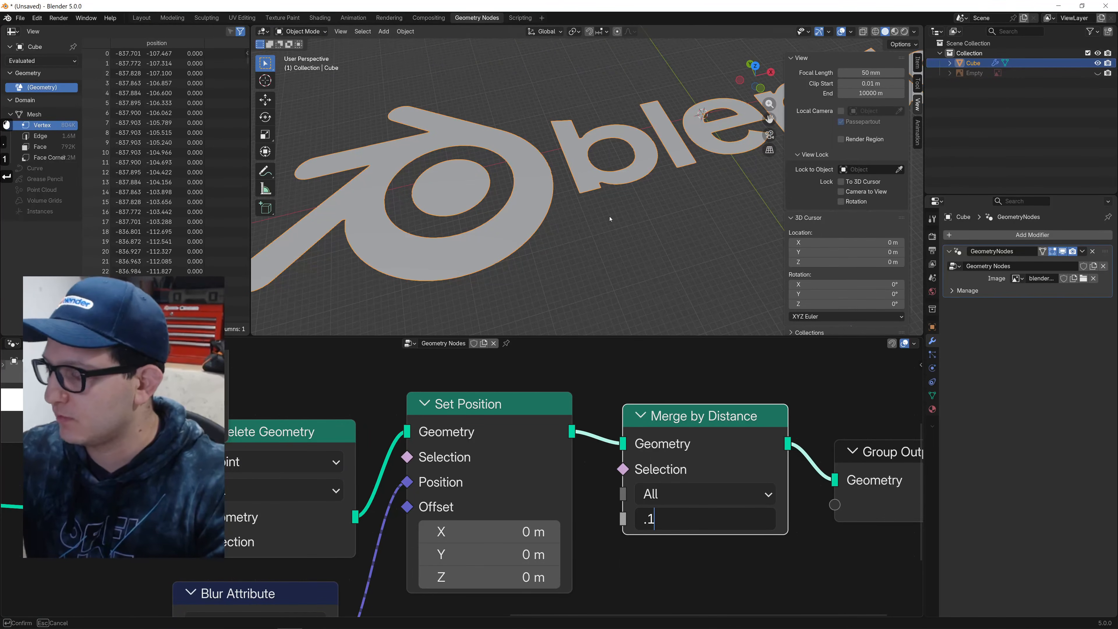
scroll(628, 211, up, 4)
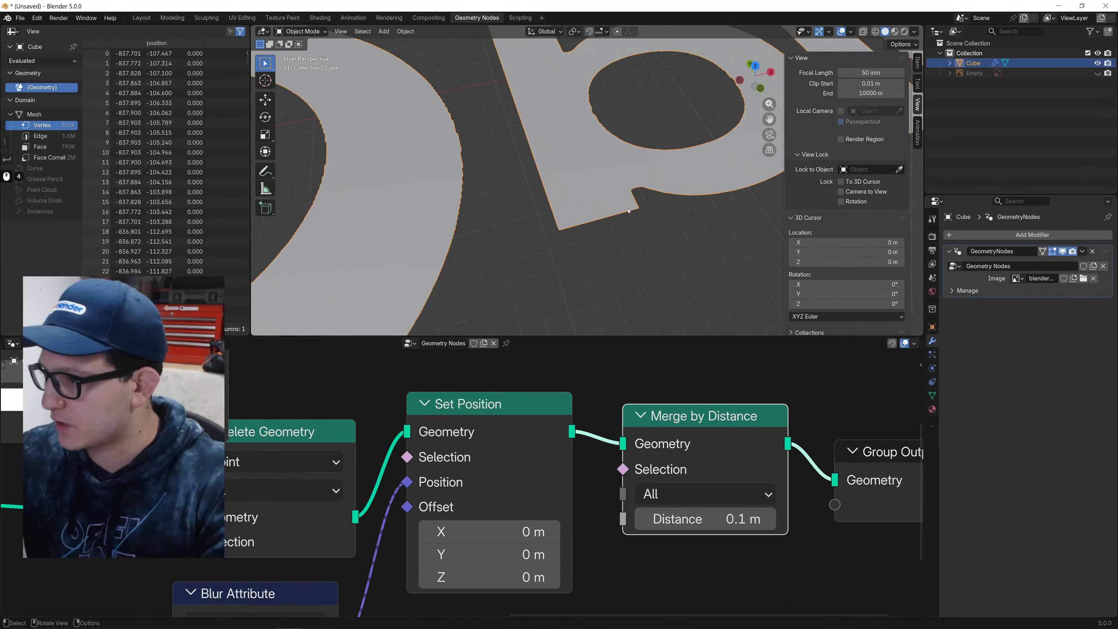
key(z)
scroll(594, 200, up, 3)
scroll(609, 264, down, 1)
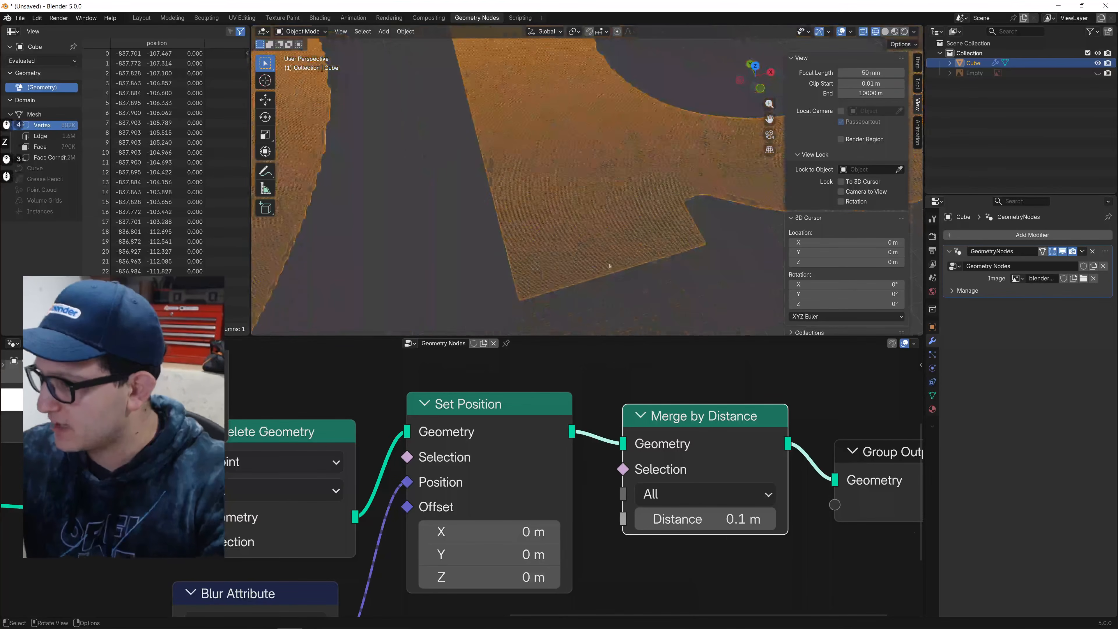
Try a Merge by Distance value of 0.5 m and inspect the wireframe of the logo and letters.
click(718, 512)
text(.5)
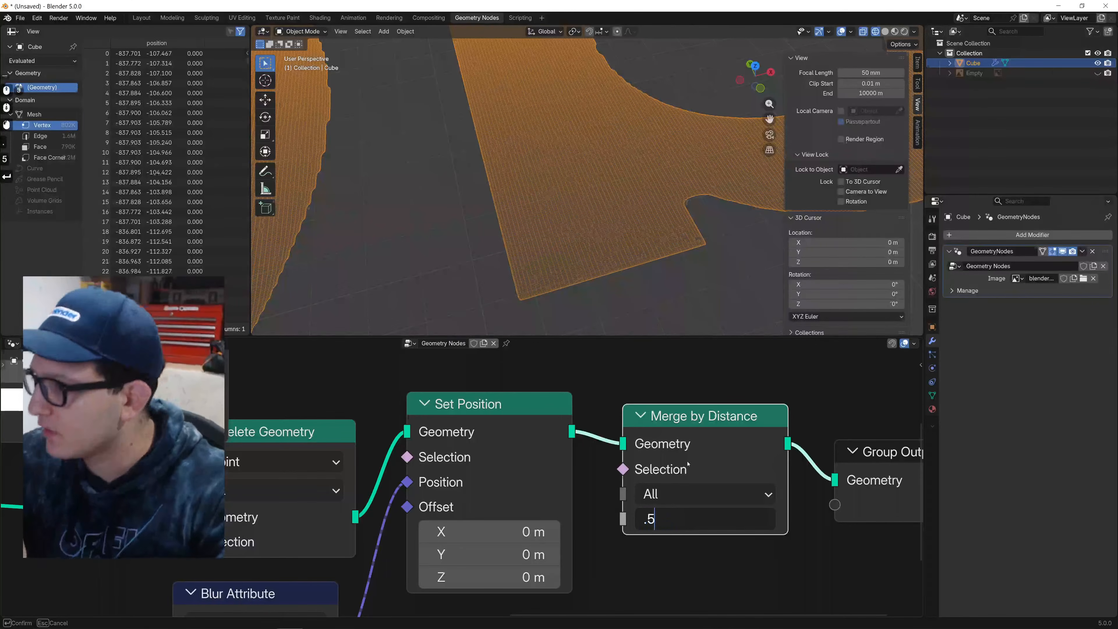
key(Return)
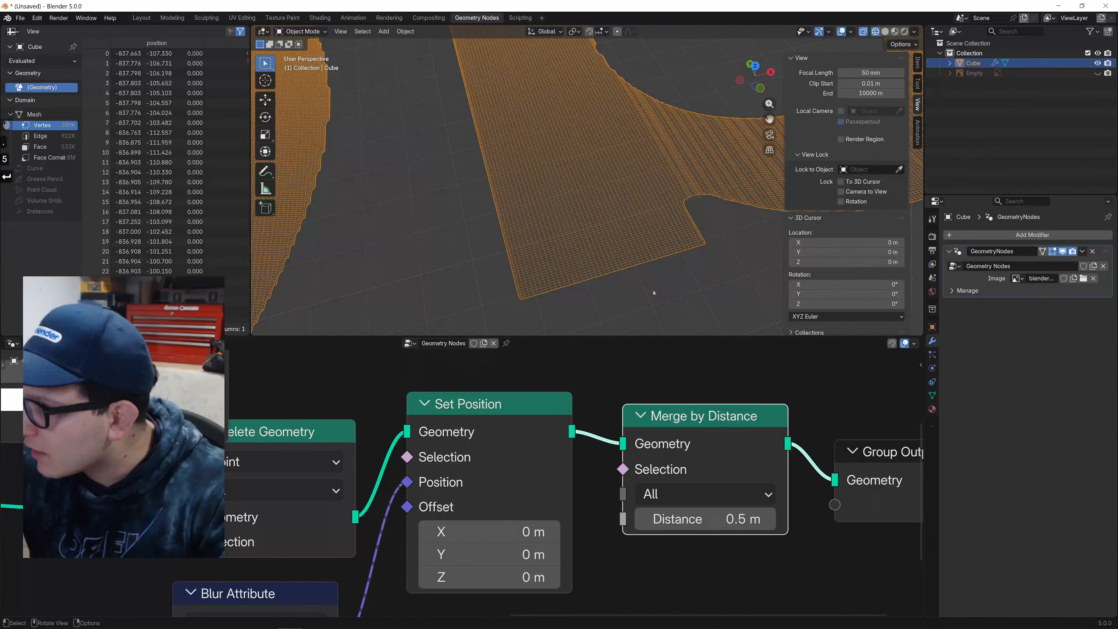
scroll(647, 285, up, 2)
scroll(654, 279, down, 2)
shift+middle_drag(605, 145, 548, 370)
scroll(584, 194, up, 1)
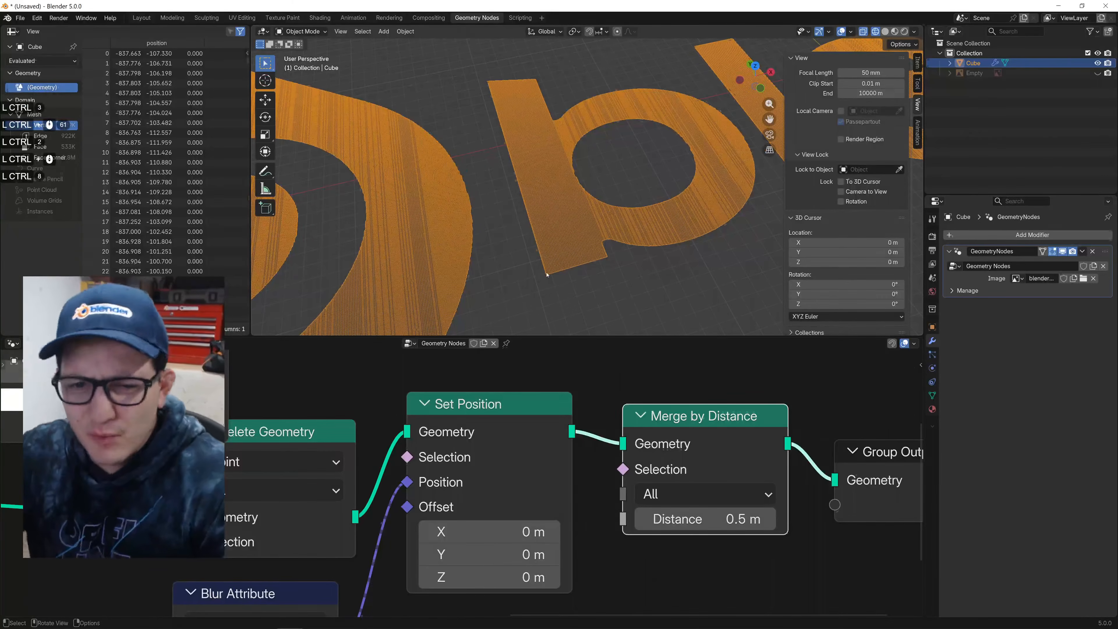
Duplicate Set Position between Merge by Distance and Group Output, and connect the Blur Attribute output to the copy's Position.
scroll(438, 403, down, 3)
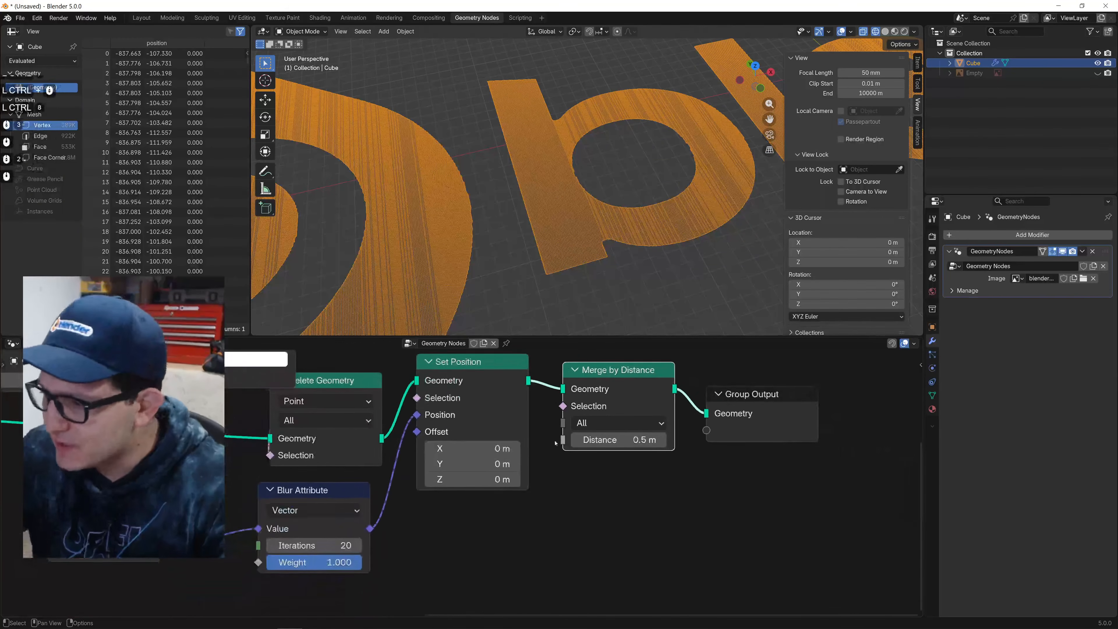
key(shift+d)
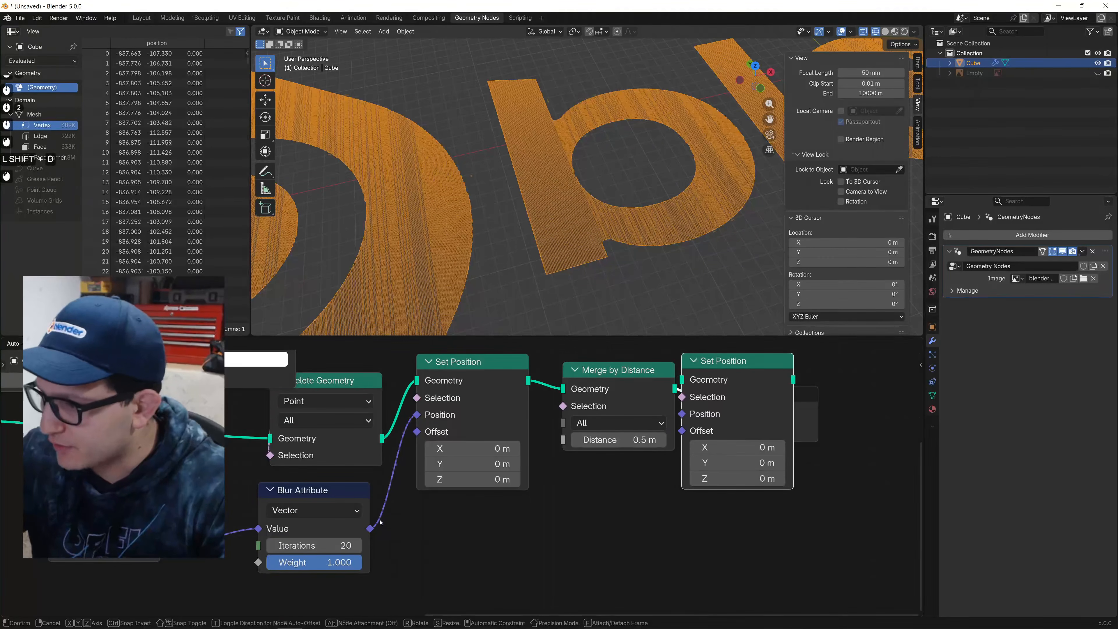
click(442, 527)
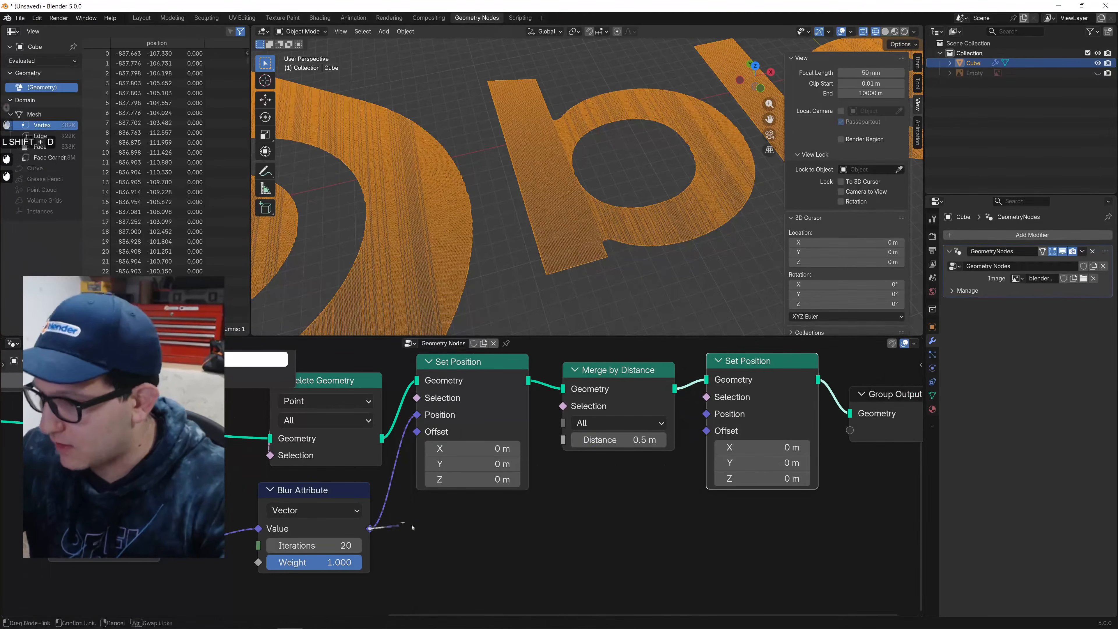
drag(370, 528, 697, 415)
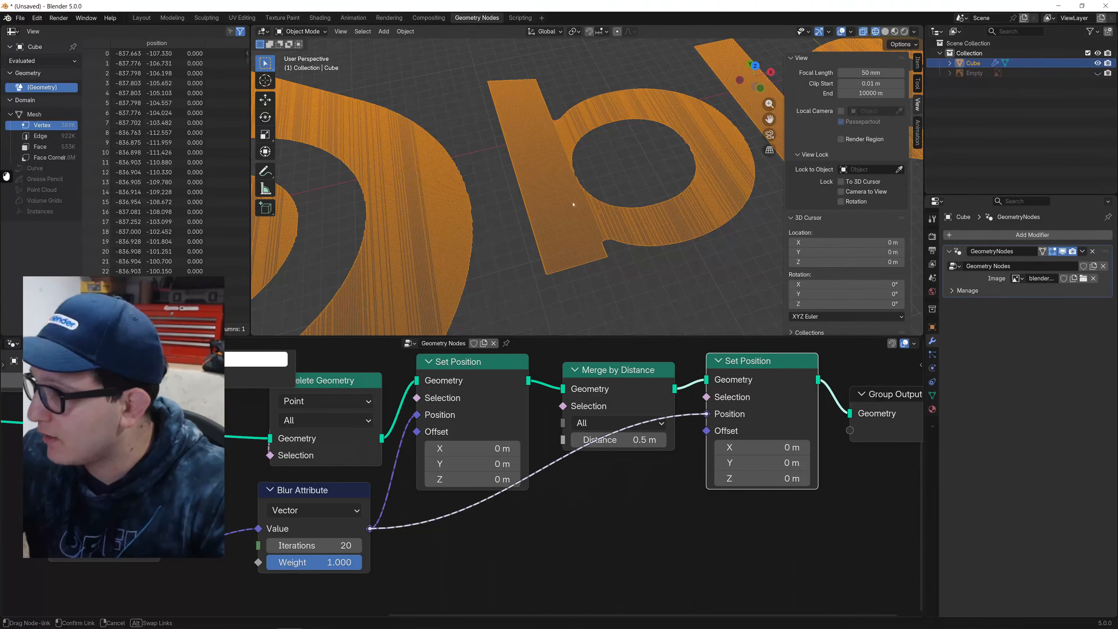
mouse_move(551, 183)
ctrl+middle_down()
mouse_move(554, 138)
mouse_move(545, 162)
ctrl+middle_up()
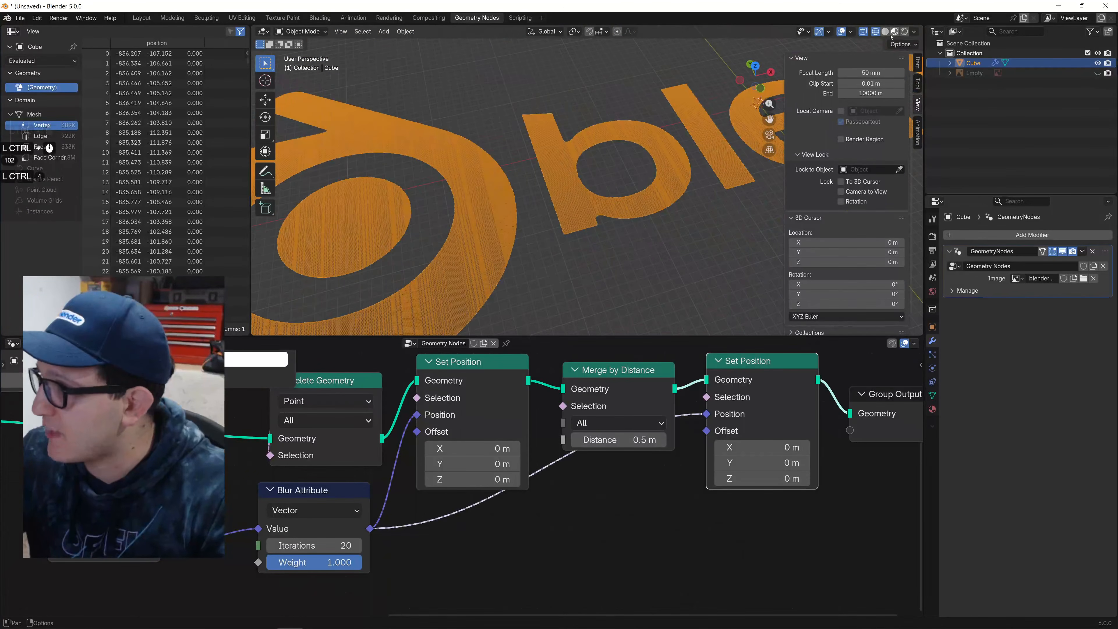
Set the Merge by Distance node's Distance to 1 m and check the logo in solid shading.
double_click(634, 440)
text(1)
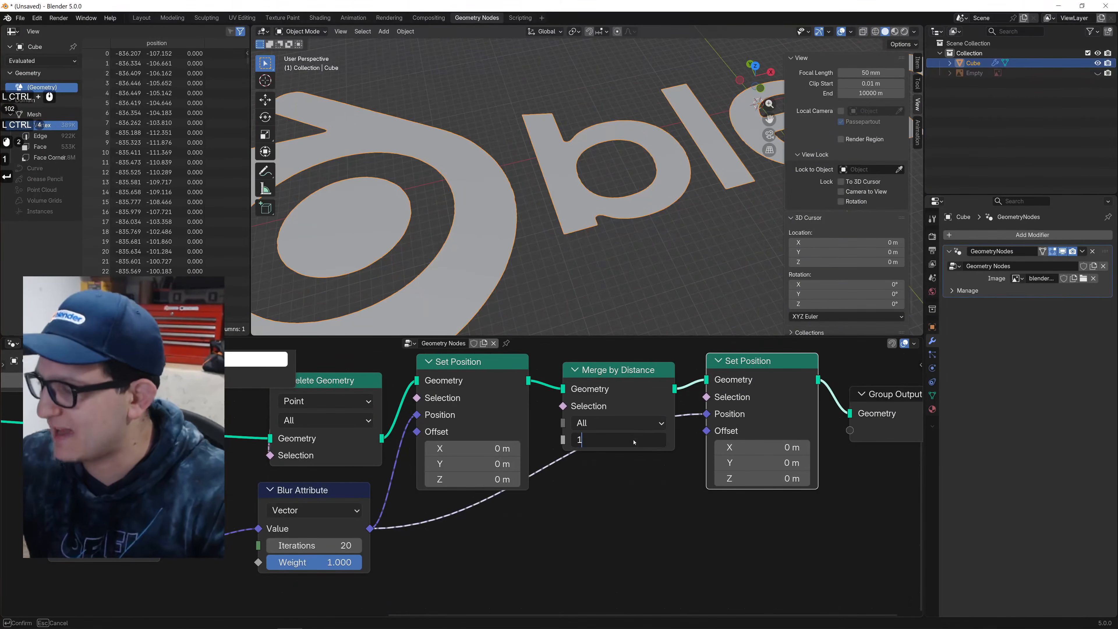
key(Return)
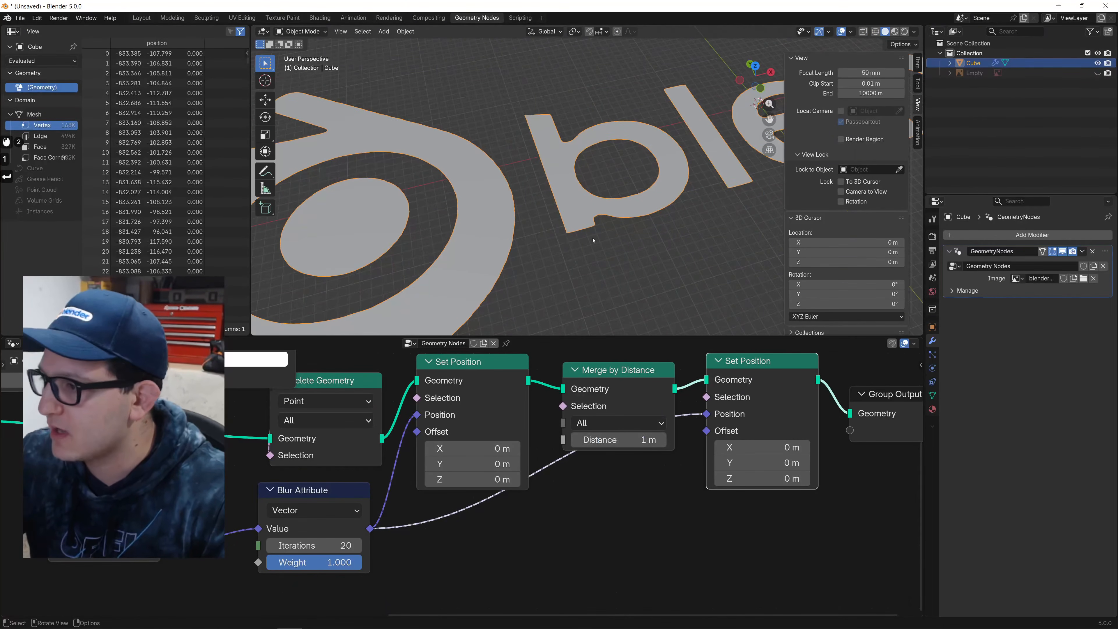
scroll(634, 219, down, 3)
mouse_move(634, 219)
shift+middle_down()
mouse_move(514, 248)
mouse_move(649, 233)
shift+middle_up()
mouse_move(648, 233)
ctrl+middle_down()
mouse_move(654, 130)
mouse_move(655, 180)
ctrl+middle_up()
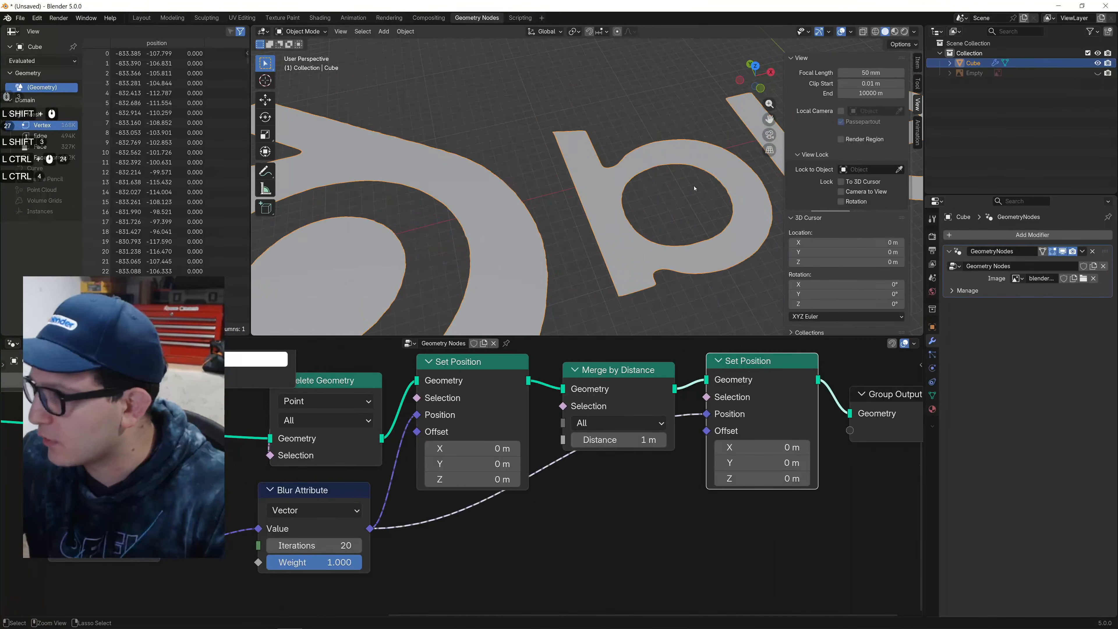
Examine the merged mesh in wireframe, then return to solid shading and view the logo's outlines.
key(z)
click(581, 196)
scroll(632, 251, up, 3)
scroll(632, 251, down, 3)
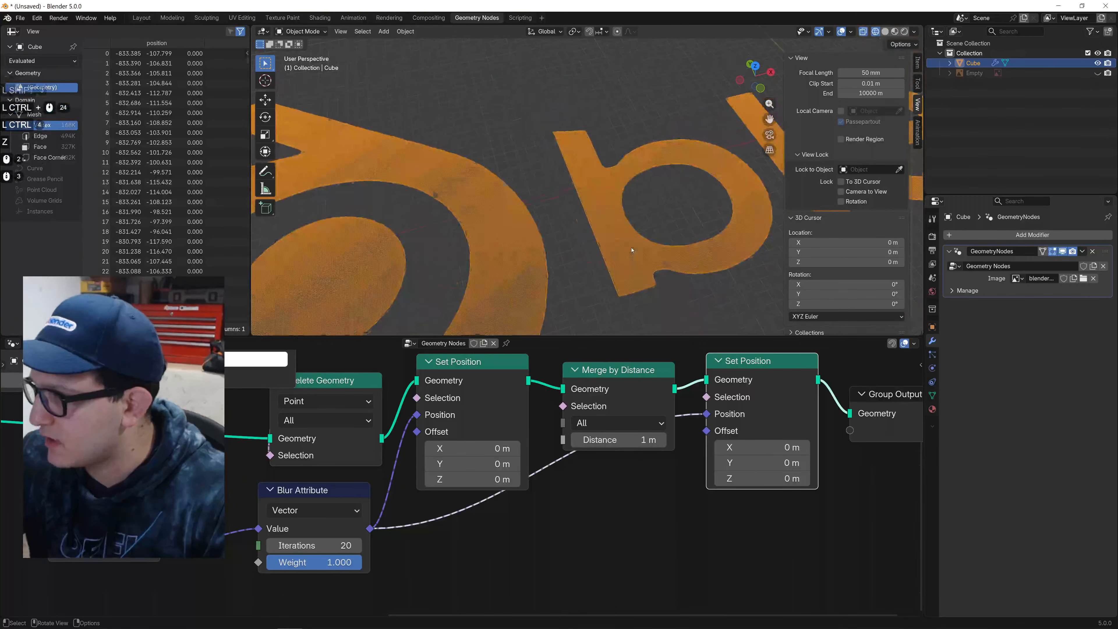
scroll(631, 251, up, 4)
scroll(631, 250, down, 10)
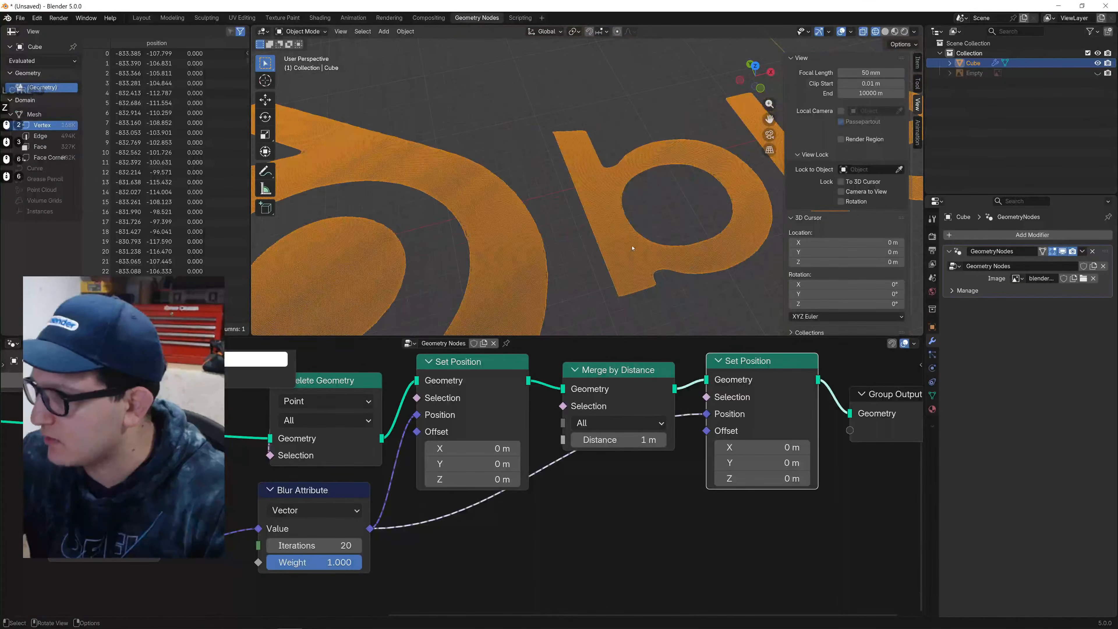
shift+middle_drag(632, 240, 634, 233)
key(z)
click(741, 242)
scroll(742, 242, down, 3)
shift+middle_drag(738, 244, 640, 225)
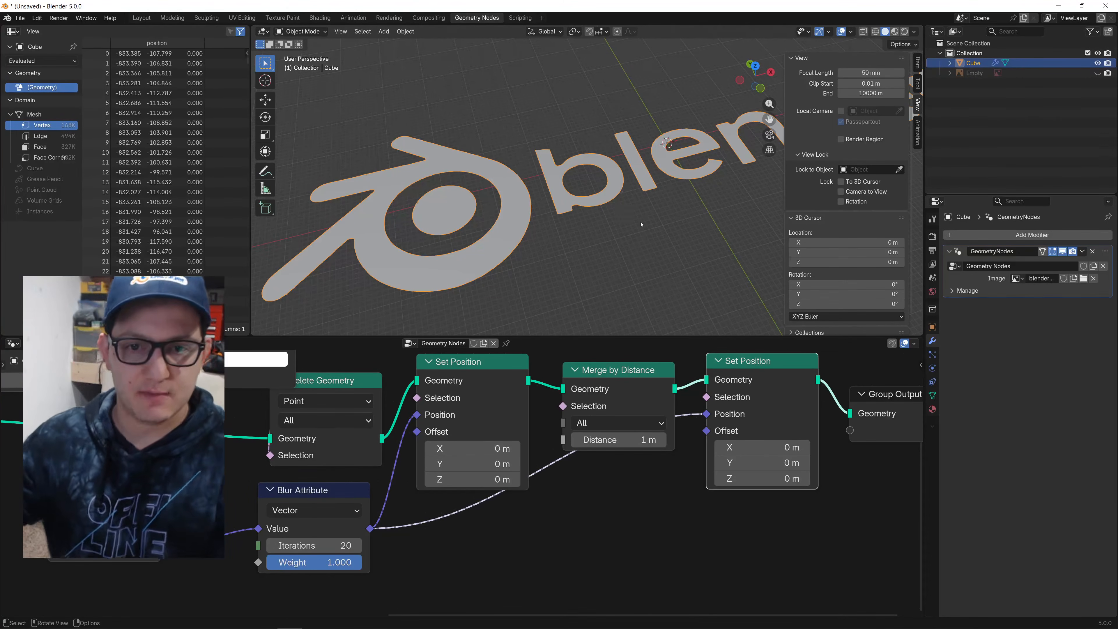
Start a new General file without saving the current one, and delete the default camera and light.
click(619, 220)
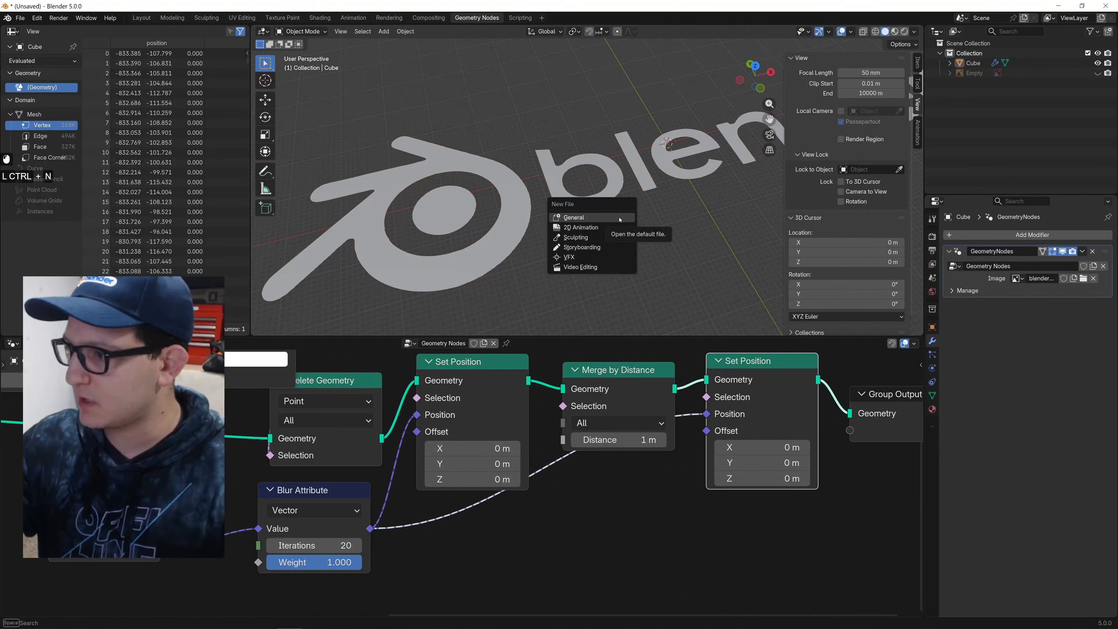
key(Return)
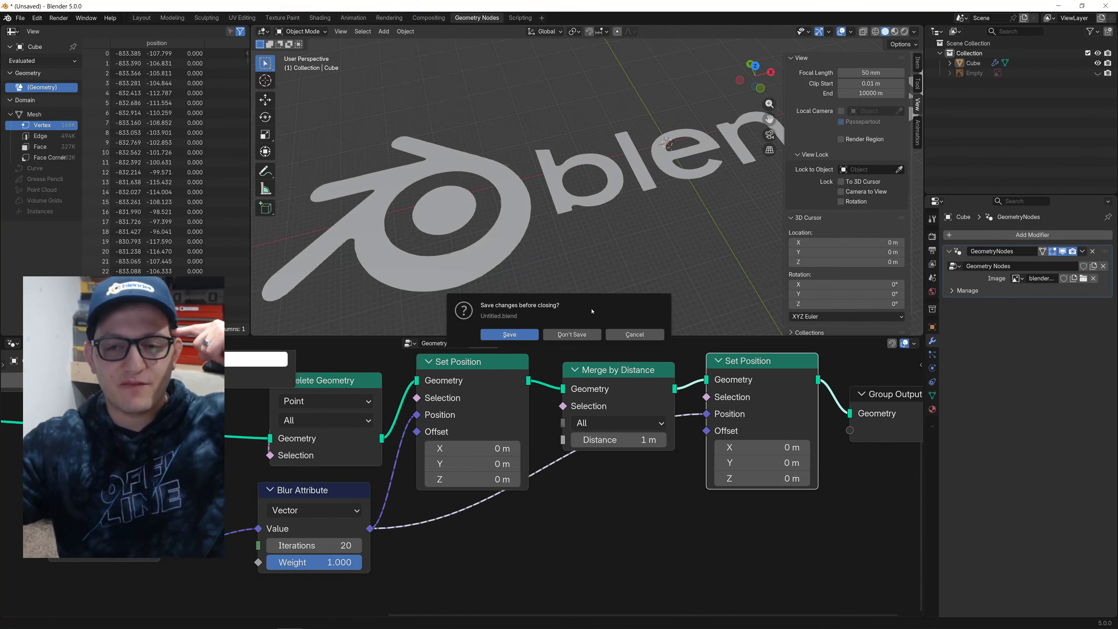
click(590, 335)
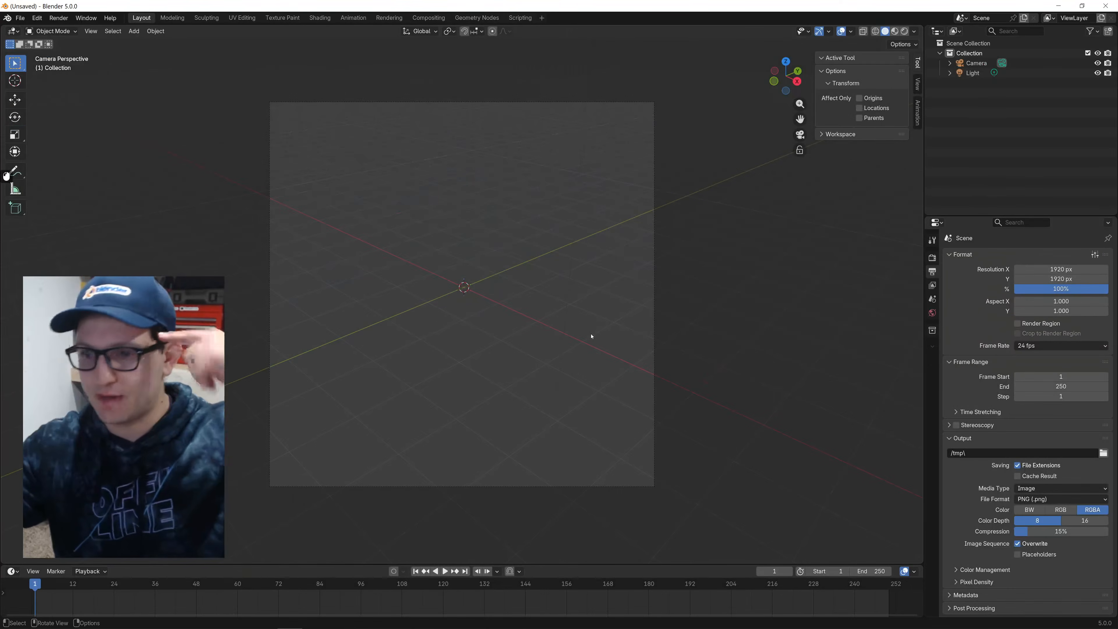
key(a)
key(x)
click(553, 321)
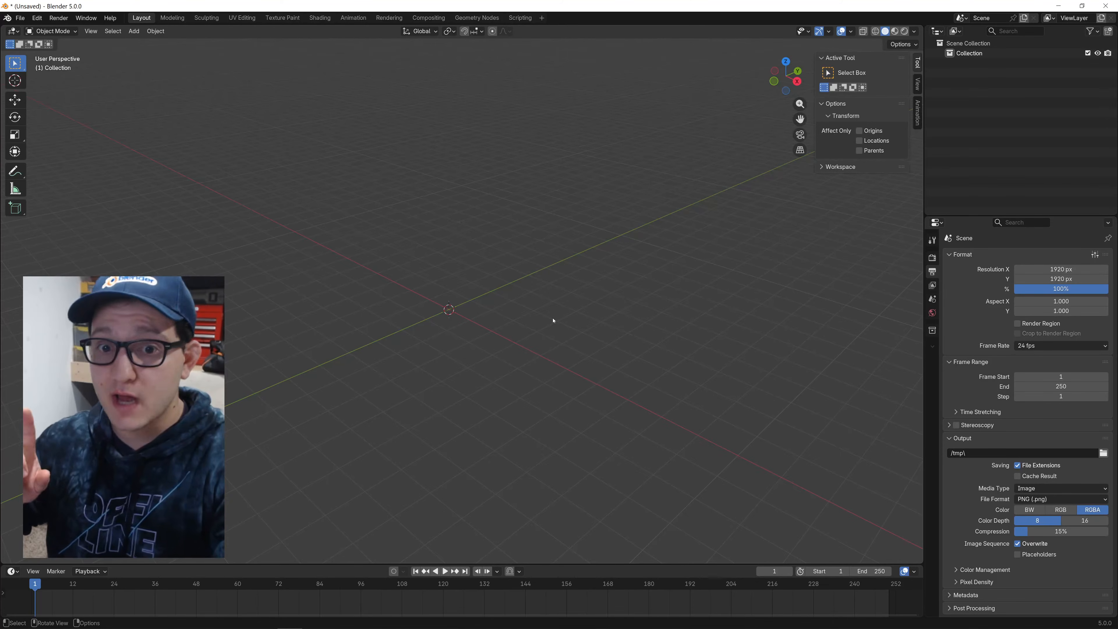
key(shift+a)
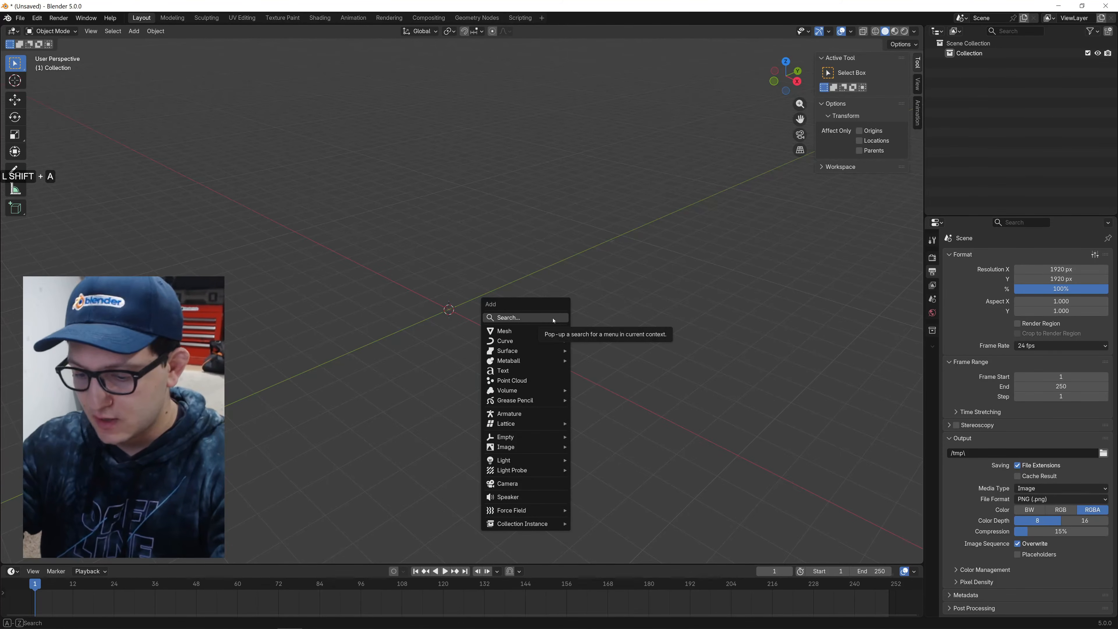
text(pla)
key(ctrl+a)
key(Escape)
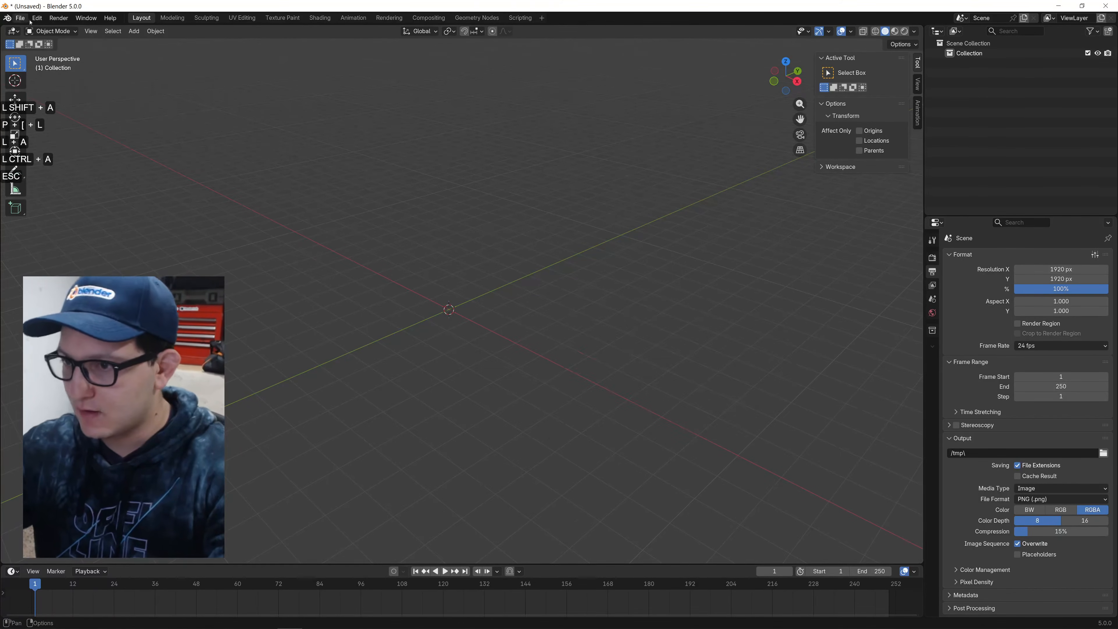
Start adding an image as a mesh plane and browse to the Downloads folder.
click(133, 31)
mouse_move(194, 159)
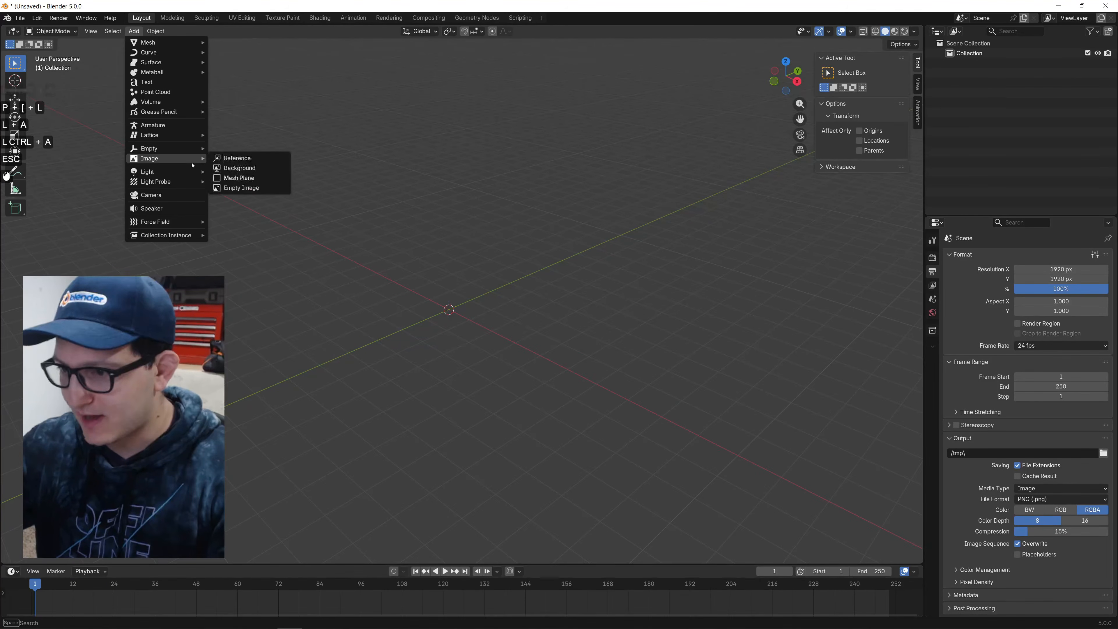
click(267, 178)
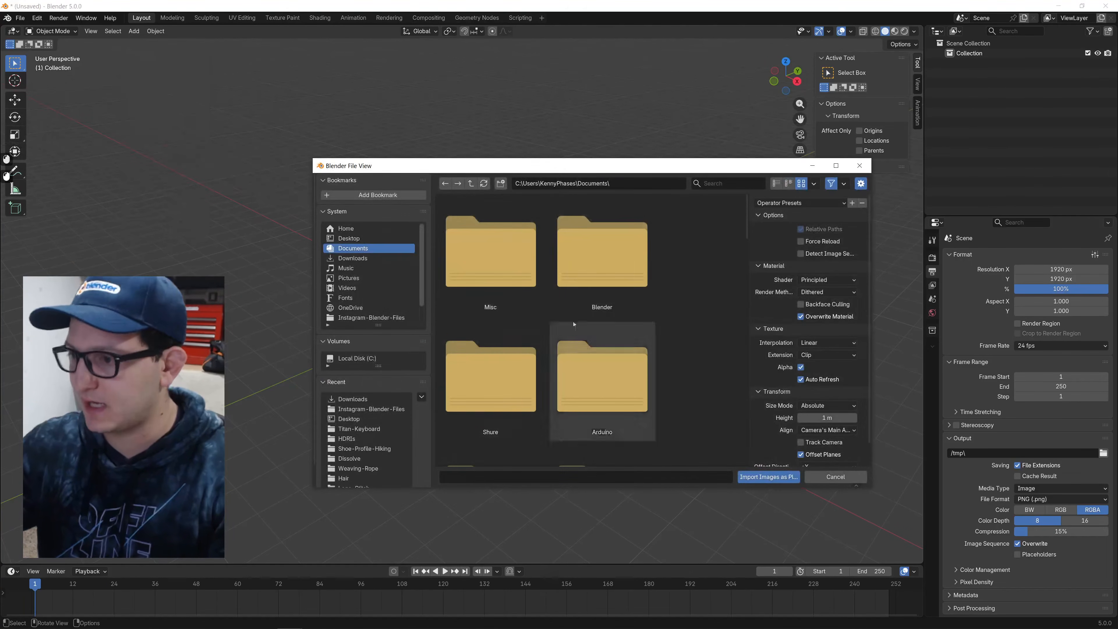
scroll(574, 325, down, 3)
click(353, 258)
Find Lava_lamp.webp among the Downloads images and import it as an image plane.
scroll(597, 352, down, 2)
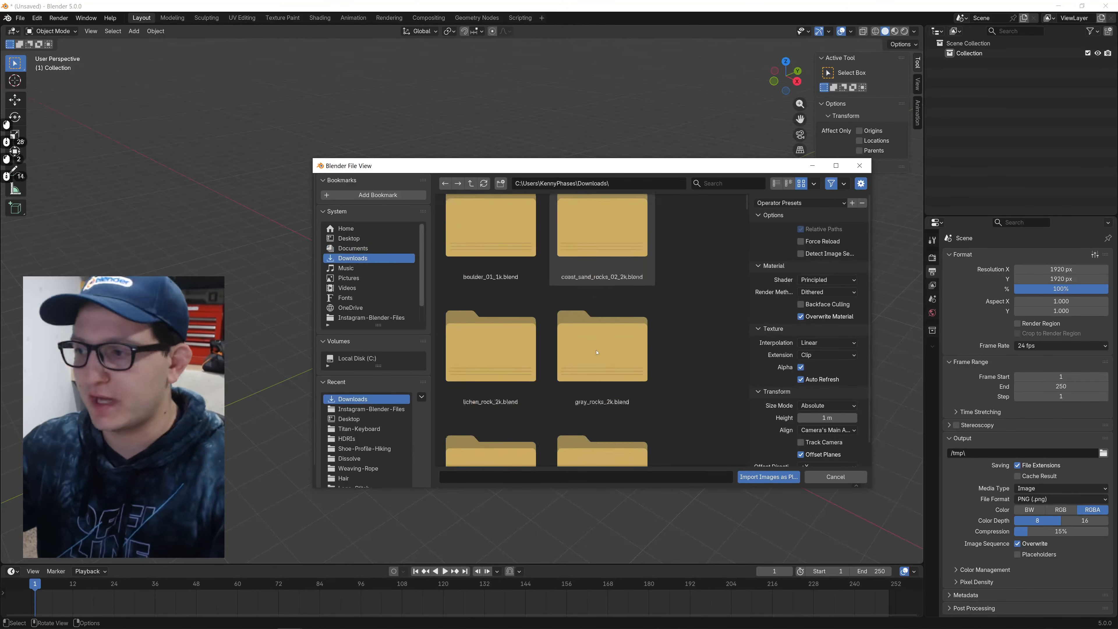
scroll(597, 352, up, 5)
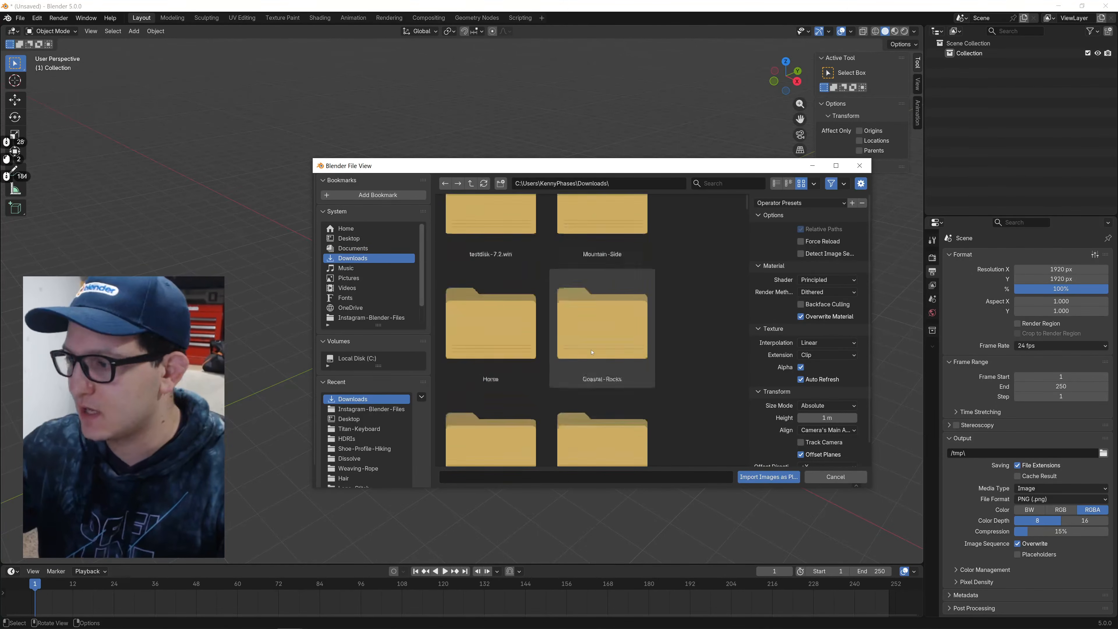
scroll(592, 353, up, 8)
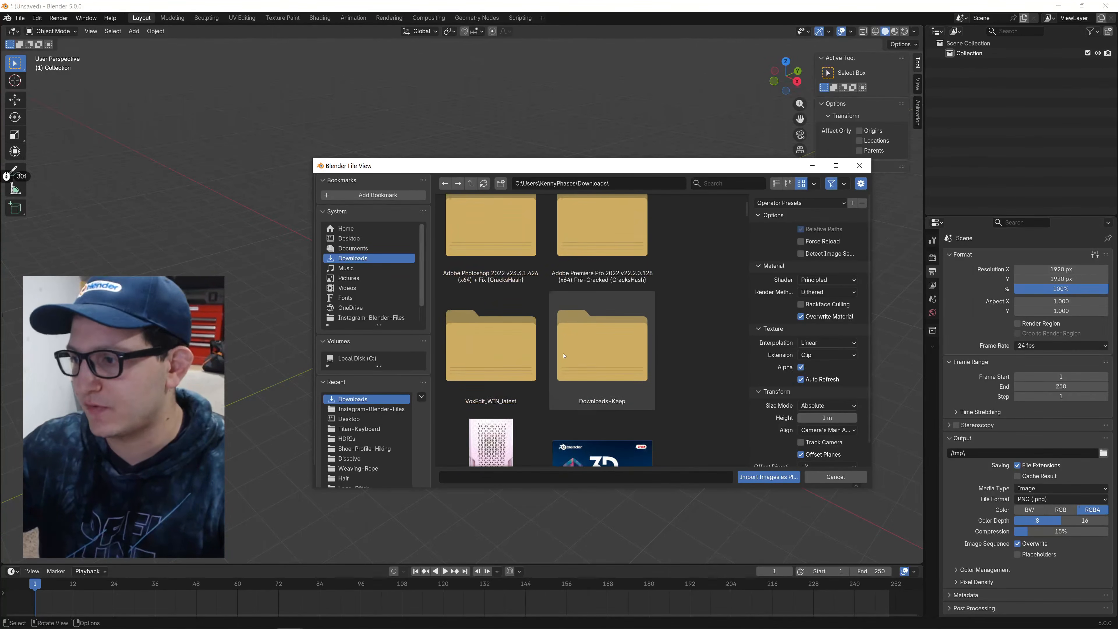
scroll(564, 356, down, 5)
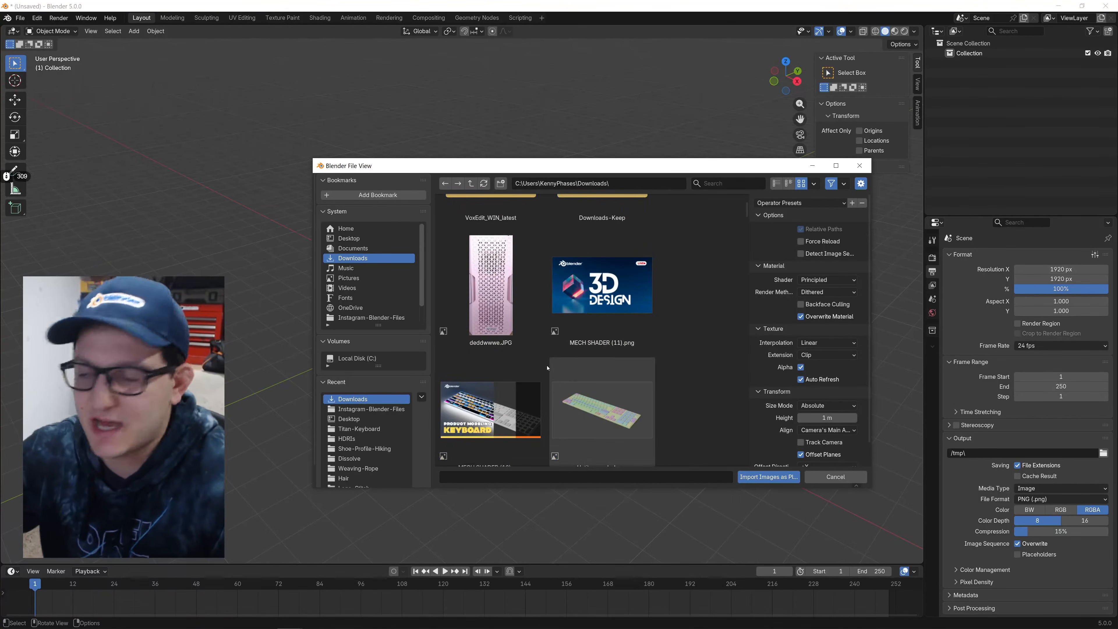
scroll(547, 367, down, 8)
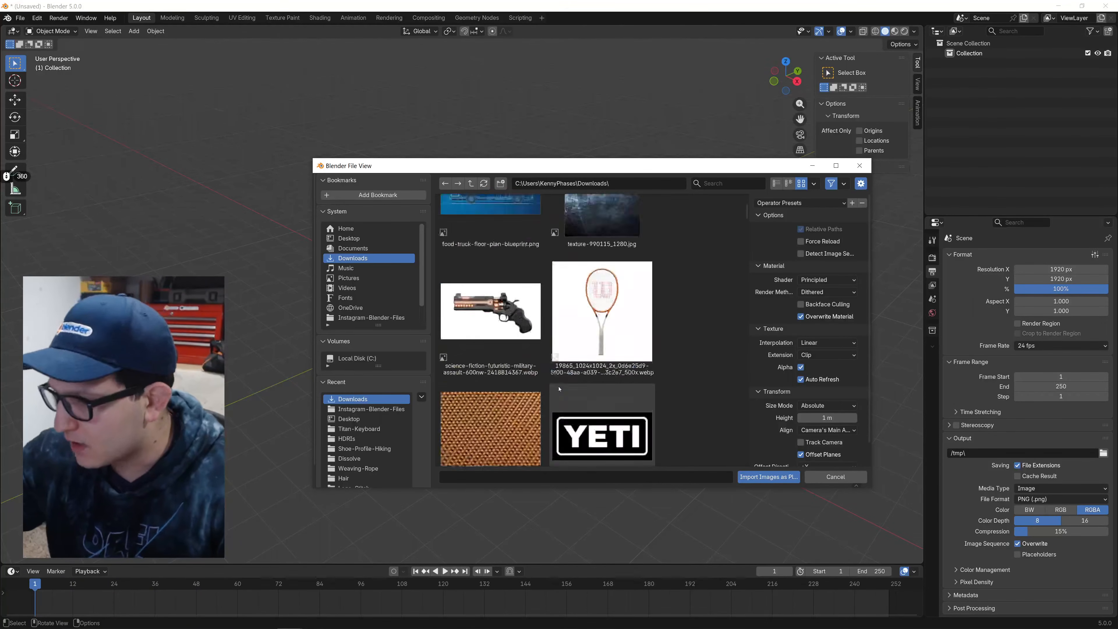
scroll(559, 389, down, 10)
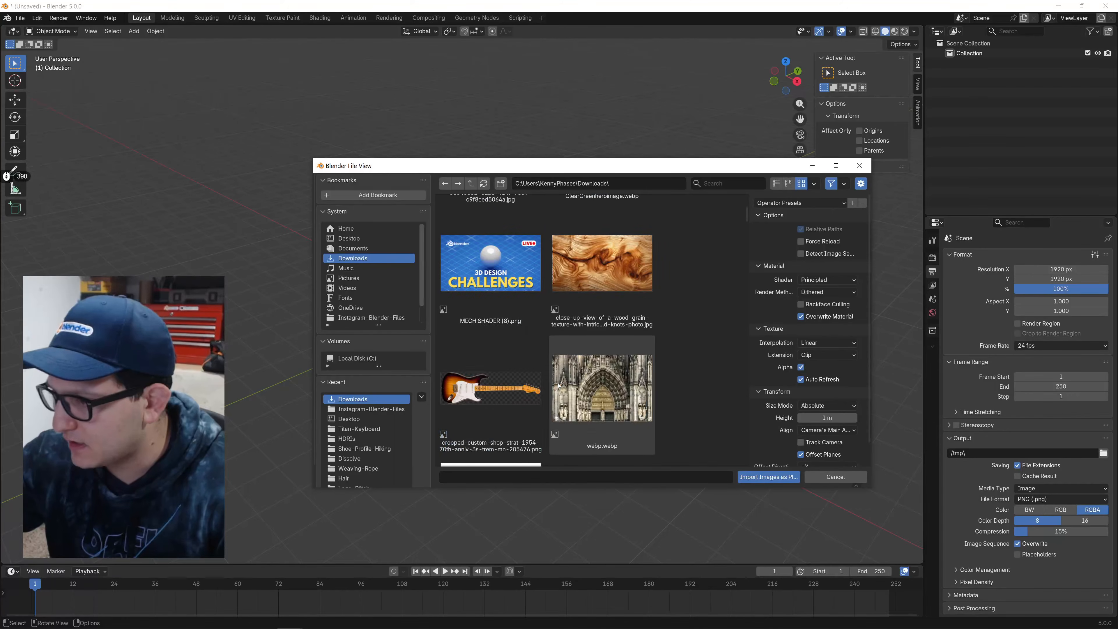
scroll(559, 383, down, 5)
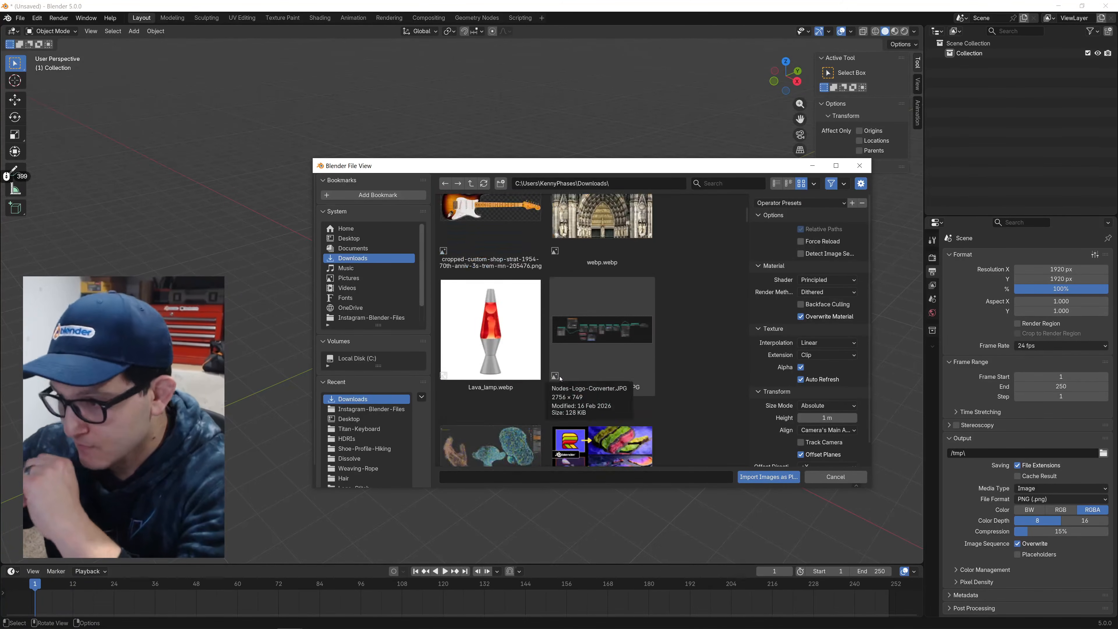
scroll(560, 378, up, 4)
scroll(560, 379, down, 5)
scroll(559, 380, up, 5)
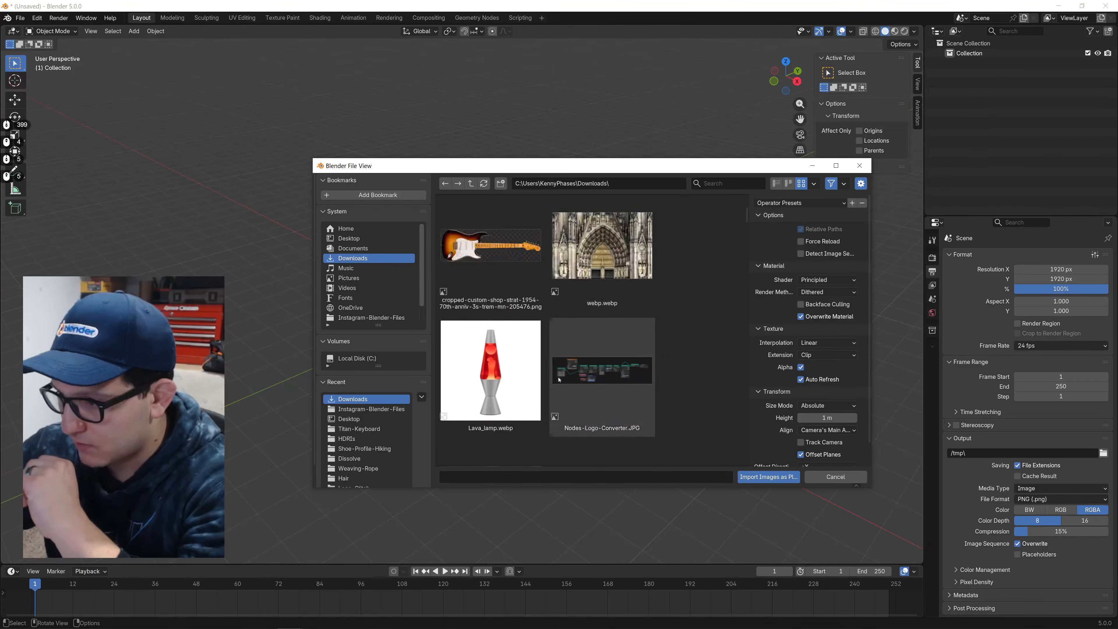
double_click(497, 370)
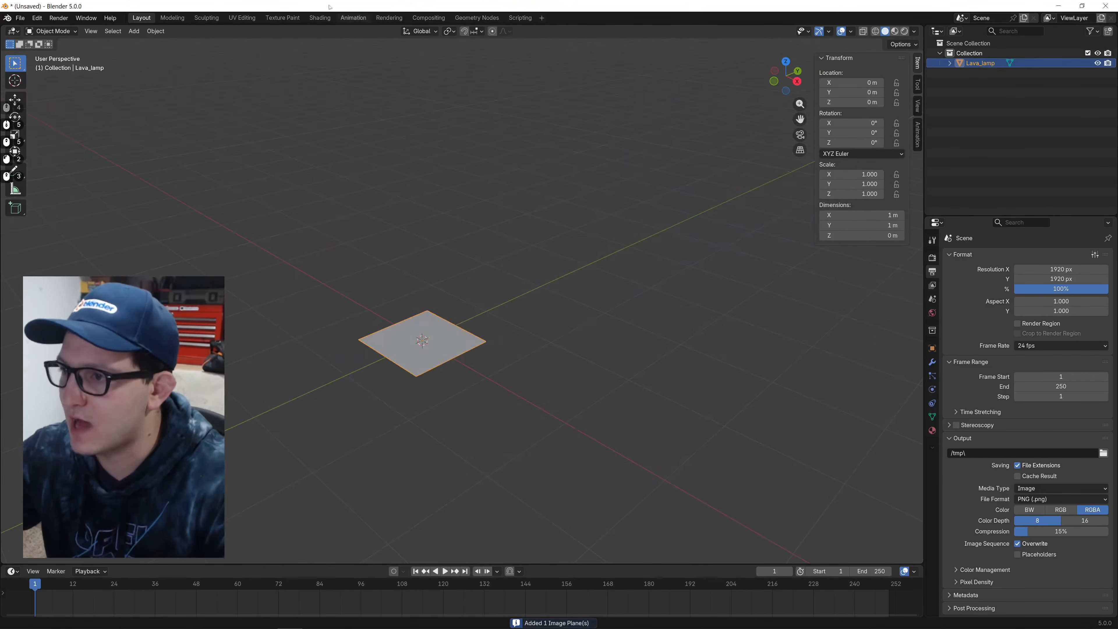
Switch to the Shading workspace and frame the lava lamp plane upright in the viewport.
click(319, 18)
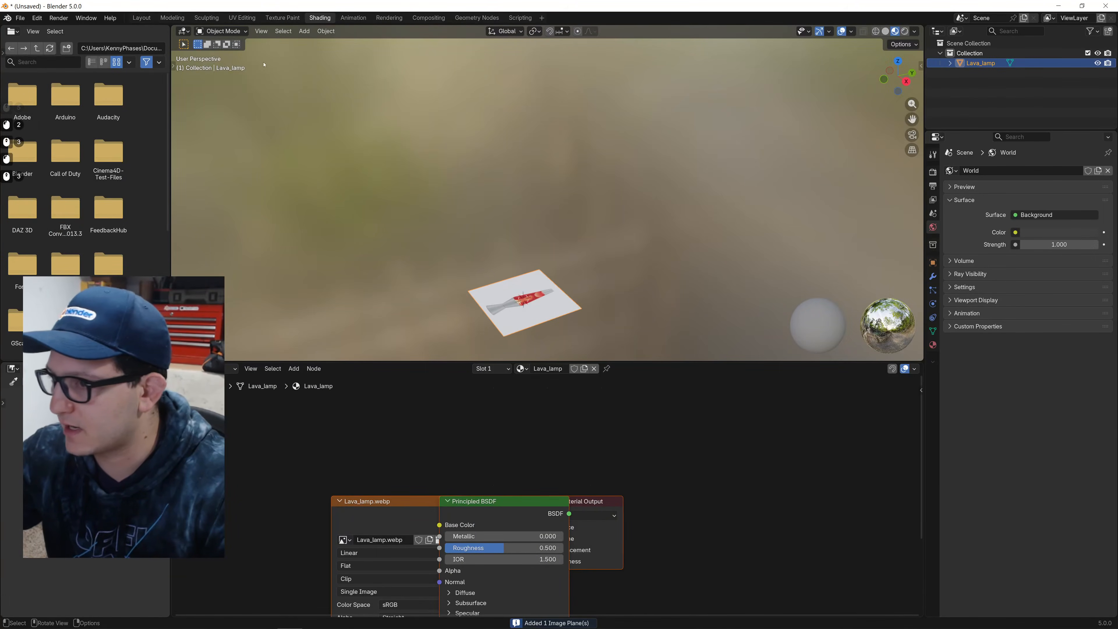
click(261, 31)
click(286, 97)
middle_drag(572, 242, 651, 266)
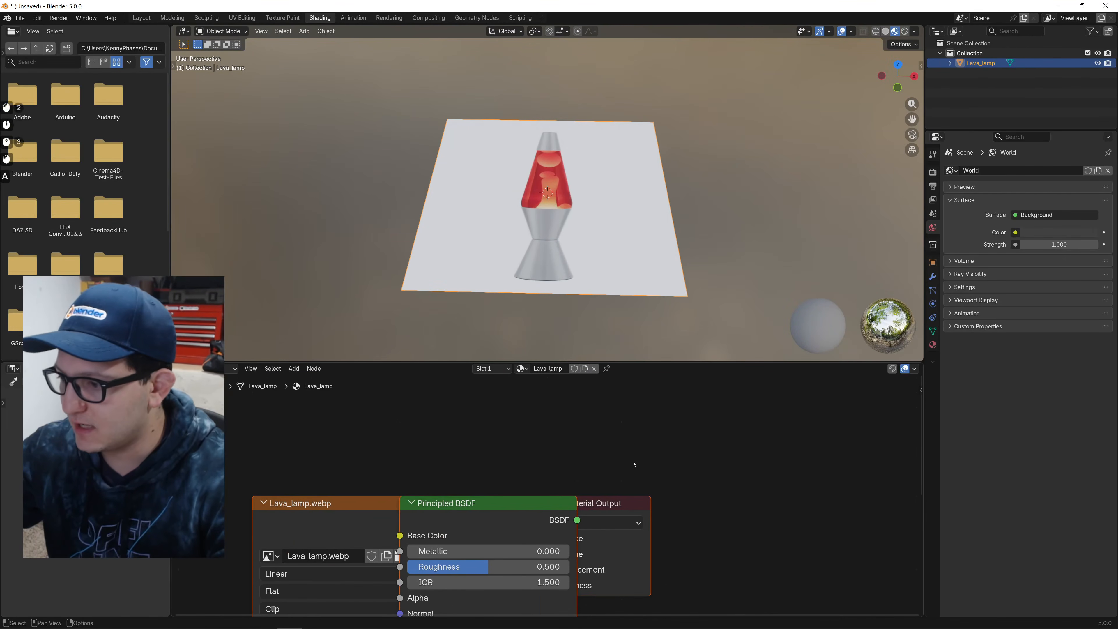
Spread out the overlapping Lava_lamp material nodes and enlarge the shader editor area.
scroll(534, 451, up, 4)
middle_drag(533, 451, 687, 404)
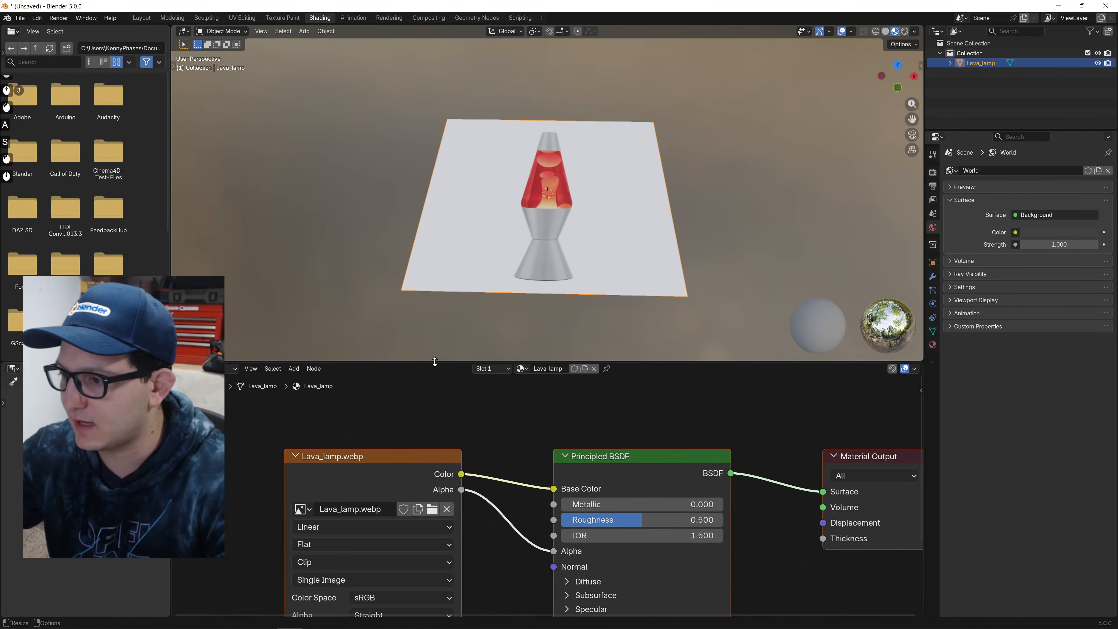
drag(435, 362, 434, 272)
middle_drag(395, 349, 517, 337)
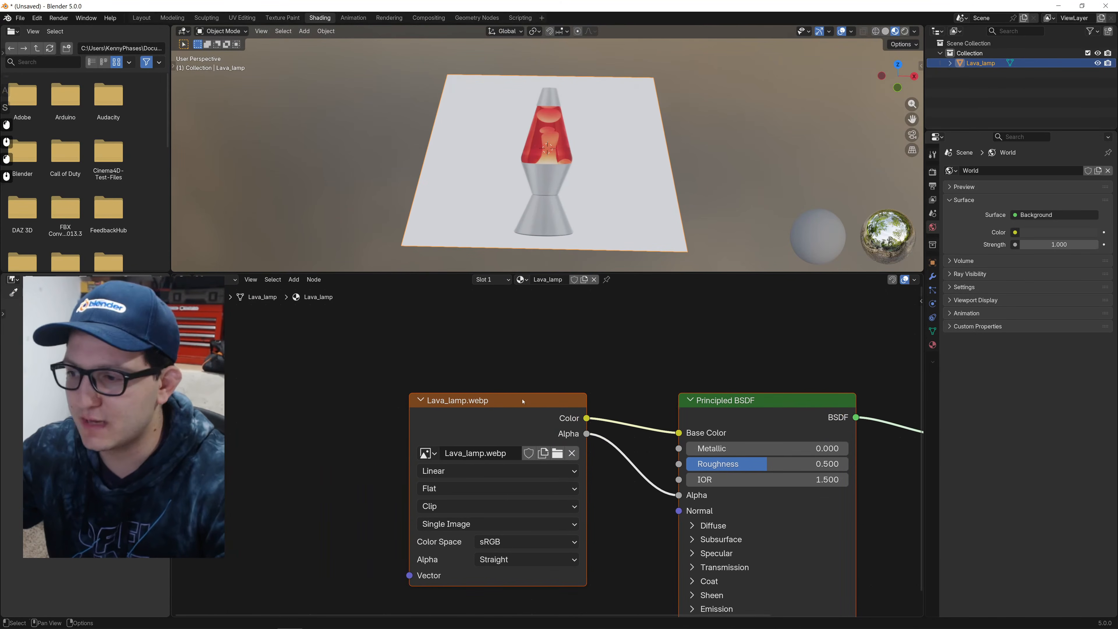
Move the Lava_lamp.webp node away from the Principled BSDF and insert a Voronoi Texture node on the link between them.
drag(516, 398, 430, 401)
key(shift+a)
text(voro)
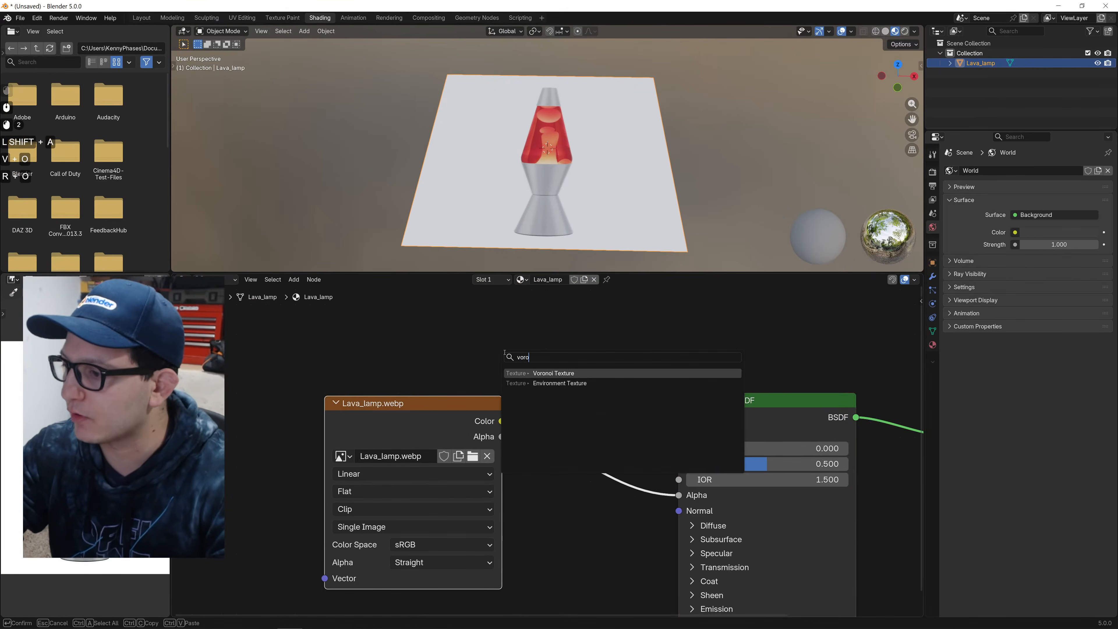
key(Return)
click(622, 414)
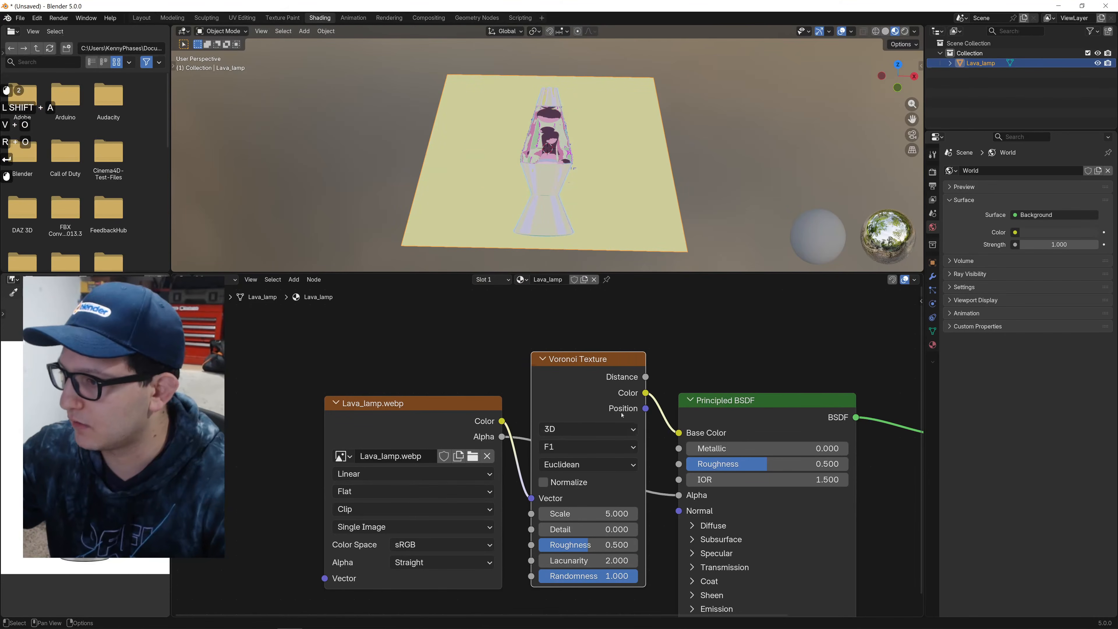
Connect the image Color directly to Base Color, move the Voronoi Texture ahead of the image node, and duplicate the image node.
drag(502, 422, 680, 432)
drag(585, 362, 186, 377)
middle_drag(392, 431, 528, 387)
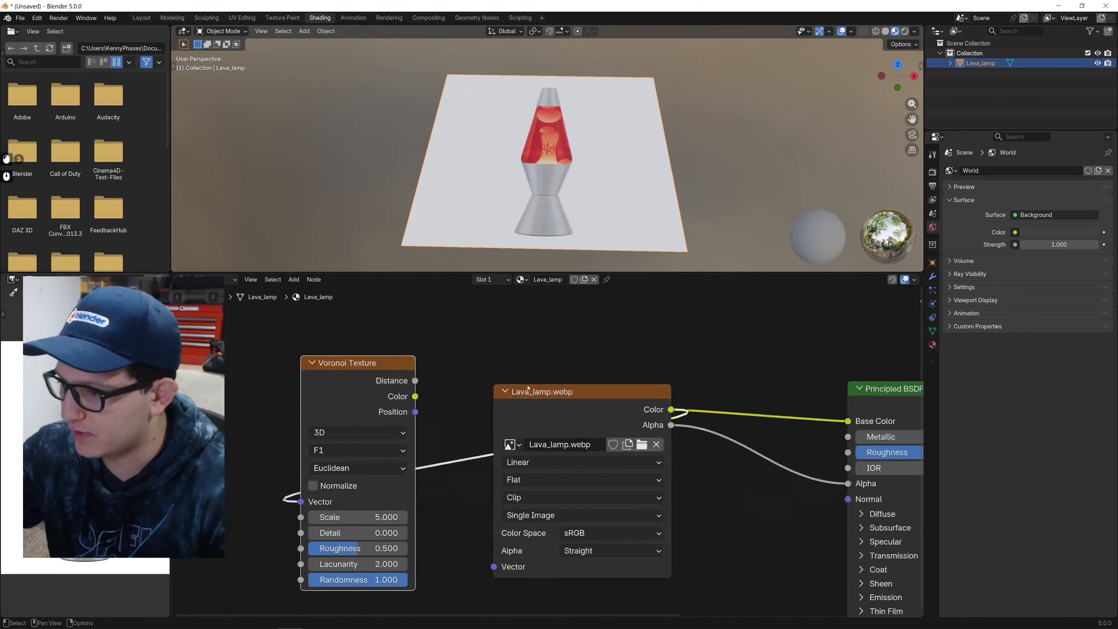
click(634, 401)
key(shift+d)
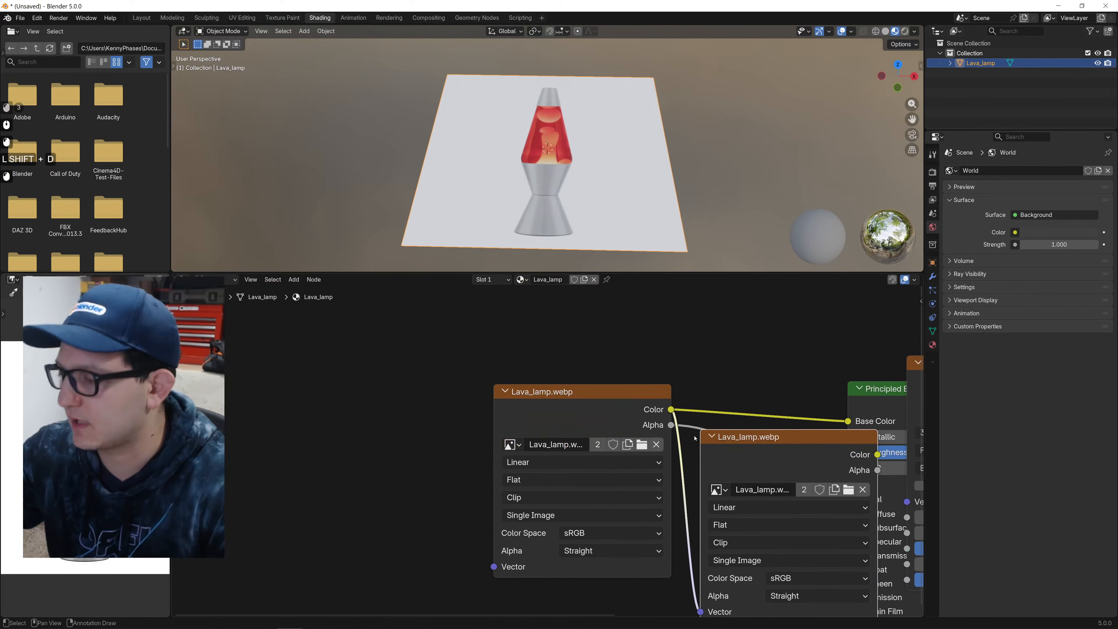
Undo the image node duplication and the latest Voronoi Texture changes.
key(ctrl+z)
key(ctrl+z)
key(ctrl+z)
key(ctrl+z)
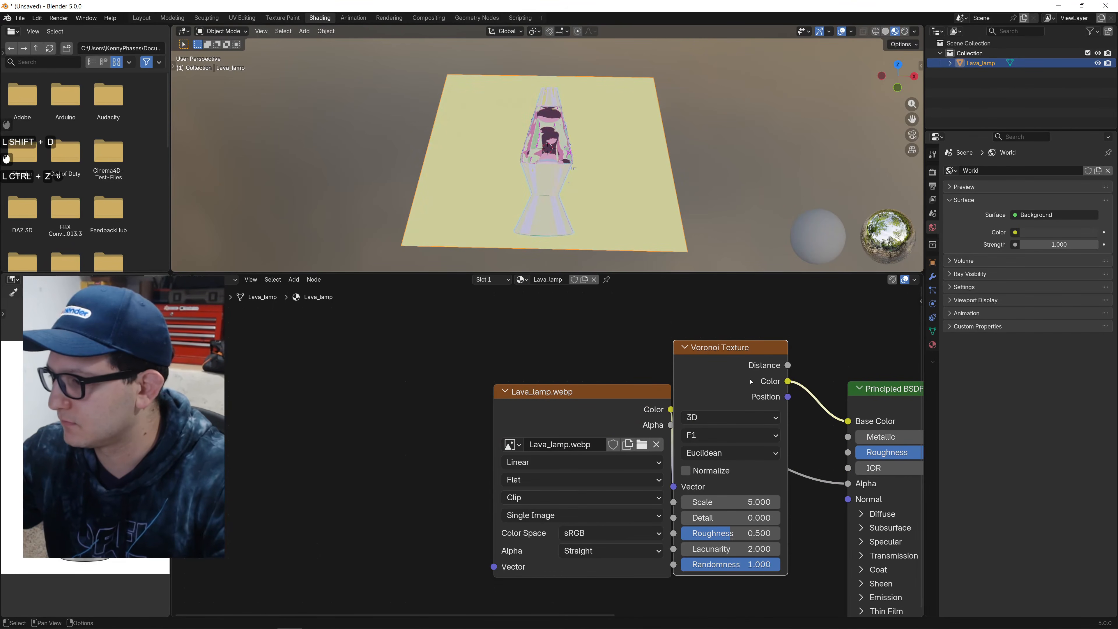
key(ctrl+z)
Try the Voronoi Texture's Distance and Color outputs on the image node's Vector input, and finally connect Position to it.
drag(447, 375, 494, 566)
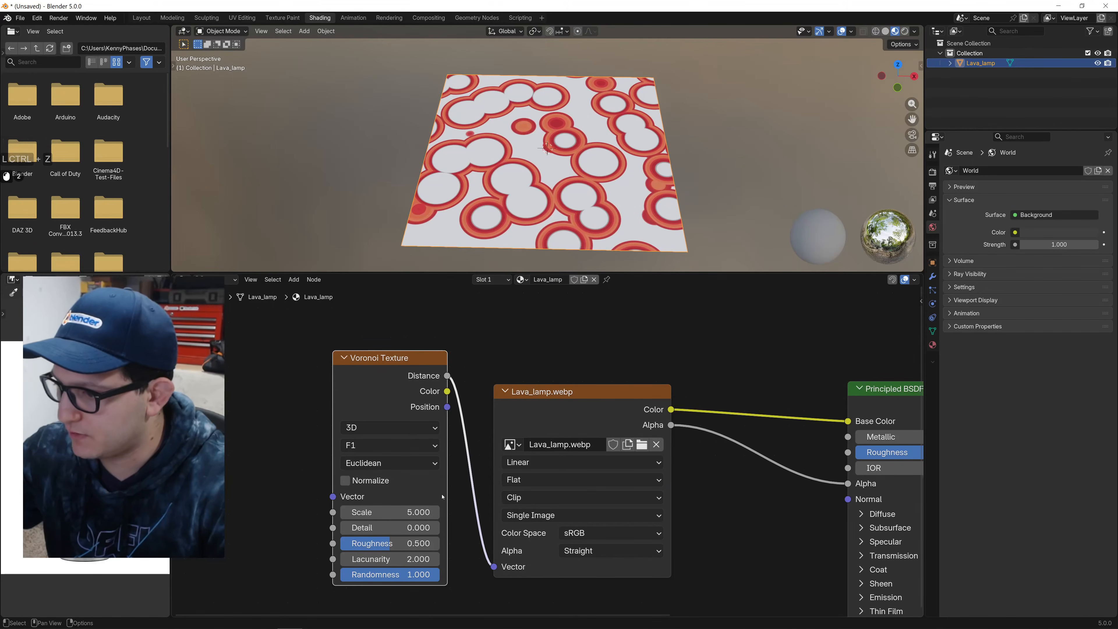
drag(447, 391, 494, 567)
drag(447, 406, 494, 567)
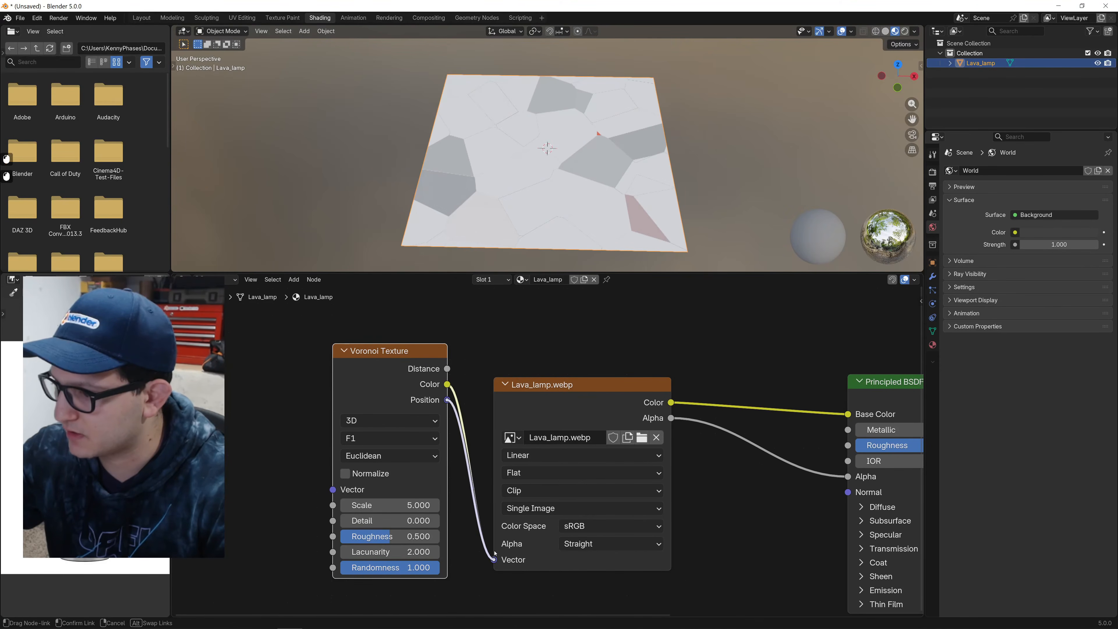
Set the Voronoi Texture's Scale to 29.8 and its Randomness to 0.
drag(387, 505, 434, 505)
scroll(555, 176, up, 4)
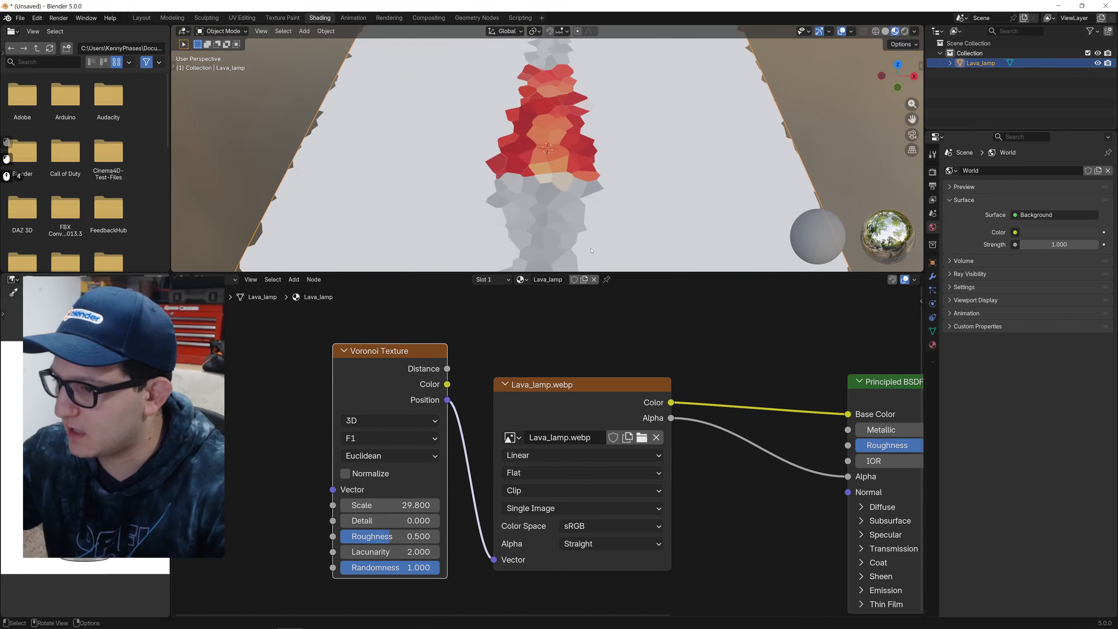
drag(396, 567, 348, 567)
scroll(608, 176, down, 2)
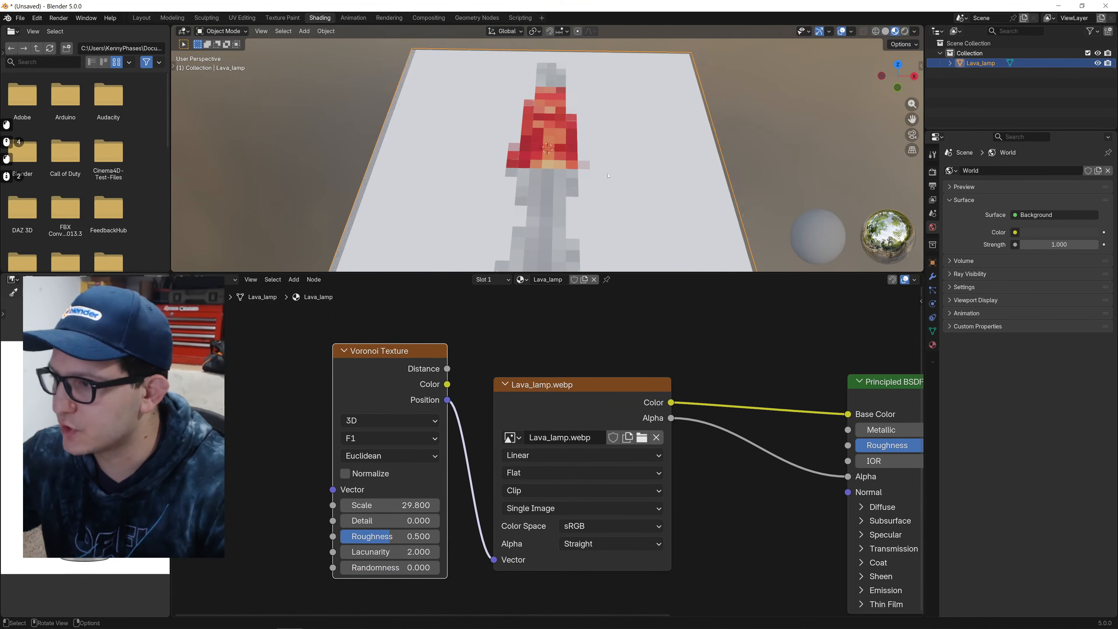
Set the Voronoi Texture's Roughness to 0, try a Scale of 139.5, and settle on a Scale of 25.2.
click(898, 64)
scroll(588, 165, down, 2)
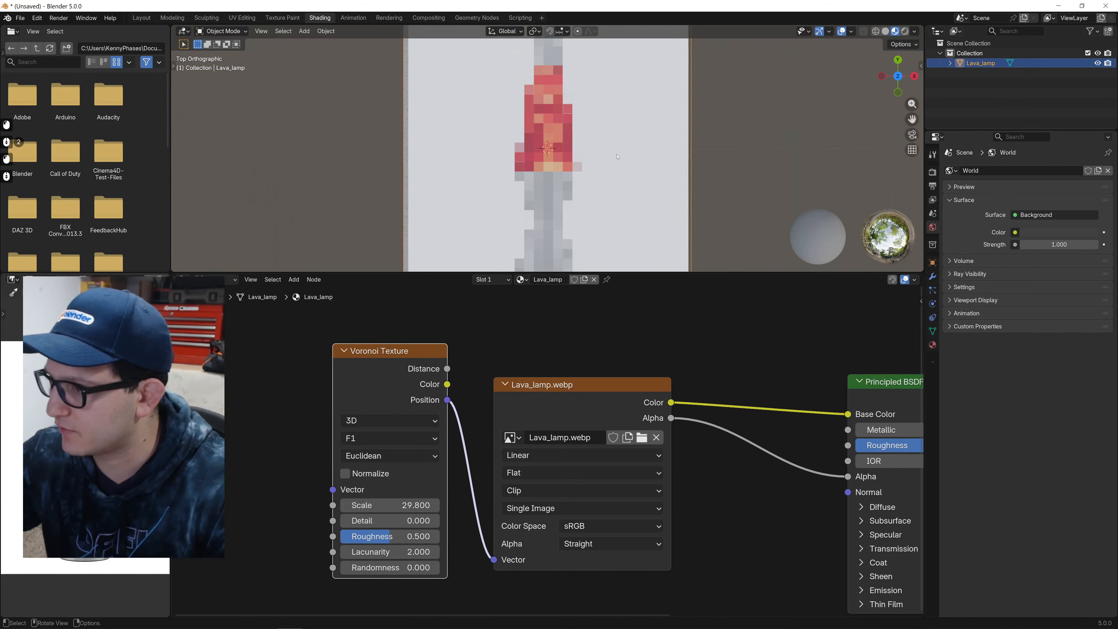
drag(404, 536, 414, 501)
scroll(558, 151, up, 4)
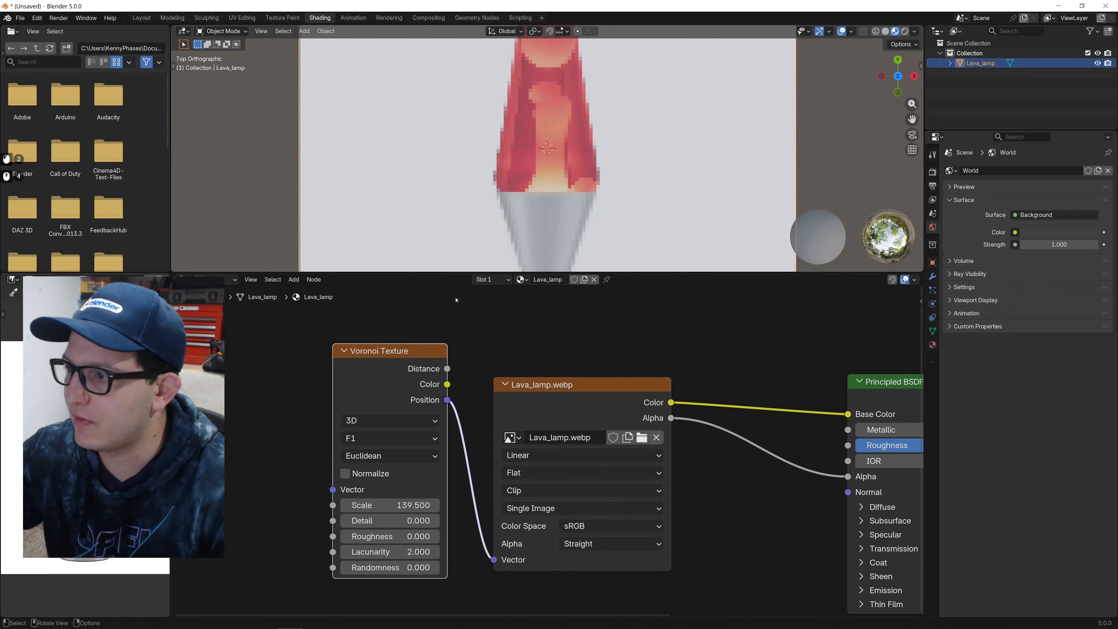
drag(397, 505, 424, 496)
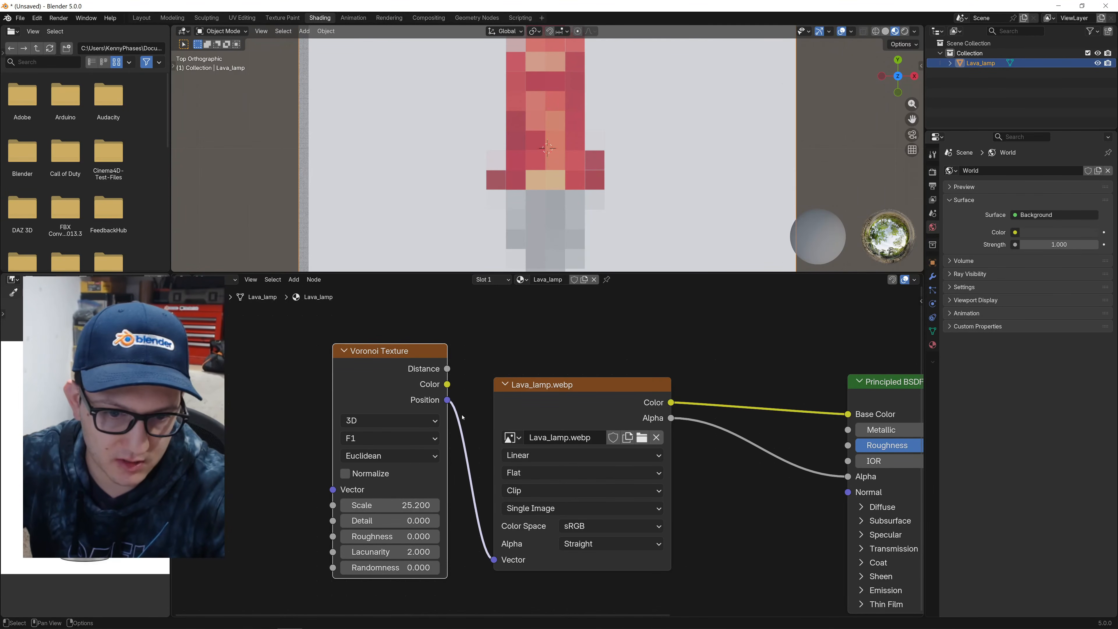
Move the Voronoi Texture and lava lamp image nodes closer to the Principled BSDF to form a compact row.
scroll(541, 421, down, 7)
middle_drag(612, 399, 322, 437)
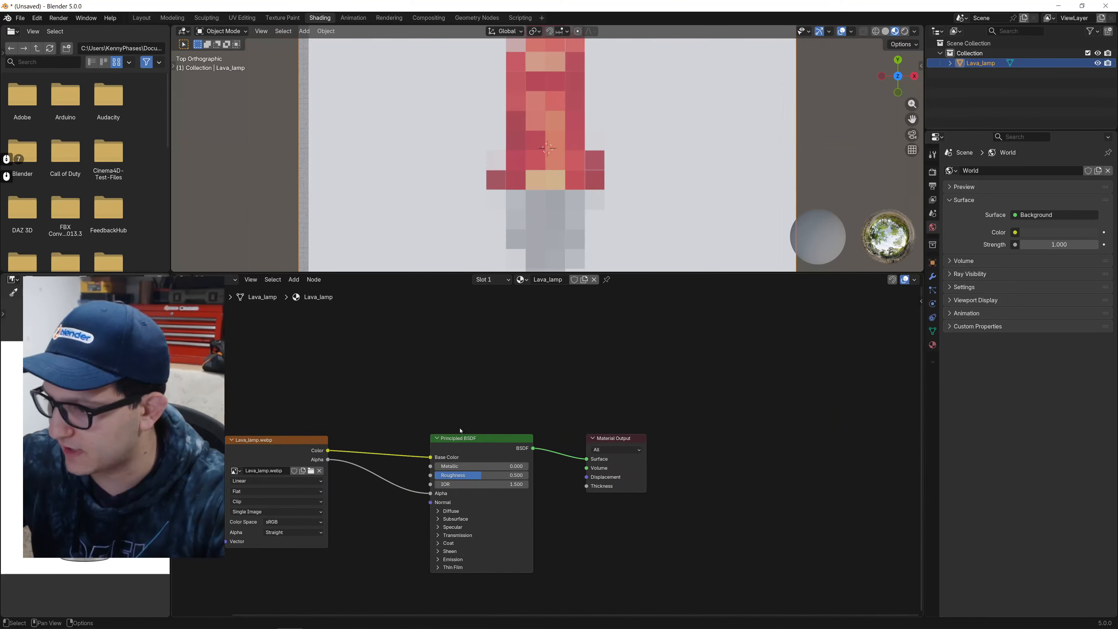
middle_drag(460, 429, 606, 416)
drag(465, 362, 313, 460)
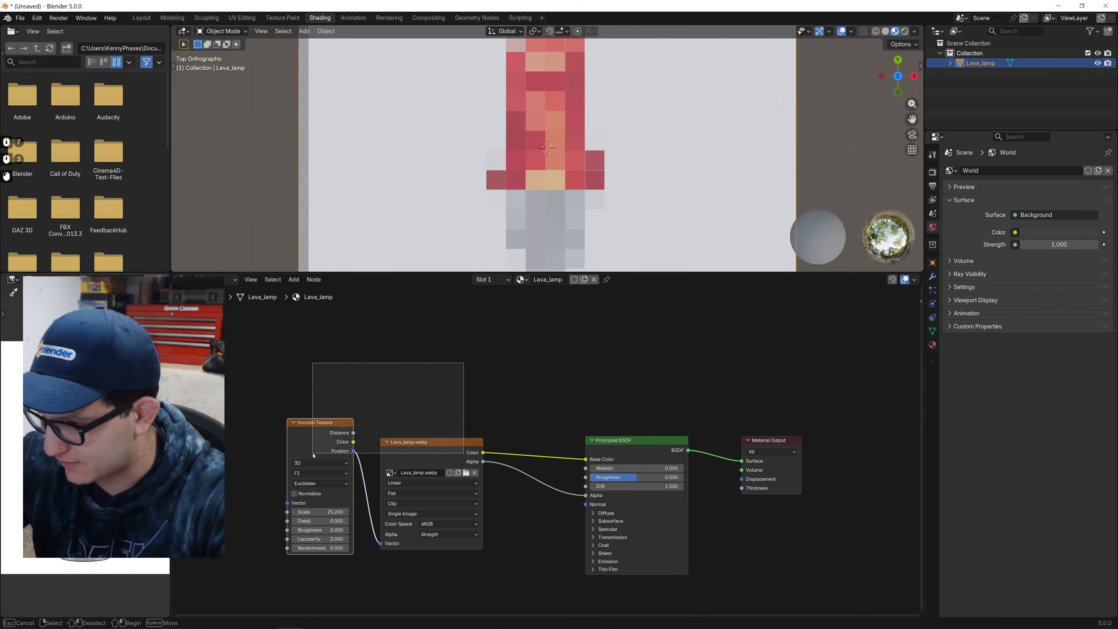
key(g)
click(431, 456)
click(393, 432)
key(g)
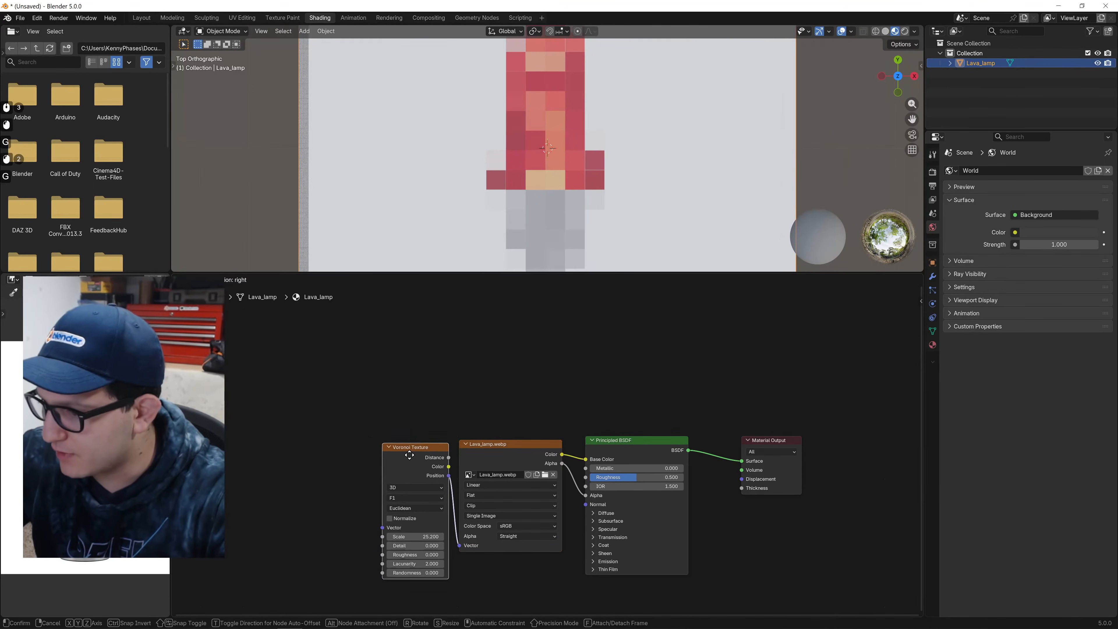
click(410, 456)
scroll(493, 431, up, 4)
middle_drag(493, 430, 449, 391)
drag(470, 425, 476, 423)
drag(366, 422, 374, 420)
drag(478, 419, 483, 420)
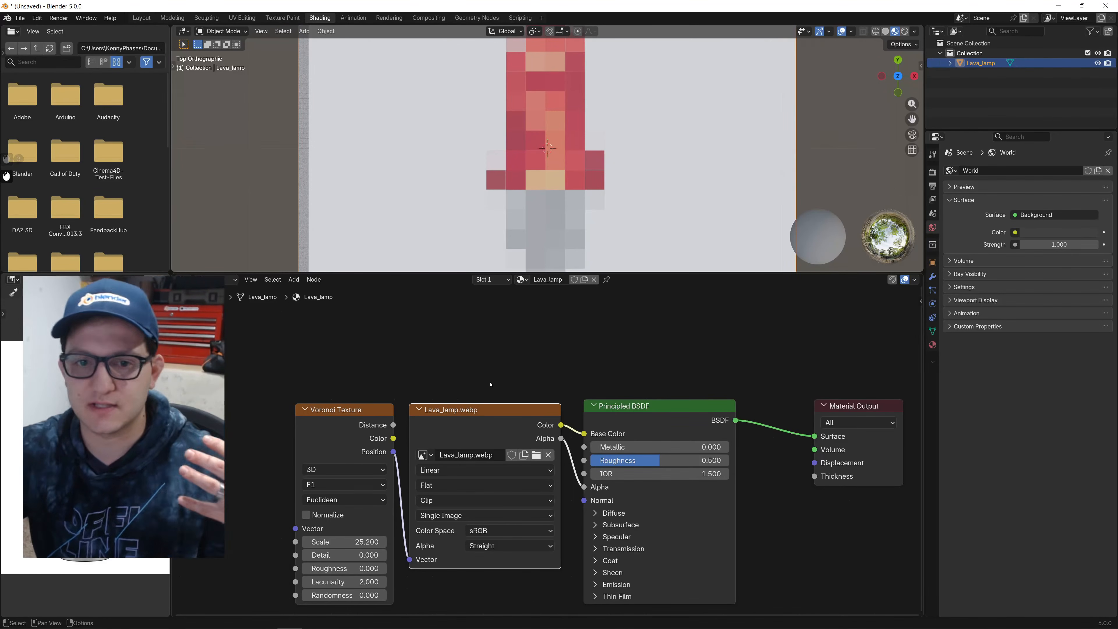
click(581, 354)
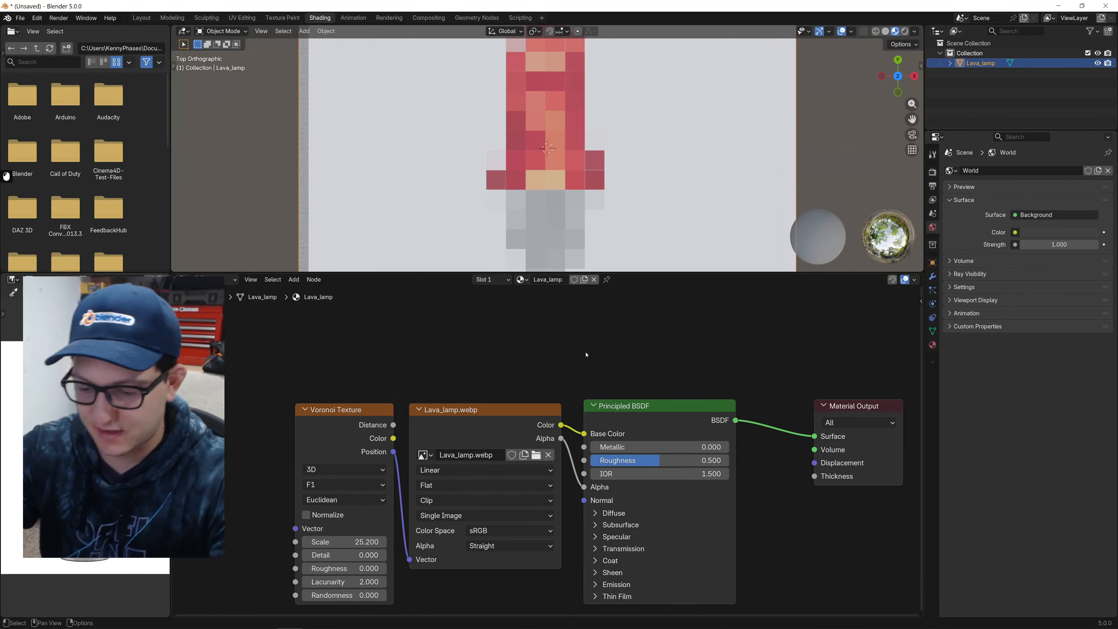
Add a Mix Shader node on the link between the Principled BSDF and the Material Output.
key(shift+m)
key(shift+a)
text(mix sha)
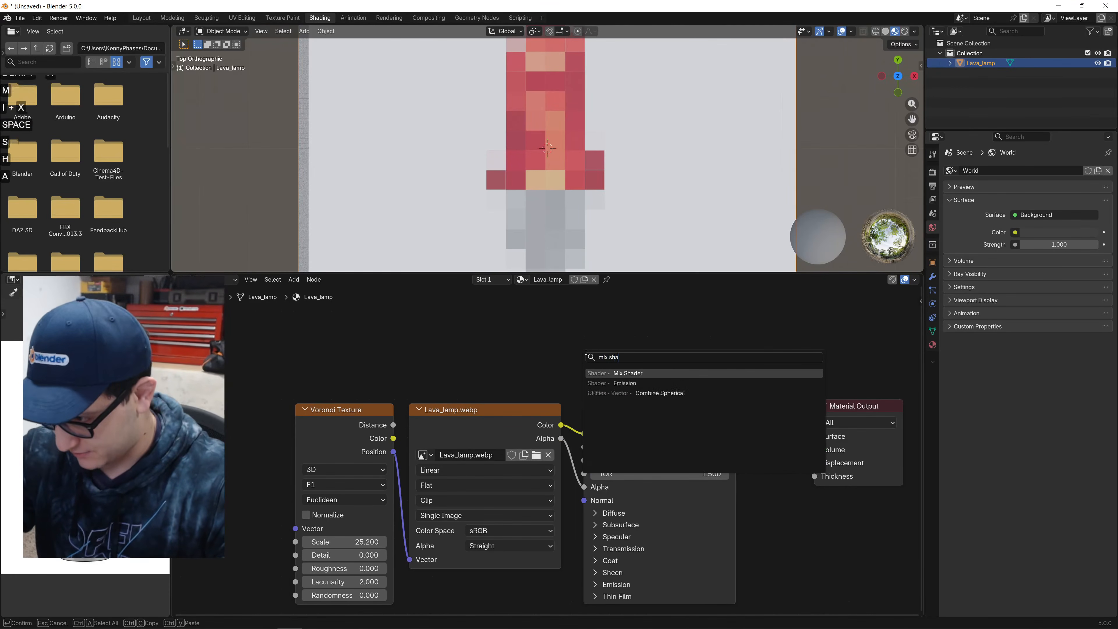
key(Return)
click(761, 371)
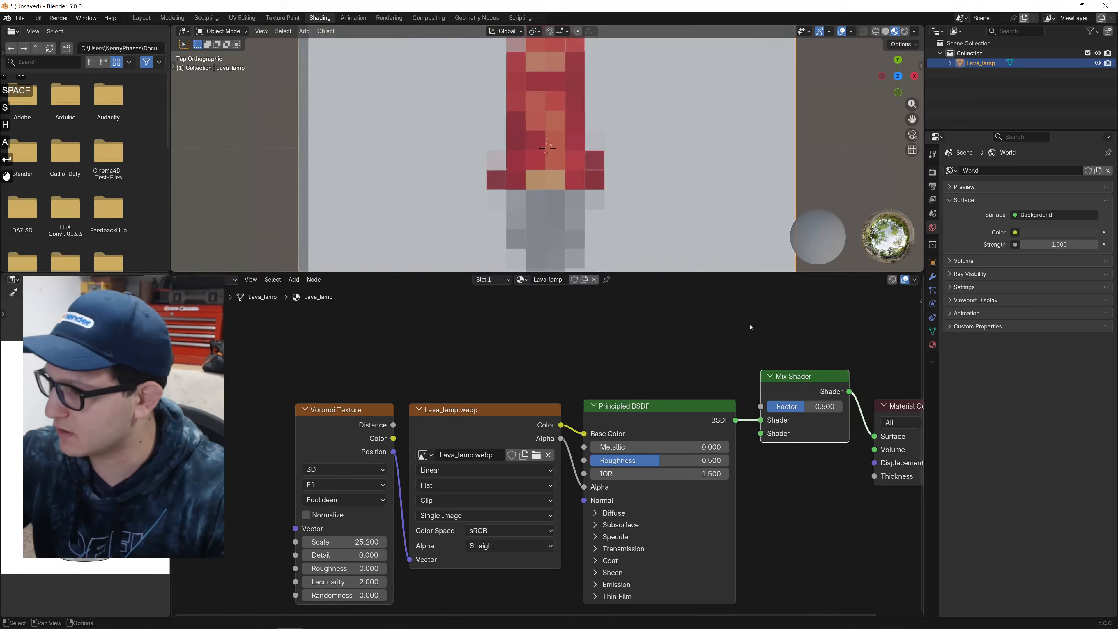
Duplicate the image and Principled BSDF nodes above the originals and connect the copy's BSDF to the Mix Shader's free Shader input.
middle_drag(519, 388, 402, 402)
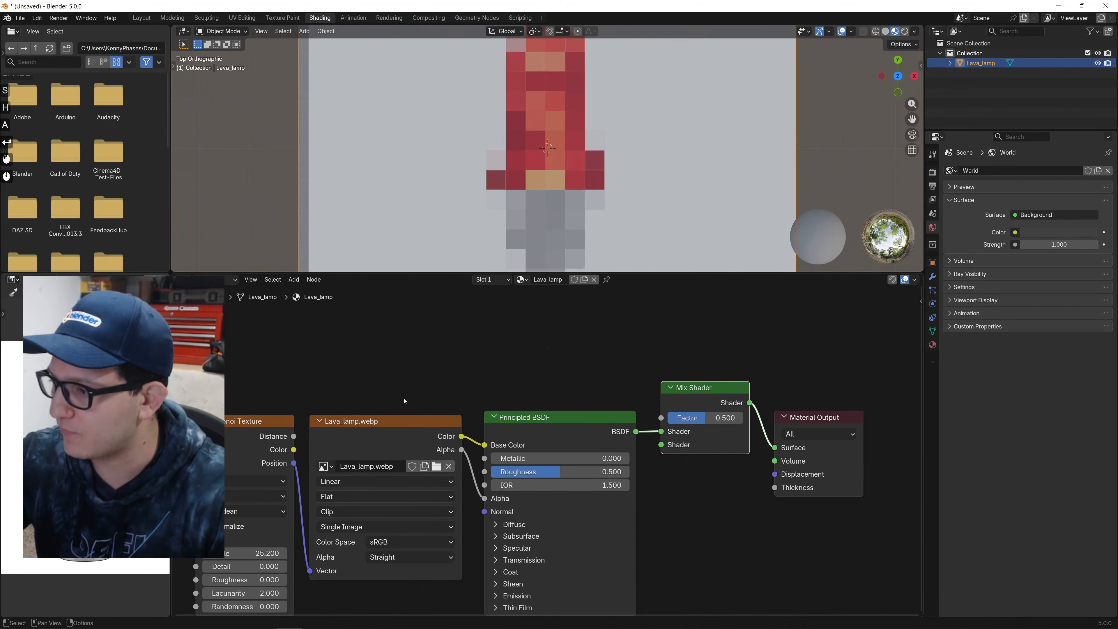
middle_drag(536, 366, 648, 421)
scroll(614, 413, down, 4)
drag(667, 386, 493, 473)
key(shift+d)
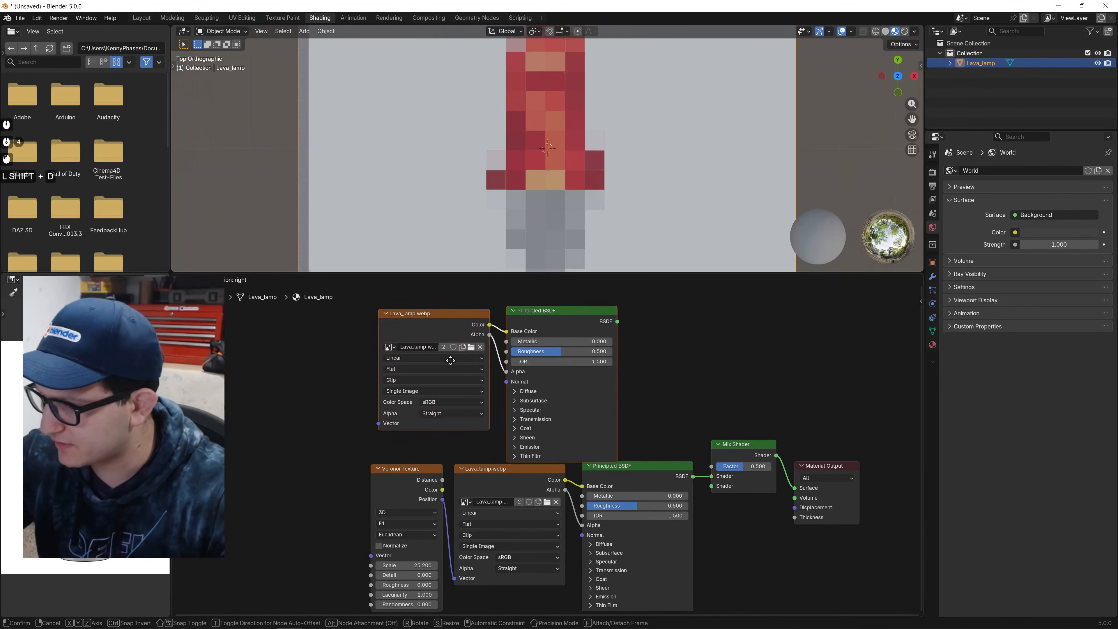
click(450, 332)
middle_drag(466, 354, 457, 375)
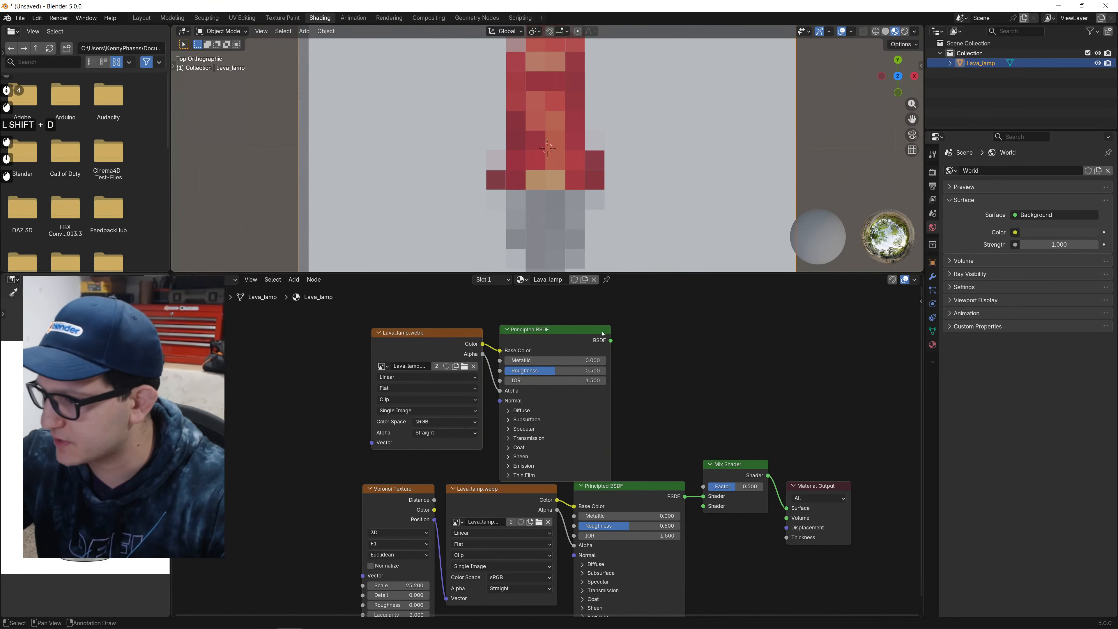
drag(611, 340, 314, 386)
Add a Color Ramp node and connect its Color output to the Mix Shader's Factor.
text(col)
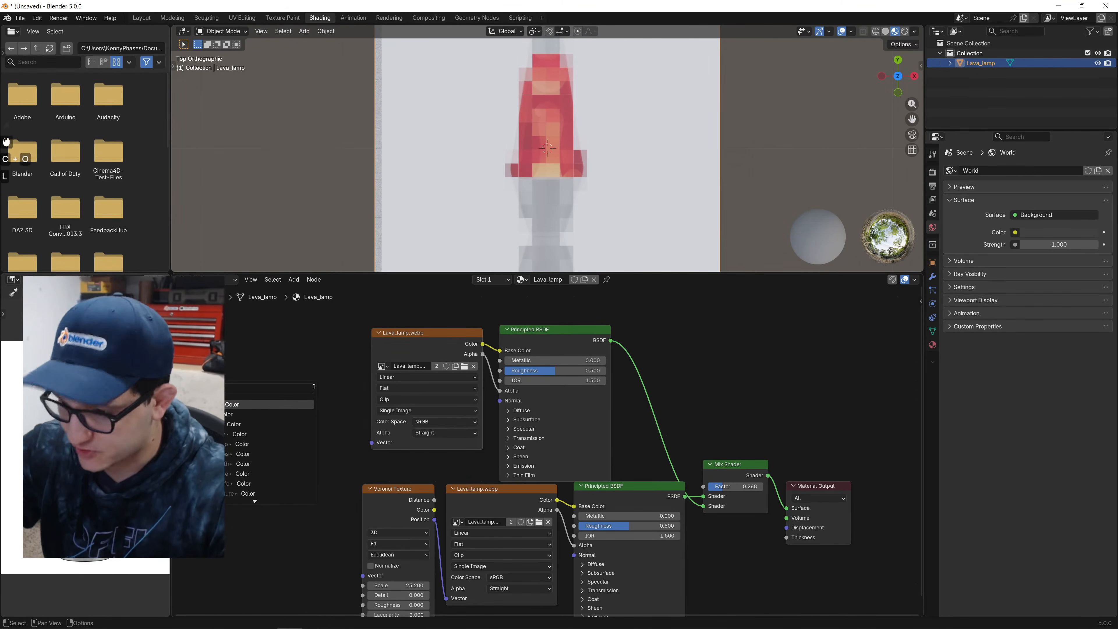
text( ra)
key(Return)
click(324, 388)
middle_drag(325, 388, 557, 410)
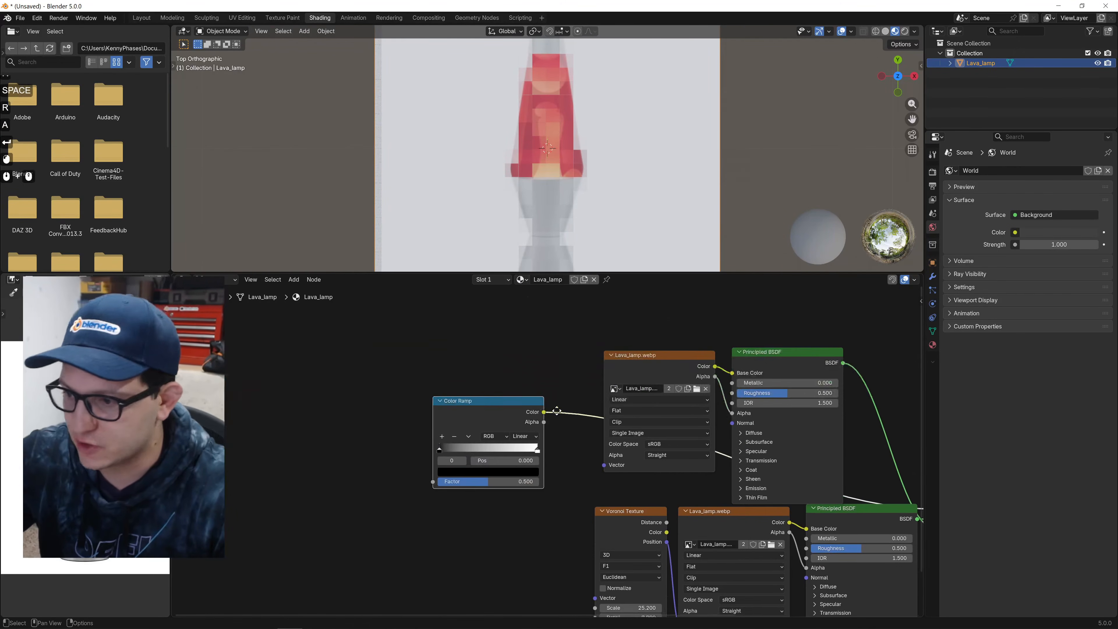
Narrow the Color Ramp's transition by pulling the white stop toward the middle and the black stop to position 0.402.
scroll(556, 410, up, 4)
drag(585, 448, 489, 449)
drag(377, 452, 466, 459)
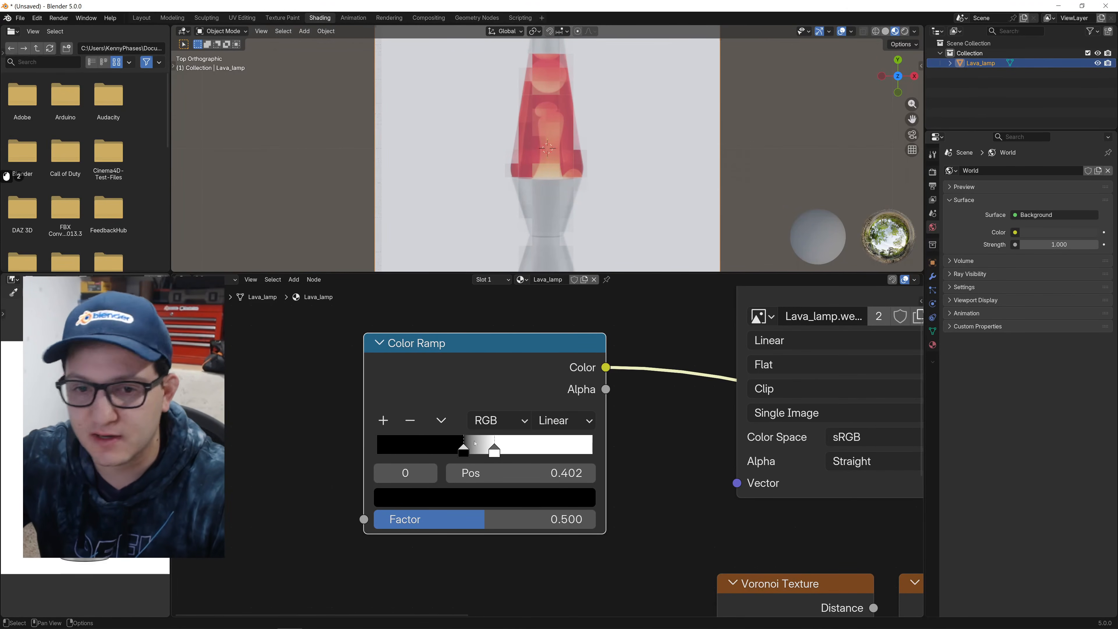
Add a Mapping node in front of the Color Ramp.
scroll(475, 443, down, 4)
middle_drag(348, 411, 386, 425)
key(shift+a)
text(m)
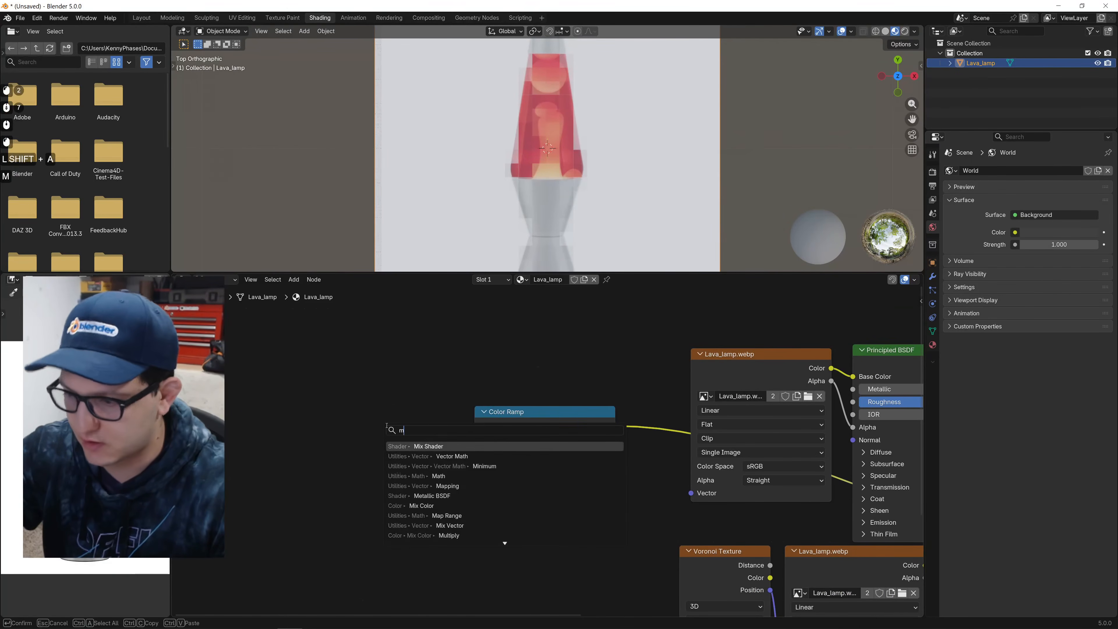
text(ap)
key(Return)
click(343, 381)
middle_drag(286, 426, 418, 397)
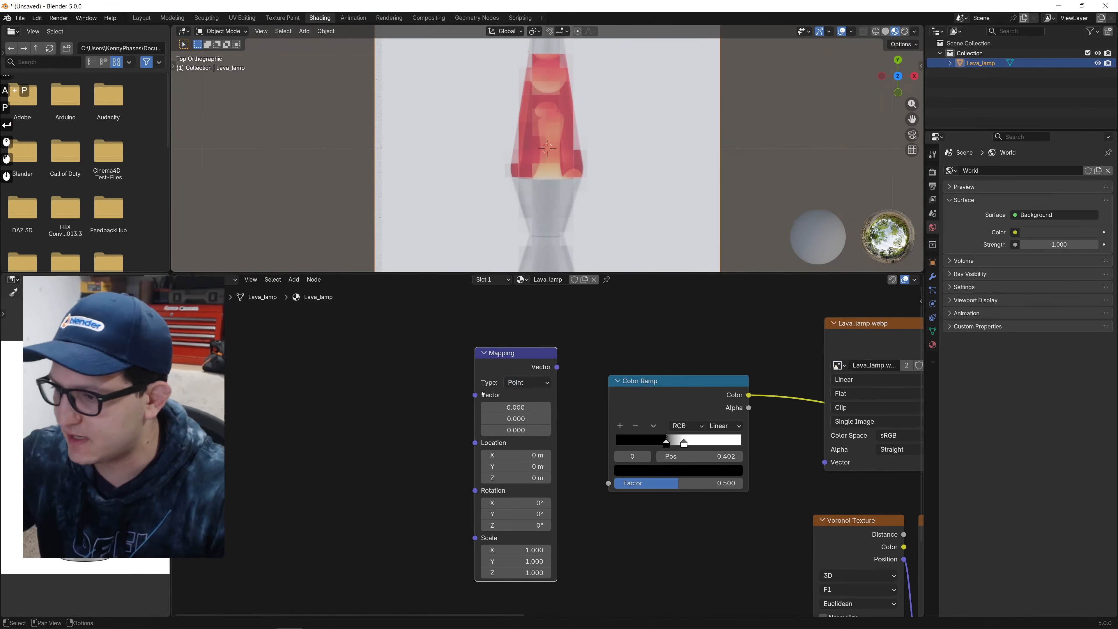
Add a Texture Coordinate node and link Generated through the Mapping node to the Color Ramp's Factor.
key(shift+a)
text(texture coo)
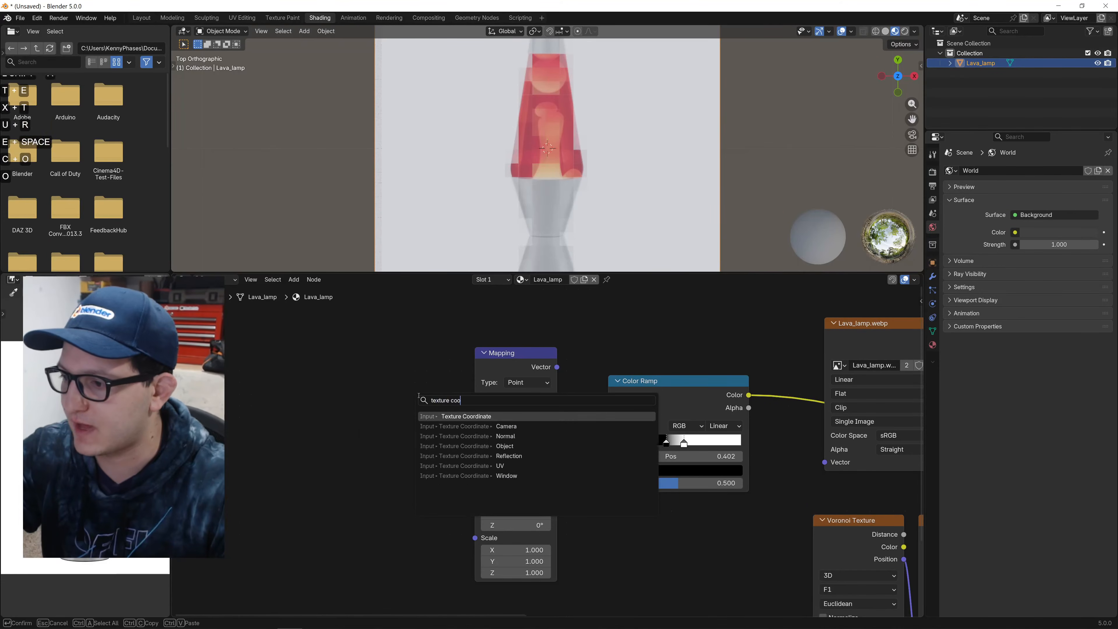
key(Return)
click(356, 345)
drag(437, 362, 475, 394)
drag(556, 367, 608, 483)
Add a cube, scale it down to a small block, and place it over the image plane beside the lamp.
middle_drag(550, 185, 656, 171)
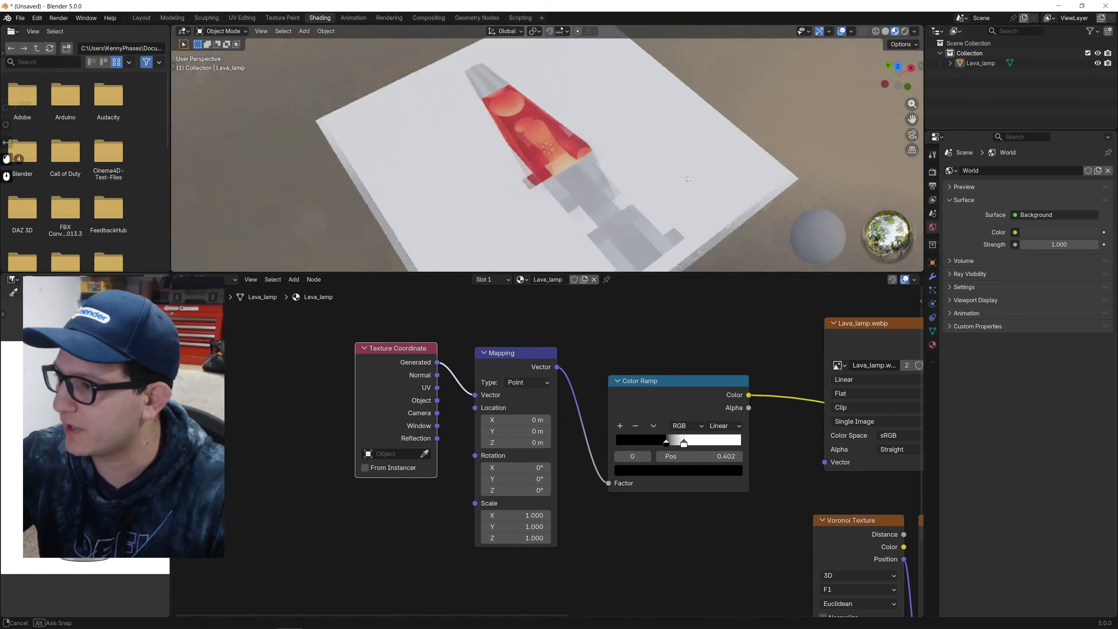
key(shift+a)
text(cube)
key(Return)
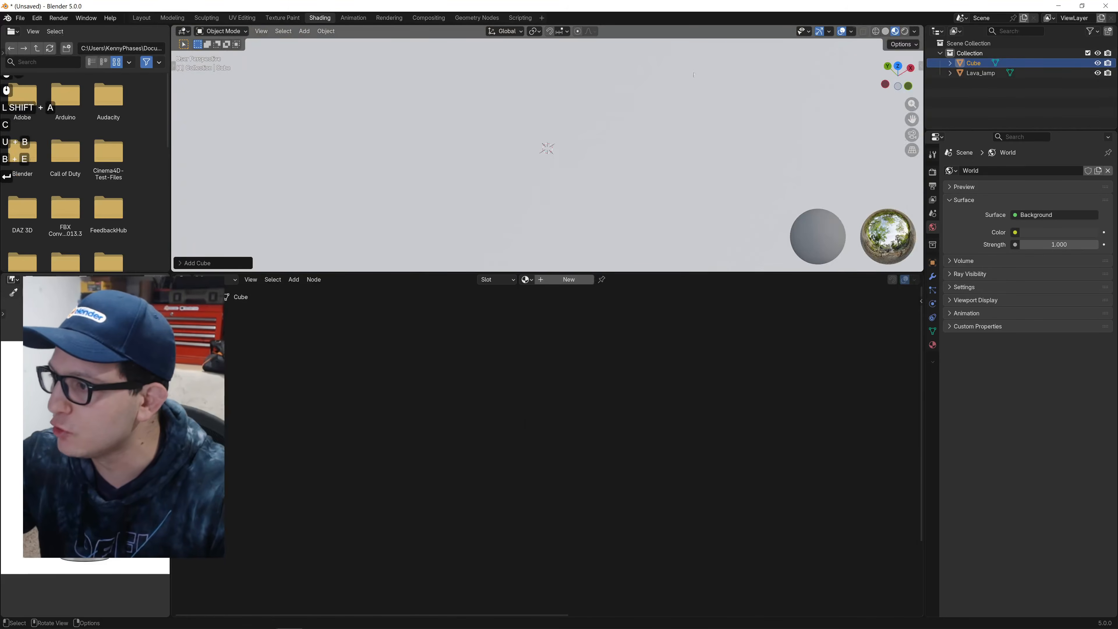
key(s)
click(604, 84)
key(g)
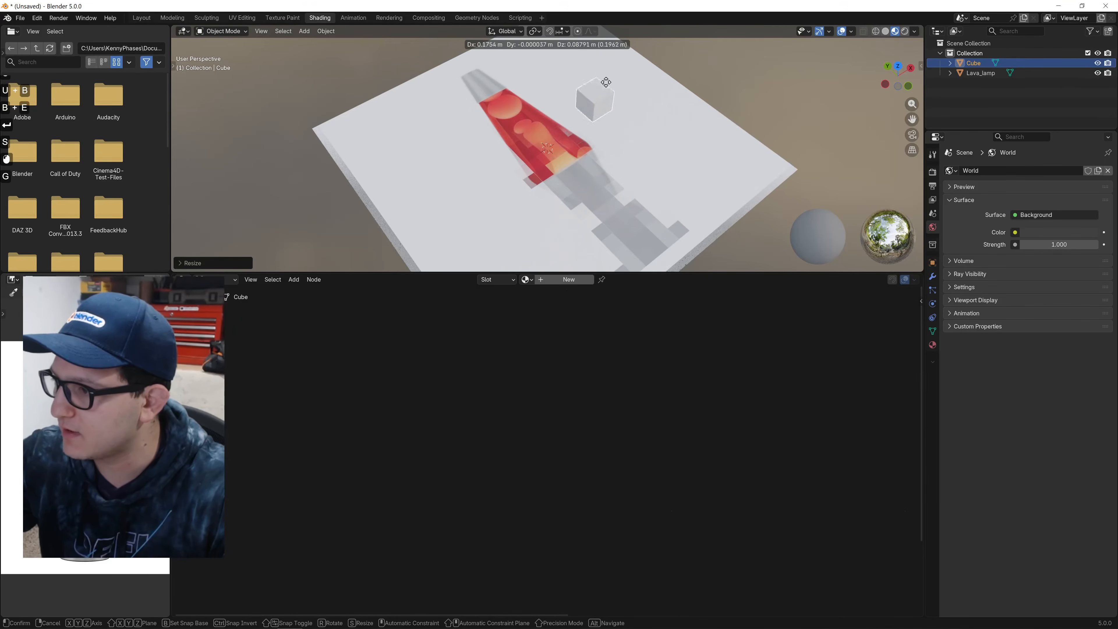
click(606, 81)
In the lamp's material, set the Texture Coordinate object to Cube and connect its Object output to the Mapping Vector.
click(587, 150)
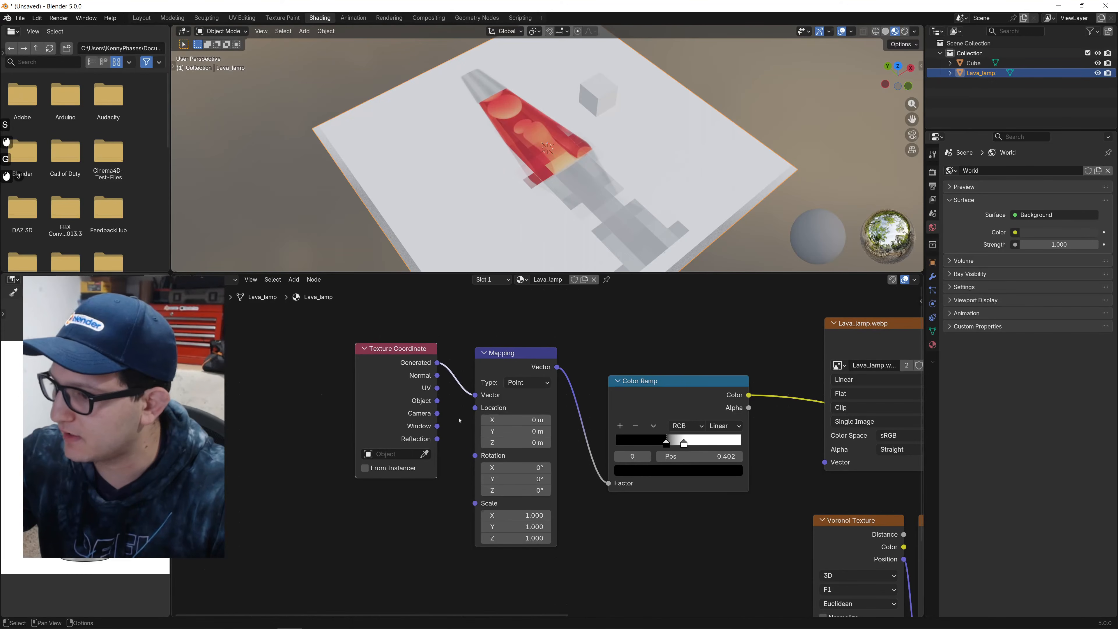
click(424, 454)
click(603, 89)
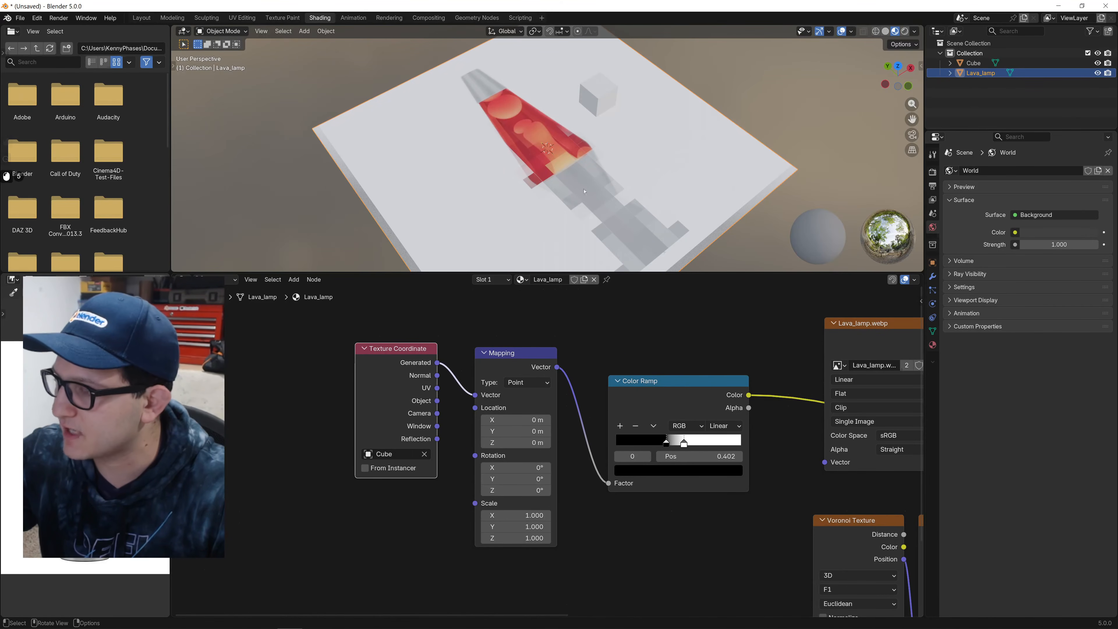
scroll(441, 385, up, 2)
drag(408, 387, 456, 380)
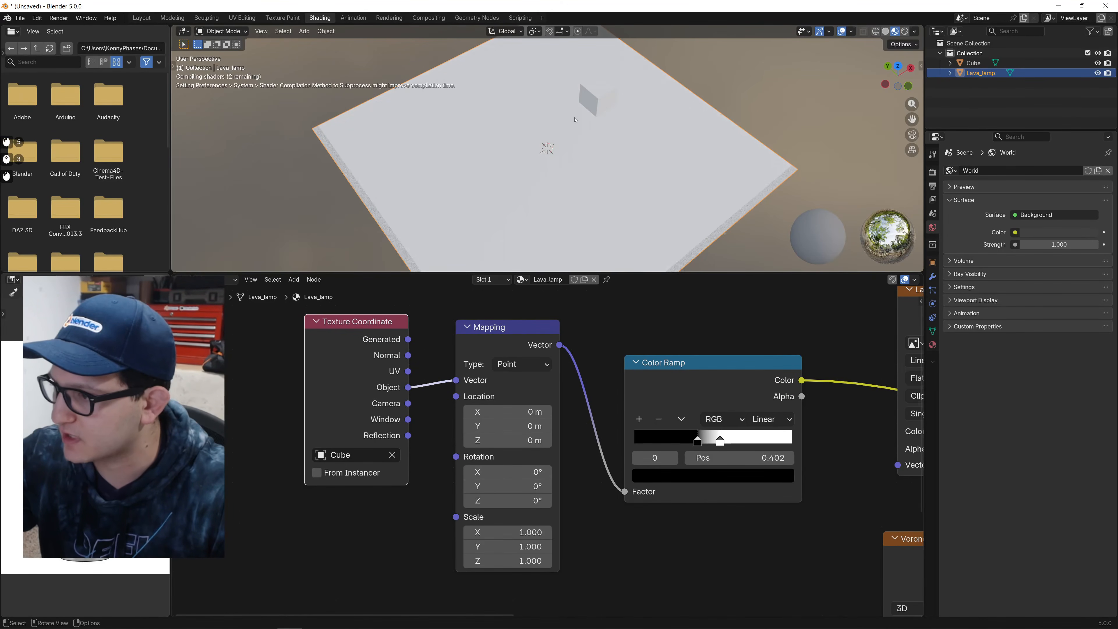
Move the cube across the lamp, also in top view, to test the pixelation boundary.
click(598, 95)
middle_drag(598, 97, 561, 110)
key(g)
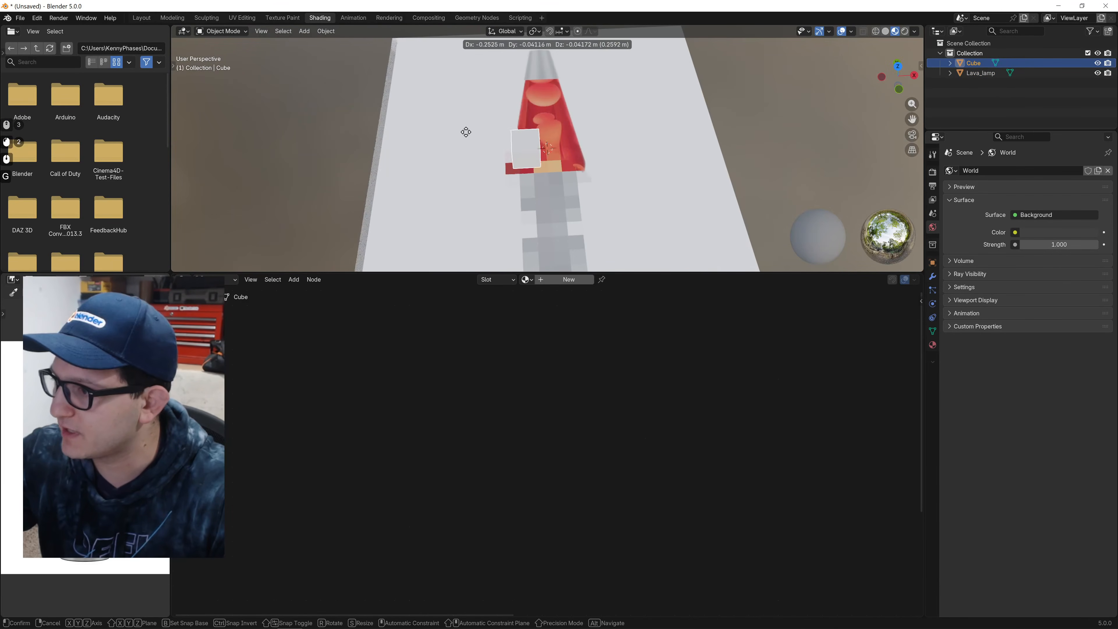
click(467, 141)
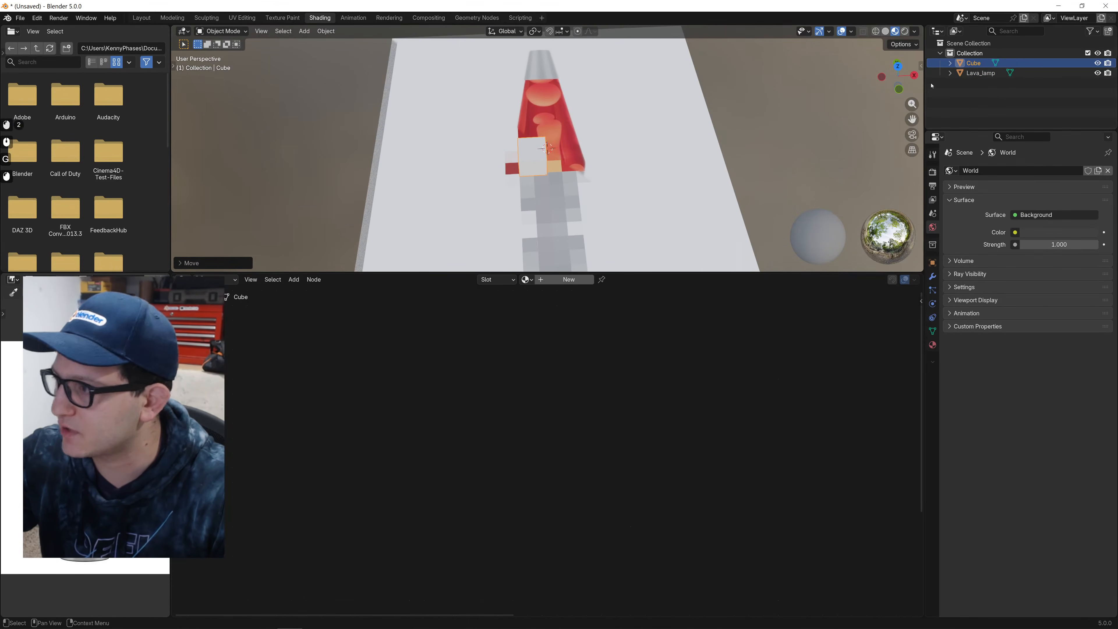
key(KP_7)
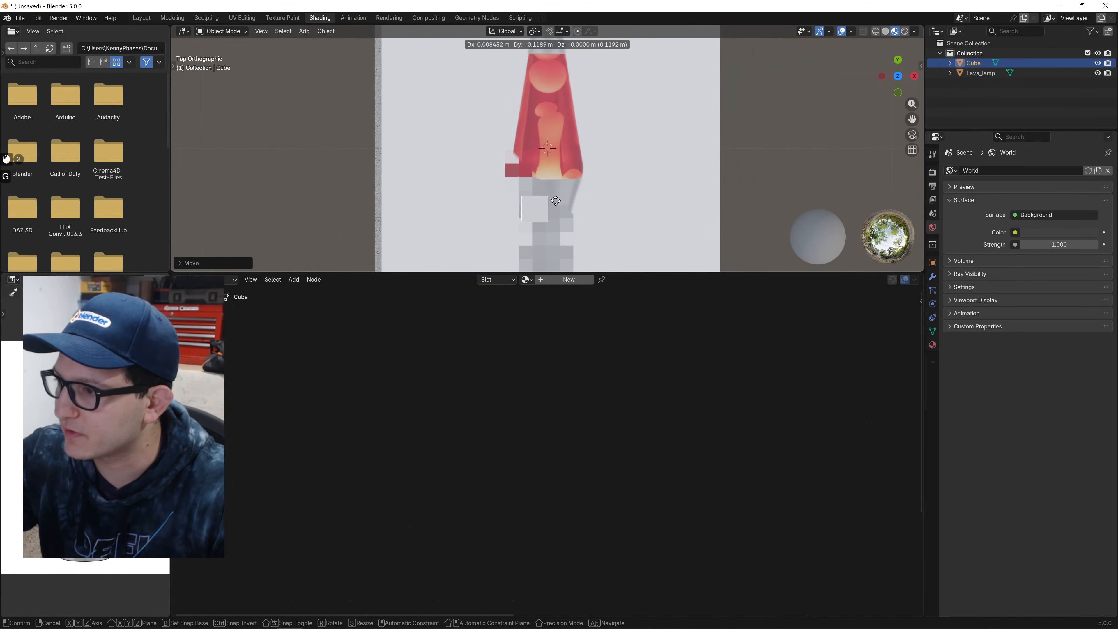
click(575, 180)
Lower the Voronoi Texture's Scale for larger pixels, and move the cube around the lamp's base in top view.
click(550, 115)
middle_drag(907, 551, 447, 369)
shift+drag(445, 484, 424, 484)
click(556, 196)
key(g)
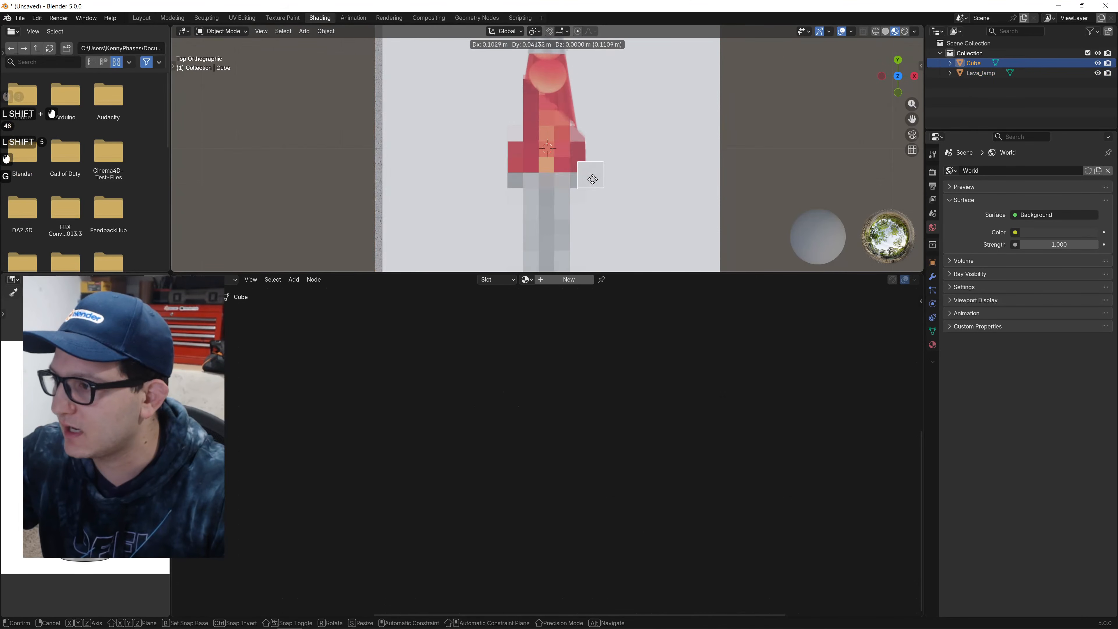
click(531, 193)
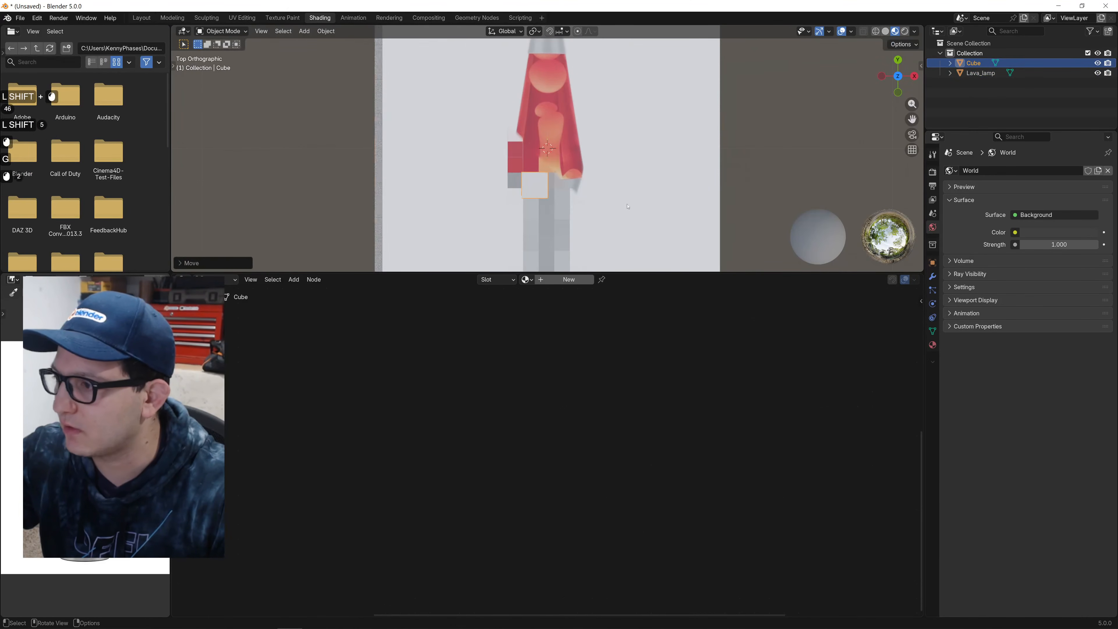
Spread the lamp material's Color Ramp stops apart for a softer blend, moving the black stop to position 0.083.
click(530, 193)
scroll(401, 386, up, 5)
middle_drag(402, 387, 736, 386)
scroll(415, 460, up, 1)
drag(414, 459, 323, 463)
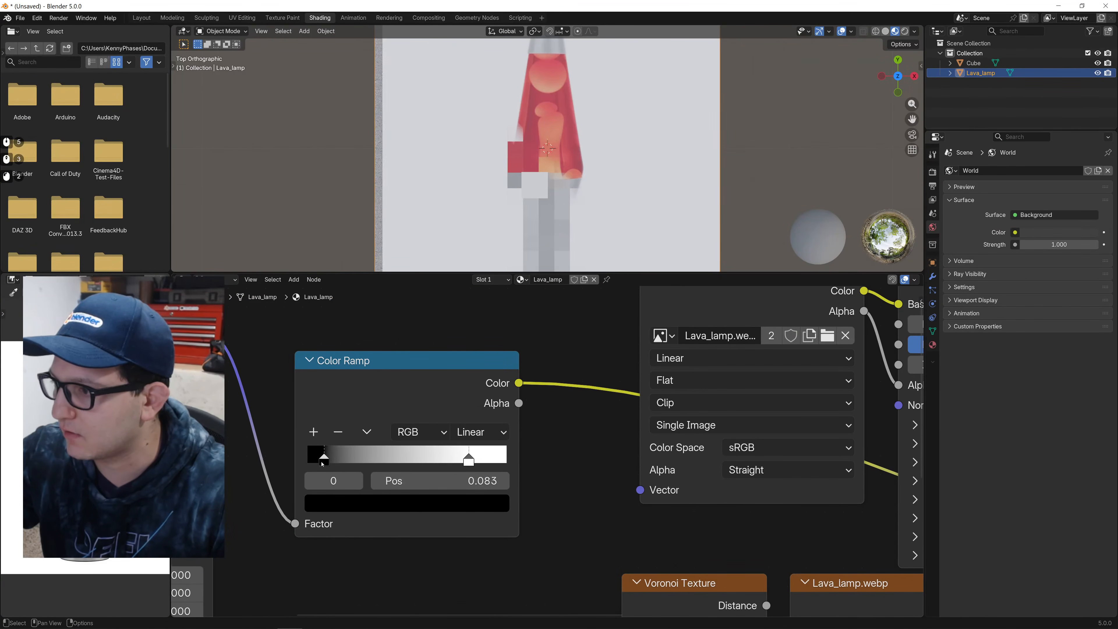
Move the cube along the lamp in top and perspective views, leaving it near the lamp's base.
click(528, 189)
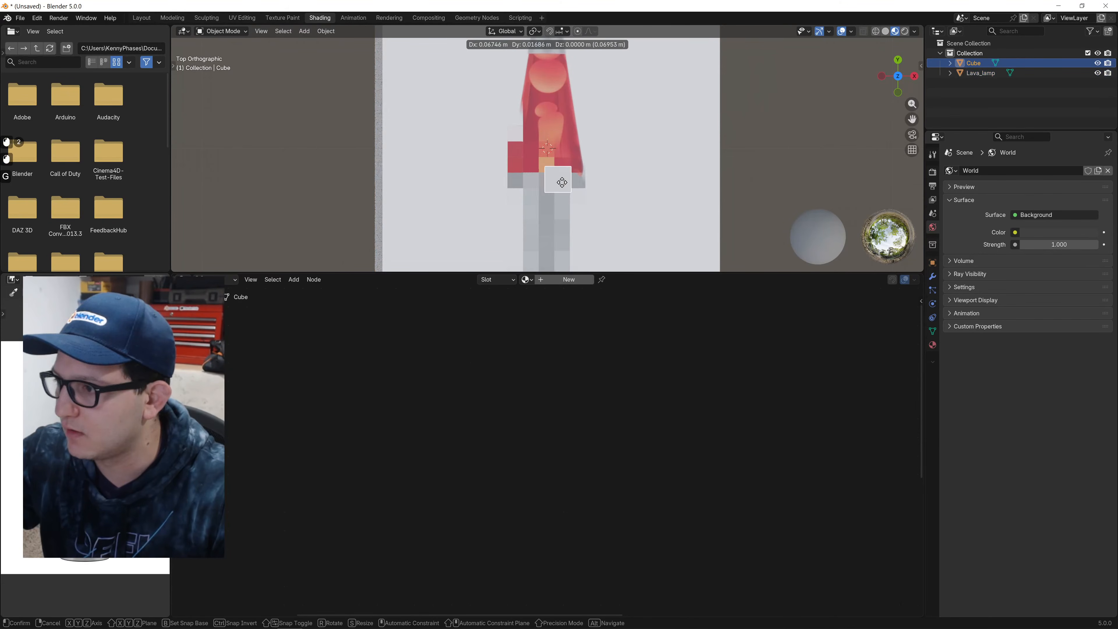
key(g)
click(554, 189)
middle_drag(554, 189, 642, 129)
scroll(682, 163, up, 2)
key(g)
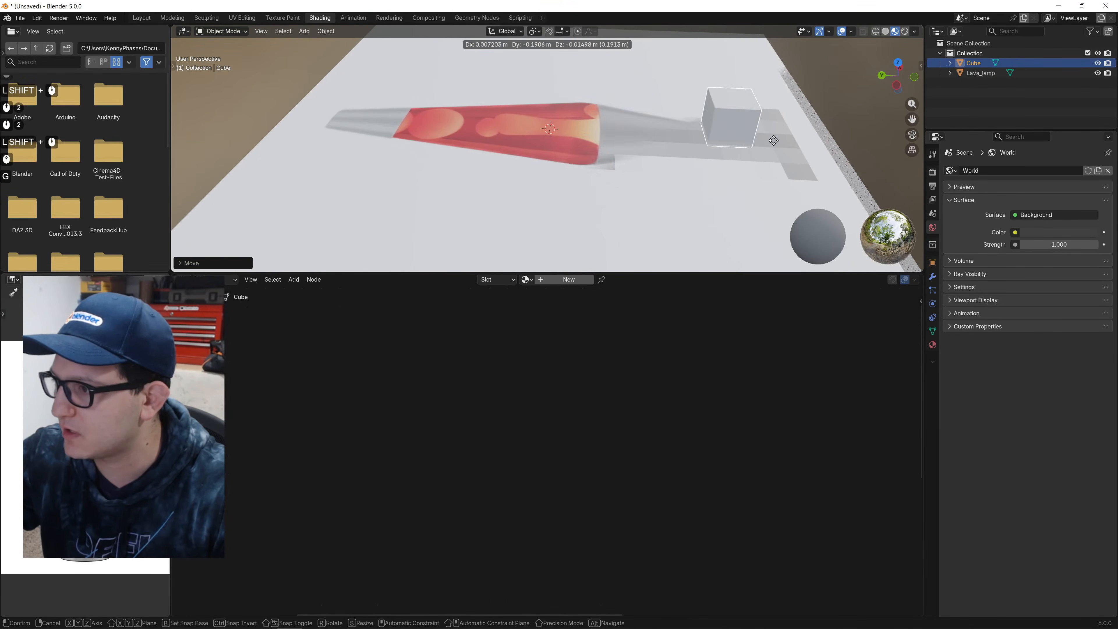
click(677, 131)
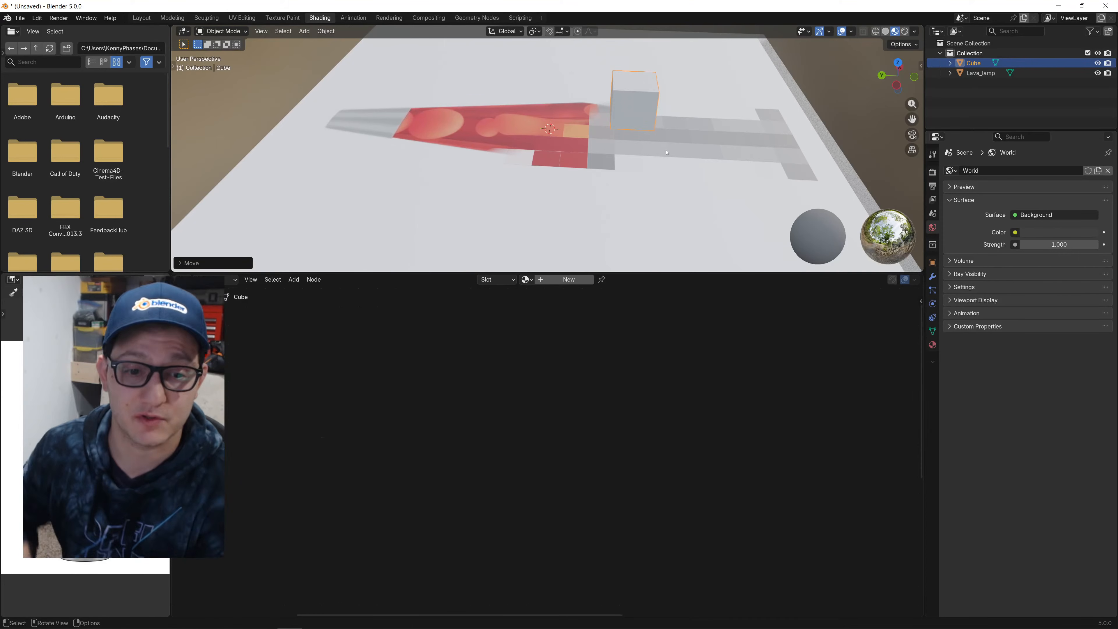
Start a new file without saving the lamp scene and delete the default objects.
click(386, 167)
key(ctrl+n)
key(Return)
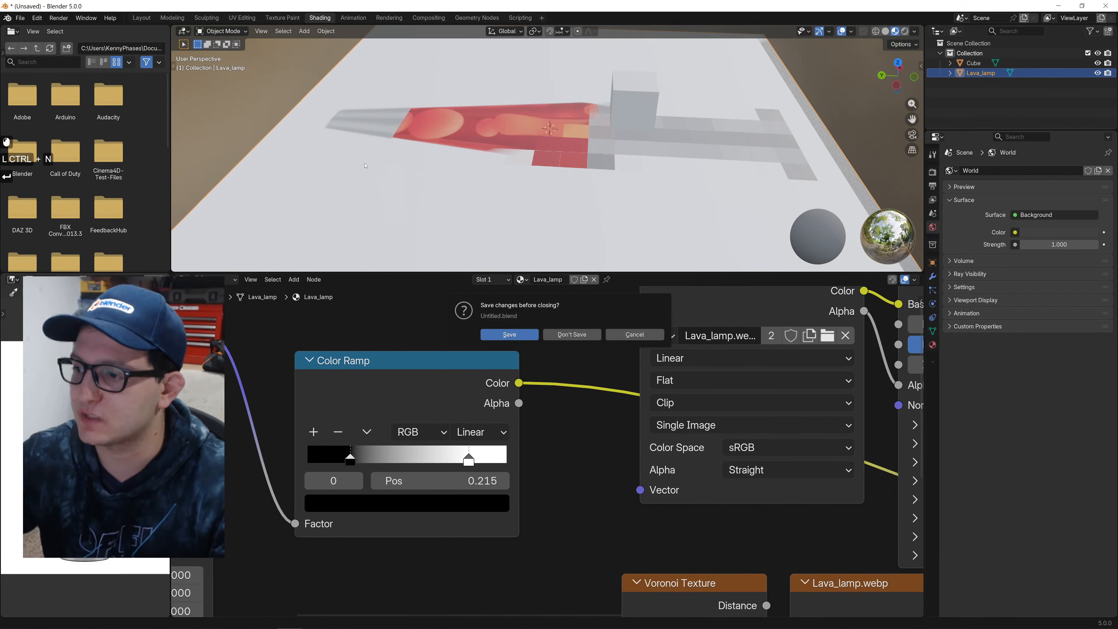
click(572, 334)
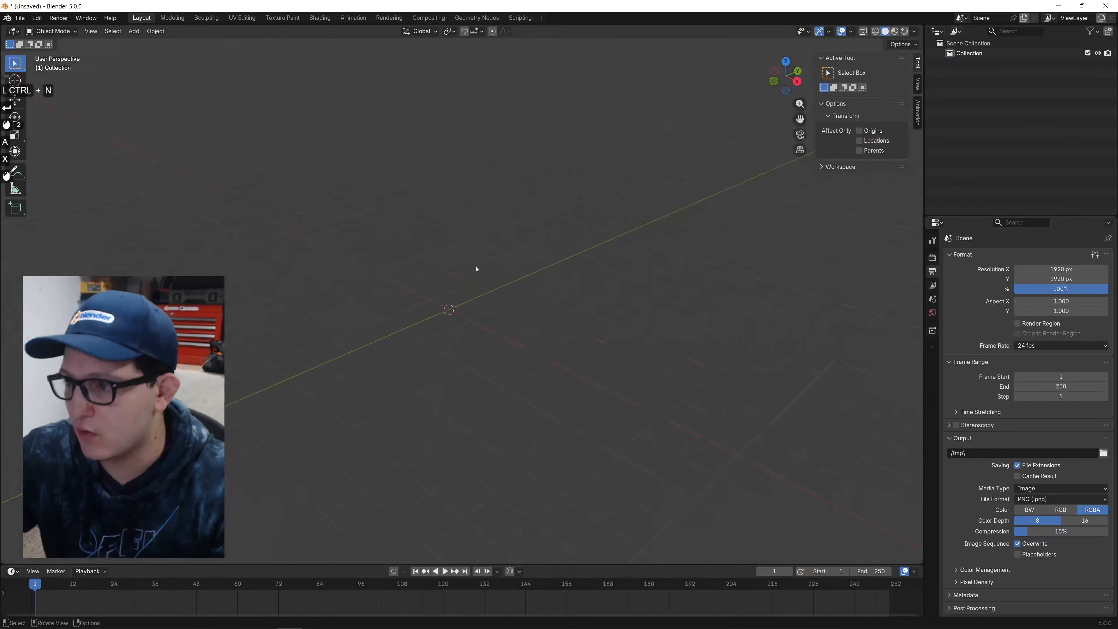
Add a monkey mesh at the scene's origin and view it up close.
key(shift+a)
text(monke)
key(Return)
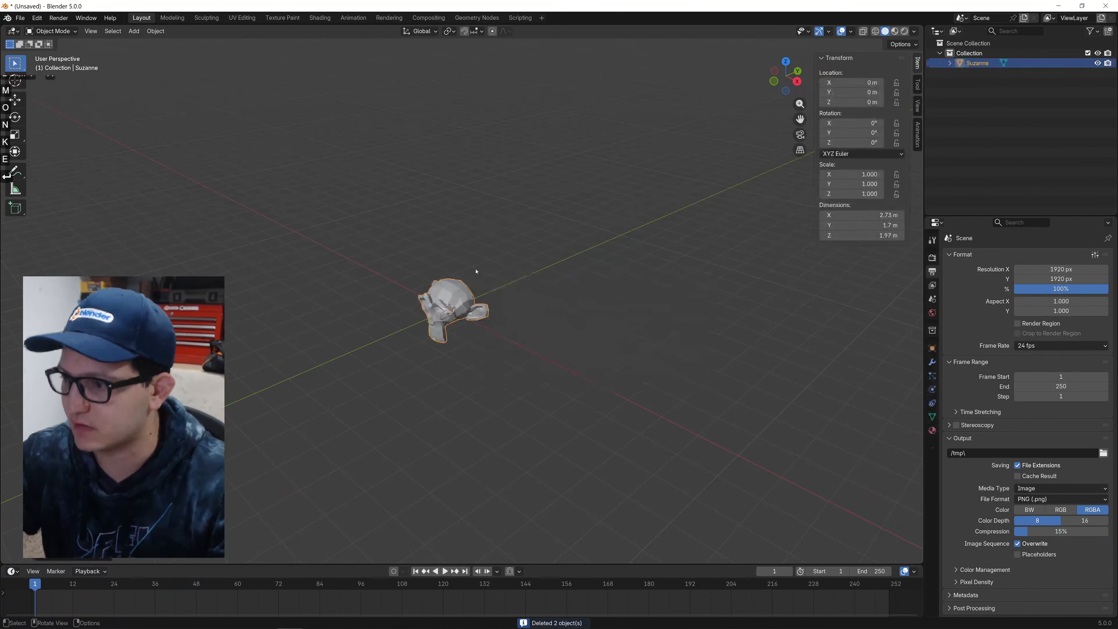
scroll(483, 292, up, 6)
middle_drag(483, 292, 516, 273)
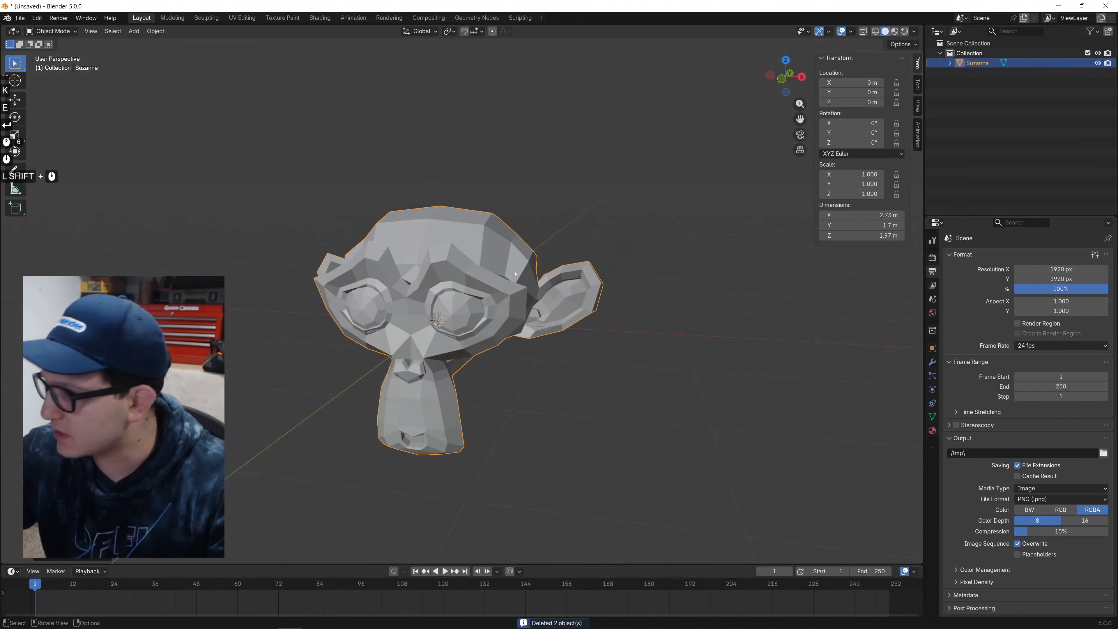
Add a Subdivision Surface modifier to the monkey and set its viewport level to 2.
click(932, 364)
click(1005, 256)
text(subd)
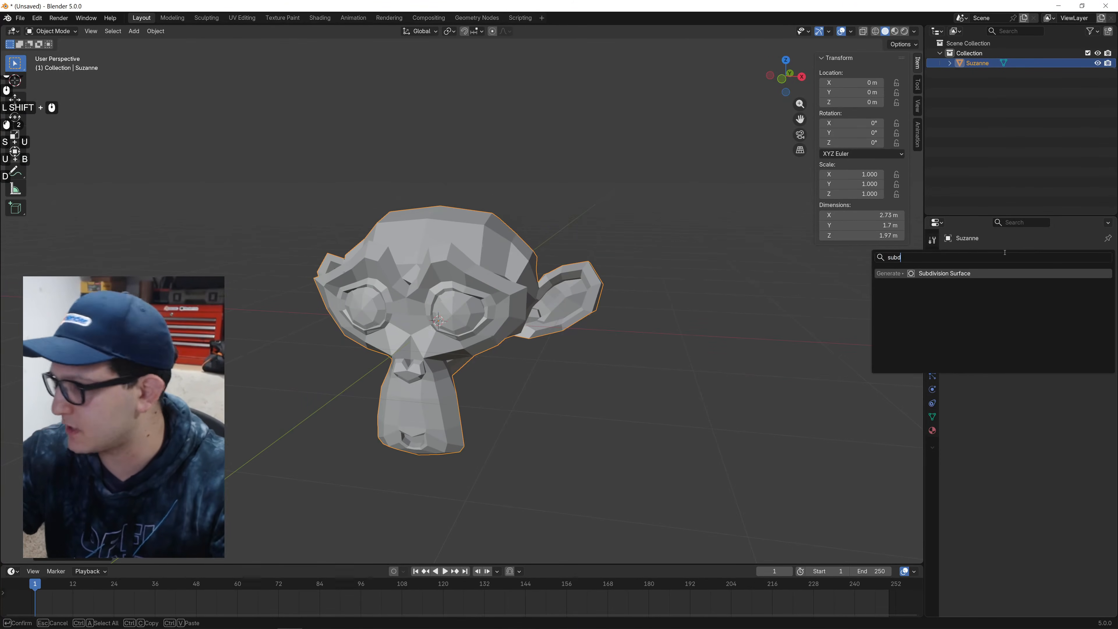
key(Return)
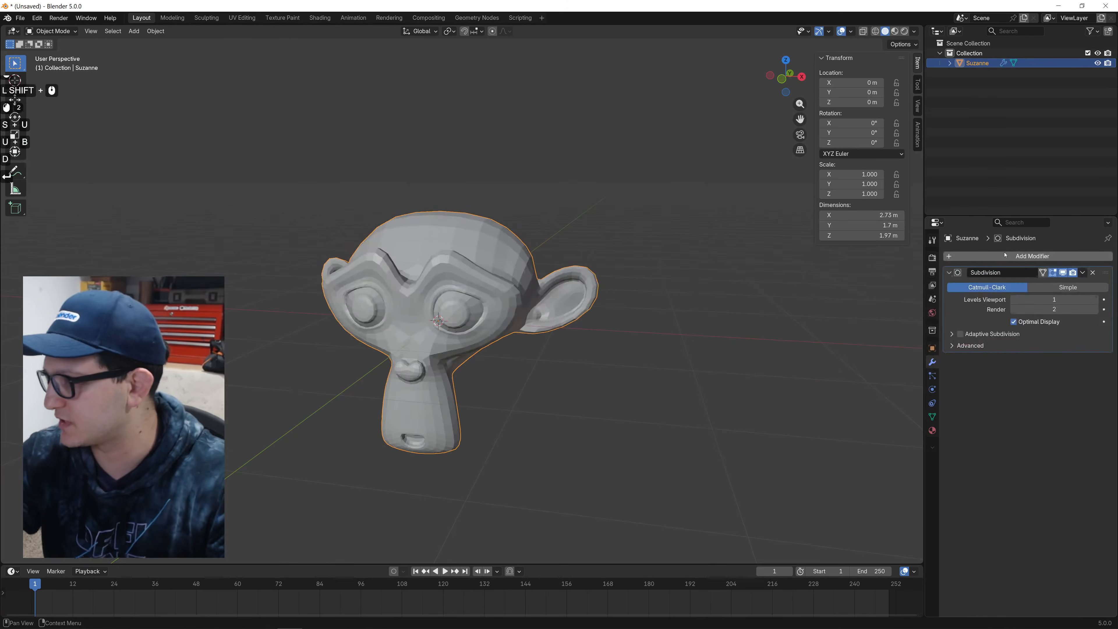
click(1095, 300)
Shade the monkey smooth.
scroll(422, 252, up, 2)
right_click(421, 253)
click(422, 253)
middle_drag(429, 251, 509, 251)
Switch the viewport to rendered shading and light the world with the provence_studio_4k.hdr environment texture.
key(z)
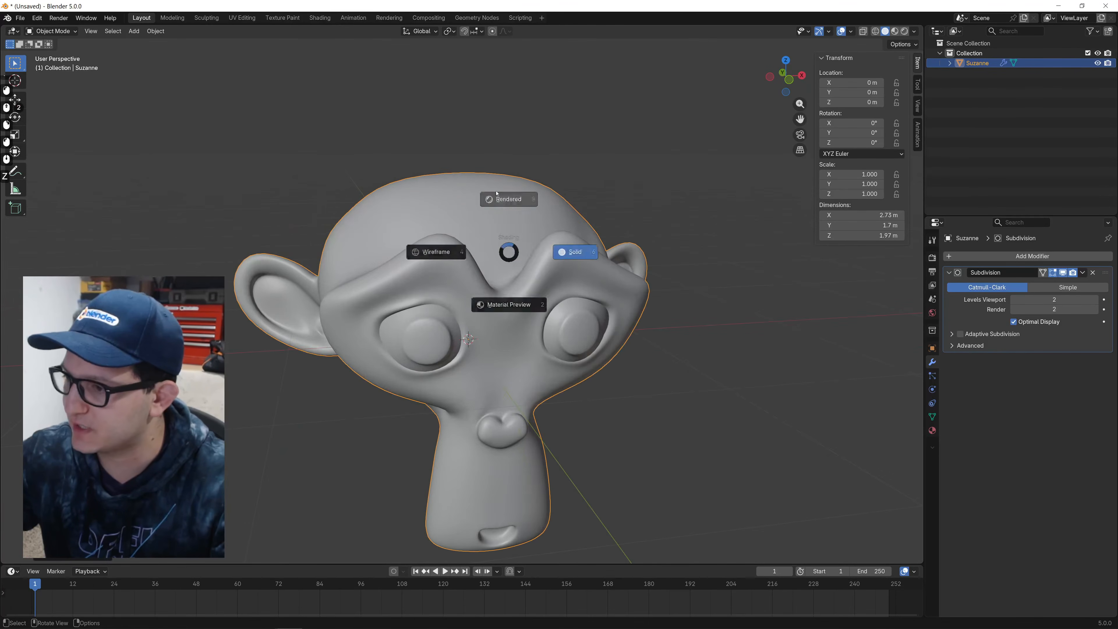
click(496, 196)
click(932, 312)
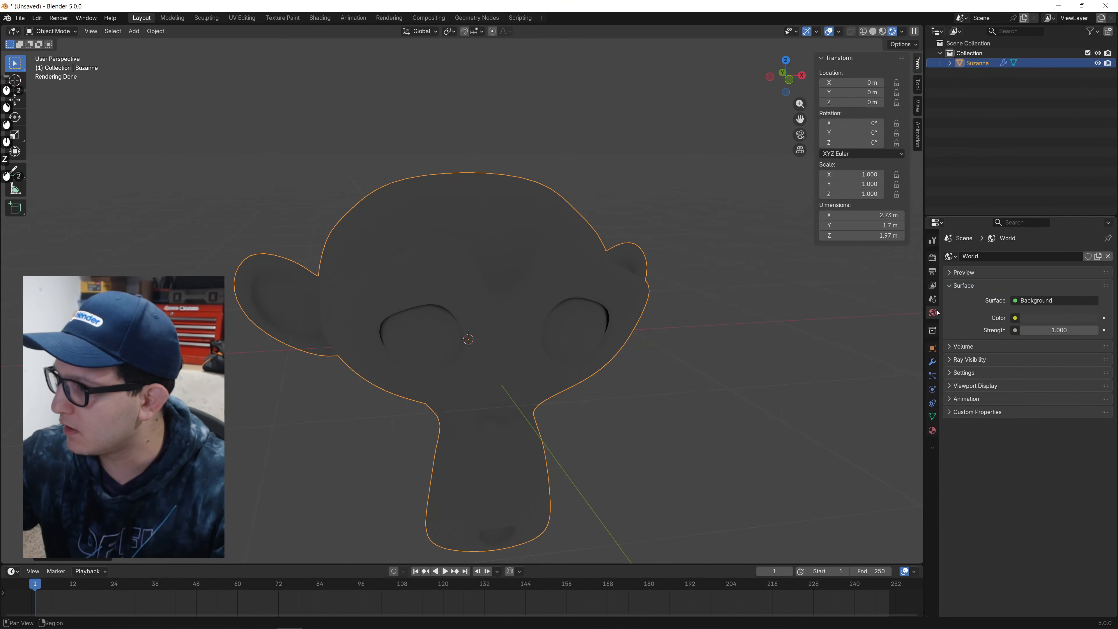
click(1014, 318)
click(814, 361)
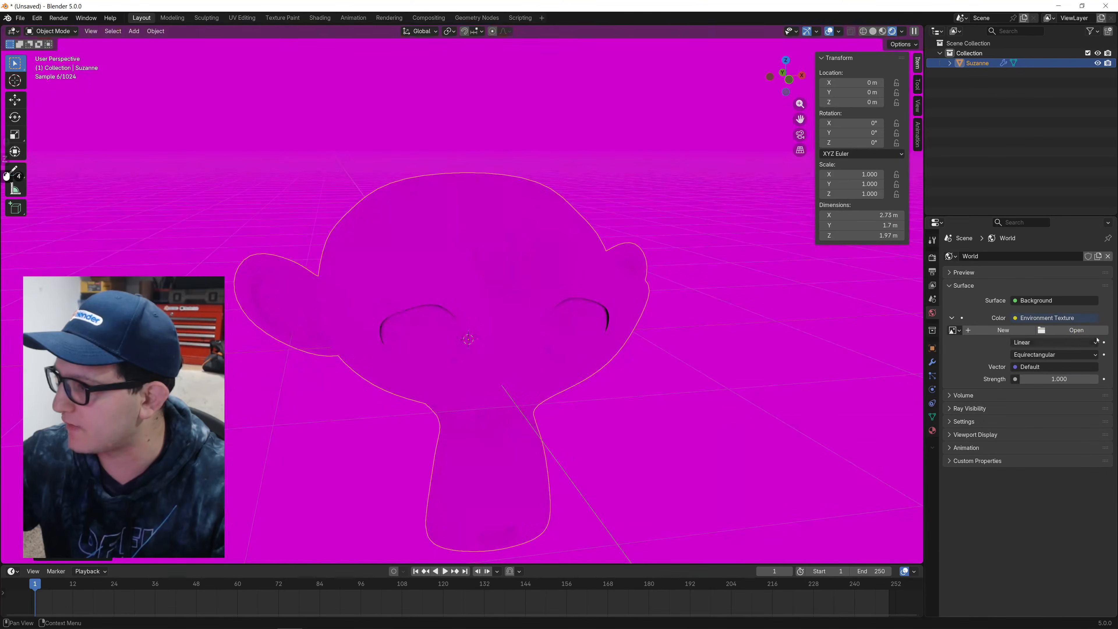
click(1074, 329)
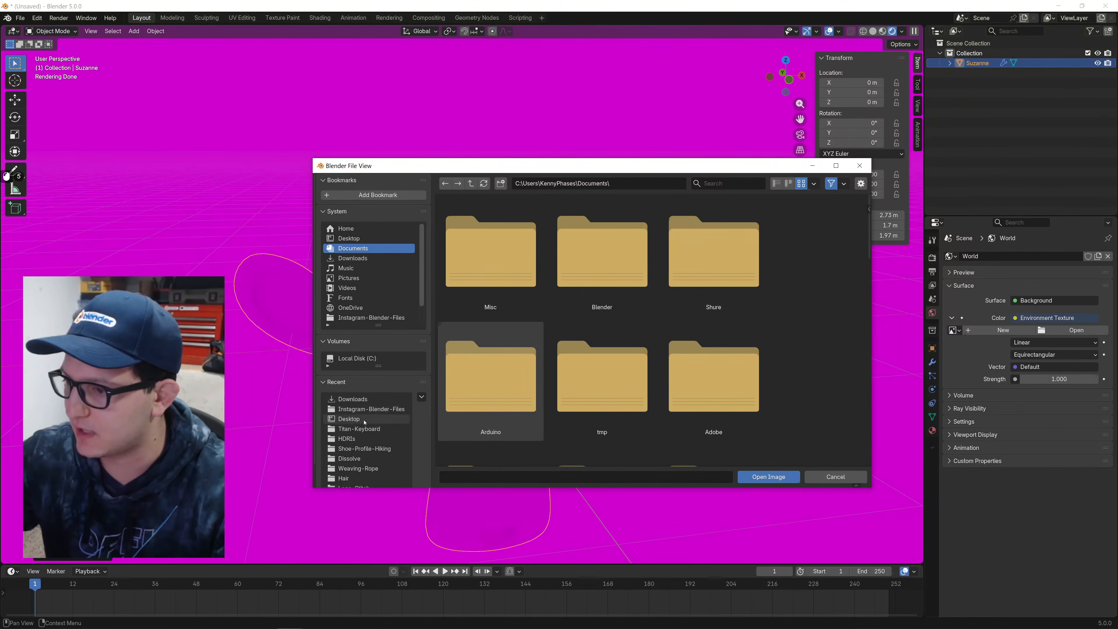
click(364, 442)
double_click(713, 251)
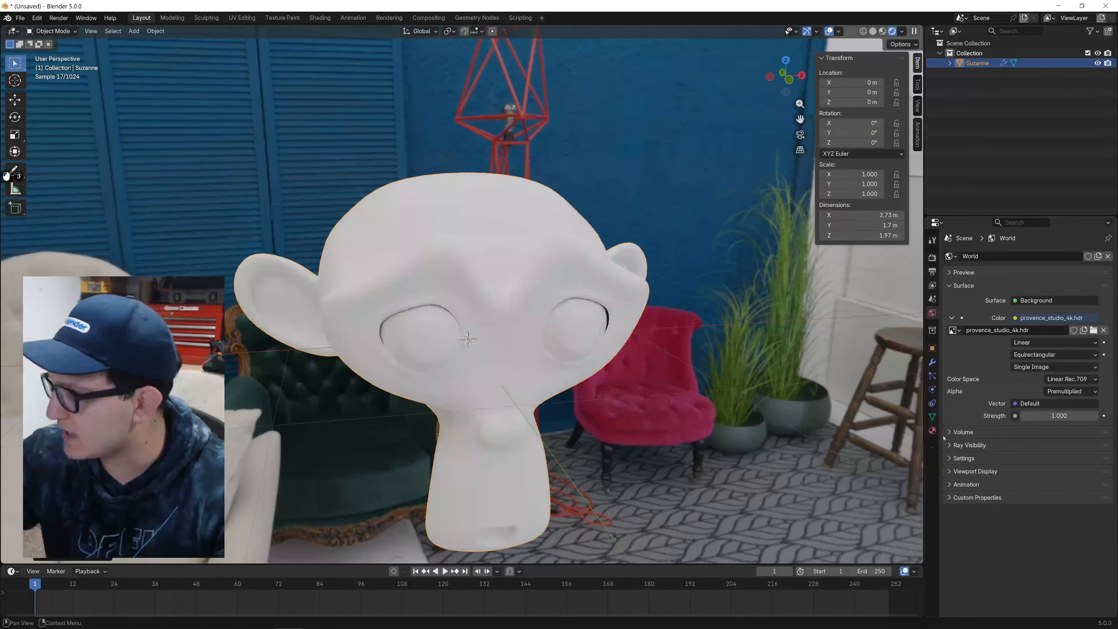
Give the monkey a new material with metallic 1.000, roughness about 0.098 and a copper-orange base color.
click(932, 430)
click(1021, 298)
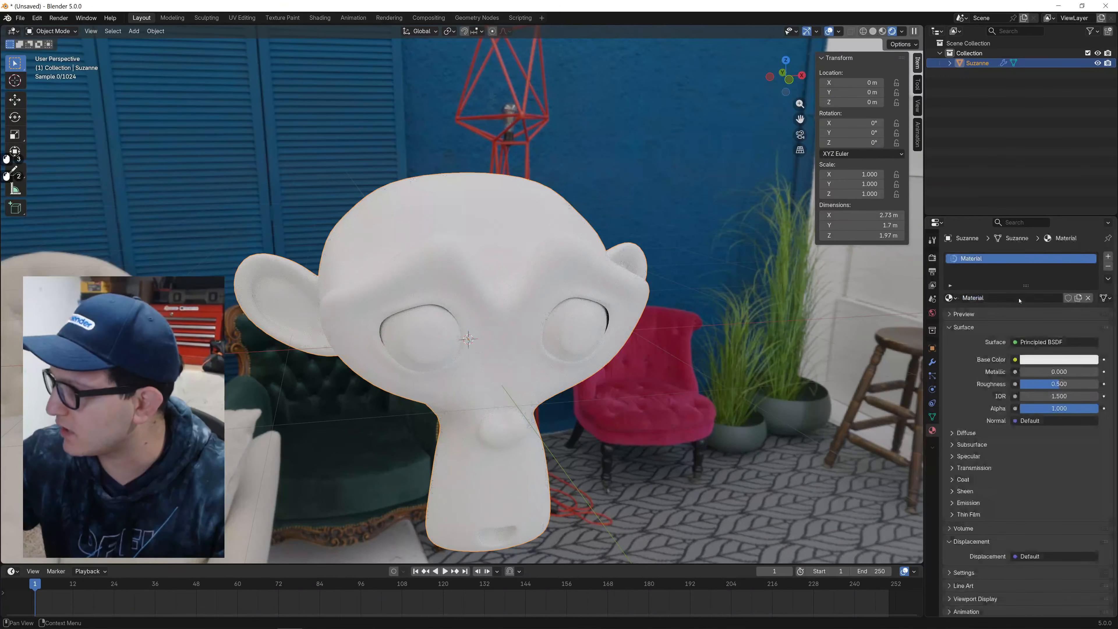
mouse_move(1021, 372)
mouse_down()
mouse_move(1099, 382)
mouse_move(1027, 384)
mouse_up()
click(1021, 359)
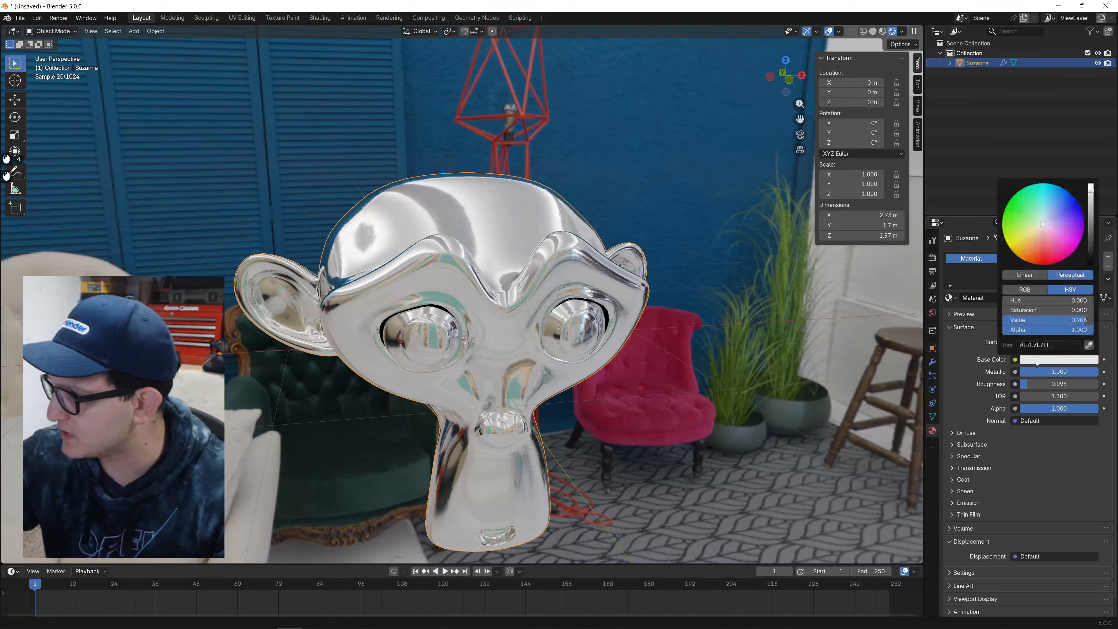
click(1042, 361)
drag(1042, 223, 1034, 247)
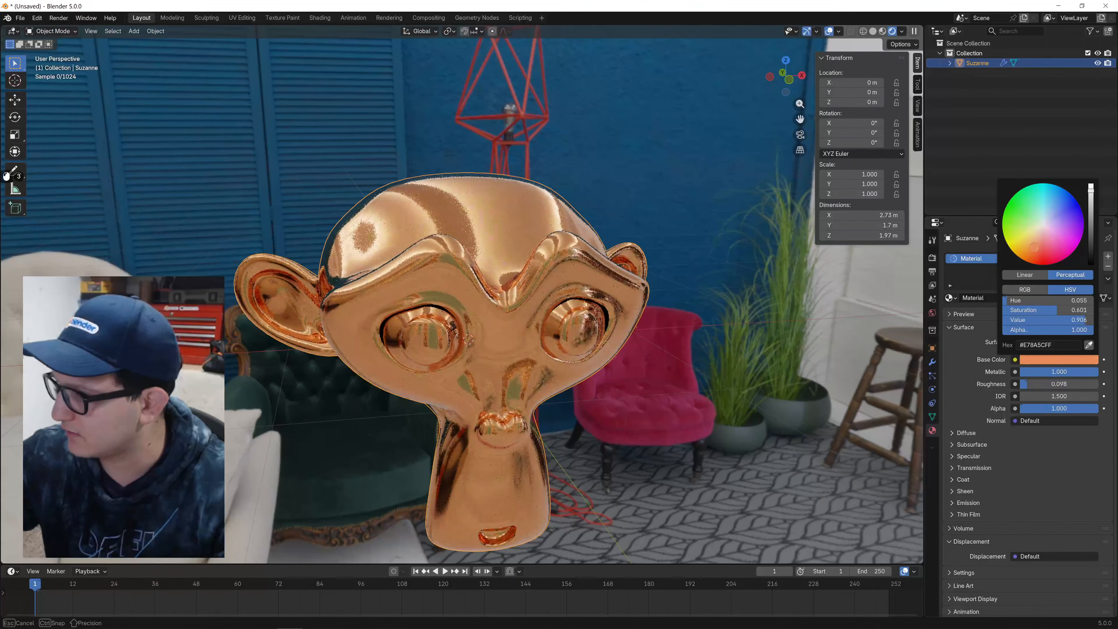
Add a plane at the monkey's center and scale it up to about 7 m square.
middle_drag(621, 369, 647, 359)
scroll(647, 359, down, 2)
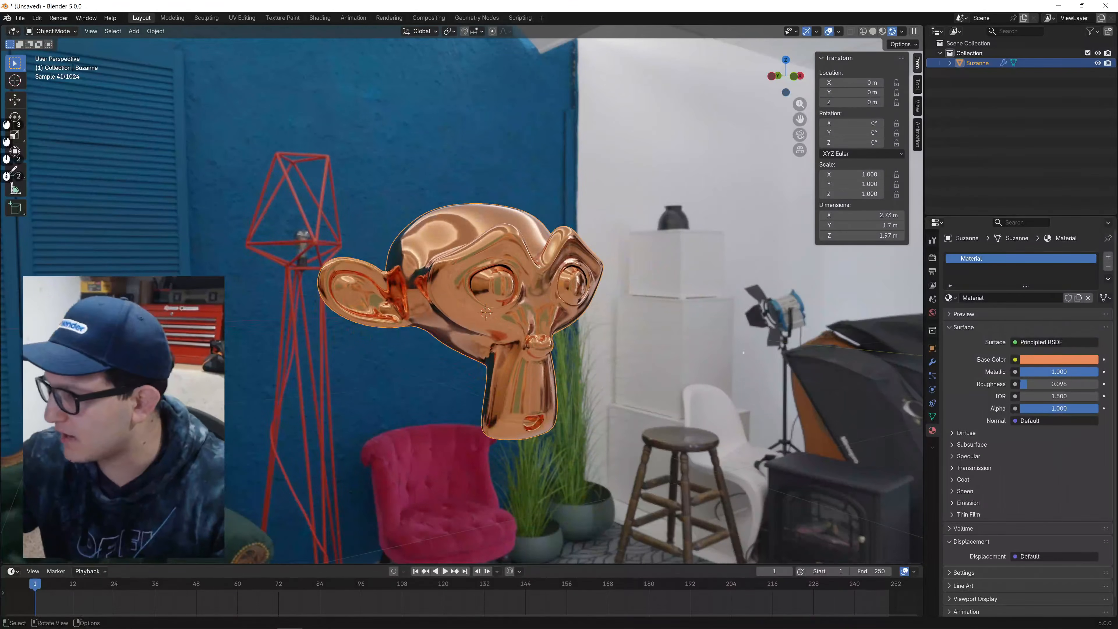
key(shift+a)
text(plane)
key(Return)
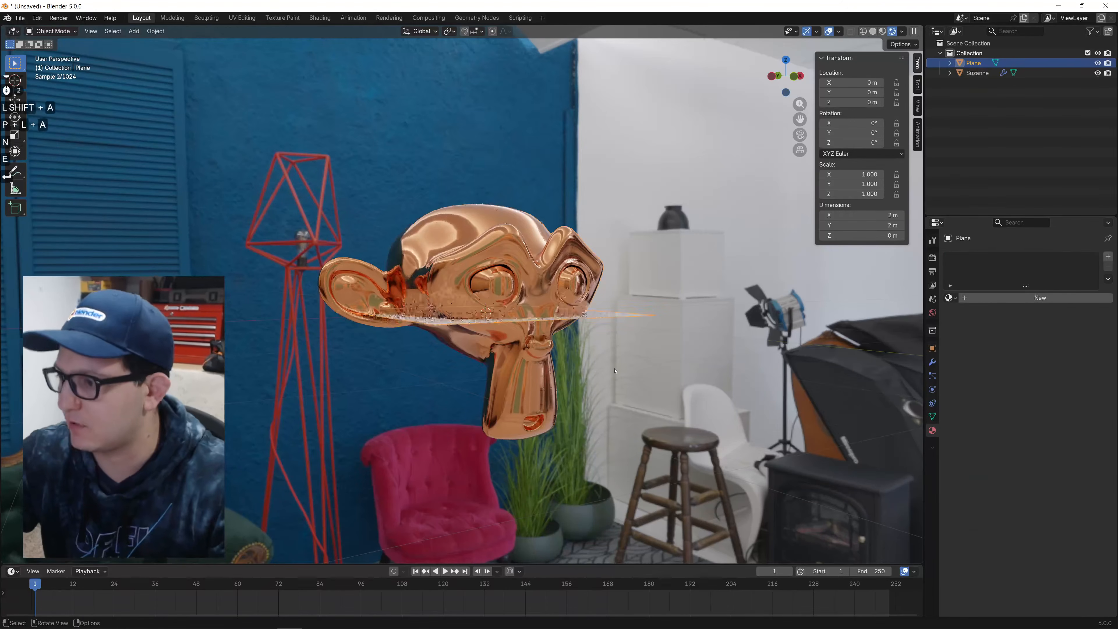
scroll(474, 259, down, 2)
middle_drag(474, 259, 479, 283)
key(s)
click(552, 236)
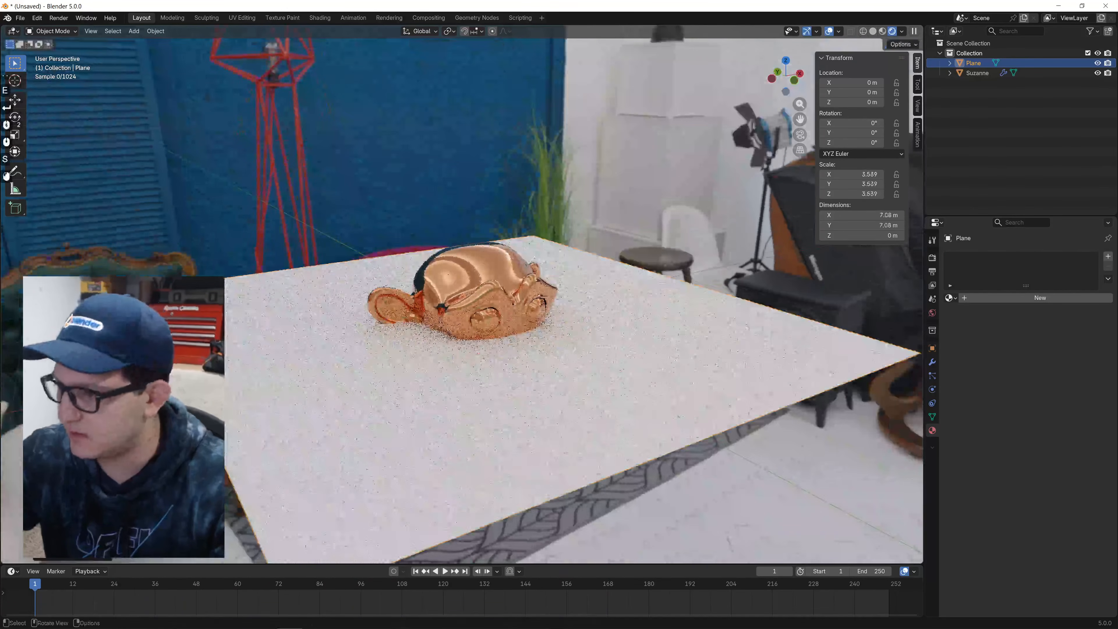
Lower the plane to about -1.21 m on Z beneath the monkey and enlarge it to about 14.1 m square.
key(g)
key(z)
click(556, 317)
key(s)
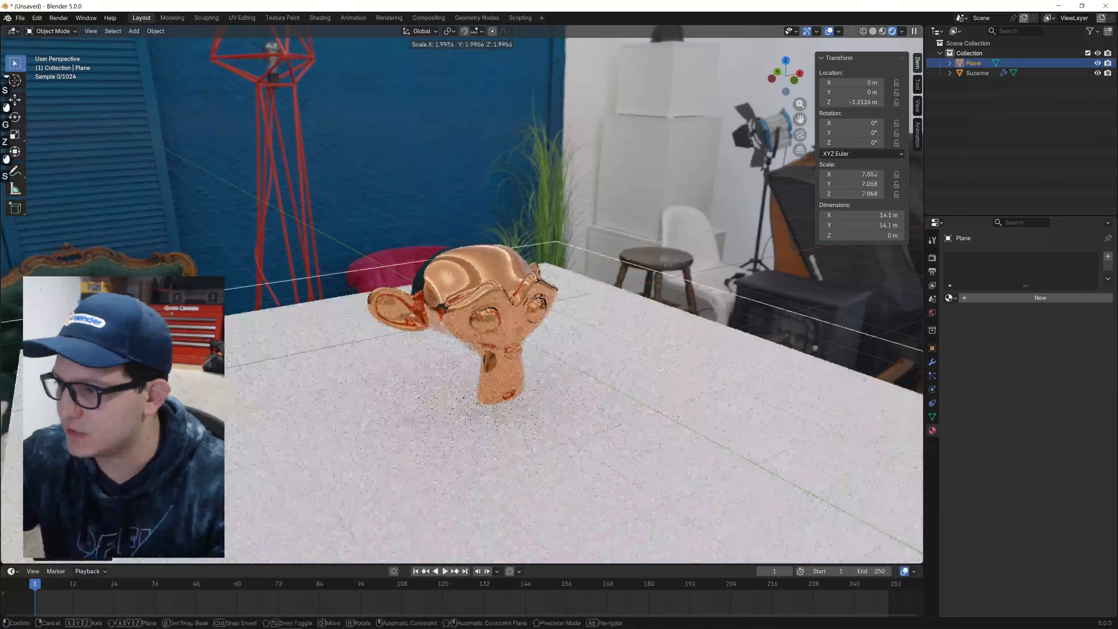
click(581, 334)
Extrude the plane's two rear edges straight up to form backdrop walls about 9.9 m tall.
scroll(580, 334, down, 5)
scroll(513, 337, up, 2)
key(Tab)
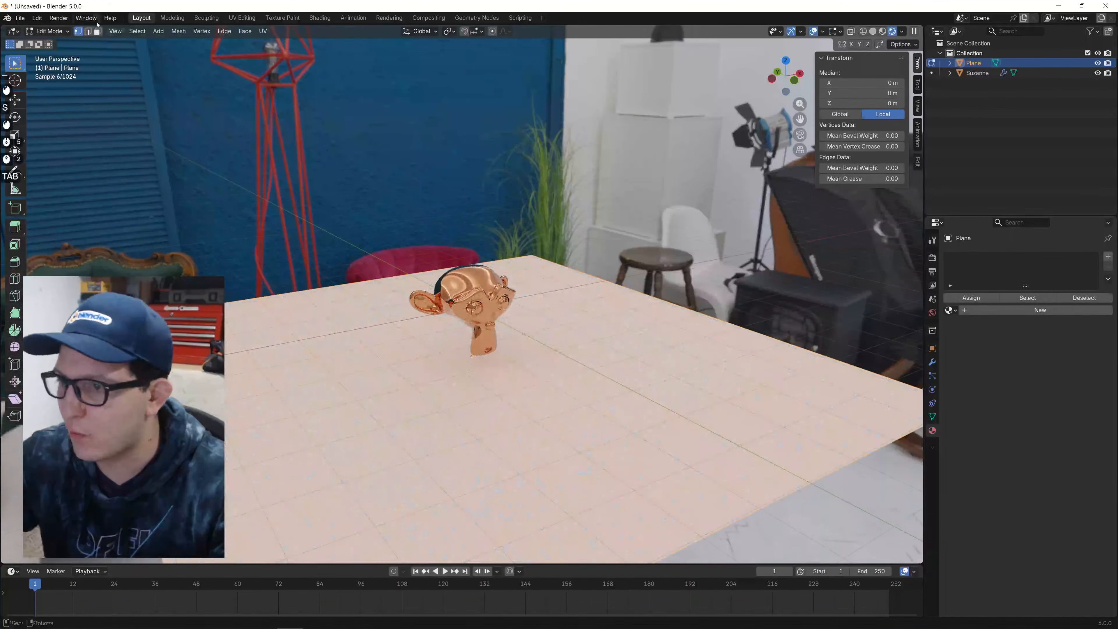
shift+click(581, 280)
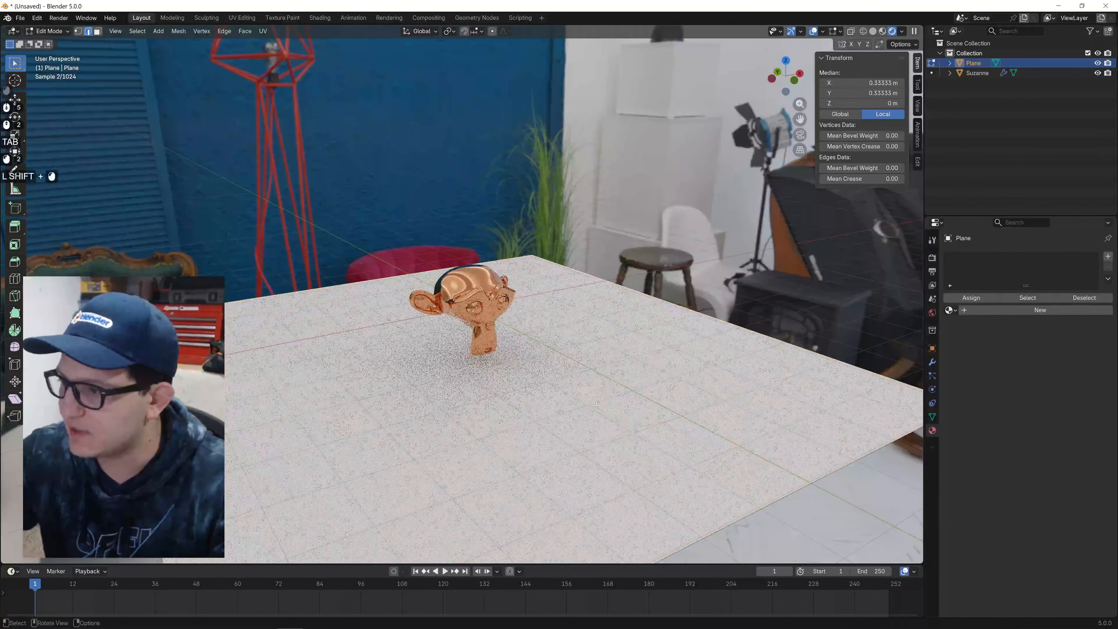
scroll(581, 280, down, 4)
key(e)
key(z)
click(587, 203)
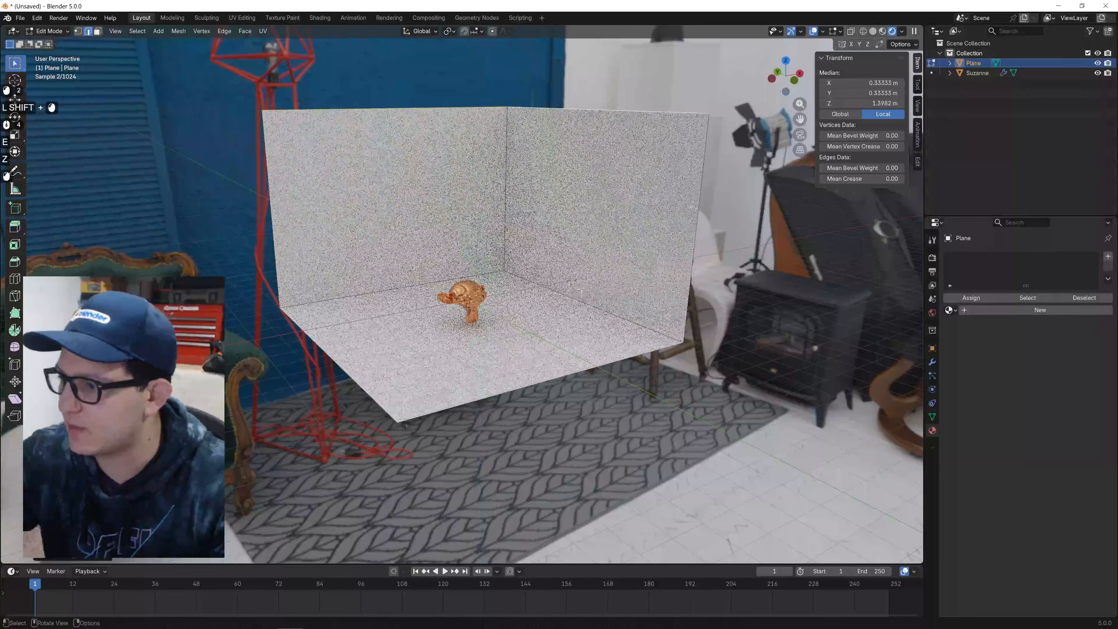
Bevel the three inner edges where the walls and floor meet with several segments to form wide curves.
shift+click(567, 295)
shift+click(463, 278)
shift+click(507, 243)
key(ctrl+b)
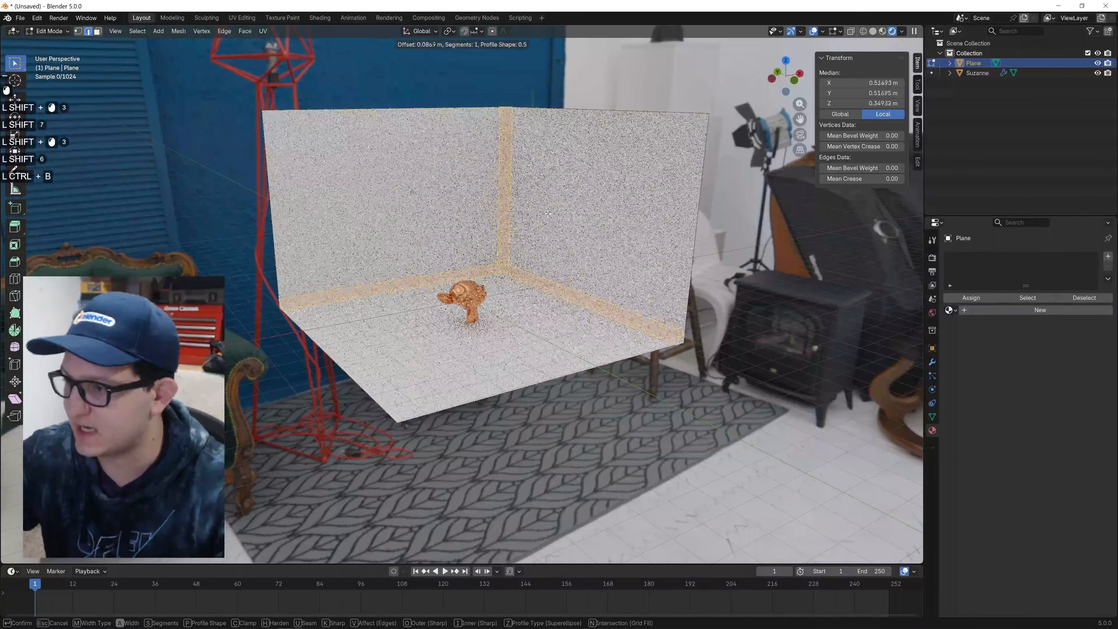
scroll(587, 203, up, 8)
click(590, 205)
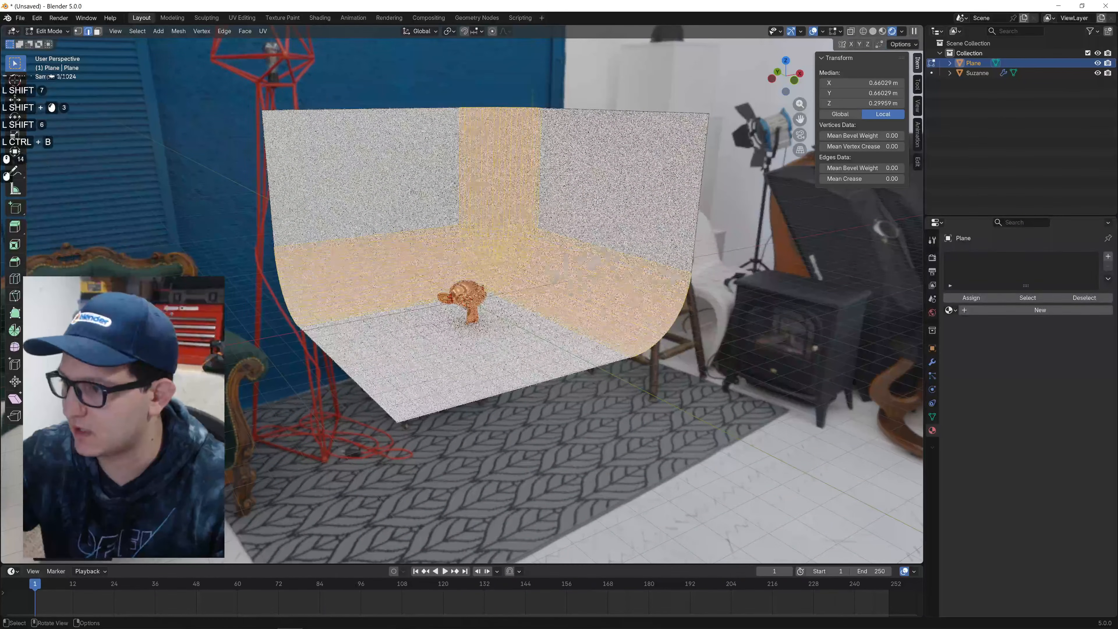
Leave mesh editing and shade the backdrop smooth.
key(Tab)
right_click(591, 216)
click(592, 220)
Give the backdrop a new material with a black base color and view the monkey against it up close.
middle_drag(591, 219, 641, 218)
scroll(641, 217, up, 2)
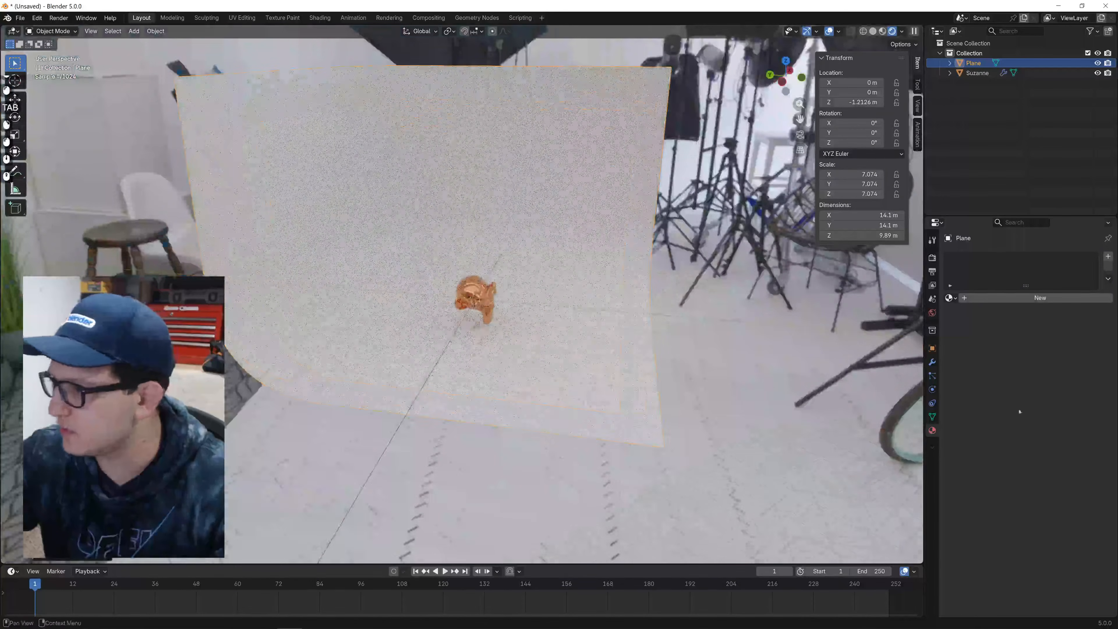
click(1040, 298)
click(1059, 360)
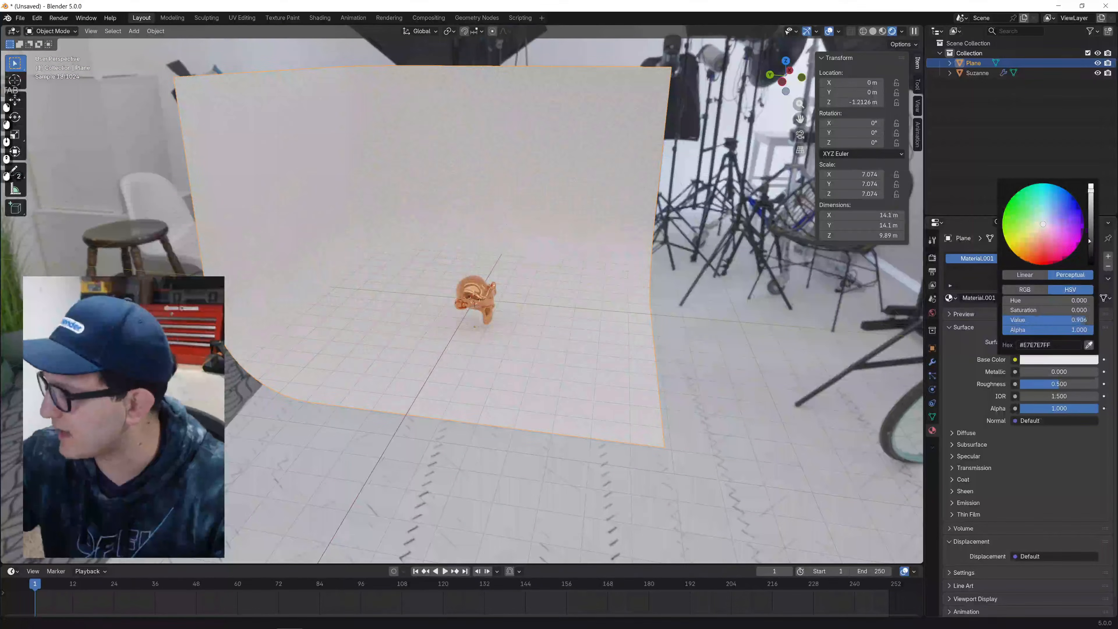
drag(1091, 240, 1090, 278)
scroll(537, 298, up, 2)
middle_drag(537, 298, 487, 272)
scroll(494, 289, up, 6)
scroll(494, 288, up, 2)
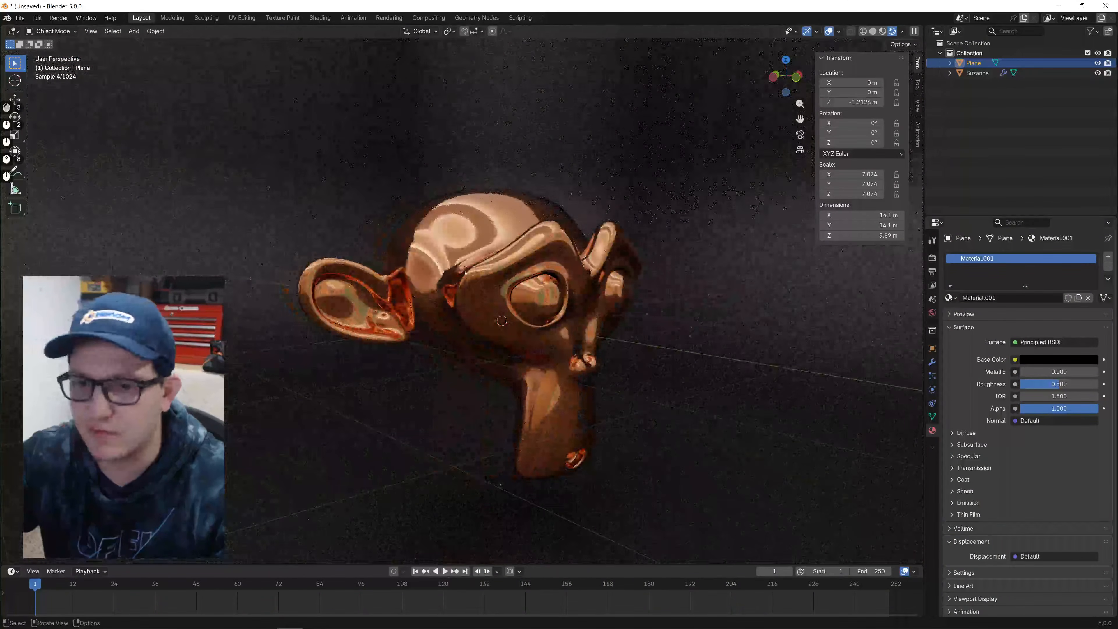
Switch the viewport to solid shading and add a camera facing the current view direction.
scroll(471, 276, down, 3)
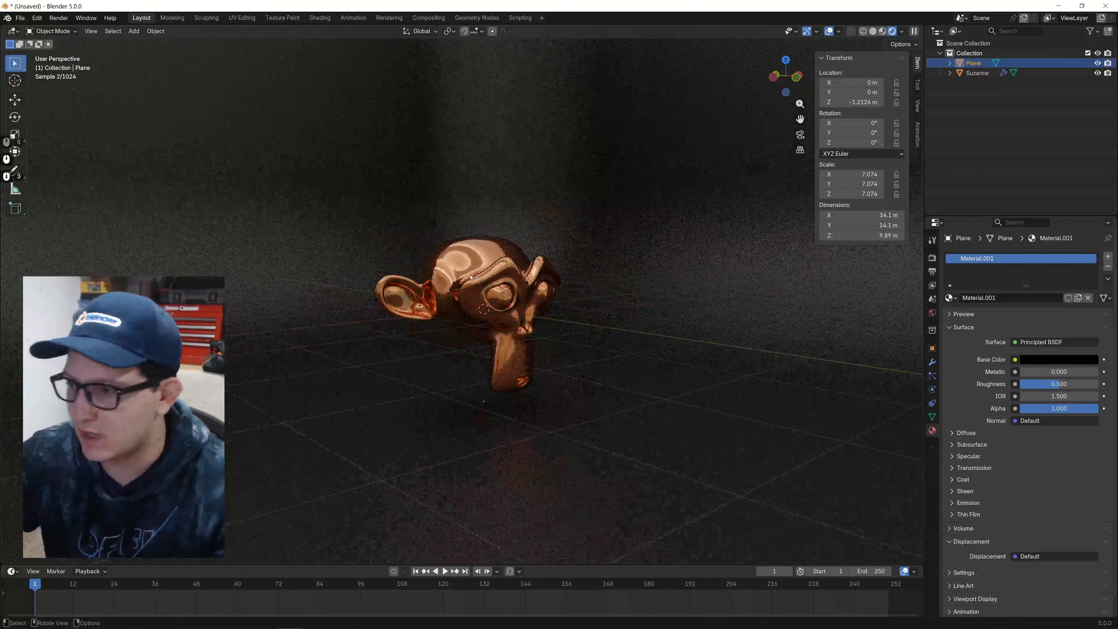
click(872, 31)
middle_drag(529, 238, 548, 251)
key(shift+a)
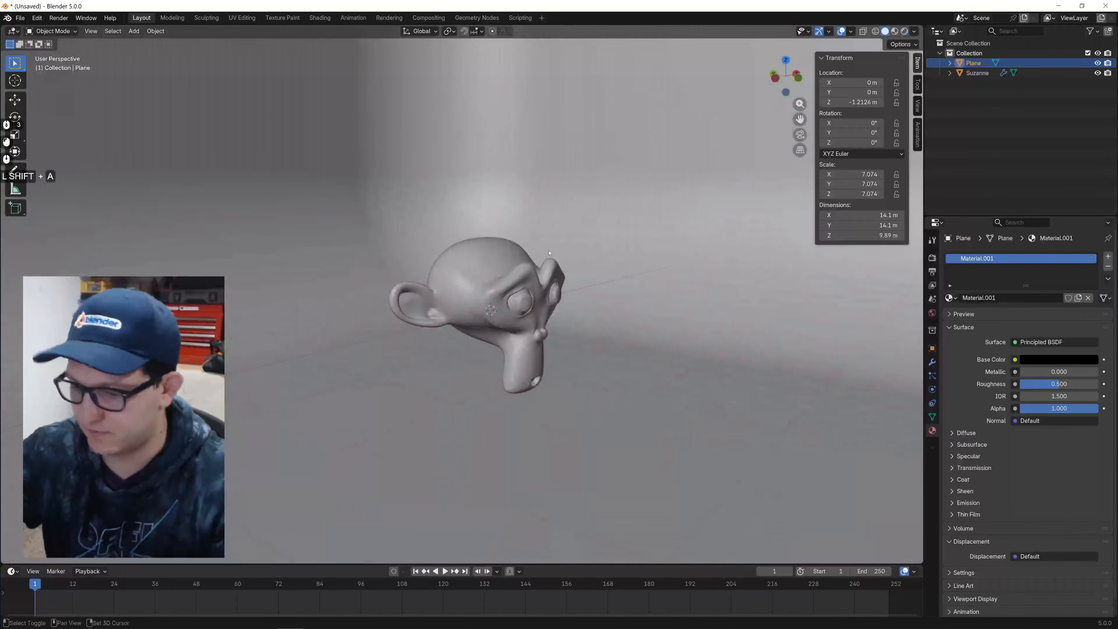
text(came)
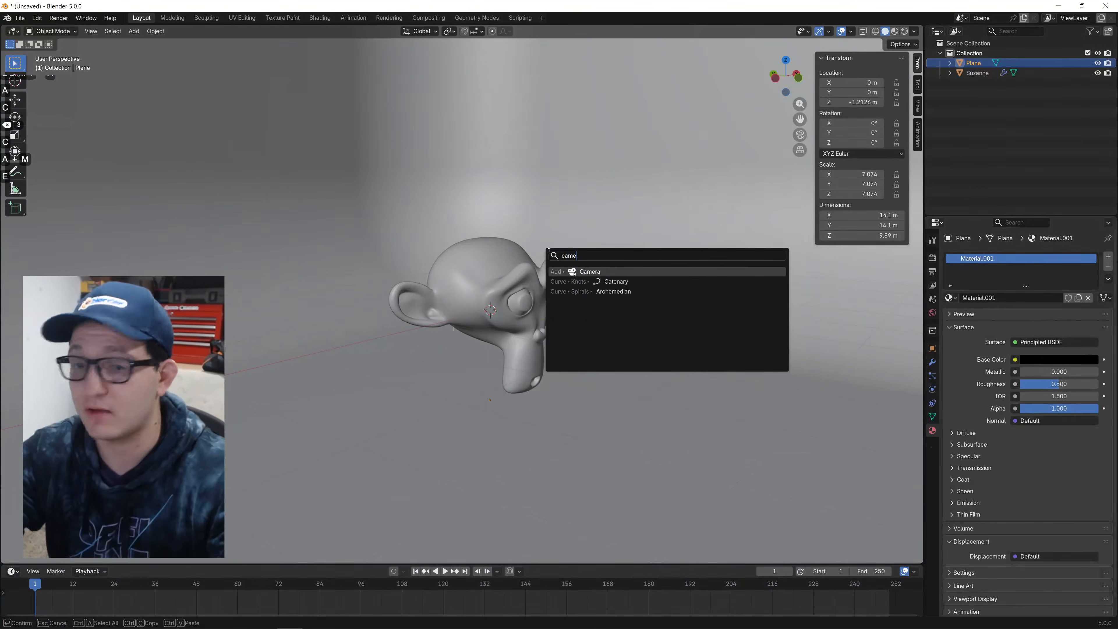
key(Return)
Move the camera back to about X -6.23, Y -4.89, Z 1.42 m, framing the monkey centrally in camera view.
scroll(563, 105, down, 2)
scroll(563, 105, down, 2)
middle_drag(449, 284, 519, 274)
key(g)
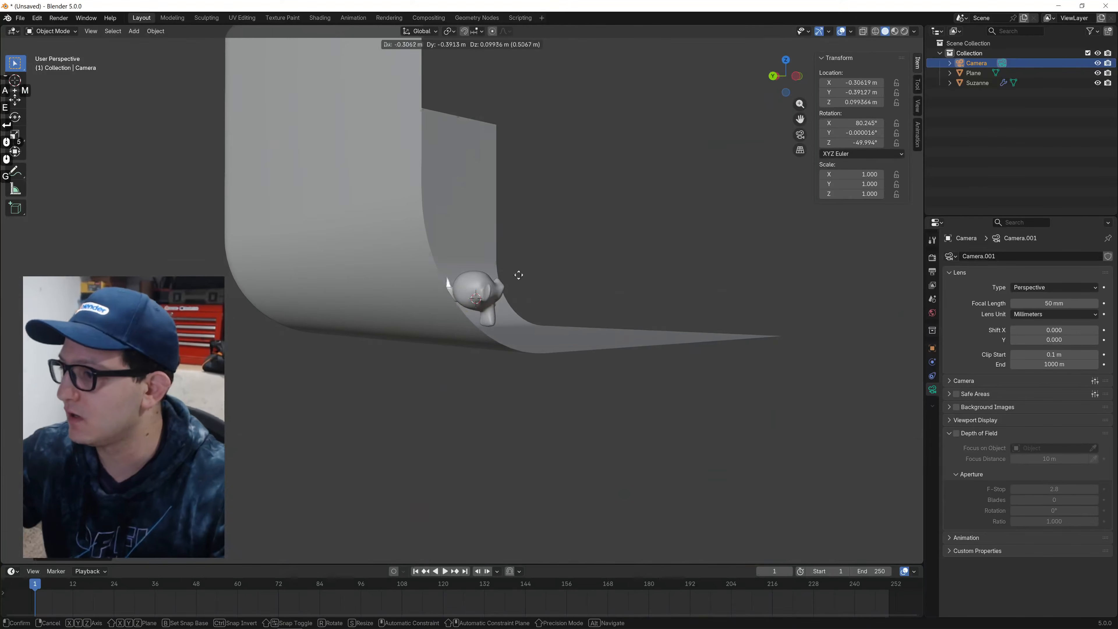
click(755, 221)
click(800, 135)
key(g)
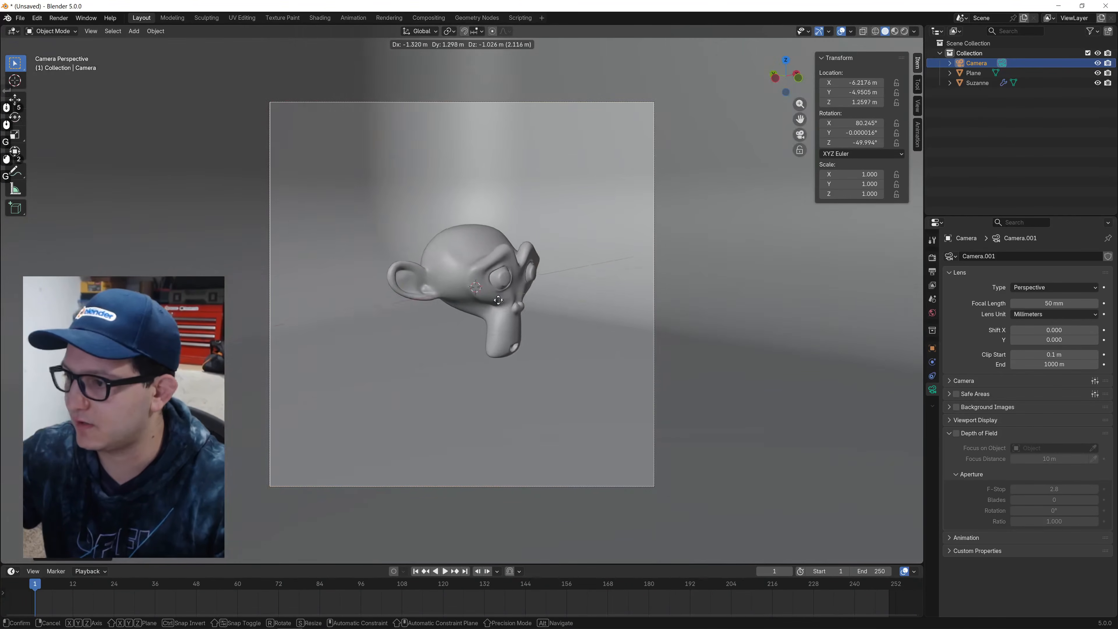
click(491, 287)
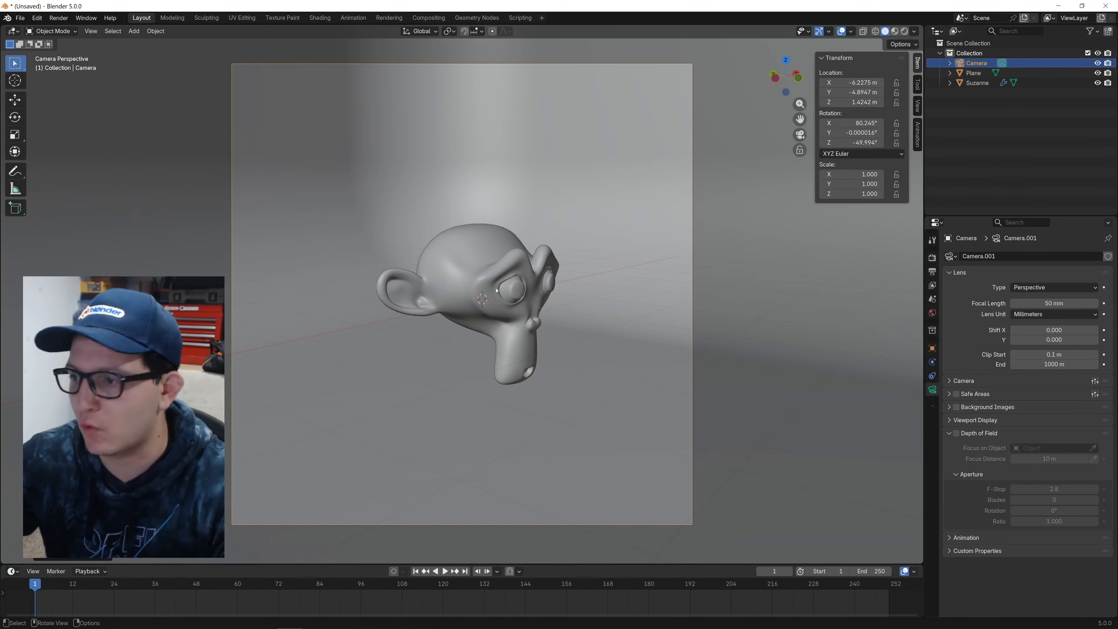
Add a Plain Axes empty at the origin and raise it to about 1.91 m on Z above the monkey.
middle_drag(496, 291, 471, 311)
scroll(440, 304, down, 3)
middle_drag(380, 298, 324, 284)
shift+middle_drag(323, 284, 616, 275)
key(shift+a)
text(empt)
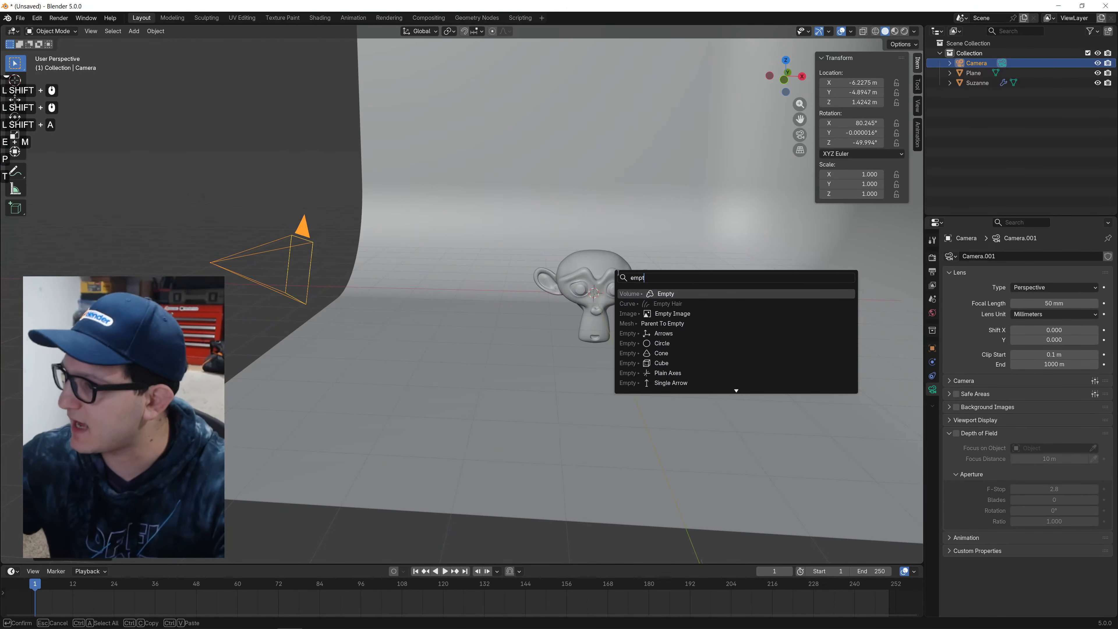
click(666, 373)
key(g)
key(z)
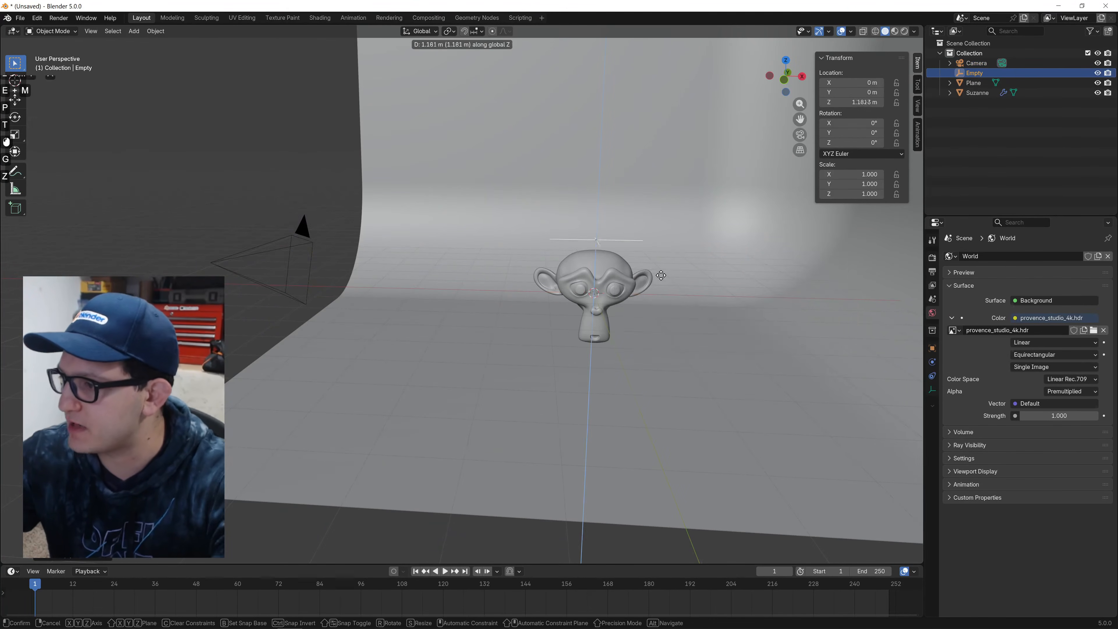
click(660, 240)
Parent the camera to the empty using the Object option.
middle_drag(661, 240, 562, 246)
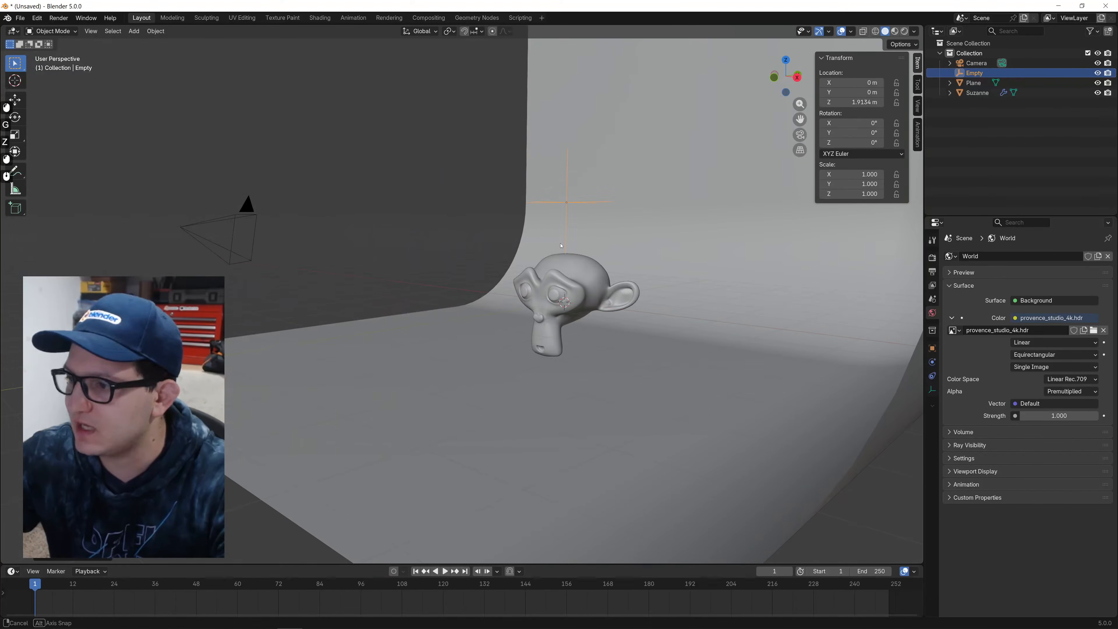
shift+middle_drag(446, 177, 456, 179)
click(266, 218)
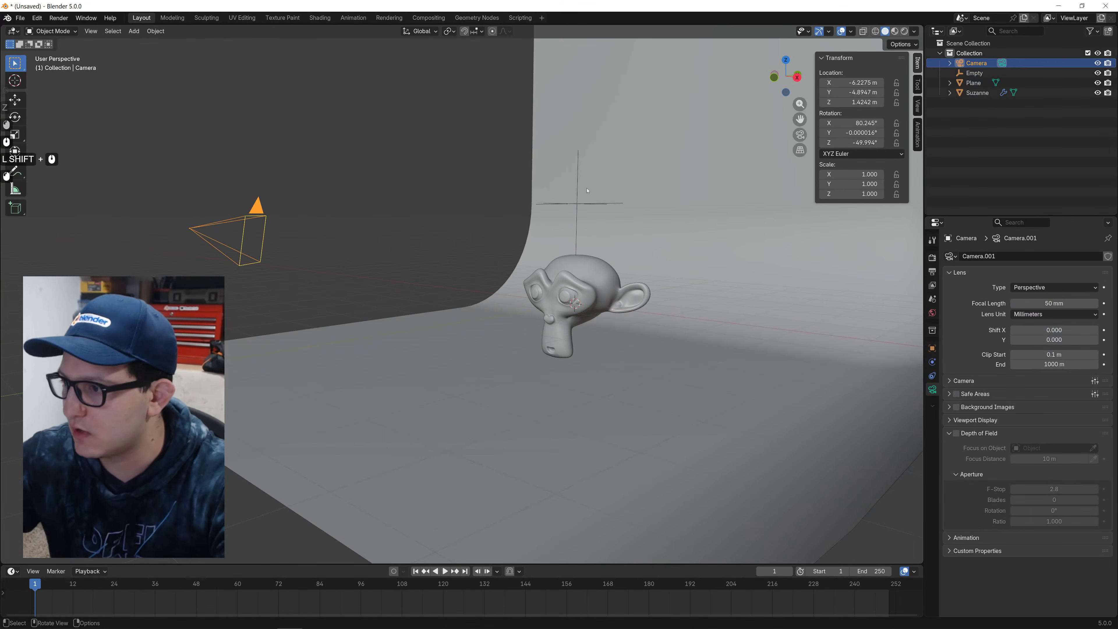
middle_drag(588, 190, 495, 155)
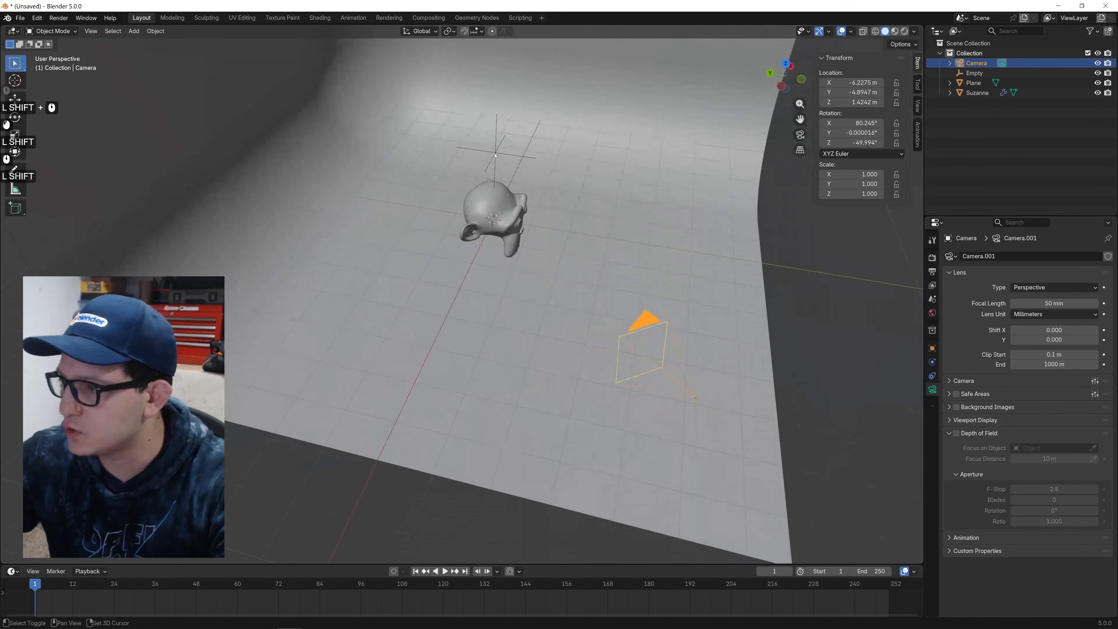
click(496, 155)
key(ctrl+p)
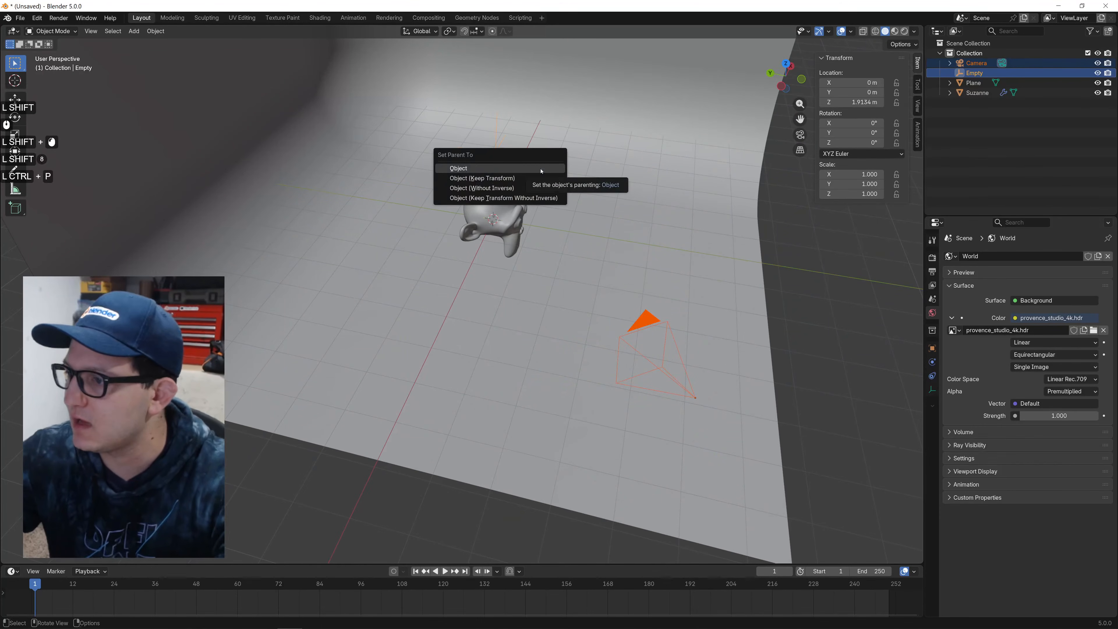
click(541, 168)
Rotate the empty freely to about 0.4°, 18.6° and -7.7° on X, Y and Z, swinging the parented camera.
click(496, 152)
middle_drag(496, 152, 633, 211)
key(r)
click(678, 209)
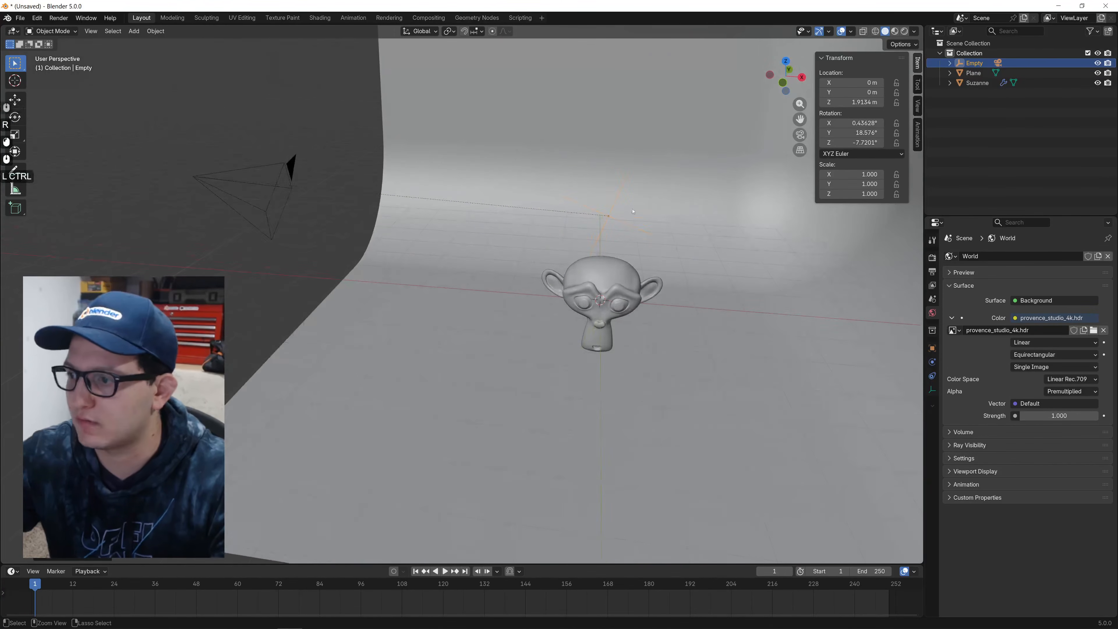
Reset the empty's X and Y rotation to 0°, rotate it to 13.5° on Z, and show the rendered camera view.
click(796, 138)
mouse_move(864, 143)
shift+mouse_down()
mouse_move(915, 143)
mouse_move(862, 143)
shift+mouse_up()
key(z)
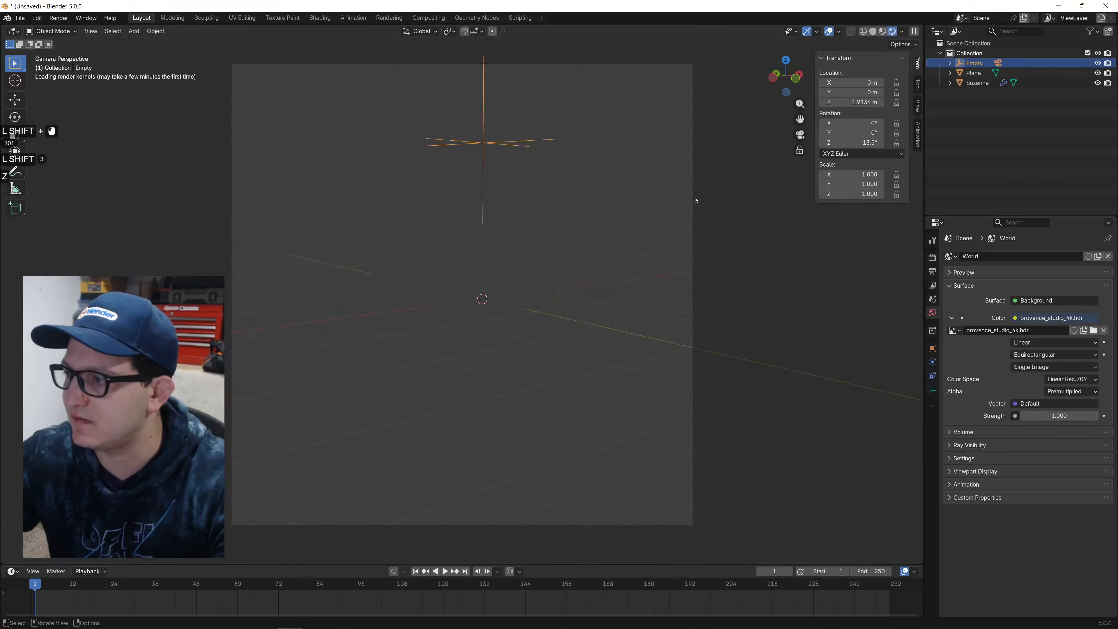
Set the camera's passepartout opacity to 1.000 so the area outside the frame is fully black.
click(974, 74)
click(974, 63)
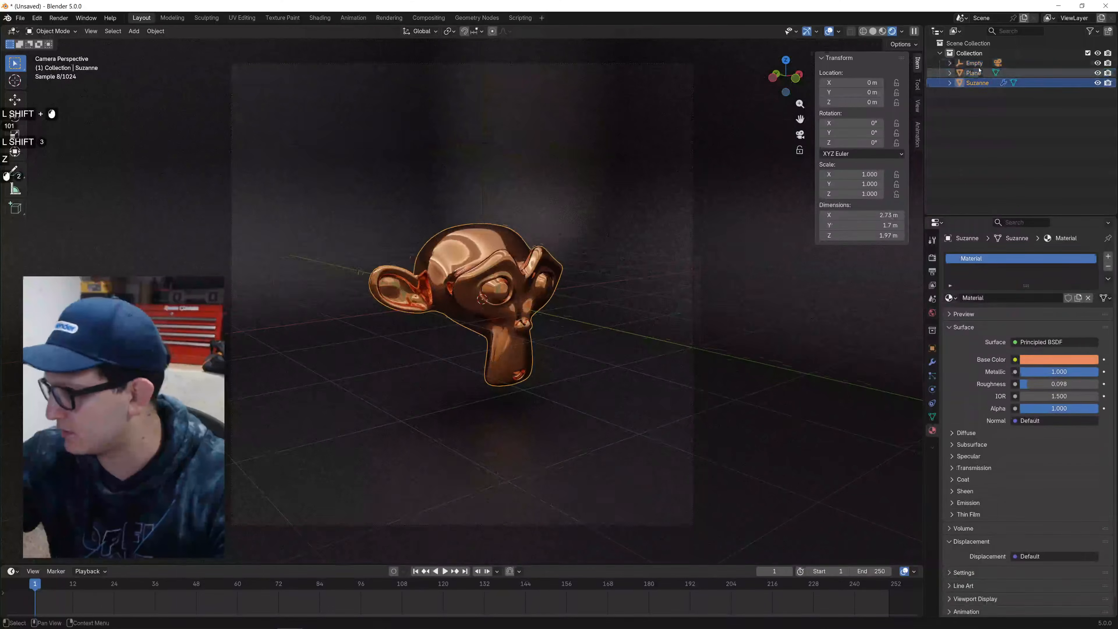
click(932, 313)
click(986, 73)
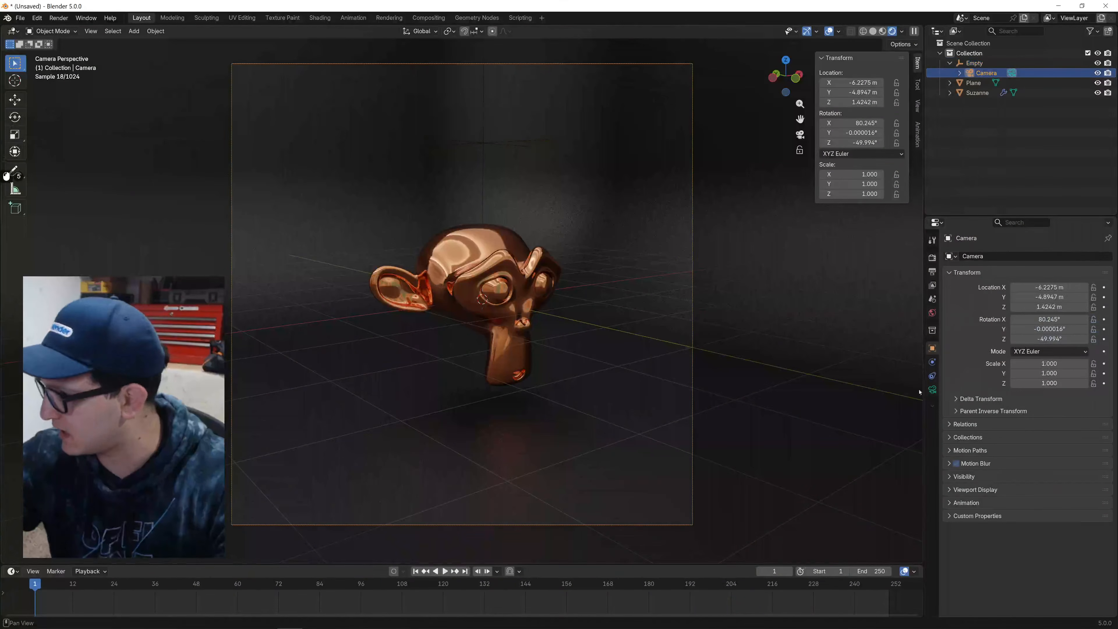
click(932, 389)
drag(1060, 492, 1100, 493)
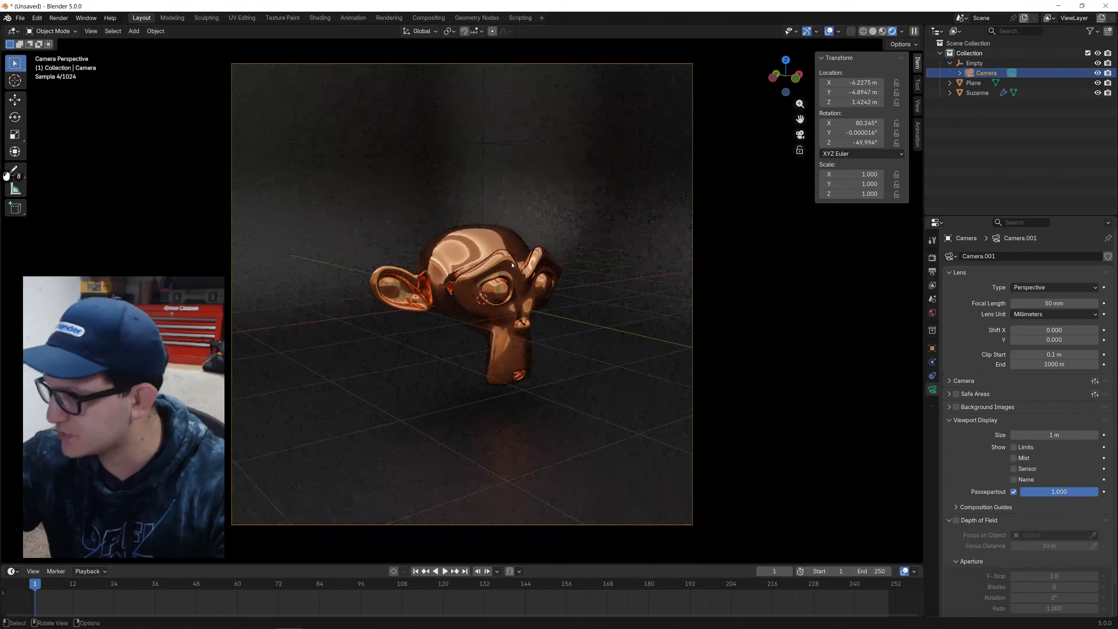
Rotate the empty to about 2.8° on Z to swing the camera around the monkey.
scroll(748, 274, up, 1)
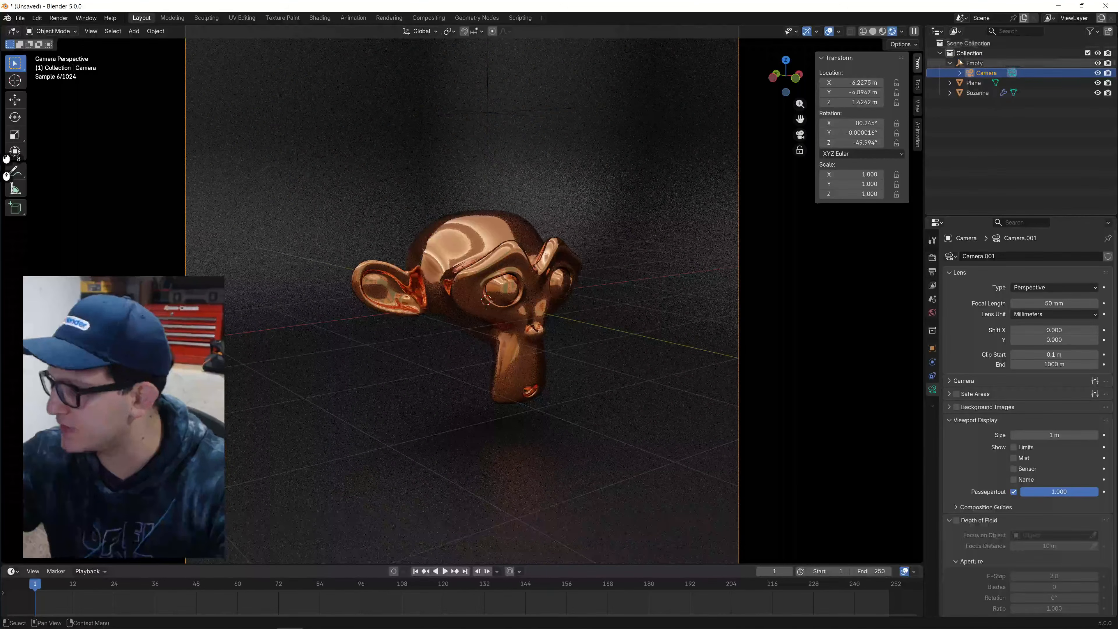
click(961, 62)
mouse_move(854, 143)
shift+mouse_down()
mouse_move(835, 143)
mouse_move(873, 143)
shift+mouse_up()
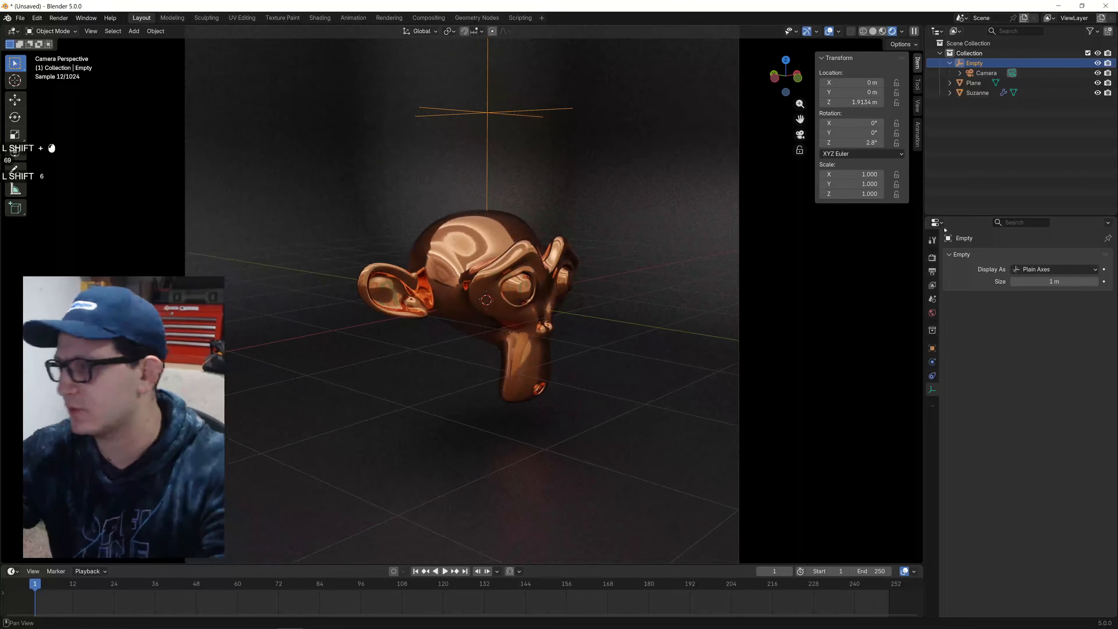
Set the output resolution to 1920 × 1080 px.
click(932, 273)
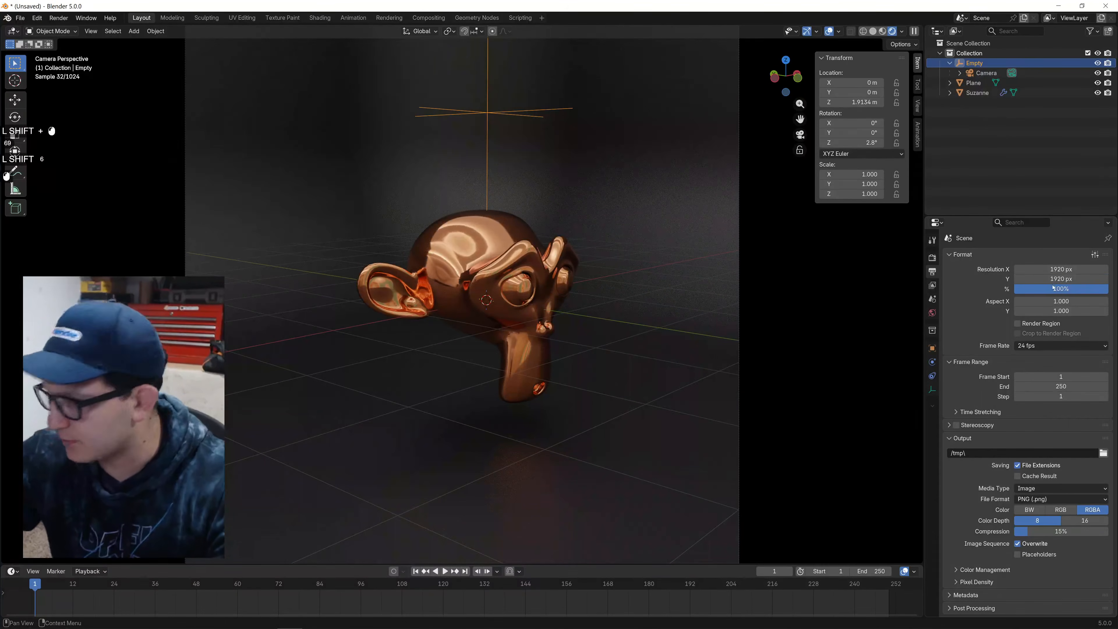
click(1058, 270)
text(1920)
key(Tab)
text(1)
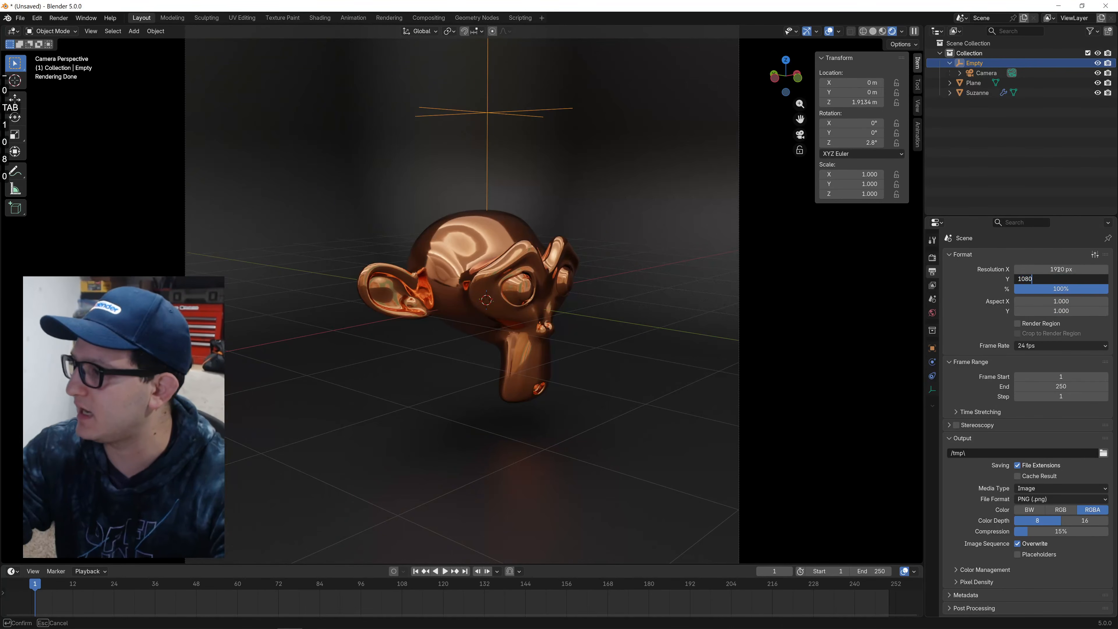
text(080)
key(Return)
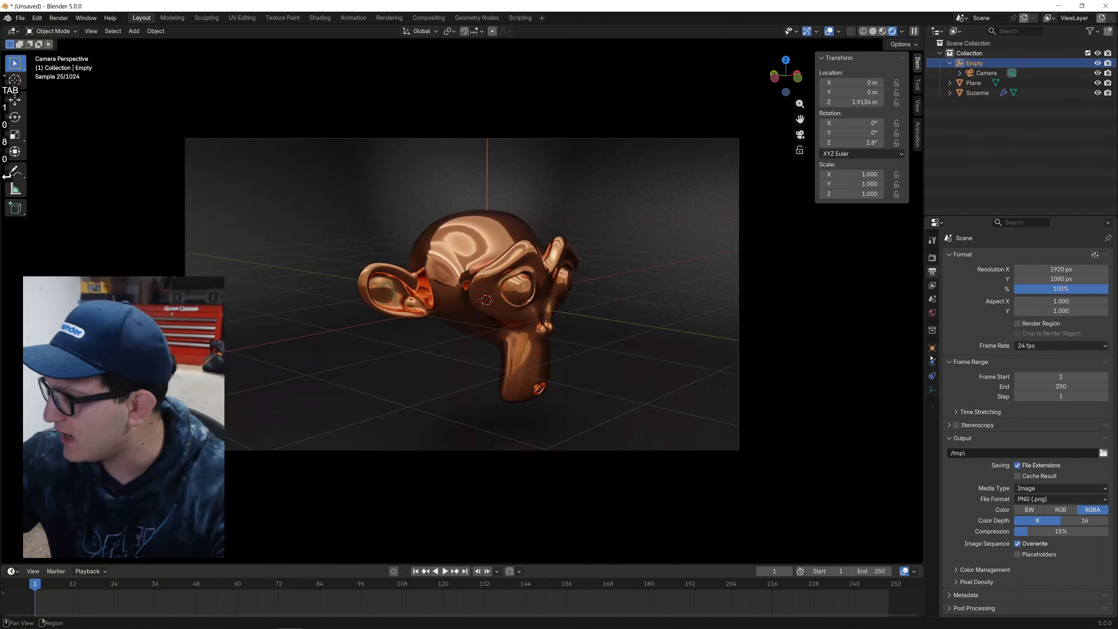
Change the camera's lens type to Orthographic.
click(985, 73)
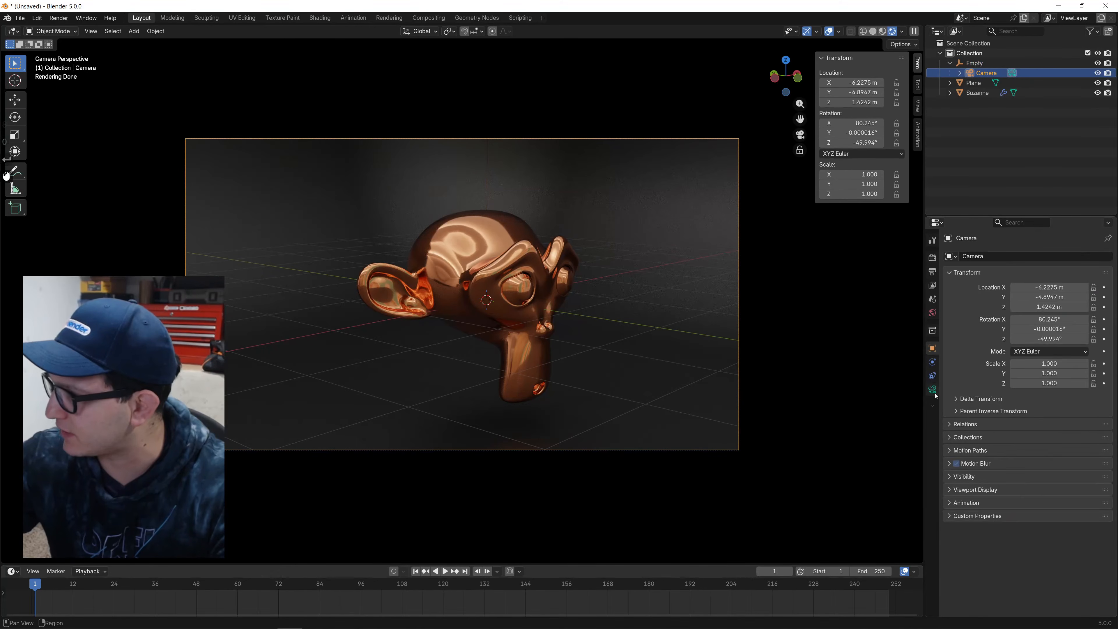
click(933, 390)
click(1034, 291)
click(1040, 310)
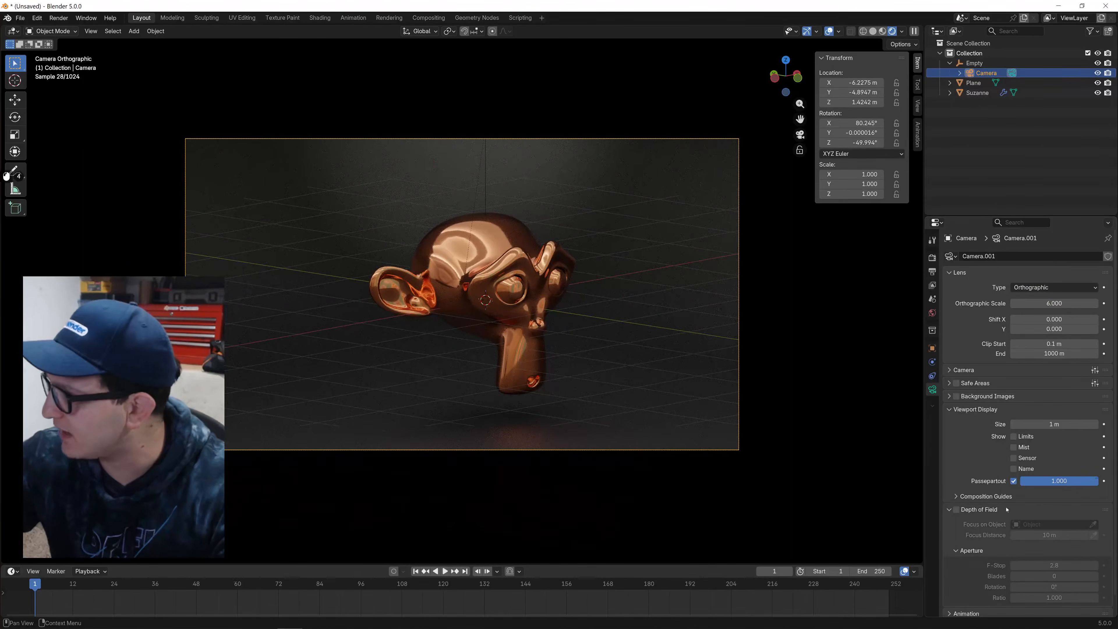
Enable the camera's depth of field with Suzanne as the focus object, and hide the viewport overlays.
click(956, 509)
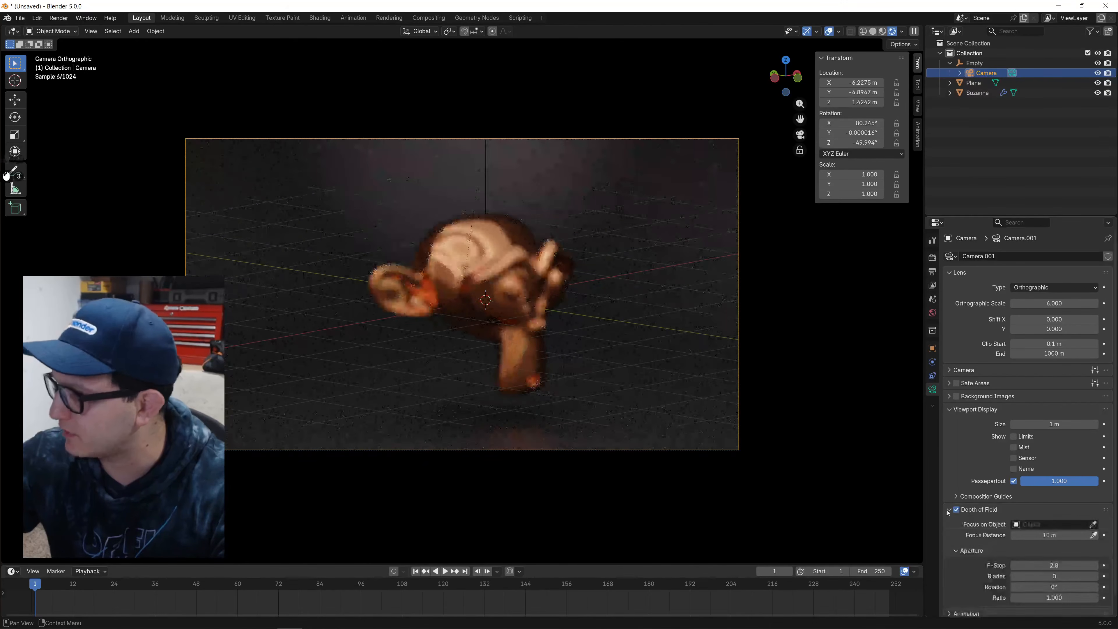
click(519, 294)
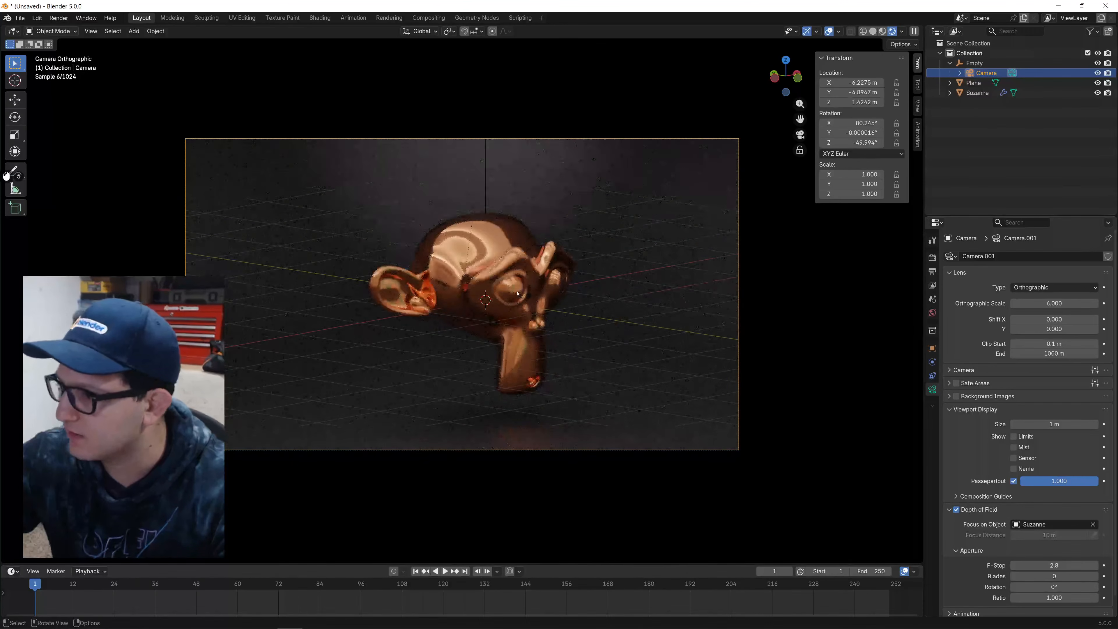
click(829, 32)
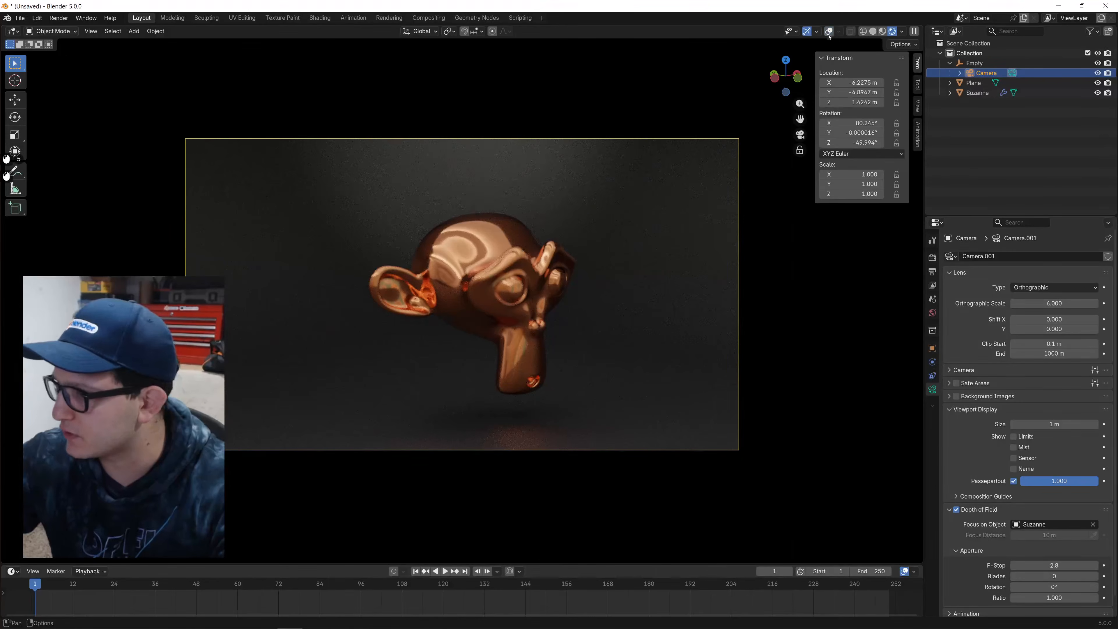
Rotate the empty to about 75.6° on Z and keyframe its rotation at frame 1.
click(975, 63)
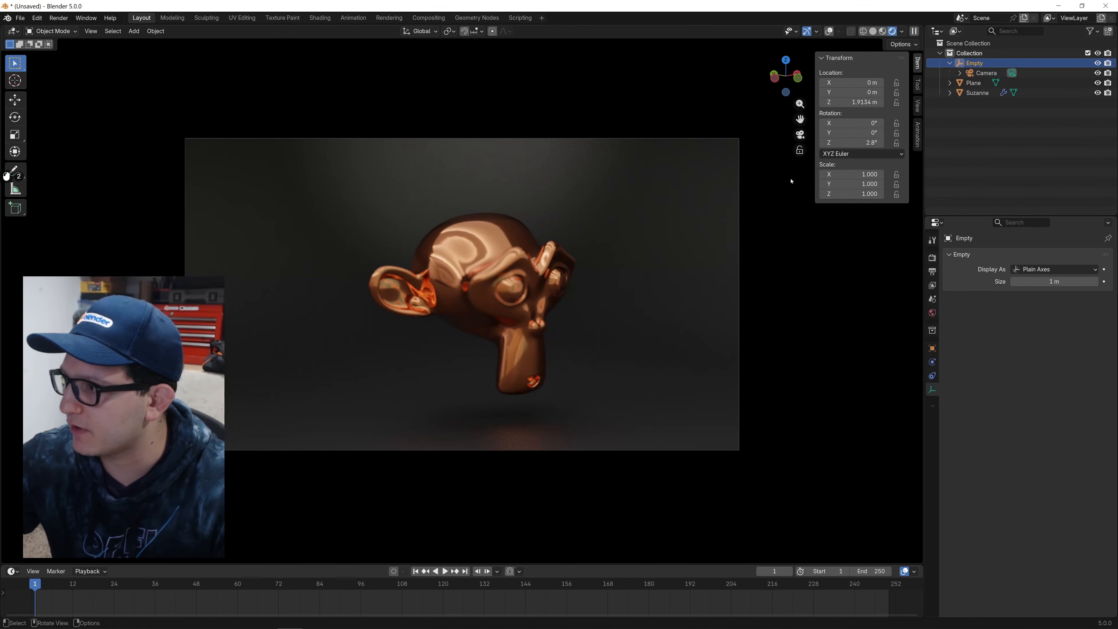
shift+drag(851, 142, 916, 143)
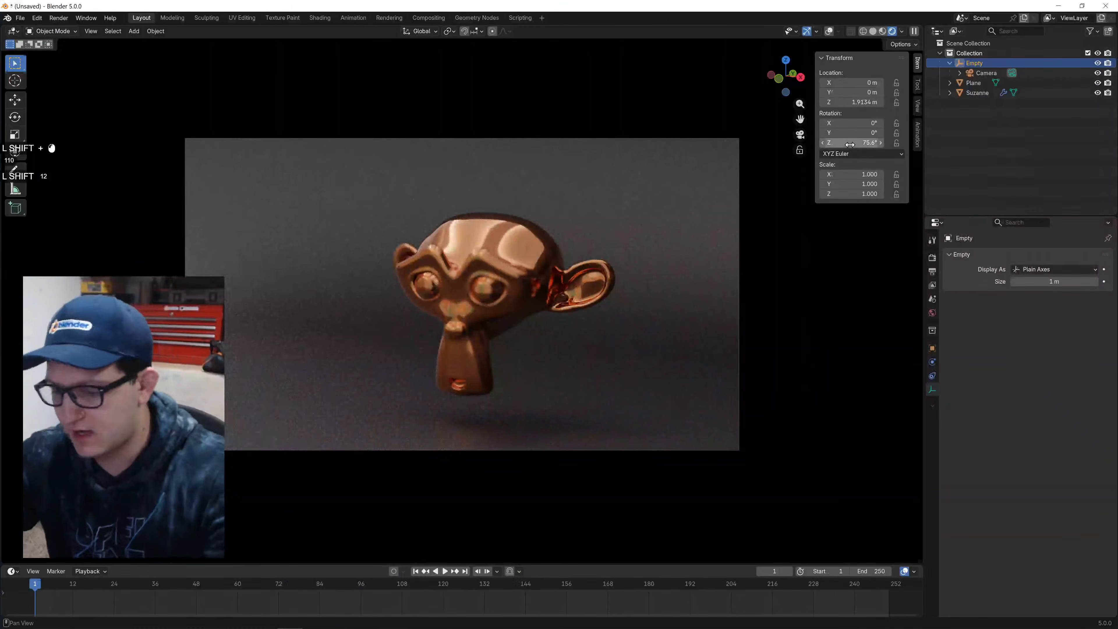
key(i)
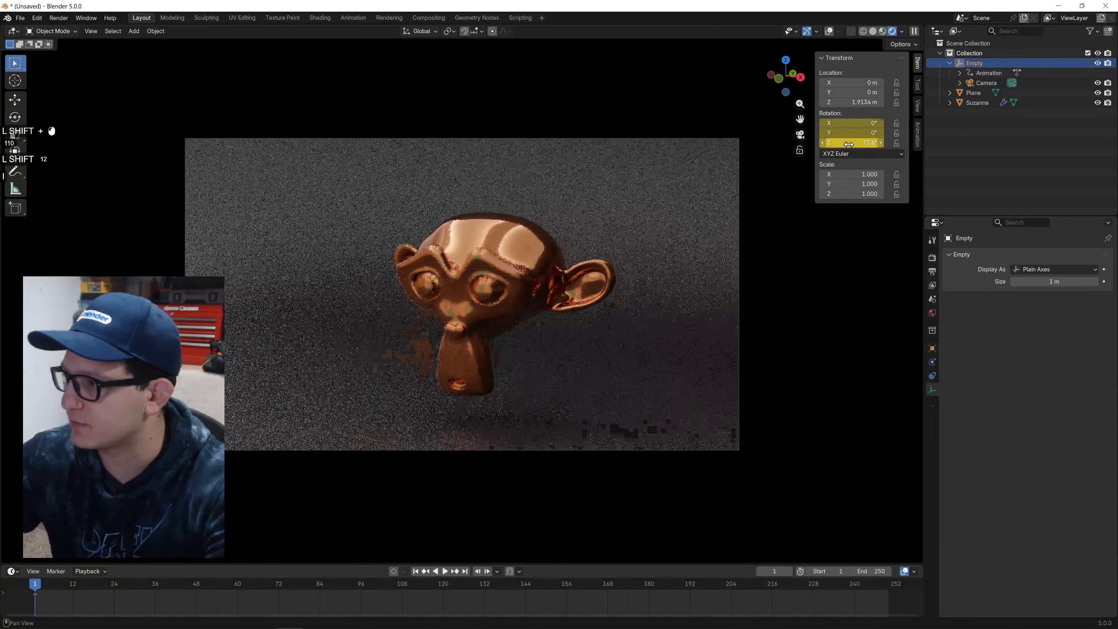
At frame 60, rotate the empty to about -17.9° on Z and keyframe its rotation.
drag(230, 581, 231, 577)
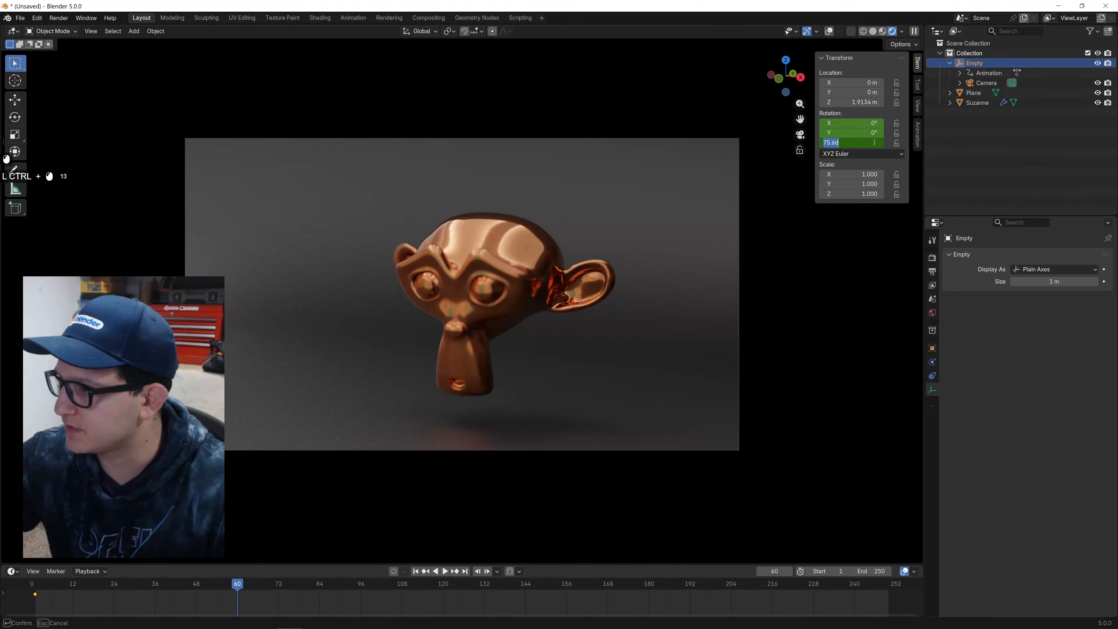
click(865, 150)
shift+drag(865, 143, 507, 144)
shift+drag(856, 143, 851, 143)
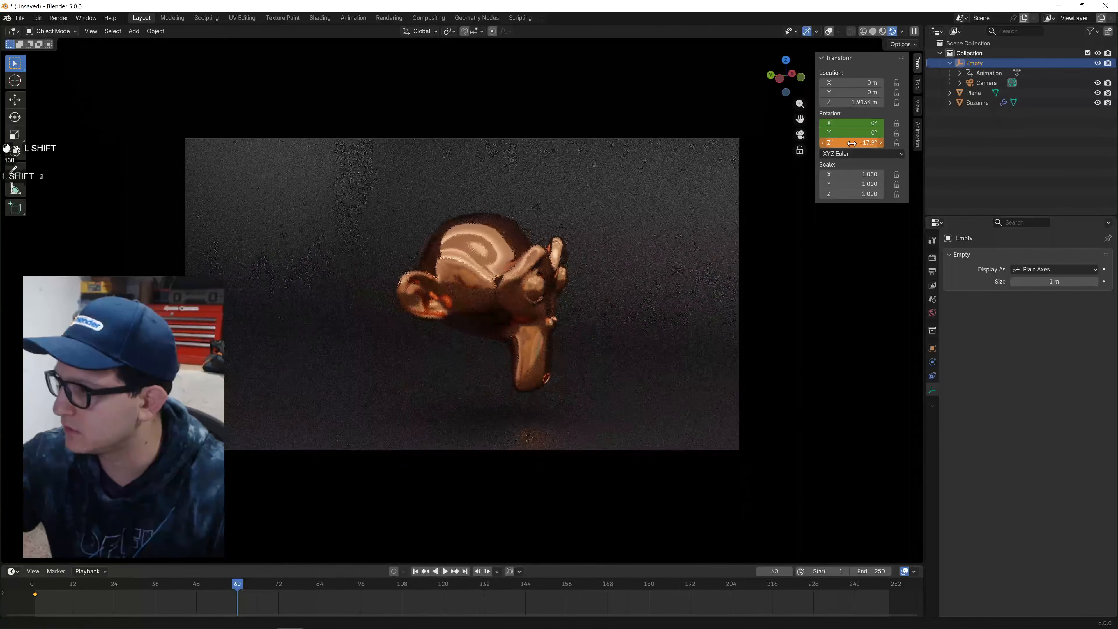
key(i)
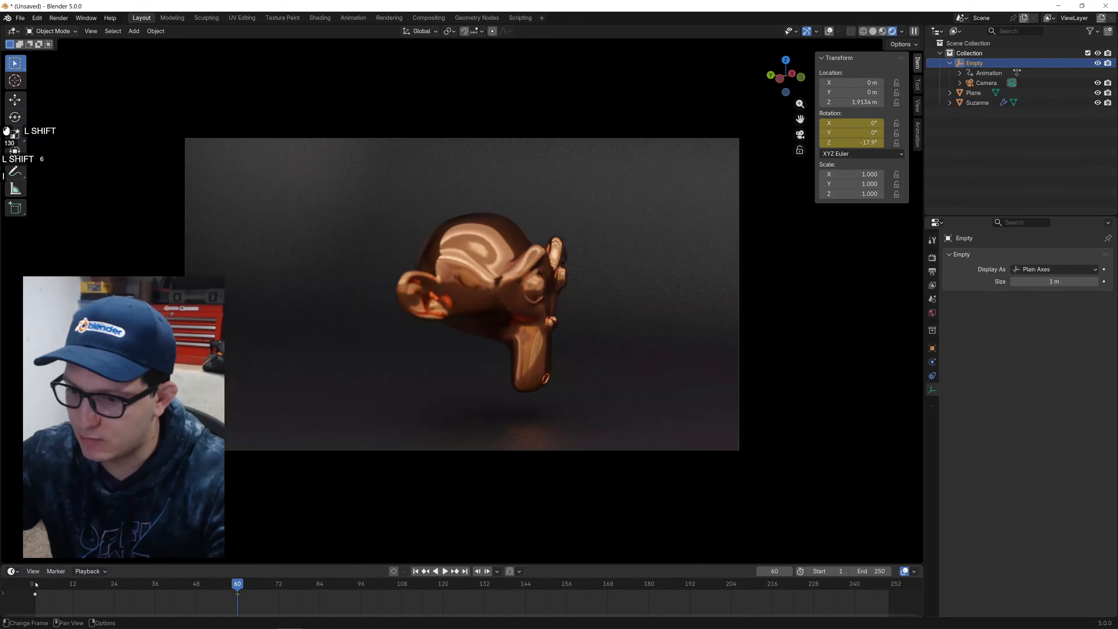
Play the camera swing twice from the first frame to review the motion around the monkey.
click(36, 584)
key(space)
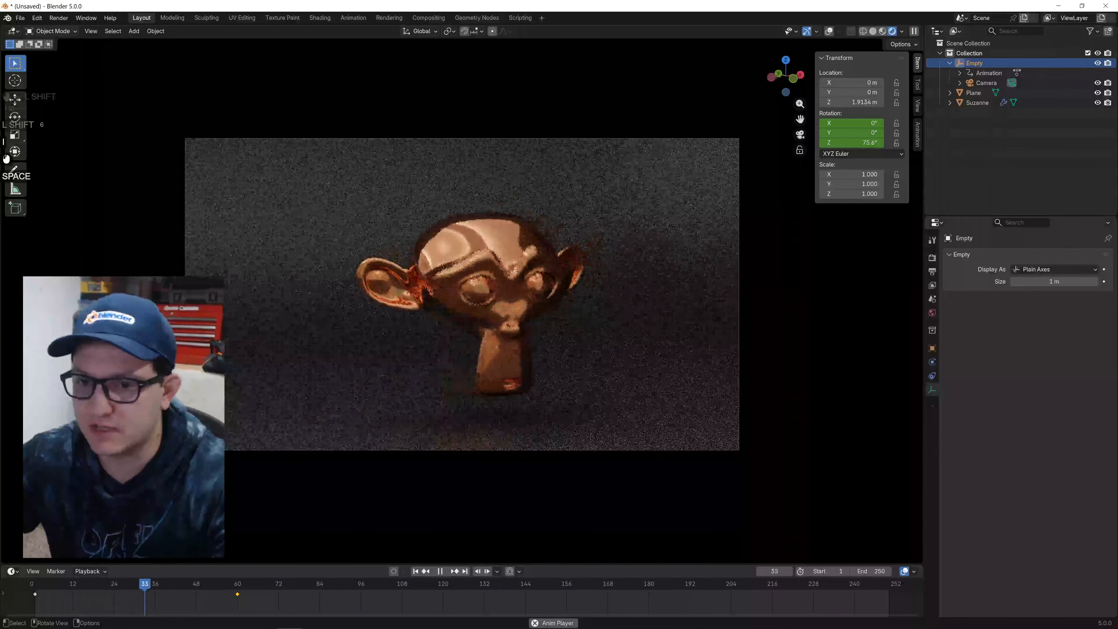
key(space)
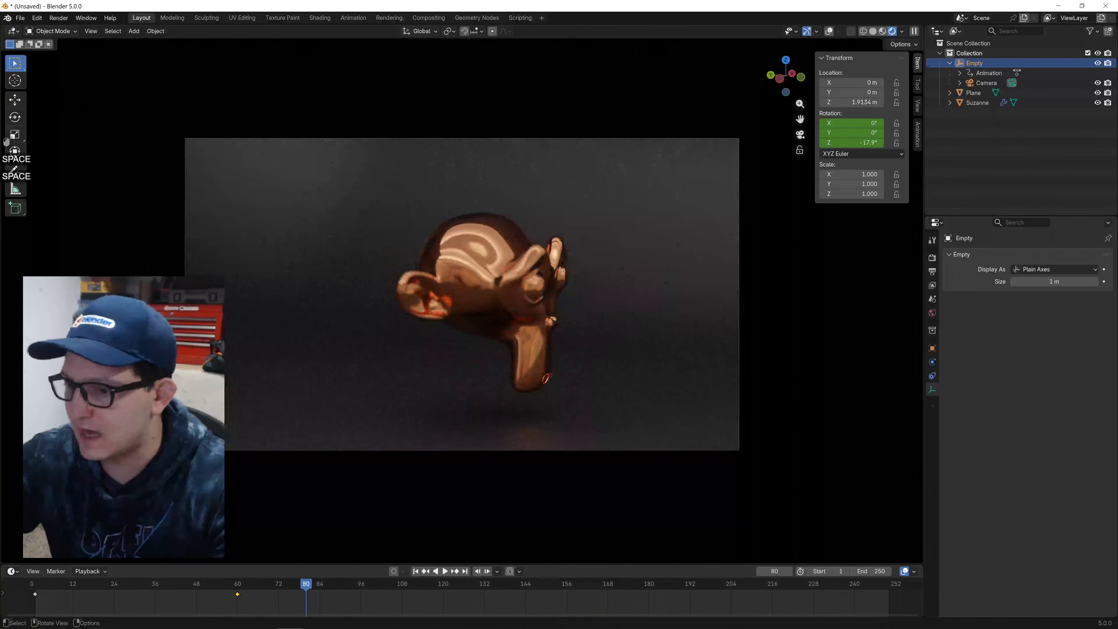
click(33, 592)
key(space)
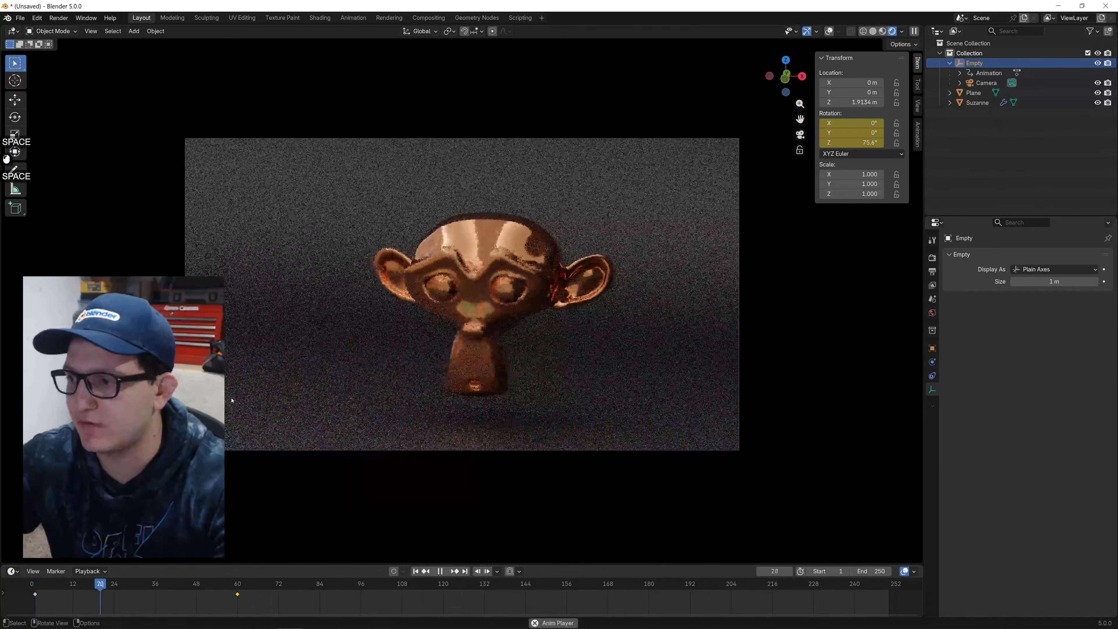
key(space)
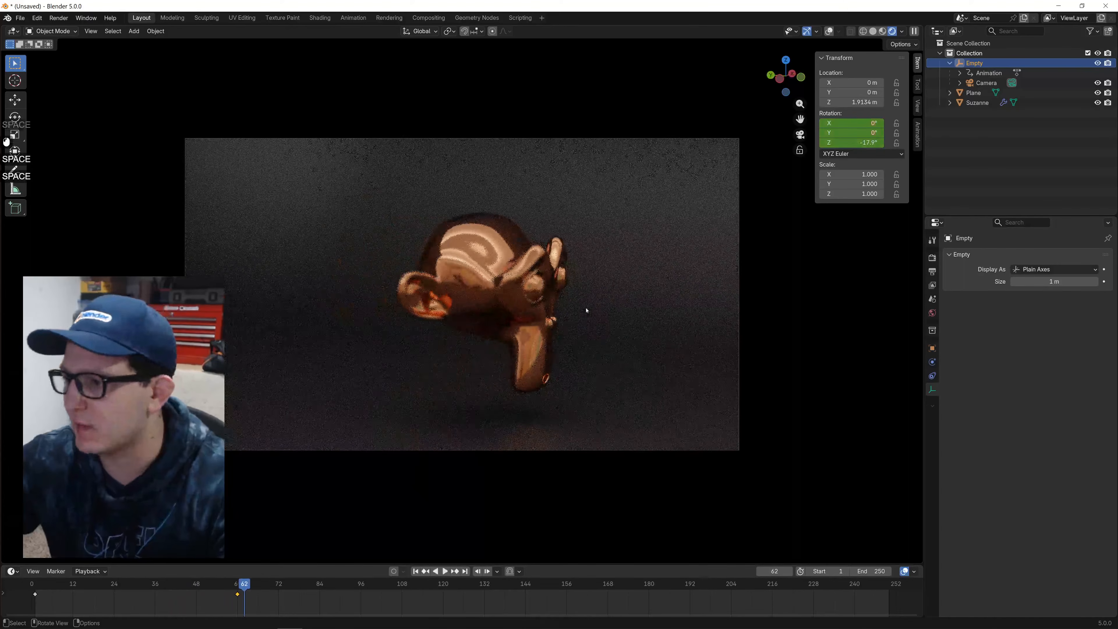
Hide the backdrop plane and play the animation from the start without it.
click(361, 407)
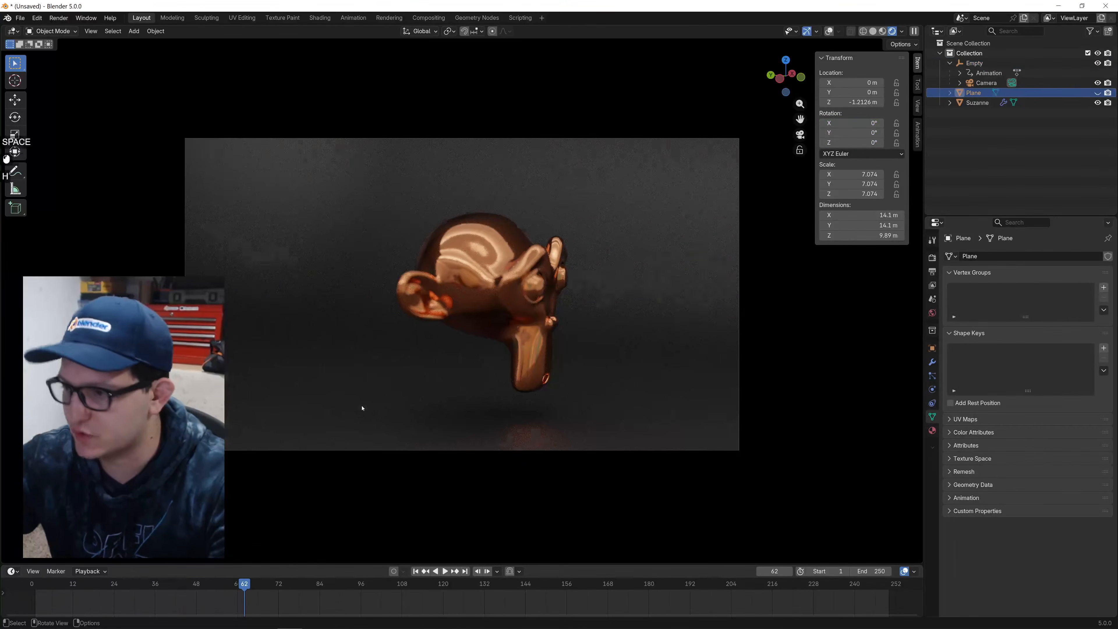
key(h)
click(33, 590)
key(space)
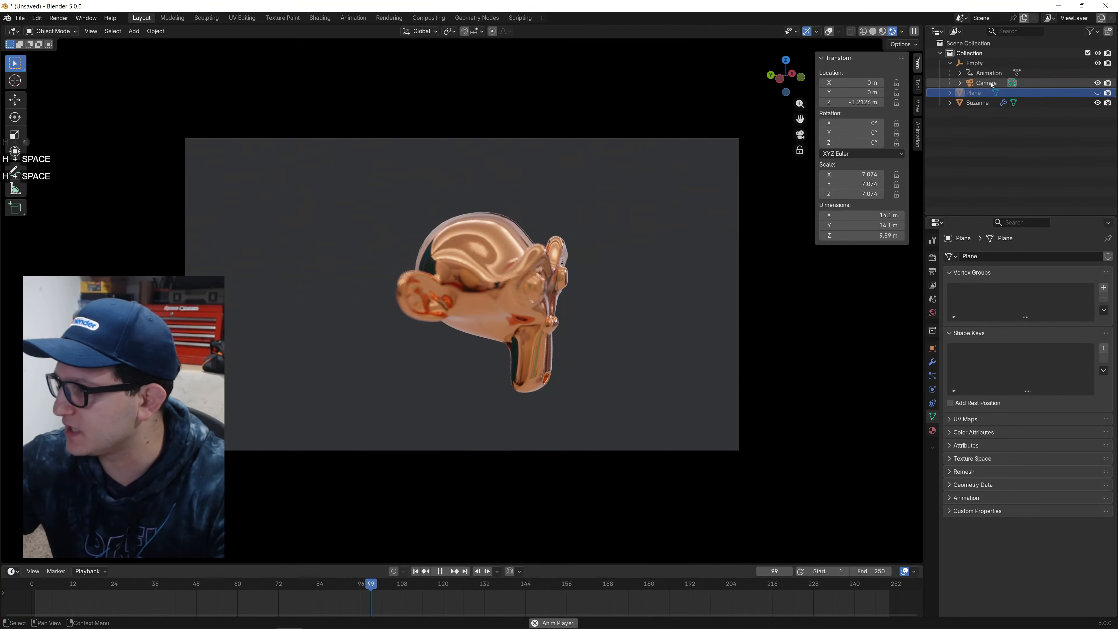
key(space)
Set the camera's lens type back to Perspective.
click(977, 83)
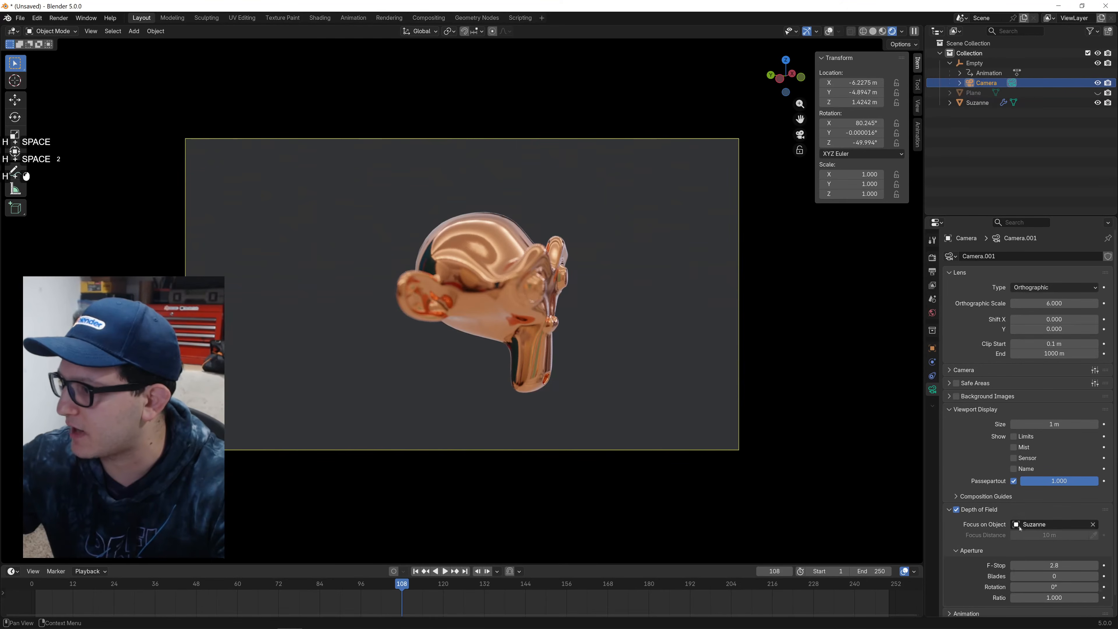
click(1040, 274)
click(1049, 286)
click(964, 285)
click(959, 272)
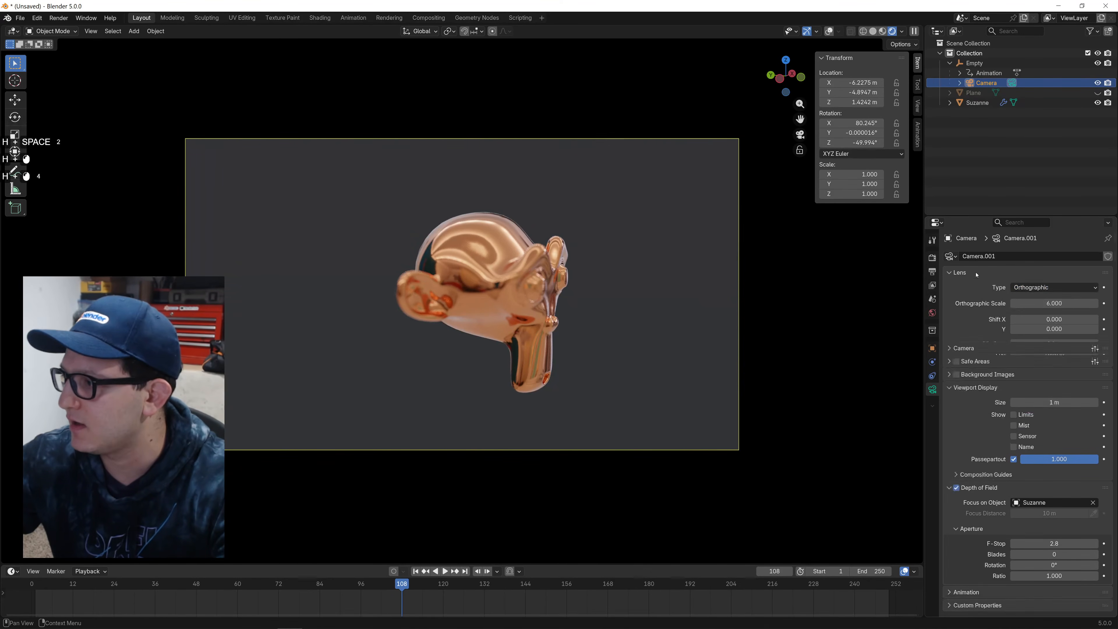
click(1054, 287)
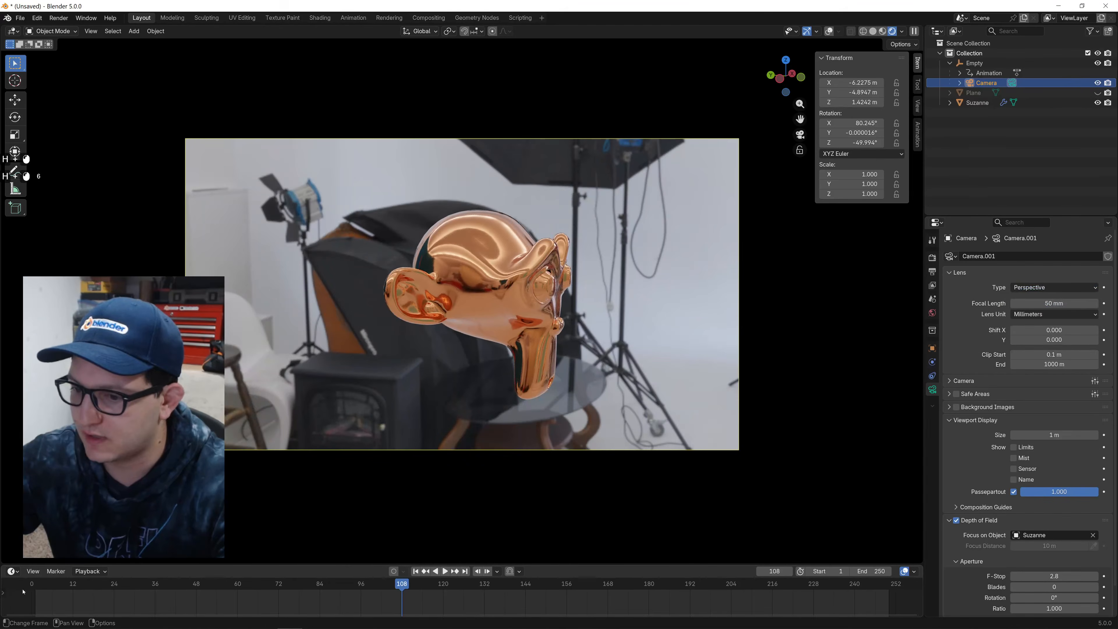
Play the animation in perspective, and set the camera's depth of field F-stop to 0.1.
click(26, 613)
key(space)
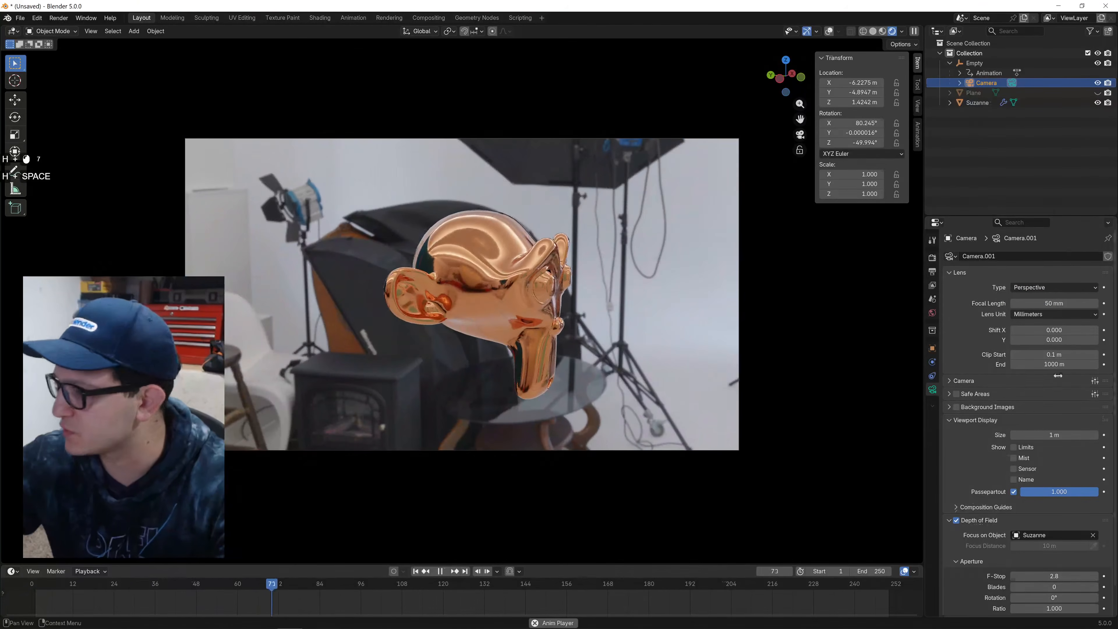
key(space)
click(1035, 577)
text(.1)
key(Return)
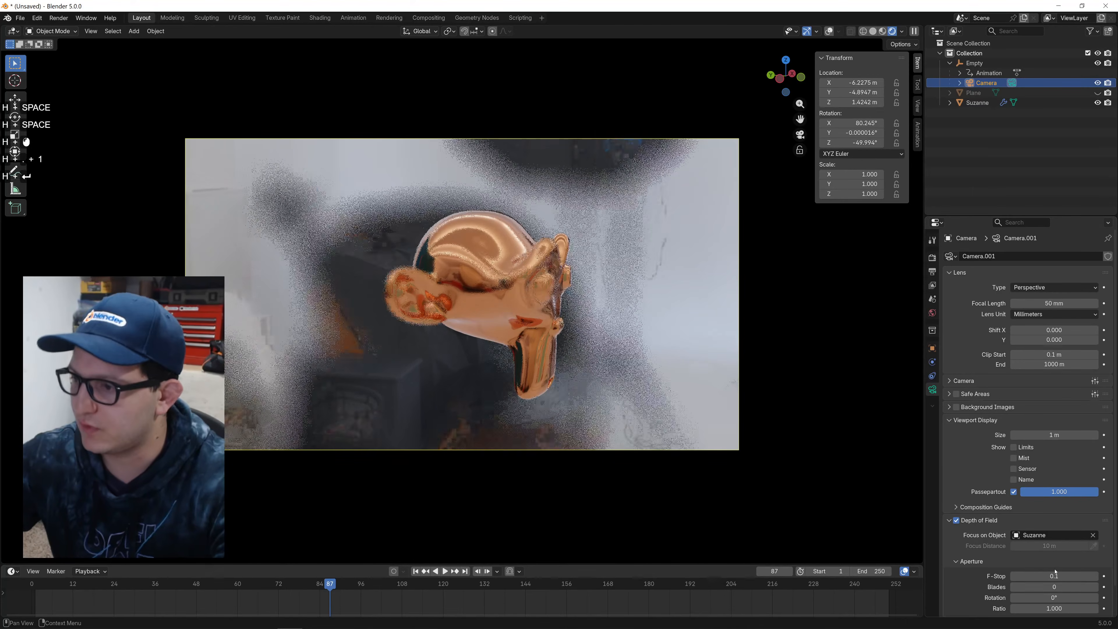
Replay the camera animation from the start to review the background blur, hiding the sidebar for a larger view.
click(26, 599)
key(space)
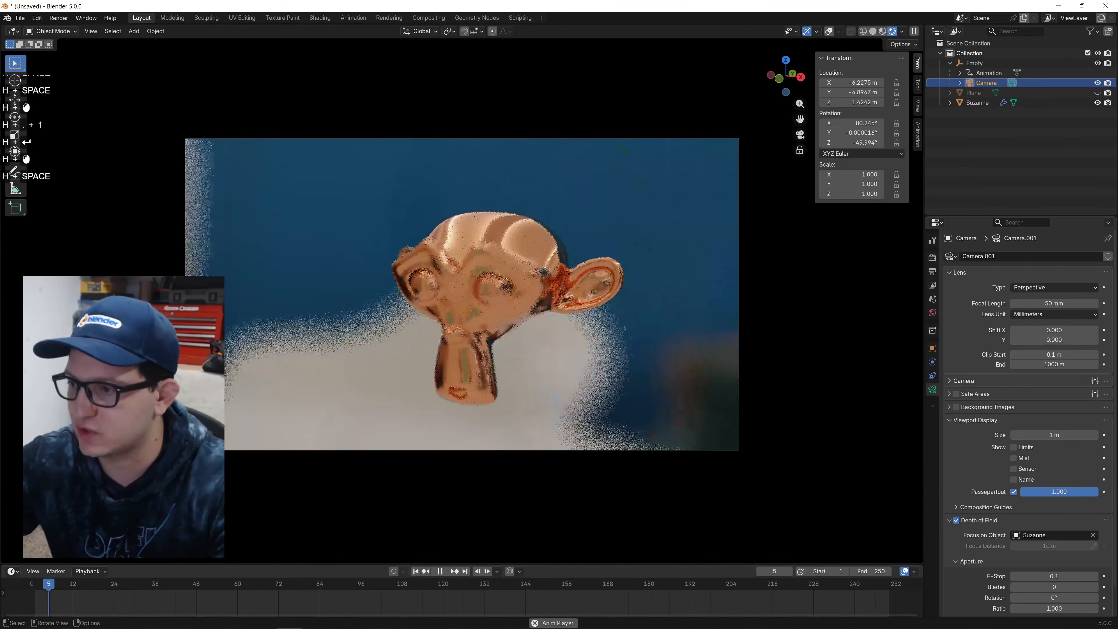
key(space)
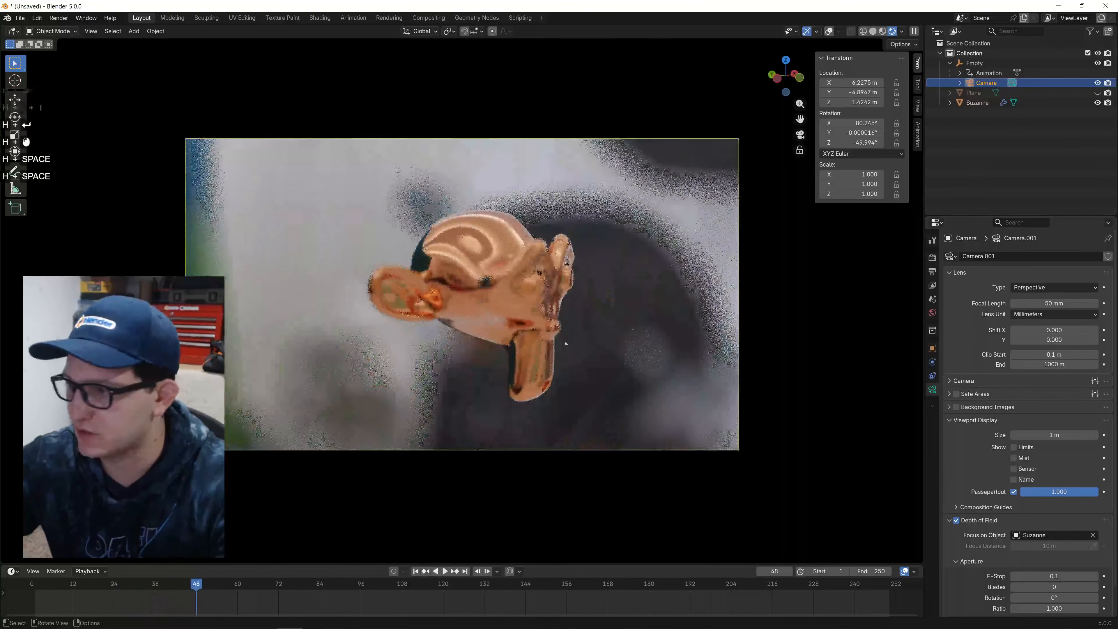
scroll(583, 327, up, 2)
key(n)
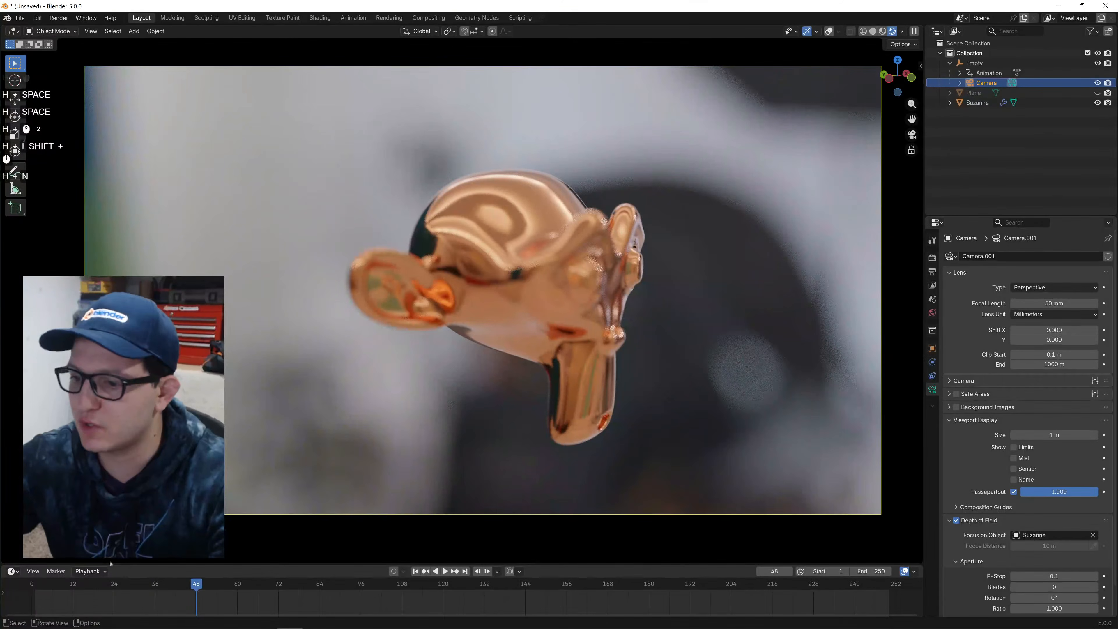
click(36, 594)
key(space)
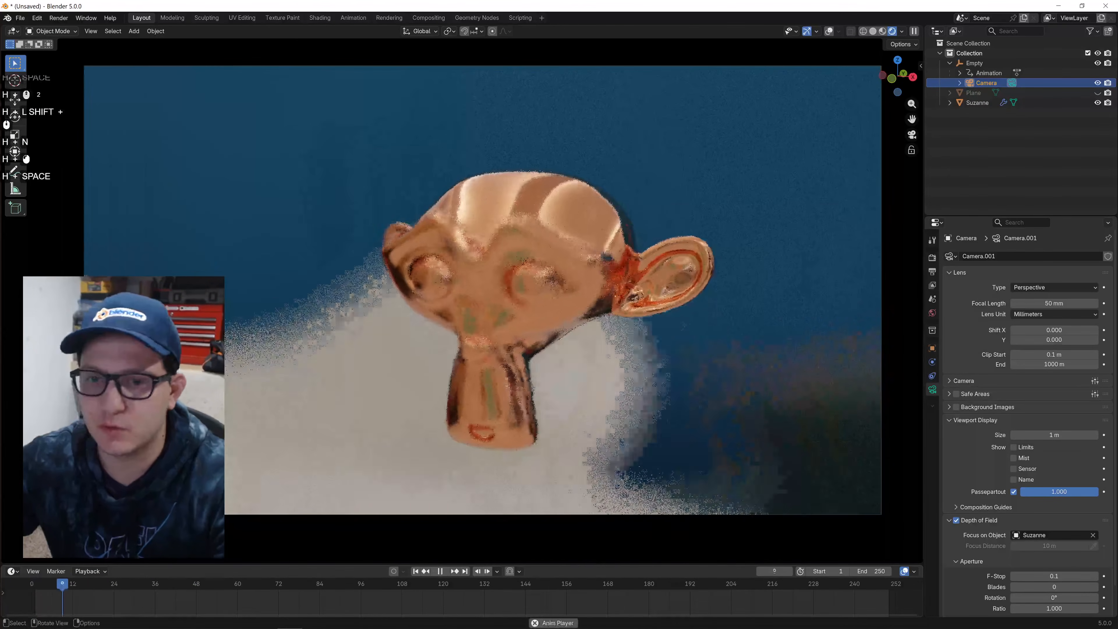
Stop the playback and switch the viewport to solid shading with its Depth of Field option enabled.
key(space)
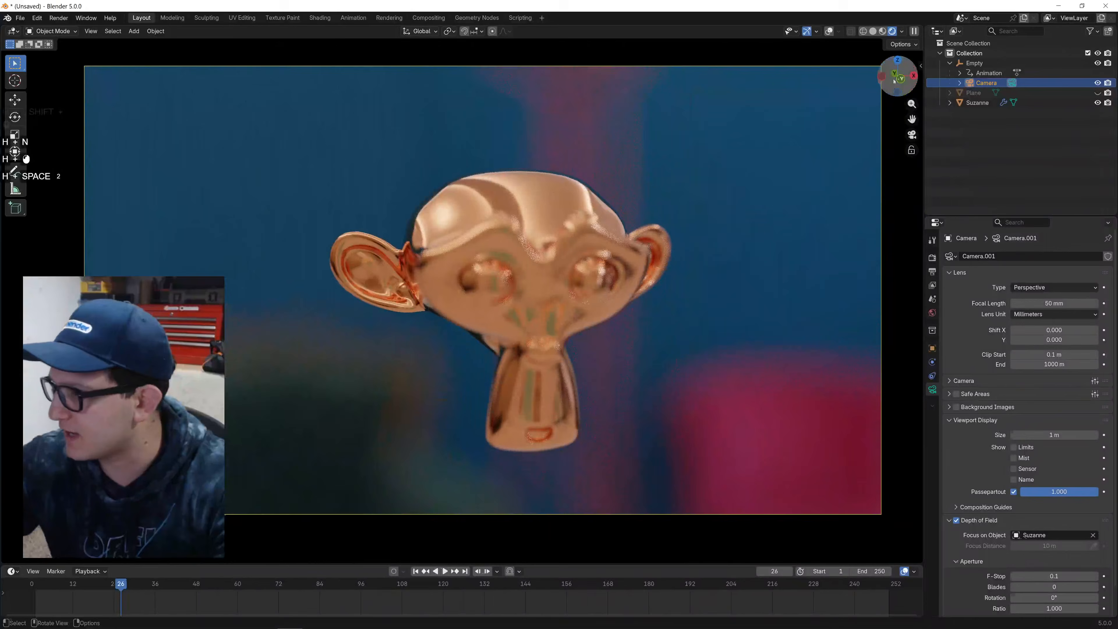
click(873, 30)
click(914, 31)
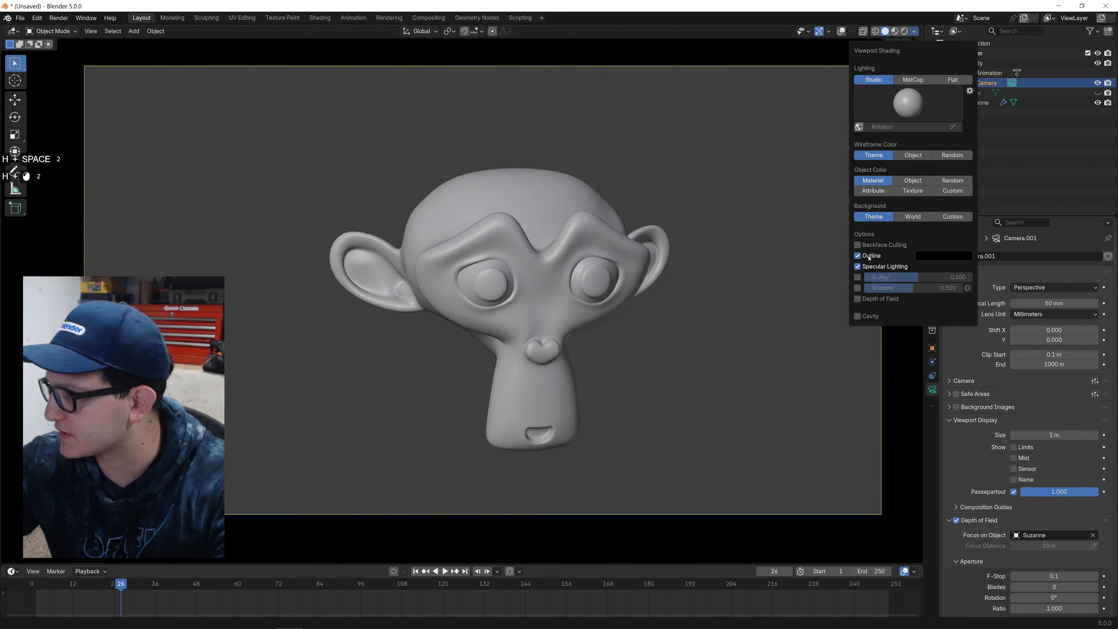
click(862, 300)
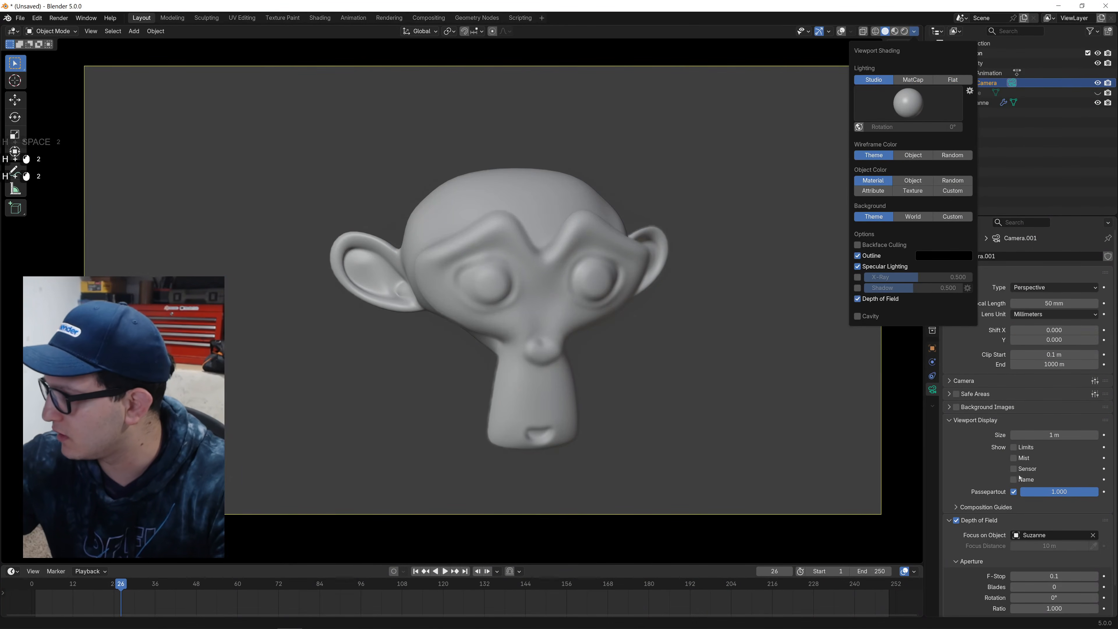
Clear the camera's focus object, set its focus distance to 7.174 m, and return to rendered shading.
click(1093, 535)
drag(1057, 546, 1005, 546)
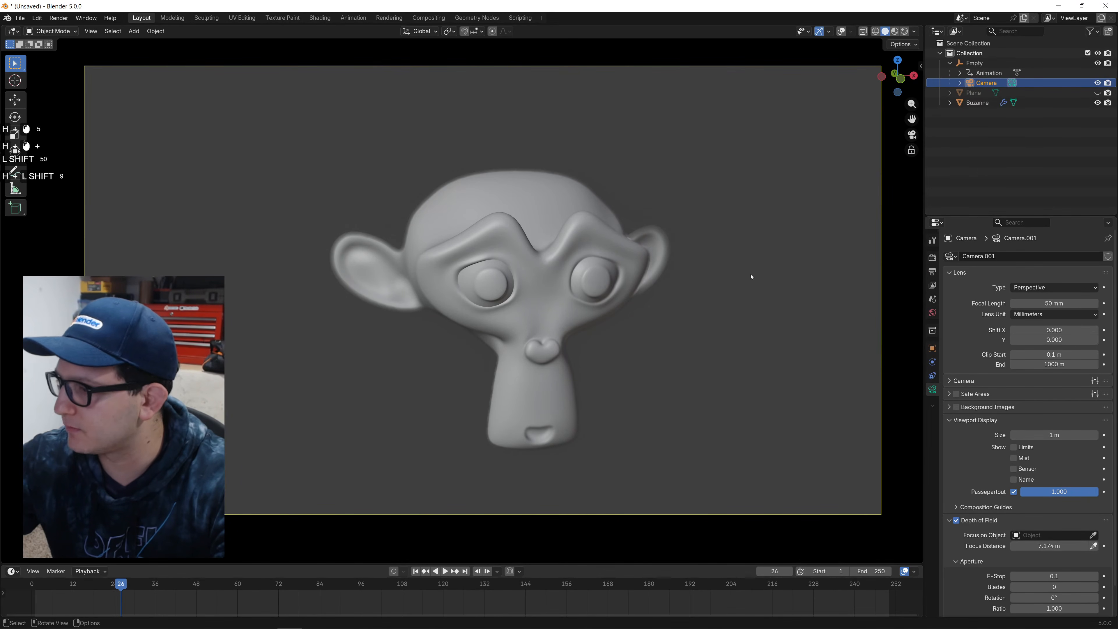
key(z)
Play the rendered animation from frame 0 to review the manual focus distance, stopping and scrubbing back to frame 37.
click(32, 583)
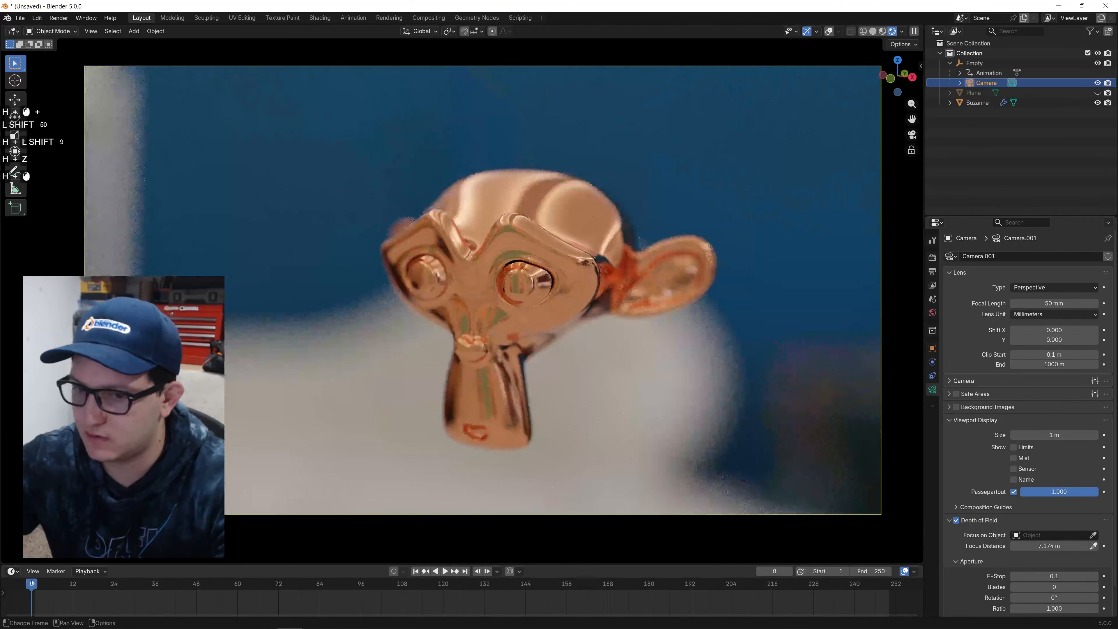
key(space)
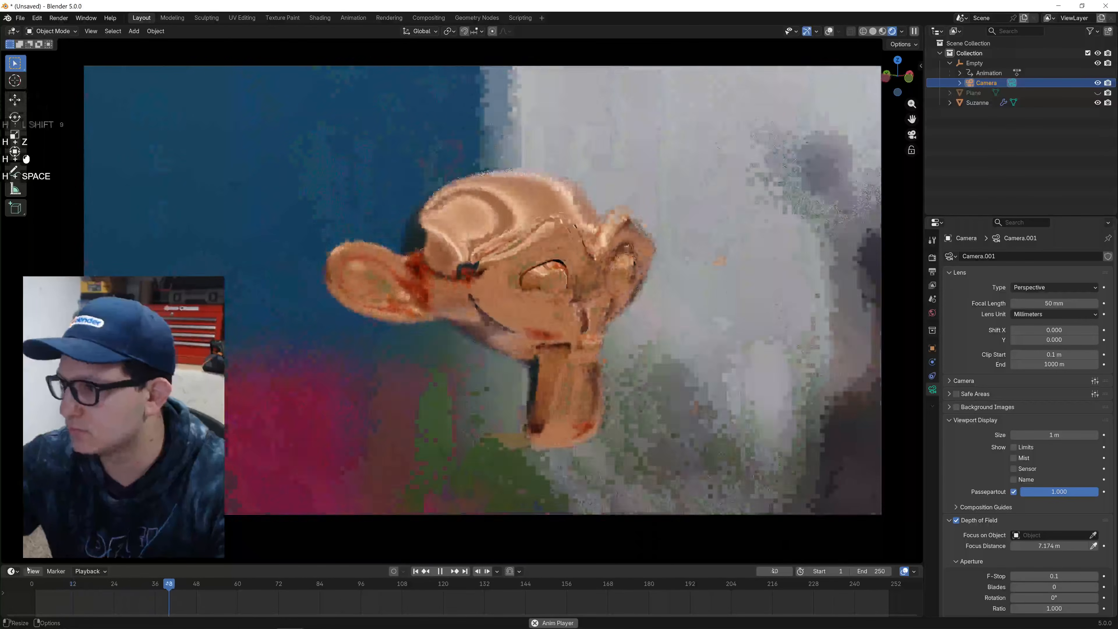
key(space)
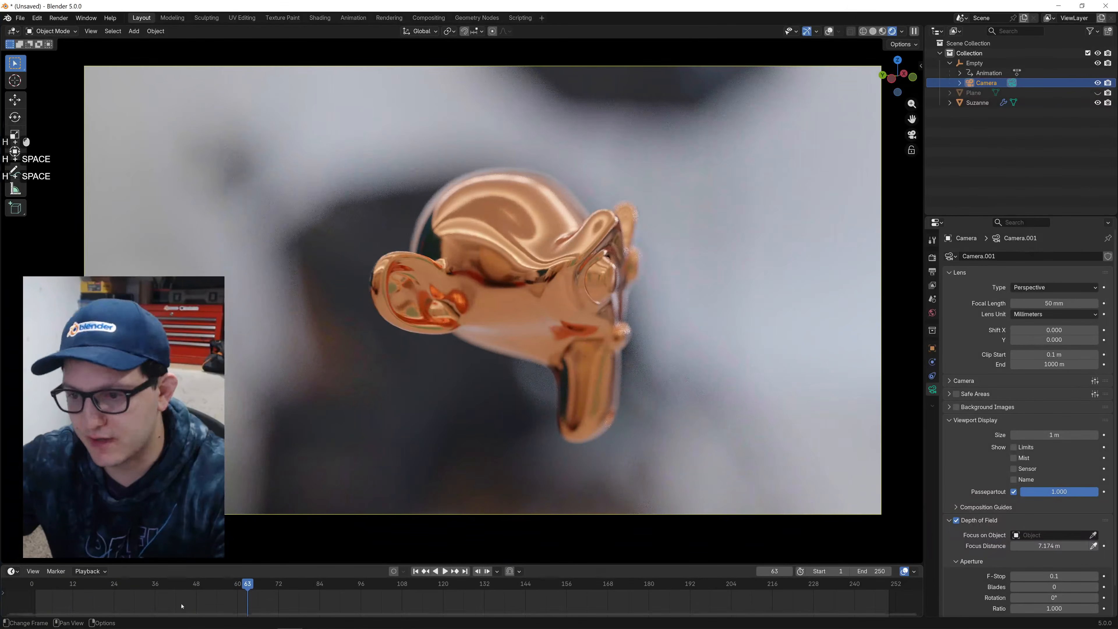
drag(207, 585, 158, 586)
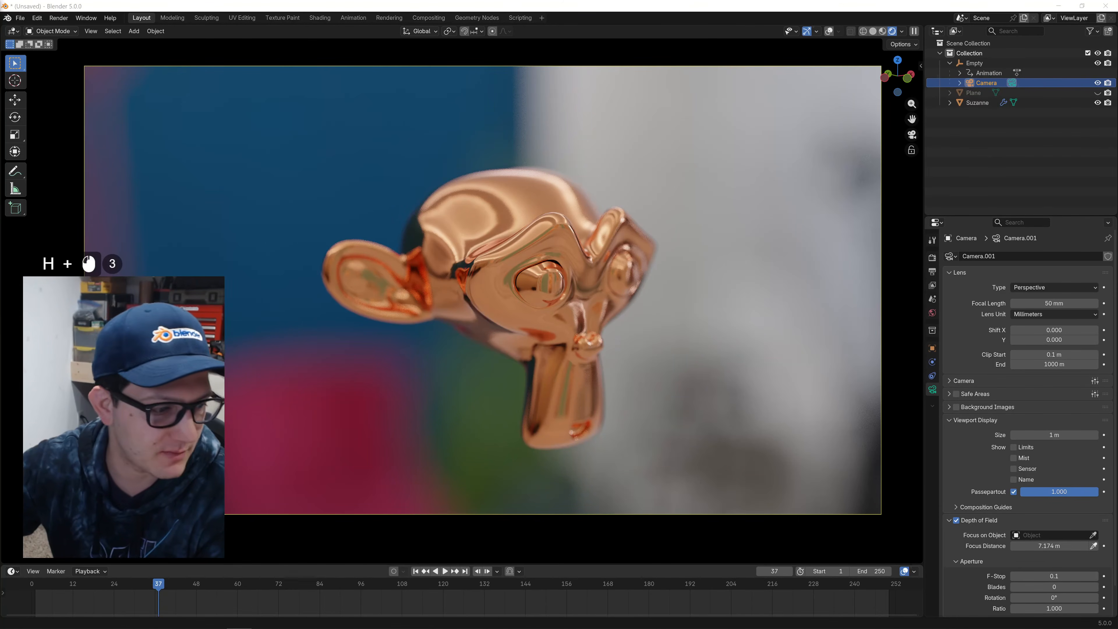
Scrub through the orbit, play it again from frame 1, and return to frame 0.
click(493, 3)
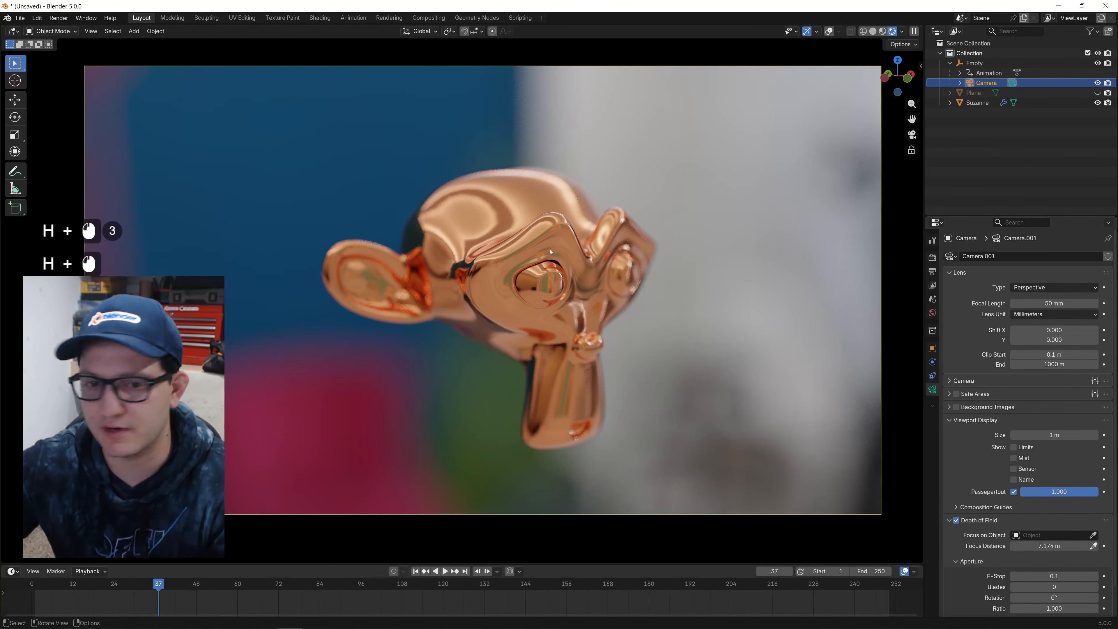
drag(43, 586, 148, 599)
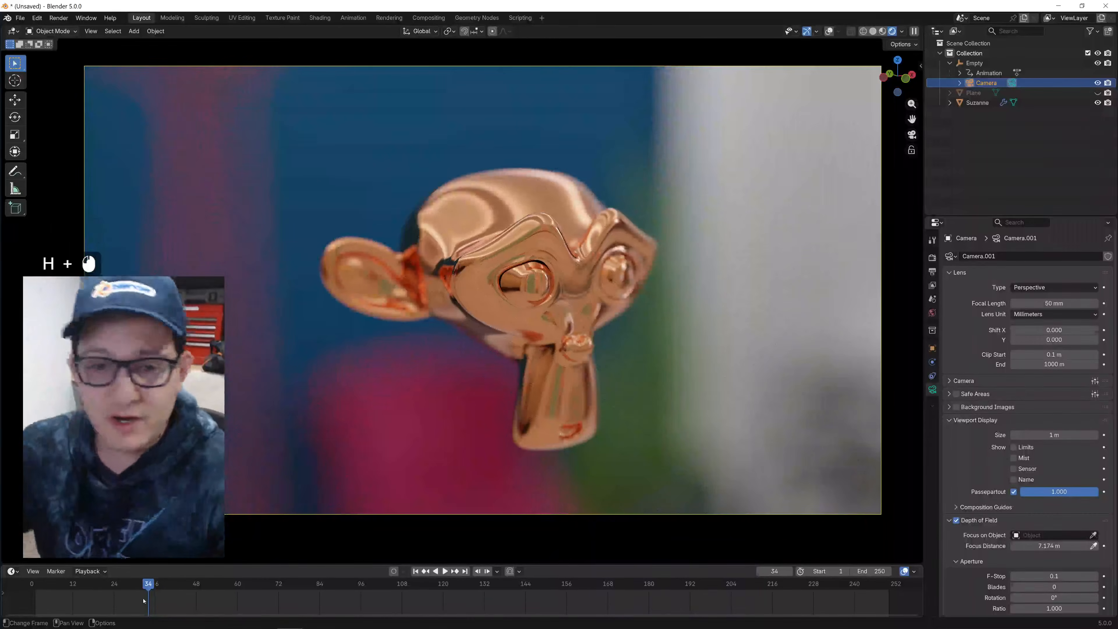
drag(141, 594, 41, 599)
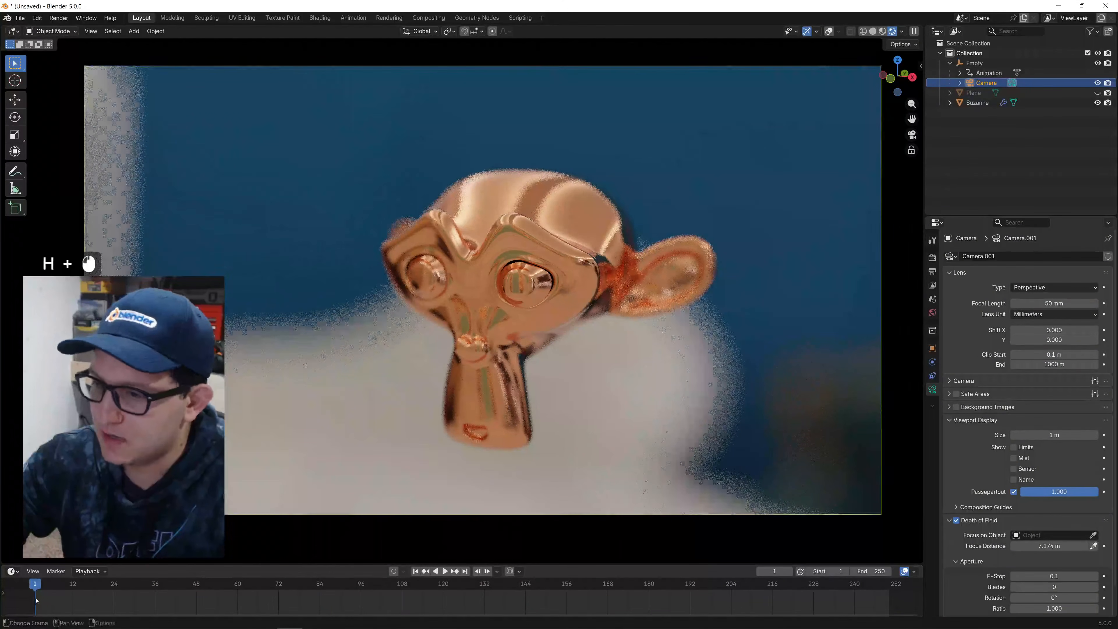
key(space)
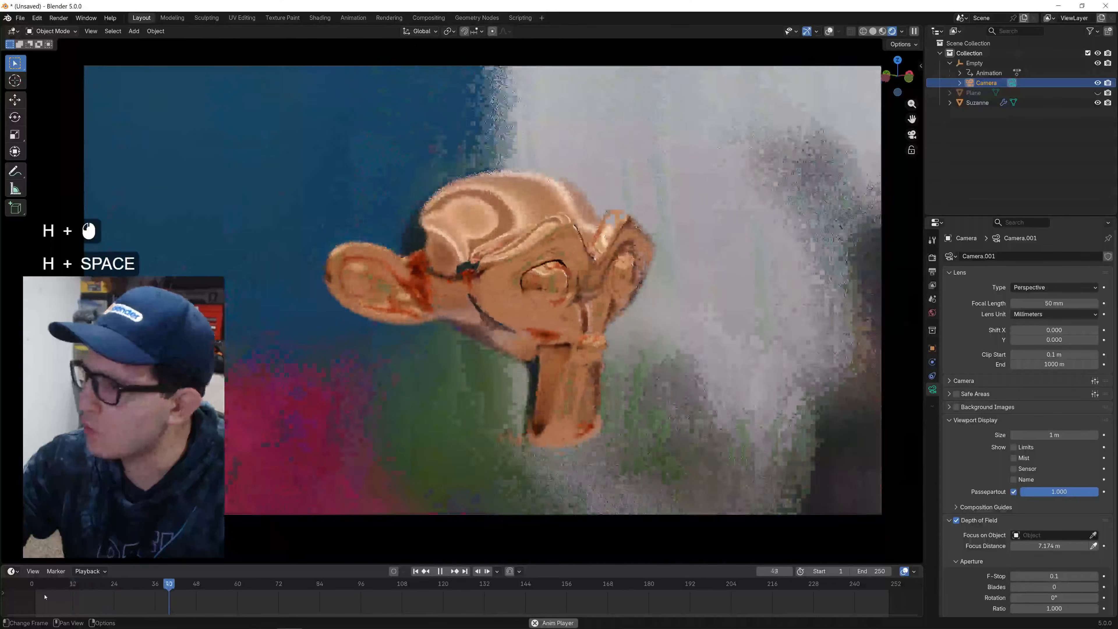
key(space)
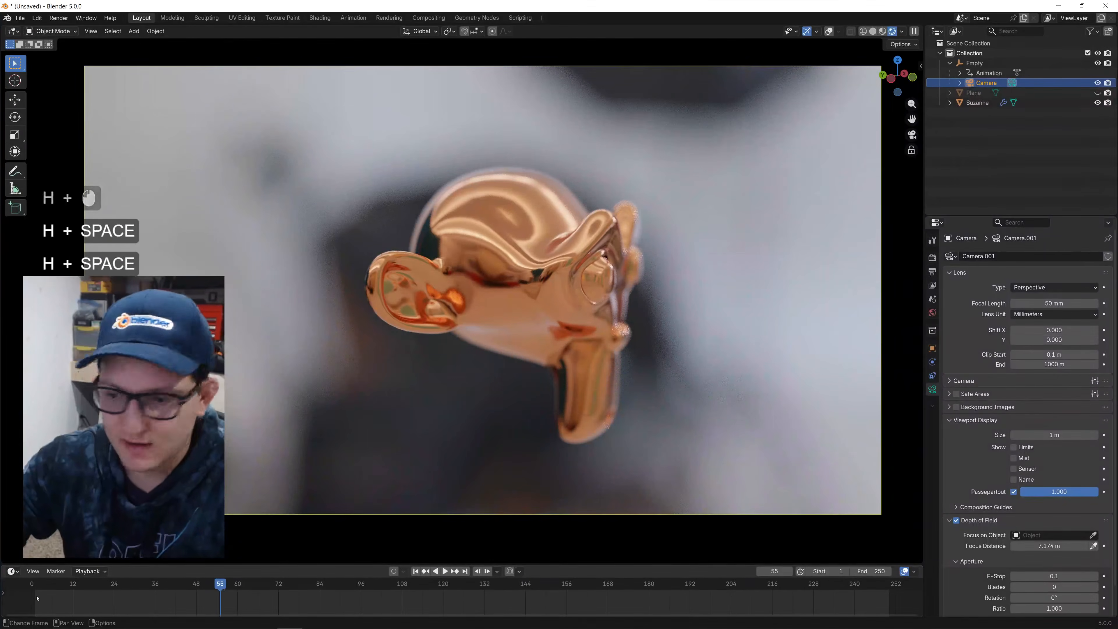
click(31, 588)
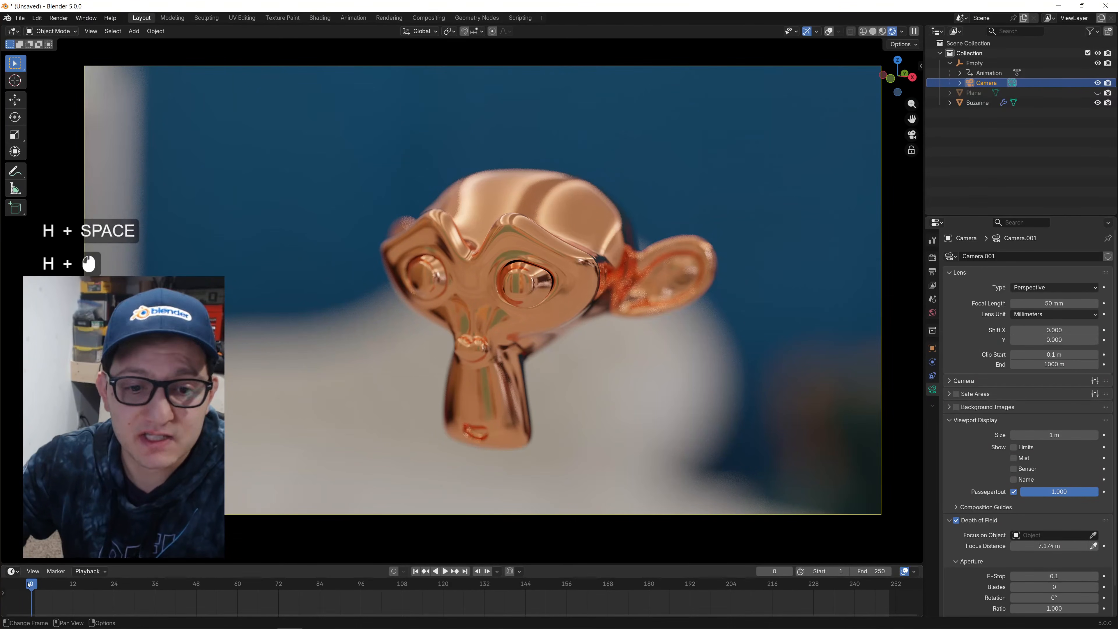
Enlarge the timeline and set the interpolation of all the Empty's keyframes to Exponential.
drag(123, 565, 123, 429)
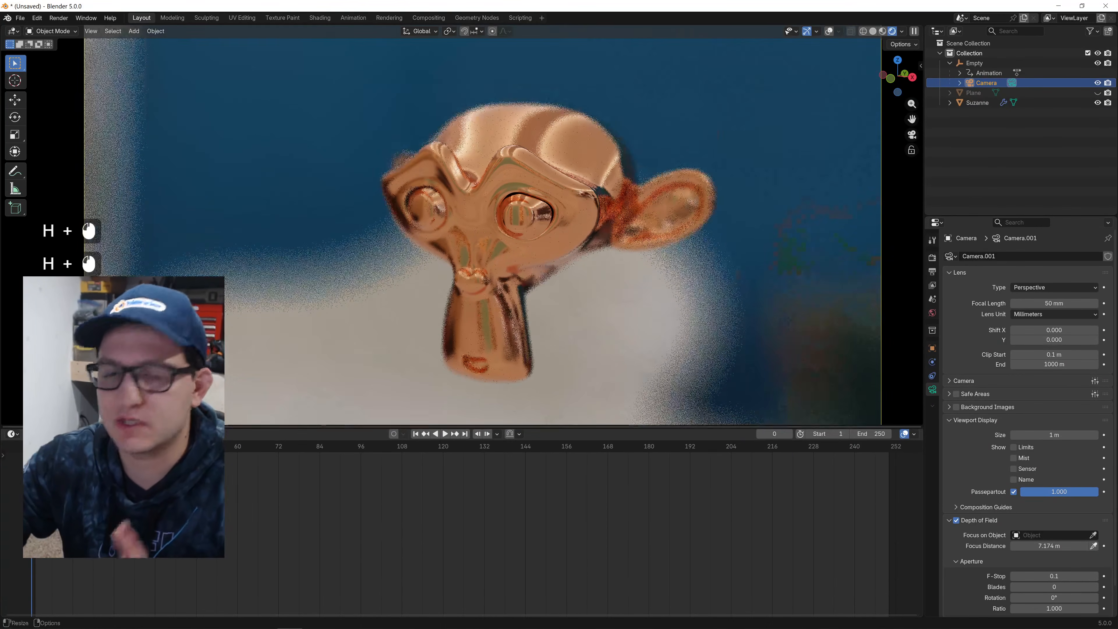
double_click(986, 62)
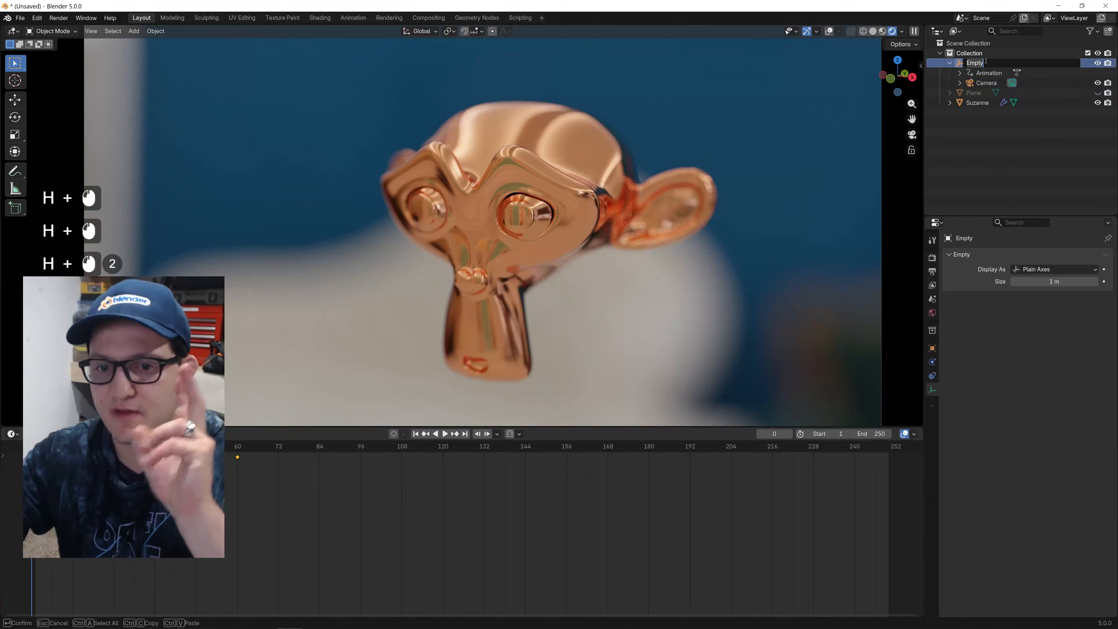
click(1006, 53)
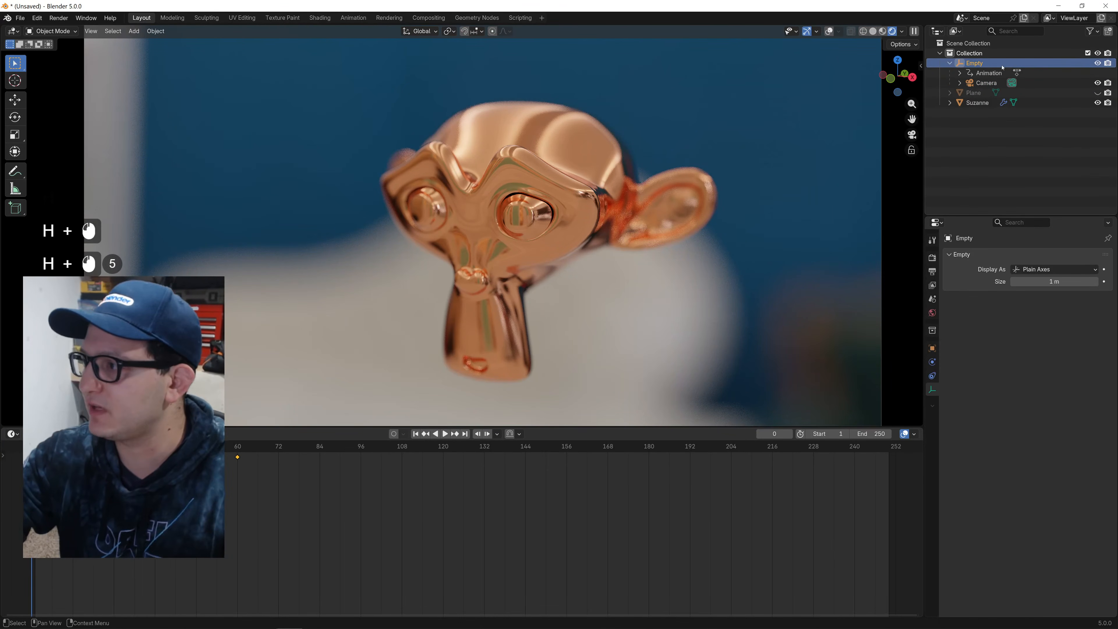
scroll(102, 517, up, 2)
middle_drag(102, 516, 368, 520)
scroll(316, 492, up, 3)
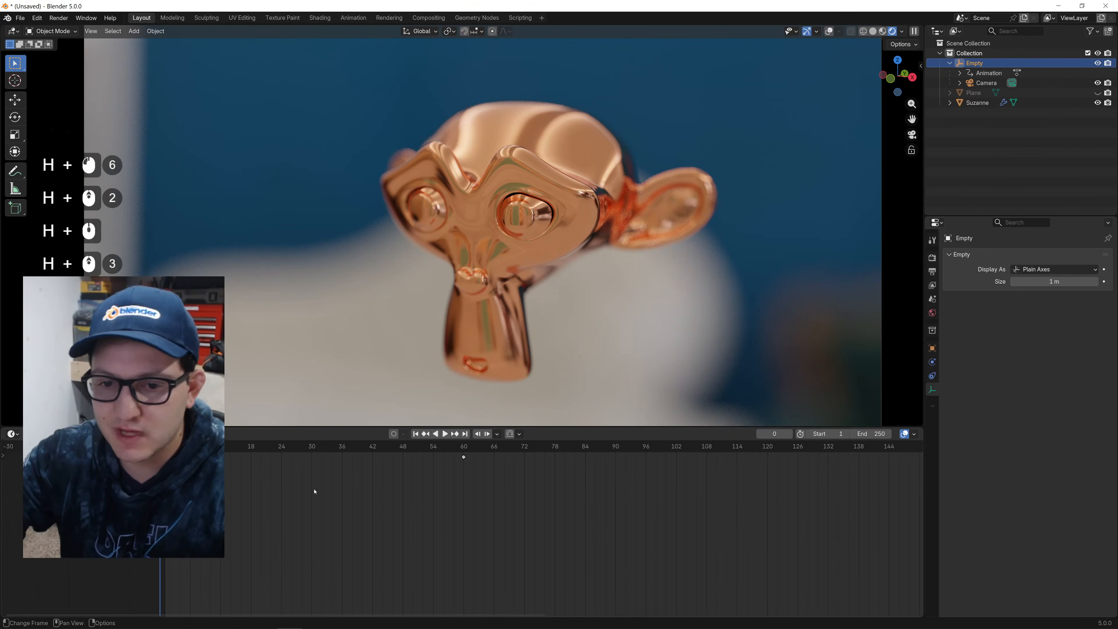
middle_drag(316, 492, 475, 492)
scroll(475, 491, down, 1)
key(a)
right_click(399, 465)
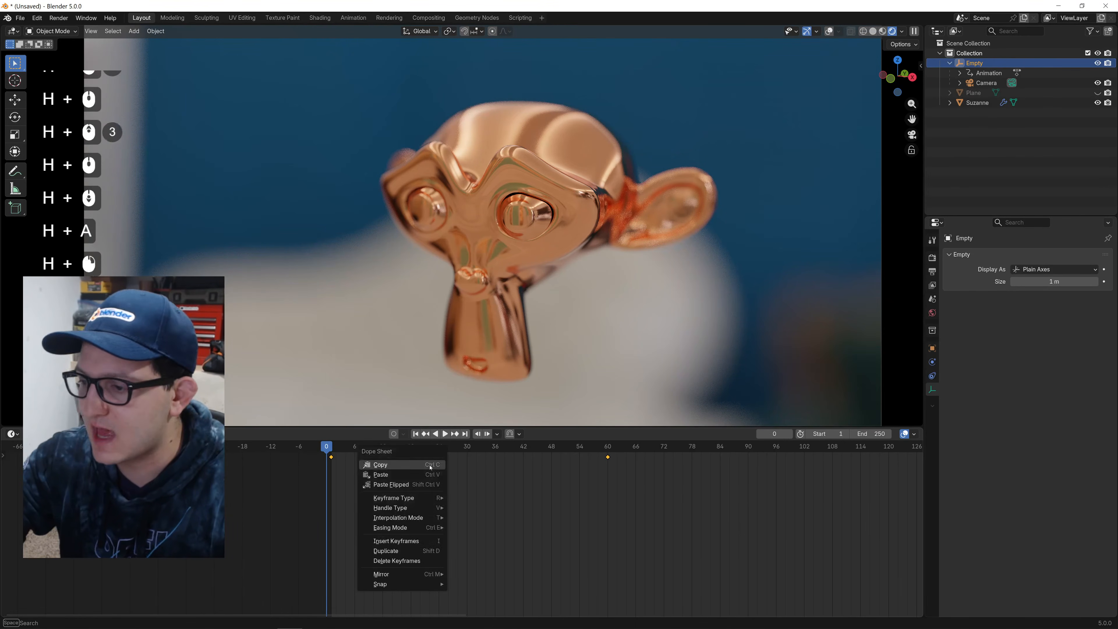
mouse_move(426, 520)
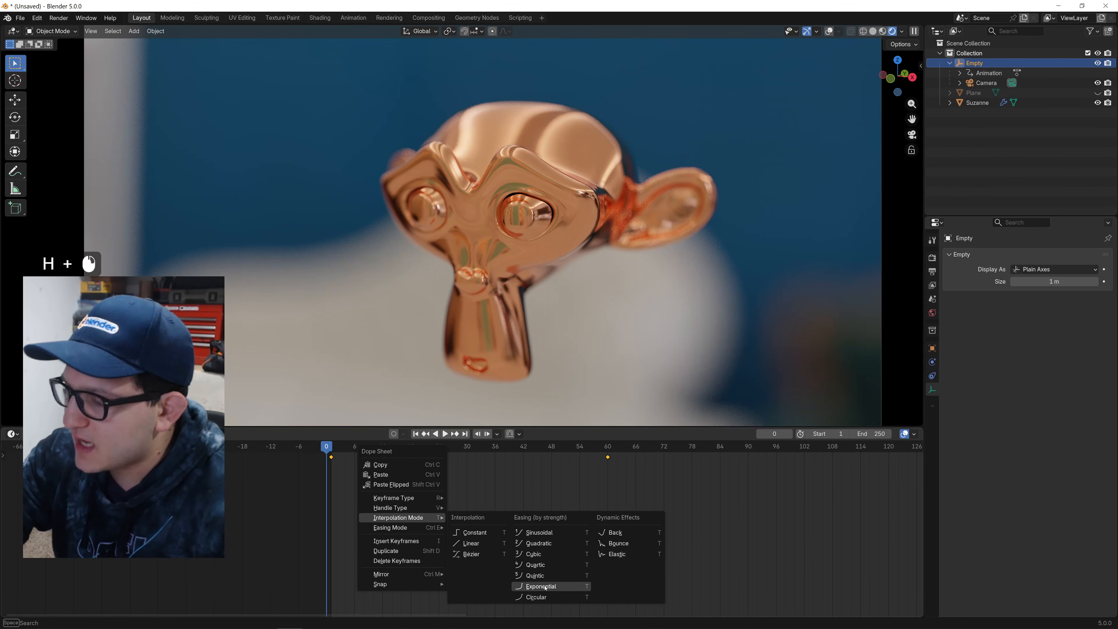
click(566, 587)
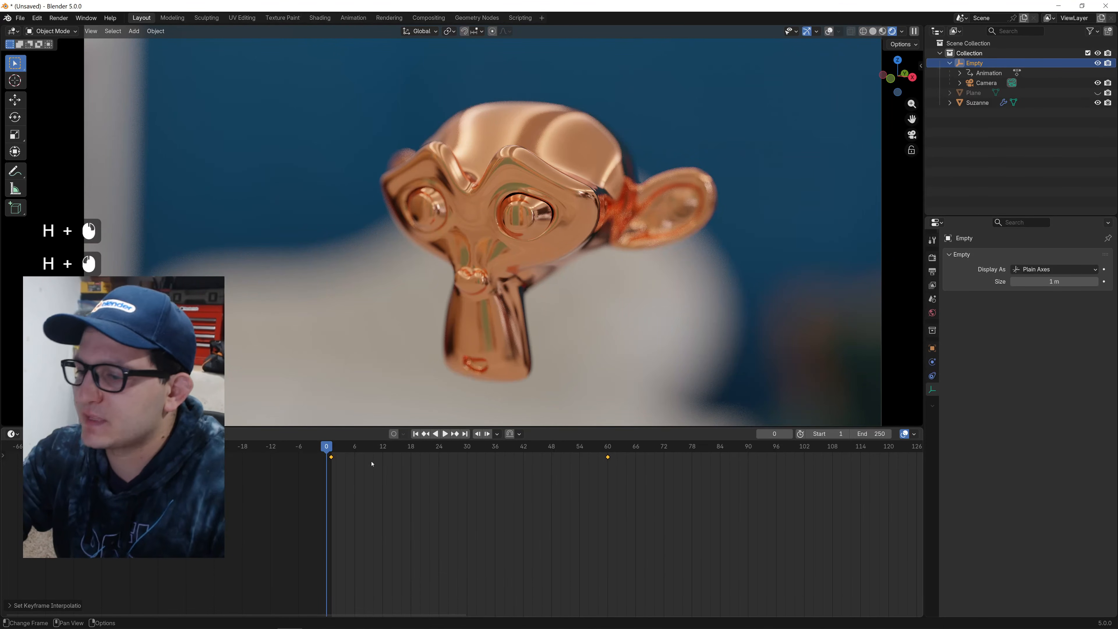
Play the animation repeatedly from its first frames to review the eased camera motion.
drag(337, 448, 331, 448)
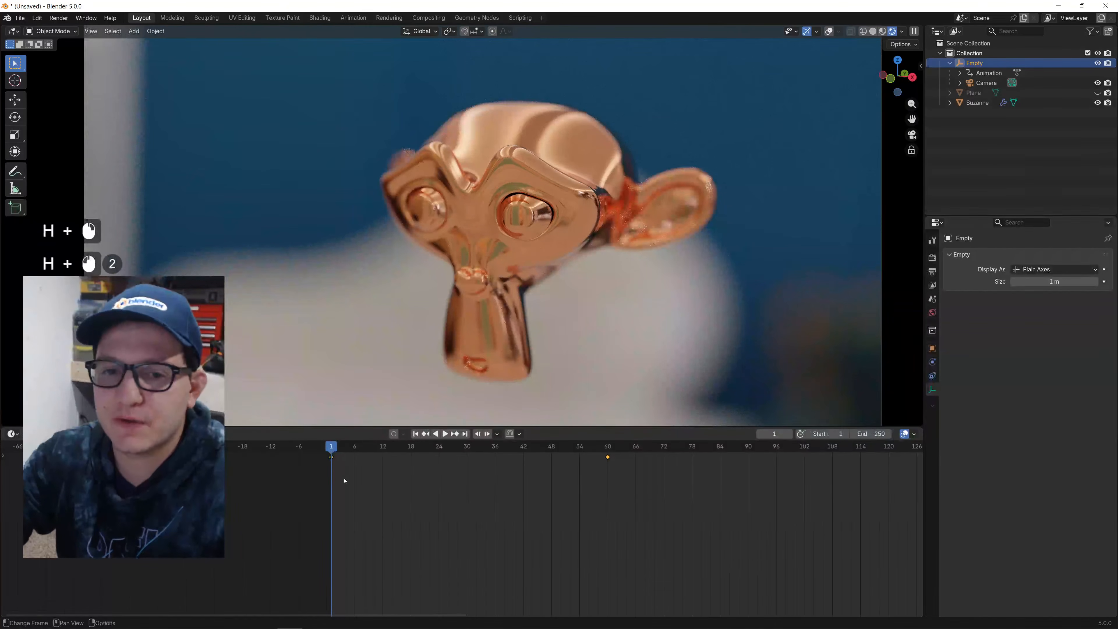
key(space)
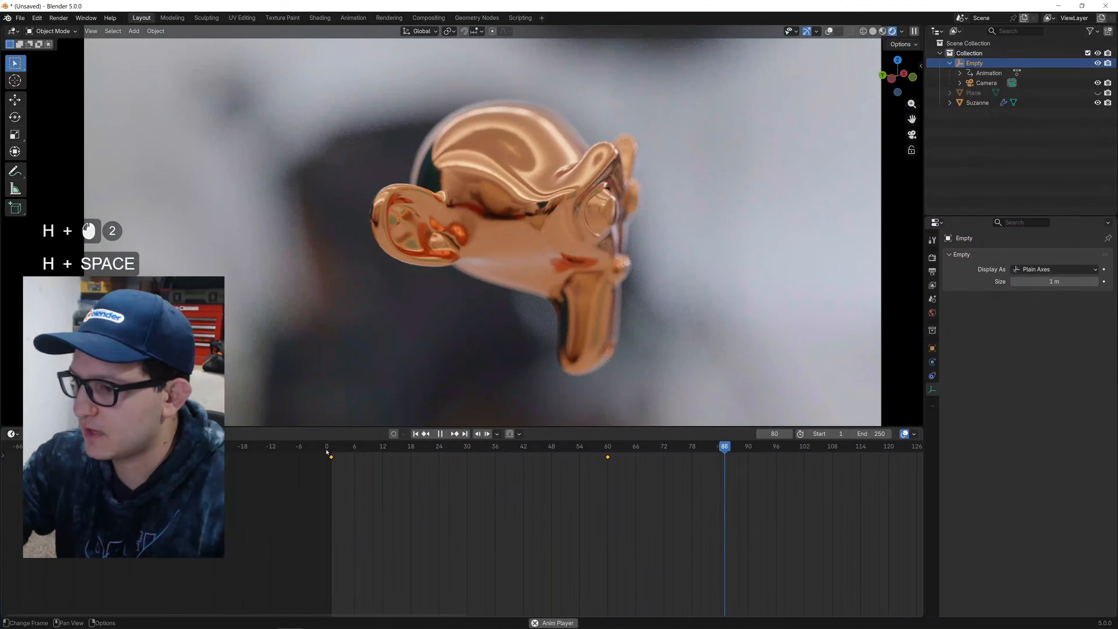
click(327, 452)
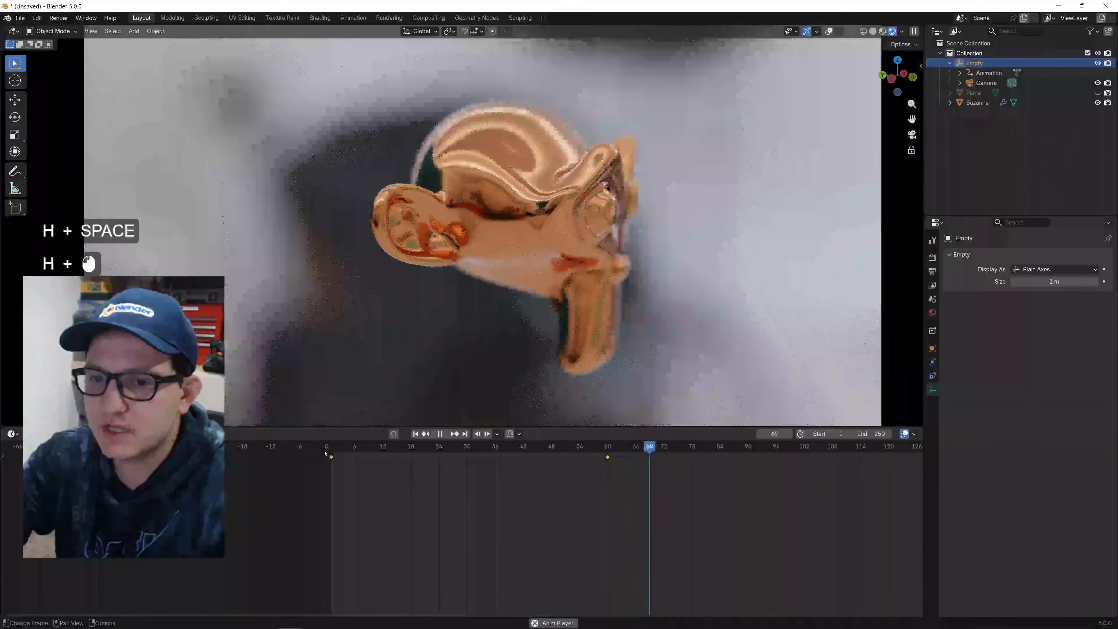
key(space)
click(335, 448)
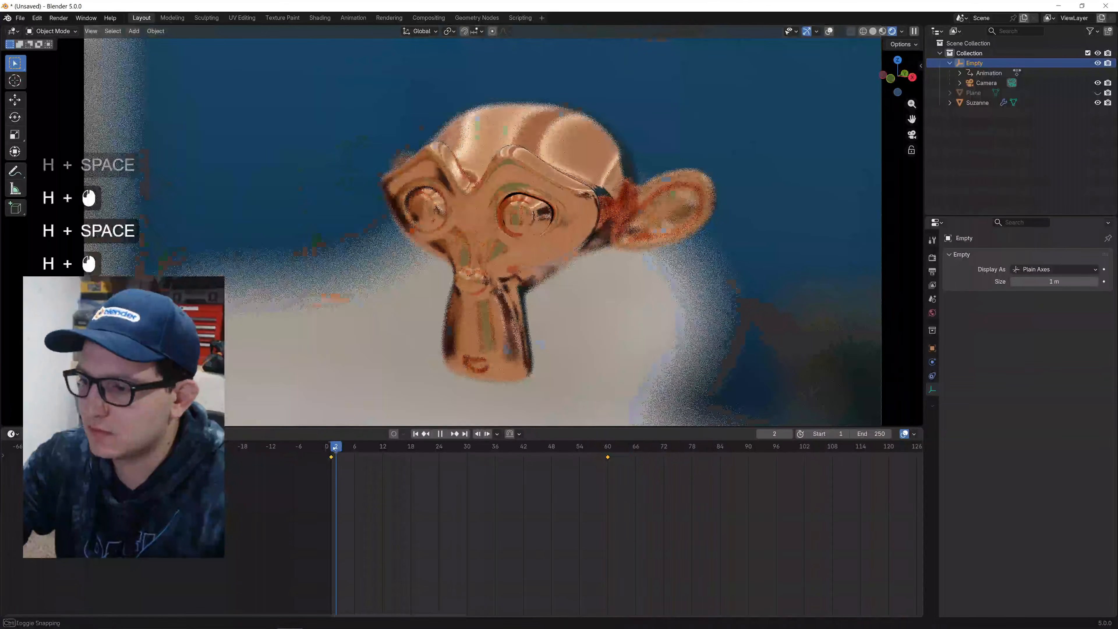
key(space)
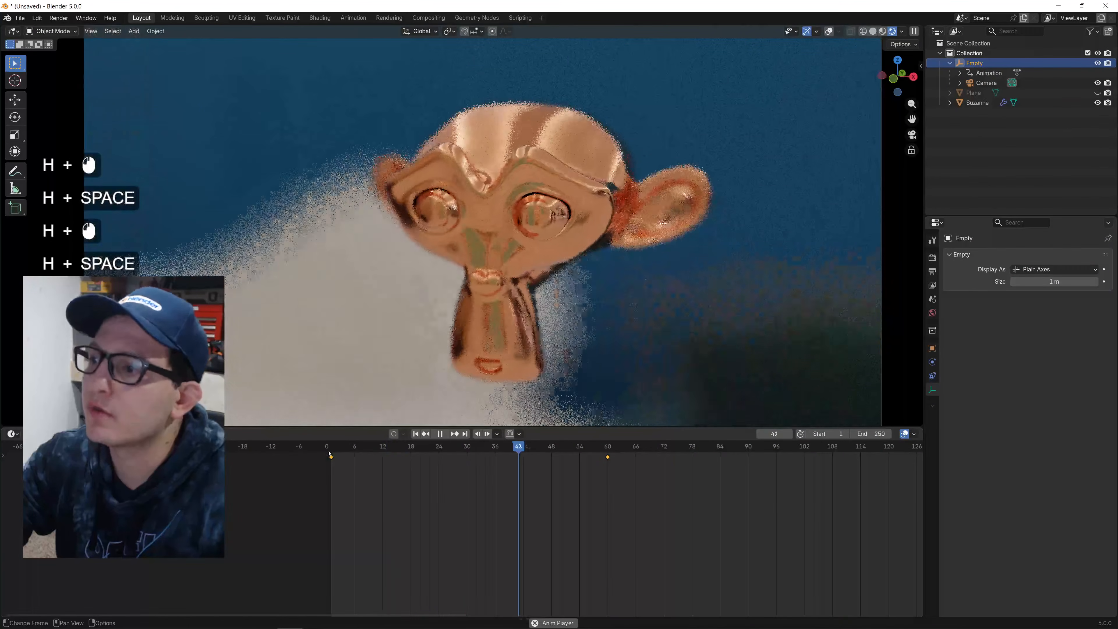
key(space)
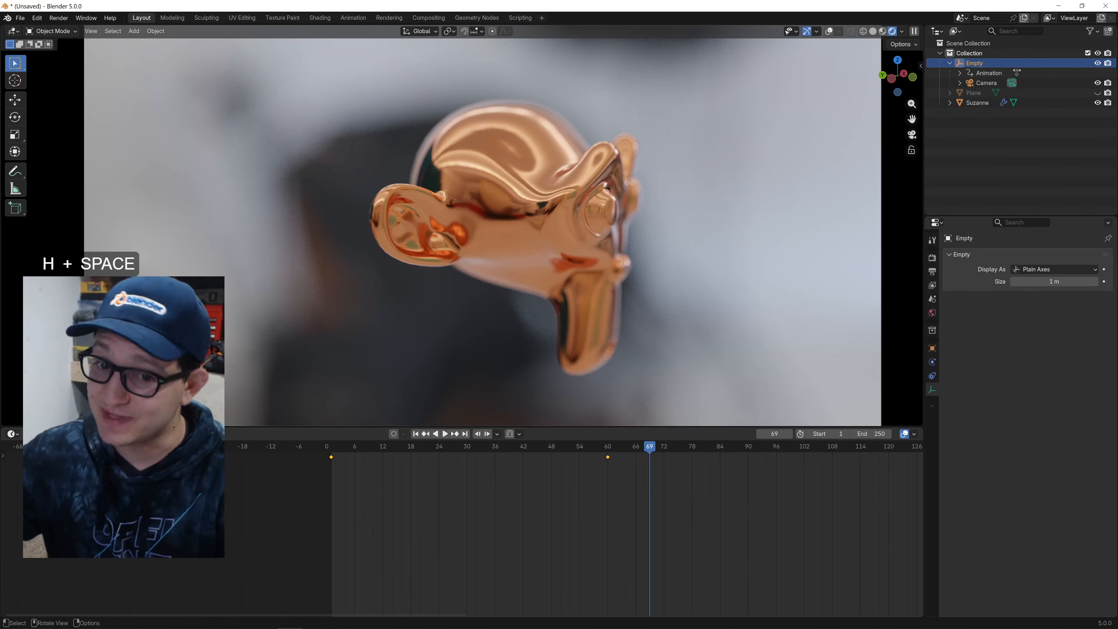
Switch to solid shading at frame 1, leave the camera view, and turn on the viewport overlays.
scroll(181, 245, down, 1)
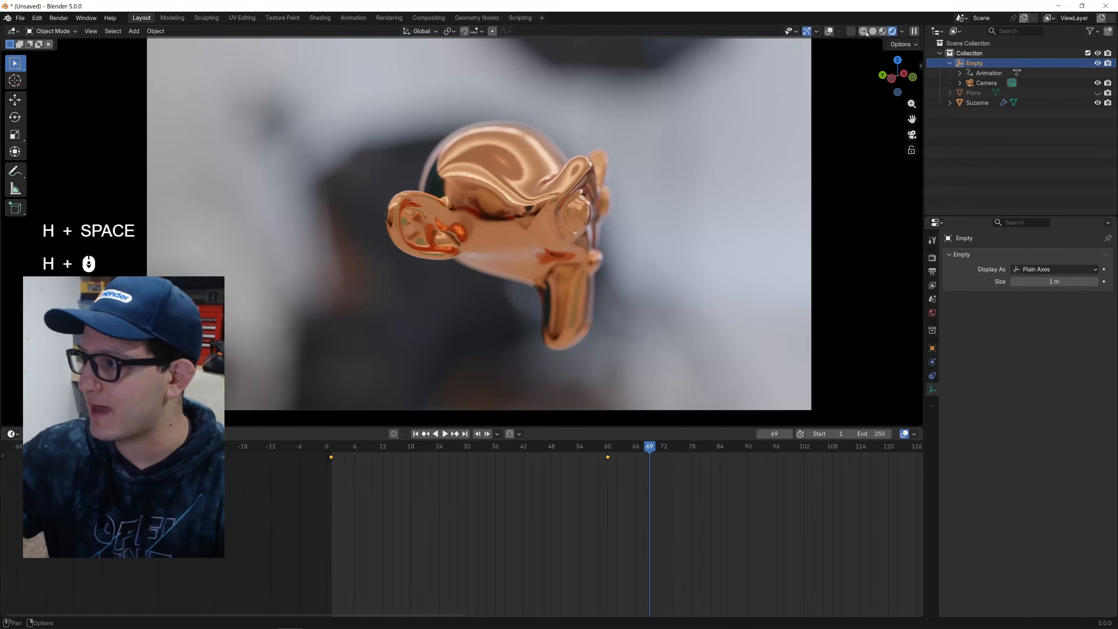
click(873, 31)
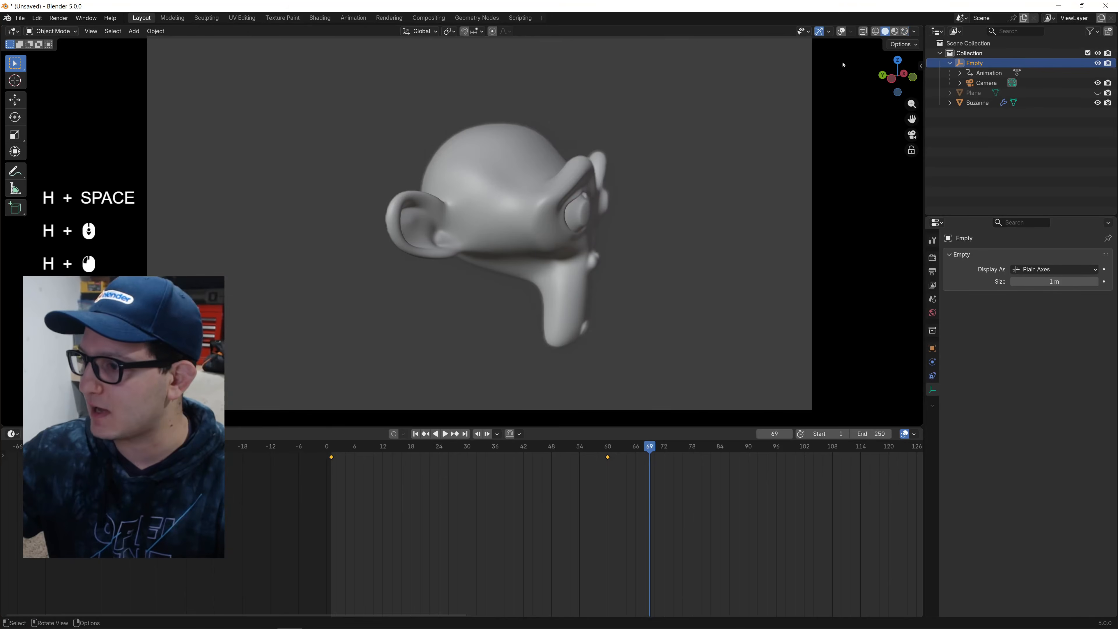
drag(337, 448, 331, 448)
middle_drag(645, 247, 576, 253)
scroll(577, 253, down, 1)
click(842, 32)
scroll(399, 248, down, 3)
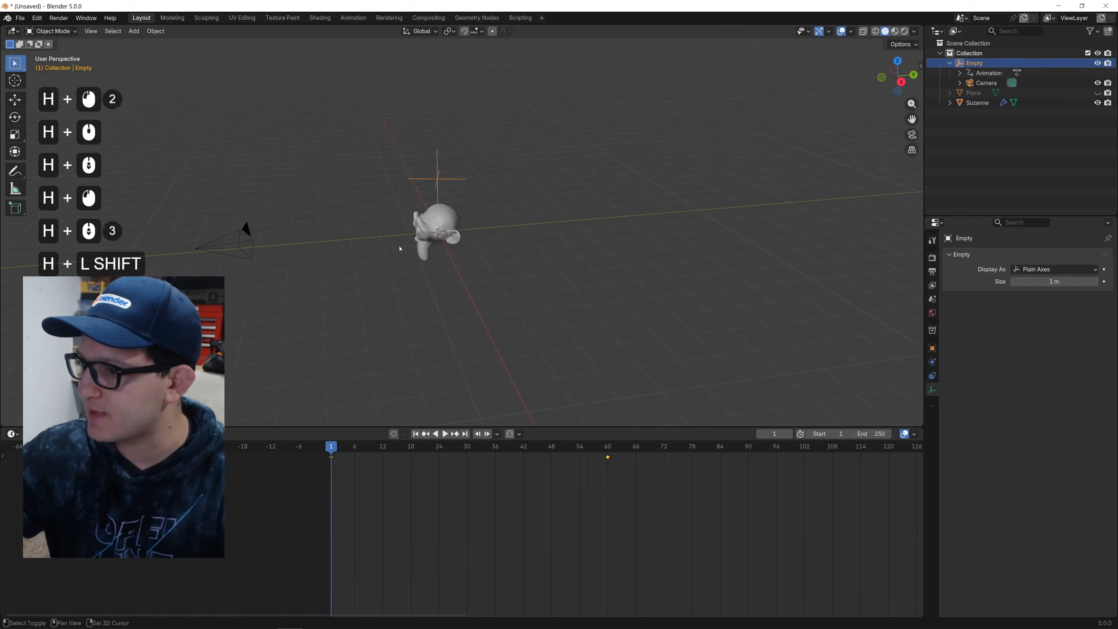
Delete the Empty that parents the camera, and select the camera.
shift+middle_drag(399, 248, 433, 249)
middle_drag(433, 249, 452, 252)
click(485, 183)
key(x)
click(484, 180)
click(308, 169)
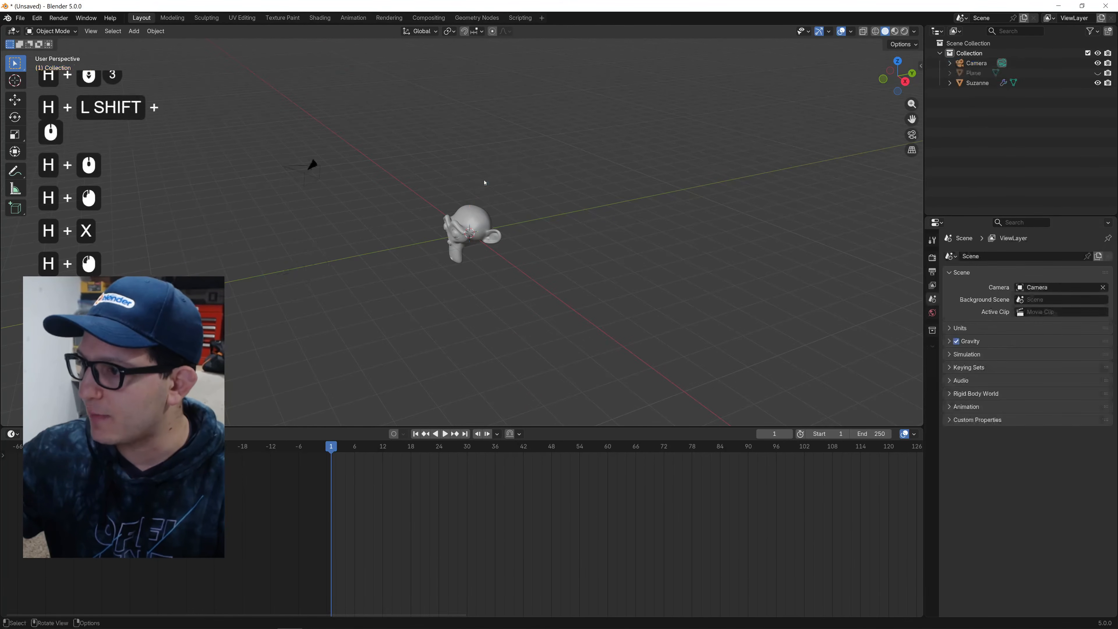
middle_drag(393, 175, 474, 232)
scroll(500, 246, up, 2)
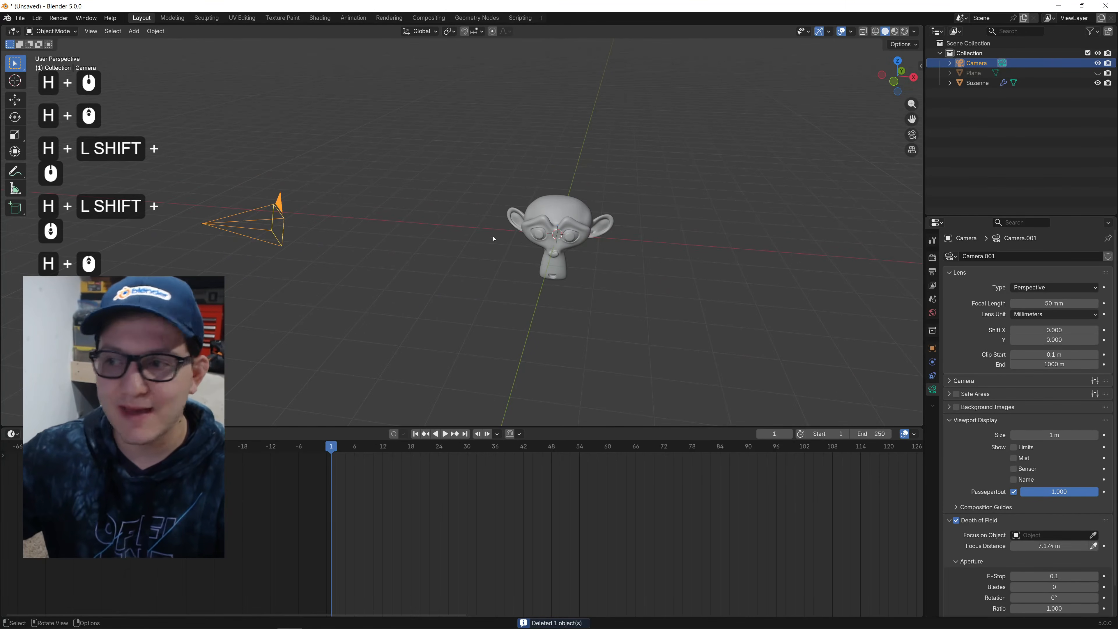
Use the Annotate tool to draw freehand strokes around Suzanne from several viewing angles, including a small circle with a long line.
click(17, 172)
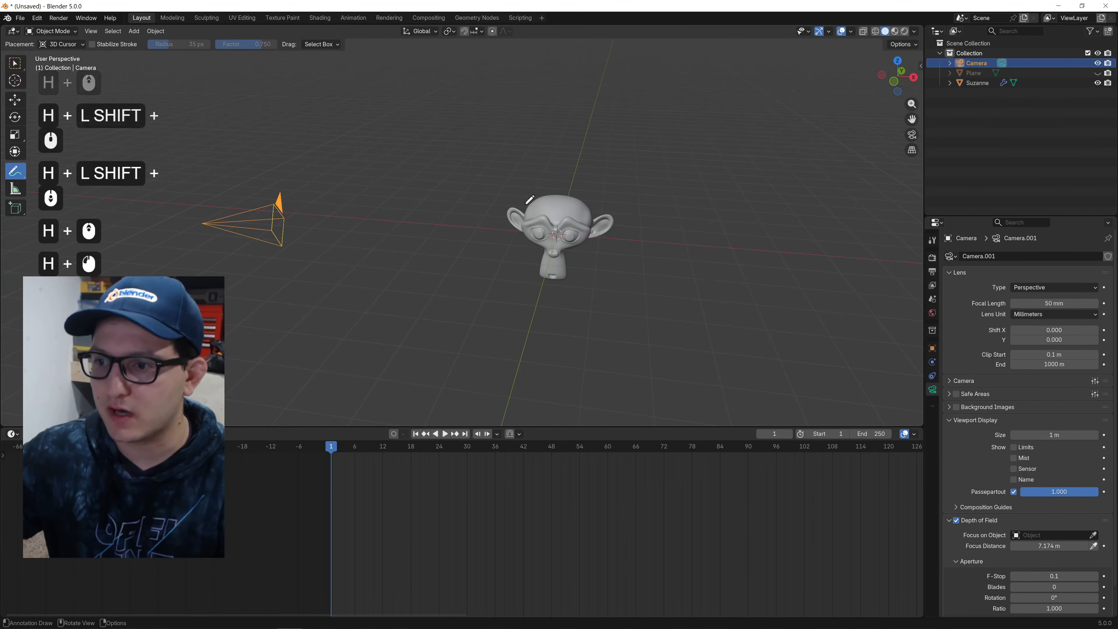
middle_drag(504, 218, 519, 219)
scroll(542, 219, up, 1)
drag(546, 215, 477, 229)
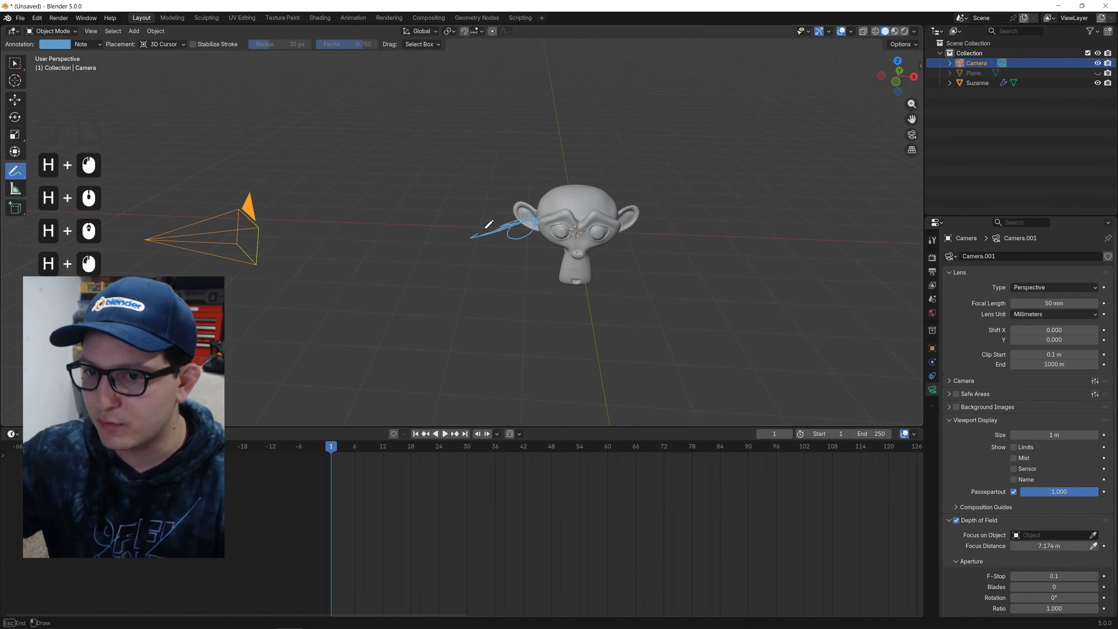
middle_drag(477, 230, 572, 250)
mouse_move(643, 222)
mouse_down()
mouse_move(654, 243)
mouse_move(661, 210)
mouse_move(731, 237)
mouse_move(666, 240)
mouse_move(697, 245)
mouse_up()
middle_drag(612, 312, 518, 268)
drag(480, 270, 641, 276)
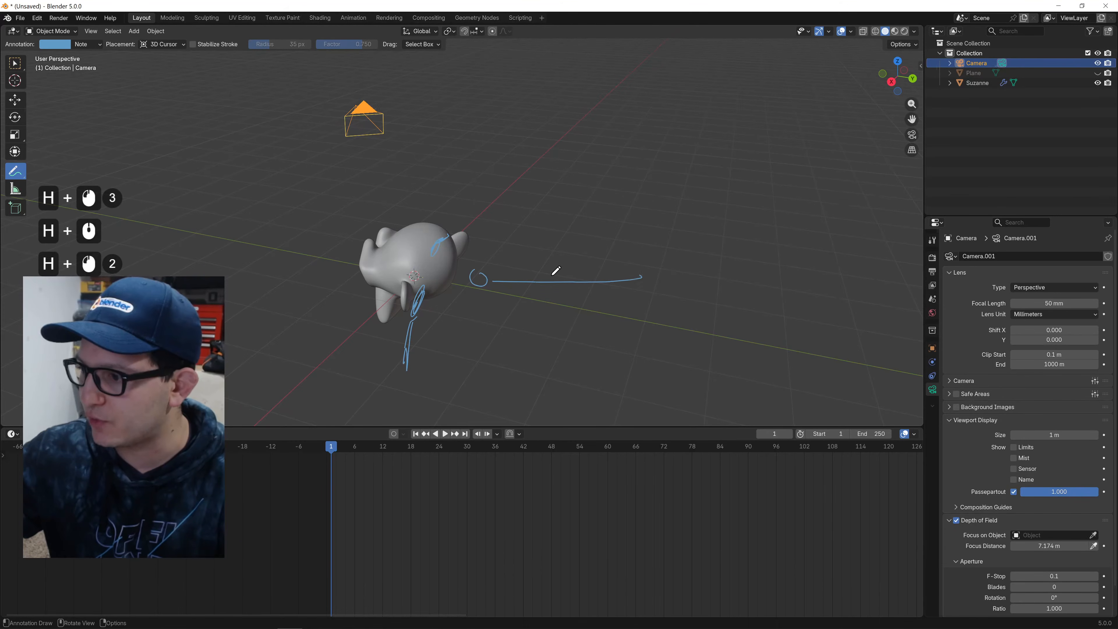
Add a Track To constraint to the camera with Suzanne as its target, and return to the Select Box tool.
middle_drag(505, 276, 644, 298)
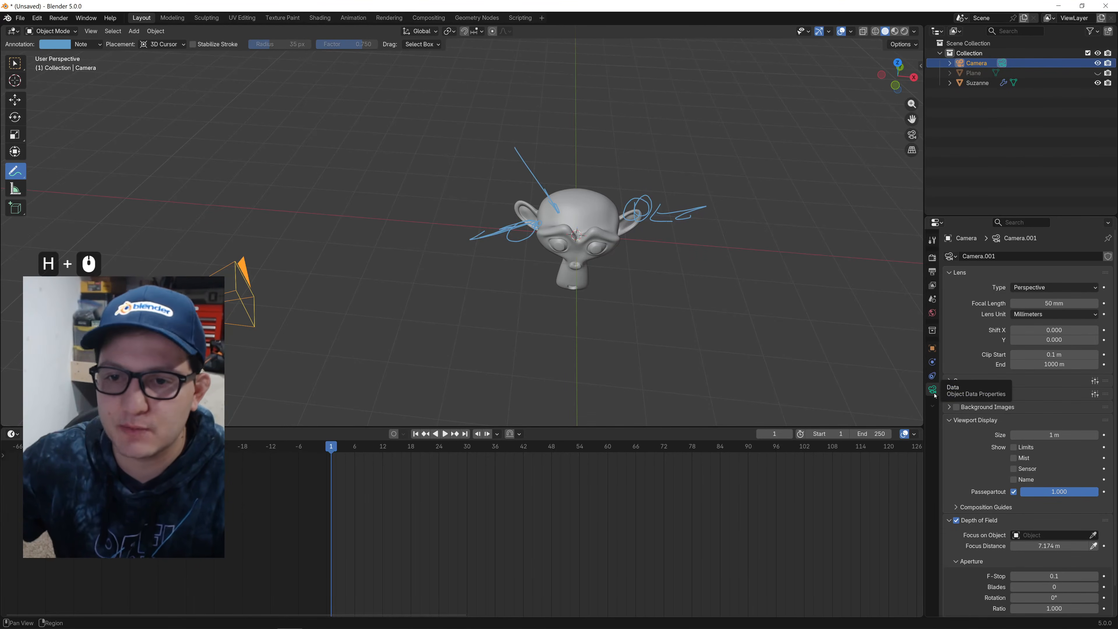
click(933, 376)
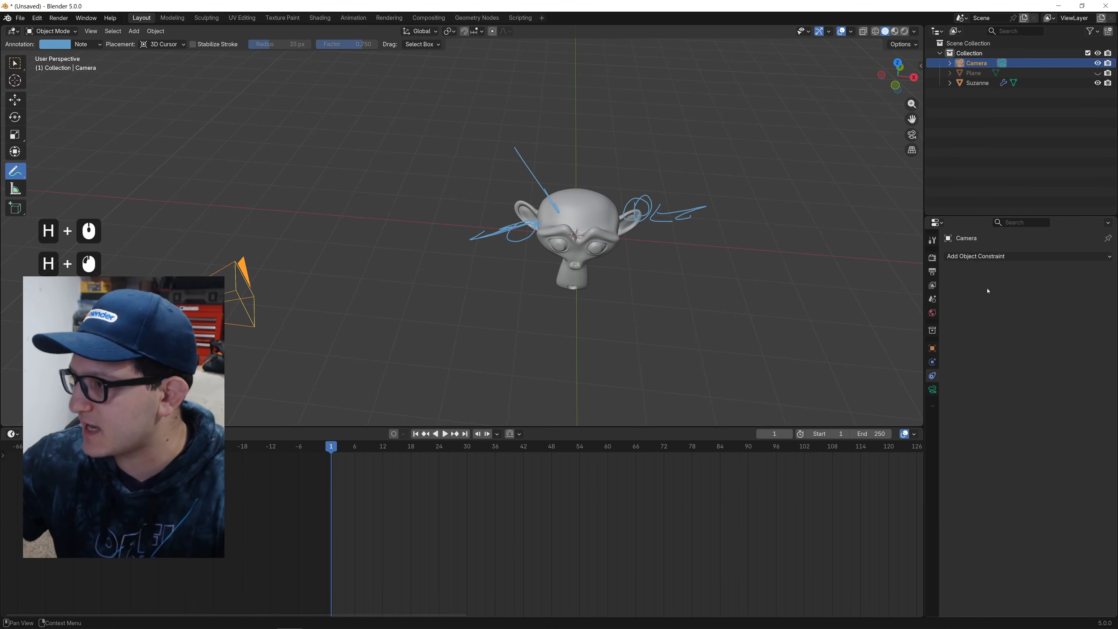
click(987, 257)
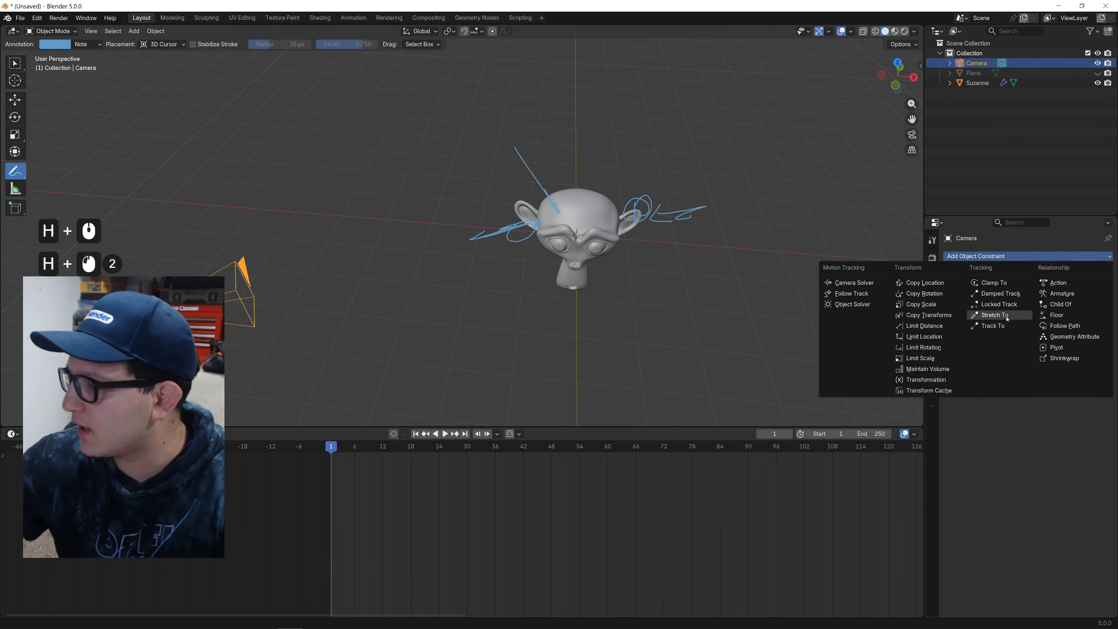
click(1008, 326)
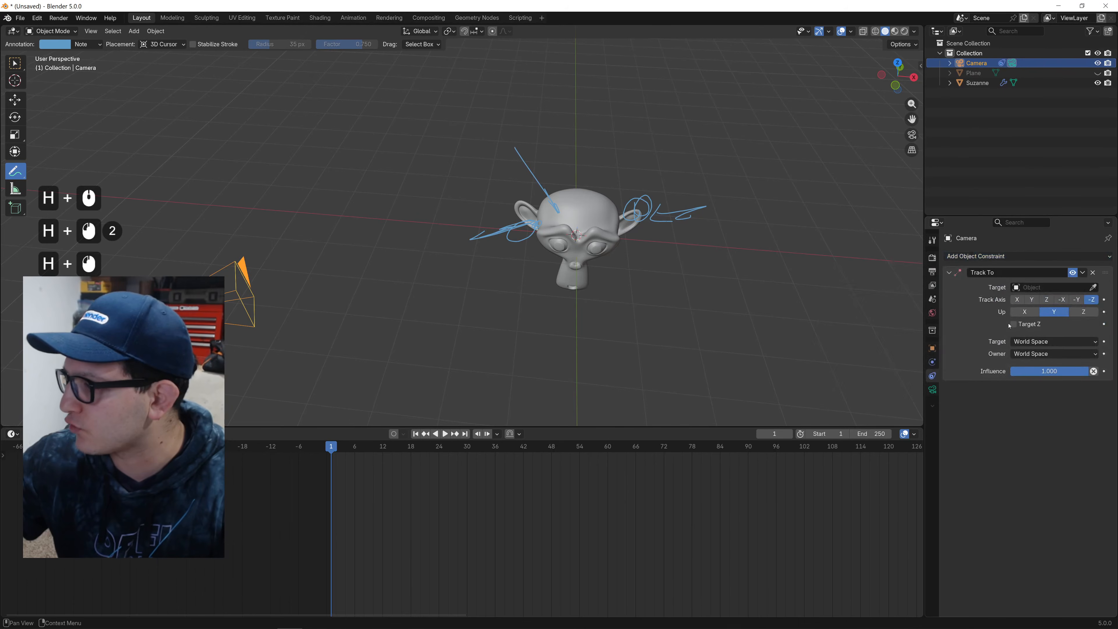
click(609, 223)
middle_drag(533, 254, 456, 336)
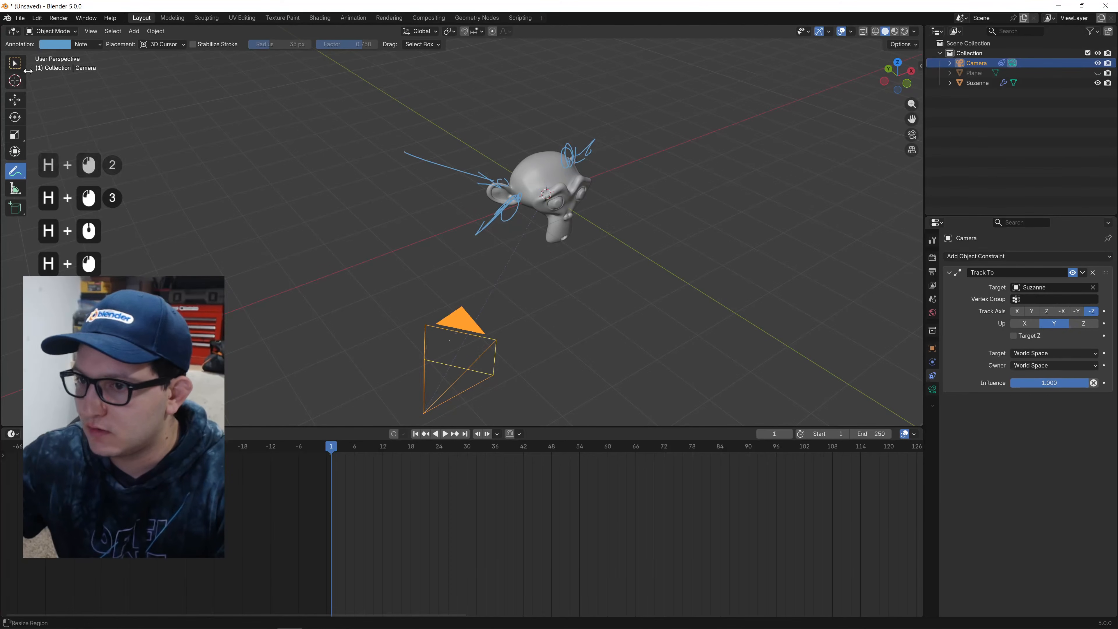
click(14, 66)
middle_drag(584, 287, 559, 275)
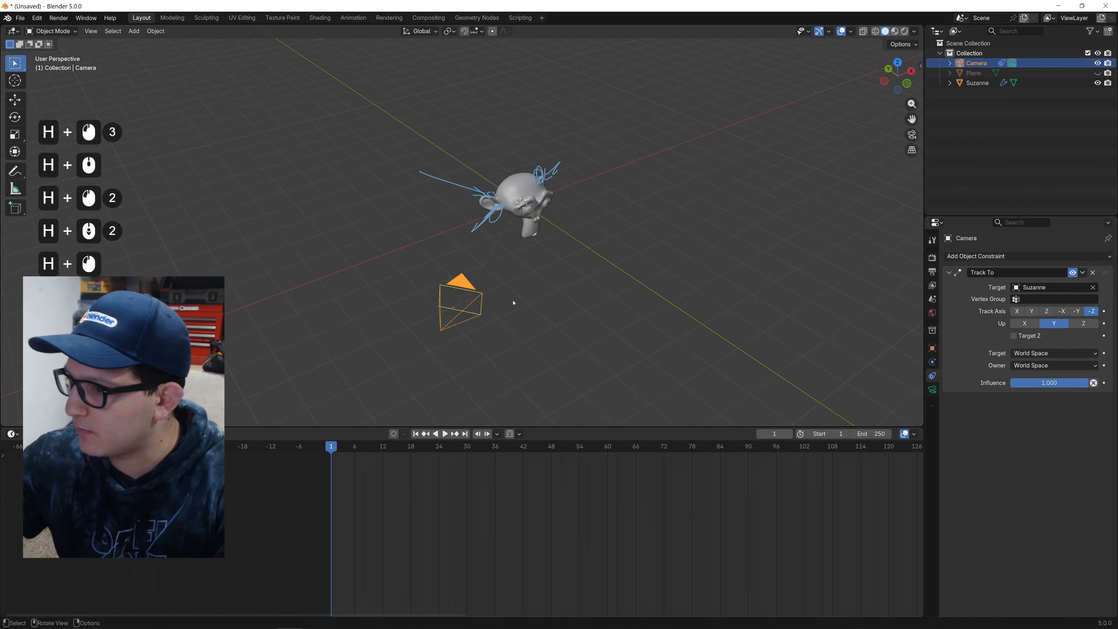
Try moving the camera across in front of Suzanne to test the tracking, and undo the move.
middle_drag(512, 302, 477, 310)
key(g)
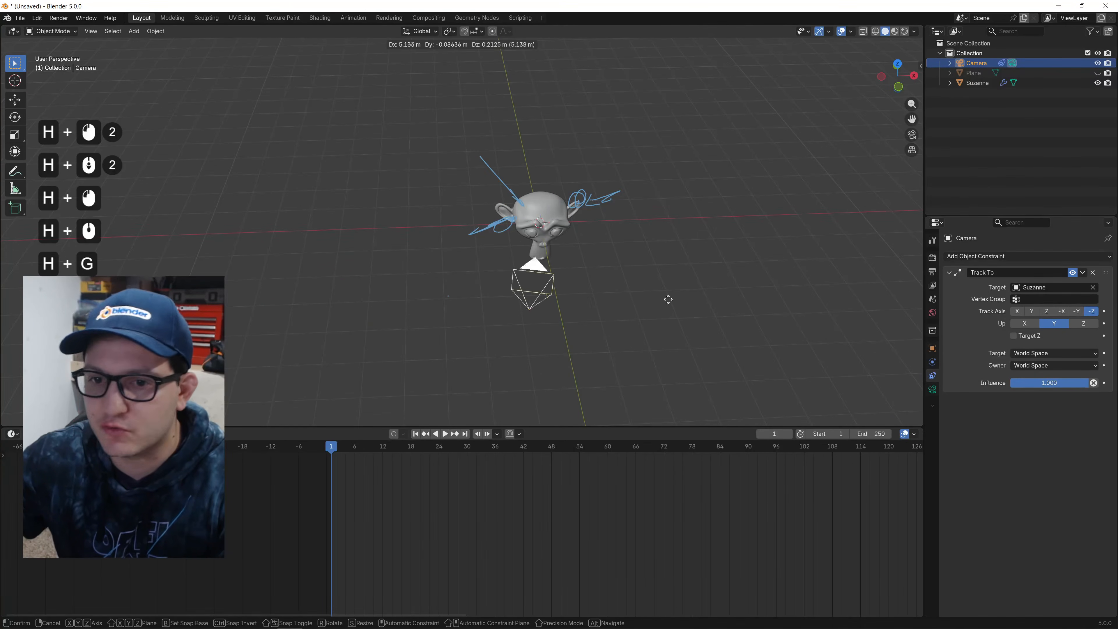
click(705, 303)
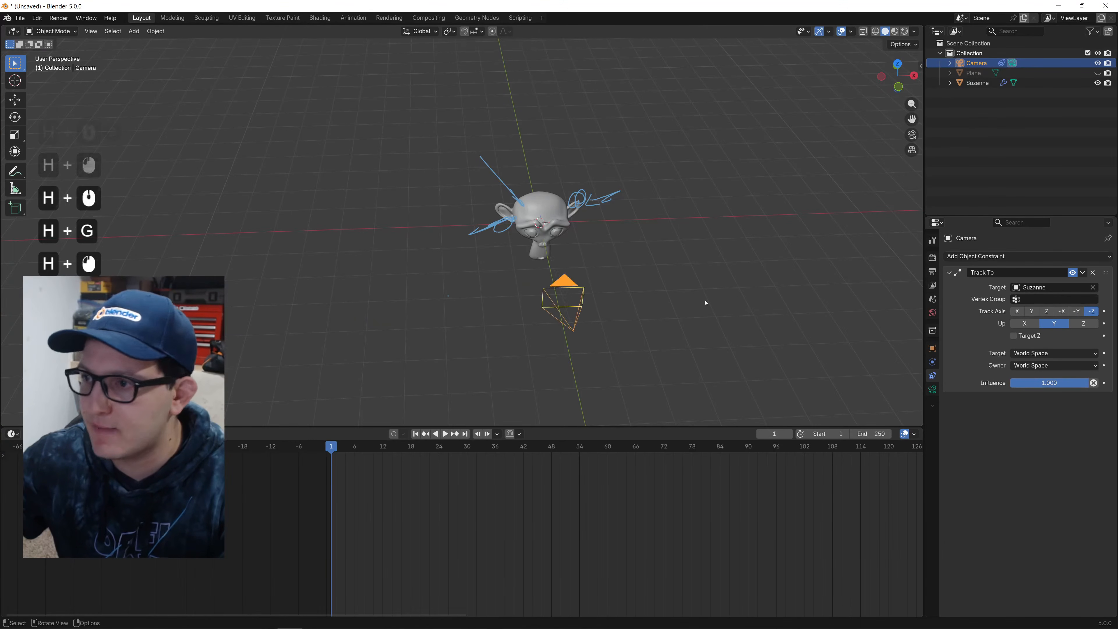
key(ctrl+z)
Switch to the Animation workspace, and widen its secondary viewport to look through the active camera.
click(353, 18)
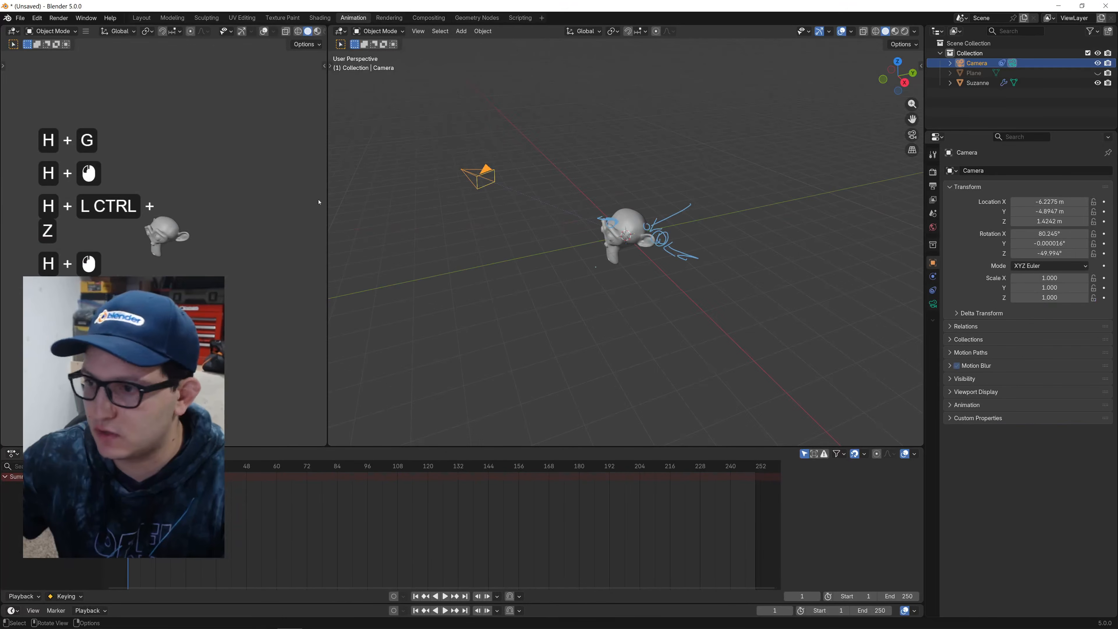
drag(336, 198, 390, 198)
click(86, 31)
mouse_move(119, 42)
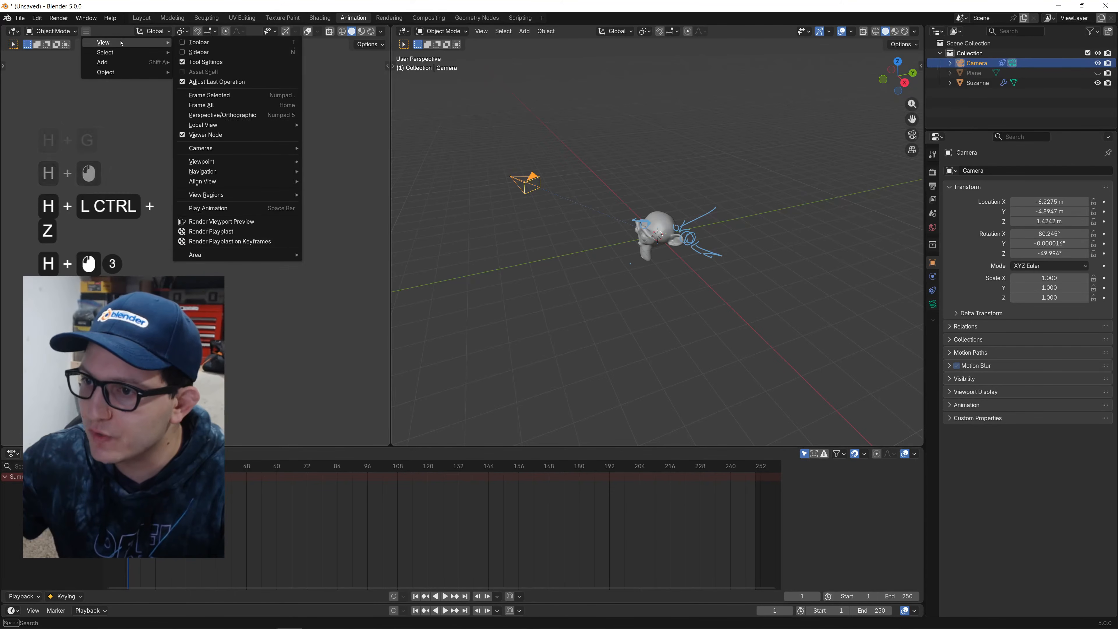
click(294, 148)
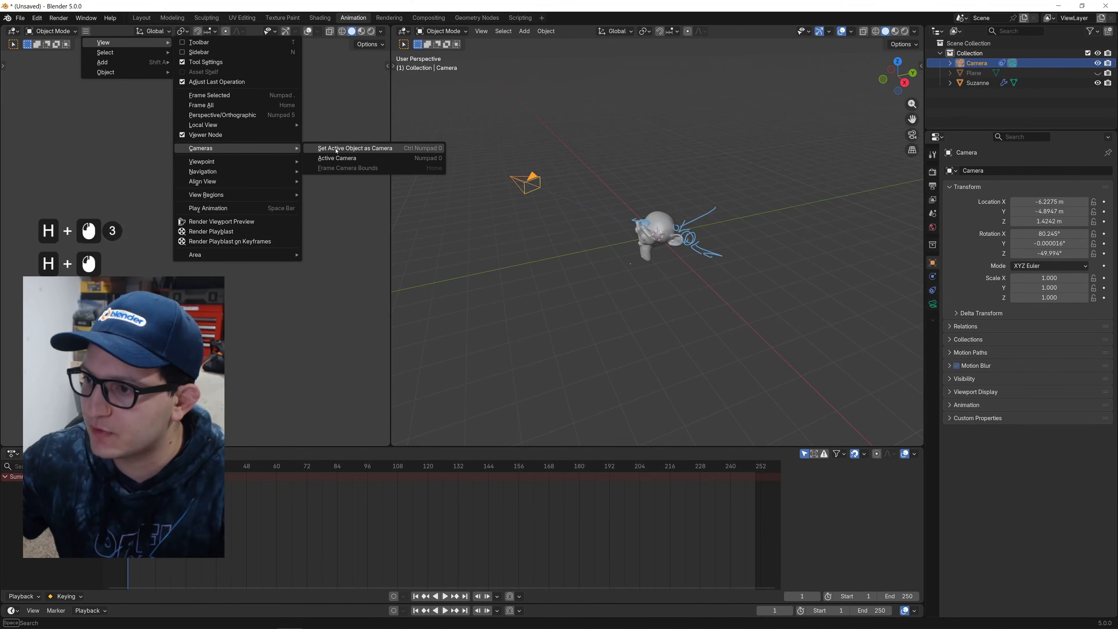
click(338, 159)
In top view, move the camera to about X -2.12 m, Y -2.82 m, and rotate it to about 239° in Z.
middle_drag(614, 195, 567, 196)
click(897, 65)
key(g)
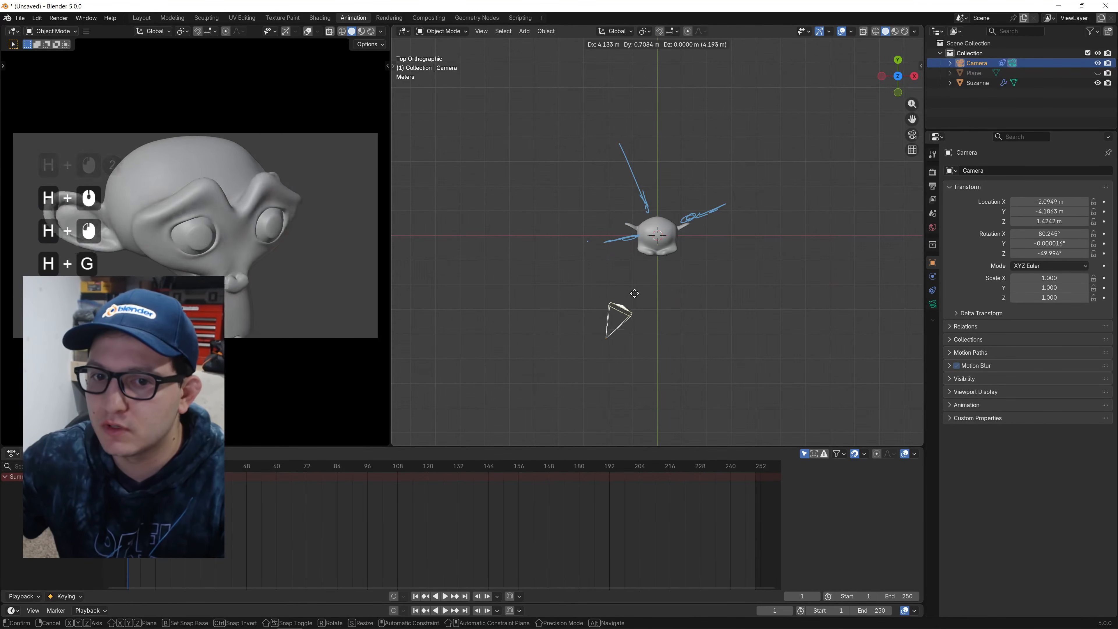
click(631, 270)
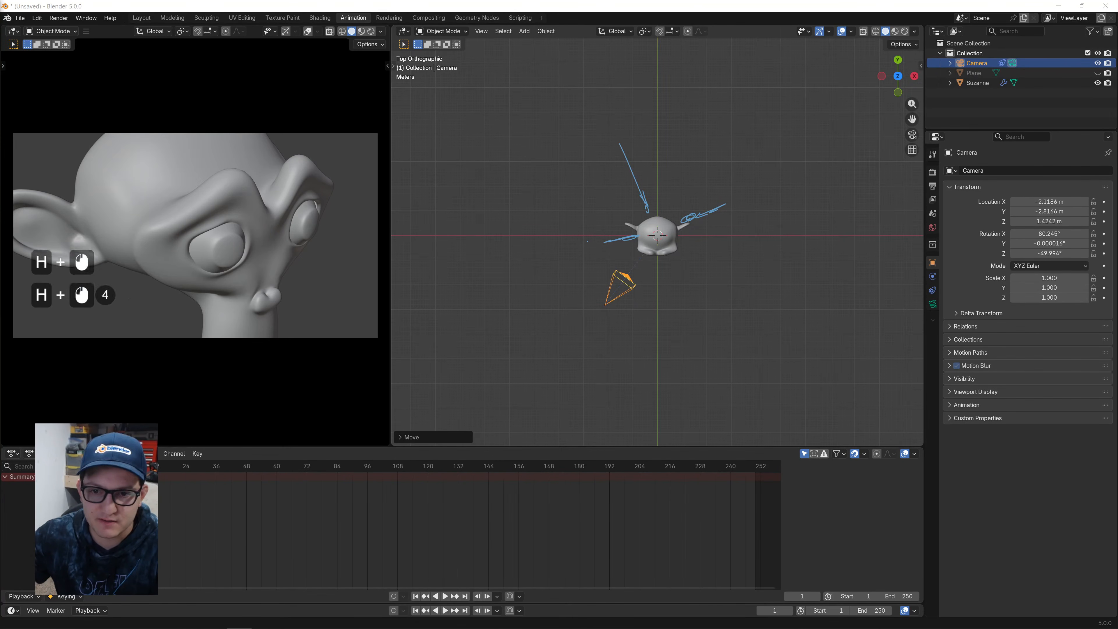
click(633, 281)
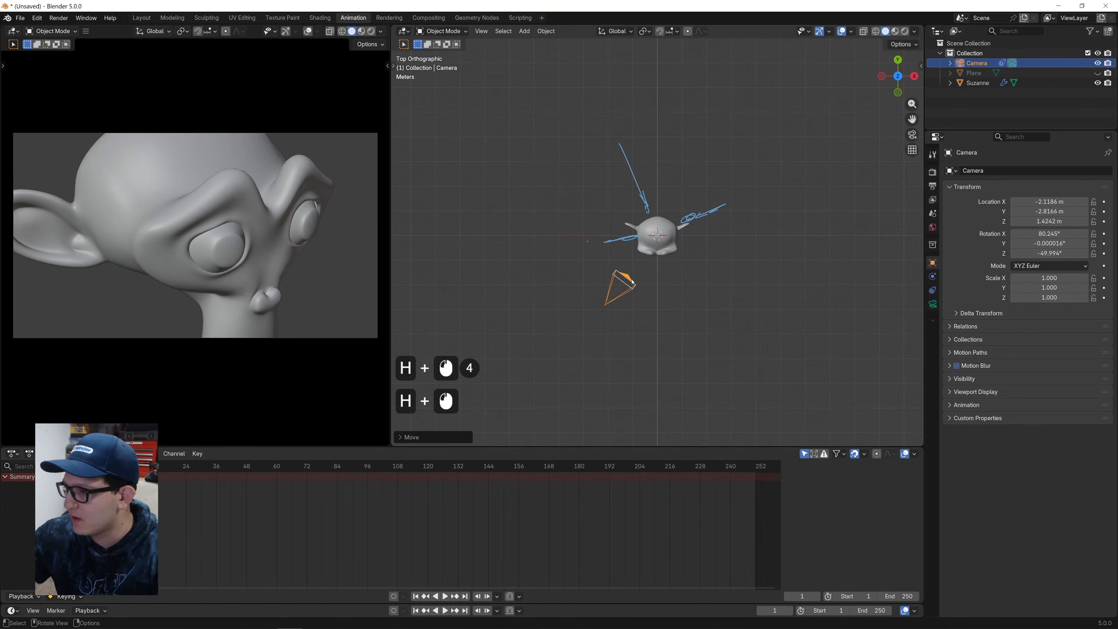
key(r)
click(621, 313)
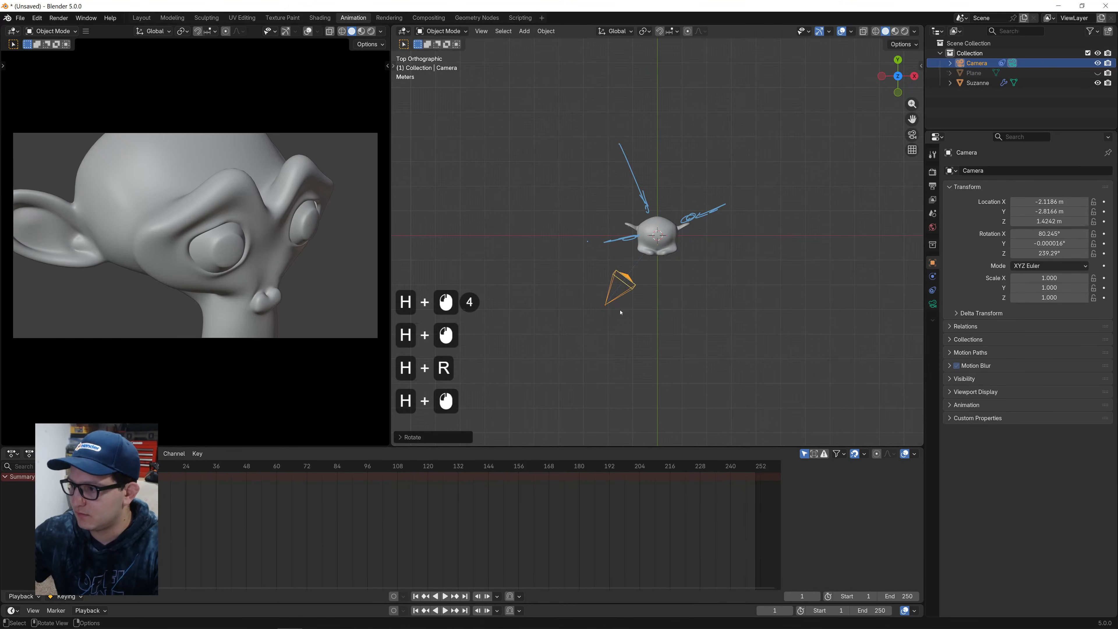
Move the camera to about X -3.54 m, Y -5.27 m, and keyframe its transforms at frame 1 with the camera viewport in rendered shading.
key(g)
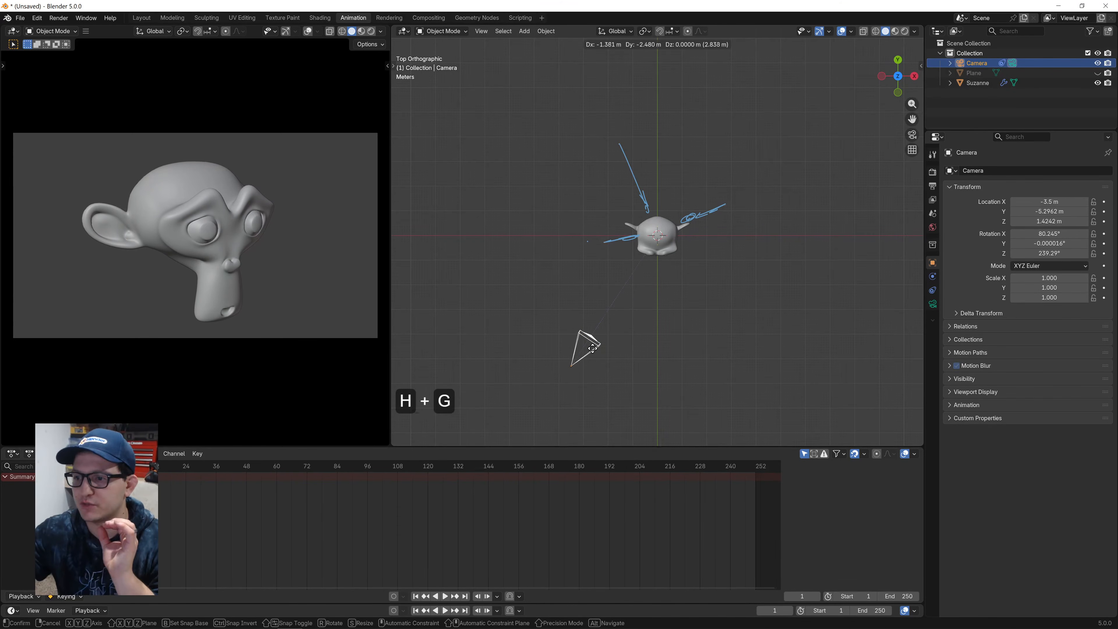
click(583, 350)
key(z)
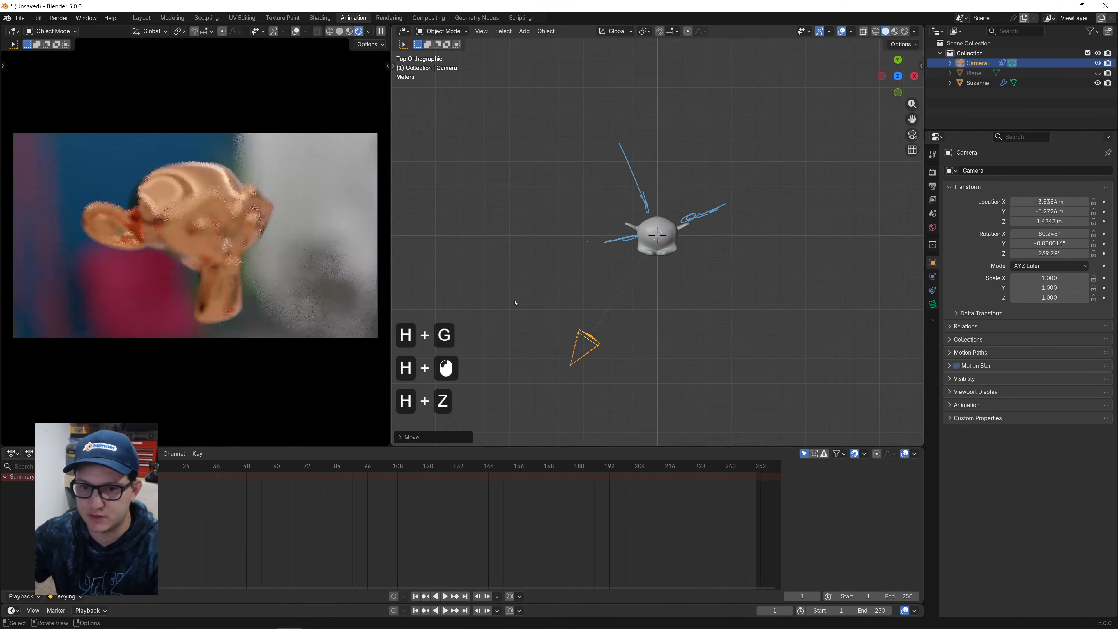
key(i)
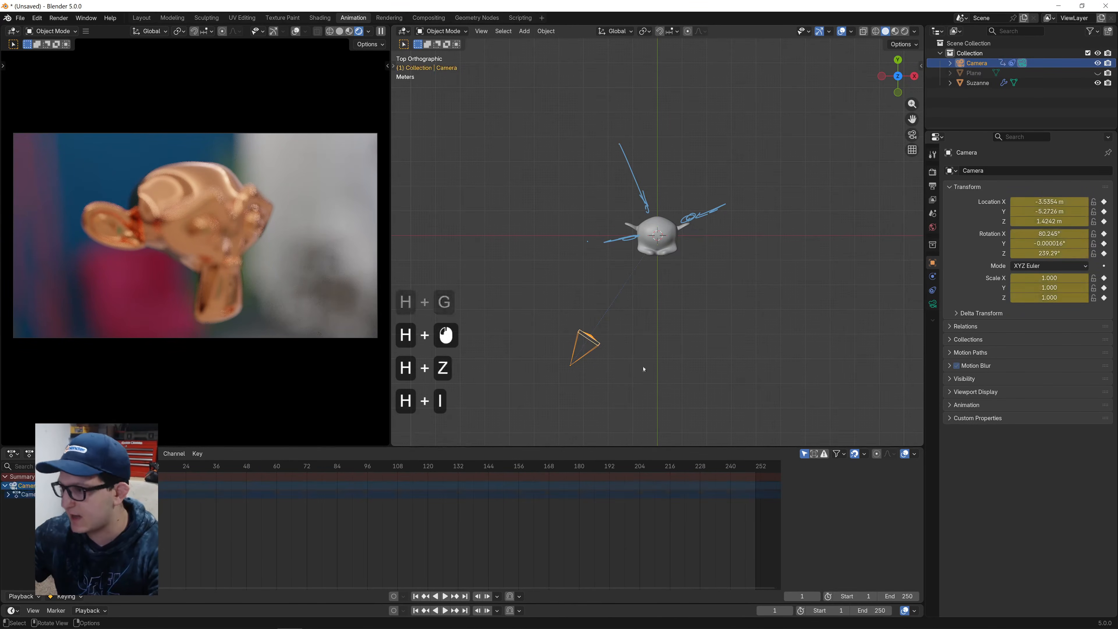
Set the camera's depth of field to focus on Suzanne with an F-Stop of 1.0.
click(934, 304)
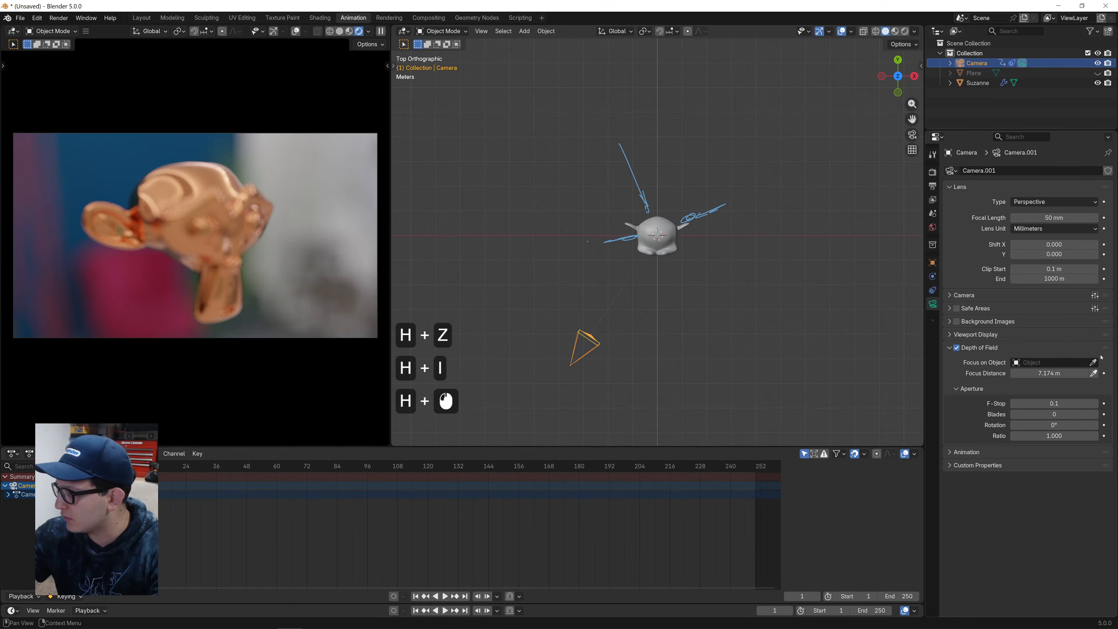
click(659, 230)
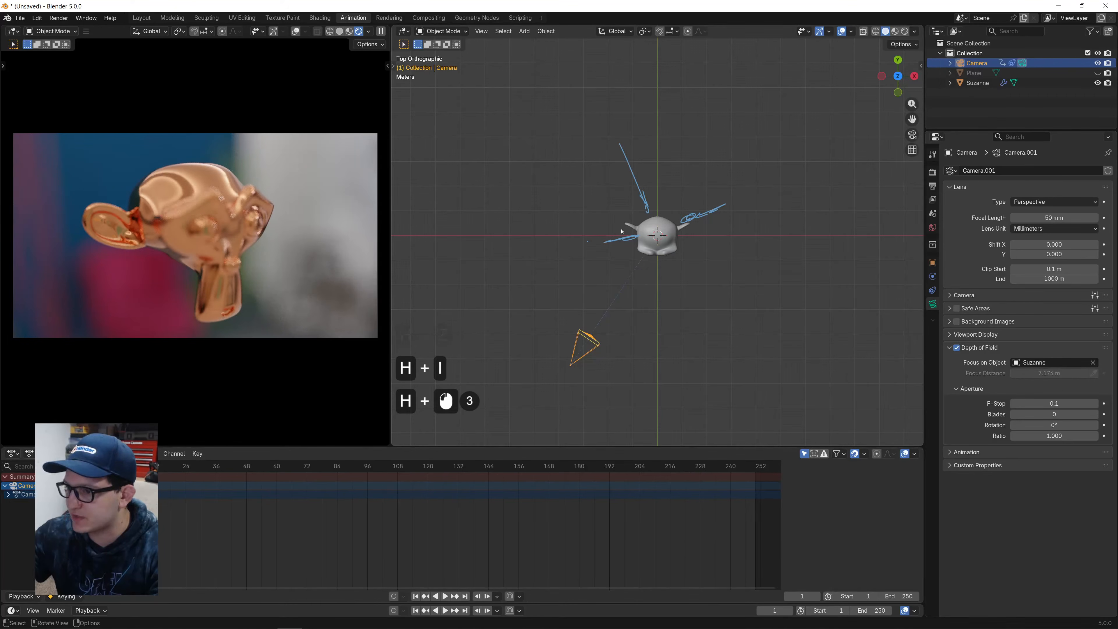
click(1063, 403)
click(968, 365)
key(1)
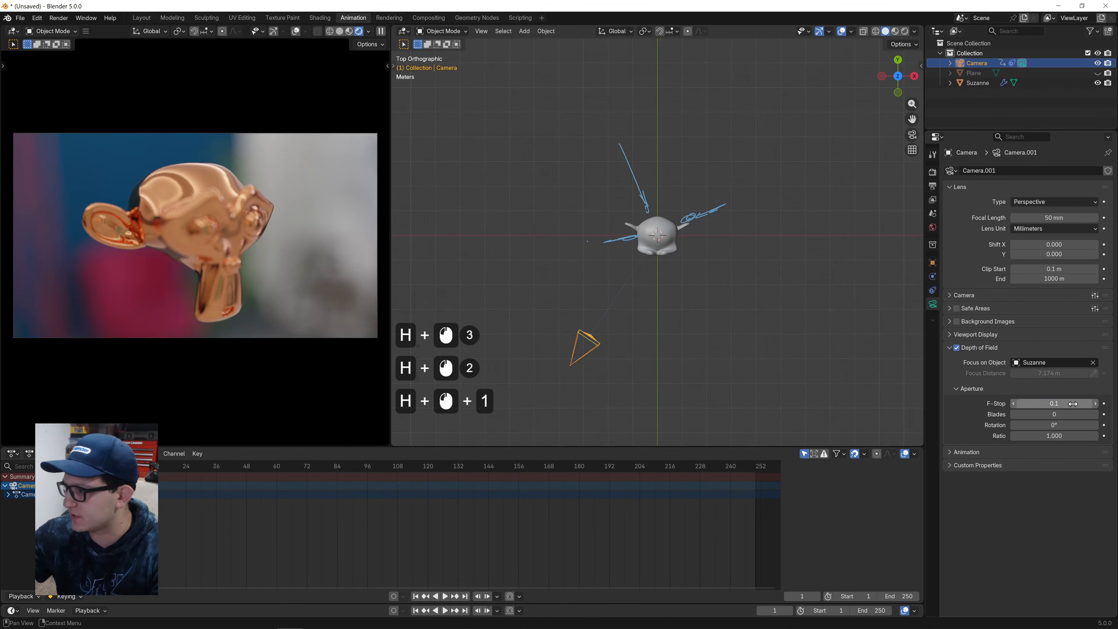
click(1073, 404)
text(1)
click(987, 375)
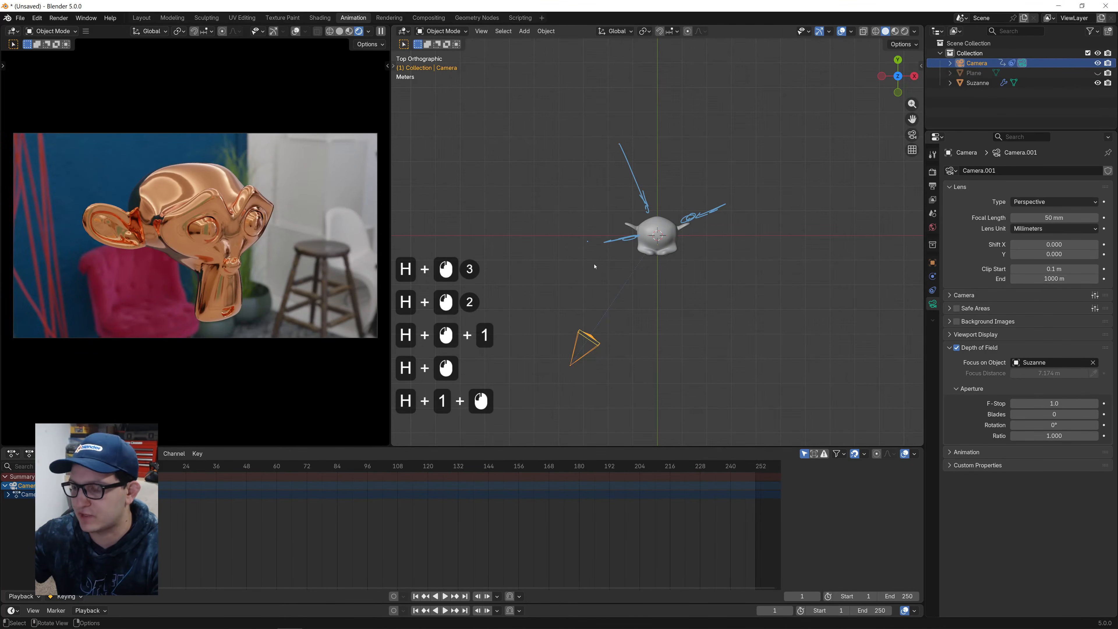
Enable the transparent film background in the scene's render settings.
click(932, 171)
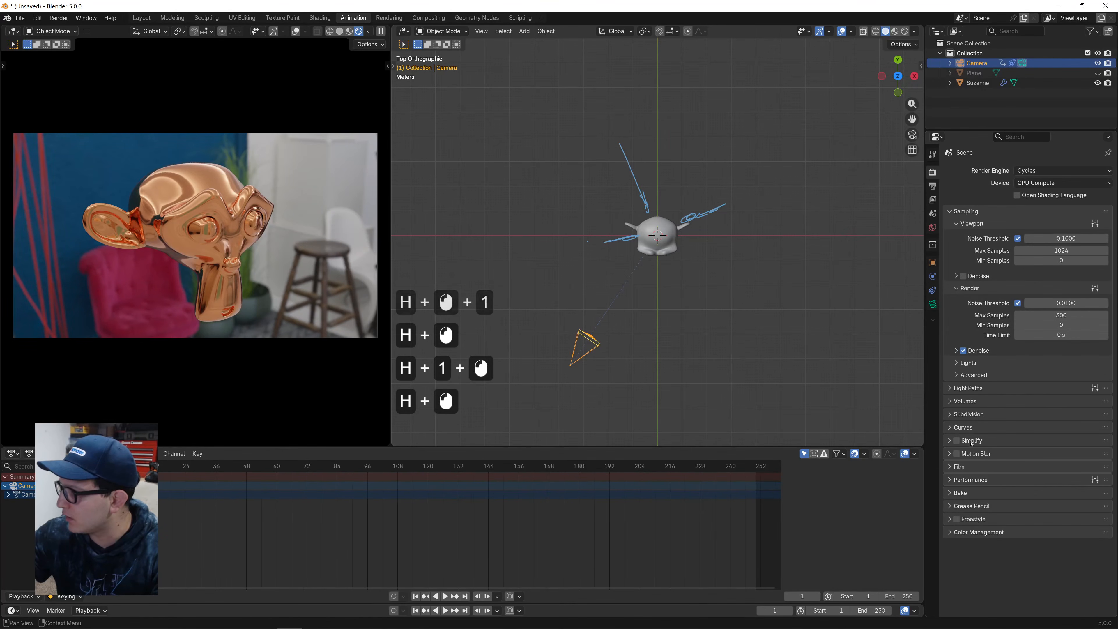
click(975, 467)
click(964, 538)
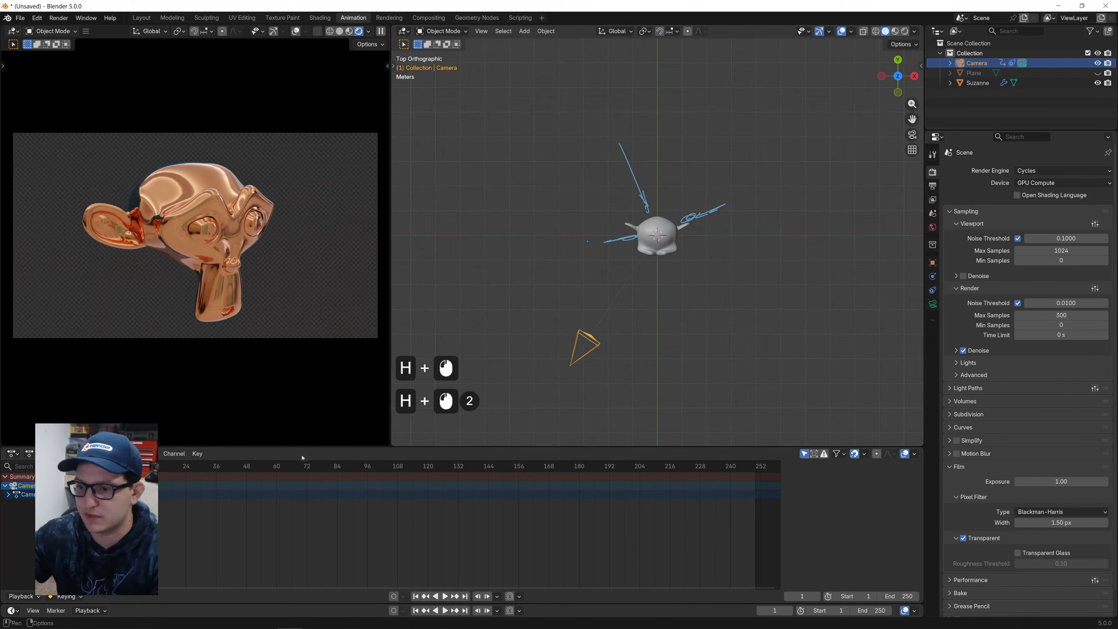
Go to frame 12, move the camera close to the monkey head and insert a keyframe.
key(space)
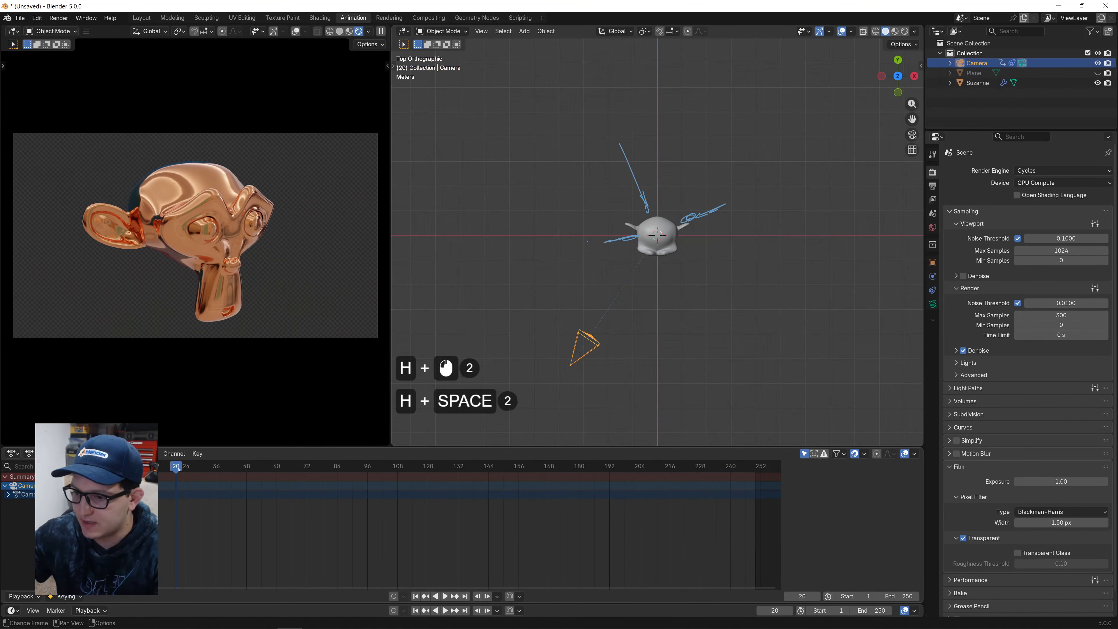
drag(178, 469, 159, 469)
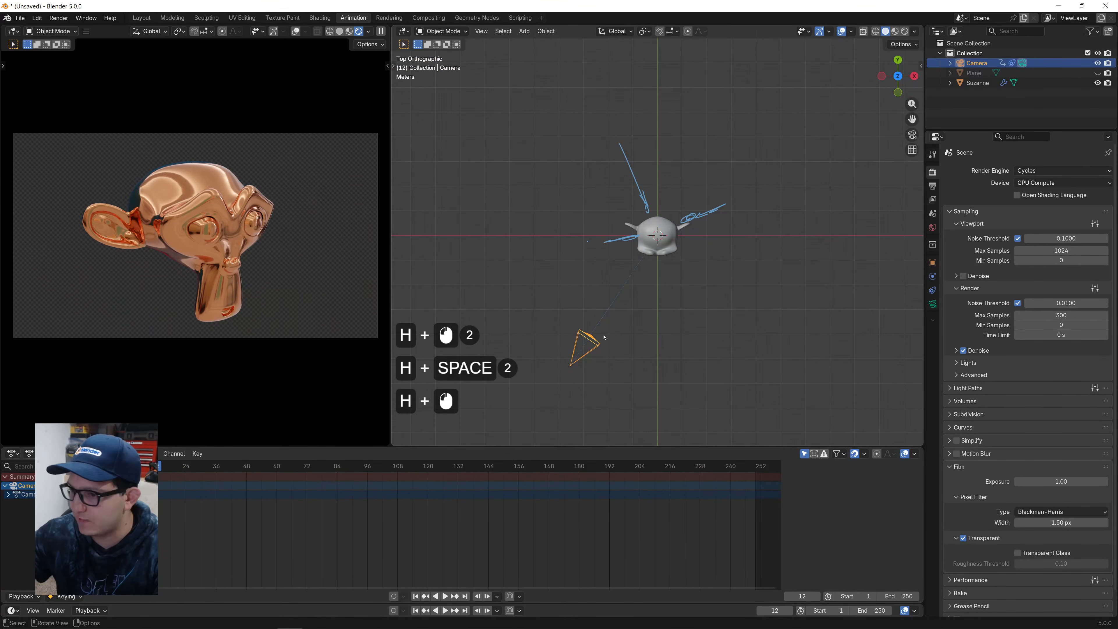
key(g)
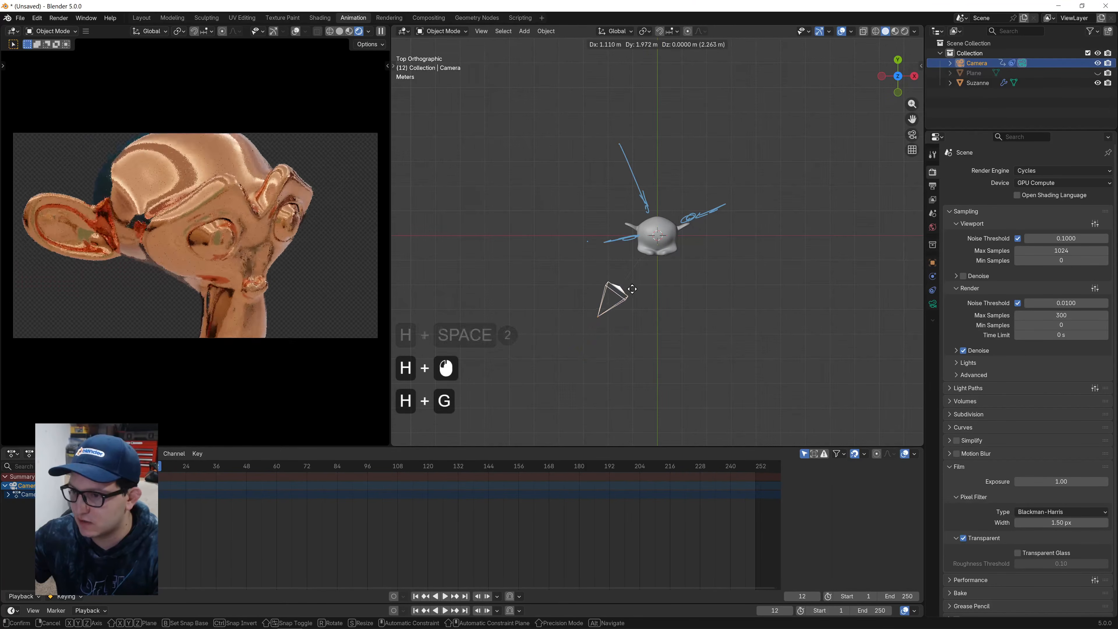
click(638, 264)
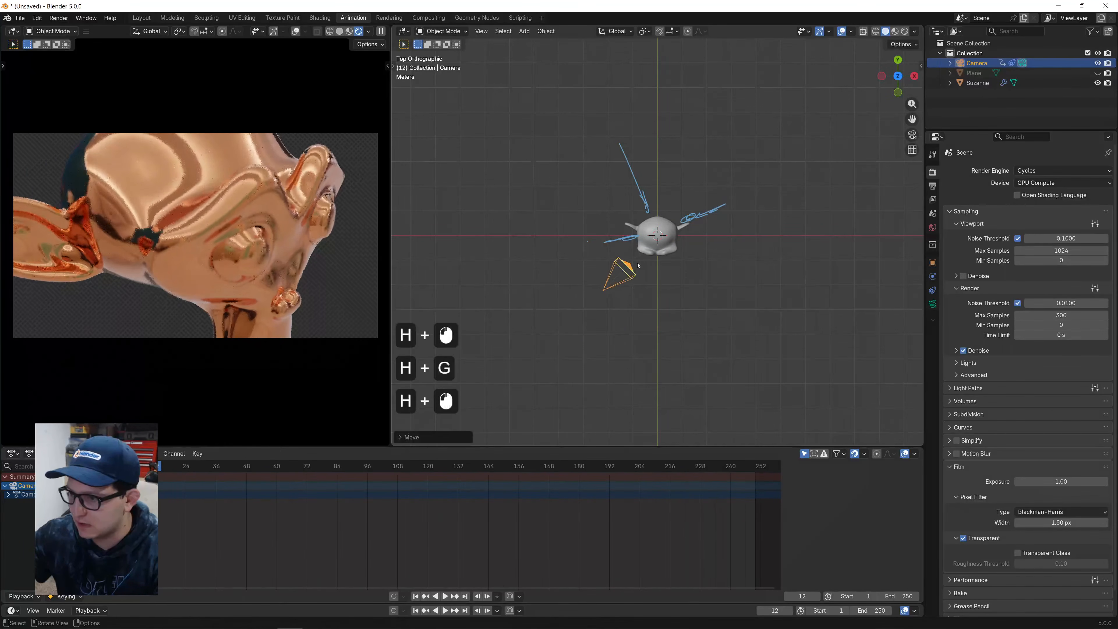
key(i)
mouse_move(157, 466)
mouse_down()
mouse_move(128, 466)
mouse_move(161, 465)
mouse_up()
key(space)
key(space)
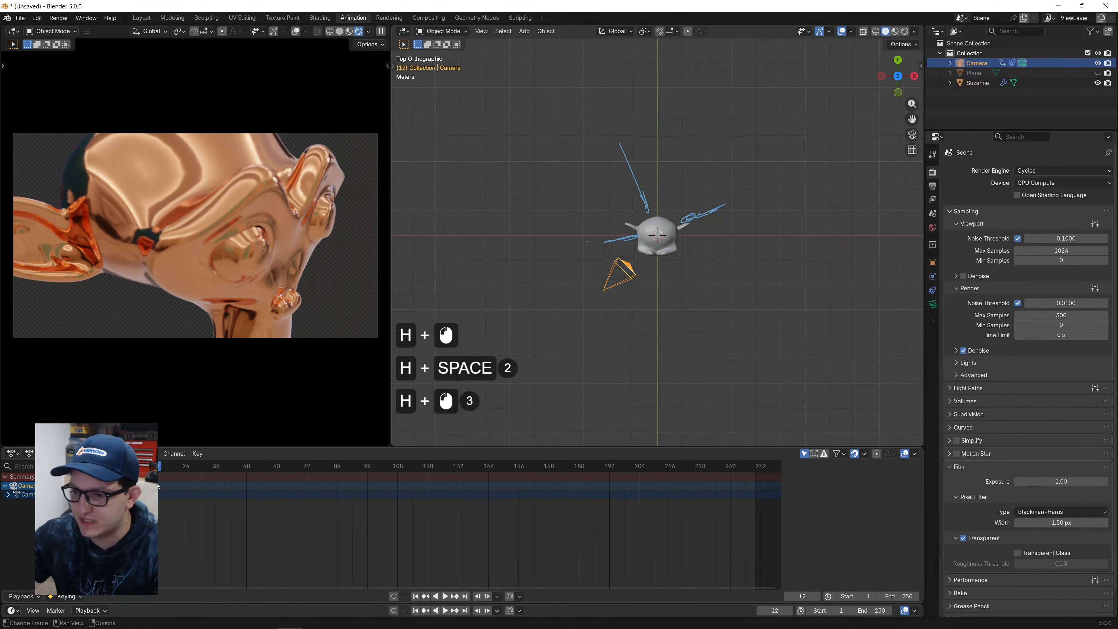
Duplicate the camera keyframe from frame 12 to frame 18 to hold the close-up position.
scroll(227, 497, up, 2)
middle_drag(231, 502, 392, 509)
scroll(286, 495, up, 7)
middle_drag(328, 495, 434, 514)
key(shift+d)
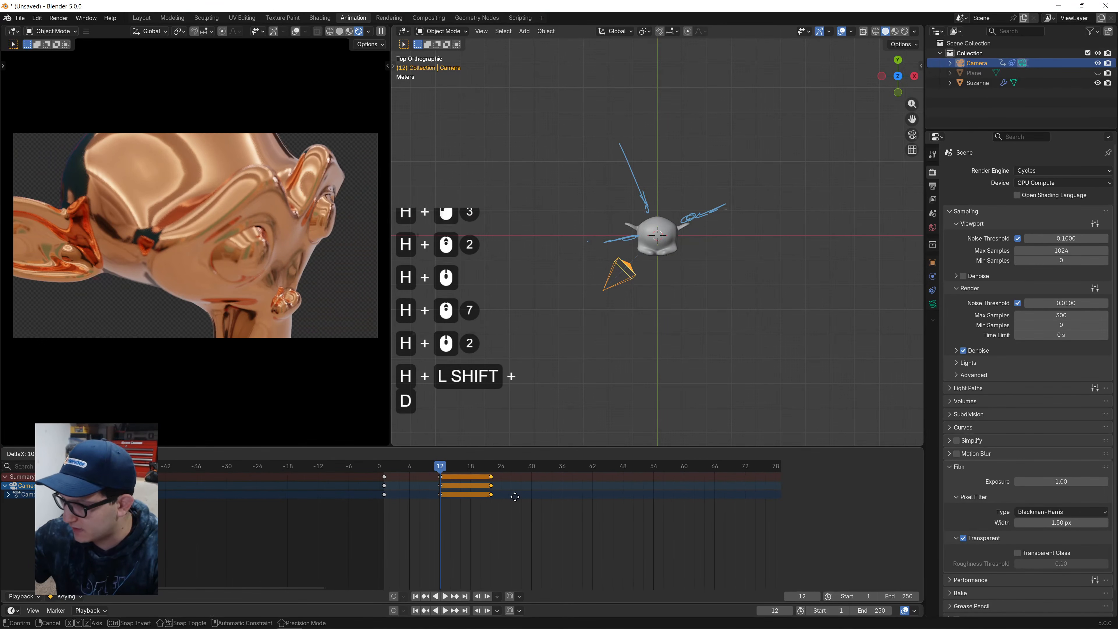
click(496, 494)
key(space)
key(space)
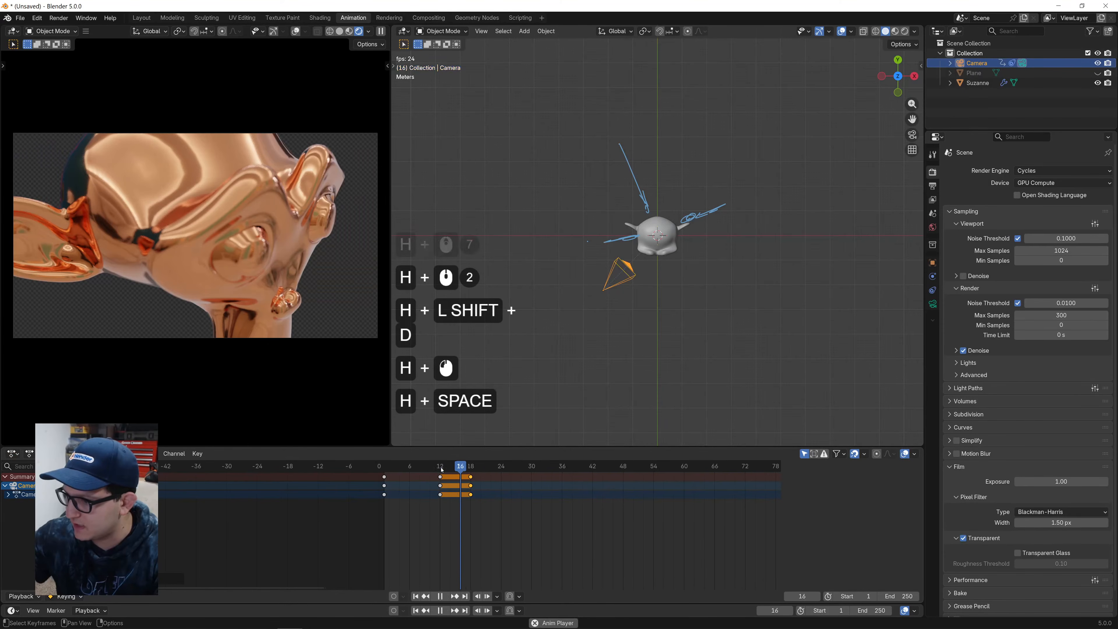
Go to frame 30 and move the camera across to the opposite side of the monkey head.
click(517, 475)
drag(516, 475, 532, 474)
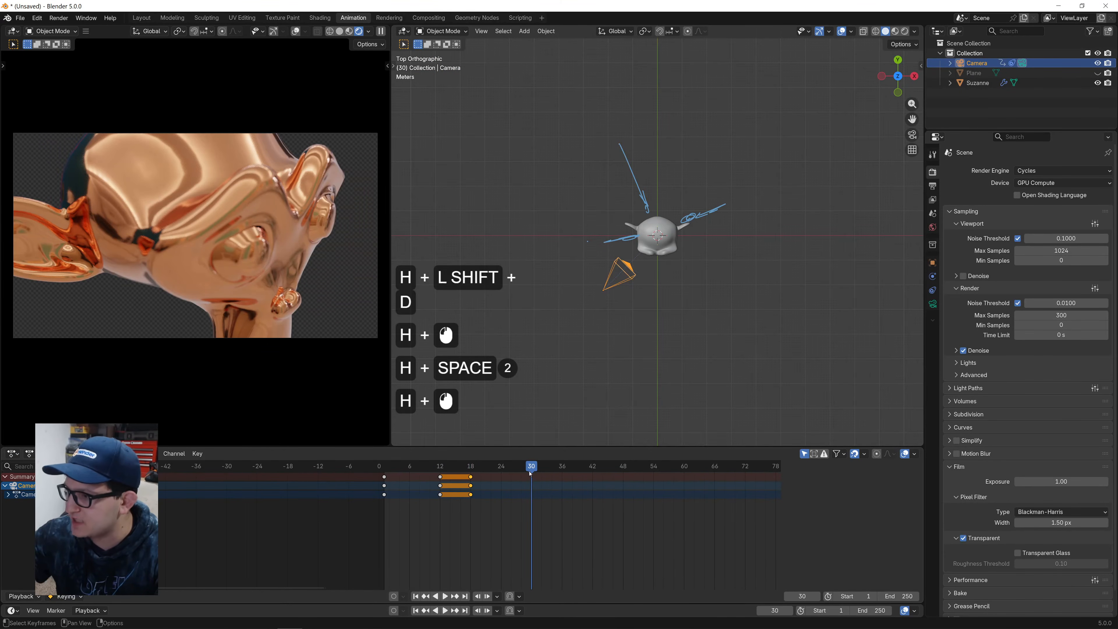
click(629, 279)
key(g)
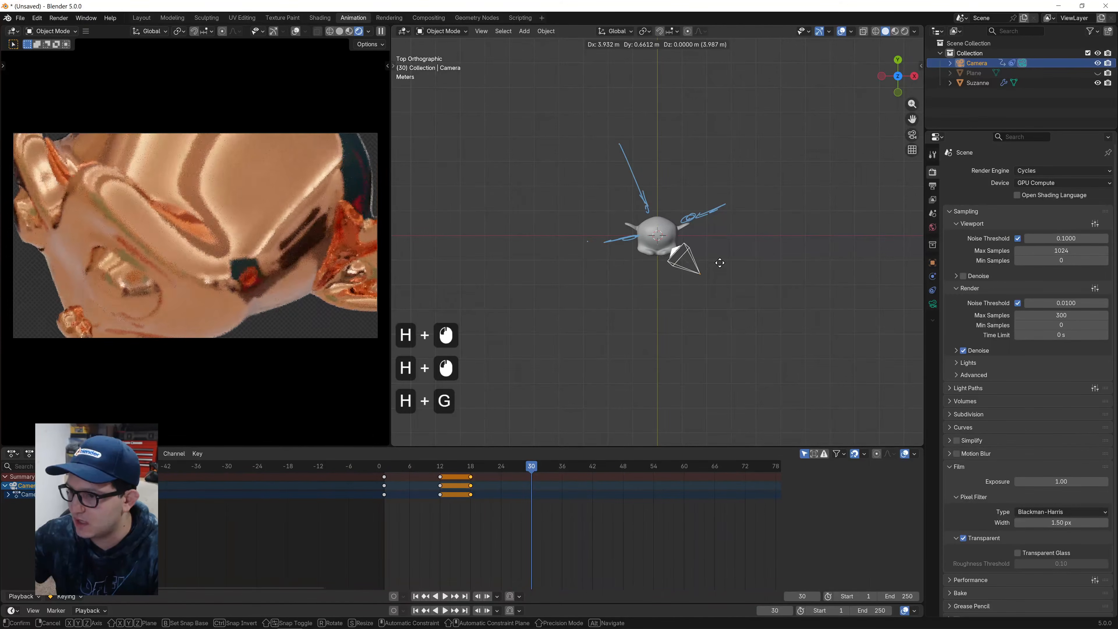
click(728, 255)
Lower the camera along Z, pull it back from the head, and keyframe it at frame 30, checking the playback.
middle_drag(702, 252, 666, 170)
key(g)
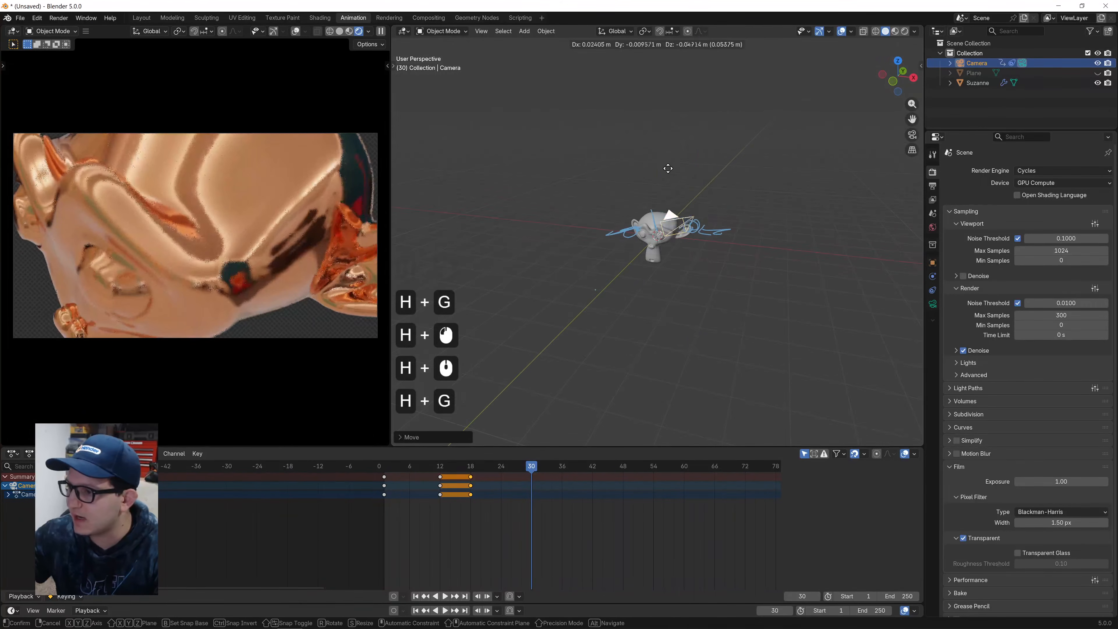
key(z)
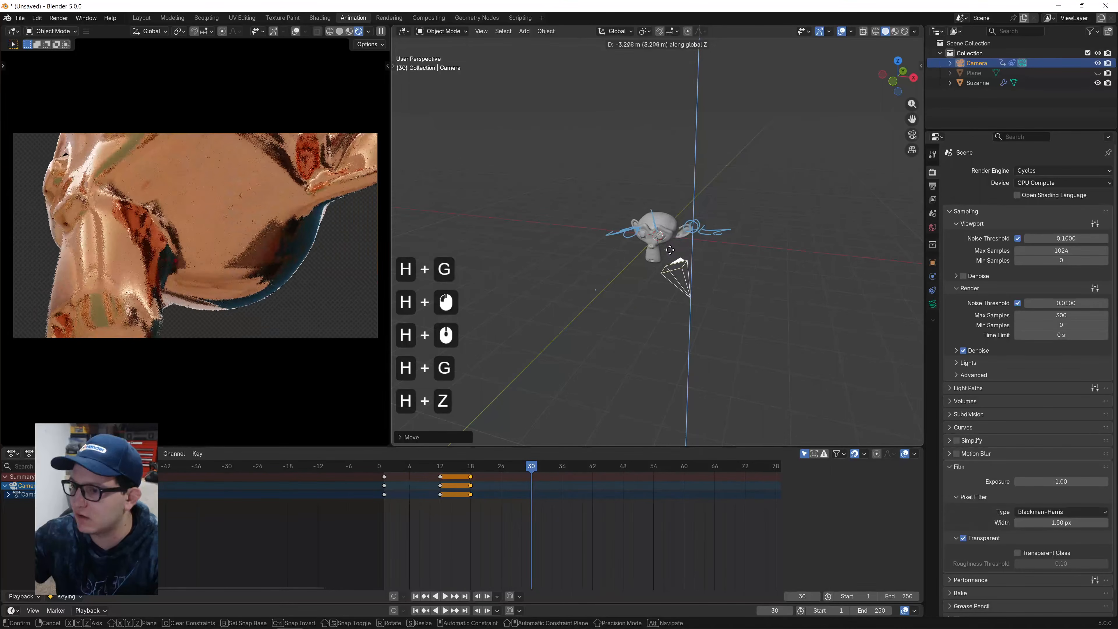
click(685, 254)
middle_drag(685, 254, 705, 259)
key(g)
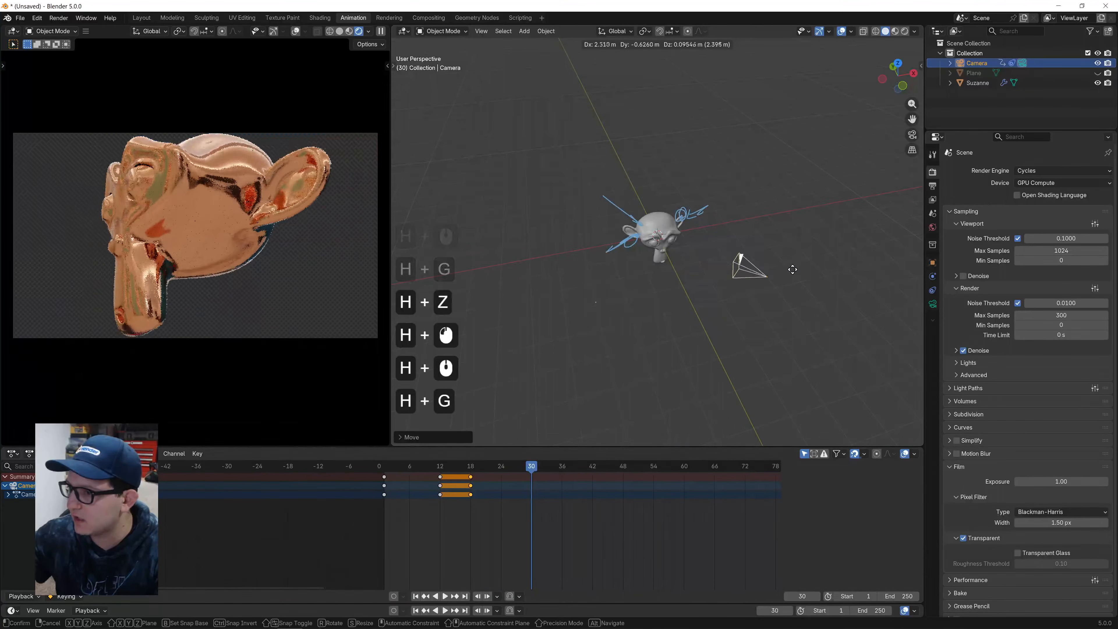
click(799, 269)
key(i)
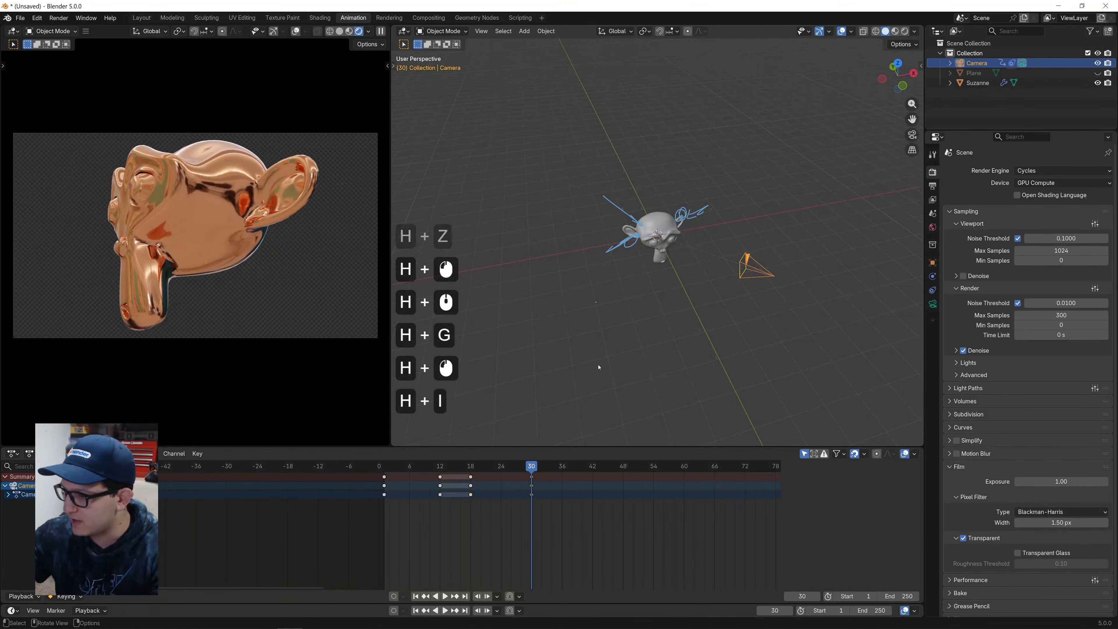
click(381, 467)
key(space)
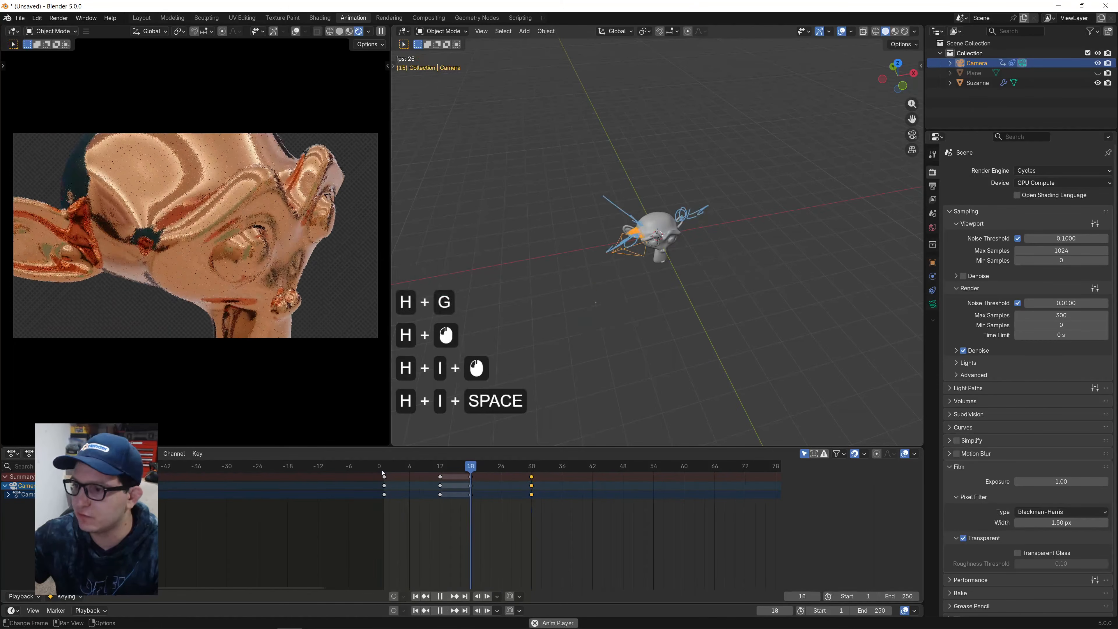
key(space)
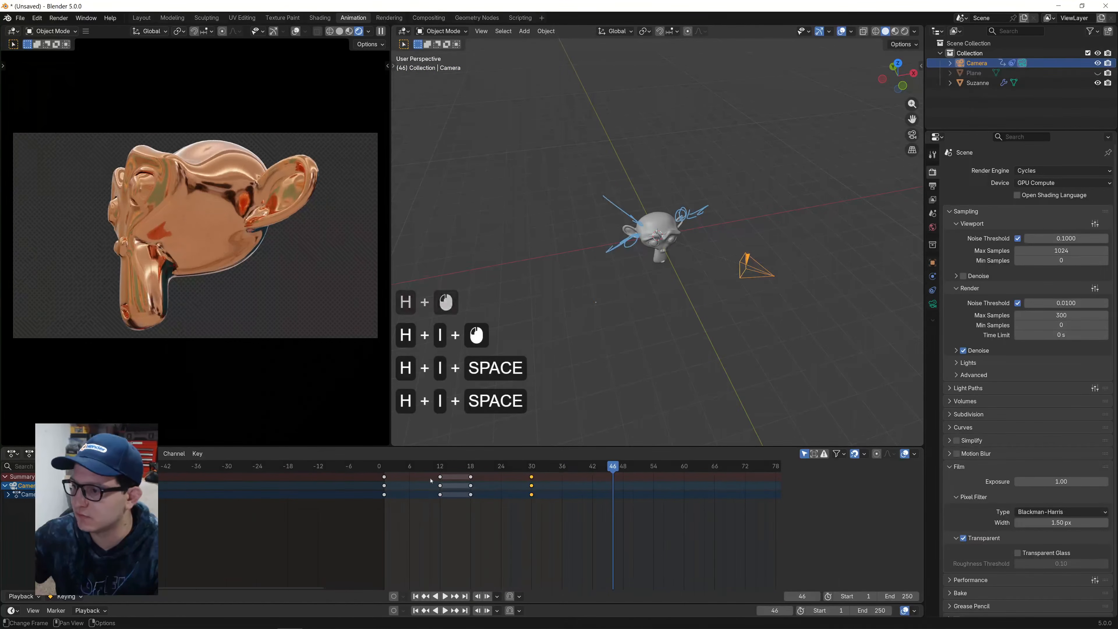
Stretch all camera keyframes in time from frame 1 so the last one lands on frame 42, and play the result.
click(561, 525)
key(a)
drag(391, 467, 383, 468)
key(s)
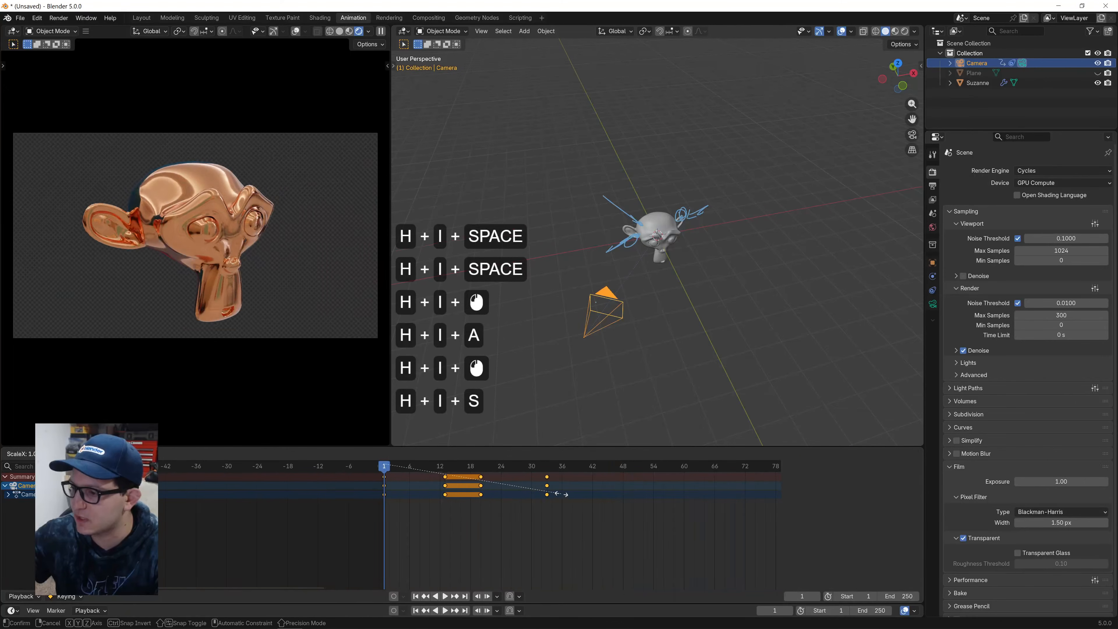
click(612, 493)
click(481, 515)
key(space)
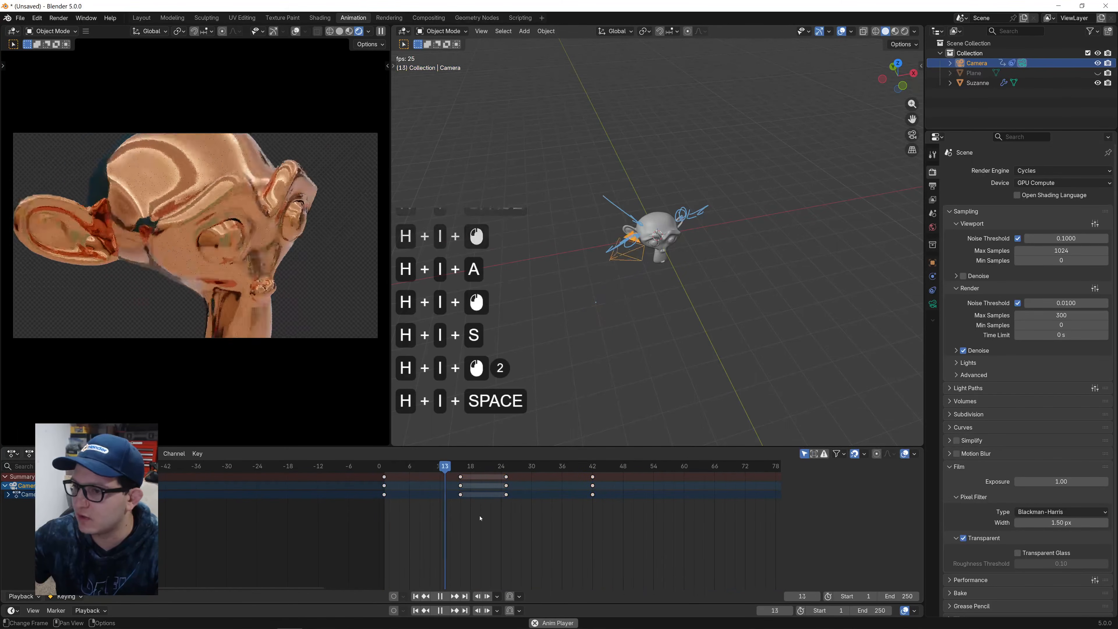
key(space)
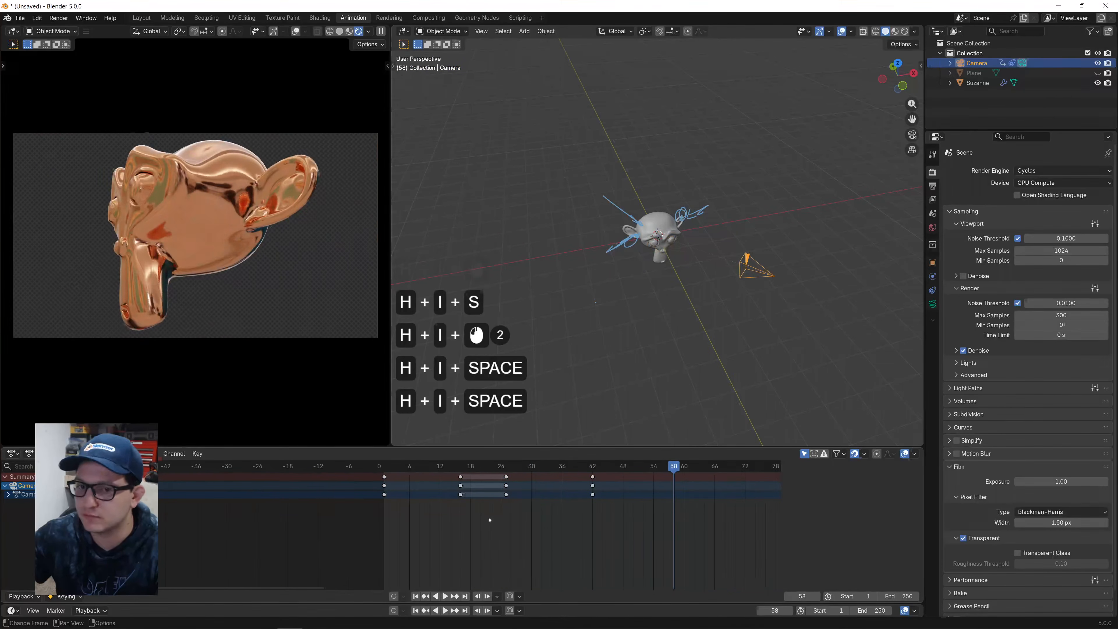
Duplicate the camera keyframe from frame 42 to frame 48 to hold that view.
drag(452, 469, 596, 489)
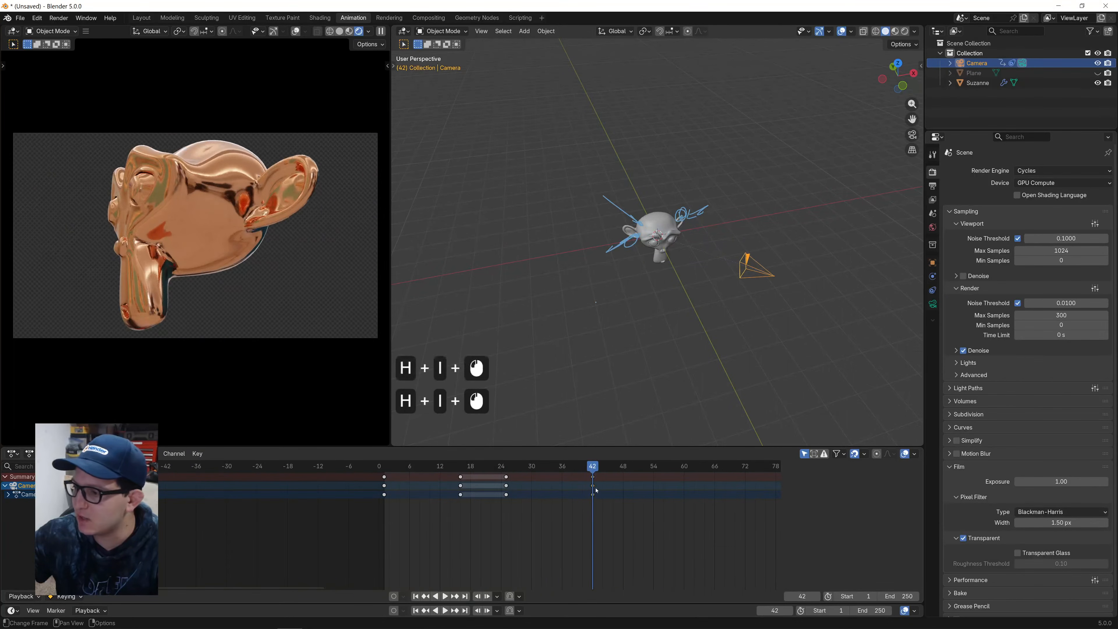
key(shift+d)
click(630, 487)
At frame 66, move the camera behind the monkey head, raise it along Z above the head, and insert a keyframe.
click(637, 468)
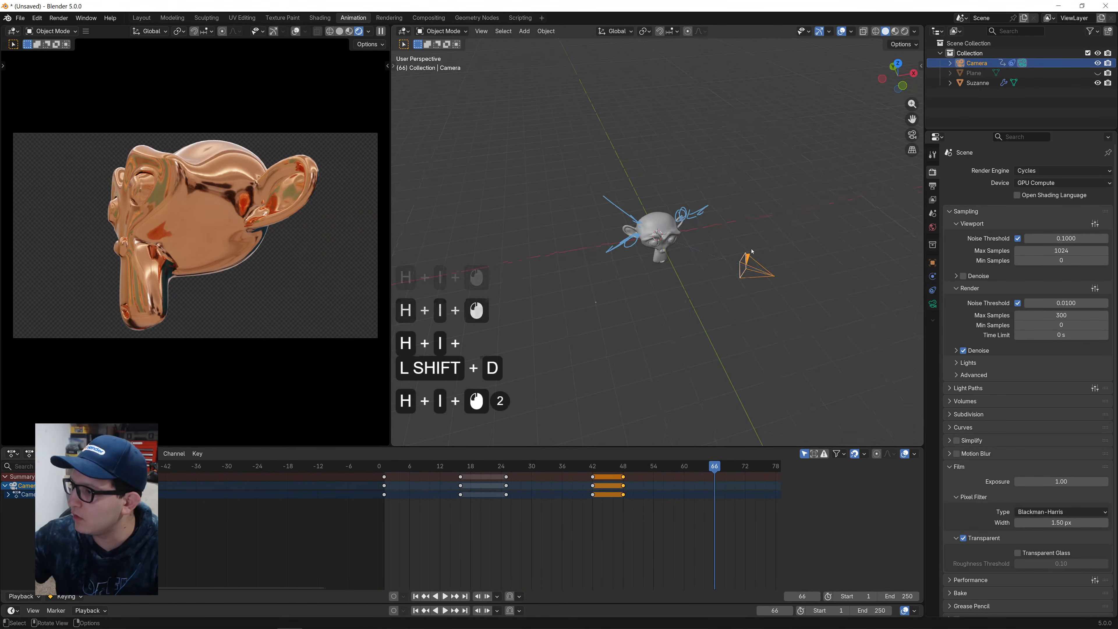
middle_drag(704, 344, 642, 322)
key(g)
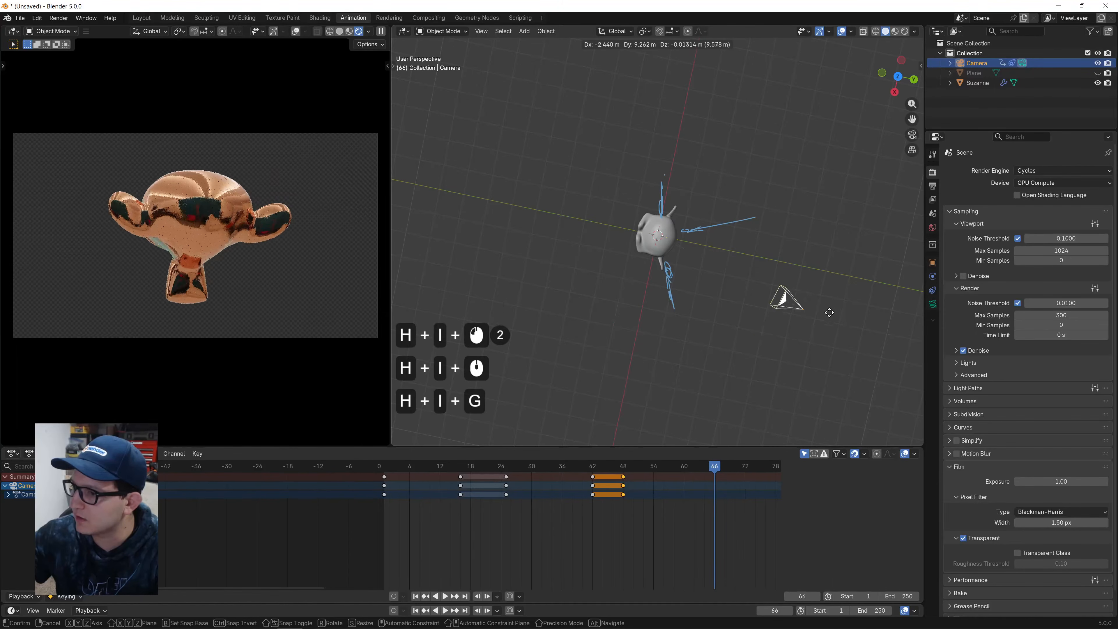
click(782, 328)
middle_drag(779, 326, 713, 230)
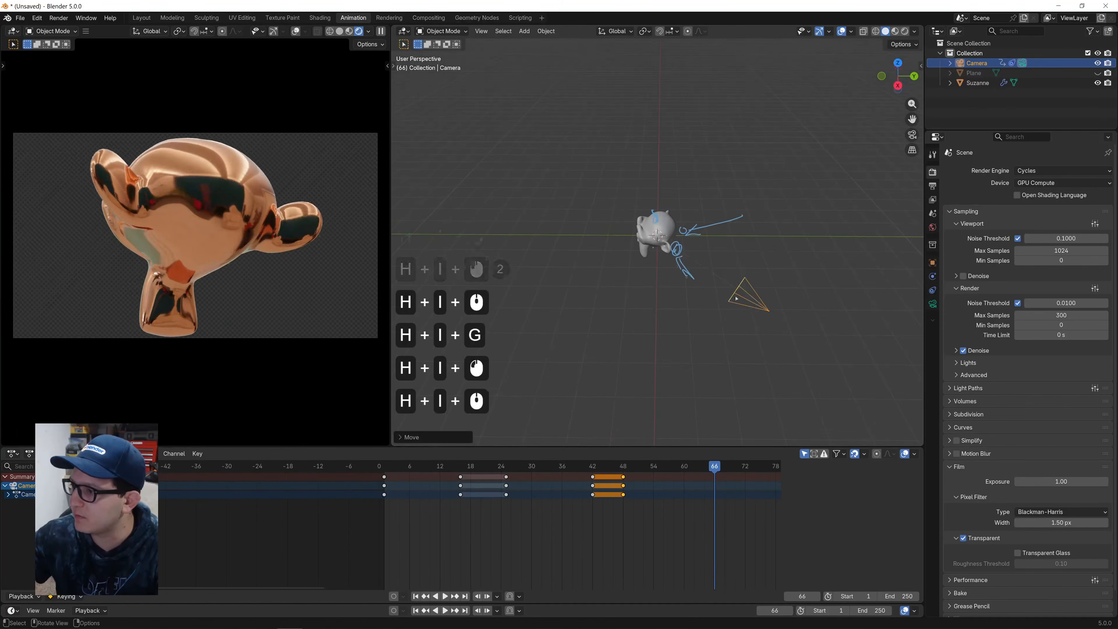
key(g)
key(z)
click(710, 133)
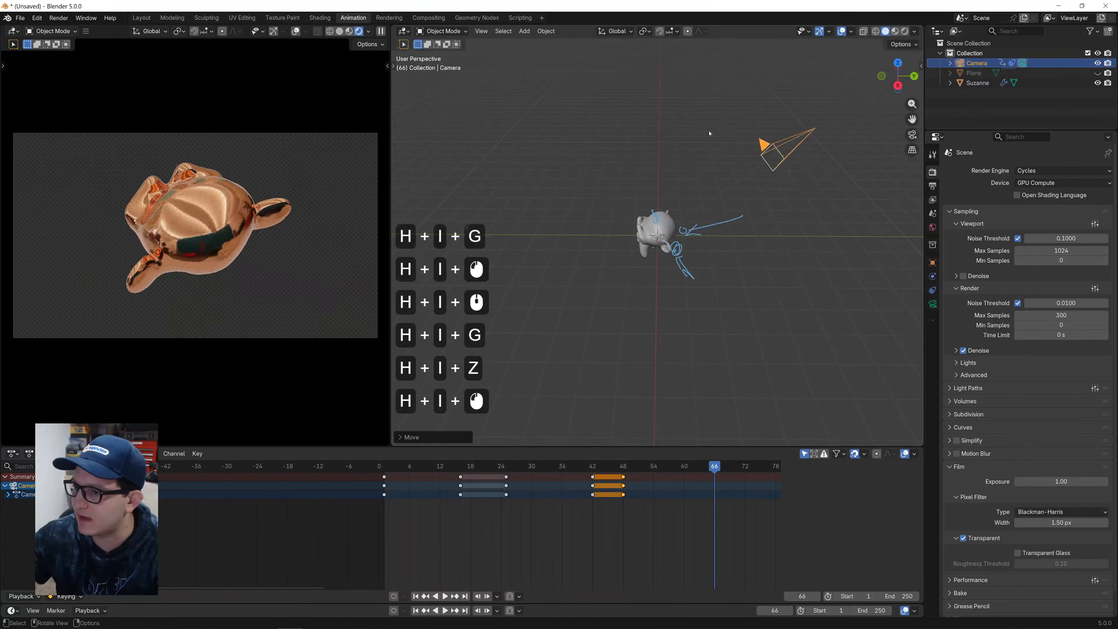
key(i)
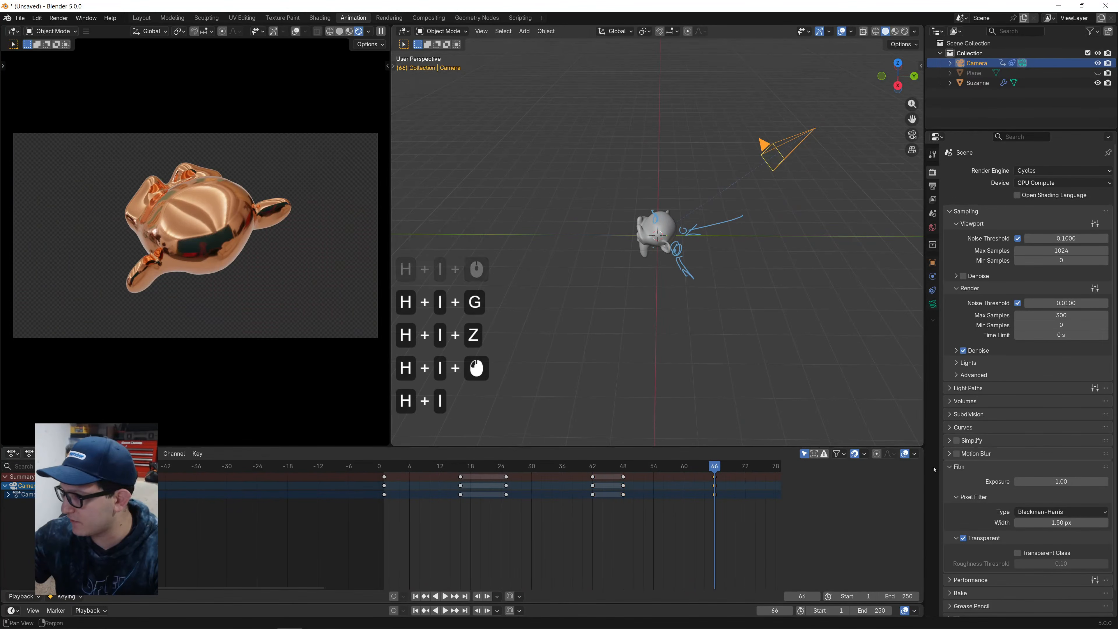
Shift the last camera keyframe to frame 67 and play the animation from the start.
click(721, 498)
key(g)
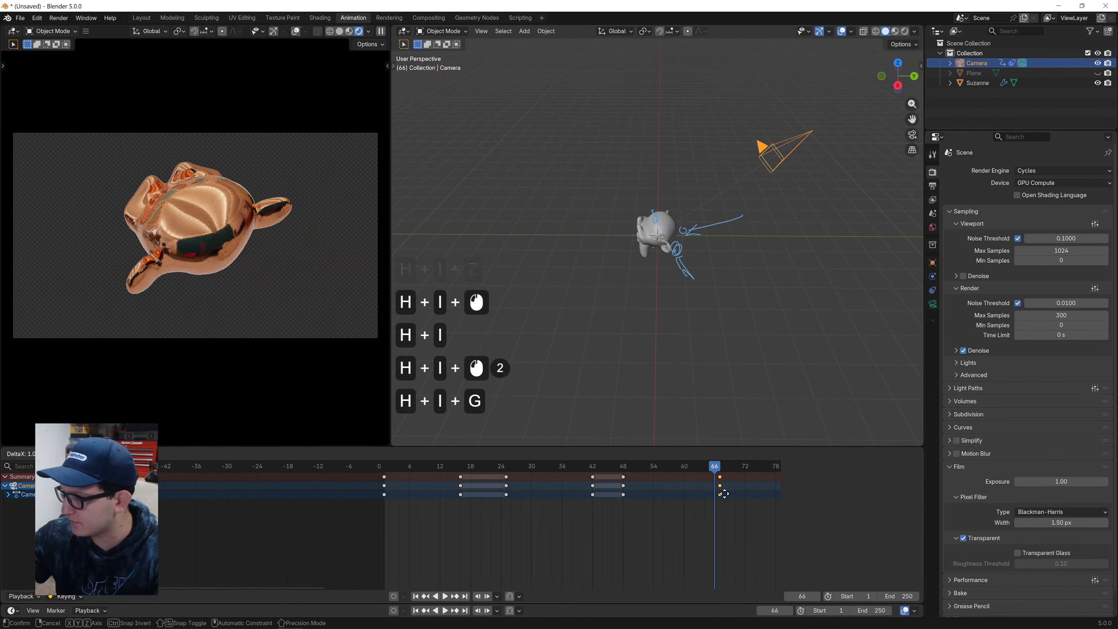
click(723, 496)
click(385, 467)
key(space)
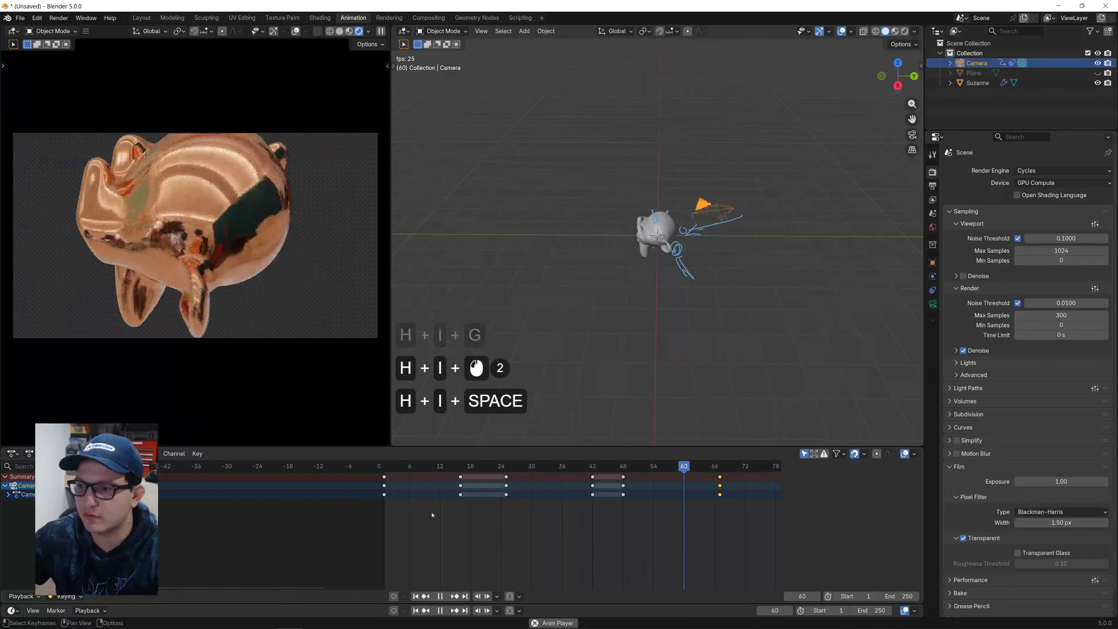
key(space)
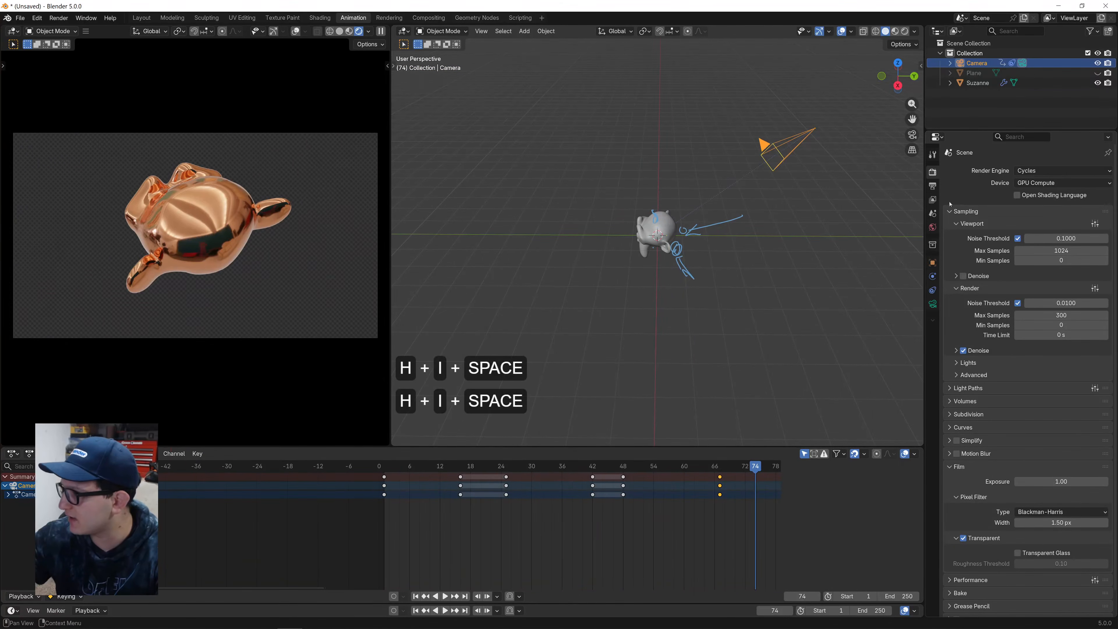
Set the scene's end frame to 67 and start playback.
click(932, 185)
double_click(1065, 301)
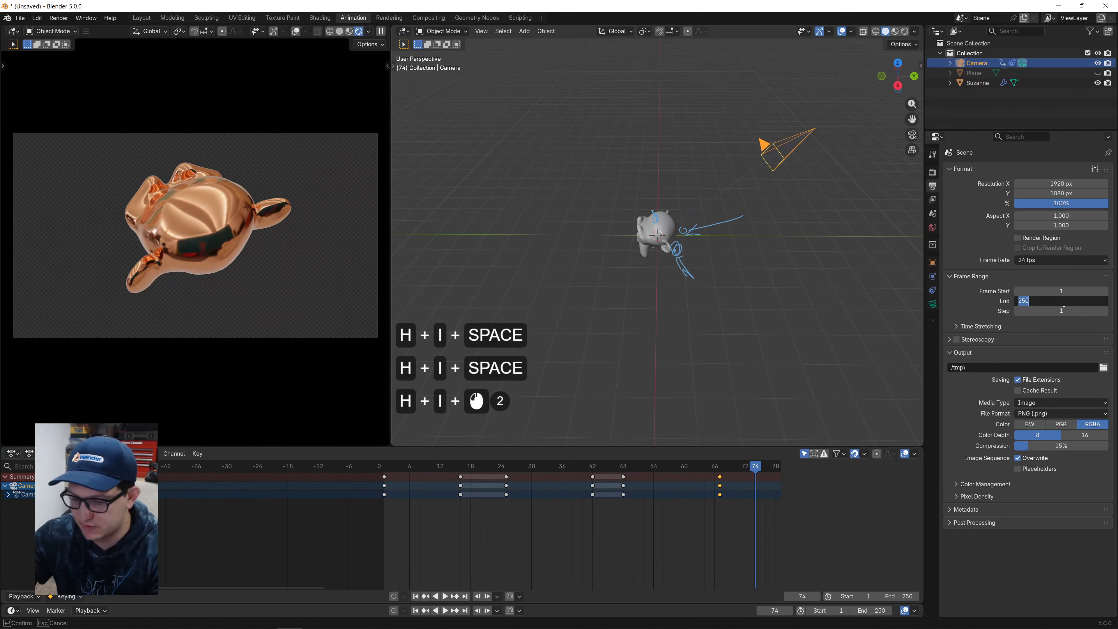
text(67)
key(Return)
key(space)
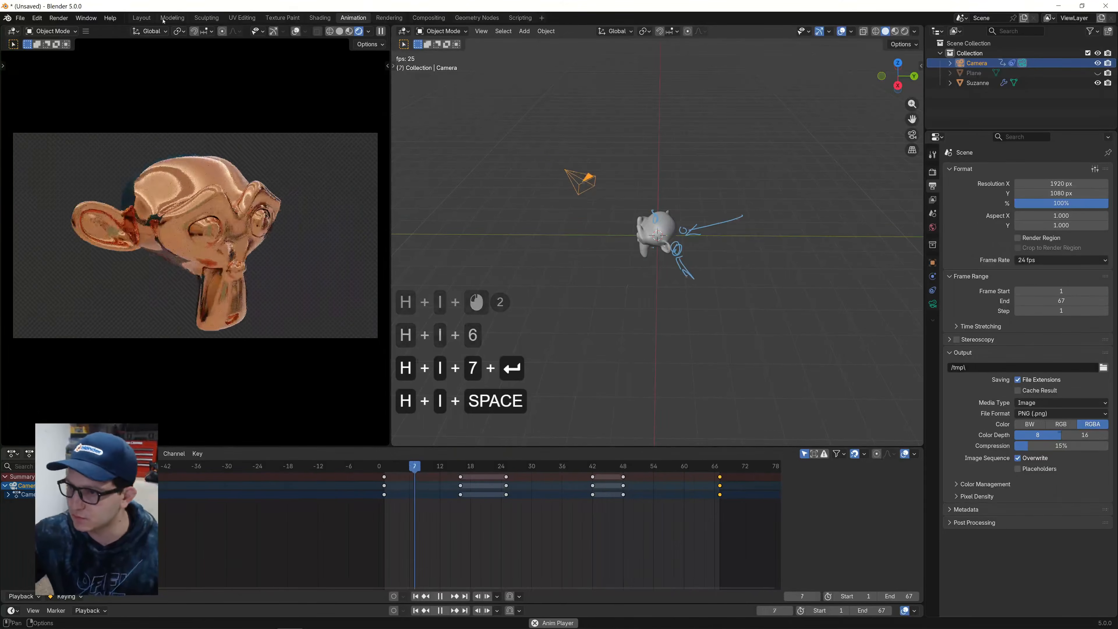
Preview the animation through the camera with rendered shading in an enlarged Layout workspace viewport, stopping at frame 1.
click(141, 18)
click(912, 135)
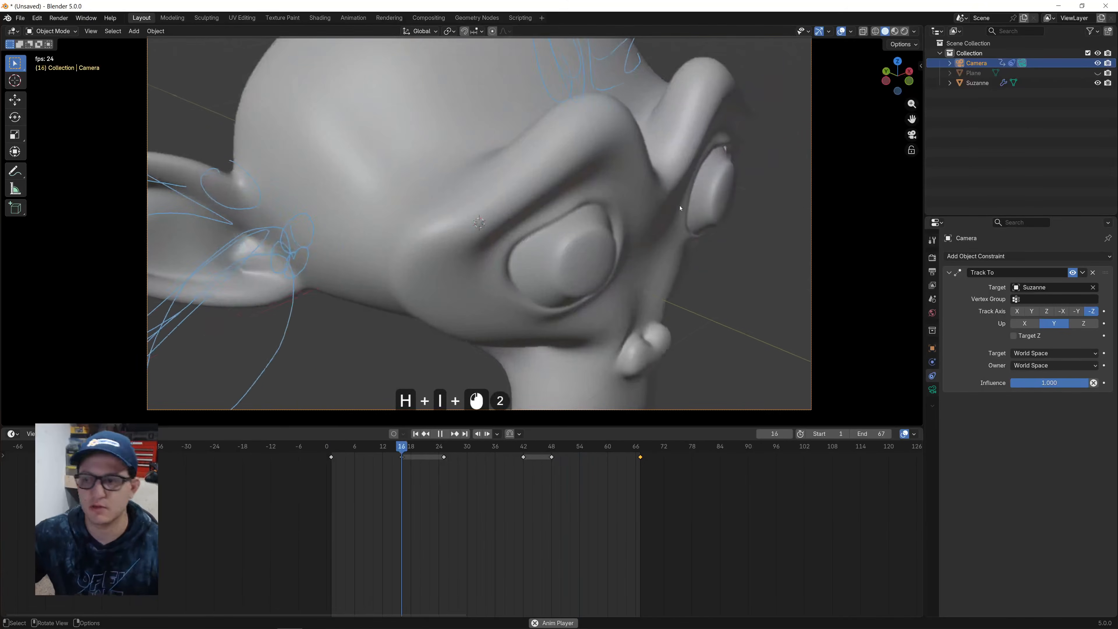
click(905, 32)
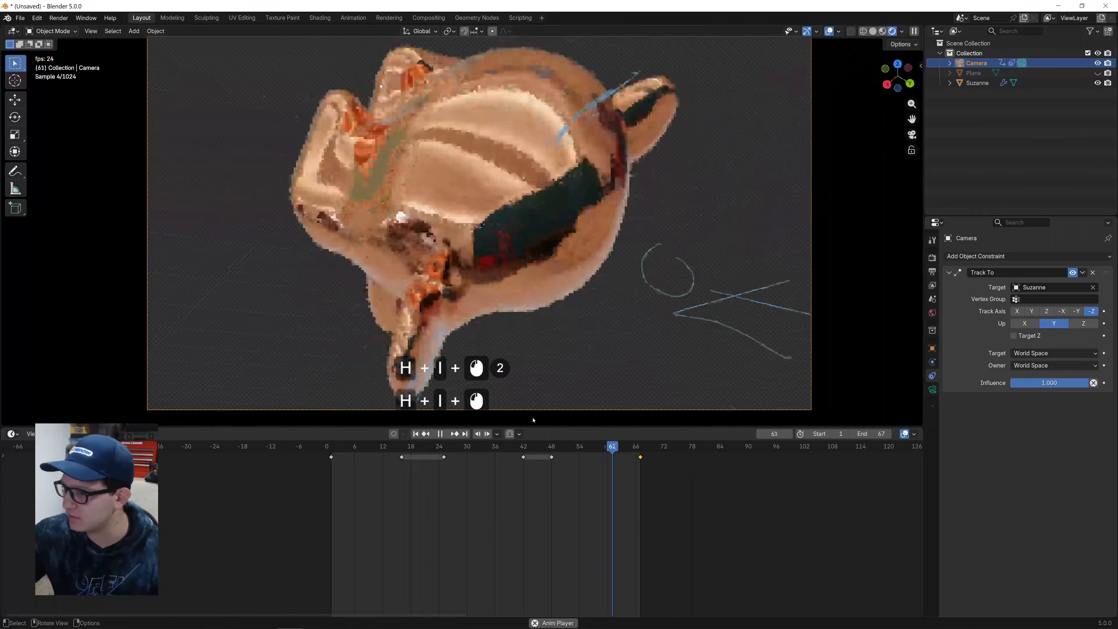
drag(536, 426, 545, 525)
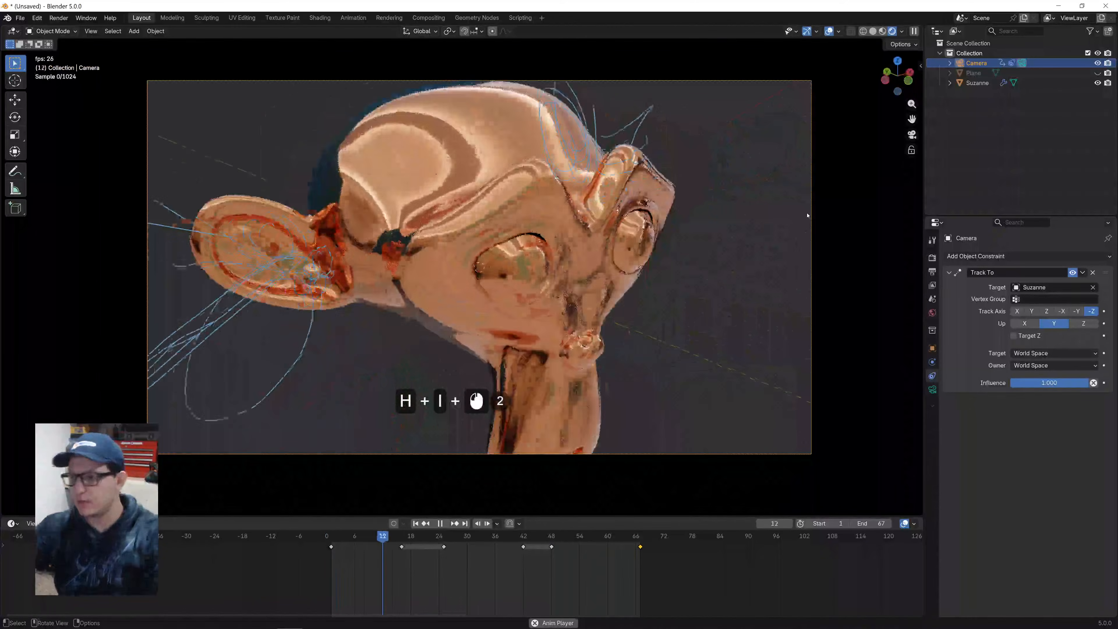
key(space)
click(332, 536)
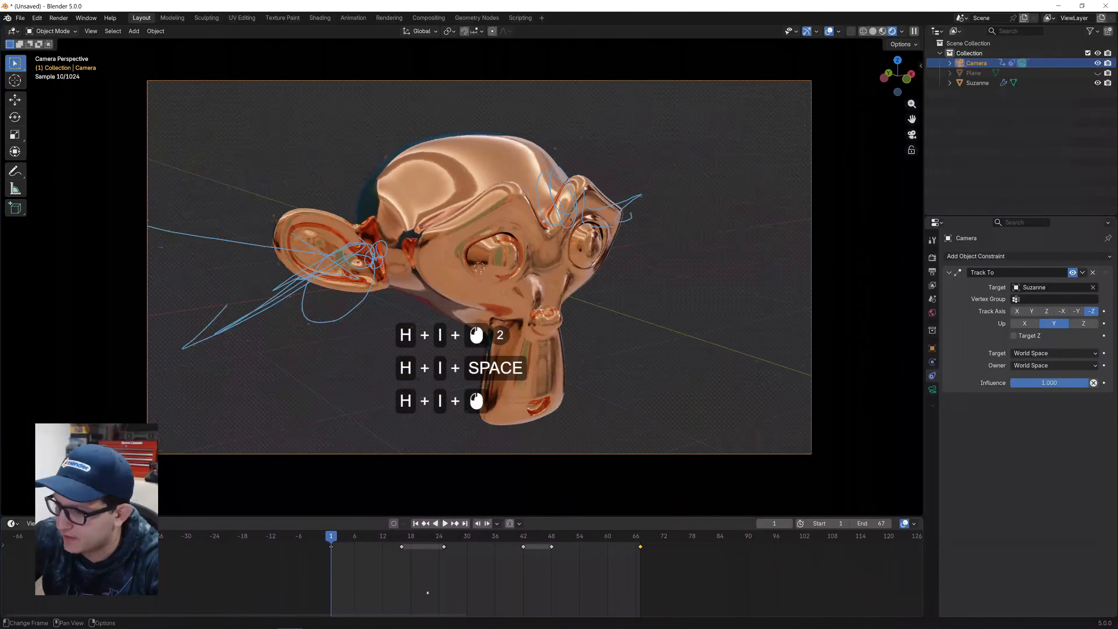
Try an easing-by-strength interpolation mode on all camera keyframes, preview the motion and return the playhead to frame 1.
right_click(431, 582)
mouse_move(433, 552)
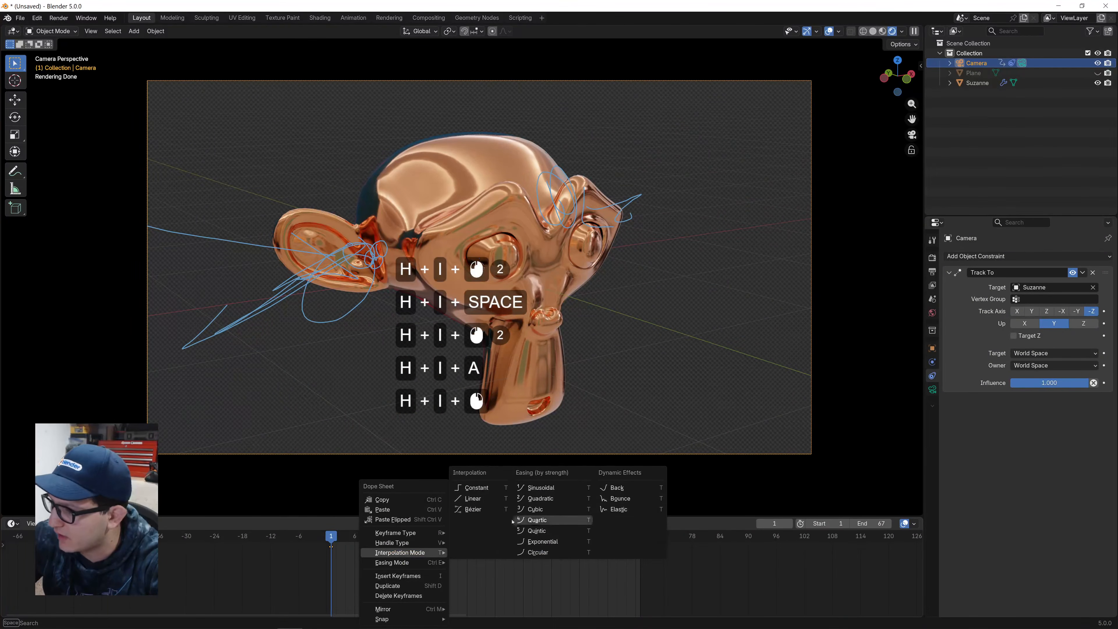
click(541, 552)
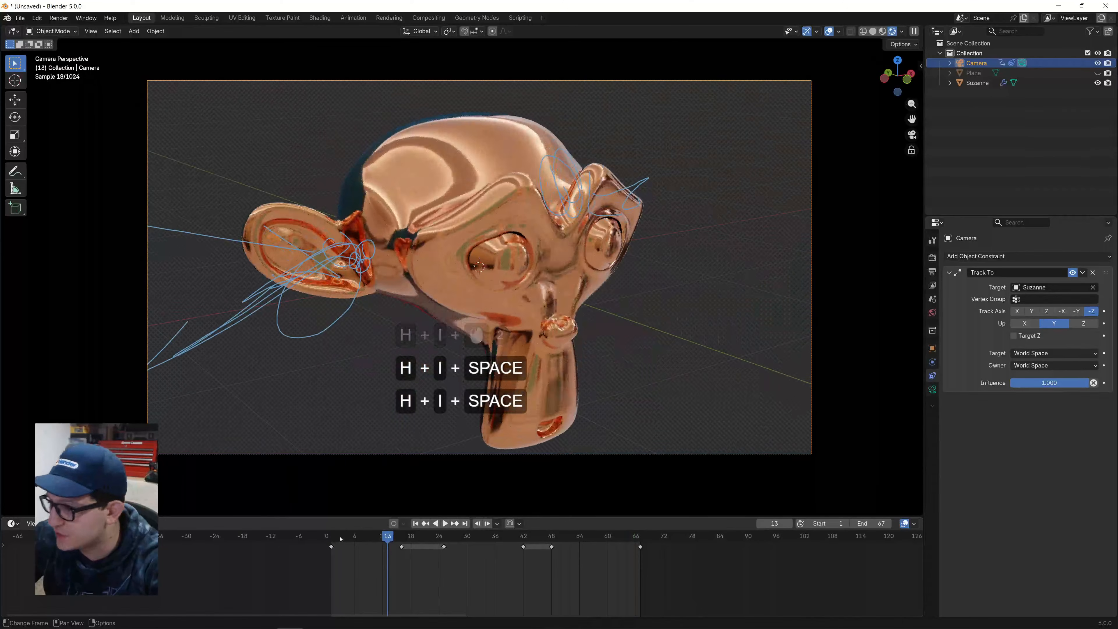
click(330, 535)
click(331, 538)
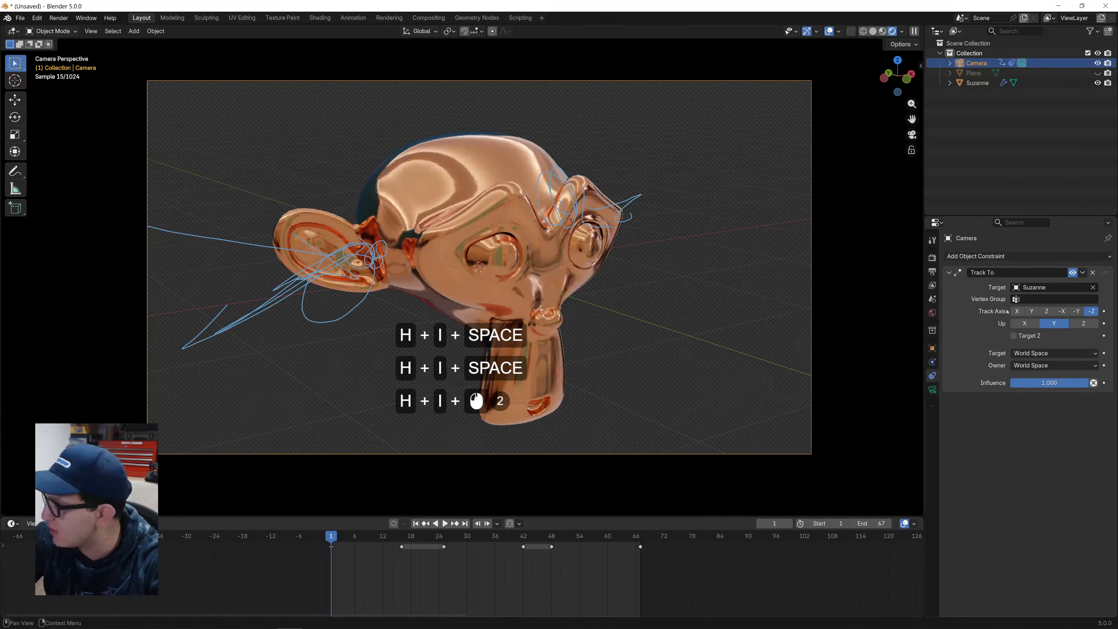
Set the end of the scene's frame range to 120 in the output settings.
click(932, 272)
click(1061, 387)
text(120)
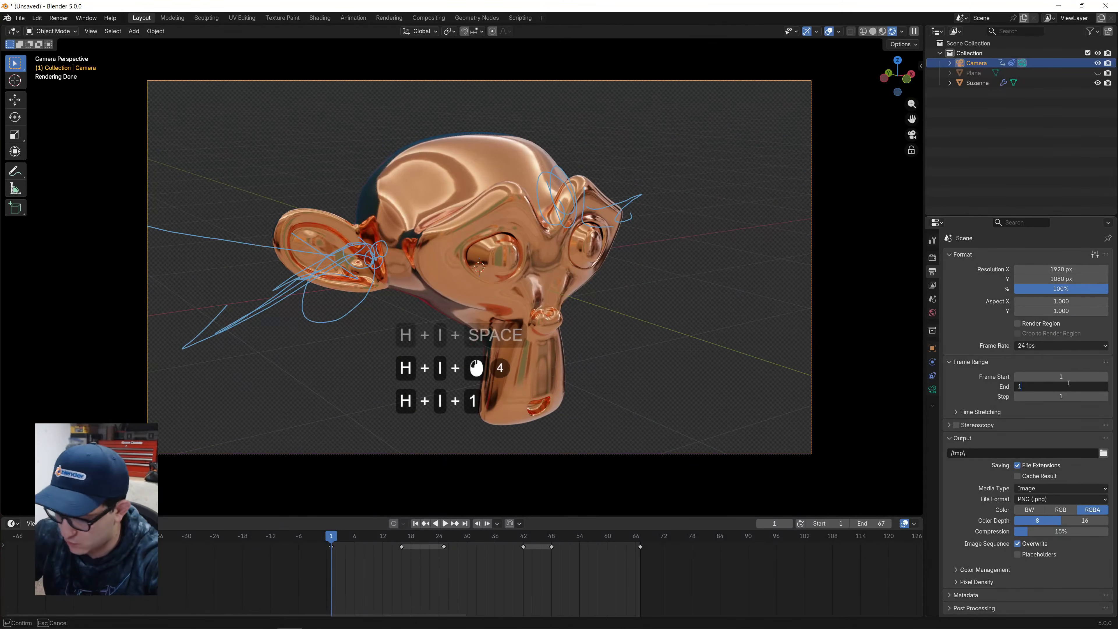
key(Return)
Scale all camera keyframes out from frame 1 until the last one falls at about frame 108, and preview the timing.
scroll(654, 572, down, 4)
click(654, 572)
key(a)
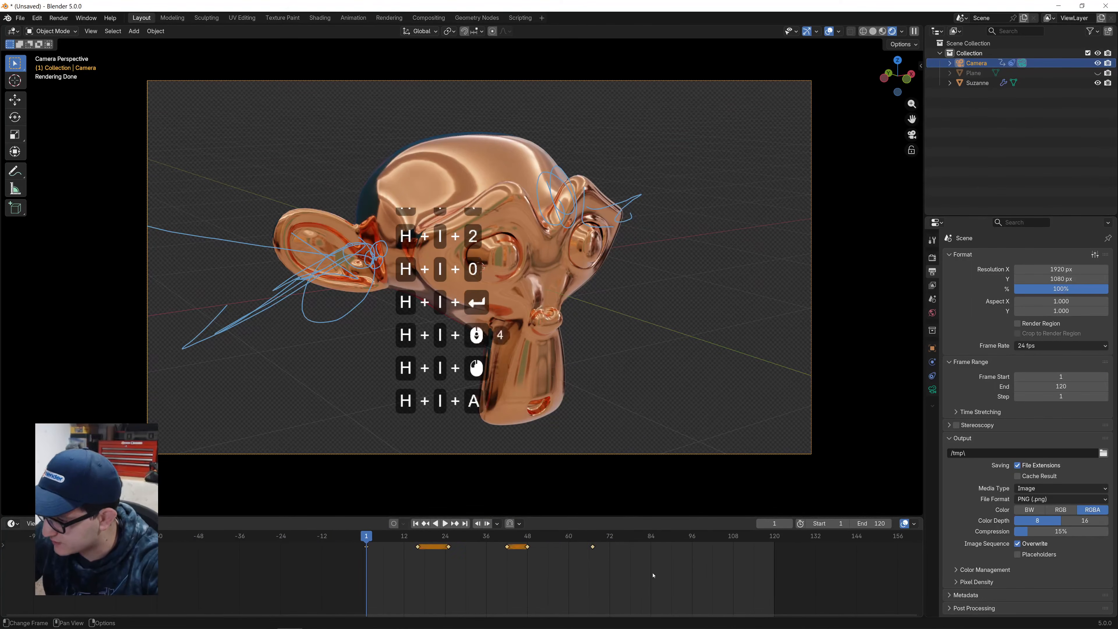
key(s)
click(833, 569)
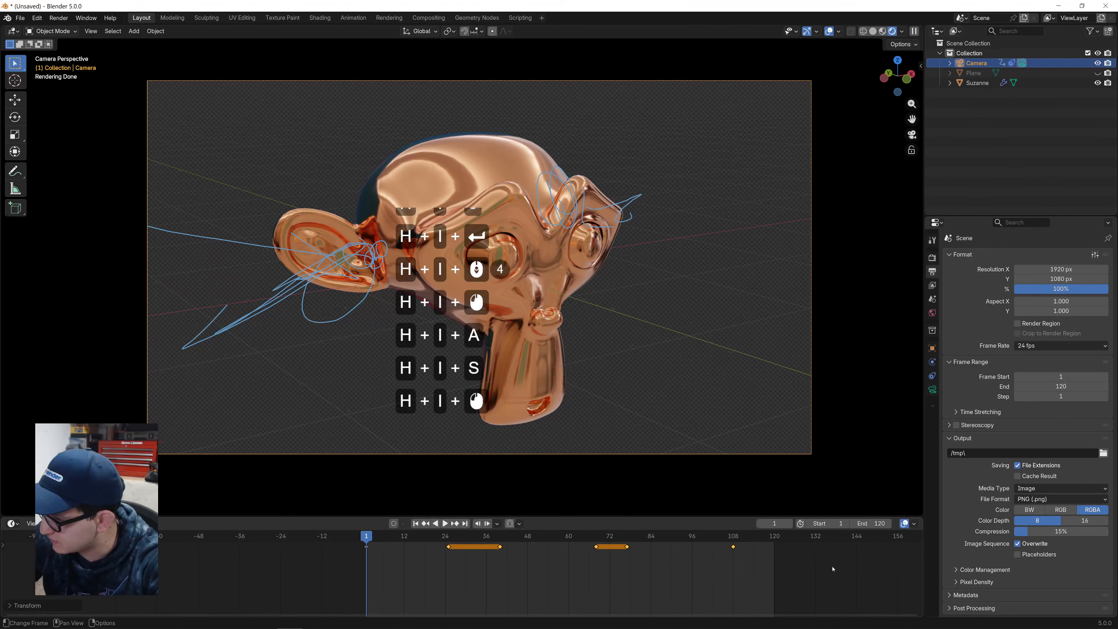
key(space)
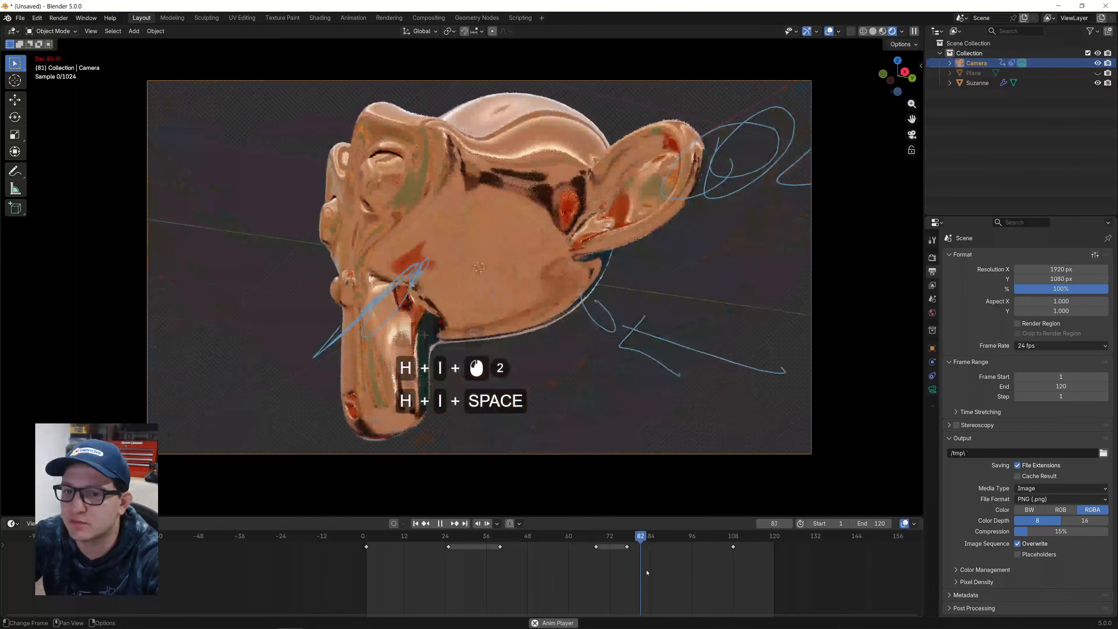
key(space)
Try another easing-by-strength interpolation mode on the stretched camera keyframes and return the playhead to the start.
click(492, 572)
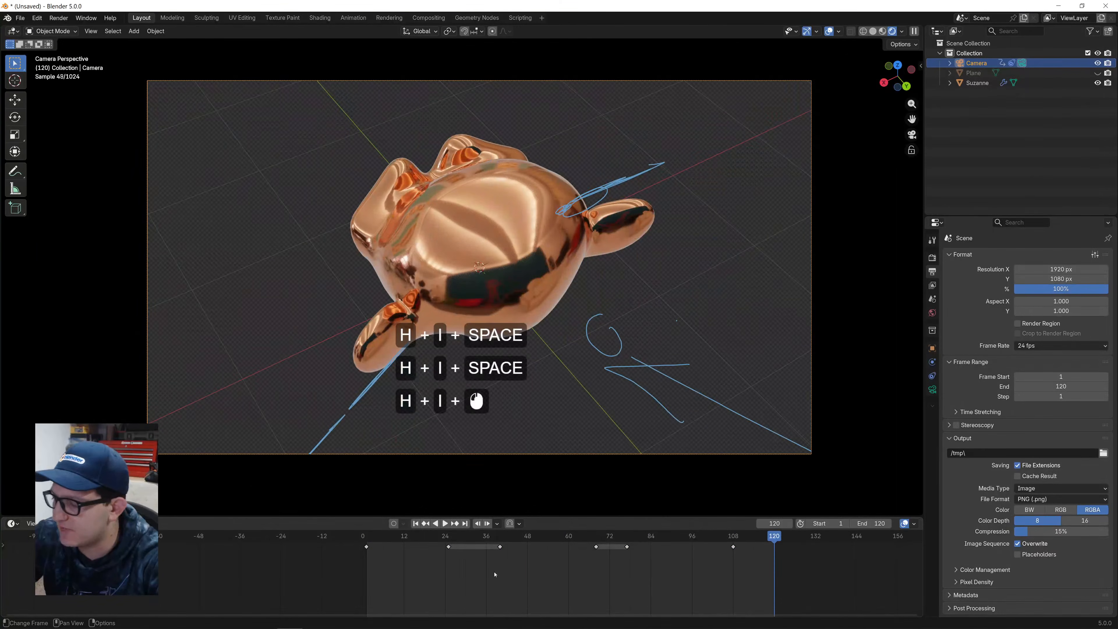
key(a)
right_click(492, 569)
mouse_move(495, 553)
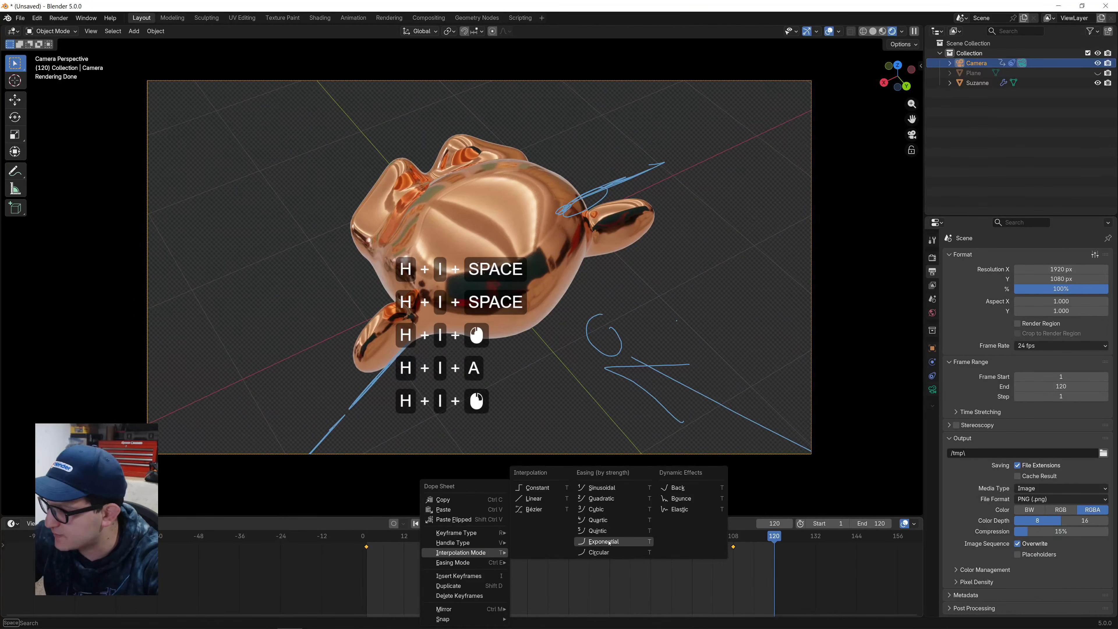
click(612, 547)
click(367, 568)
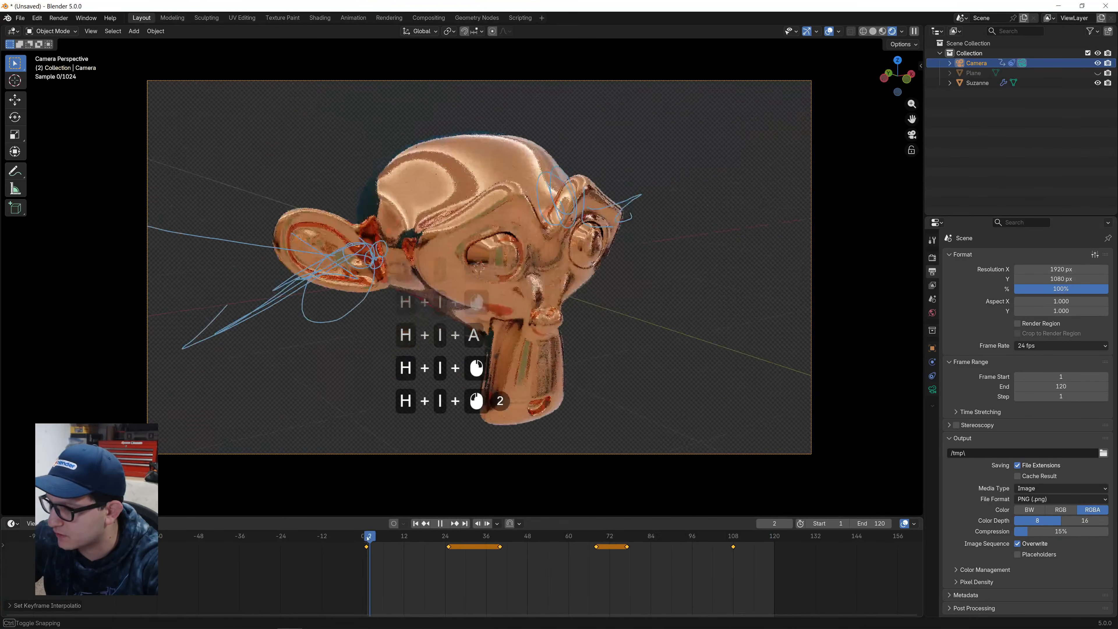
Hide the viewport overlays, deselect the camera and preview the animation through the camera view.
click(831, 31)
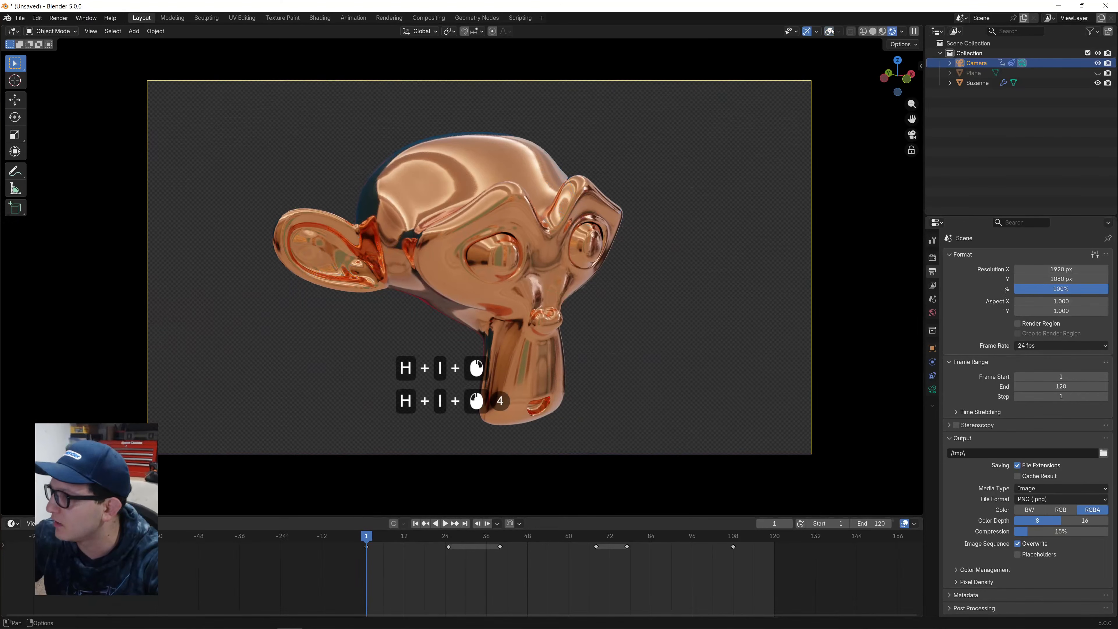
click(832, 246)
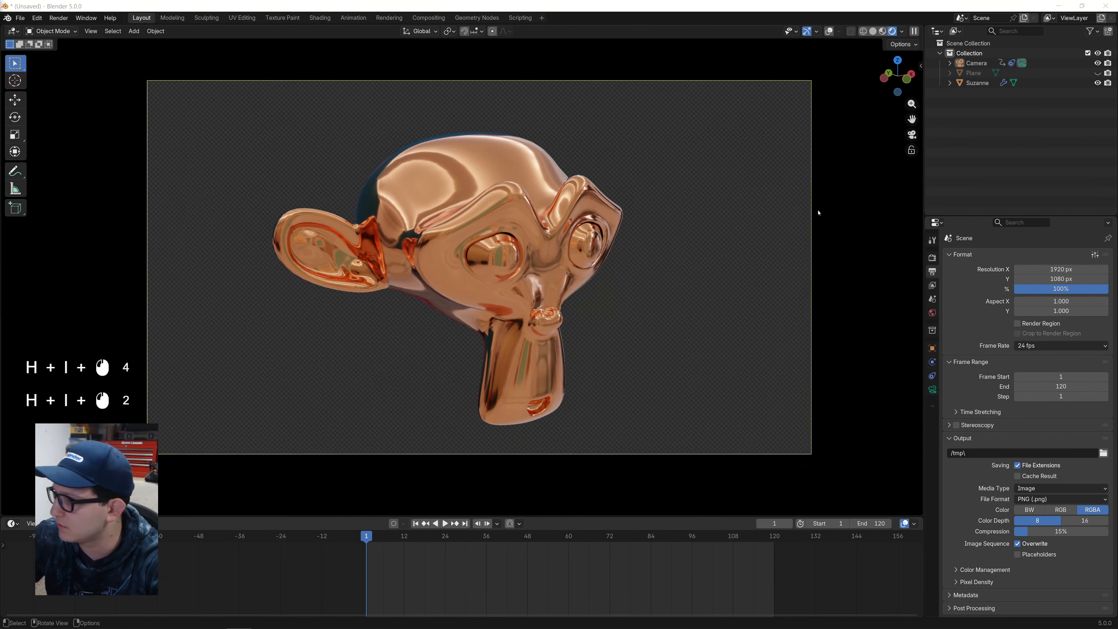
key(space)
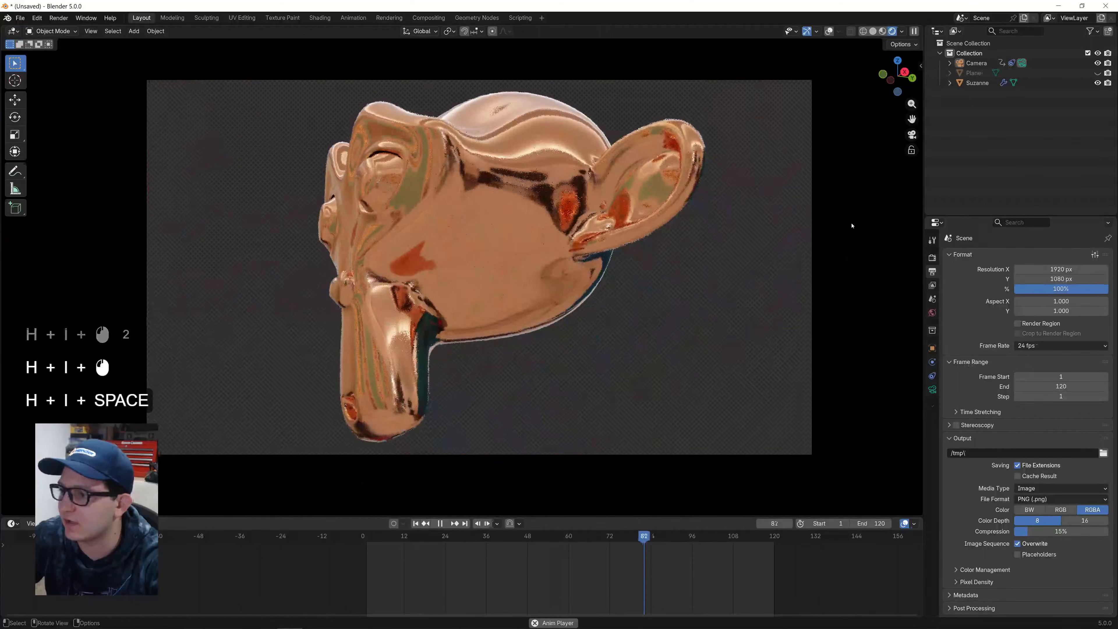
key(space)
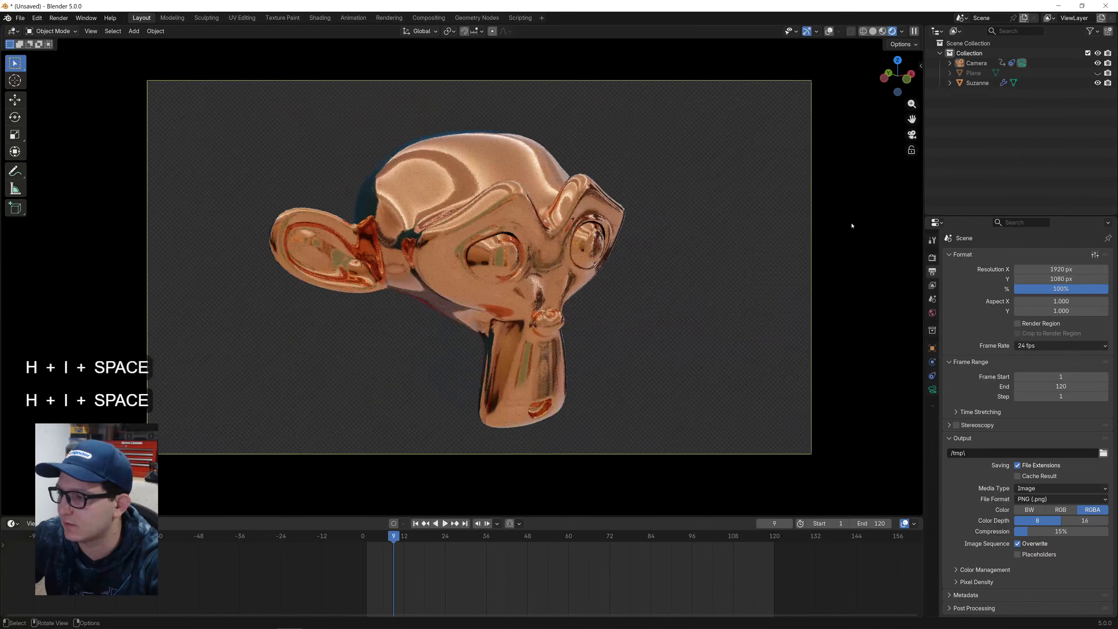
Reselect the camera, set the interpolation of all its keyframes to Linear and preview the animation from the start.
click(565, 235)
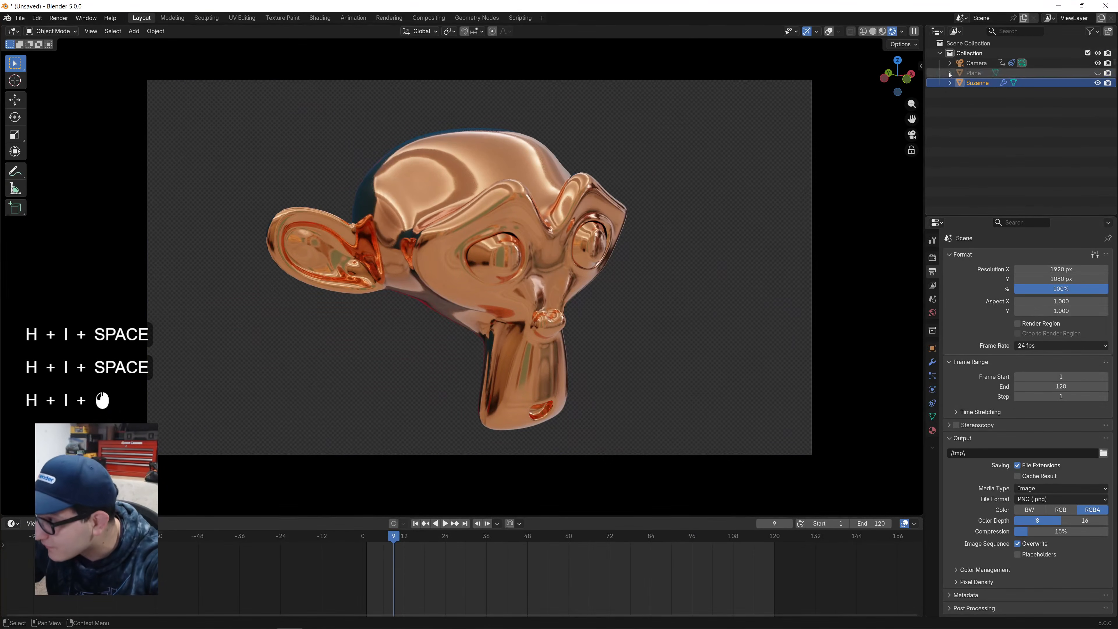
click(976, 62)
click(804, 213)
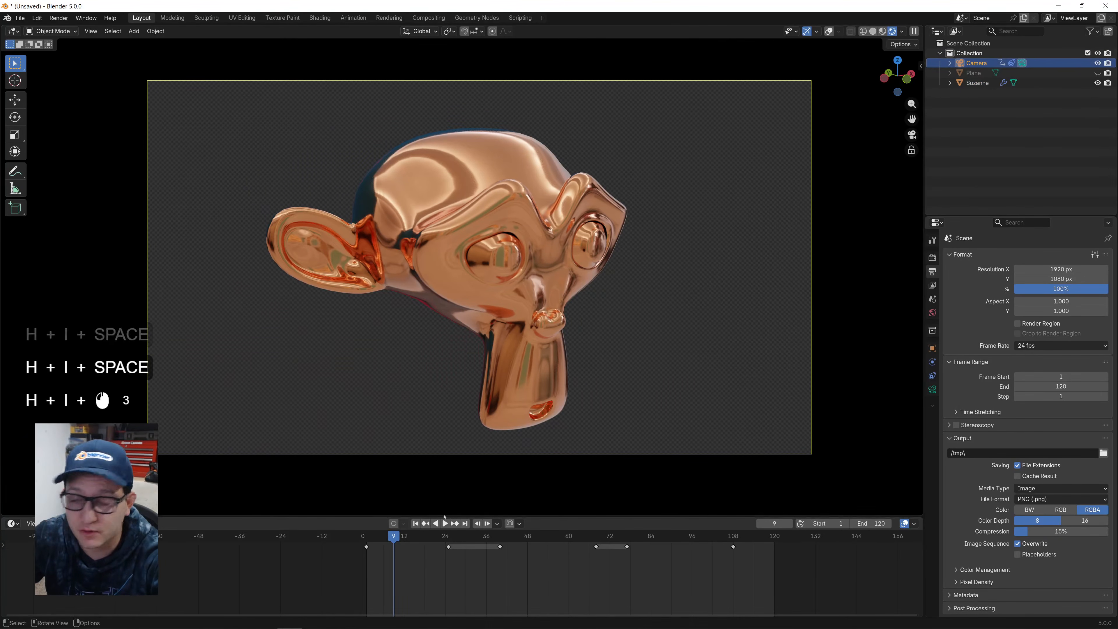
click(455, 546)
key(a)
right_click(454, 550)
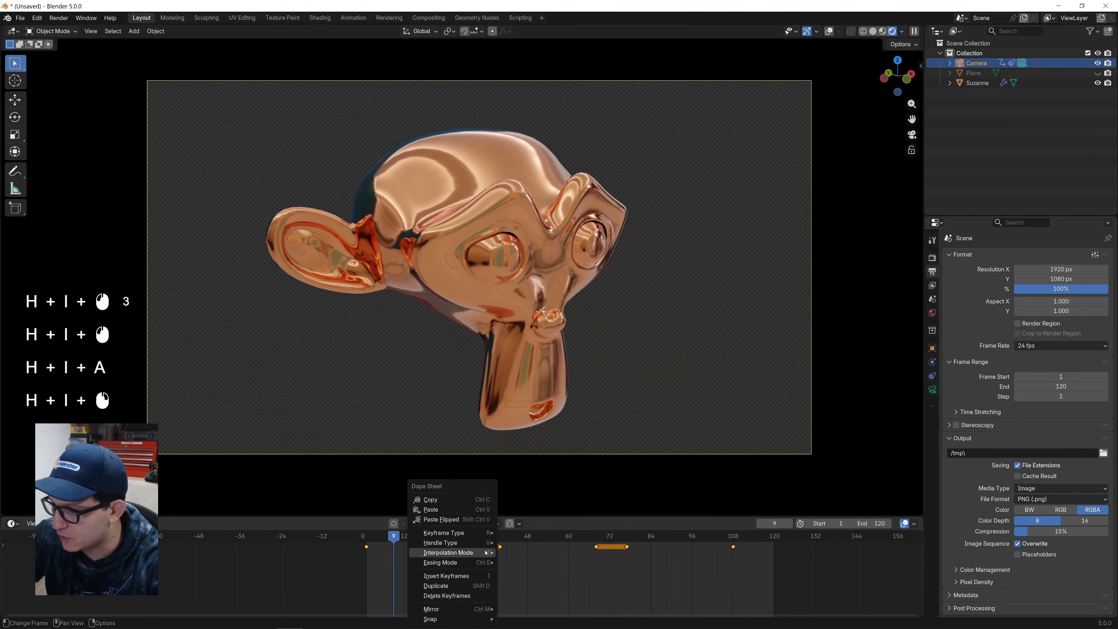
mouse_move(453, 552)
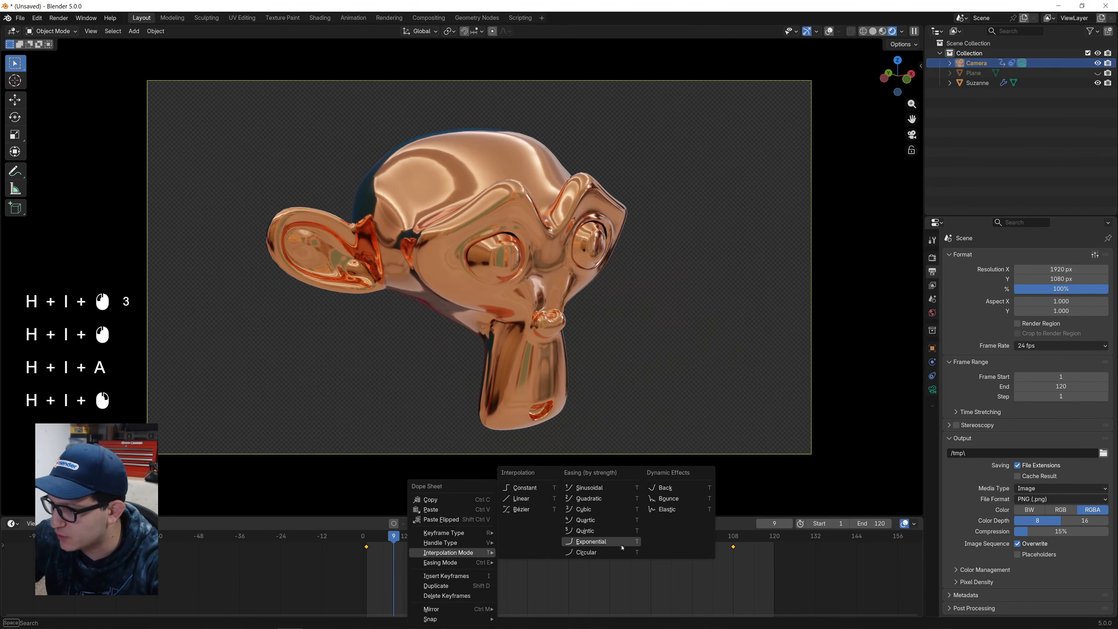
click(538, 502)
click(370, 538)
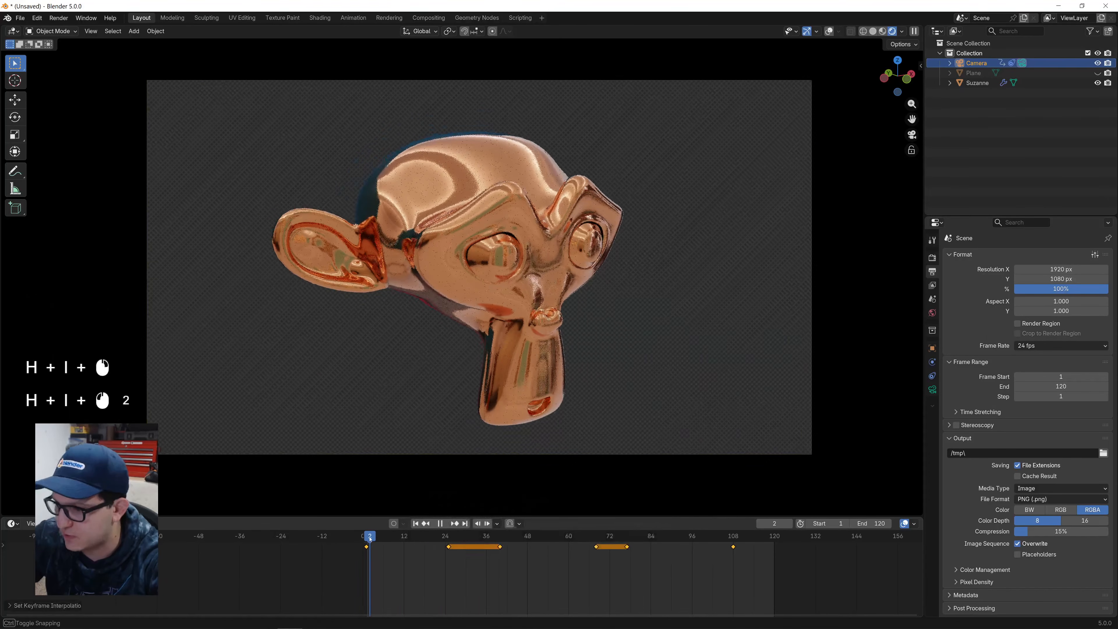
key(space)
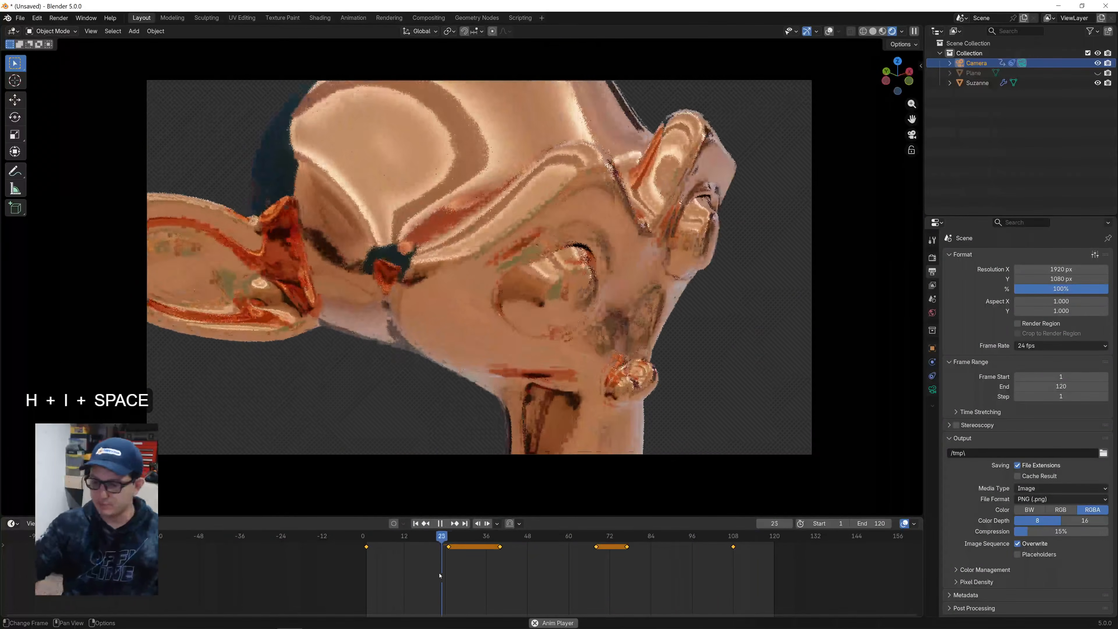
key(space)
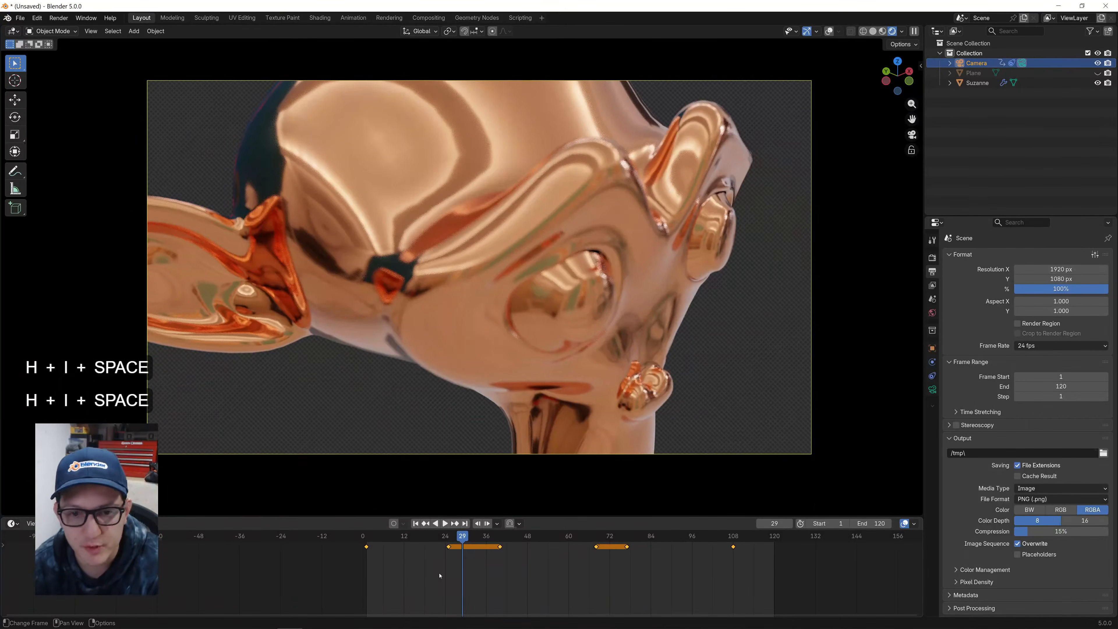
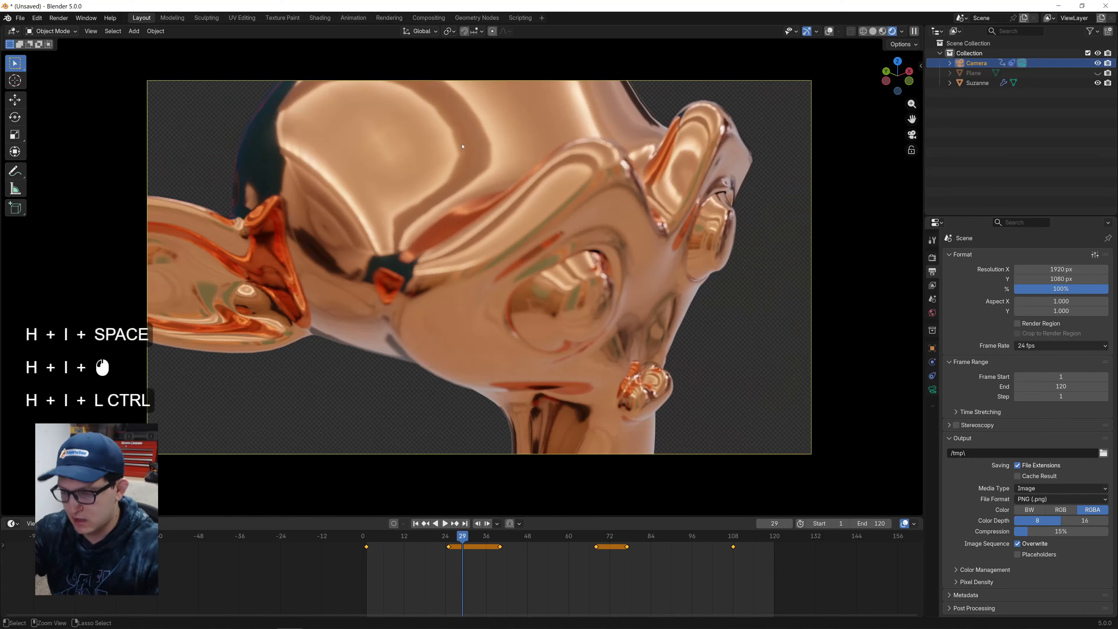
Start a new file without saving the current changes and delete all default objects from the scene.
key(ctrl+n)
key(Return)
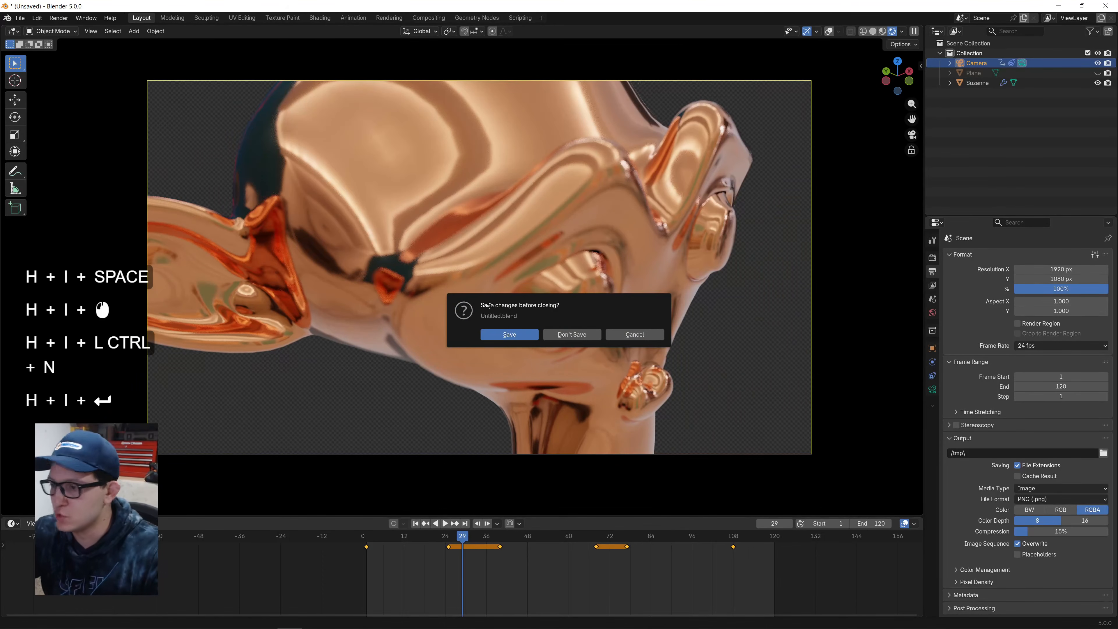
click(572, 334)
key(a)
key(x)
click(508, 293)
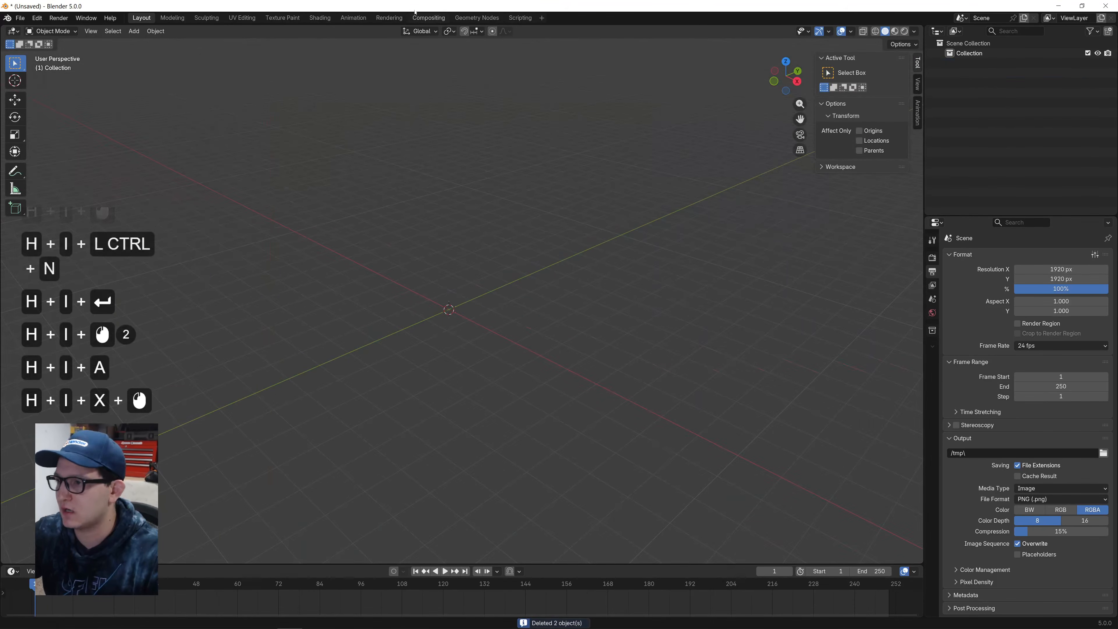
In the Geometry Nodes workspace, add a cube and create a new geometry node tree for it.
click(476, 18)
key(shift+a)
text(cube)
key(Return)
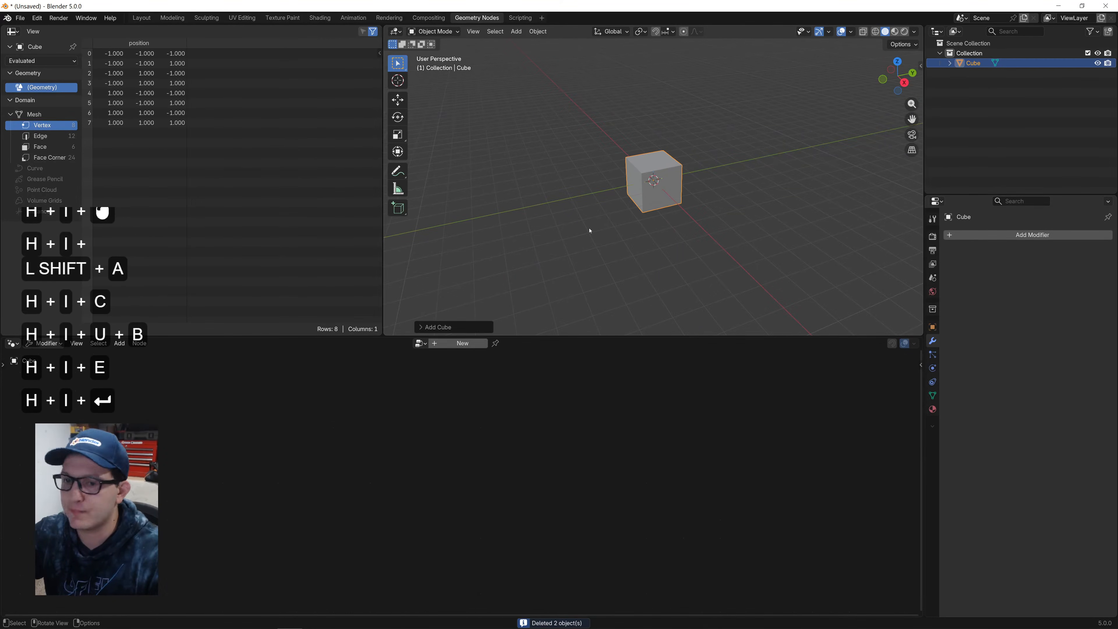
click(445, 345)
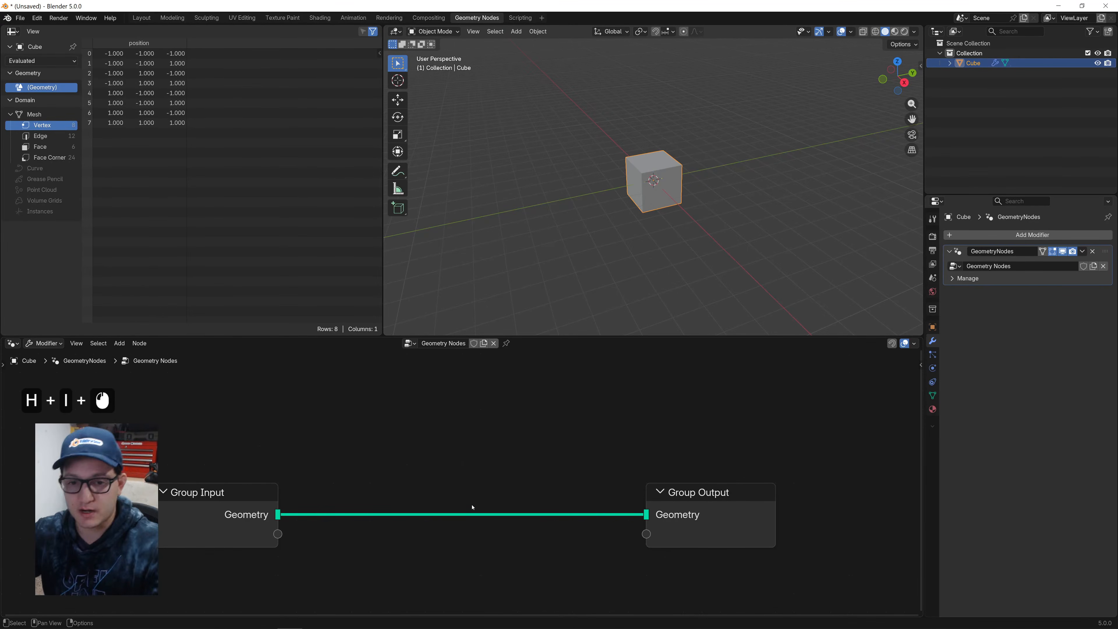
Add a Grid node and connect its Mesh output to the Group Output's Geometry input.
scroll(430, 465, up, 2)
key(shift+a)
text(grid)
key(Return)
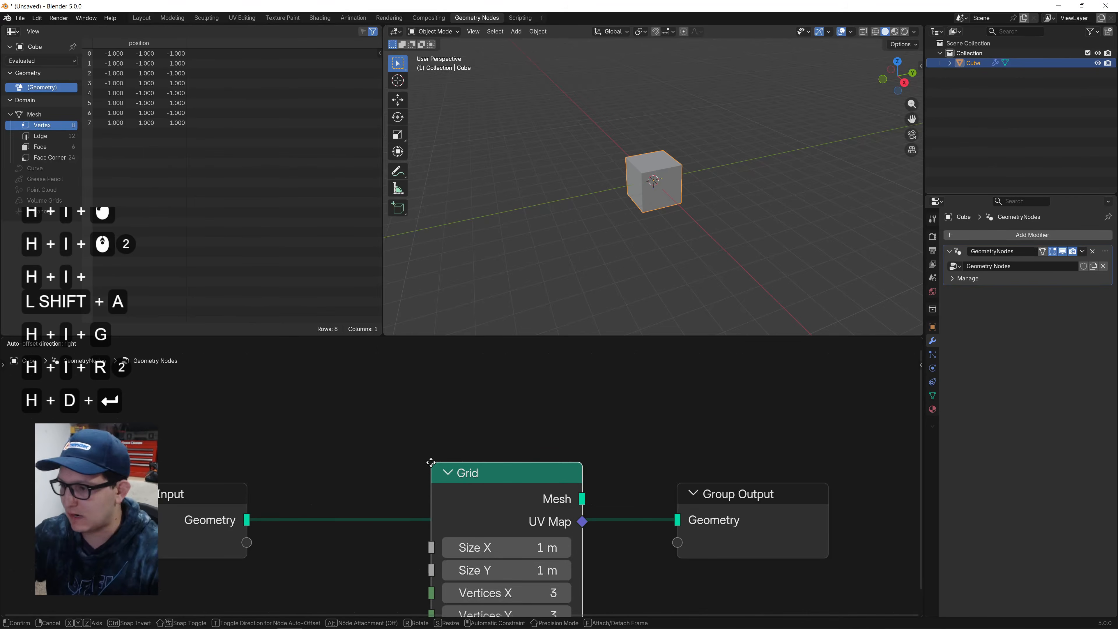
click(301, 413)
drag(689, 511, 686, 514)
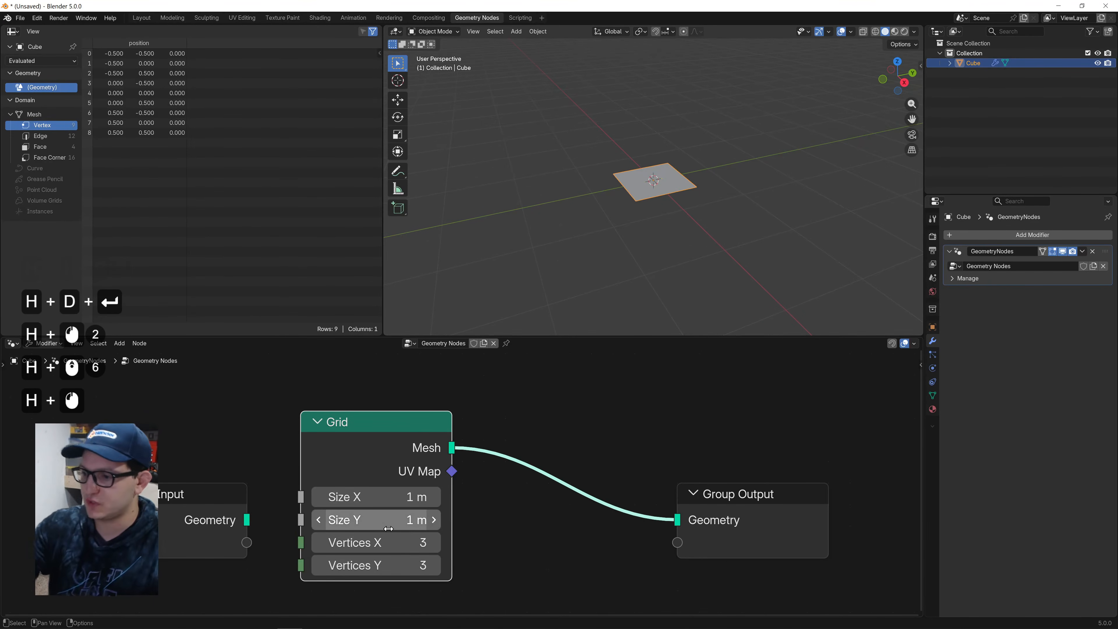
Set the Grid node's Vertices X and Vertices Y to 100 each.
double_click(388, 542)
text(100)
key(Tab)
text(100)
key(Return)
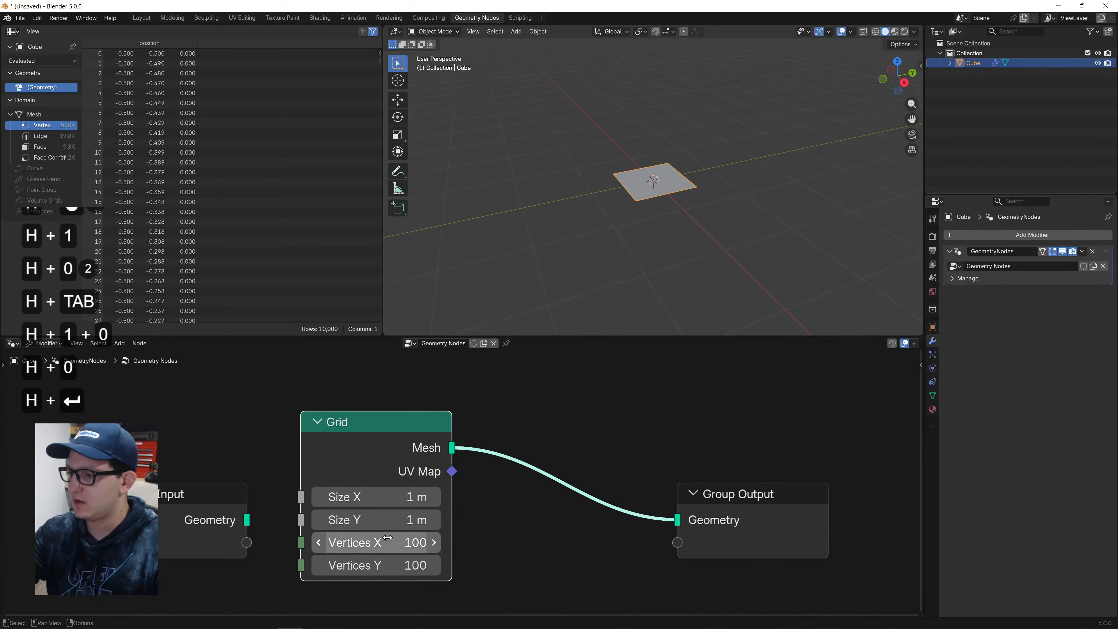
Insert an Instance on Points node into the link between the Grid and the Group Output.
key(shift+a)
text(instya)
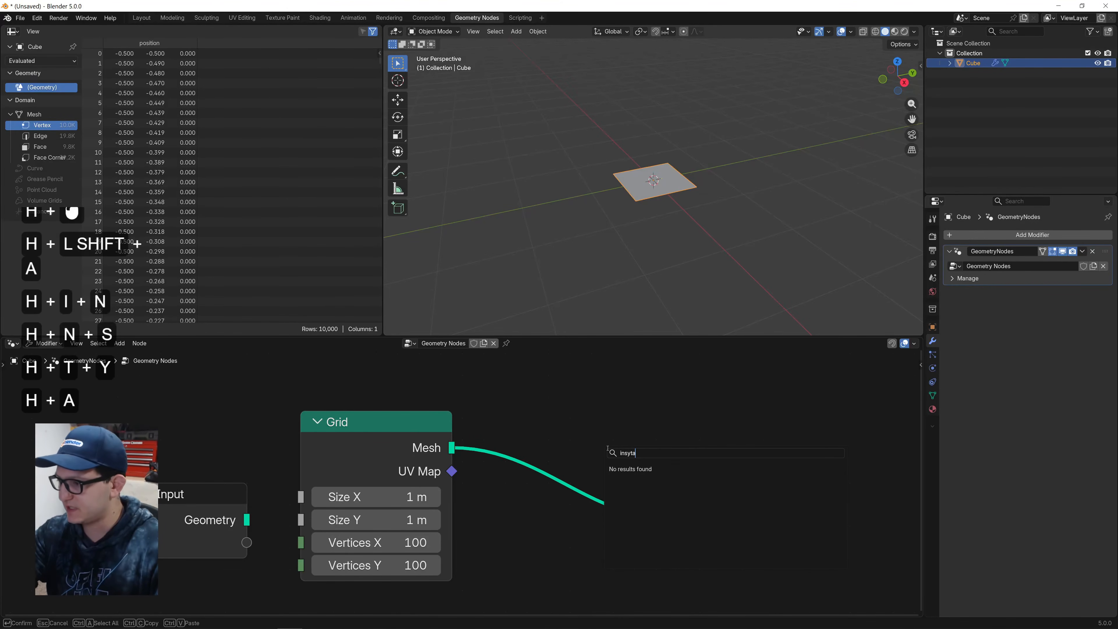
key(ctrl+a)
text(instanc eo)
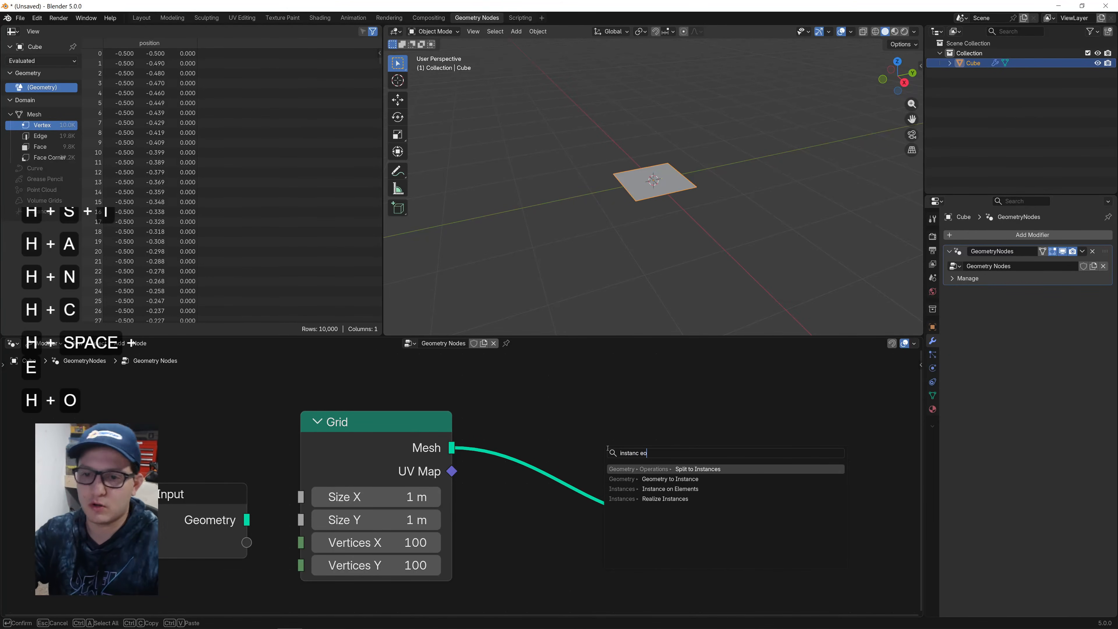
key(BackSpace)
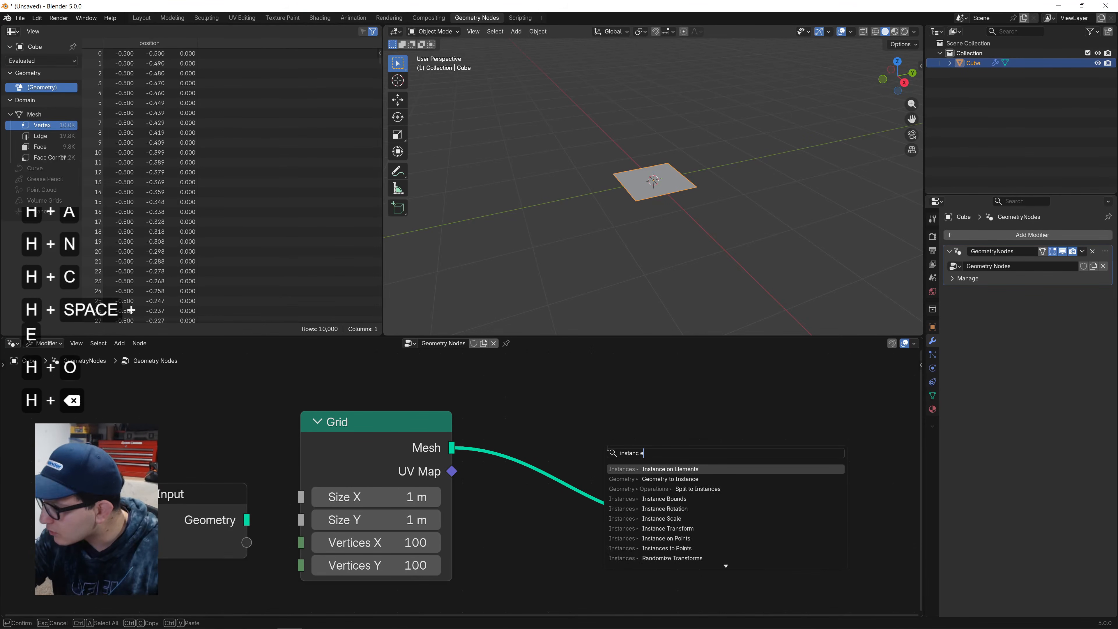
key(Down)
key(BackSpace)
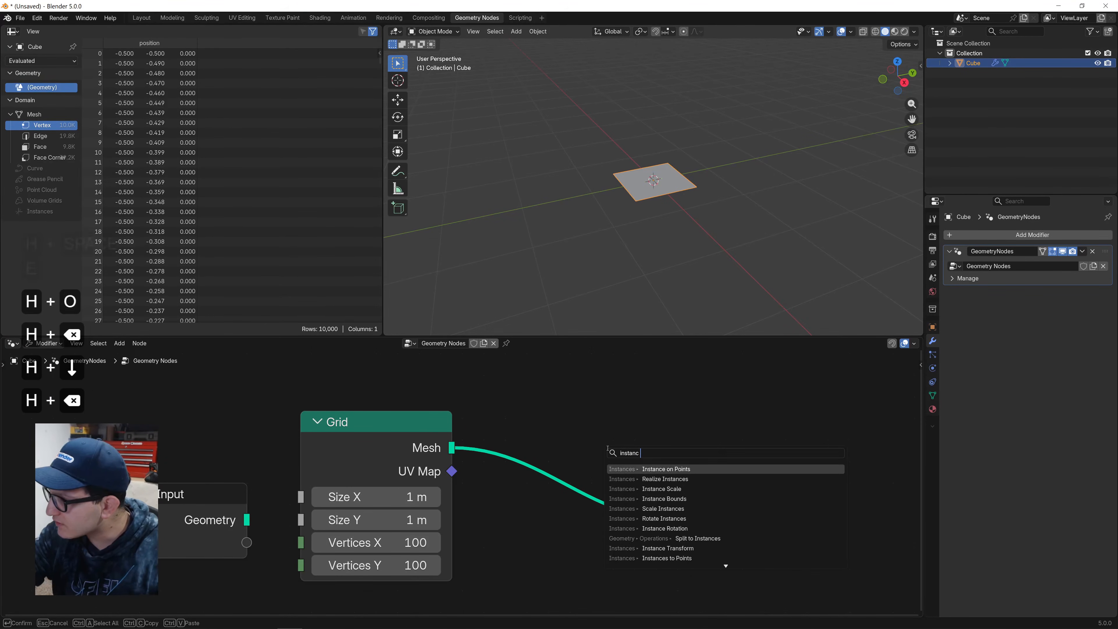
key(Return)
click(535, 416)
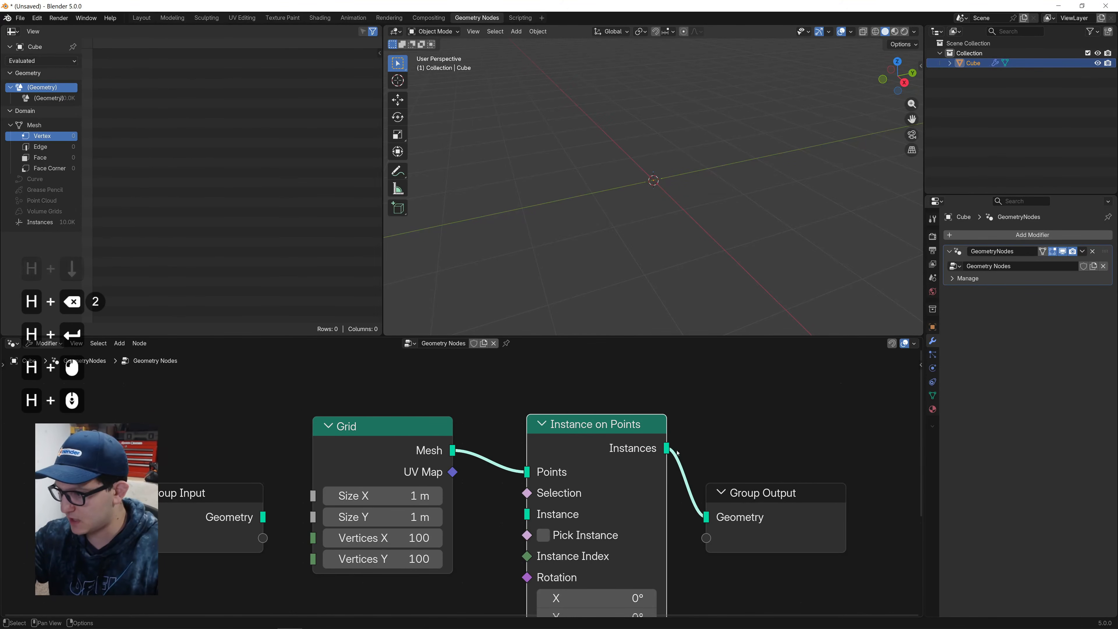
Add a Cube node below the Grid node and connect its Mesh output to the Instance input of Instance on Points.
key(shift+a)
text(cube)
key(Return)
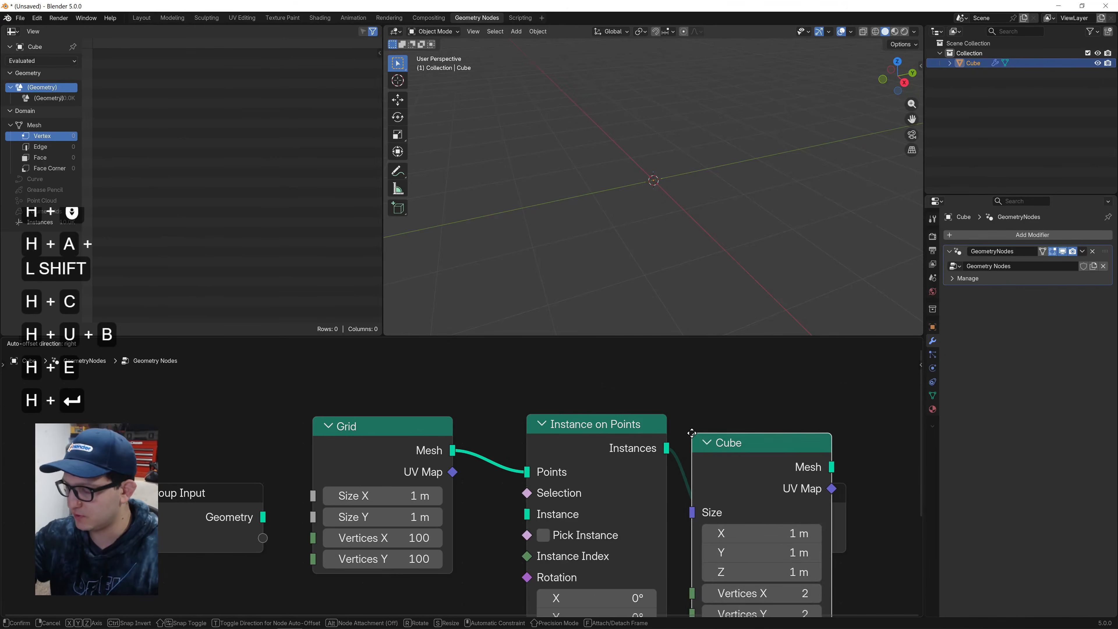
click(298, 580)
middle_drag(297, 580, 326, 475)
drag(465, 506, 525, 472)
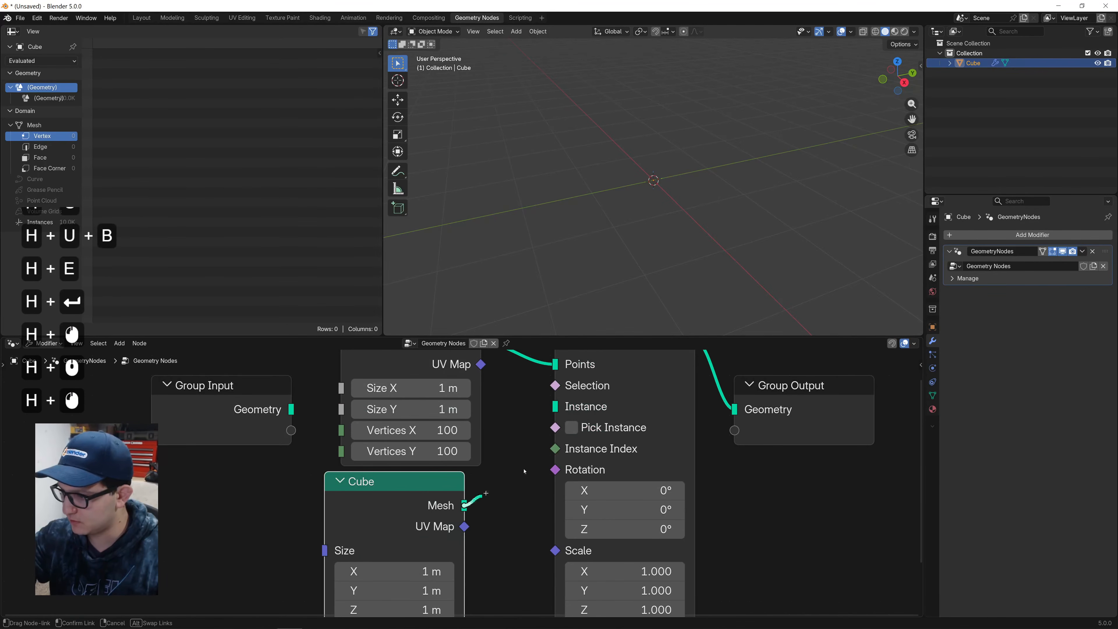
drag(551, 410, 551, 409)
Add a Value node connected to the Cube node's Size input.
middle_drag(488, 521, 509, 419)
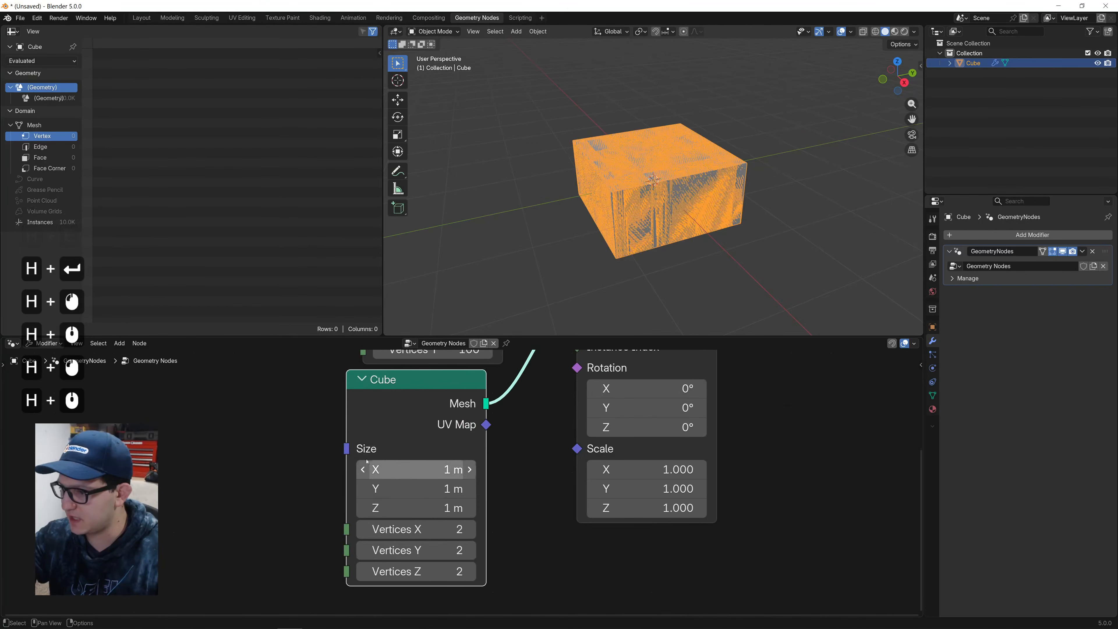
drag(346, 449, 193, 447)
text(val)
key(Return)
click(261, 435)
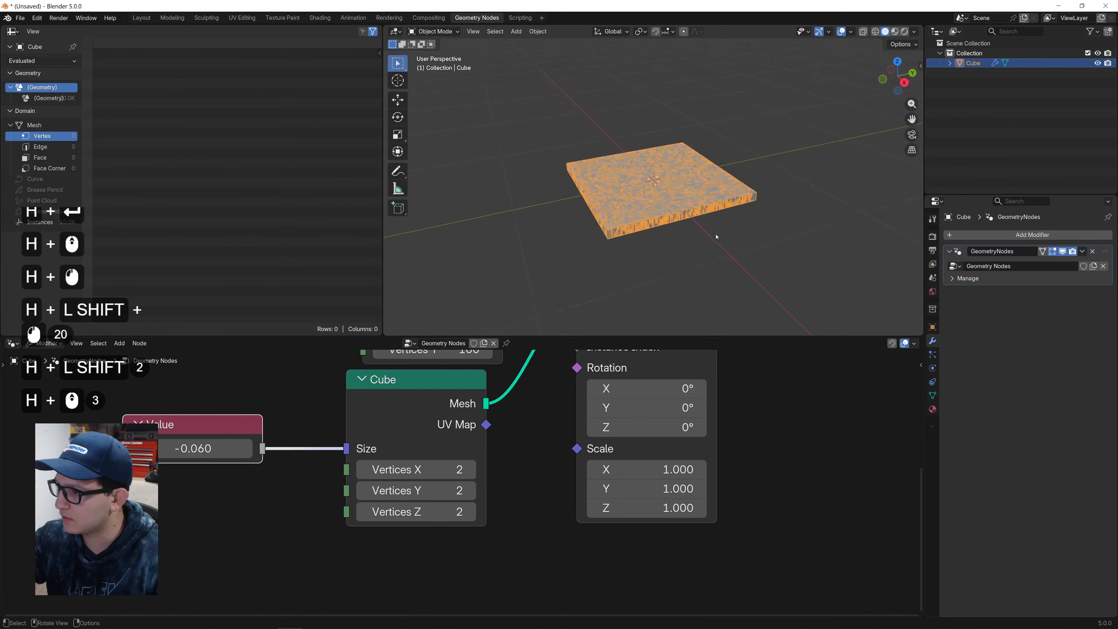
Set the Grid node's Size X and Size Y to 3 m each.
scroll(469, 438, down, 2)
middle_drag(468, 438, 480, 519)
click(491, 391)
text(3)
click(519, 406)
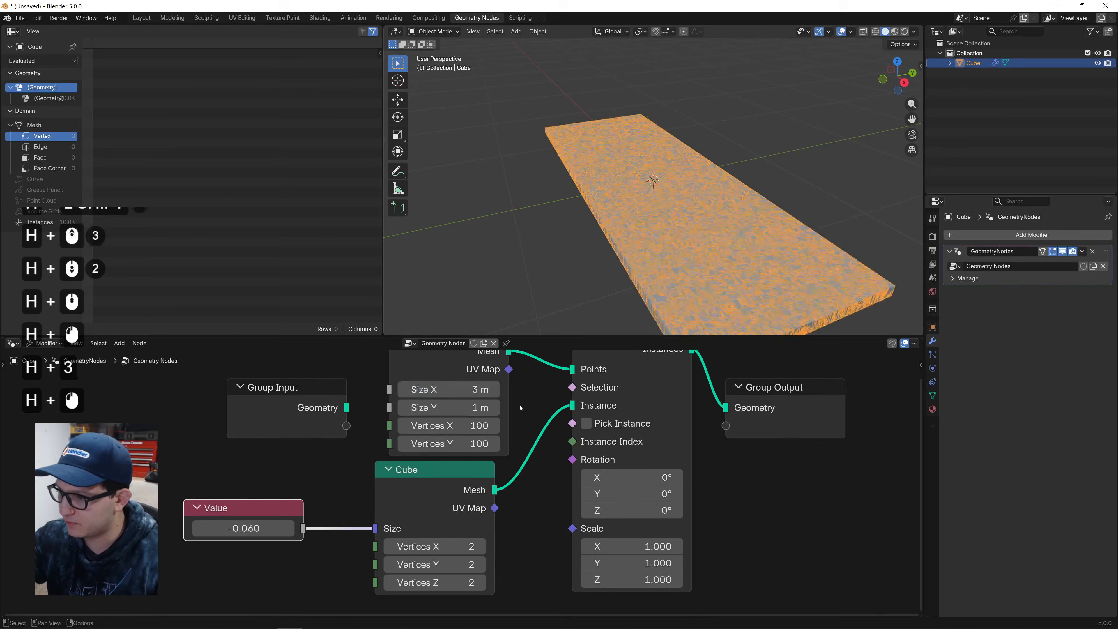
click(493, 407)
text(3)
key(Return)
Set the Value node feeding the cube size to 0.1.
double_click(255, 528)
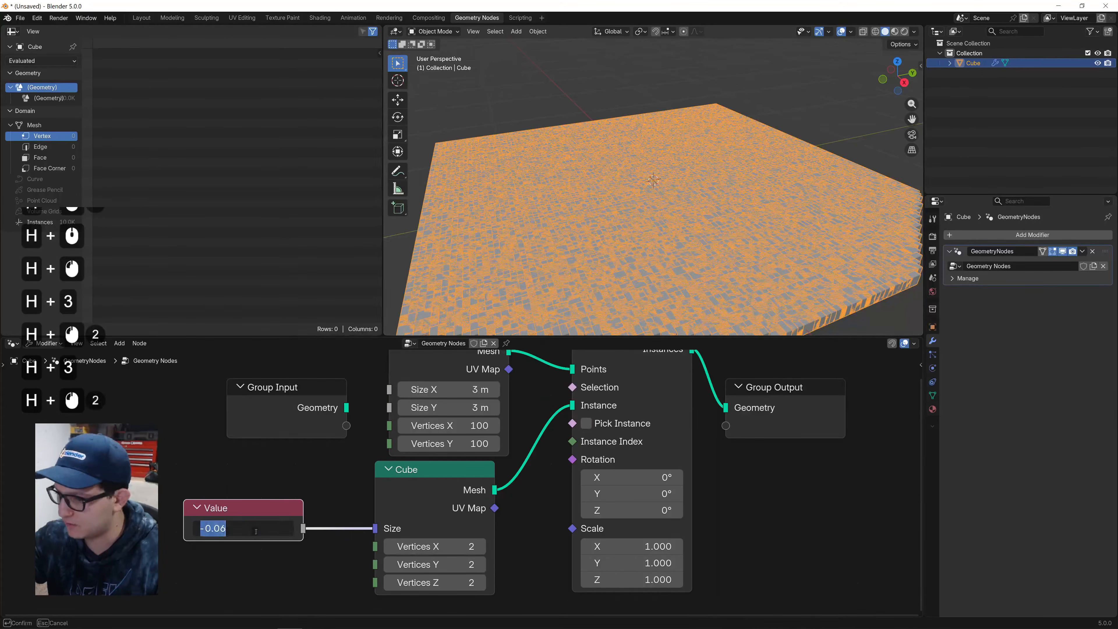
key(BackSpace)
key(BackSpace)
key(BackSpace)
text(.1)
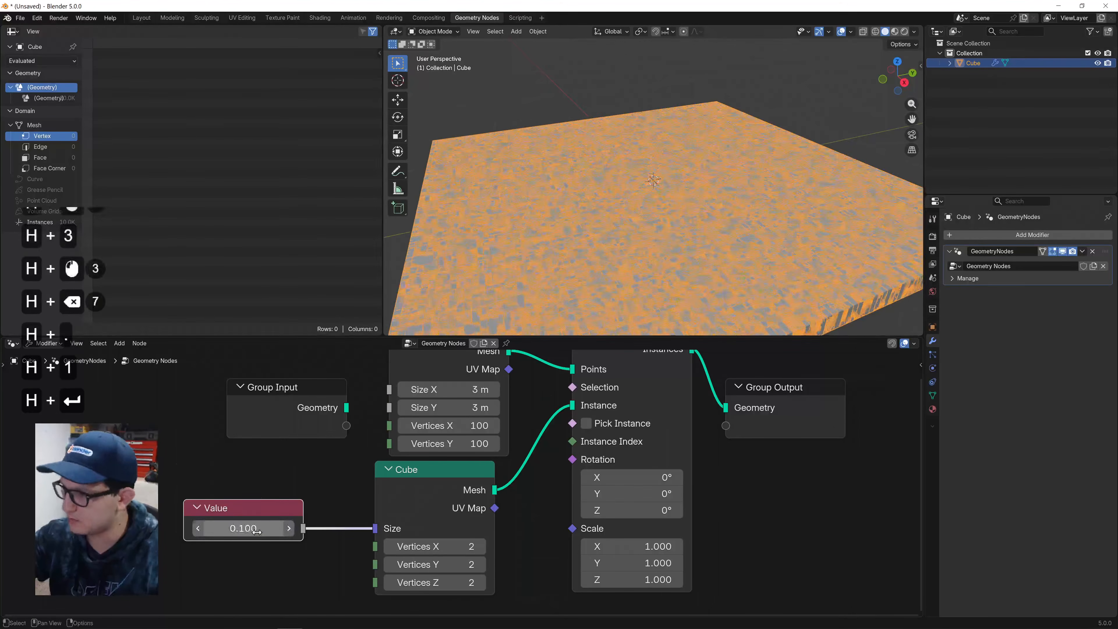
key(Return)
Set the Grid node's Size X and Size Y to 10 m each.
middle_drag(457, 383, 460, 423)
double_click(460, 429)
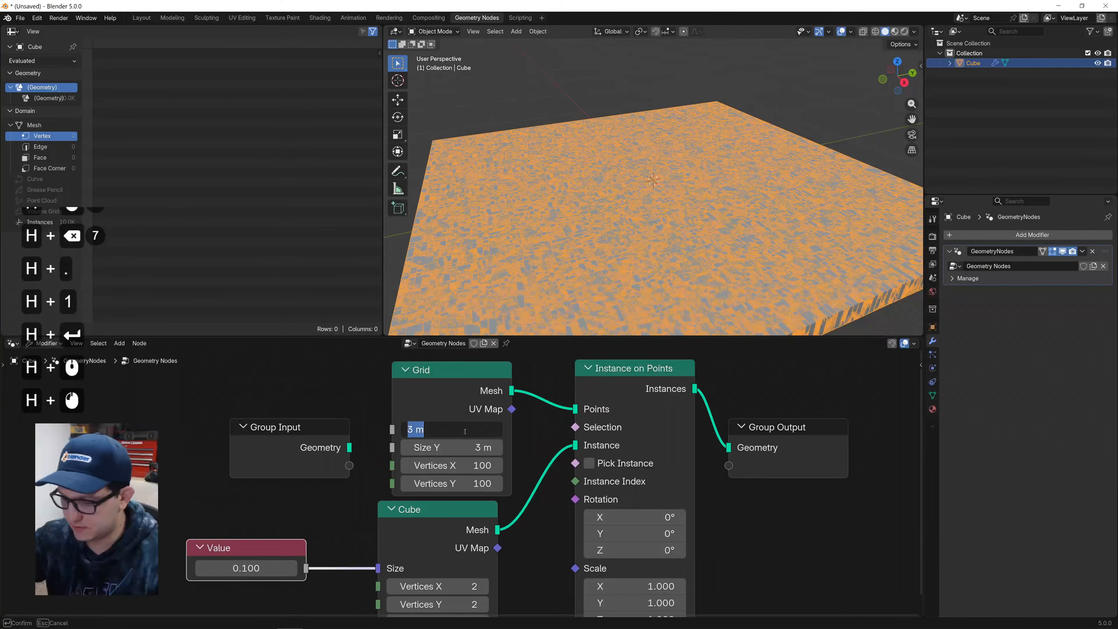
text(10)
key(Tab)
text(10)
key(Return)
Insert a Scale Instances node between Instance on Points and the Group Output, moving the Group Output aside to make room.
scroll(617, 176, down, 2)
shift+middle_drag(634, 203, 690, 172)
scroll(672, 177, down, 4)
middle_drag(727, 511, 572, 528)
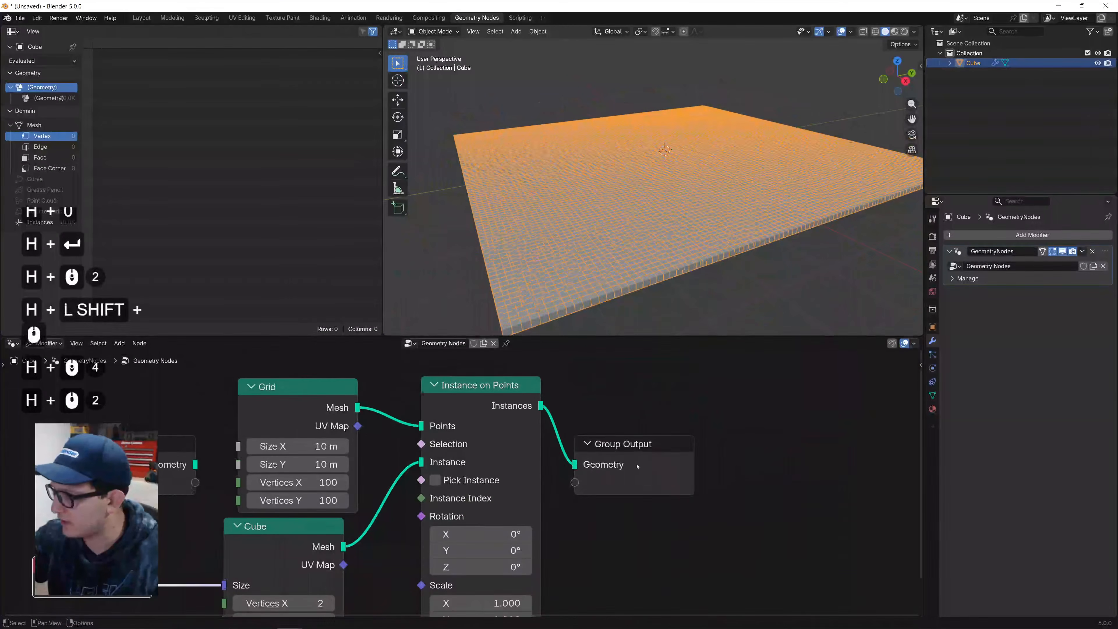
drag(637, 467, 731, 466)
click(634, 421)
key(shift+a)
text(s)
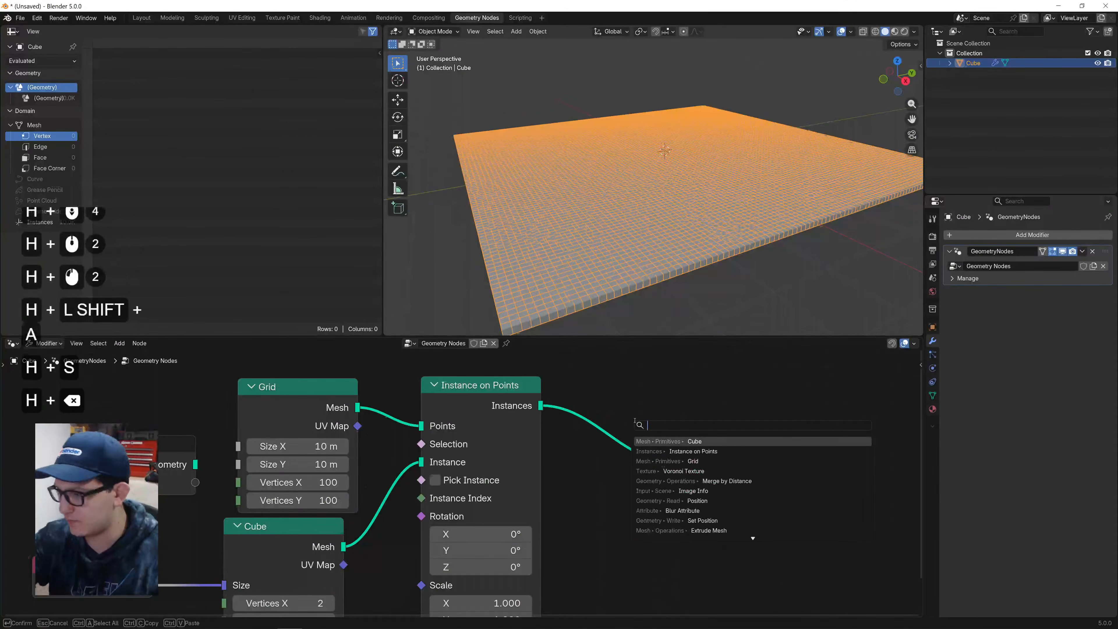
text(cale ins)
key(Return)
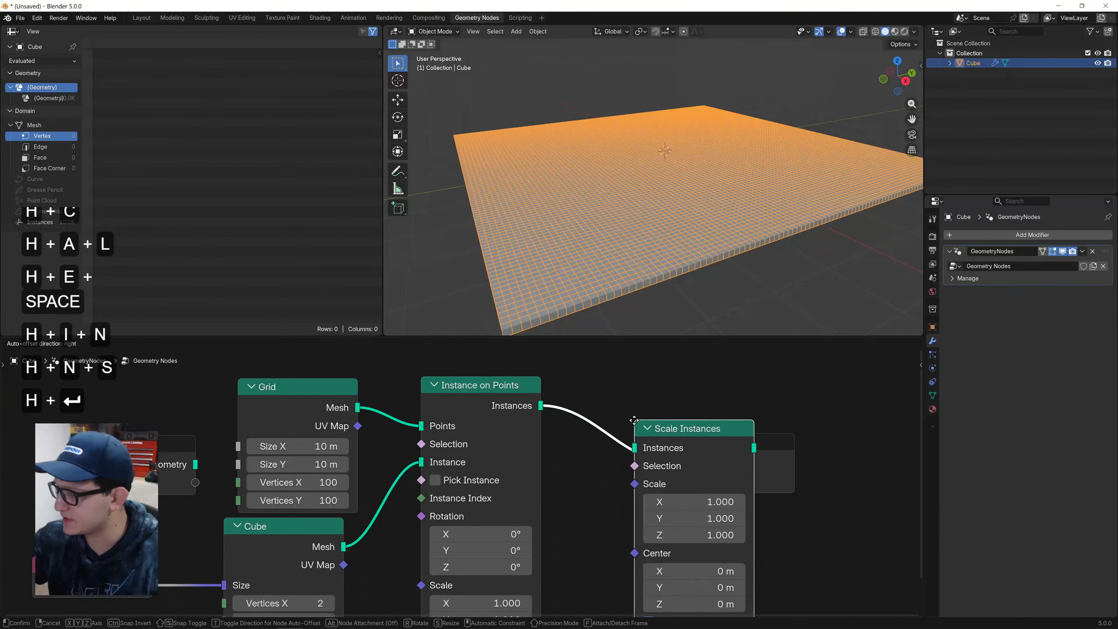
click(617, 400)
Move the Grid and Group Input nodes farther from Instance on Points to open a gap for another node.
middle_drag(608, 386, 604, 361)
middle_drag(560, 427, 780, 520)
scroll(342, 492, down, 1)
drag(308, 437, 549, 531)
key(g)
click(400, 487)
middle_drag(537, 481, 567, 442)
click(496, 452)
middle_drag(501, 446, 553, 481)
Insert a Delete Geometry node into the link between the Grid and Instance on Points.
key(shift+a)
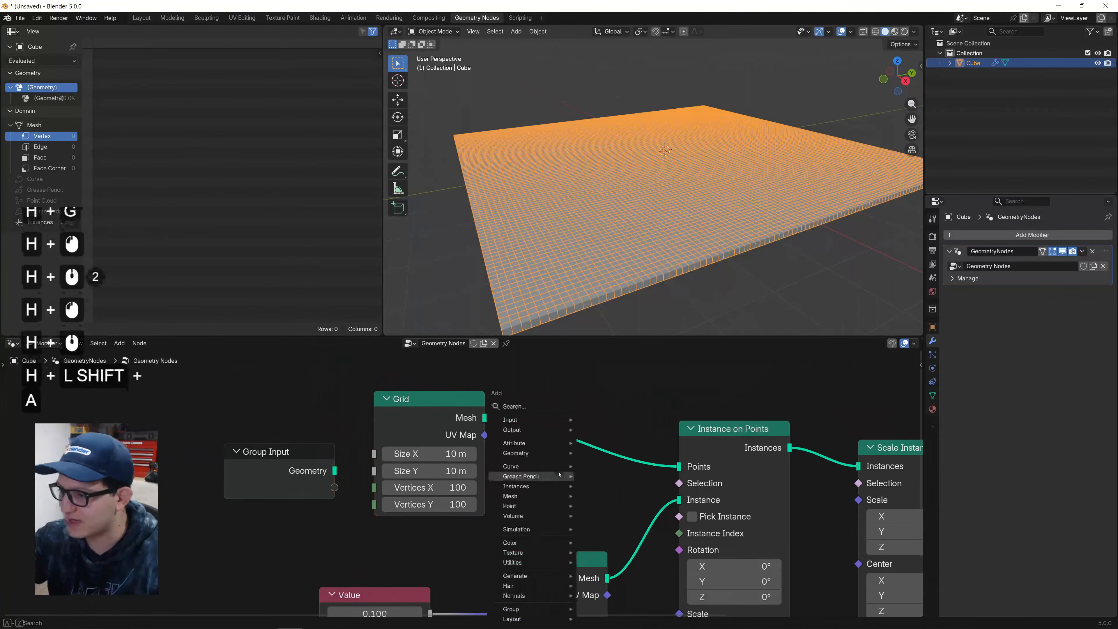
text(dele)
key(Return)
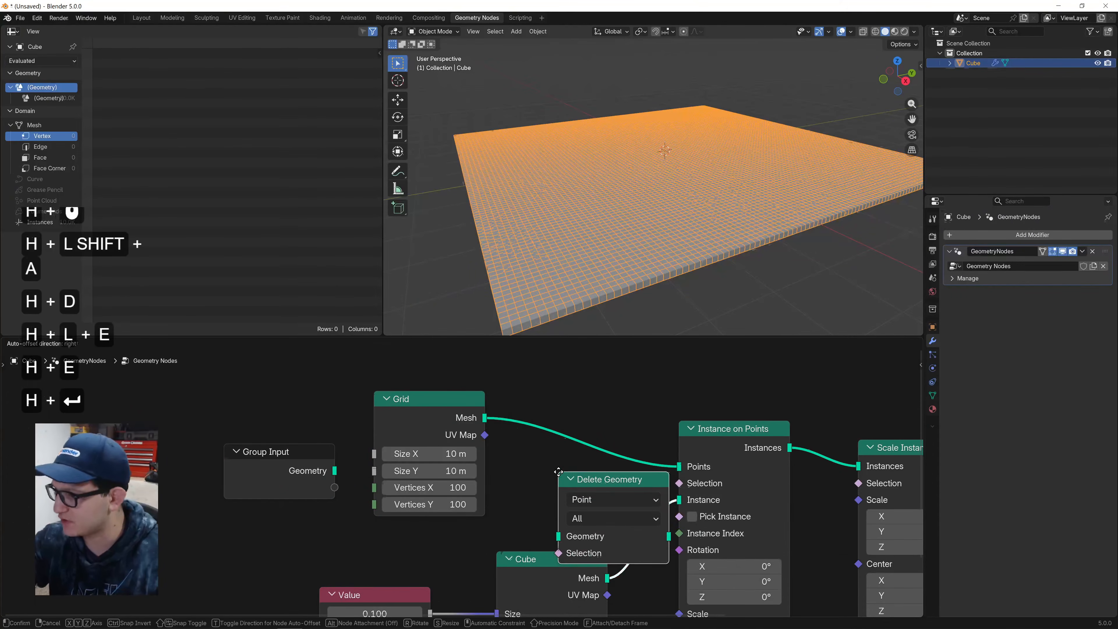
click(514, 383)
Drive Delete Geometry's Selection with a new Boolean Random Value node at a Probability of about 0.794.
key(shift+a)
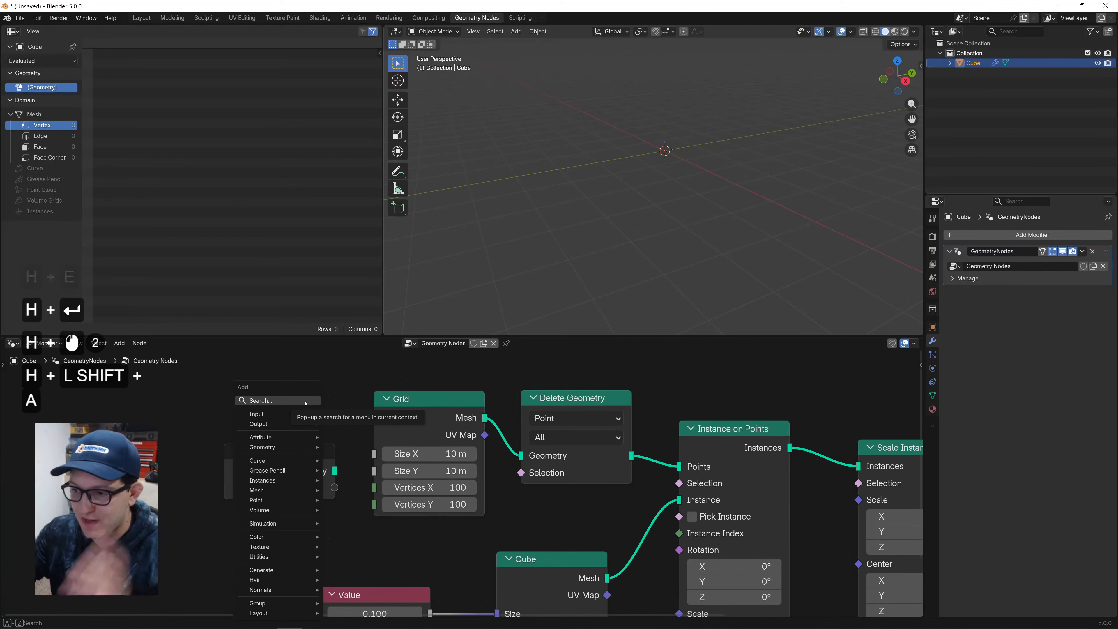
text(random)
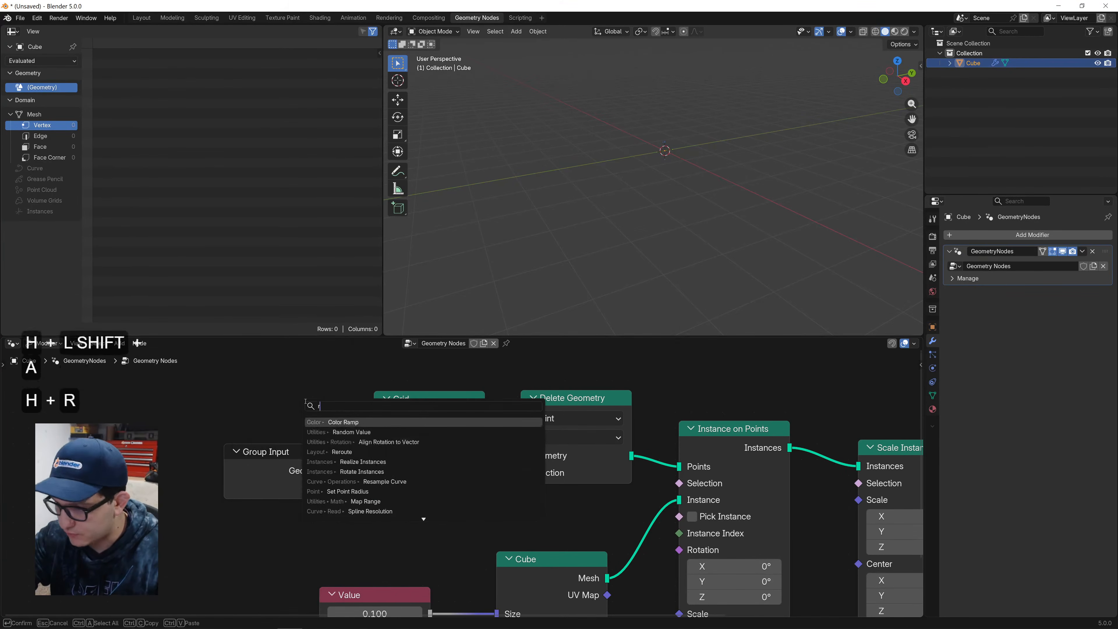
key(Return)
key(KP_Add)
click(78, 419)
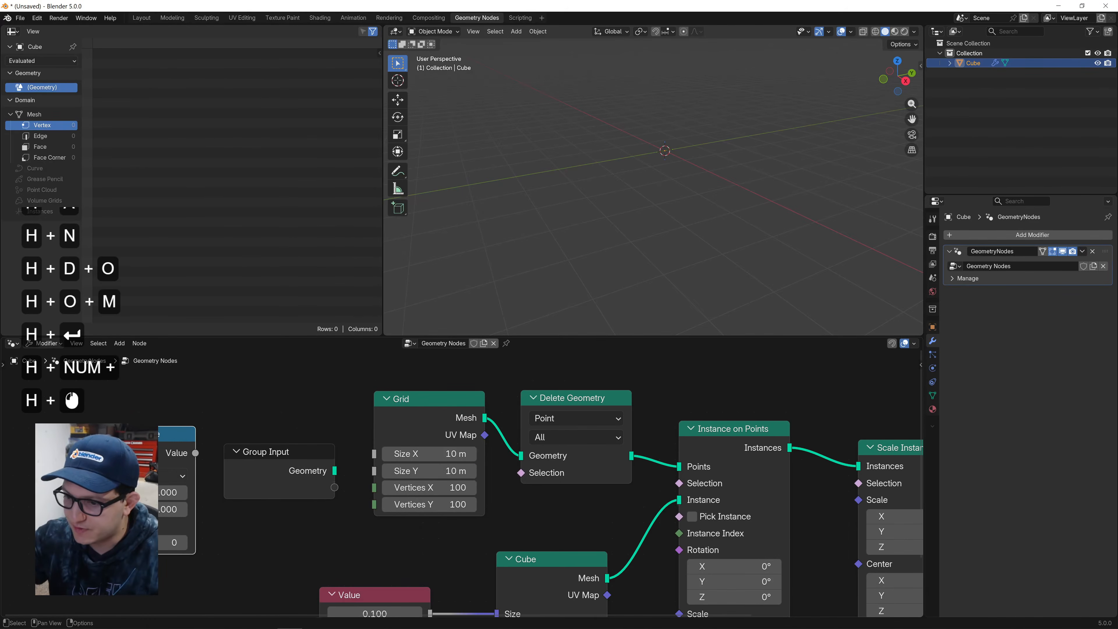
drag(184, 499, 279, 567)
drag(290, 521, 525, 477)
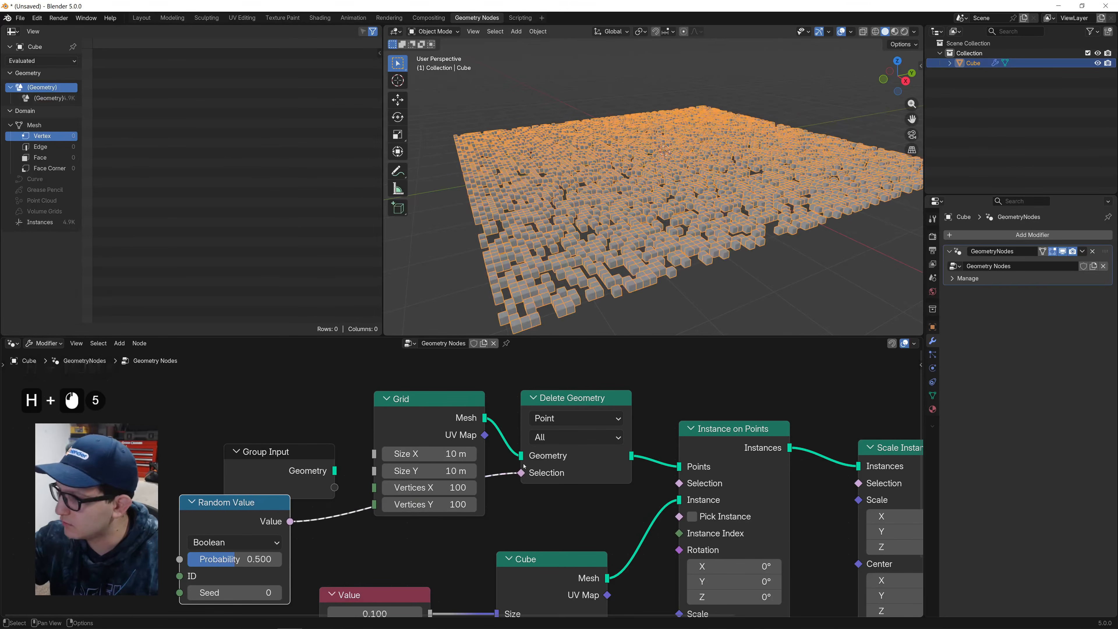
scroll(651, 215, up, 2)
drag(264, 560, 291, 559)
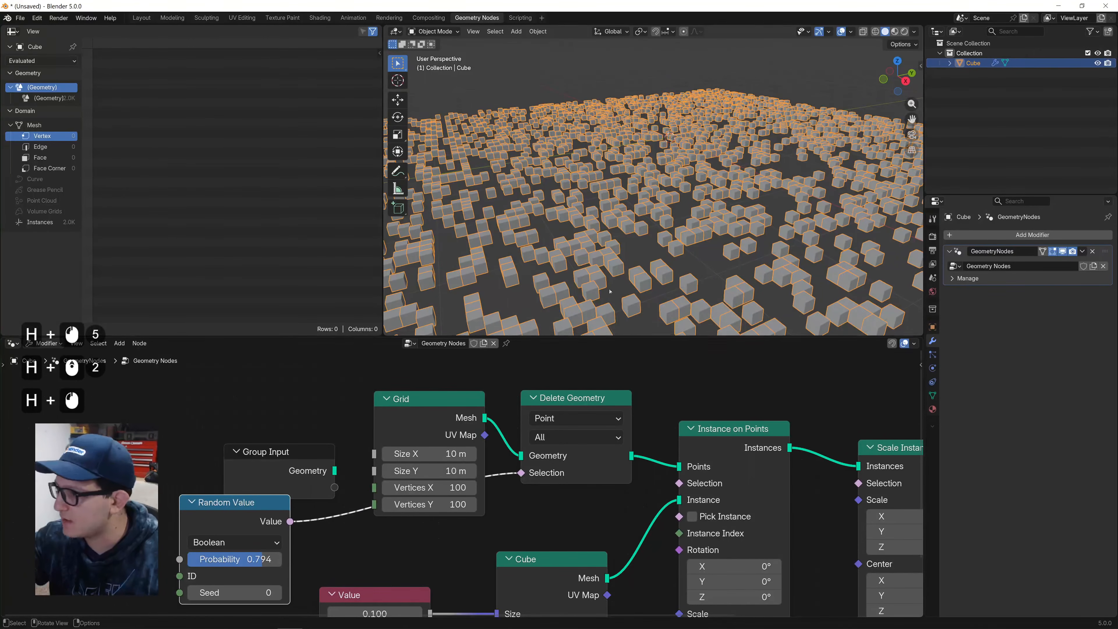
Set the Value node feeding the cube size to 0.05.
middle_drag(669, 507, 383, 396)
text(.05)
key(Return)
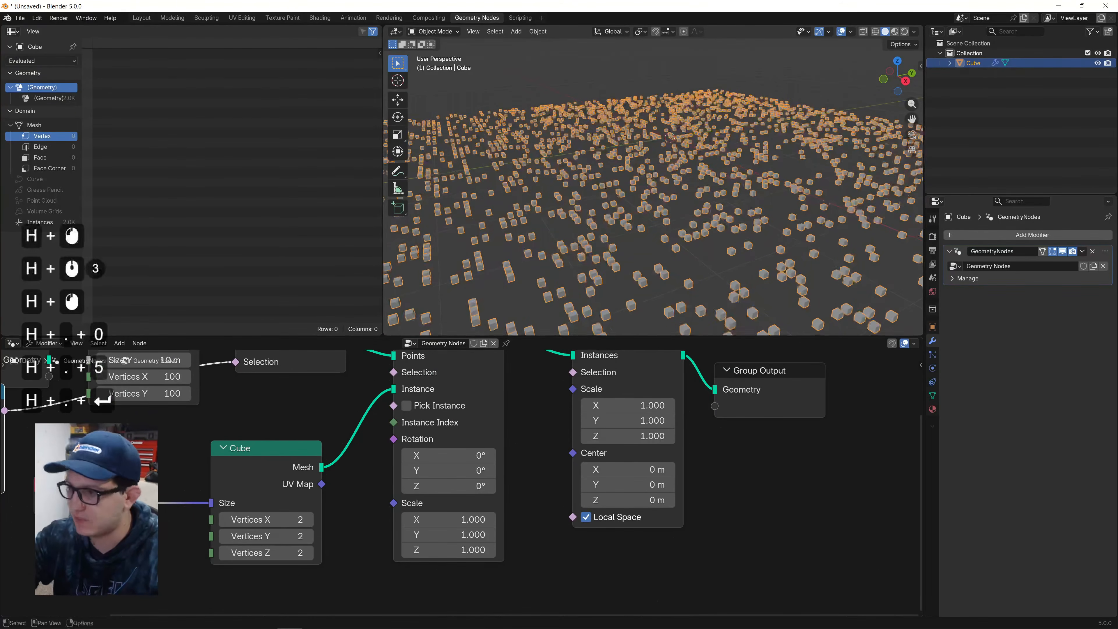
Add a Combine XYZ node before Scale Instances and connect its Vector output to the Scale input.
middle_drag(774, 472, 628, 540)
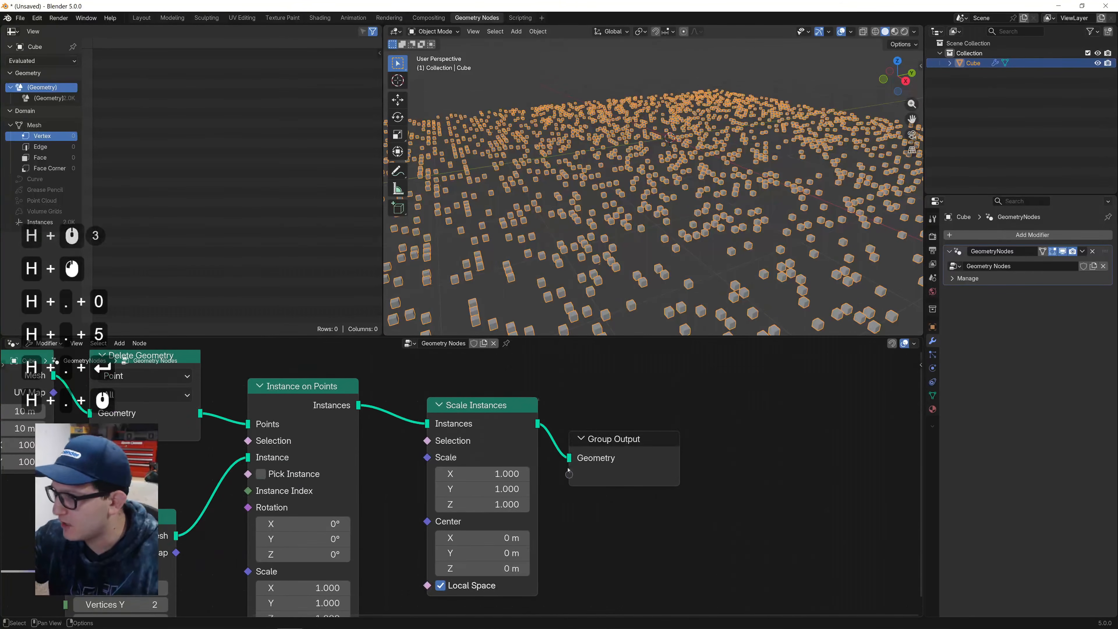
drag(649, 413, 492, 487)
key(g)
click(632, 485)
key(shift+a)
text(co)
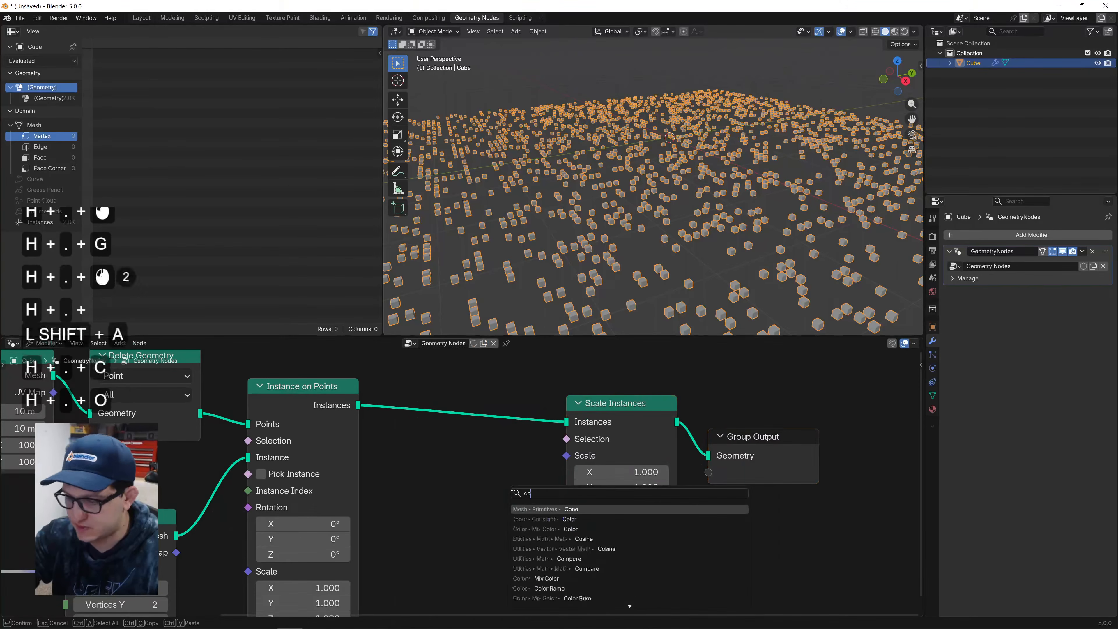
text(mbine)
key(Return)
click(440, 456)
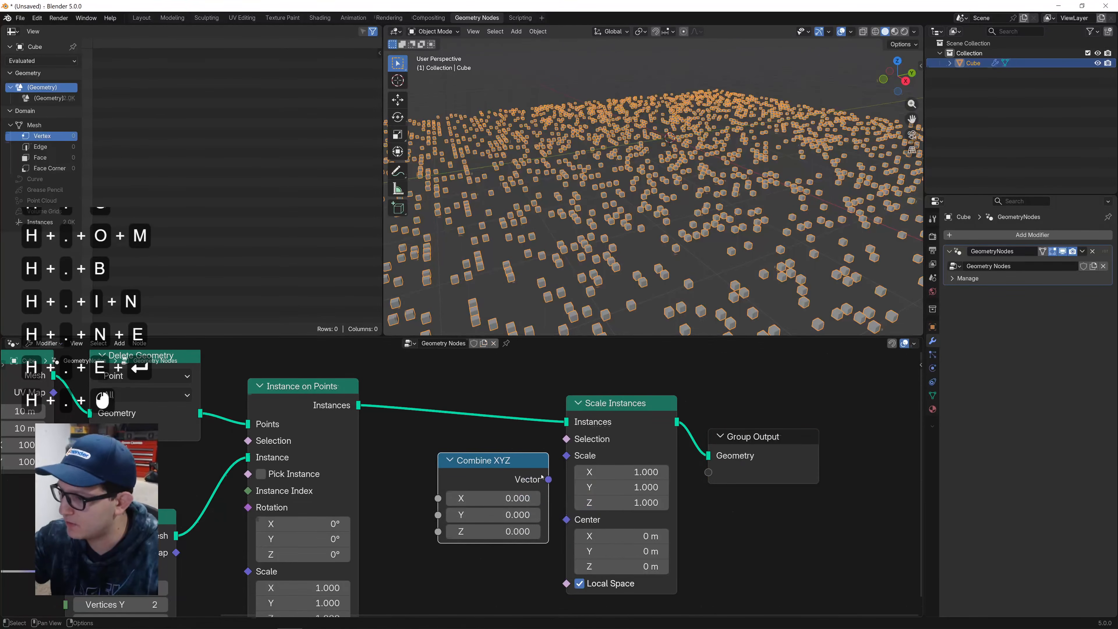
drag(549, 479, 573, 457)
Make space before Combine XYZ and connect a new Float Random Value node to its Z input.
drag(762, 541, 514, 402)
key(g)
click(660, 388)
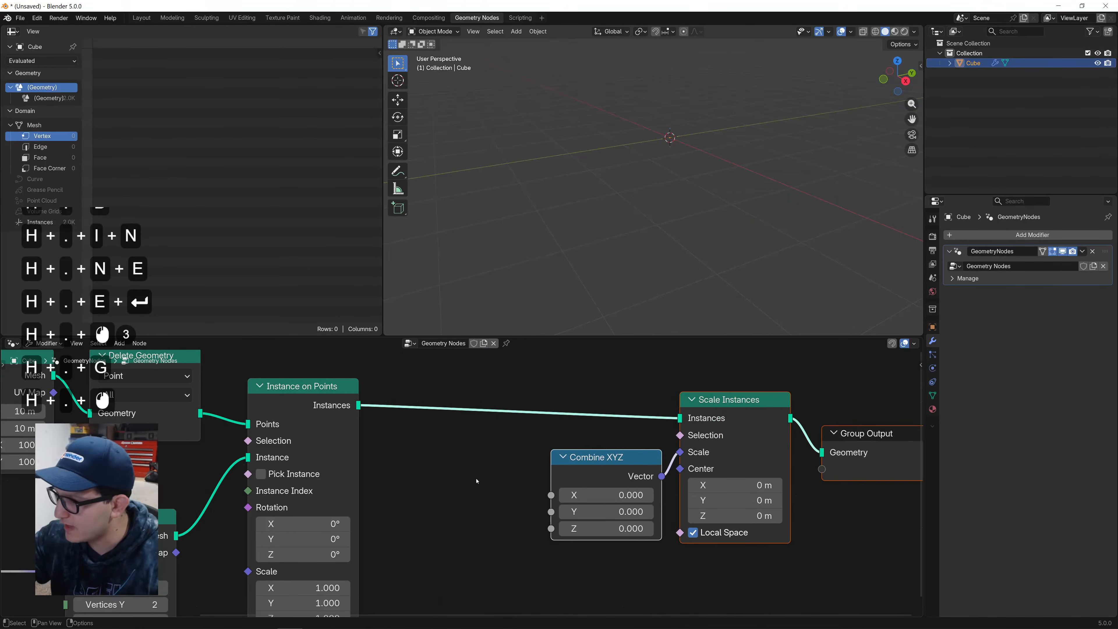
click(477, 482)
middle_drag(484, 484, 506, 452)
key(shift+a)
text(rand)
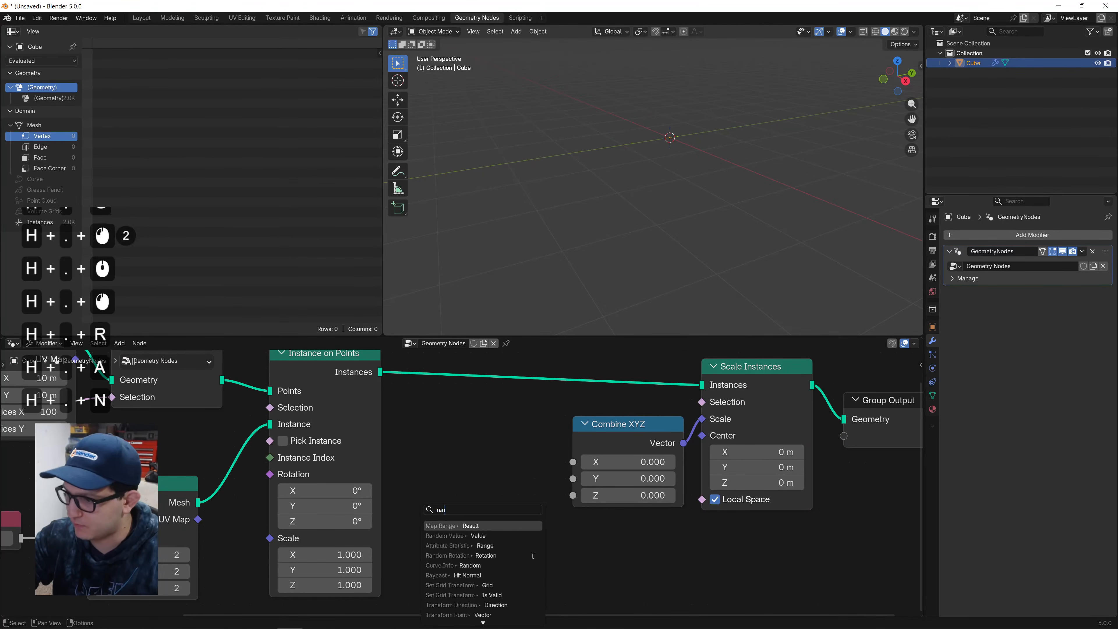
key(Return)
click(532, 555)
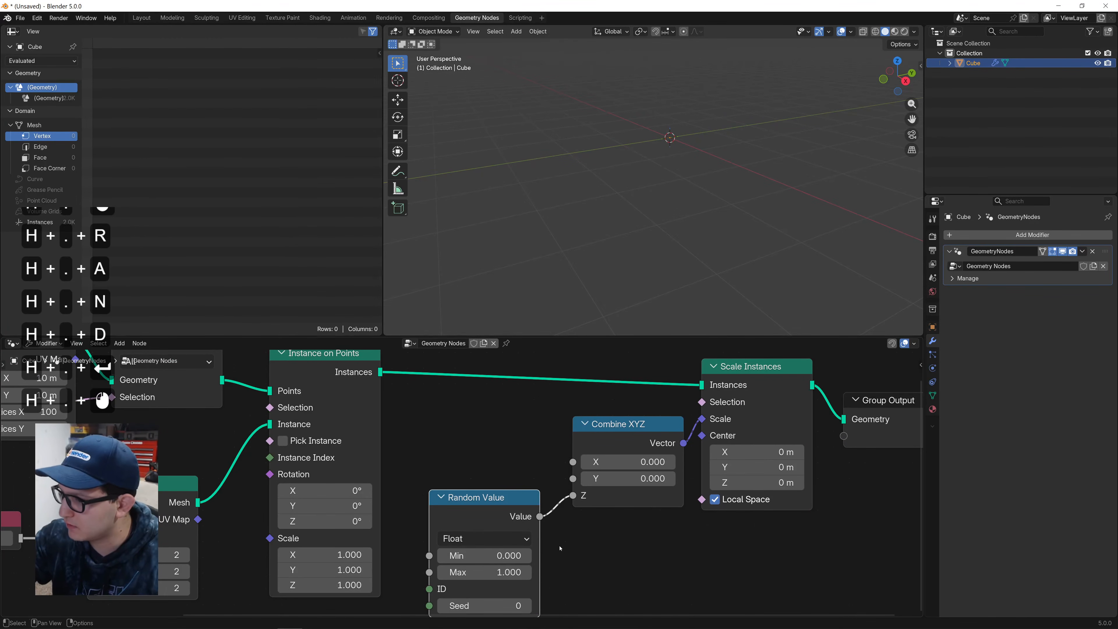
Set the Combine XYZ node's X and Y values to 1 each.
middle_drag(563, 538, 552, 517)
click(616, 440)
text(1)
click(621, 467)
click(624, 469)
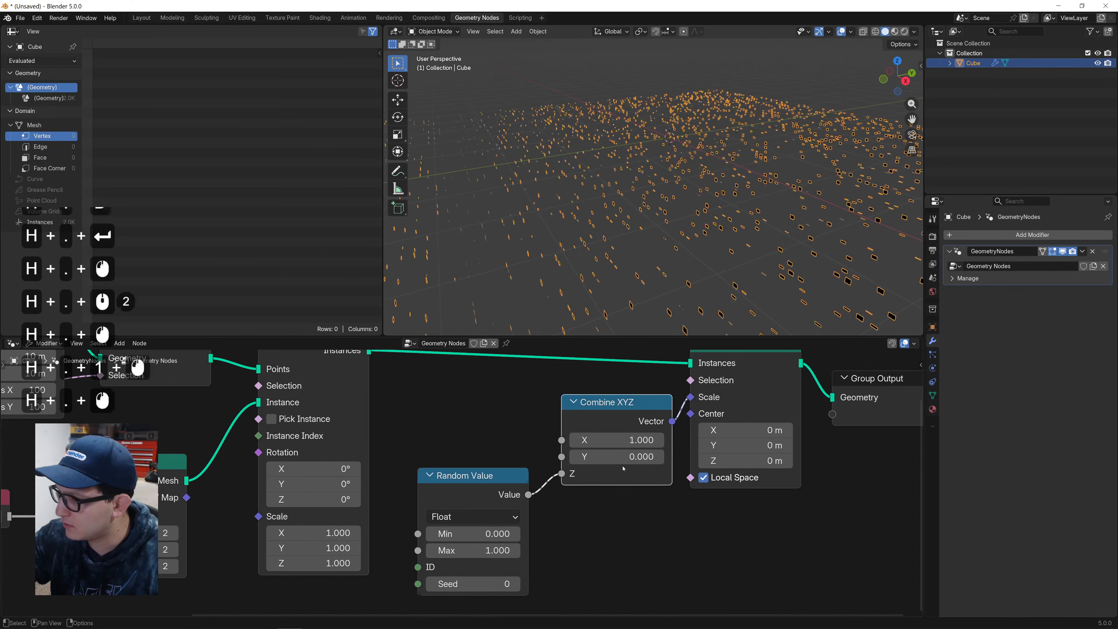
key(1)
click(622, 458)
text(1)
Raise the Float Random Value node's Max to about 8.6 and widen the 3D viewport over the spreadsheet.
drag(471, 551, 505, 551)
middle_drag(699, 212, 659, 118)
drag(383, 108, 16, 110)
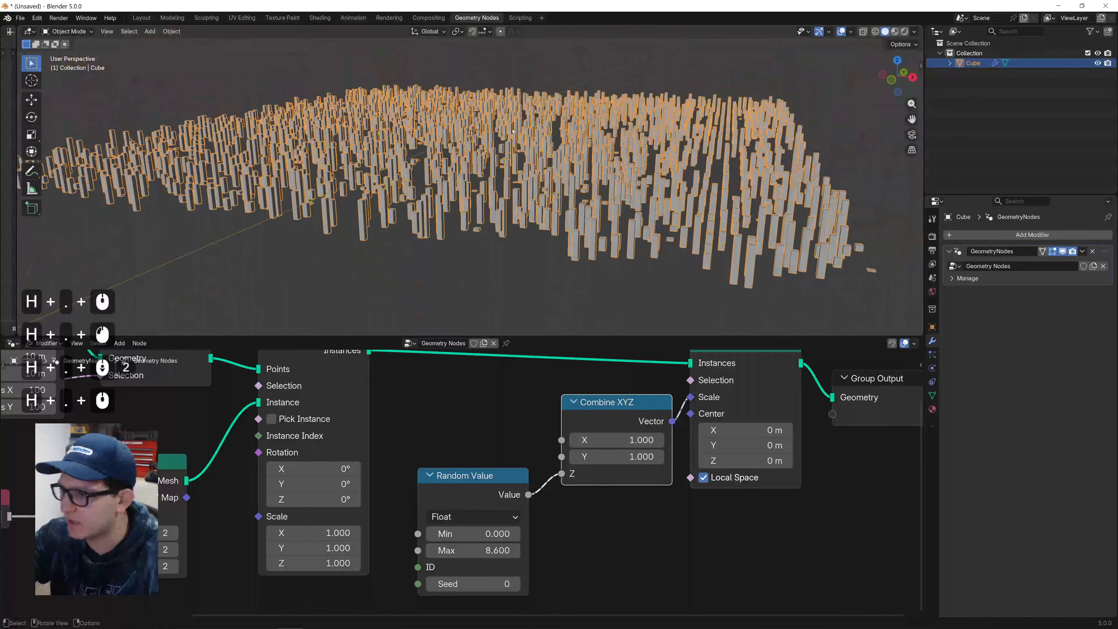
Set the Grid node's Vertices X and Vertices Y to 30 each.
middle_drag(361, 393, 633, 441)
click(278, 457)
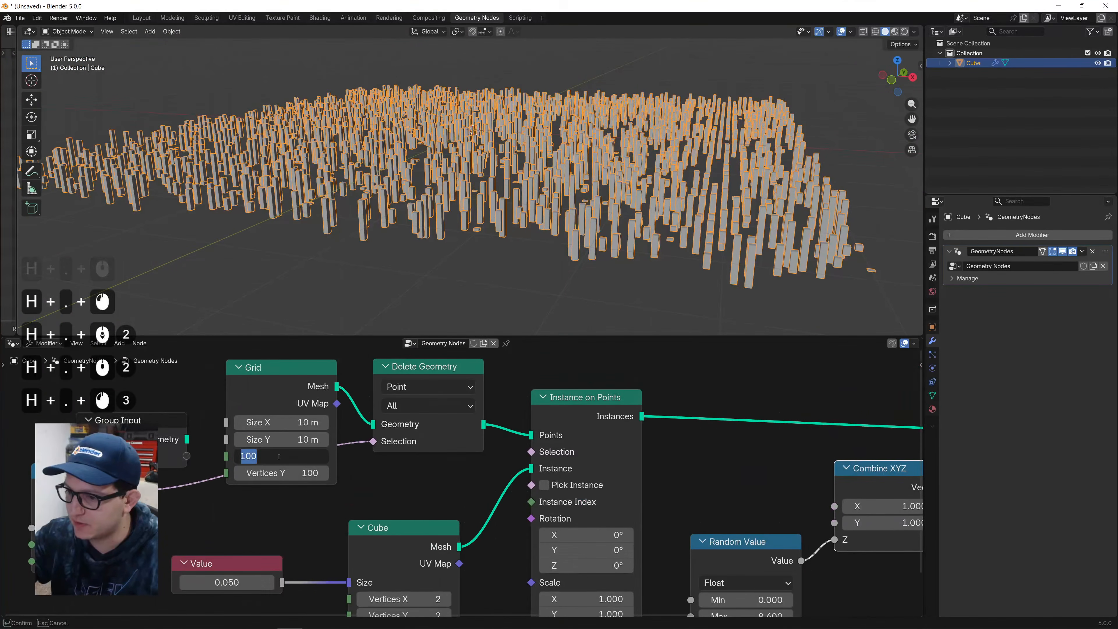
text(30)
key(Tab)
text(30)
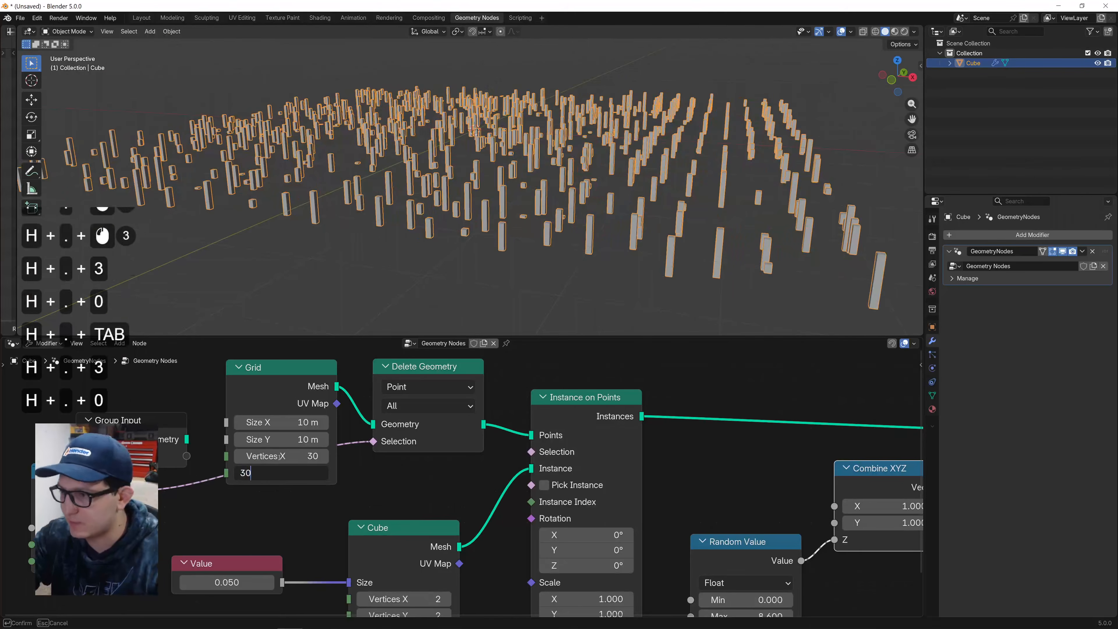
key(Return)
Shrink the grid by setting its Size X and Size Y to 3 m each.
click(282, 422)
text(3)
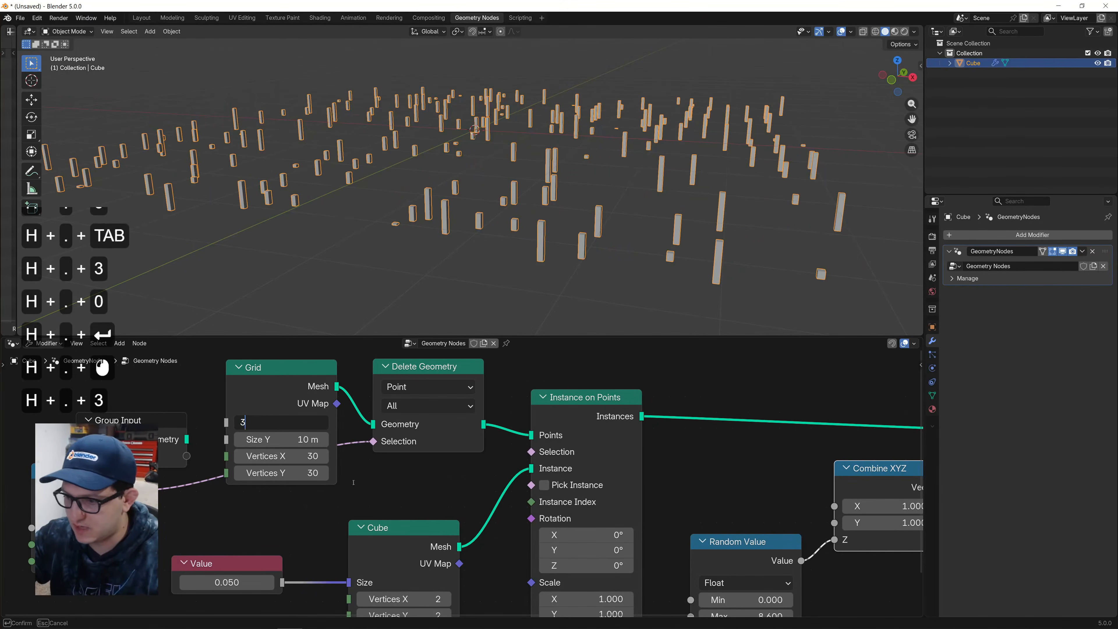
double_click(282, 439)
text(3)
click(532, 250)
Add a UV sphere to the scene at the centre of the pillar field.
middle_drag(531, 249, 519, 168)
scroll(519, 169, up, 2)
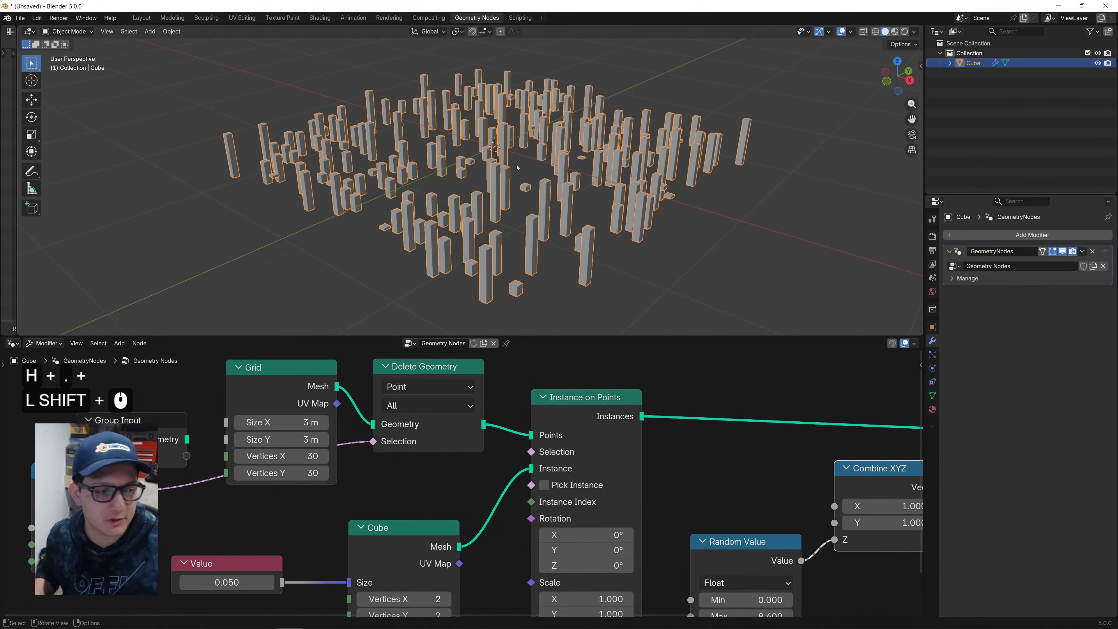
scroll(438, 105, down, 2)
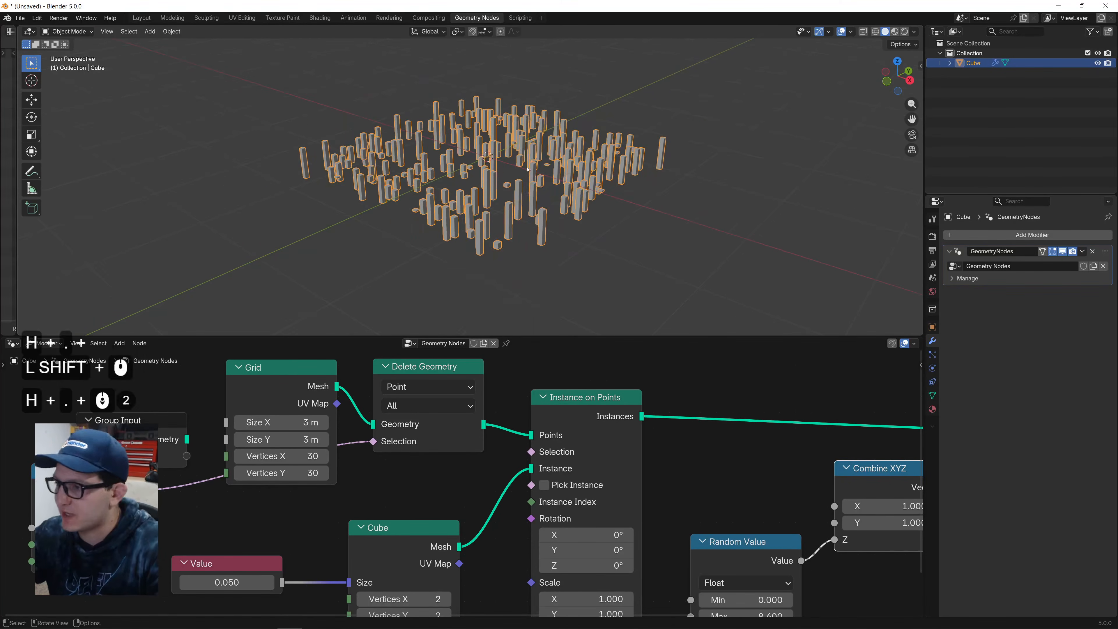
key(shift+a)
text(s)
key(Return)
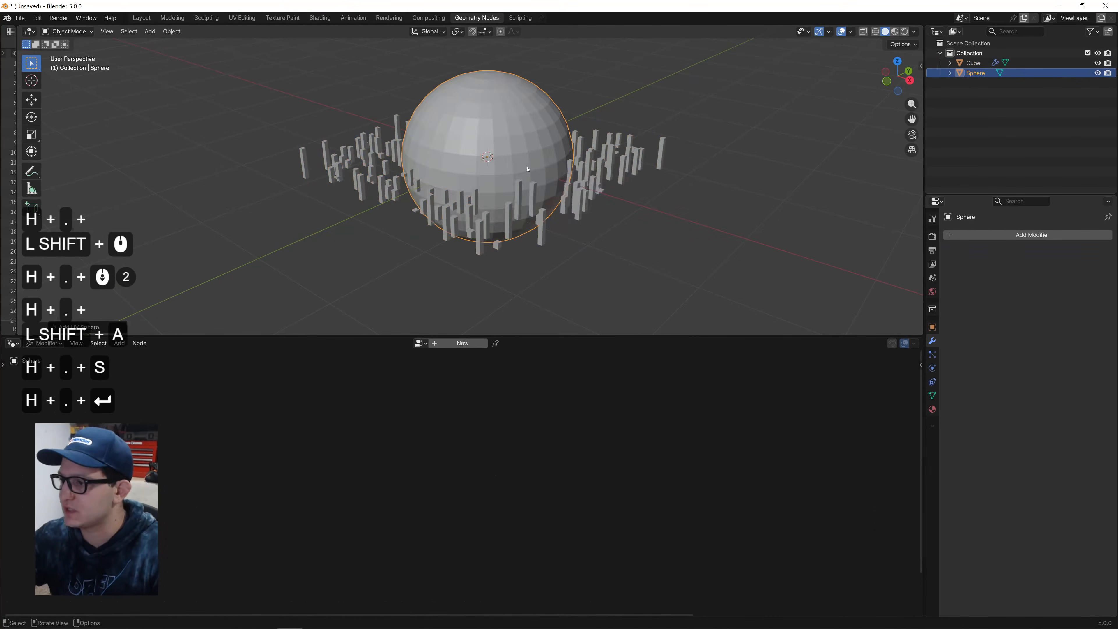
Scale the sphere down and move it above the edge of the pillar field.
middle_drag(541, 177, 529, 167)
key(s)
click(500, 159)
key(g)
click(370, 117)
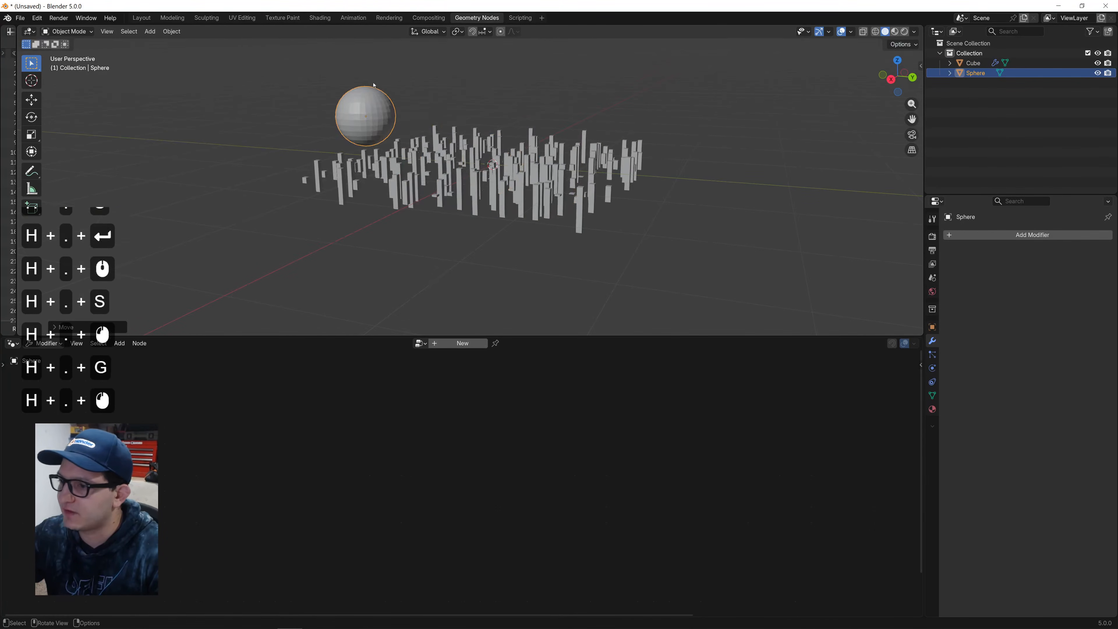
Select the pillar field and bring the Sphere object into its node tree as an Object Info node.
middle_drag(370, 116, 488, 173)
click(486, 175)
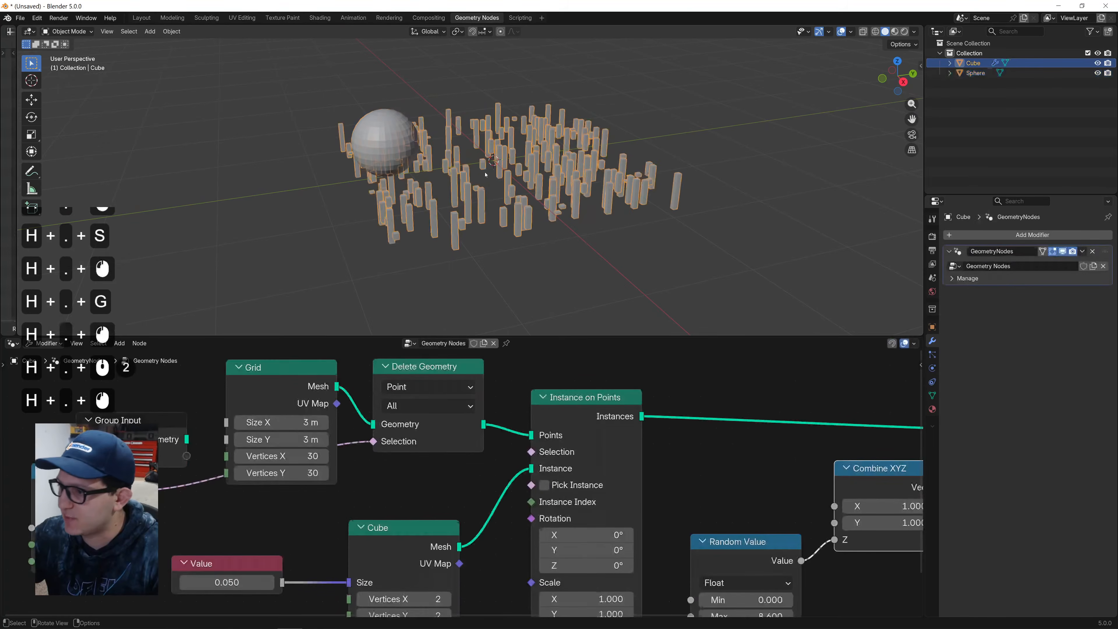
scroll(659, 432, down, 4)
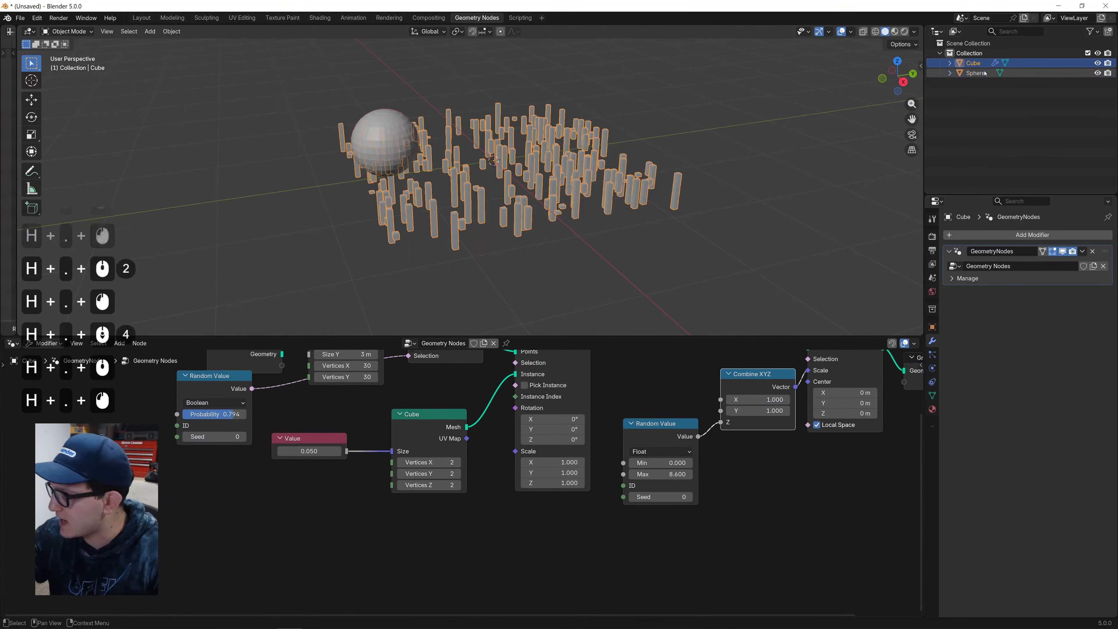
drag(975, 73, 293, 546)
Add a Geometry Proximity node fed by the Object Info Geometry output and place it beside that node.
scroll(521, 479, up, 3)
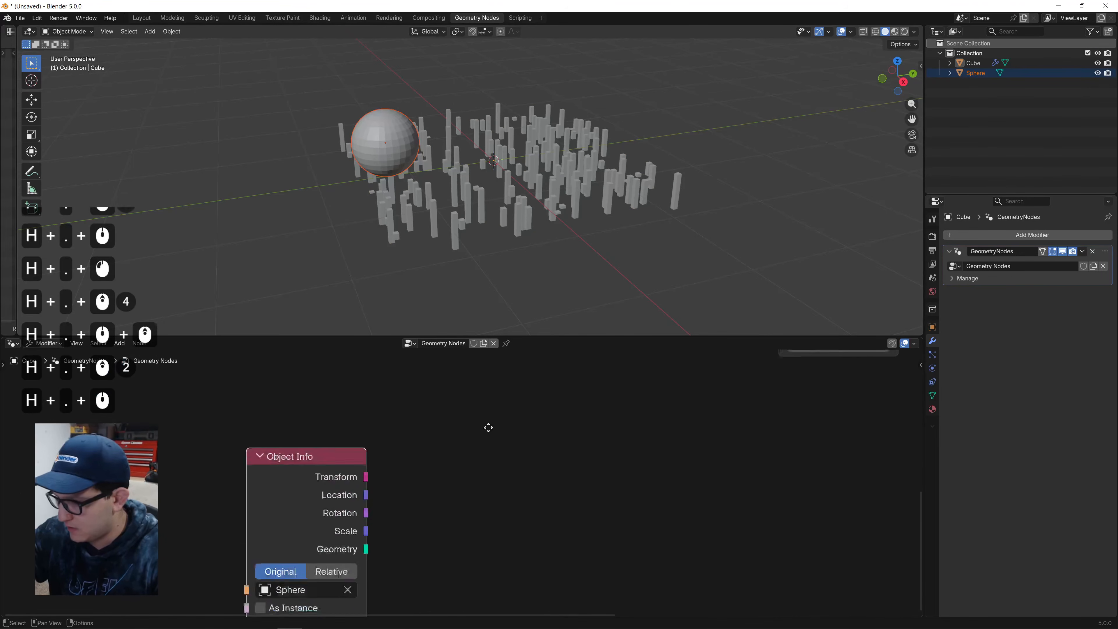
drag(358, 531, 425, 482)
text(prox)
key(Return)
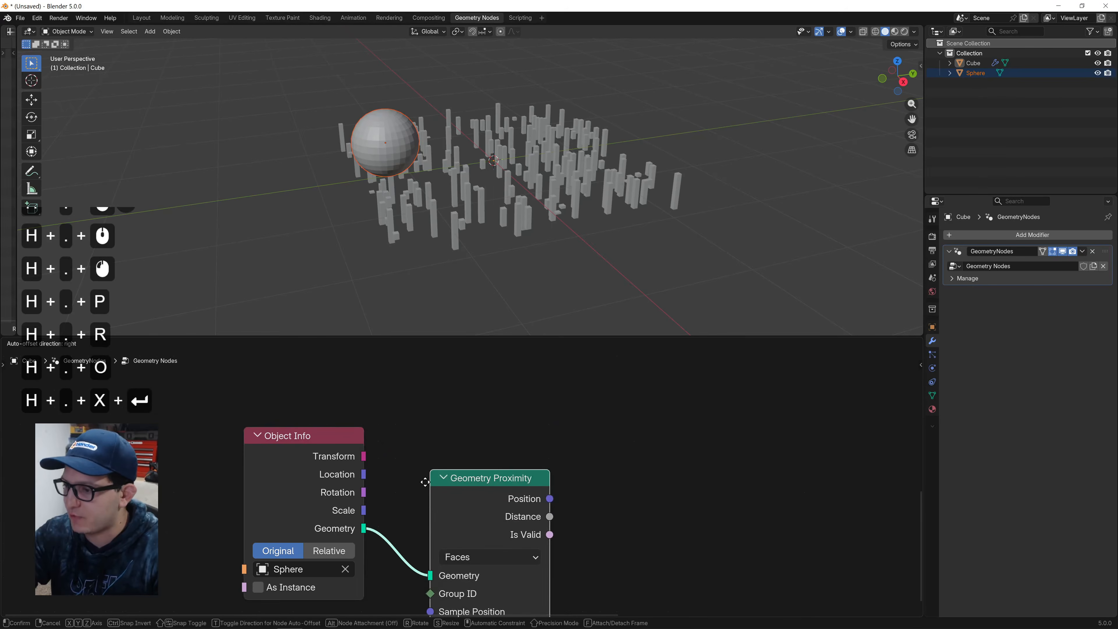
click(410, 445)
drag(410, 445, 398, 437)
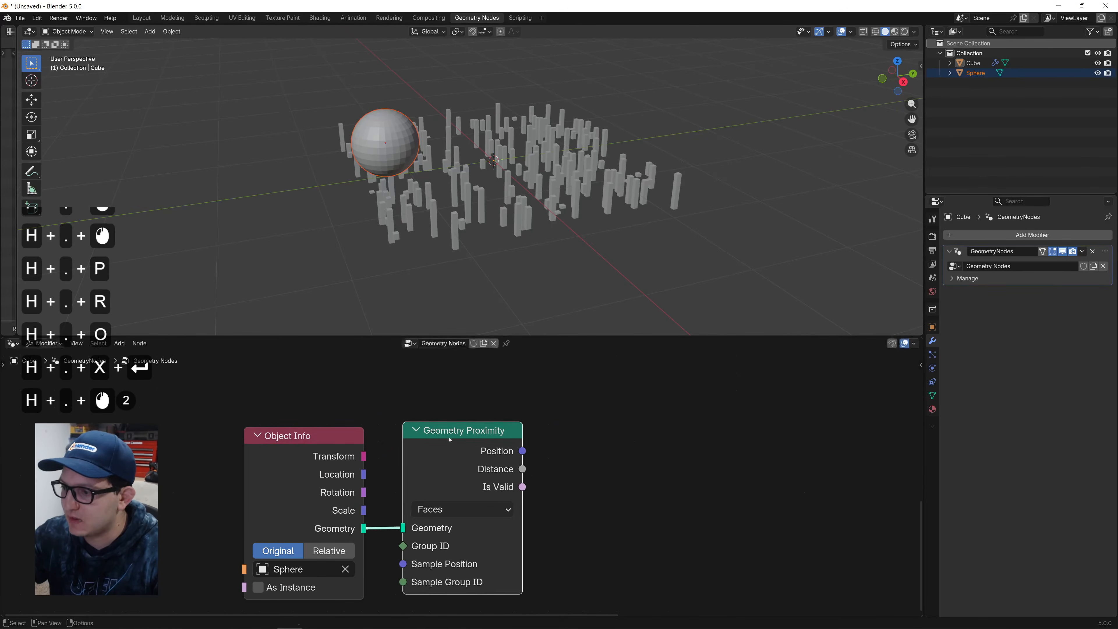
Connect the Geometry Proximity Distance to the float Random Value's Max and dissolve Random Value so Distance feeds Combine XYZ's Z.
scroll(544, 444, down, 3)
middle_drag(544, 443, 336, 584)
drag(337, 584, 677, 480)
drag(657, 384, 658, 383)
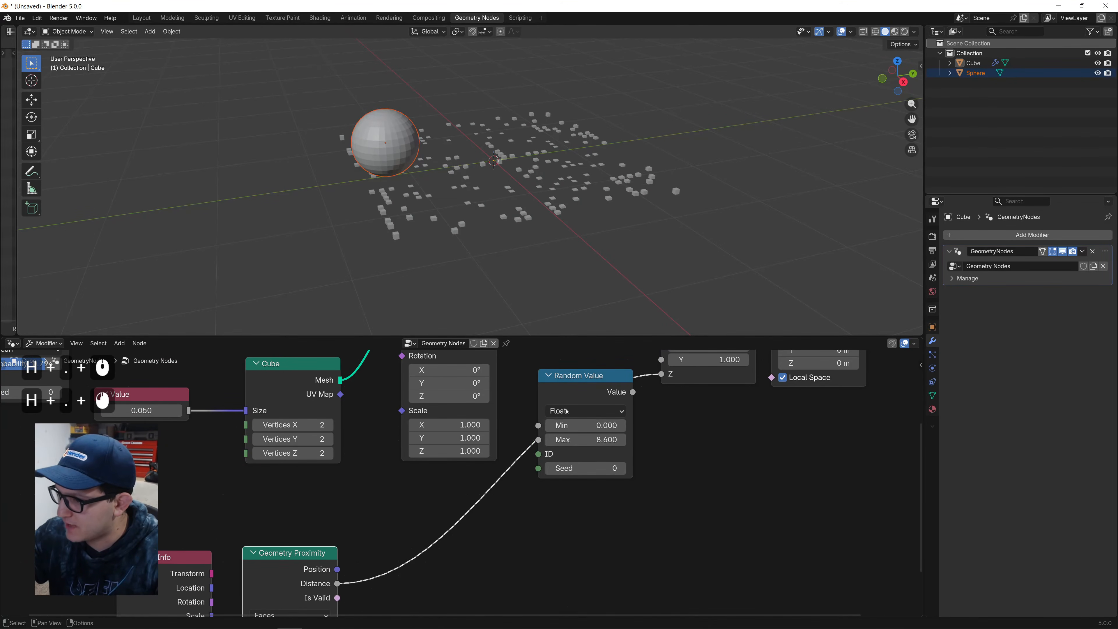
key(ctrl+x)
Insert a Map Range node between Geometry Proximity's Distance and Combine XYZ's Z, and move Geometry Proximity closer to it.
key(shift+a)
text(map ra)
key(Return)
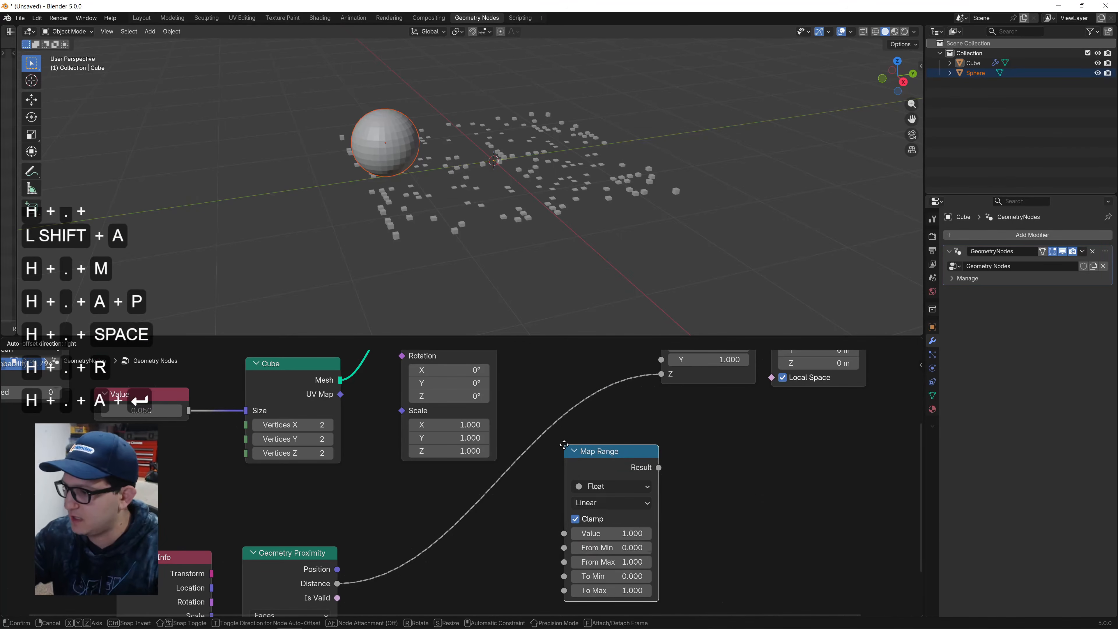
click(513, 450)
drag(325, 552, 401, 531)
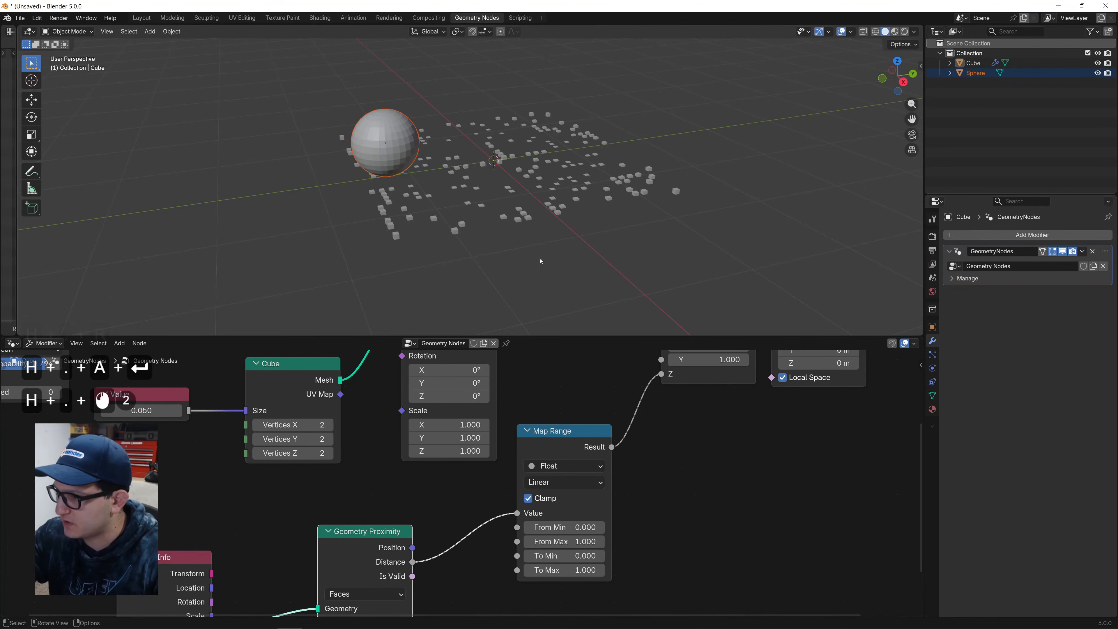
Set the Map Range node's From Max to 0.230.
middle_drag(681, 447, 596, 472)
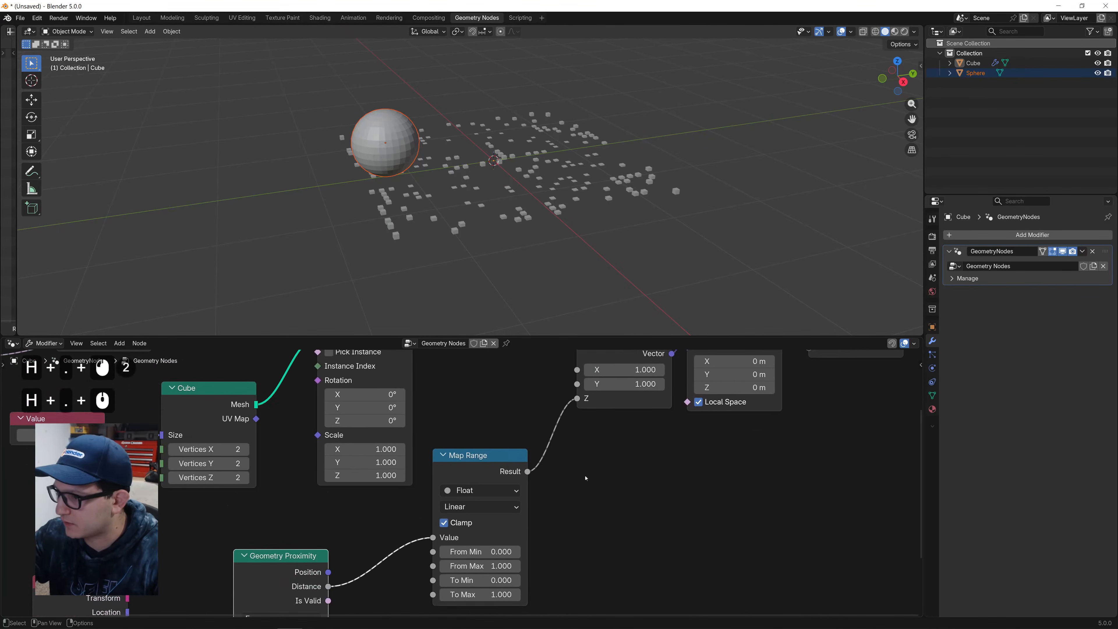
scroll(544, 525, up, 2)
middle_drag(540, 529, 559, 492)
mouse_move(501, 536)
shift+mouse_down()
mouse_move(528, 535)
mouse_move(475, 535)
mouse_move(524, 535)
shift+mouse_up()
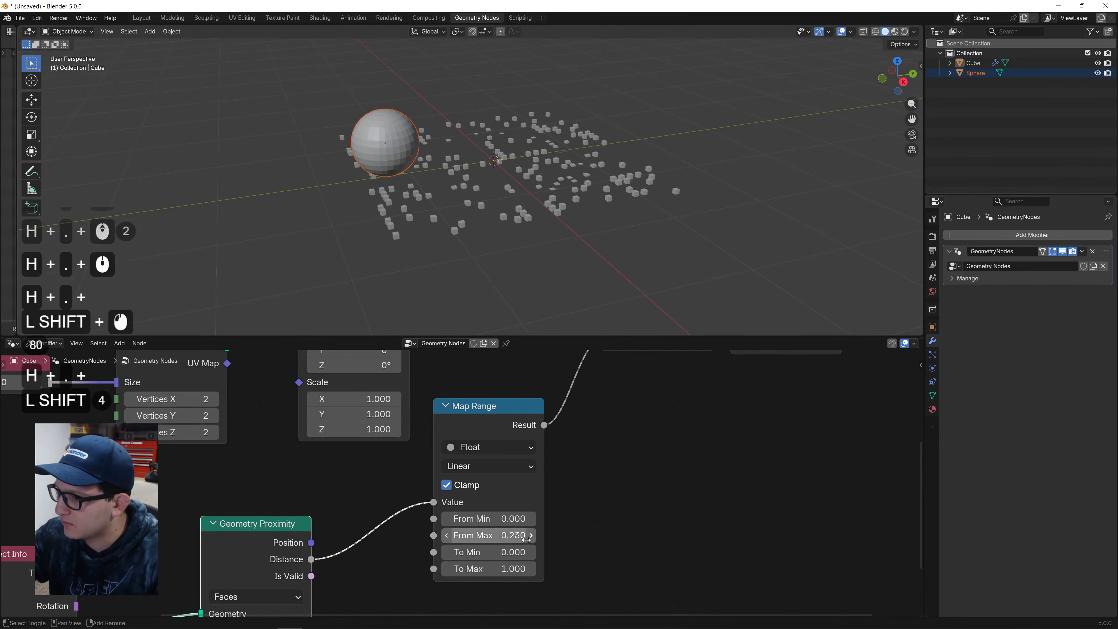
Remove the Delete Geometry node and connect the Grid's Mesh directly to the Points input of Instance on Points.
shift+middle_drag(591, 421, 622, 592)
shift+middle_drag(332, 478, 560, 519)
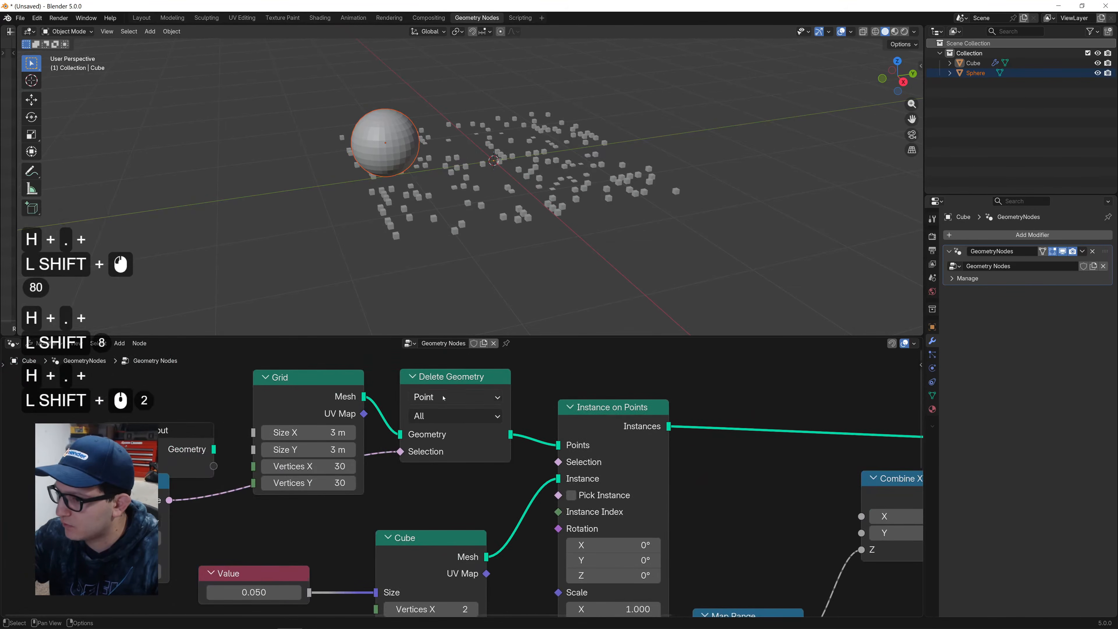
click(441, 378)
key(x)
drag(364, 397, 559, 445)
scroll(567, 273, up, 3)
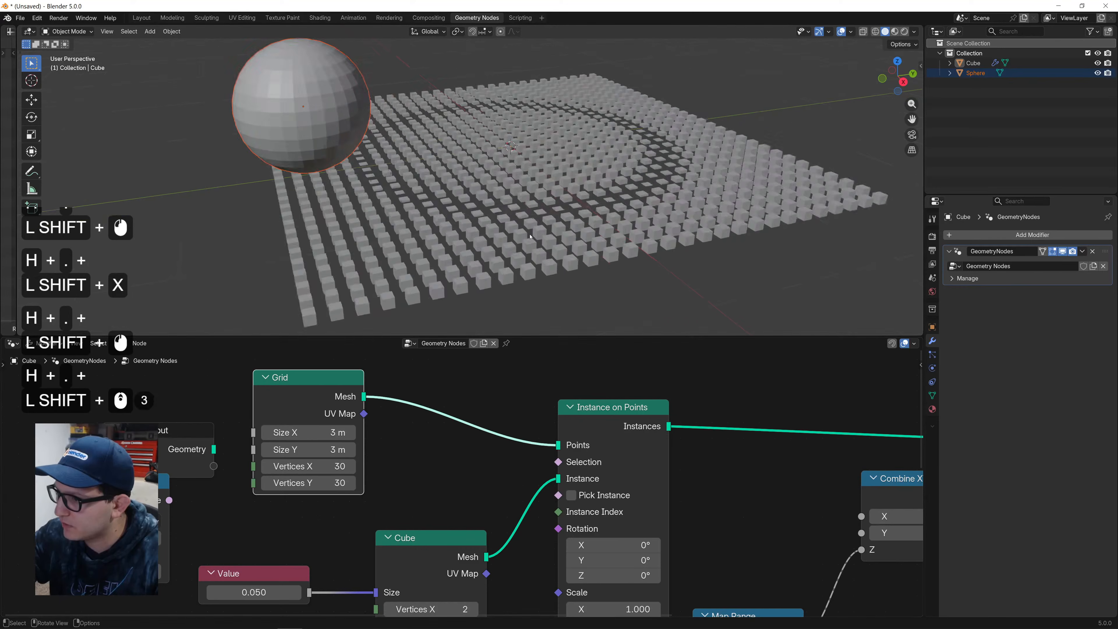
scroll(568, 273, down, 1)
Arrange the Geometry Proximity and Object Info nodes side by side and switch Object Info to Relative.
middle_drag(716, 506, 682, 388)
middle_drag(687, 559, 657, 412)
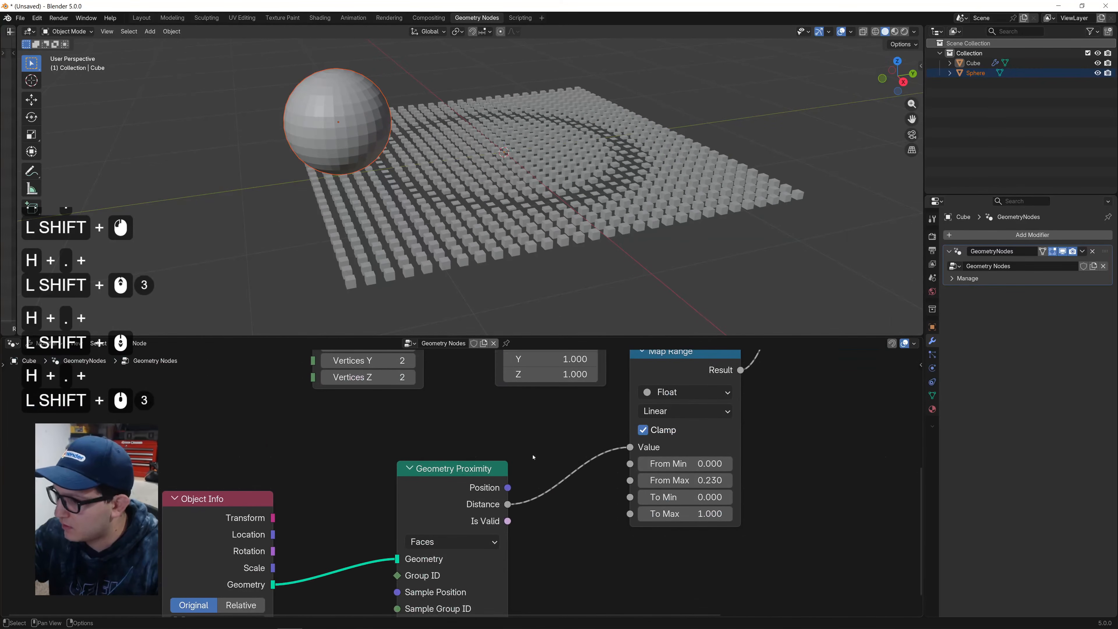
drag(452, 487, 457, 468)
drag(270, 502, 344, 460)
click(321, 560)
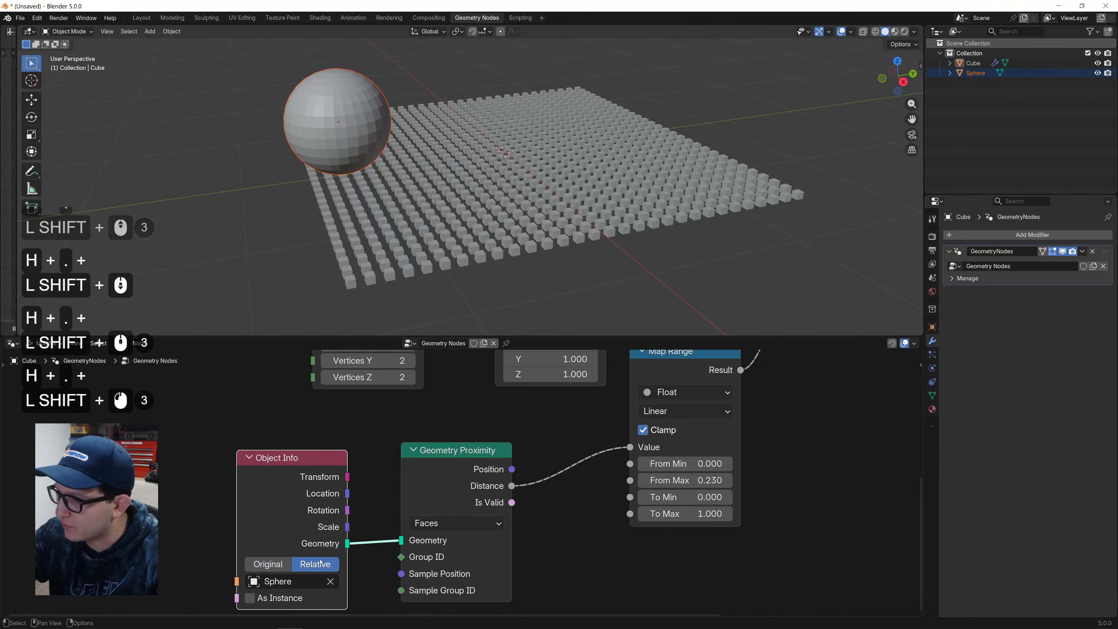
Turn off Clamp on the Map Range node.
middle_drag(458, 145, 435, 110)
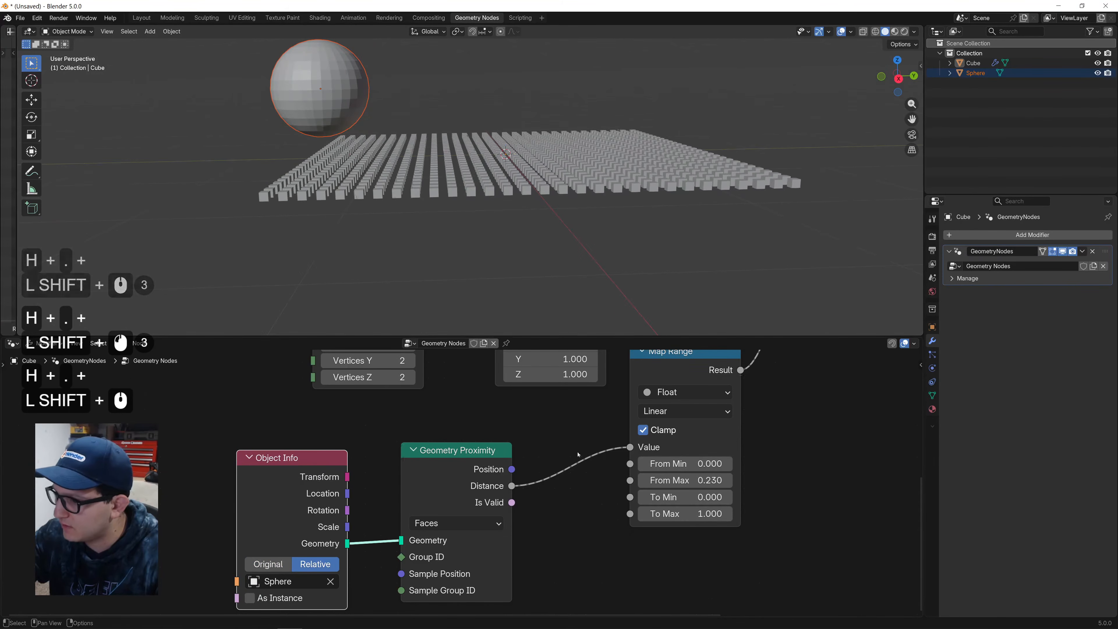
middle_drag(630, 430, 589, 413)
click(602, 415)
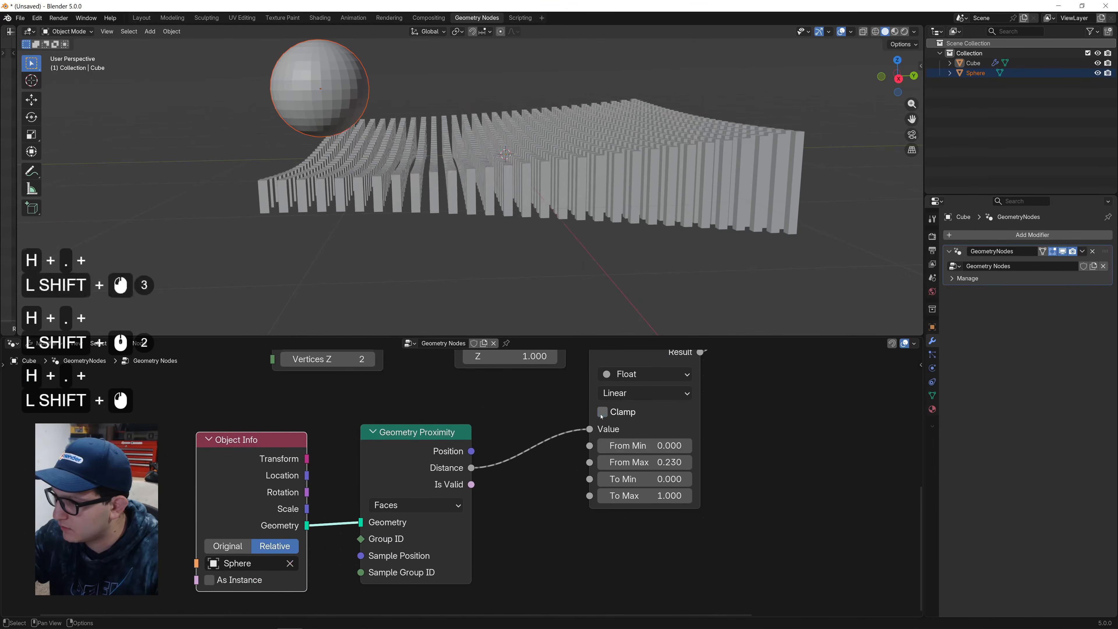
Move the sphere closer to the pillar field to test how the pillar heights react.
scroll(484, 247, down, 1)
middle_drag(484, 247, 460, 260)
click(366, 98)
key(g)
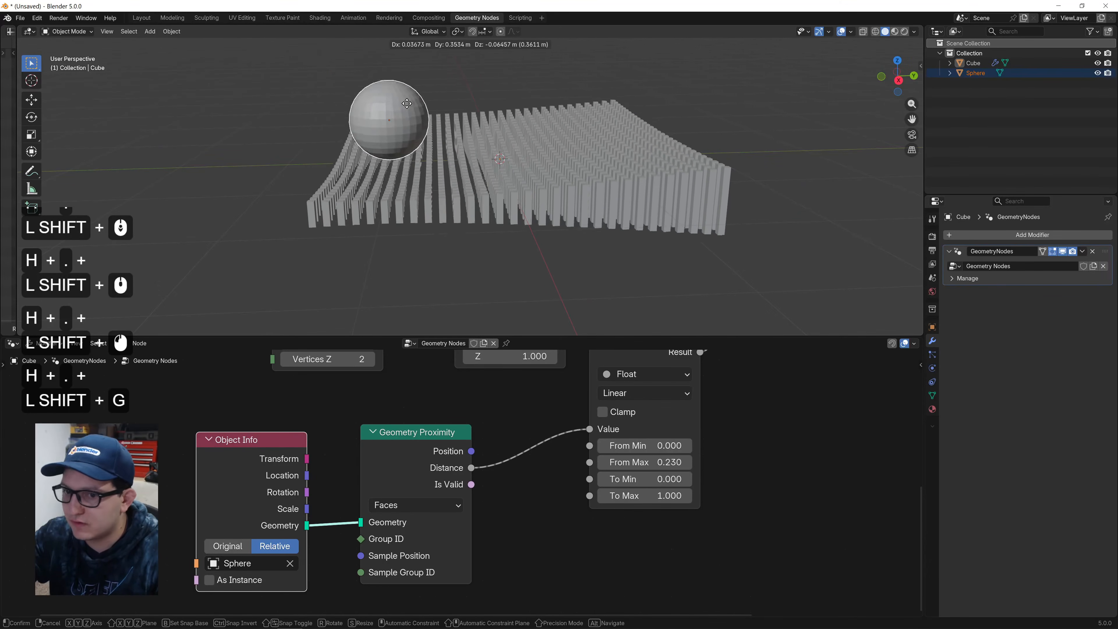
click(377, 106)
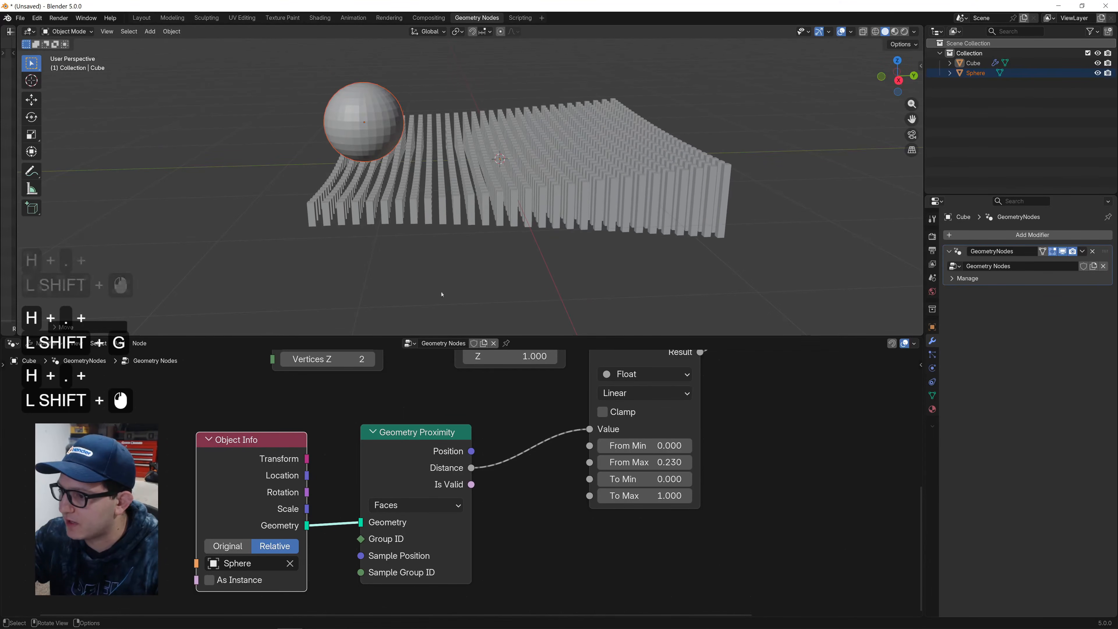
Compare the Map Range with Clamp on and off, leave it off, and set From Max to -0.090.
click(262, 545)
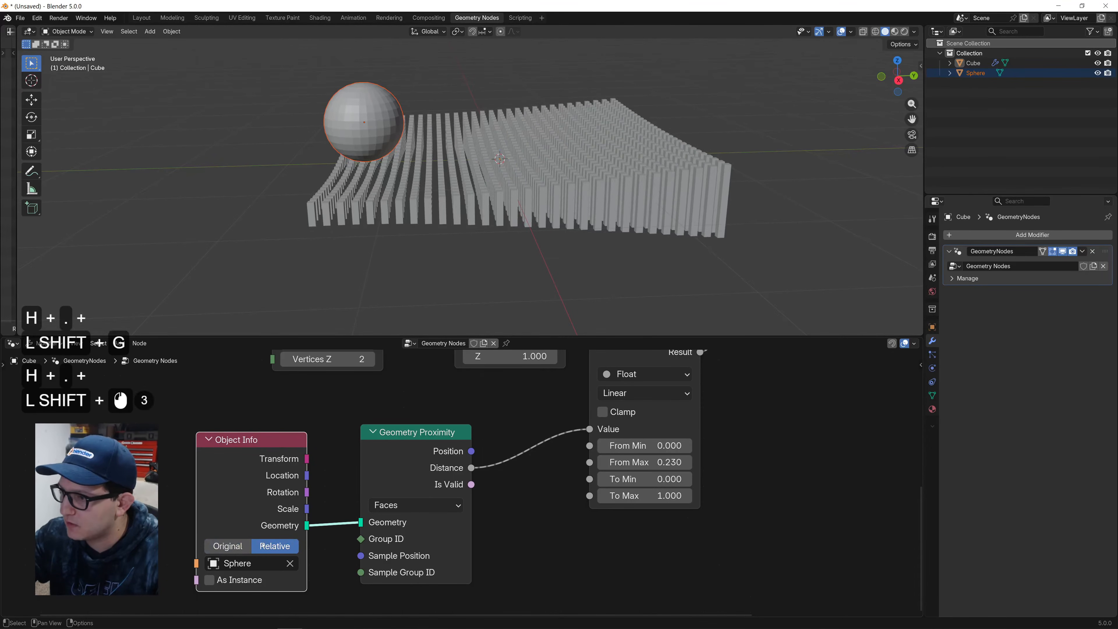
click(602, 411)
click(602, 412)
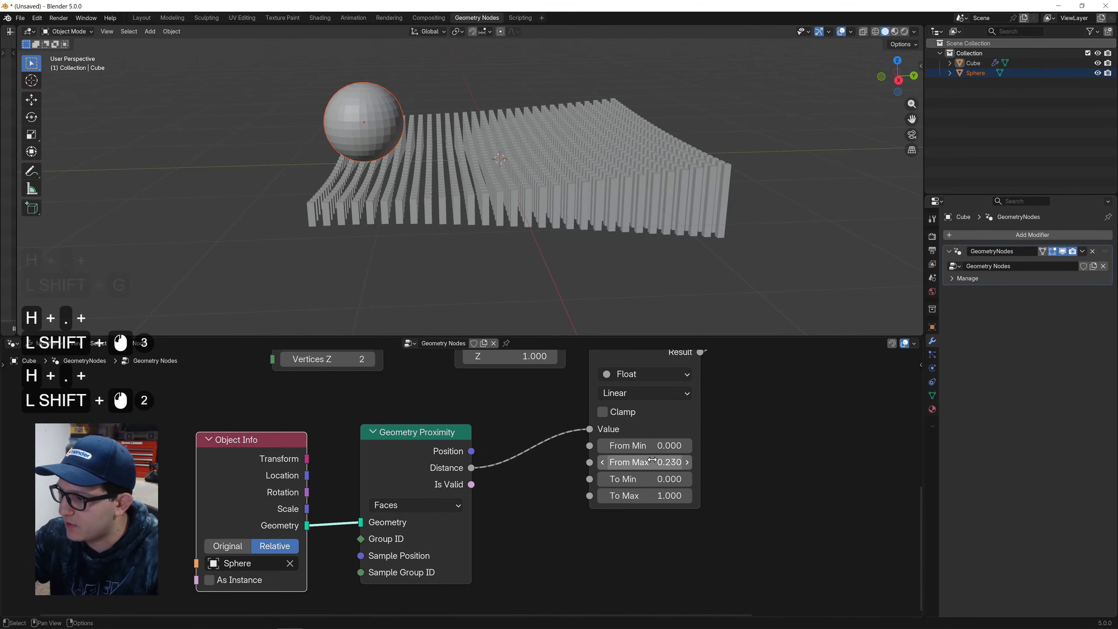
mouse_move(643, 462)
mouse_down()
mouse_move(704, 462)
mouse_move(632, 462)
mouse_up()
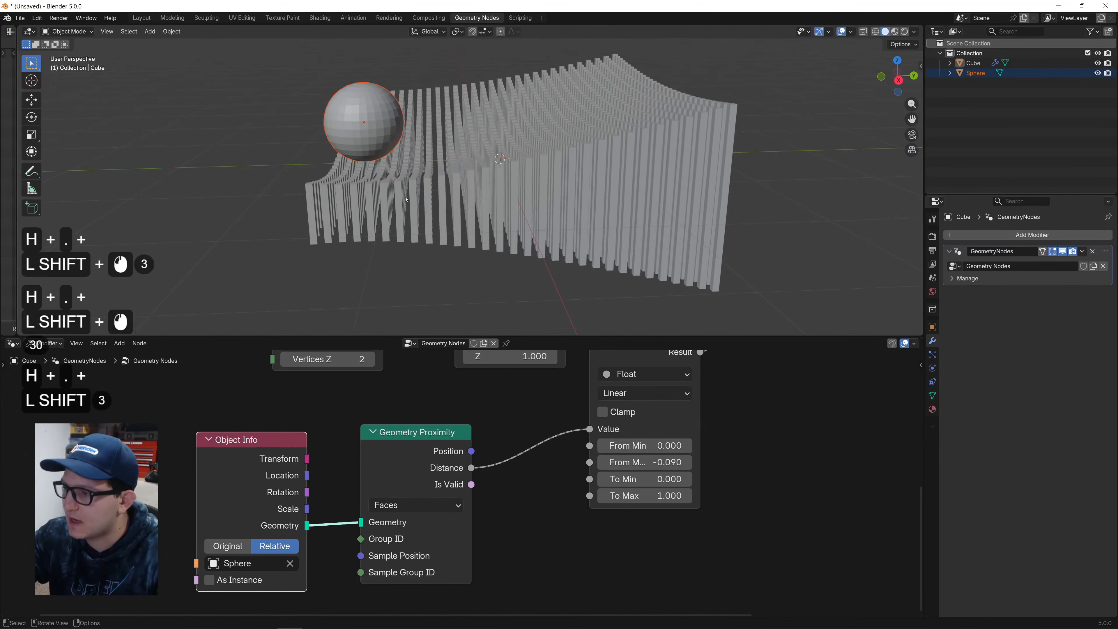
Reposition the sphere over the side edge of the pillar field, testing the height response from another angle.
middle_drag(410, 238, 391, 268)
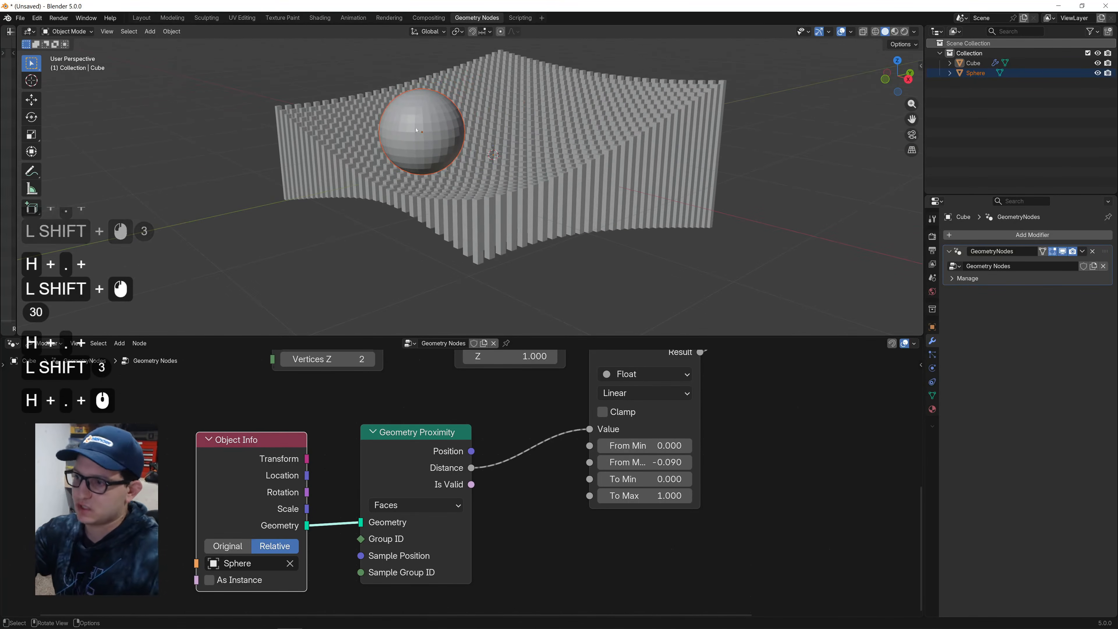
middle_drag(434, 138, 401, 132)
click(418, 154)
key(g)
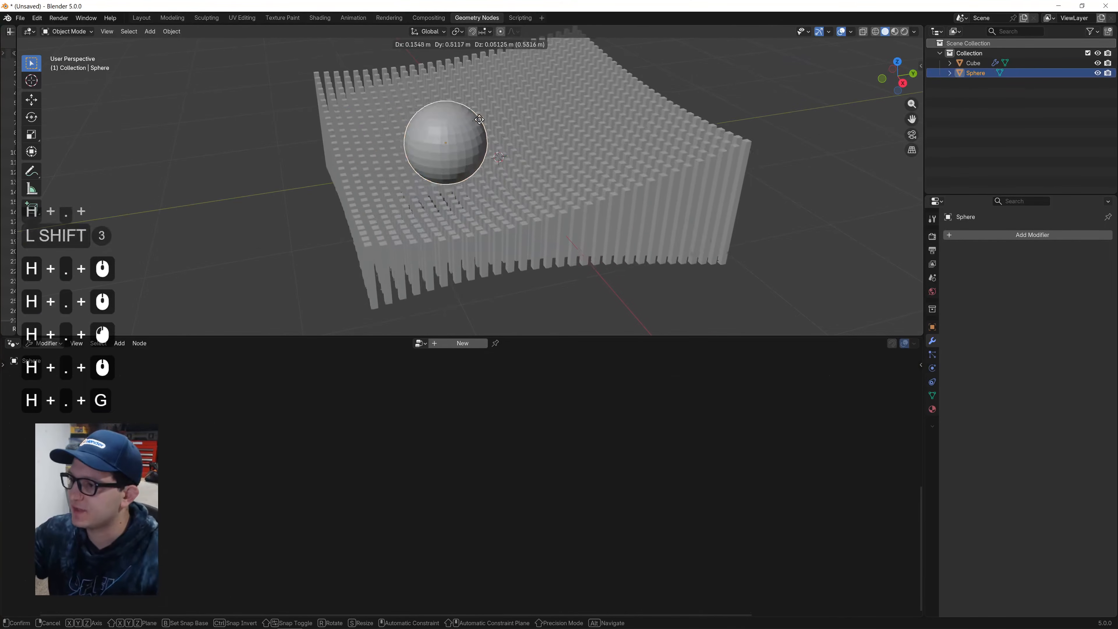
click(435, 141)
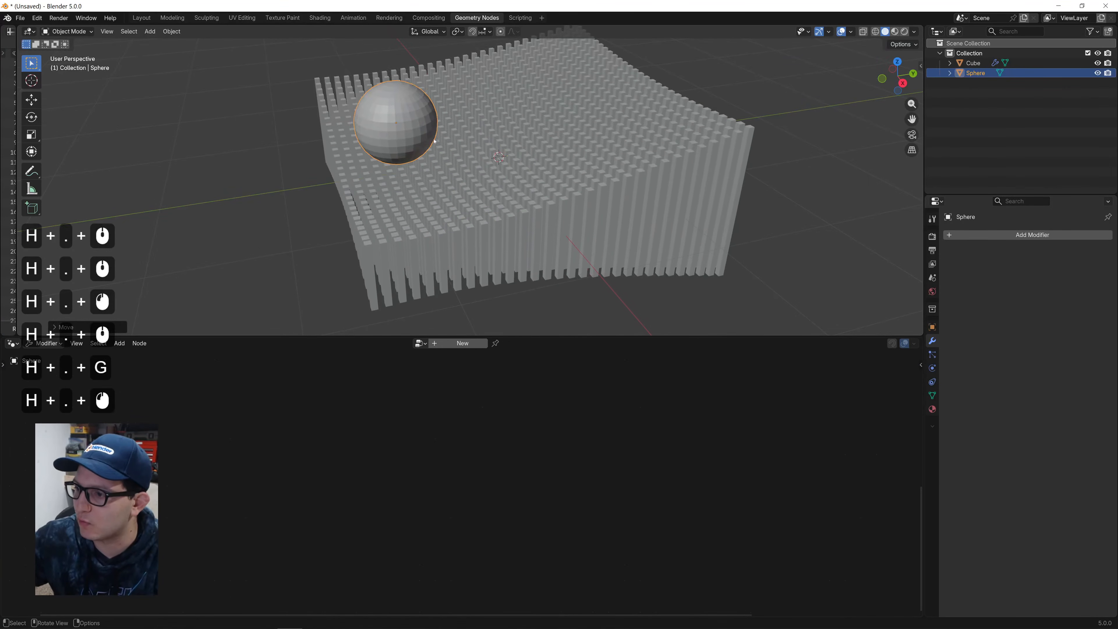
In the pillar field's node tree, move Group Input aside and delete the unused Boolean Random Value node.
click(517, 251)
middle_drag(507, 420, 554, 567)
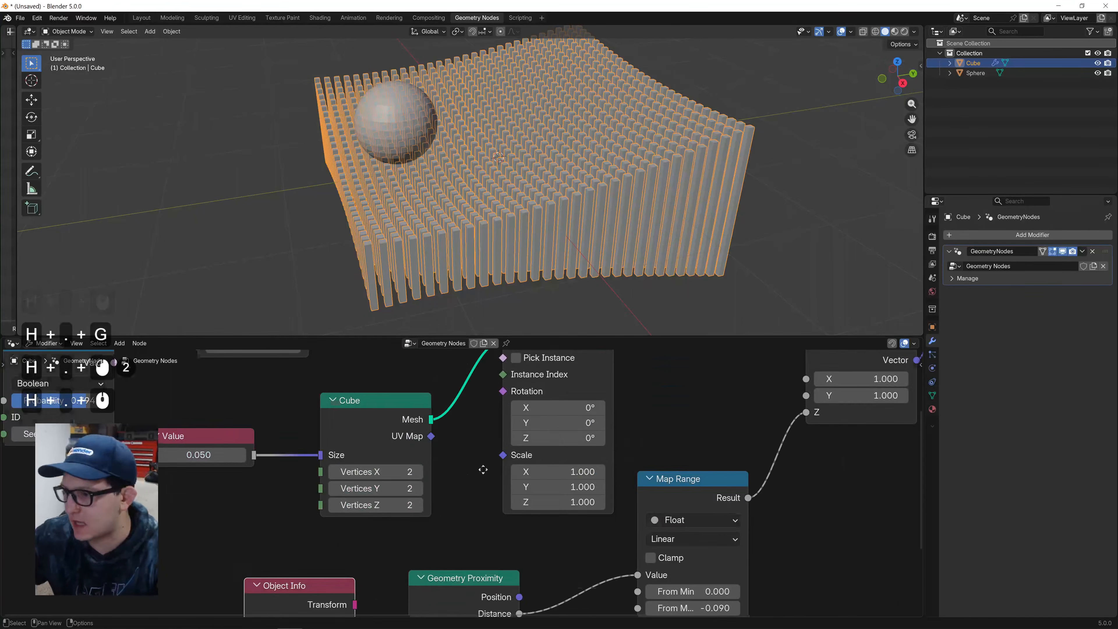
middle_drag(451, 407, 535, 495)
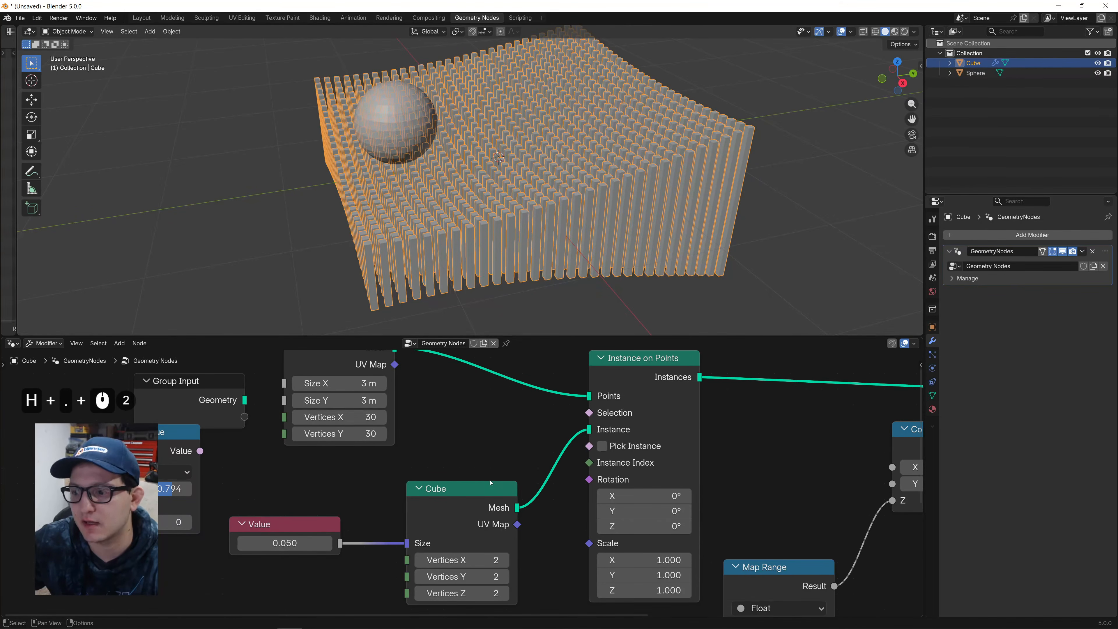
click(193, 401)
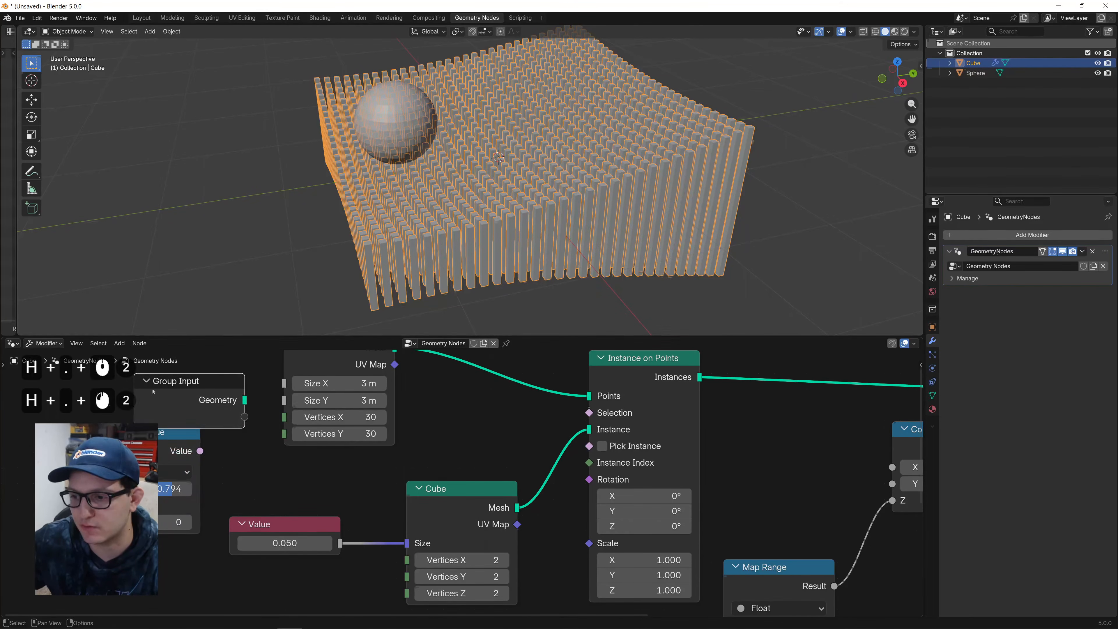
drag(188, 403, 136, 401)
click(176, 434)
key(x)
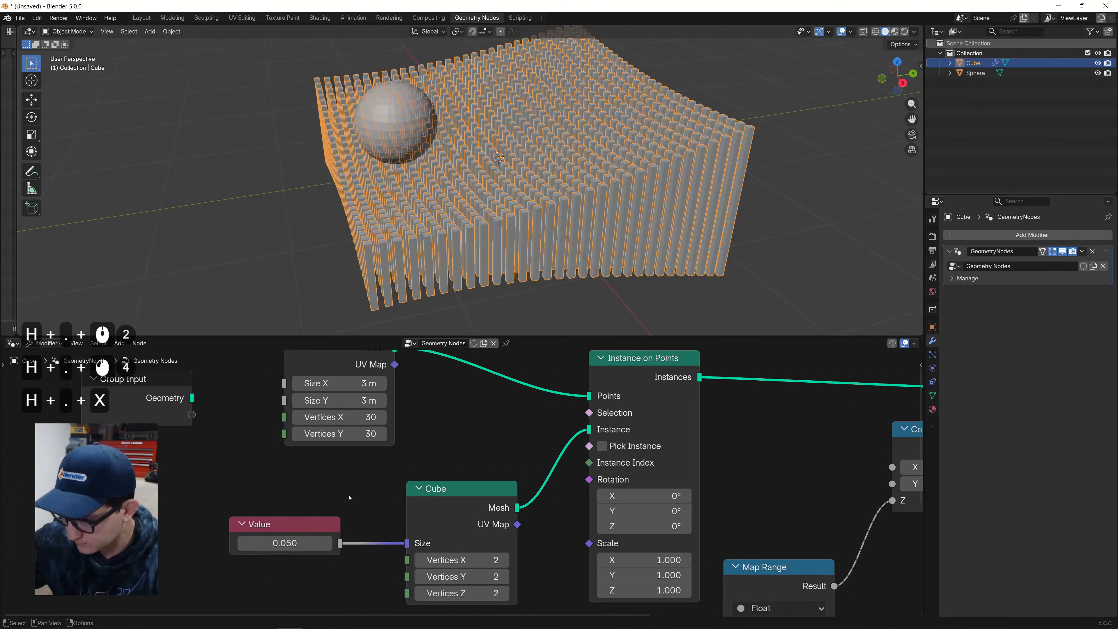
Shift the Value and Cube nodes away from Instance on Points to make room between them.
middle_drag(432, 540, 365, 499)
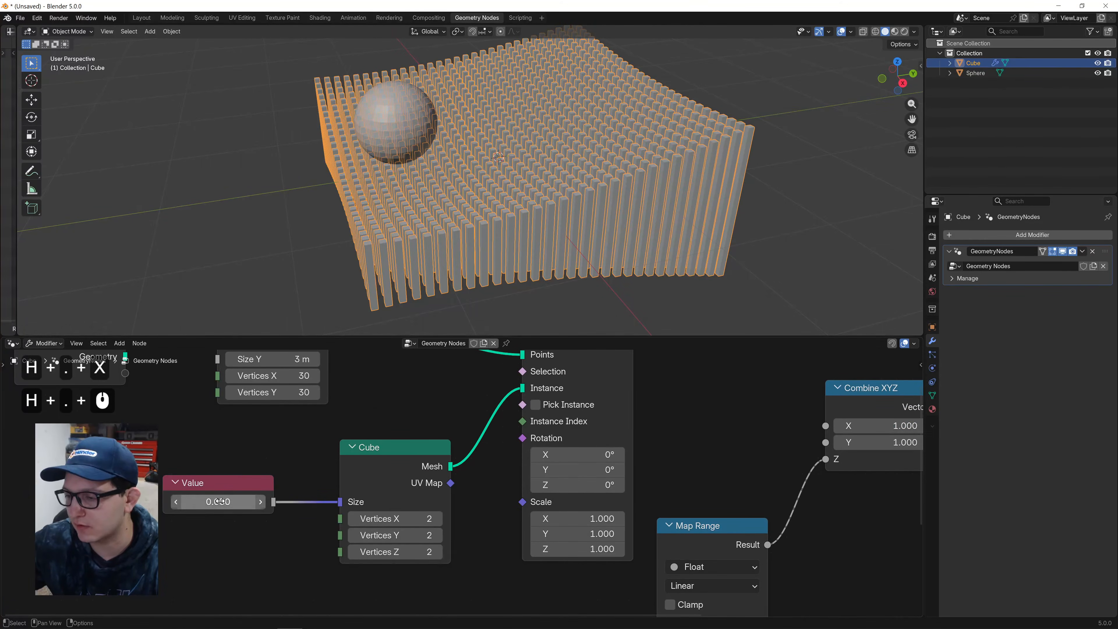
drag(197, 465, 409, 523)
key(g)
click(306, 532)
Insert a Set Position node between the Cube's Mesh output and the Instance input of Instance on Points.
key(shift+a)
text(d)
key(BackSpace)
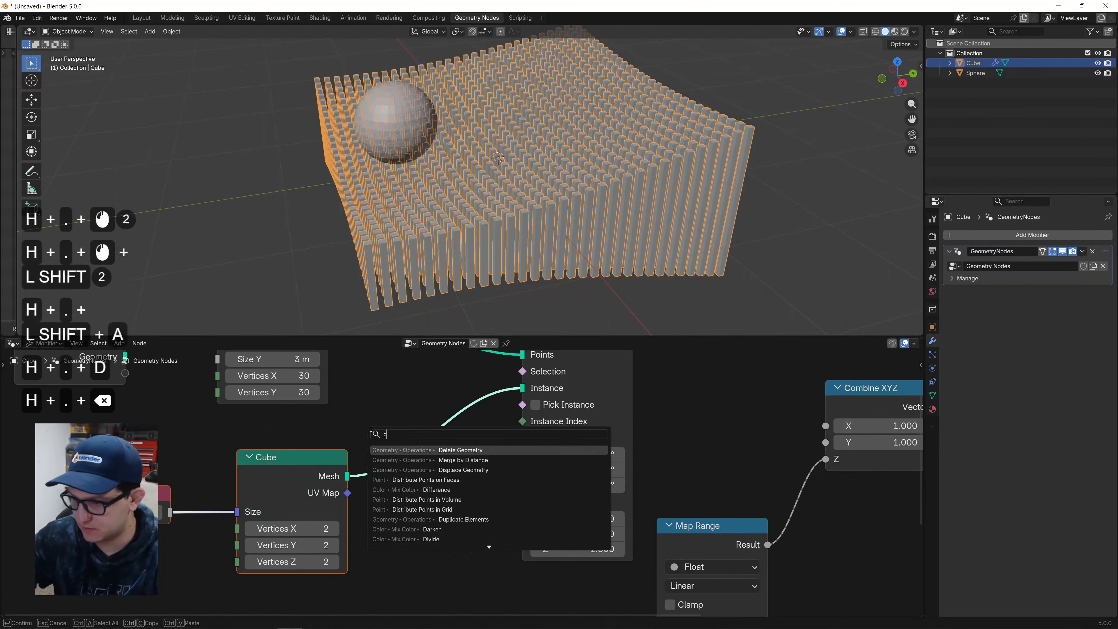
text(set [)
key(BackSpace)
text(p)
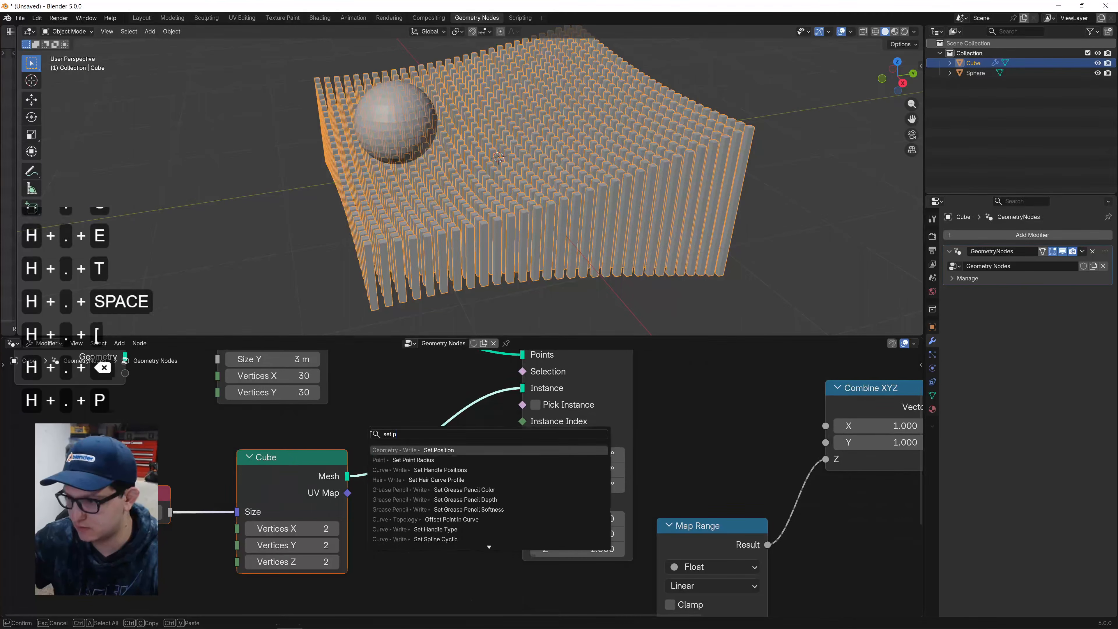
key(Return)
click(374, 434)
Try Set Position Z offsets of -0.07 m and 0.05 m in the right orthographic view, and settle on -0.03 m.
mouse_move(440, 552)
shift+mouse_down()
mouse_move(456, 551)
mouse_move(435, 552)
shift+mouse_up()
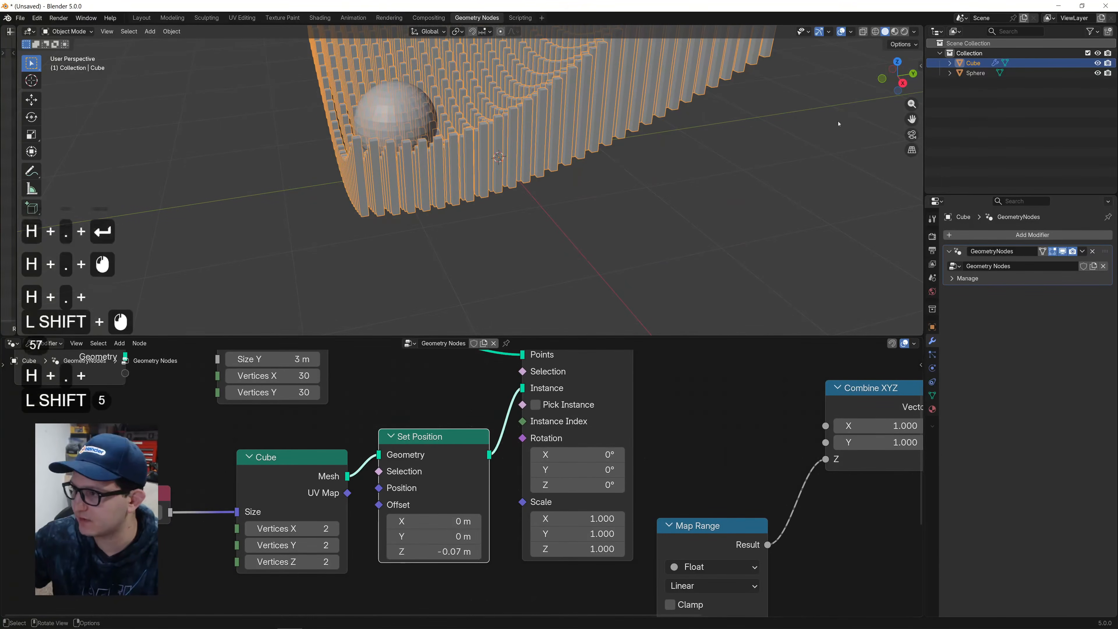
click(902, 83)
shift+middle_drag(495, 163, 501, 194)
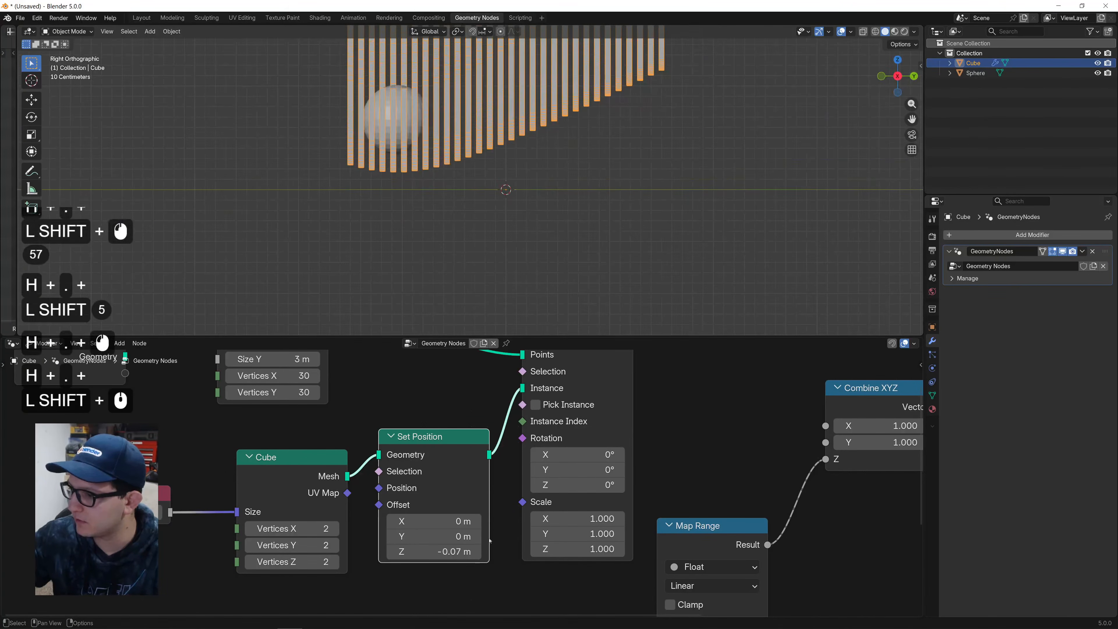
click(440, 556)
text(.05)
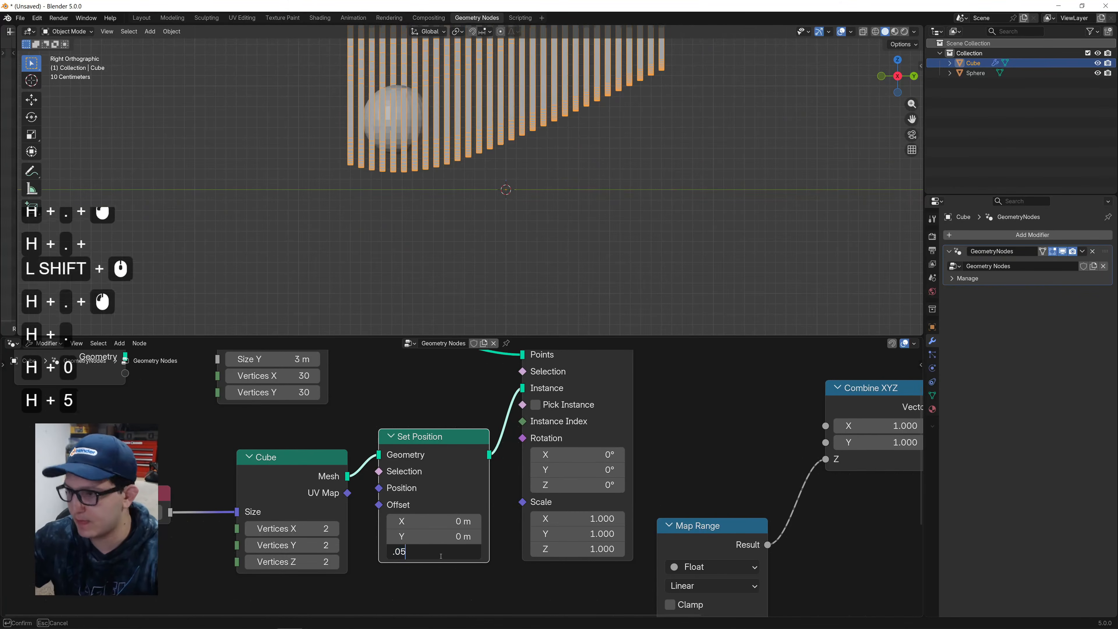
key(Return)
shift+drag(443, 551, 410, 552)
key(ctrl+z)
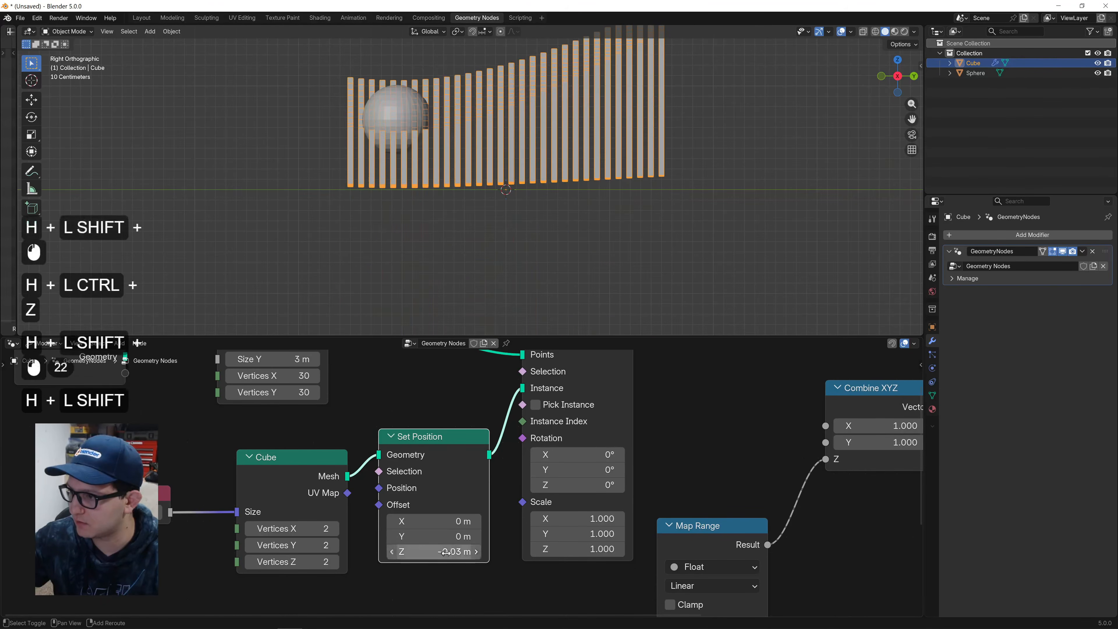
Orbit to view the whole pillar field and move the sphere around over it to test how the pillar heights respond.
middle_drag(561, 259, 591, 282)
scroll(572, 271, down, 1)
shift+middle_drag(487, 205, 473, 254)
scroll(474, 254, up, 1)
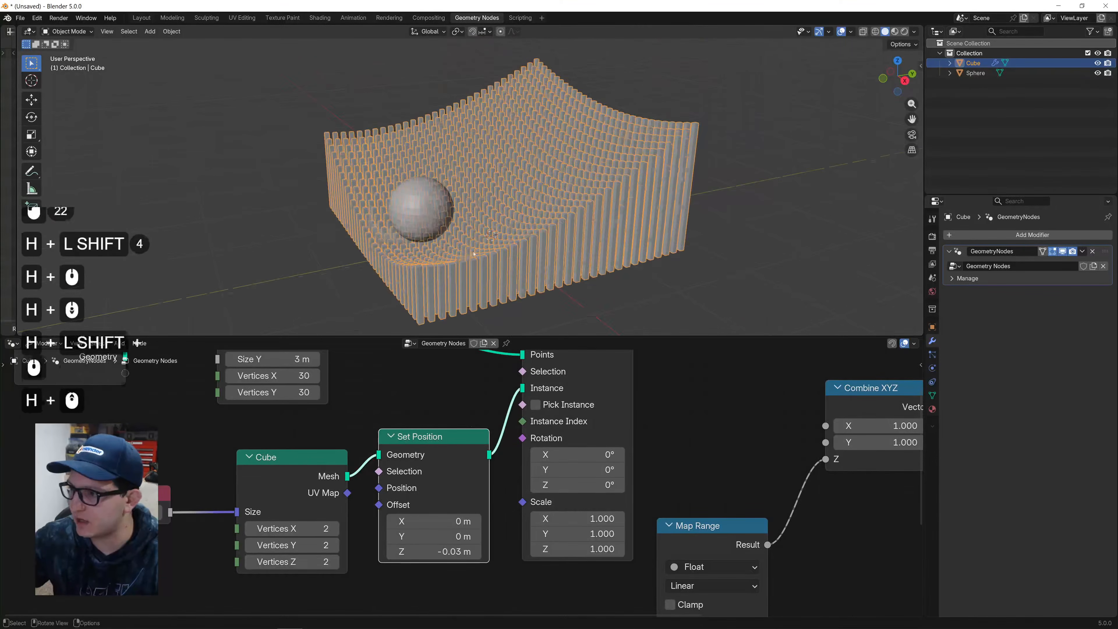
click(418, 207)
key(g)
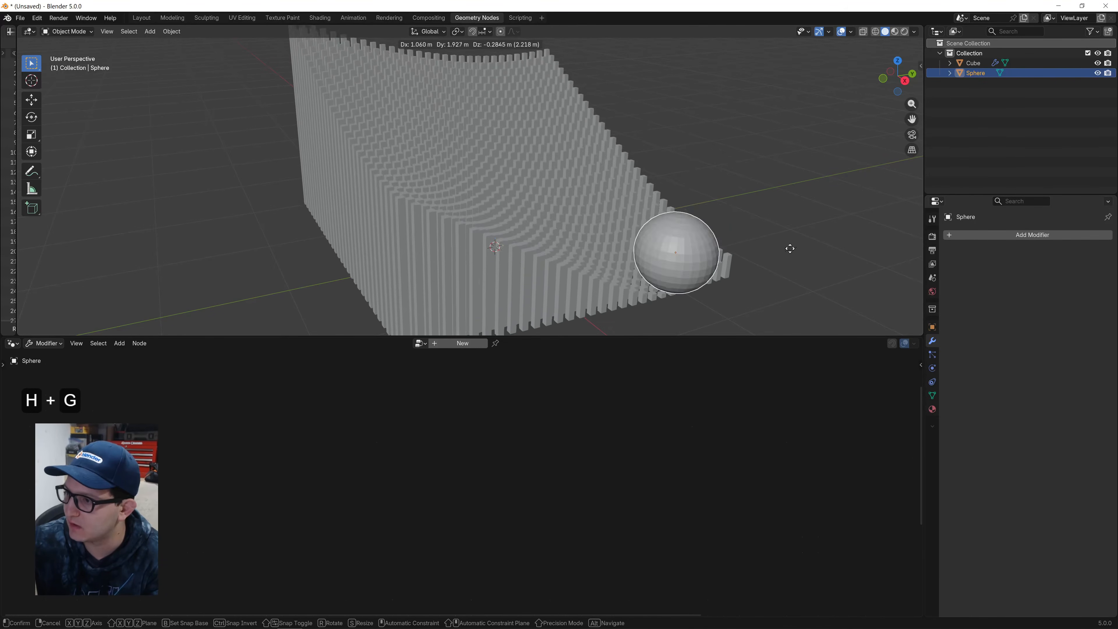
click(541, 178)
Reselect the pillar object, try Smooth Step and Smoother Step interpolation on its Map Range node, and settle on Stepped Linear.
click(567, 181)
middle_drag(704, 526, 504, 399)
click(505, 463)
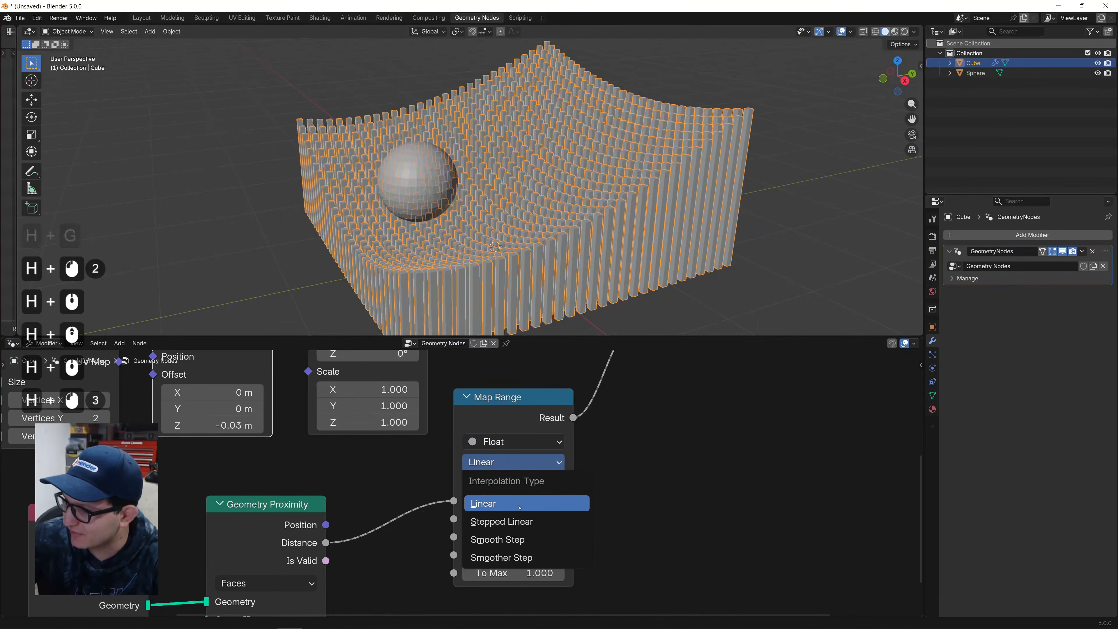
click(519, 540)
click(518, 463)
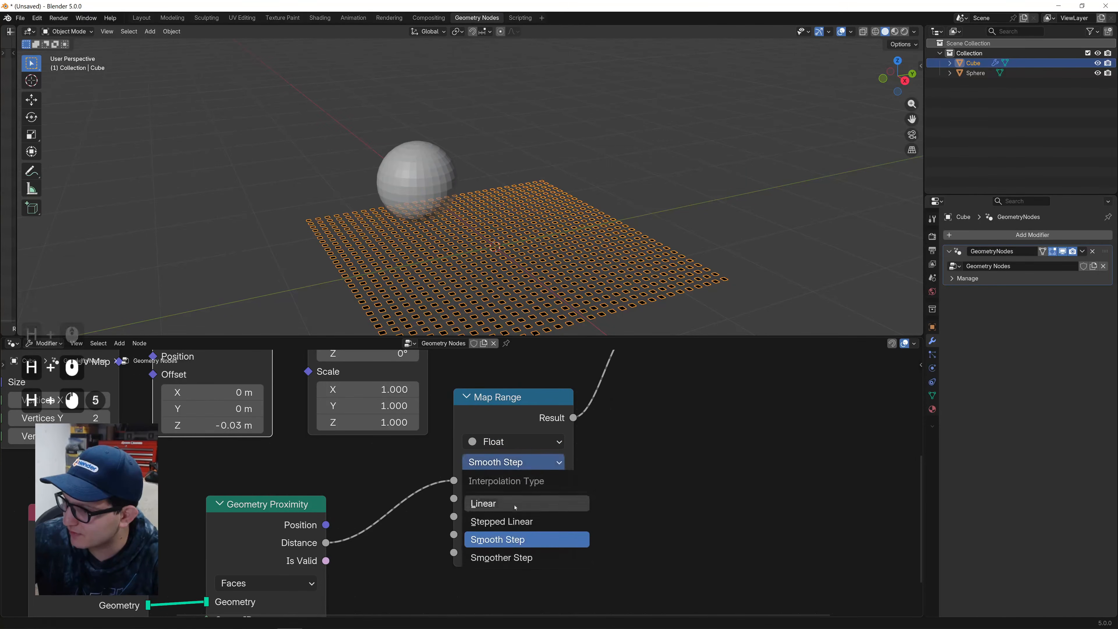
click(506, 557)
click(514, 462)
click(517, 521)
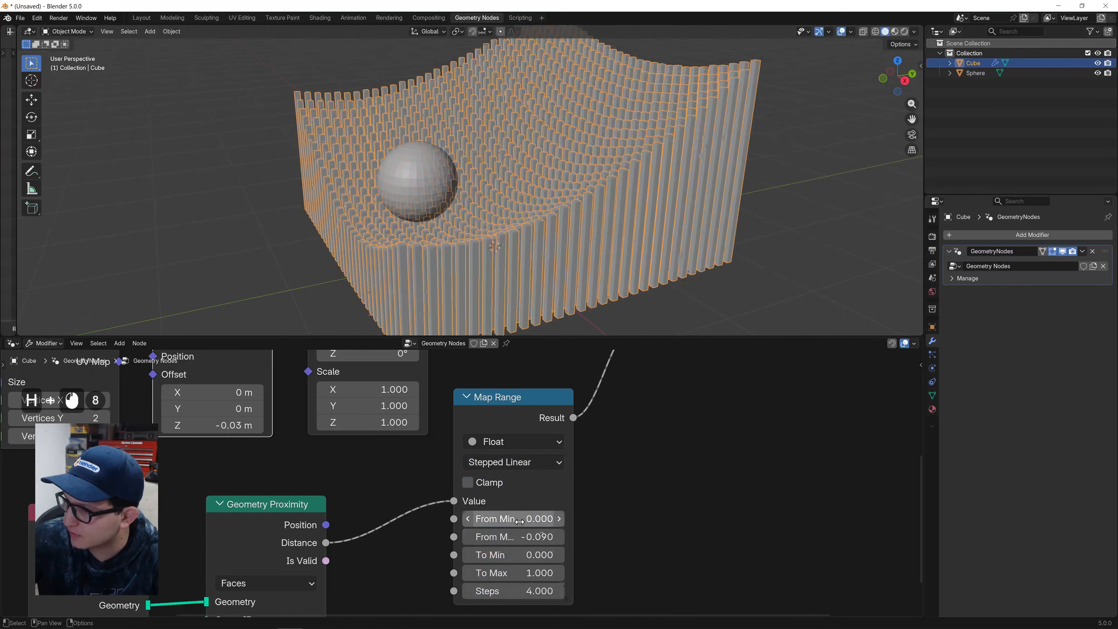
Experiment with Map Range's To Max and From Max, leaving To Max at 0.540 and From Max at -0.090.
shift+drag(523, 572, 489, 591)
key(ctrl+z)
shift+drag(510, 536, 28, 537)
key(ctrl+z)
mouse_move(515, 247)
middle_down()
mouse_move(478, 260)
mouse_move(544, 238)
mouse_move(536, 241)
middle_up()
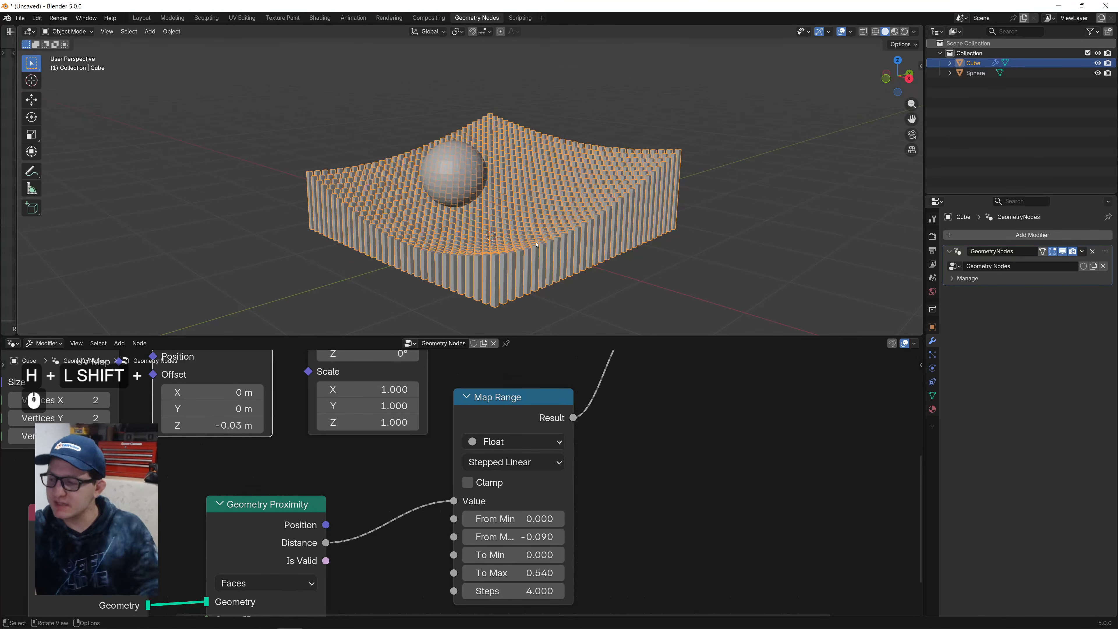
Deselect the pillars and start a new General file without saving the current scene.
click(218, 194)
key(ctrl+n)
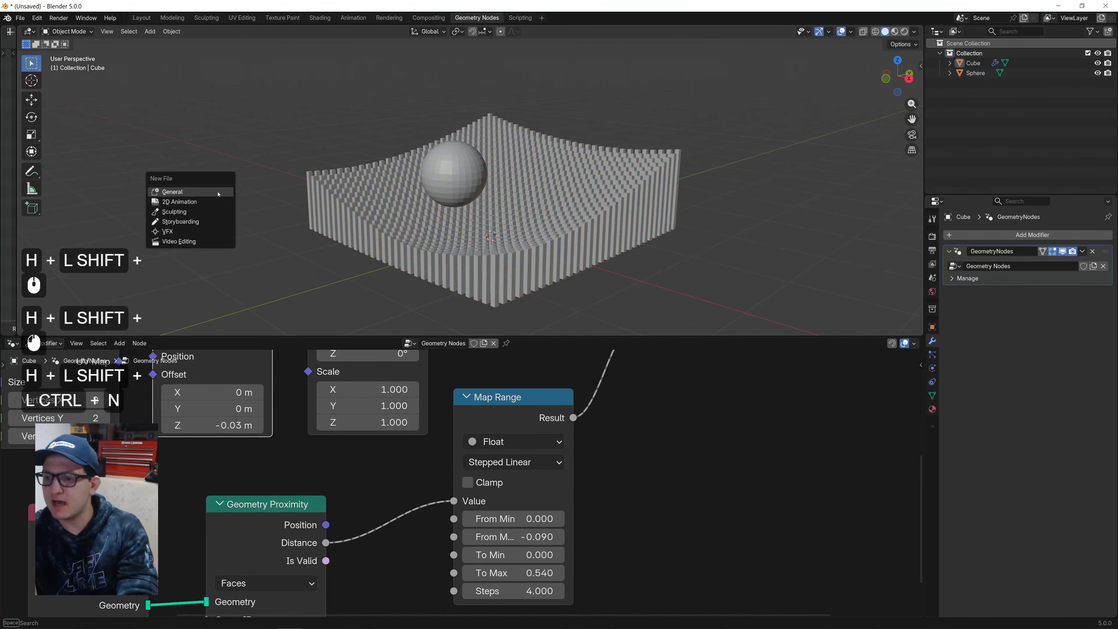
key(Return)
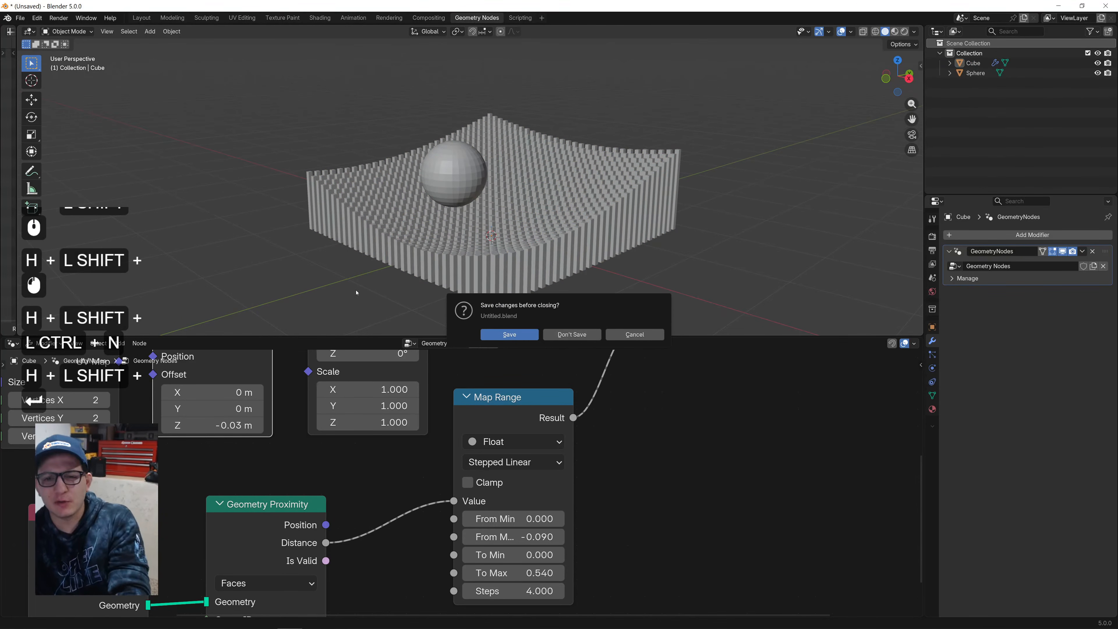
click(576, 339)
Delete all default objects, the camera and the light, from the new scene.
key(a)
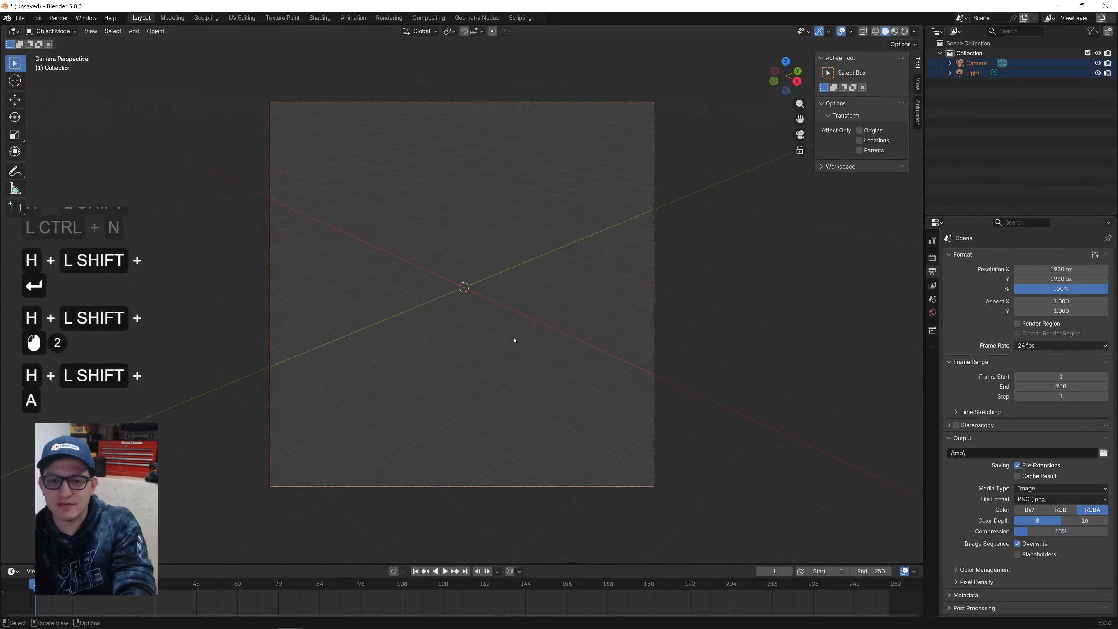
key(x)
click(522, 338)
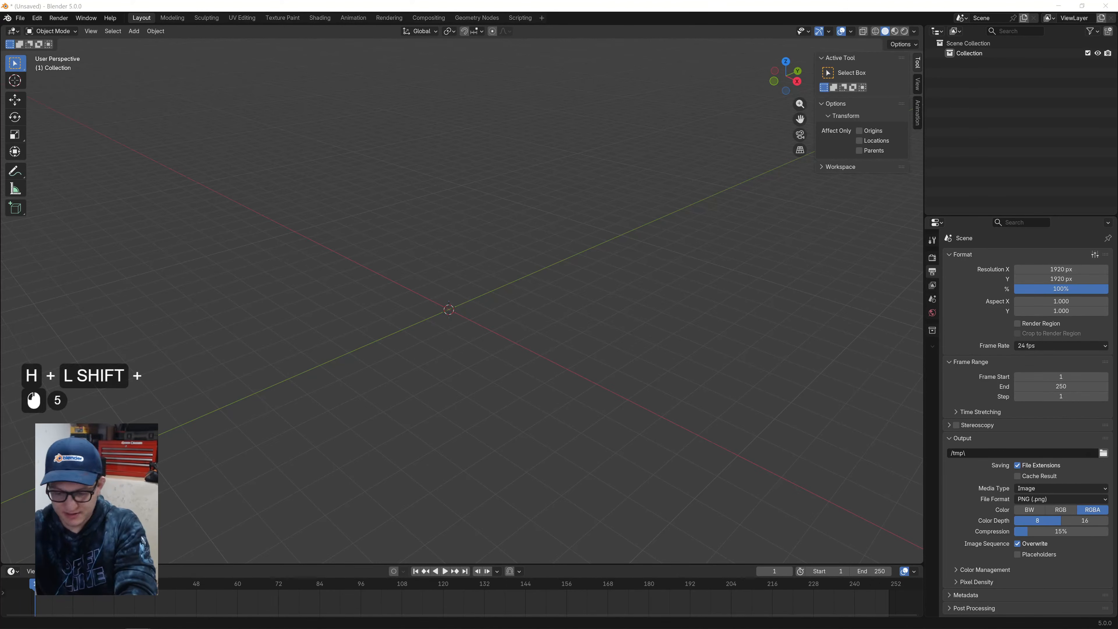
text(Blender Biote)
key(BackSpace)
key(BackSpace)
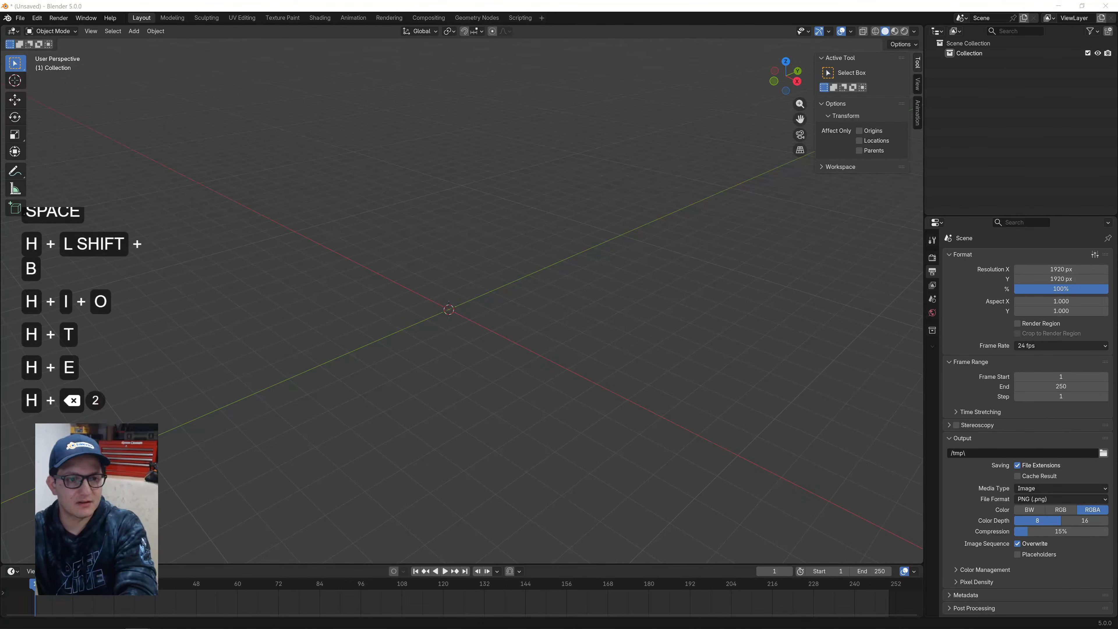
key(BackSpace)
key(BackSpace)
text(ites - )
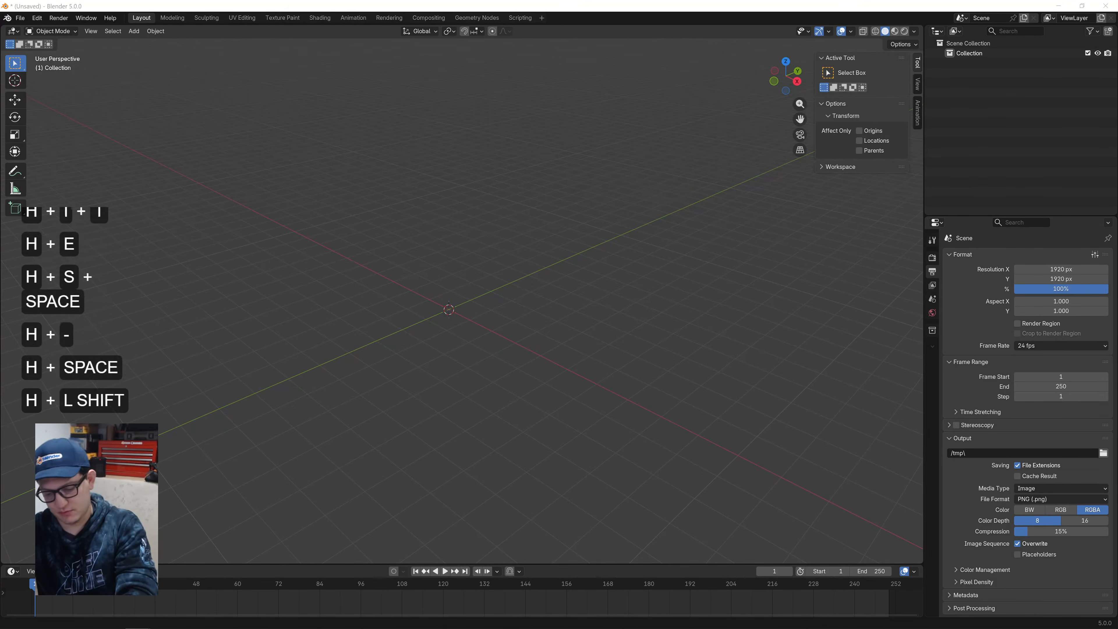
text(Smootyh)
key(BackSpace)
key(BackSpace)
key(BackSpace)
text(h )
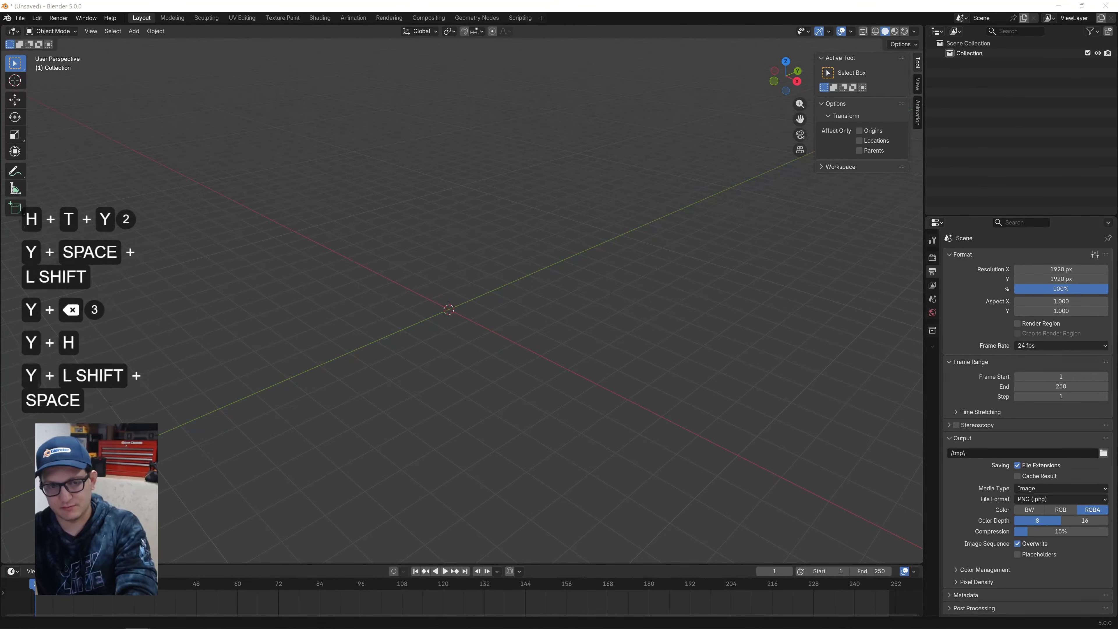
text(Camera)
key(y+s)
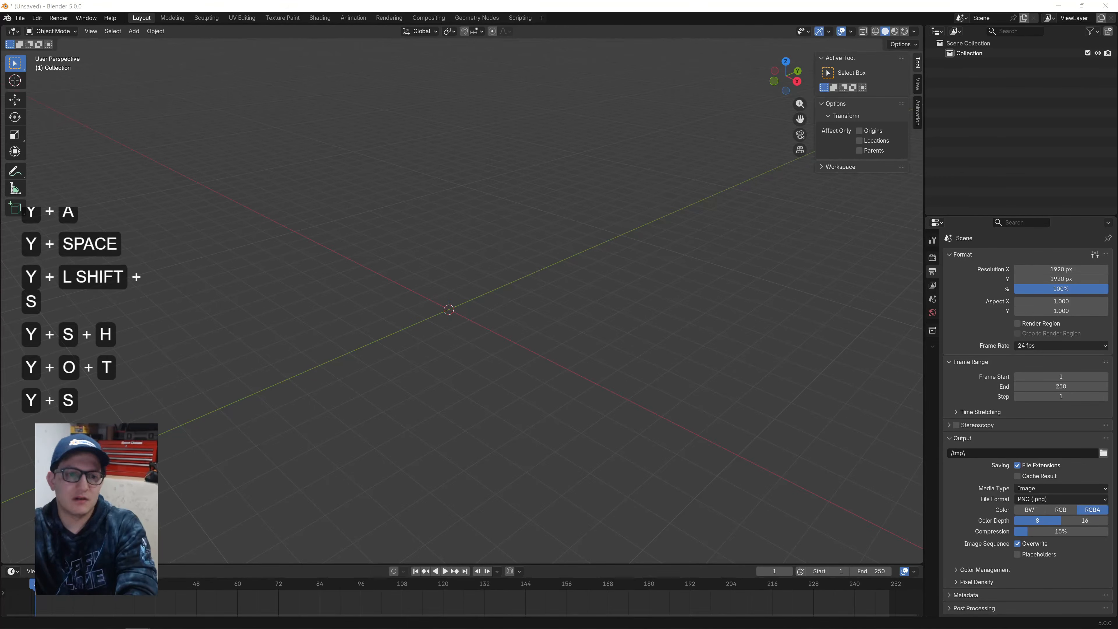
key(shift+c)
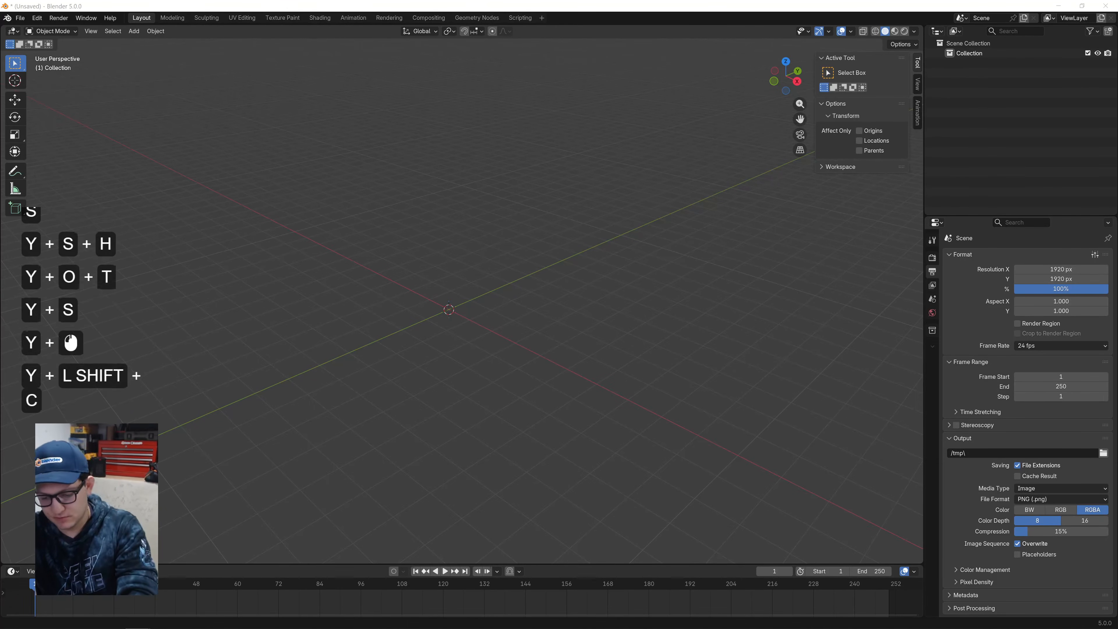
key(o)
key(n)
key(s)
key(t)
key(r)
key(a)
key(i)
key(n)
key(t)
key(t)
key(s)
key(space)
key(BackSpace)
key(BackSpace)
key(BackSpace)
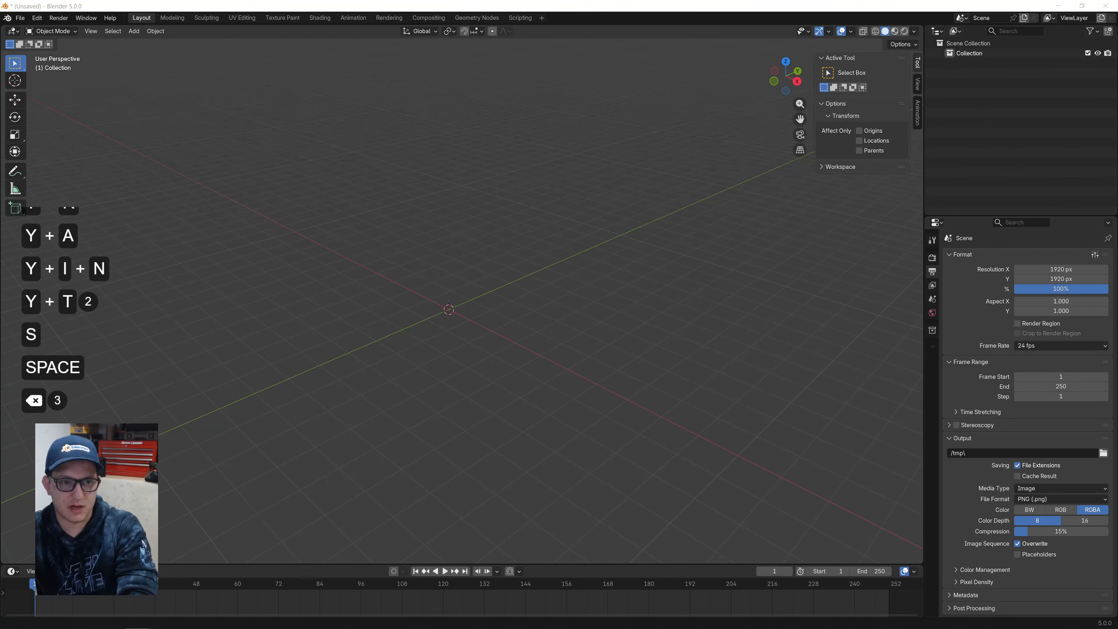
key(s)
key(space)
key(o)
key(i)
key(n)
key(space)
key(BackSpace)
key(BackSpace)
key(BackSpace)
key(n)
key(space)
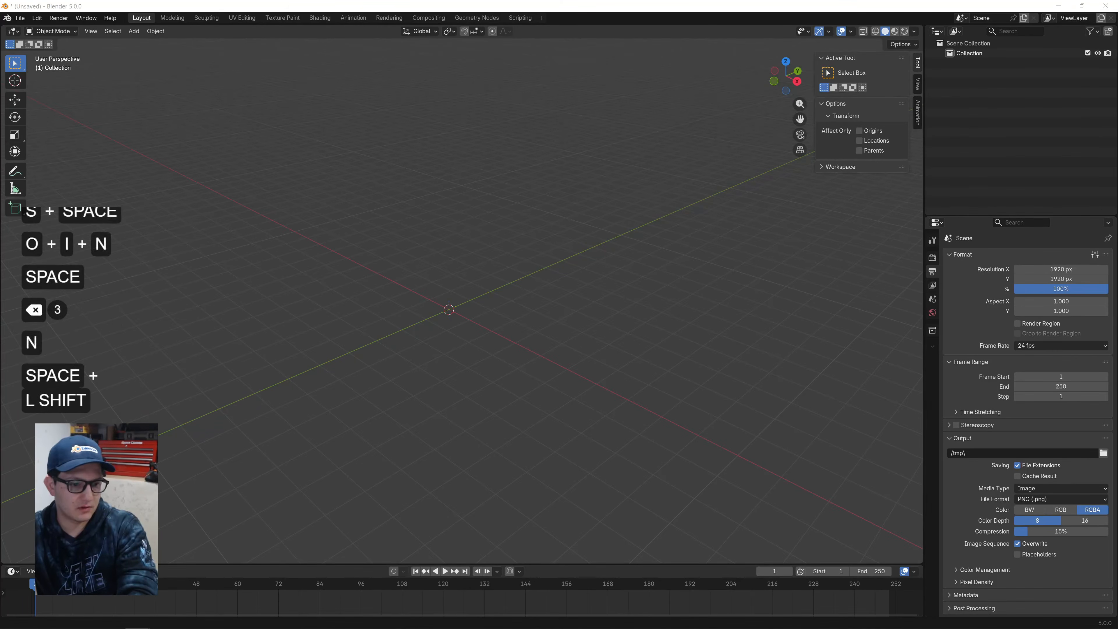
key(shift+c)
key(a)
key(m)
key(e)
key(r)
key(a)
key(space)
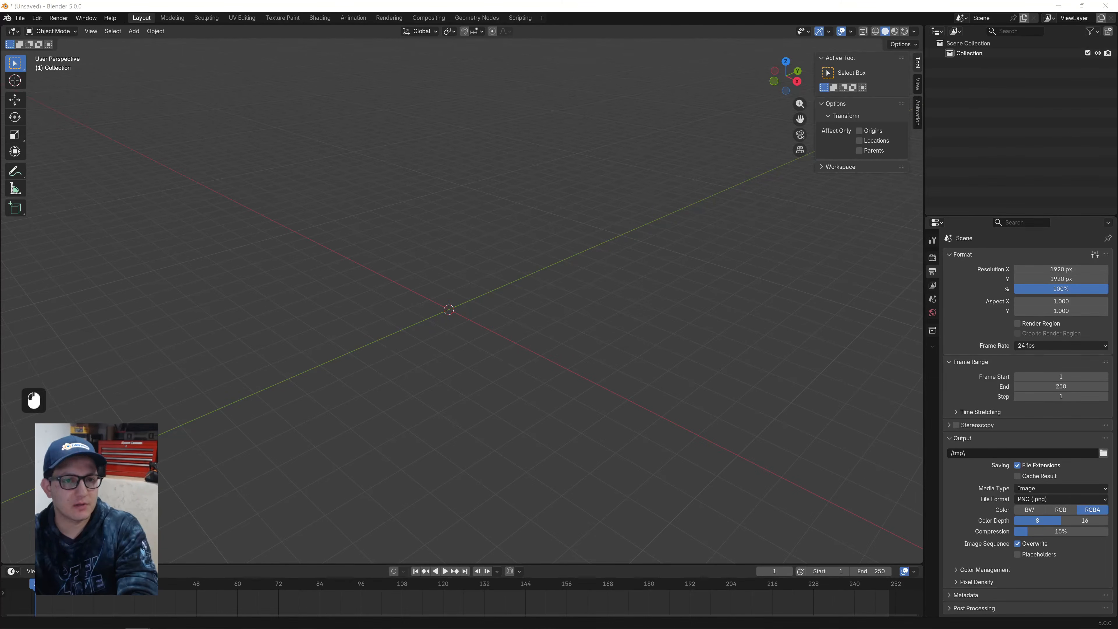
Start opening a file without saving the scene, and look through the Instagram-Blender-Files folder for an example project.
key(ctrl+o)
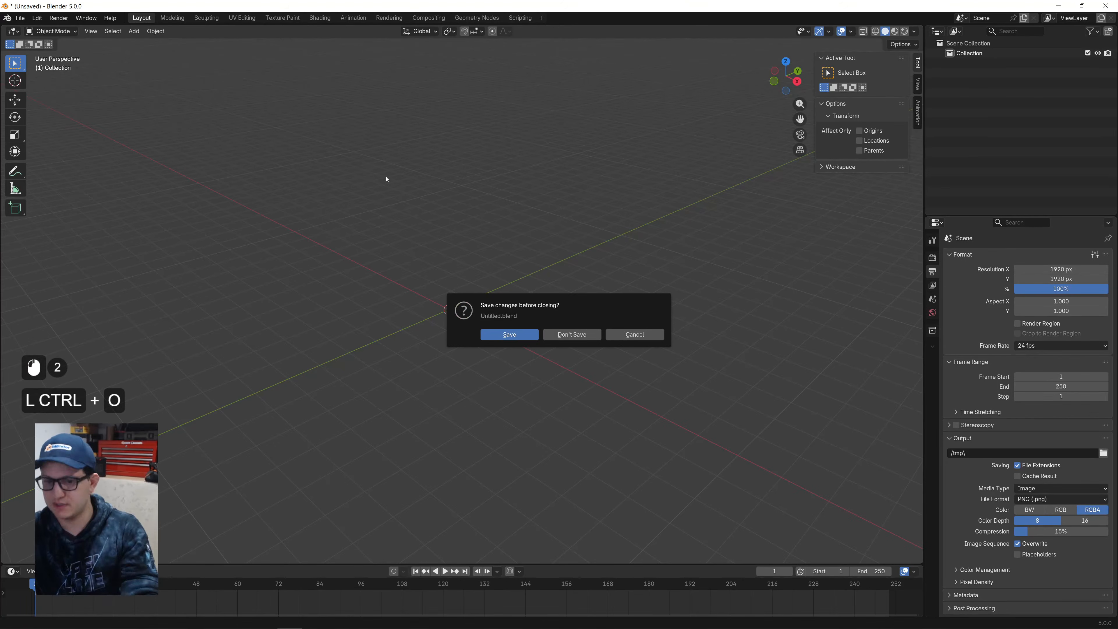
click(572, 334)
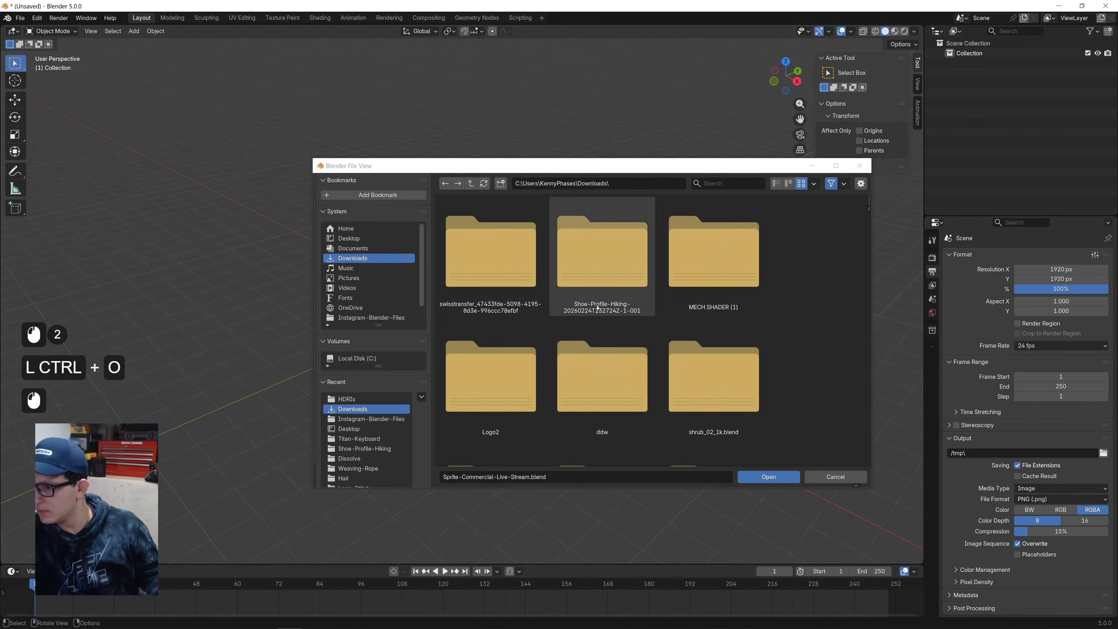
click(378, 418)
scroll(594, 384, down, 15)
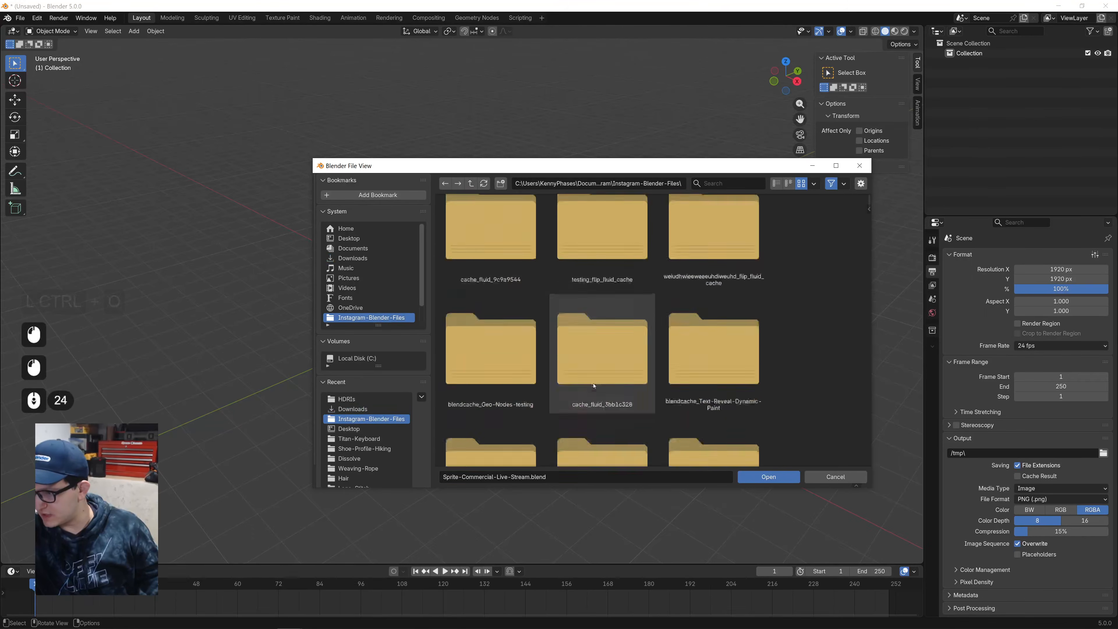
scroll(593, 386, down, 20)
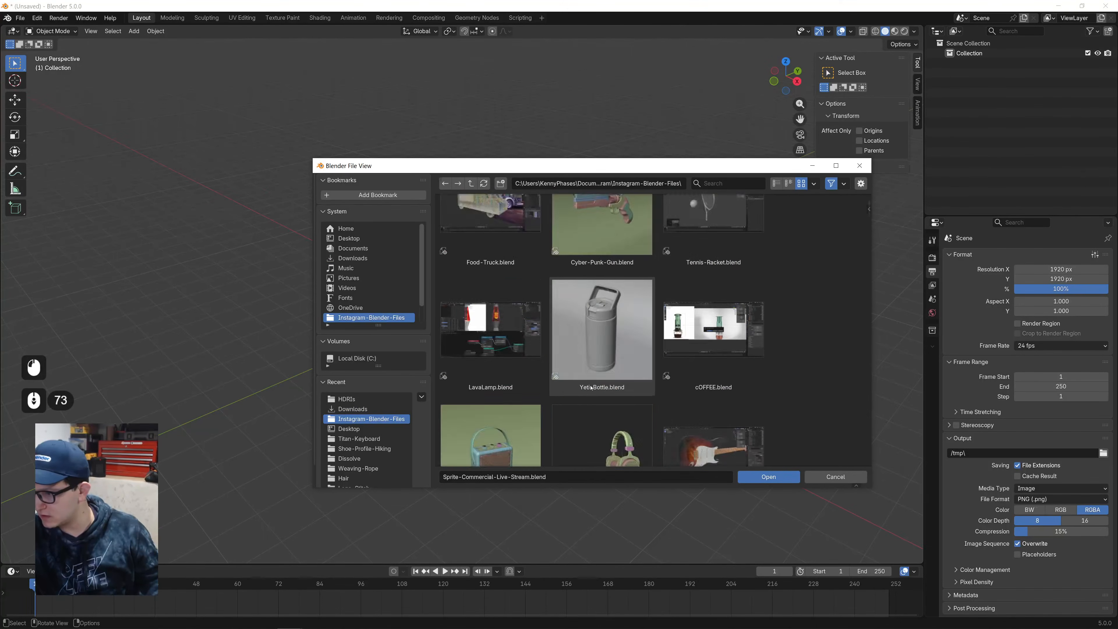
scroll(592, 392, down, 15)
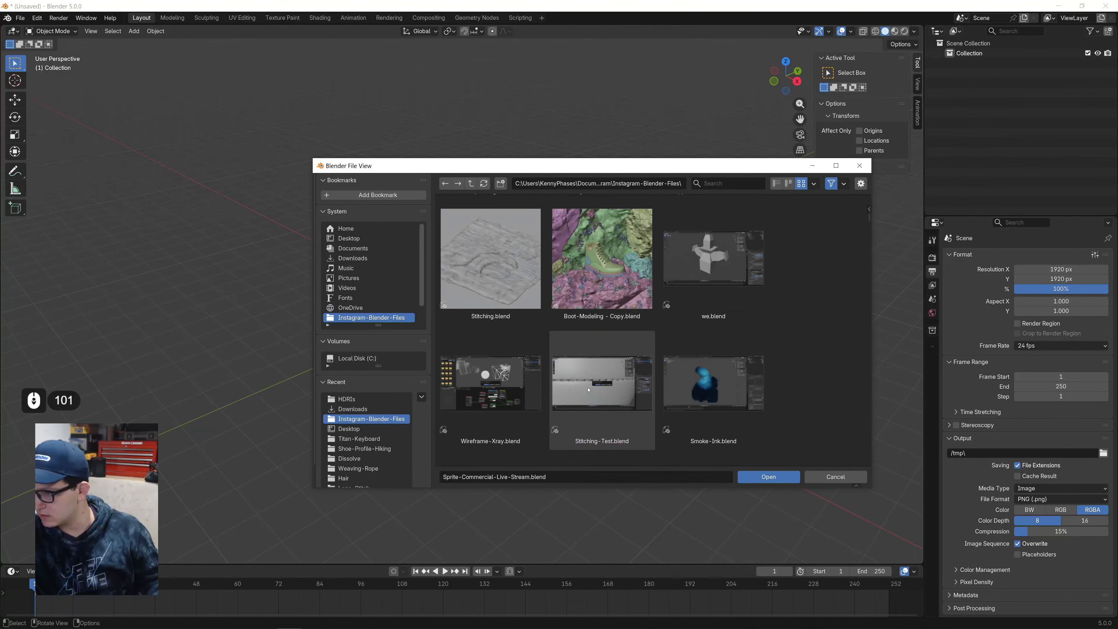
scroll(582, 390, up, 14)
scroll(582, 390, up, 8)
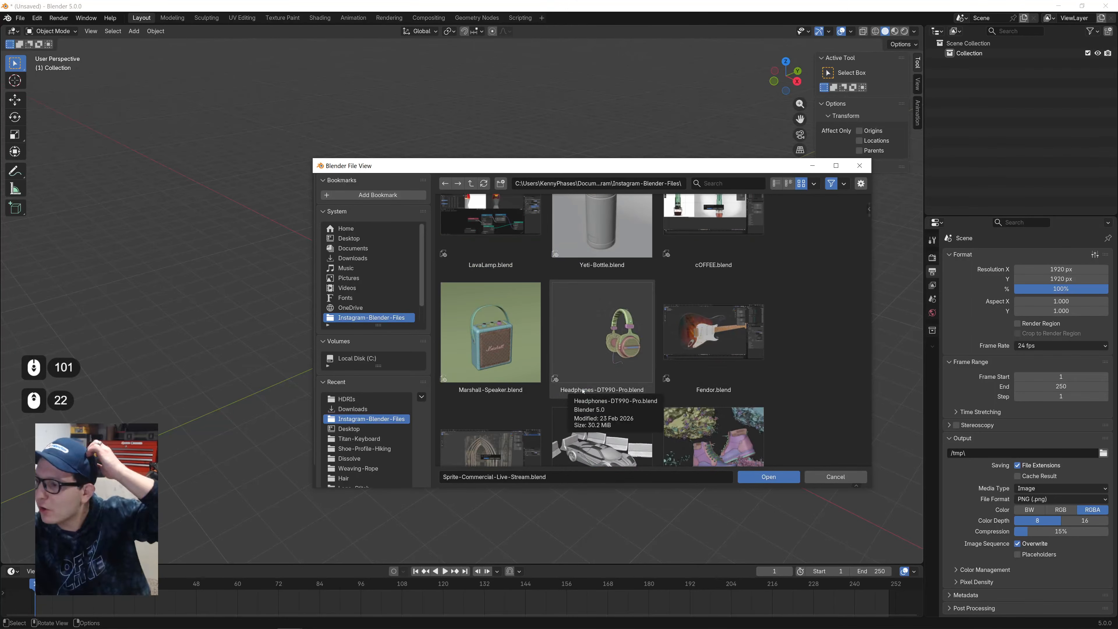
scroll(650, 407, down, 11)
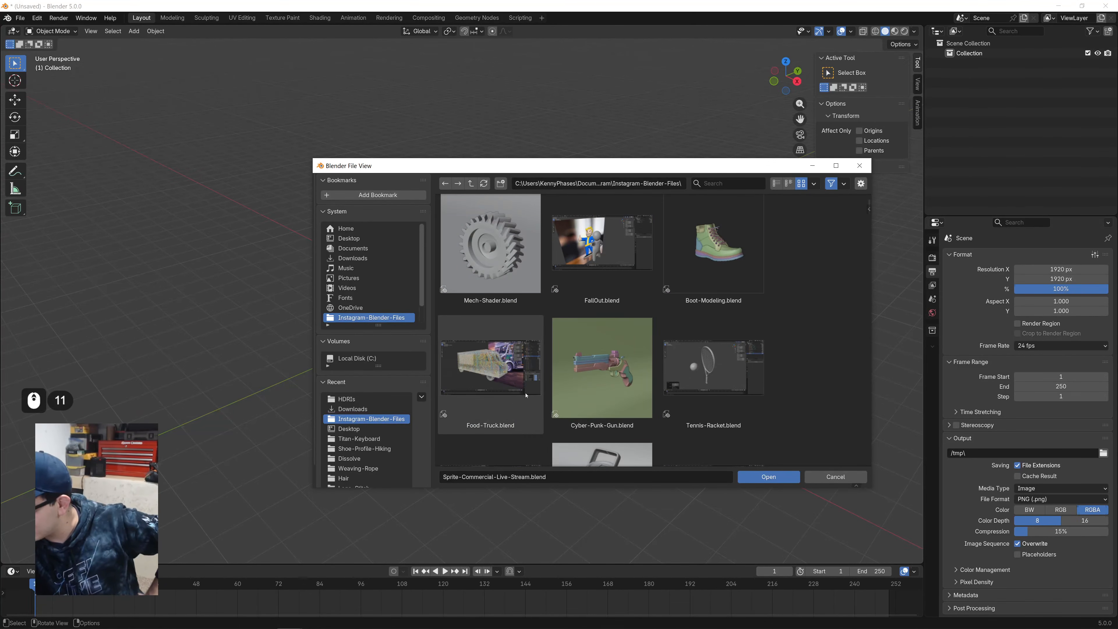
Open the example project wedwedddd.blend from the Downloads folder.
click(353, 409)
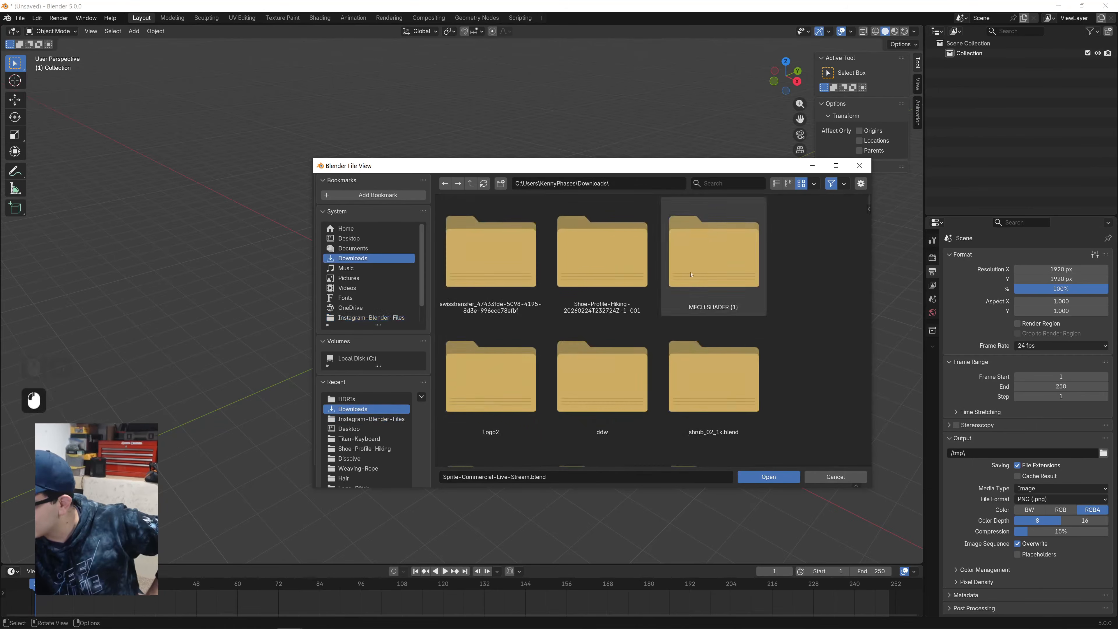
scroll(656, 271, down, 10)
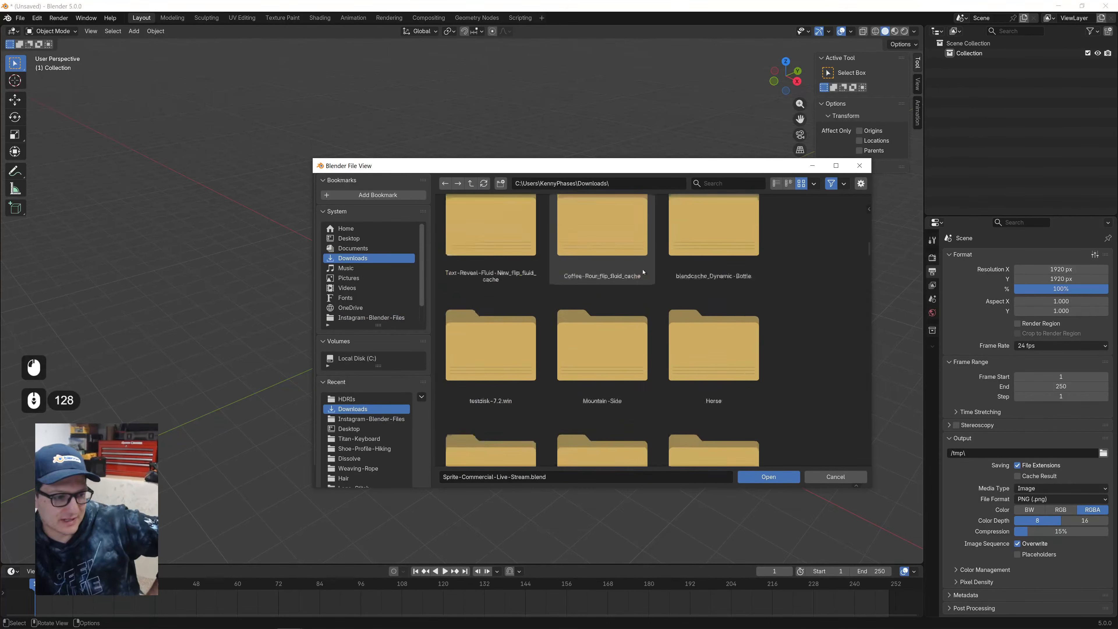
scroll(643, 272, down, 6)
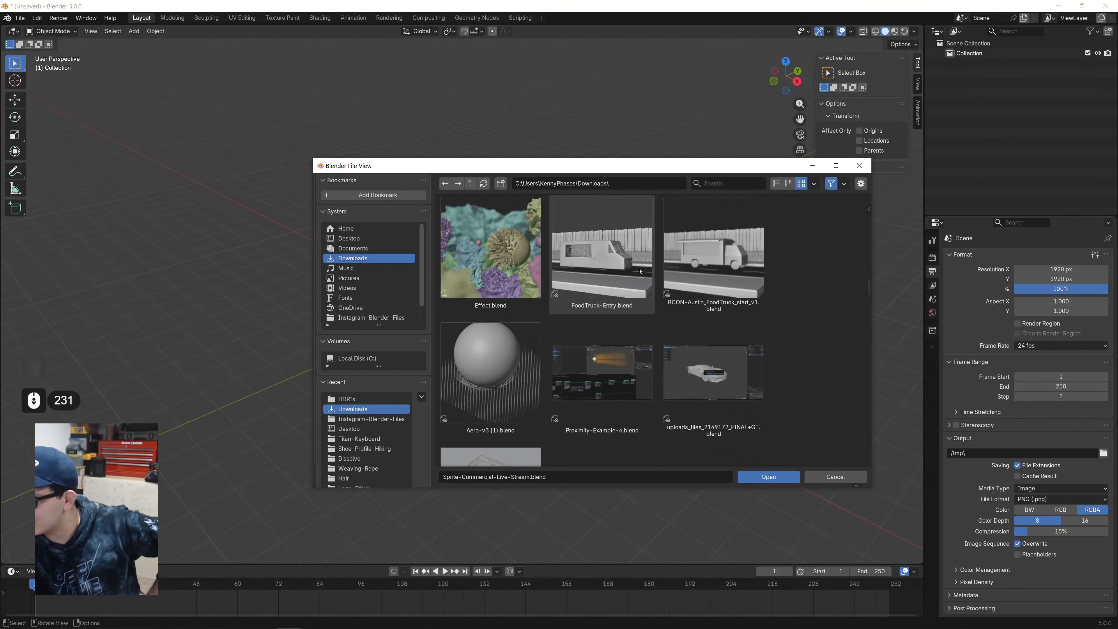
scroll(640, 271, down, 2)
double_click(702, 351)
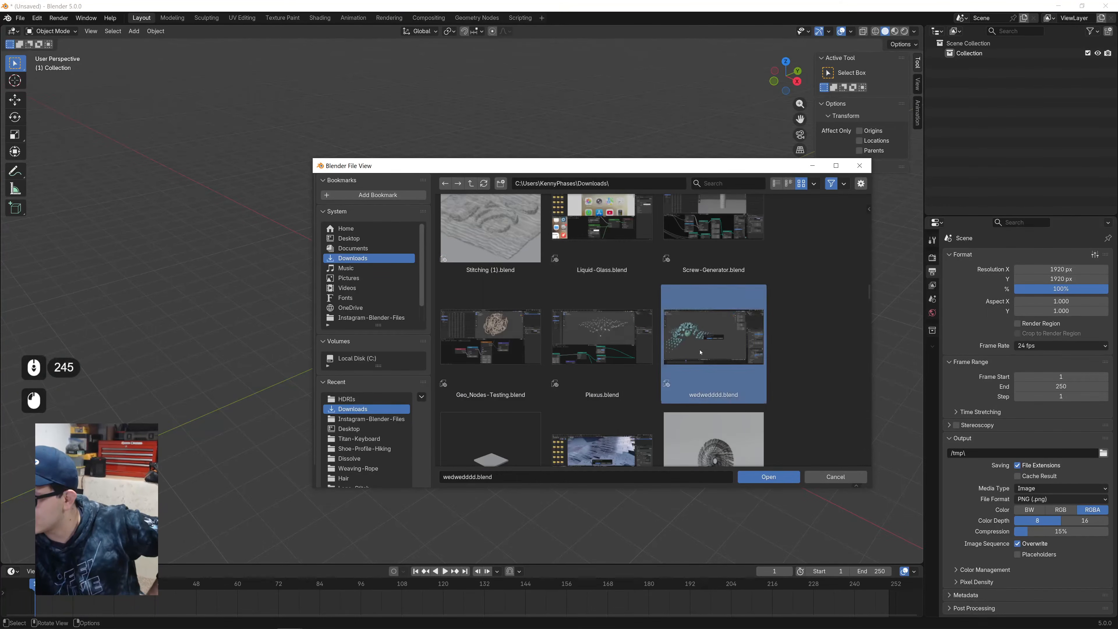
Play the example's animation of the sphere passing beneath the cube instances, and stop it.
click(294, 290)
shift+middle_drag(387, 289, 592, 317)
key(space)
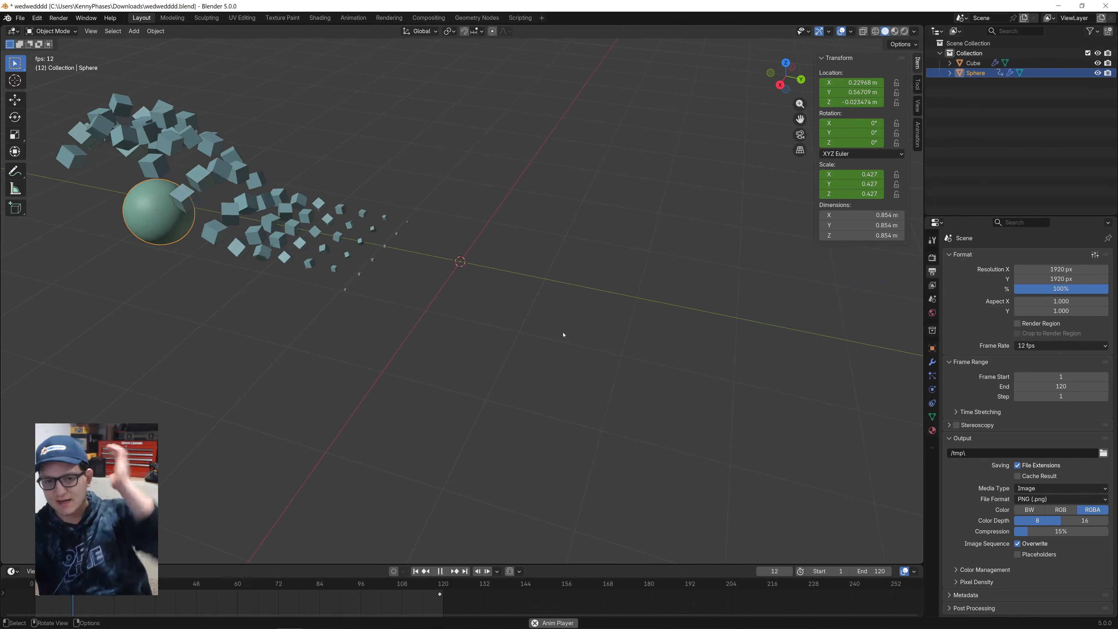
key(space)
Select the cube instances and examine their full geometry nodes tree in the Geometry Nodes workspace, briefly playing the animation.
click(276, 227)
click(475, 17)
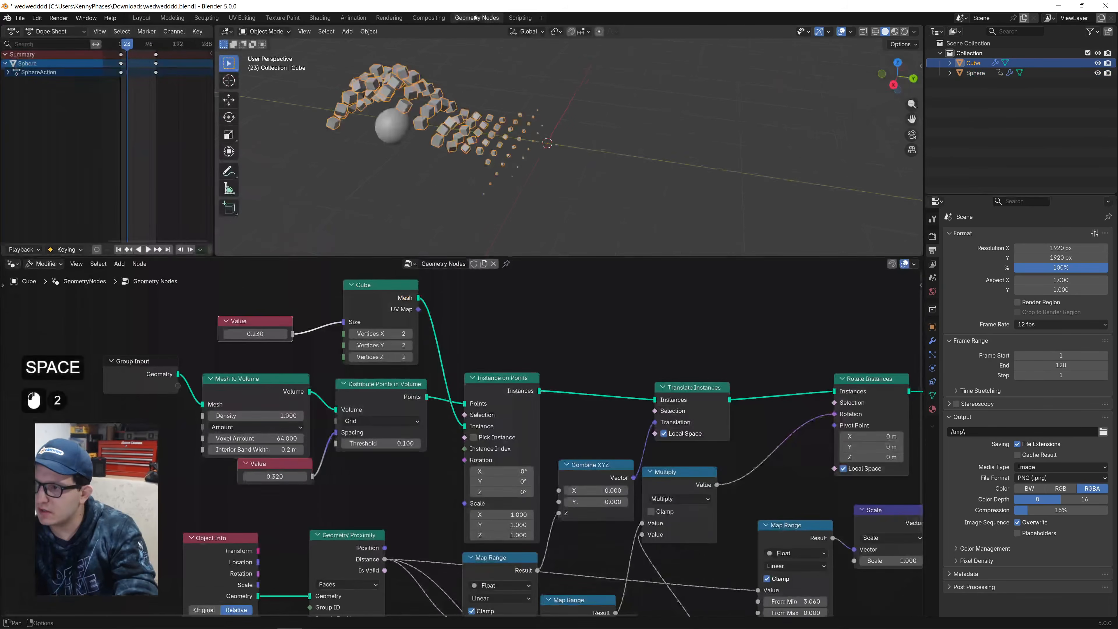
scroll(622, 449, down, 5)
middle_drag(617, 481, 524, 449)
scroll(571, 445, up, 2)
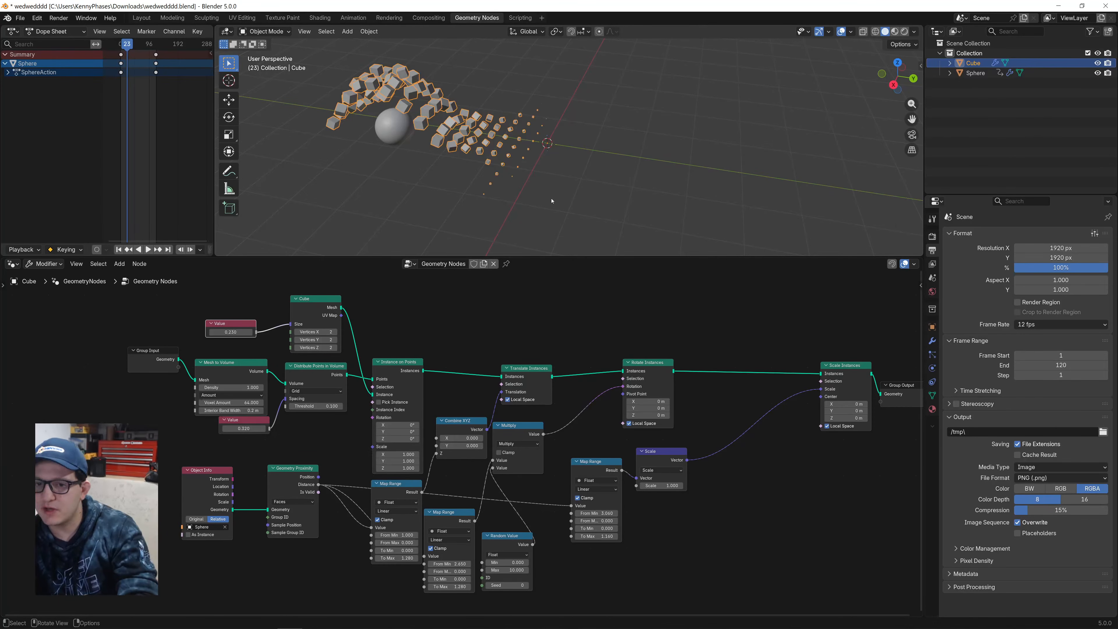
key(space)
key(space)
Return to the Layout workspace and play the animation again with a closer view of the cubes, stopping at frame 85.
click(142, 19)
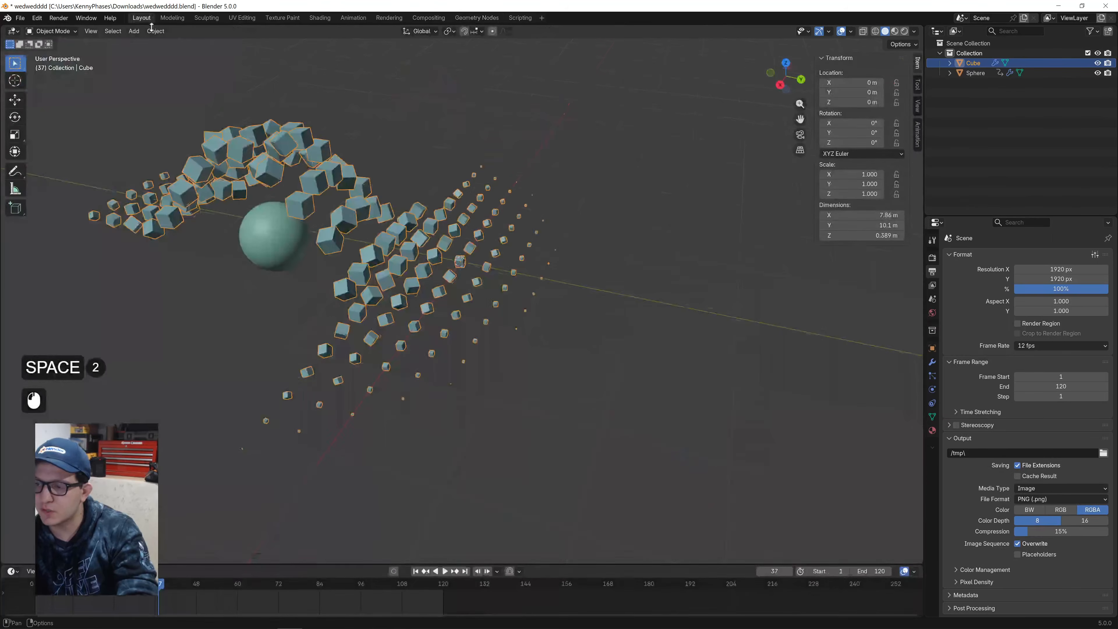
key(space)
shift+middle_drag(343, 282, 425, 277)
scroll(451, 291, up, 3)
scroll(436, 282, up, 1)
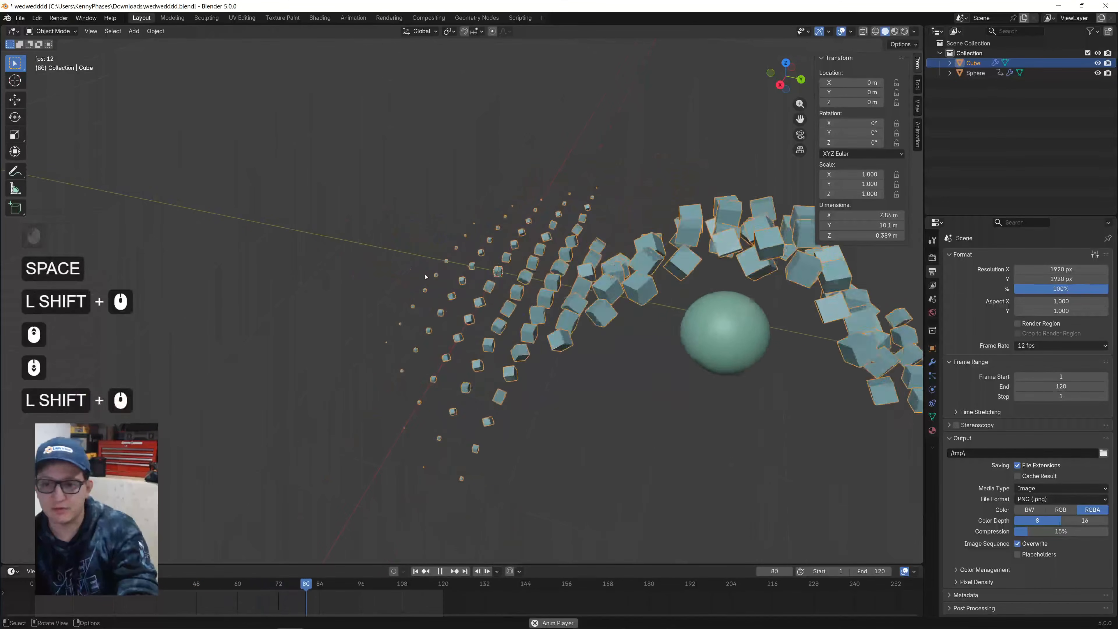
key(space)
Discard the changes to the current project and look through the saved .blend files in the Downloads folder for another example.
key(ctrl+o)
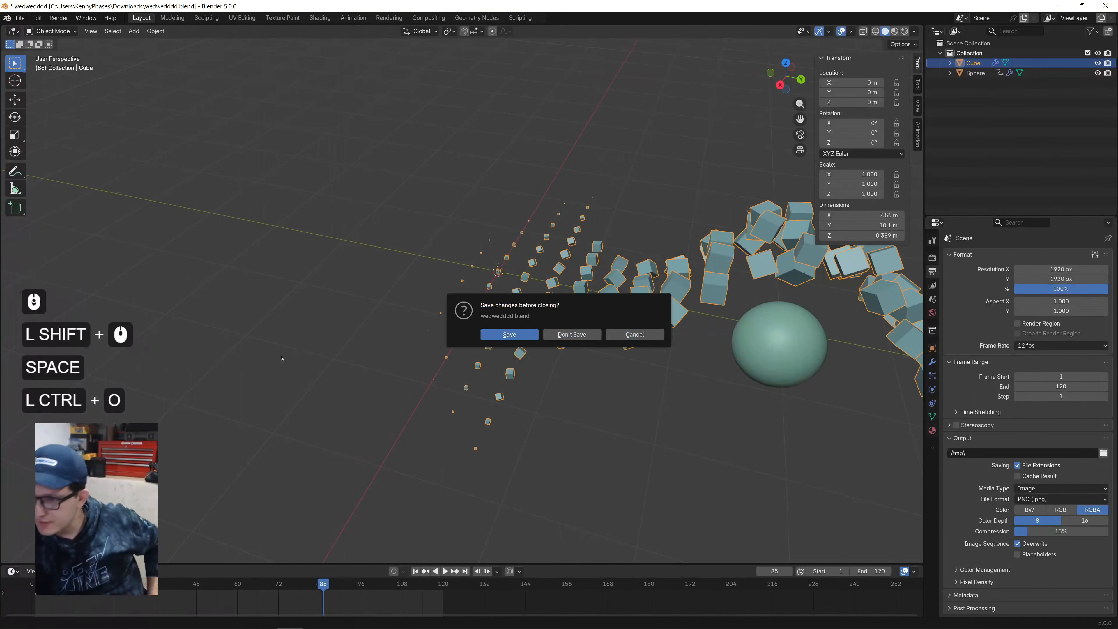
click(572, 335)
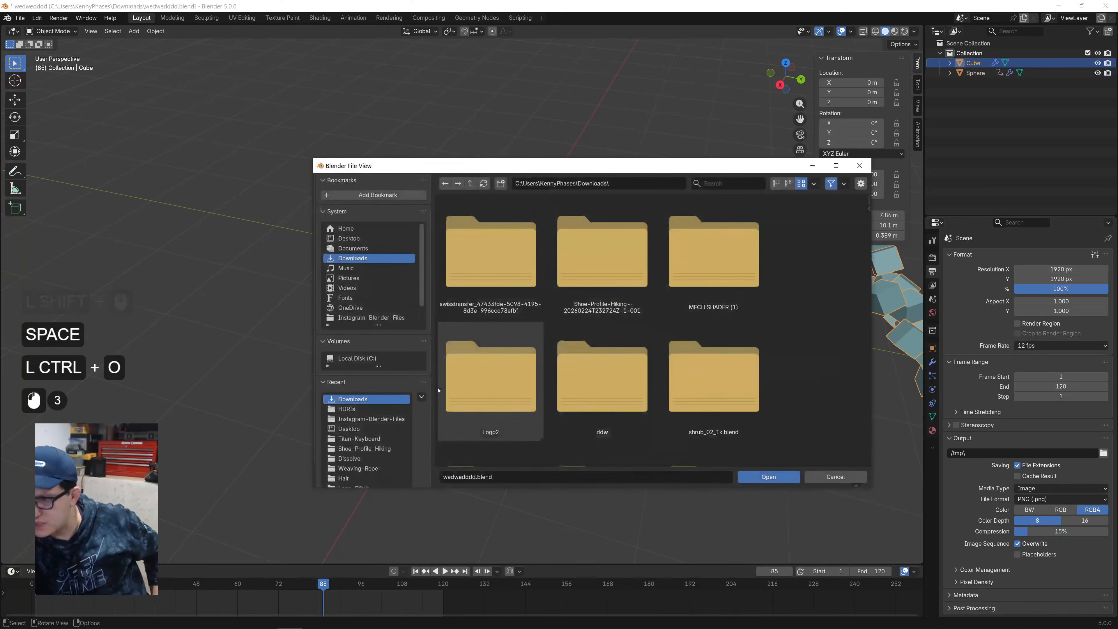
scroll(603, 346, down, 20)
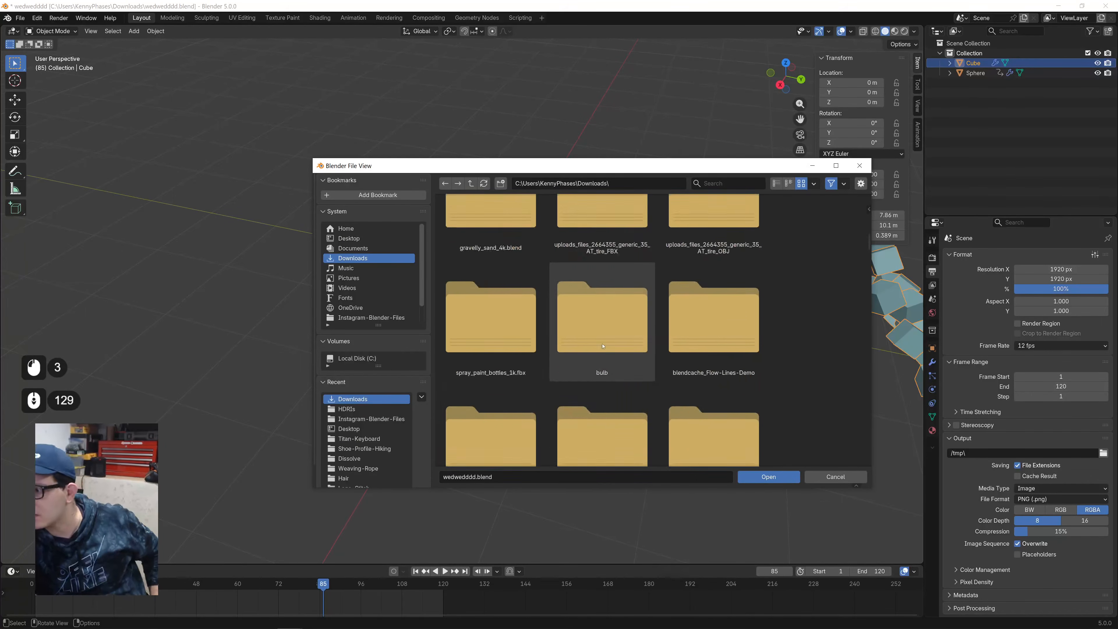
scroll(603, 346, down, 20)
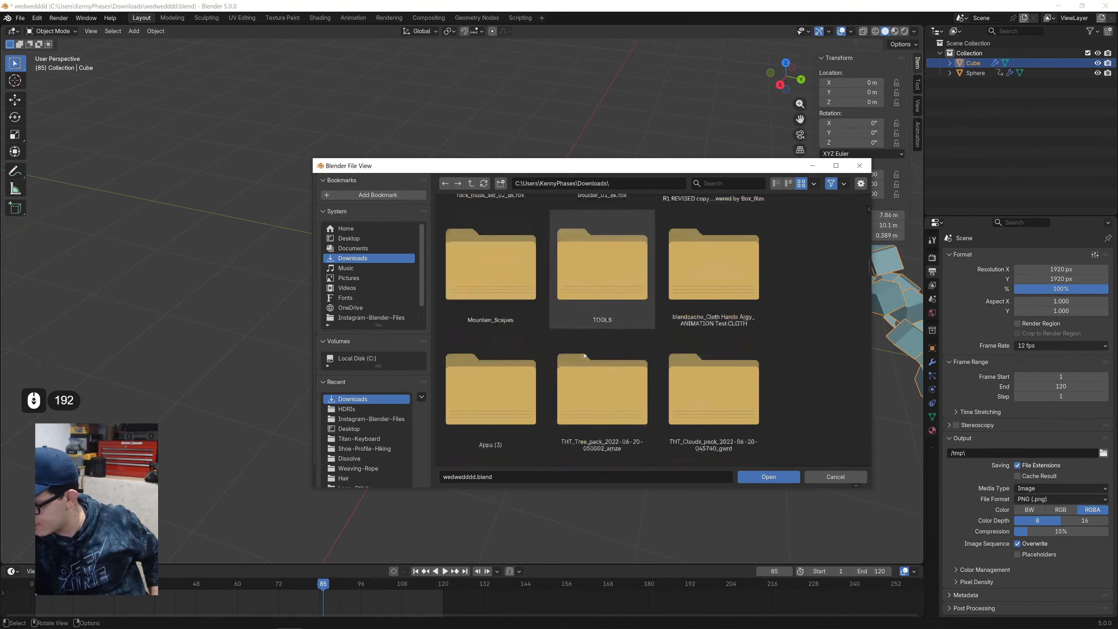
scroll(585, 355, down, 20)
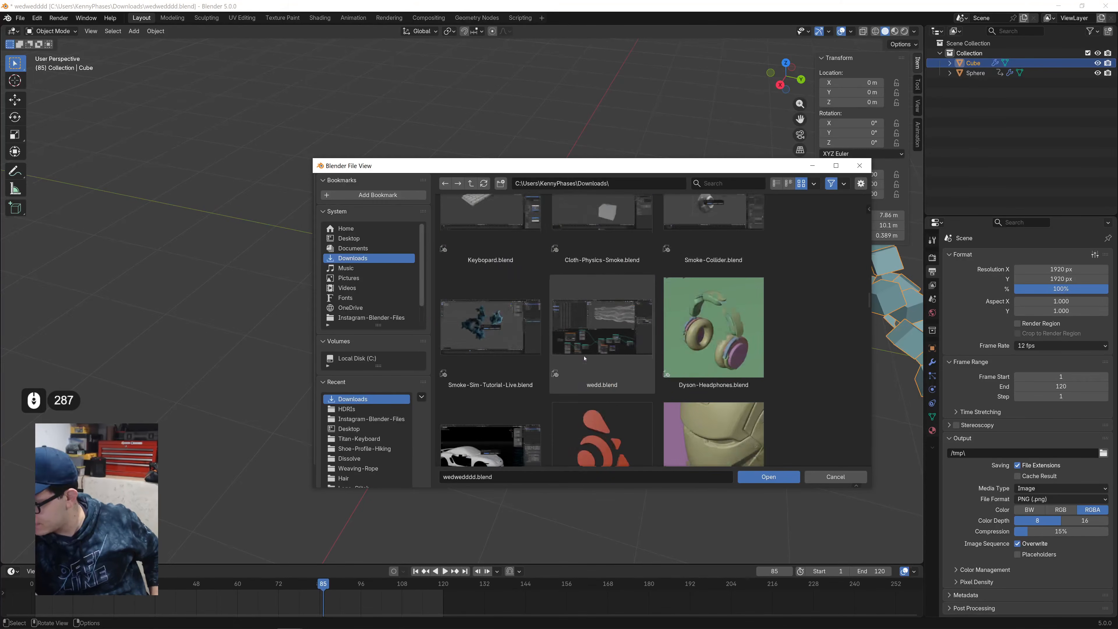
scroll(585, 358, up, 5)
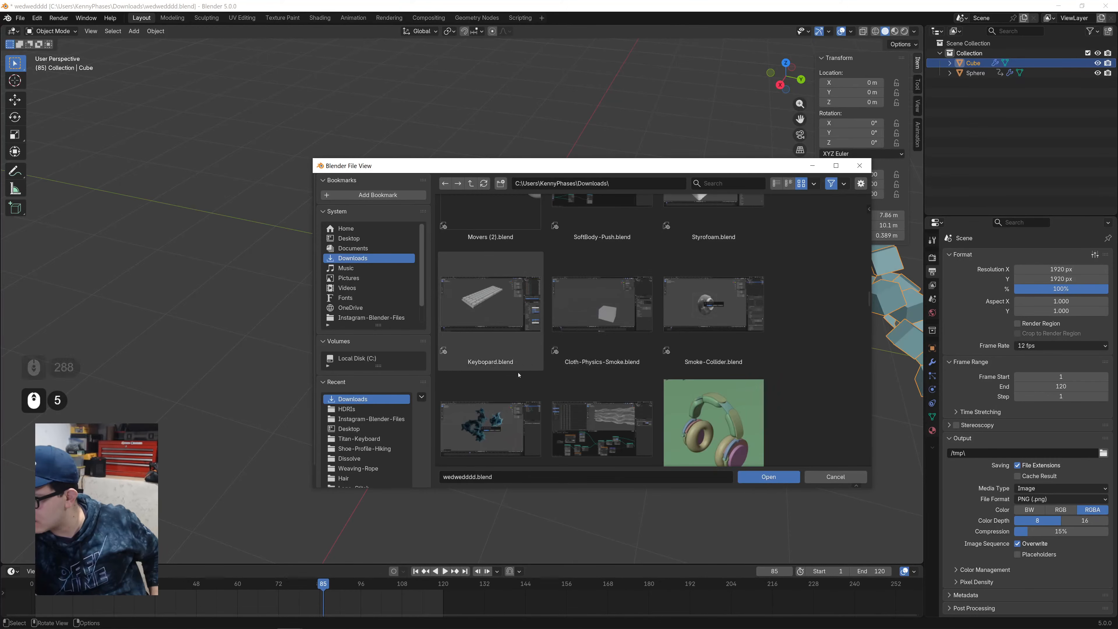
scroll(544, 365, down, 11)
scroll(516, 375, down, 5)
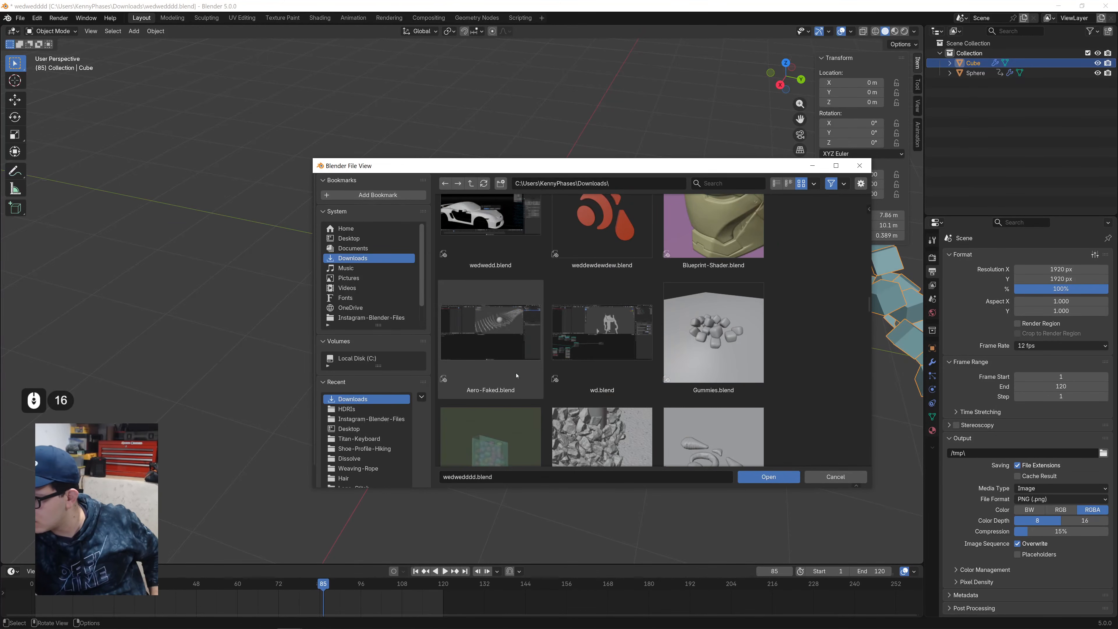
scroll(517, 376, down, 7)
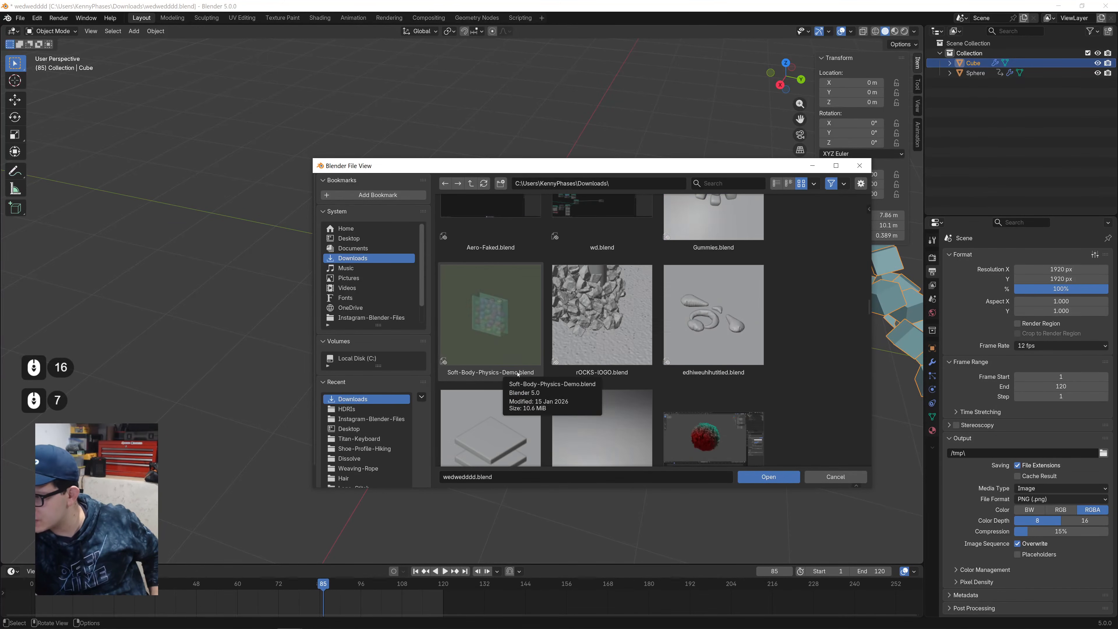
scroll(518, 374, down, 16)
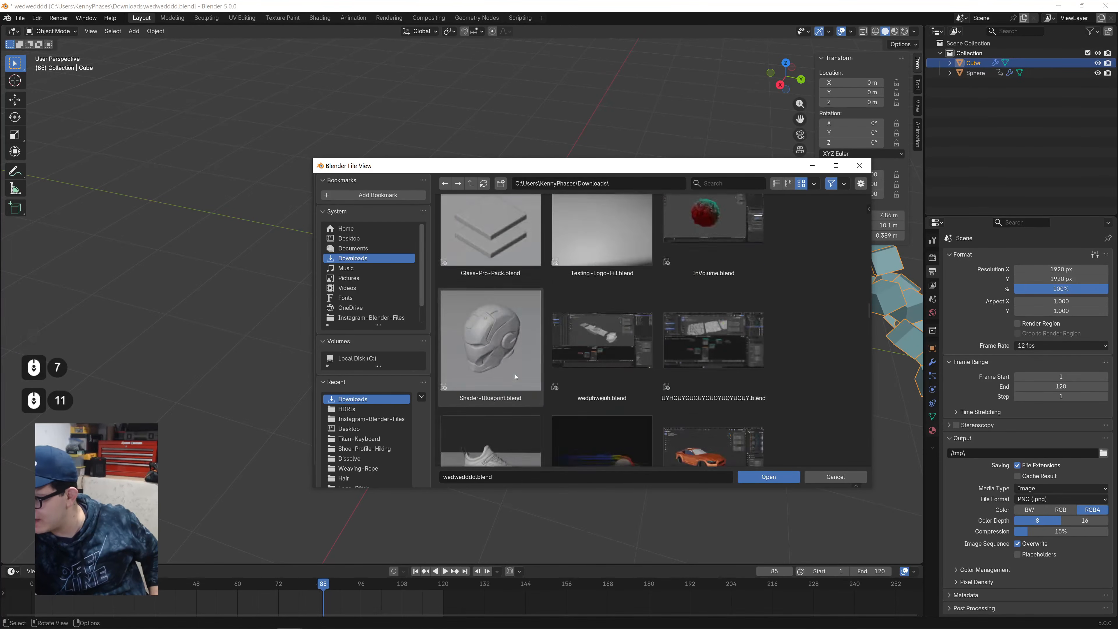
scroll(515, 377, down, 6)
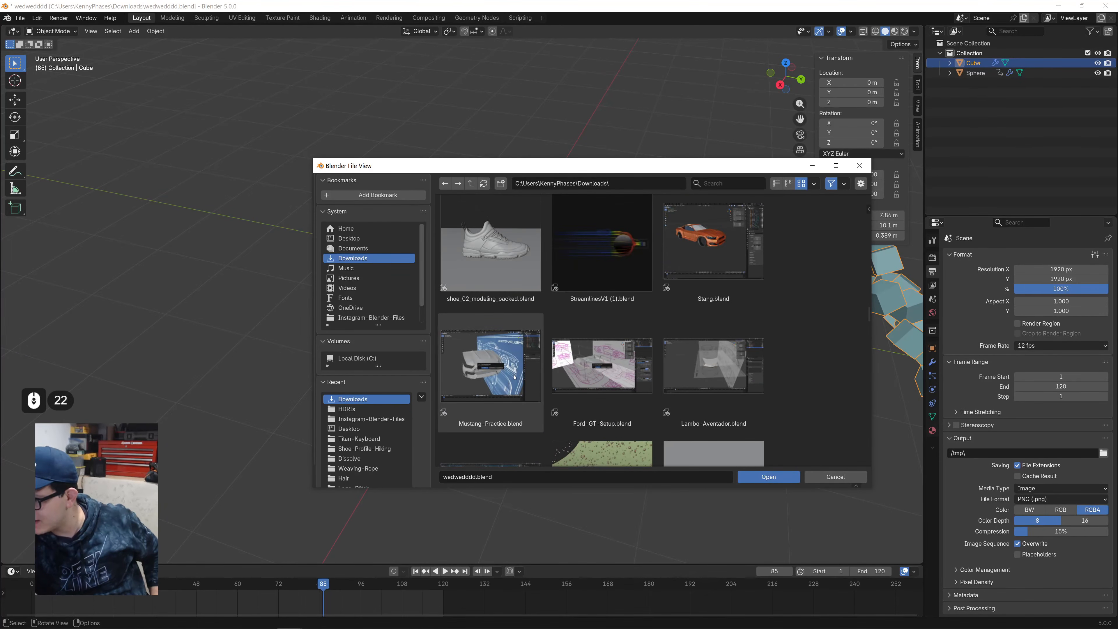
scroll(514, 377, down, 18)
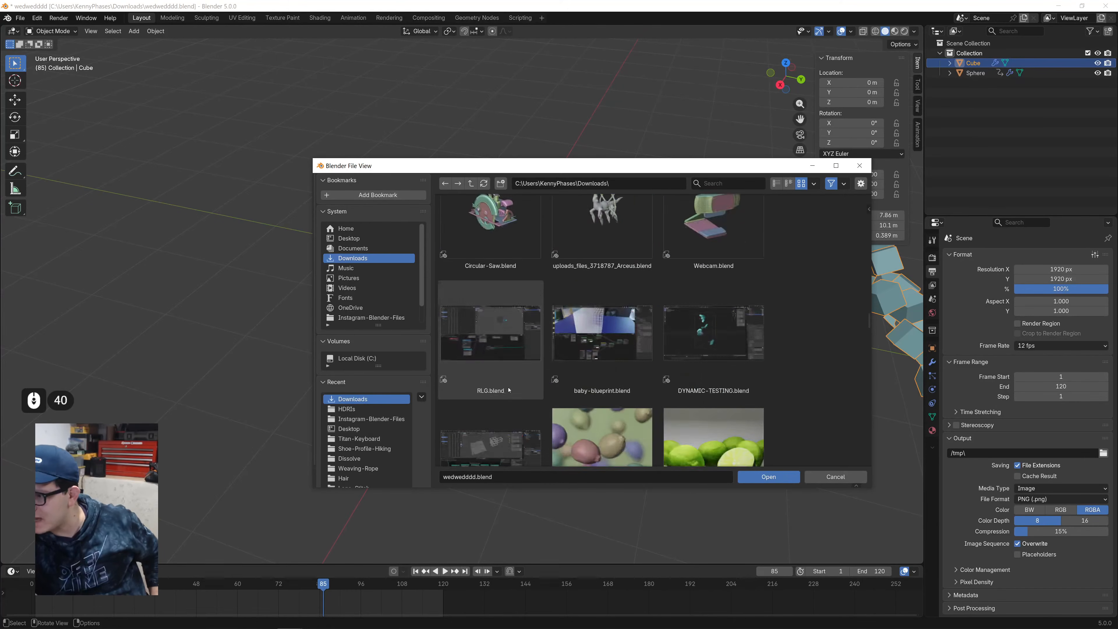
scroll(509, 389, down, 7)
scroll(511, 389, down, 7)
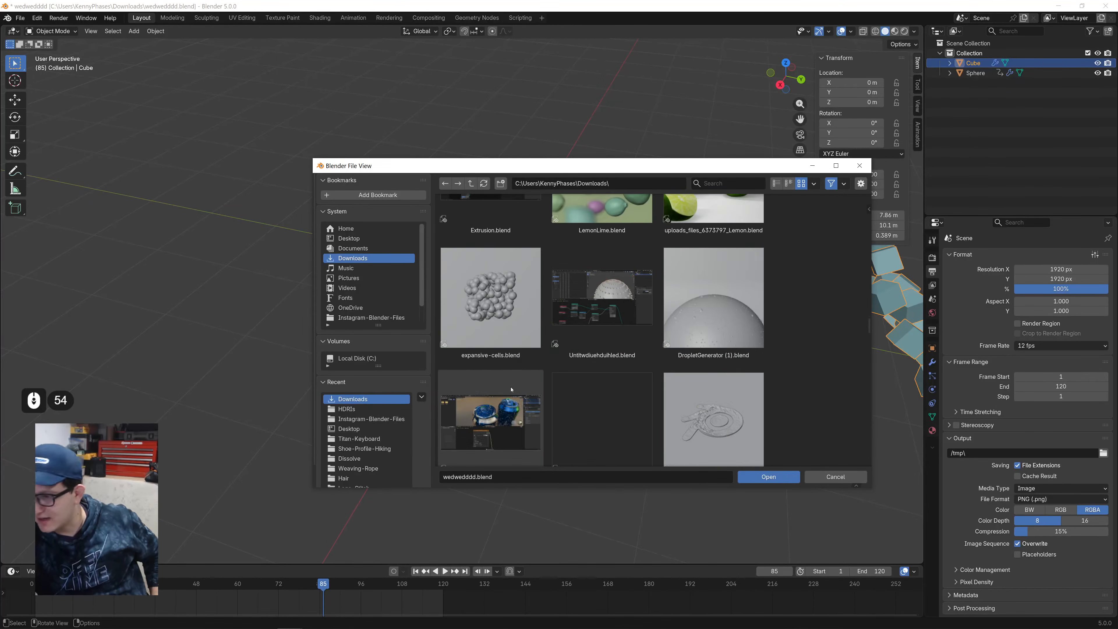
scroll(514, 390, down, 13)
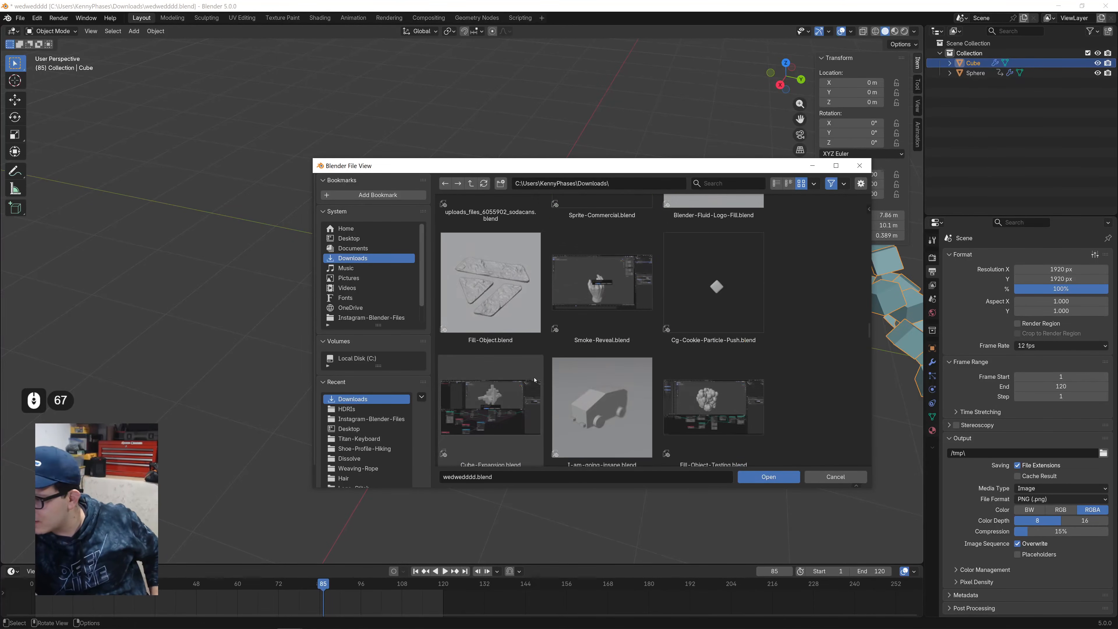
scroll(526, 379, up, 7)
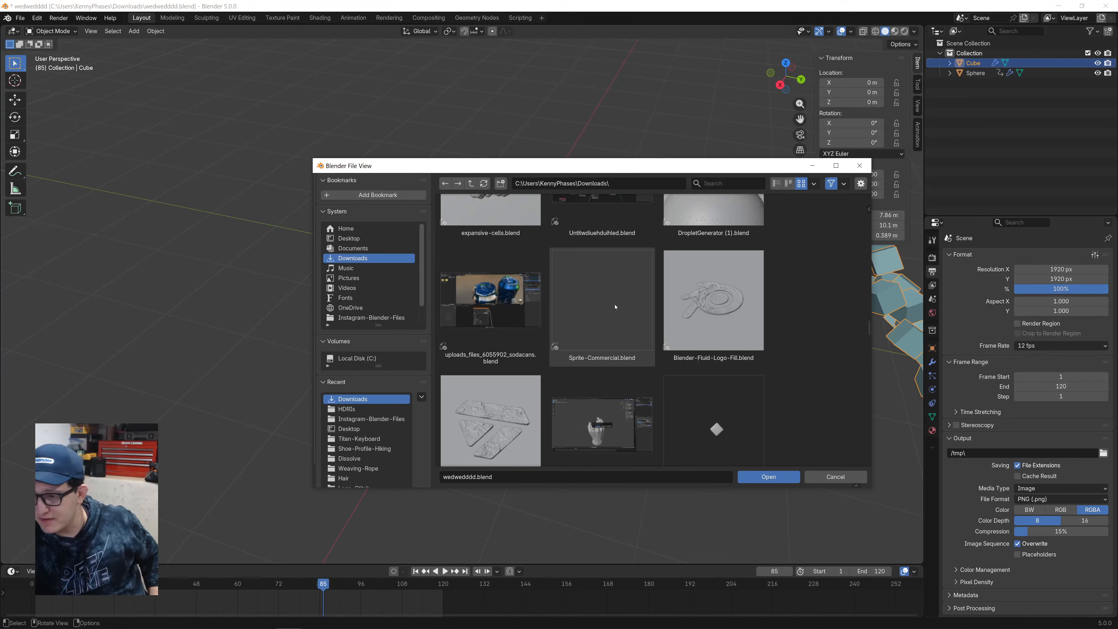
scroll(511, 359, down, 10)
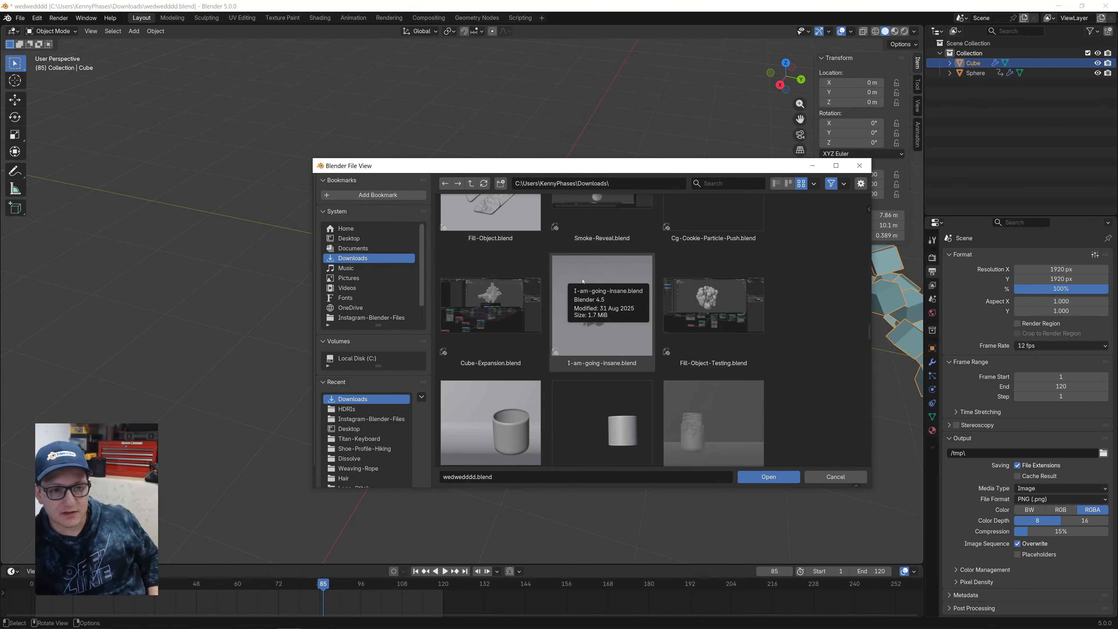
click(860, 166)
Start a new file without saving the changes to wedwedddd.blend.
click(518, 150)
key(ctrl+n)
key(Return)
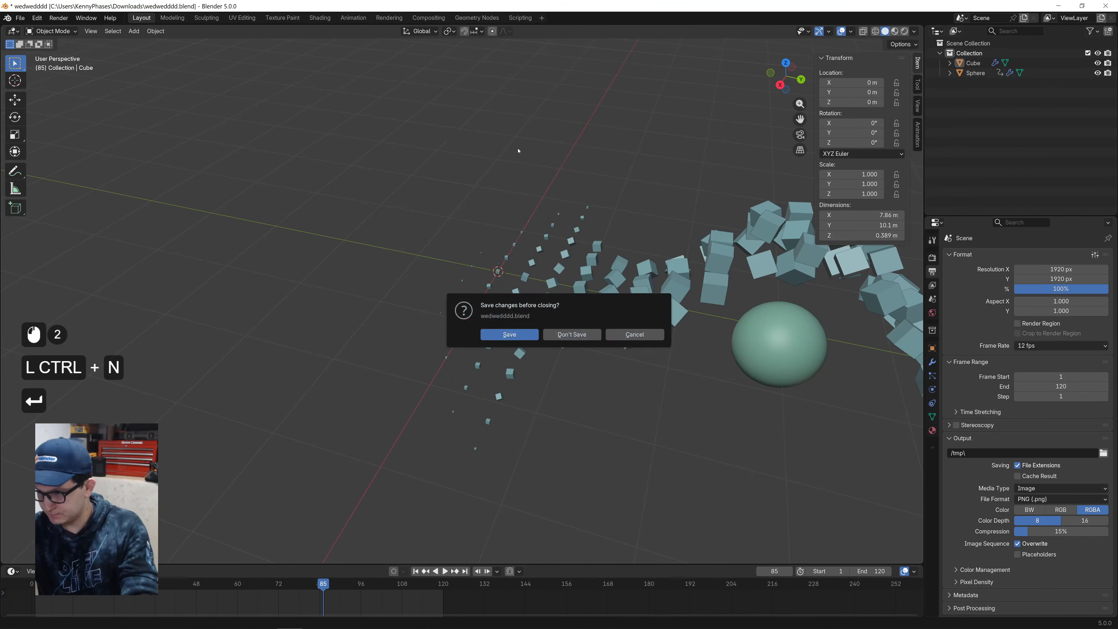
click(586, 337)
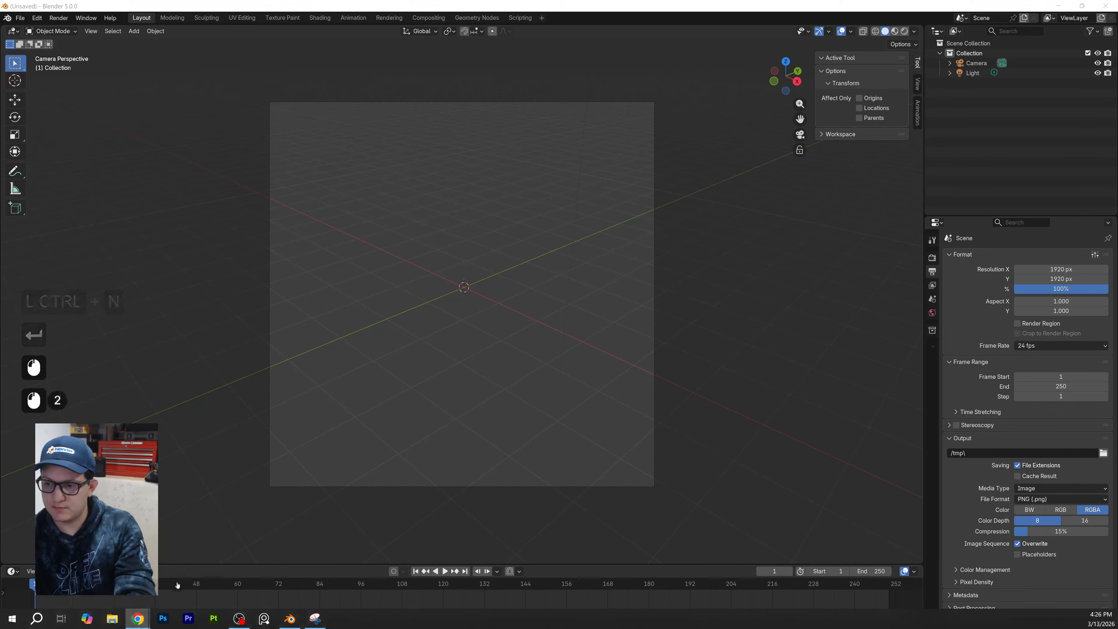
Switch to Chrome and search Google Images for "pcb for gpu".
click(137, 618)
click(222, 75)
key(ctrl+a)
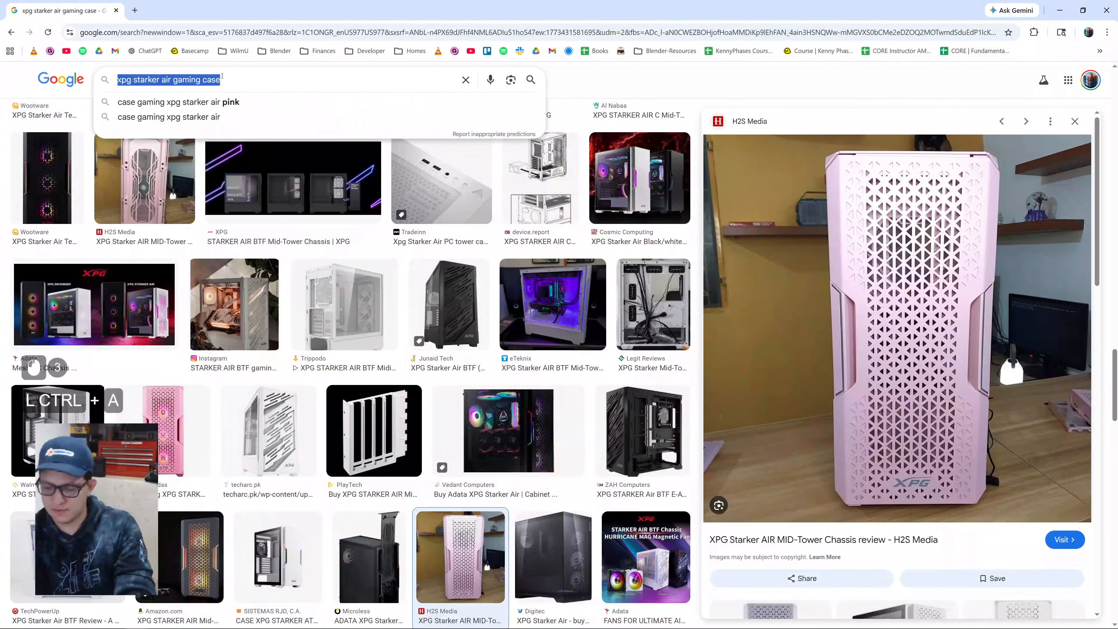
text(pcb fo)
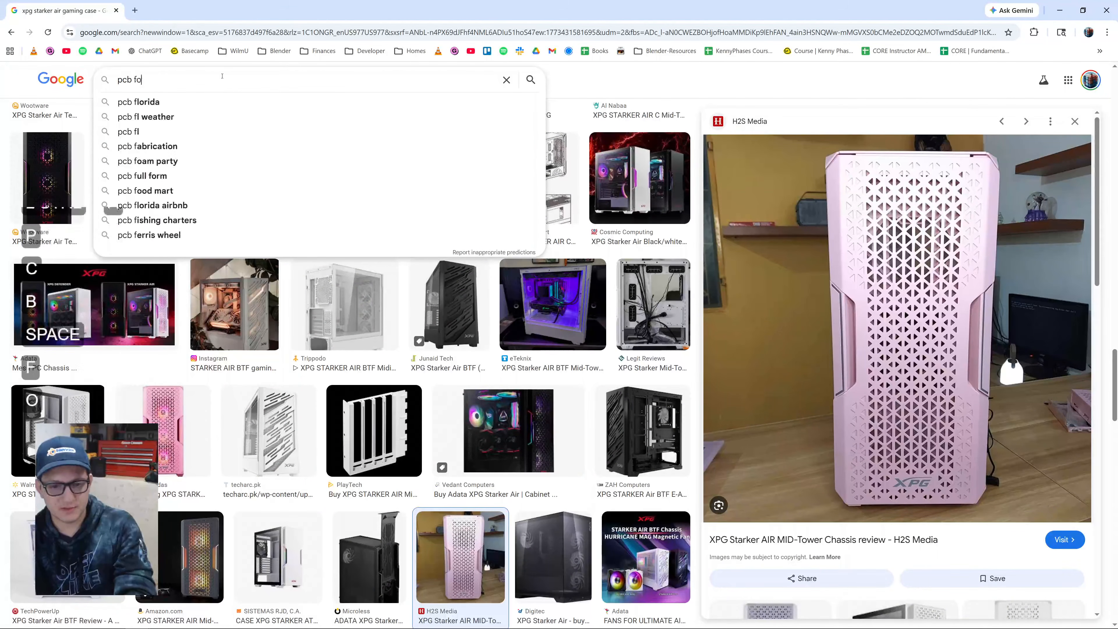
text(r gpu)
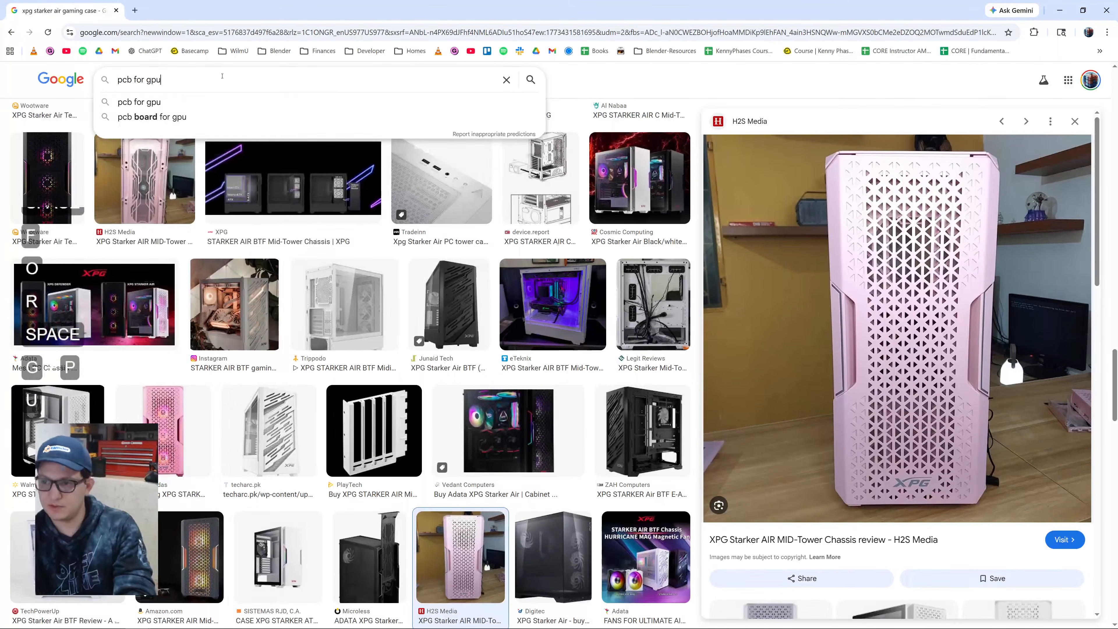
key(Return)
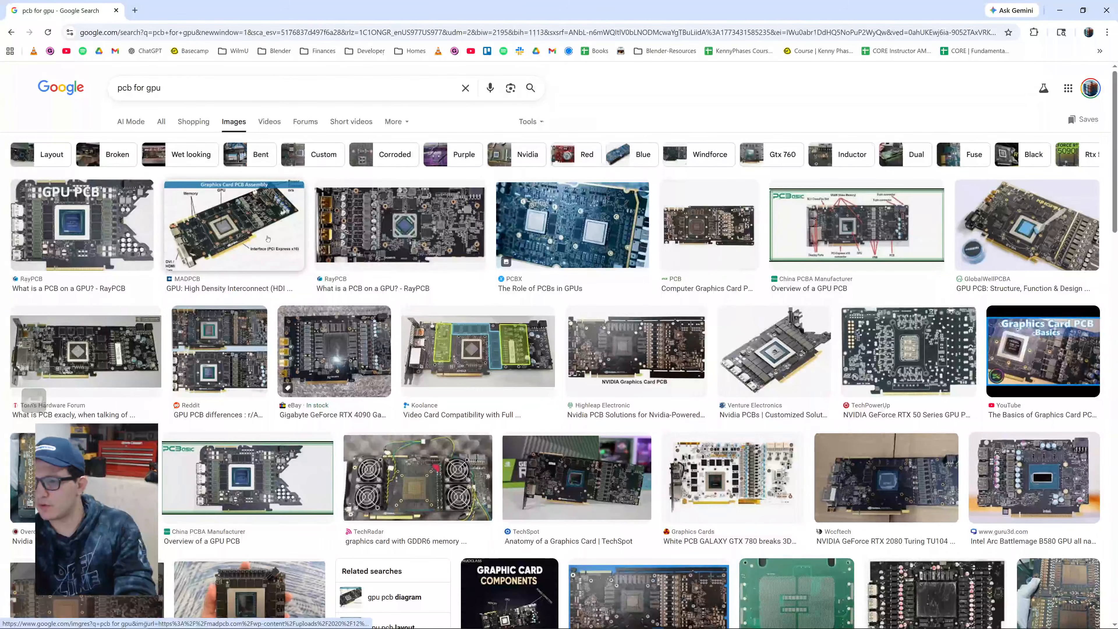
Preview the GPU circuit board reference images from MADPCB, TechPowerUp and PCBX.
click(244, 227)
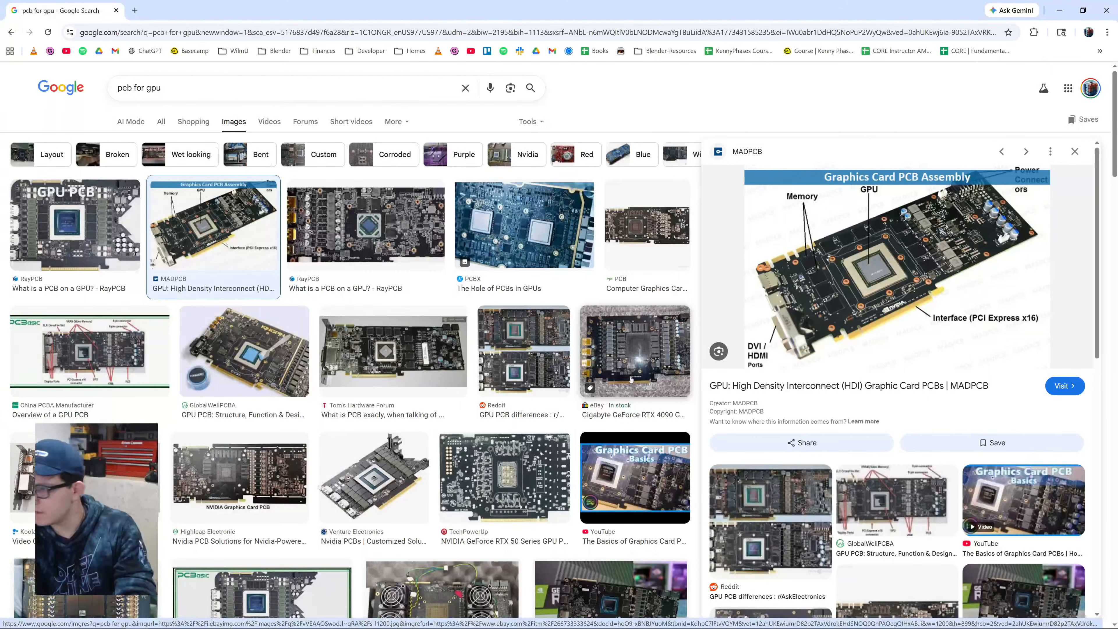
click(515, 460)
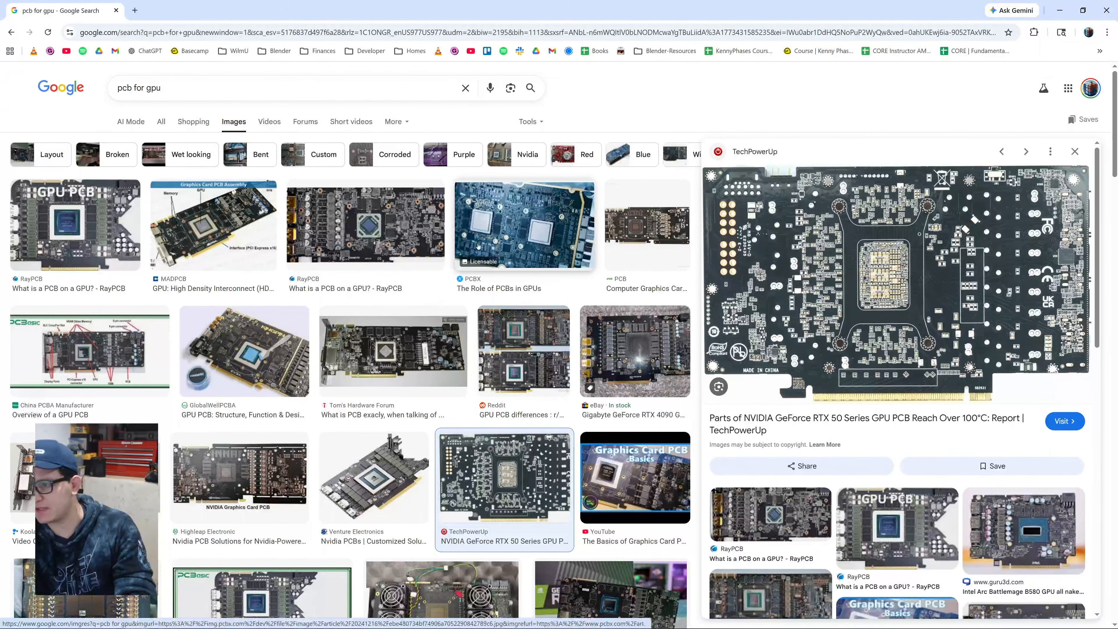
click(485, 294)
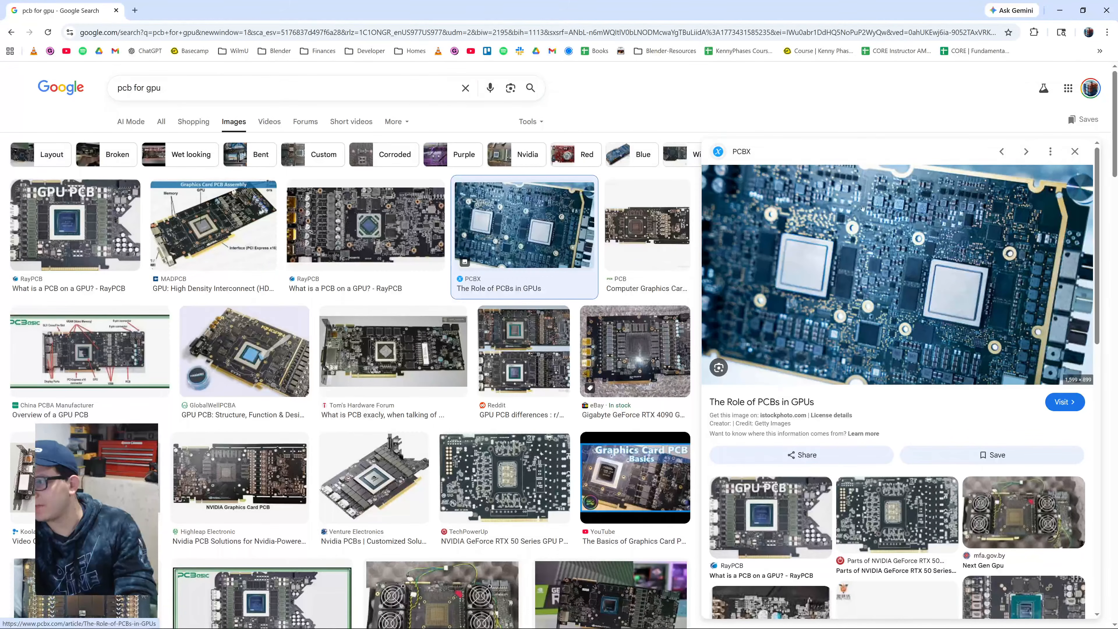
Browse further results and preview the white Galaxy GTX 780 board and PCBONLINE's bare green board.
scroll(399, 413, down, 3)
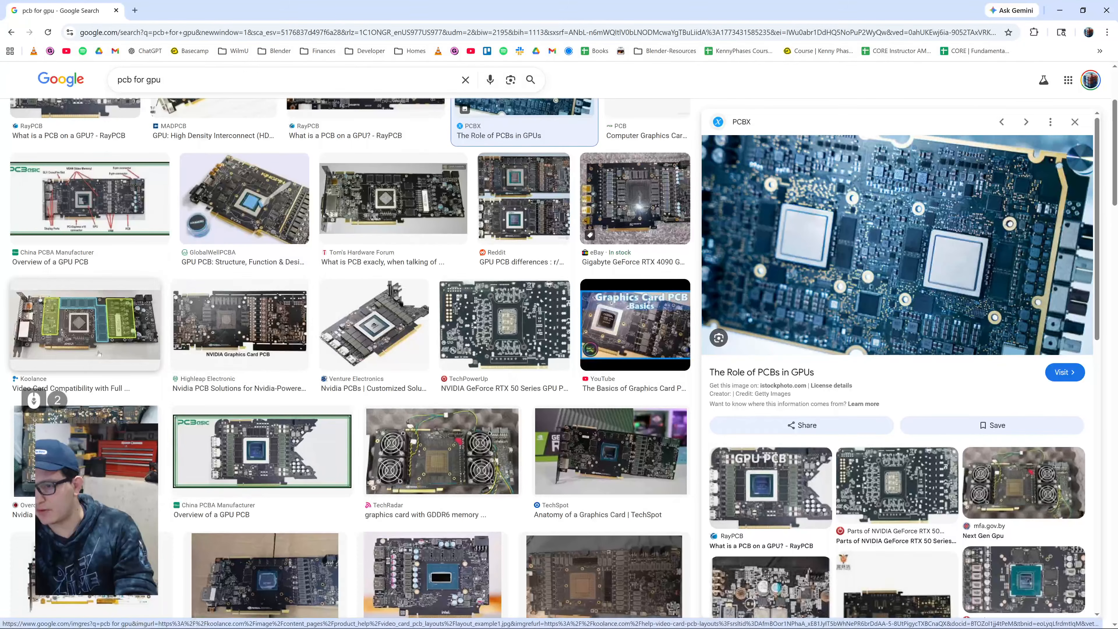
scroll(273, 414, down, 4)
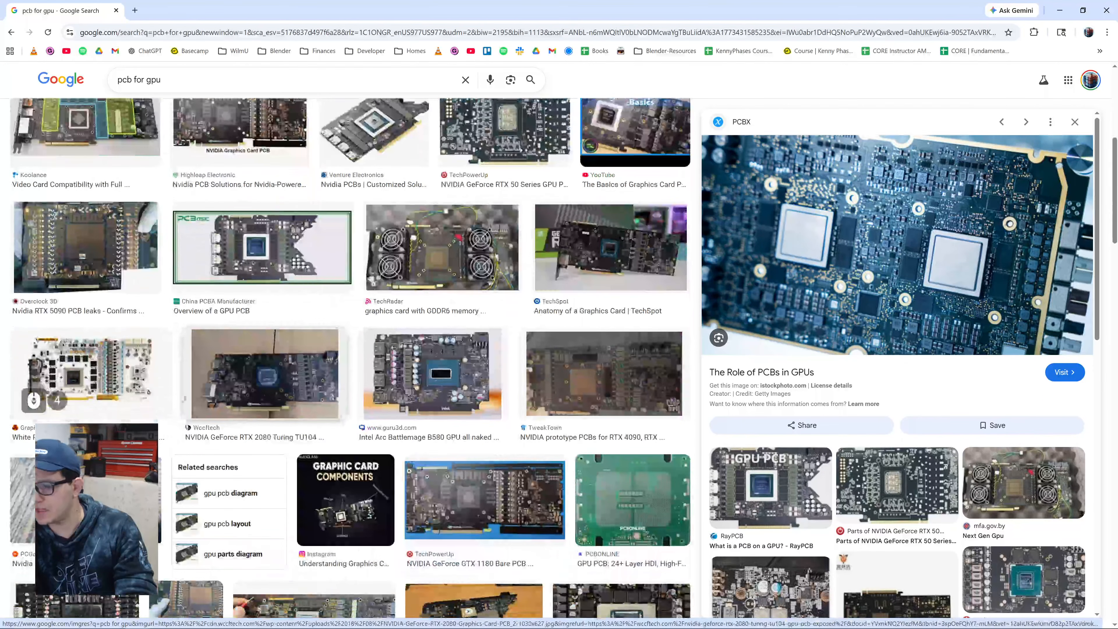
click(128, 381)
scroll(294, 415, down, 5)
scroll(295, 415, down, 5)
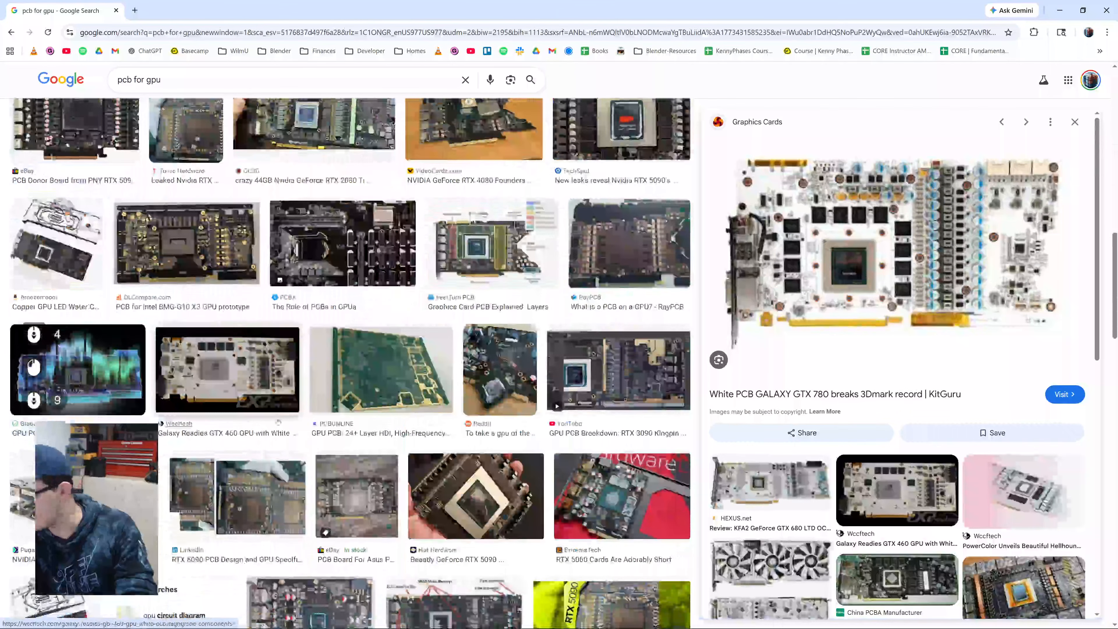
click(409, 382)
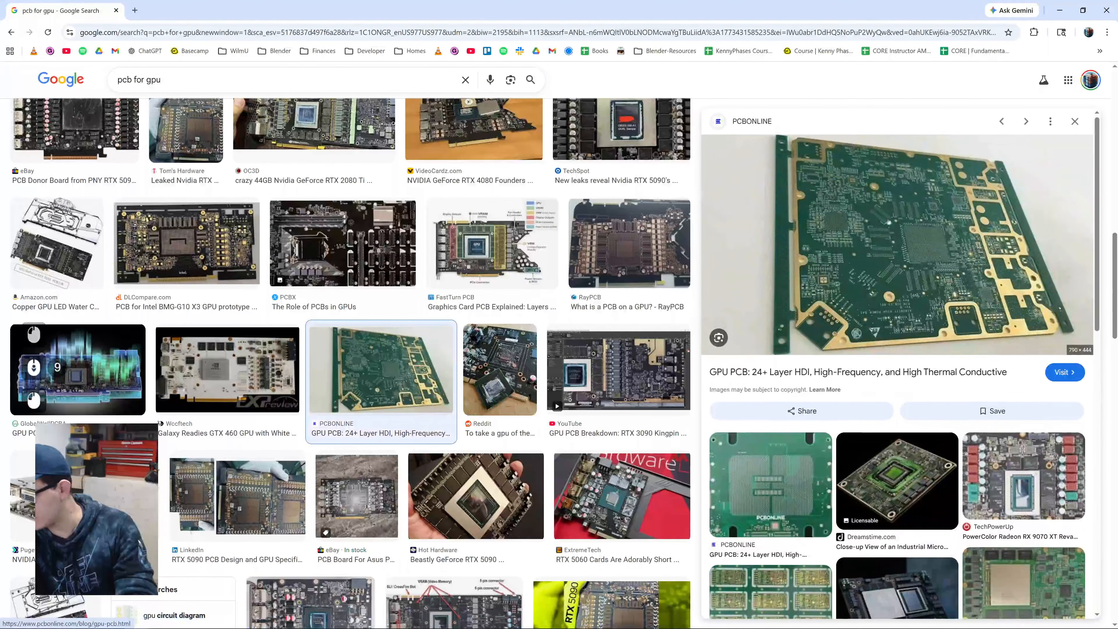
Look further through the GPU board images and preview PCBONLINE's irregularly shaped green board with gold traces.
scroll(264, 309, down, 3)
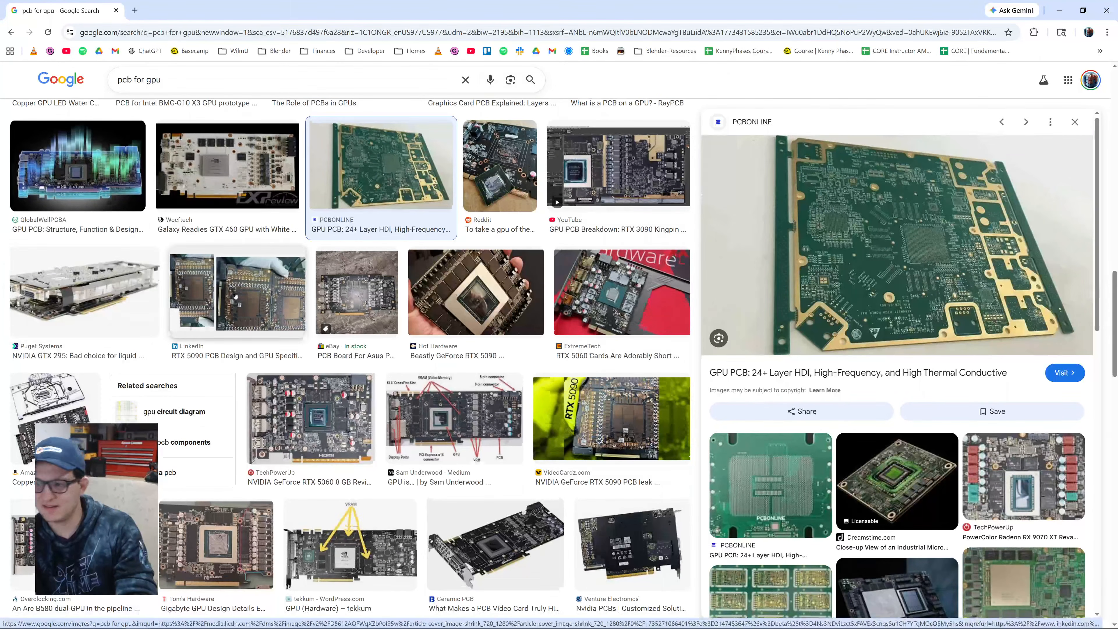
scroll(226, 286, down, 4)
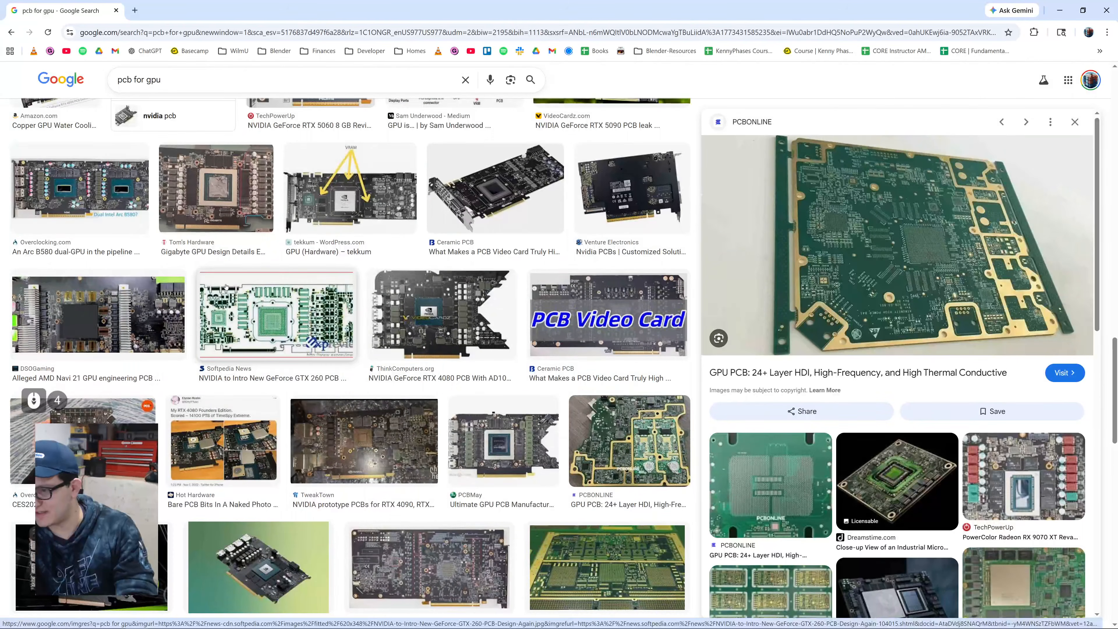
scroll(226, 287, down, 2)
click(629, 238)
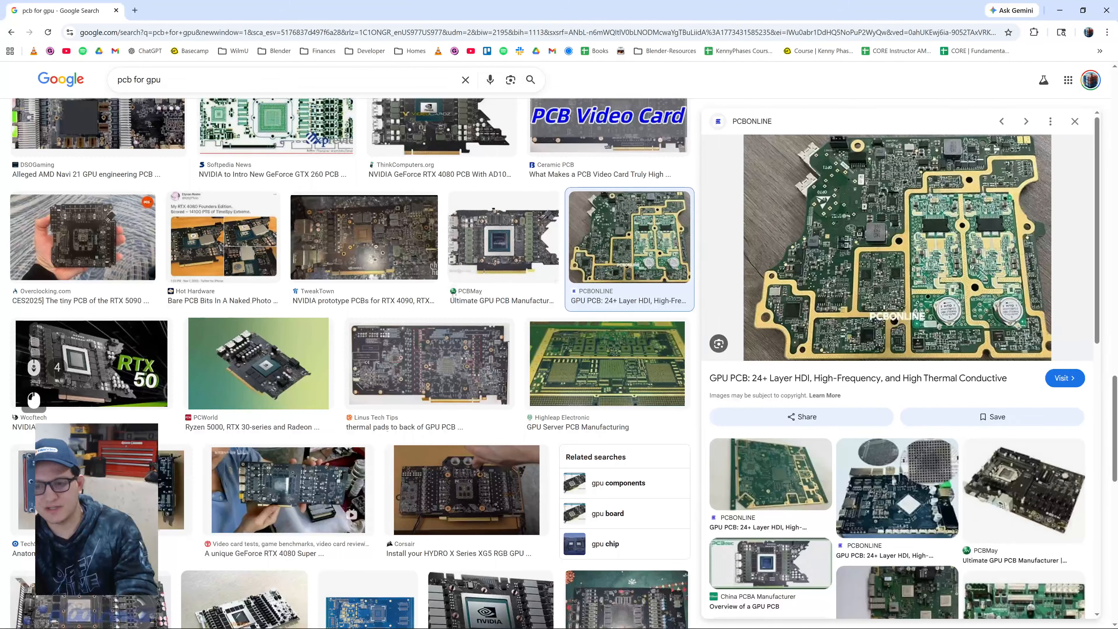
Search the images for "printed circuit board" and preview the trace close-ups from Wevolver and Circuit Specialists.
click(173, 84)
text(printe)
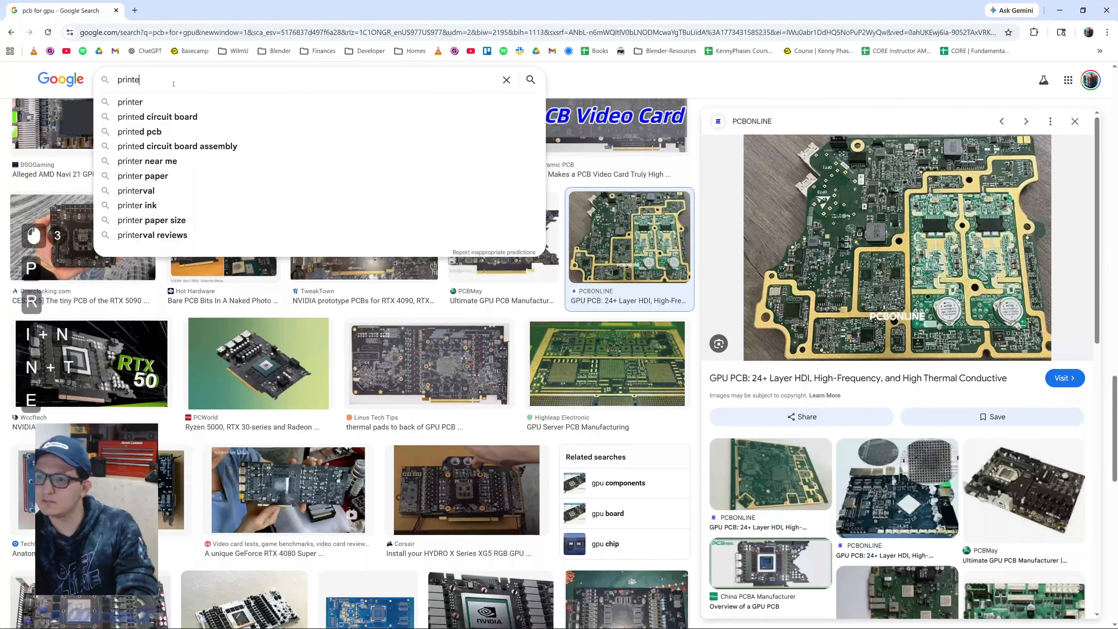
key(Down)
key(Down)
key(Return)
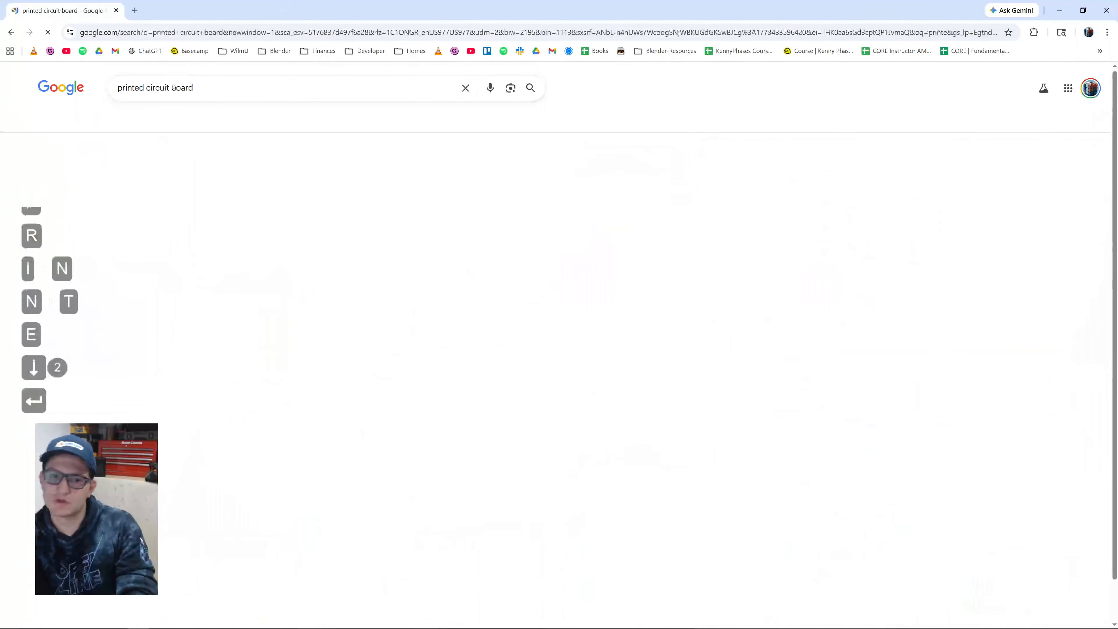
click(384, 346)
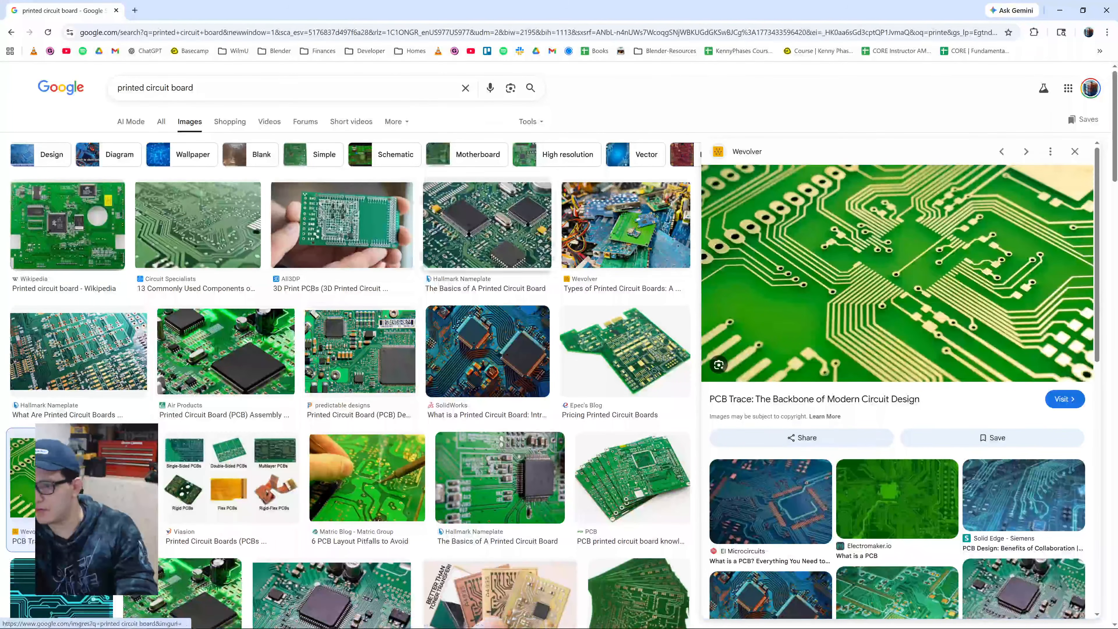
click(256, 216)
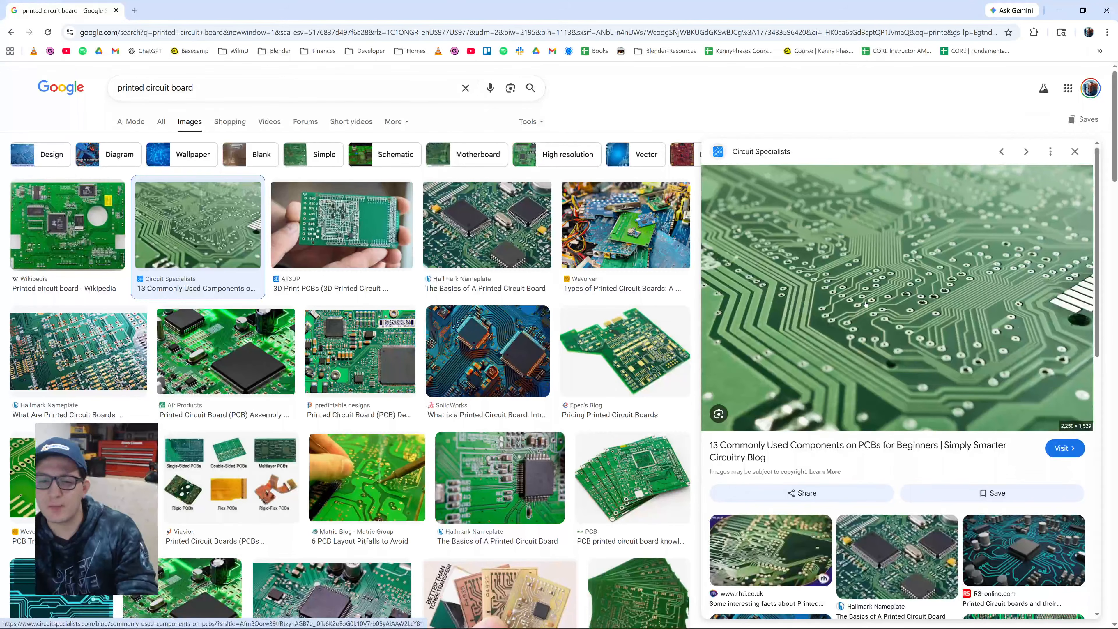
Switch back to Blender and delete all the default objects from the scene.
click(1060, 9)
click(467, 238)
key(a)
key(x)
click(467, 238)
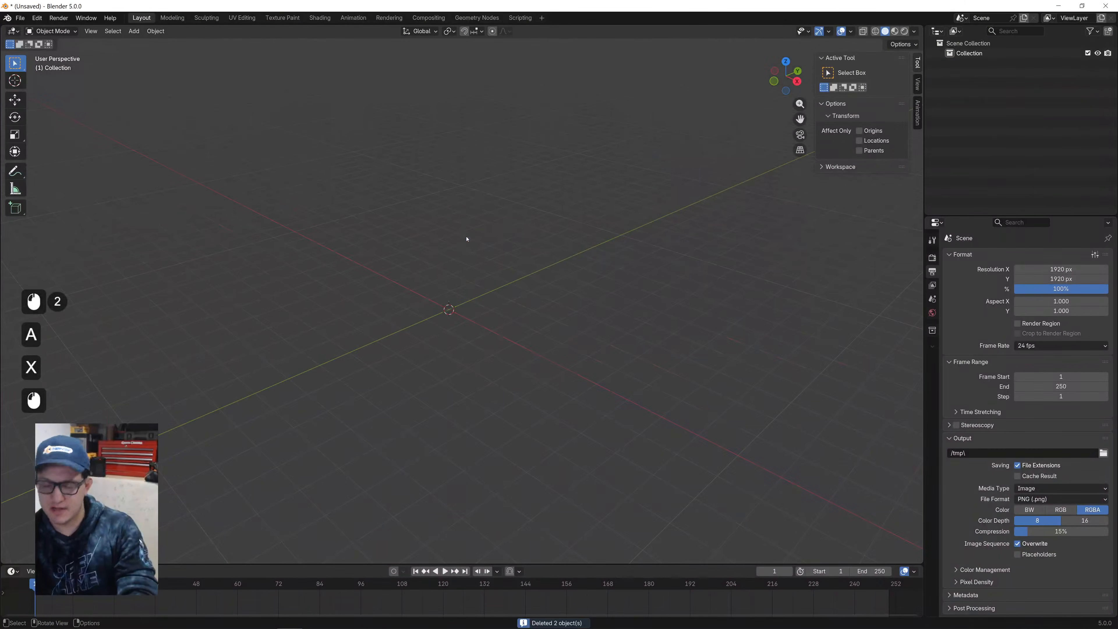
Add a mesh cube at the scene origin.
key(shift+c)
key(u+b)
key(e)
key(Caps_Lock)
key(Escape)
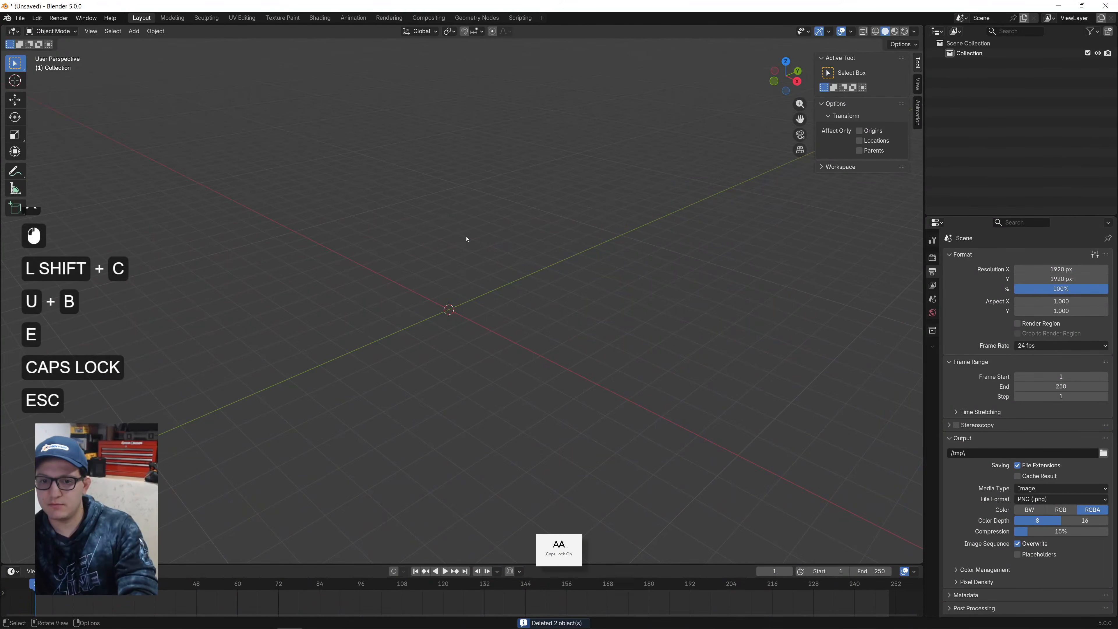
key(shift+a)
text(cube)
key(Return)
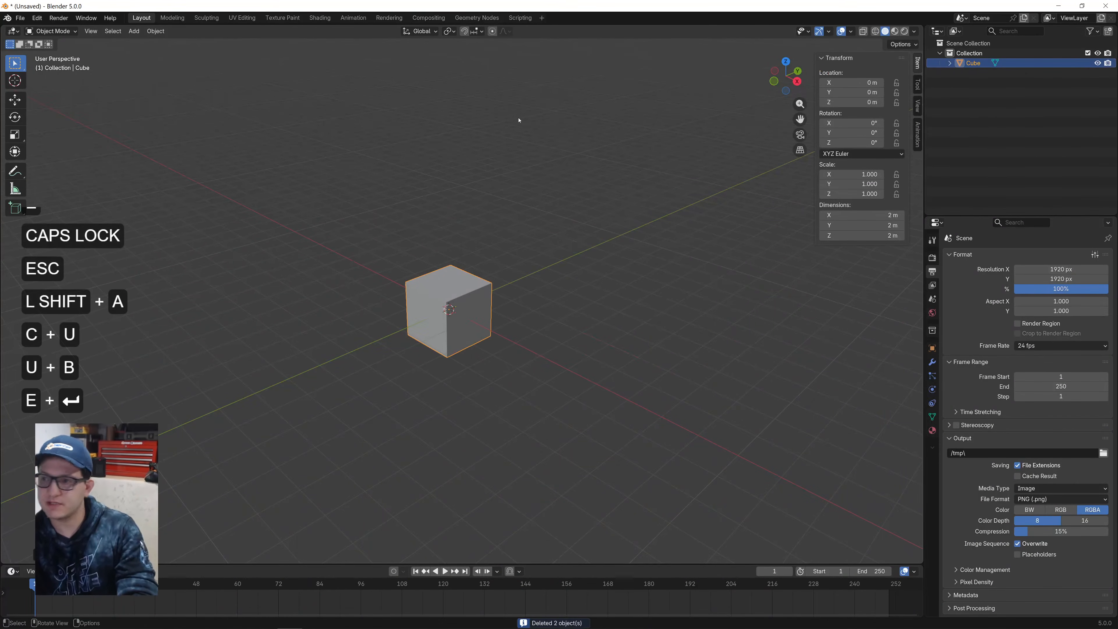
Switch to the Geometry Nodes workspace and create a new geometry node tree on the cube.
click(477, 18)
scroll(654, 185, up, 4)
click(467, 344)
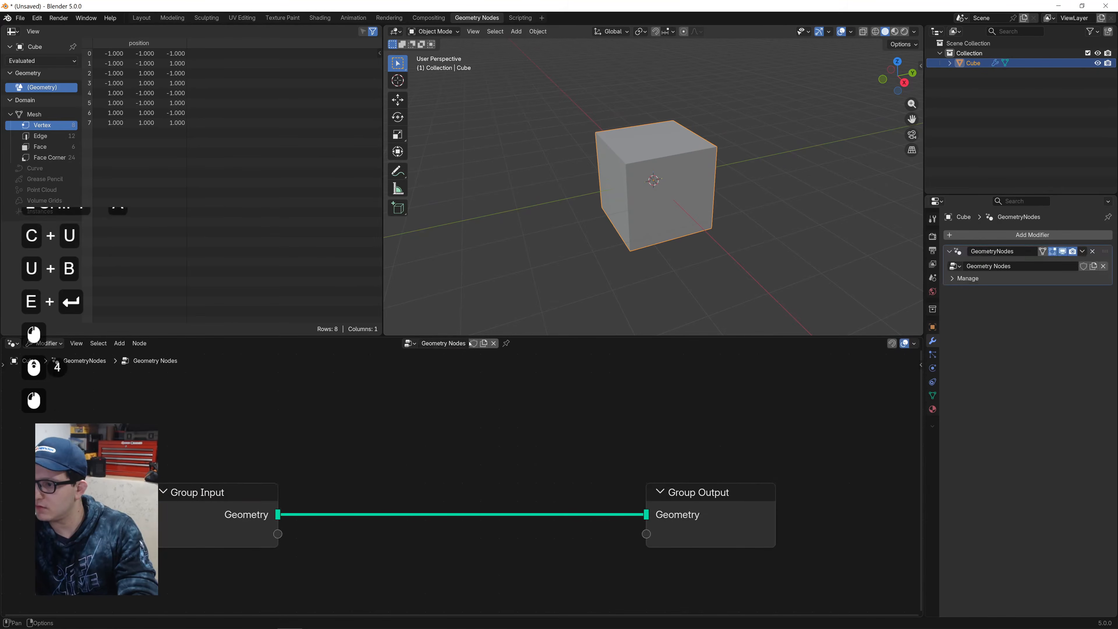
Add a Grid node and connect its Mesh output to the Group Output geometry in place of the cube.
click(477, 416)
key(shift+a)
text(grid)
key(Return)
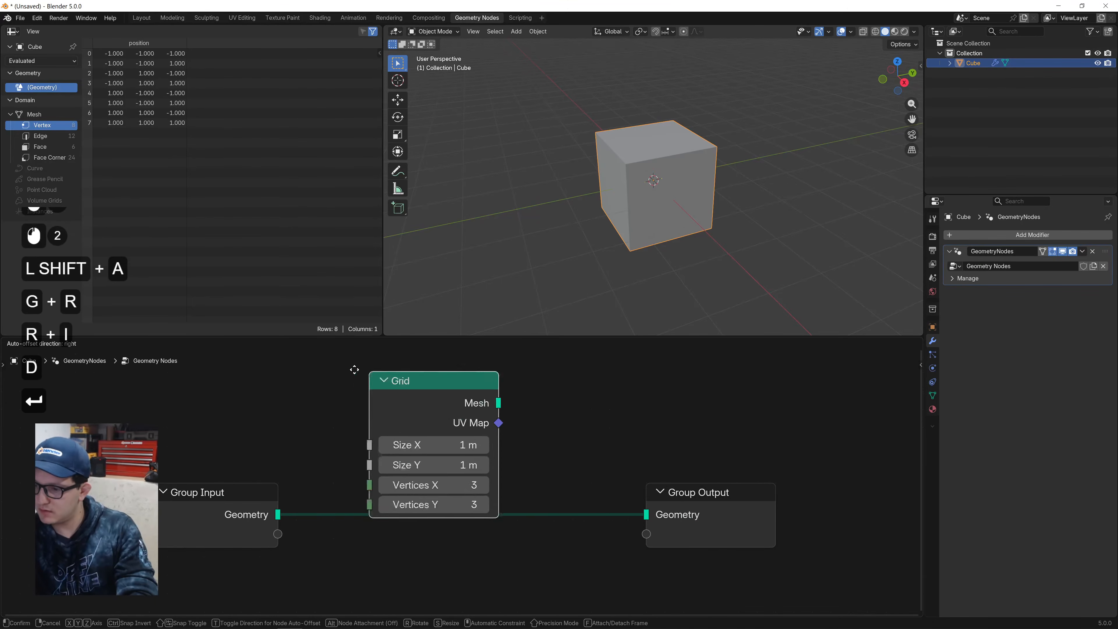
click(319, 447)
drag(630, 508, 646, 515)
Set the Grid node's size to 10 m by 10 m with 100 vertices in both X and Y.
click(416, 522)
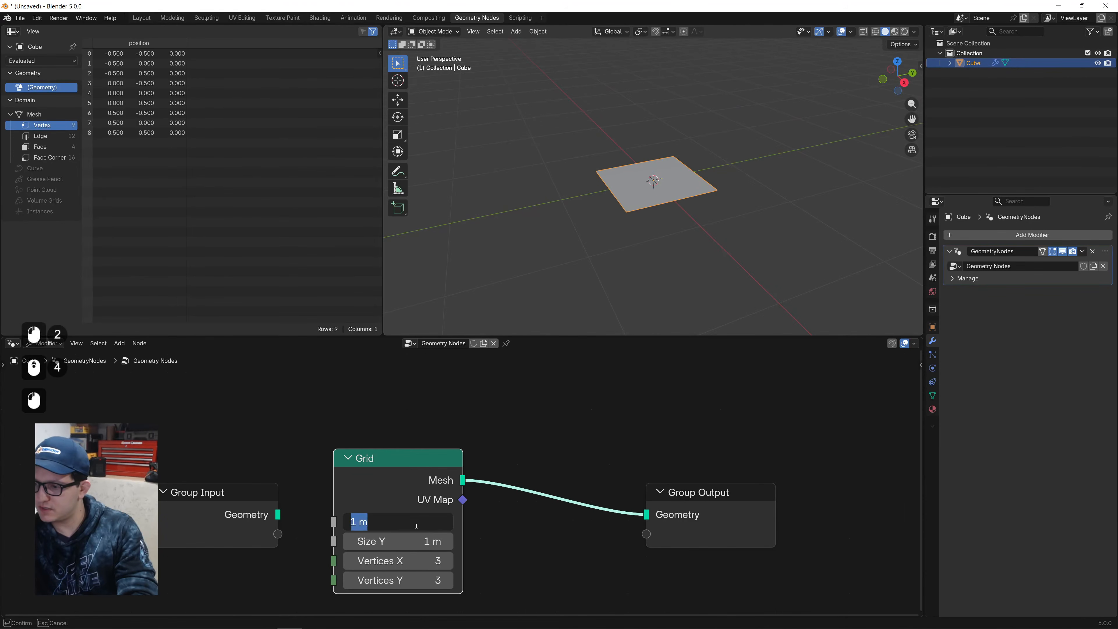
text(10)
key(Tab)
text(10)
key(Tab)
text(100)
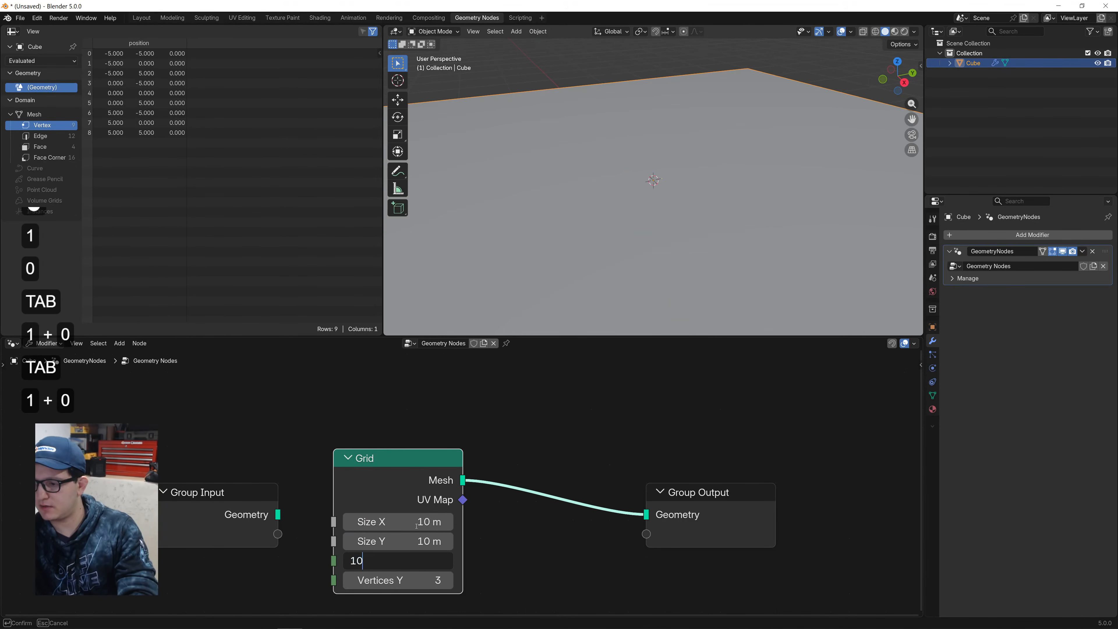
key(Tab)
text(100)
key(Return)
scroll(580, 284, down, 6)
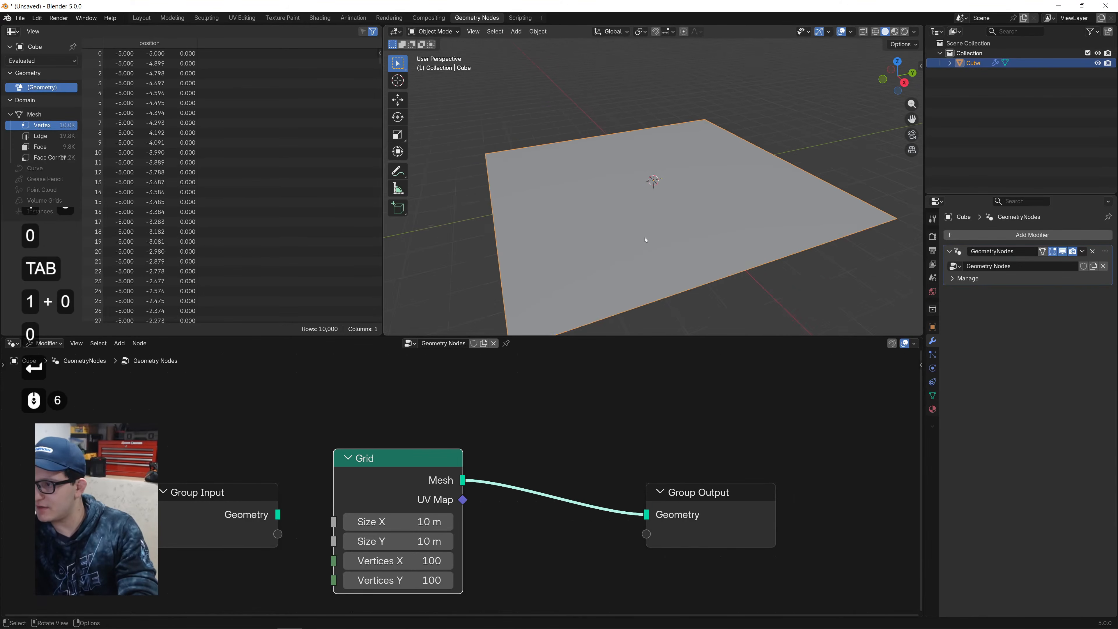
shift+middle_drag(656, 242, 672, 225)
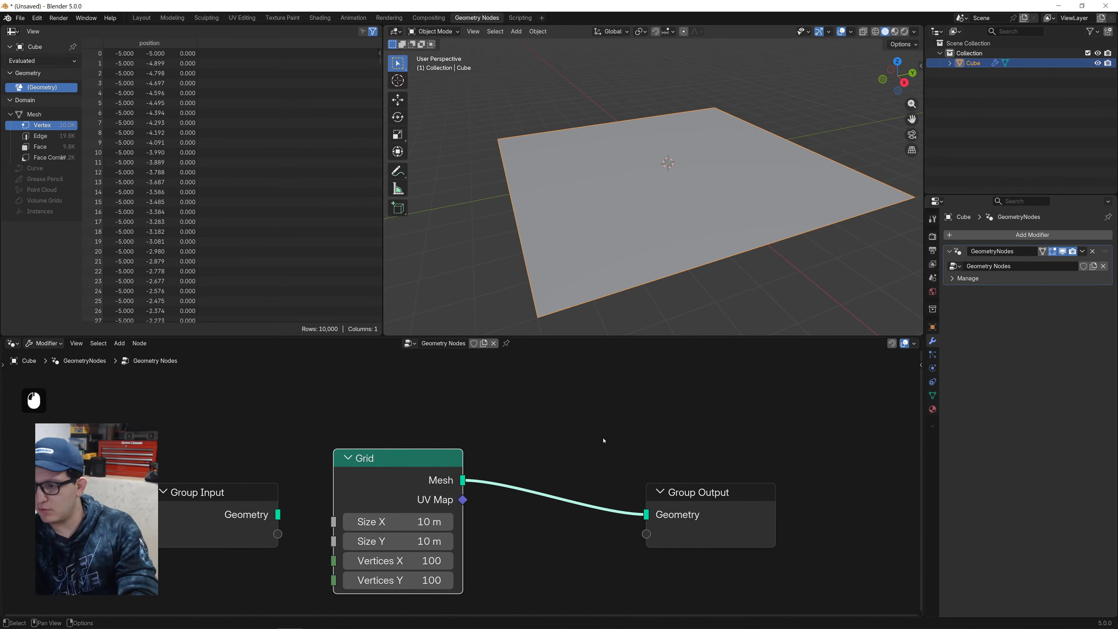
Insert a Mesh to Curve node between the Grid and the Group Output.
key(shift+a)
text(c)
key(BackSpace)
text(to curve)
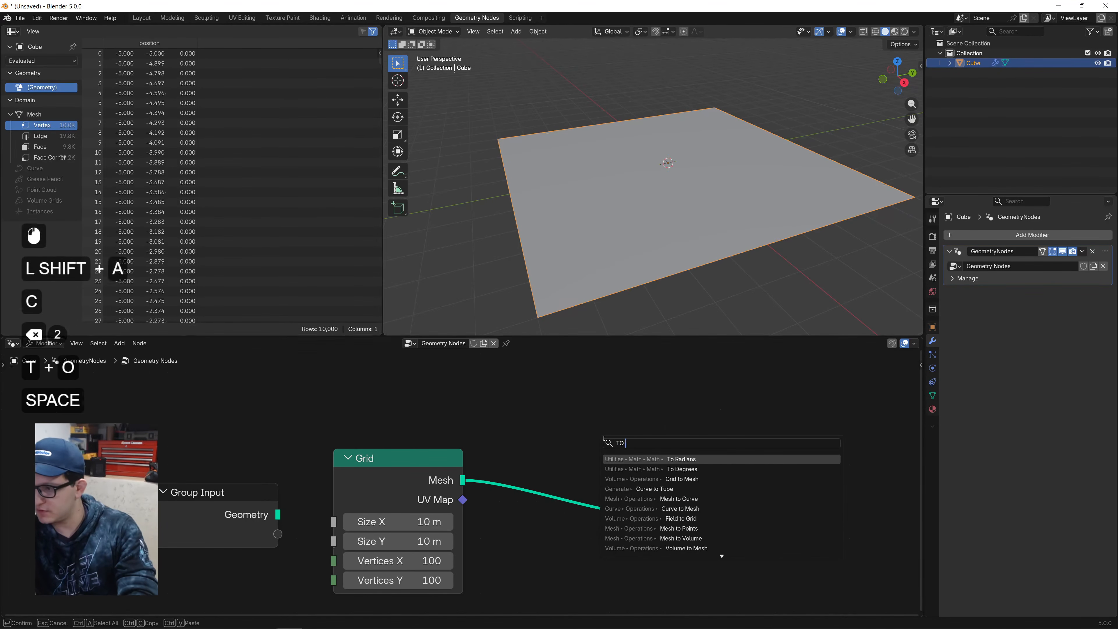
key(Return)
click(512, 430)
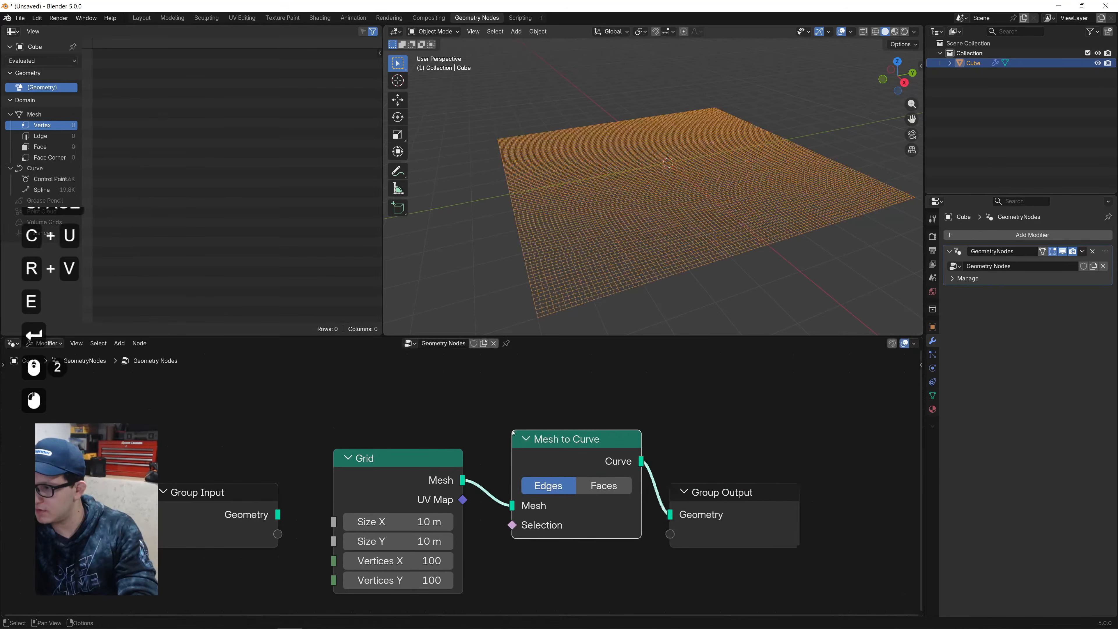
scroll(643, 202, up, 2)
click(668, 472)
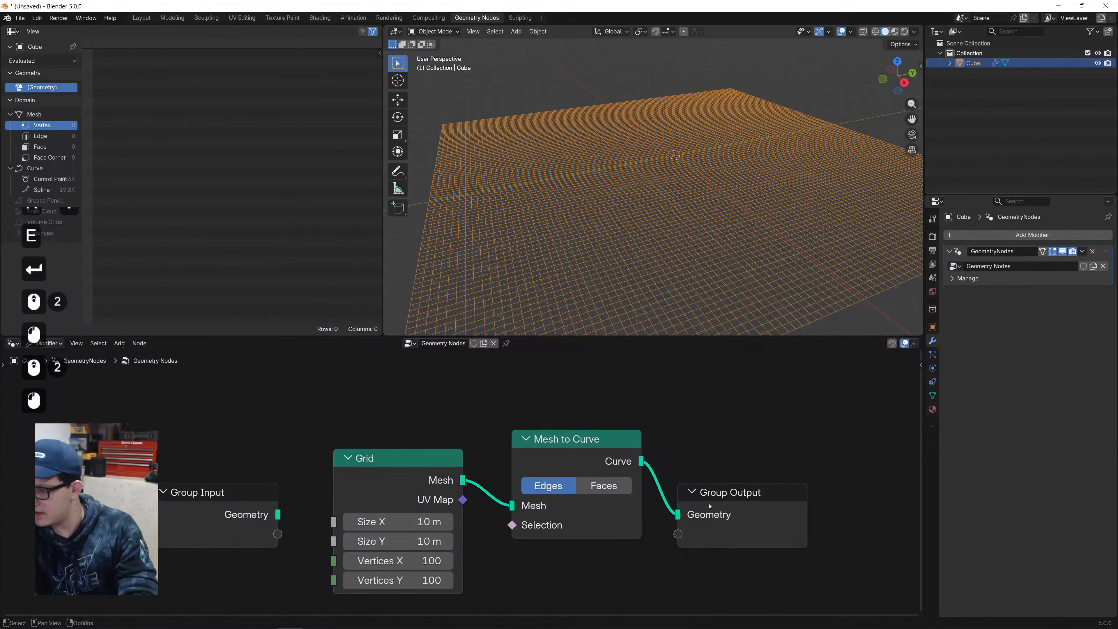
Spread the nodes apart and insert a Delete Geometry node between the Grid and Mesh to Curve.
drag(709, 507, 845, 504)
drag(570, 453, 606, 458)
key(shift+a)
text(DL)
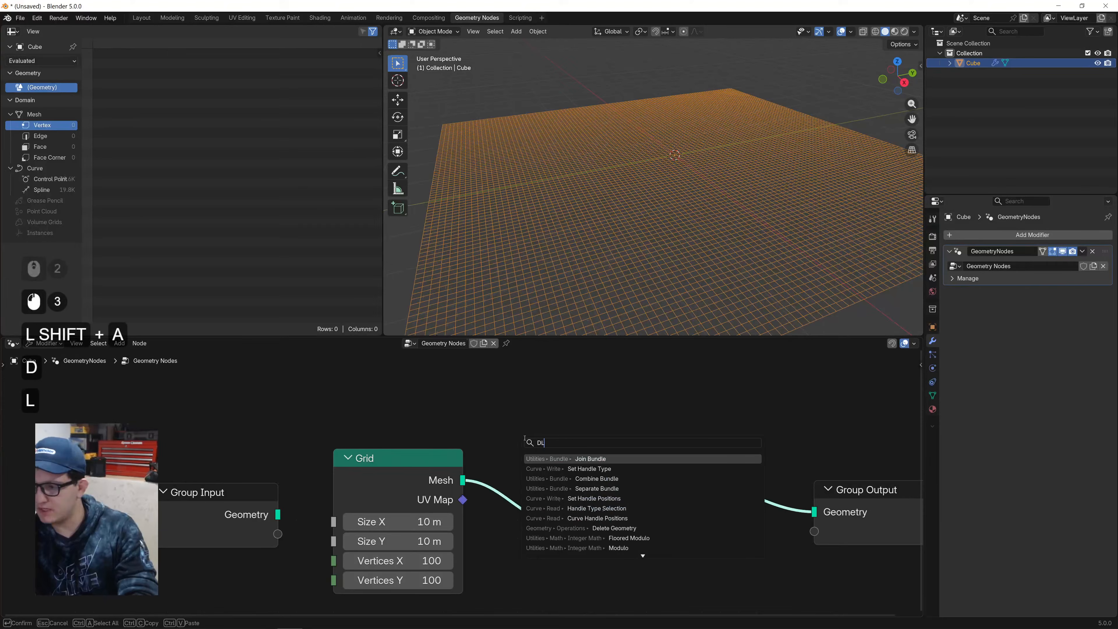
key(BackSpace)
text(ELE)
key(Return)
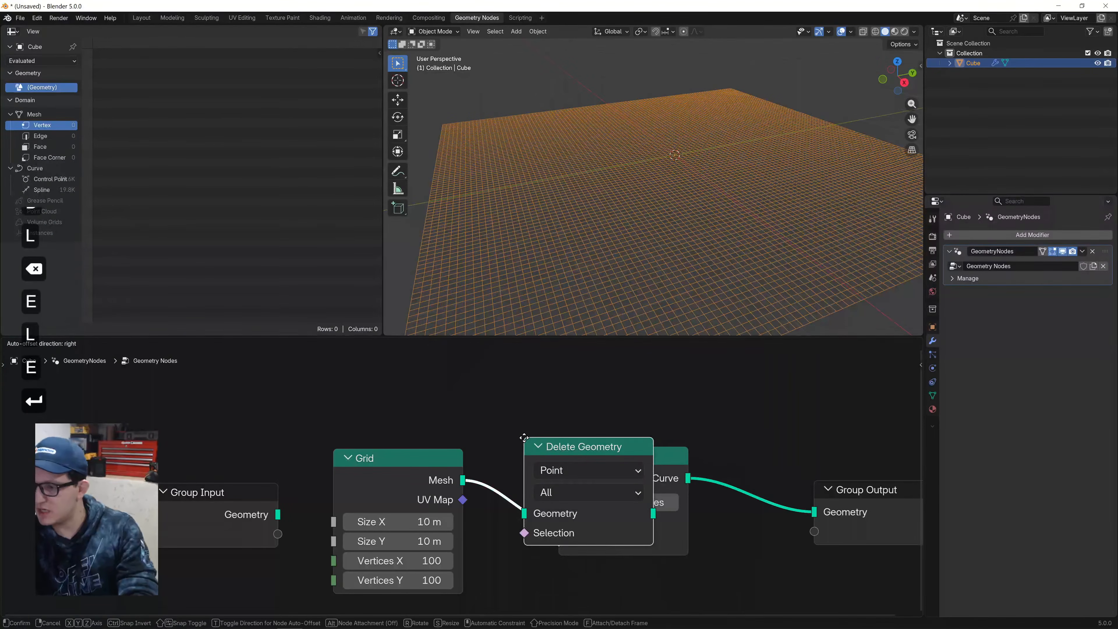
click(525, 494)
middle_drag(525, 494, 579, 413)
key(shift+a)
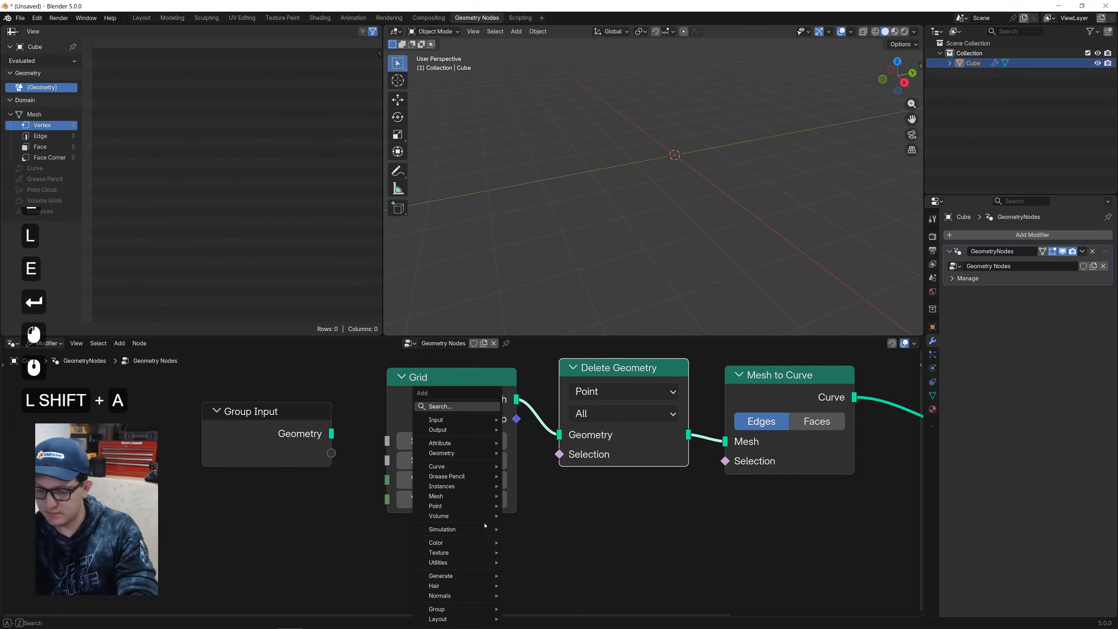
text(bool)
key(Return)
click(440, 526)
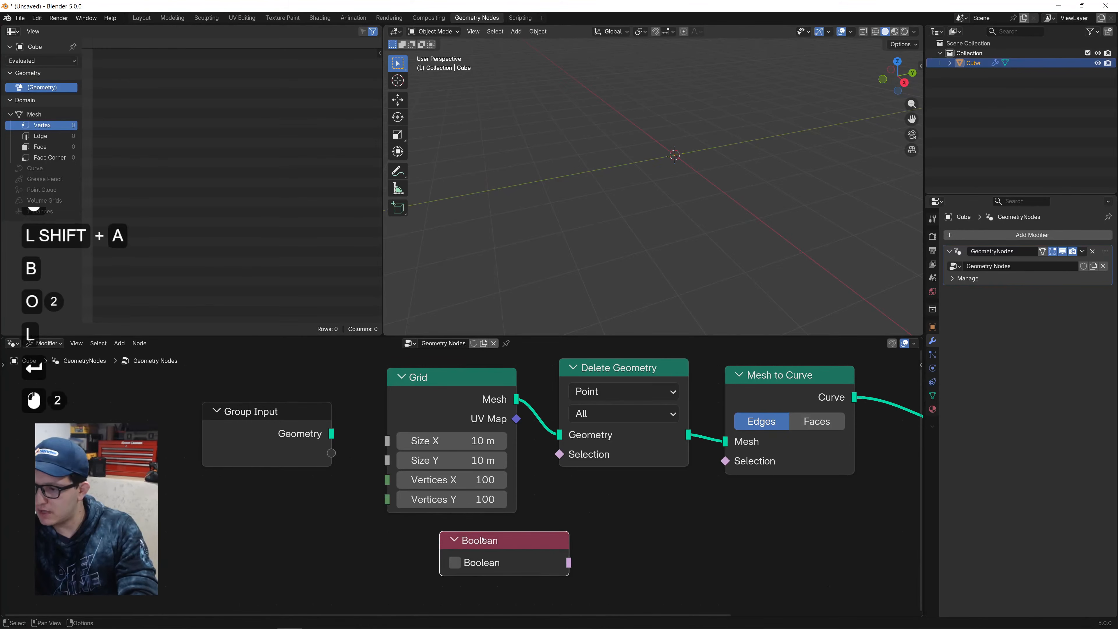
key(x)
Add a Random Value node of type Boolean and connect its value to the Delete Geometry selection.
key(shift+a)
text(RANDOM)
key(Return)
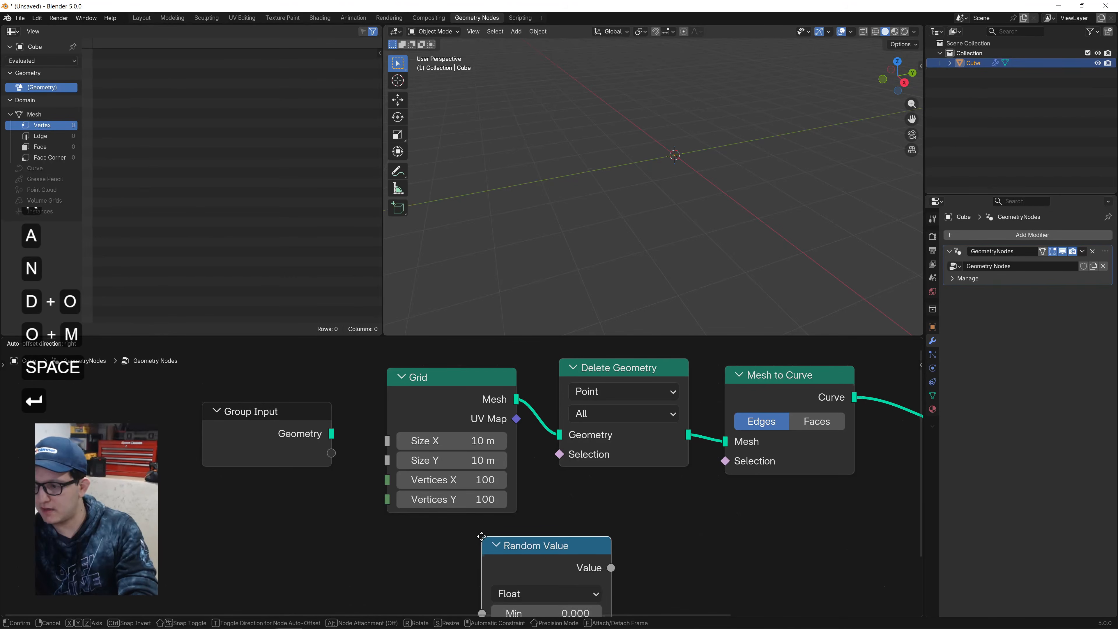
click(488, 556)
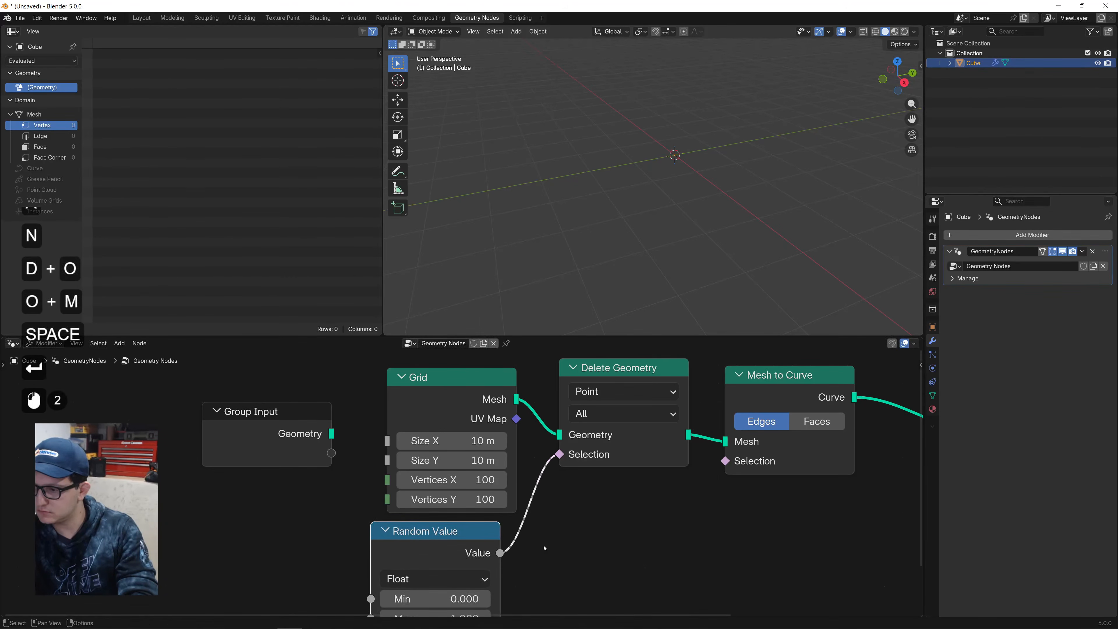
middle_drag(544, 548, 544, 505)
click(435, 536)
click(436, 495)
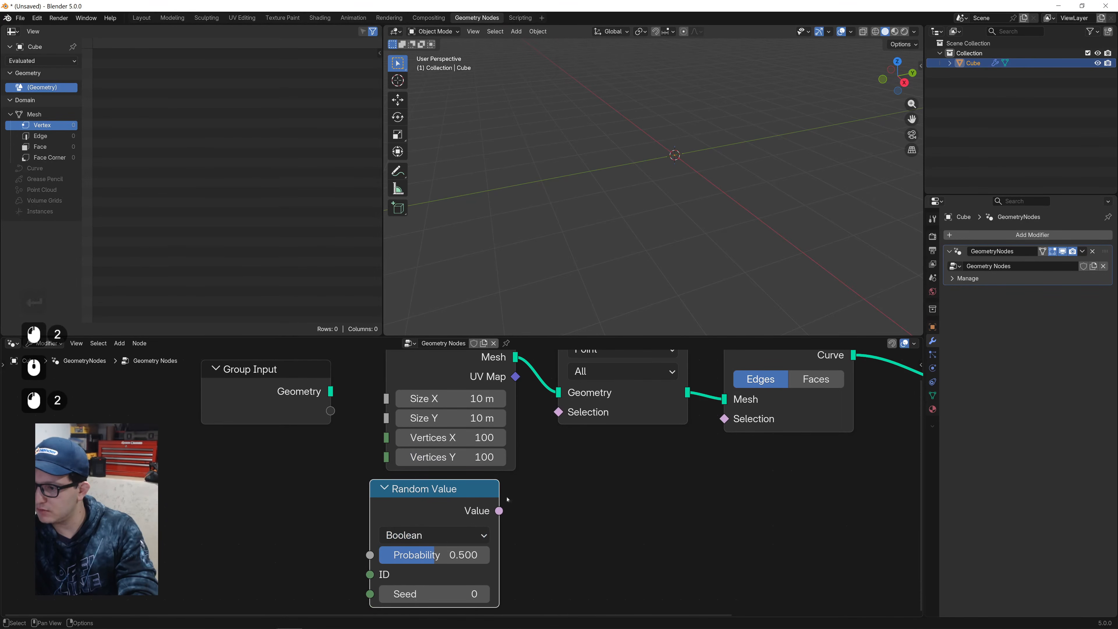
drag(558, 412, 544, 433)
drag(504, 502, 499, 510)
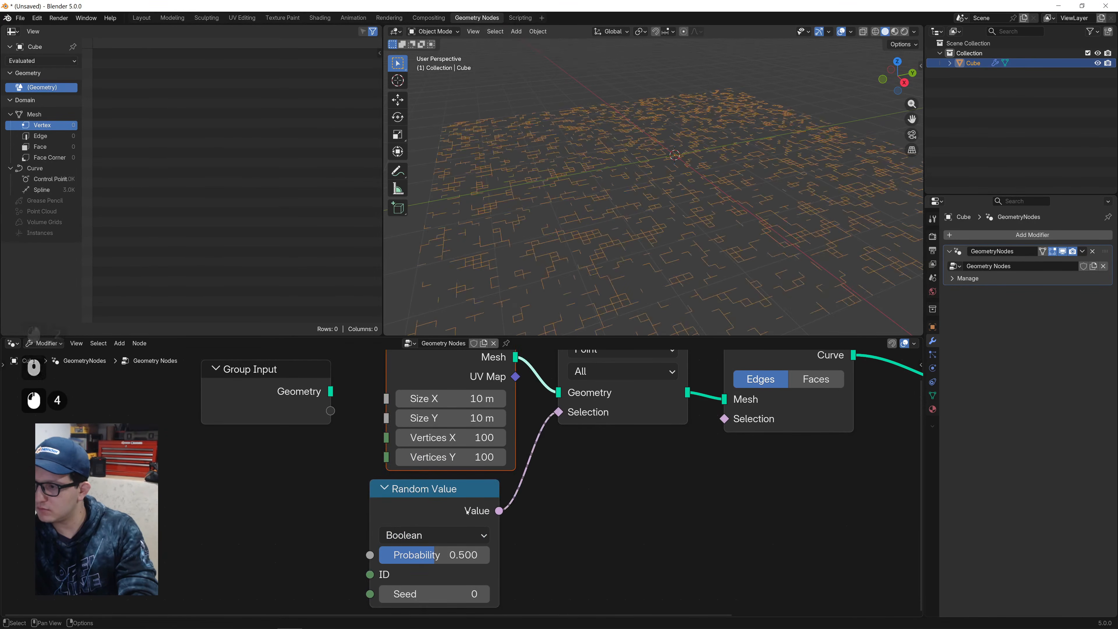
Lower the Random Value node's probability to about 0.296.
drag(440, 554, 418, 554)
middle_drag(637, 155, 641, 166)
scroll(671, 235, up, 2)
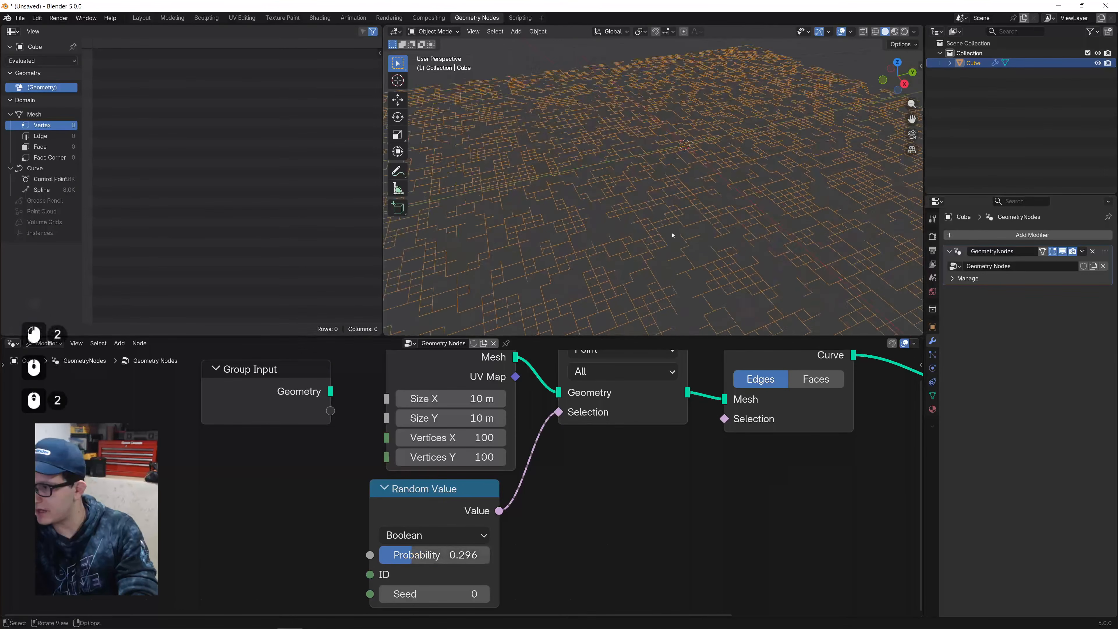
shift+middle_drag(671, 235, 692, 172)
Insert a Triangulate node between the Grid and Delete Geometry.
middle_drag(625, 418, 592, 477)
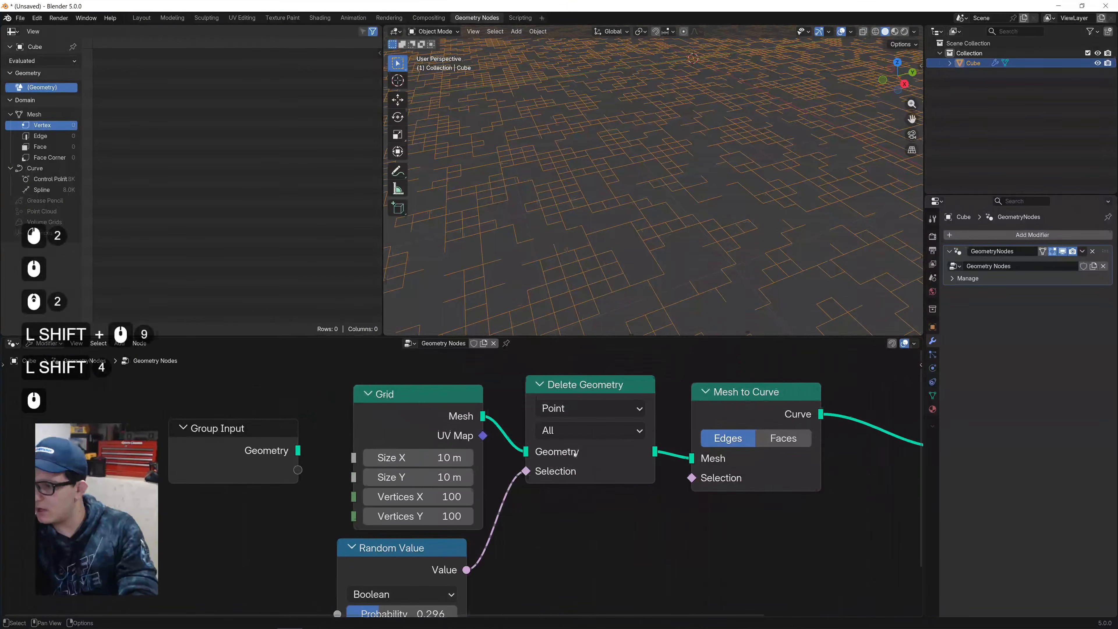
key(shift+a)
text(TRRI)
key(ctrl+a)
text(TRIAN)
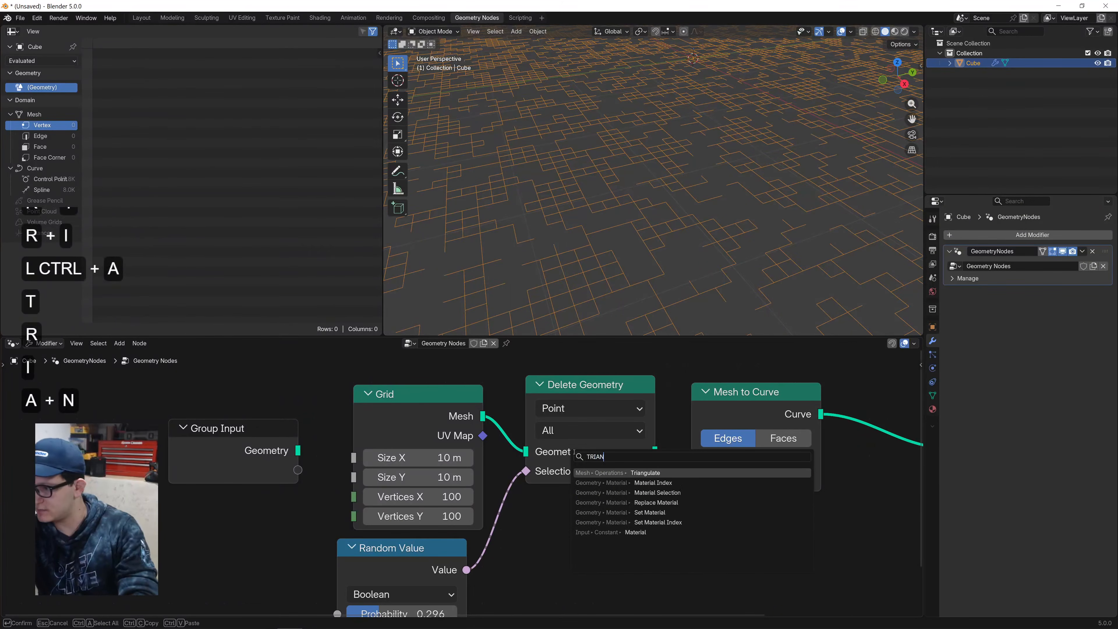
key(Return)
click(520, 390)
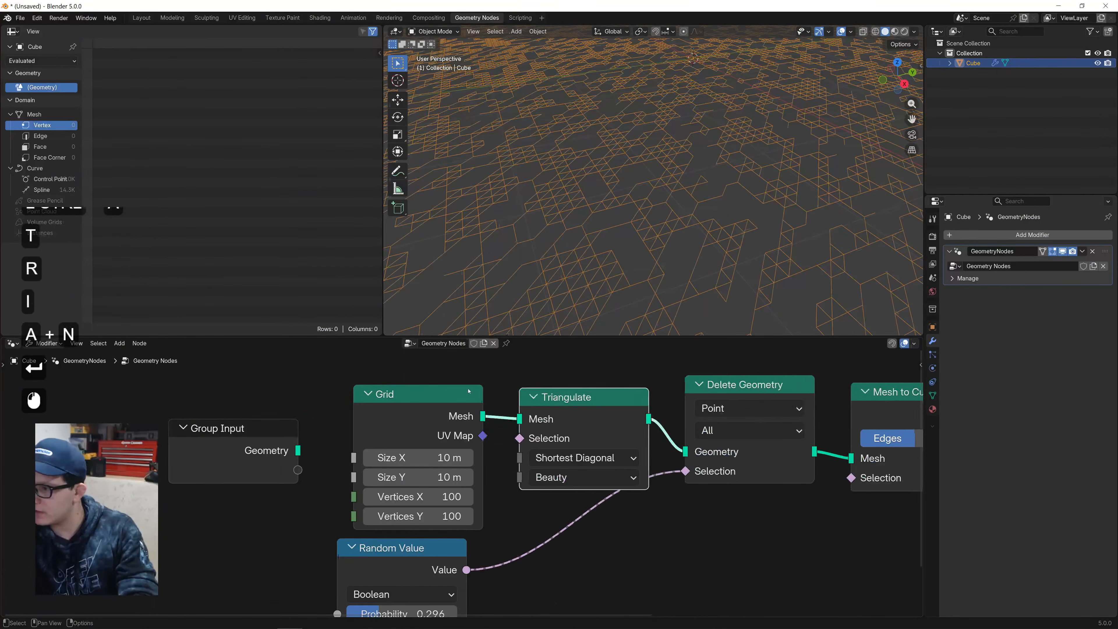
Try a duplicate Triangulate node after Delete Geometry, with the Grid feeding Delete Geometry directly, and remove the duplicate.
middle_drag(704, 479, 609, 489)
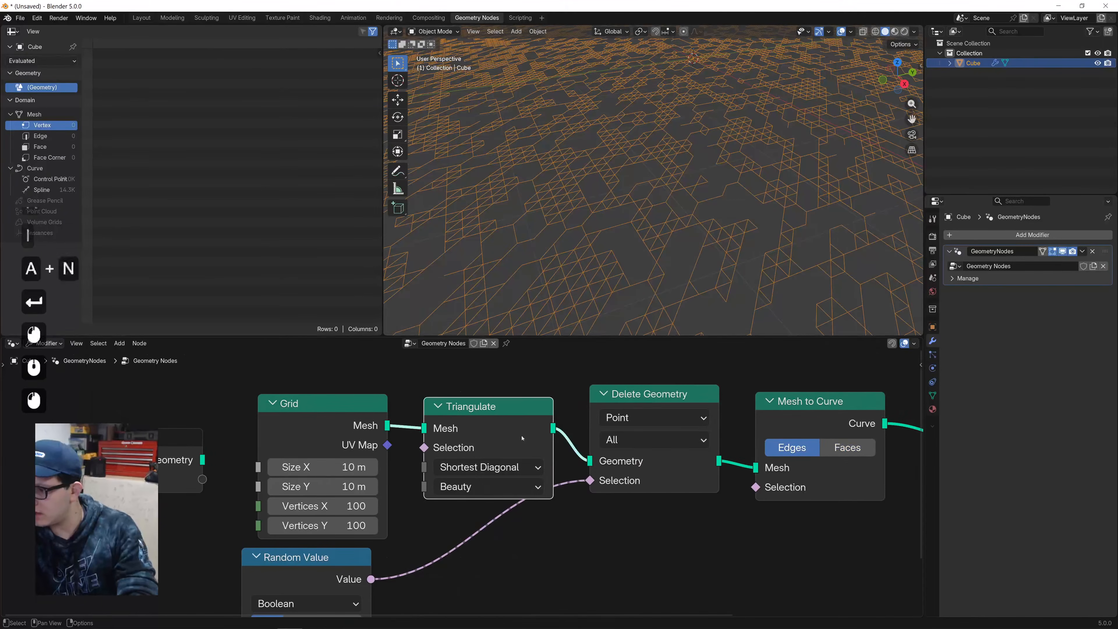
key(shift+d)
click(853, 461)
drag(388, 425, 591, 461)
click(803, 441)
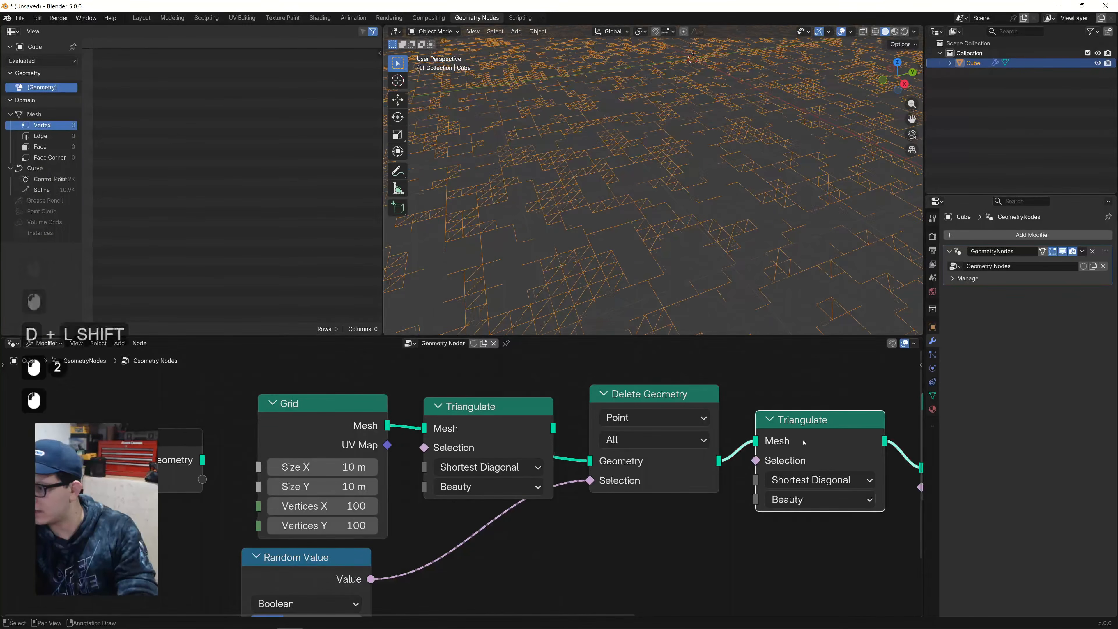
key(x)
Restore the Grid, Triangulate, Delete Geometry and Mesh to Curve chain, deleting the spare Triangulate copy.
middle_drag(792, 450, 656, 429)
drag(582, 441, 785, 447)
drag(372, 406, 514, 544)
key(shift+d)
click(362, 400)
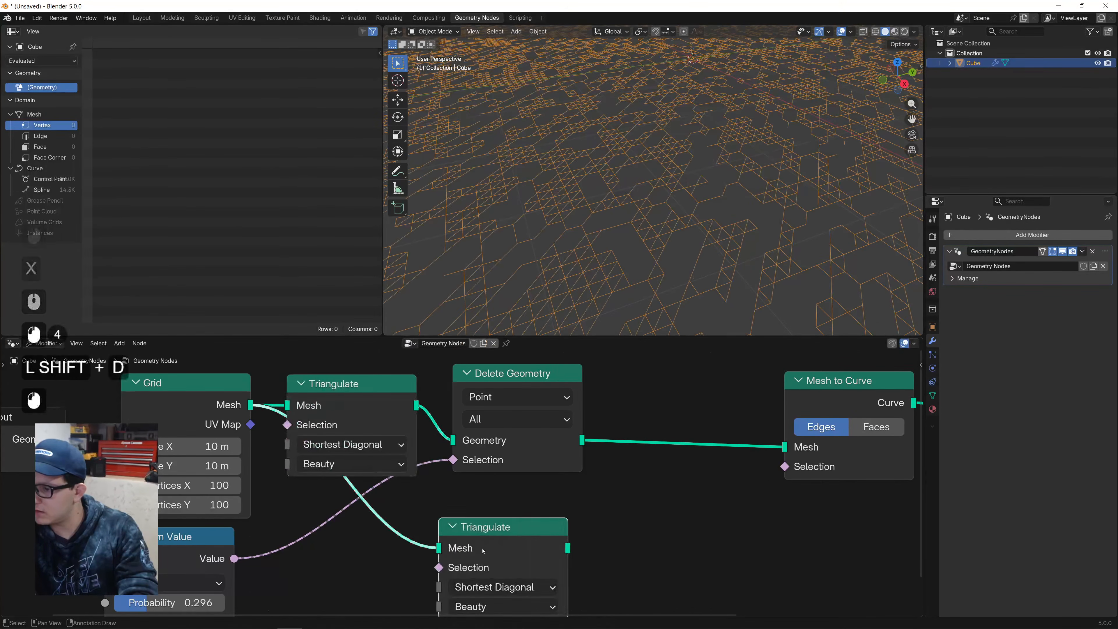
click(482, 550)
key(x)
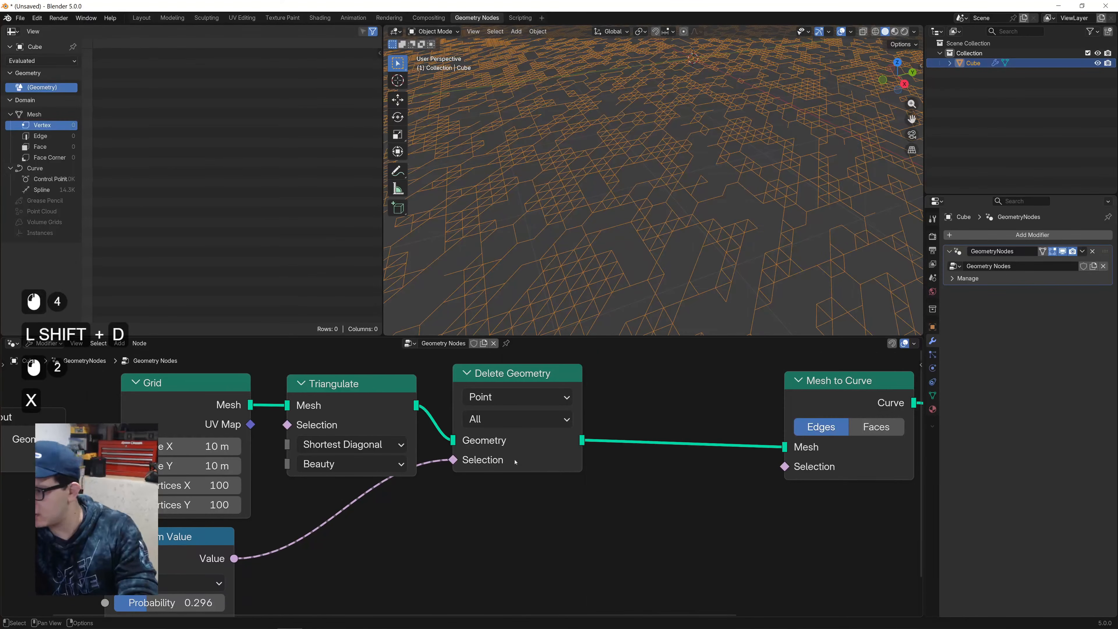
Set the Grid node's Vertices X and Vertices Y to 50 each.
middle_drag(515, 461, 590, 447)
click(212, 485)
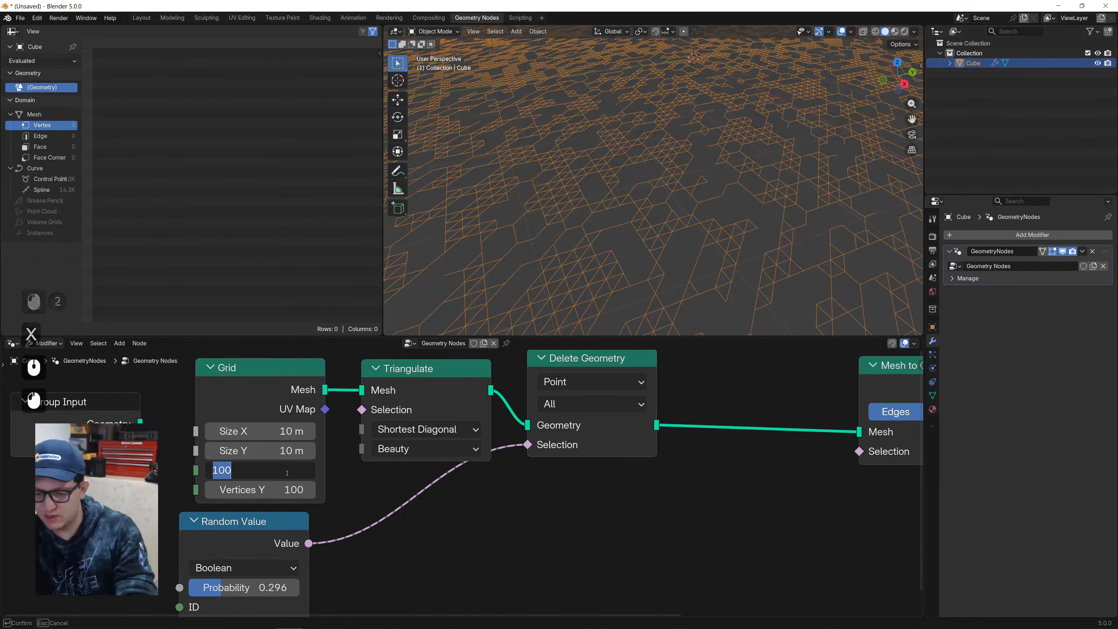
text(50q)
key(Tab)
text(50)
key(Return)
click(286, 472)
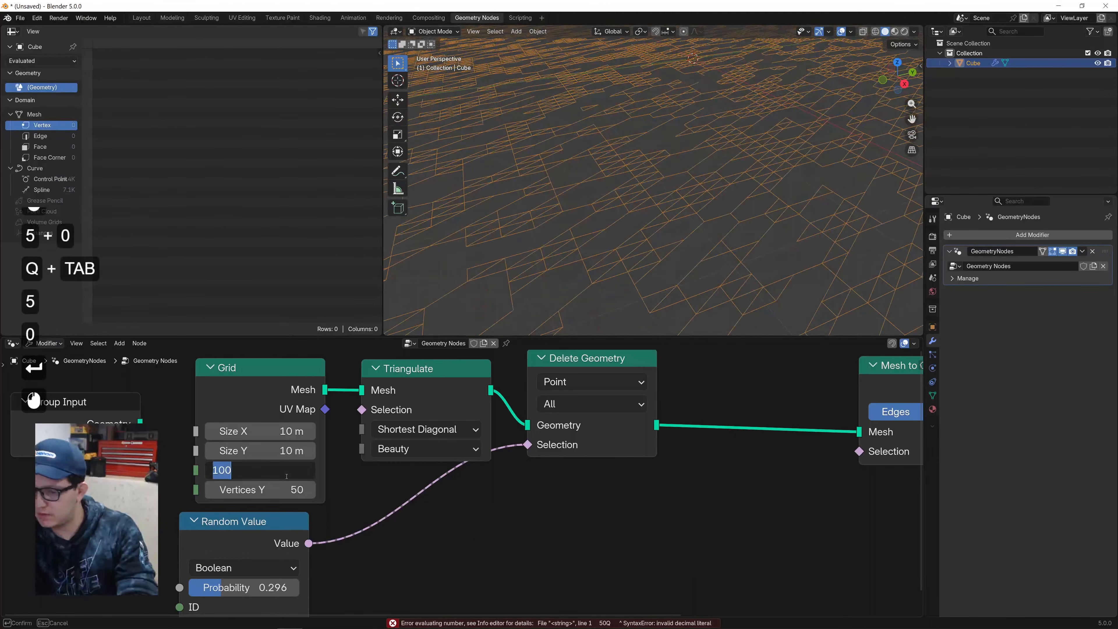
text(50)
key(Return)
middle_drag(686, 141, 677, 223)
scroll(677, 223, up, 2)
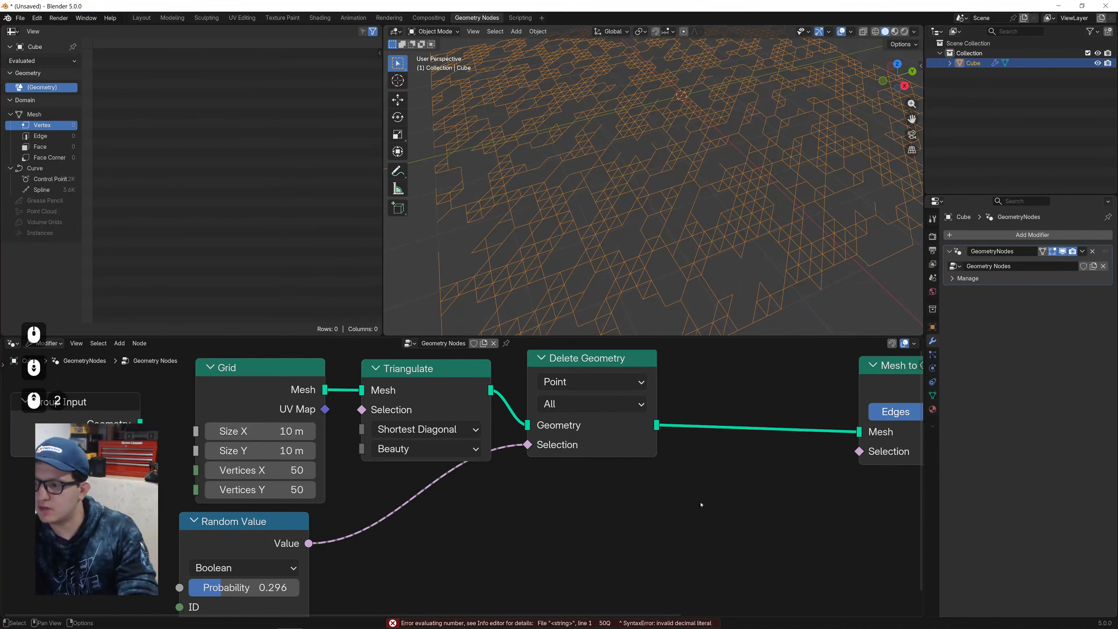
Insert a Merge by Distance node between Delete Geometry and Mesh to Curve and set its distance to about 0.211 m.
middle_drag(701, 505, 623, 520)
key(shift+a)
text(ME)
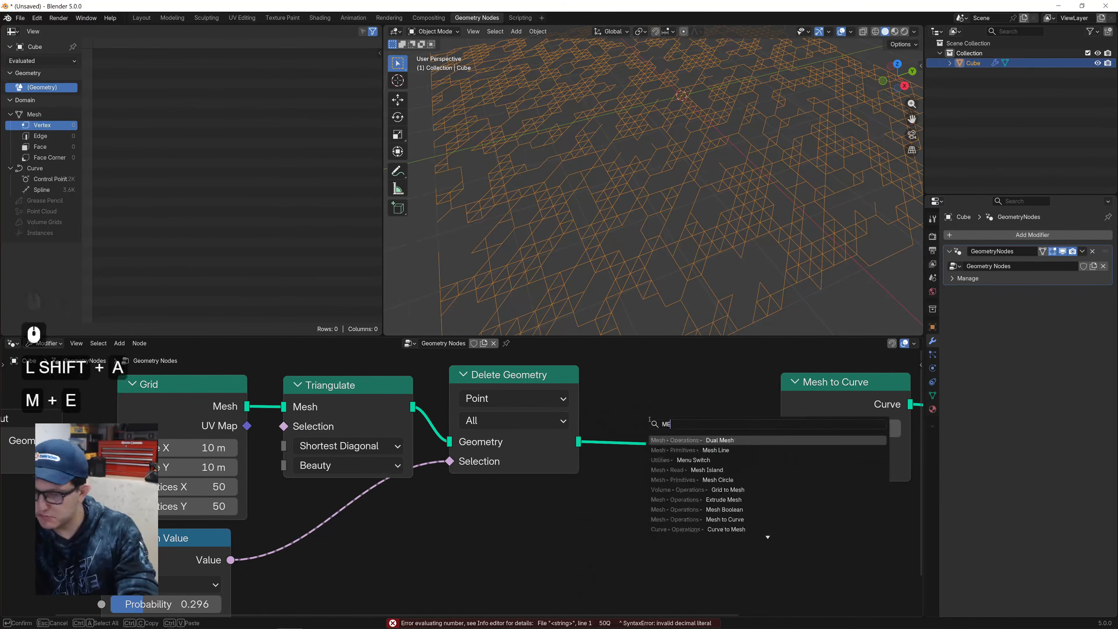
text(RG BY)
key(ctrl+a)
text(B)
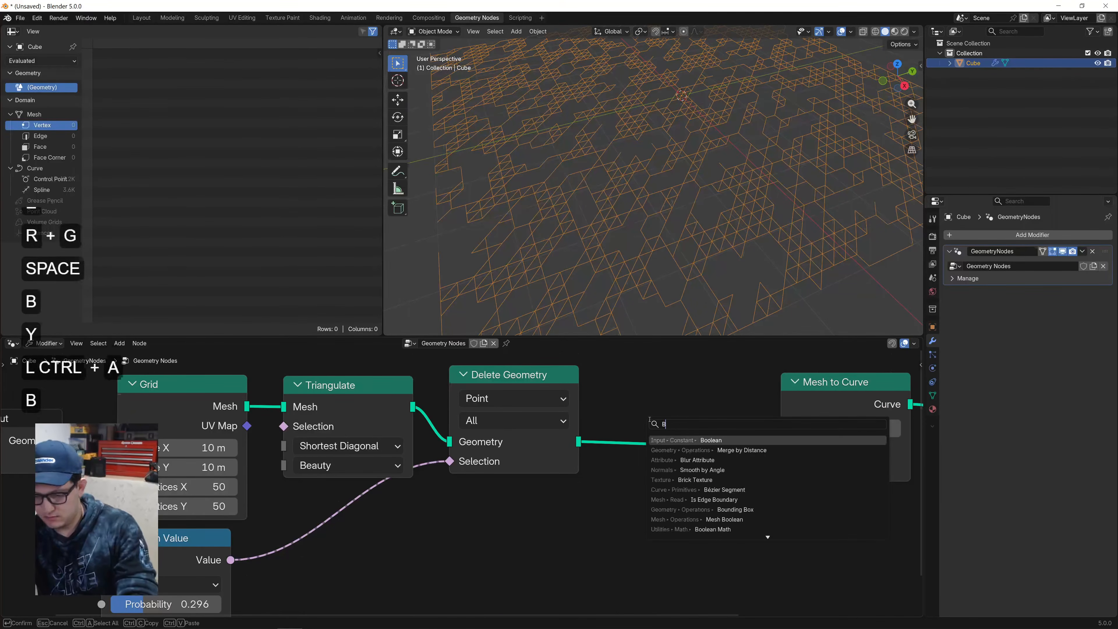
text(Y DIS)
key(Return)
click(616, 421)
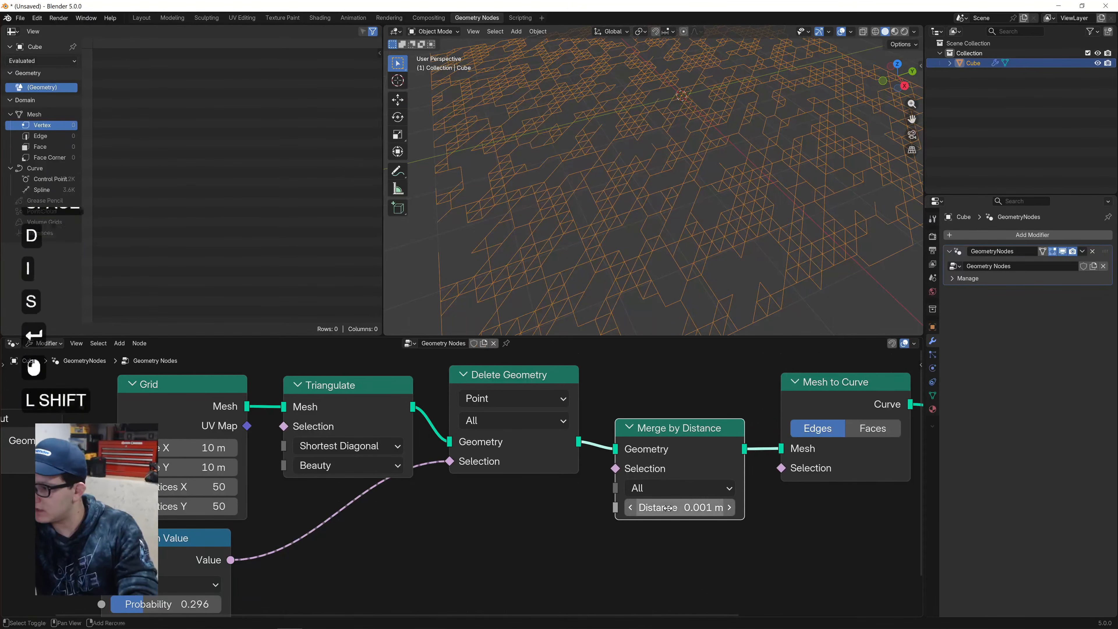
shift+drag(668, 508, 691, 508)
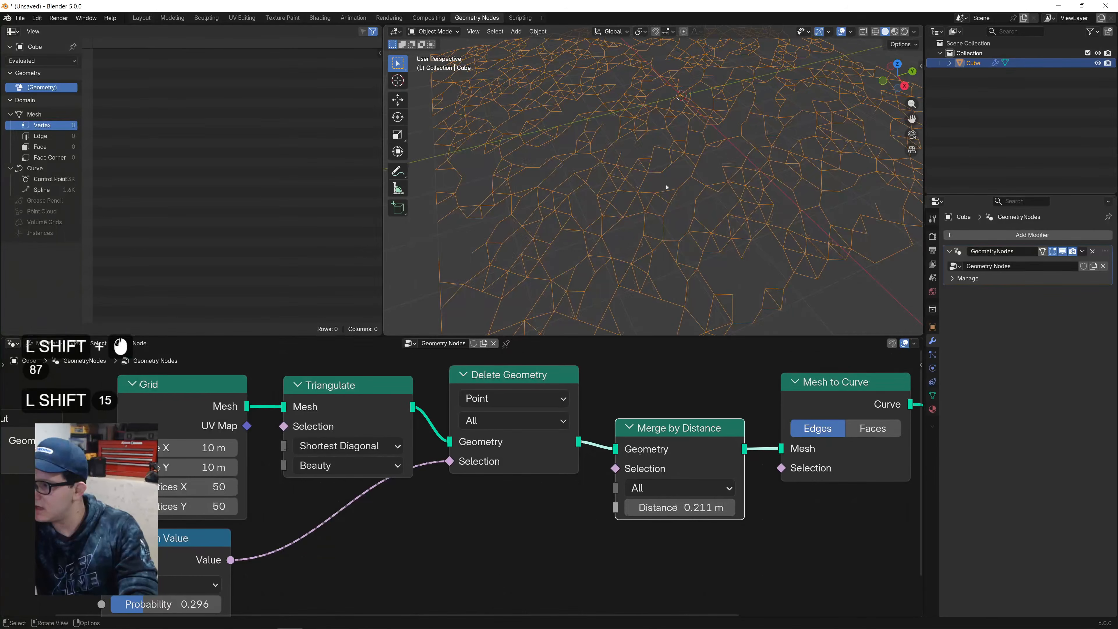
Remove the Merge by Distance node and link Delete Geometry directly to Mesh to Curve.
middle_drag(667, 186, 642, 228)
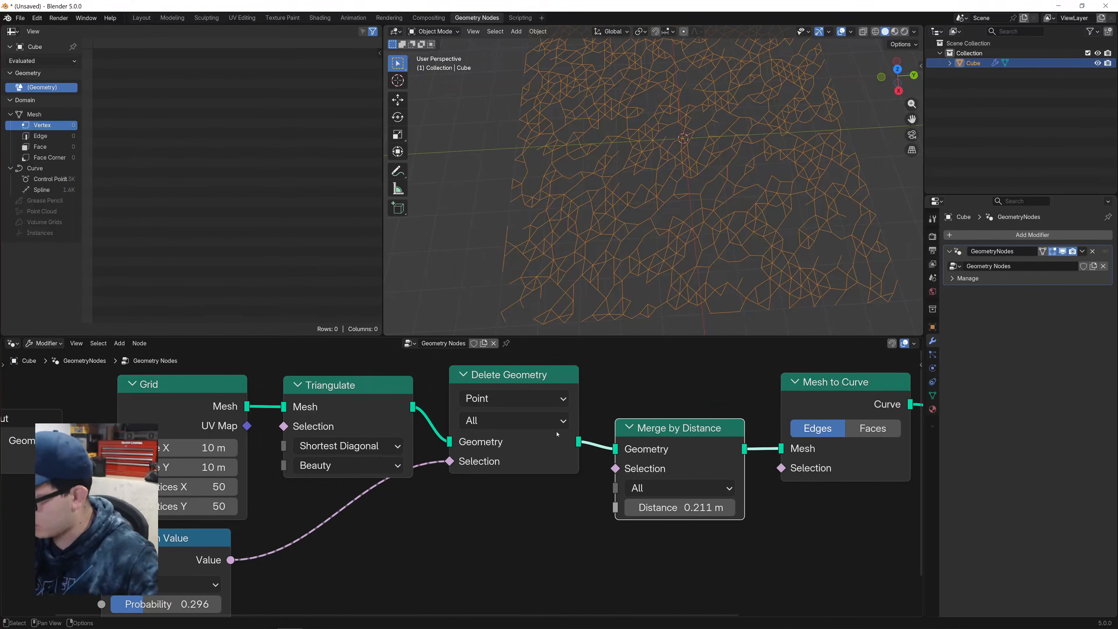
key(x)
drag(579, 442, 781, 448)
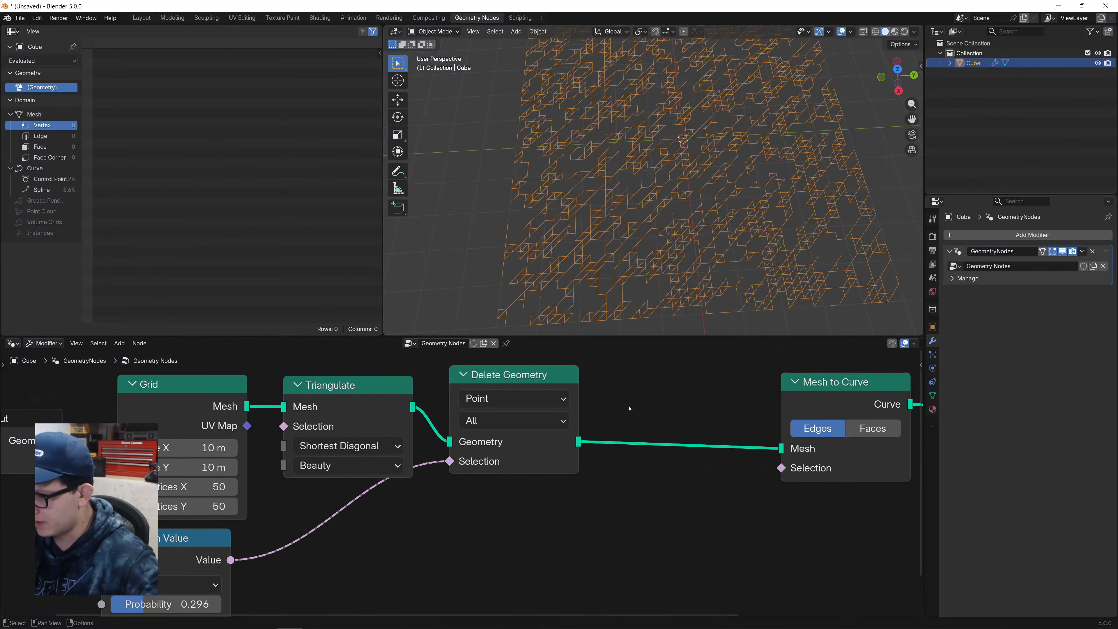
Replace the Random Value node with a Voronoi Texture and try its Distance output as the Delete Geometry selection.
key(x)
middle_drag(387, 548, 461, 521)
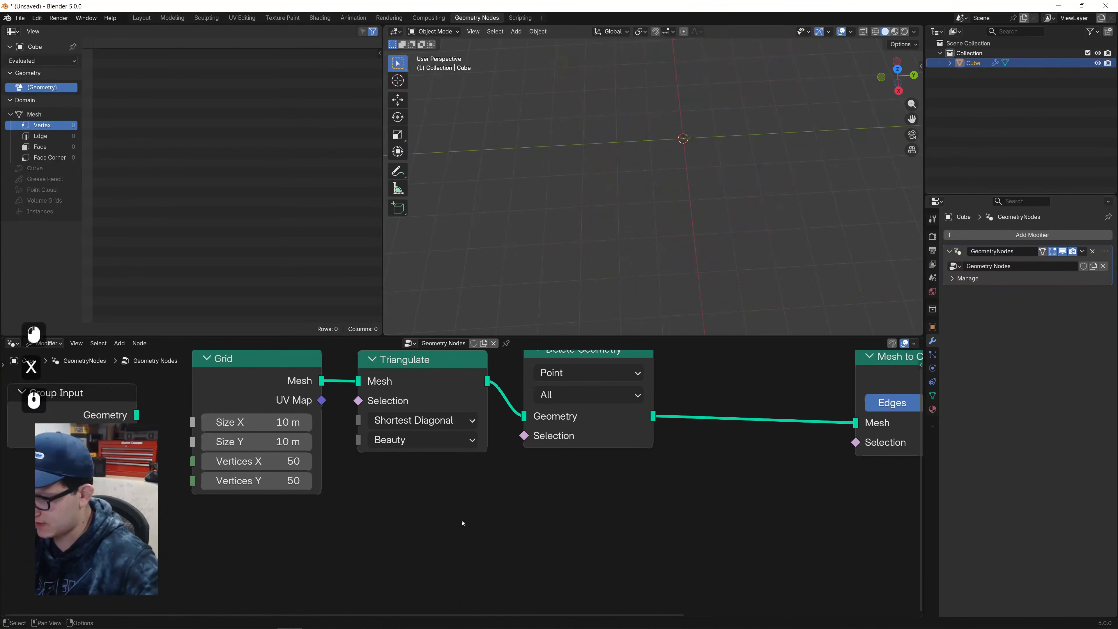
key(shift+a)
text(vr)
key(BackSpace)
text(ro)
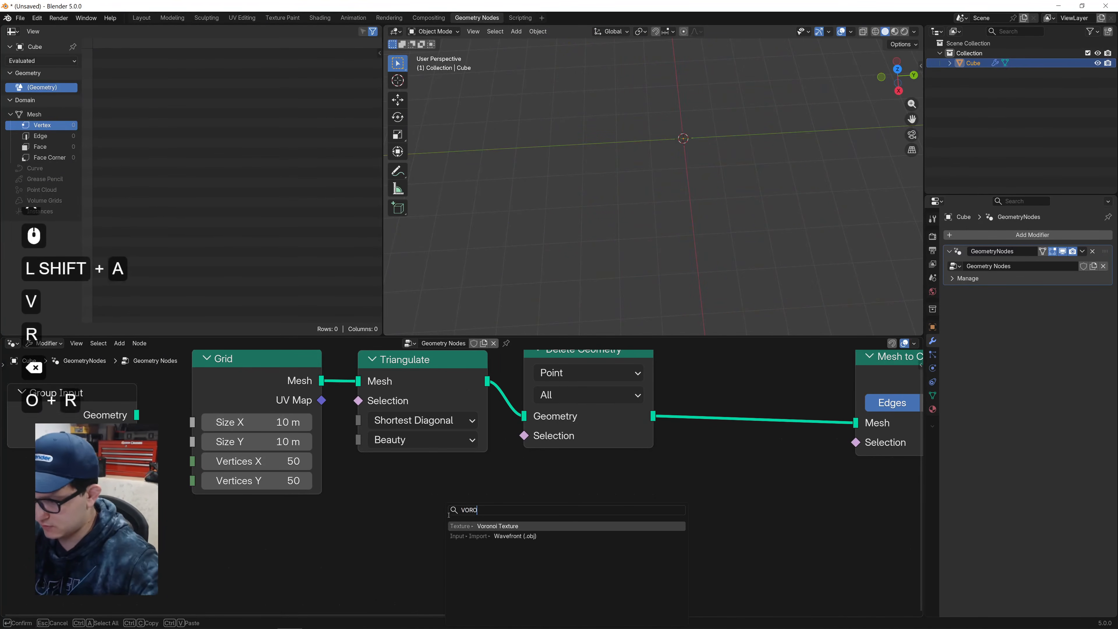
key(Return)
click(468, 534)
drag(471, 533, 524, 436)
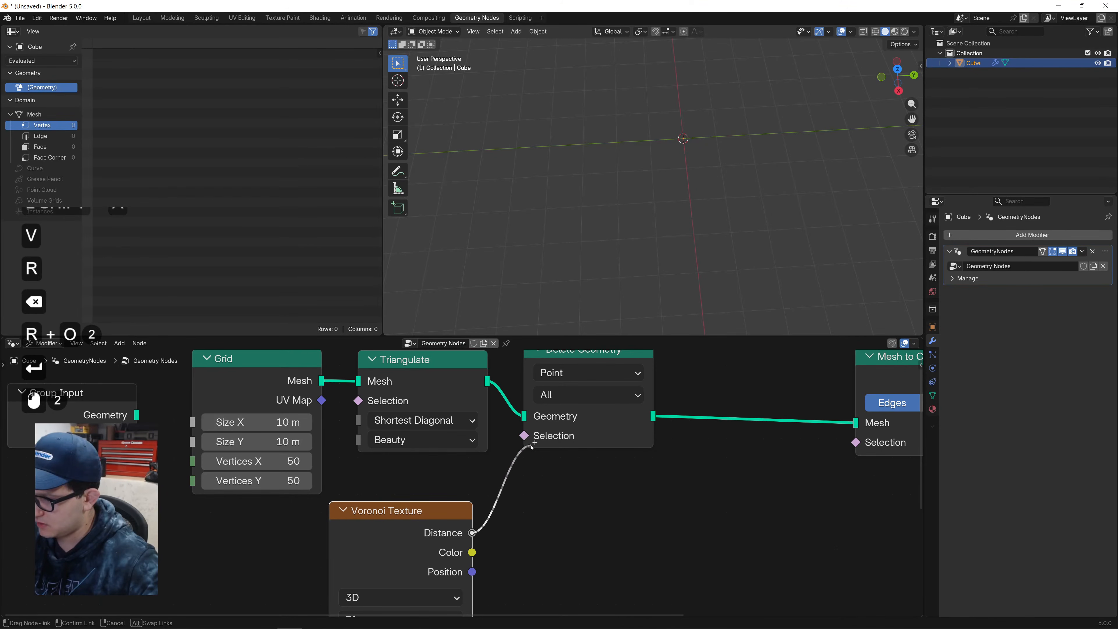
drag(387, 549, 356, 477)
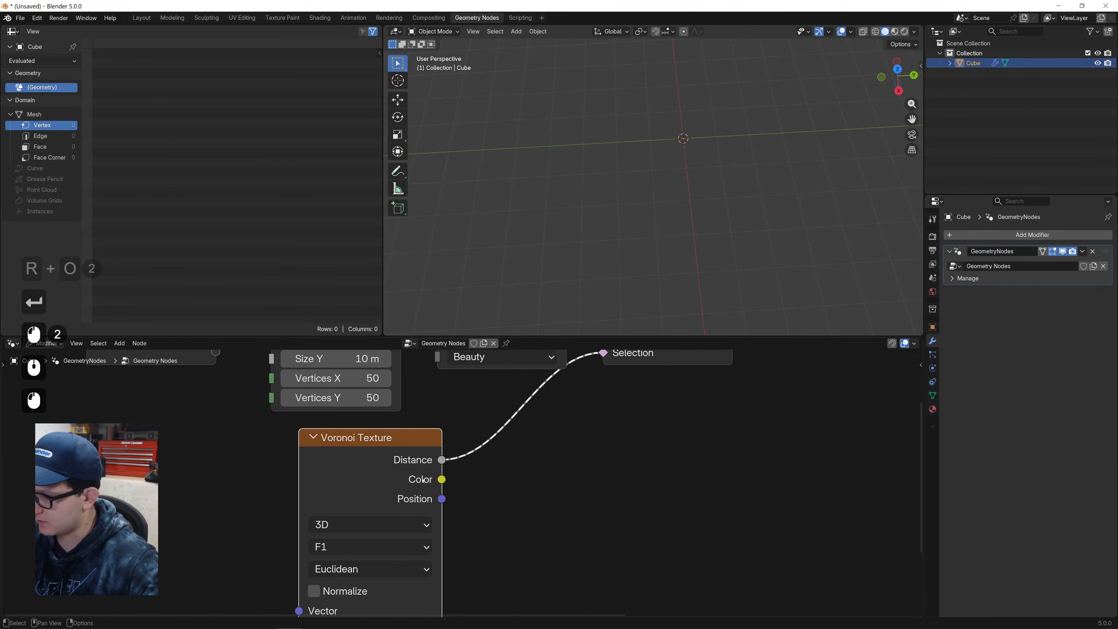
scroll(504, 489, down, 5)
mouse_move(524, 467)
middle_down()
mouse_move(504, 490)
mouse_move(526, 473)
middle_up()
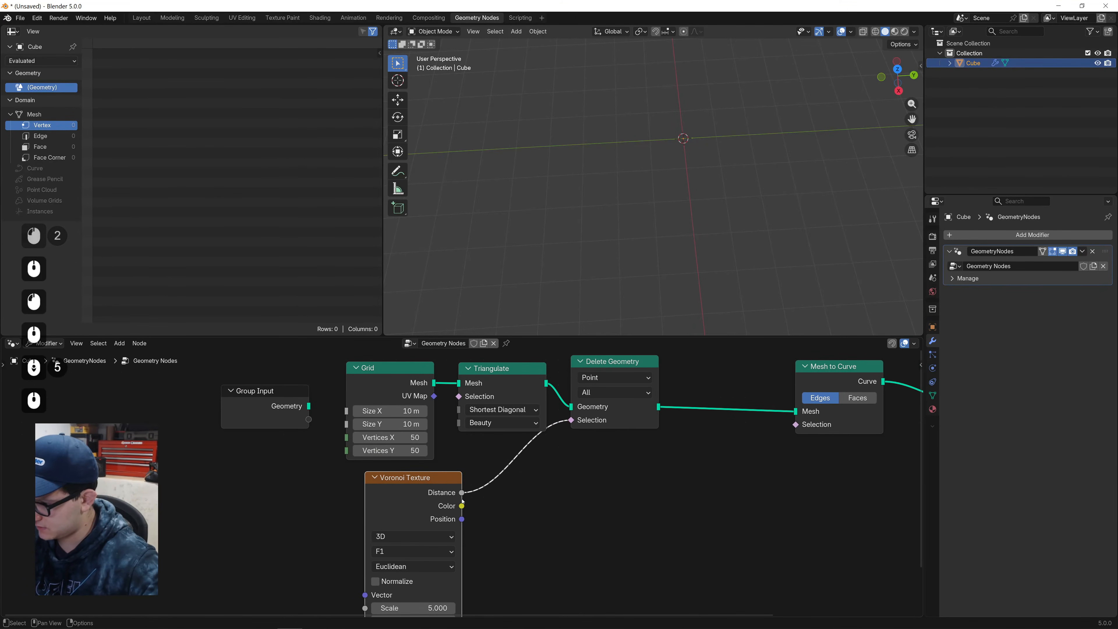
drag(461, 505, 559, 490)
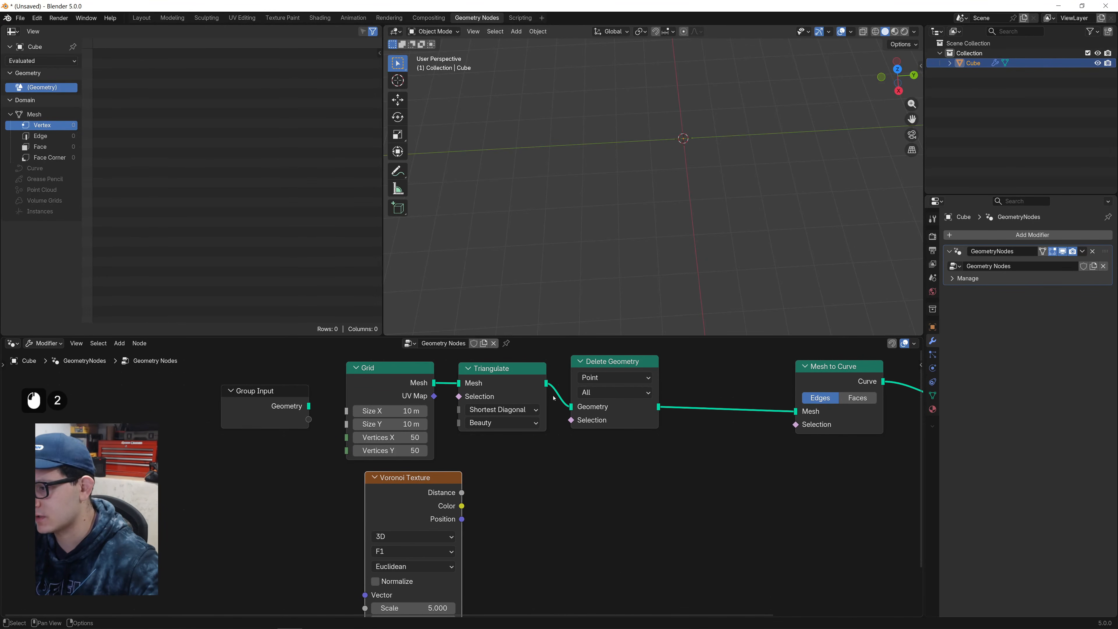
Delete the Delete Geometry and Triangulate nodes and connect the Grid's mesh straight to Mesh to Curve.
drag(546, 383, 796, 411)
key(c)
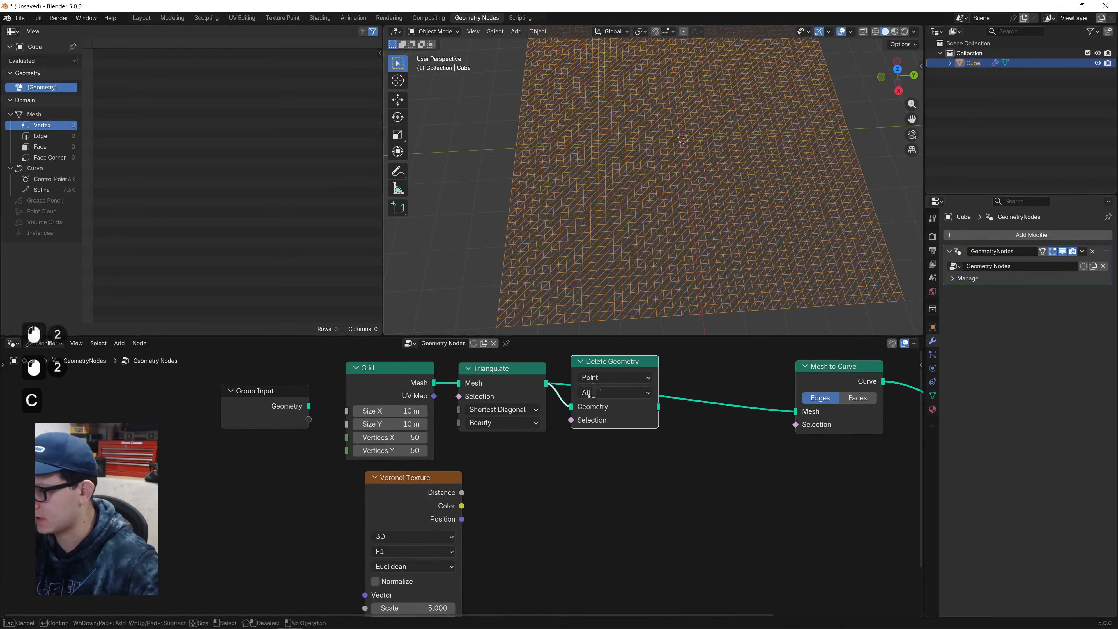
key(Escape)
key(c)
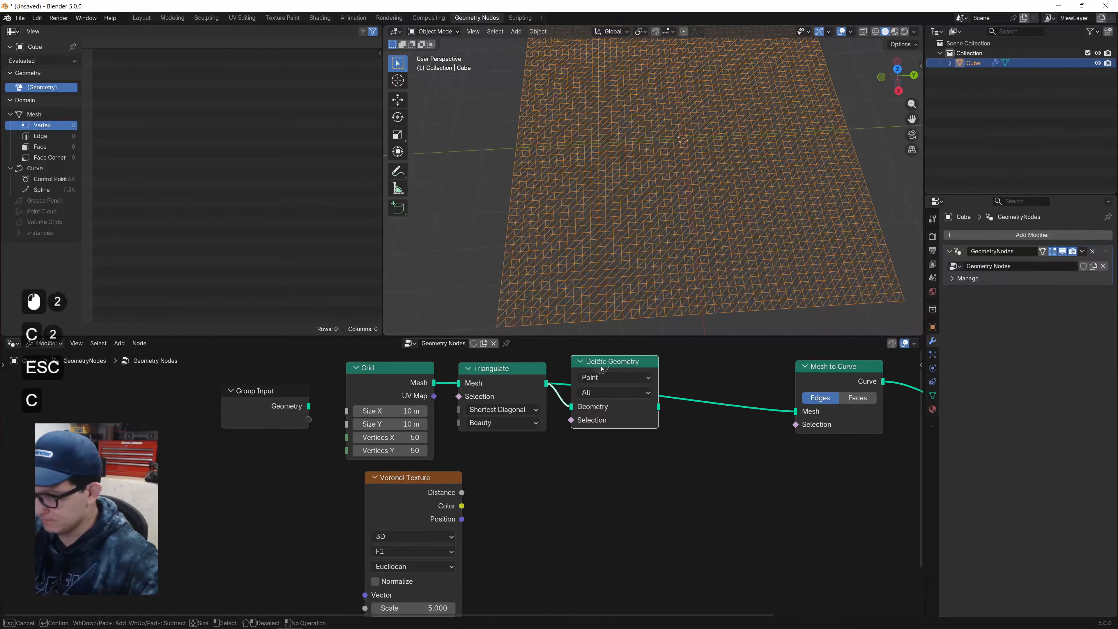
key(x)
key(Escape)
key(x)
click(506, 368)
click(506, 368)
key(x)
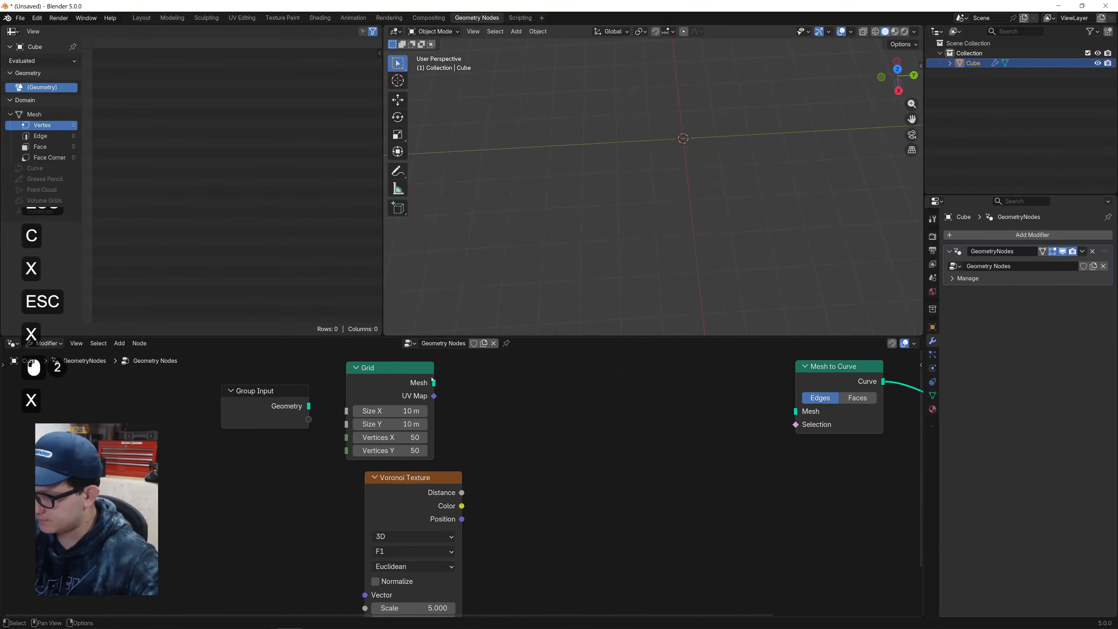
drag(434, 383, 794, 411)
drag(392, 493, 480, 488)
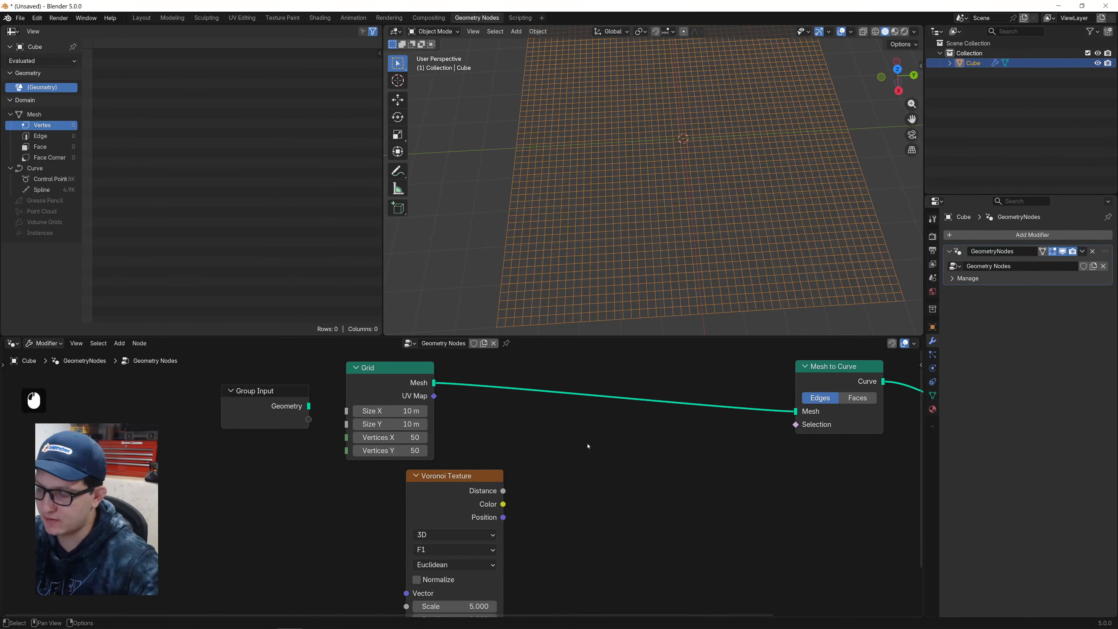
Insert a new Delete Geometry node between Grid and Mesh to Curve.
key(shift+a)
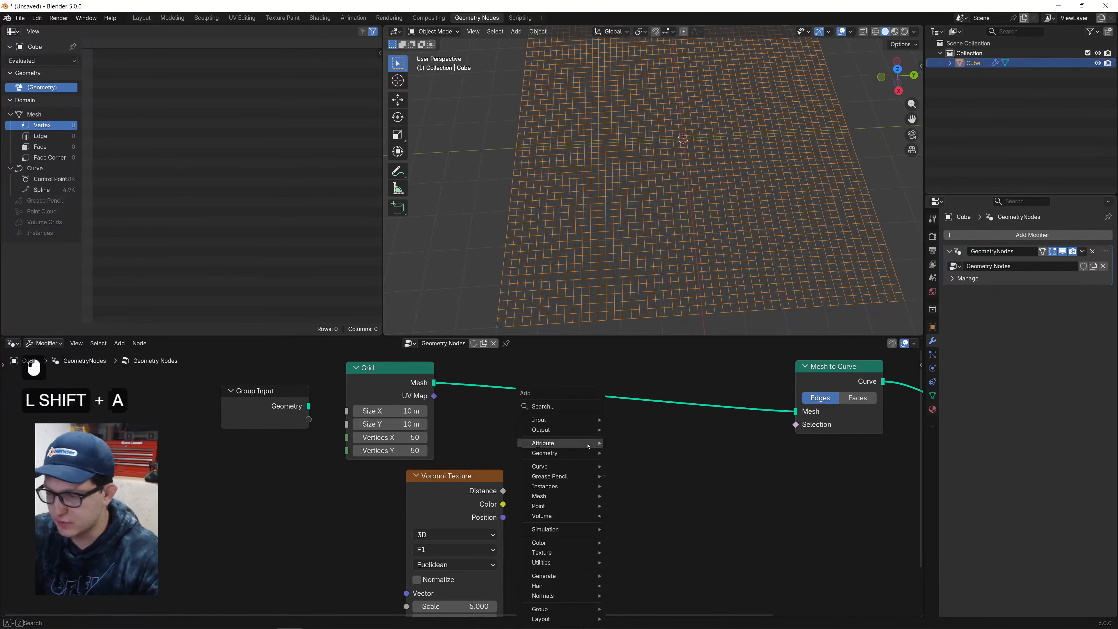
text(dele)
key(Return)
click(608, 377)
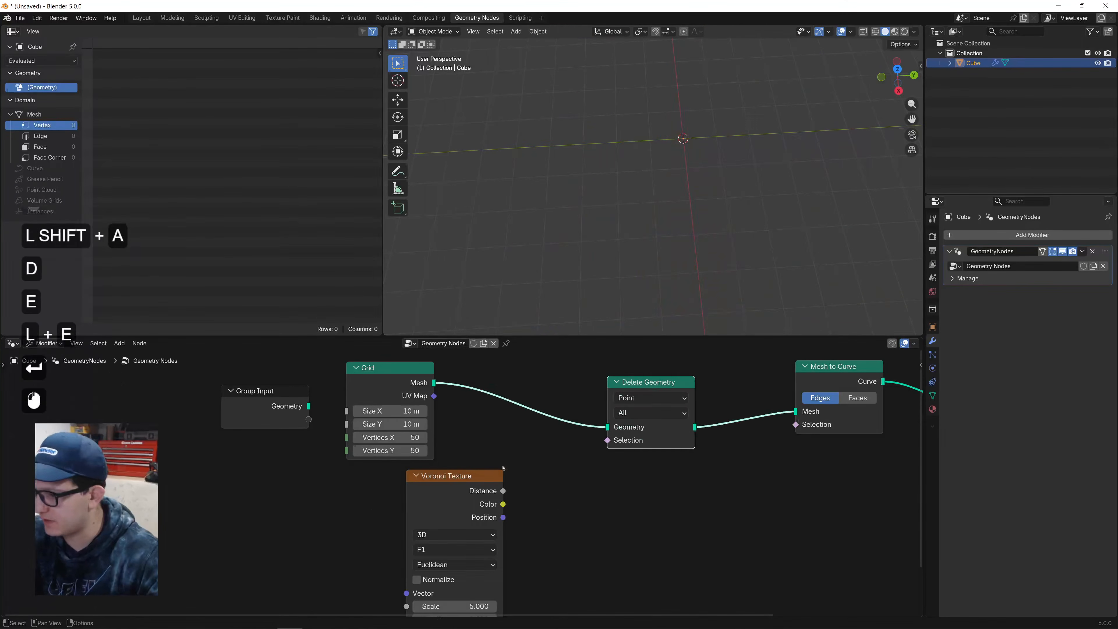
Replace the Voronoi Texture with a Boolean Random Value node linked to Delete Geometry's Selection.
click(482, 473)
key(x)
key(shift+a)
text(RANDOM)
key(Return)
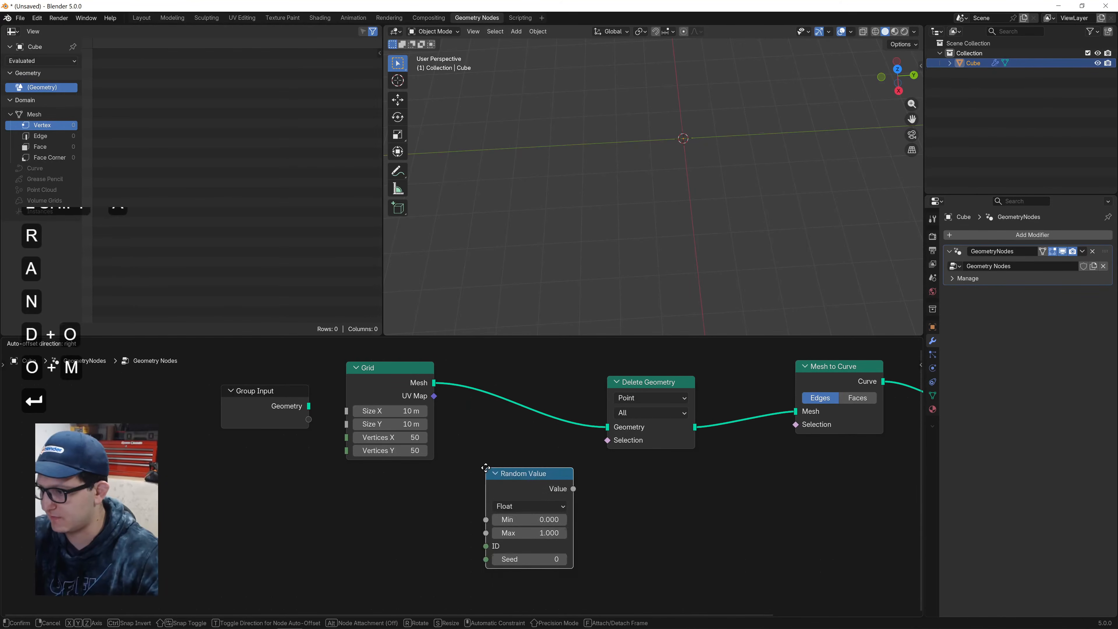
click(488, 470)
click(519, 507)
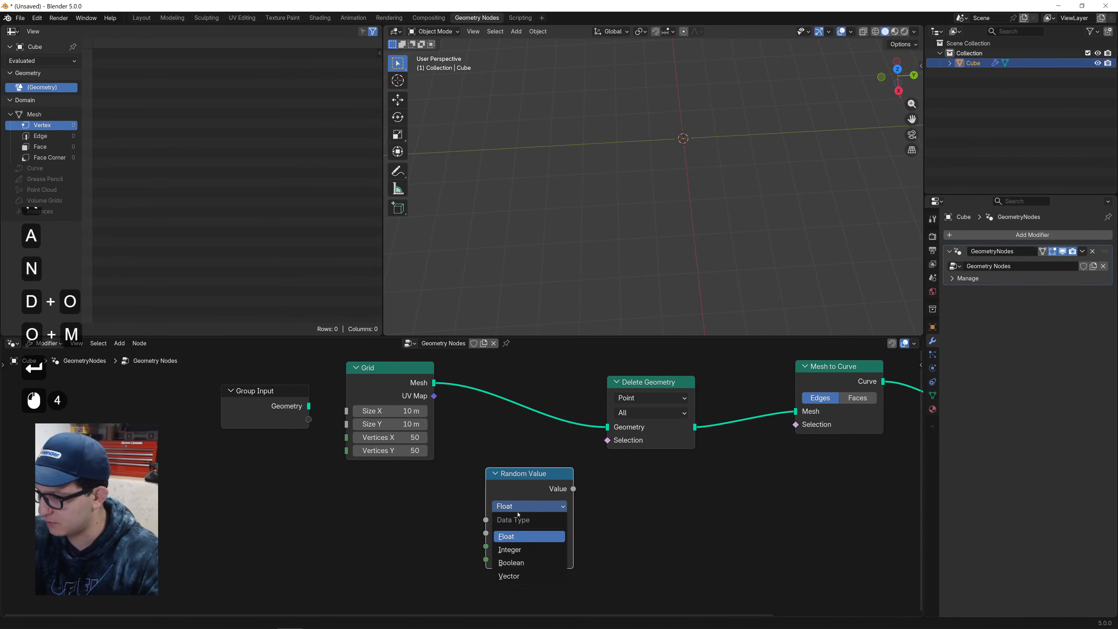
click(511, 562)
drag(573, 489, 607, 440)
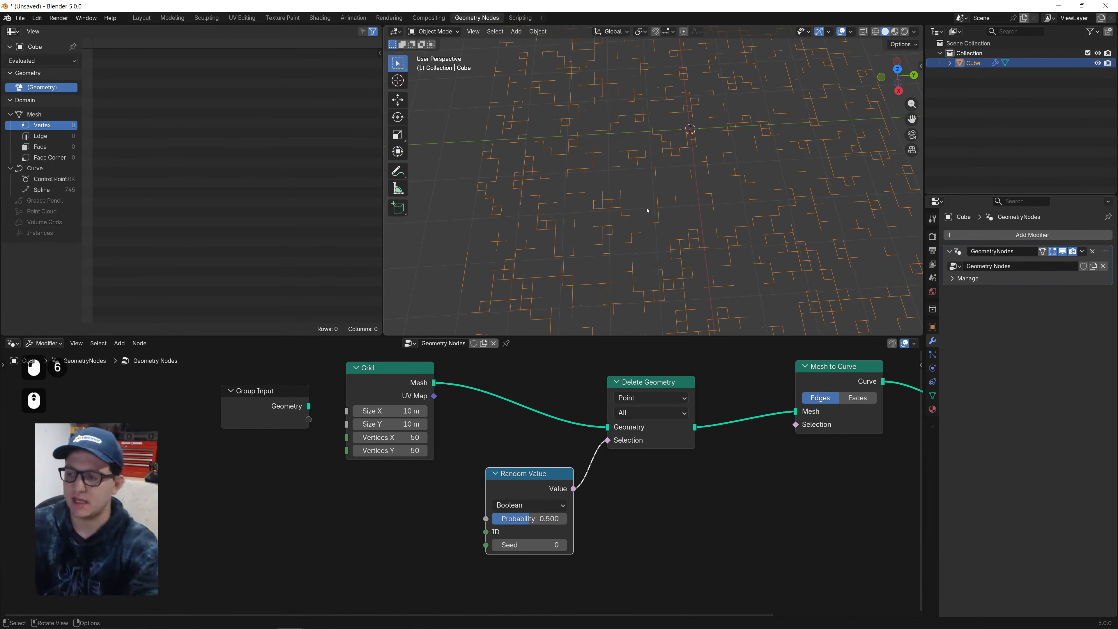
Insert an Instance on Points node between Mesh to Curve and Group Output.
middle_drag(740, 500, 504, 524)
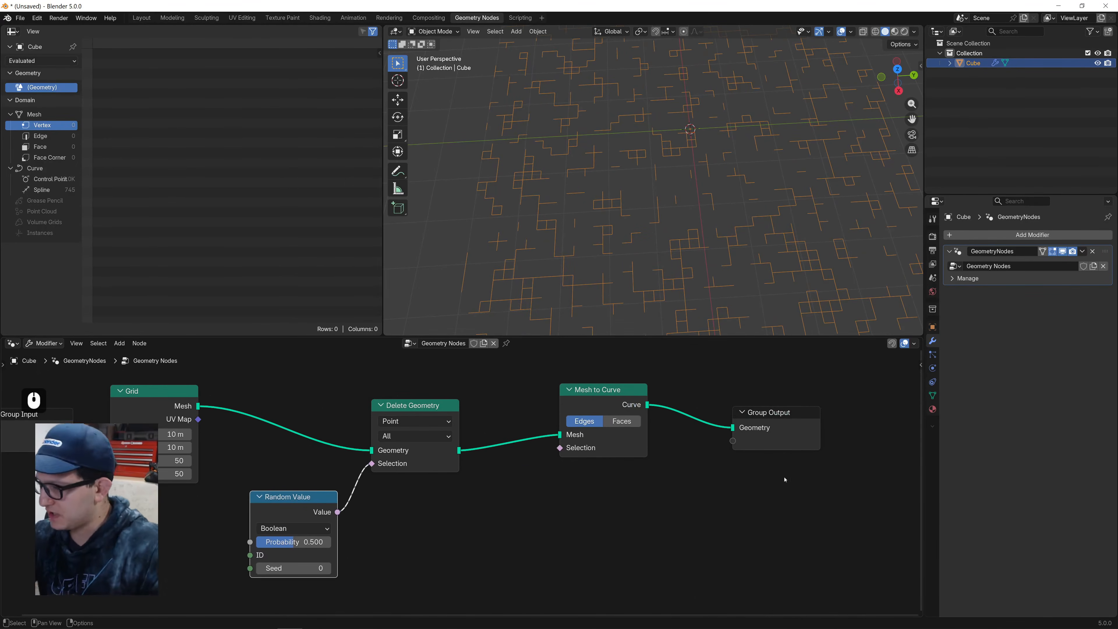
key(shift+a)
text(insta)
key(Return)
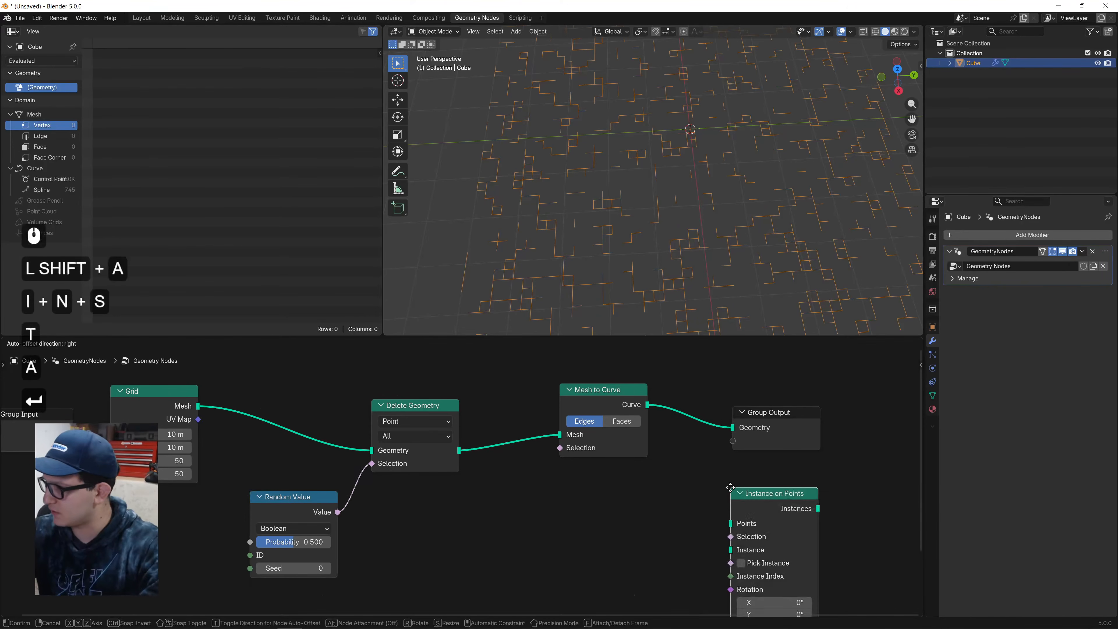
click(670, 369)
Insert a second Instance on Points node between the first one and Group Output.
key(shift+a)
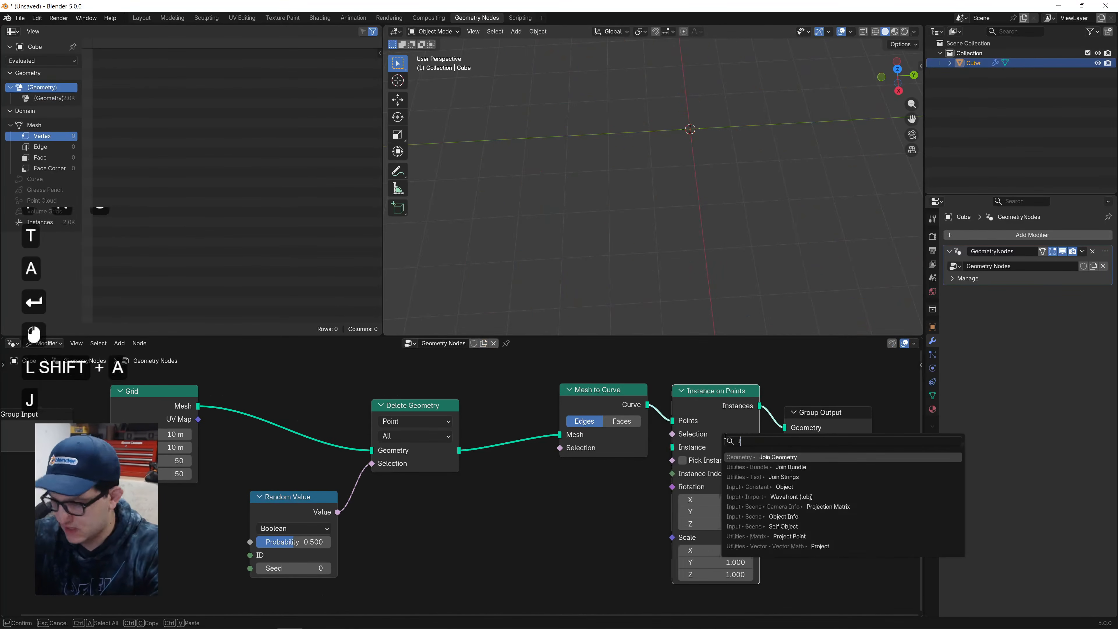
text(jon)
key(Return)
click(784, 408)
Insert a Curve to Mesh node after Mesh to Curve and feed the first Instance on Points node from Delete Geometry instead.
key(shift+a)
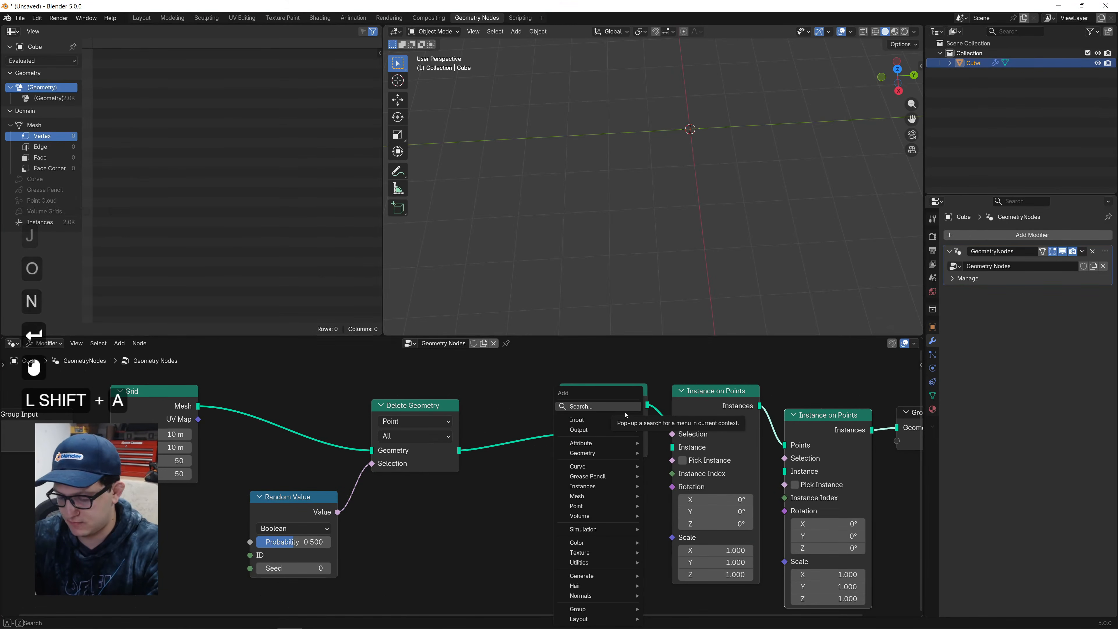
text(curve to me)
key(Return)
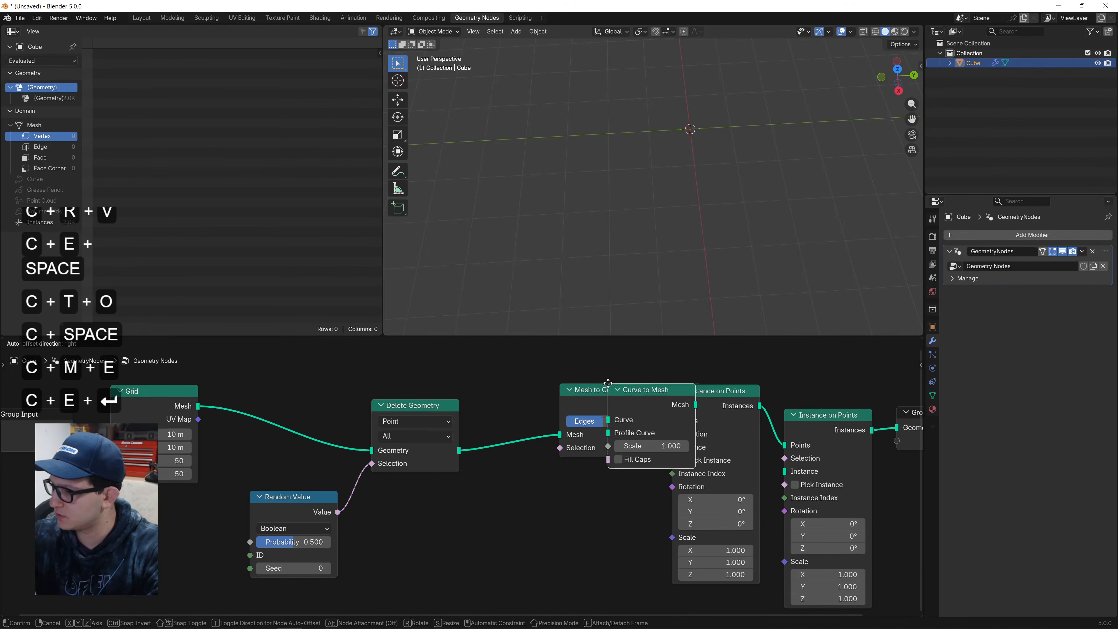
click(612, 385)
middle_drag(511, 462, 462, 464)
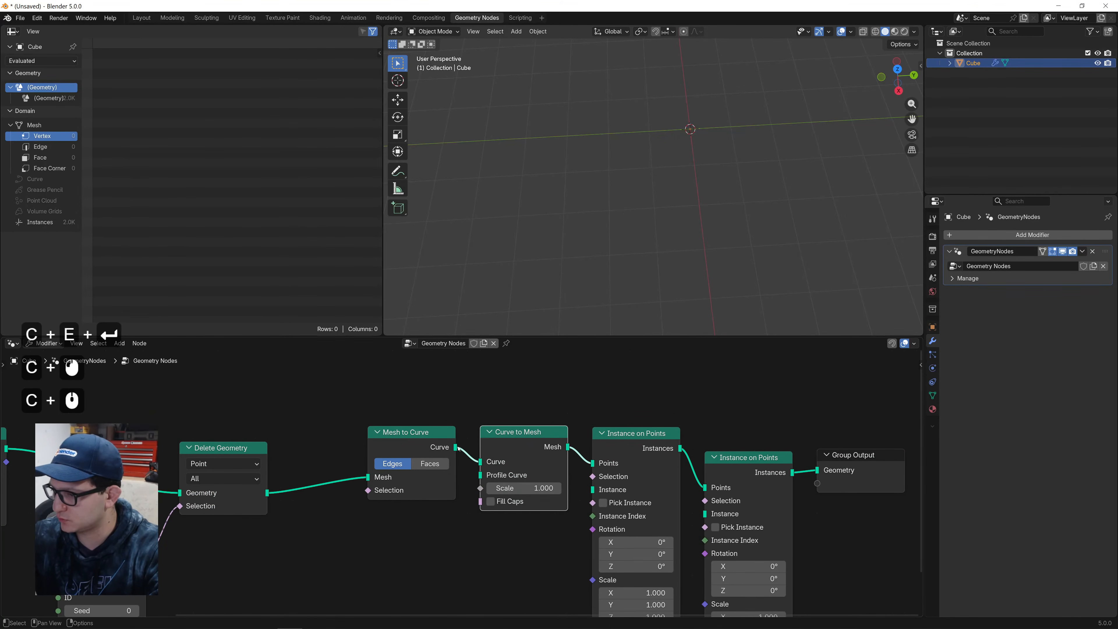
mouse_move(458, 448)
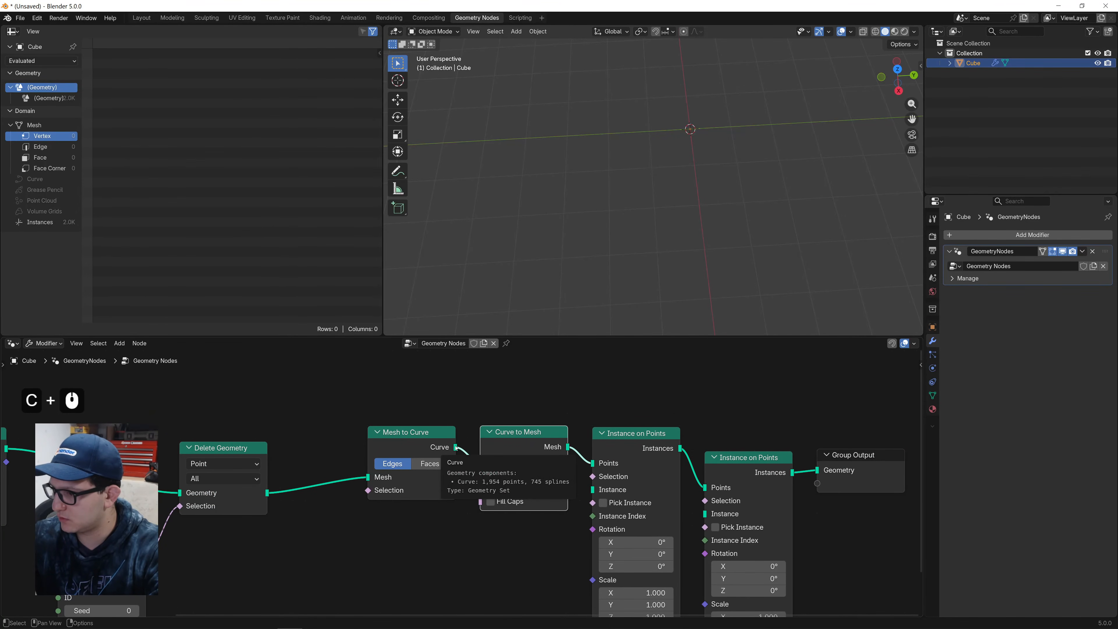
drag(267, 493, 607, 522)
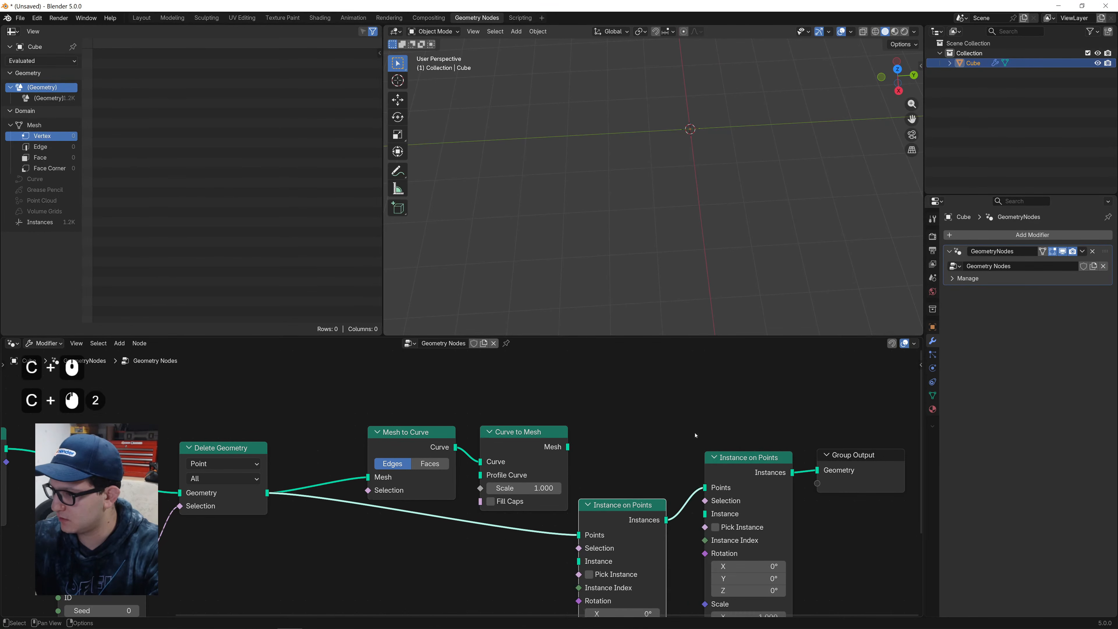
Put a Join Geometry node before Group Output in place of the second Instance on Points, fed by the first one's instances.
key(shift+a)
text(join)
key(Return)
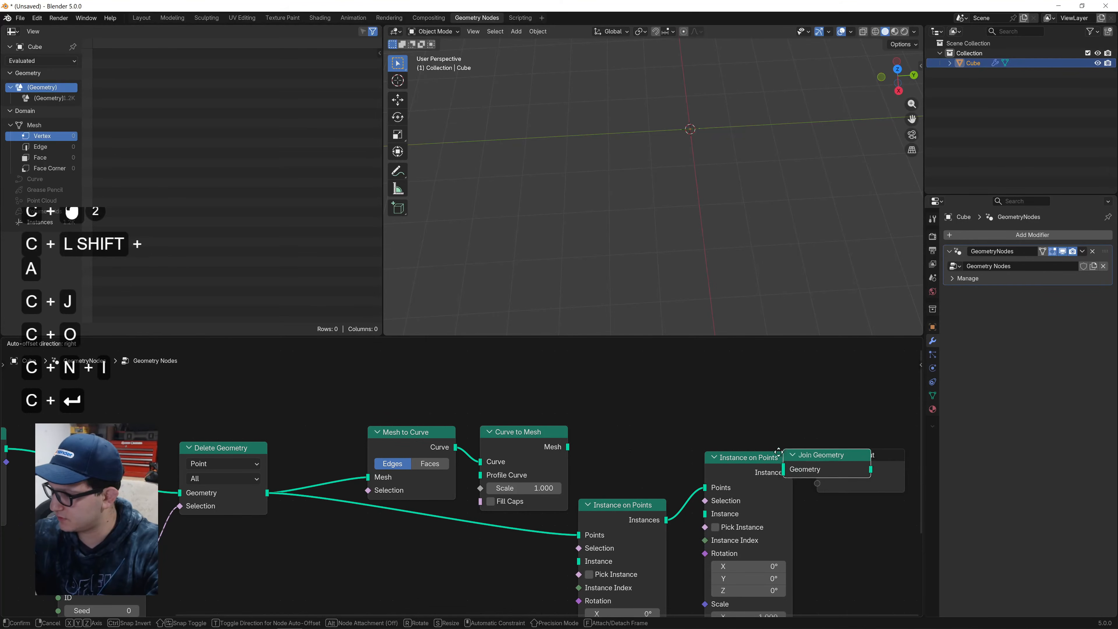
click(811, 459)
key(x)
drag(817, 476, 666, 520)
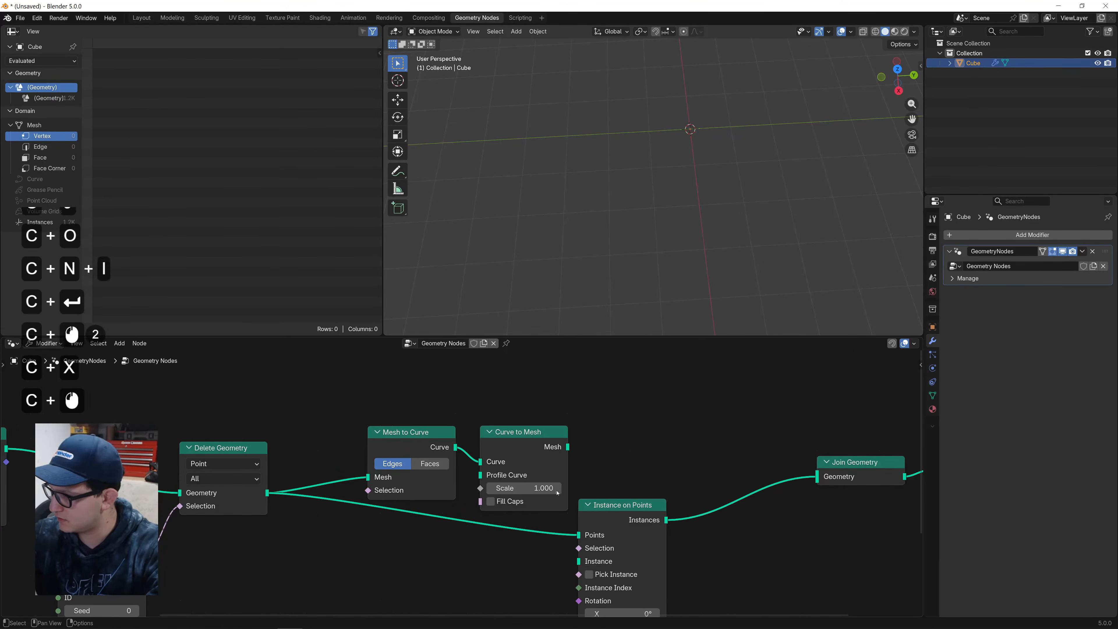
Link the Grid's mesh through a reroute point above the other nodes, and the Curve to Mesh output, into Join Geometry.
scroll(774, 517, down, 3)
middle_drag(774, 517, 785, 518)
drag(220, 461, 582, 421)
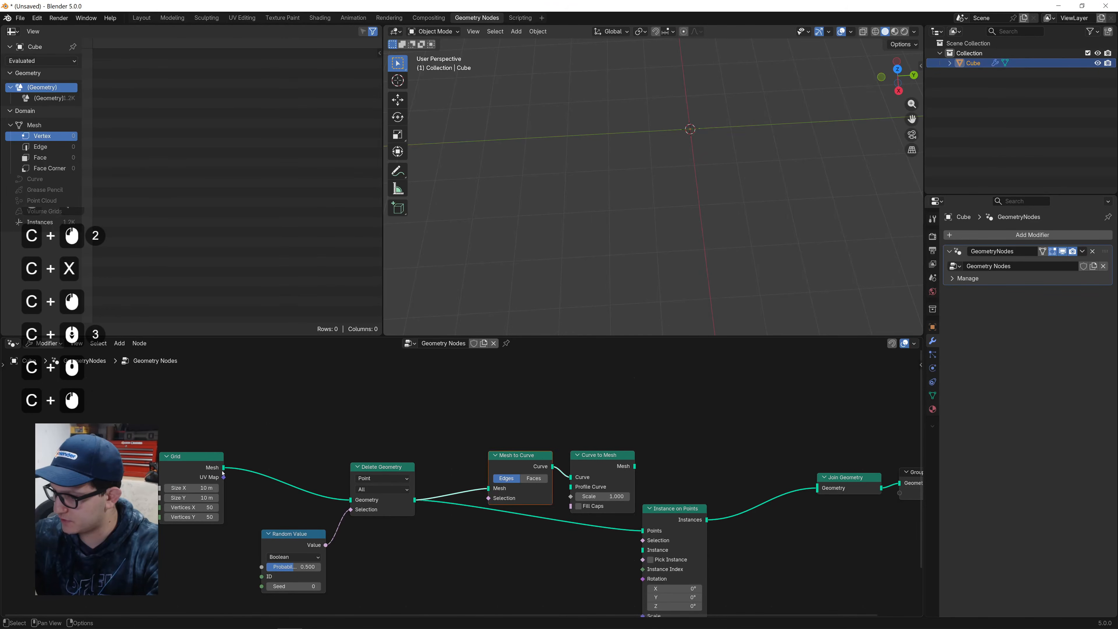
drag(317, 462, 817, 488)
text(rer)
key(Return)
click(622, 409)
middle_drag(705, 467, 462, 422)
scroll(431, 439, up, 2)
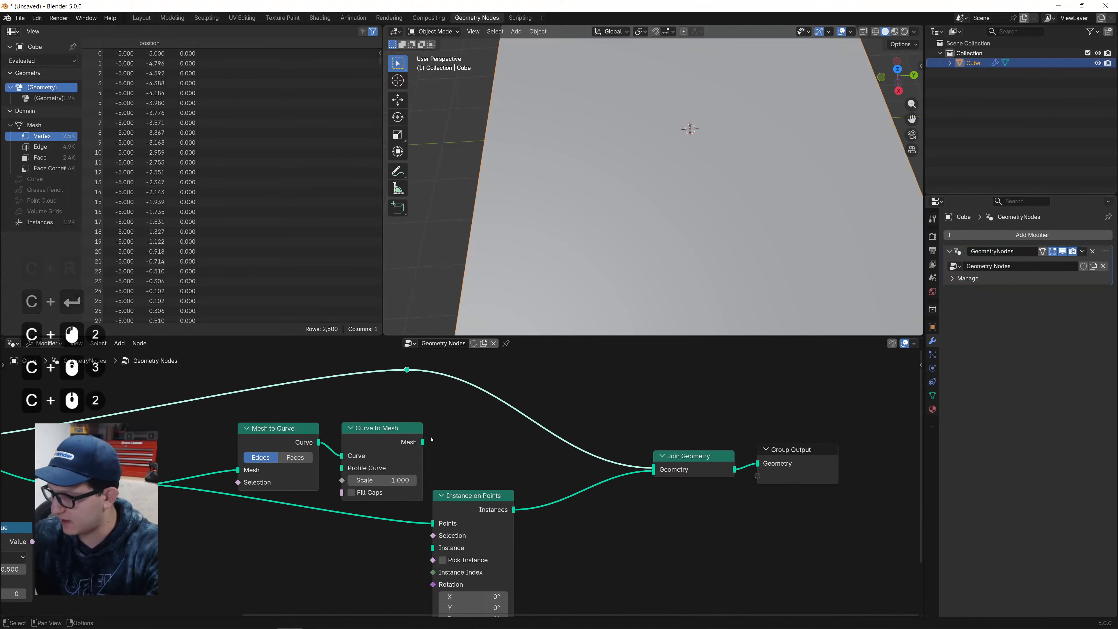
drag(424, 441, 654, 470)
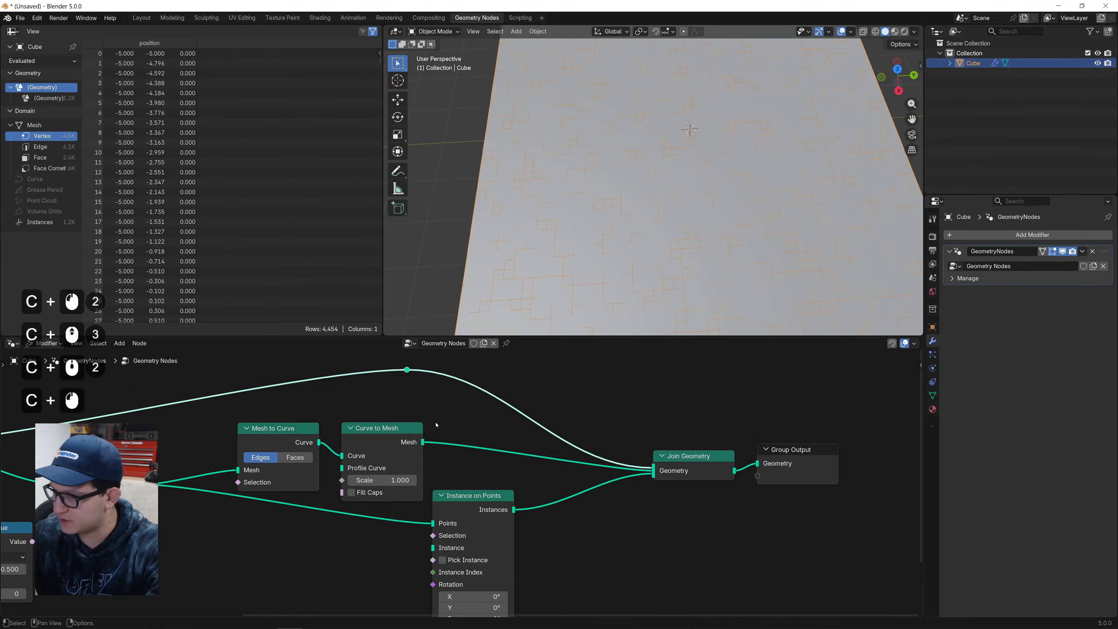
key(shift+a)
mouse_move(399, 451)
text(circle)
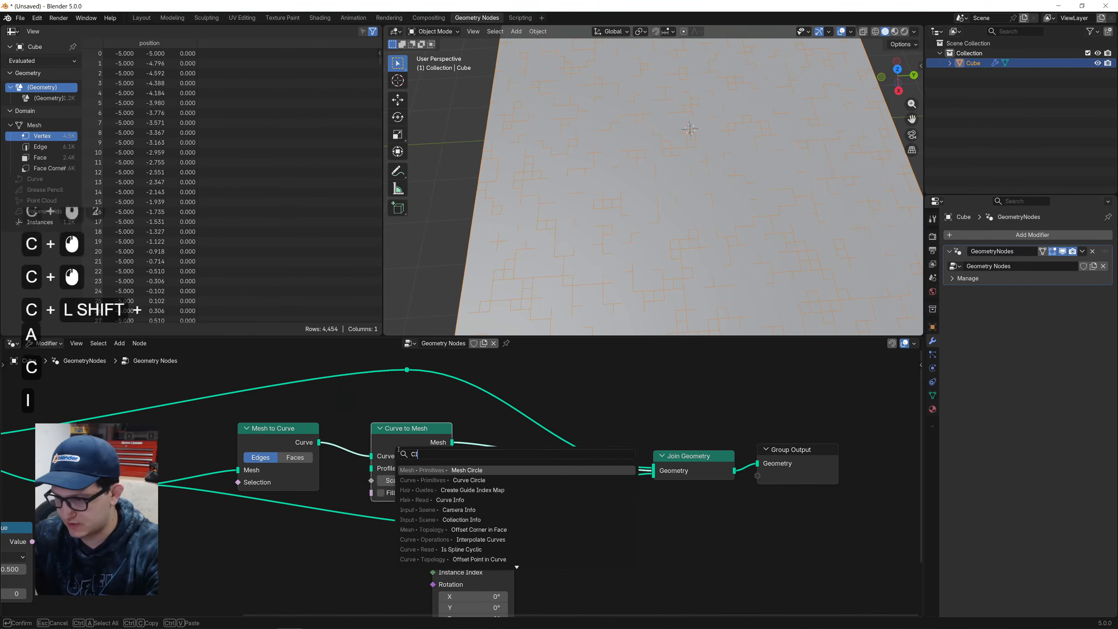
key(Return)
key(x)
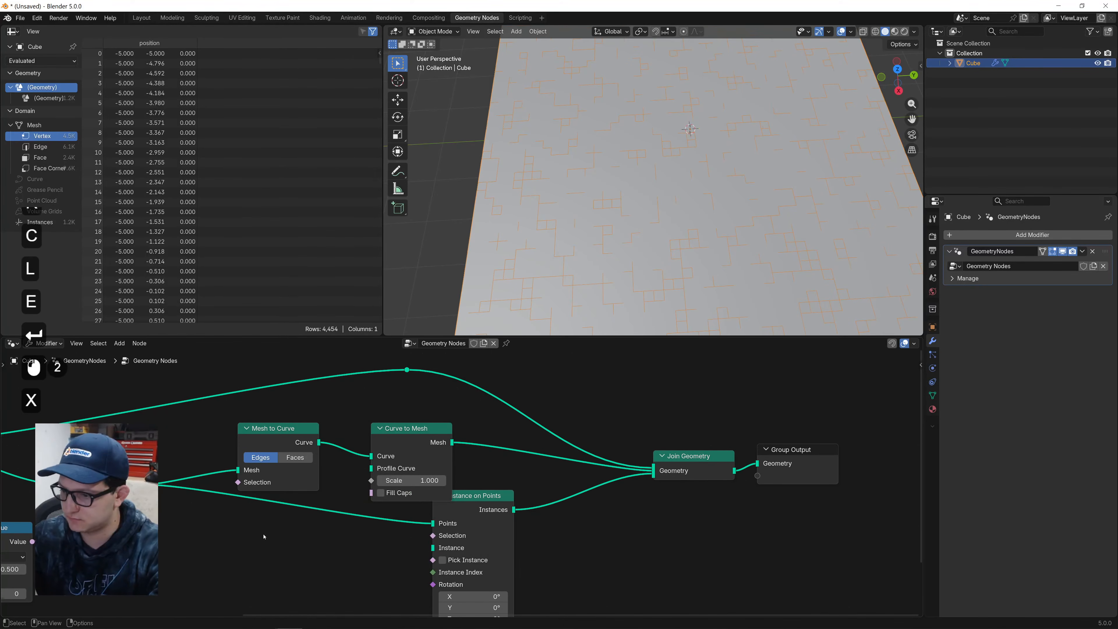
Add a Curve Circle node as the Profile Curve of Curve to Mesh and set its radius to 0.05 m.
key(shift+a)
text(CURVBE)
key(ctrl+a)
text(CIRCL)
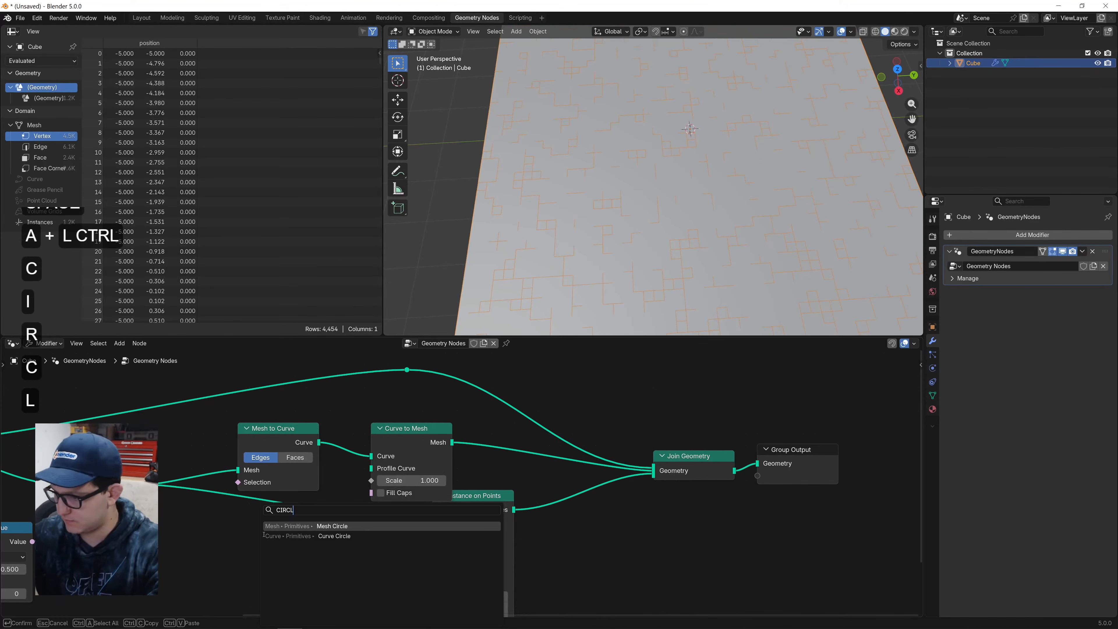
key(Down)
key(Return)
click(278, 538)
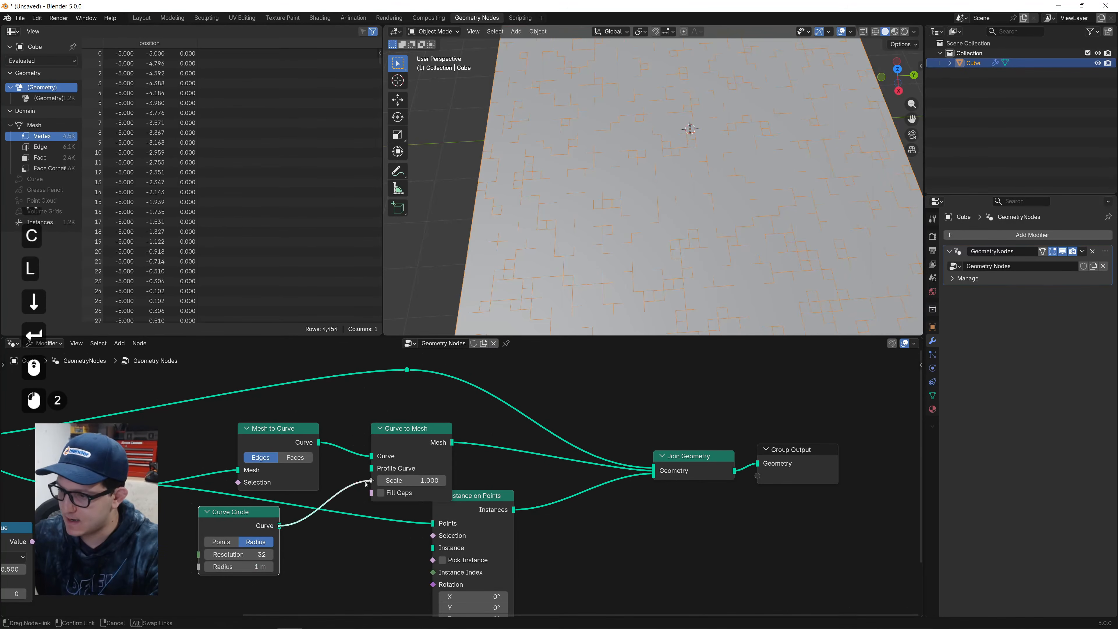
drag(366, 484, 372, 468)
shift+drag(247, 566, 211, 566)
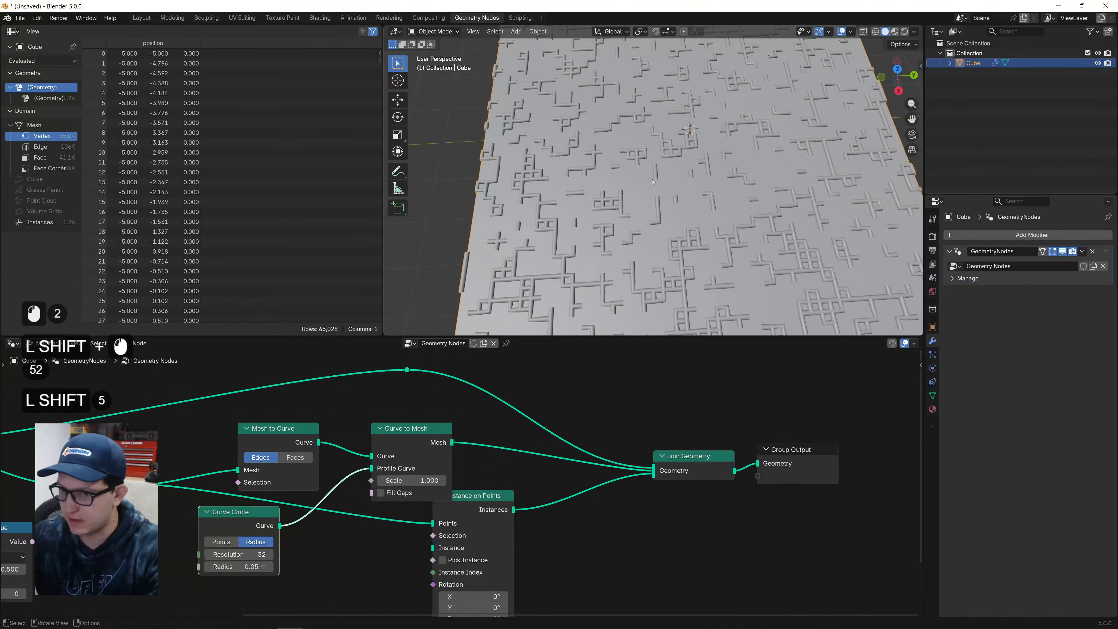
middle_drag(687, 141, 676, 170)
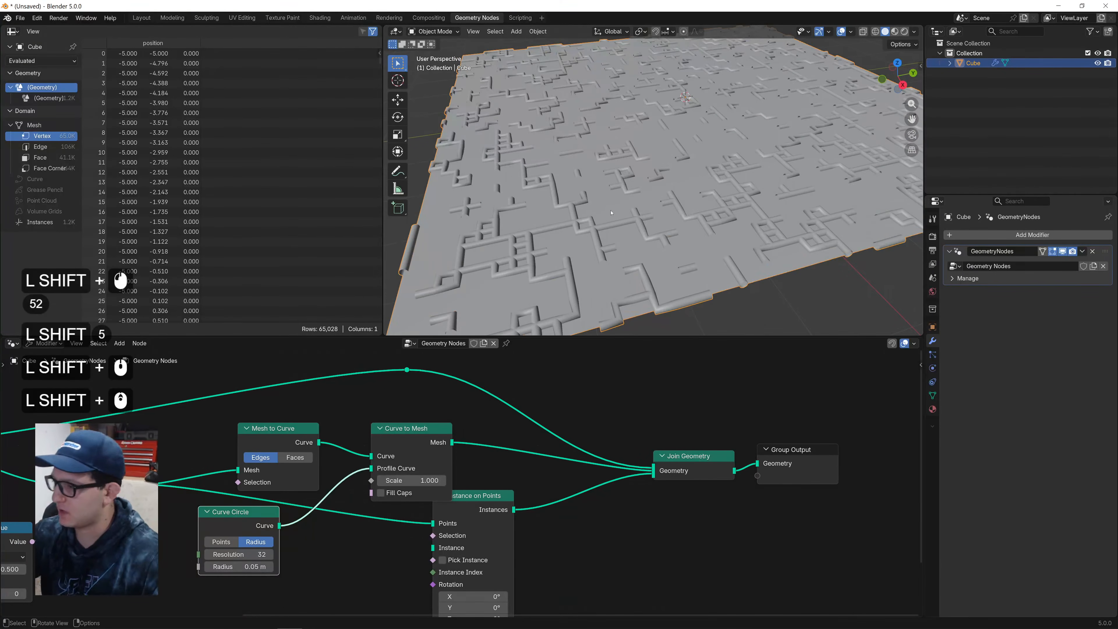
shift+scroll(582, 443, down, 5)
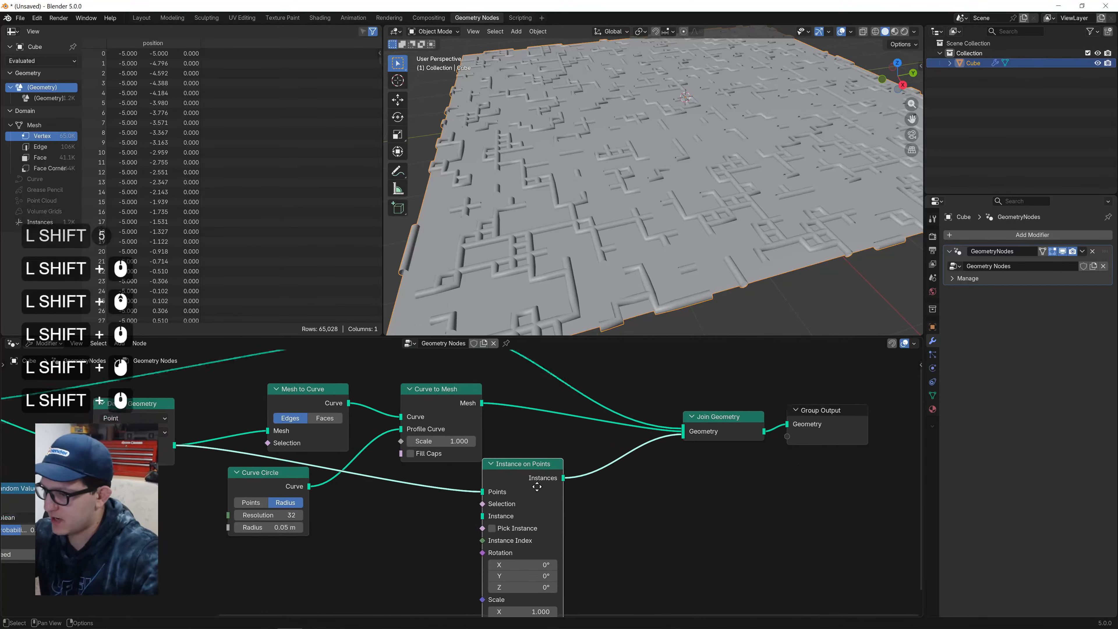
key(shift+a)
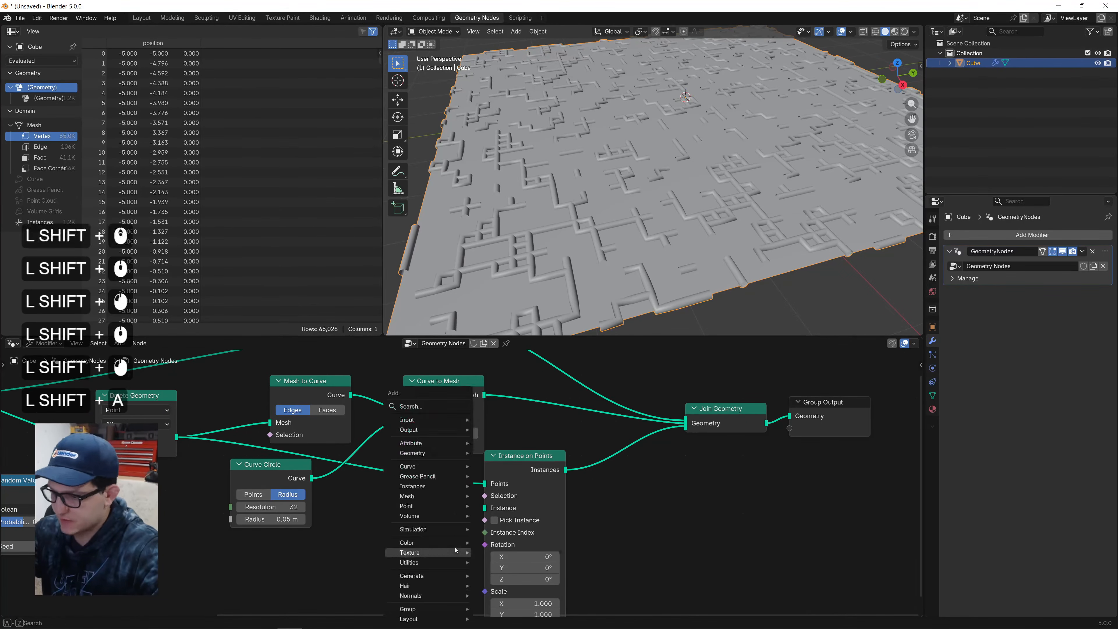
text(cyl;)
key(BackSpace)
key(Return)
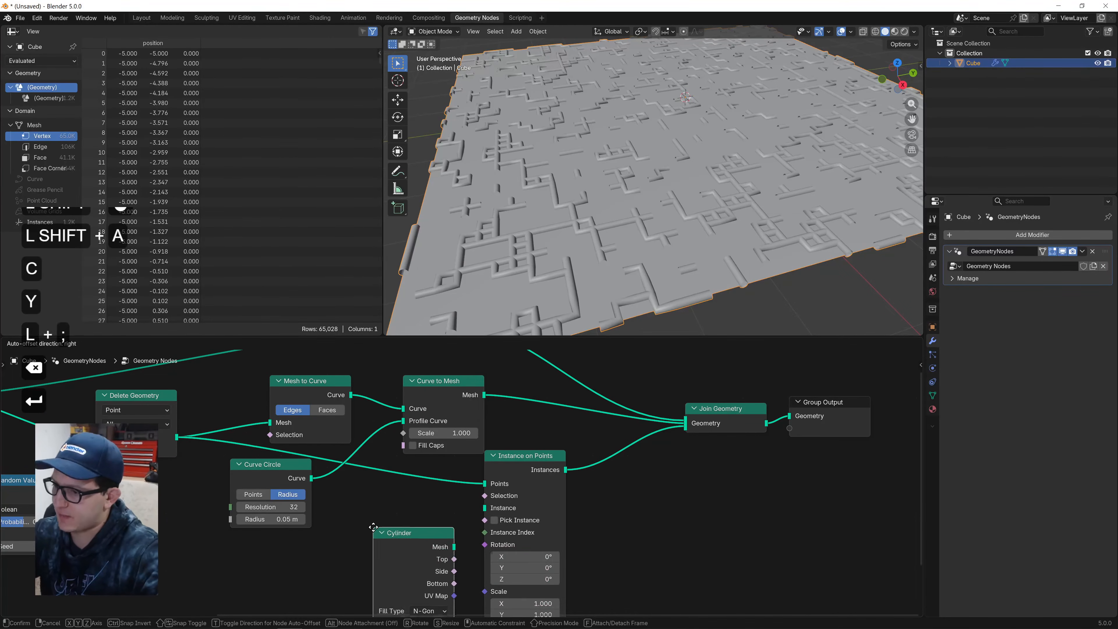
click(366, 523)
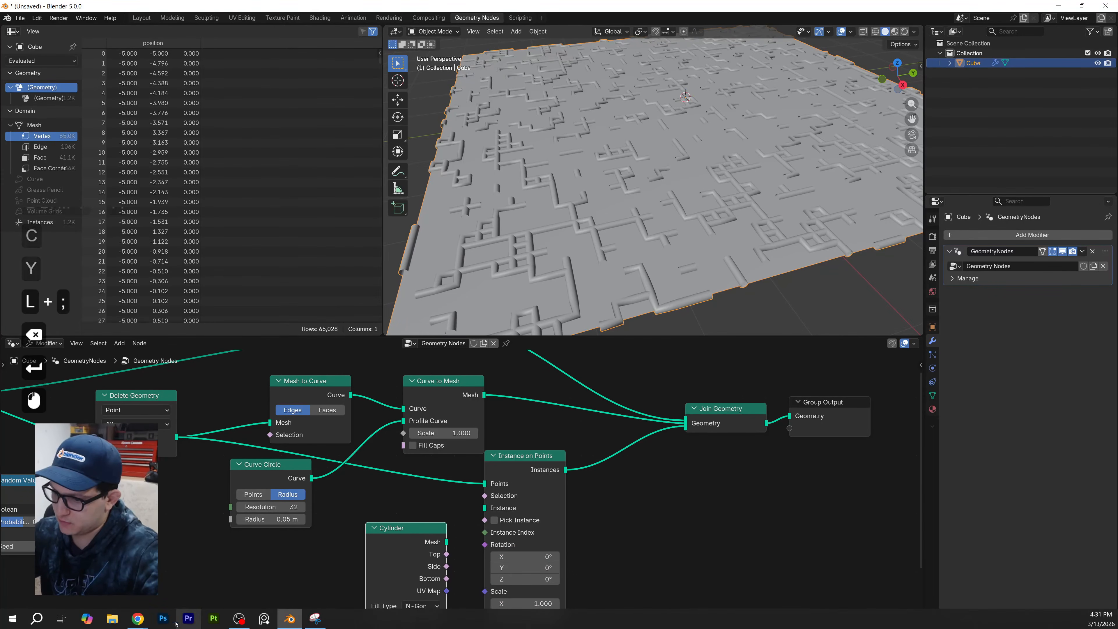
click(201, 578)
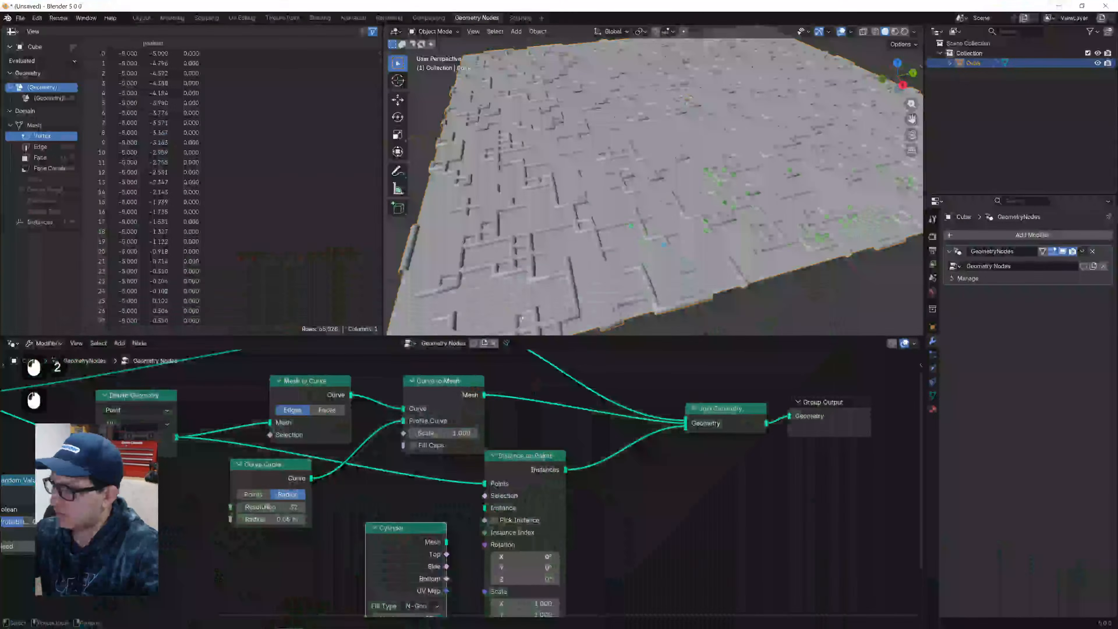
scroll(423, 448, up, 4)
drag(424, 448, 409, 443)
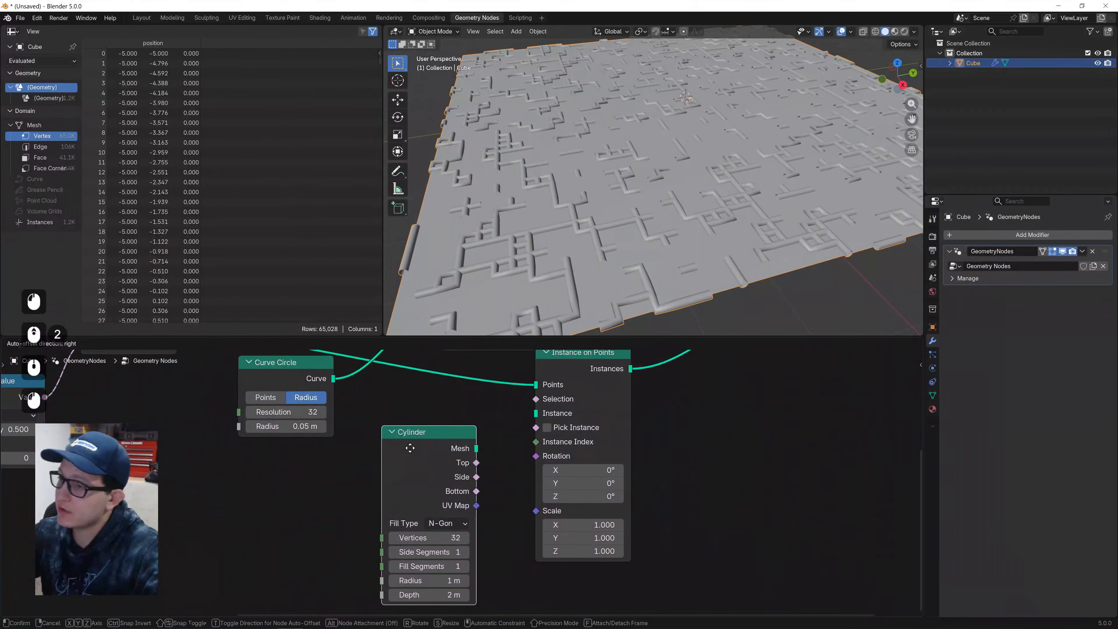
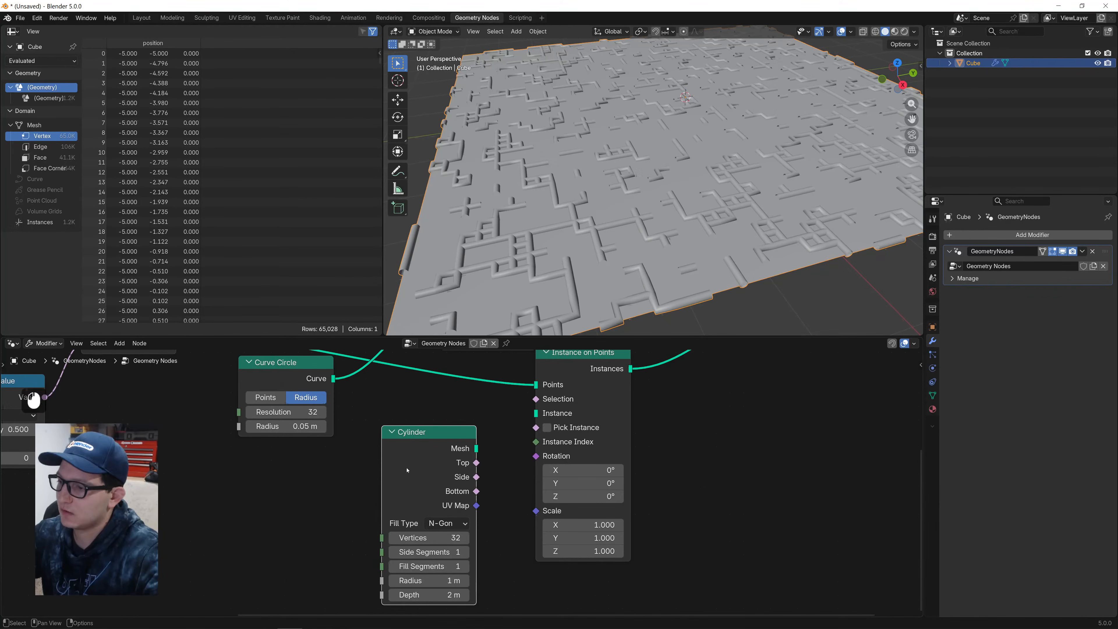
key(x)
key(shift+a)
text(cu)
key(Escape)
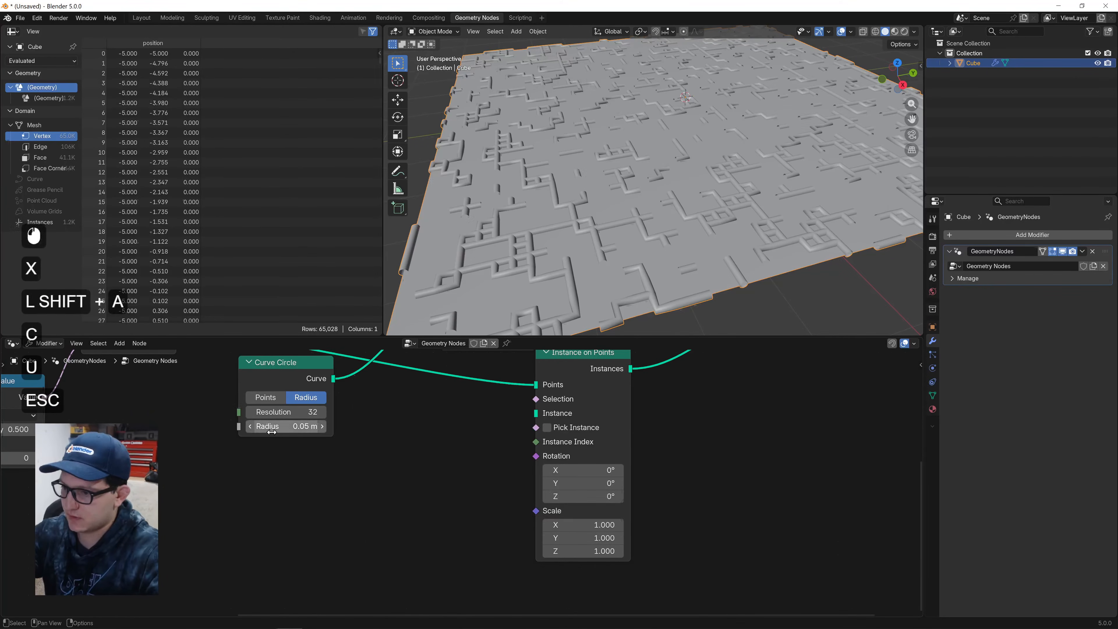
Duplicate the Curve Circle node and connect the copy's curve to the Instance input of Instance on Points.
click(329, 403)
key(shift+d)
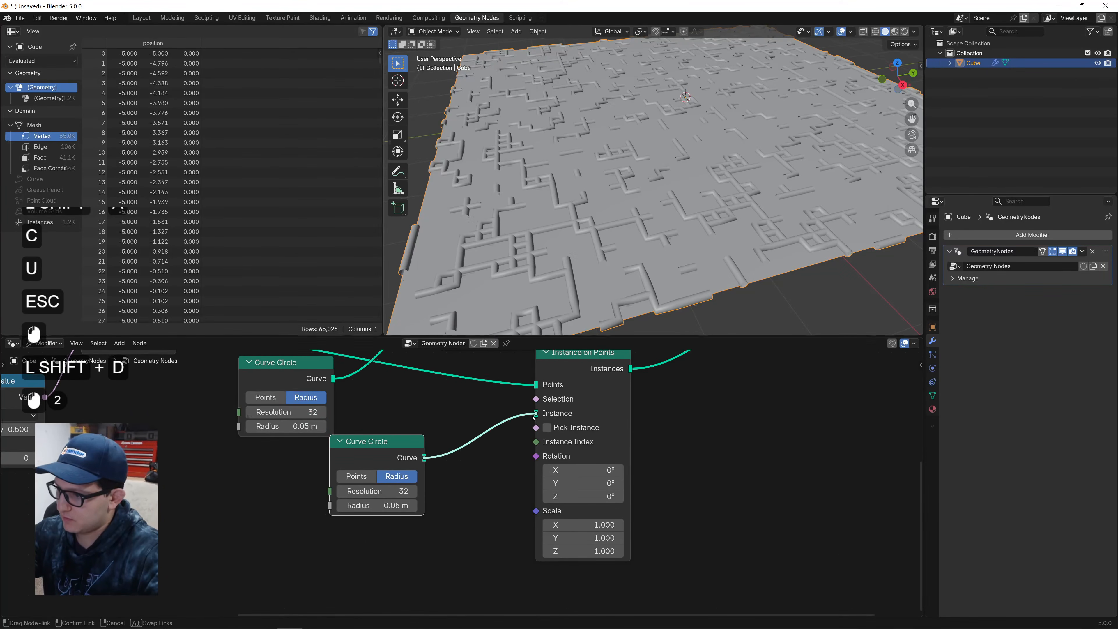
drag(533, 417, 526, 419)
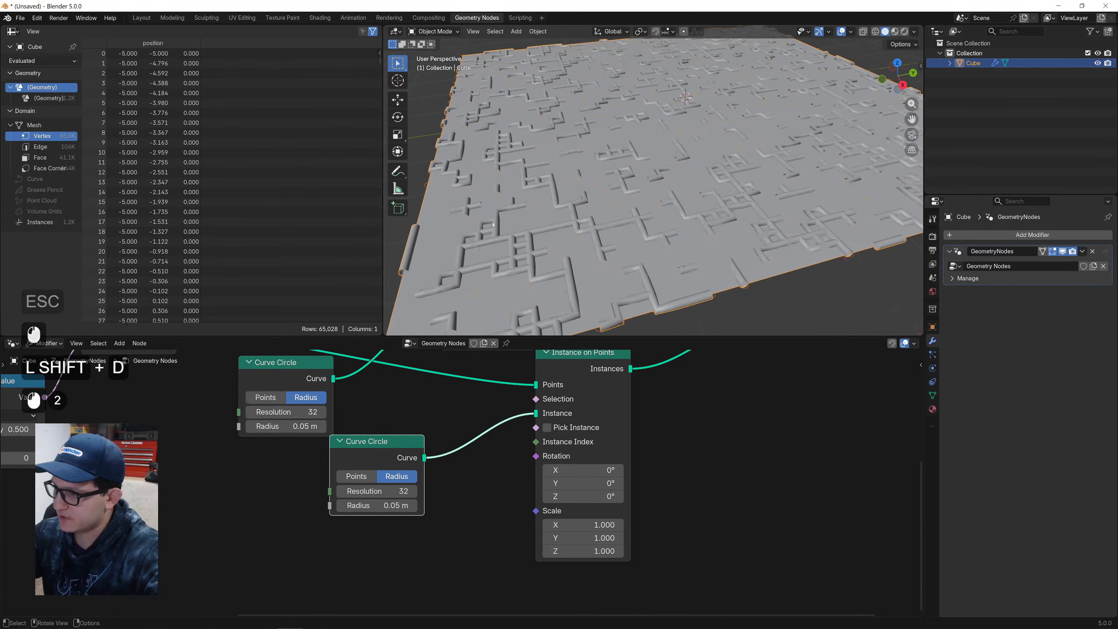
middle_drag(493, 224, 573, 183)
scroll(575, 164, up, 4)
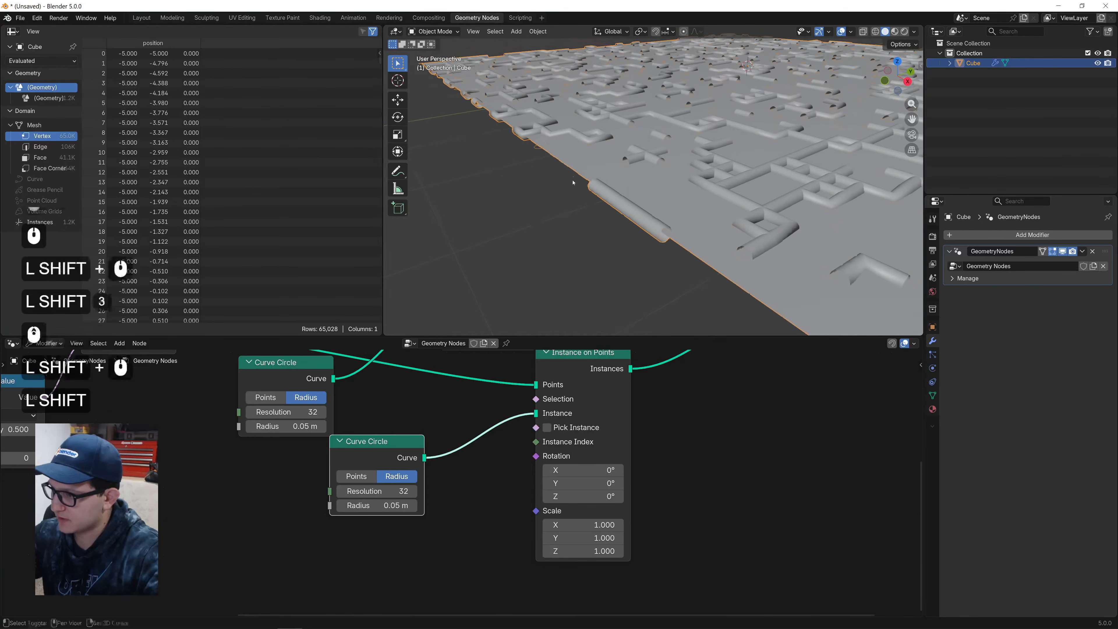
Insert a second Curve to Mesh node between Instance on Points and Join Geometry.
middle_drag(705, 409, 613, 490)
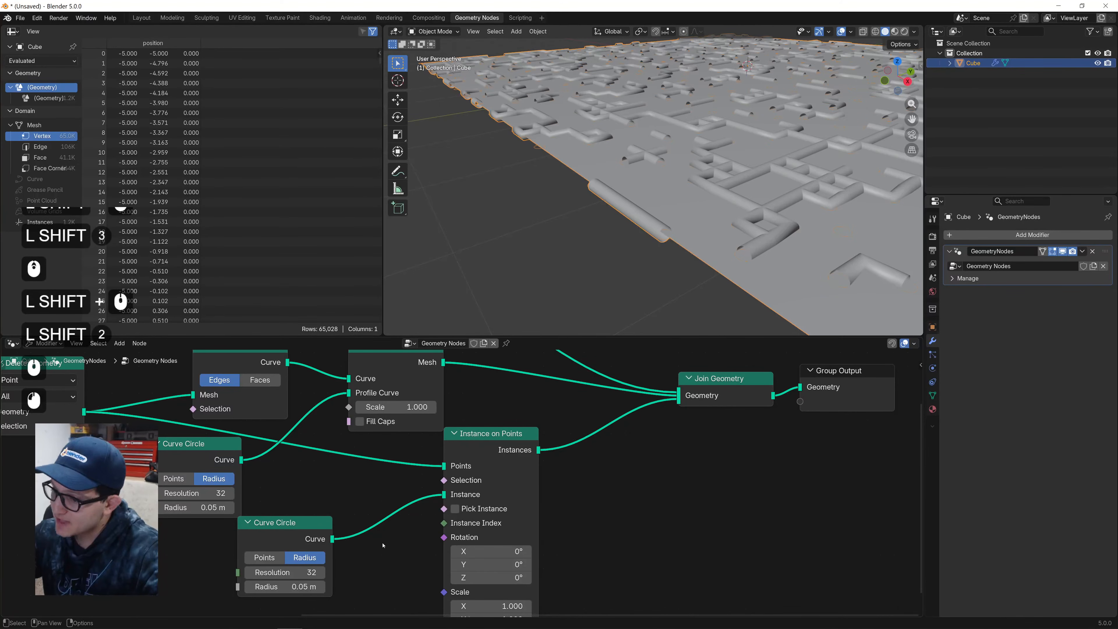
key(shift+a)
text(curve to m)
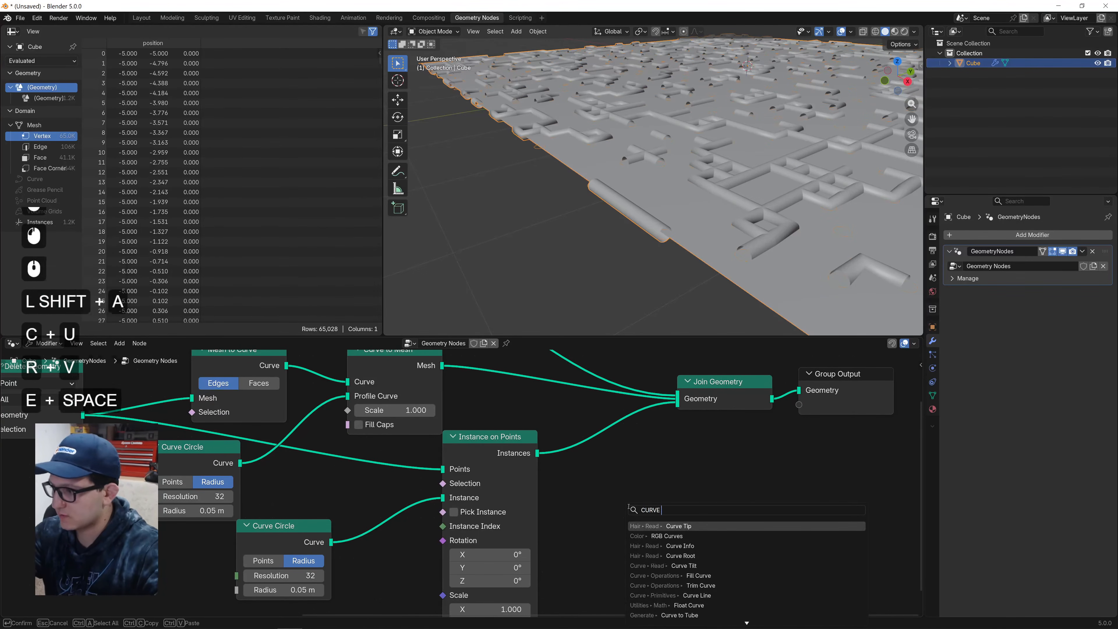
key(Return)
key(Caps_Lock)
click(630, 476)
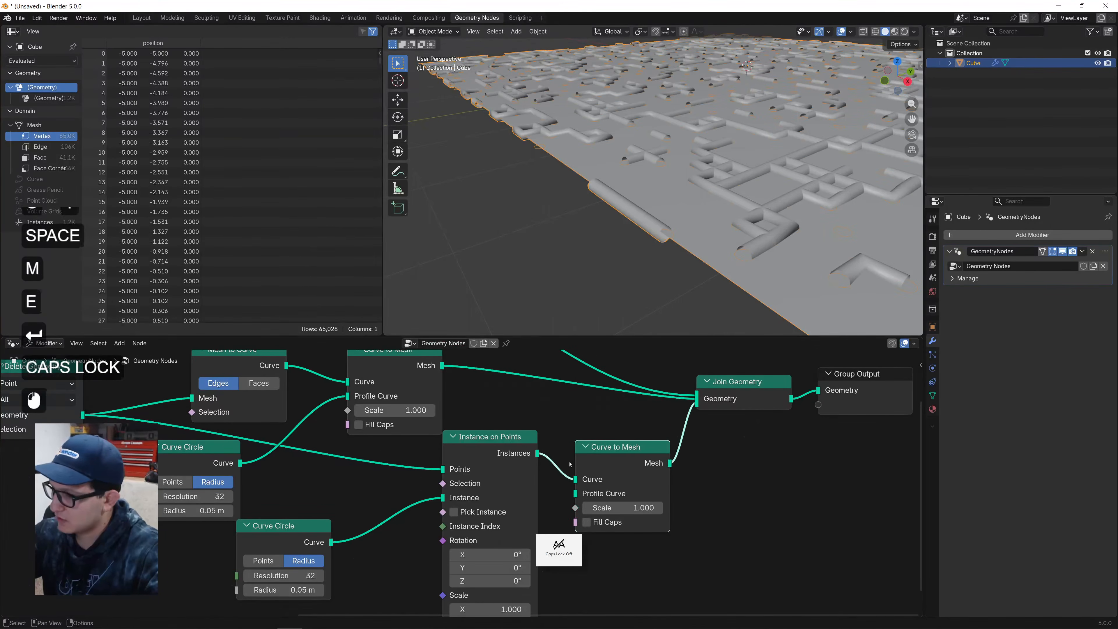
Insert a Realize Instances node between Instance on Points and the second Curve to Mesh.
key(shift+a)
mouse_move(570, 464)
text(real)
key(Return)
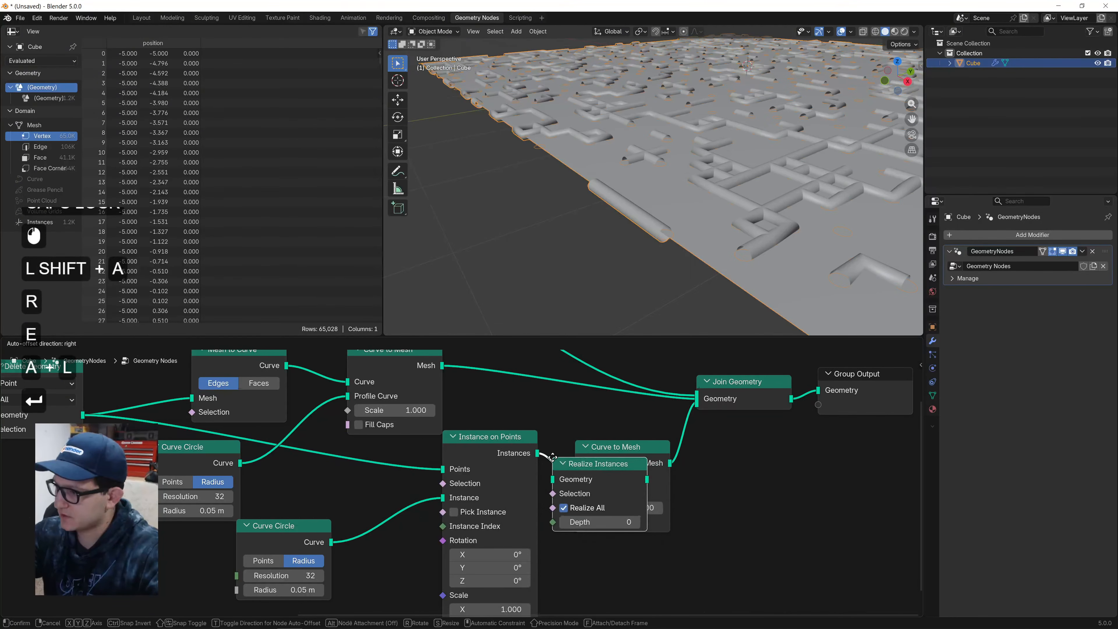
click(536, 442)
middle_drag(573, 532, 541, 533)
middle_drag(219, 367, 226, 408)
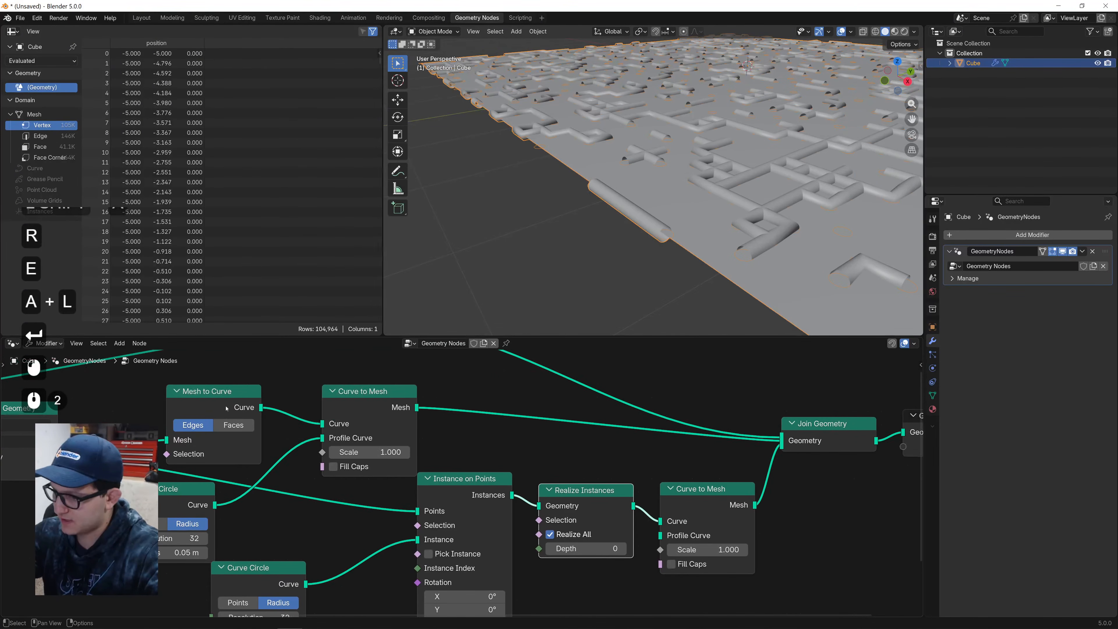
Duplicate the instanced Curve Circle node and connect the copy as the Profile Curve of the second Curve to Mesh.
click(264, 568)
key(shift+d)
click(649, 589)
middle_drag(637, 541, 611, 484)
drag(605, 534, 633, 480)
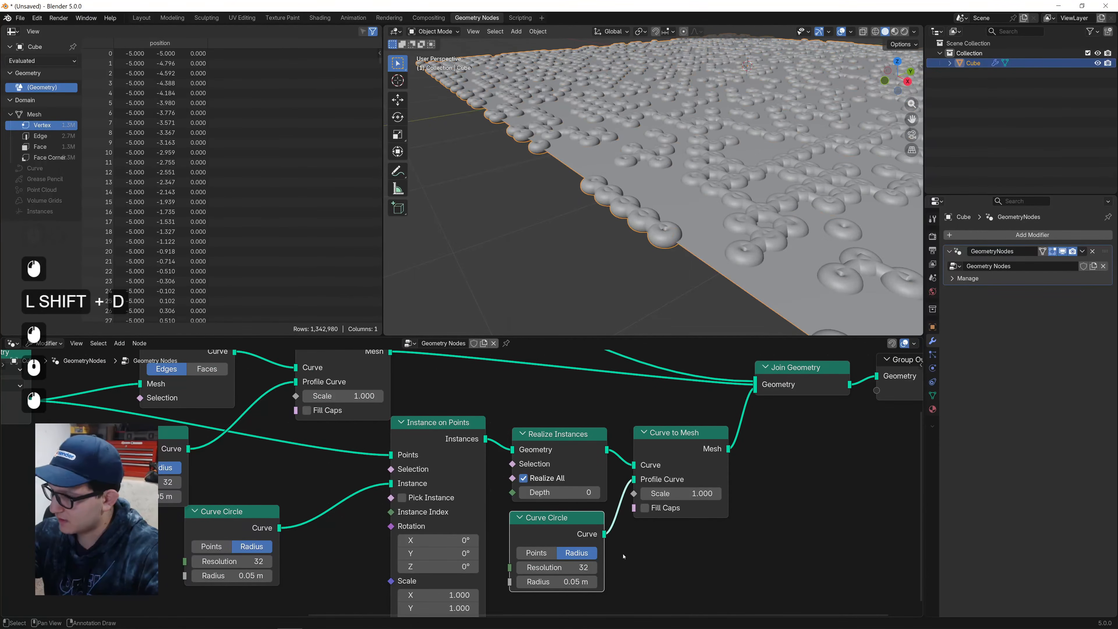
click(581, 567)
text(10)
key(Return)
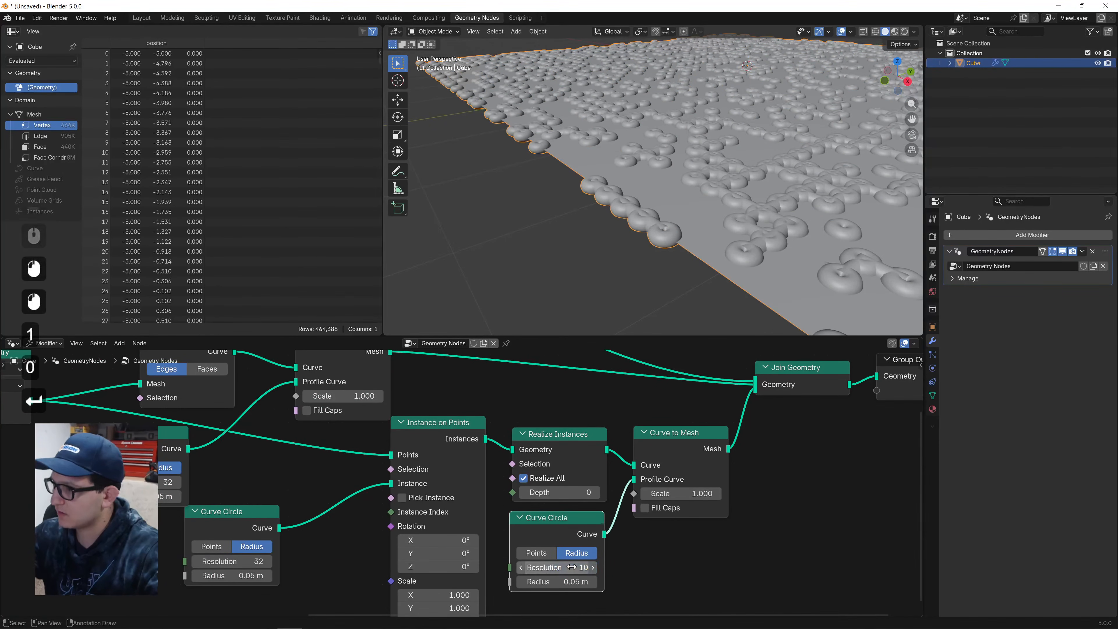
scroll(571, 566, up, 2)
double_click(572, 582)
text(2)
click(692, 576)
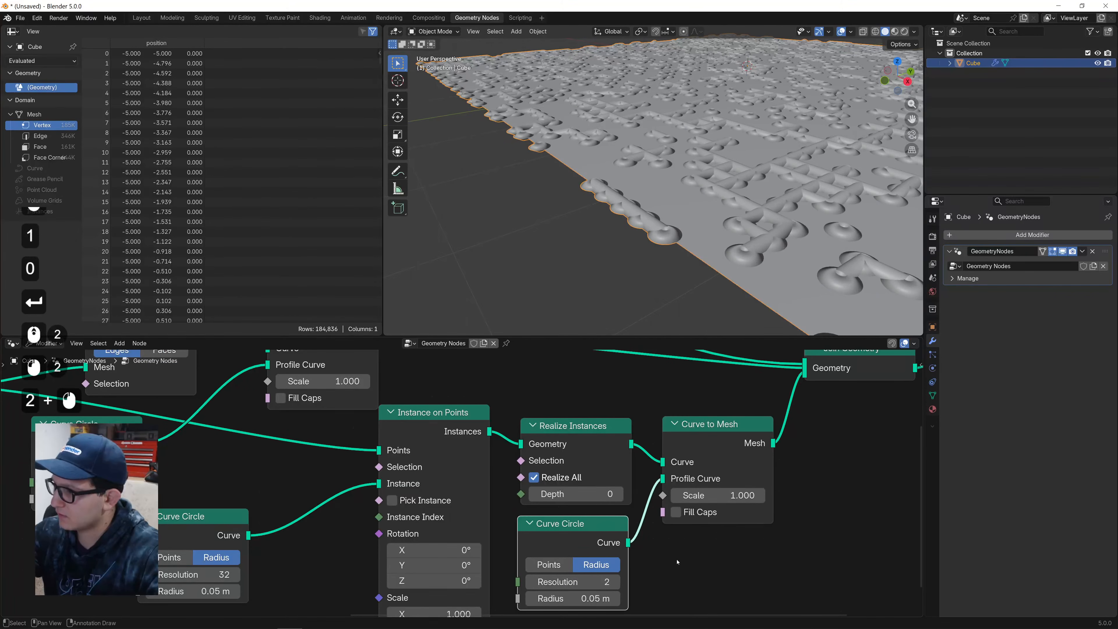
middle_drag(676, 561, 647, 524)
mouse_move(543, 560)
shift+mouse_down()
mouse_move(553, 560)
mouse_move(535, 560)
shift+mouse_up()
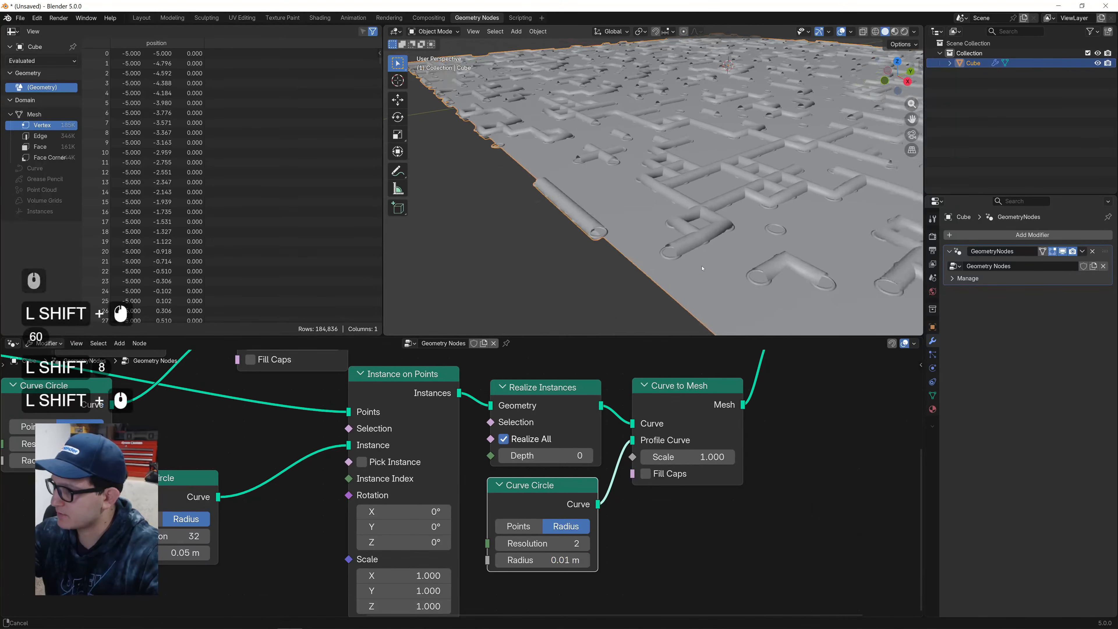
Set the scale of the first Curve to Mesh node, which makes the traces, to 0.2.
shift+middle_drag(703, 268, 691, 270)
middle_drag(175, 451, 387, 504)
click(507, 394)
text(.2)
key(Return)
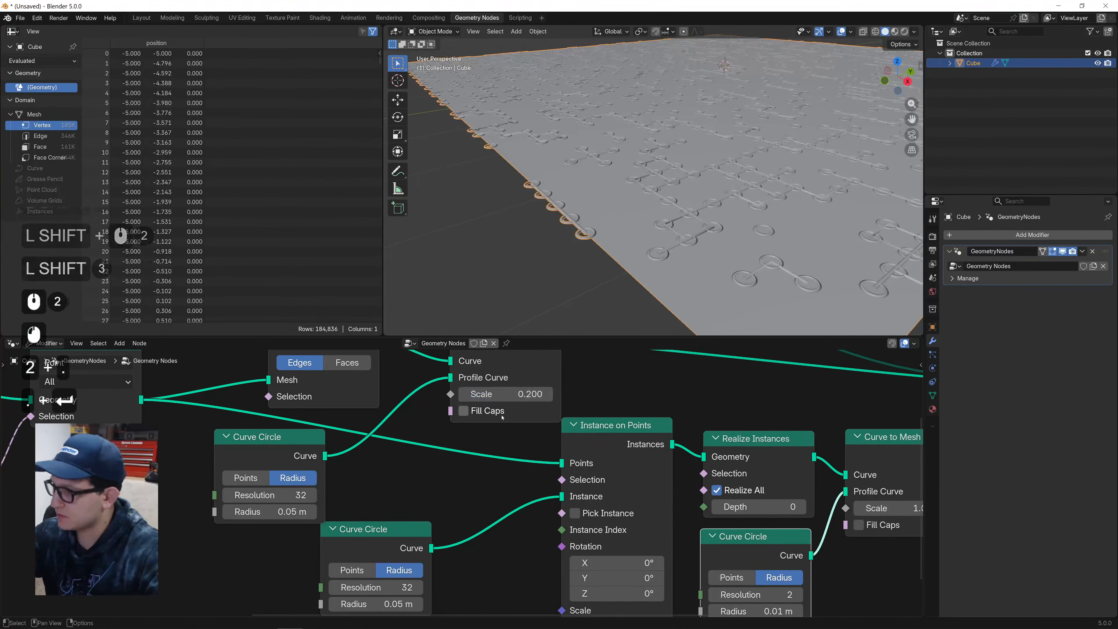
scroll(604, 208, up, 5)
shift+middle_drag(612, 216, 674, 189)
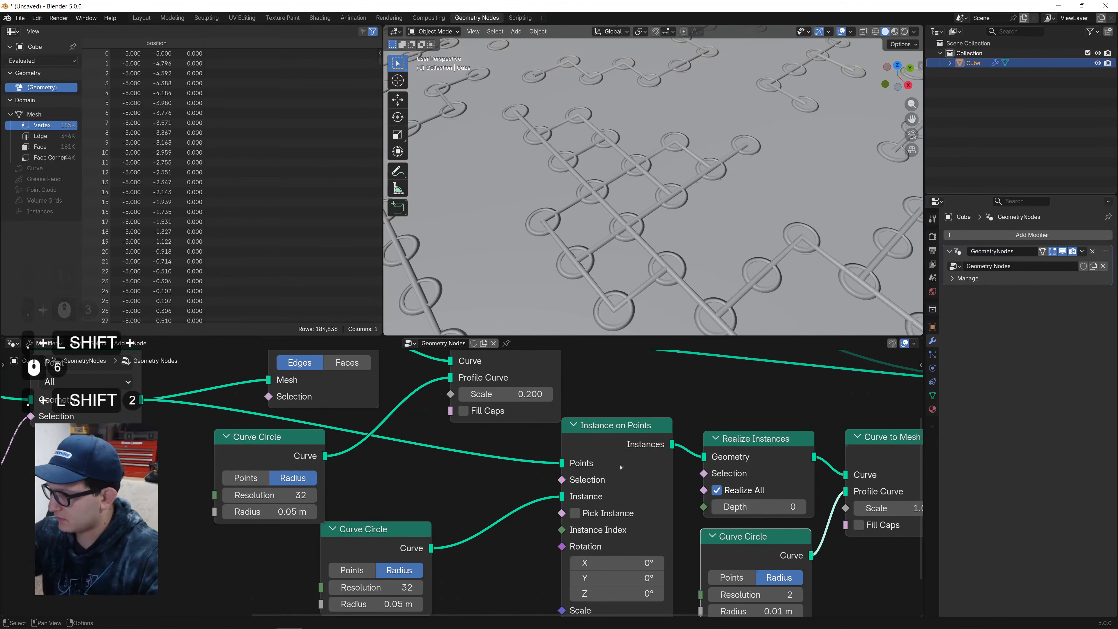
Make room after Instance on Points and insert a Delete Geometry node with the Instance domain before Realize Instances.
scroll(719, 492, down, 3)
middle_drag(718, 492, 546, 440)
drag(658, 522, 500, 406)
key(g)
click(585, 424)
key(shift+a)
text(dele)
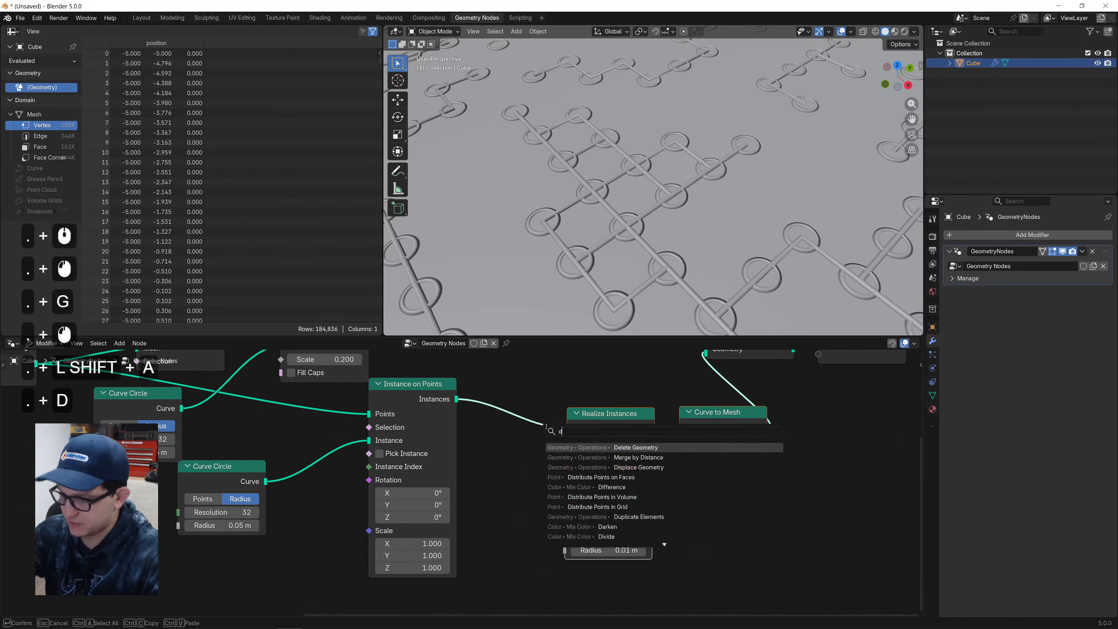
key(Return)
click(533, 411)
click(530, 409)
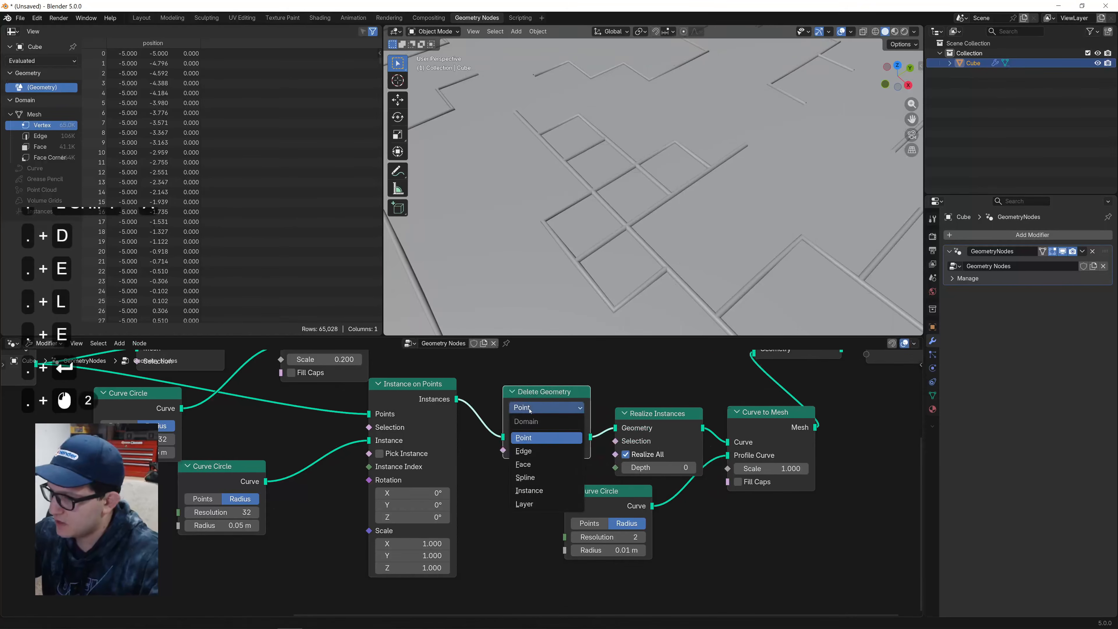
click(553, 491)
Duplicate the Boolean Random Value node and feed the copy into the Selection of the new Delete Geometry node.
middle_drag(314, 468, 527, 535)
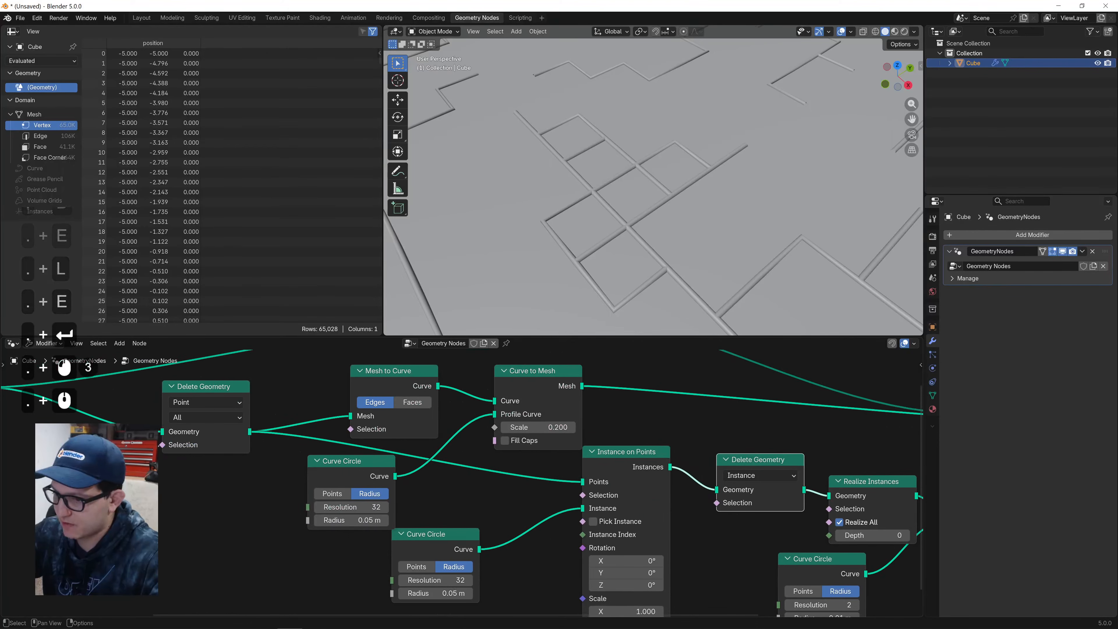
click(119, 493)
key(shift+d)
click(380, 591)
middle_drag(380, 592, 315, 548)
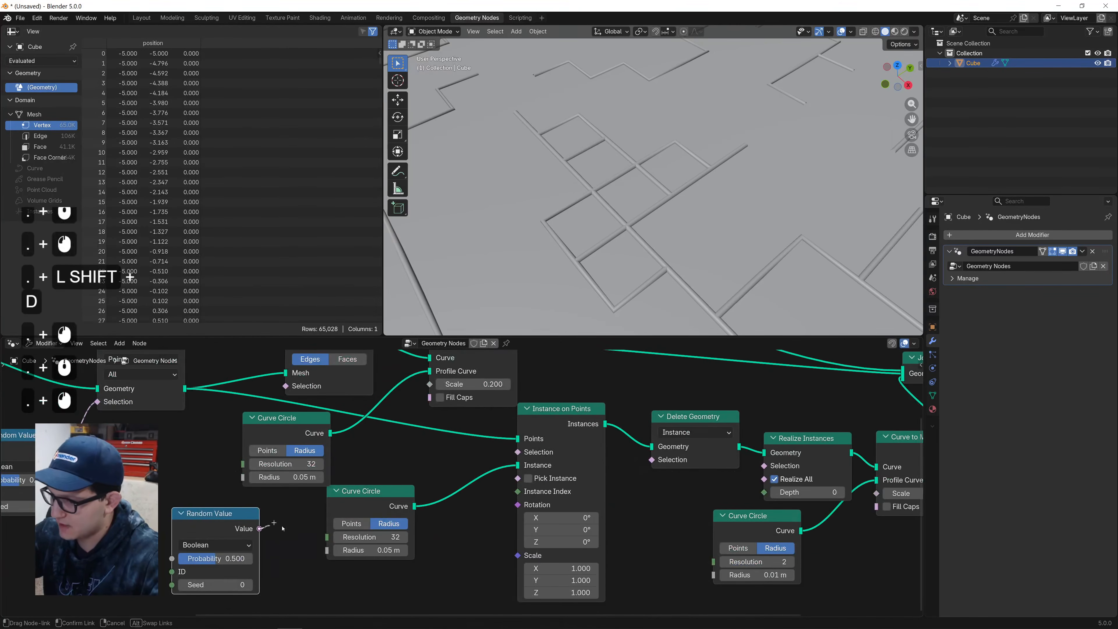
drag(259, 528, 651, 460)
Set the copied Random Value's probability to 0.827 and move the node beneath the instance Delete Geometry node.
drag(219, 554, 241, 558)
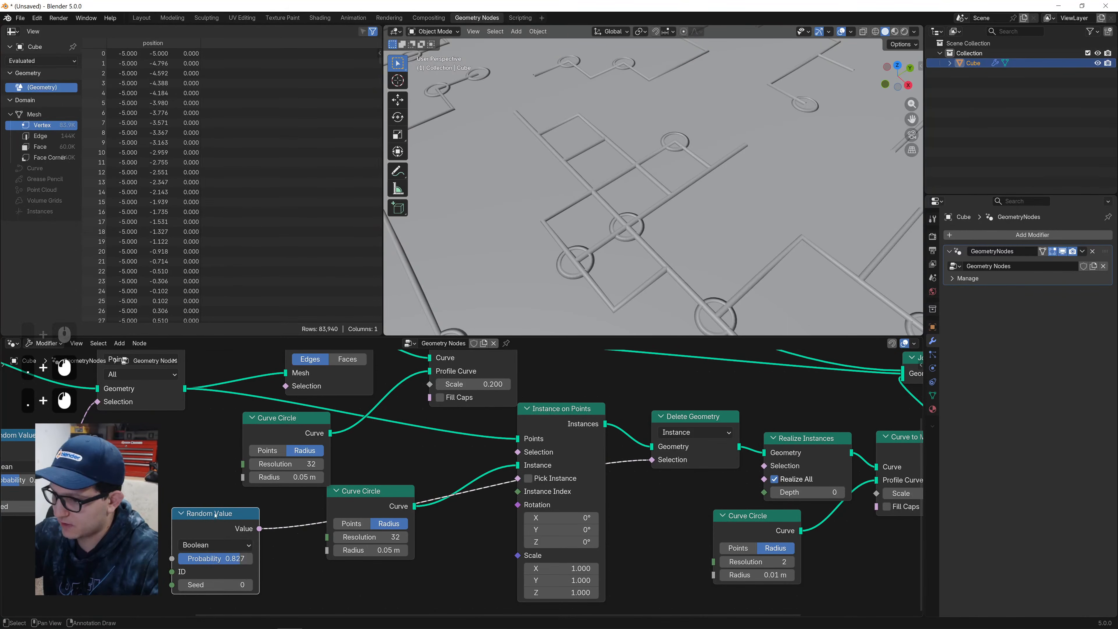
drag(231, 514, 650, 522)
scroll(641, 267, down, 4)
scroll(641, 267, up, 8)
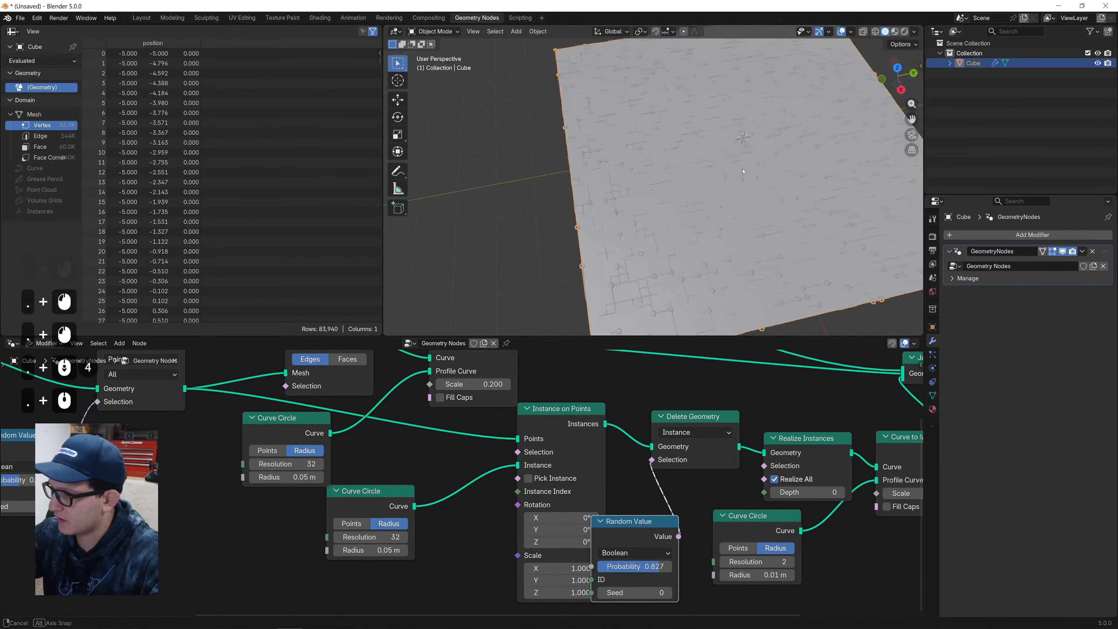
shift+middle_drag(641, 267, 700, 200)
scroll(651, 218, up, 1)
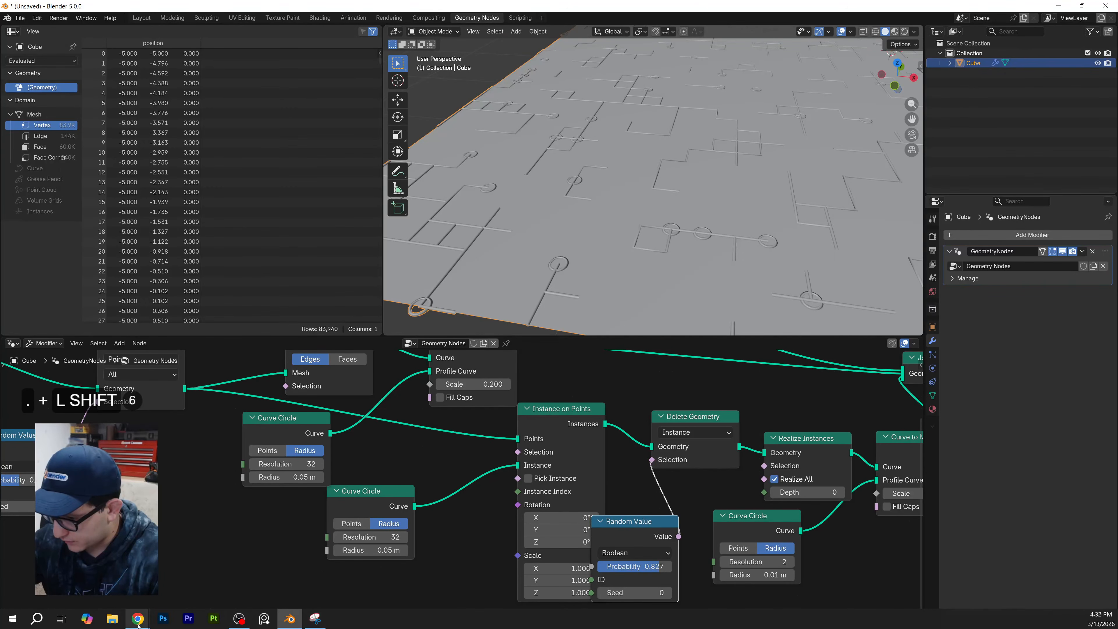
Switch to Chrome and examine the trace and pad shapes in the printed circuit board image results.
click(180, 602)
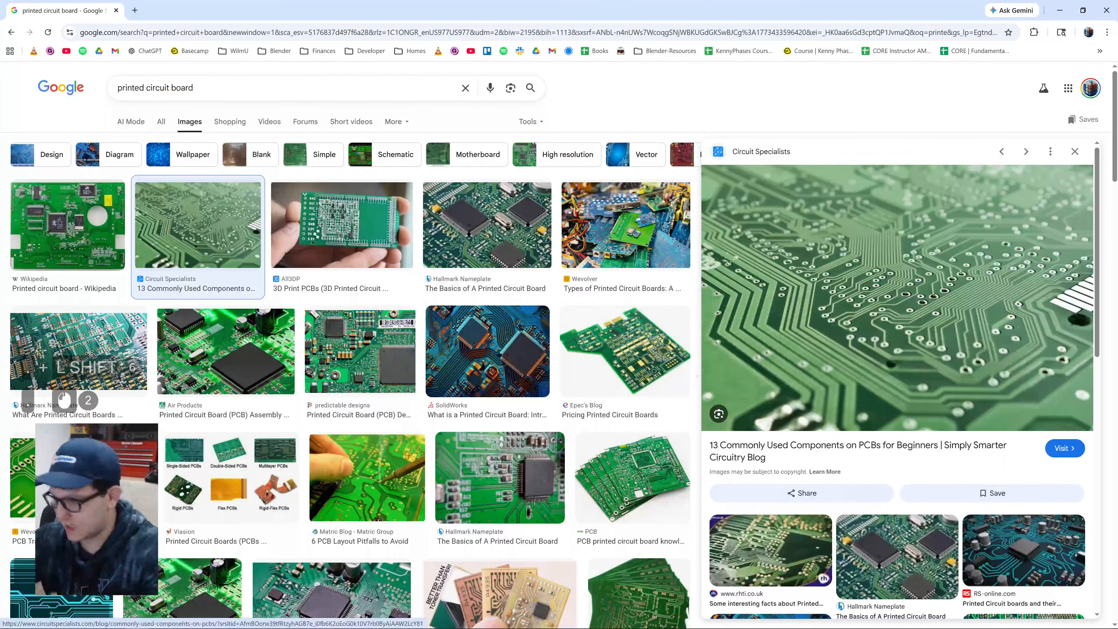
click(22, 480)
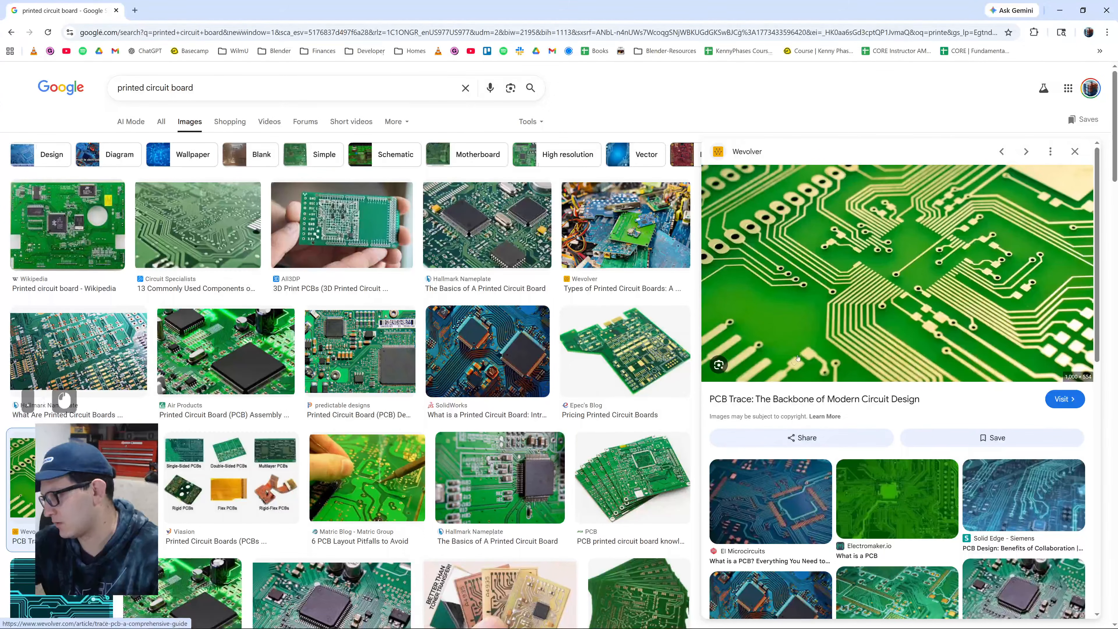
click(897, 502)
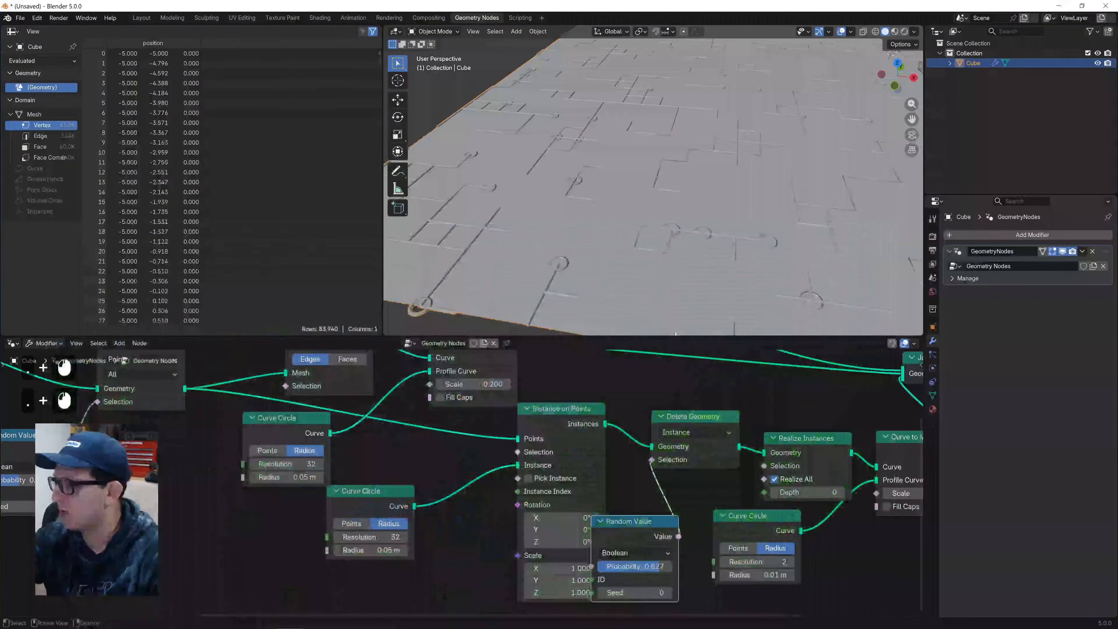
Insert a Fill Curve node between Realize Instances and the Curve to Mesh node that makes the circular pads.
middle_drag(730, 508, 340, 493)
scroll(523, 456, up, 3)
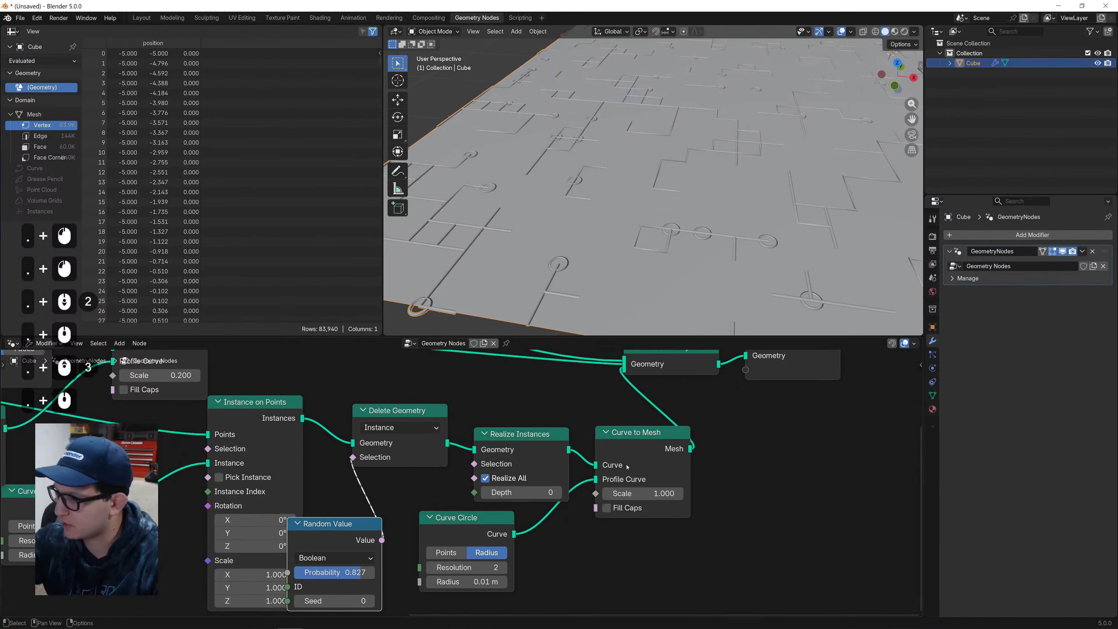
middle_drag(627, 467, 513, 471)
key(shift+a)
text(fi)
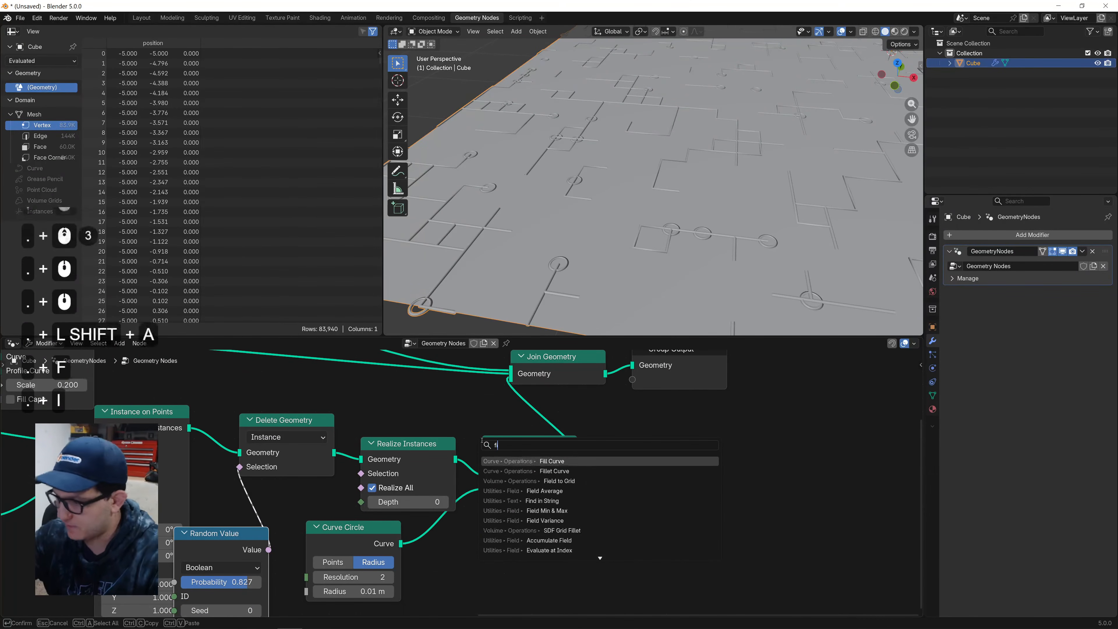
text(ll)
key(Return)
click(488, 440)
Delete the Curve to Mesh node after Fill Curve and link Fill Curve's Mesh output to Join Geometry.
click(665, 462)
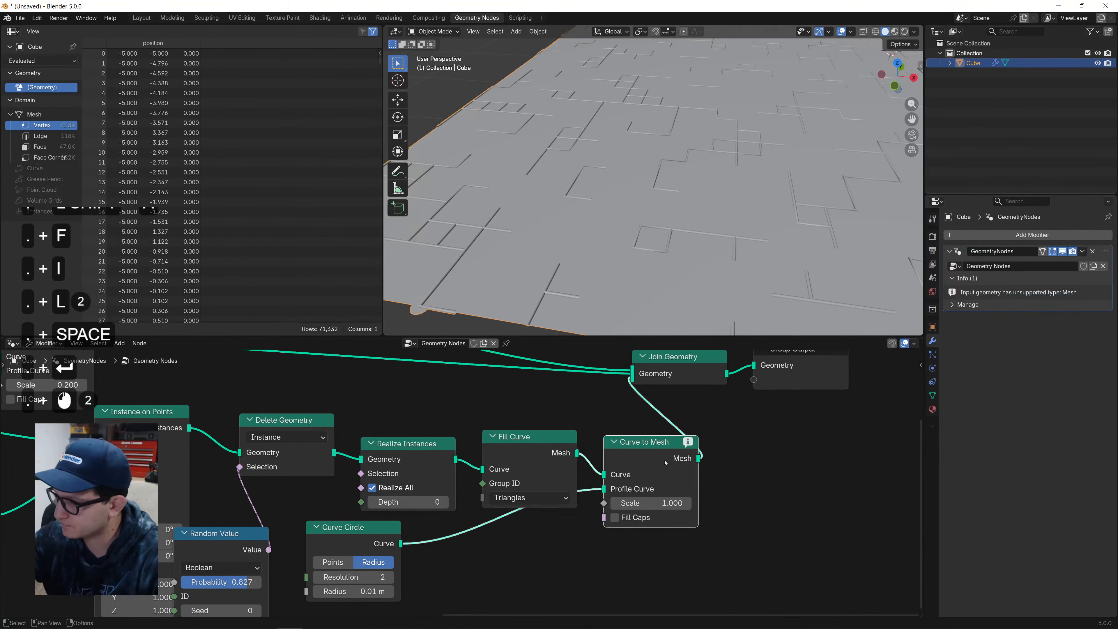
key(x)
drag(576, 453, 627, 381)
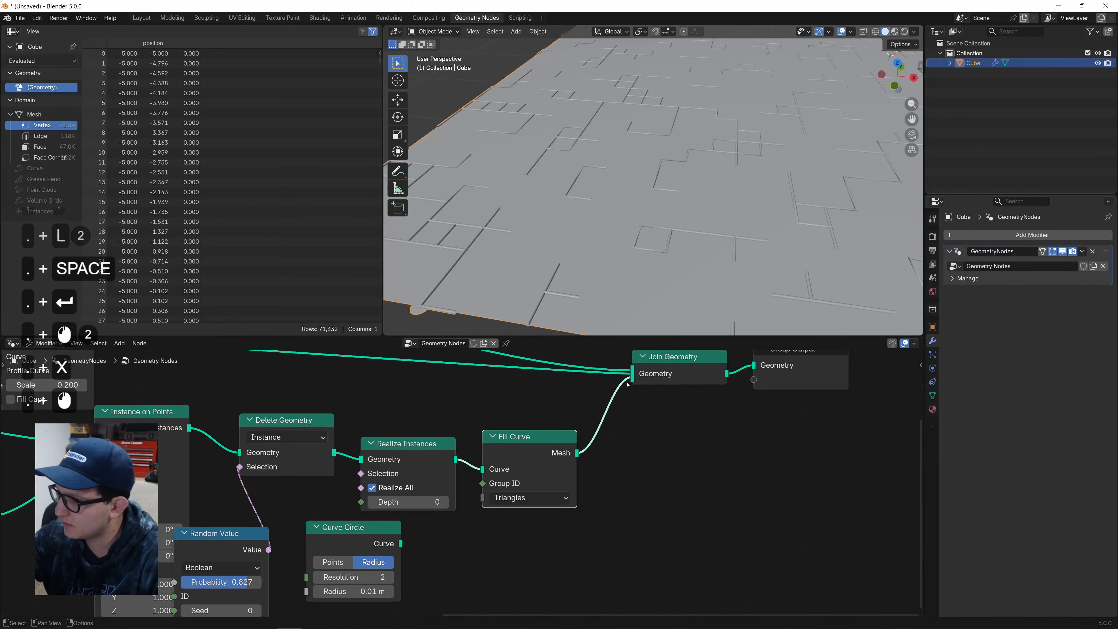
Insert an Extrude Mesh node between Fill Curve and Join Geometry.
key(shift+a)
text(e)
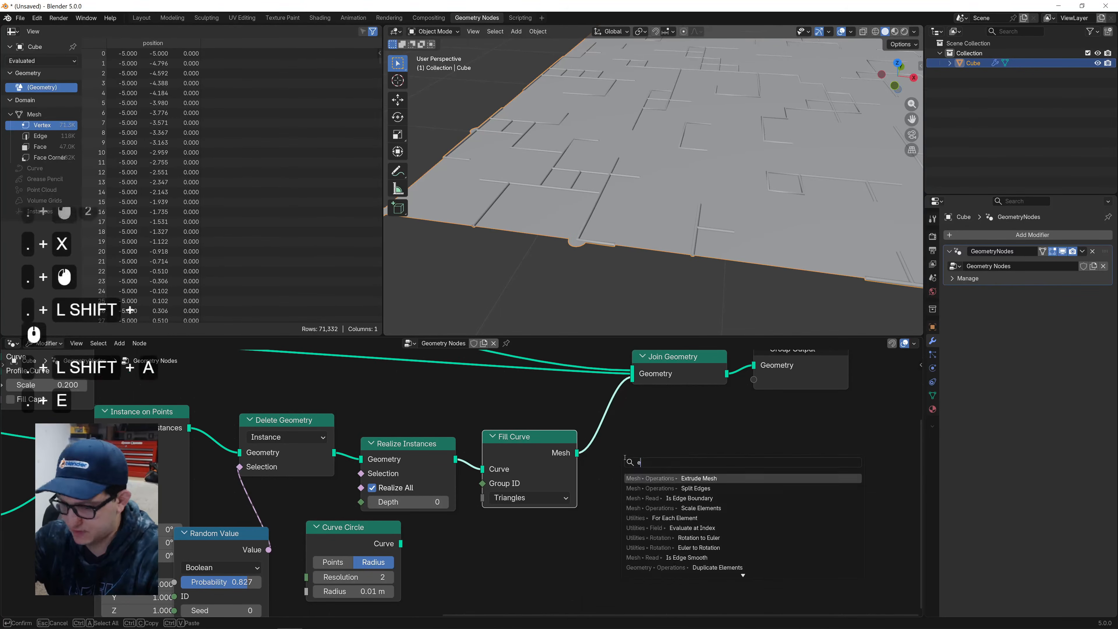
text(xtr)
key(Return)
click(599, 399)
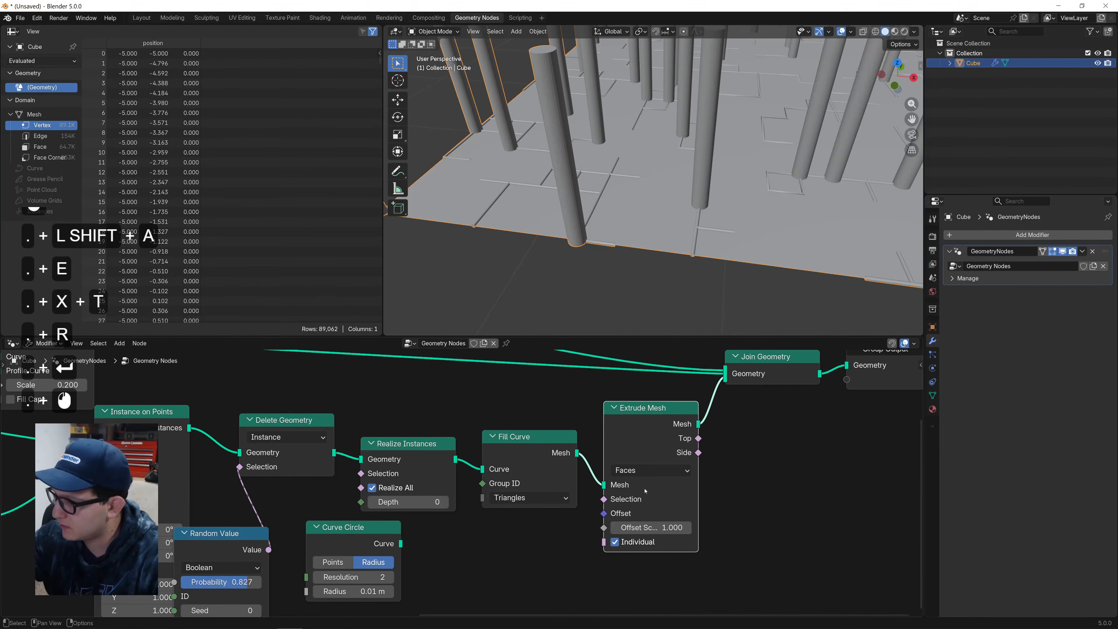
Set the Extrude Mesh node's Offset Scale to 0.010 and inspect the solid circular pads on the board.
text(.1)
key(Return)
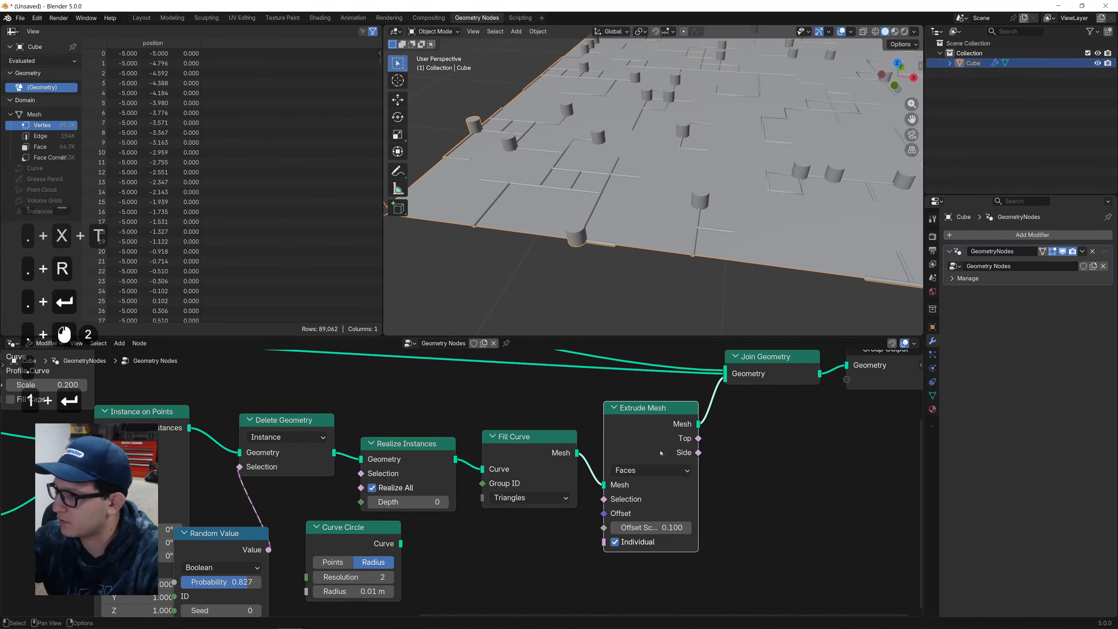
double_click(681, 528)
text(.01)
key(Return)
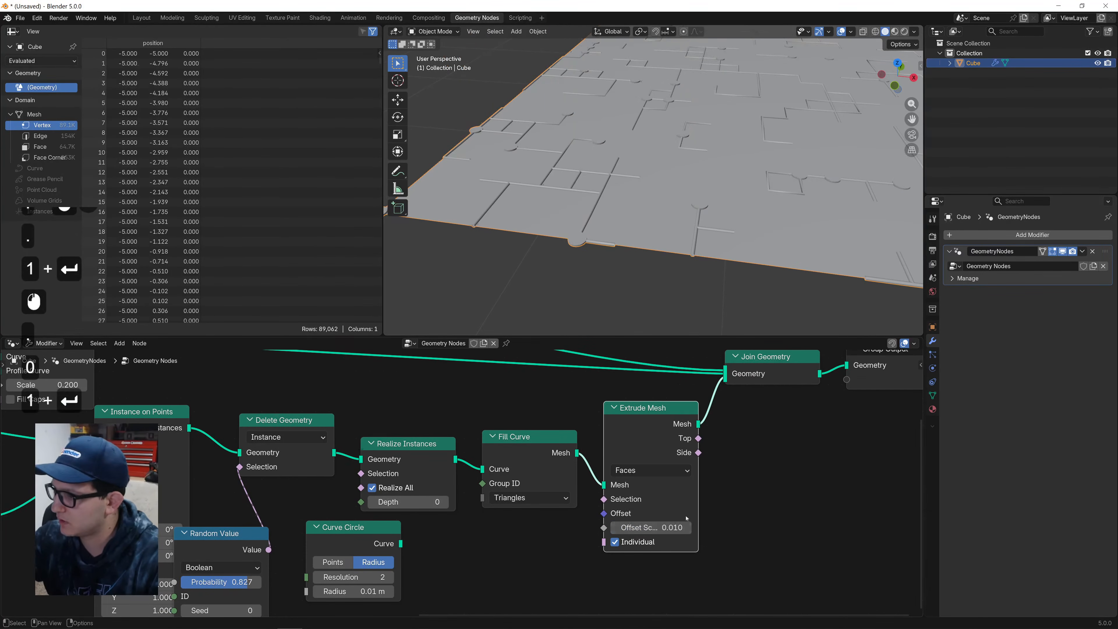
scroll(584, 245, up, 2)
middle_drag(637, 212, 677, 226)
scroll(661, 154, down, 2)
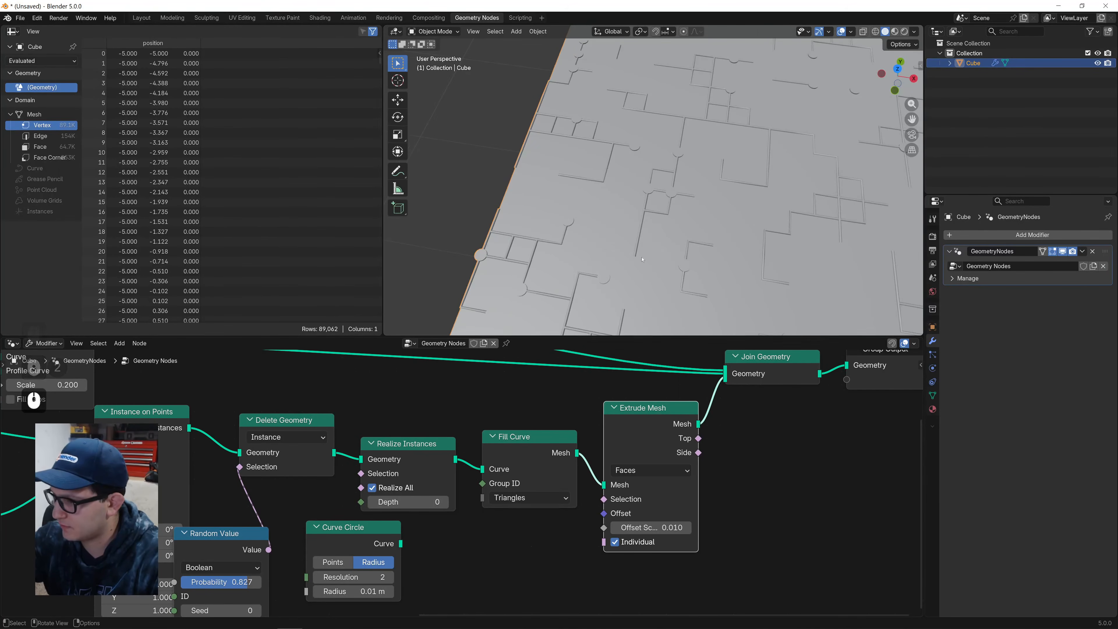
middle_drag(642, 259, 653, 224)
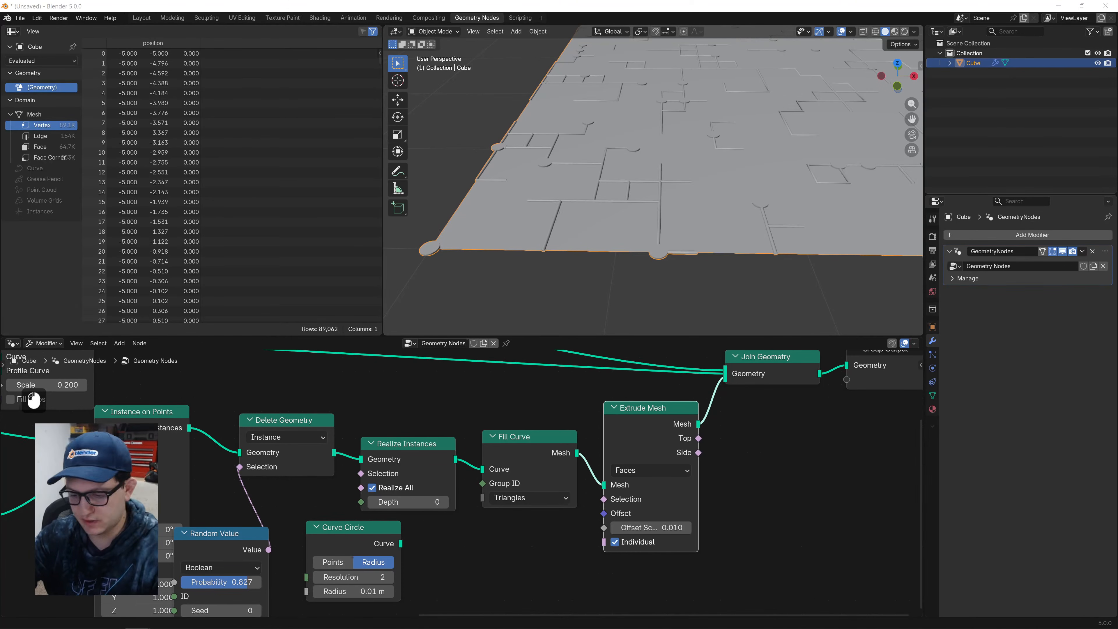
Switch to Chrome and look through the course stages on CG Cookie's CORE Fundamentals page.
key(Return)
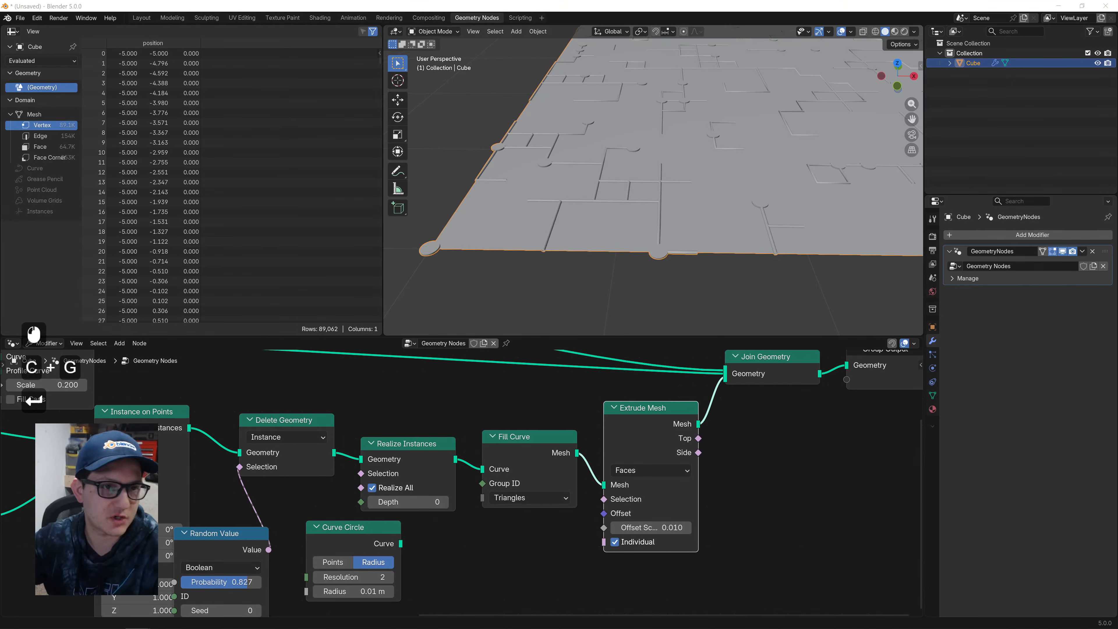
click(468, 625)
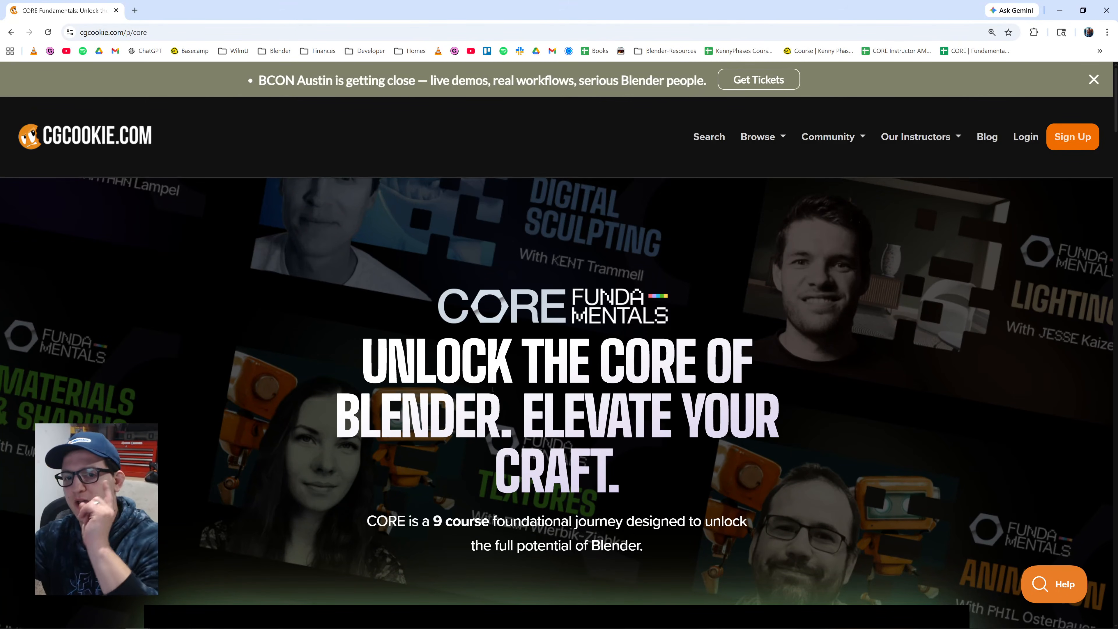
scroll(287, 352, down, 20)
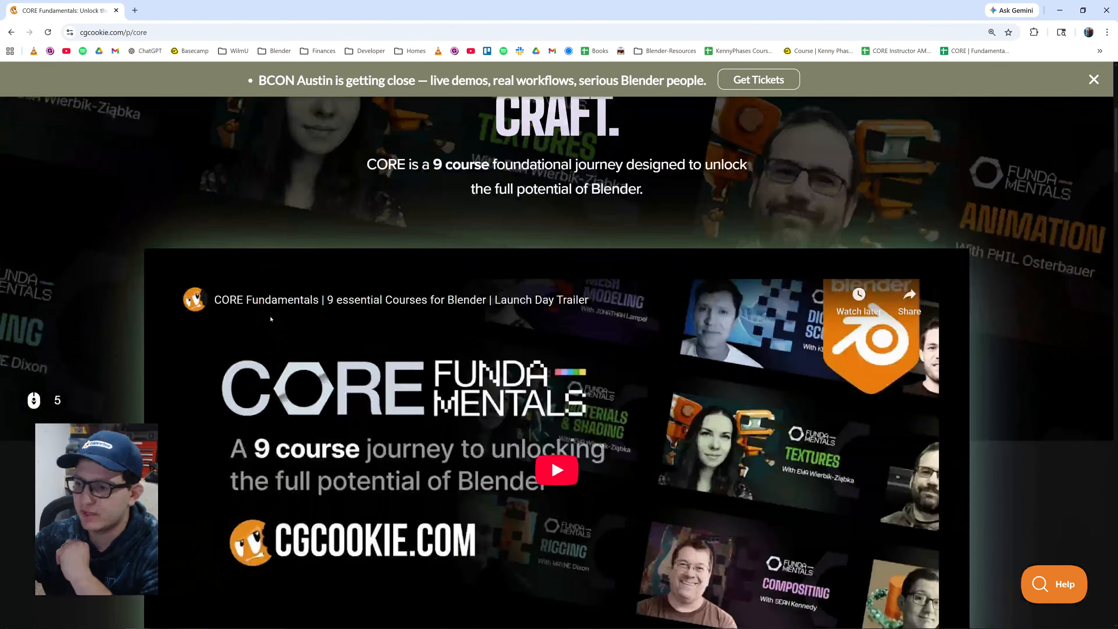
scroll(267, 333, up, 12)
scroll(268, 333, up, 3)
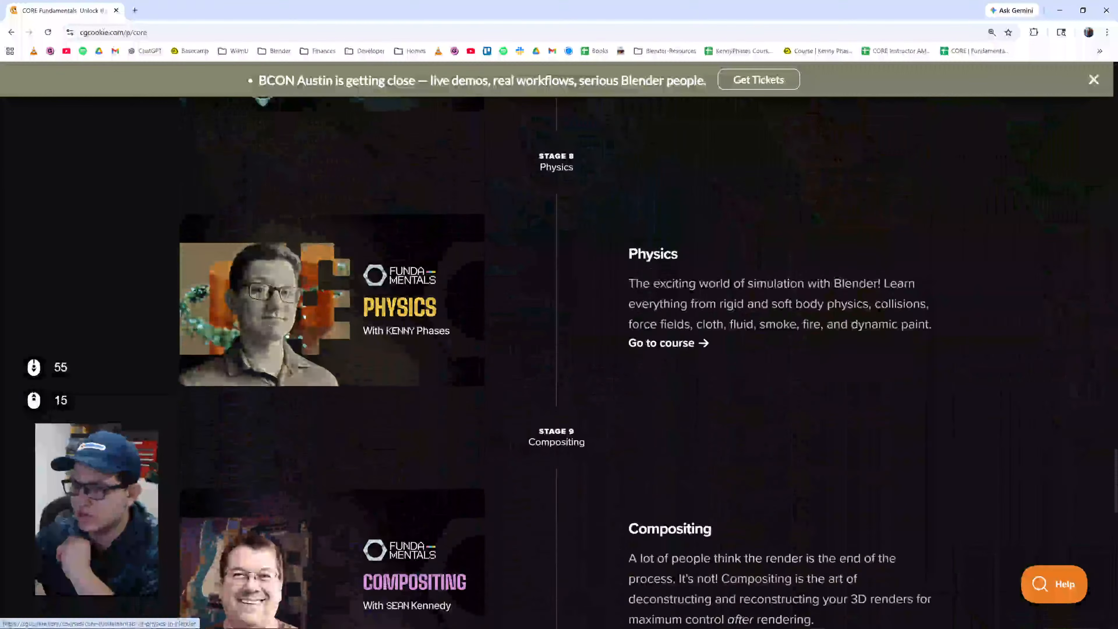
scroll(546, 346, up, 15)
scroll(566, 340, up, 20)
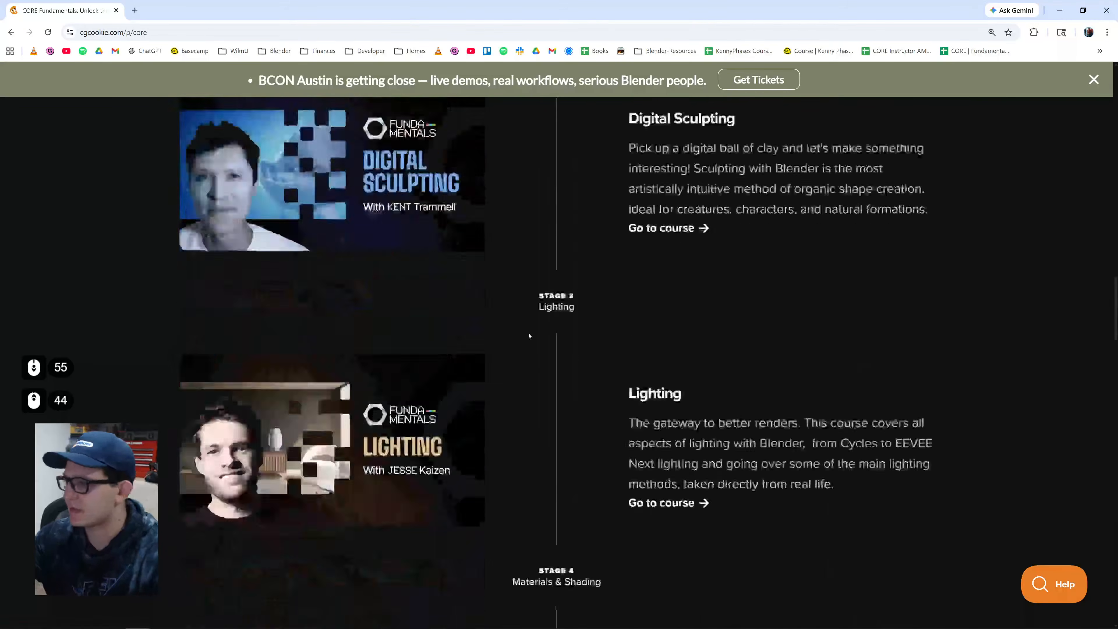
scroll(566, 340, up, 9)
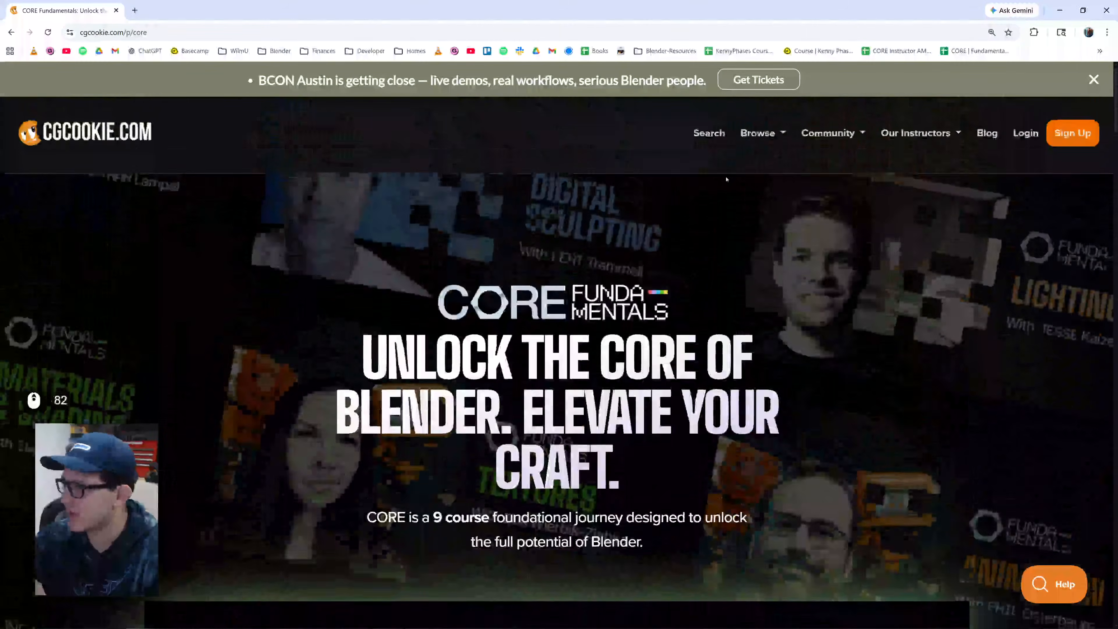
Search the CG Cookie site for "geometry nodes".
click(705, 139)
click(330, 183)
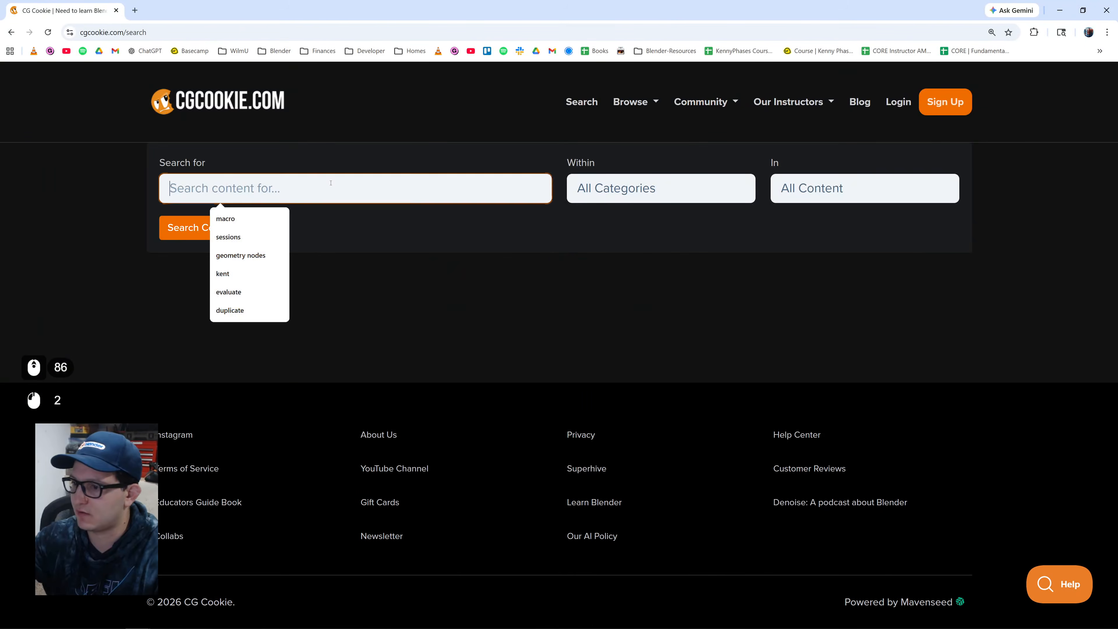
text(geome)
text(try nodes)
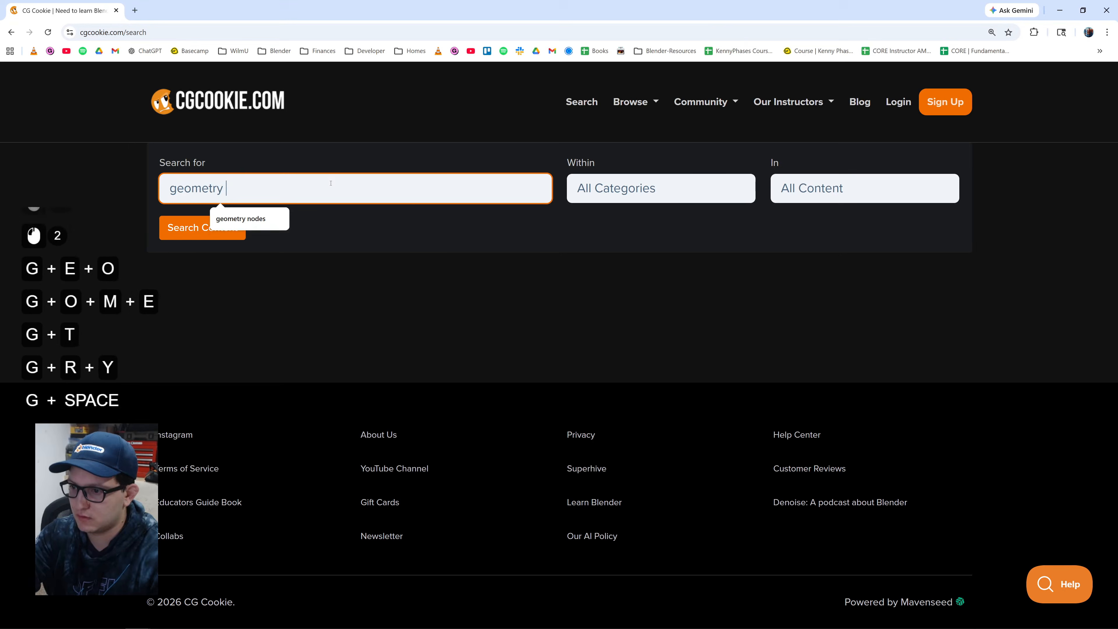
key(Return)
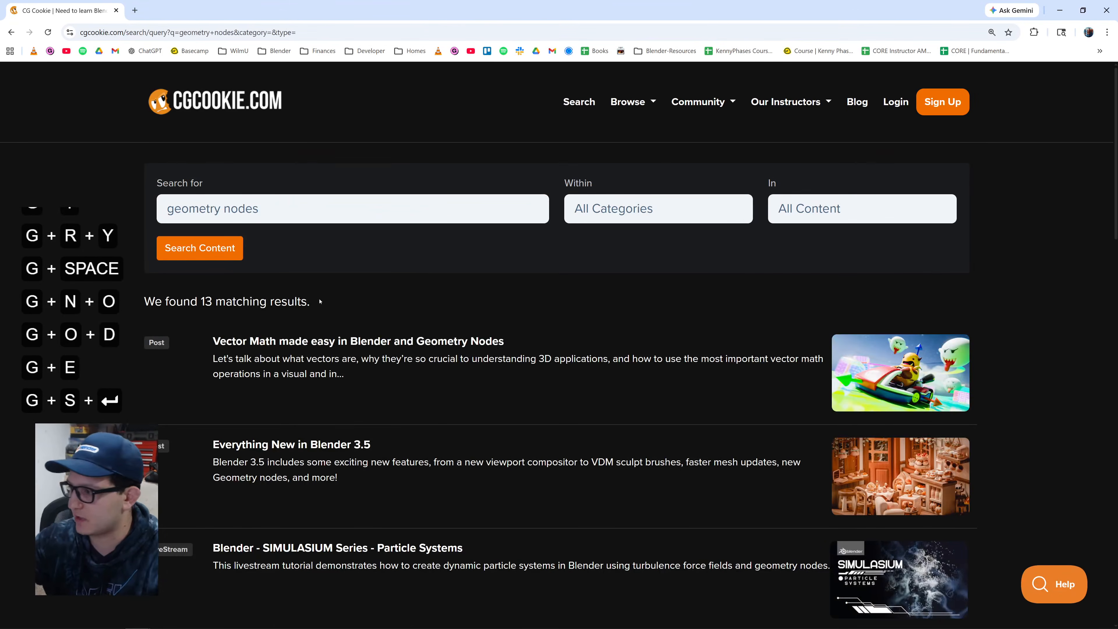
Look through the search results and open the BCITY procedural city generator course.
scroll(314, 340, down, 4)
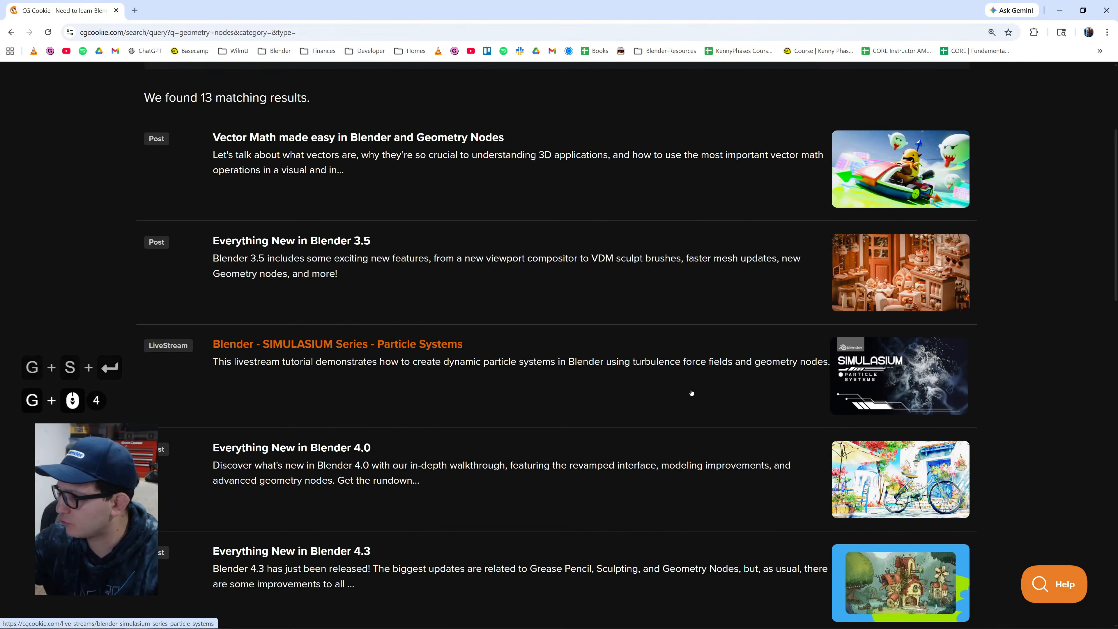
scroll(691, 392, down, 6)
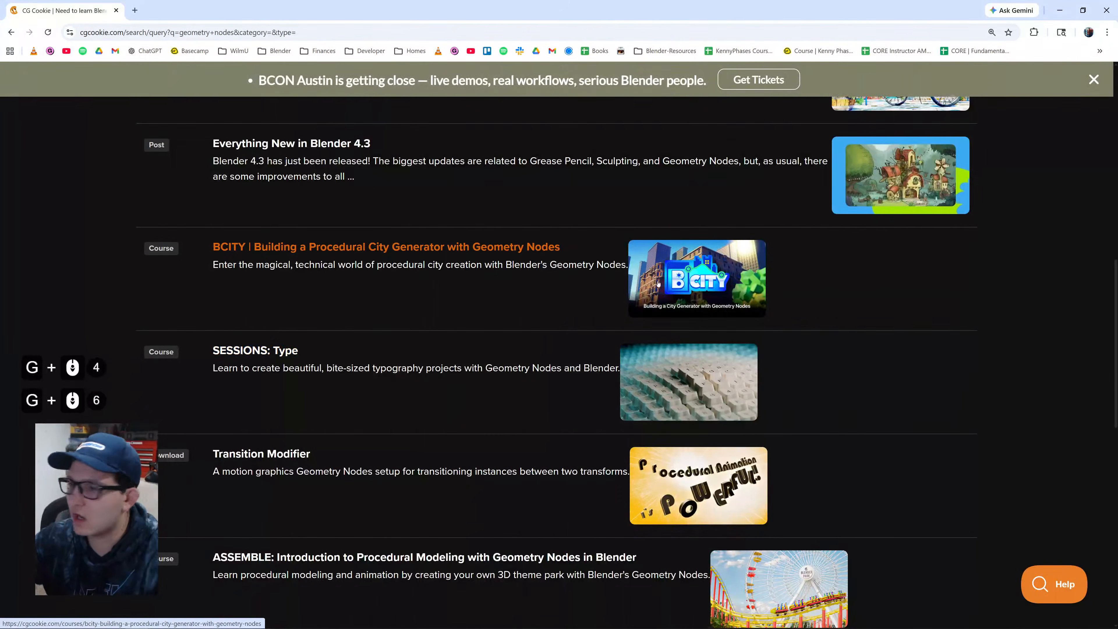
click(327, 259)
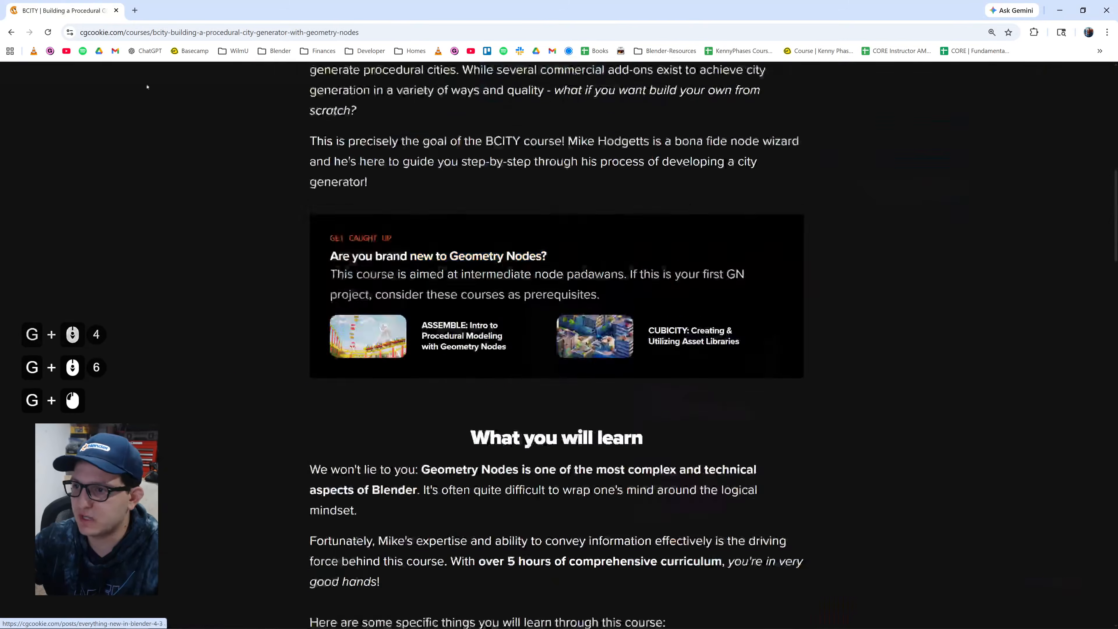
Copy the BCITY course page's web address, paste and submit it outside the page, and restore the browser to full size.
click(220, 32)
key(ctrl+c)
click(1083, 11)
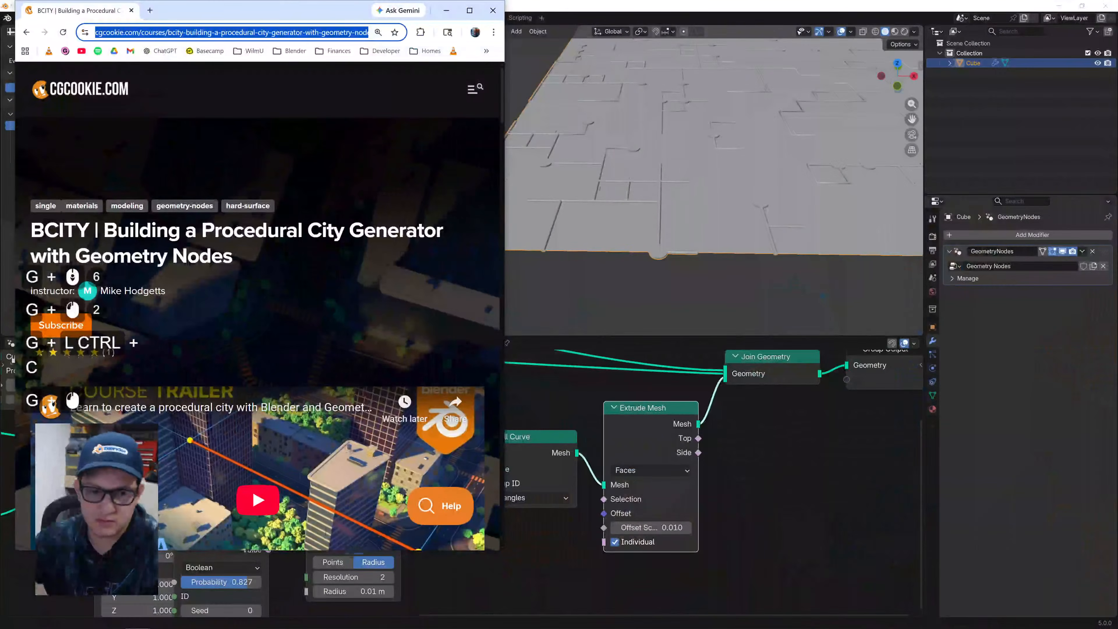
key(ctrl+v)
key(Return)
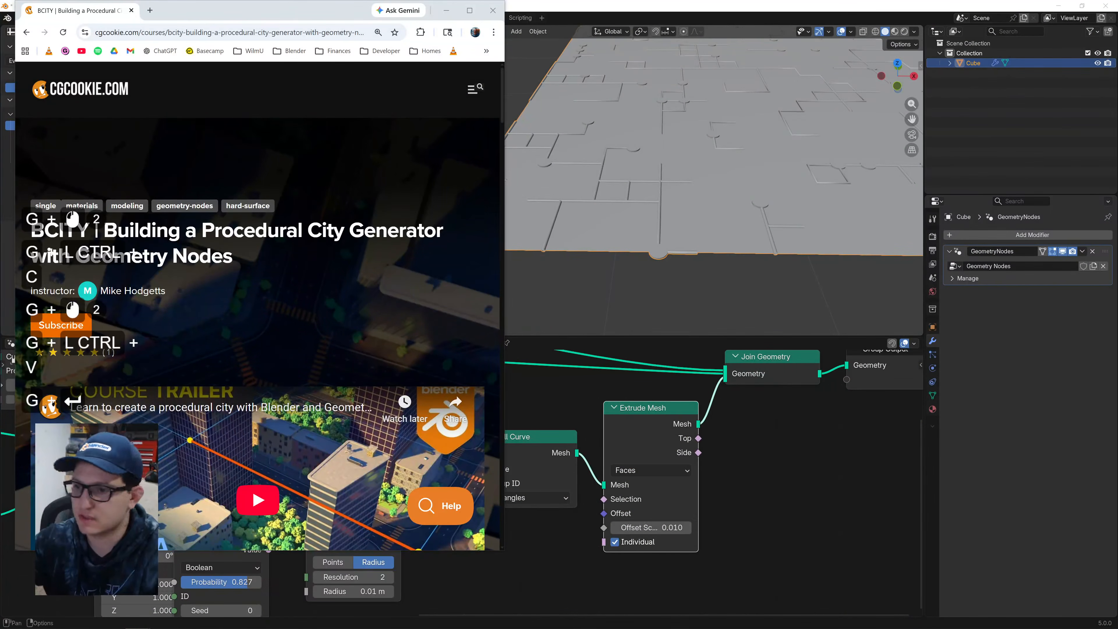
drag(264, 13, 585, 0)
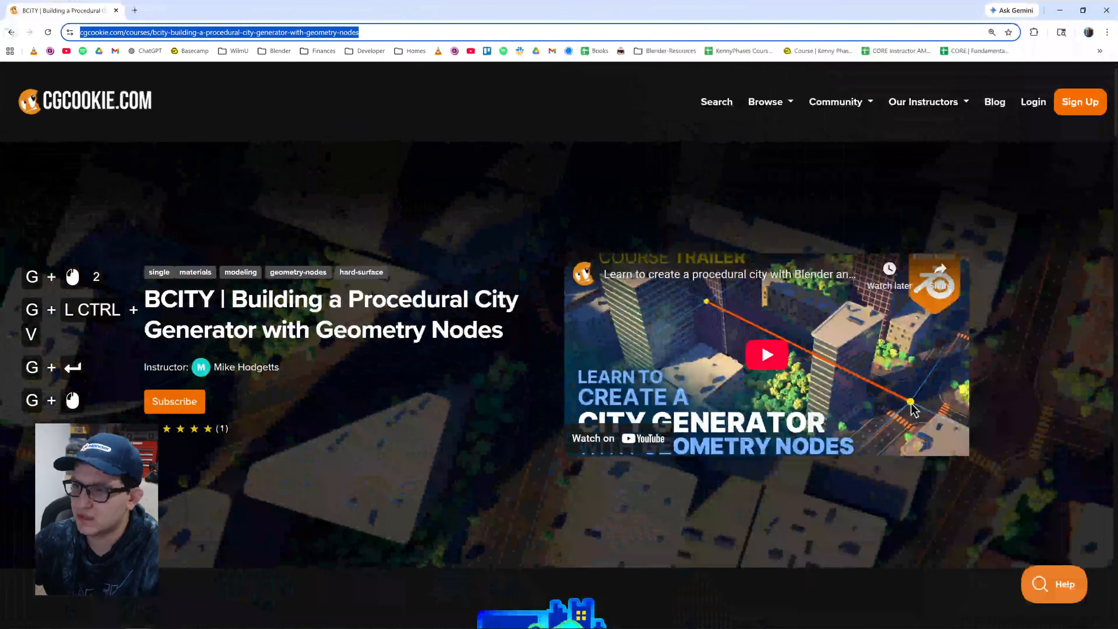
Return to the geometry nodes search results and open the SESSIONS: Type course.
key(alt+Left)
scroll(510, 343, down, 7)
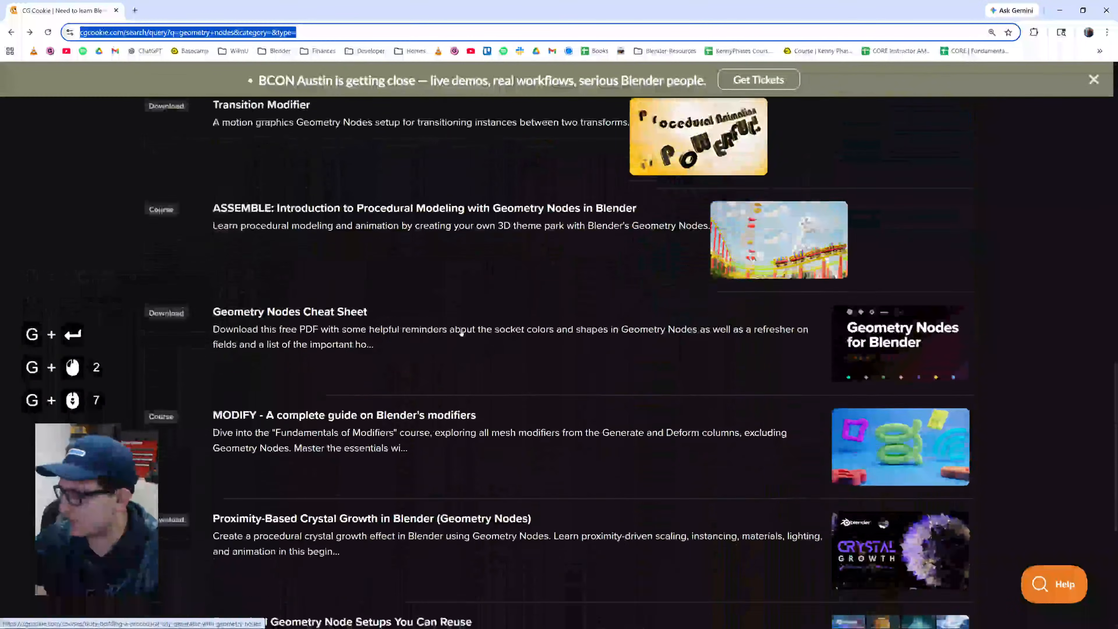
scroll(420, 320, up, 3)
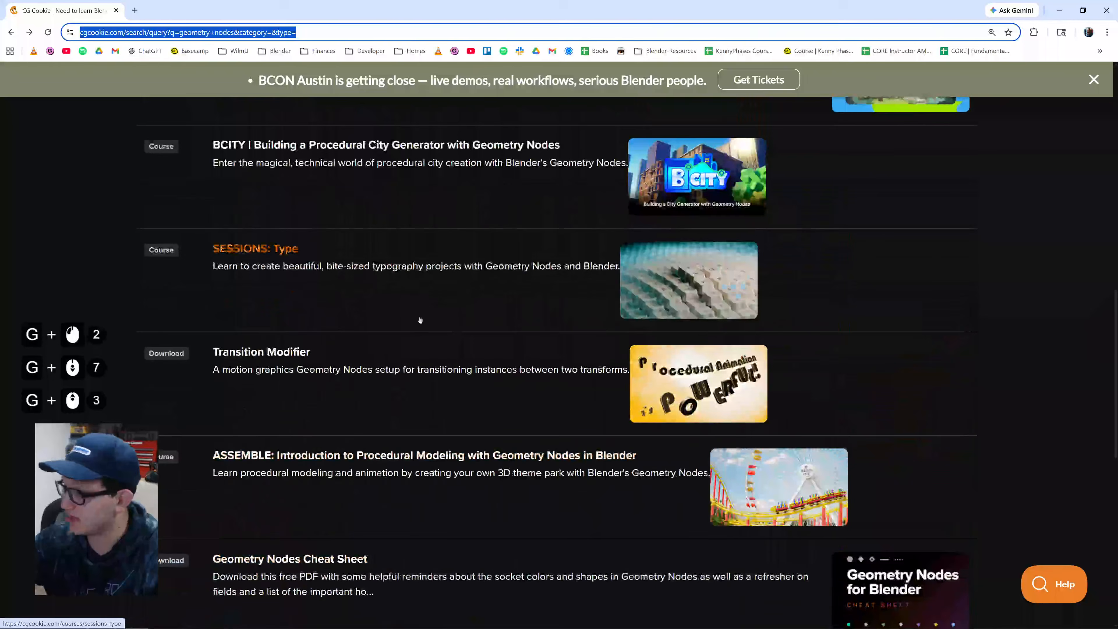
click(318, 258)
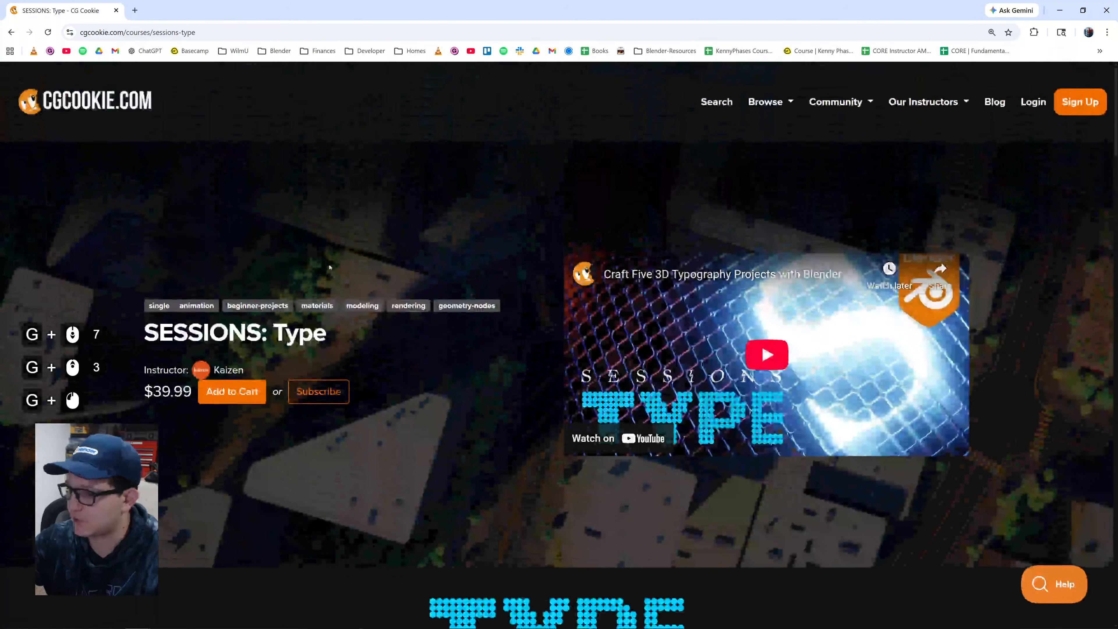
Copy the SESSIONS: Type course page's web address, then paste and submit it outside the page.
click(145, 32)
key(ctrl+c)
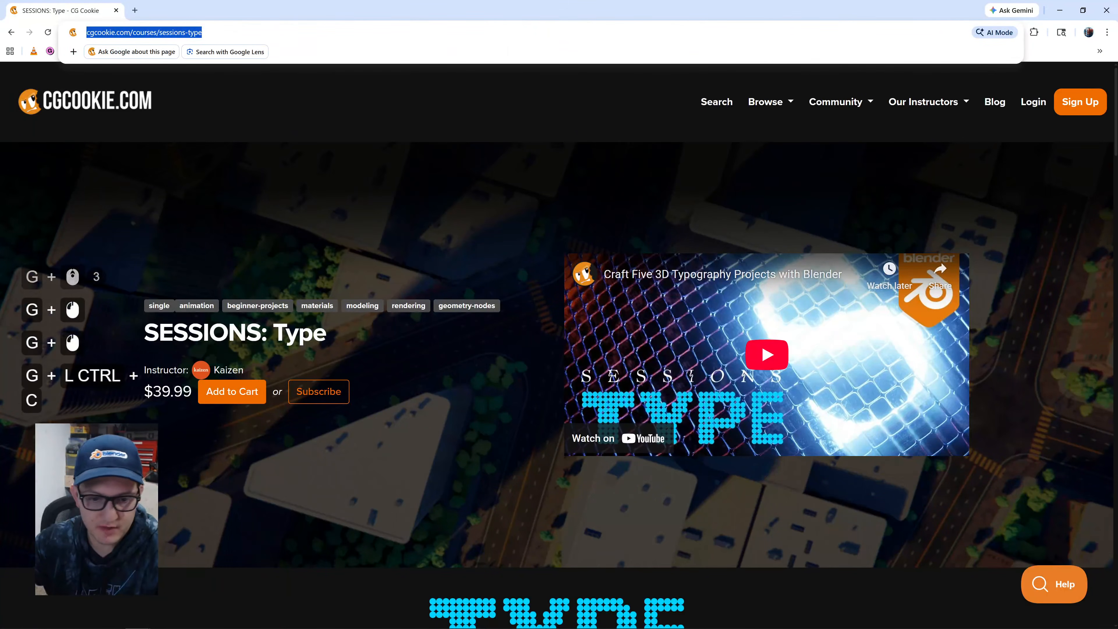
key(ctrl+v)
key(Return)
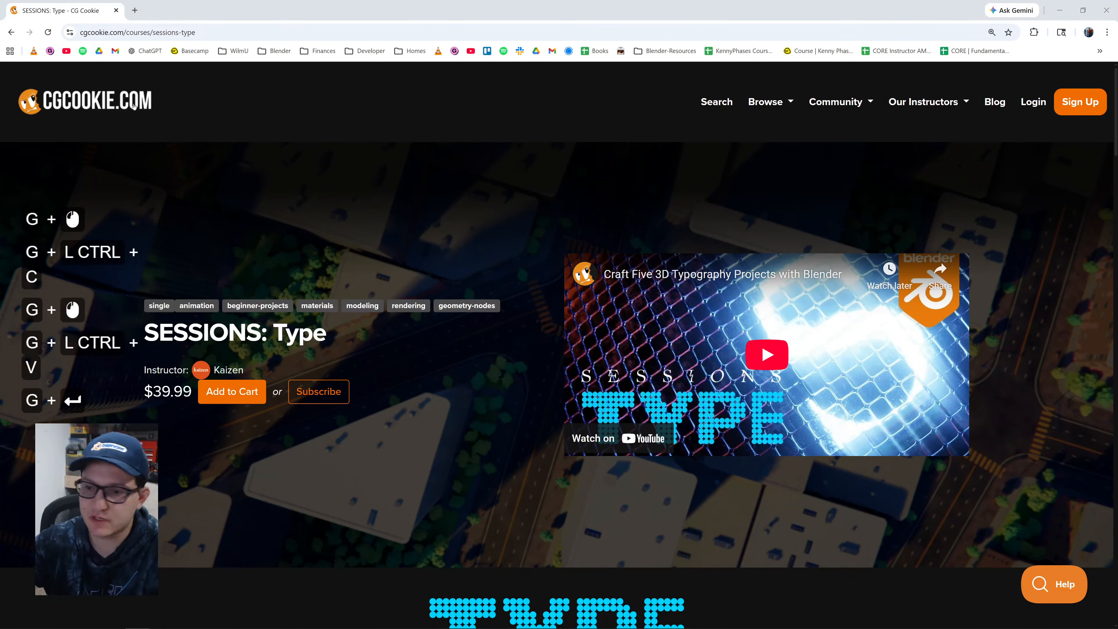
Return to the geometry nodes search results and look through them for further related courses.
click(11, 32)
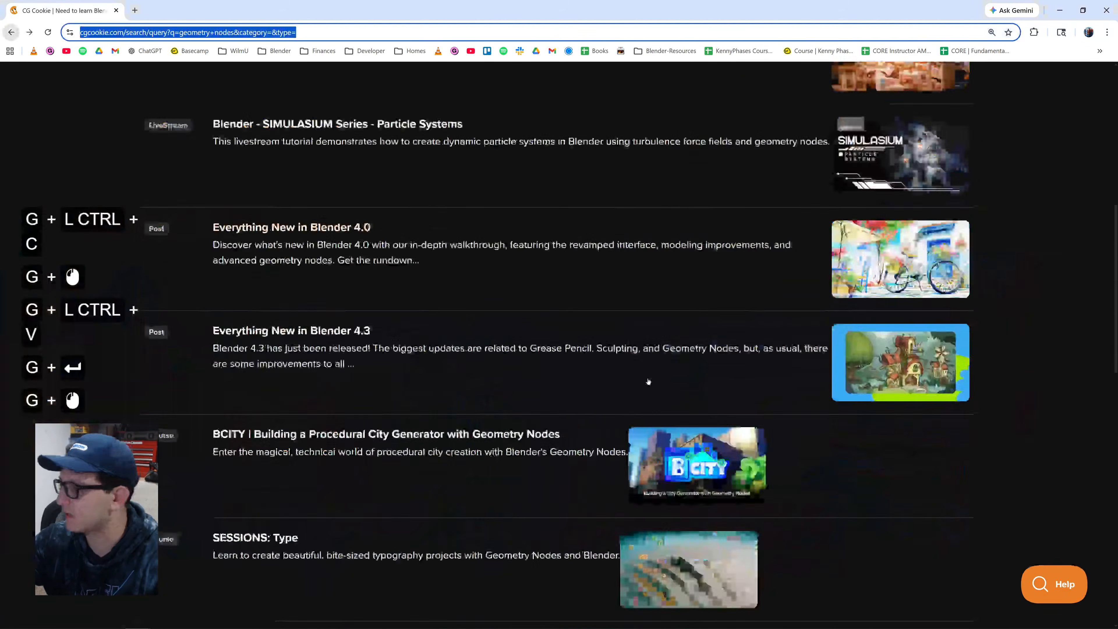
scroll(291, 283, down, 7)
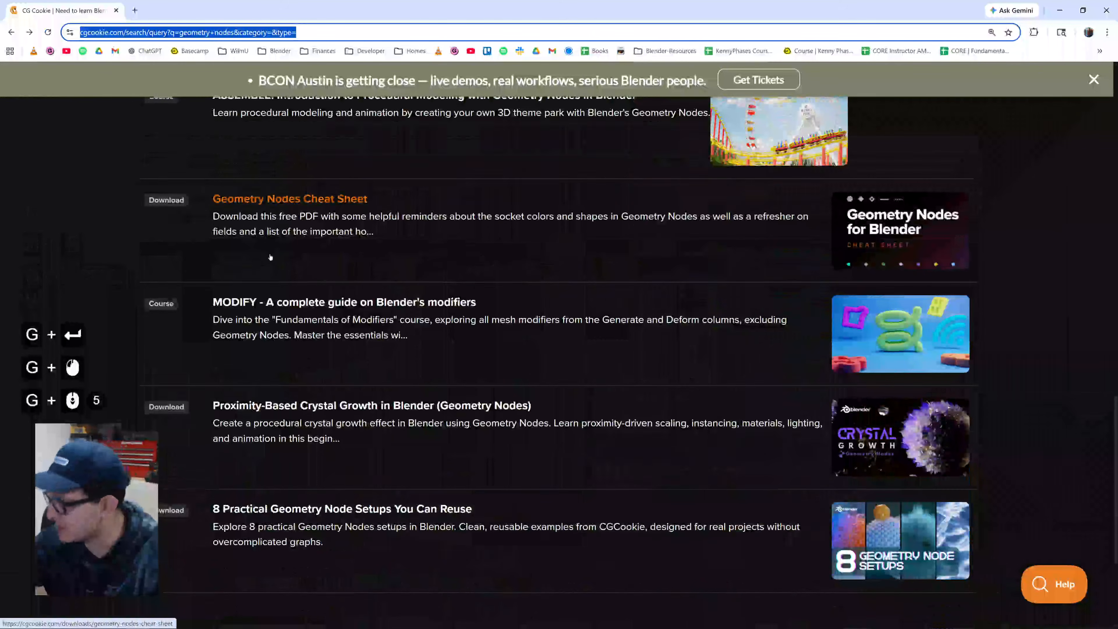
scroll(285, 267, down, 6)
scroll(313, 265, up, 7)
scroll(313, 264, up, 13)
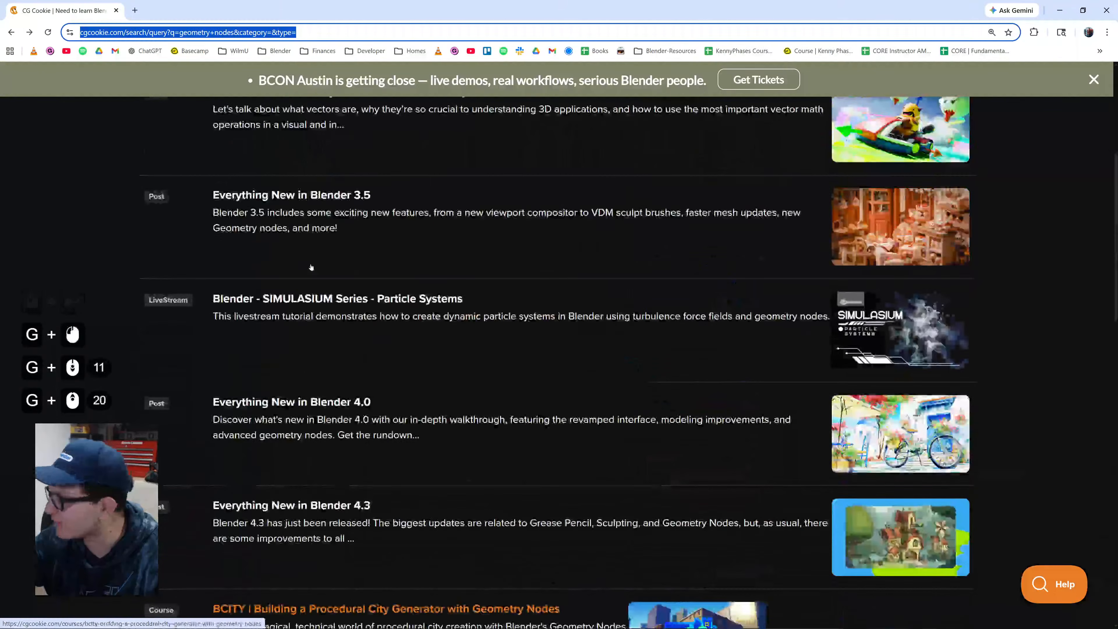
scroll(363, 325, up, 8)
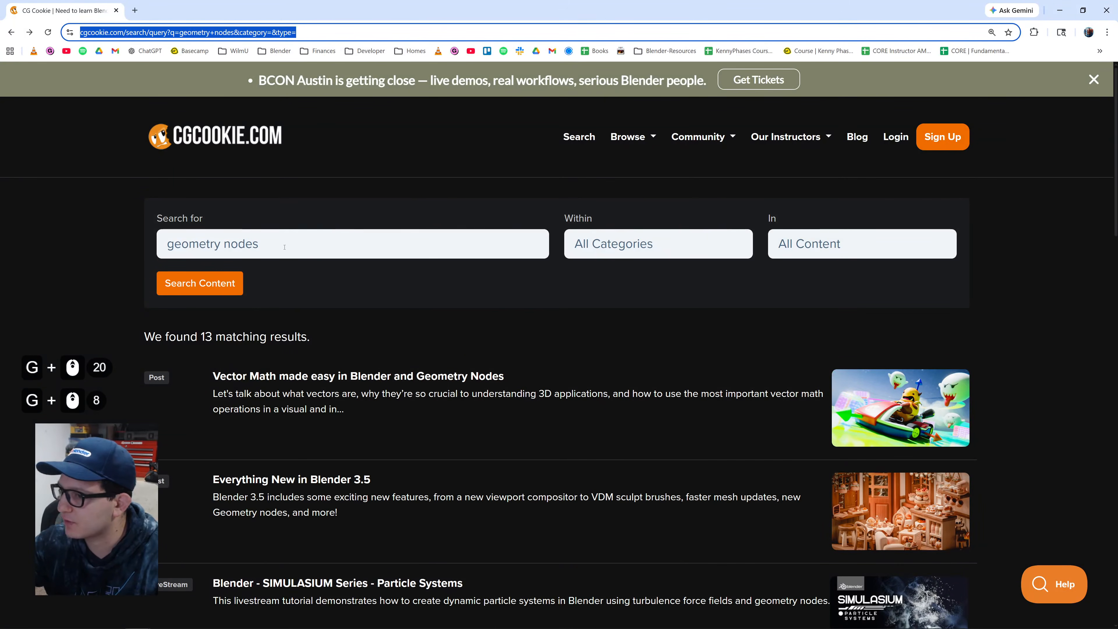
Open the site's course library and look through the Latest Blender Courses.
click(637, 139)
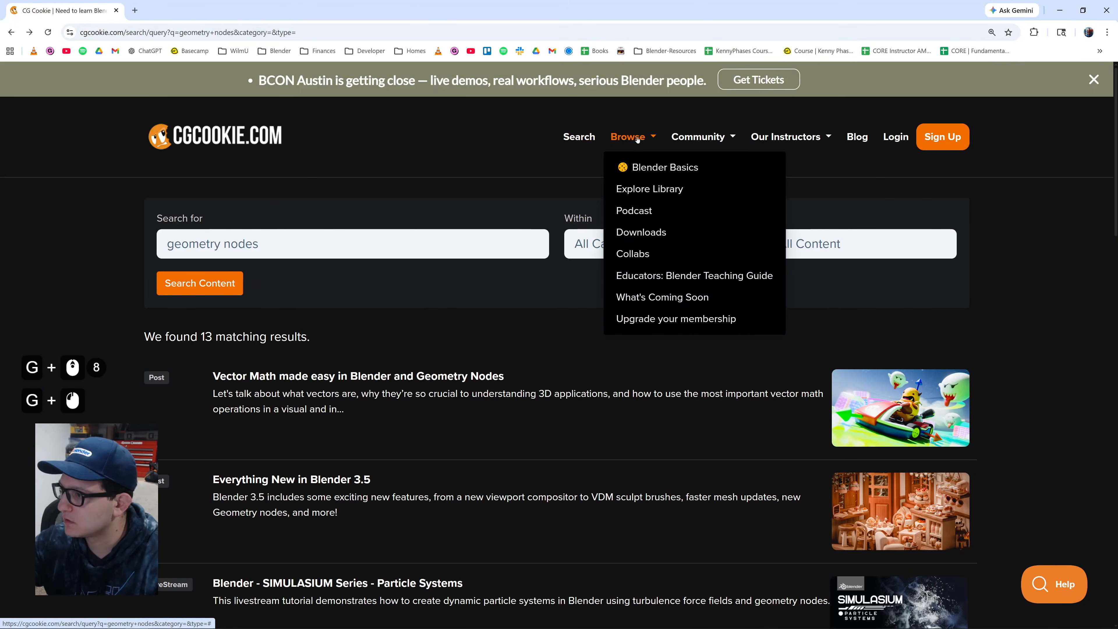
click(660, 188)
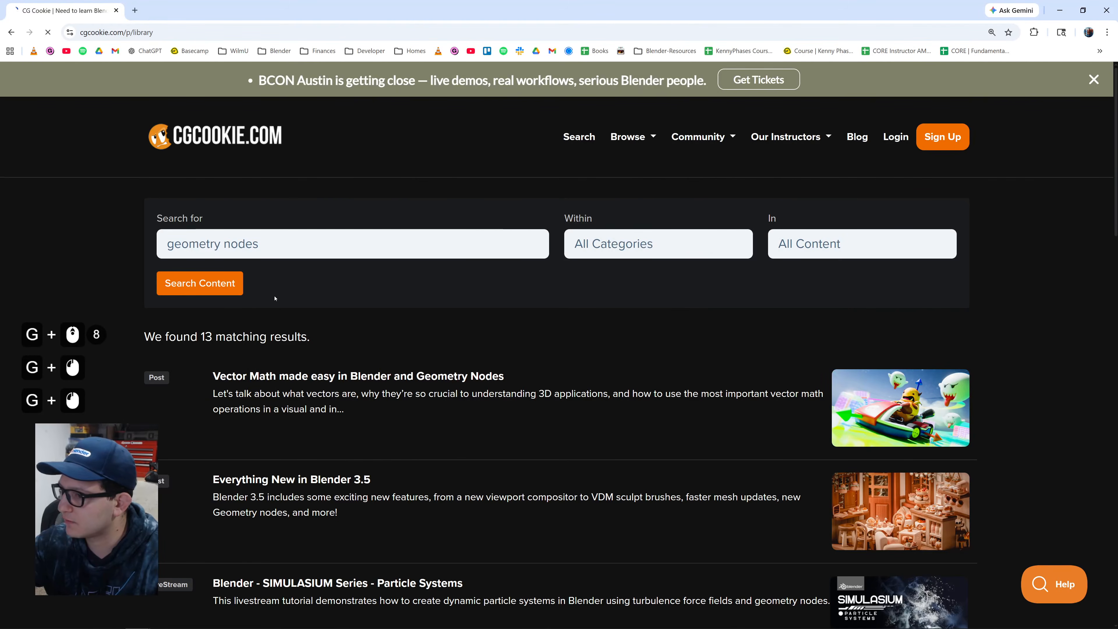
scroll(264, 310, down, 5)
scroll(264, 312, up, 4)
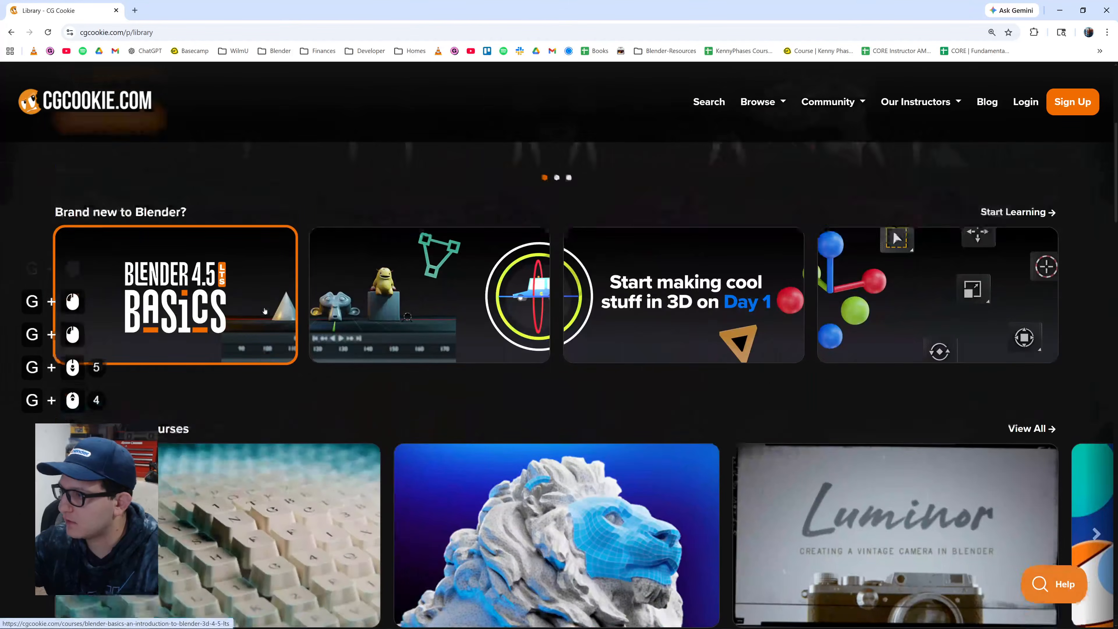
scroll(265, 311, up, 1)
scroll(265, 310, down, 12)
scroll(264, 307, down, 2)
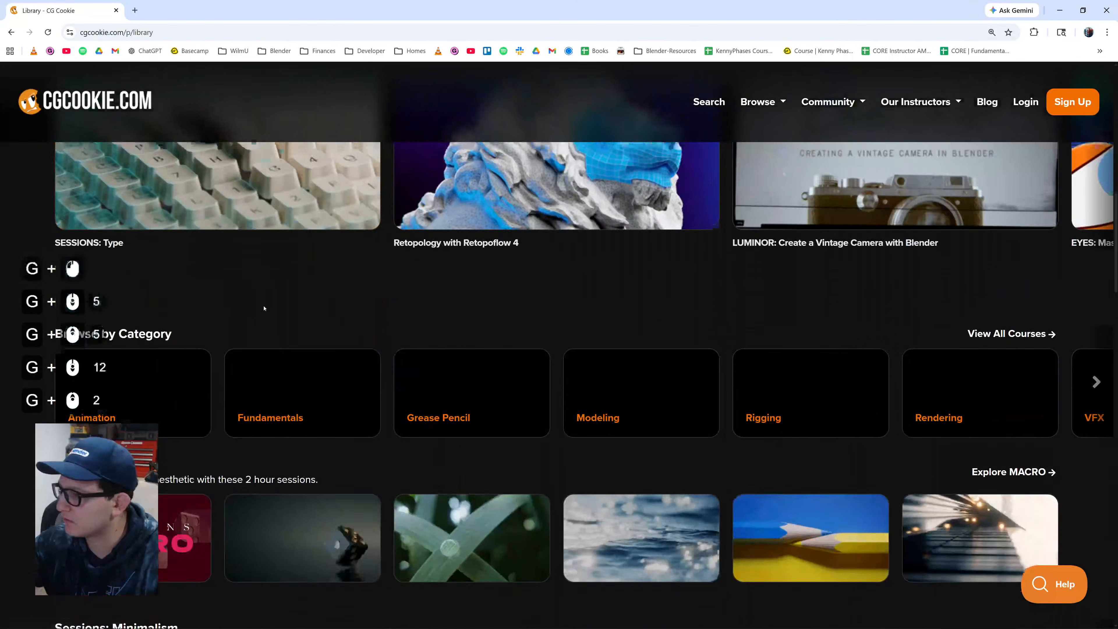
scroll(264, 308, up, 3)
click(1093, 291)
click(1093, 290)
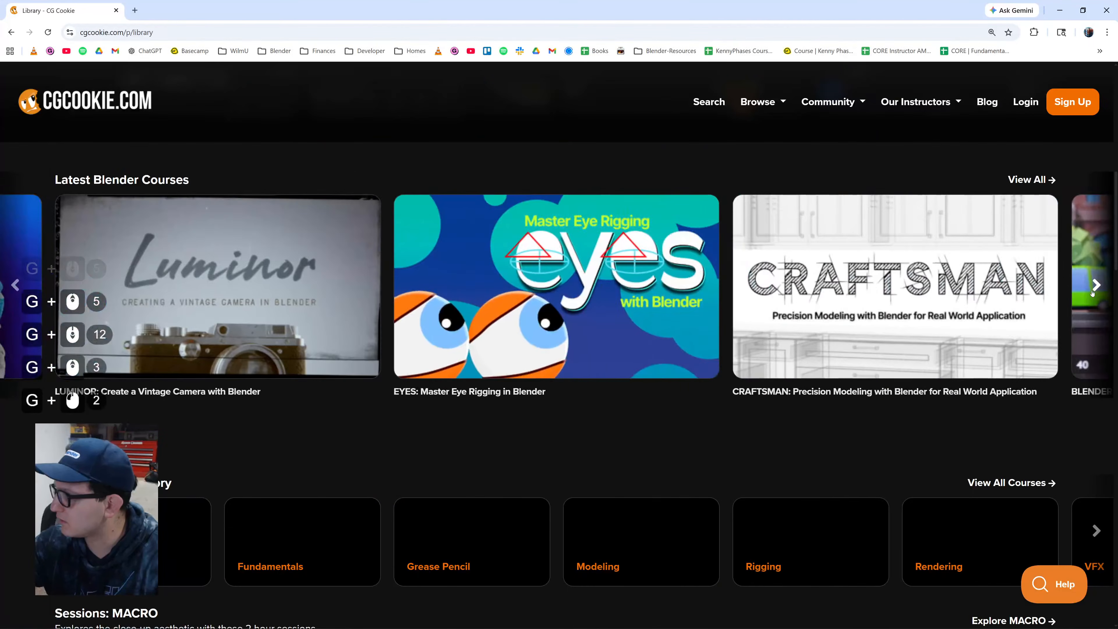
click(1093, 290)
click(1093, 291)
click(1093, 291)
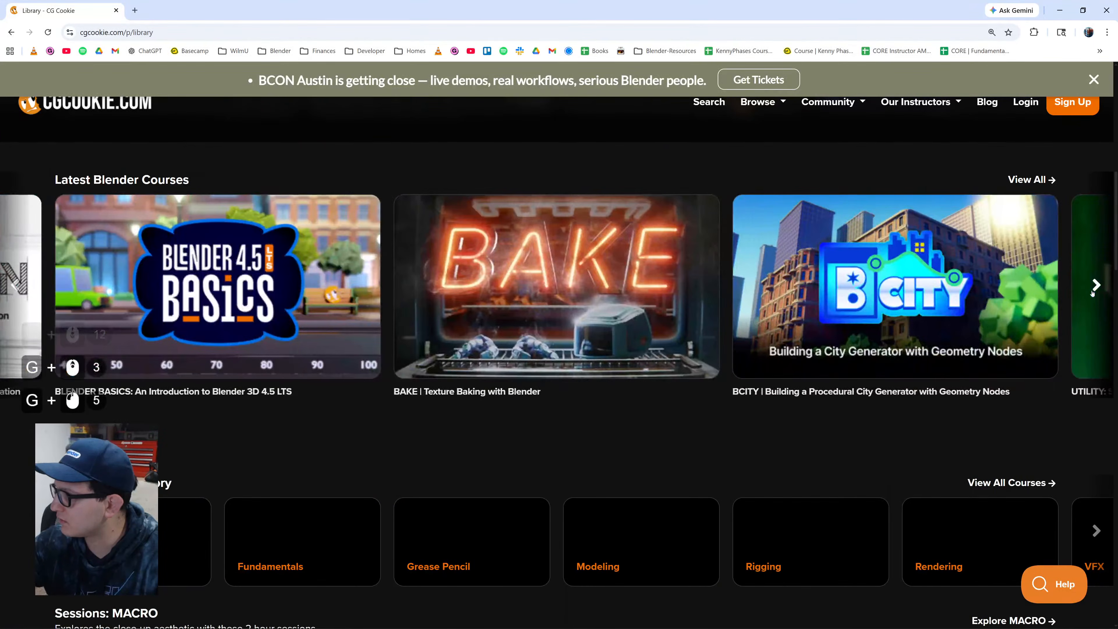
click(1093, 290)
Look through the remaining library sections, from Browse by Category to Coming Soon, for courses worth sharing.
scroll(424, 422, down, 4)
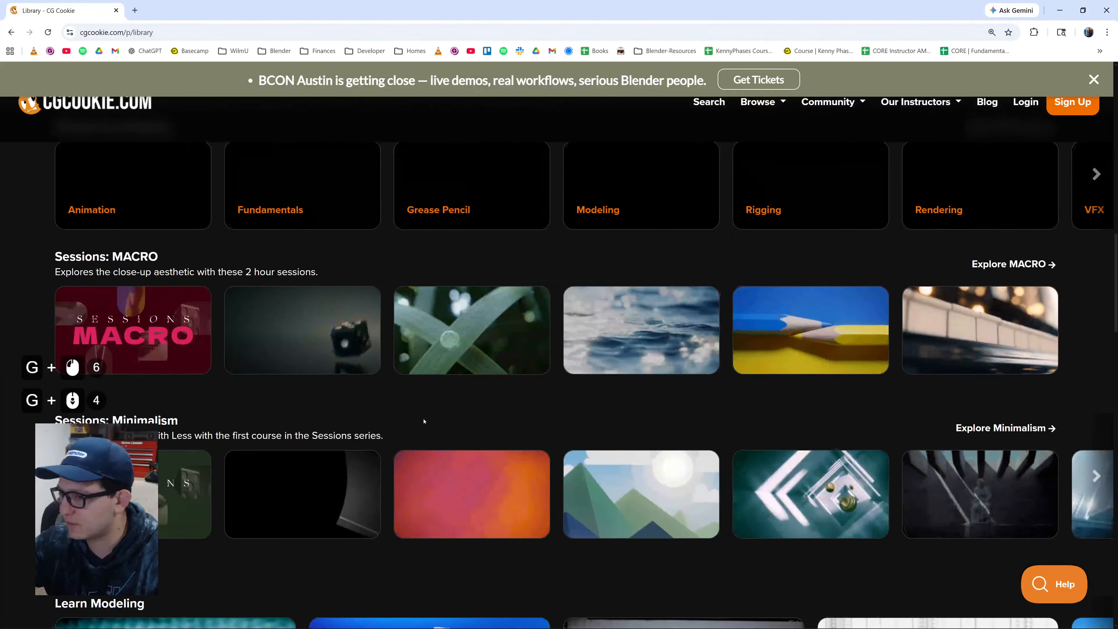
scroll(417, 407, down, 4)
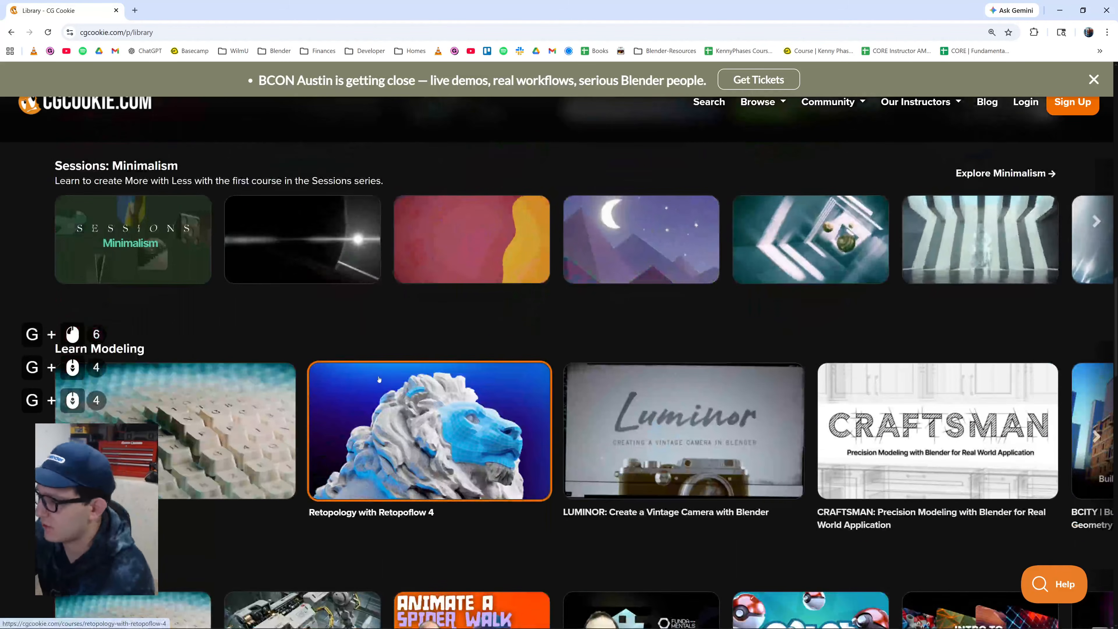
scroll(379, 379, down, 5)
scroll(374, 368, up, 1)
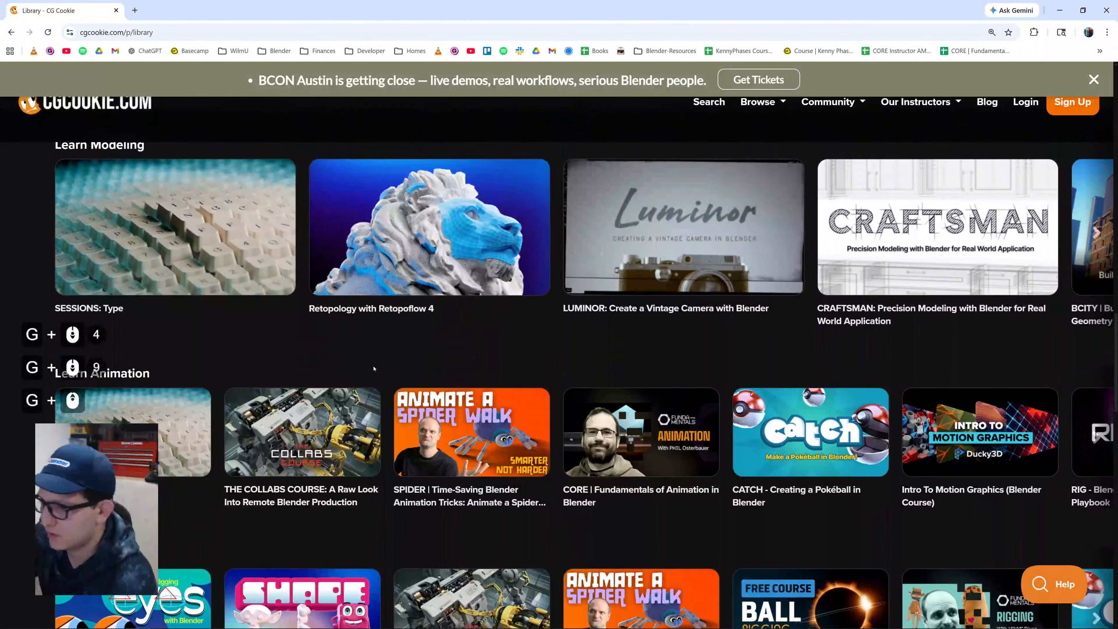
scroll(373, 367, down, 10)
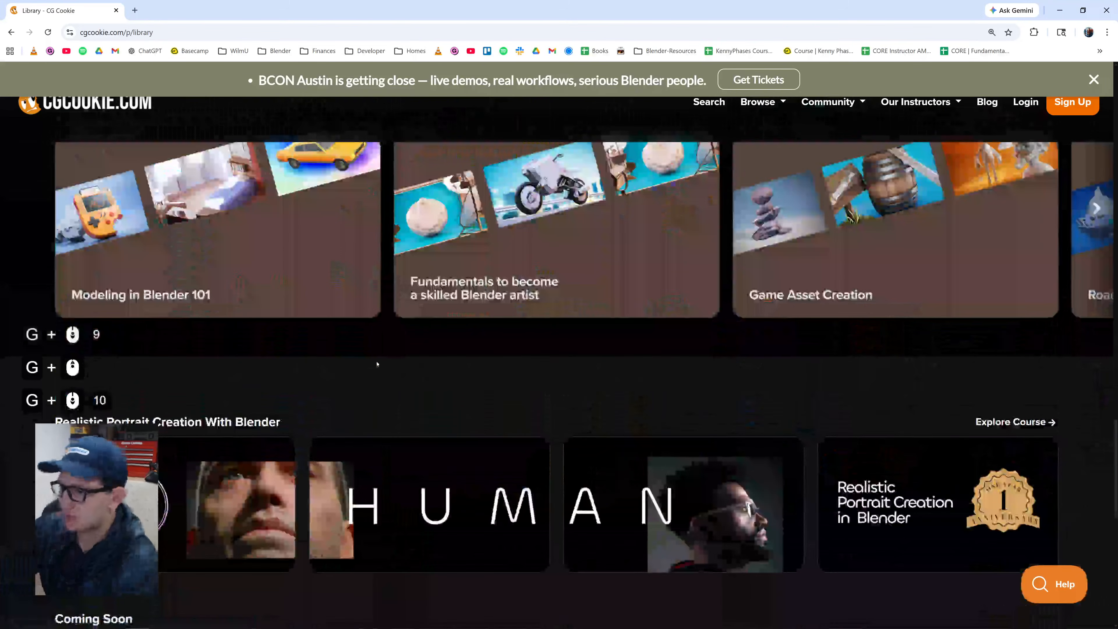
scroll(346, 377, down, 14)
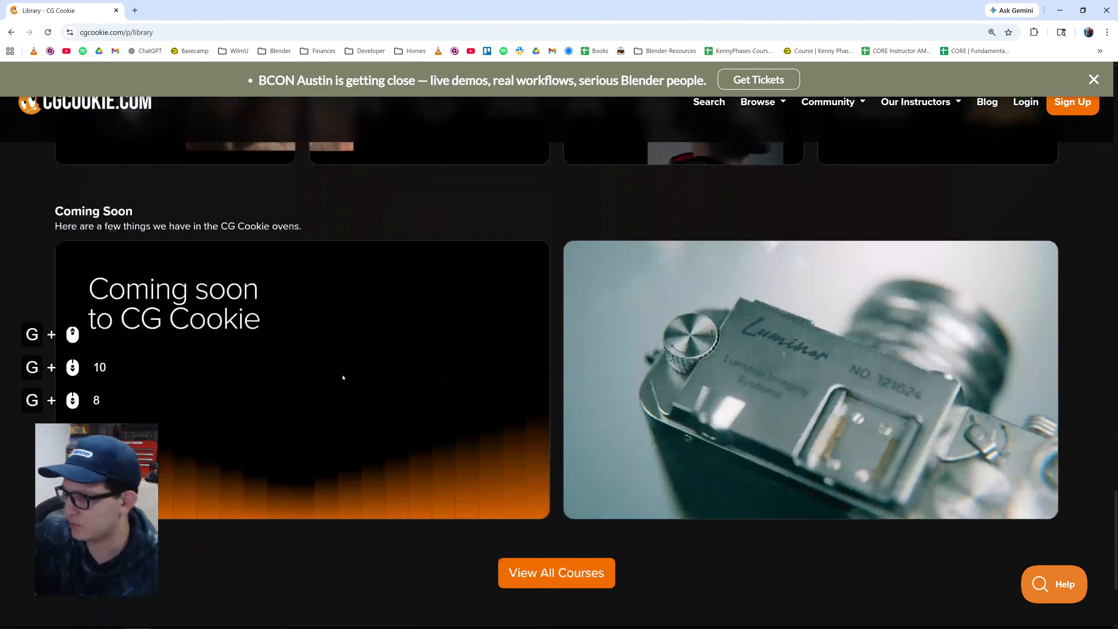
scroll(316, 372, up, 5)
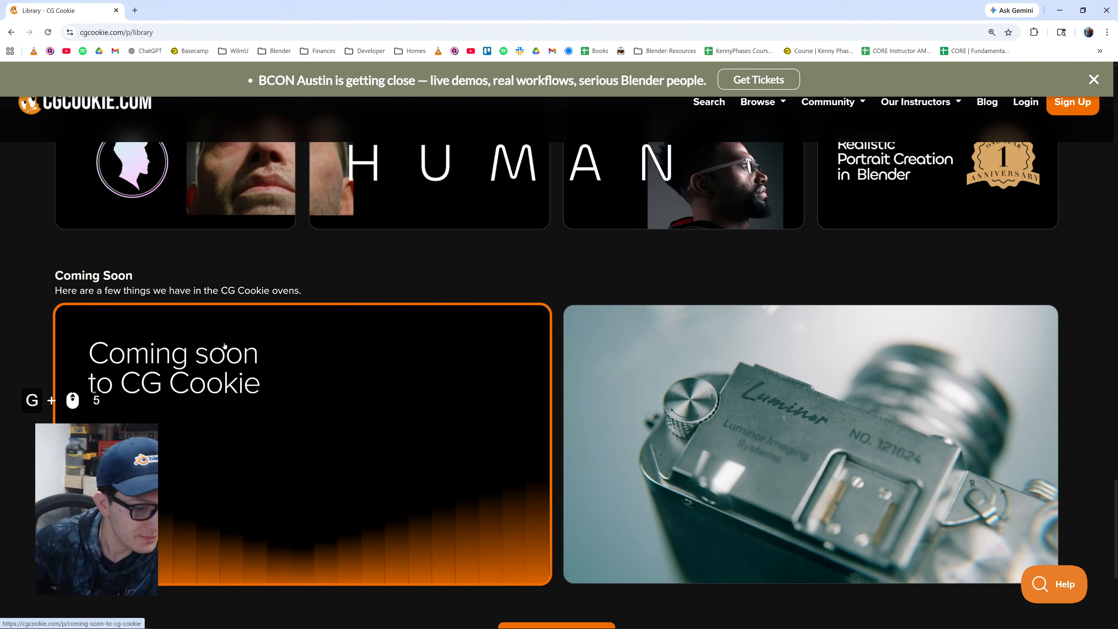
Go back to the Latest Blender Courses and open the BLENDER BASICS: An Introduction to Blender 3D 4.5 LTS course.
scroll(271, 425, up, 20)
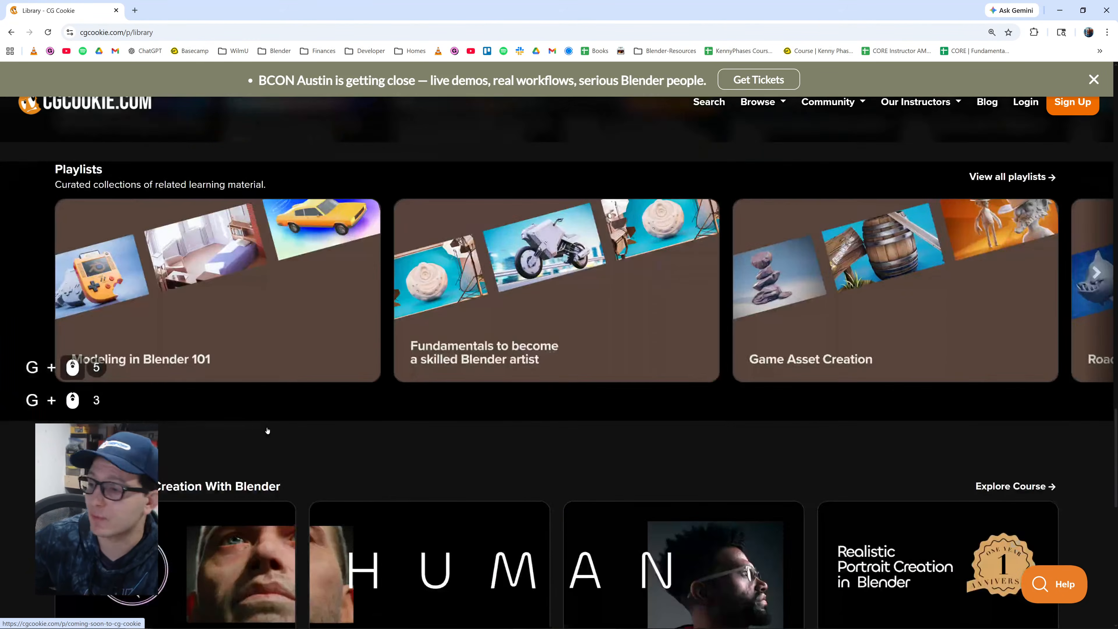
scroll(273, 424, down, 4)
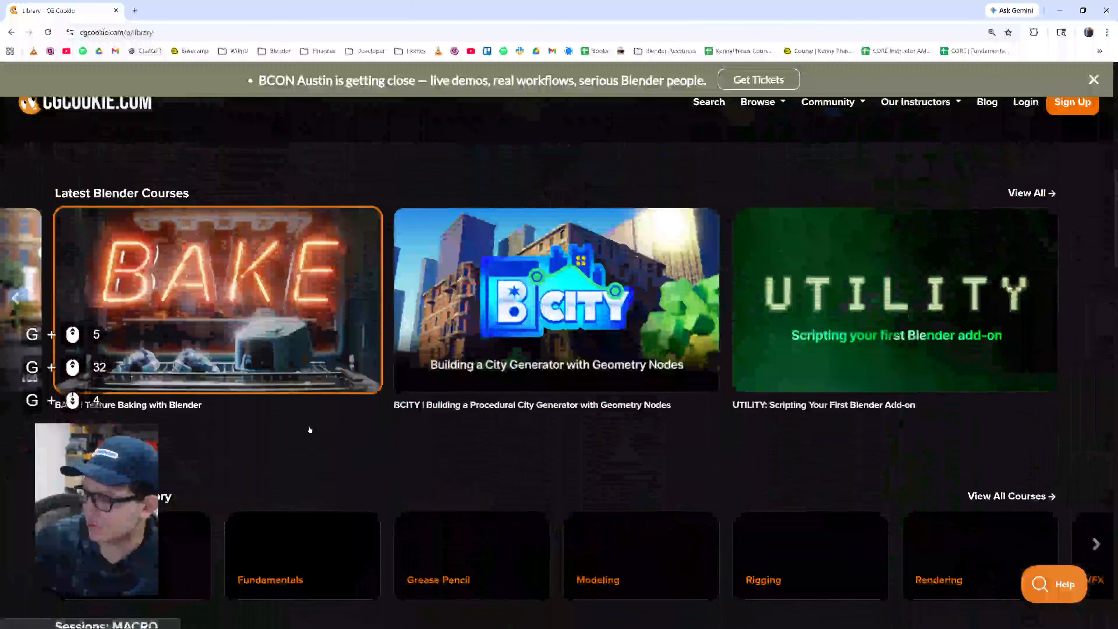
click(14, 300)
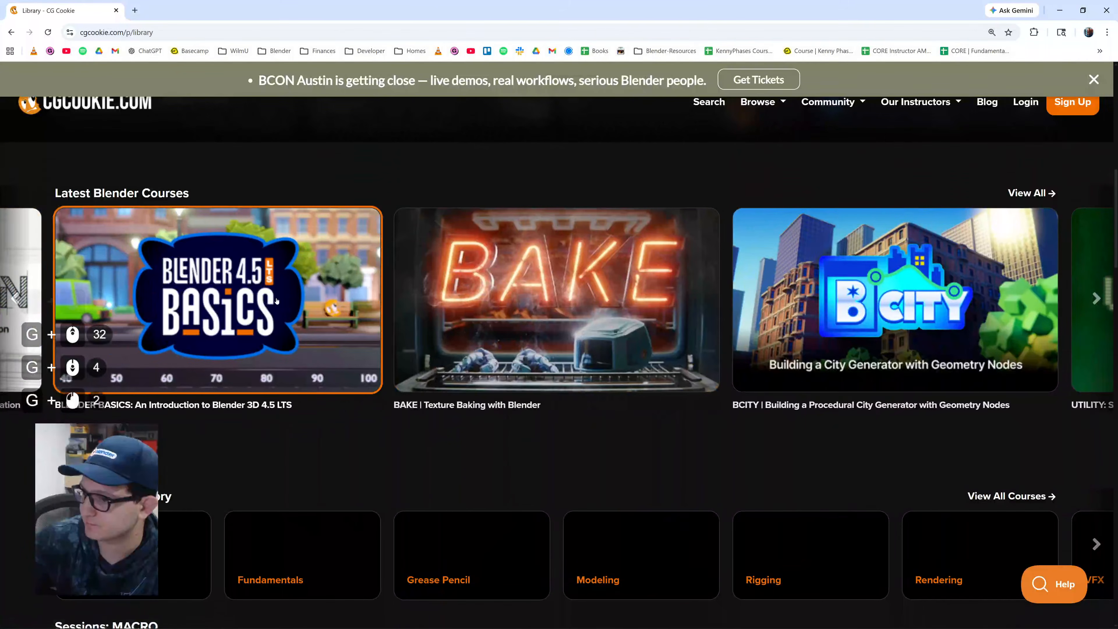
click(274, 300)
Copy the BLENDER BASICS course page's web address, then paste and submit it outside the page.
click(207, 32)
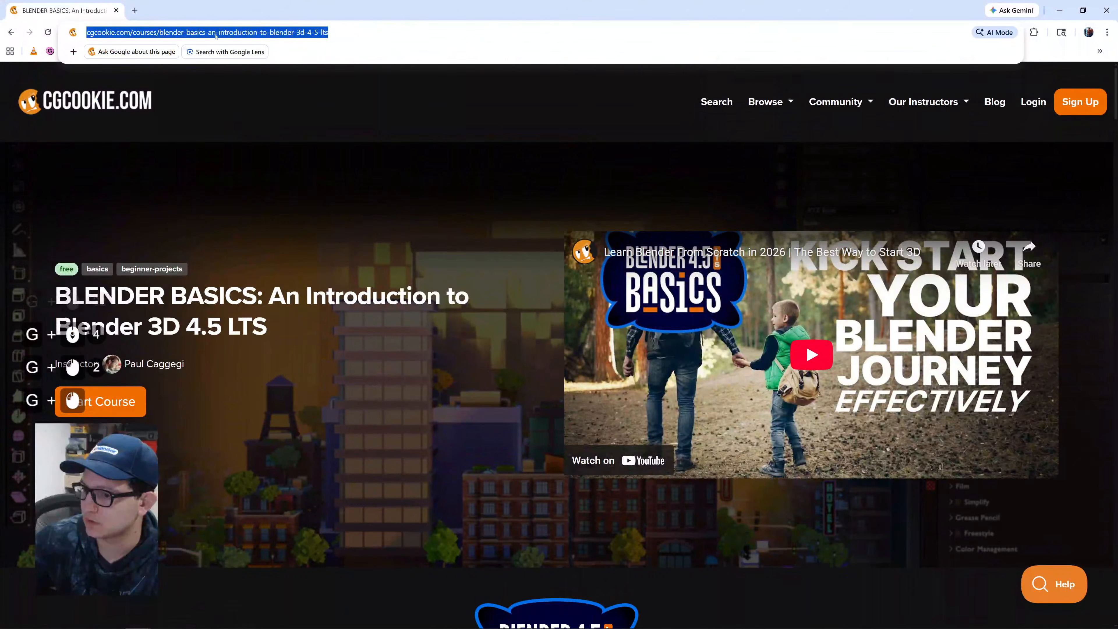
key(ctrl+c)
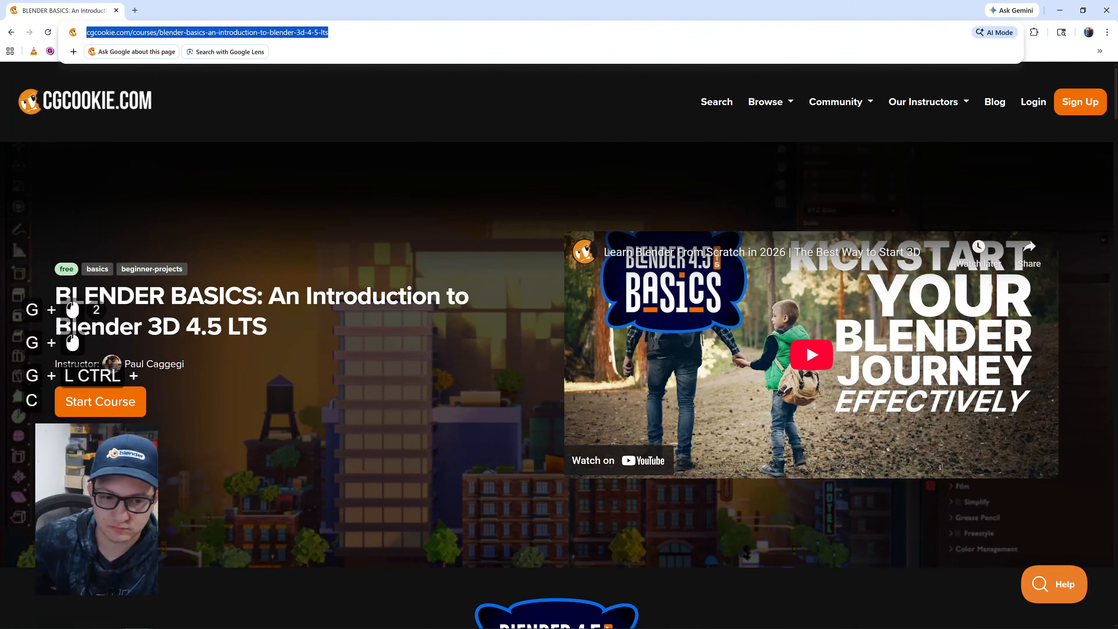
key(ctrl+v)
key(Return)
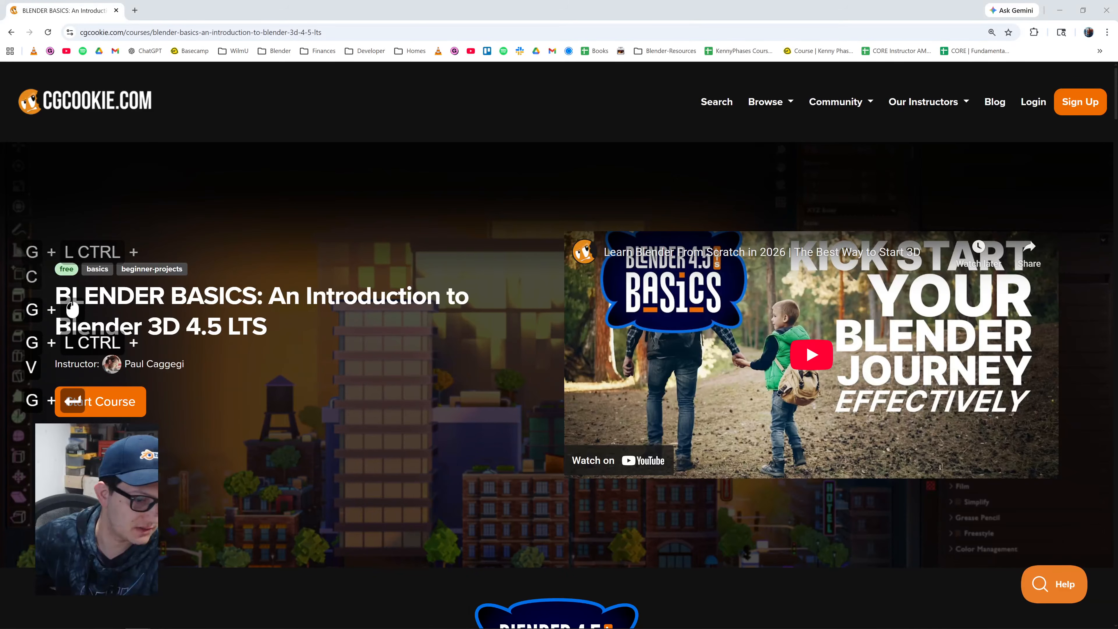
Close the course page in the browser and deselect the circuit board object in Blender.
click(117, 11)
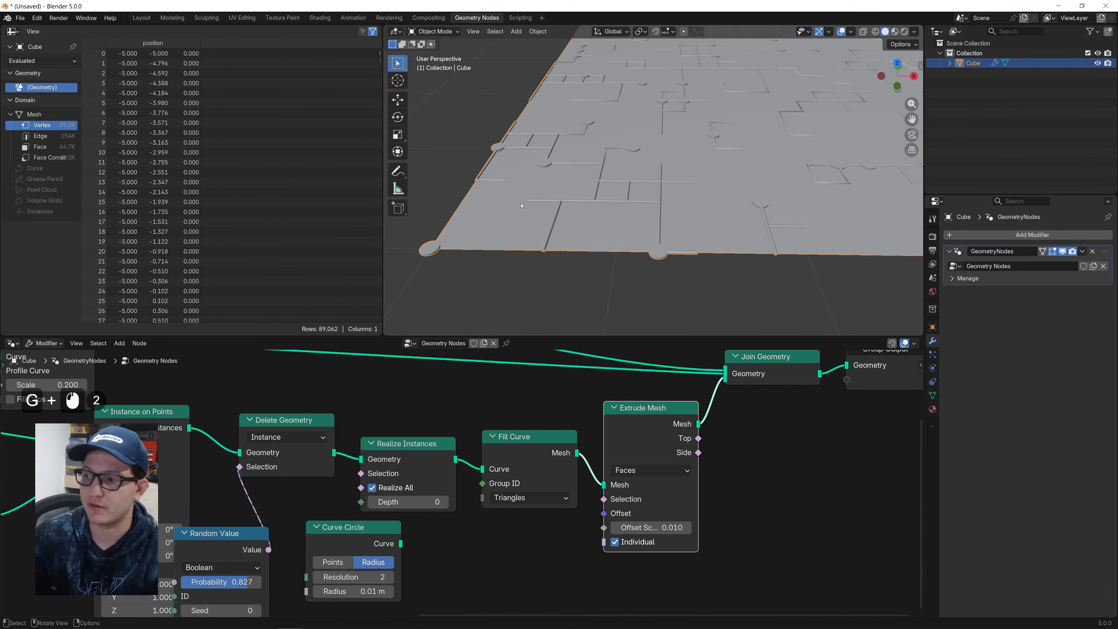
click(443, 129)
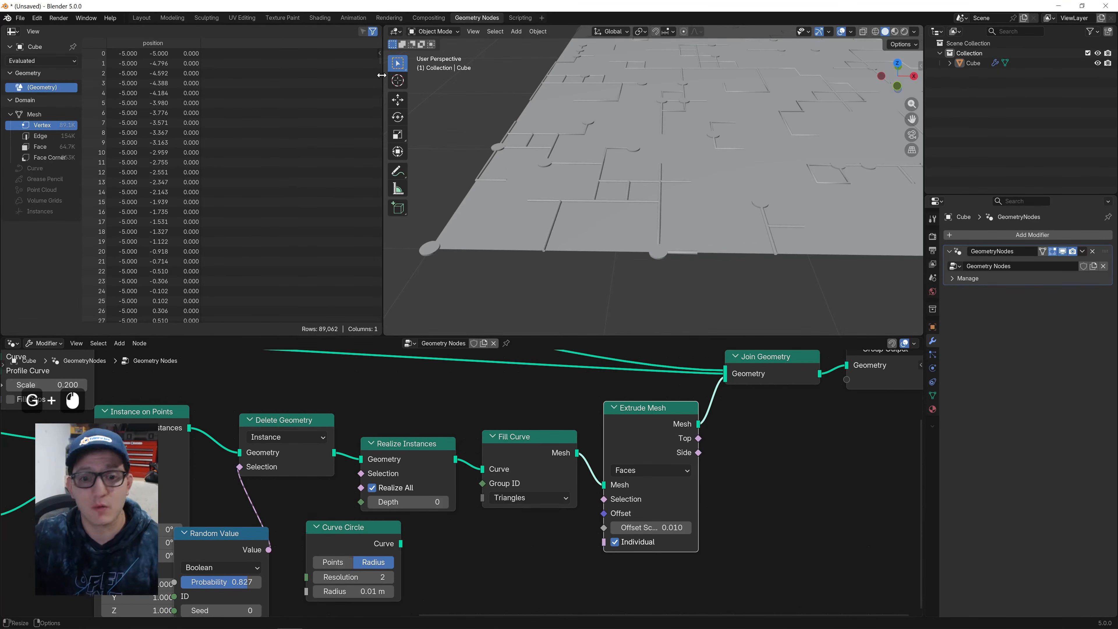
Quit Blender without saving the file, and close the Snipping Tool with its reference image.
click(1106, 6)
click(572, 334)
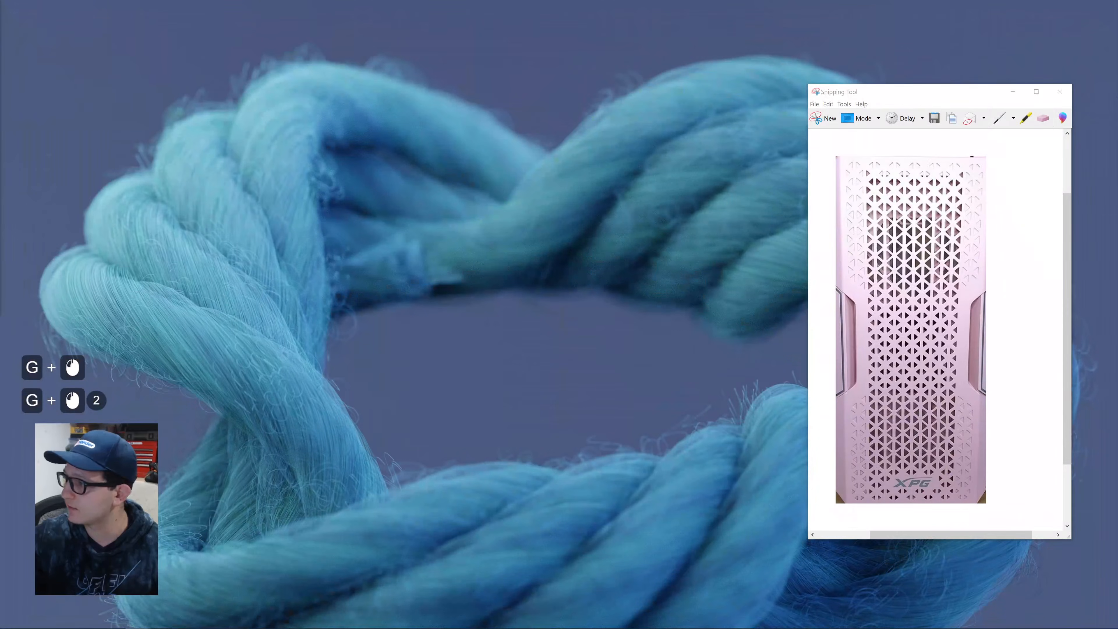
click(1060, 93)
click(430, 221)
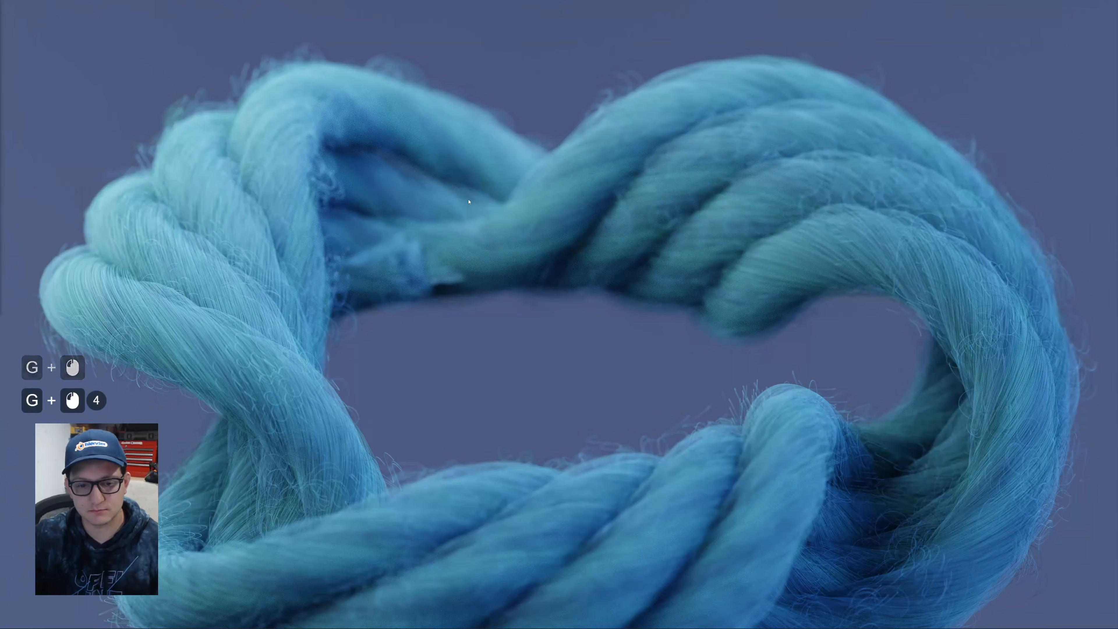